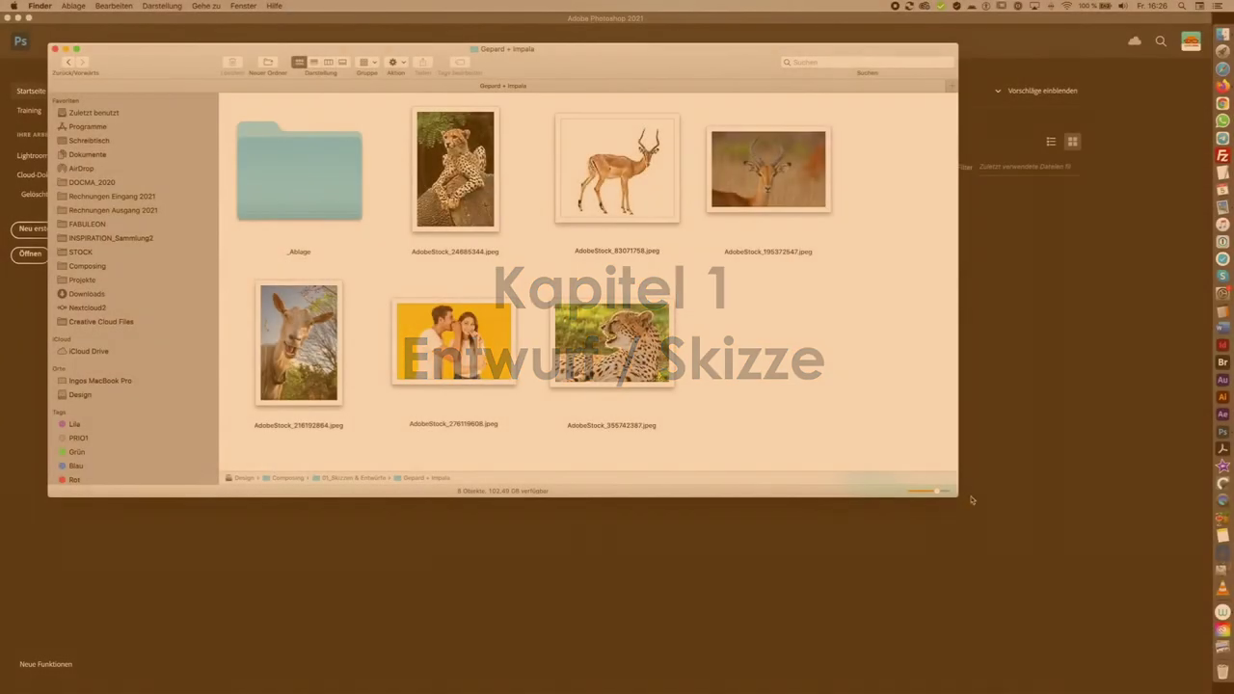
Drag AdobeStock_276119608.jpeg from the Gepard + Impala folder into Photoshop to open it
left_click_drag(972, 500, 1005, 613)
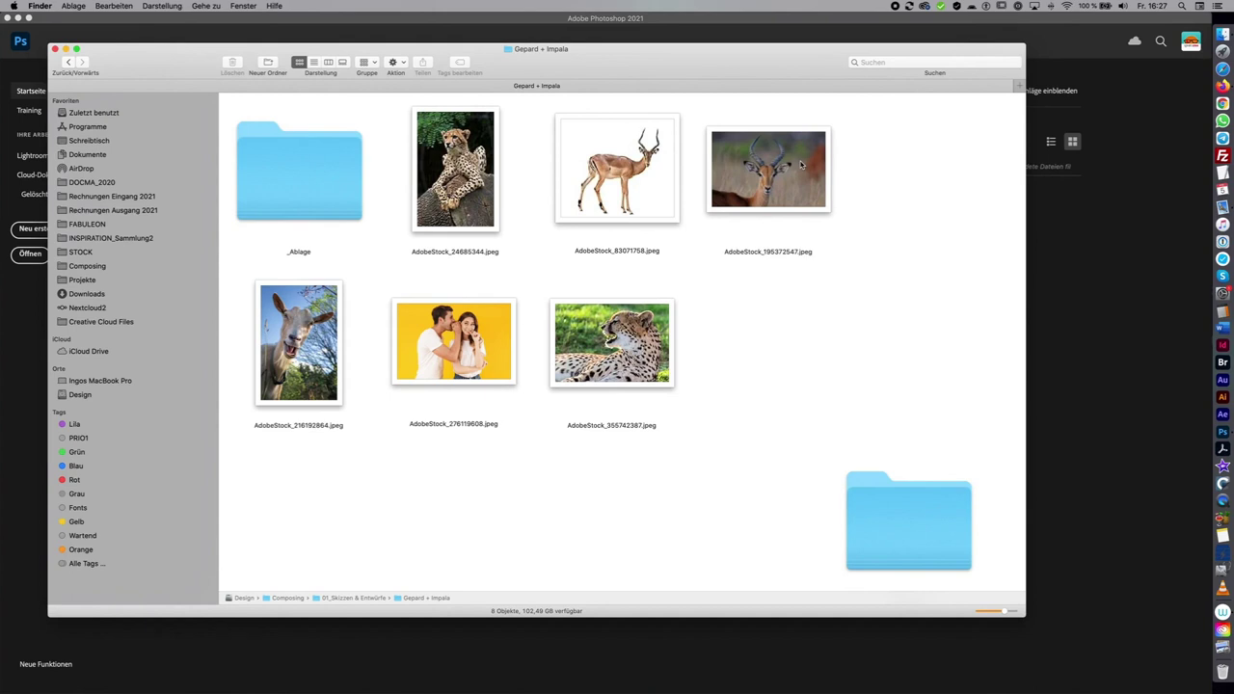
left_click_drag(491, 351, 495, 378)
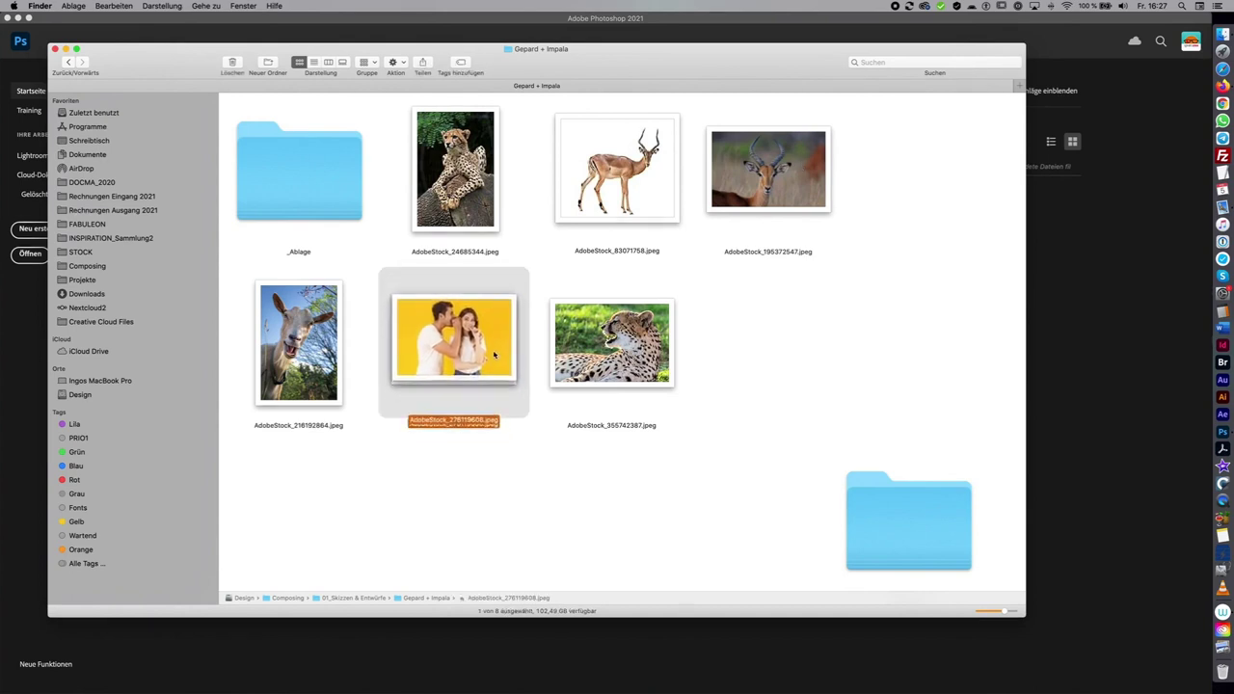
left_click_drag(496, 358, 481, 368)
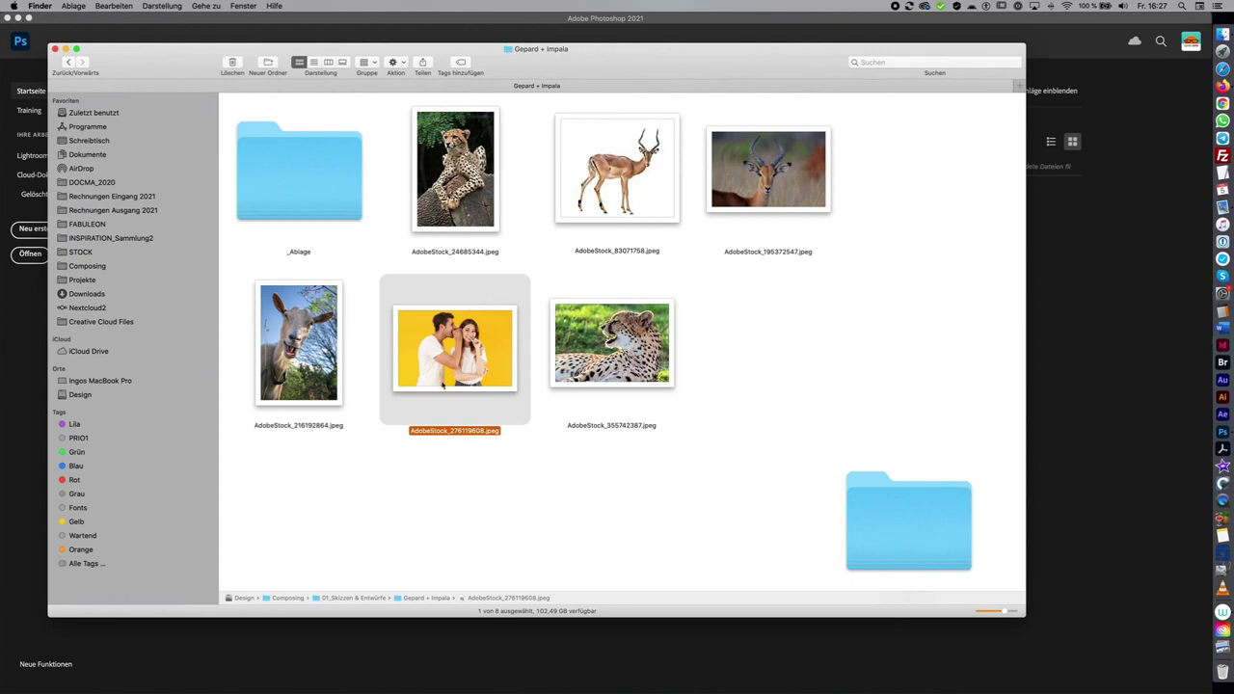
left_click_drag(454, 347, 1107, 250)
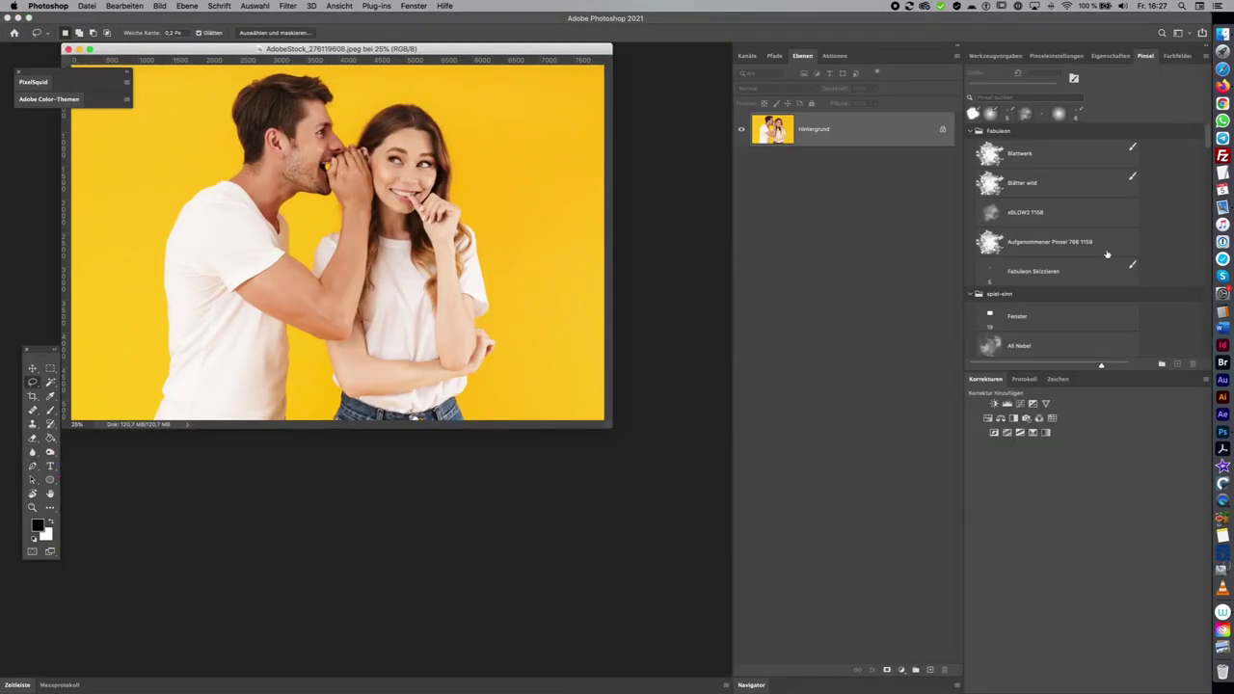
Convert the Hintergrund background into a normal layer, Ebene 0
mouse_move(587, 54)
left_mouse_down()
mouse_move(609, 209)
mouse_move(646, 174)
left_mouse_up()
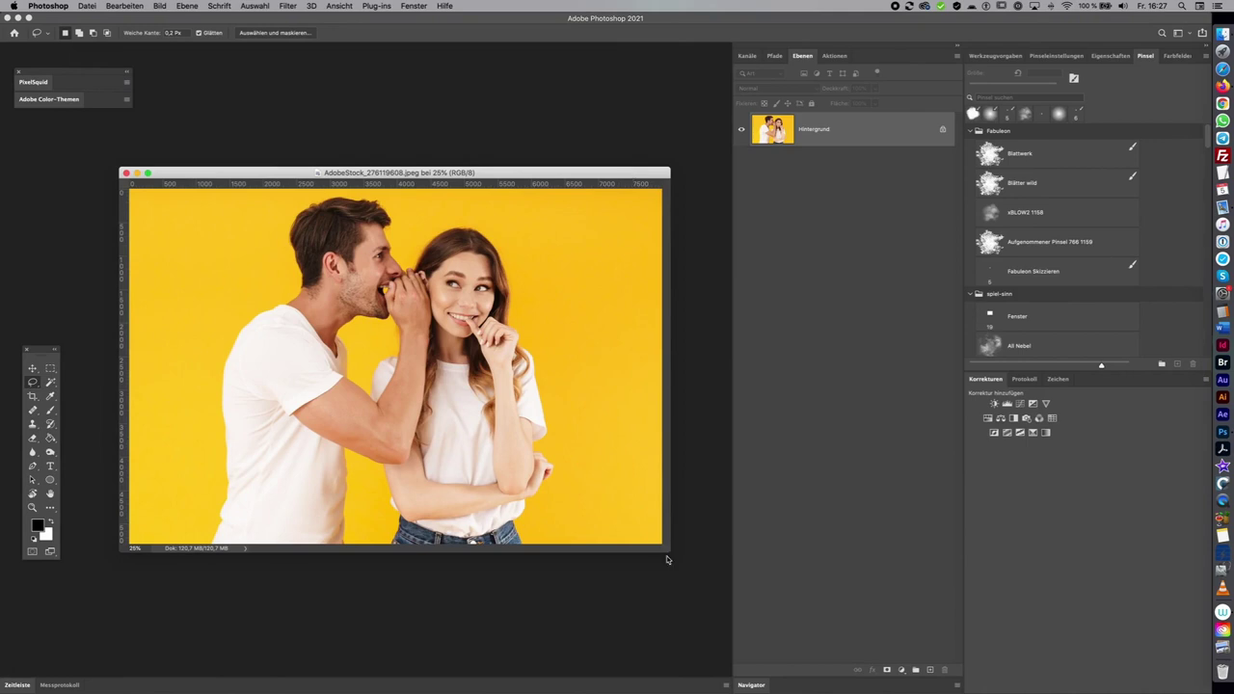
left_click_drag(664, 558, 691, 654)
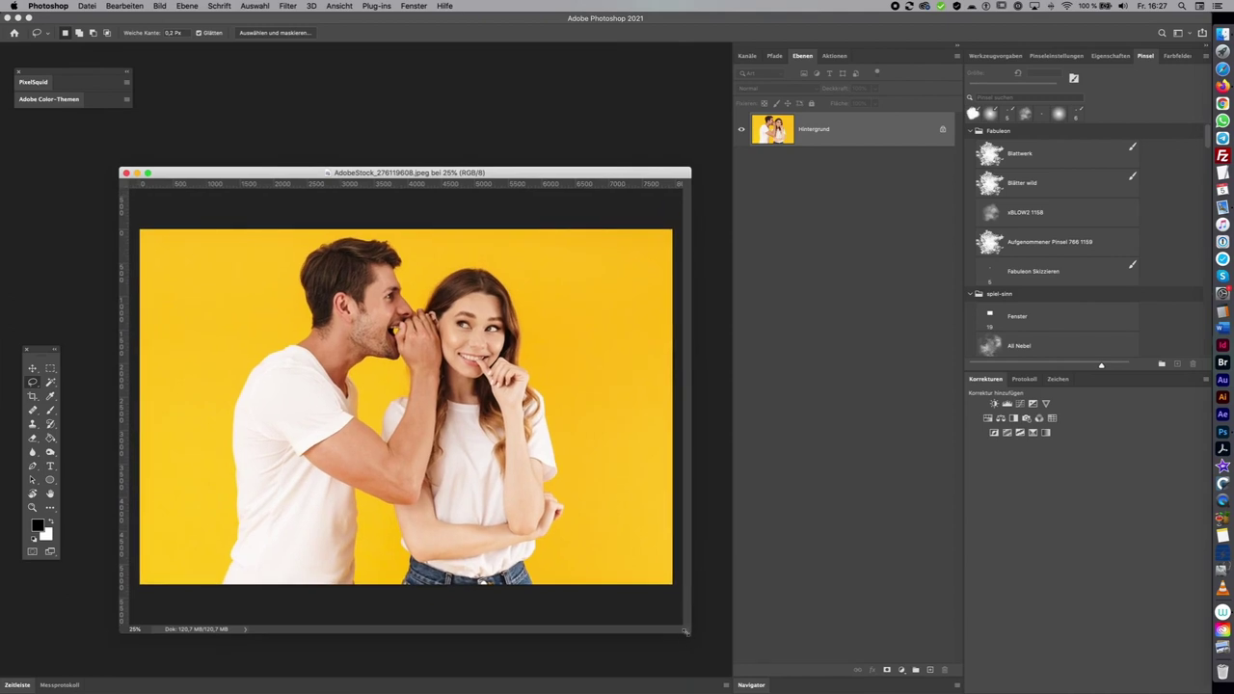
double_click(884, 135)
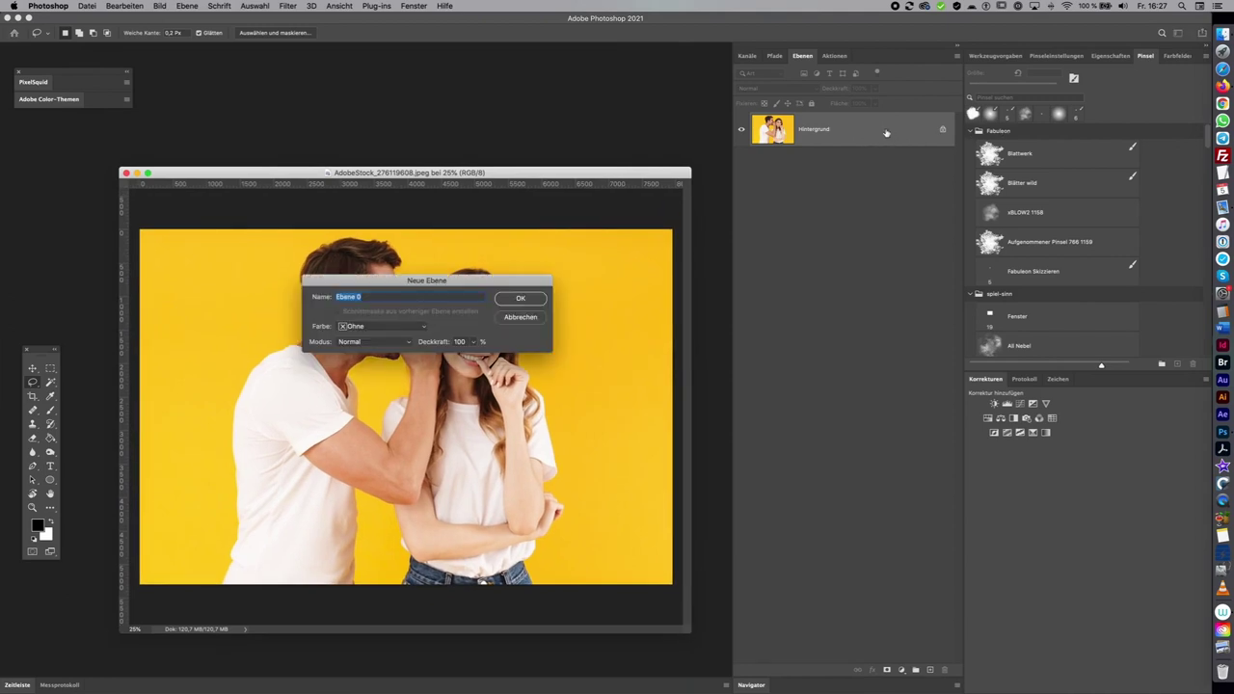
key("Return")
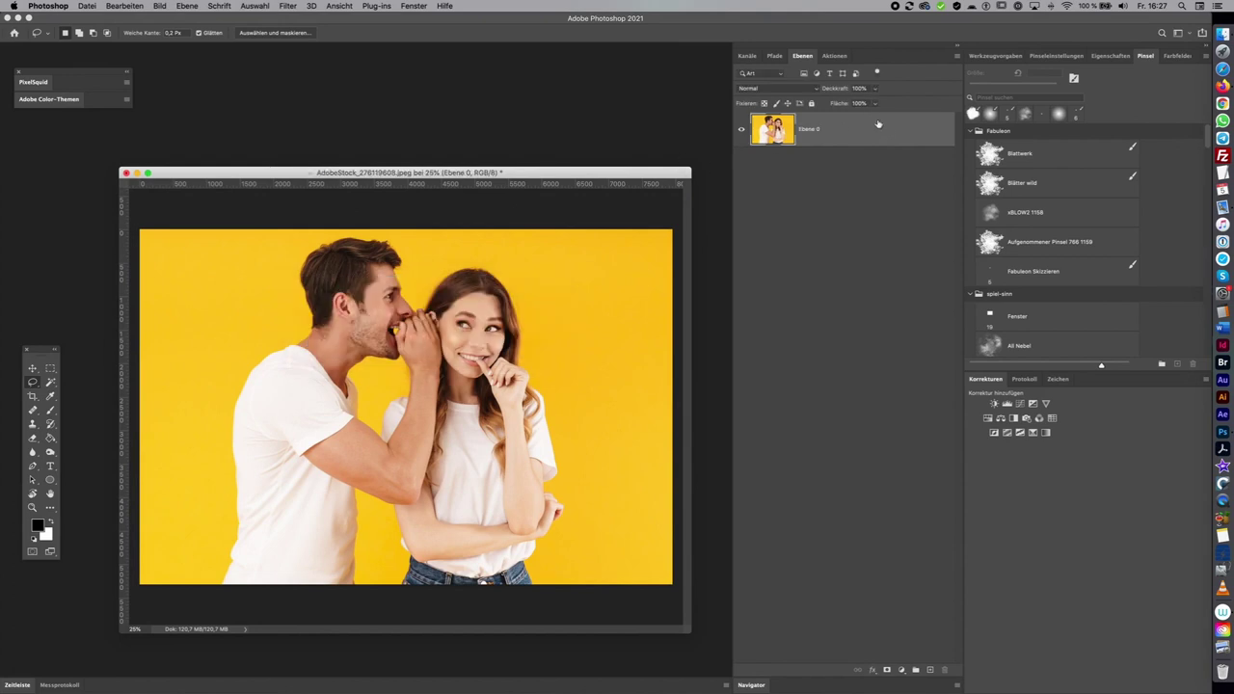
left_click_drag(658, 174, 652, 154)
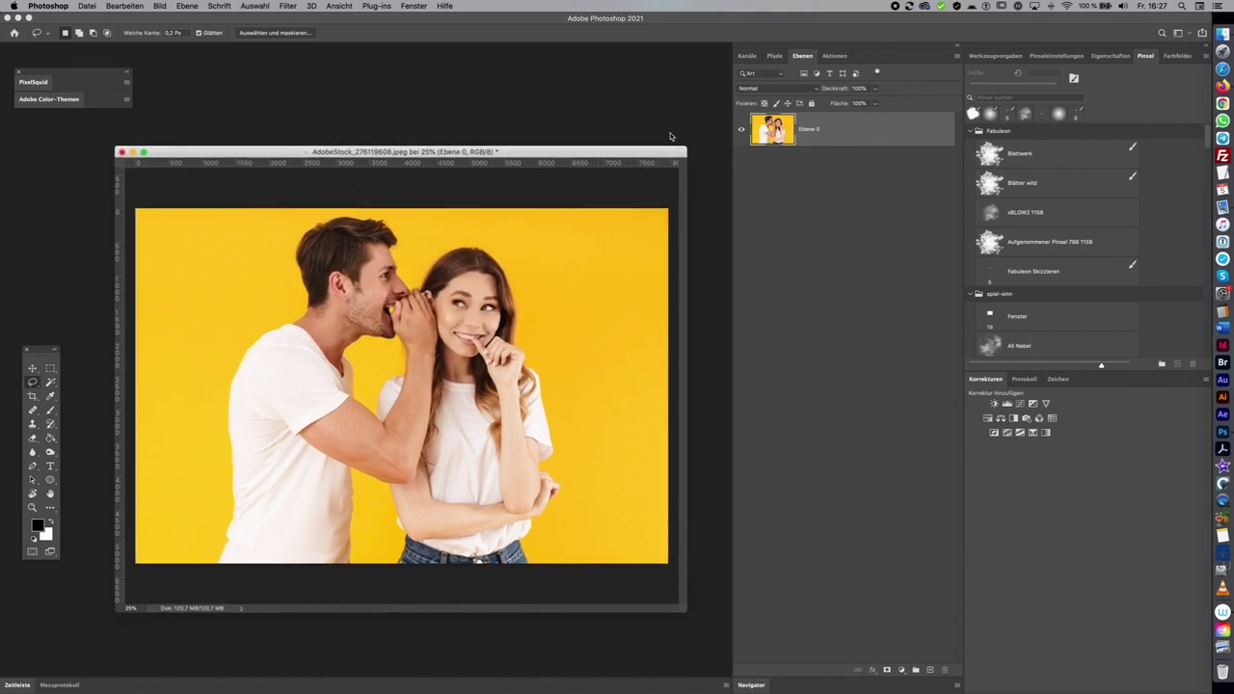
Add a Farbfläche fill layer below Ebene 0, set to the sampled backdrop yellow #ffc416
left_click(187, 7)
left_click(444, 139)
left_click(520, 298)
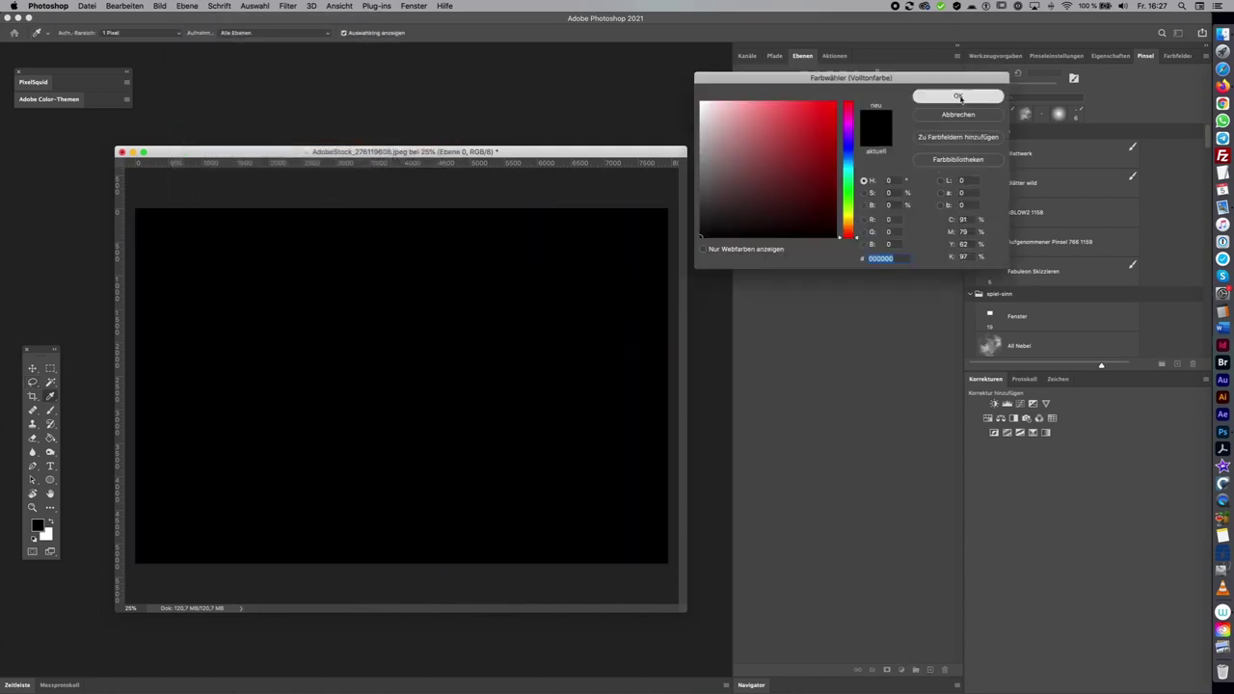
left_click(958, 98)
left_click_drag(848, 128, 847, 177)
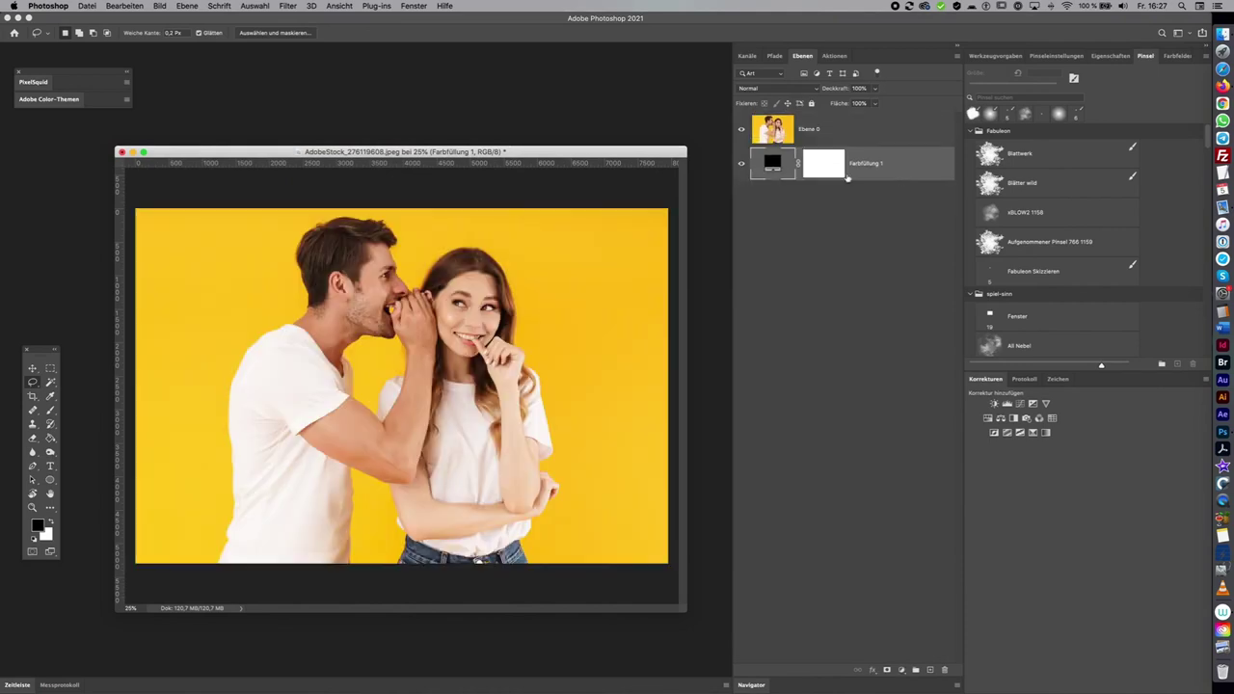
double_click(771, 164)
left_click(605, 255)
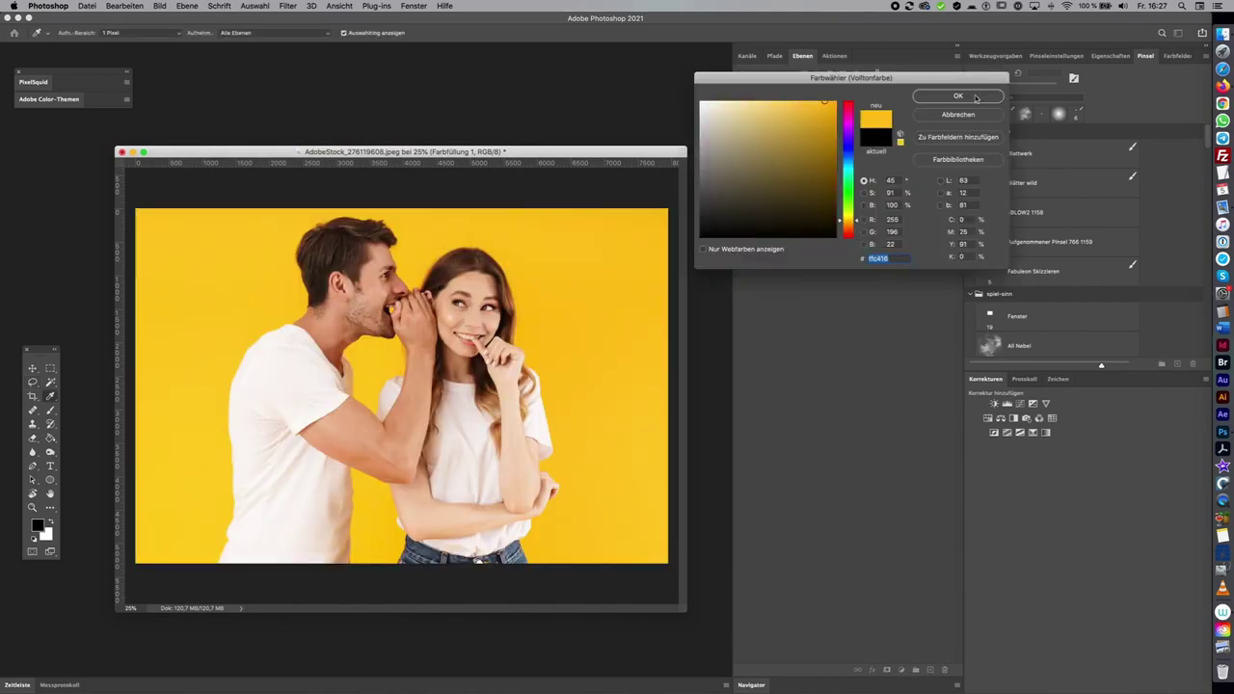
left_click(959, 97)
left_click(159, 6)
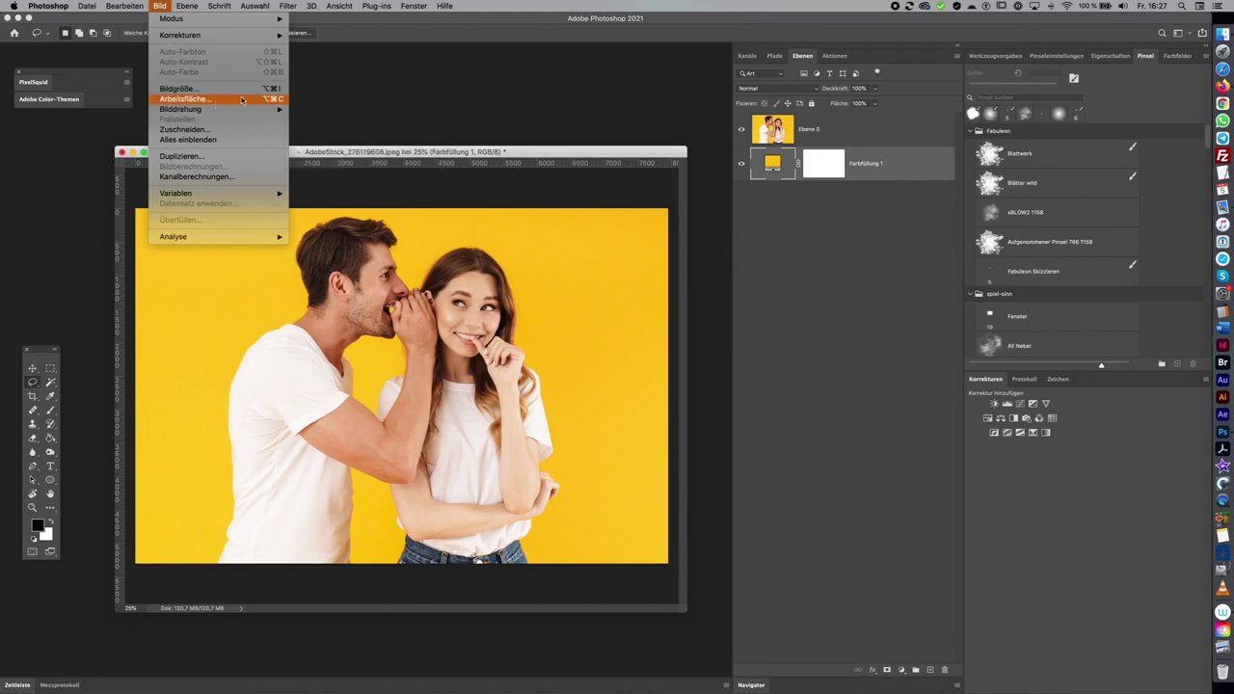
Extend the canvas height to 7952 px, anchored at the bottom centre
left_click(279, 100)
left_click(836, 366)
left_click(811, 310)
type("7952")
key("Return")
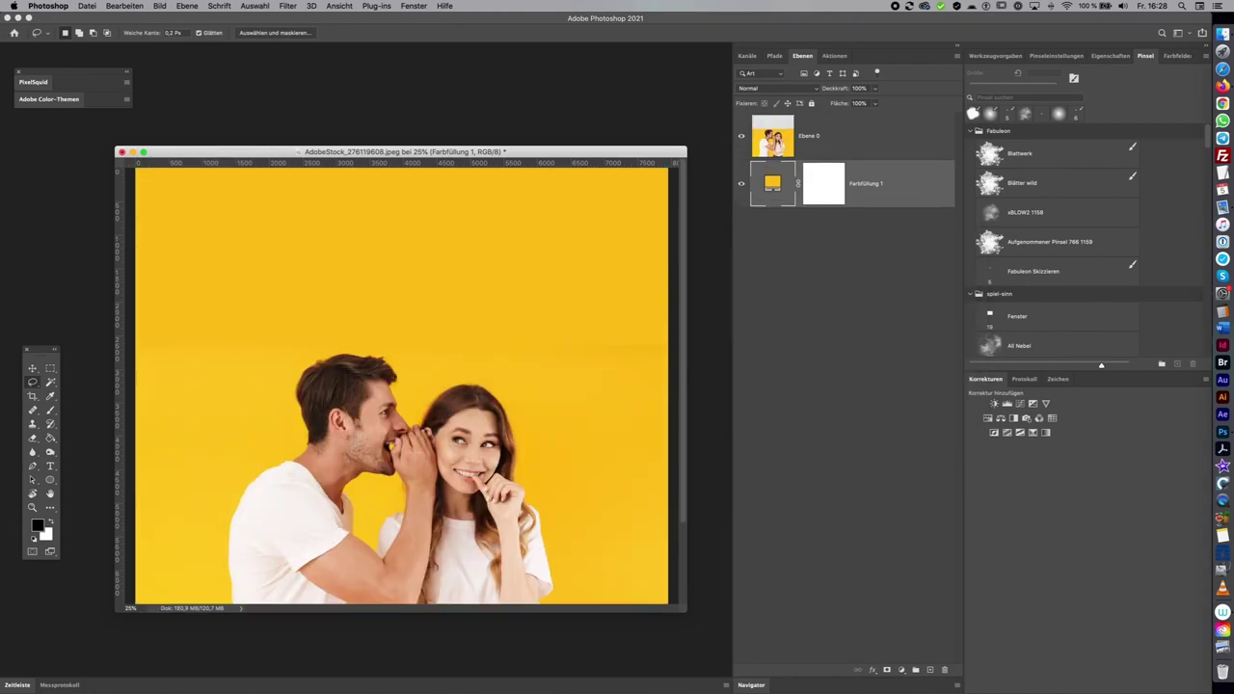
Fit the now-square image in its window and cycle screen modes back to normal
left_click_drag(401, 151, 386, 109)
left_click_drag(685, 566, 681, 594)
key("super+plus")
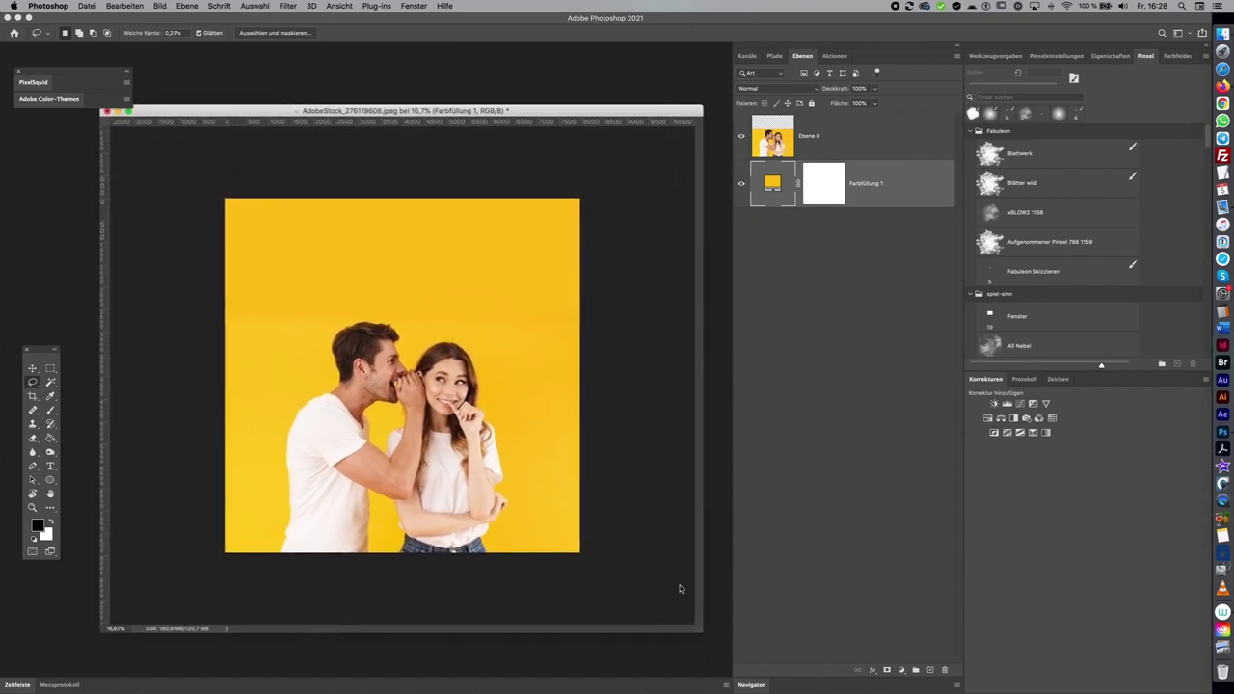
key("f")
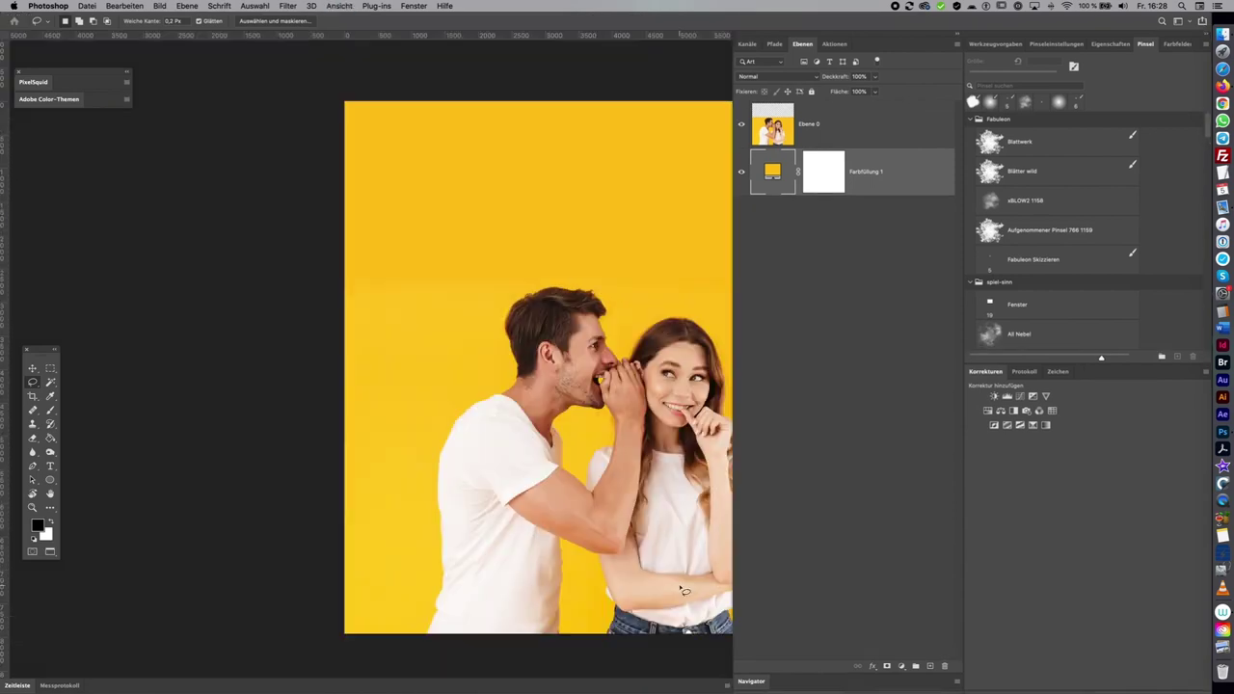
key("f")
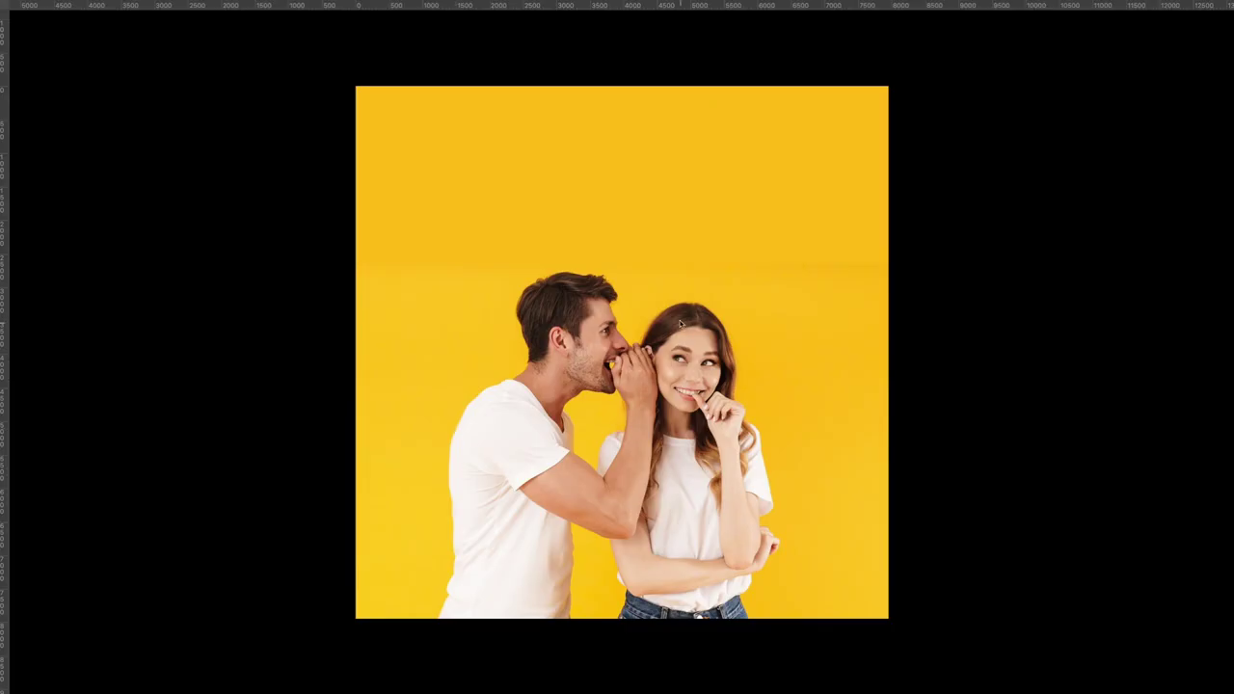
key("f")
scroll(626, 344, "down", 1)
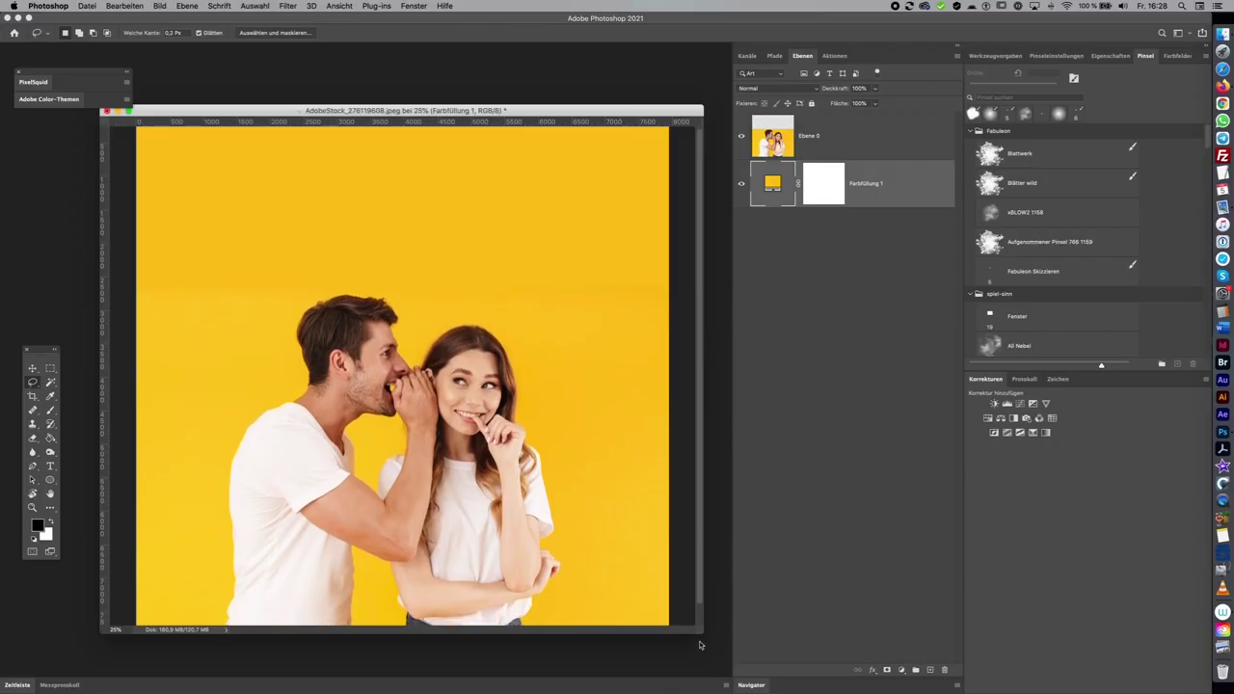
left_click_drag(702, 631, 725, 628)
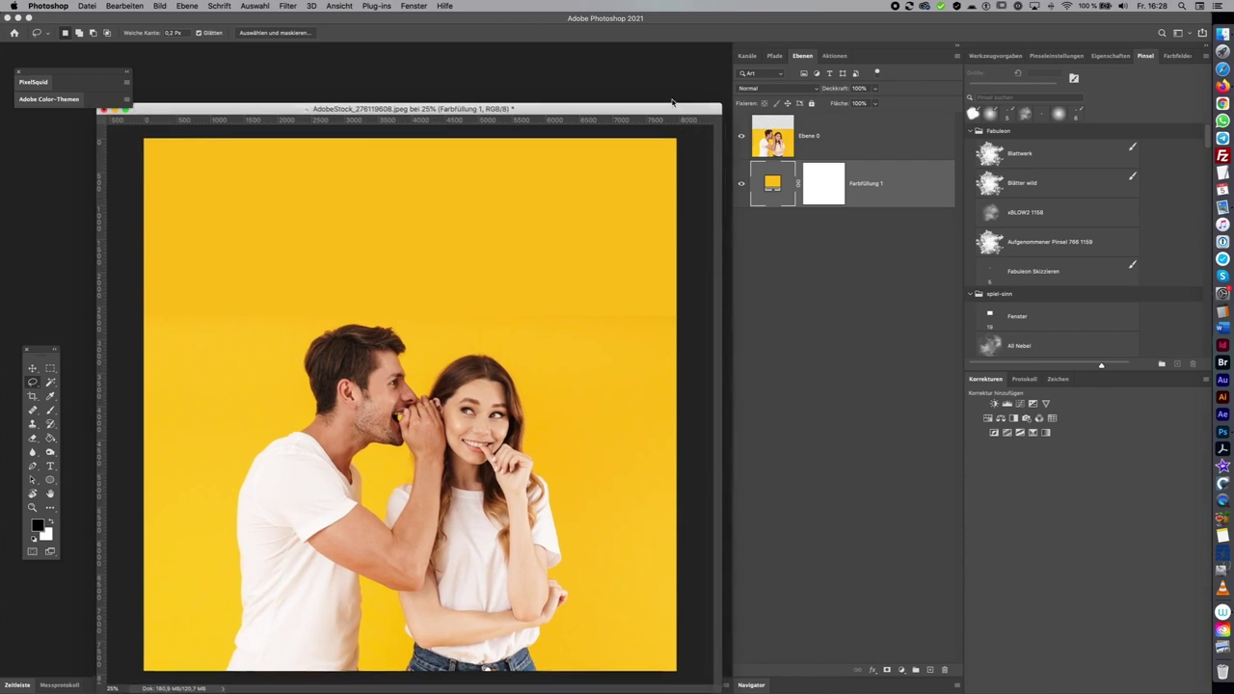
left_click_drag(414, 110, 395, 70)
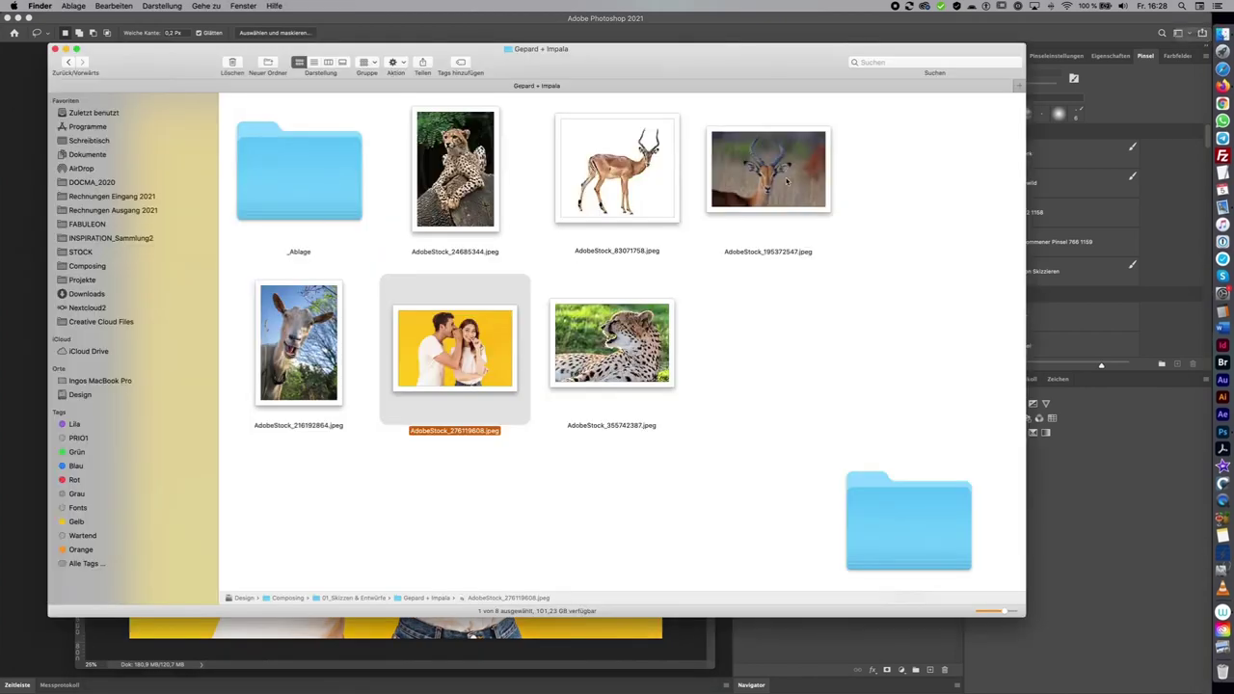
Open the close-up impala photo and convert its layer to a smart object
left_click(788, 181)
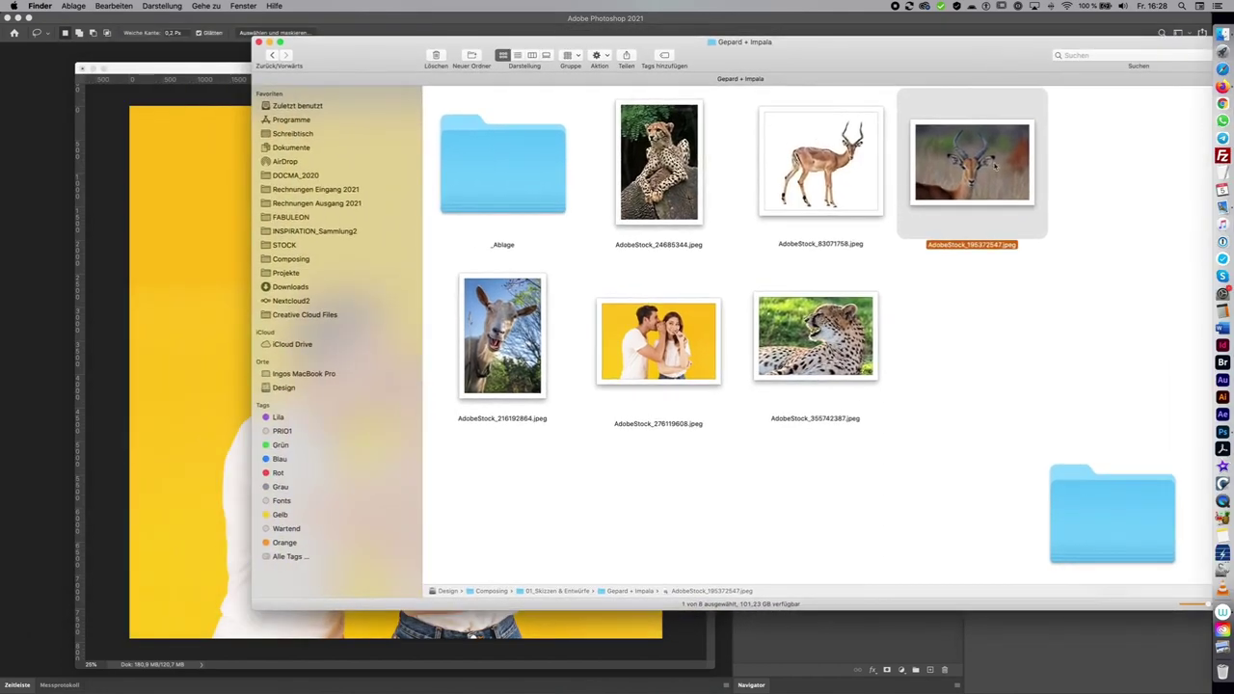
mouse_move(992, 175)
left_mouse_down()
mouse_move(801, 177)
mouse_move(41, 274)
left_mouse_up()
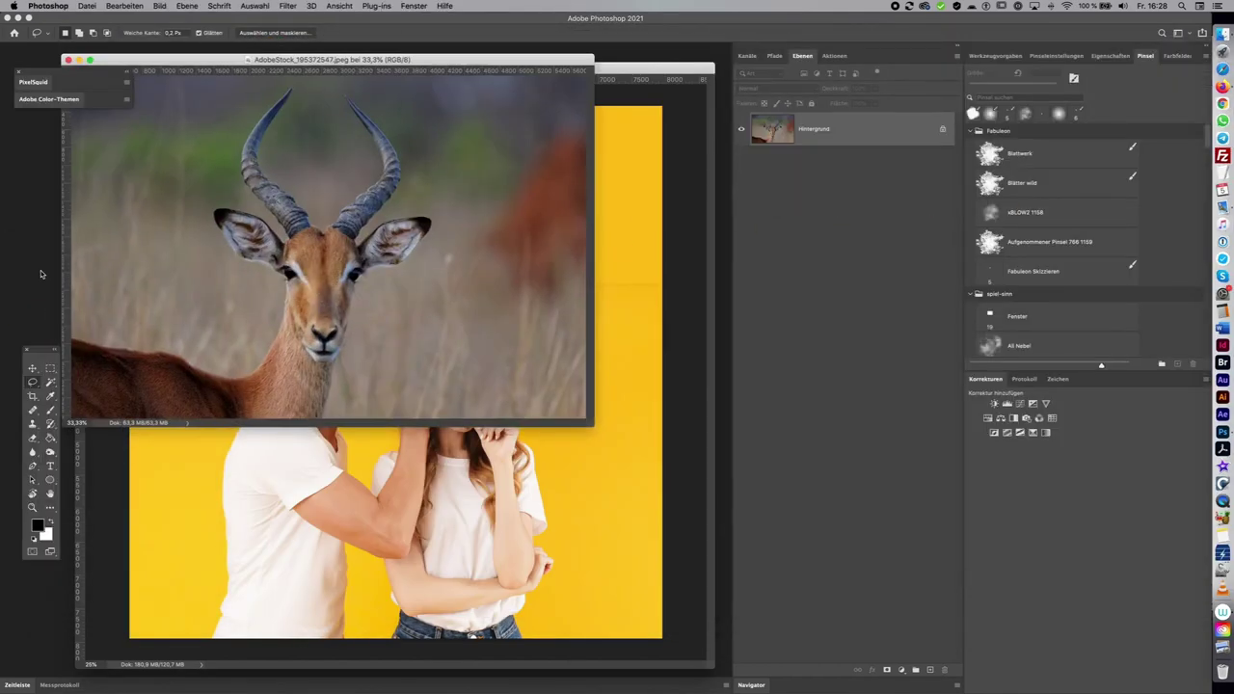
left_click_drag(532, 67, 634, 200)
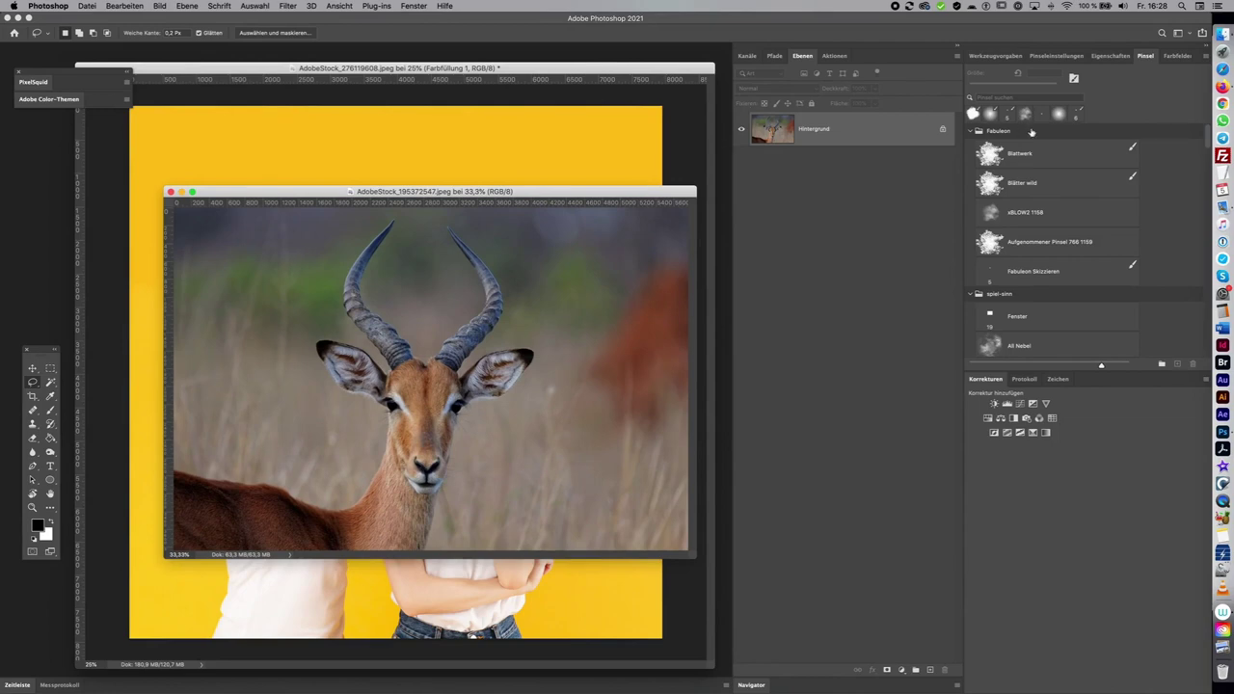
right_click(908, 129)
left_click(983, 193)
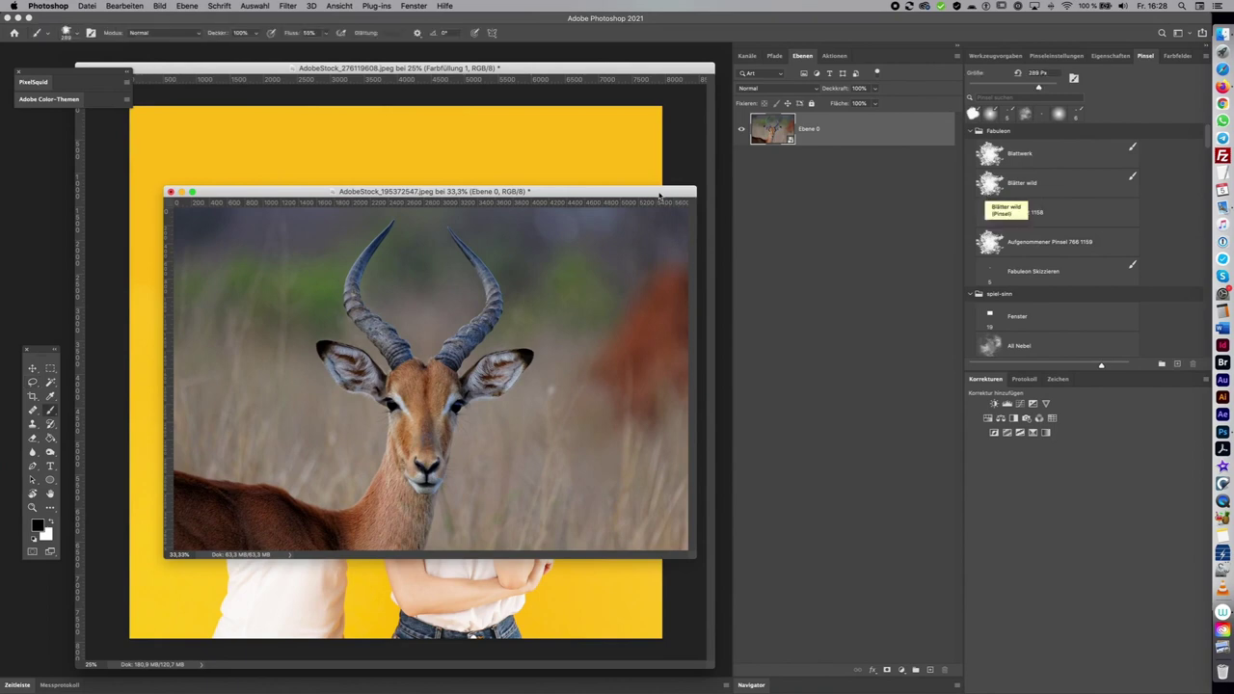
left_click_drag(655, 187, 636, 179)
Mask the impala to its head only and drag it into the couple document
left_click(255, 6)
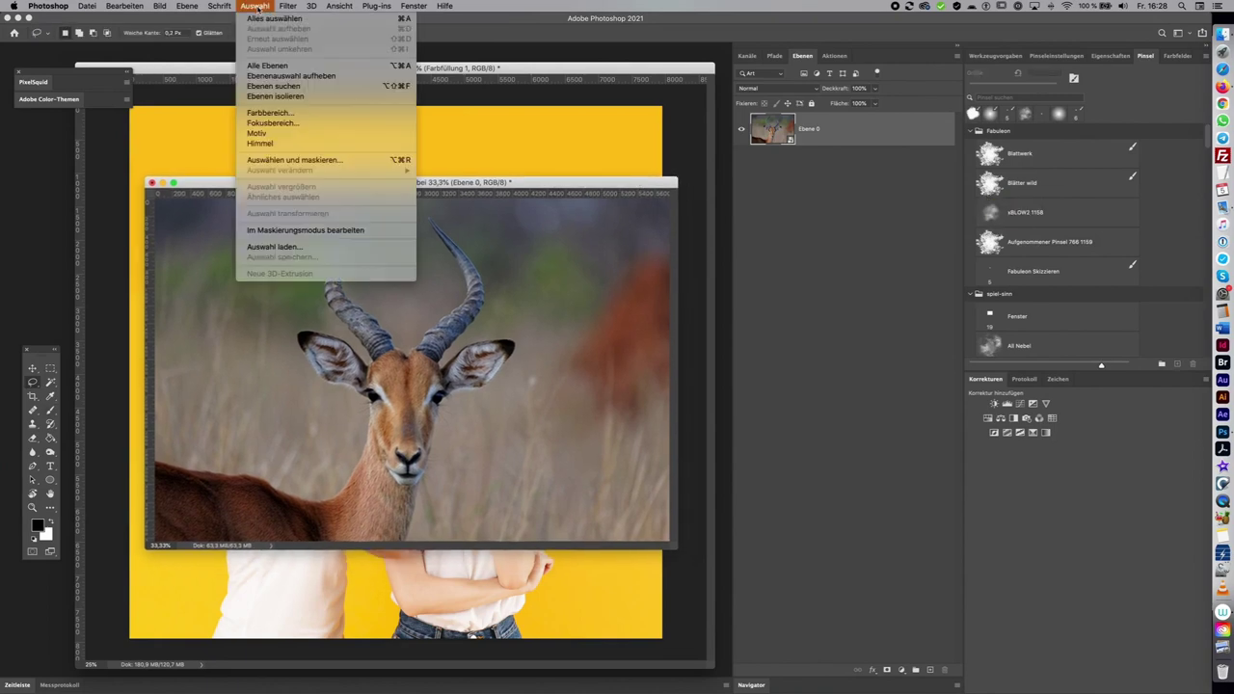
left_click(280, 131)
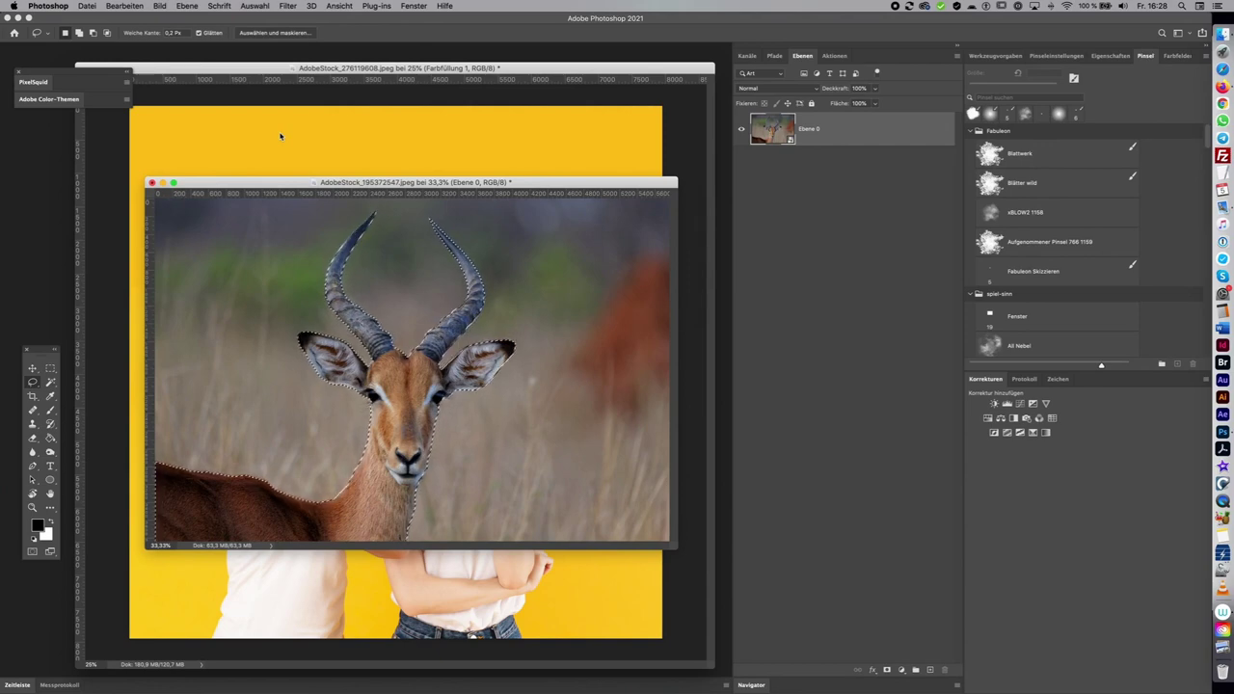
left_click(887, 669)
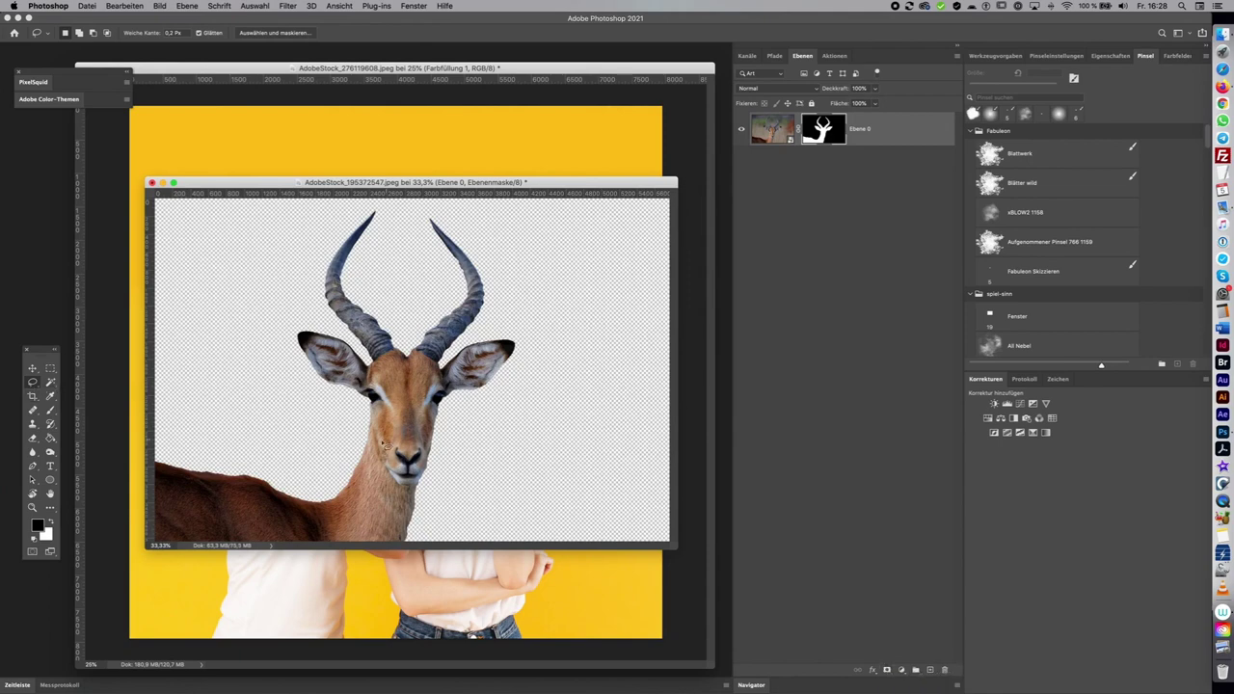
mouse_move(404, 489)
left_mouse_down()
mouse_move(147, 460)
mouse_move(156, 412)
left_mouse_up()
key("BackSpace")
key("ctrl+d")
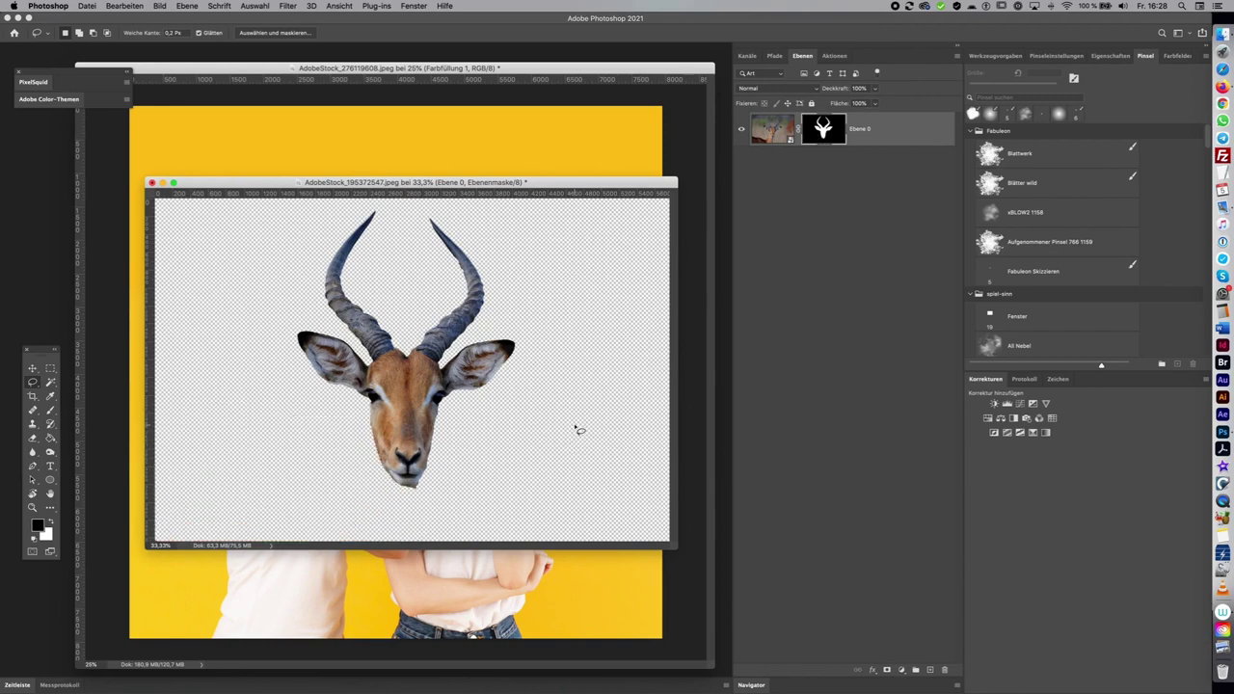
left_click_drag(912, 129, 551, 141)
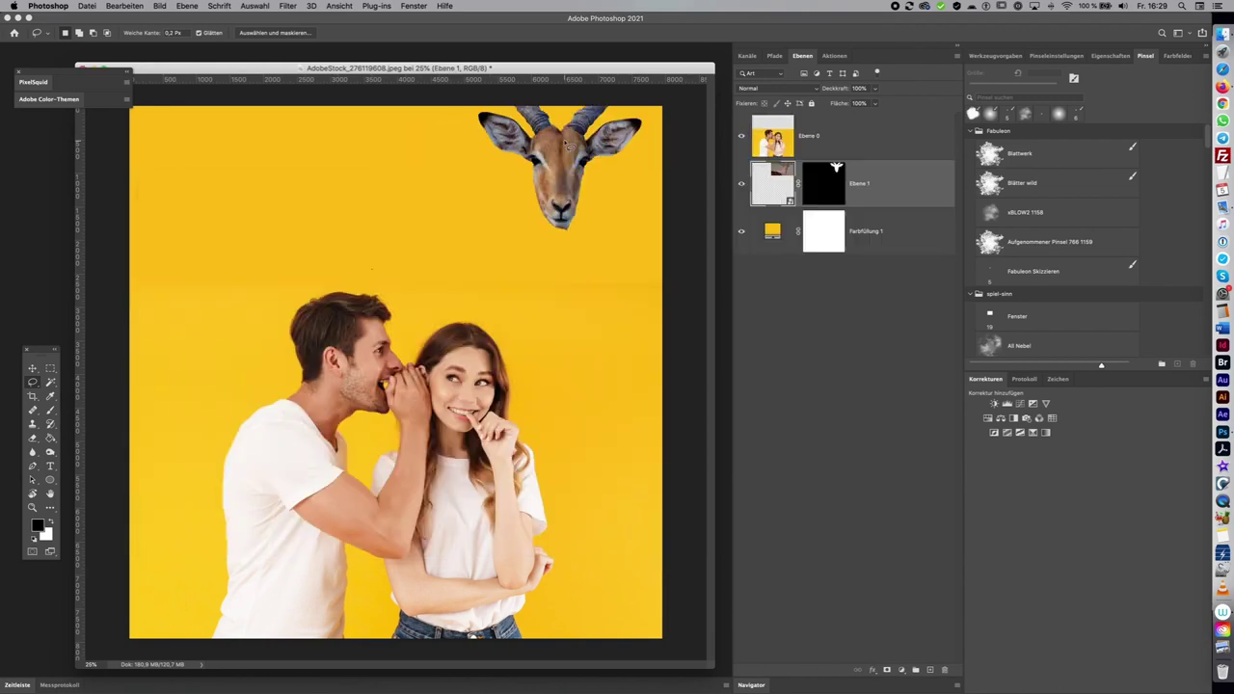
Place the impala head layer over the woman's face and scale it to about 120%
left_click_drag(893, 177, 890, 129)
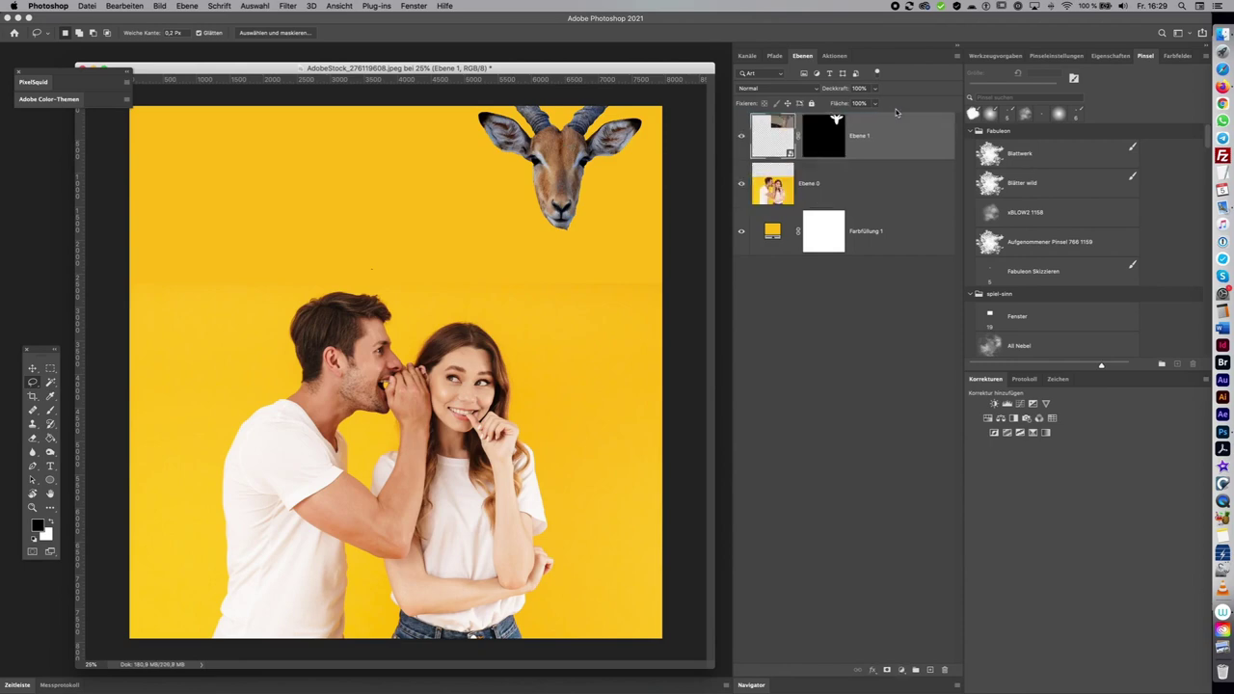
key("v")
left_click_drag(602, 133, 503, 344)
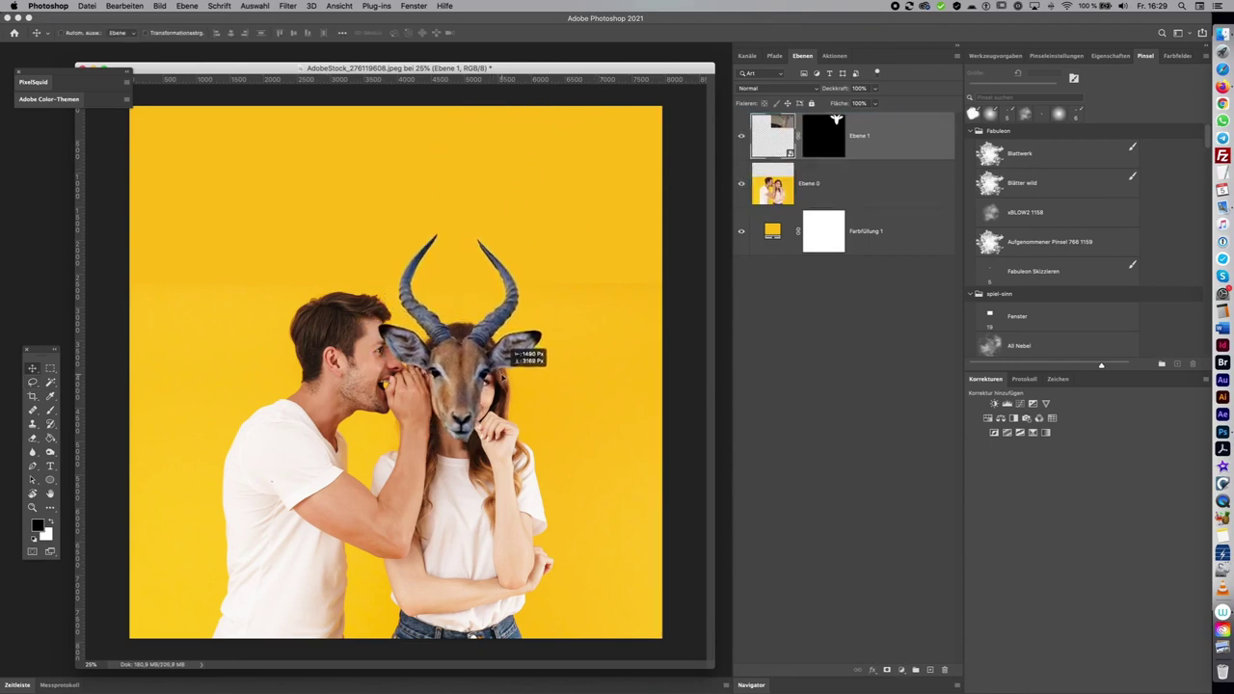
left_click_drag(511, 350, 515, 347)
key("ctrl+t")
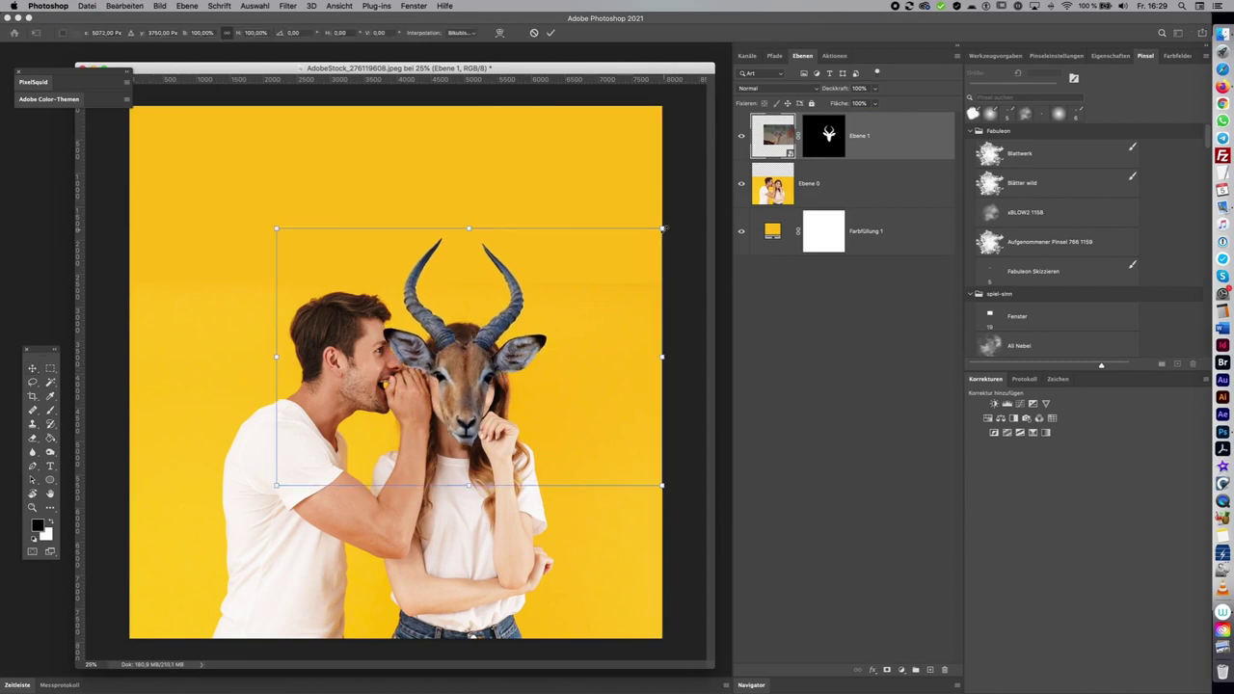
left_click_drag(663, 228, 695, 191)
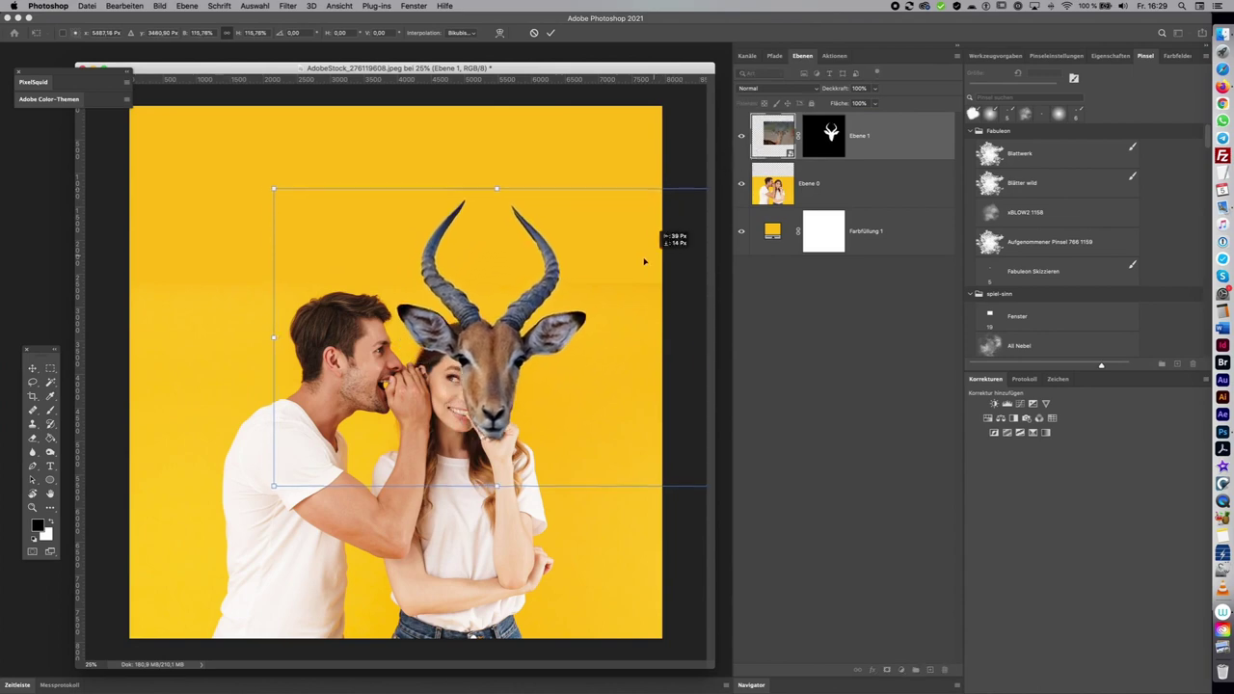
left_click_drag(628, 261, 626, 261)
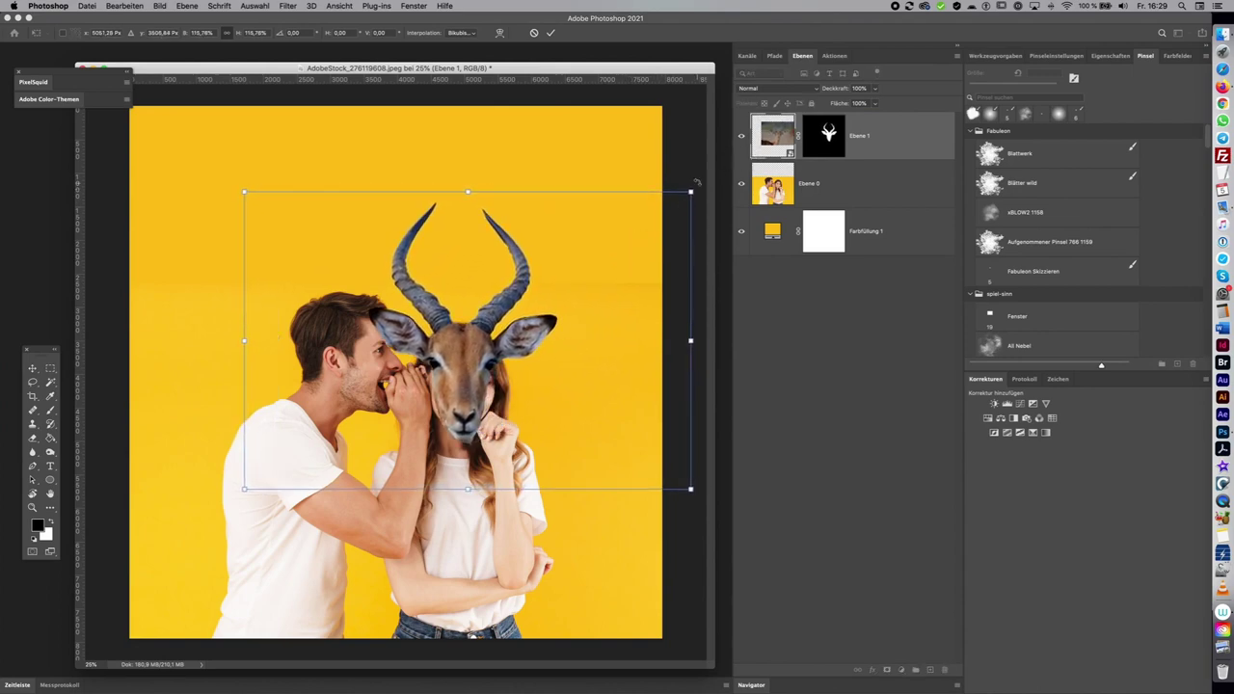
left_click_drag(692, 191, 694, 188)
left_click_drag(589, 261, 589, 261)
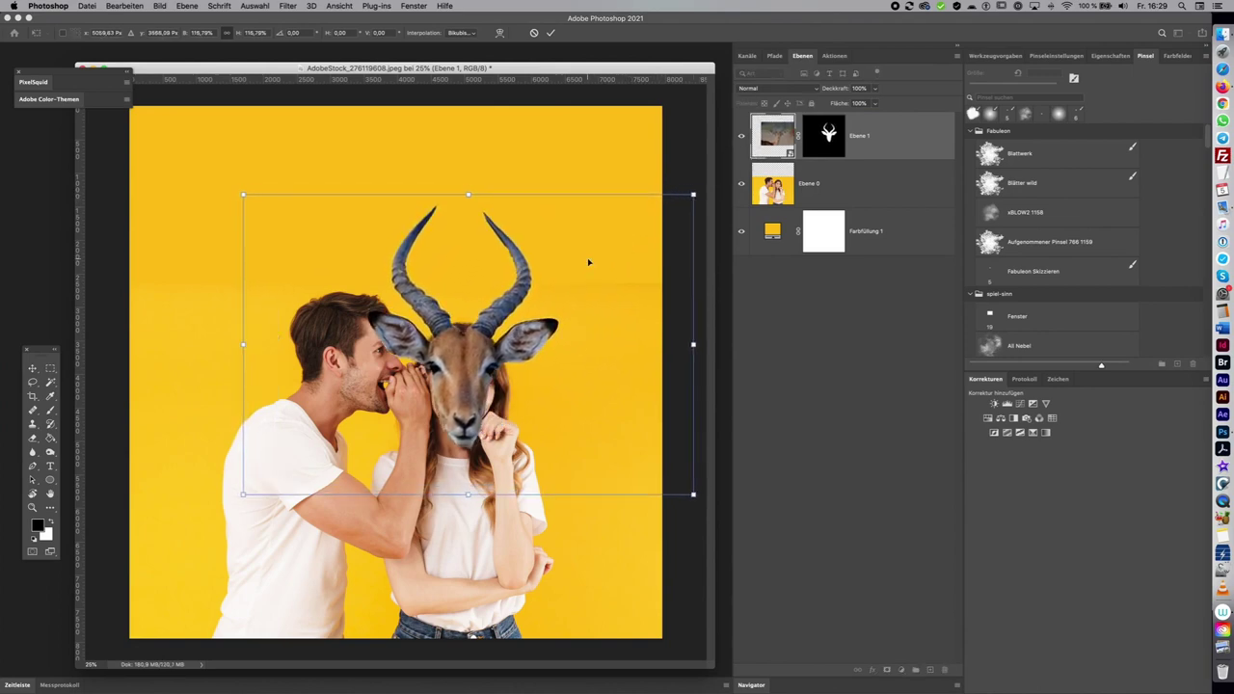
key("Return")
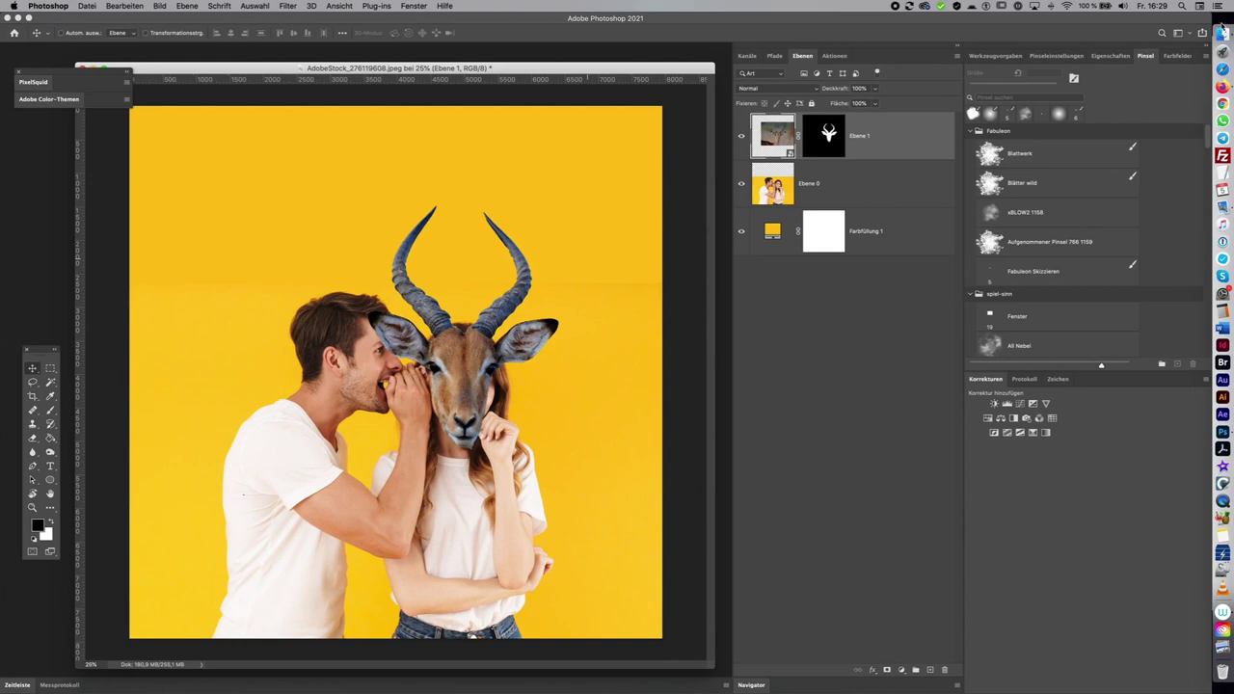
left_click(1221, 34)
Open cheetah photo AdobeStock_355742387.jpeg and convert its background into Ebene 0
key("Down")
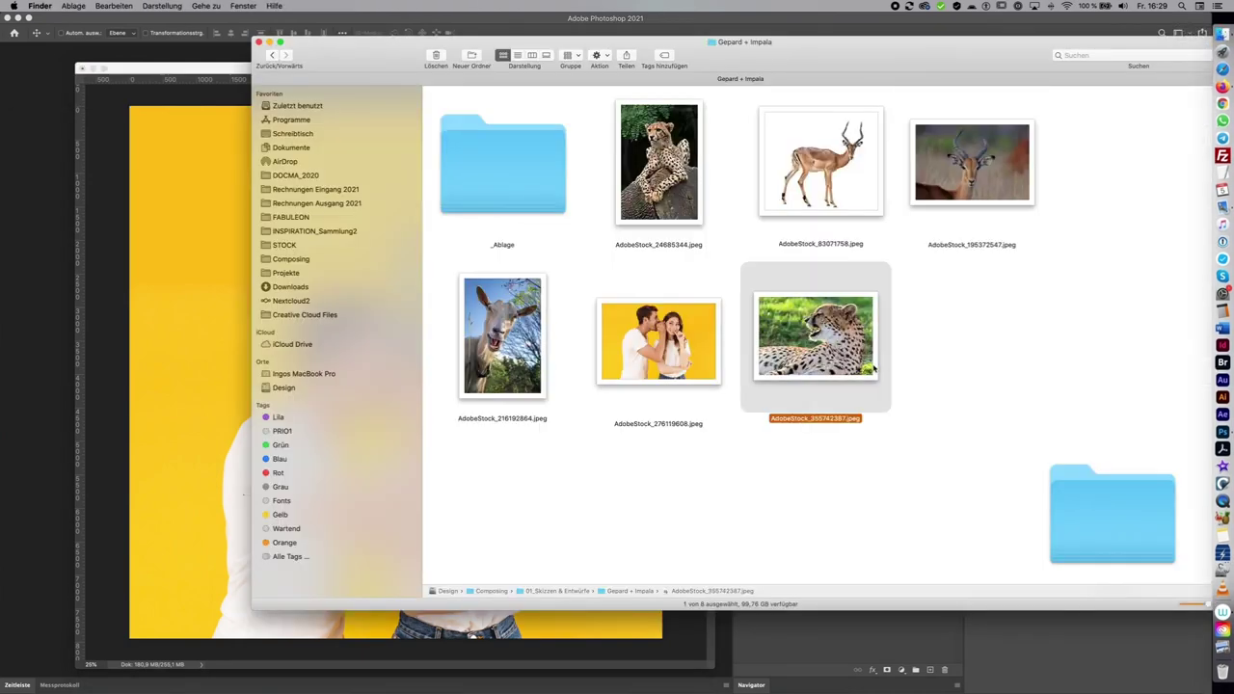
key("space")
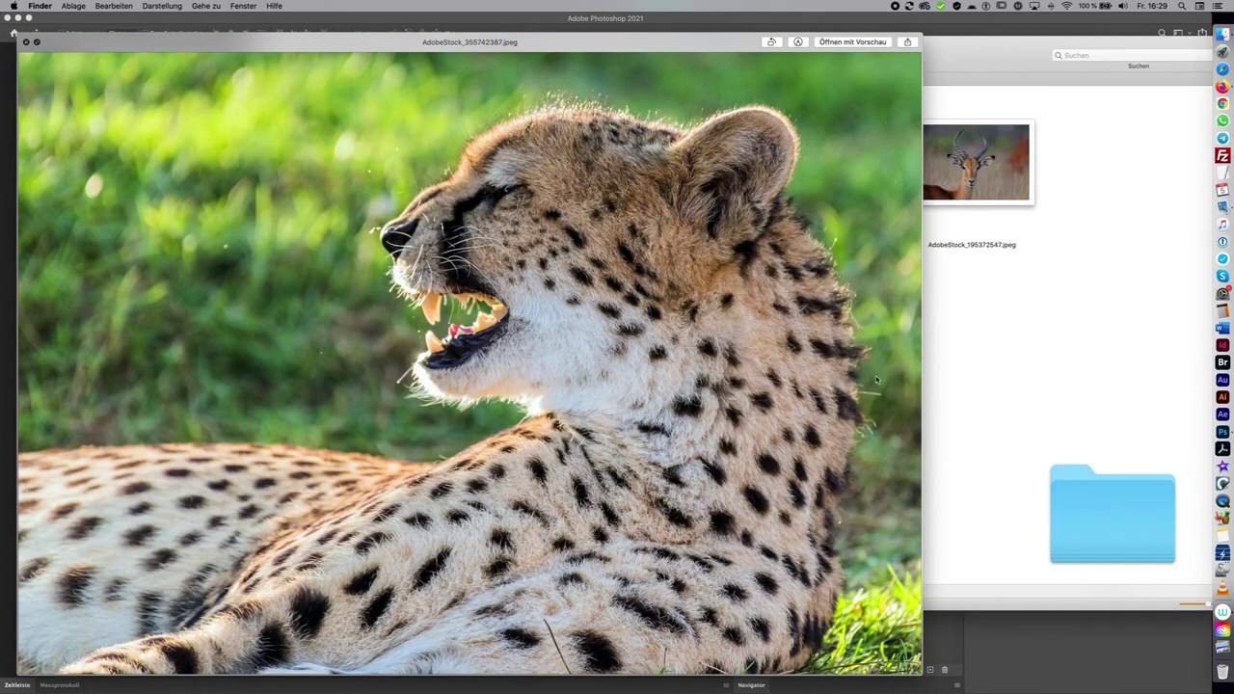
key("space")
left_click_drag(814, 338, 48, 238)
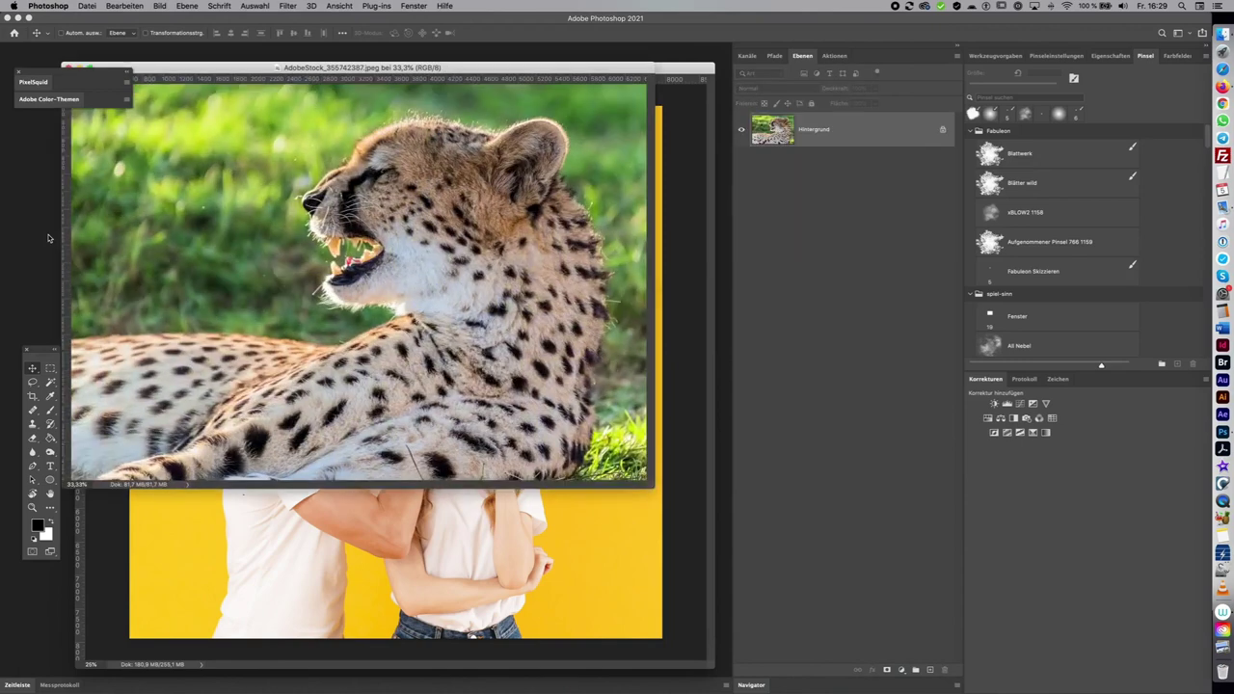
right_click(892, 128)
left_click(1000, 203)
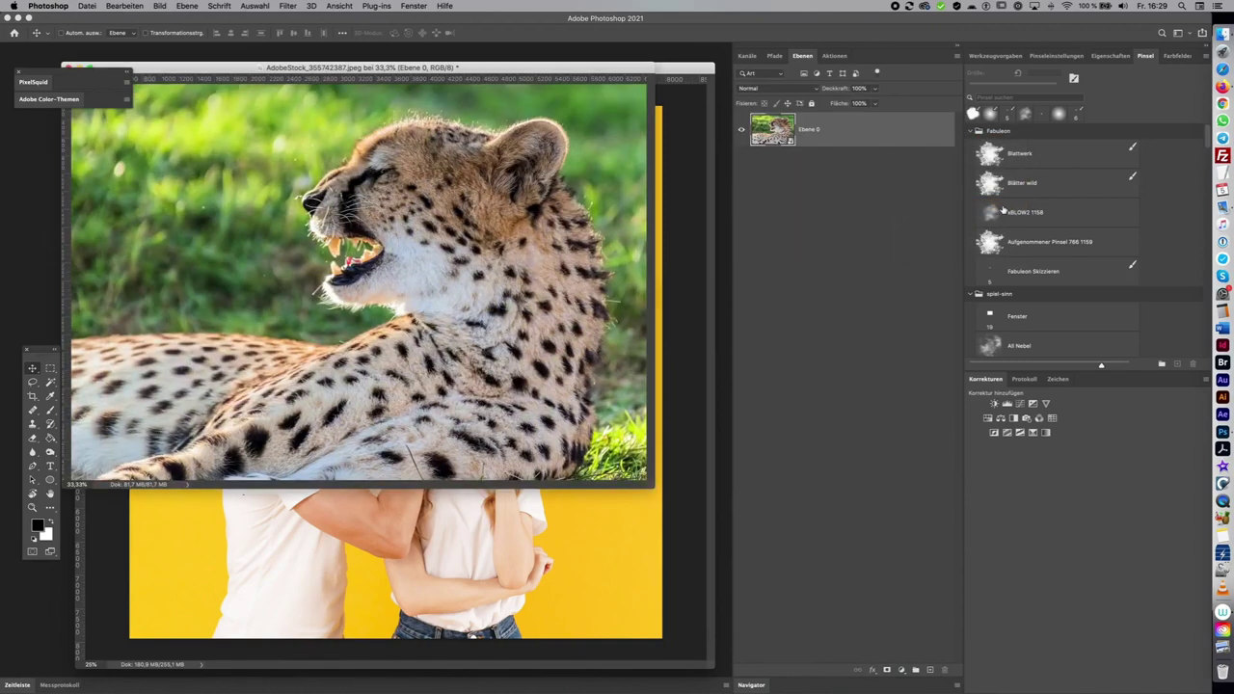
key("b")
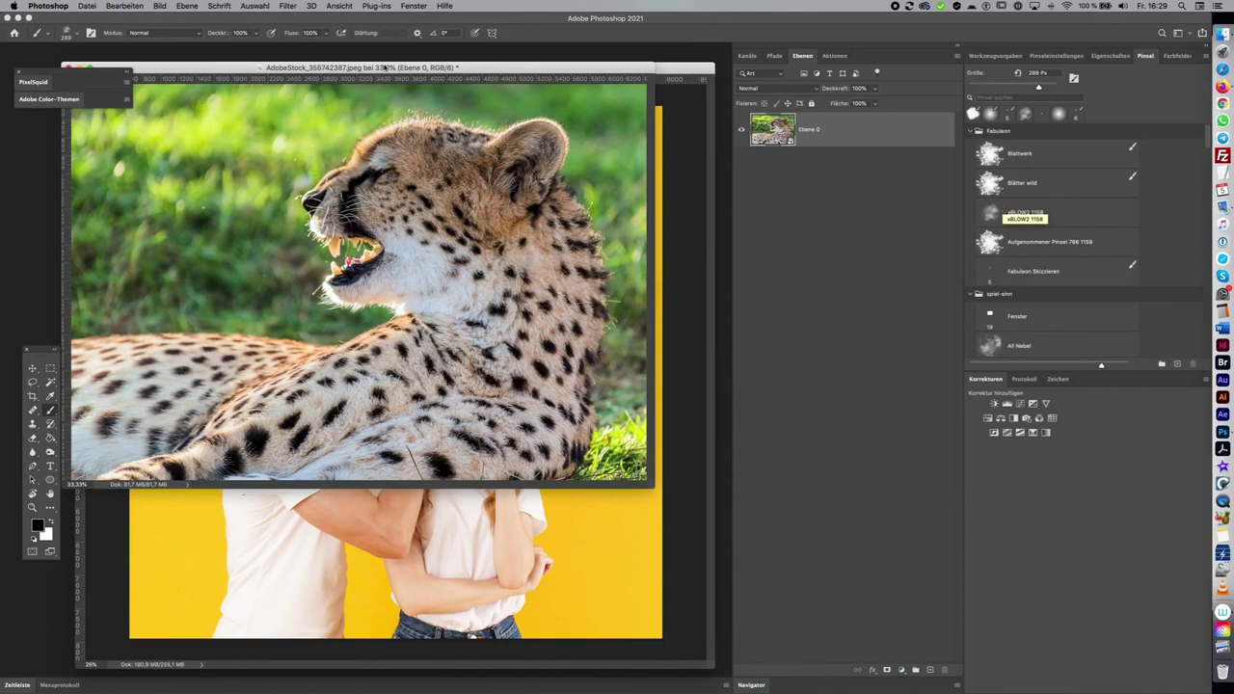
Mask the cheetah via Select Subject, refine the mouth edge, output as a new masked layer
key("v")
left_click(269, 8)
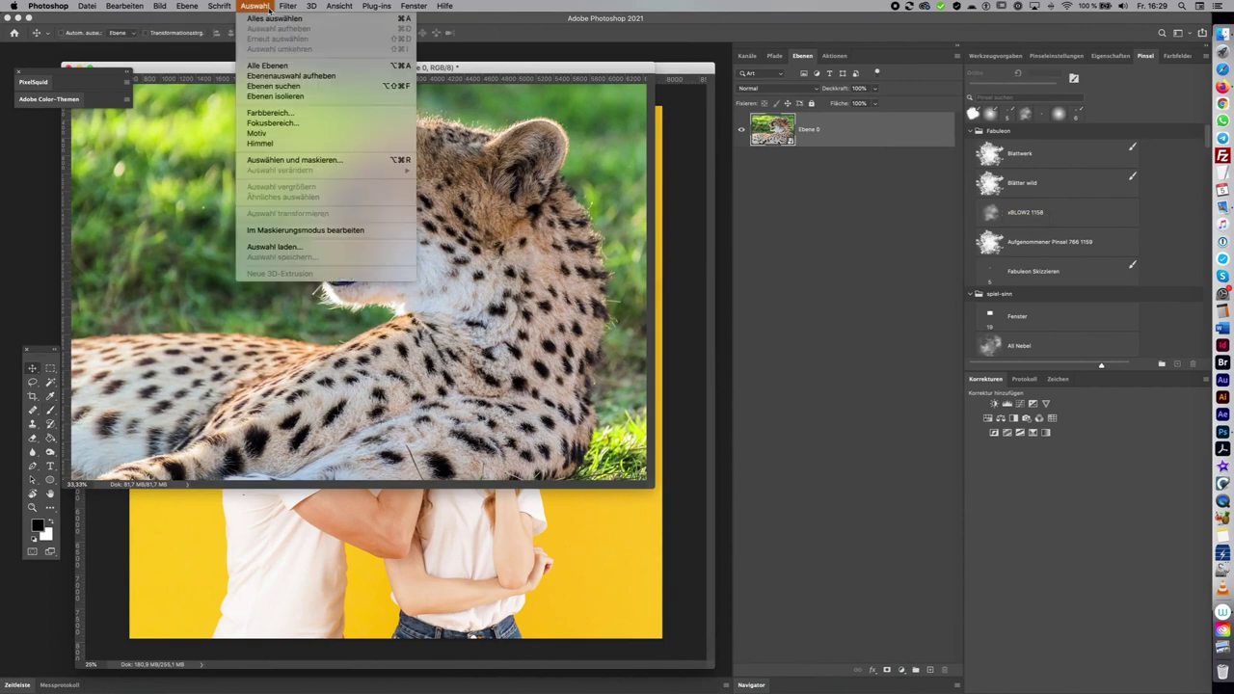
left_click(284, 135)
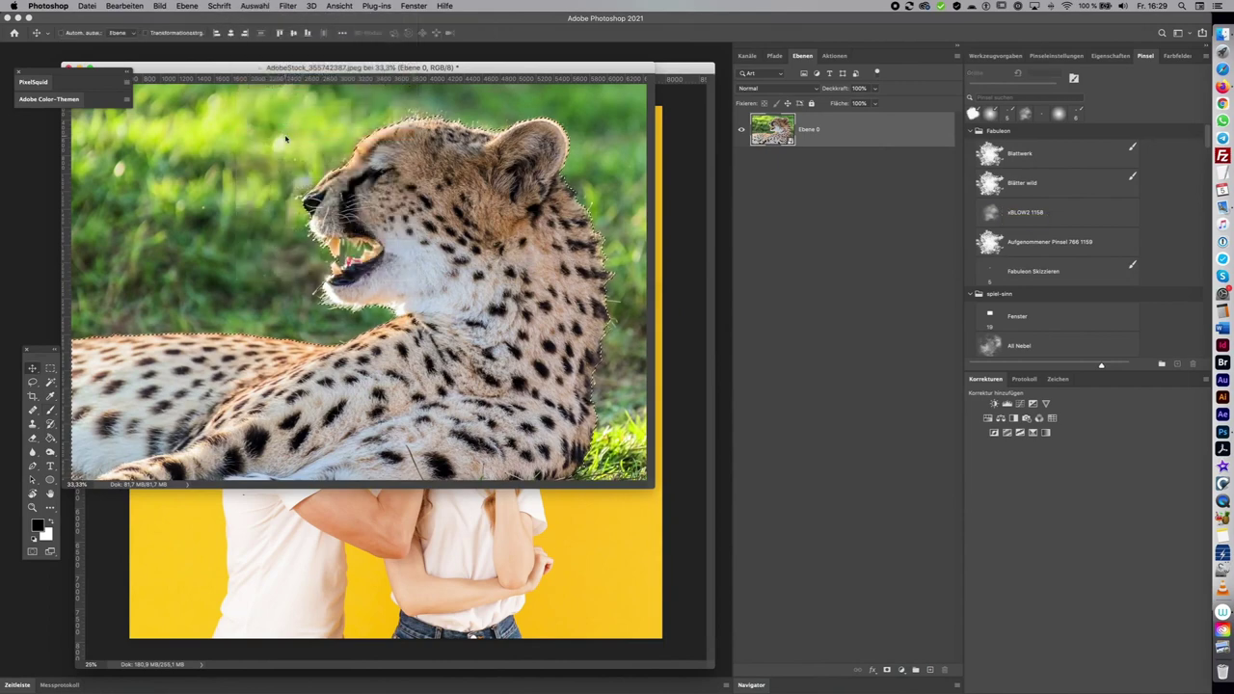
left_click(885, 669)
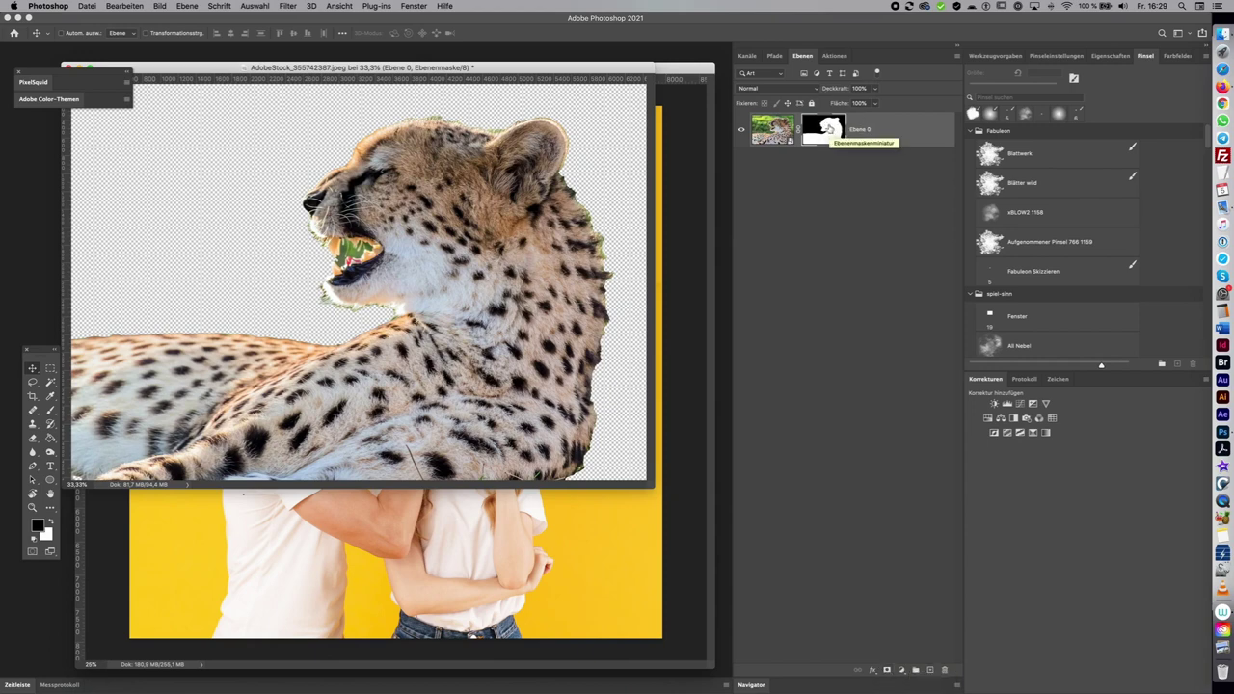
double_click(827, 128)
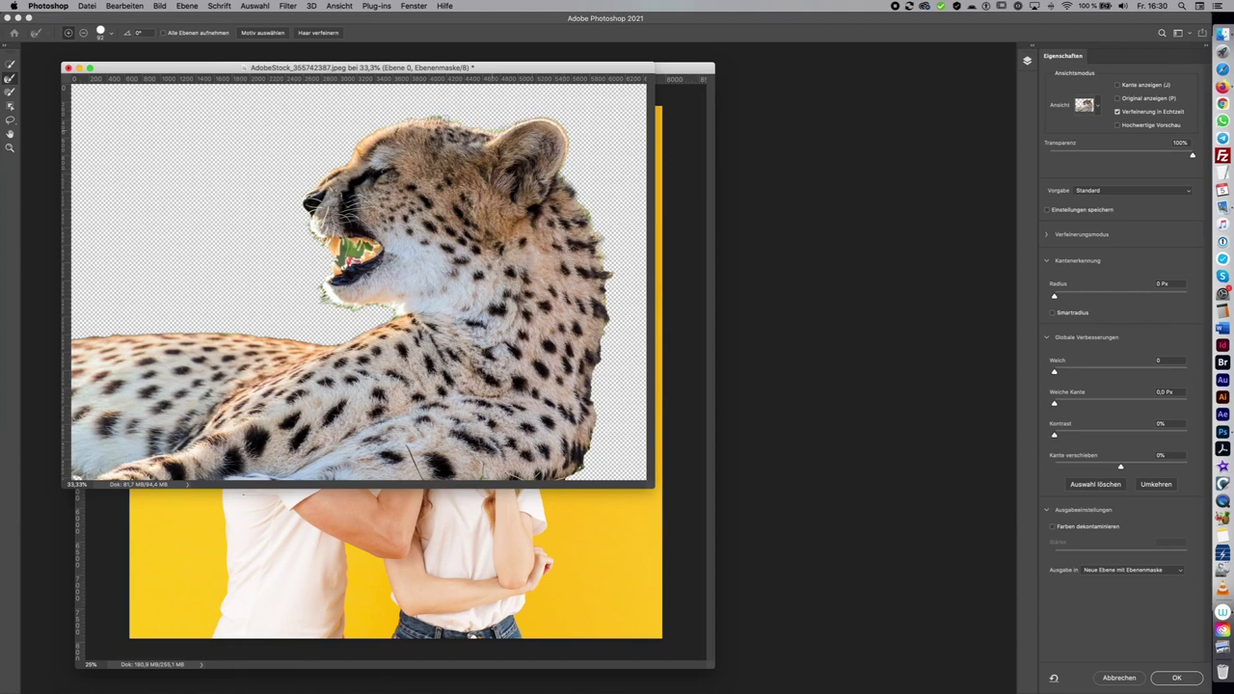
mouse_move(339, 252)
left_mouse_down()
mouse_move(361, 247)
mouse_move(324, 239)
left_mouse_up()
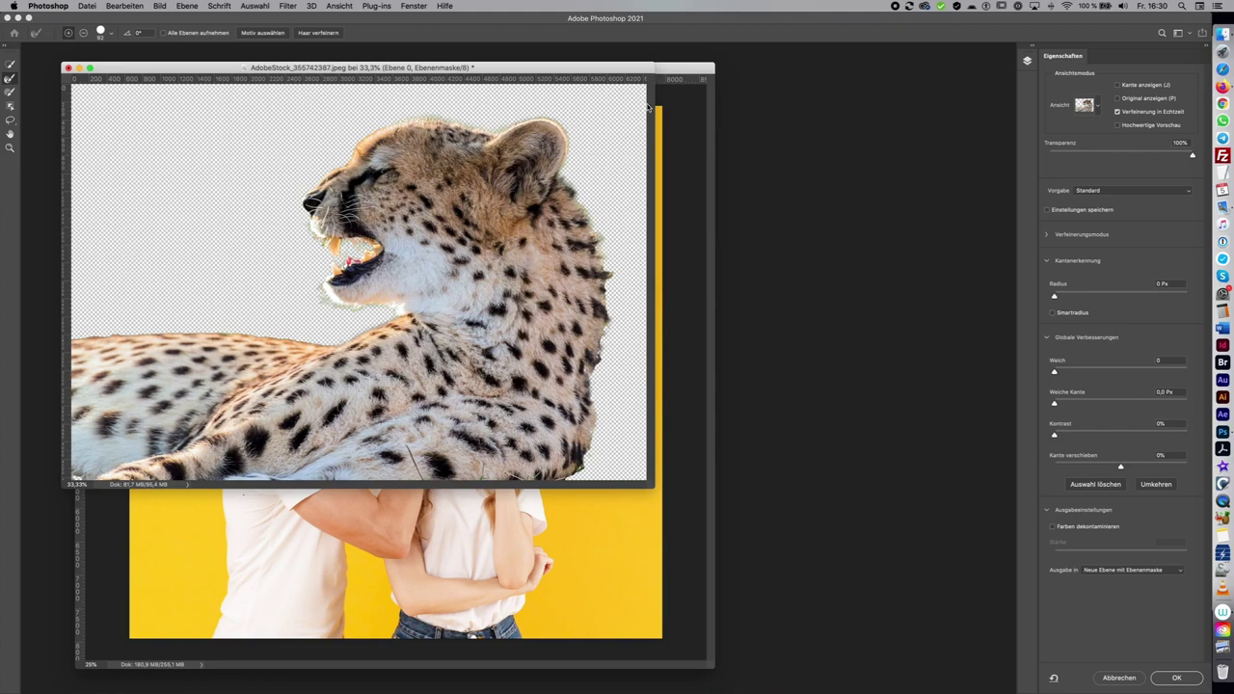
left_click(1166, 678)
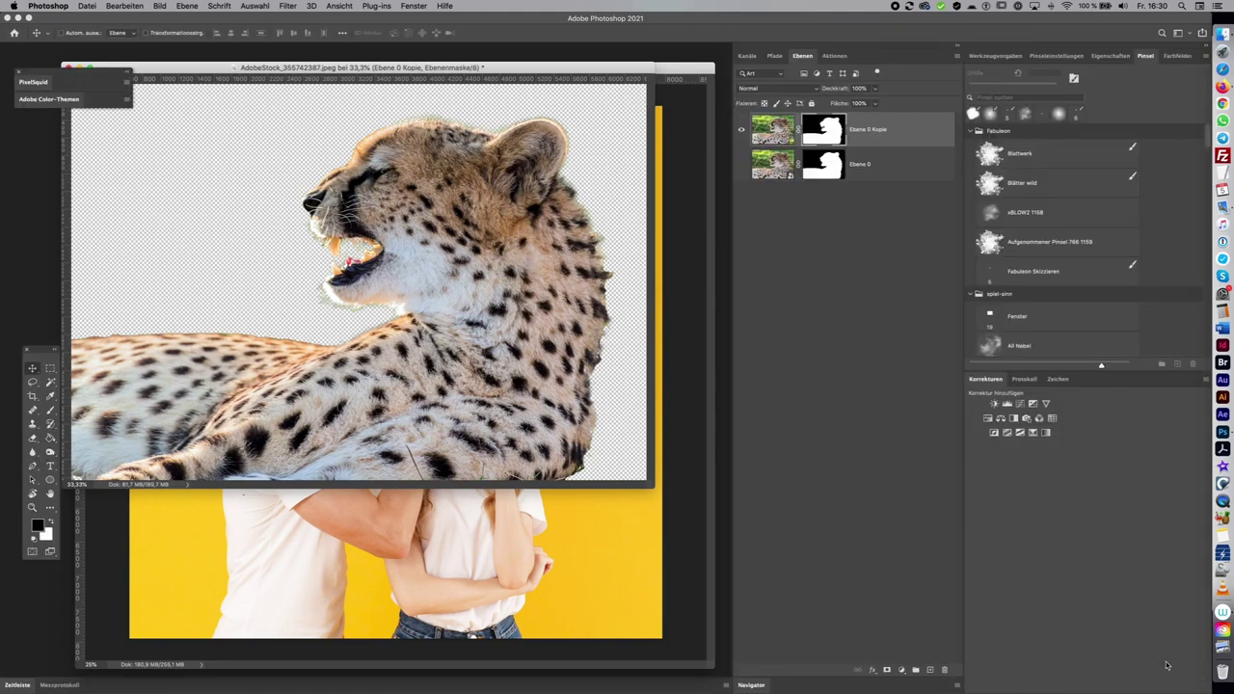
Delete Ebene 0 Kopie and its mask, keeping Ebene 0 visible as the cheetah cutout
left_click_drag(656, 490, 698, 567)
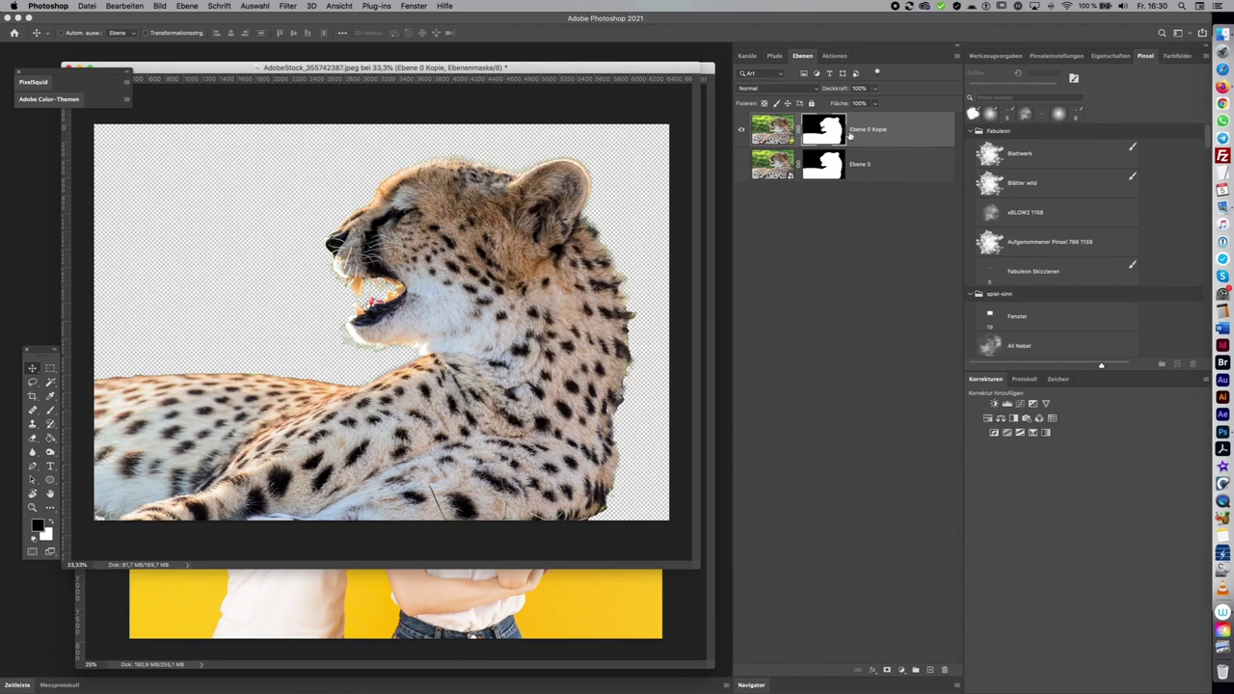
mouse_move(826, 138)
left_mouse_down()
mouse_move(847, 145)
mouse_move(944, 669)
left_mouse_up()
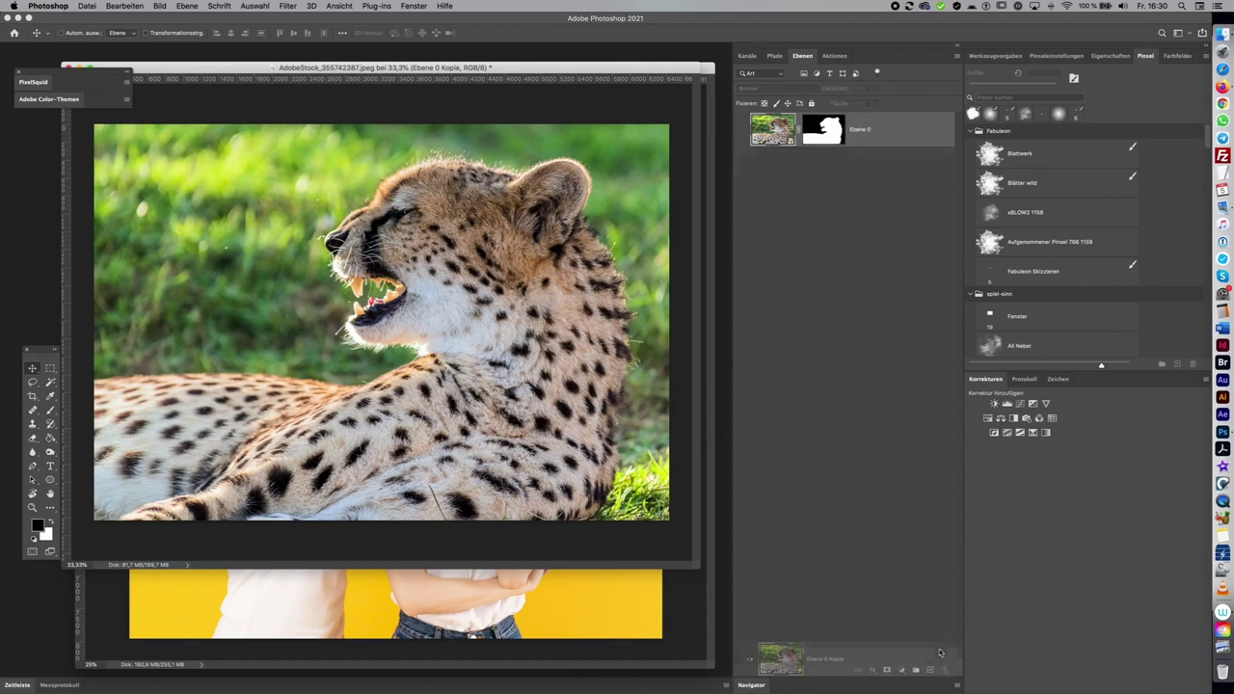
left_click(741, 130)
left_click(742, 130)
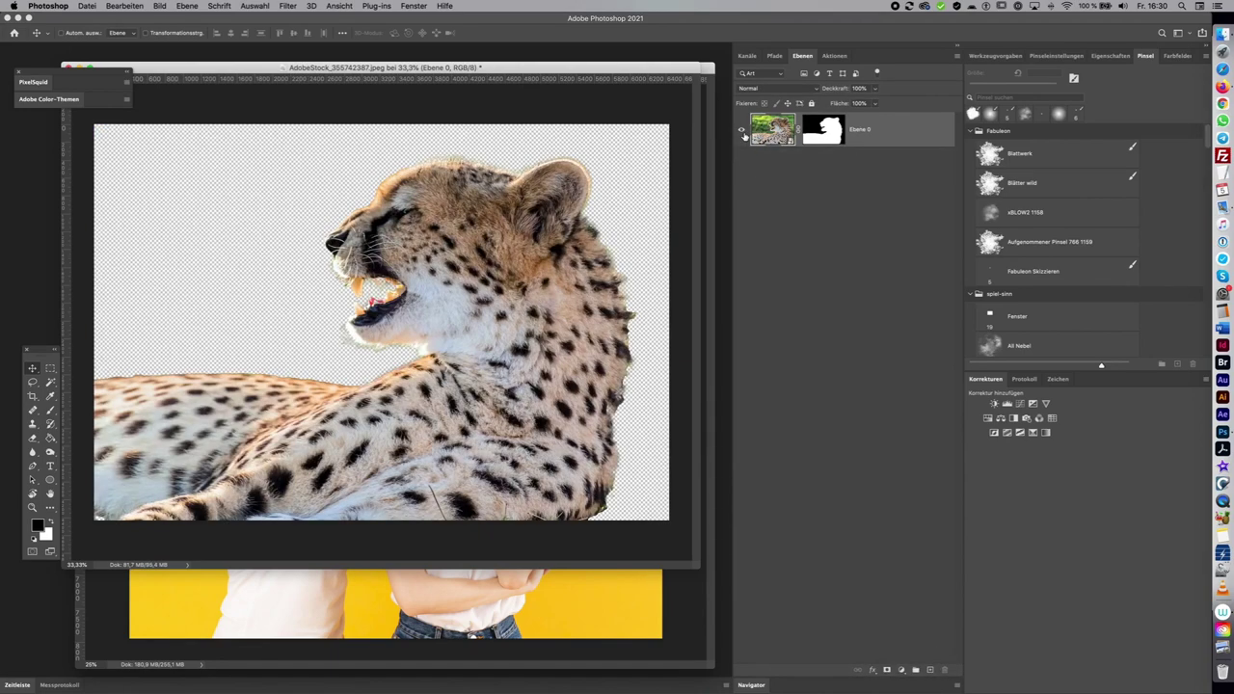
left_click(824, 130)
Lasso-mask away the cheetah's body and drag its head into the yellow composite as Ebene 2
key("l")
mouse_move(536, 422)
left_mouse_down()
mouse_move(396, 367)
mouse_move(105, 355)
mouse_move(88, 540)
mouse_move(605, 562)
mouse_move(617, 438)
left_mouse_up()
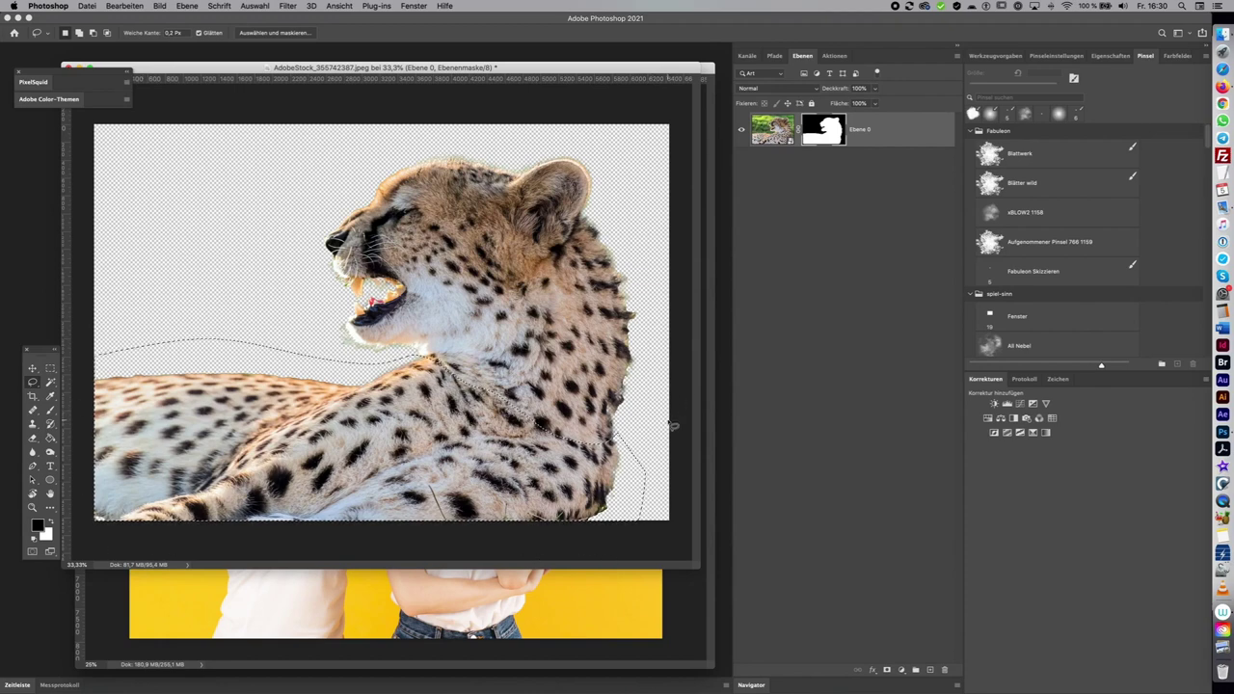
key("alt+BackSpace")
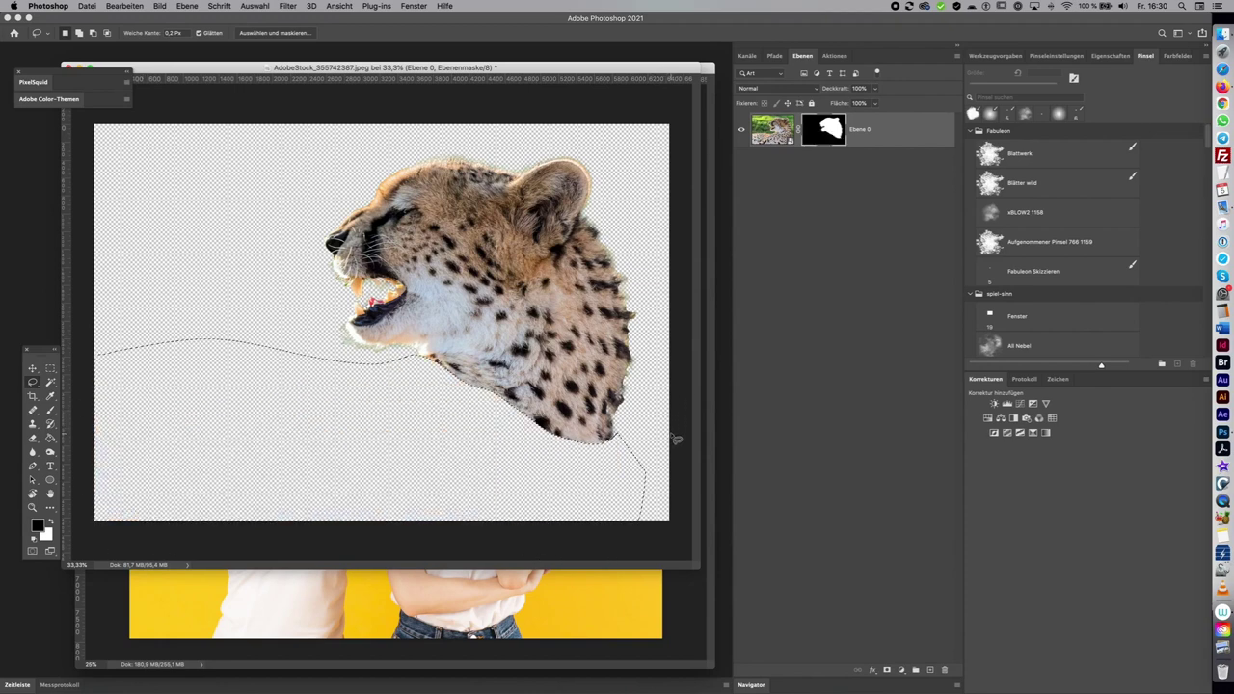
key("ctrl+d")
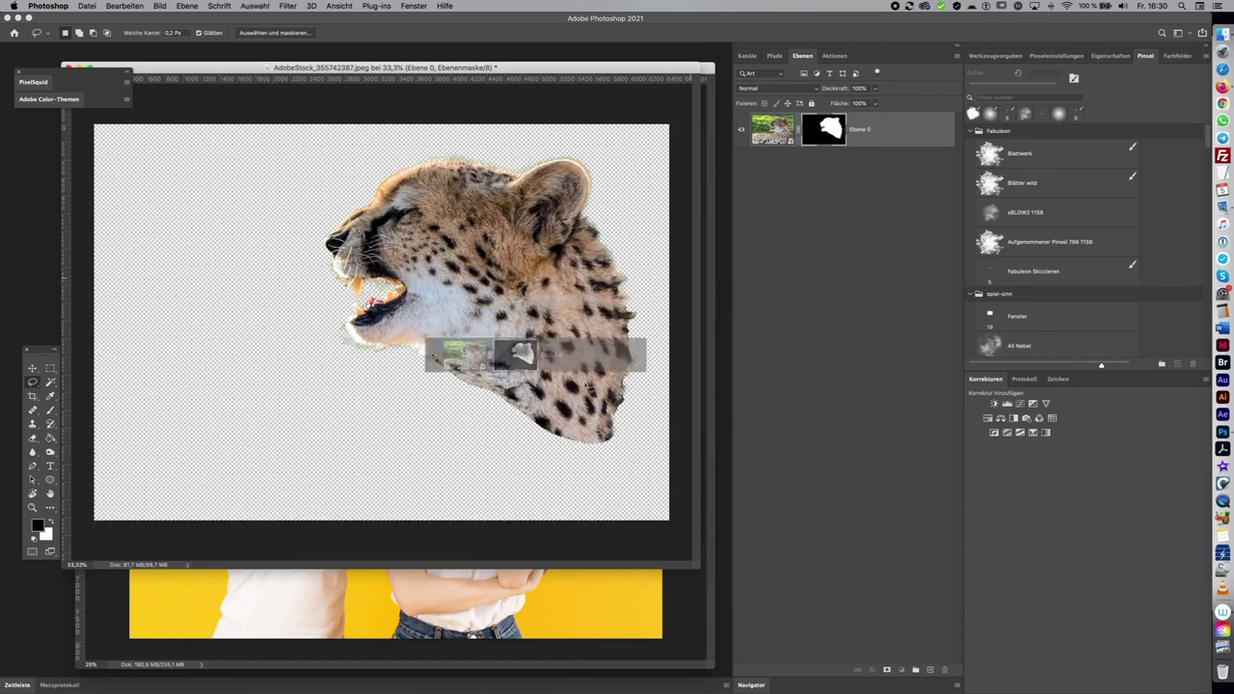
mouse_move(917, 134)
left_mouse_down()
mouse_move(447, 610)
mouse_move(337, 346)
left_mouse_up()
key("v")
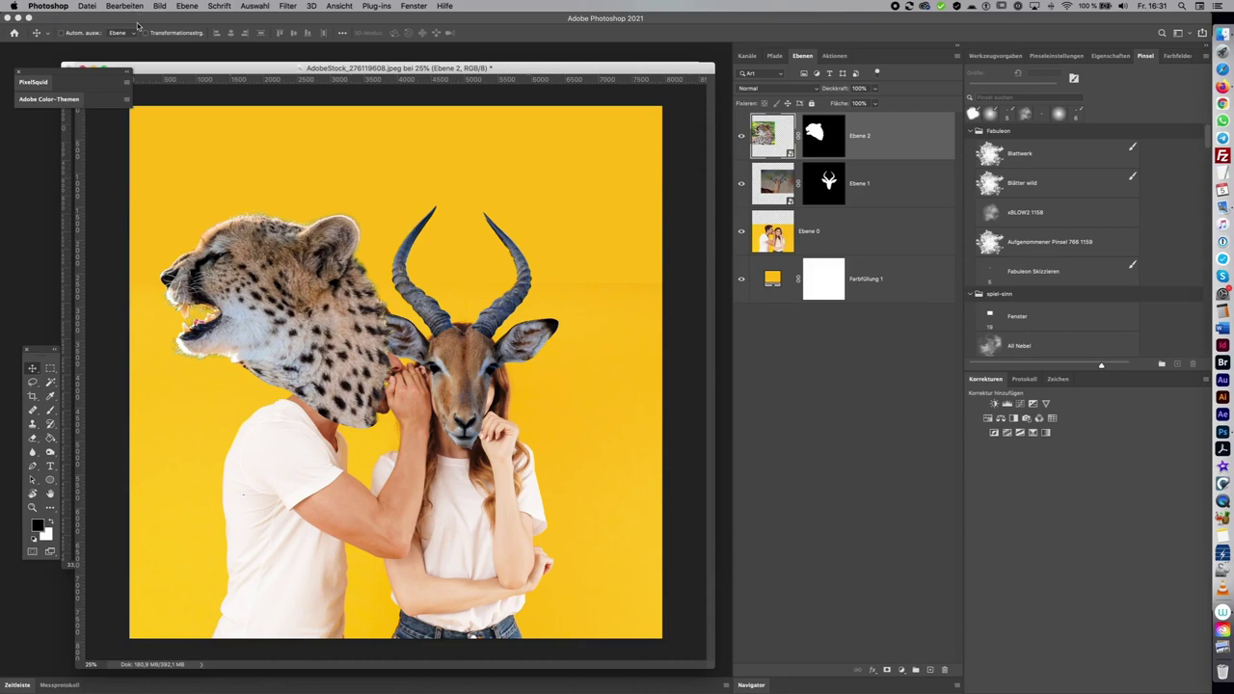
Flip the cheetah head horizontally and scale it to about 71% over the man's head
key("ctrl+t")
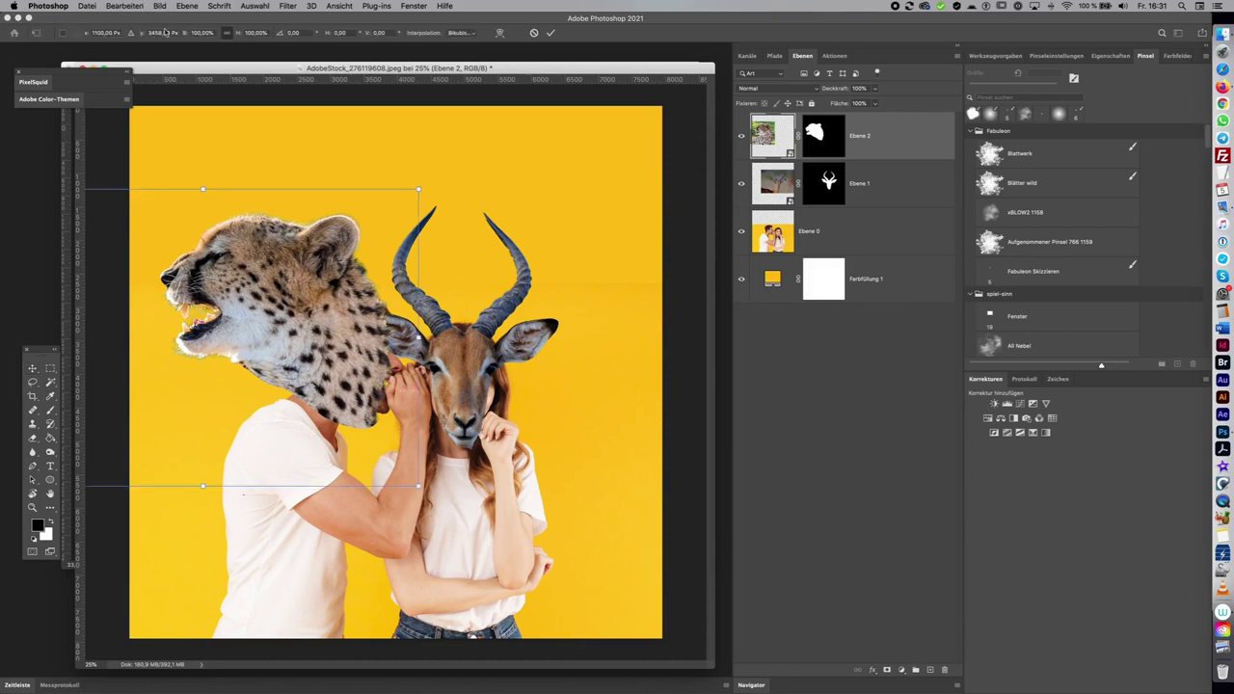
left_click(125, 6)
left_click(410, 422)
left_click_drag(229, 328, 433, 360)
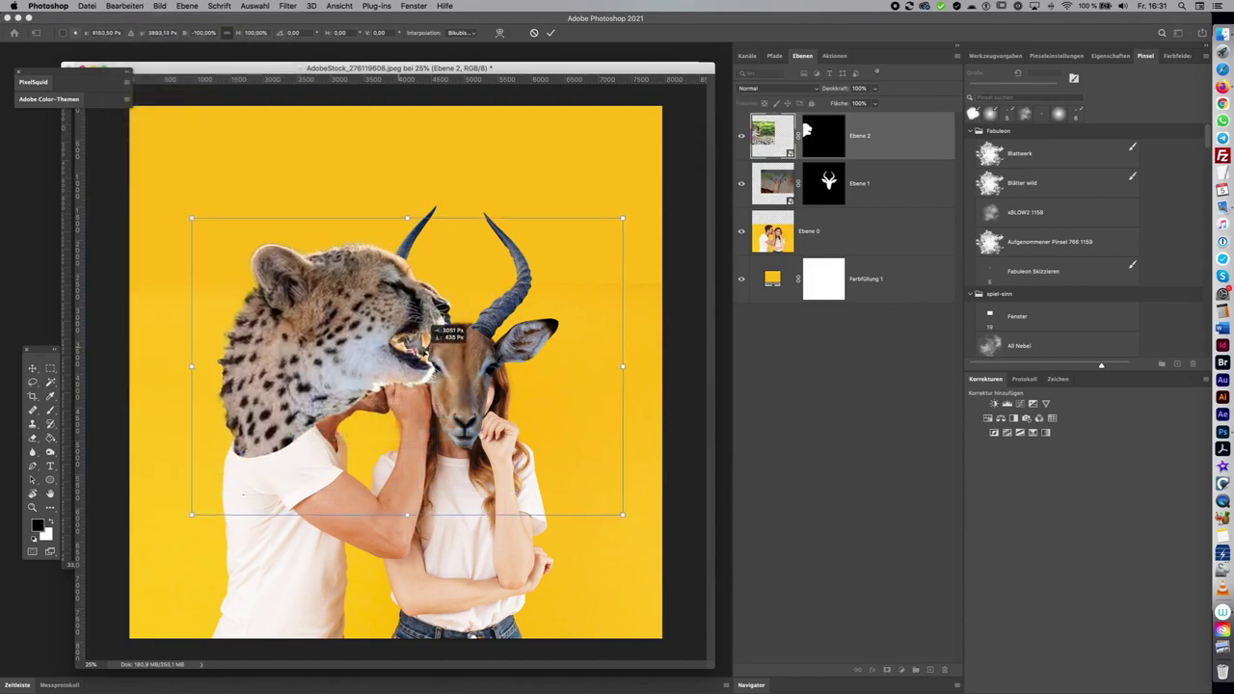
mouse_move(617, 231)
left_mouse_down()
mouse_move(622, 222)
mouse_move(500, 303)
left_mouse_up()
mouse_move(449, 349)
left_mouse_down()
mouse_move(491, 326)
mouse_move(490, 304)
left_mouse_up()
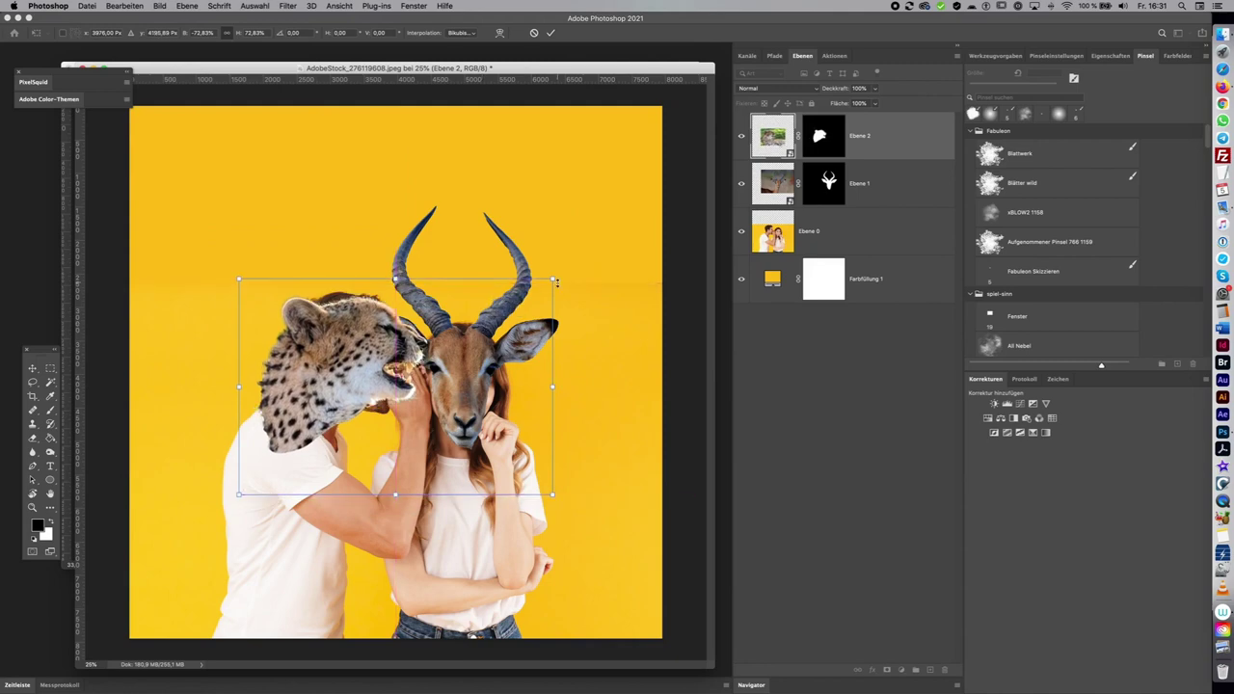
left_click_drag(553, 283, 548, 284)
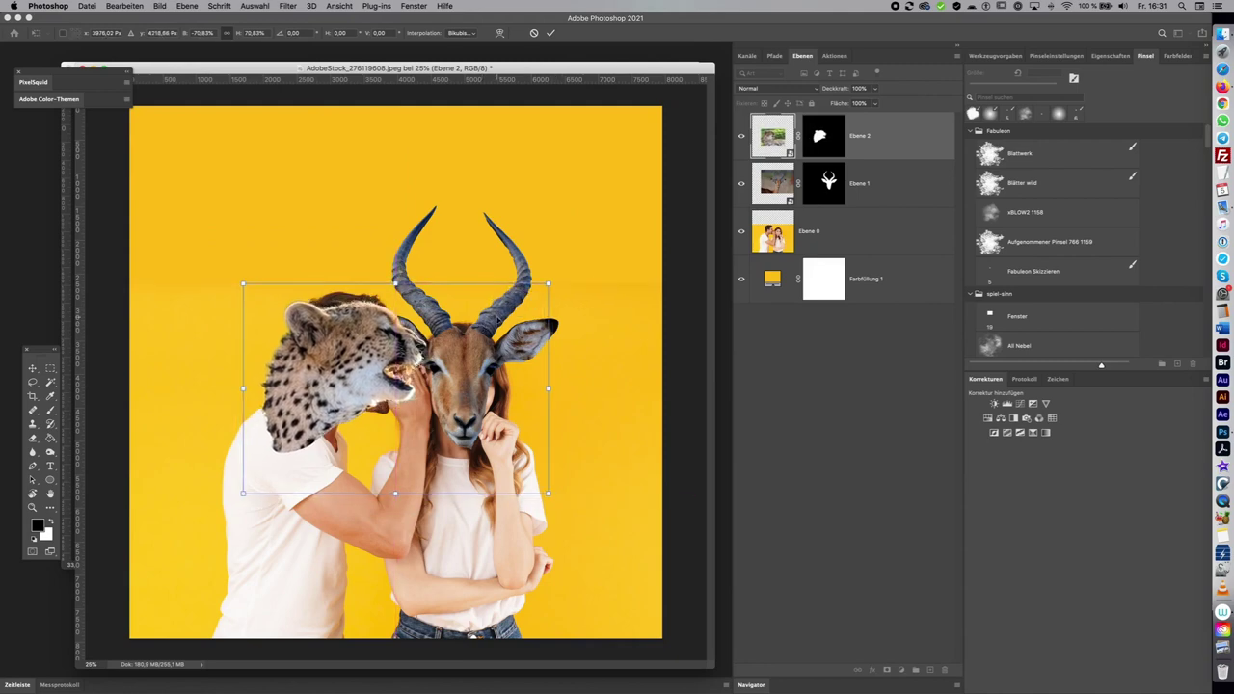
key("Return")
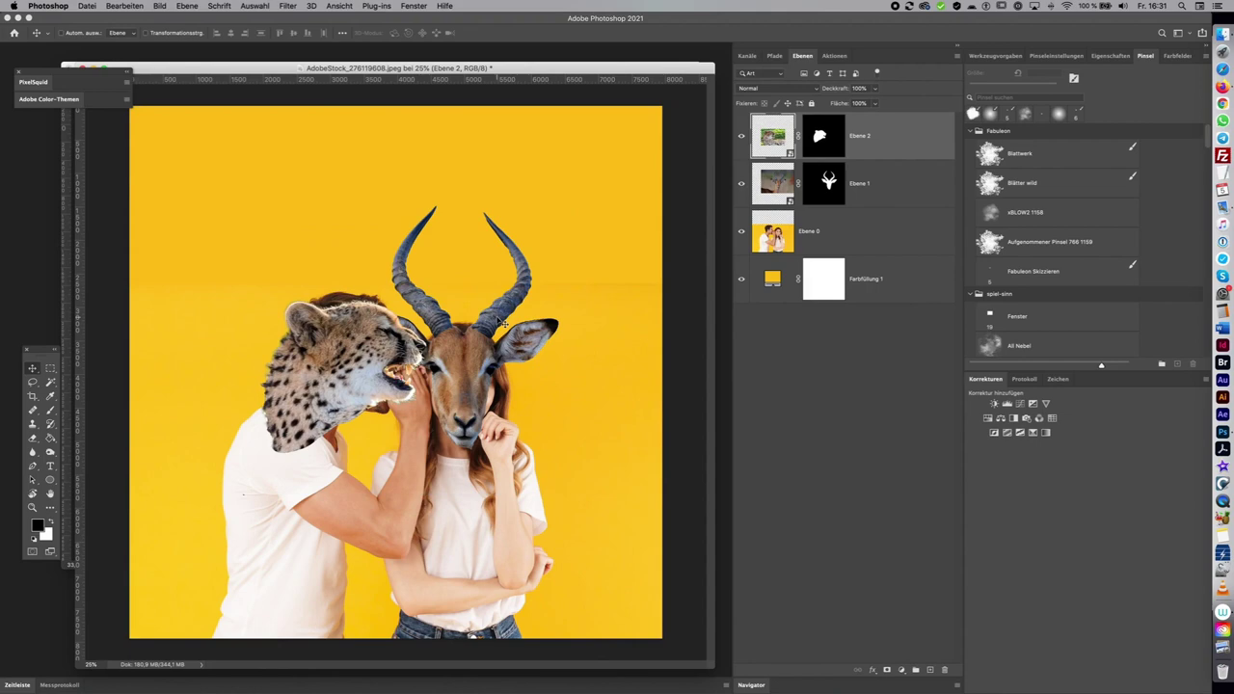
left_click(701, 66)
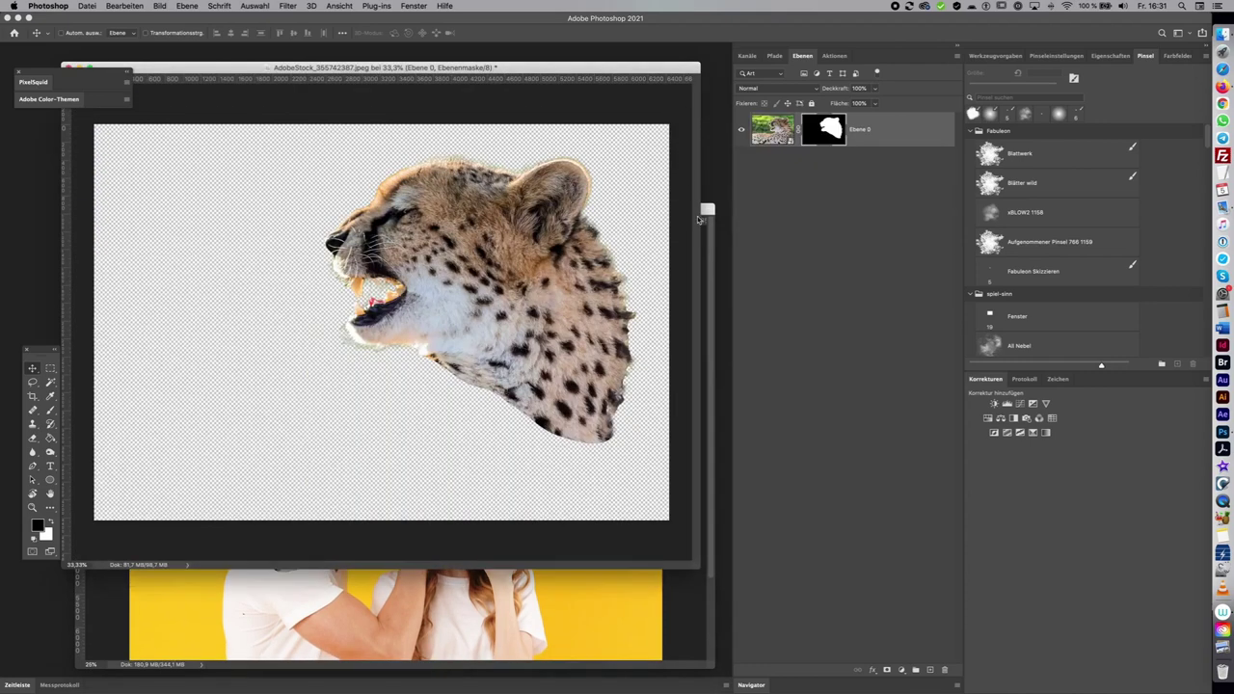
Close the cheetah and antelope source images, discarding their changes
key("super+w")
left_click(578, 228)
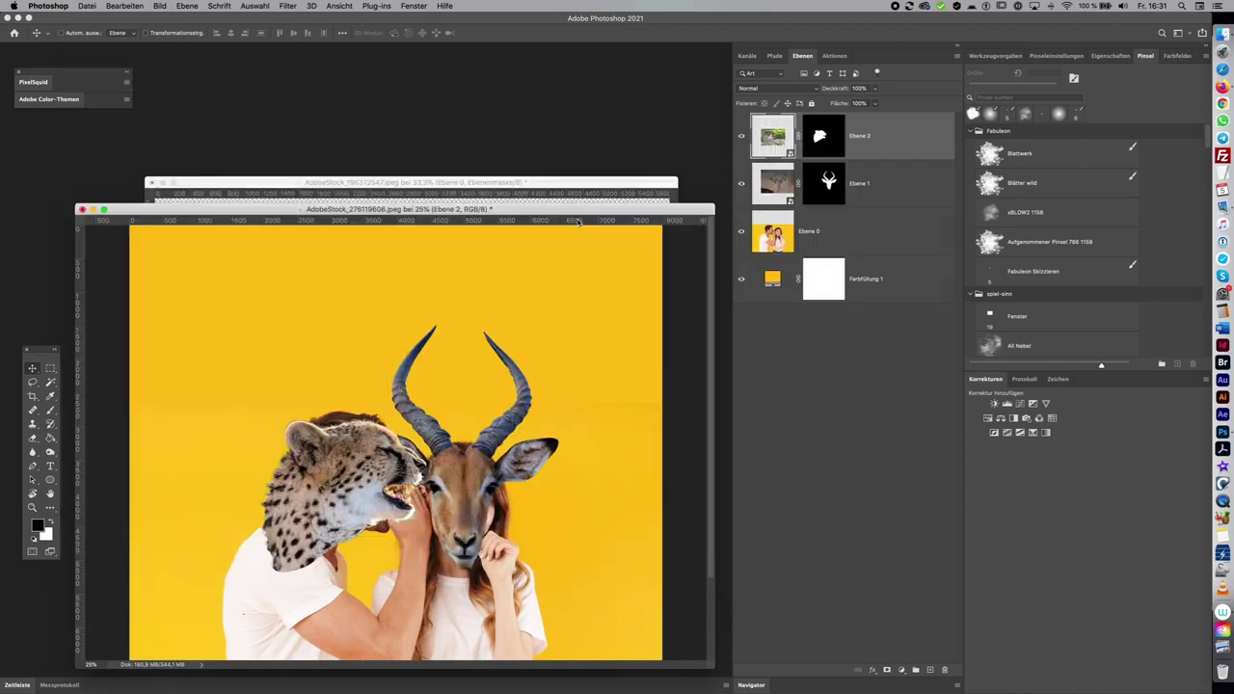
left_click(645, 182)
key("super+w")
left_click(590, 228)
Save the composite under the new name Gepard+Impala_Tutorial_Kapitel1.psd
left_click_drag(683, 213, 668, 103)
key("super+w")
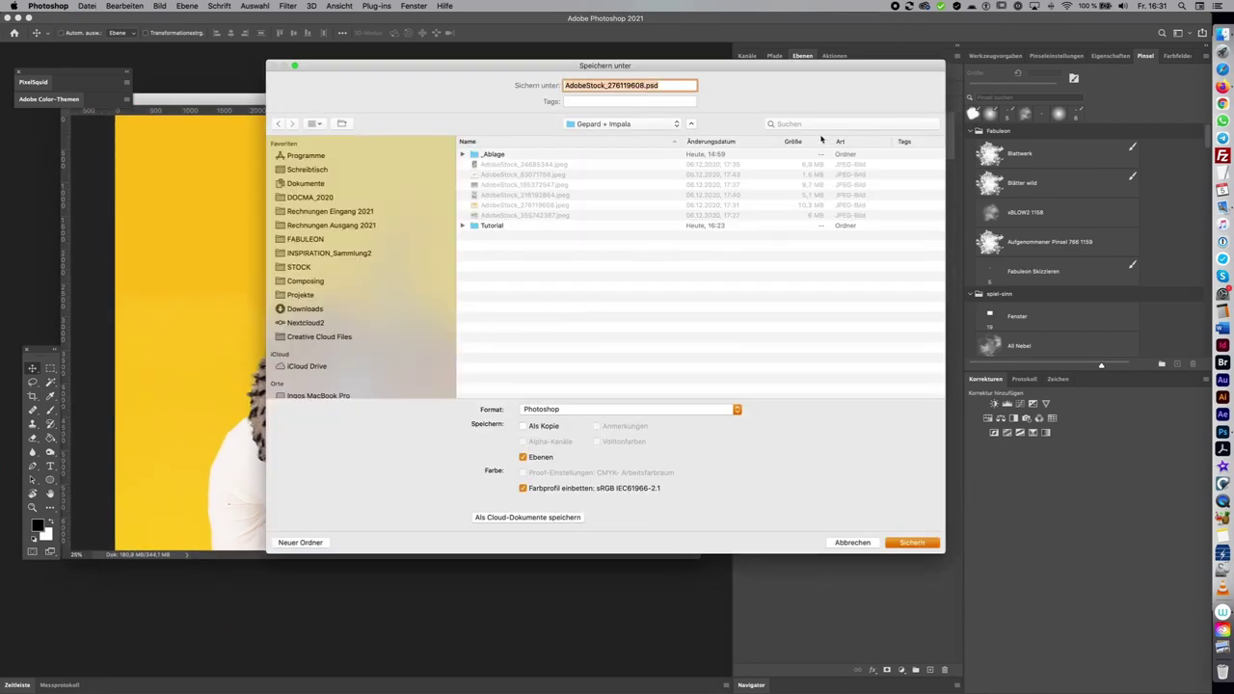
key("Right")
left_click_drag(643, 84, 565, 86)
type("Gepard")
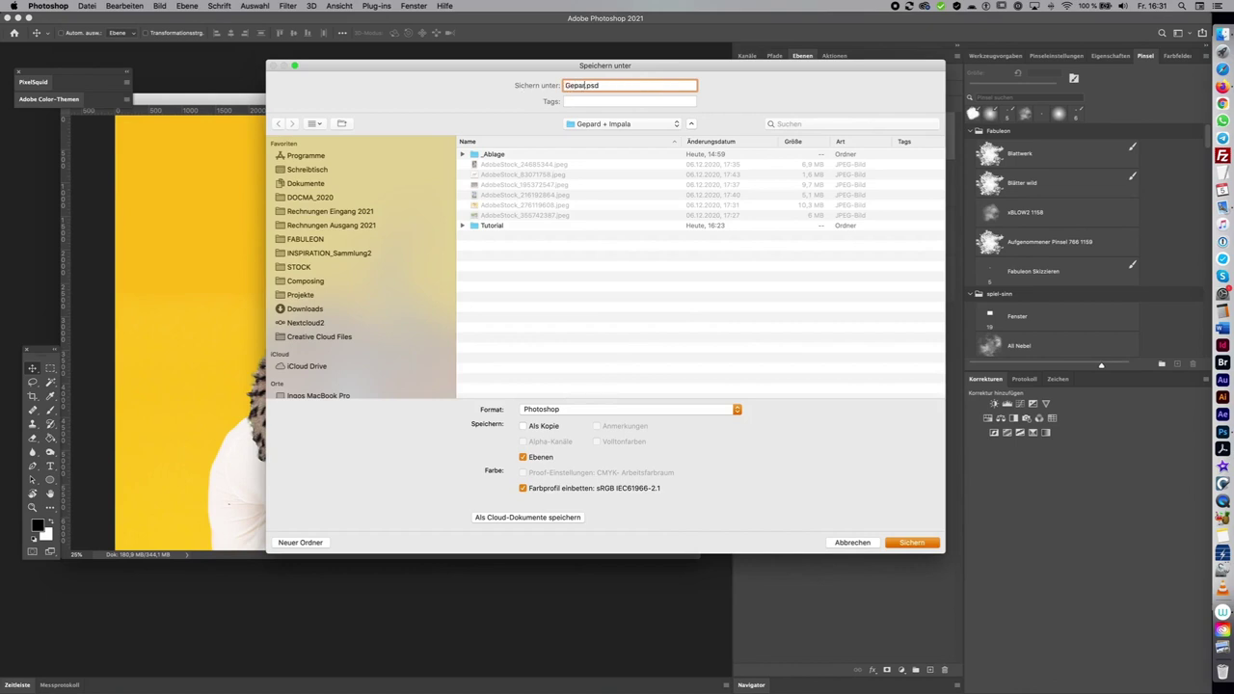
type("+Impala_Tutorial")
type("_S")
key("BackSpace")
type("Kapitel1")
key("Return")
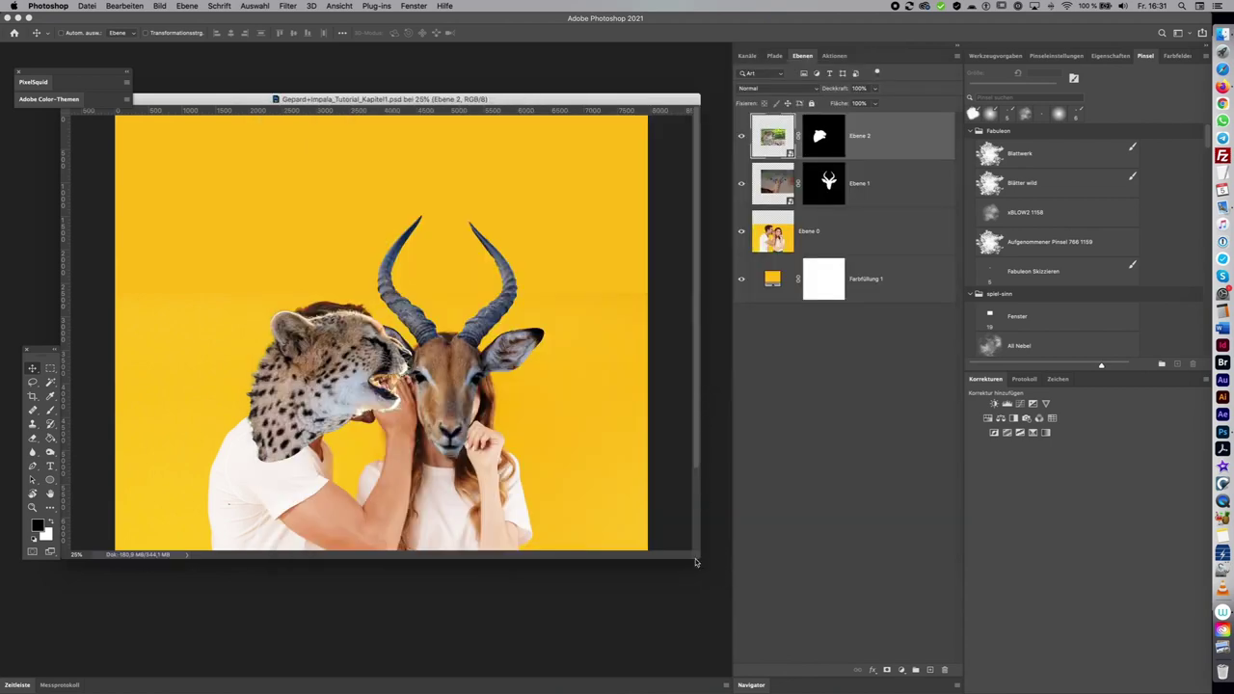
left_click_drag(698, 554, 735, 678)
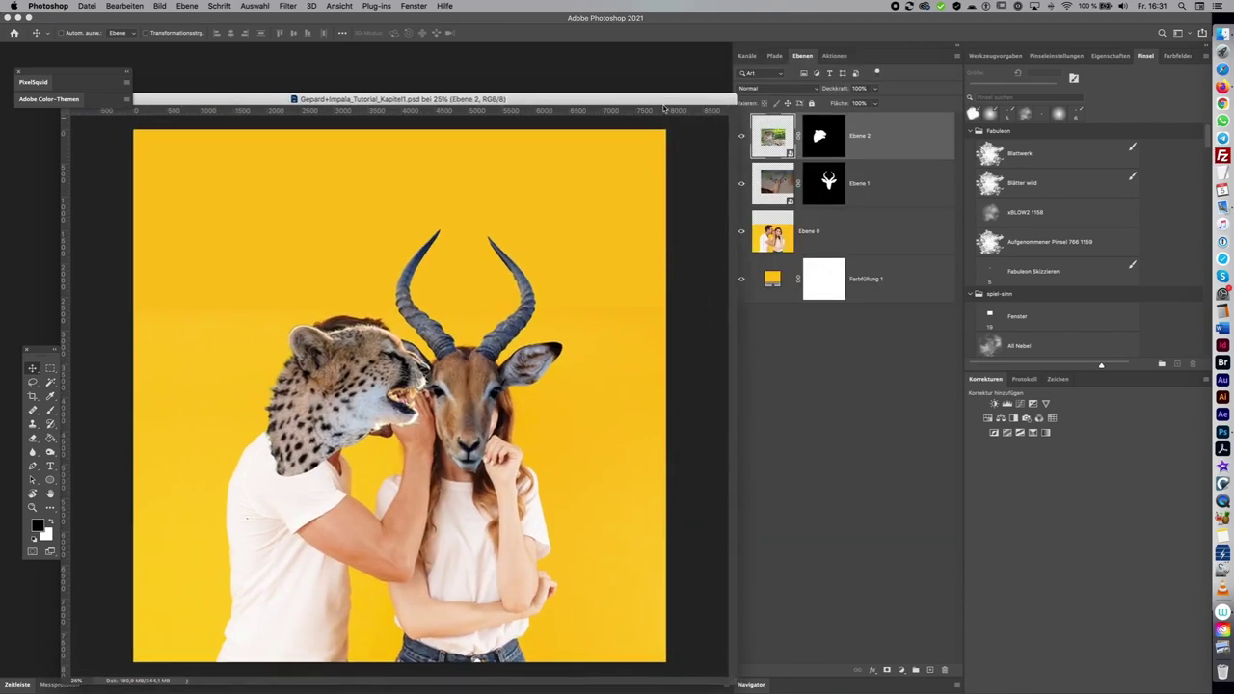
Drag AdobeStock_83071758.jpeg from the Gepard + Impala folder into Photoshop to open it
left_click_drag(660, 100, 631, 75)
left_click(1222, 34)
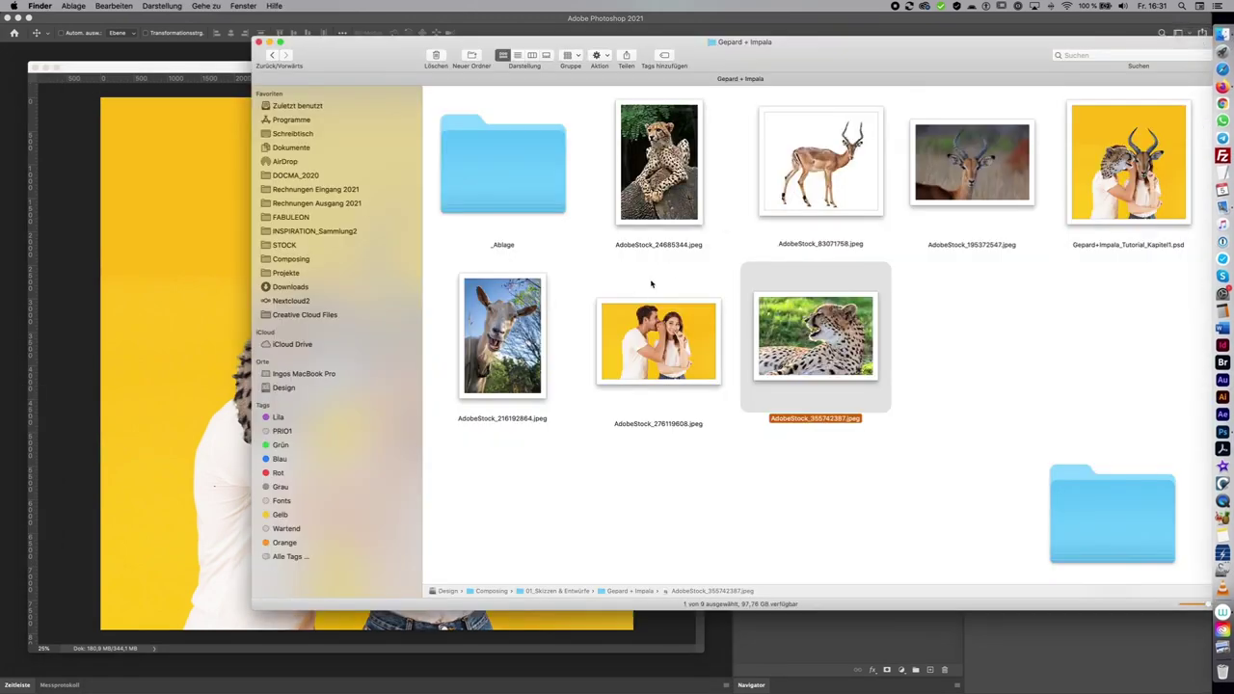
left_click(849, 192)
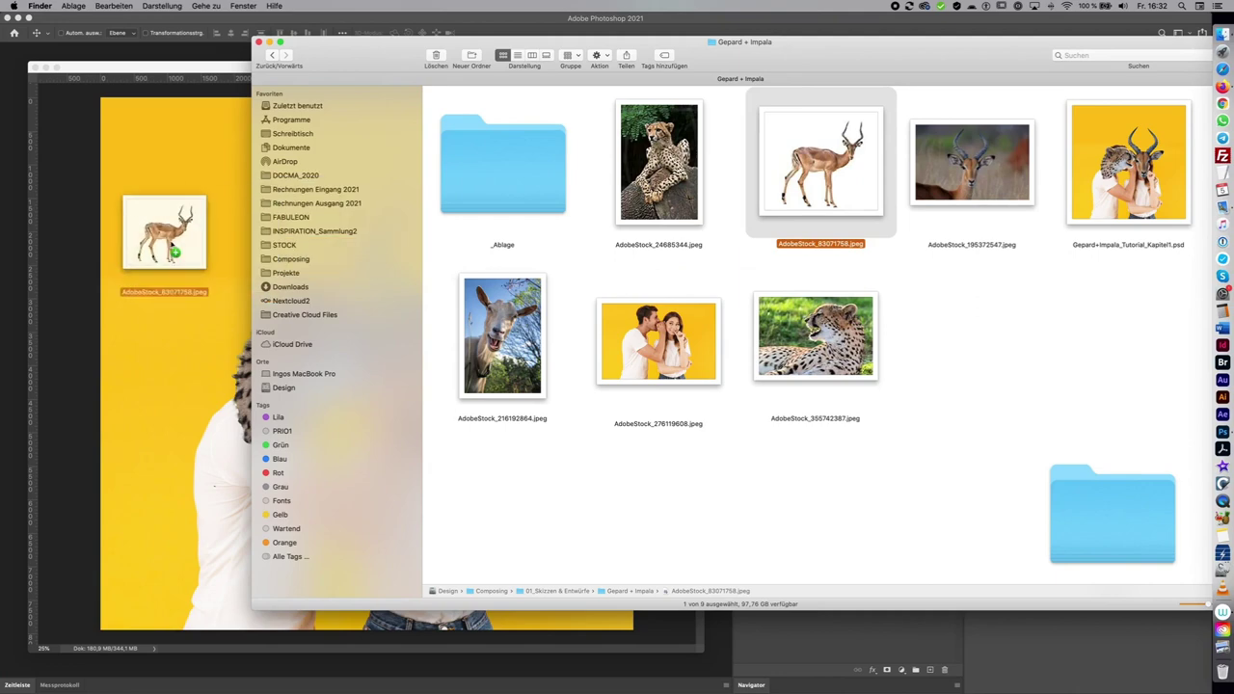
left_click_drag(848, 178, 14, 252)
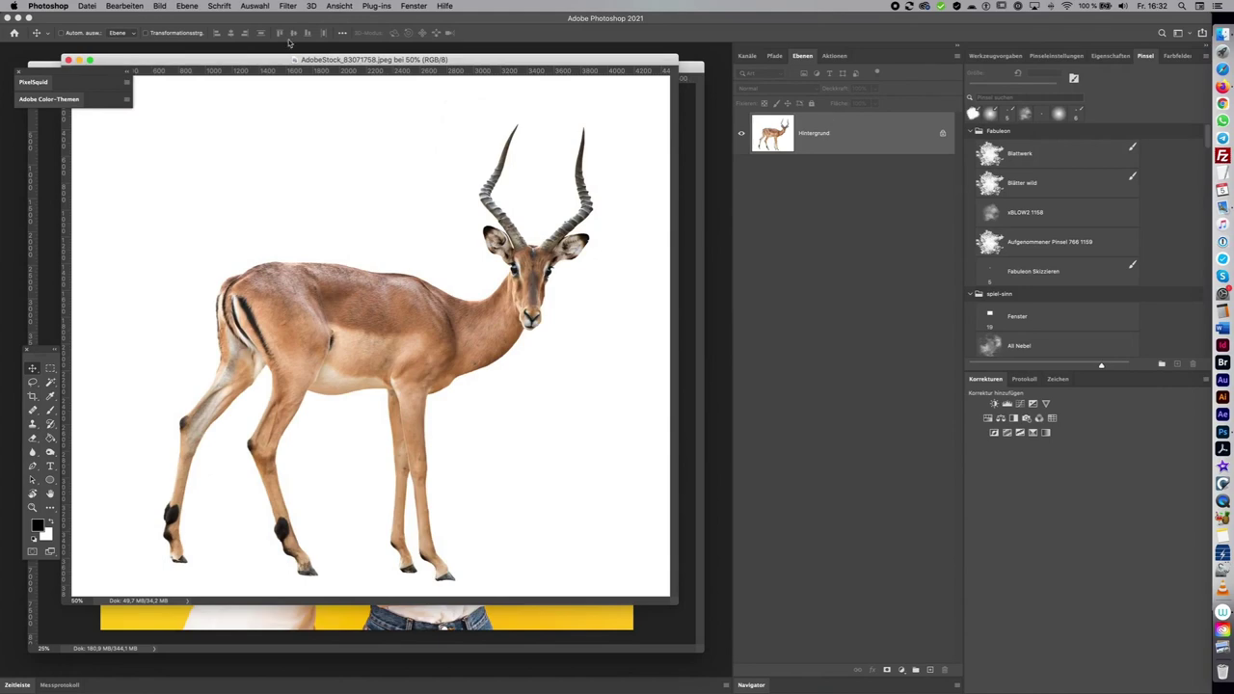
left_click(259, 7)
Select the impala as subject, mask out its white background, and zoom in to check the edges
left_click(301, 132)
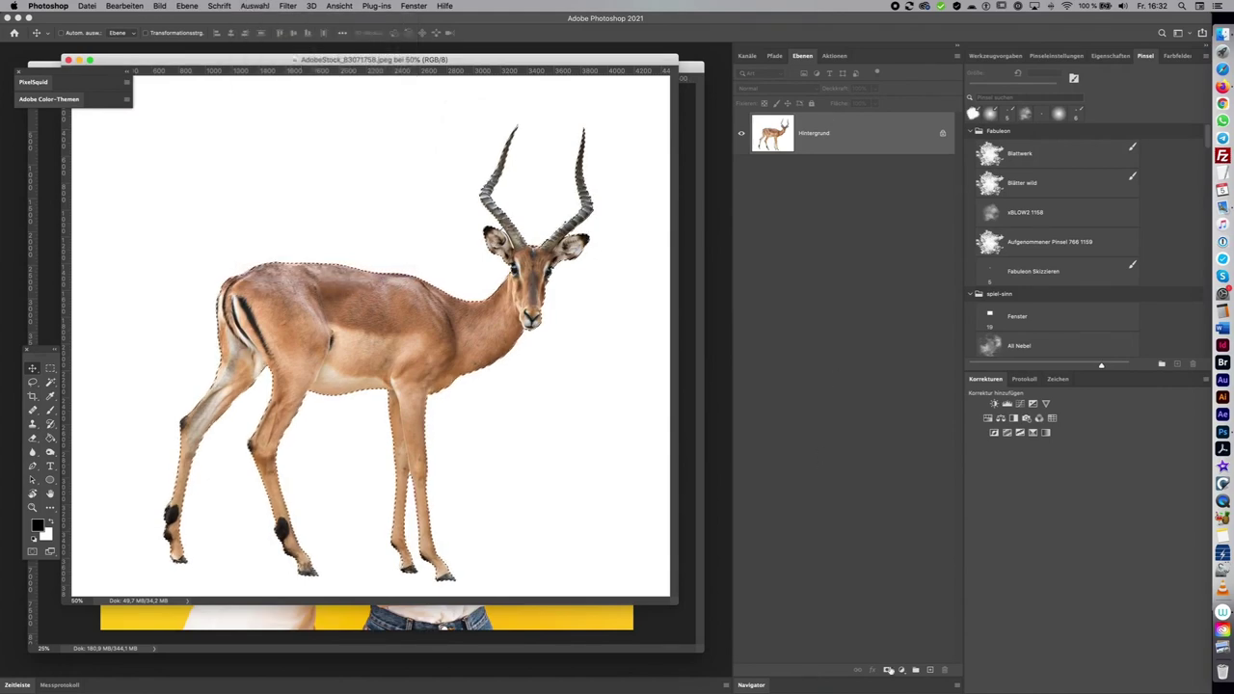
left_click(888, 669)
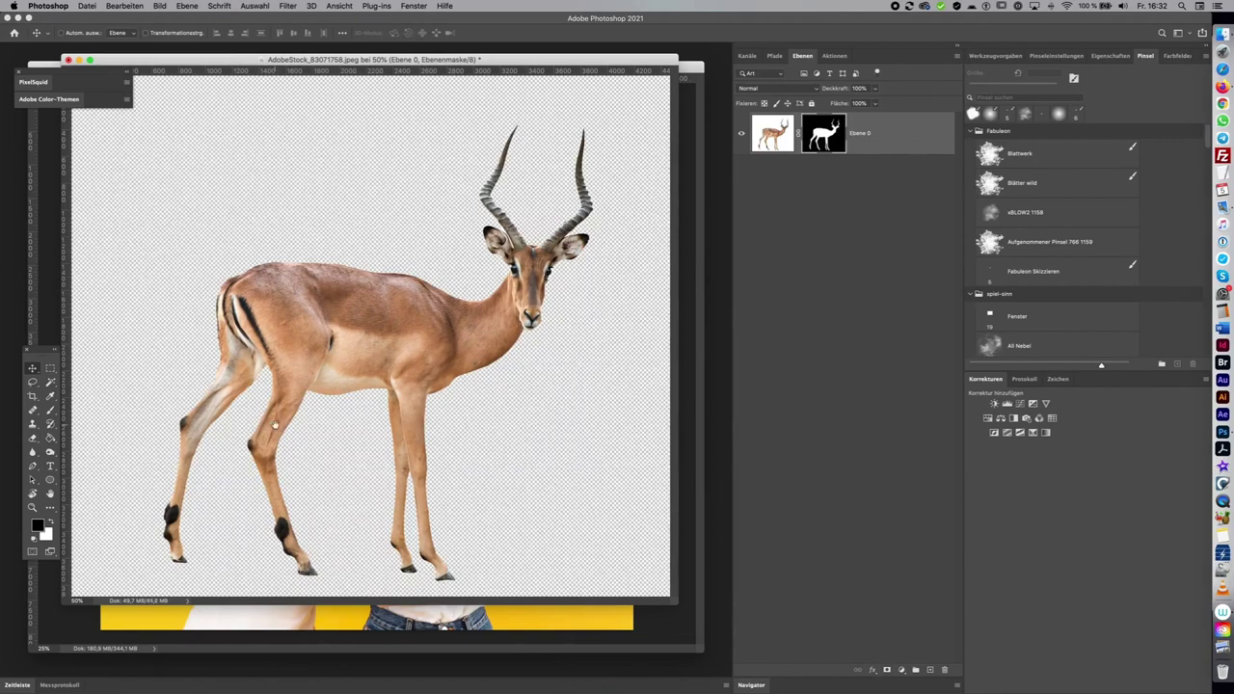
scroll(284, 436, "up", 5)
scroll(360, 429, "down", 1)
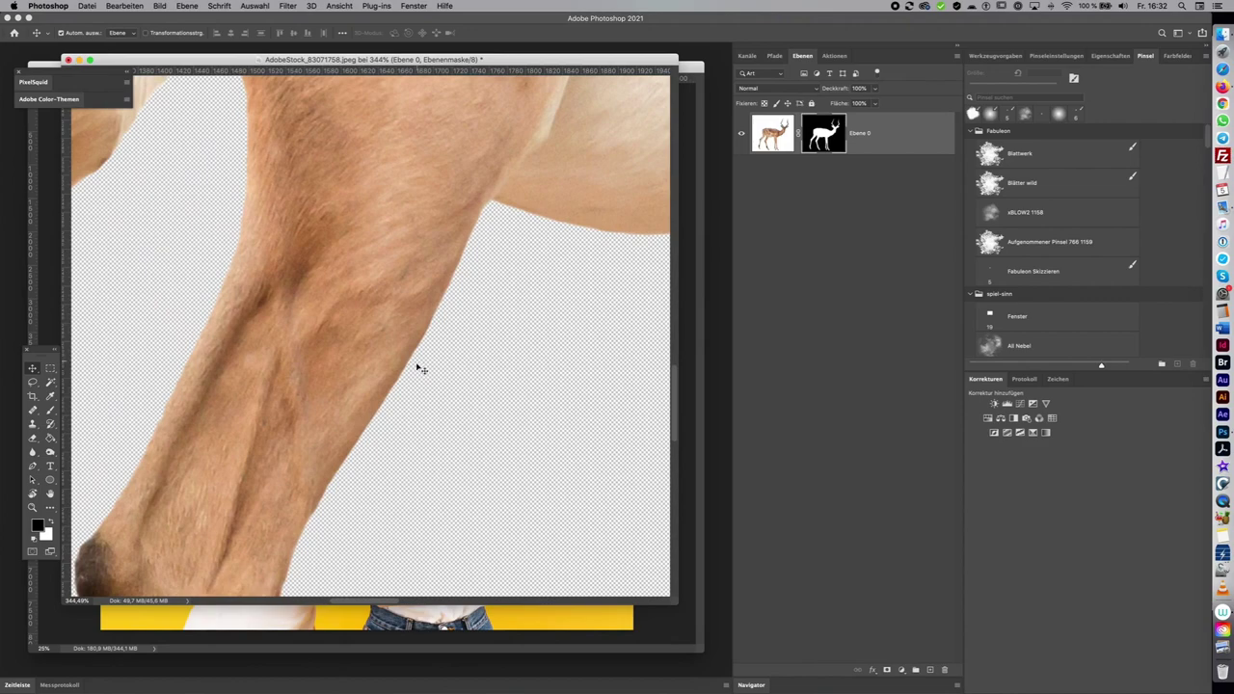
scroll(321, 394, "up", 1)
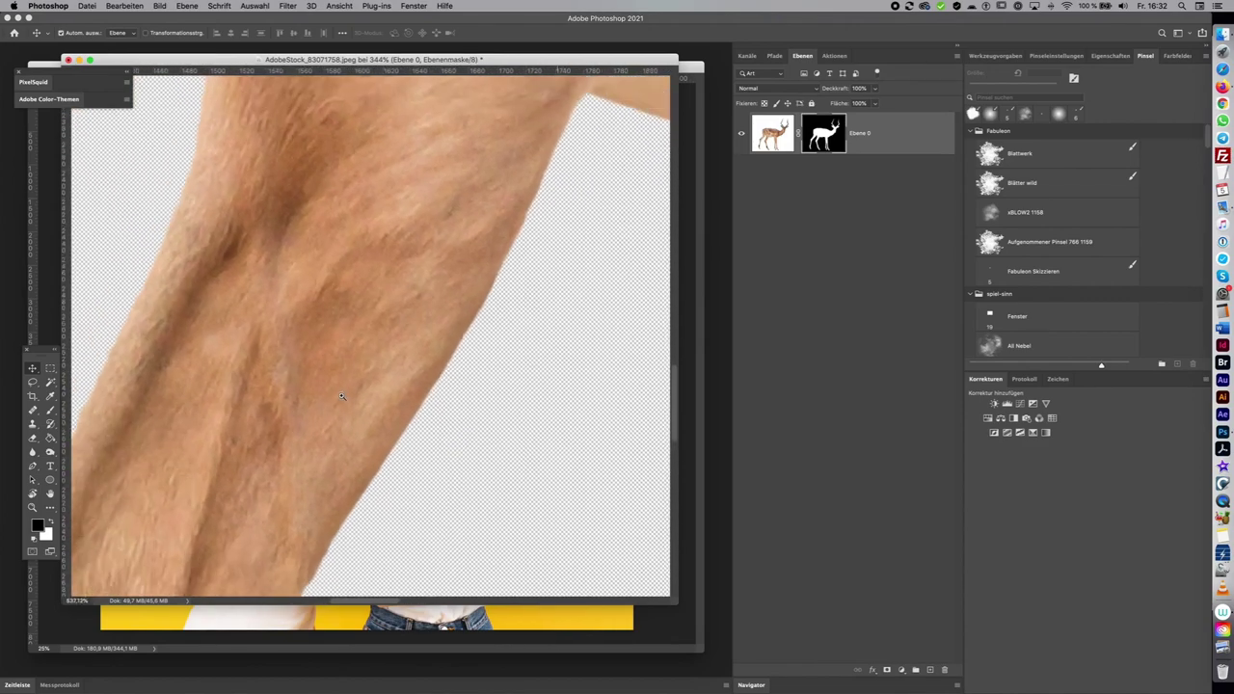
scroll(332, 395, "up", 1)
scroll(342, 396, "up", 1)
scroll(338, 396, "down", 2)
scroll(328, 394, "down", 1)
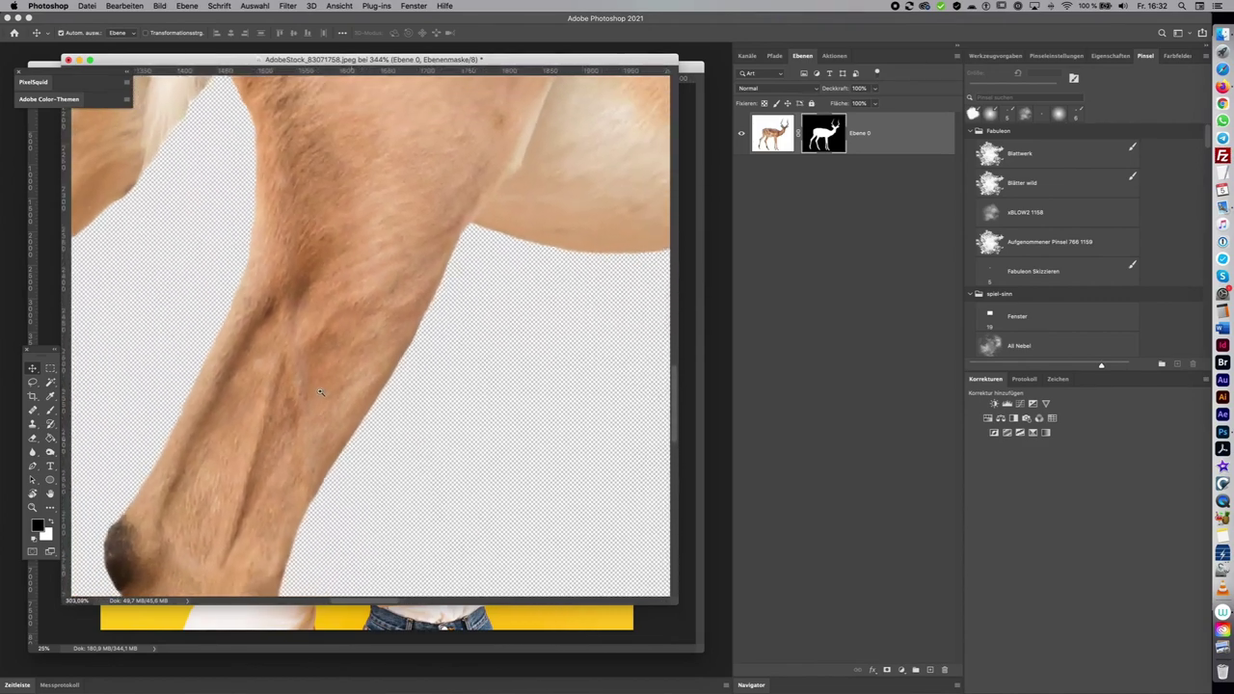
scroll(318, 390, "down", 1)
scroll(304, 388, "down", 1)
scroll(304, 387, "down", 2)
scroll(318, 395, "down", 2)
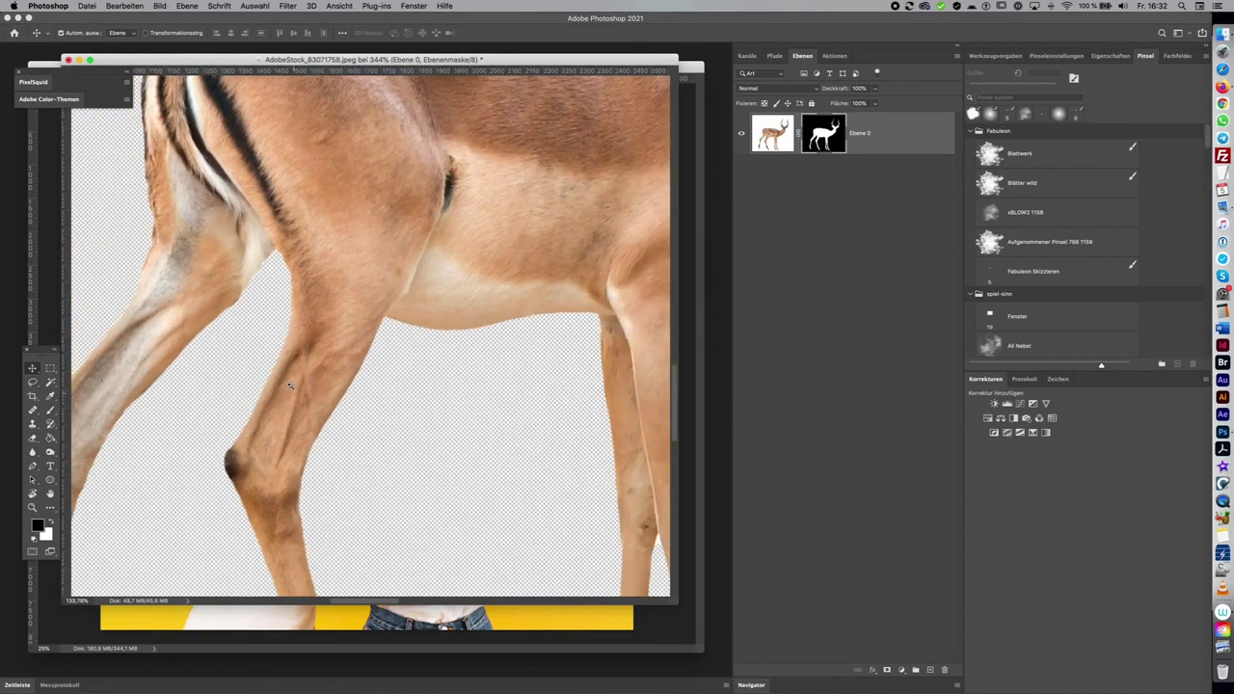
left_click_drag(452, 281, 463, 240)
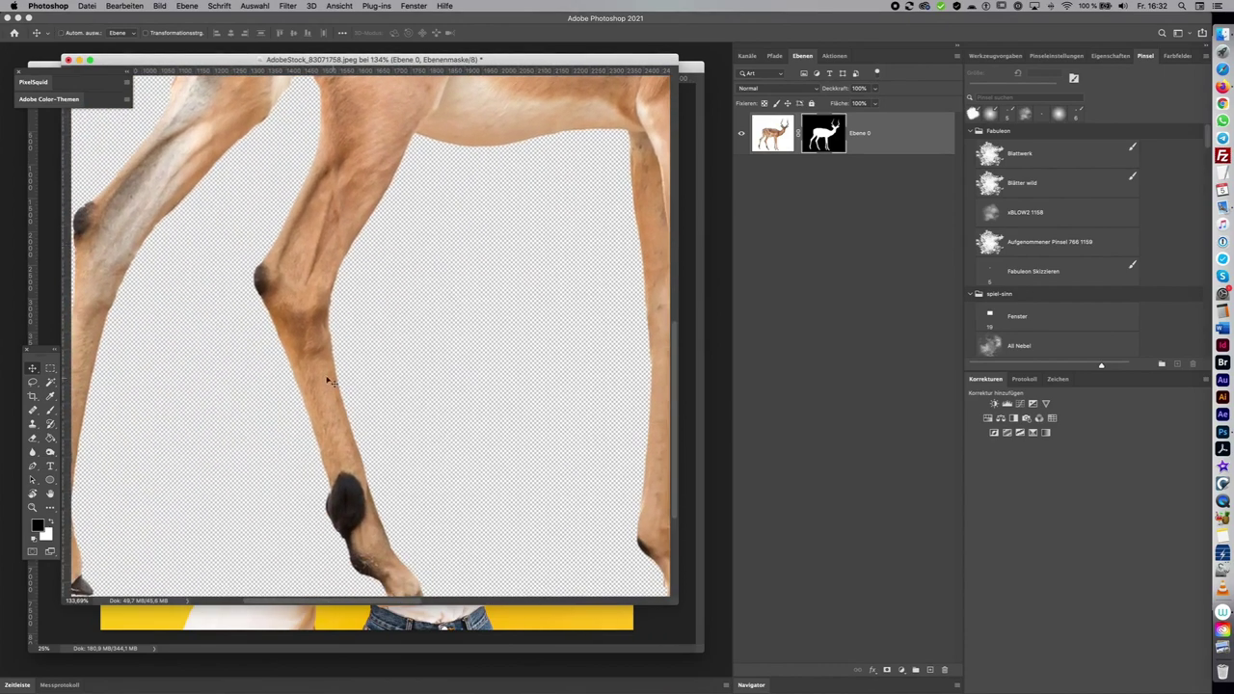
scroll(454, 482, "down", 1)
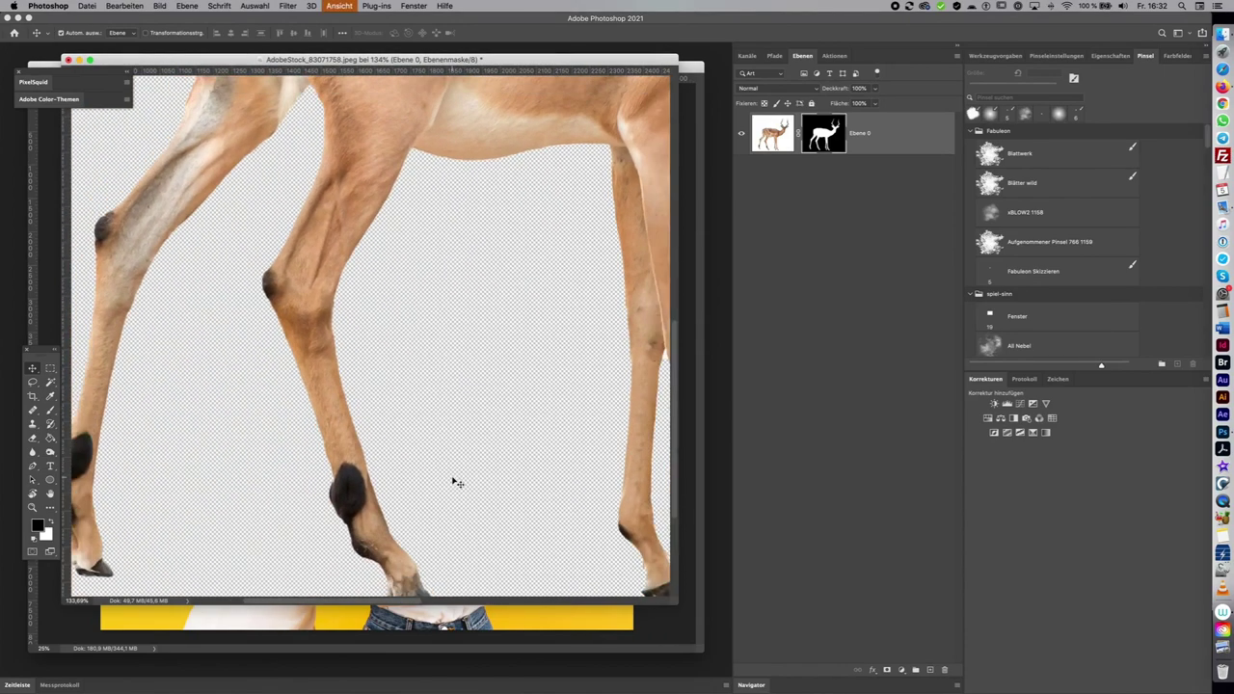
scroll(454, 482, "down", 2)
Convert the masked impala to a smart object and lasso one hind leg
right_click(912, 143)
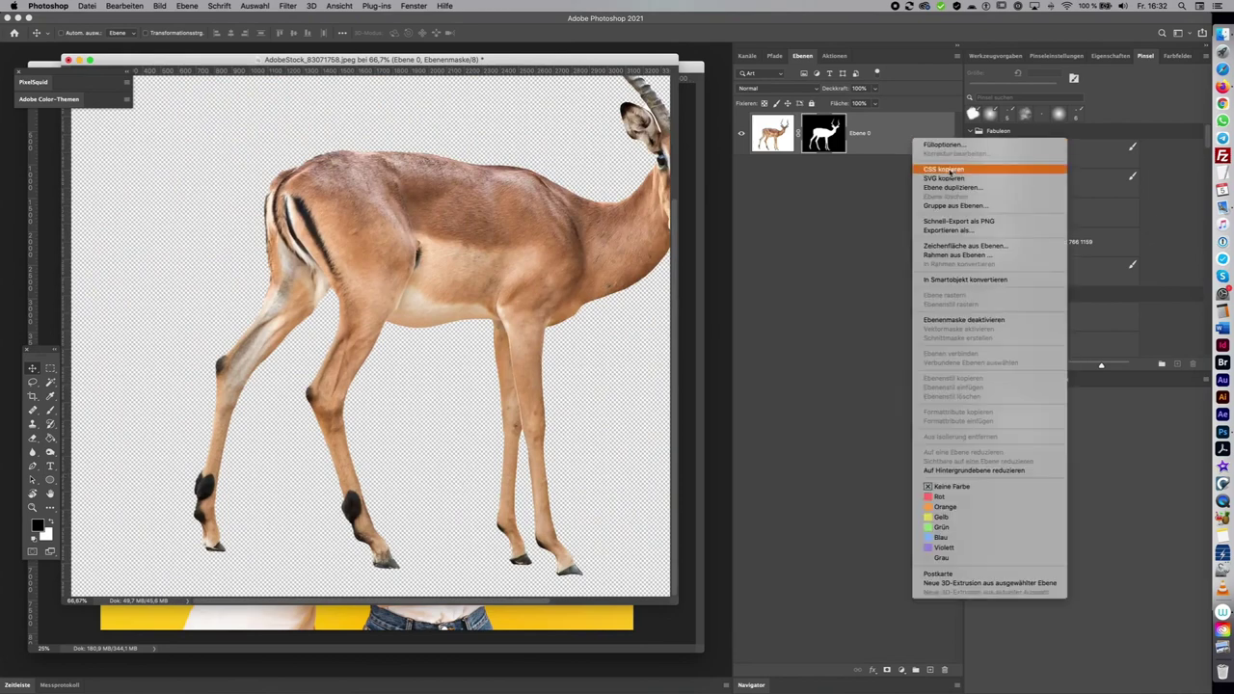
left_click(1002, 279)
key("l")
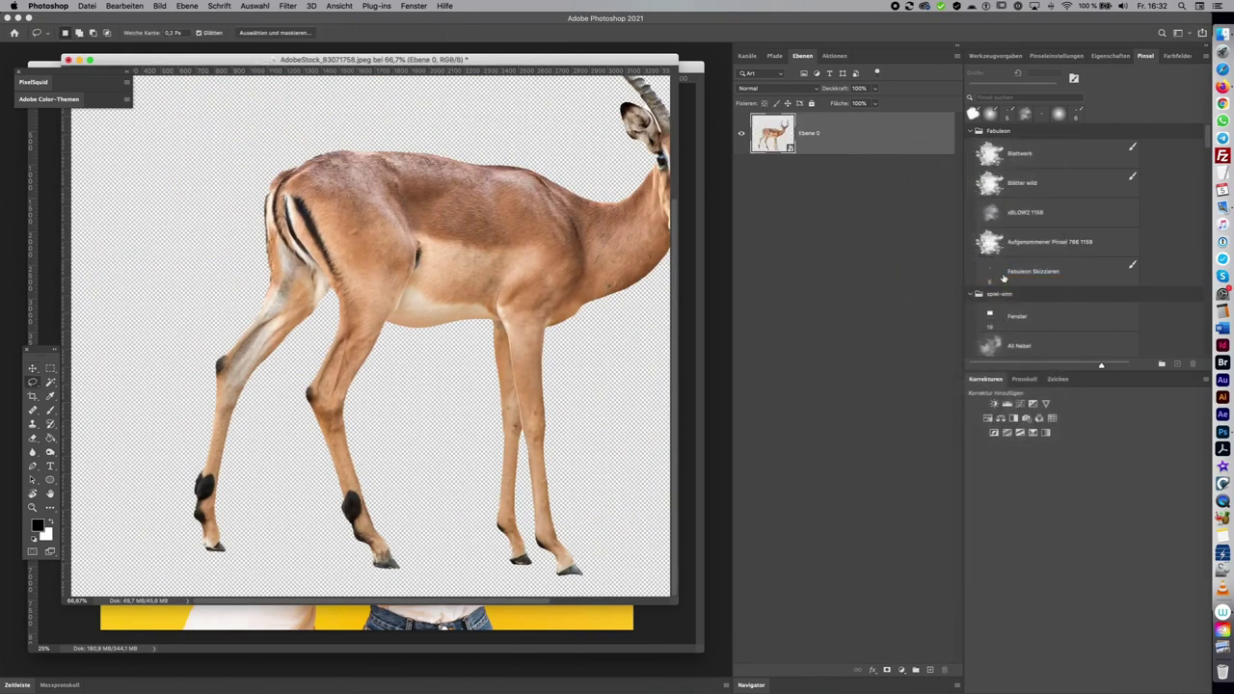
left_click_drag(410, 241, 416, 311)
left_click(669, 622)
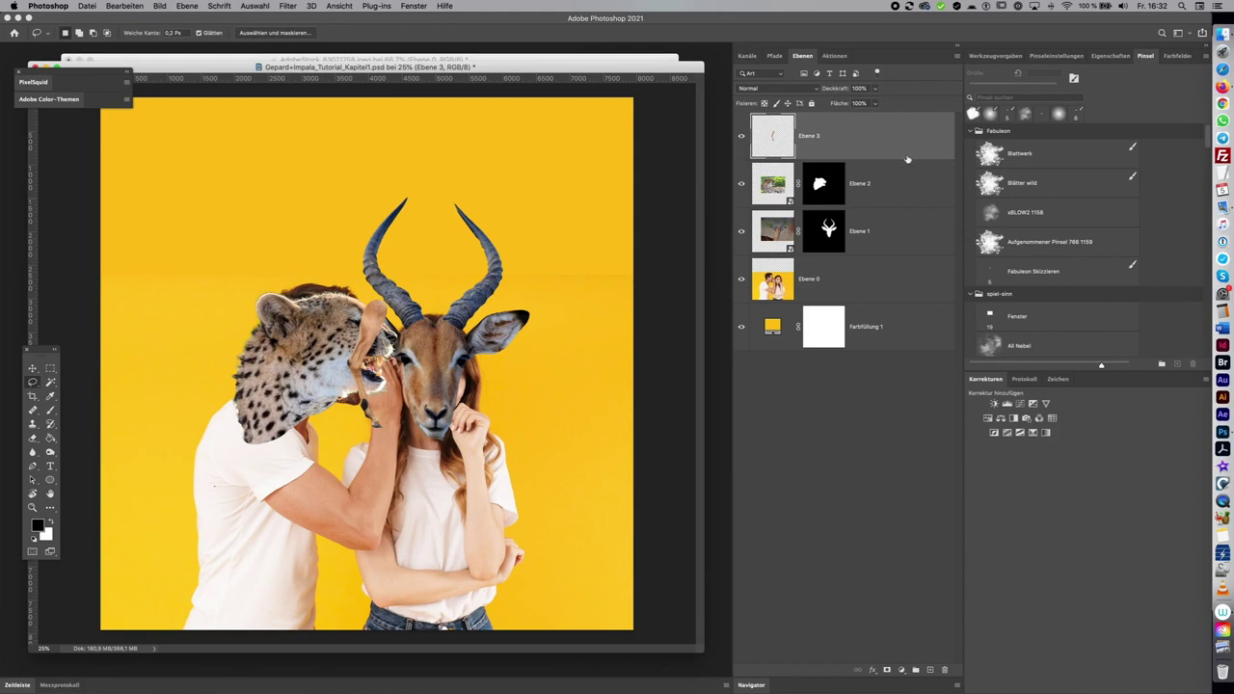
Make Ebene 3 a smart object, then rotate and enlarge the leg over the woman
right_click(913, 138)
left_click(1015, 275)
key("ctrl+t")
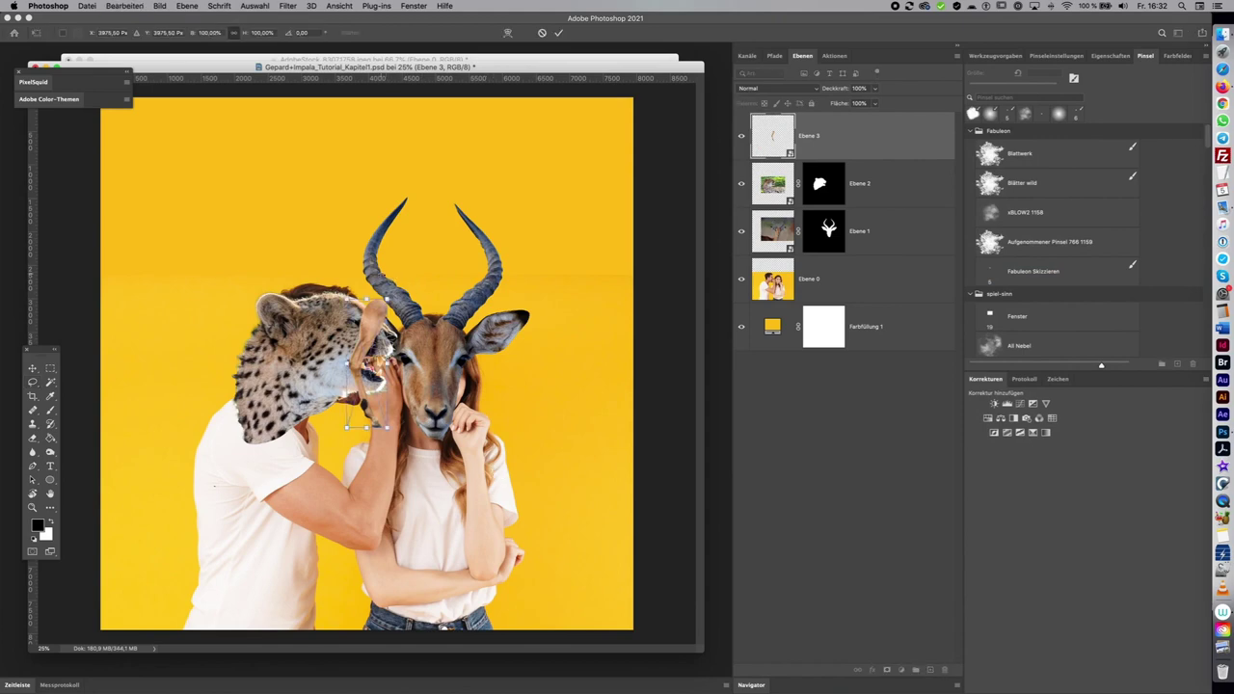
left_click_drag(385, 274, 378, 455)
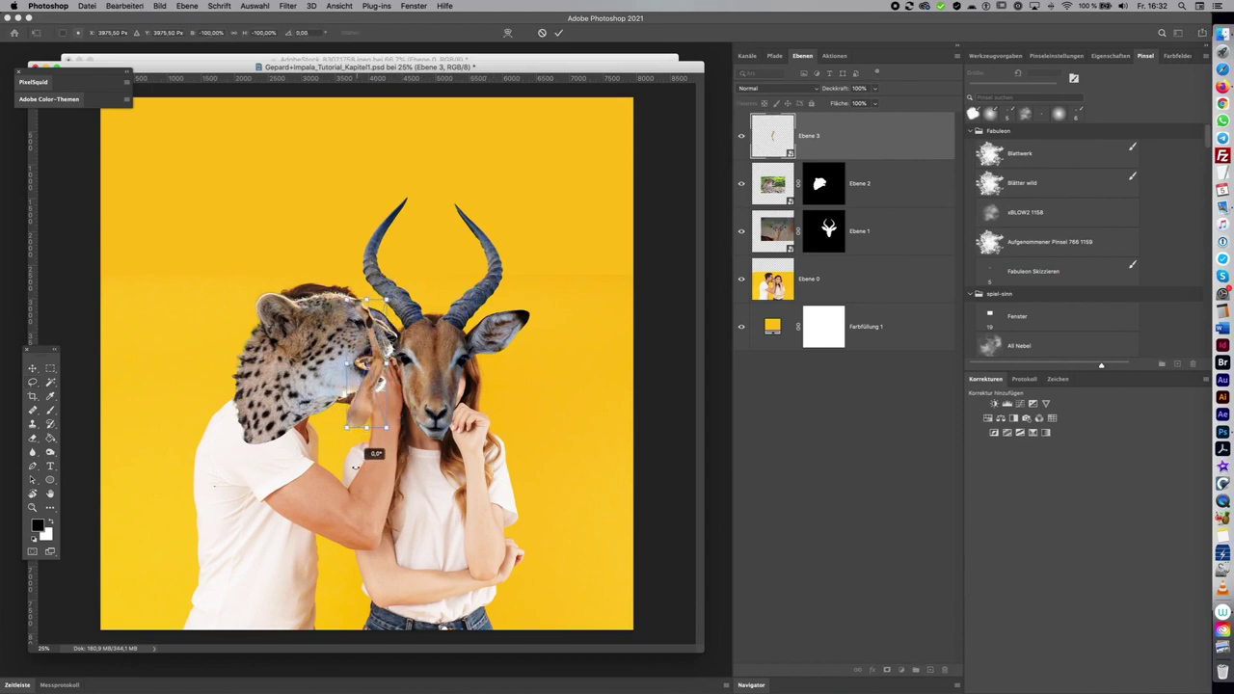
left_click_drag(382, 382, 446, 199)
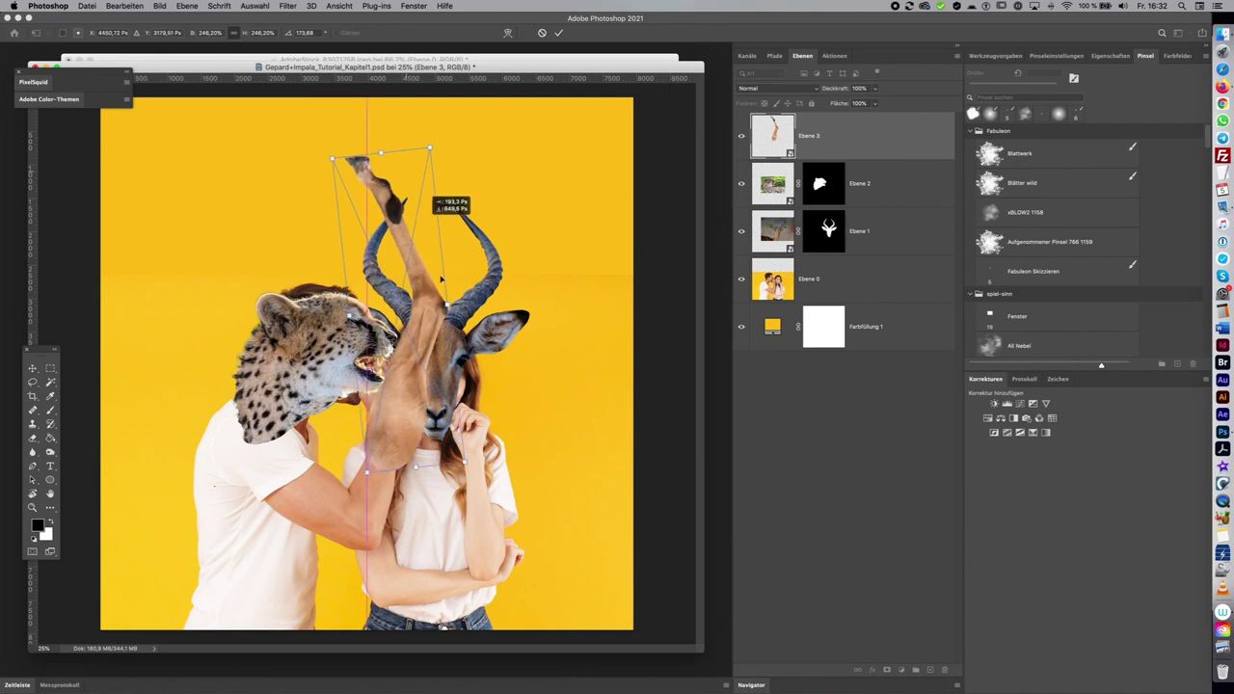
mouse_move(504, 393)
left_mouse_down()
mouse_move(555, 401)
mouse_move(496, 456)
left_mouse_up()
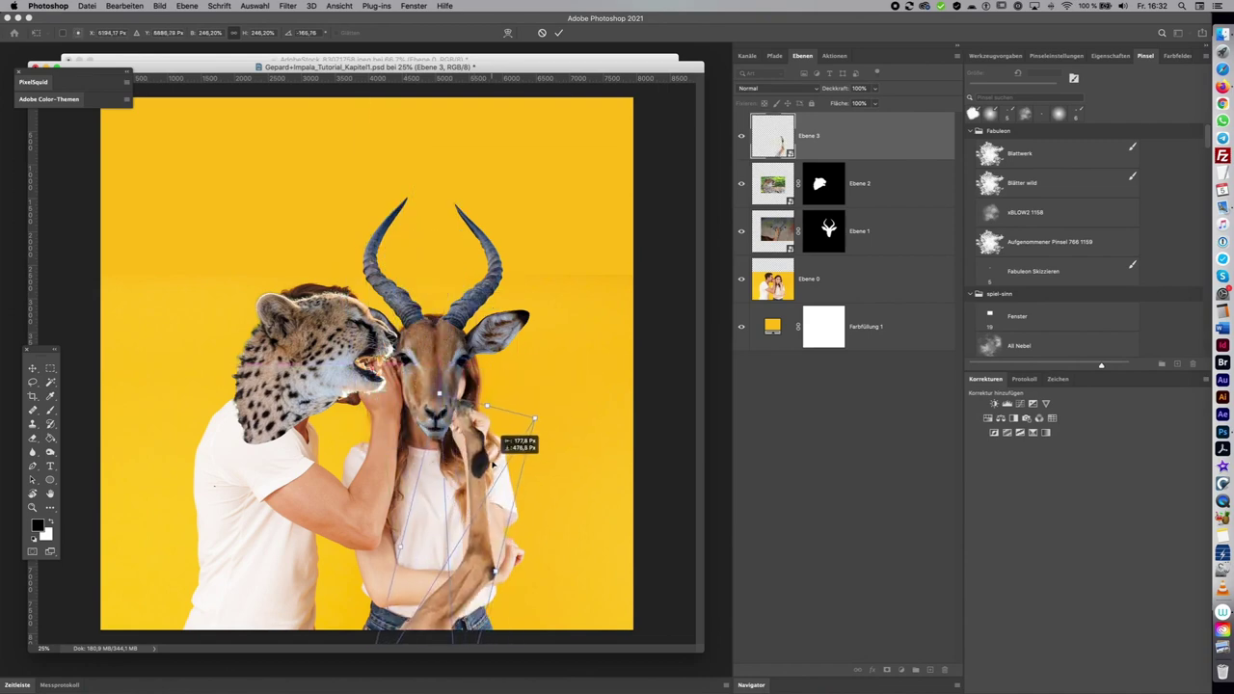
left_click_drag(553, 394, 556, 389)
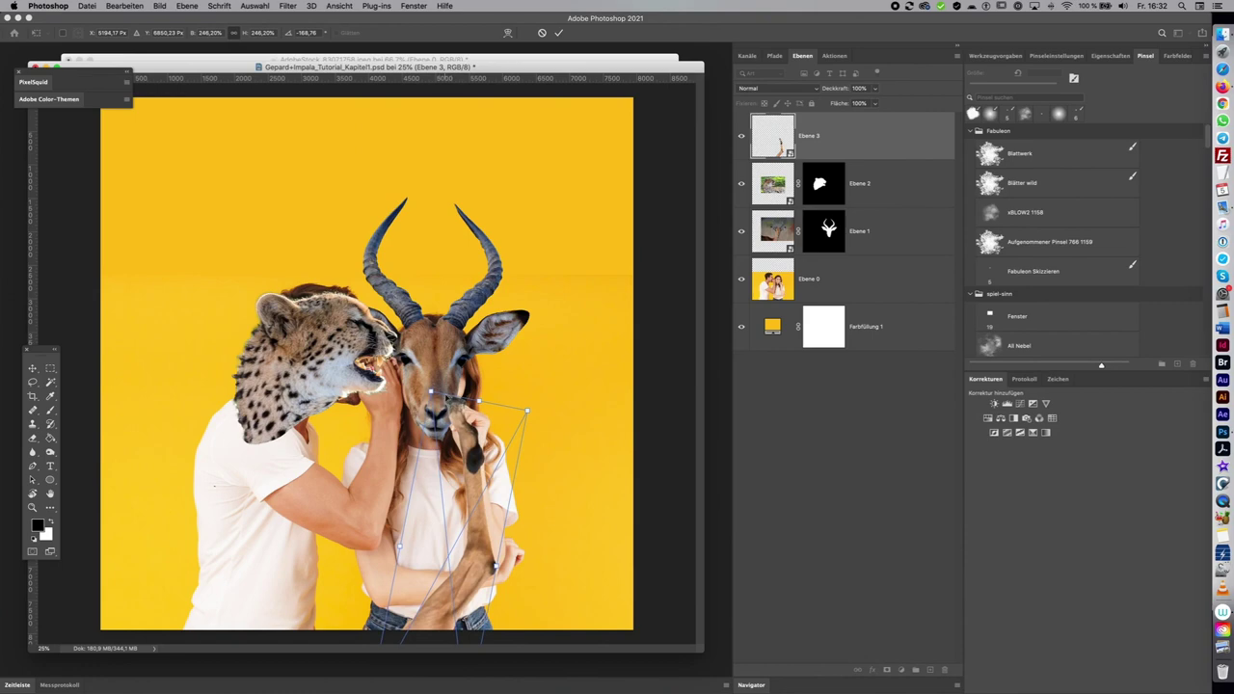
Flip the leg horizontally and fit it along the woman's side at about 251%
left_click(123, 7)
left_click(371, 423)
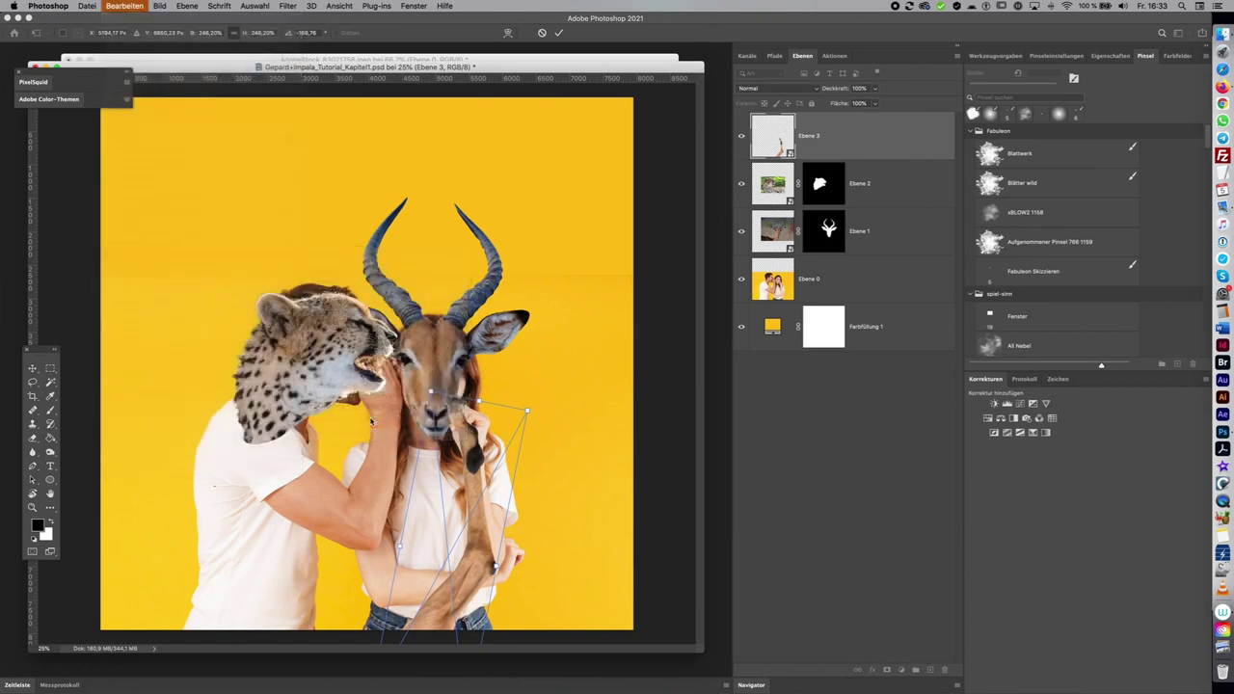
left_click_drag(567, 474, 494, 477)
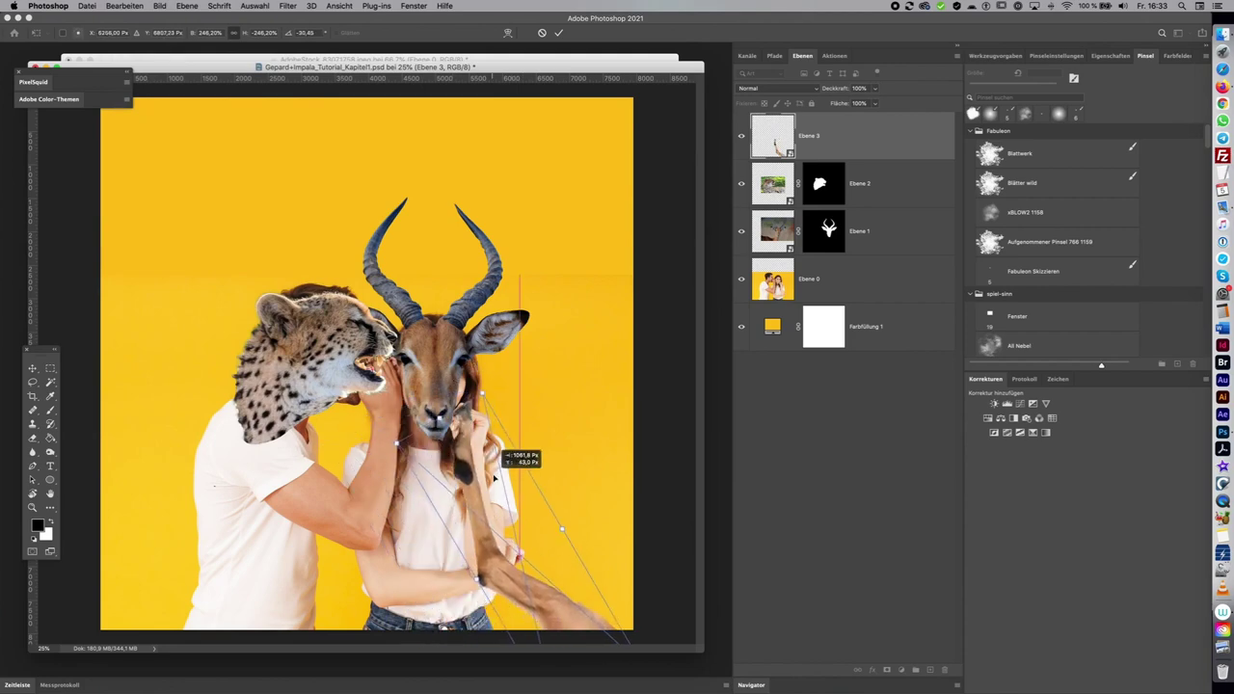
mouse_move(495, 477)
left_mouse_down()
mouse_move(518, 491)
mouse_move(494, 448)
left_mouse_up()
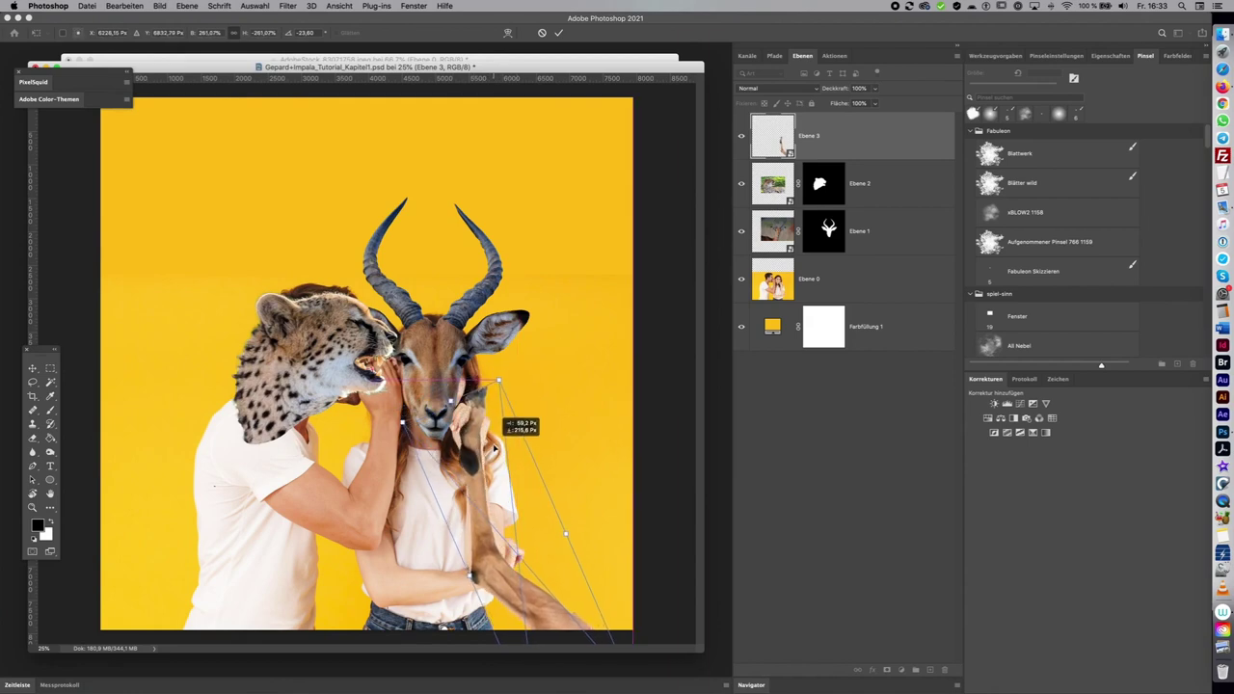
key("Return")
Mask away the lower end of the Ebene 3 leg near the hands, then return to the impala photo
key("l")
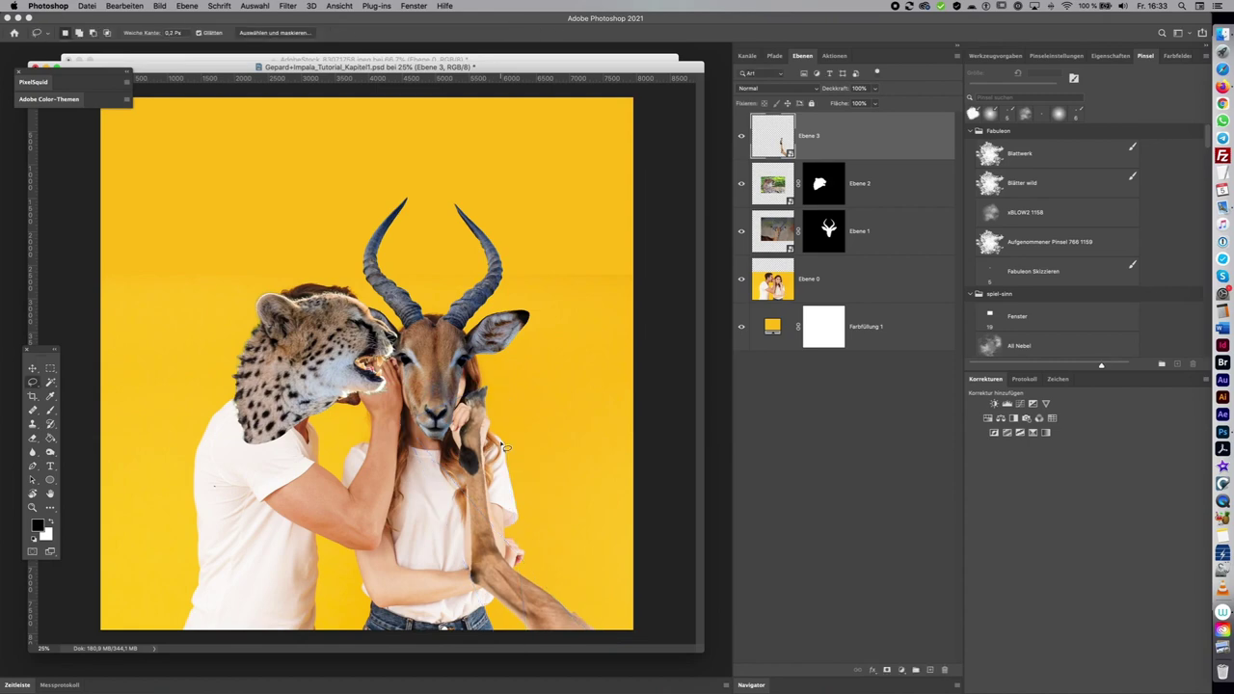
left_click(884, 665)
left_click_drag(508, 562, 600, 561)
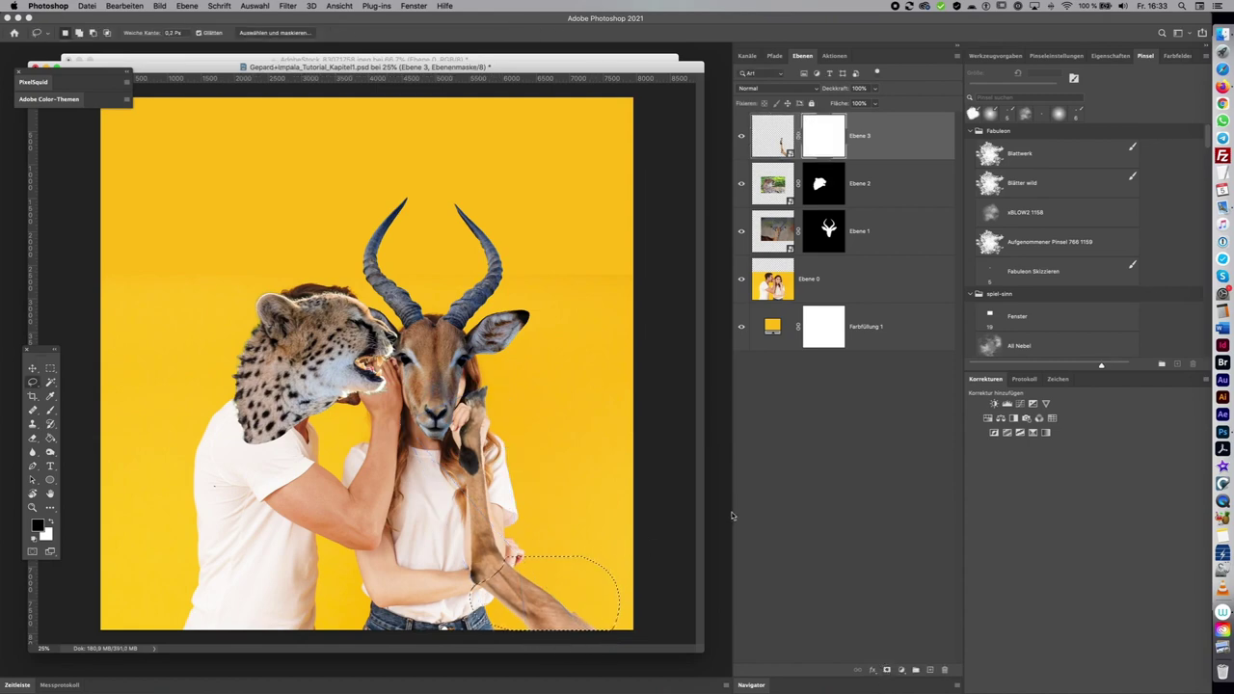
key("alt+BackSpace")
key("super+d")
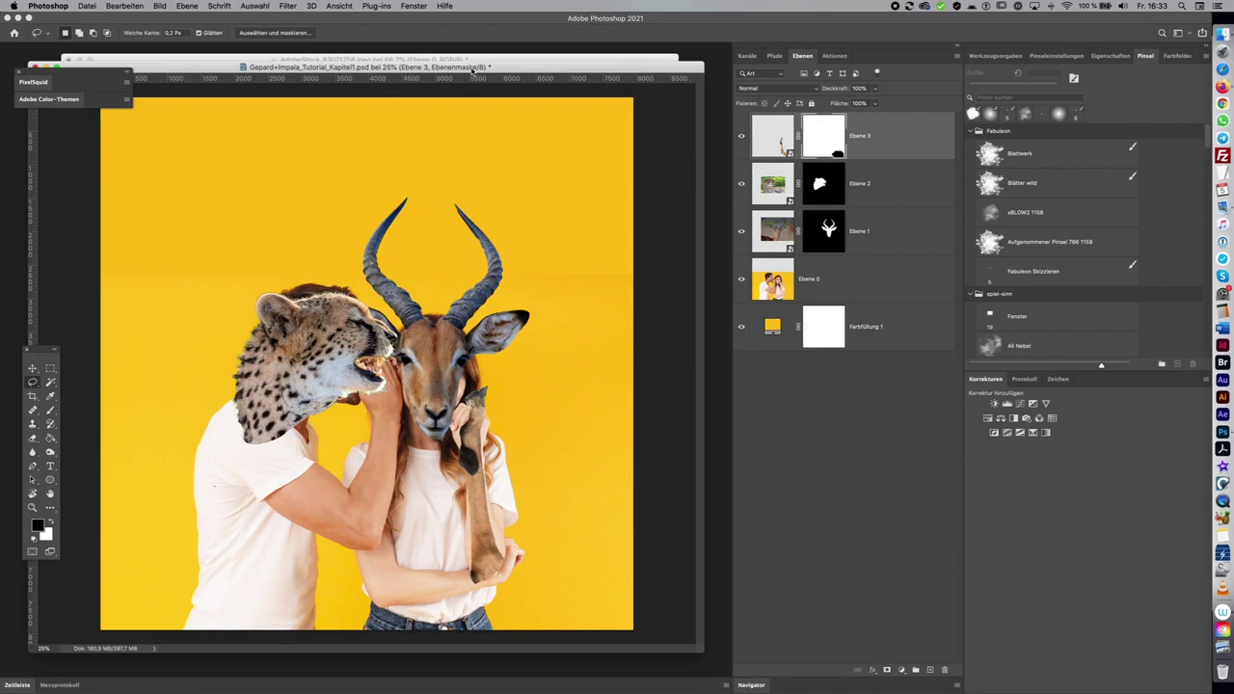
left_click_drag(475, 70, 542, 196)
left_click(636, 177)
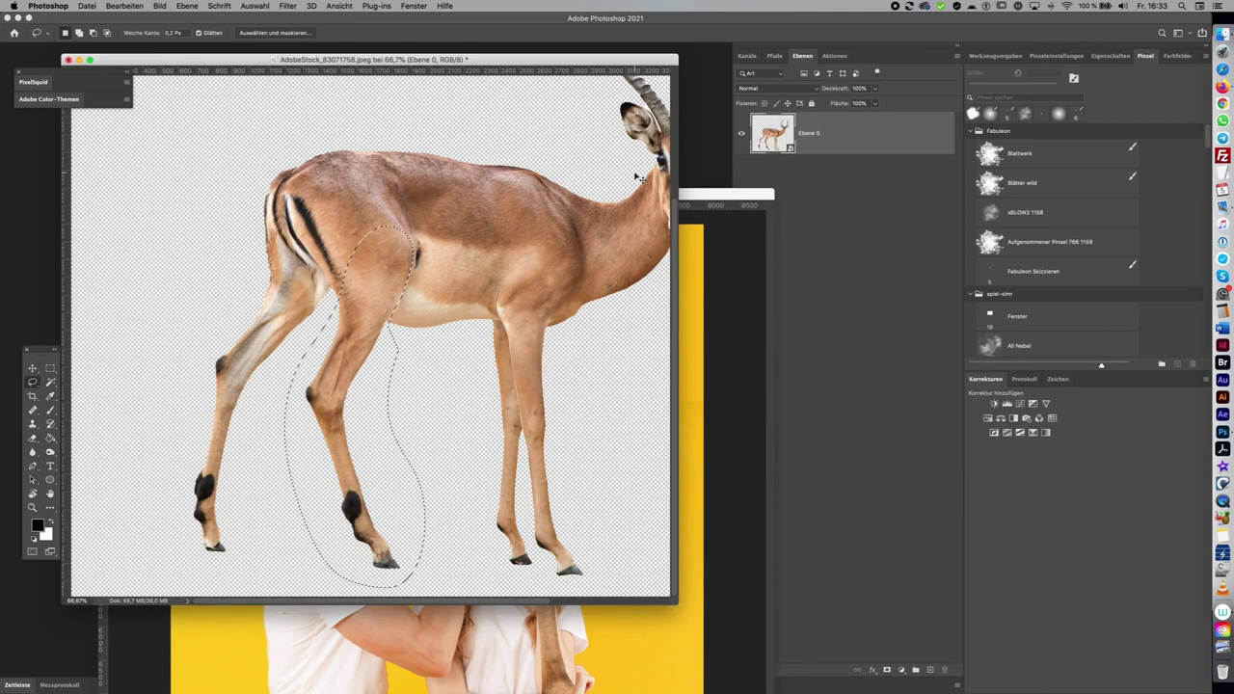
Bring the cut-out impala leg into the composite as Ebene 4 and make it a smart object
left_click(715, 263)
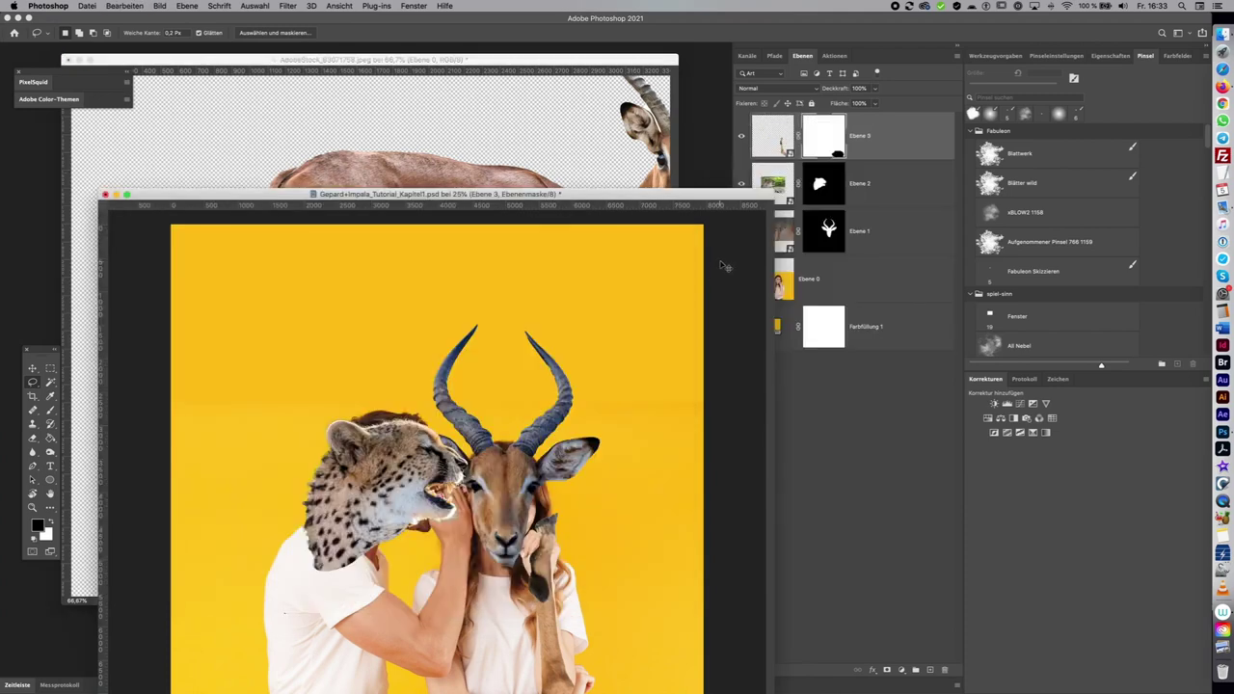
left_click_drag(723, 265, 758, 65)
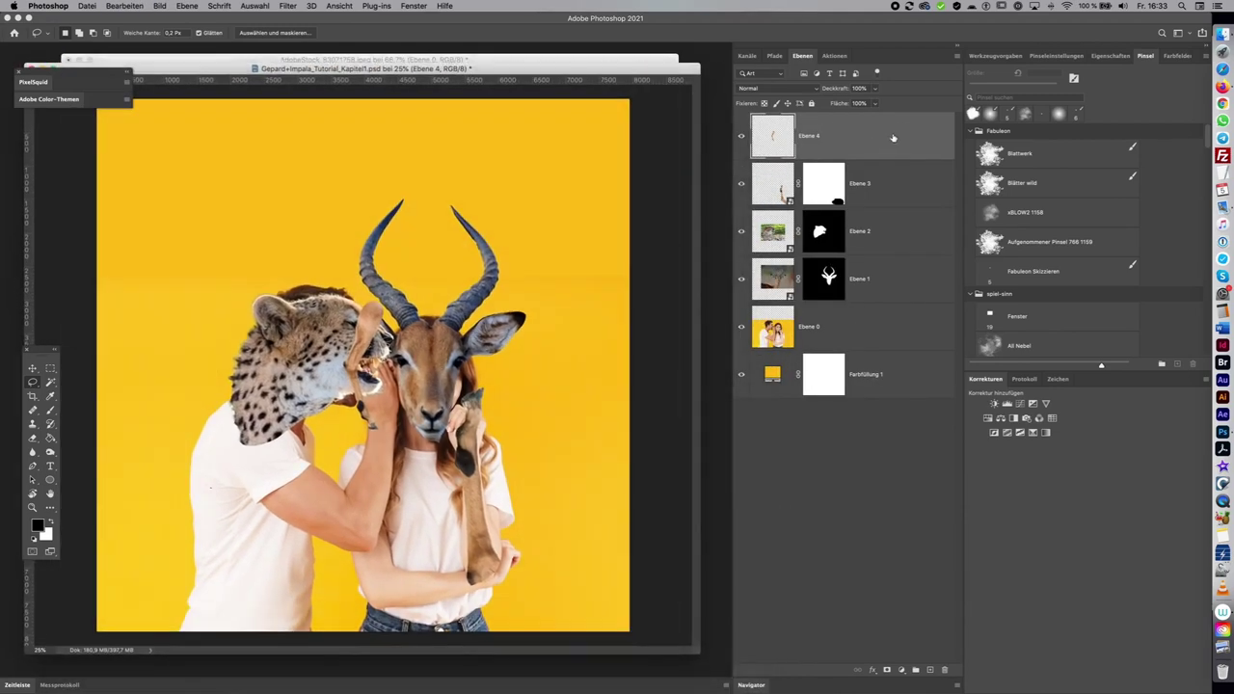
right_click(894, 136)
key("Escape")
right_click(923, 135)
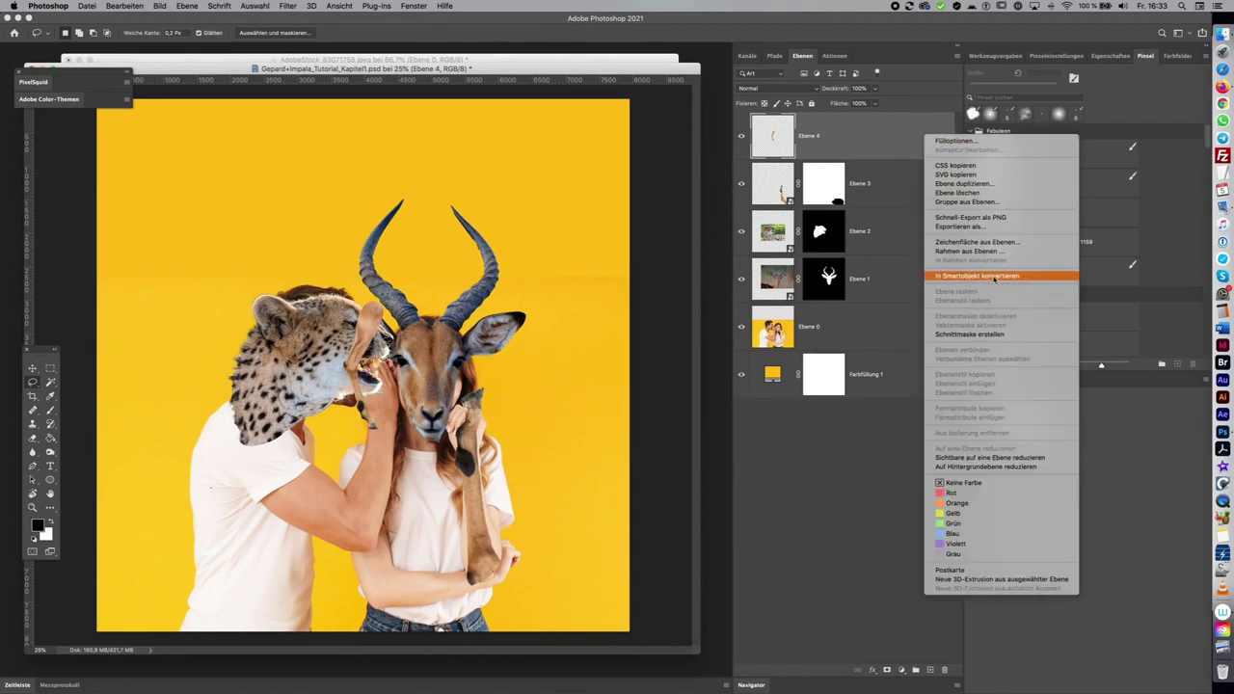
left_click(993, 277)
Rotate and enlarge the leg to about 224% so it lies along the woman's arm
key("ctrl+t")
left_click_drag(397, 374, 409, 582)
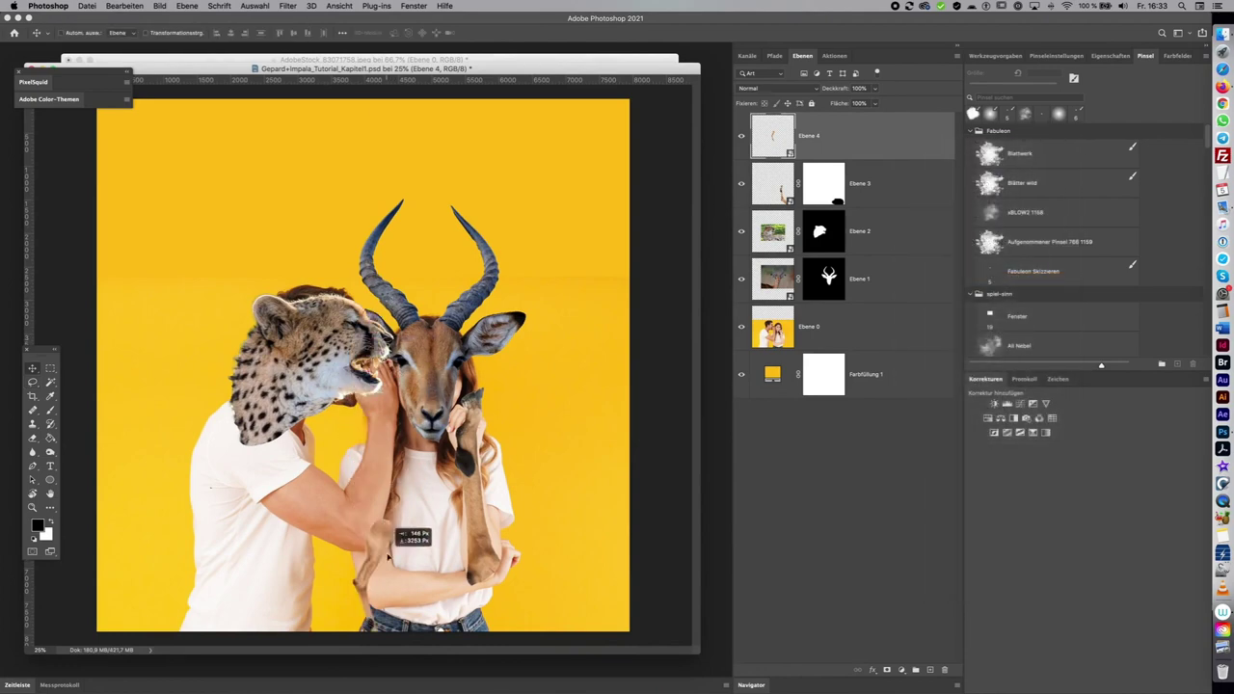
left_click_drag(503, 465, 352, 463)
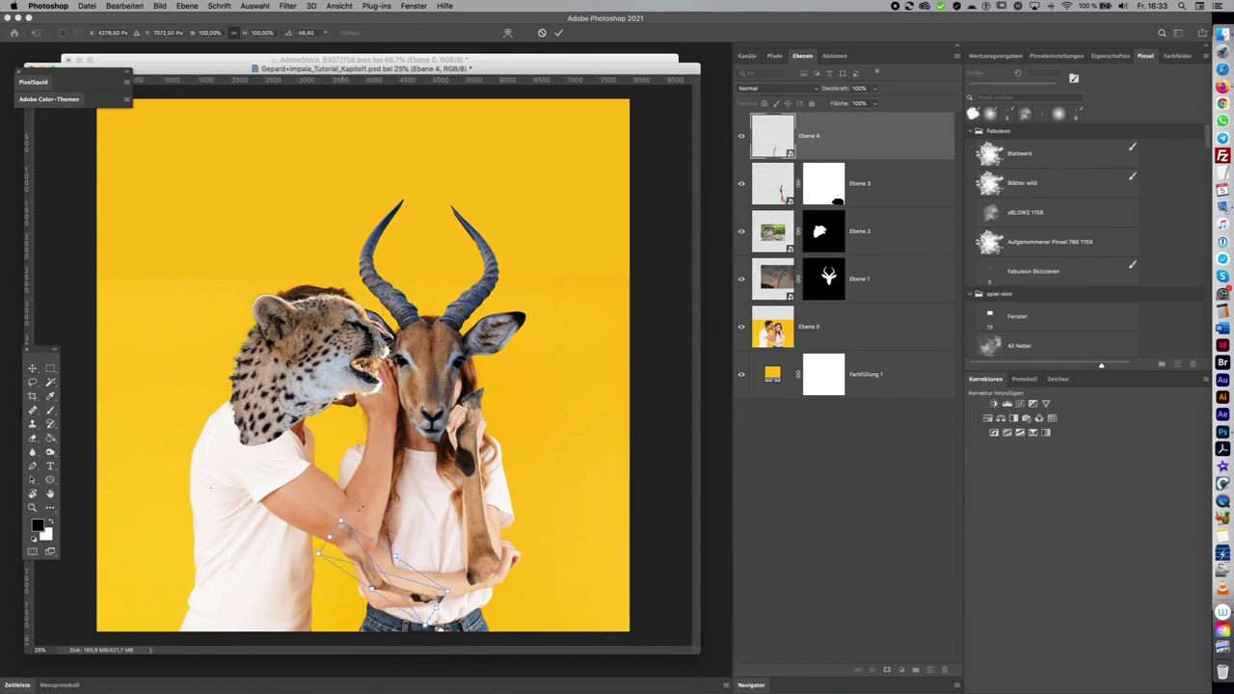
left_click_drag(453, 594, 609, 614)
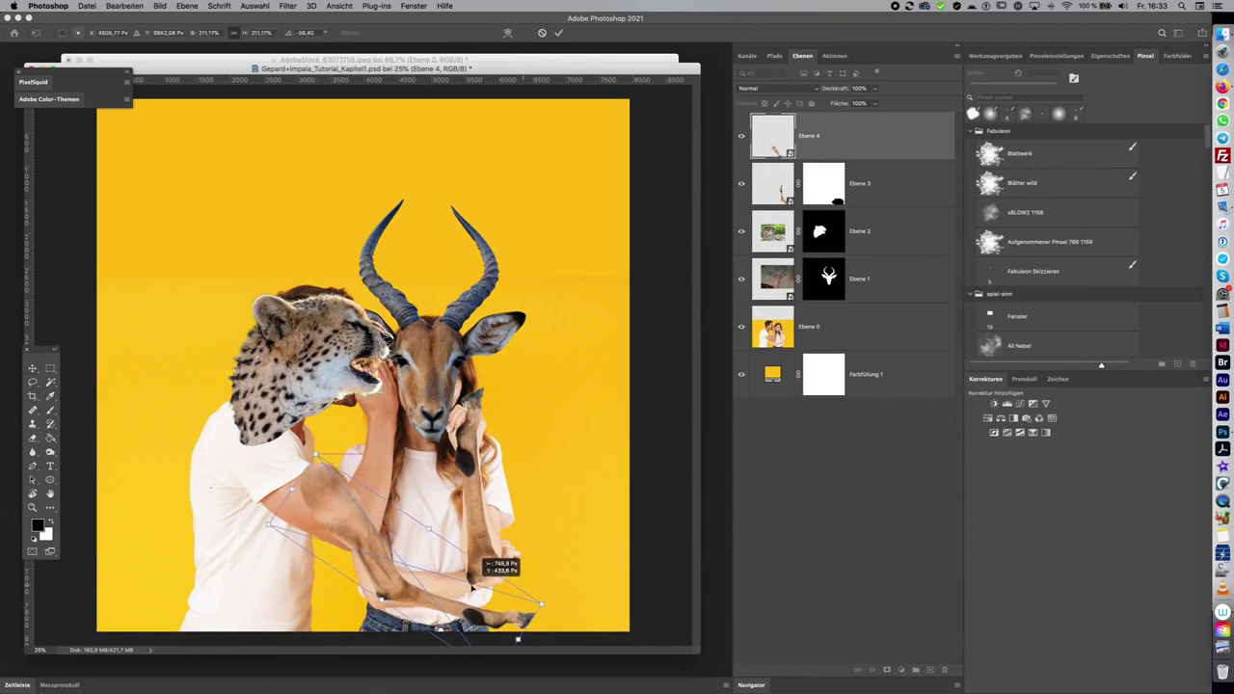
mouse_move(476, 589)
left_mouse_down()
mouse_move(548, 580)
mouse_move(558, 474)
mouse_move(536, 571)
mouse_move(486, 584)
left_mouse_up()
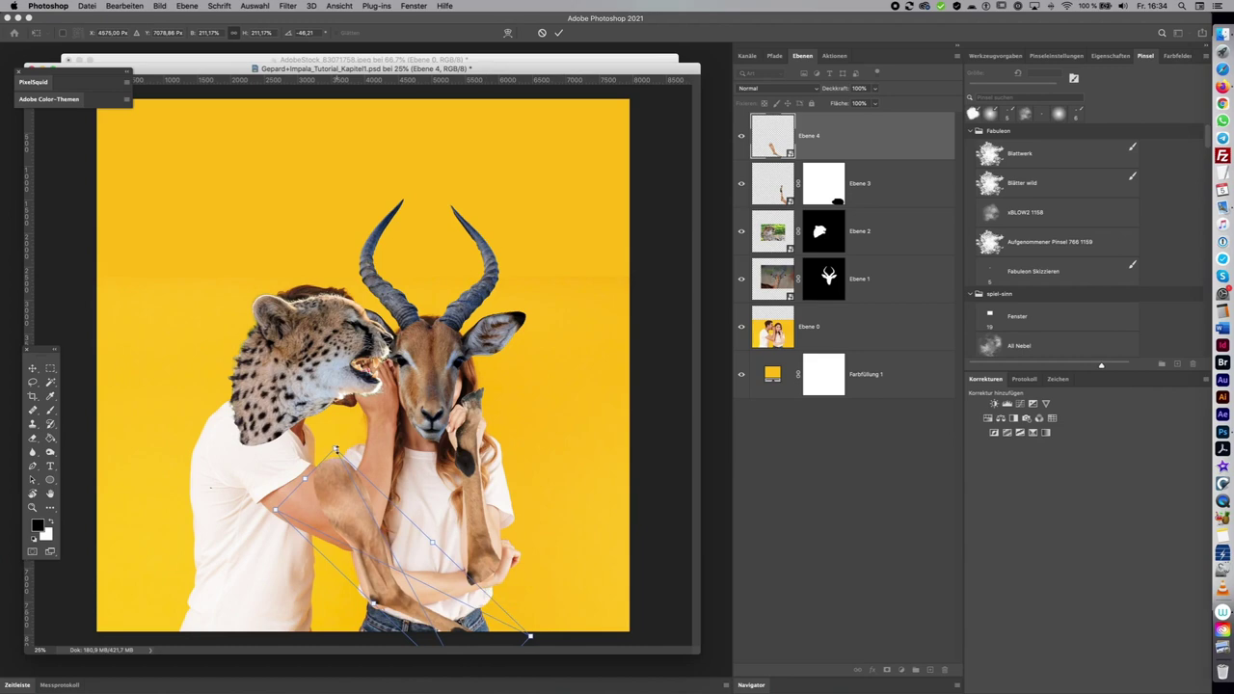
left_click_drag(416, 569, 422, 559)
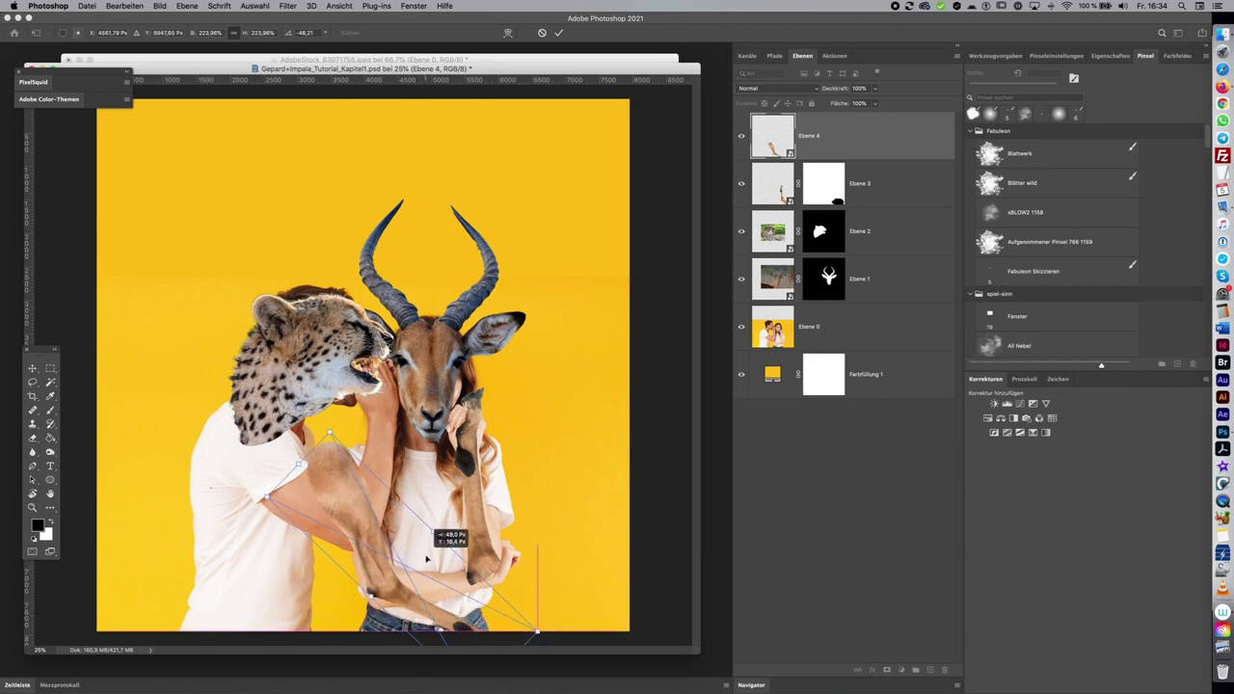
left_click_drag(425, 558, 425, 559)
key("Return")
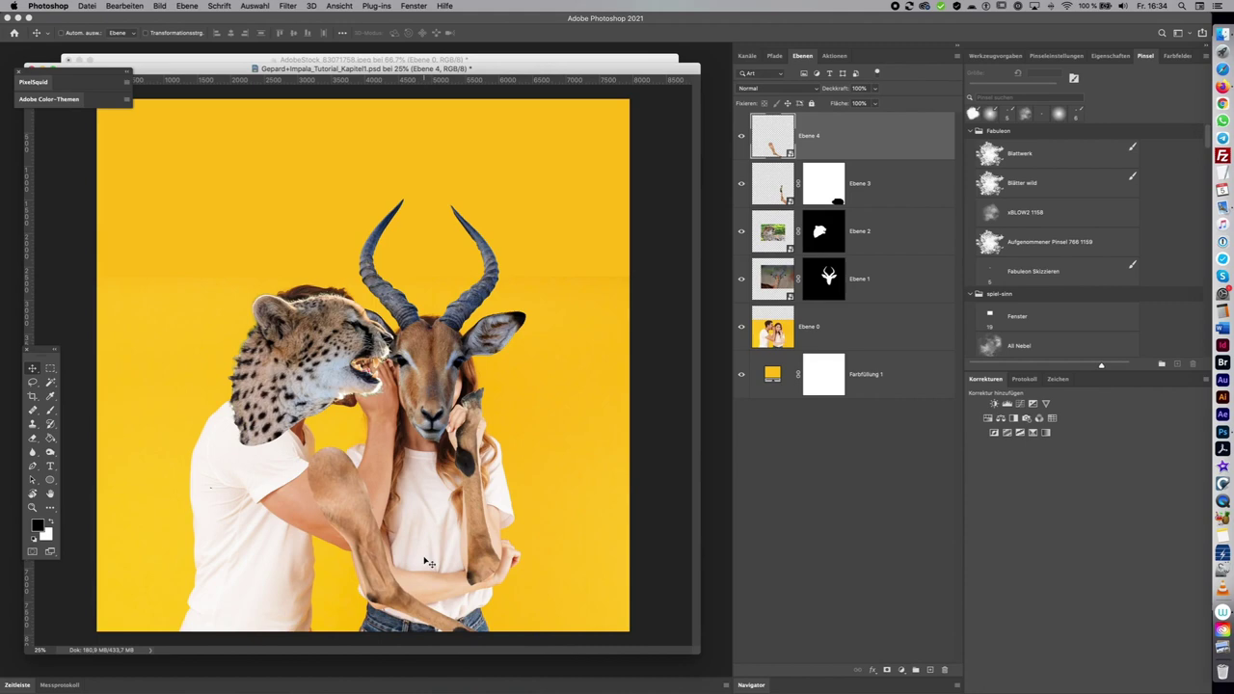
left_click_drag(429, 563, 238, 225)
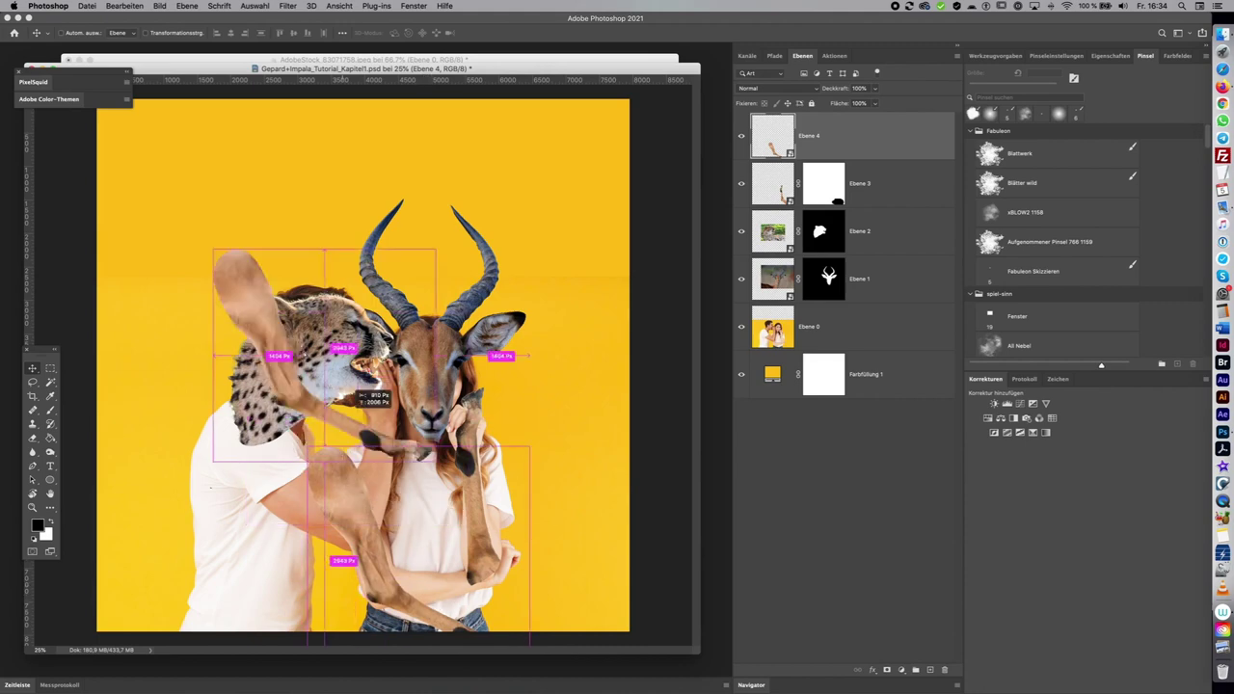
Mask away the upper and lower crossing parts of Ebene 4, keeping its copy hidden
key("ctrl+comma")
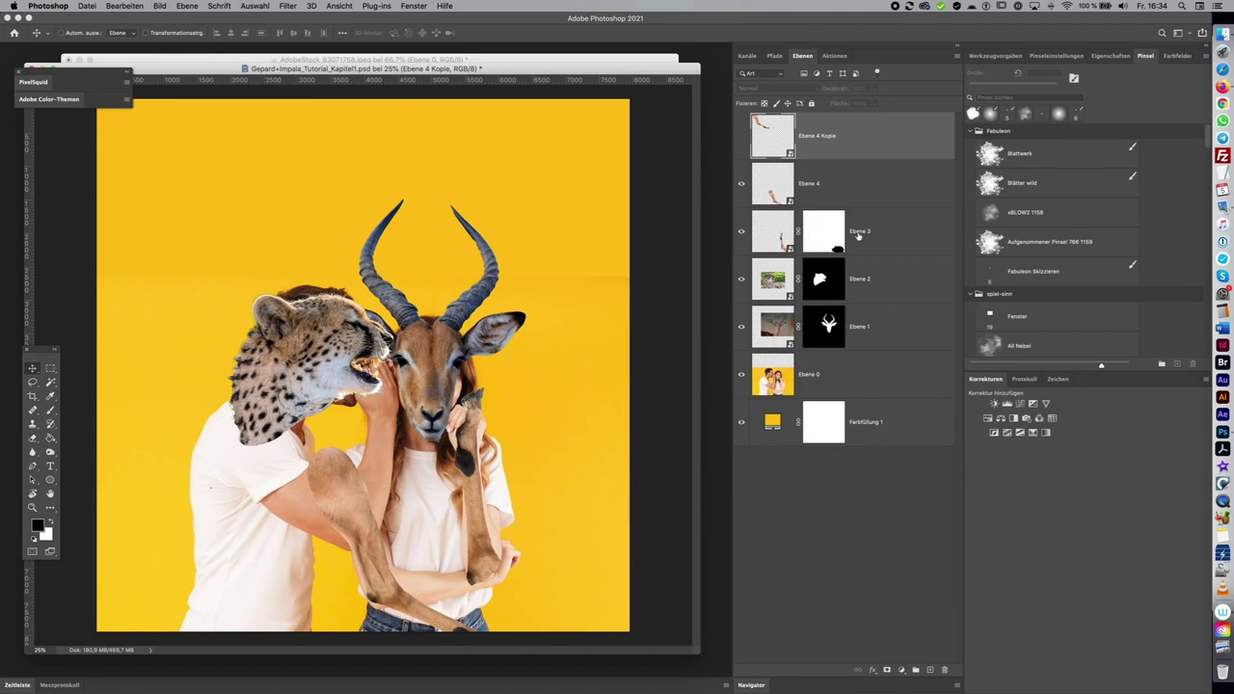
left_click(790, 184)
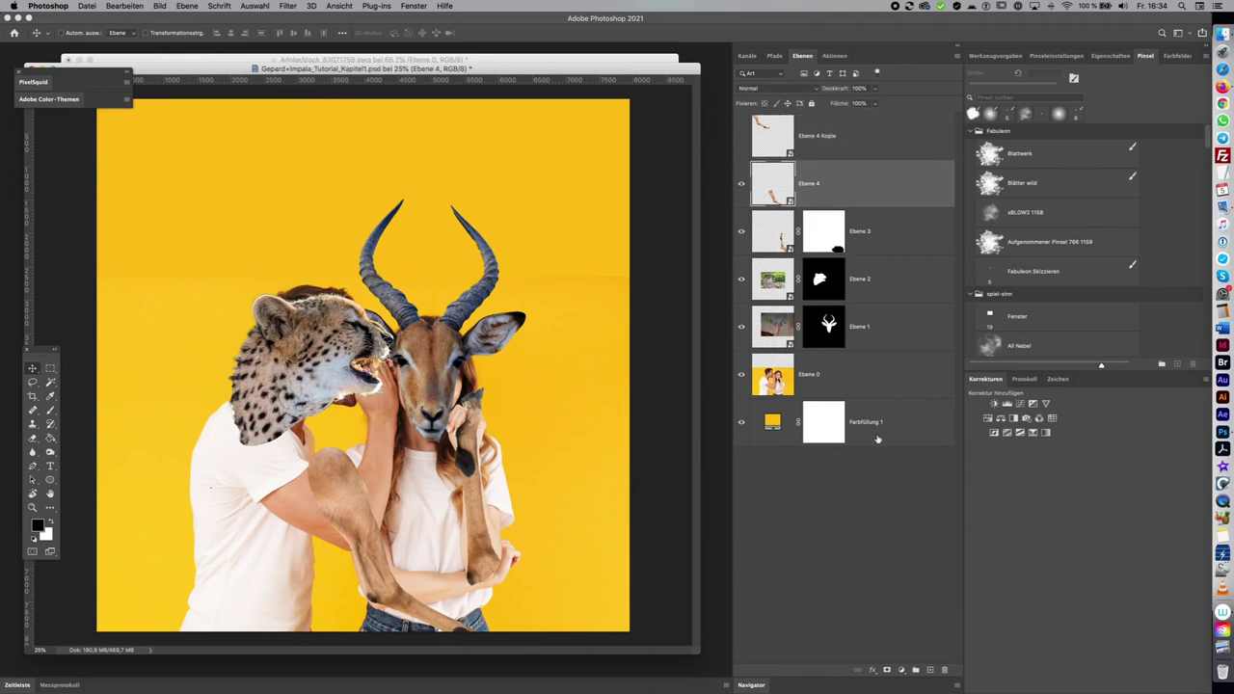
left_click(886, 669)
key("l")
left_click_drag(408, 589, 395, 621)
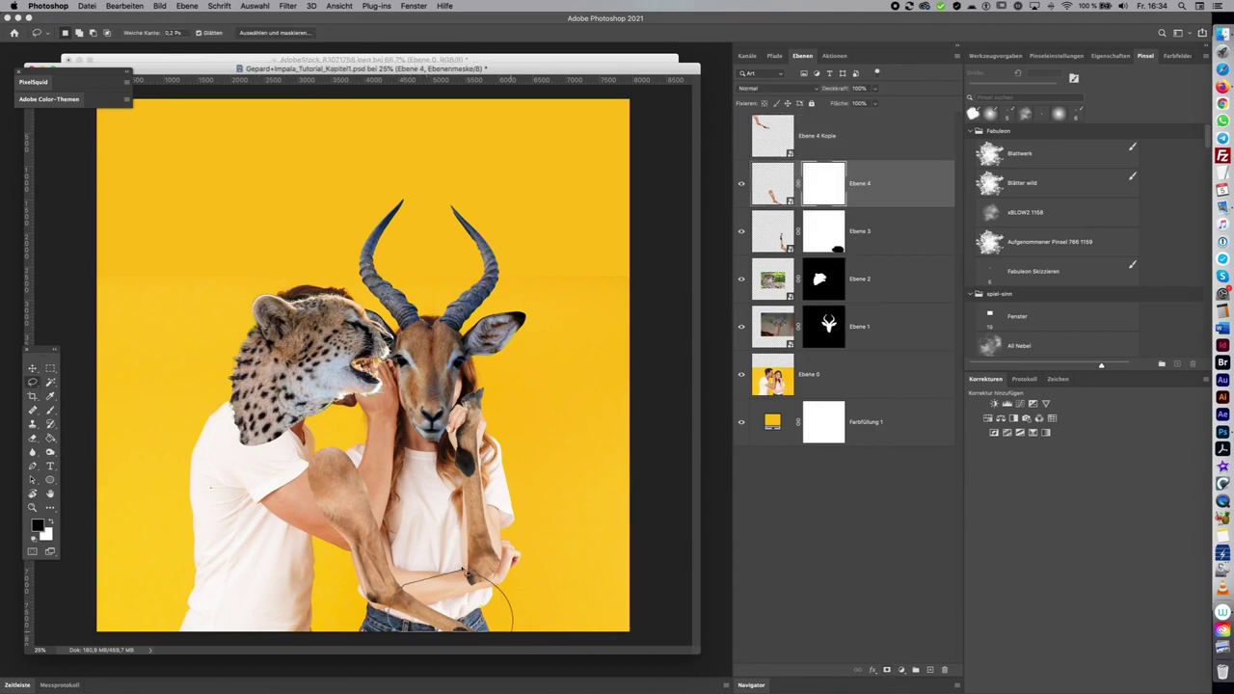
key("alt+BackSpace")
left_click_drag(386, 526, 385, 482)
key("alt+BackSpace")
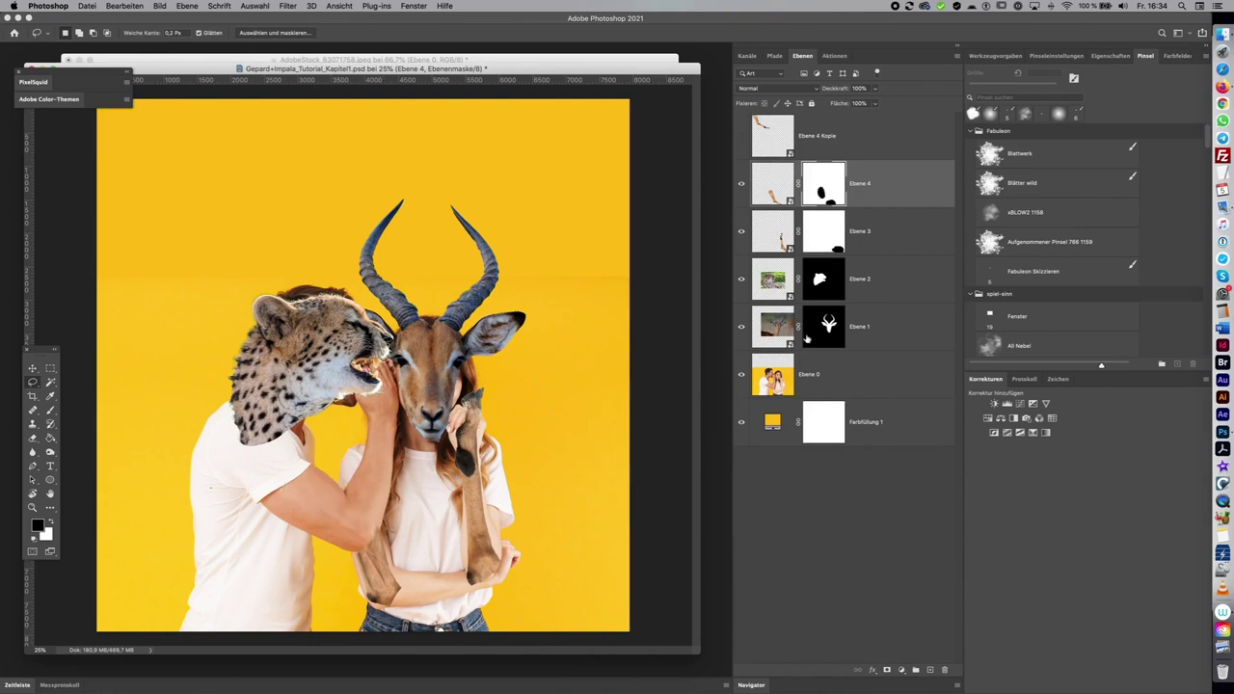
key("v")
left_click_drag(415, 562, 422, 557)
Place Ebene 4 Kopie below Ebene 4 and rotate it to lie across the torso
left_click(837, 141)
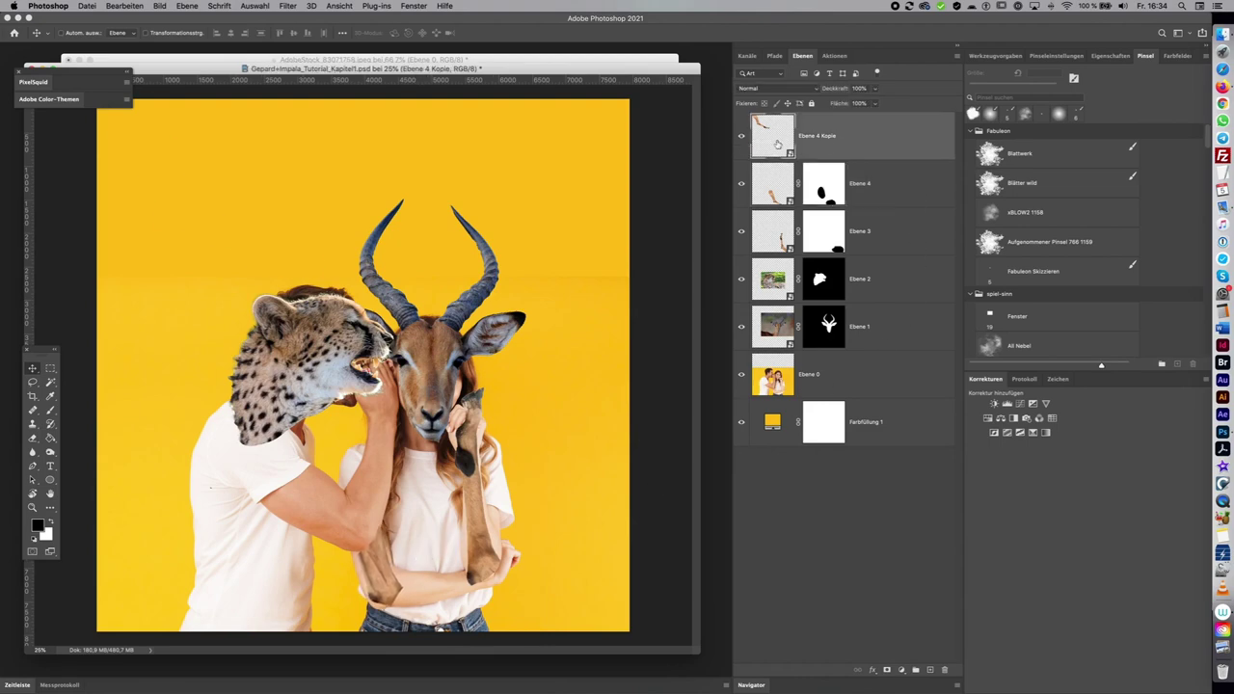
left_click_drag(289, 275, 473, 583)
left_click_drag(829, 140, 895, 205)
key("ctrl+t")
left_click_drag(567, 566, 548, 399)
left_click_drag(508, 526, 541, 527)
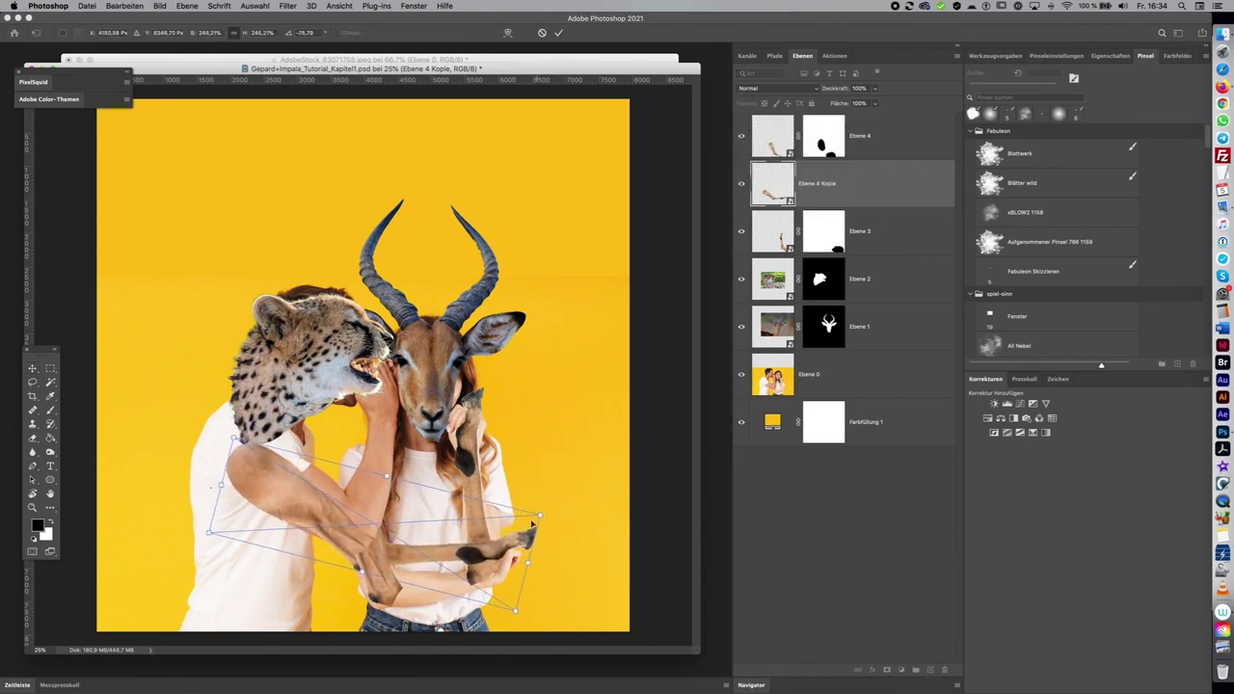
left_click_drag(501, 568, 553, 571)
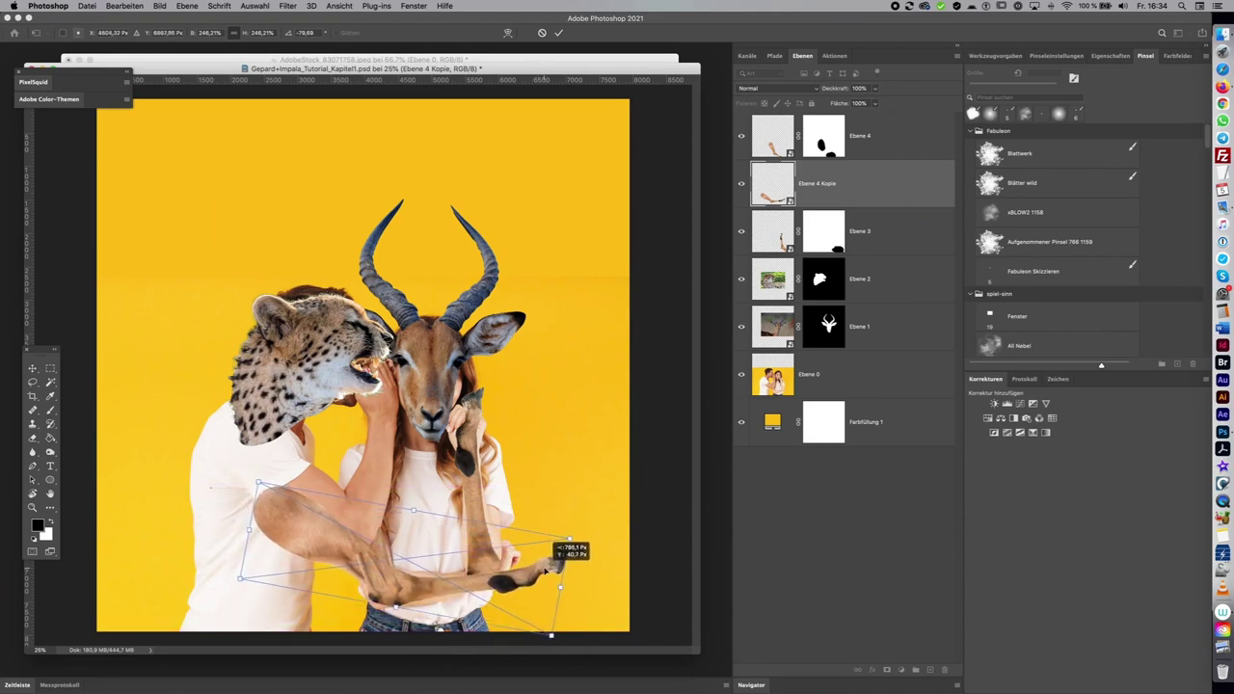
left_click_drag(546, 571, 545, 567)
key("Return")
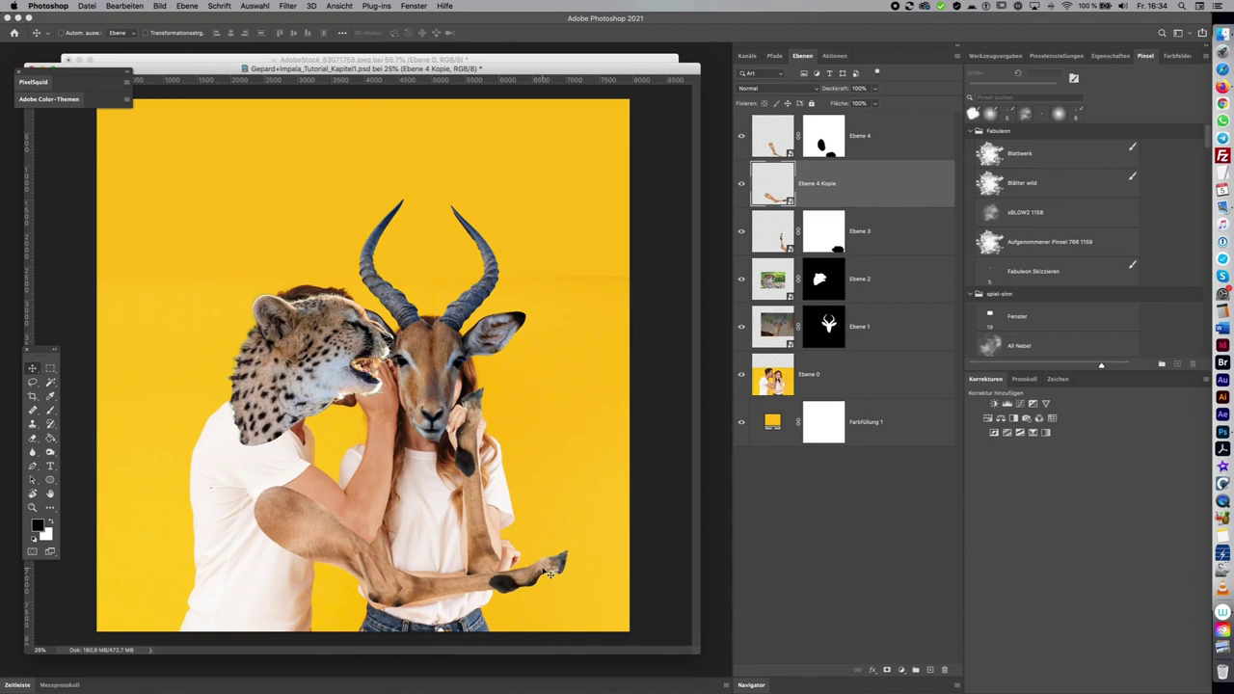
Mask the lower-left part and protruding hoof of Ebene 4 Kopie, then duplicate it
left_click(887, 669)
key("l")
mouse_move(395, 563)
left_mouse_down()
mouse_move(268, 420)
mouse_move(252, 420)
left_mouse_up()
key("alt+BackSpace")
key("super+d")
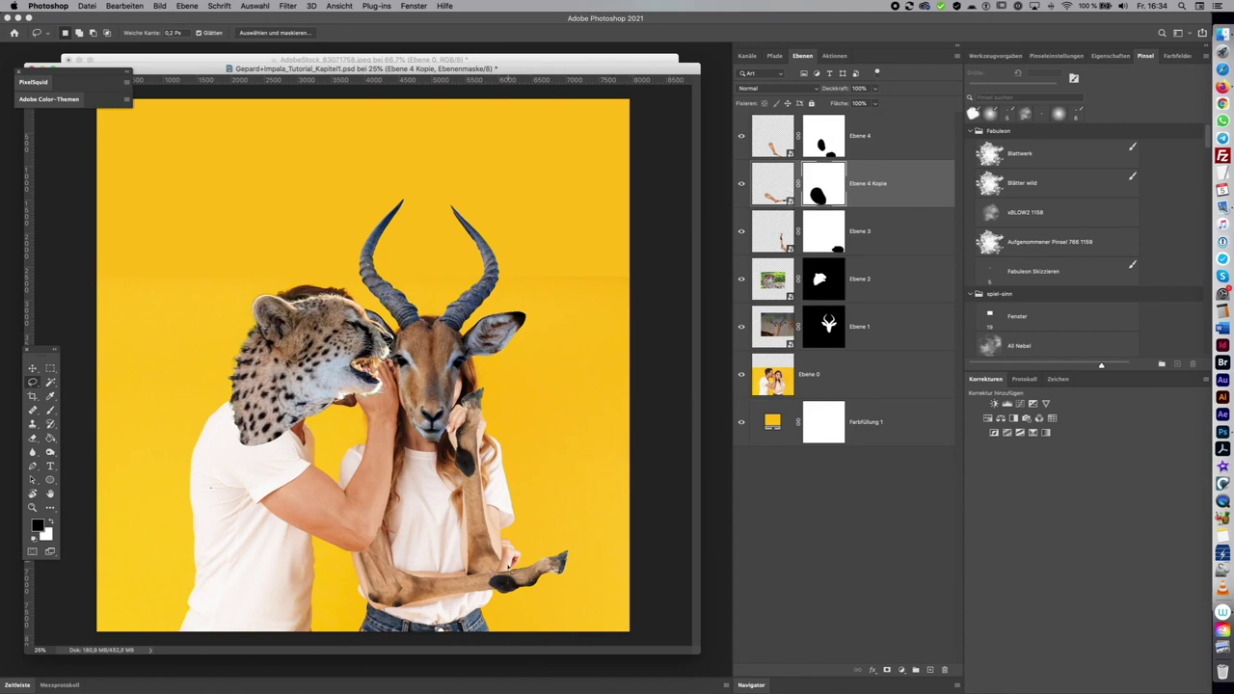
left_click_drag(490, 568, 492, 597)
key("alt+BackSpace")
key("super+d")
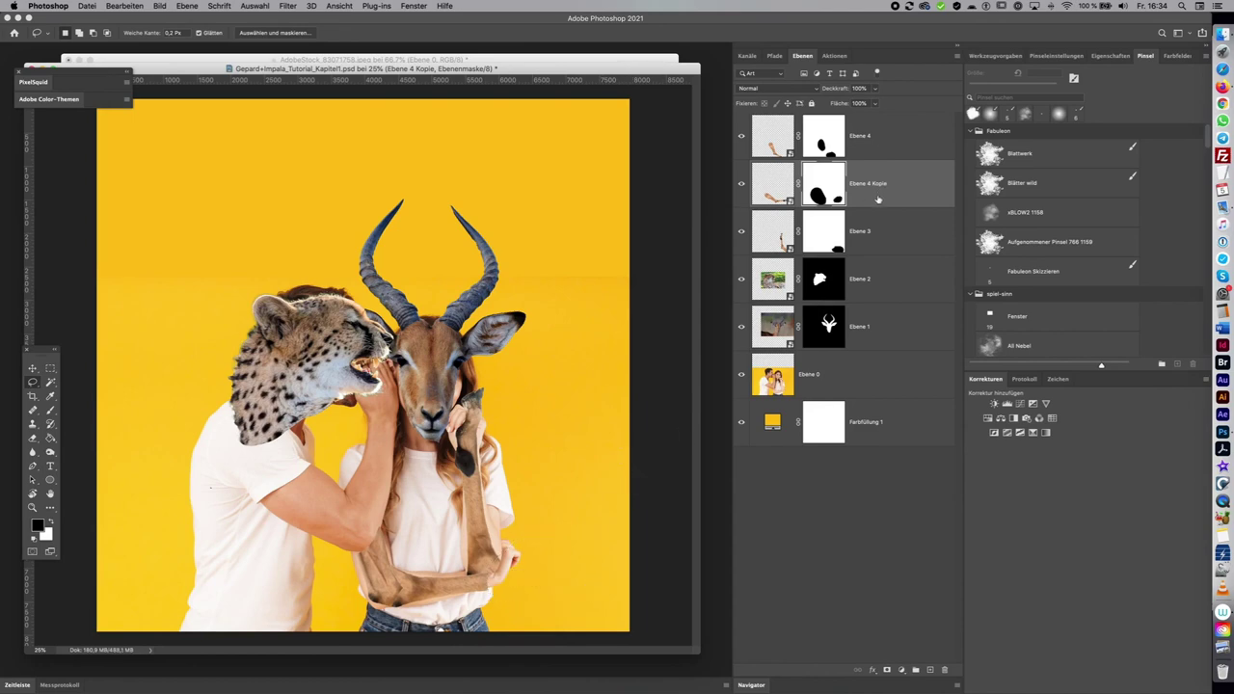
key("super+j")
right_click(820, 190)
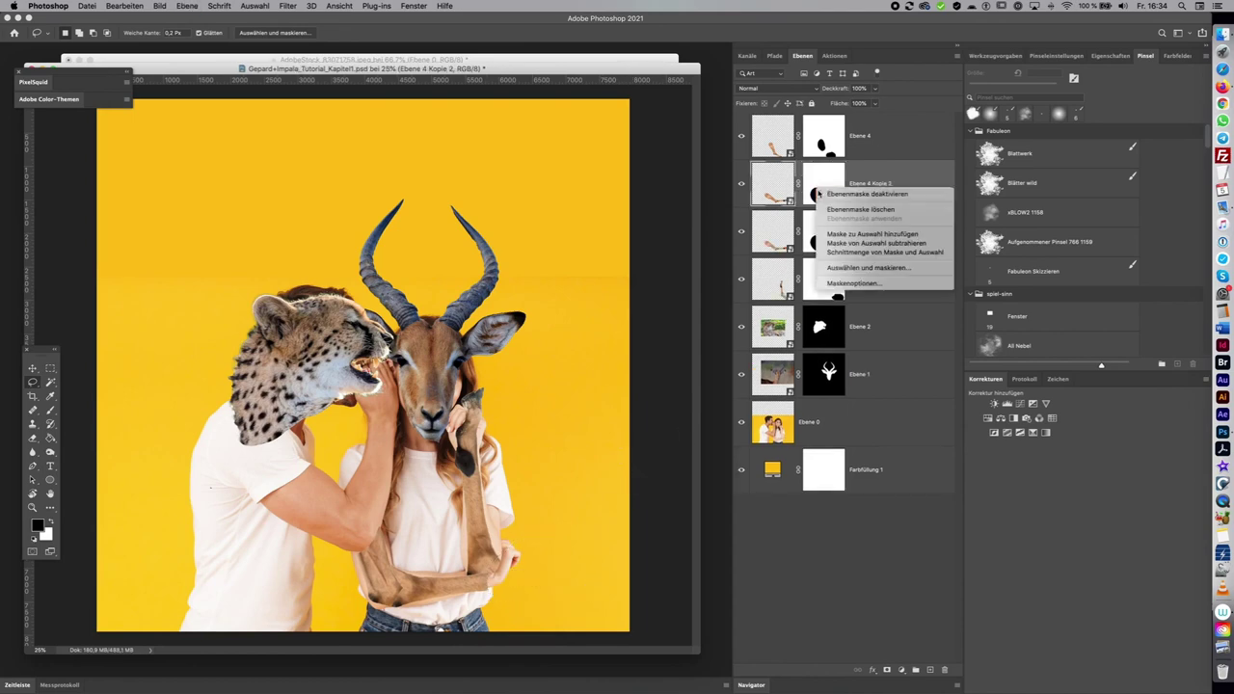
Move Ebene 4 Kopie 2 down-left with a fresh mask hiding its overlap, and raise Ebene 1 above Ebene 2
left_click(932, 210)
key("v")
left_click_drag(614, 502, 558, 557)
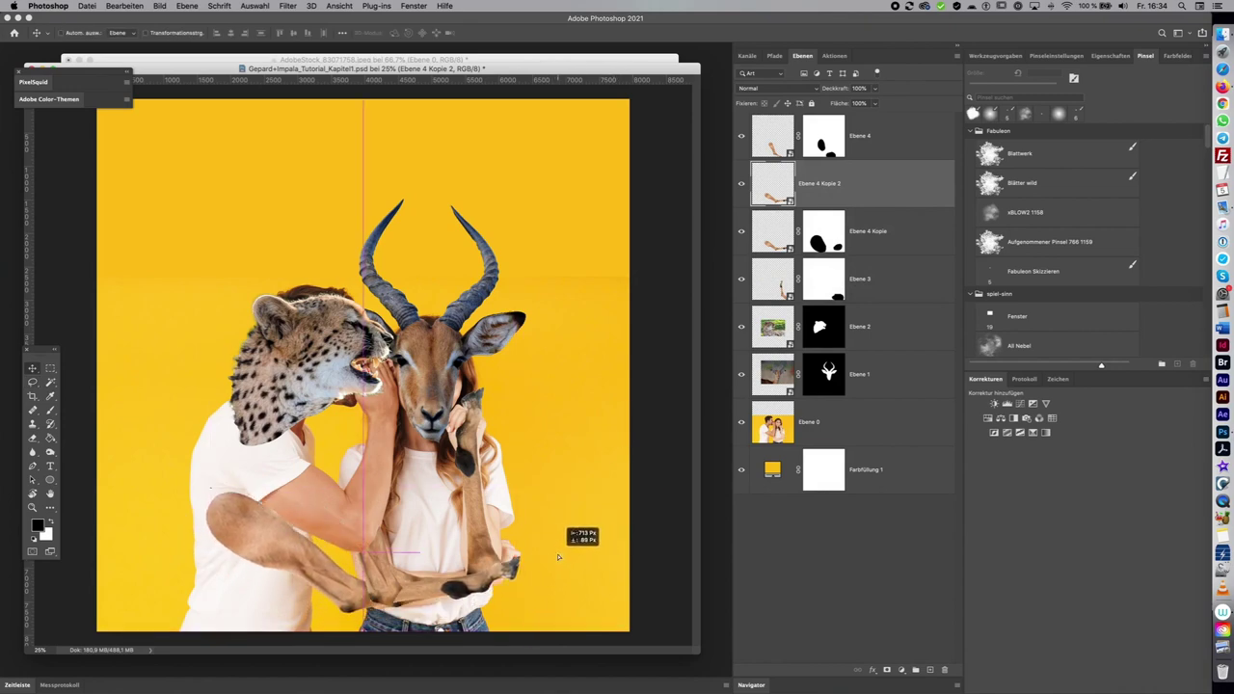
left_click(886, 669)
key("l")
left_click_drag(445, 607, 289, 404)
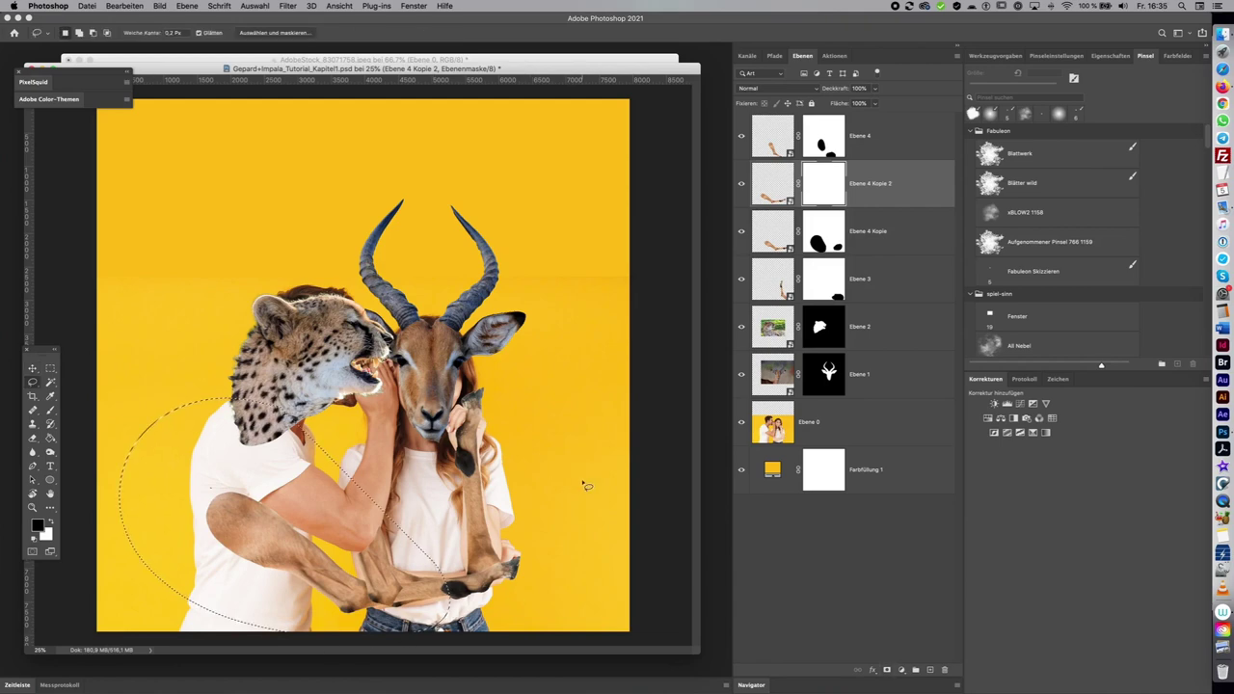
key("alt+BackSpace")
key("ctrl+d")
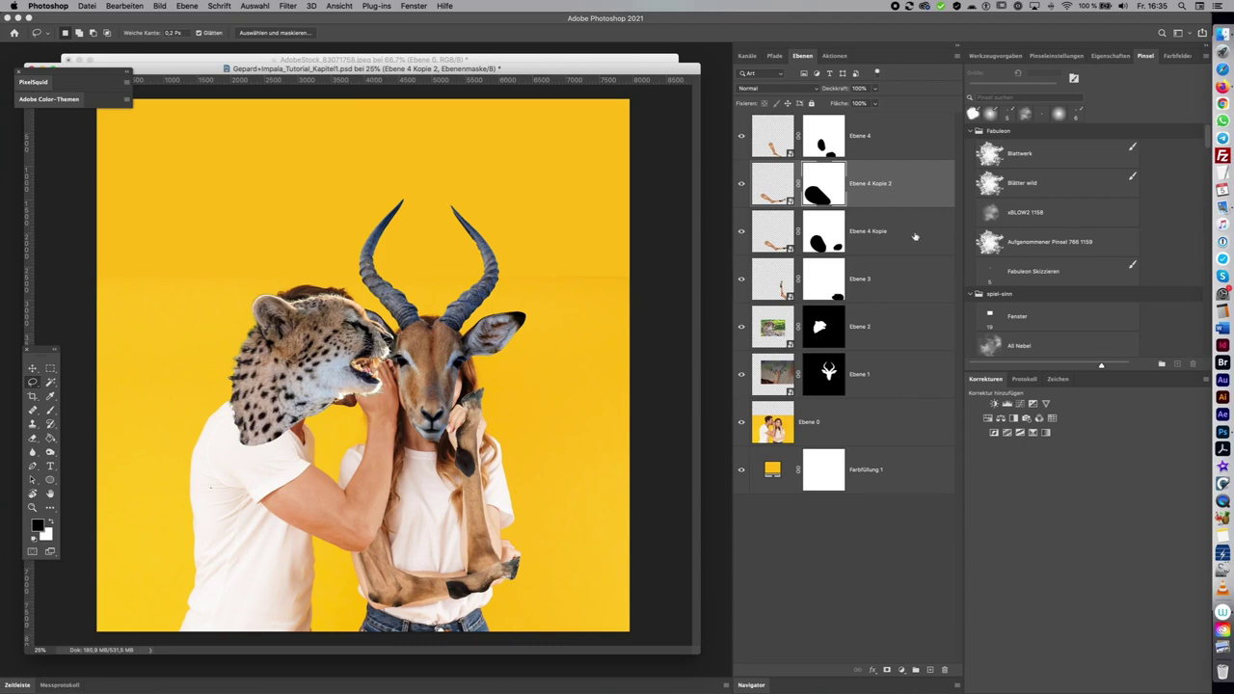
left_click_drag(869, 367, 867, 299)
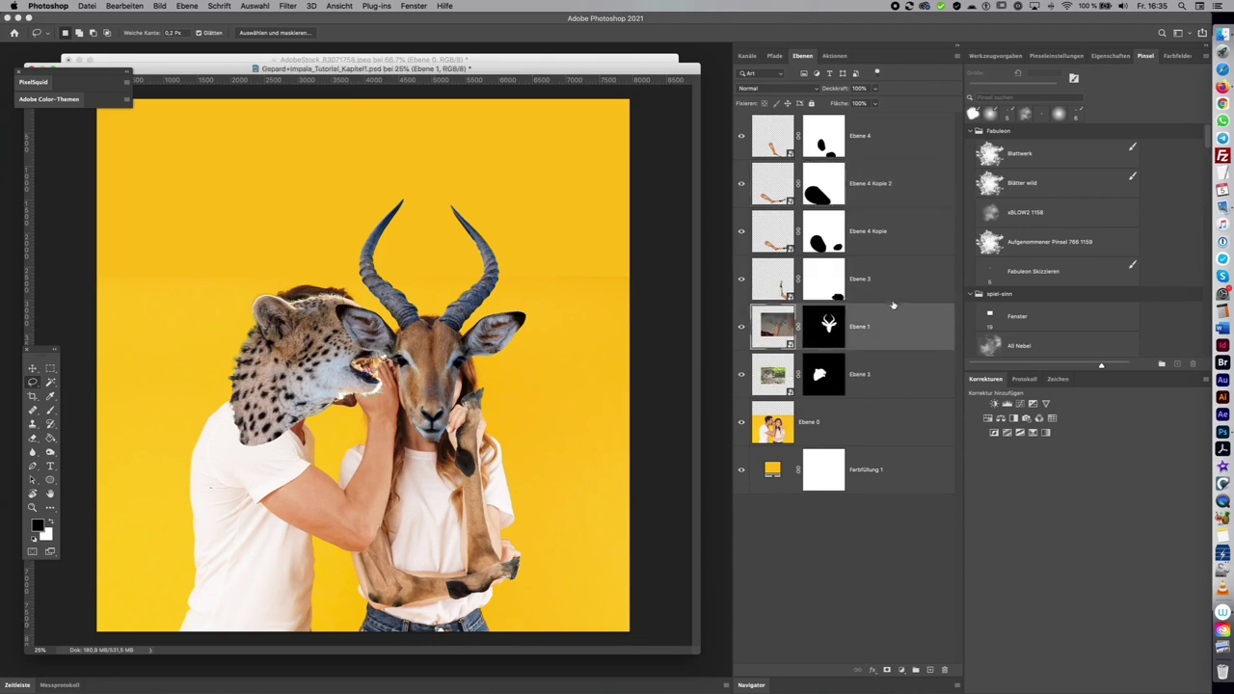
Move Ebene 2 to the top and group the impala layers as Impala
left_click_drag(869, 384, 879, 118)
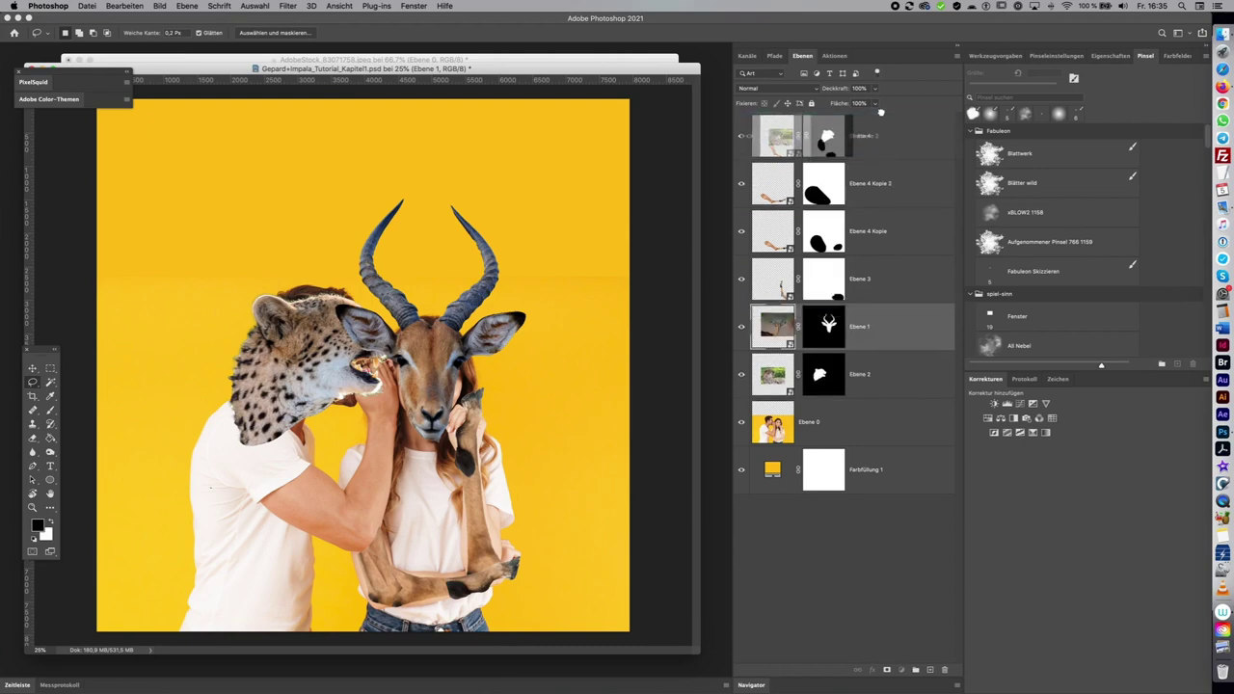
left_click(874, 183)
left_click(873, 376, "shift")
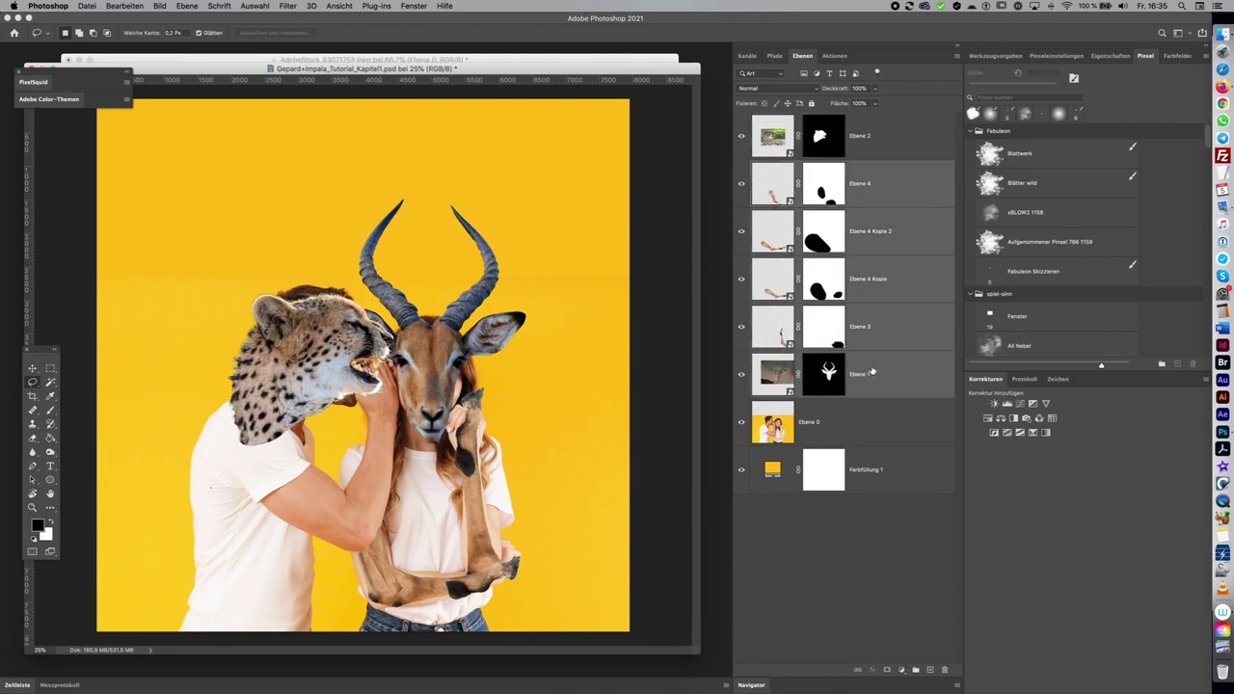
key("super+g")
double_click(784, 165)
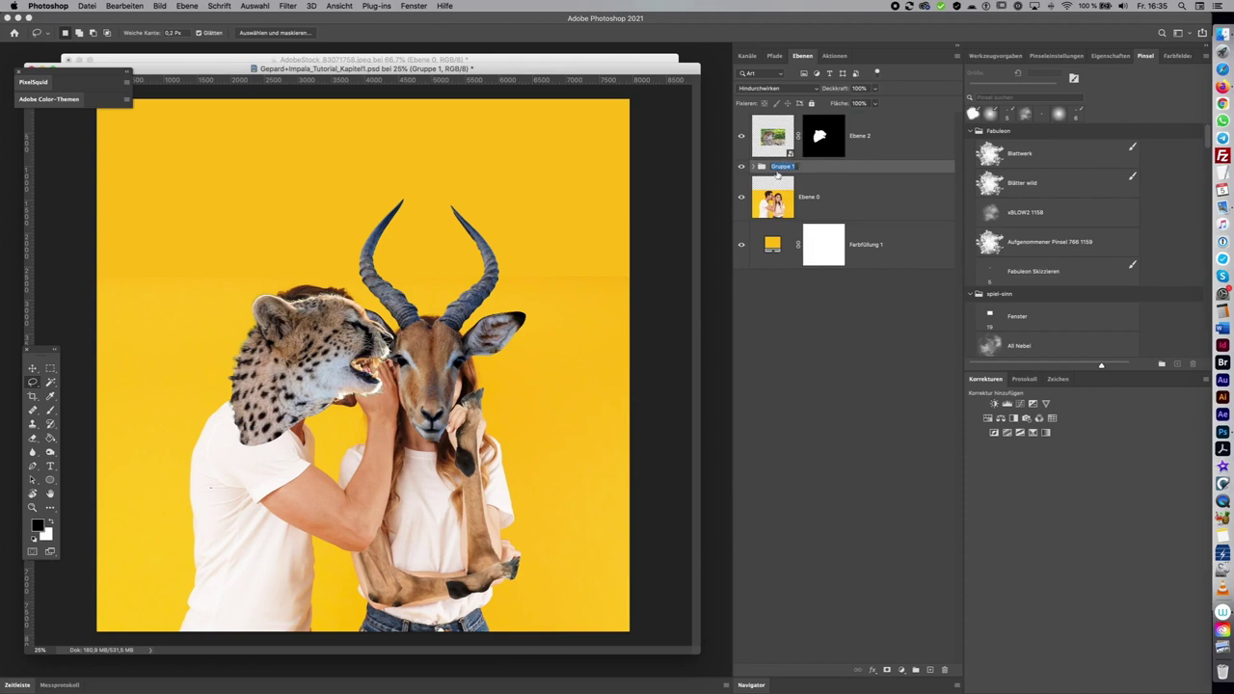
key("BackSpace")
type("Impal")
key("Return")
key("a")
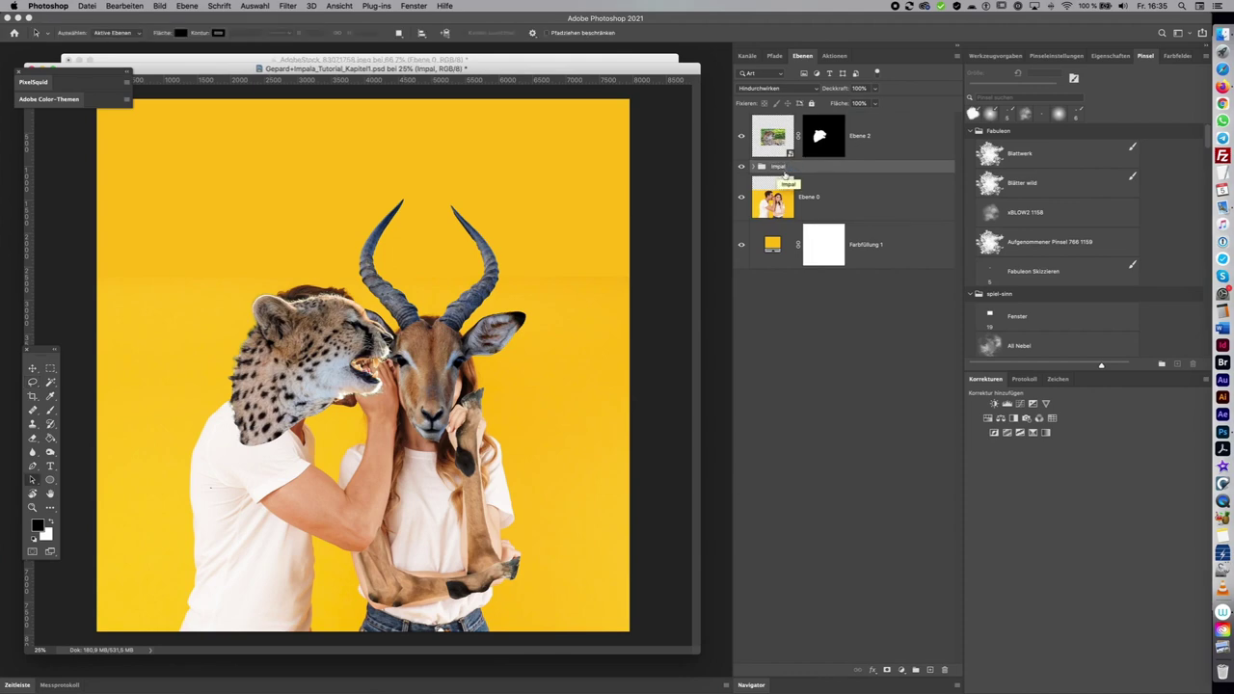
double_click(784, 166)
type("a")
key("Return")
Group the cheetah head as Gepard, and the couple photo with the yellow fill as HG
left_click(879, 133)
key("super+g")
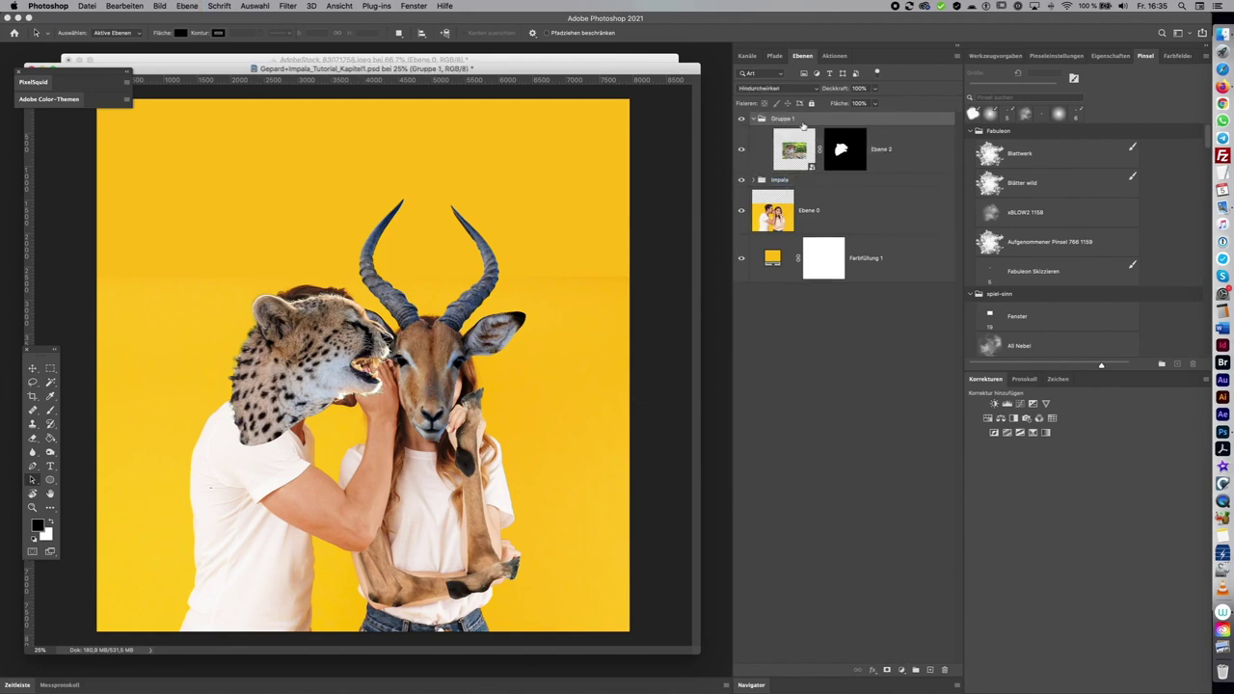
type("Gepard")
key("Return")
left_click(852, 206)
left_click(852, 257, "shift")
key("super+g")
type("HG")
key("Return")
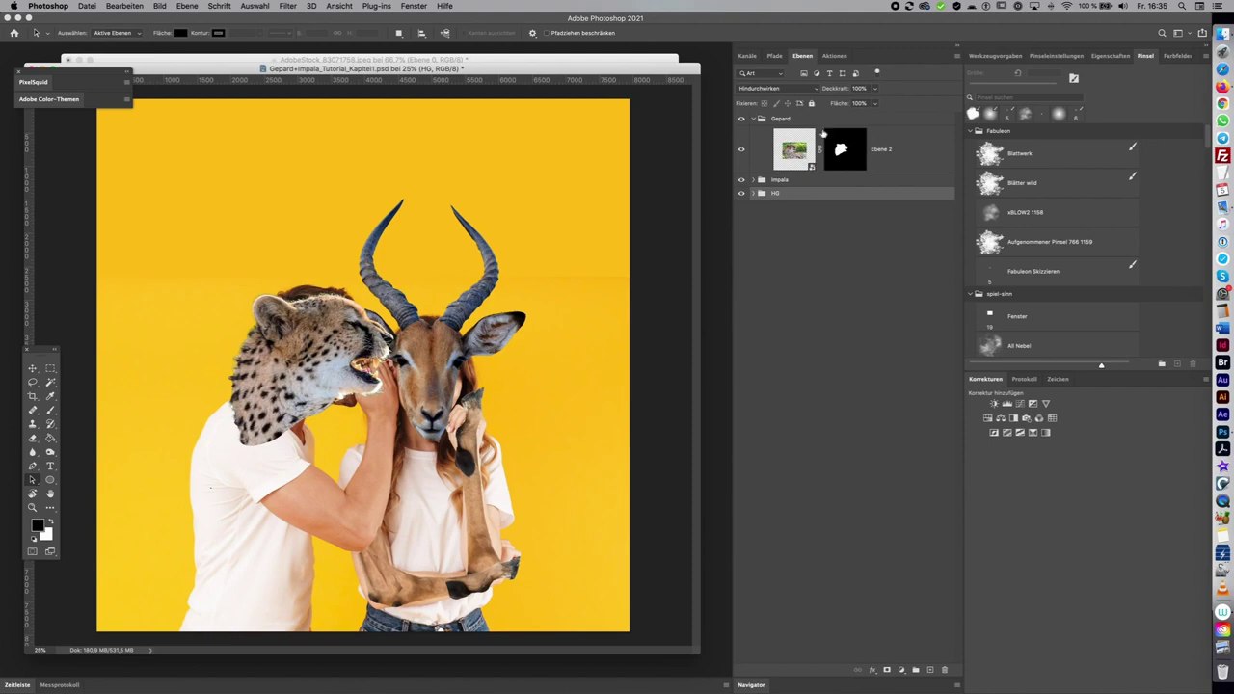
Colour-label the Impala group orange and the Gepard group yellow
right_click(820, 184)
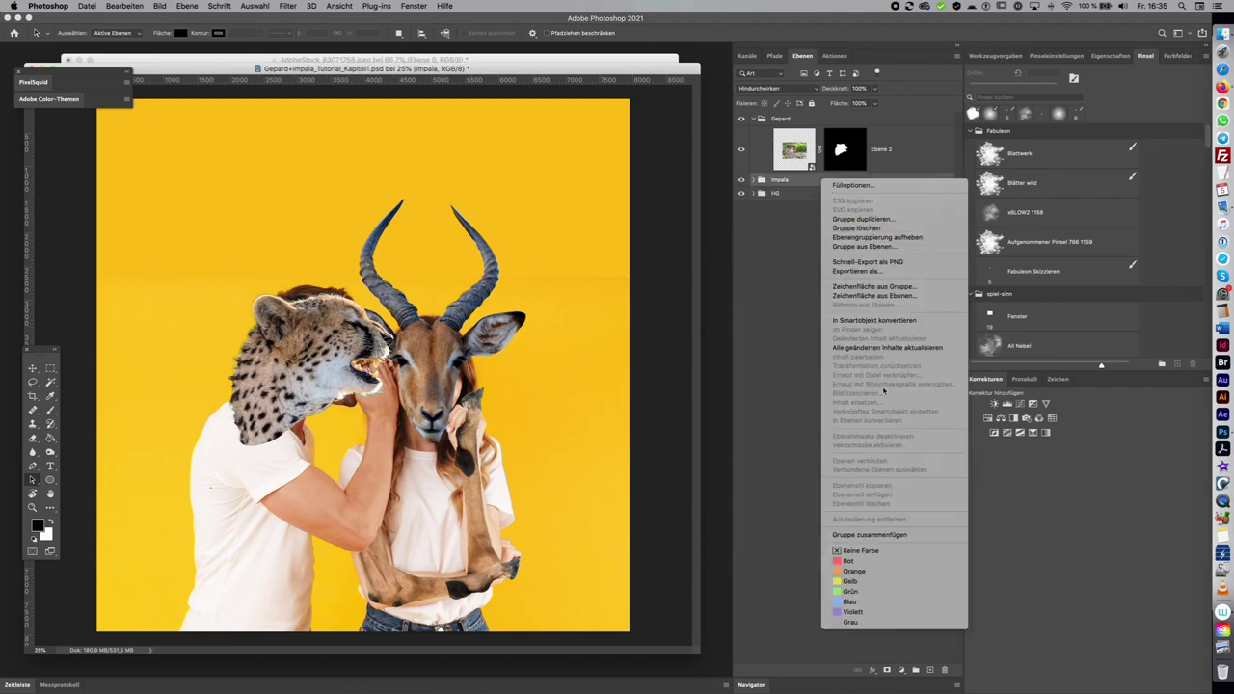
left_click(858, 575)
right_click(821, 125)
left_click(858, 531)
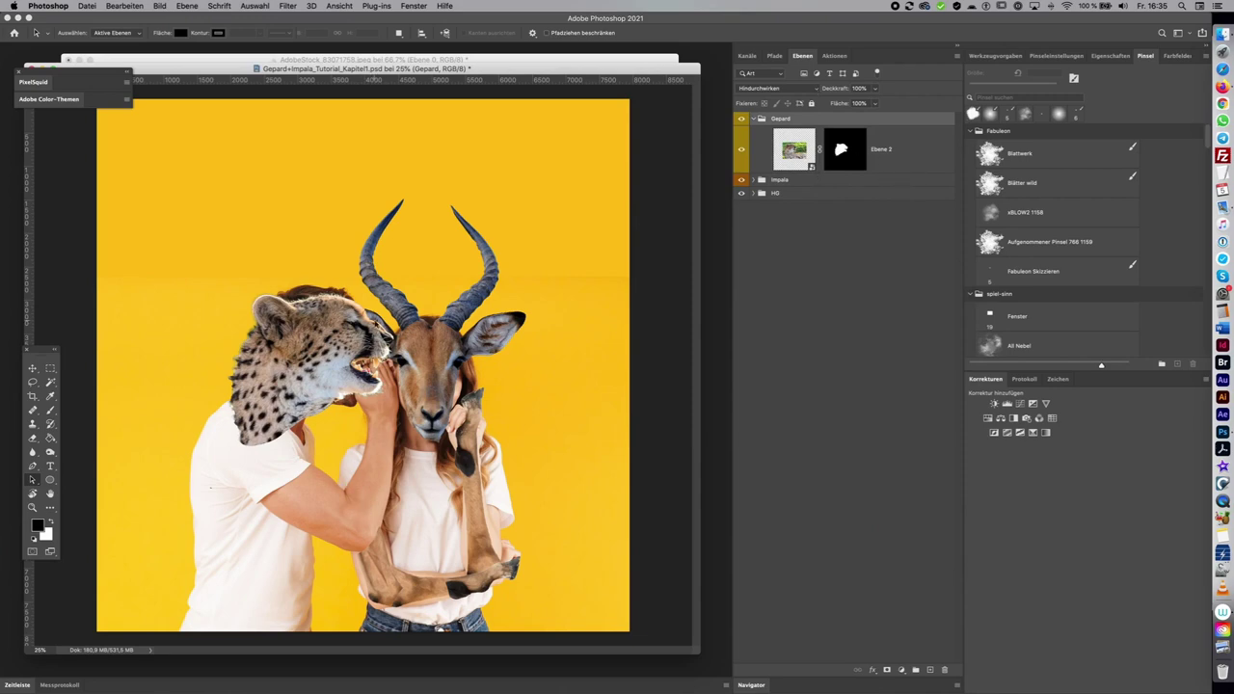
Preview AdobeStock_24685344.jpeg from the Gepard + Impala folder and open it in Photoshop
left_click(1223, 50)
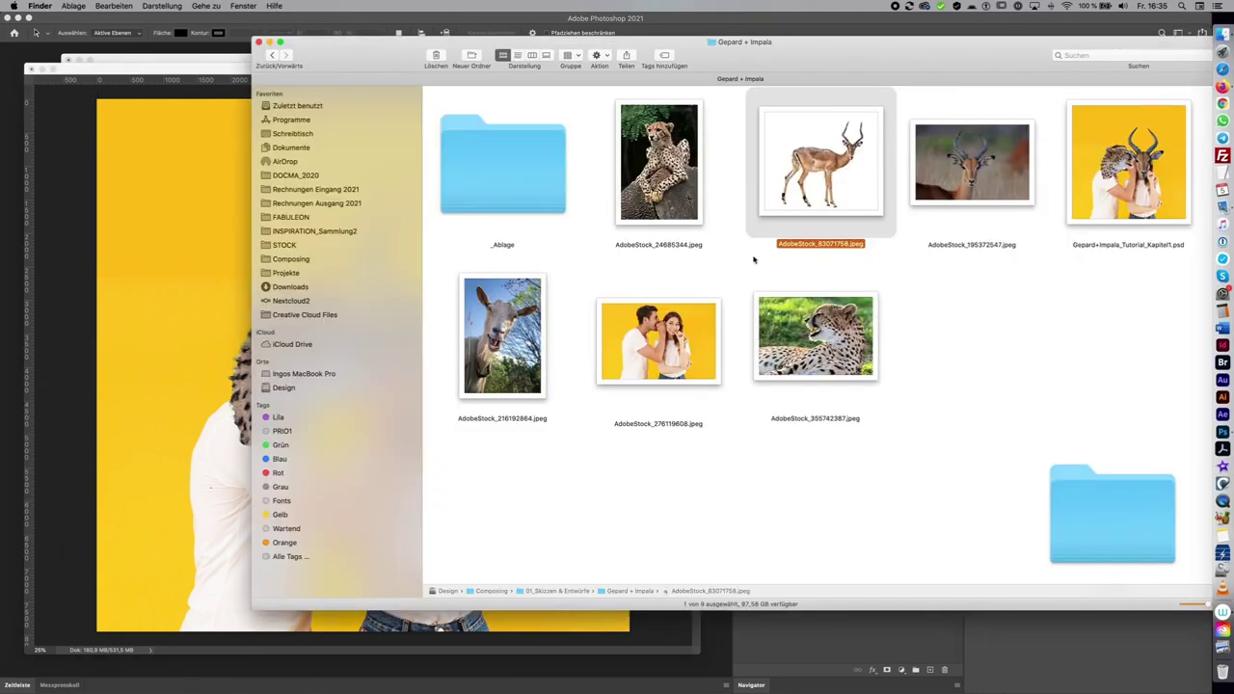
left_click(674, 189)
key("space")
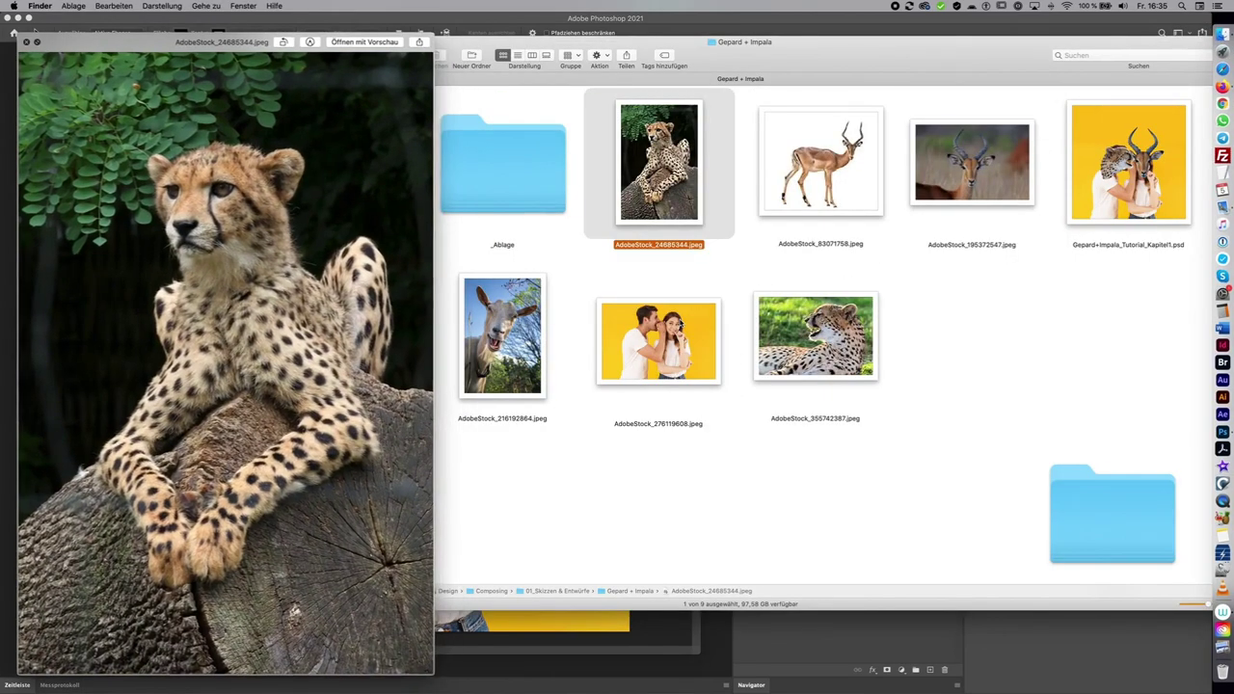
key("space")
left_click_drag(656, 192, 16, 320)
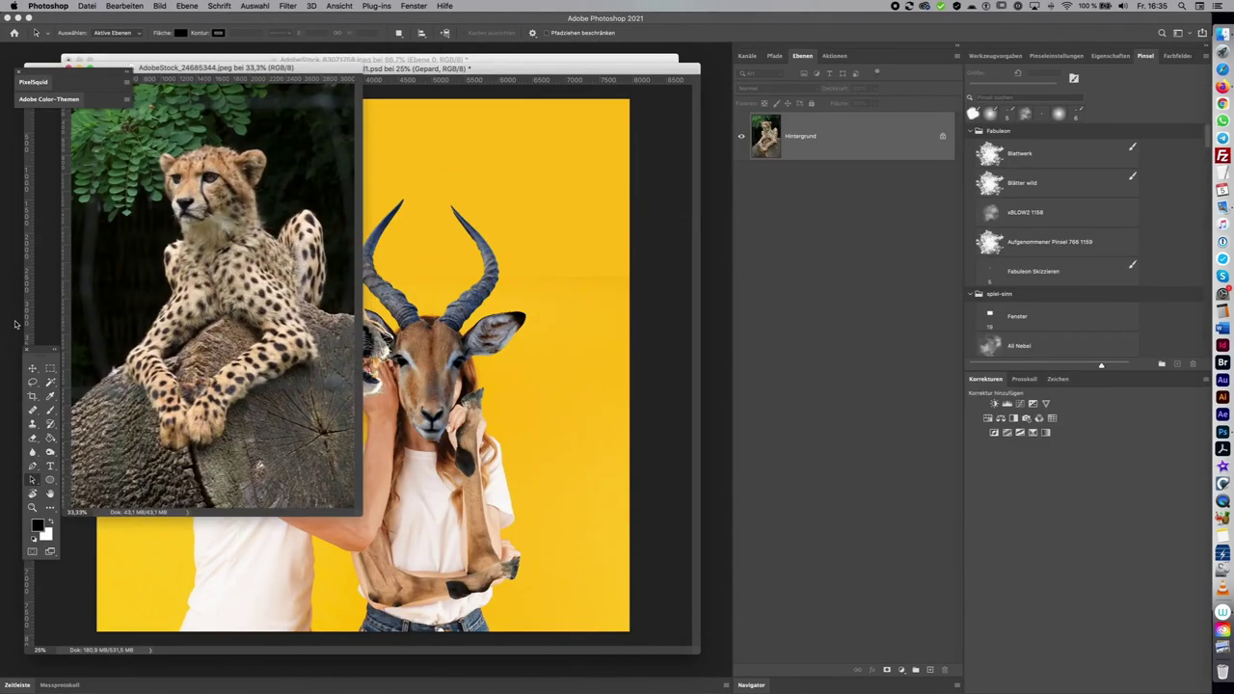
right_click(884, 138)
Convert the cheetah photo to a Smart Object and mask out its background with Select Subject
left_click(972, 209)
left_click(253, 6)
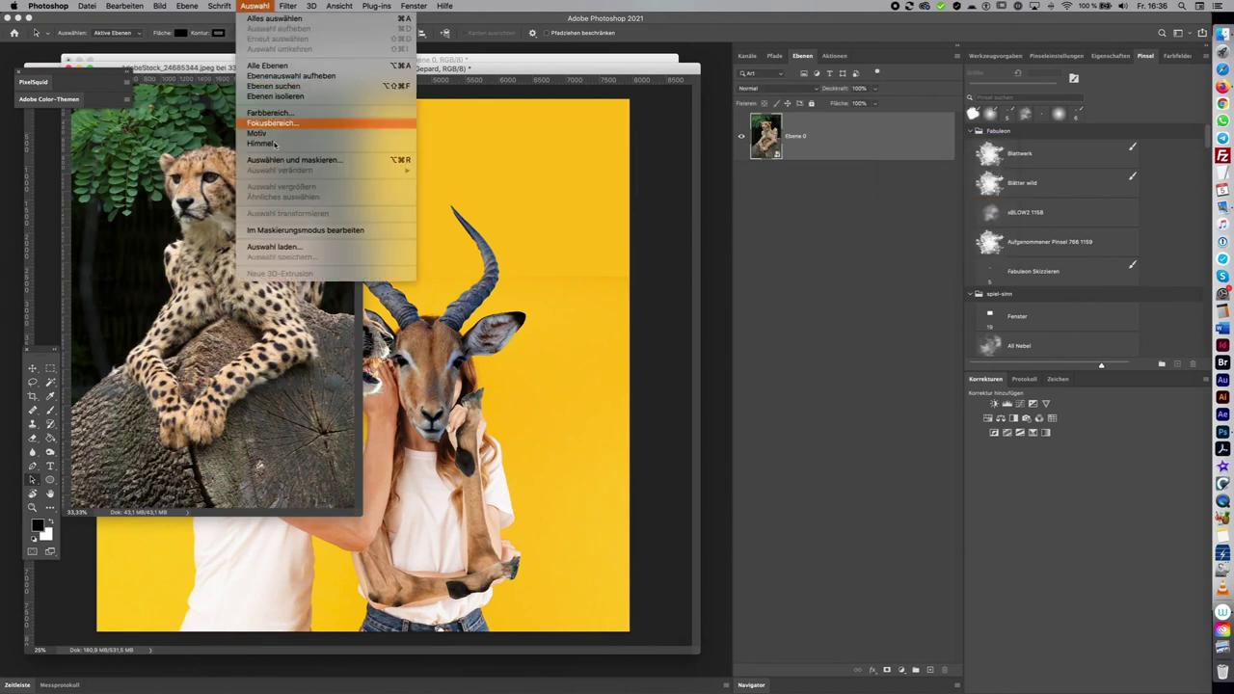
left_click(333, 132)
left_click(886, 669)
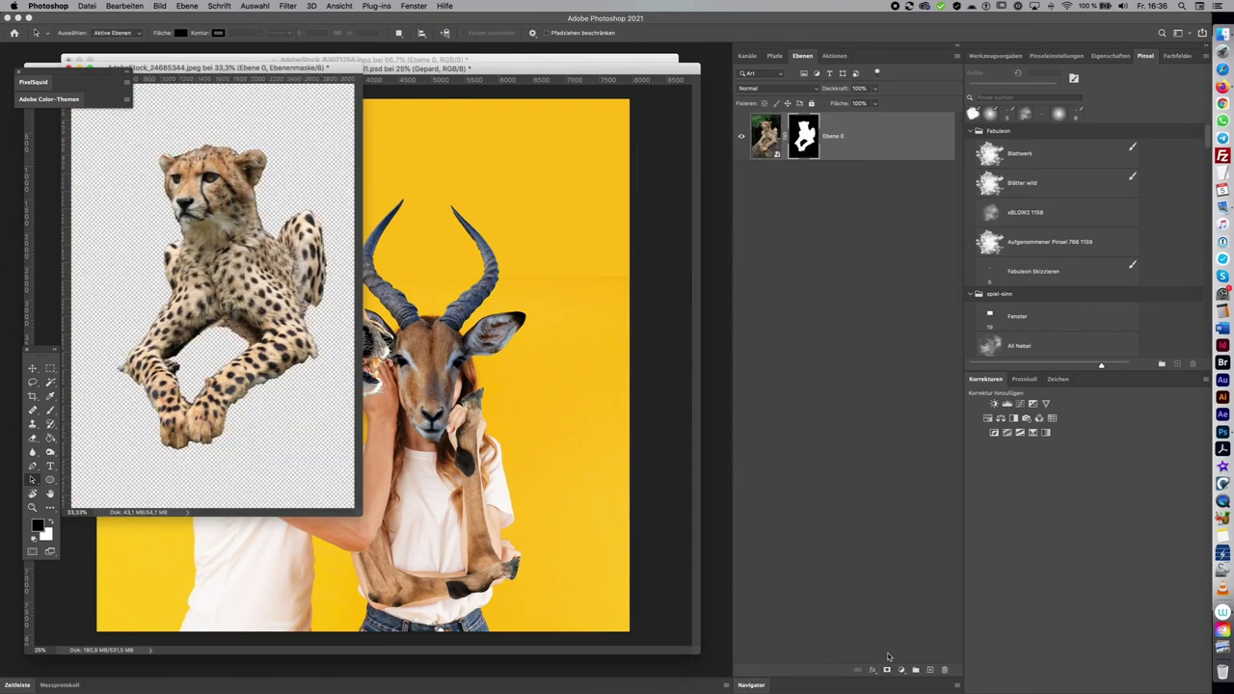
Lasso the cheetah's paws and copy that area onto its own layer
key("l")
left_click_drag(262, 343, 322, 380)
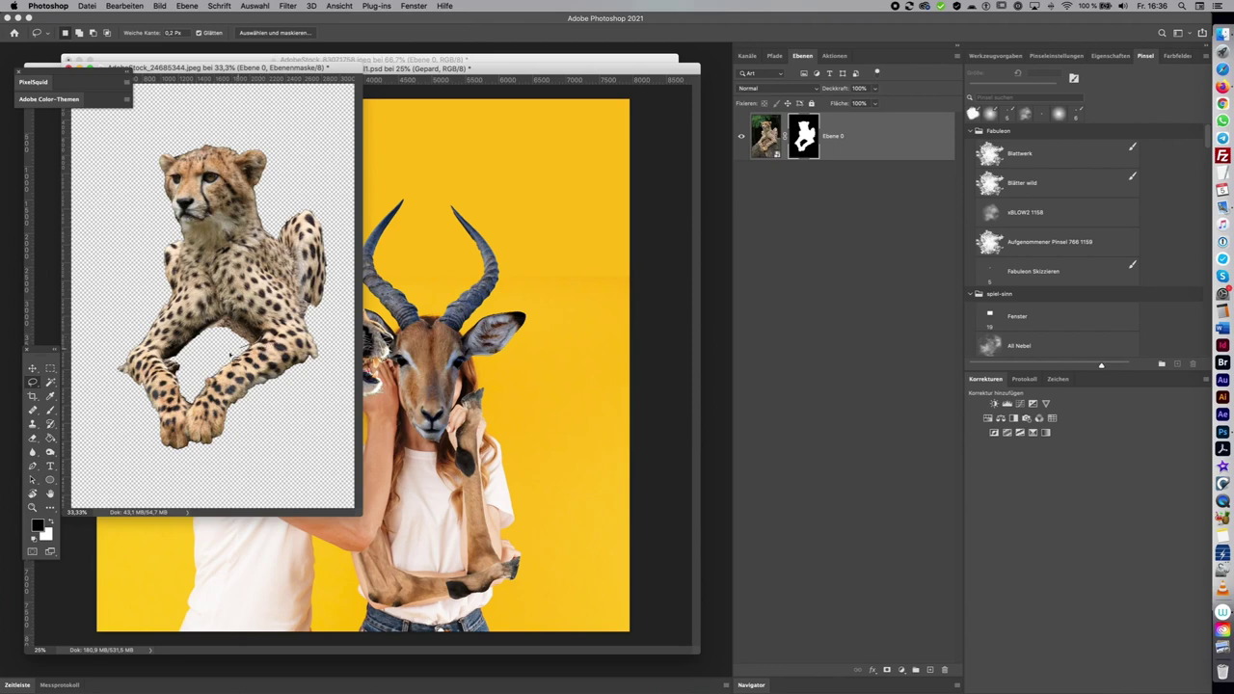
left_click_drag(323, 380, 290, 319)
key("ctrl+j")
right_click(892, 141)
left_click(803, 135)
Mask the body and head off the copied layer, then move the leg into the composite
left_click_drag(308, 328, 189, 422)
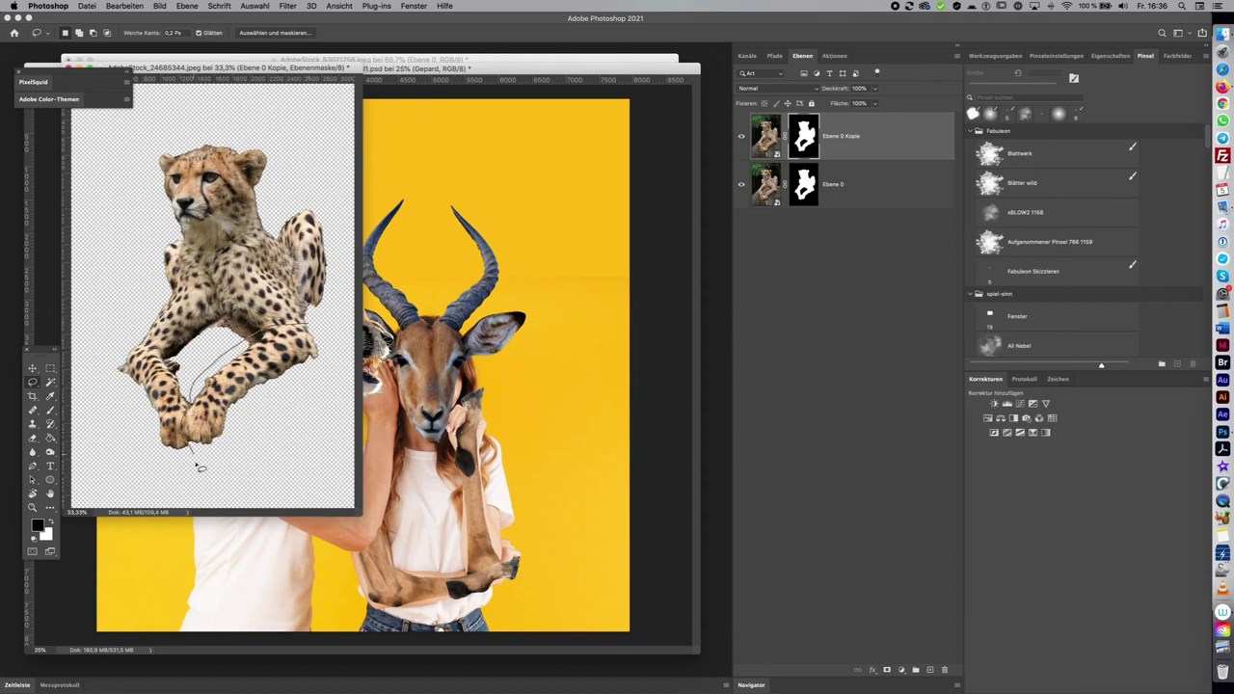
left_click_drag(189, 422, 332, 323)
key("alt+BackSpace")
key("ctrl+d")
mouse_move(289, 132)
left_mouse_down()
mouse_move(183, 308)
mouse_move(330, 151)
left_mouse_up()
key("alt+BackSpace")
key("ctrl+d")
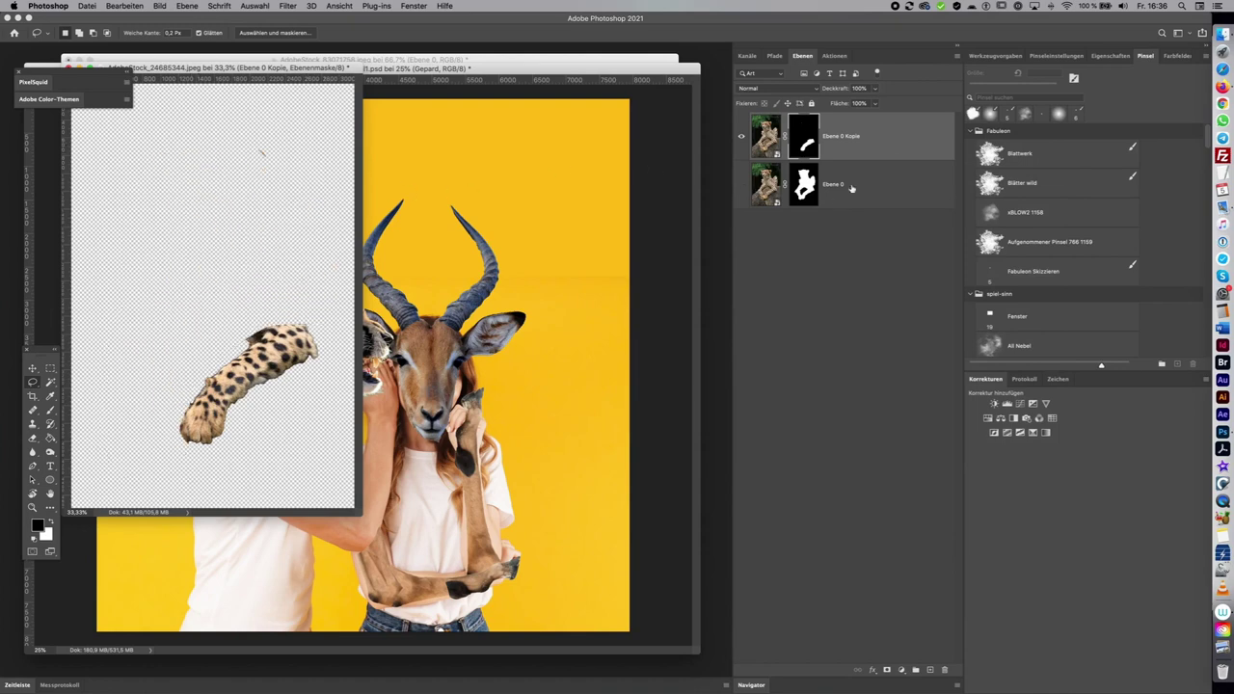
left_click_drag(902, 147, 501, 365)
key("ctrl+t")
Rotate the cheetah leg, enlarge it to about 138% and position it on the woman's chest
left_click_drag(642, 242, 539, 521)
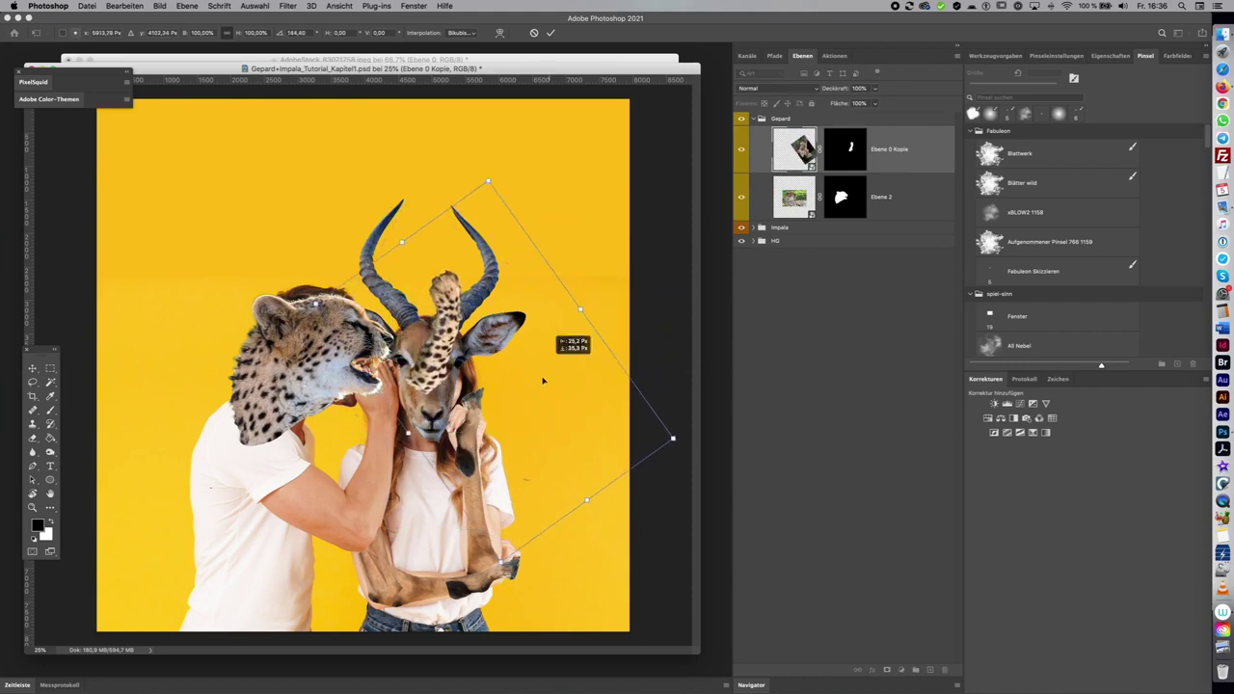
left_click_drag(552, 354, 487, 466)
left_click_drag(617, 453, 598, 409)
left_click_drag(408, 300, 429, 193)
left_click_drag(424, 289, 472, 389)
left_click_drag(617, 350, 642, 341)
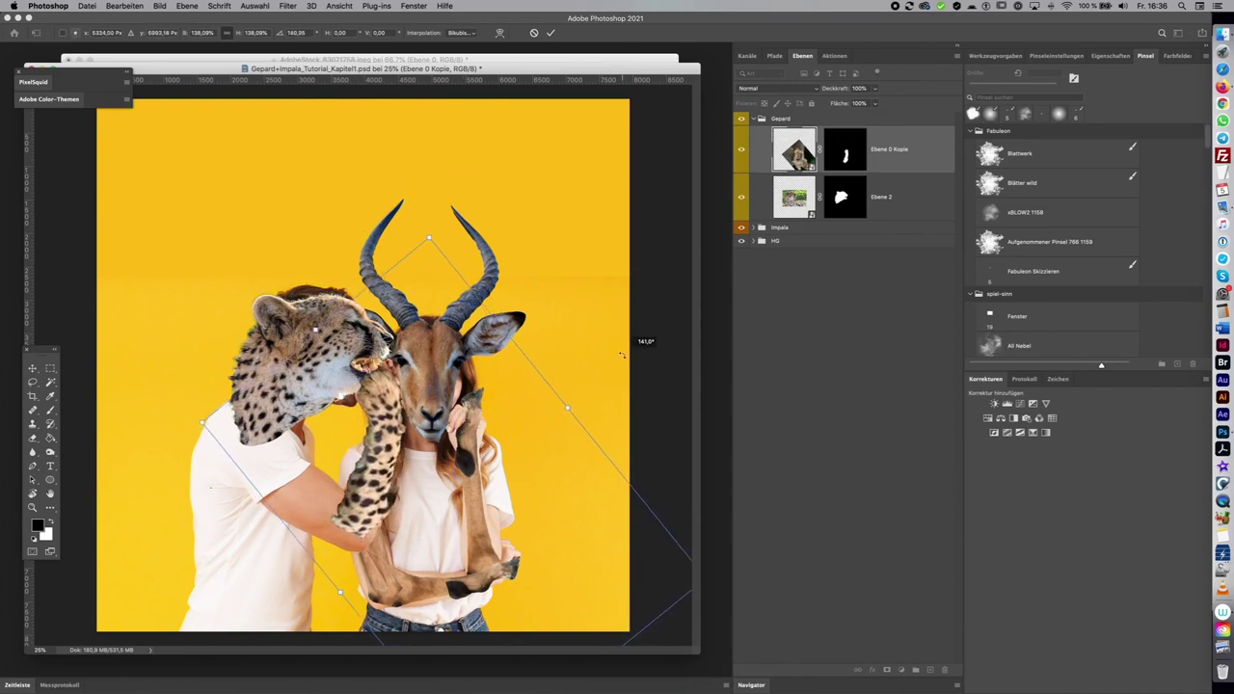
mouse_move(511, 464)
left_mouse_down()
mouse_move(490, 478)
mouse_move(499, 465)
left_mouse_up()
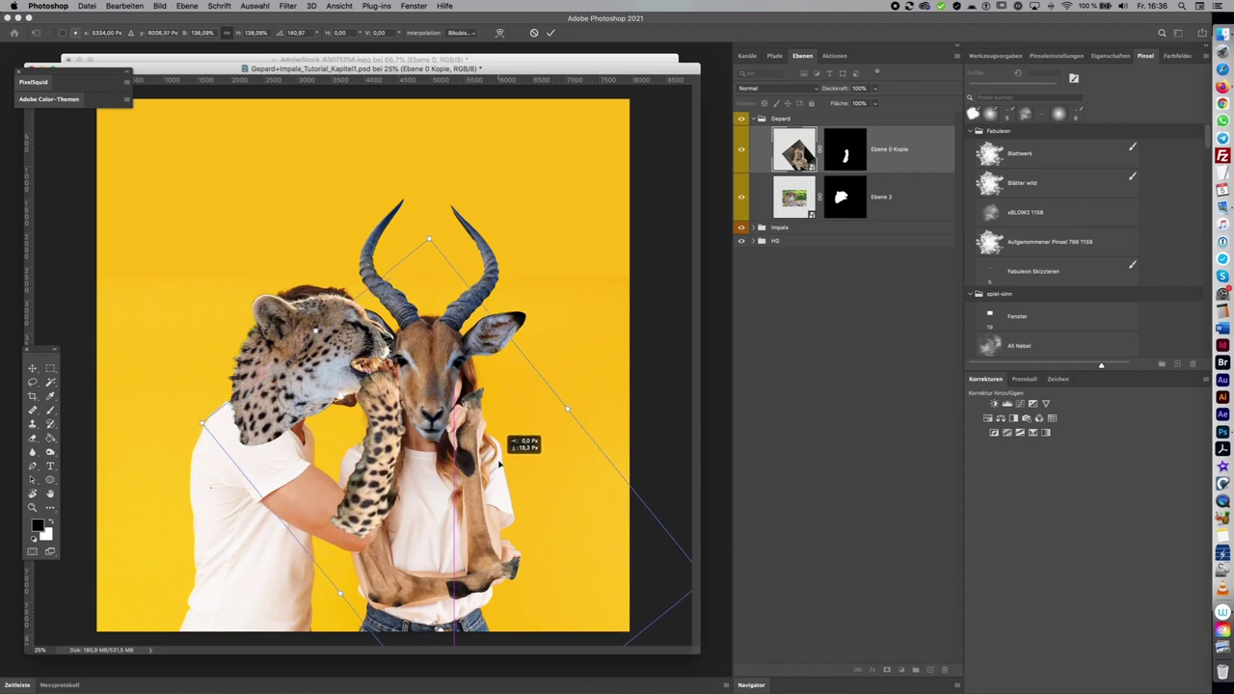
left_click_drag(498, 464, 500, 453)
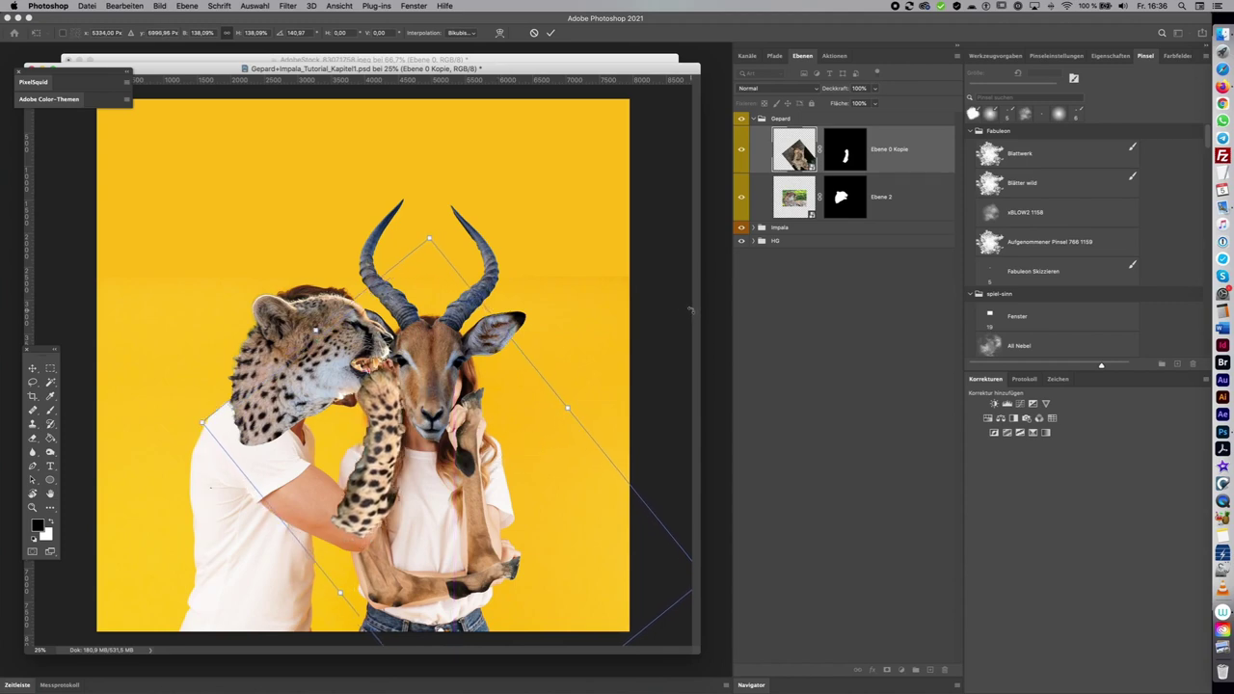
Flip the leg horizontally, angle it up toward the impala's face and commit the transform
left_click(124, 6)
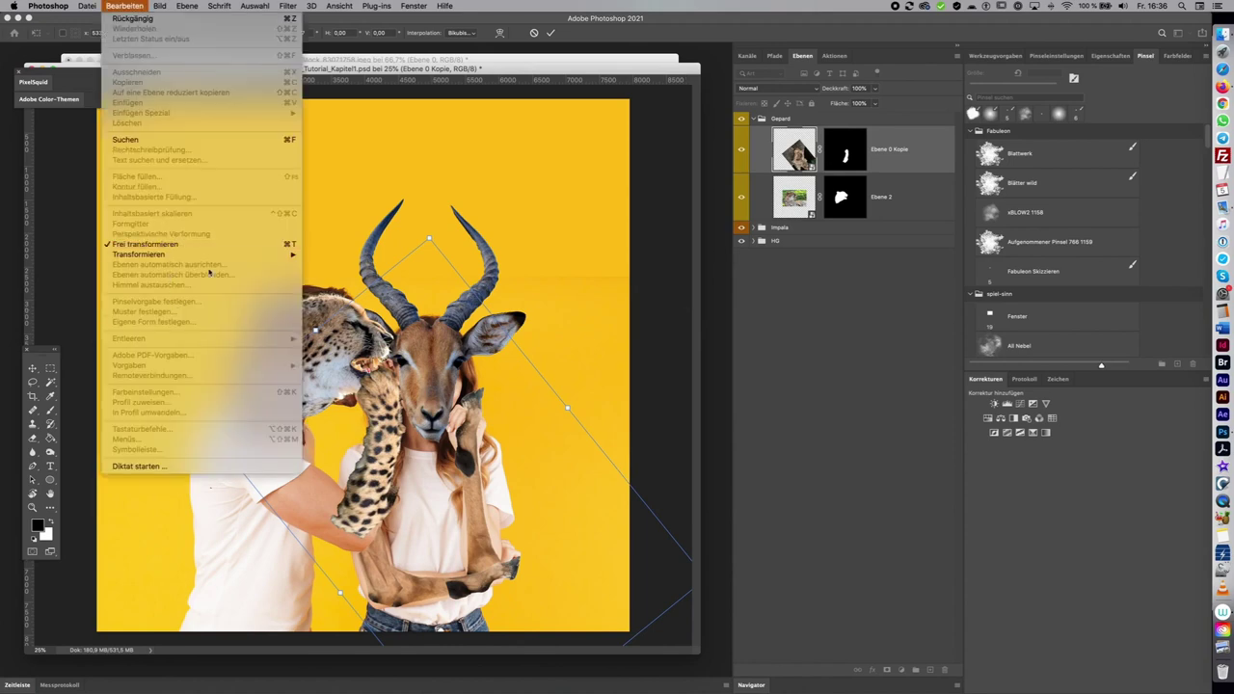
mouse_move(140, 253)
left_click(424, 424)
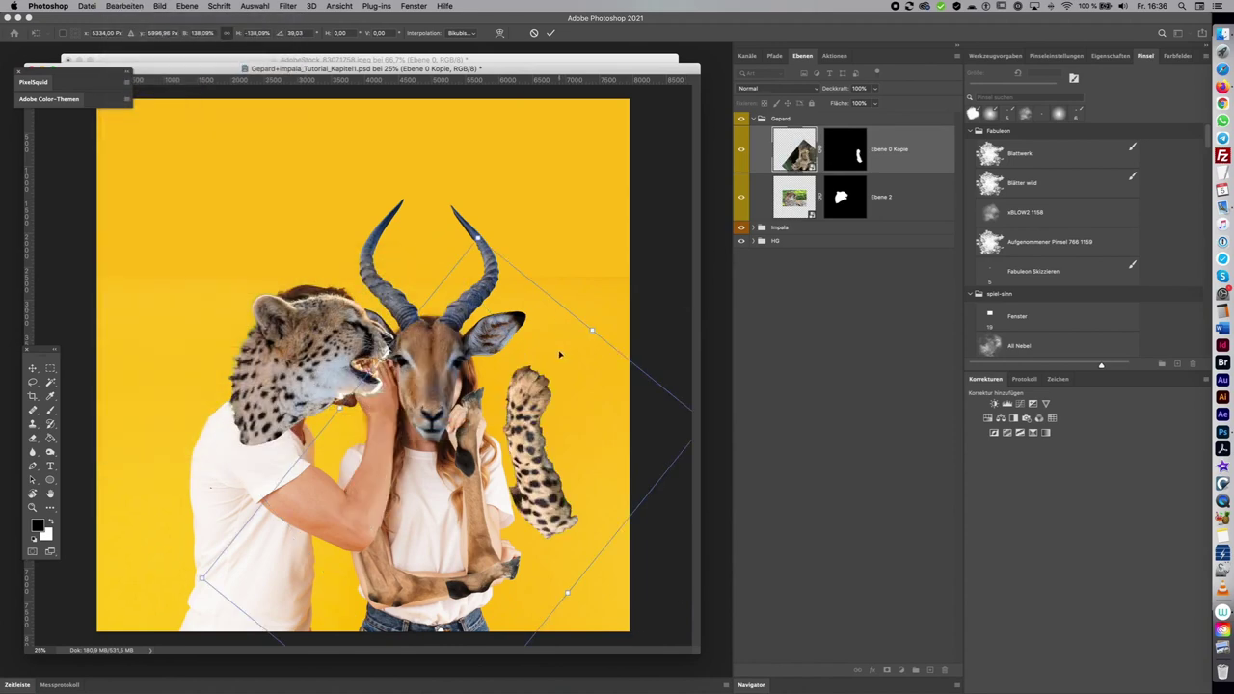
left_click_drag(581, 330, 474, 424)
mouse_move(579, 409)
left_mouse_down()
mouse_move(545, 397)
mouse_move(522, 446)
left_mouse_up()
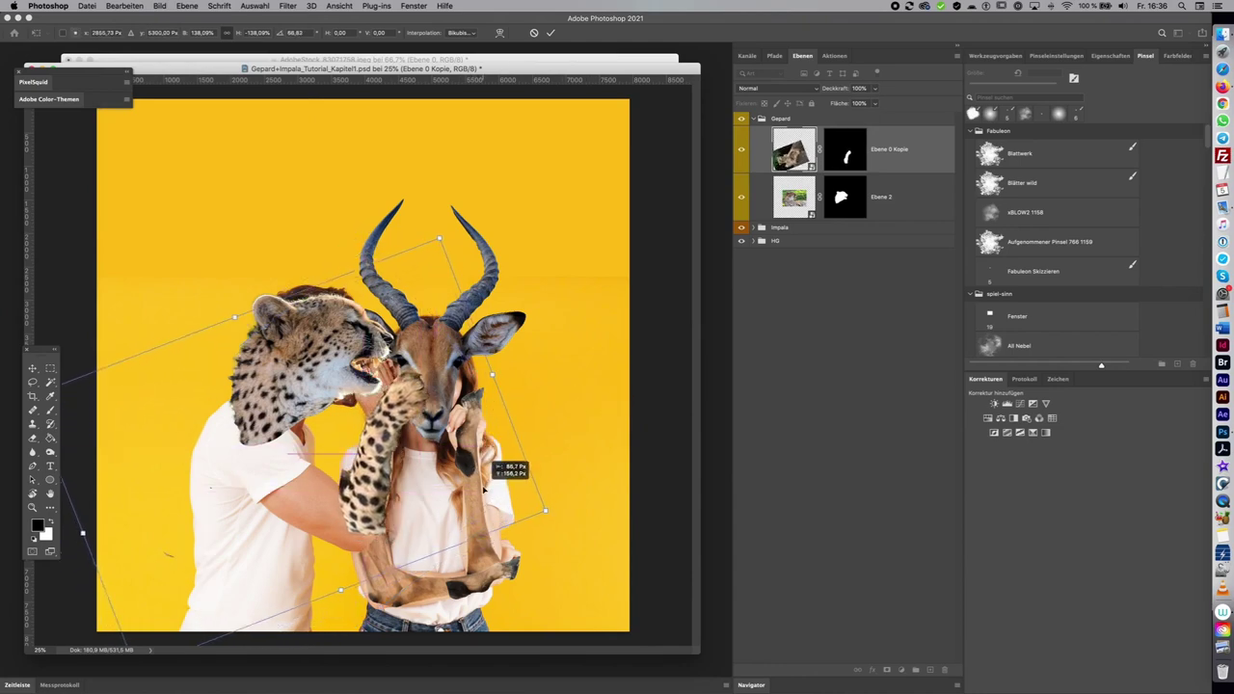
left_click_drag(479, 467, 465, 467)
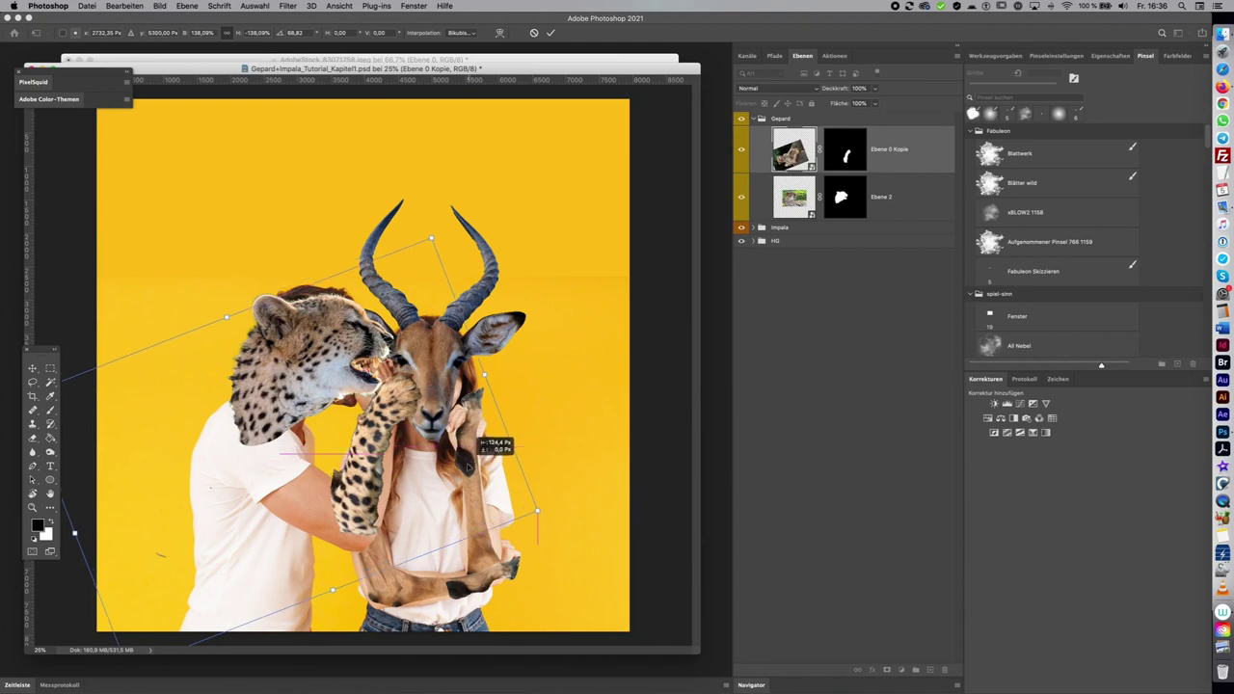
left_click_drag(465, 467, 477, 441)
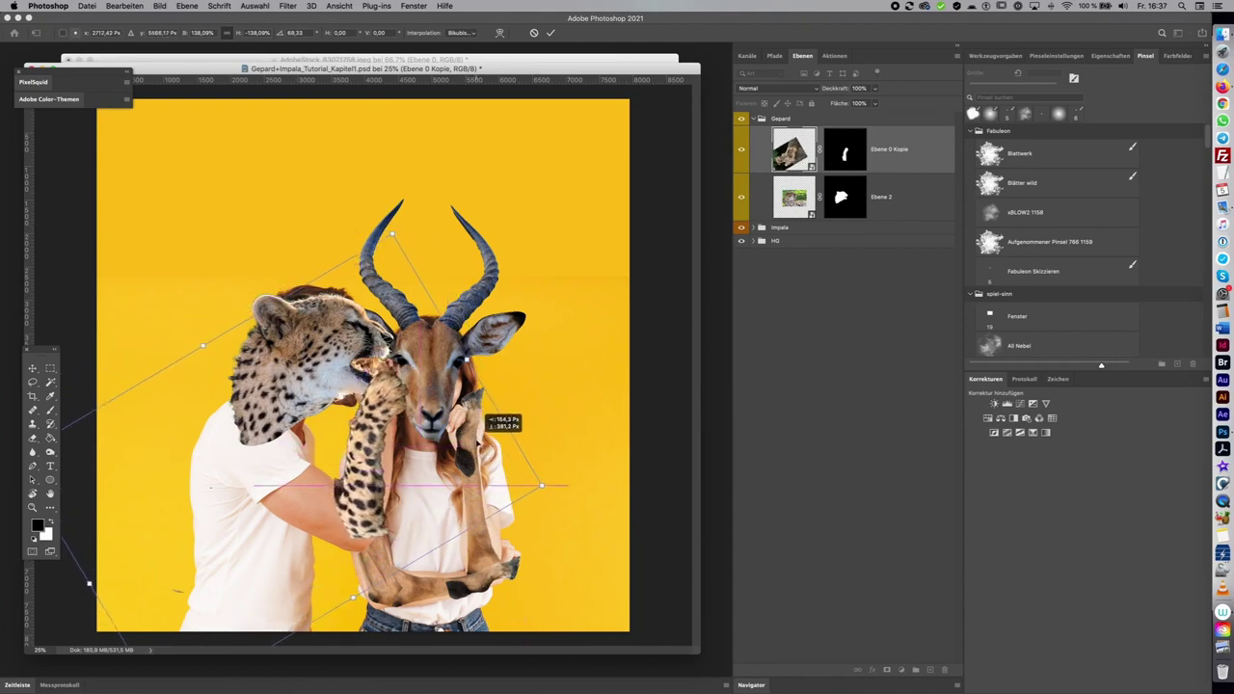
key("Return")
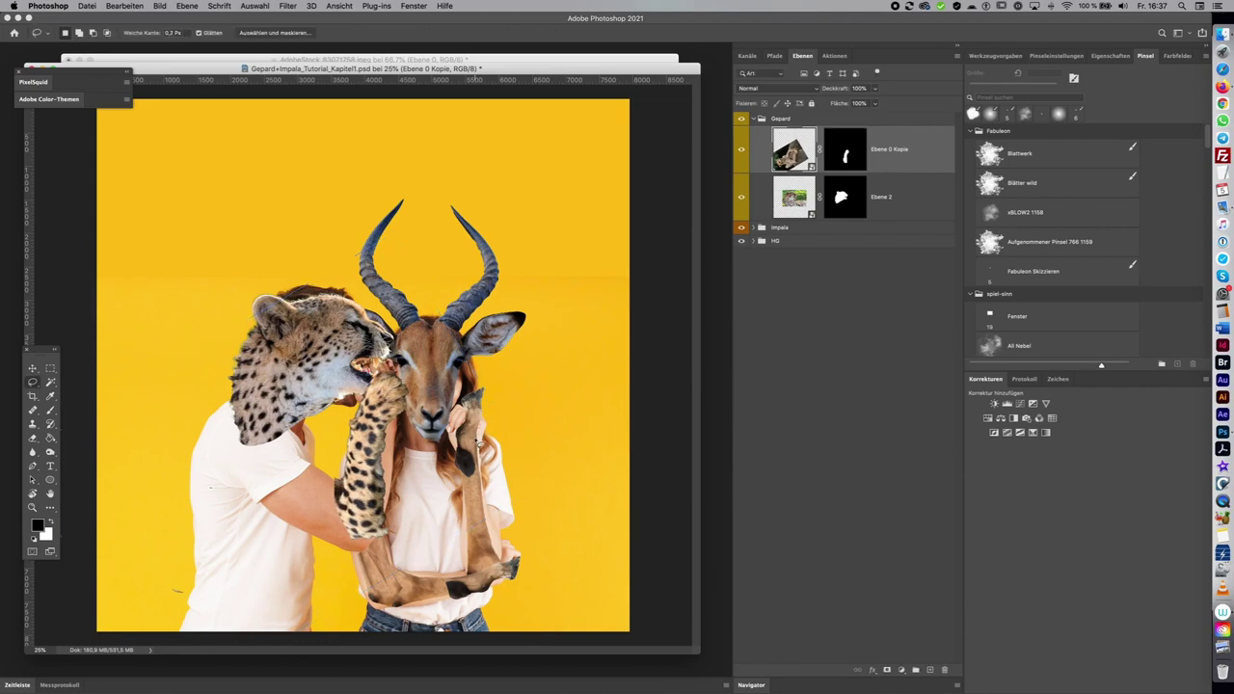
left_click(622, 62)
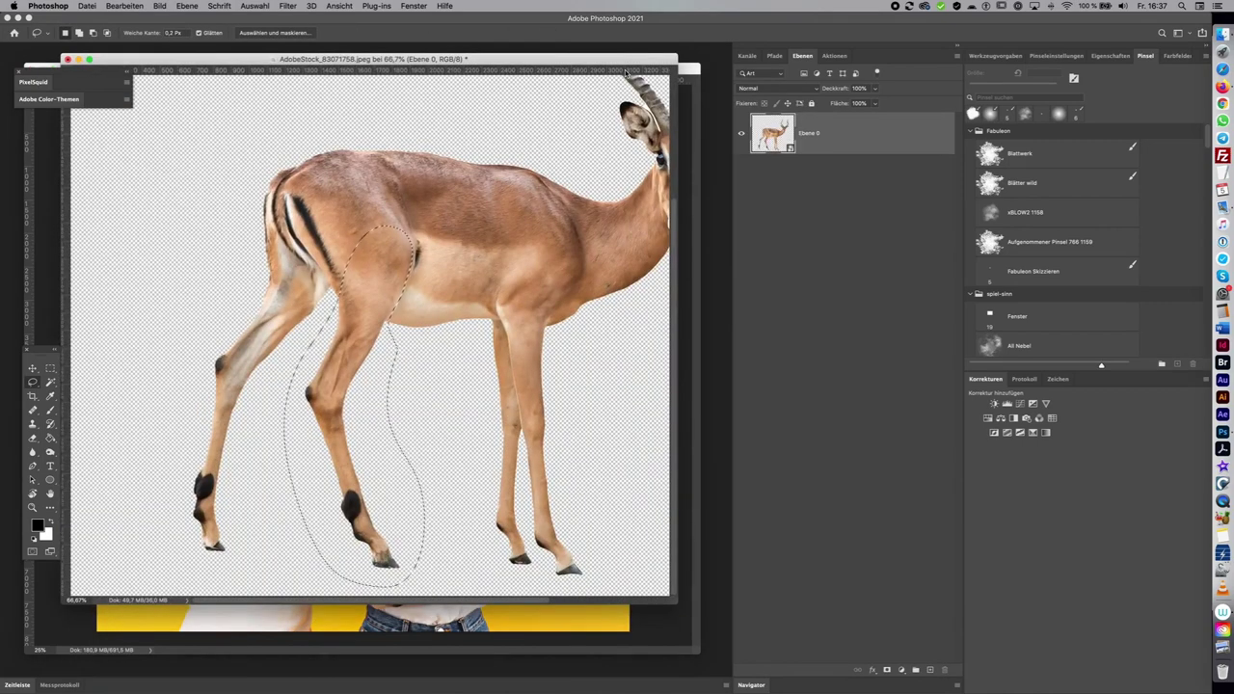
Close the impala photo unsaved and target the full cheetah layer's mask in the cheetah document
key("super+w")
left_click(564, 226)
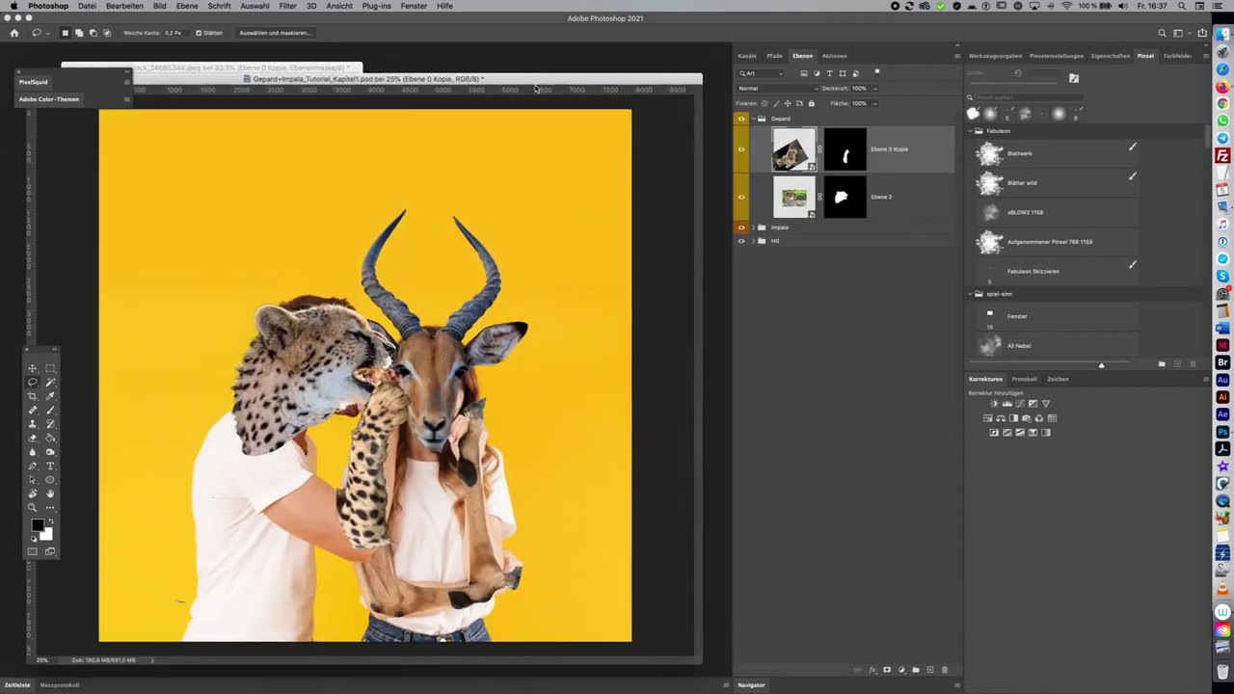
left_click(351, 91)
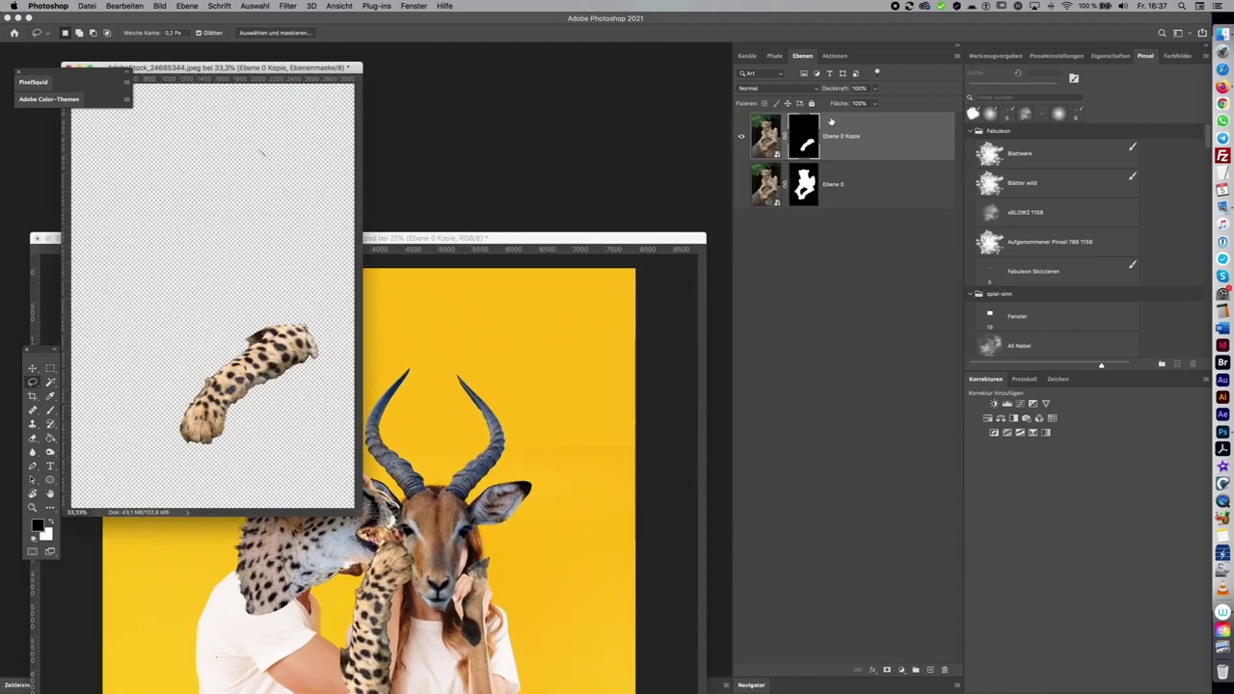
left_click(741, 135)
left_click(743, 186)
left_click(801, 190)
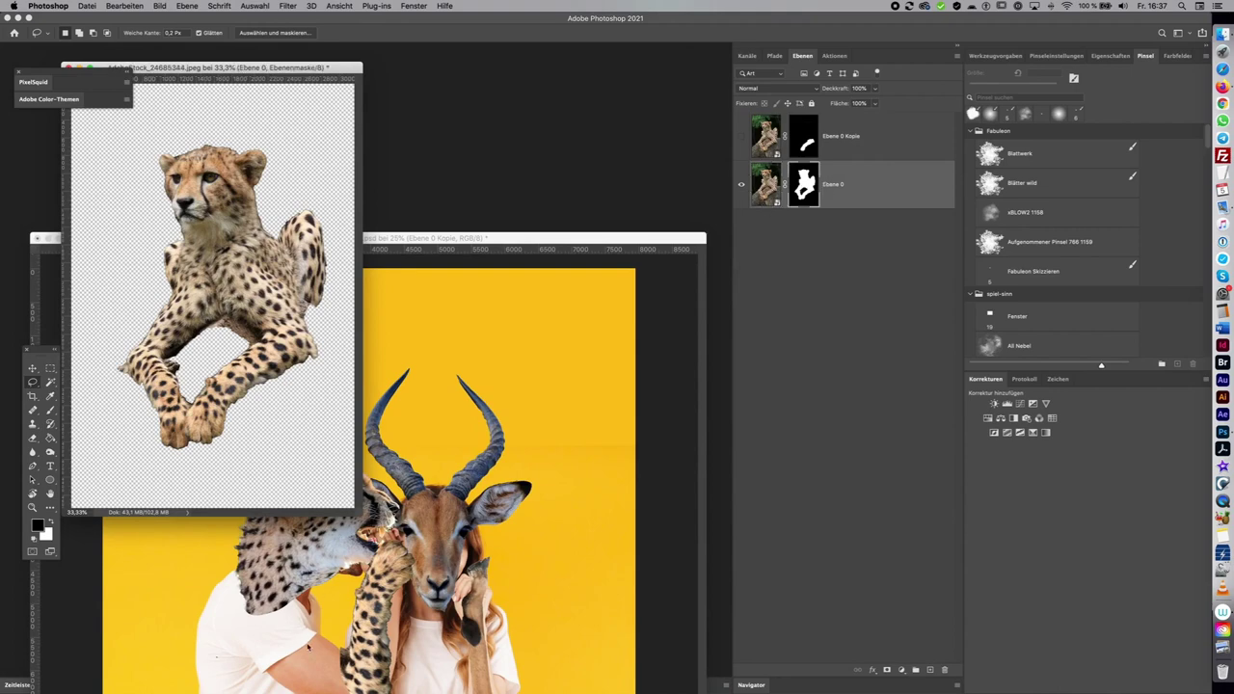
Mask the cheetah down to a chest fur patch and drag it into the composite
left_click_drag(214, 274, 279, 280)
left_click_drag(279, 274, 216, 253)
scroll(358, 289, "up", 3)
scroll(359, 289, "up", 3)
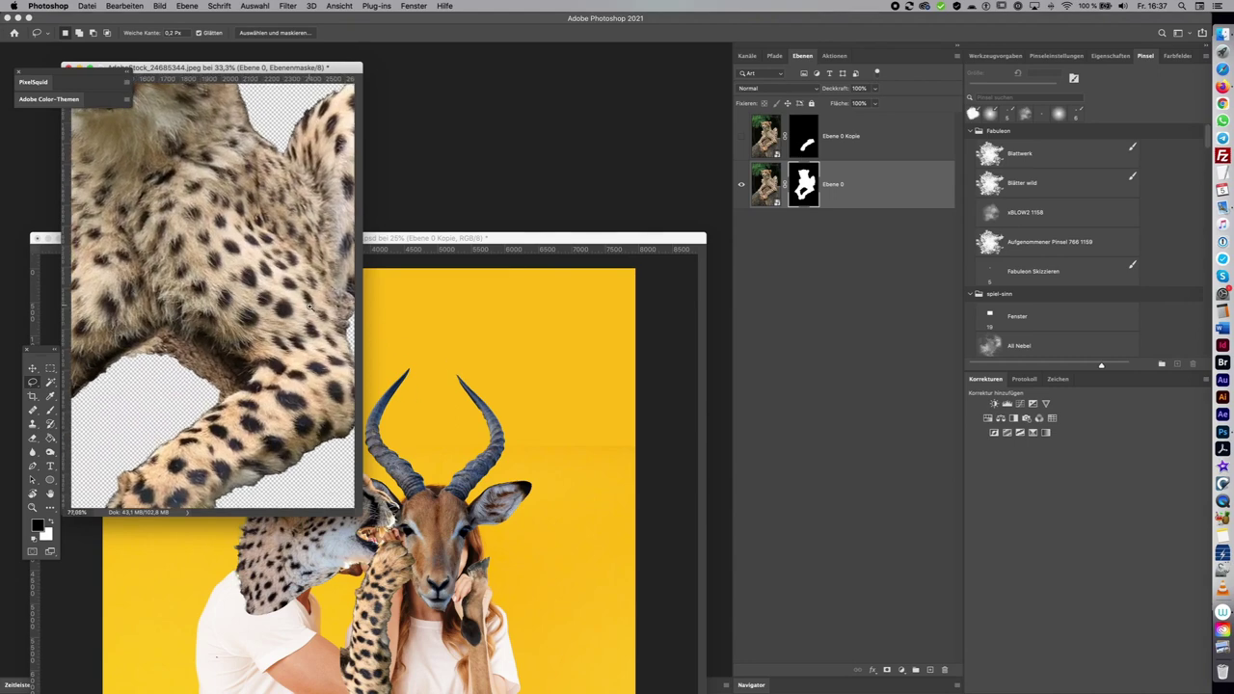
key("super+d")
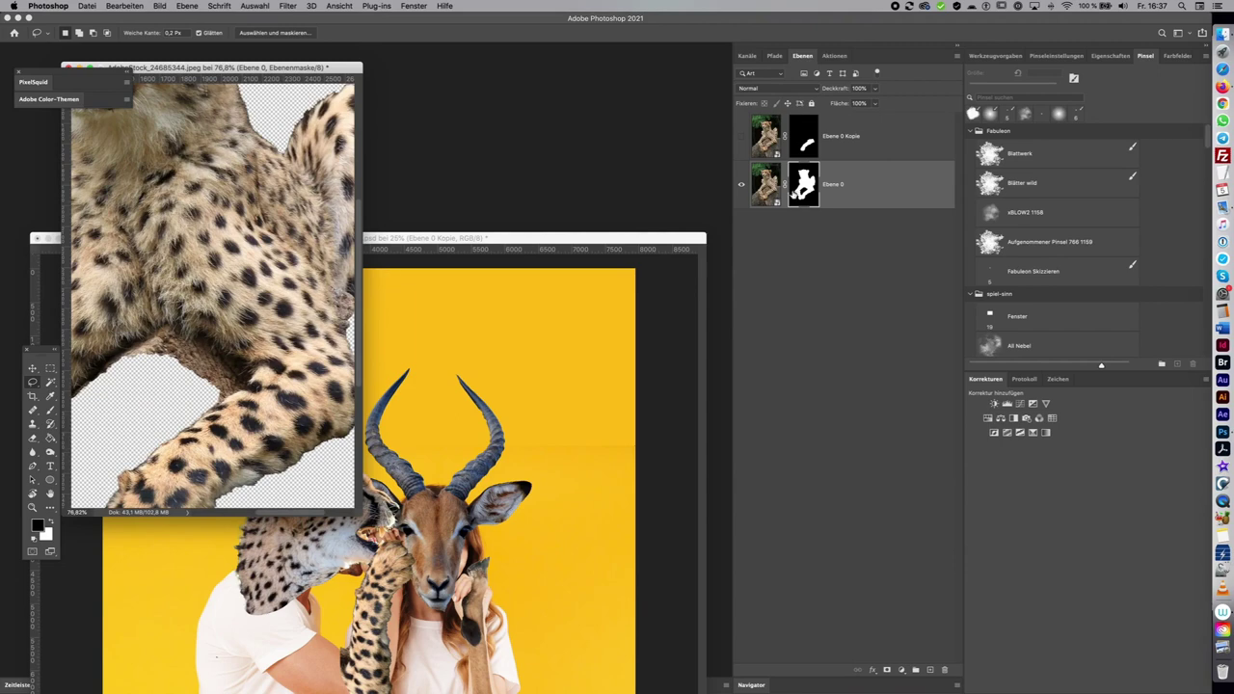
left_click_drag(151, 200, 359, 416)
left_click_drag(359, 327, 208, 188)
key("super+minus")
key("super+minus")
key("super+minus")
key("super+minus")
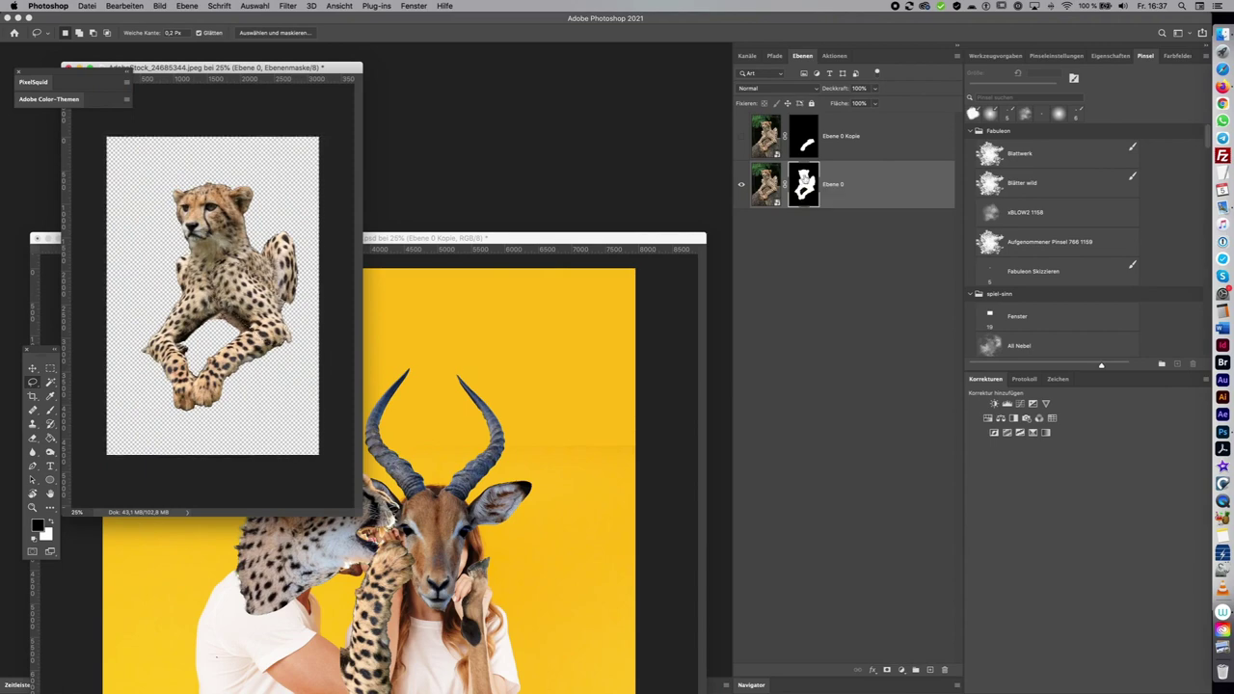
key("super+z")
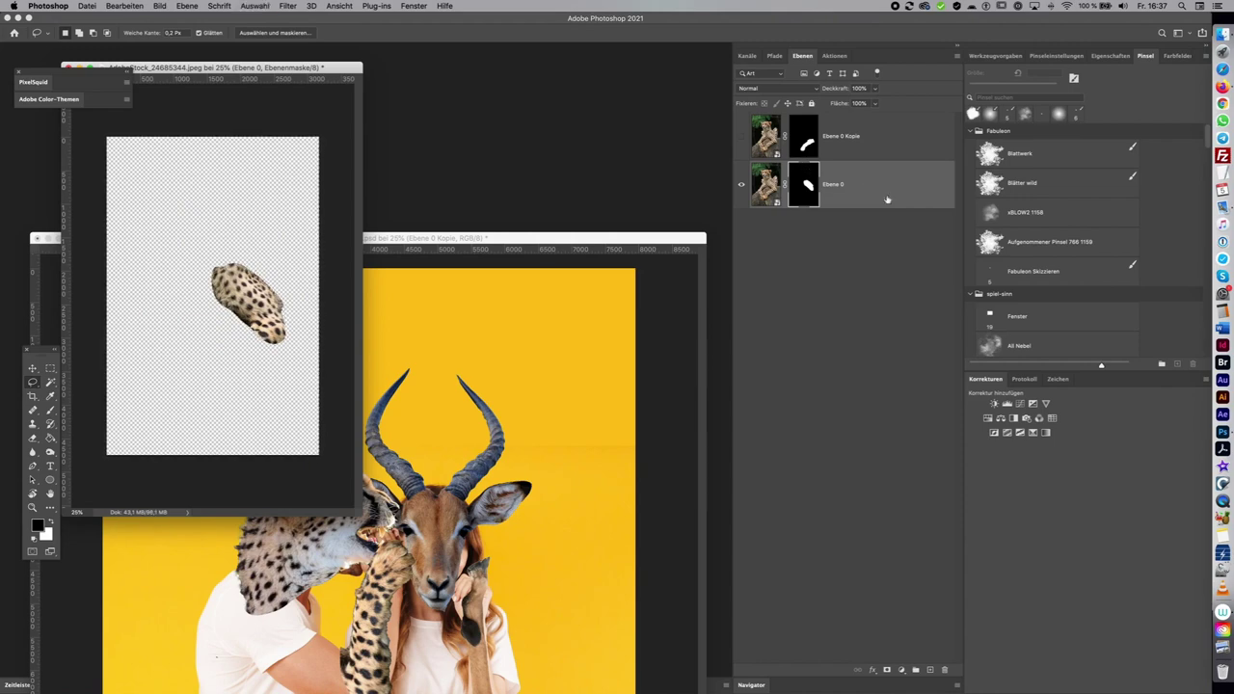
left_click_drag(885, 203, 549, 412)
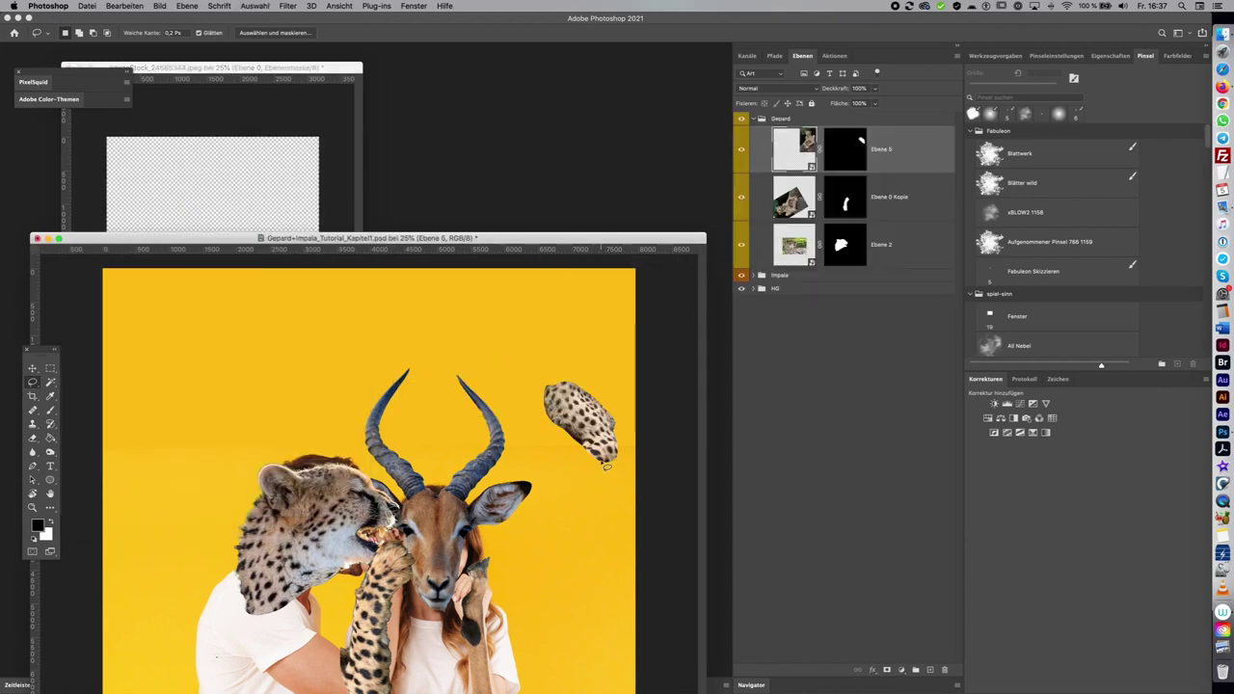
Place the fur patch layer below Ebene 0 Kopie and move it onto the man's arm
key("f")
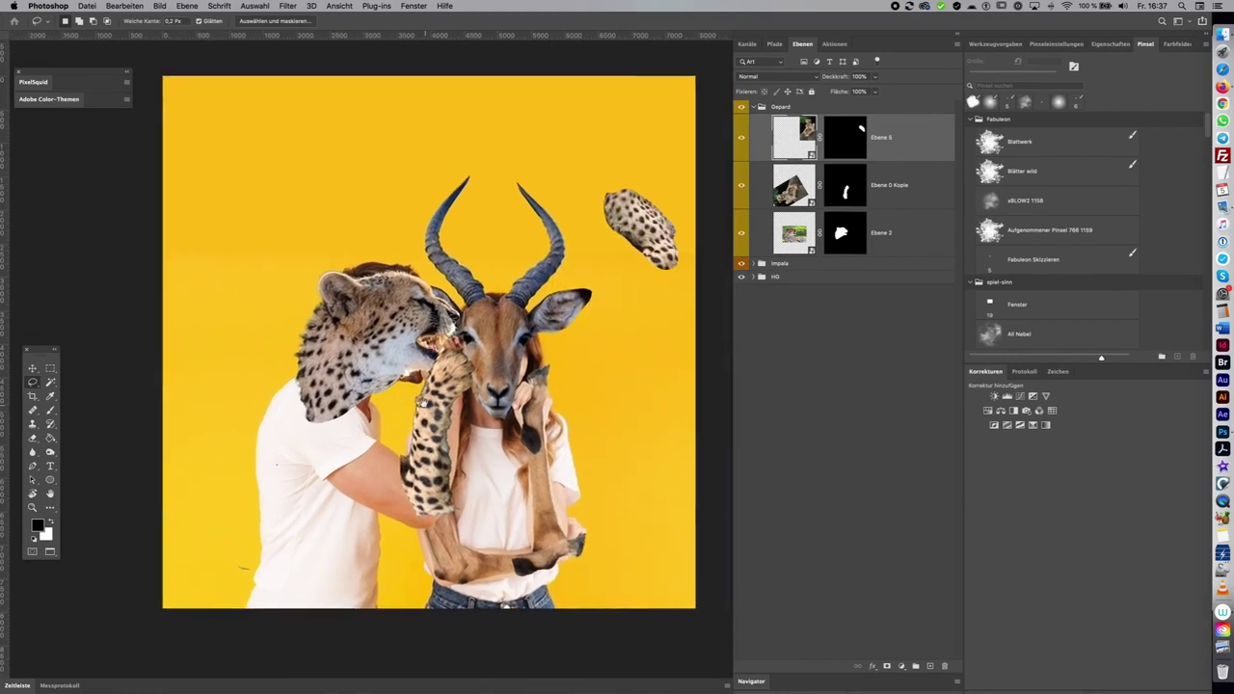
key("v")
left_click_drag(897, 164, 898, 199)
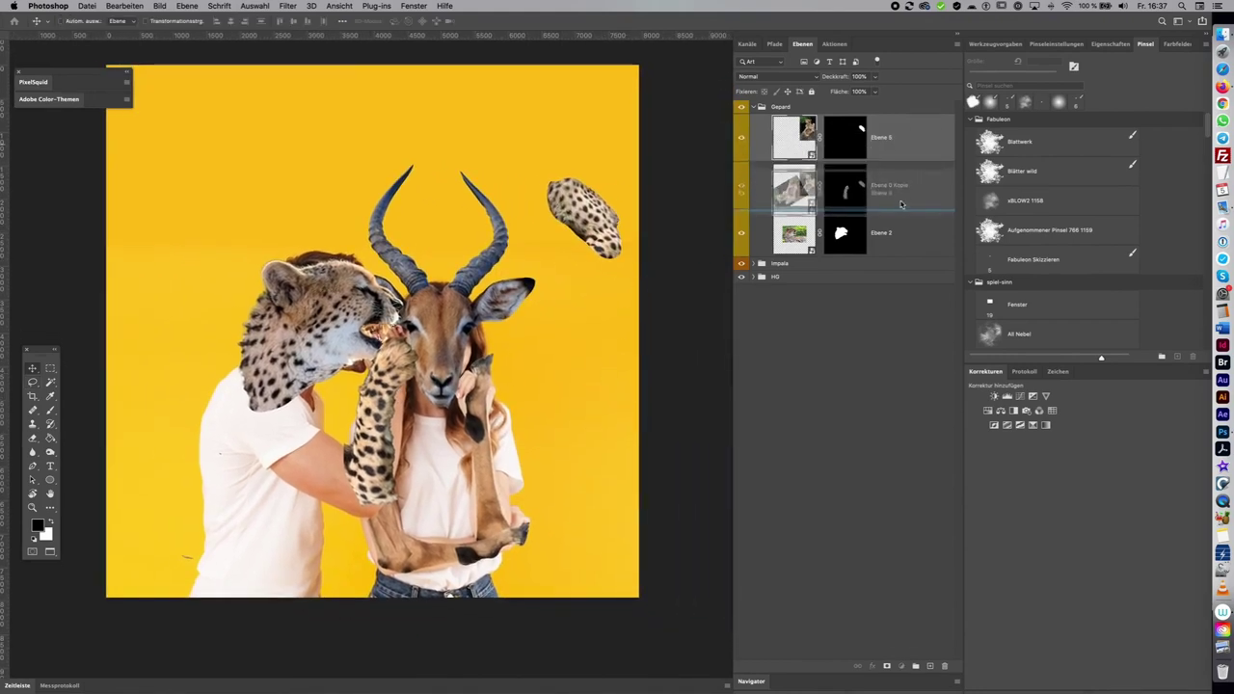
left_click_drag(609, 230, 366, 482)
Scale the fur patch to about 148%, rotate it to -14.6°, apply, and hide the layer
key("ctrl+t")
left_click_drag(400, 307, 501, 157)
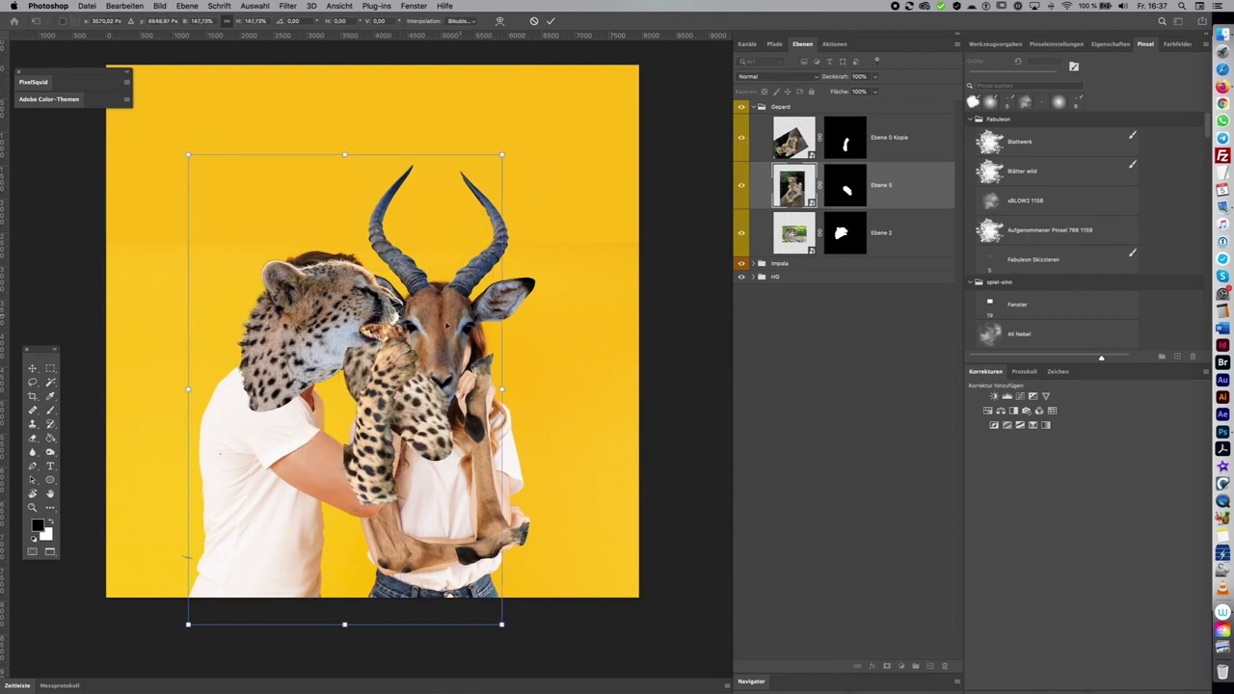
left_click_drag(466, 292, 395, 377)
left_click_drag(540, 323, 510, 275)
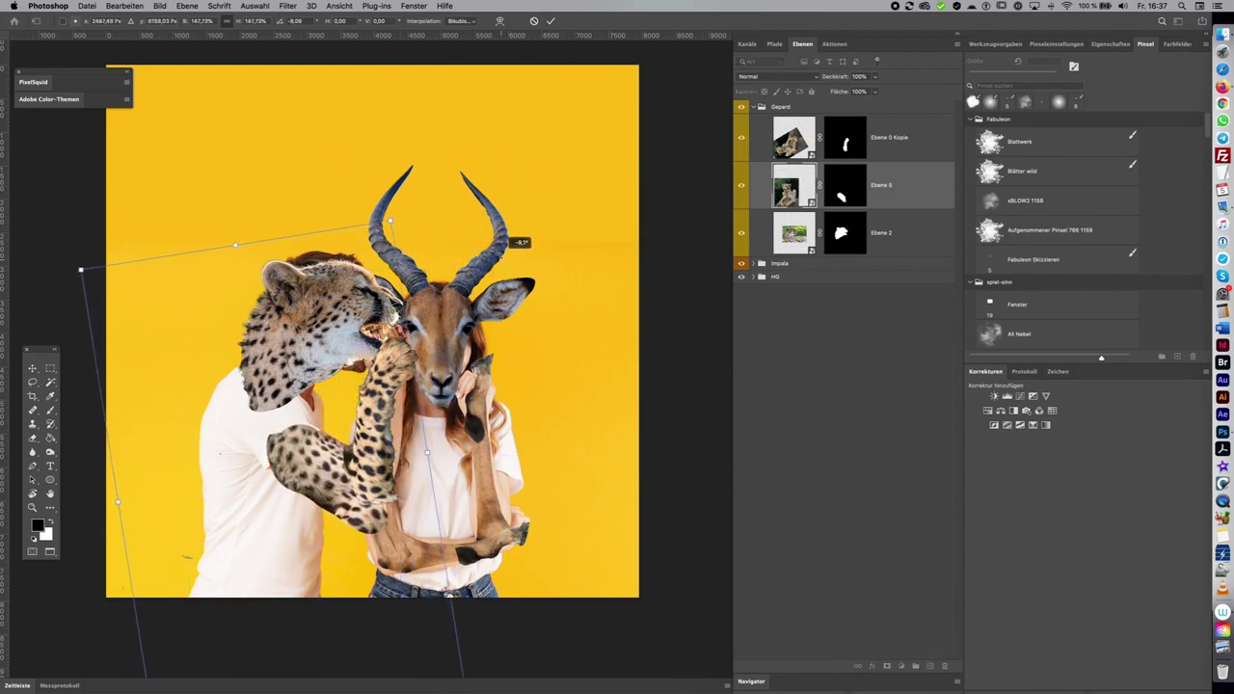
left_click_drag(405, 439, 536, 333)
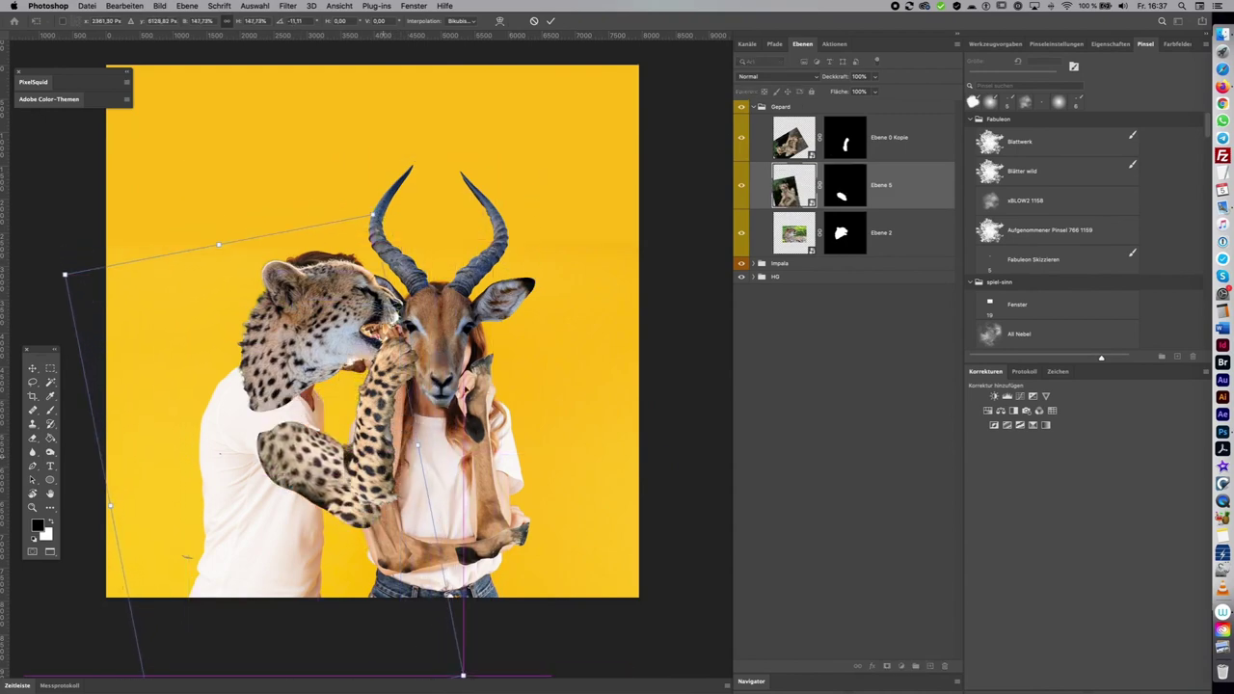
left_click_drag(536, 332, 532, 326)
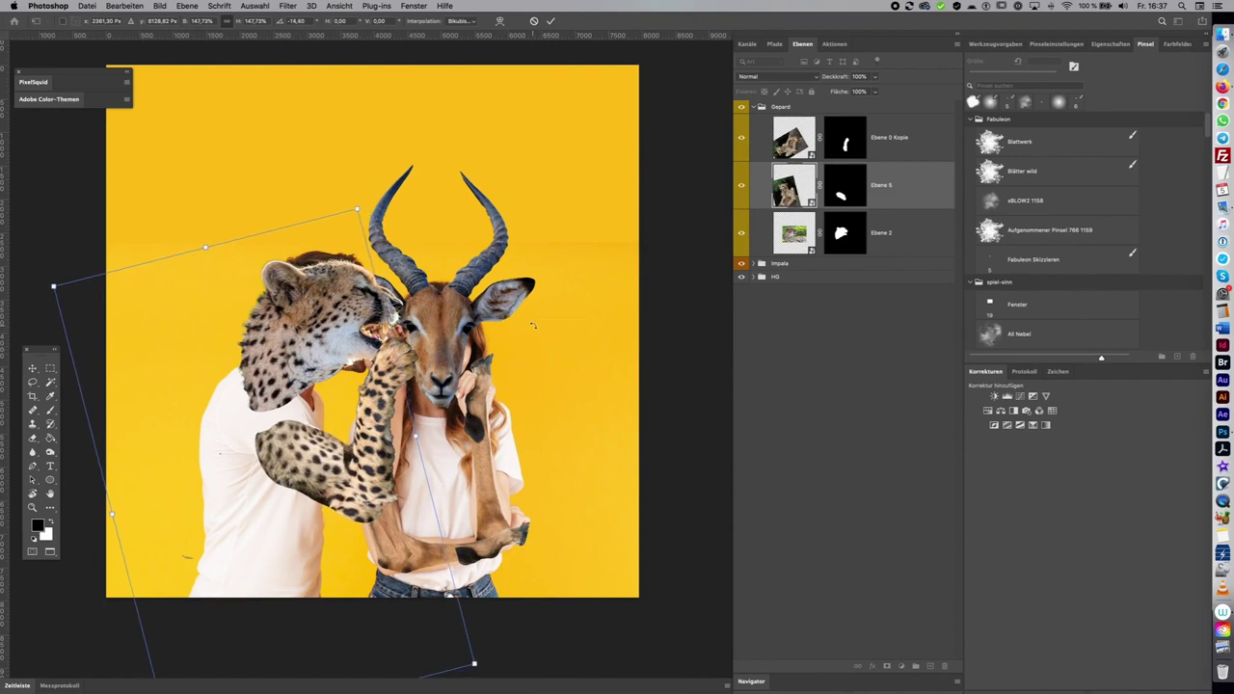
key("Return")
left_click(741, 185)
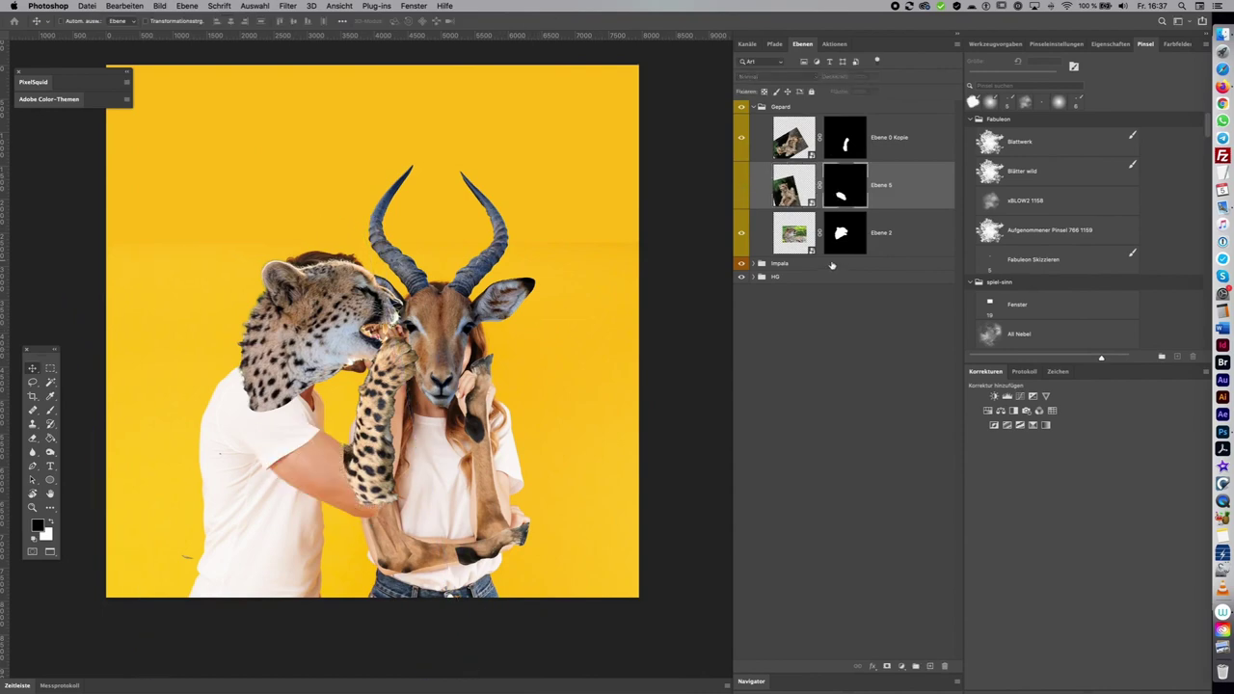
Trim the fur patch off the man's upper arm by masking it in Ebene 5
key("l")
mouse_move(325, 434)
left_mouse_down()
mouse_move(201, 390)
mouse_move(320, 343)
left_mouse_up()
left_click(741, 185)
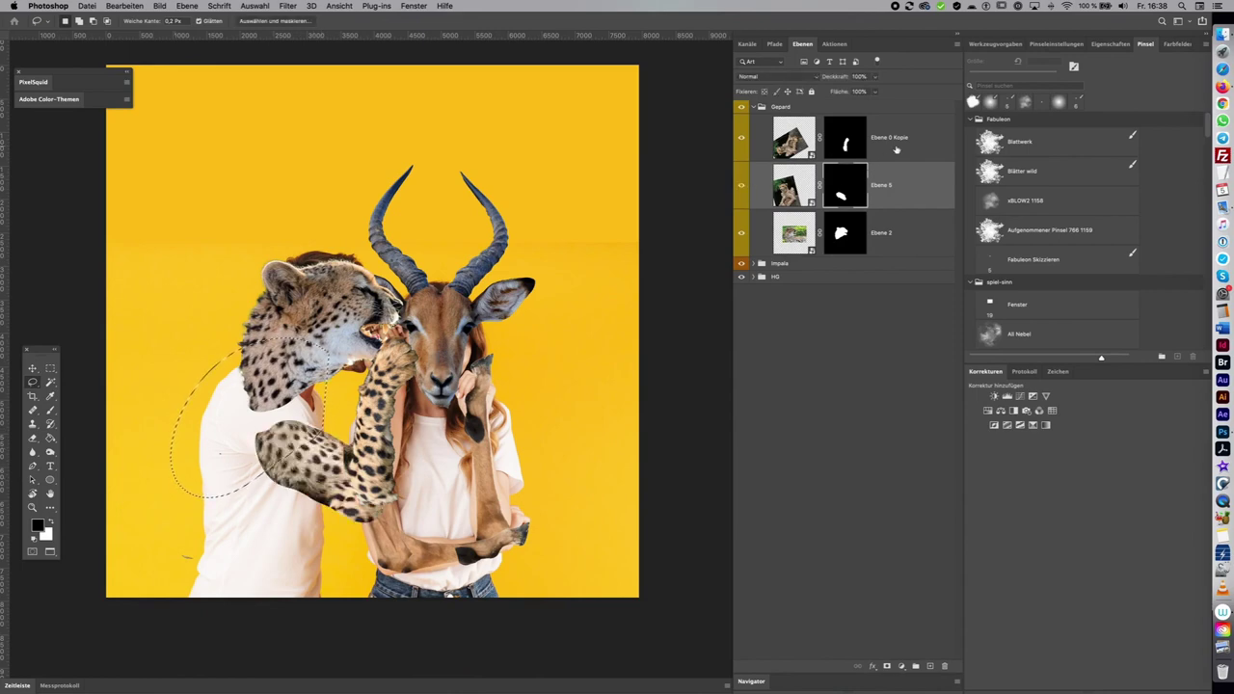
key("alt+BackSpace")
key("ctrl+d")
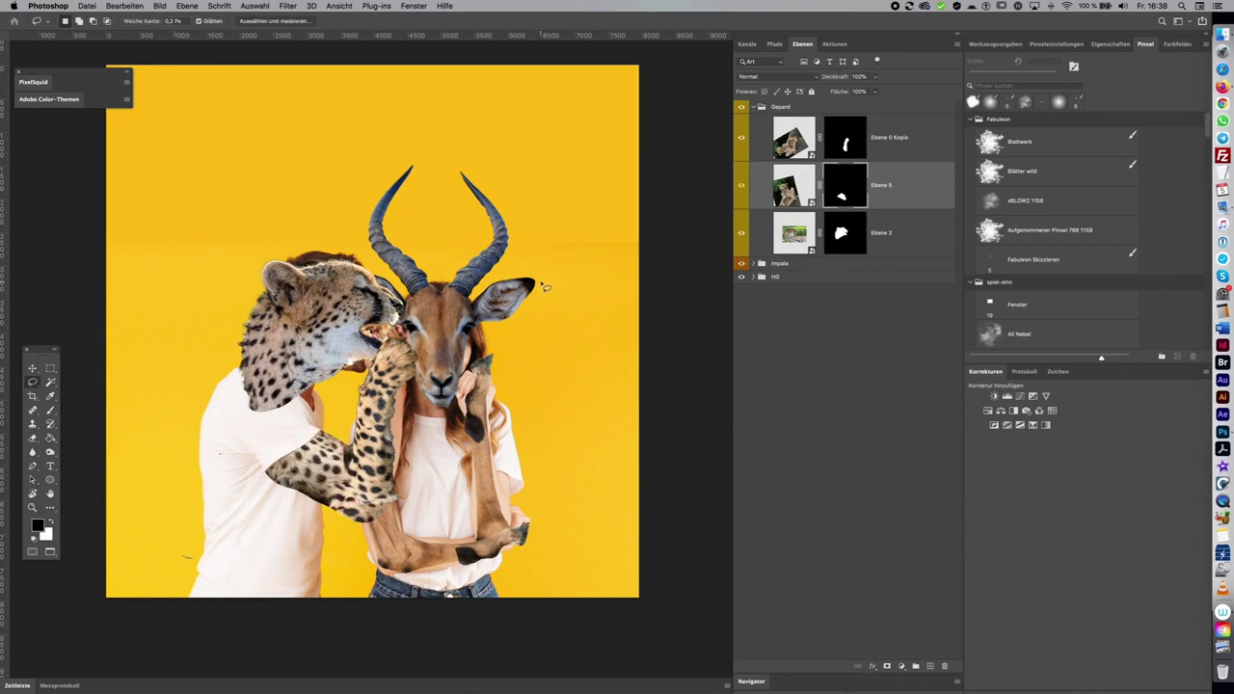
Mask the cheetah neck off the man's shoulder on Ebene 2, restoring part of it
left_click(740, 235)
left_click(838, 234)
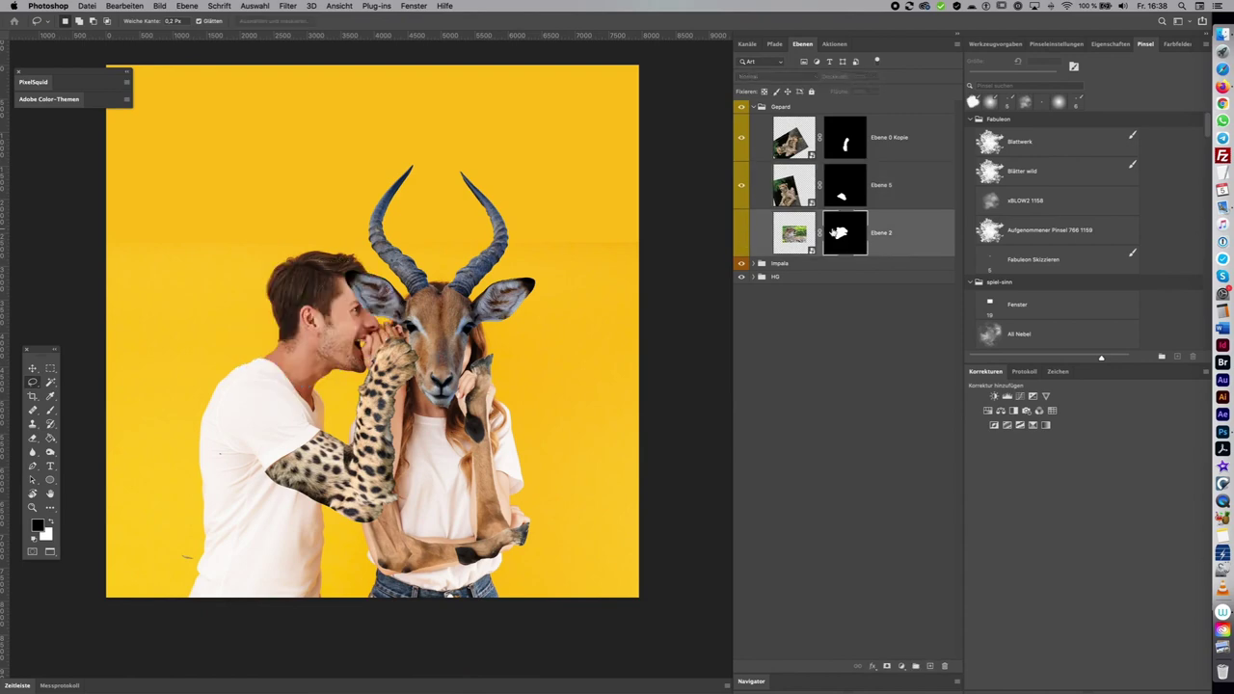
left_click_drag(261, 366, 168, 365)
left_click(741, 232)
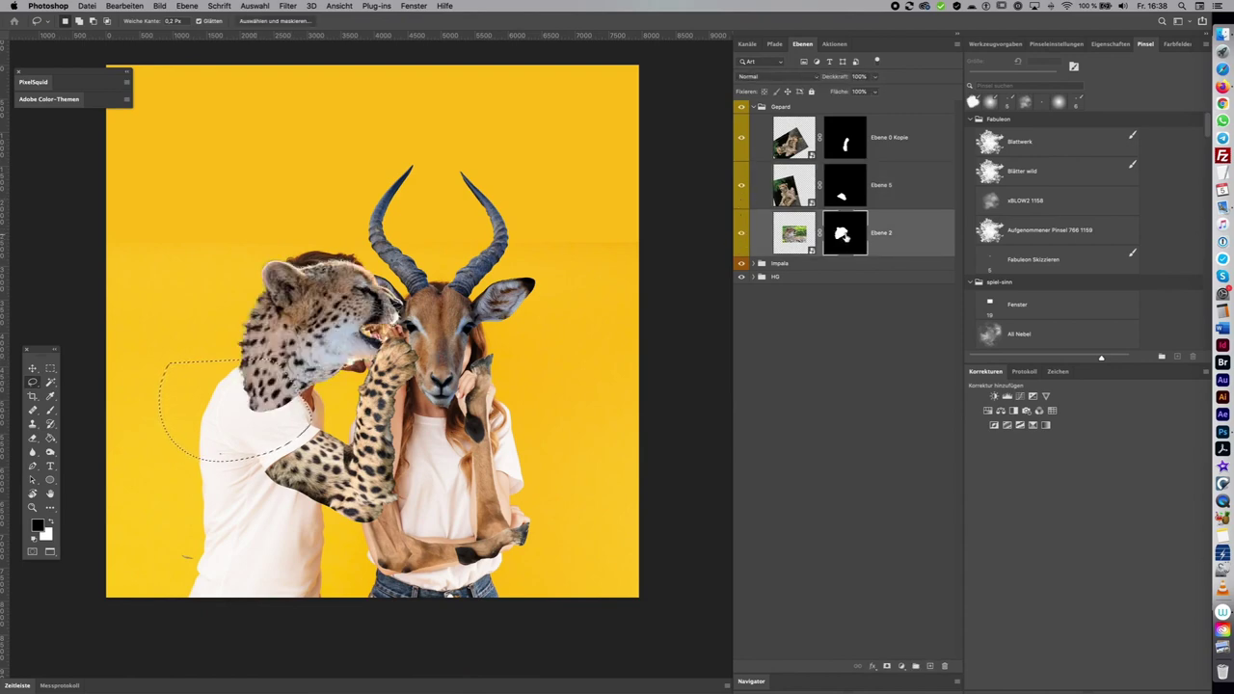
key("alt+BackSpace")
key("ctrl+d")
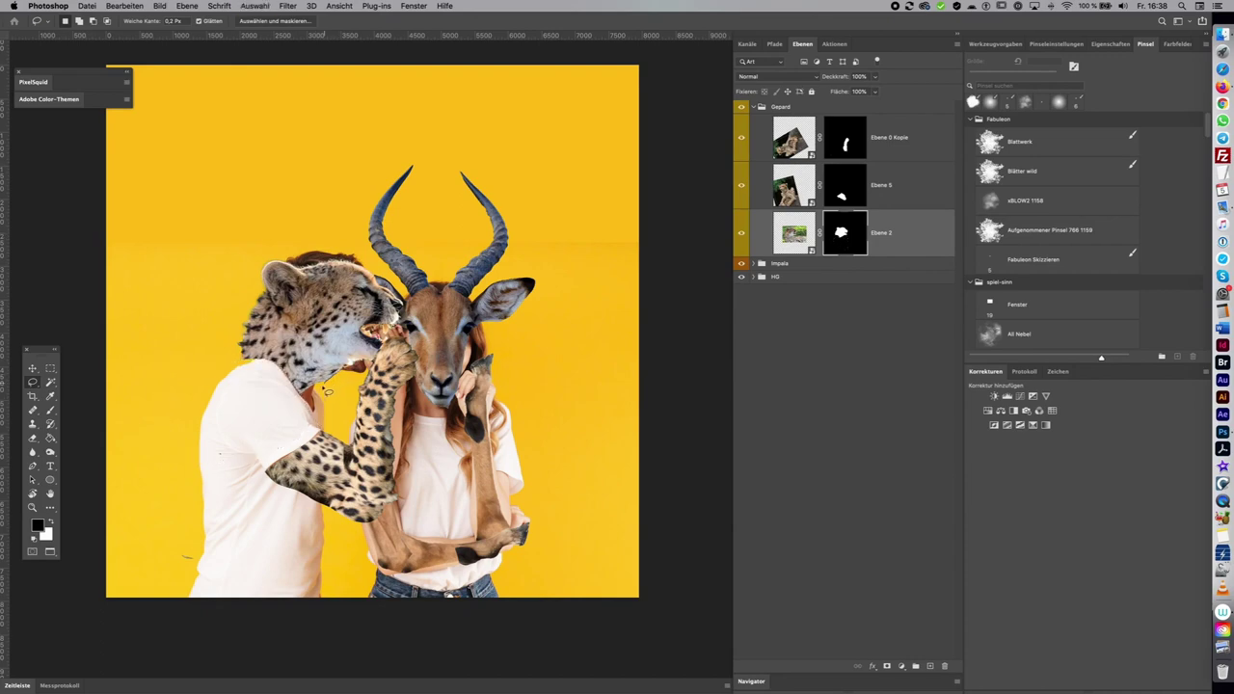
left_click_drag(315, 411, 309, 366)
key("ctrl+BackSpace")
key("ctrl+d")
Swap the colours and bring the Gepard + Impala source folder forward in Finder
key("x")
scroll(562, 435, "down", 2)
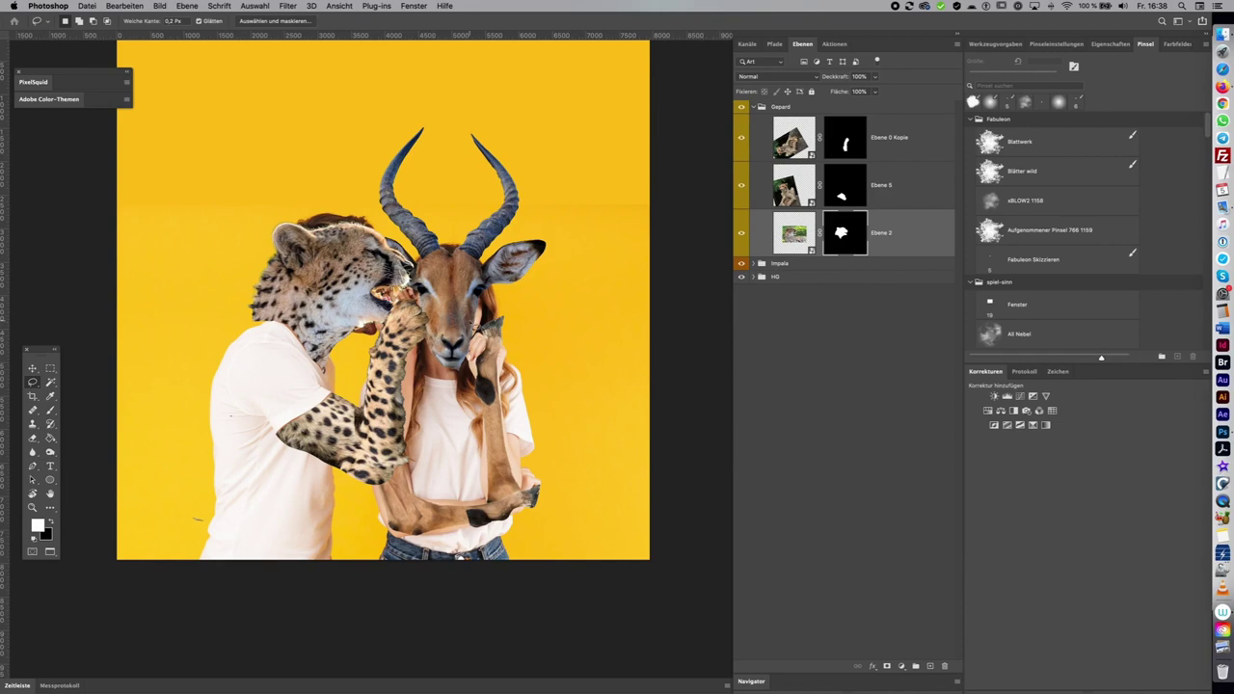
left_click(1222, 36)
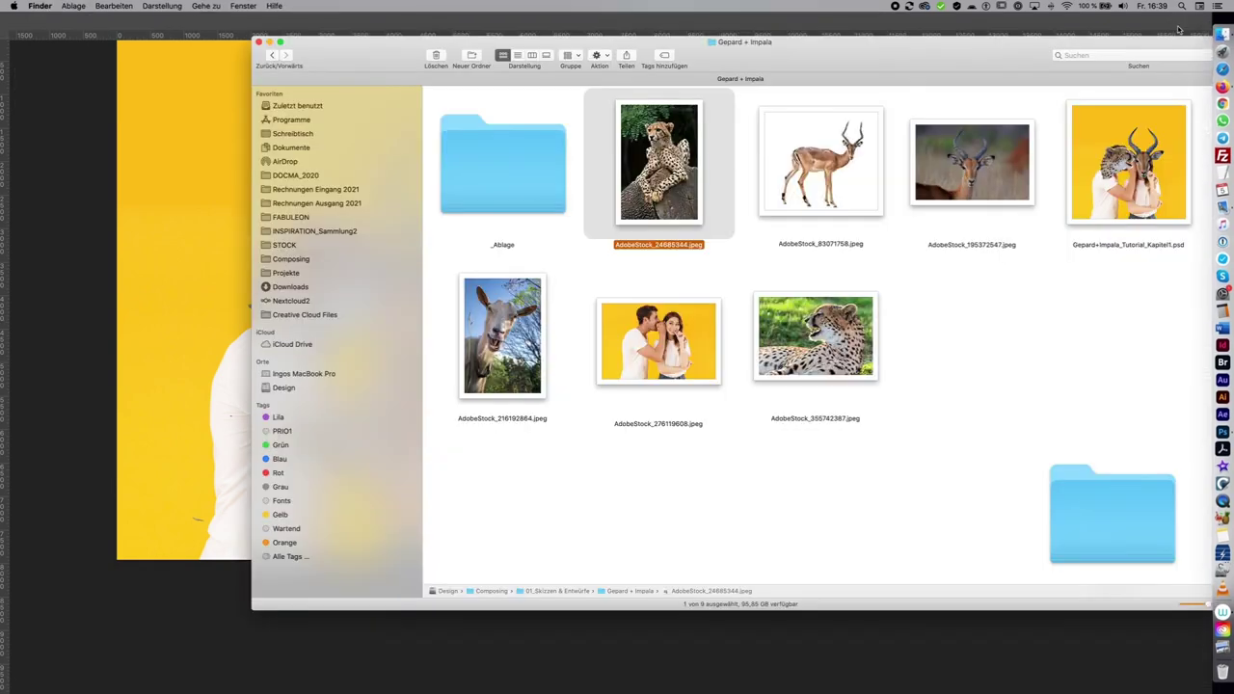
Quick Look the goat photo AdobeStock_216192864.jpeg and drag it onto the Photoshop canvas
left_click(524, 342)
key("space")
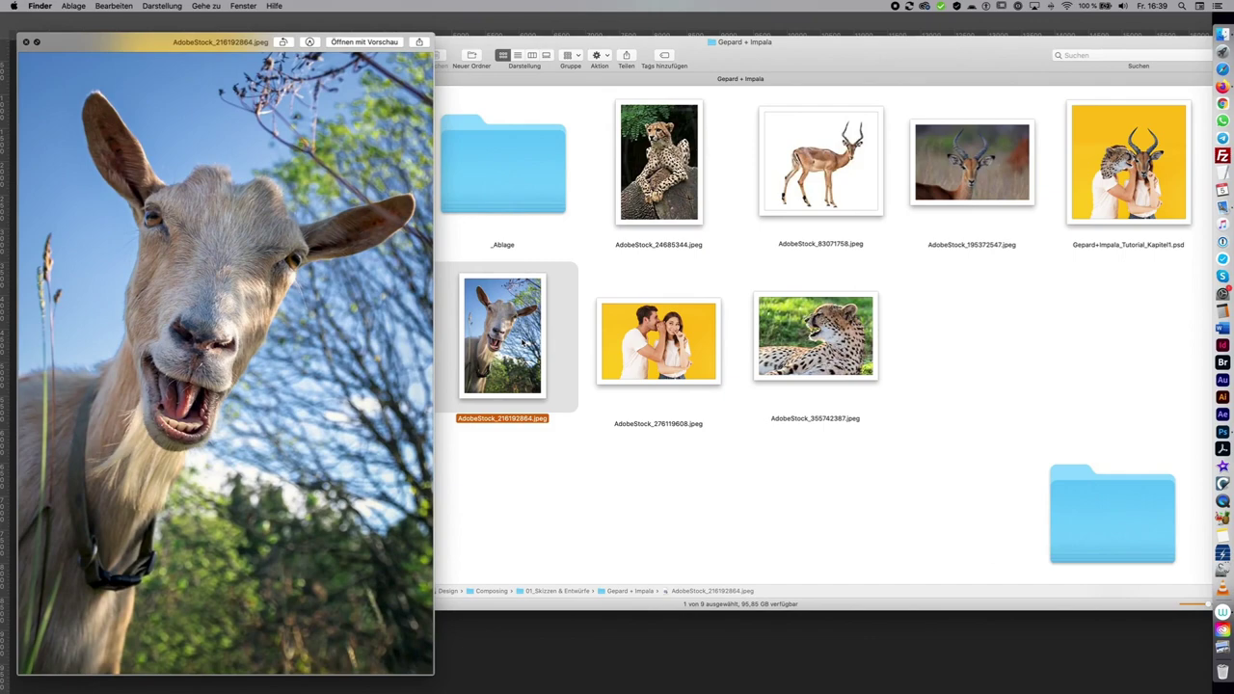
key("space")
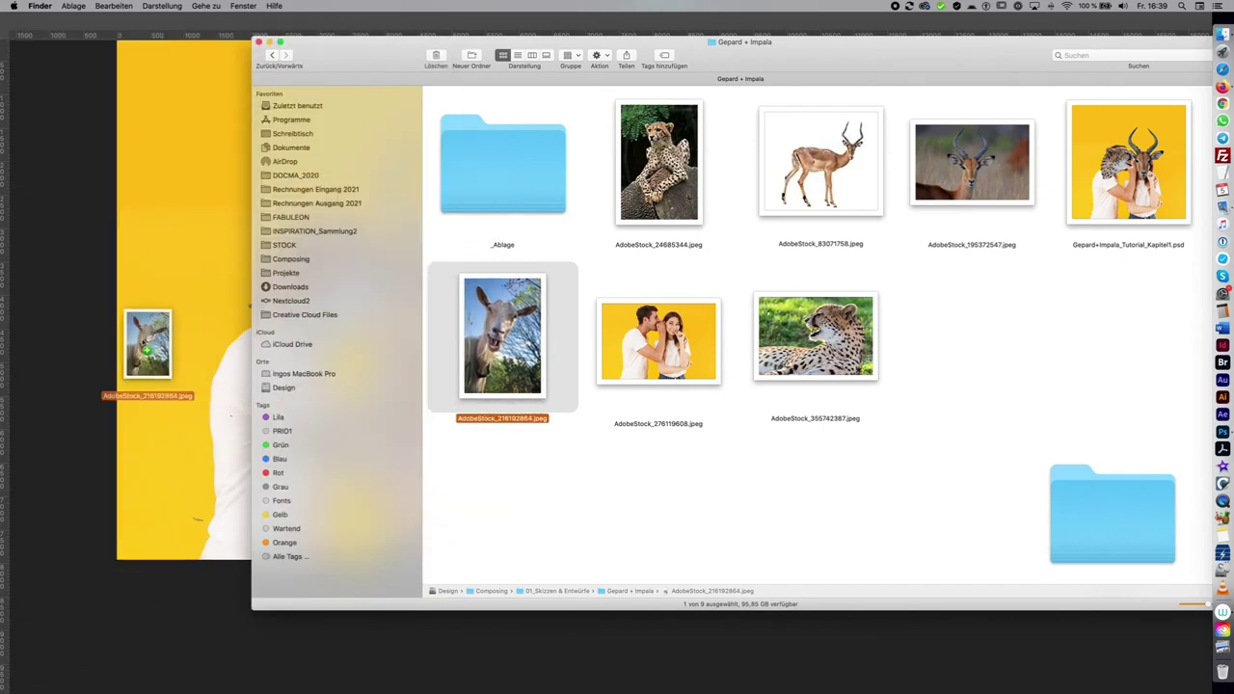
left_click_drag(502, 338, 68, 344)
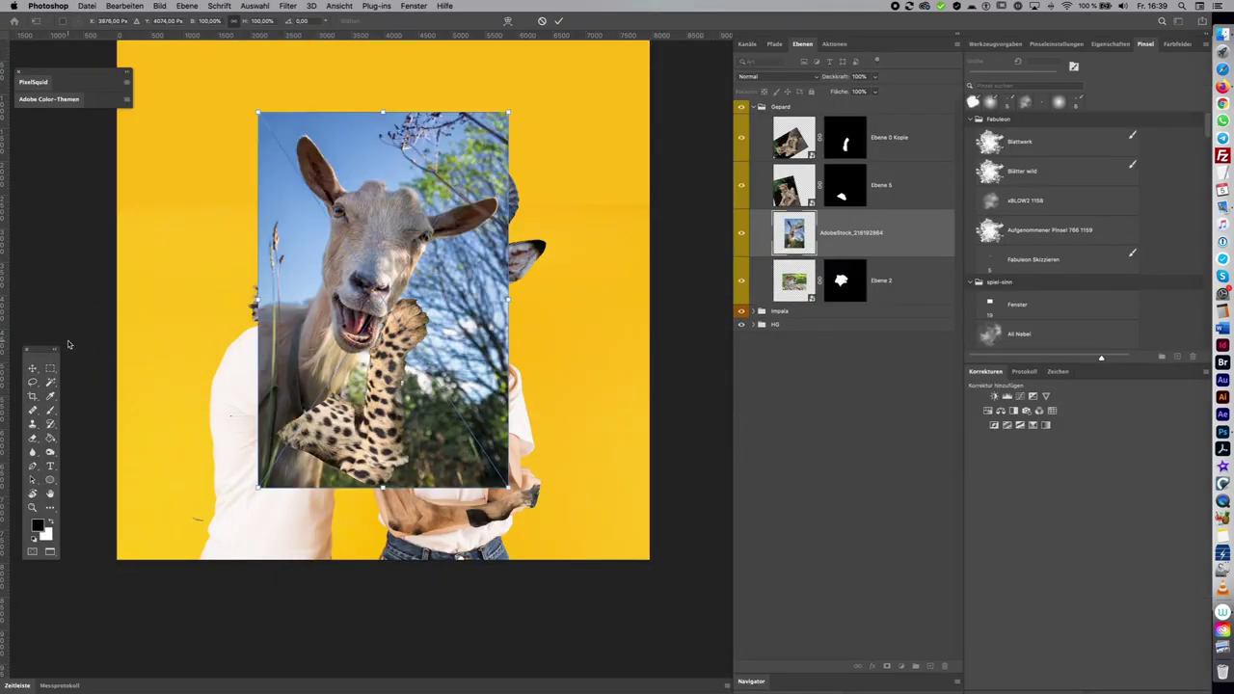
Place the goat photo, move its layer into the Impala group and shift it right
key("Return")
mouse_move(835, 234)
left_mouse_down()
mouse_move(887, 101)
mouse_move(800, 123)
left_mouse_up()
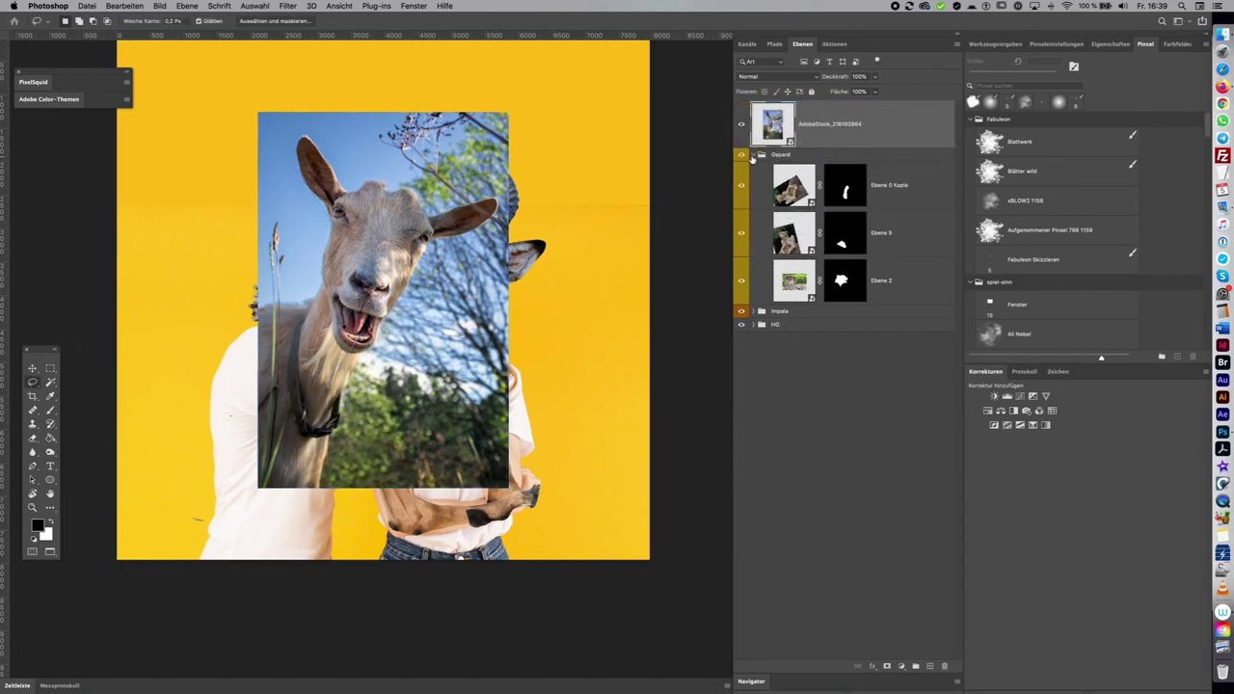
left_click(762, 154)
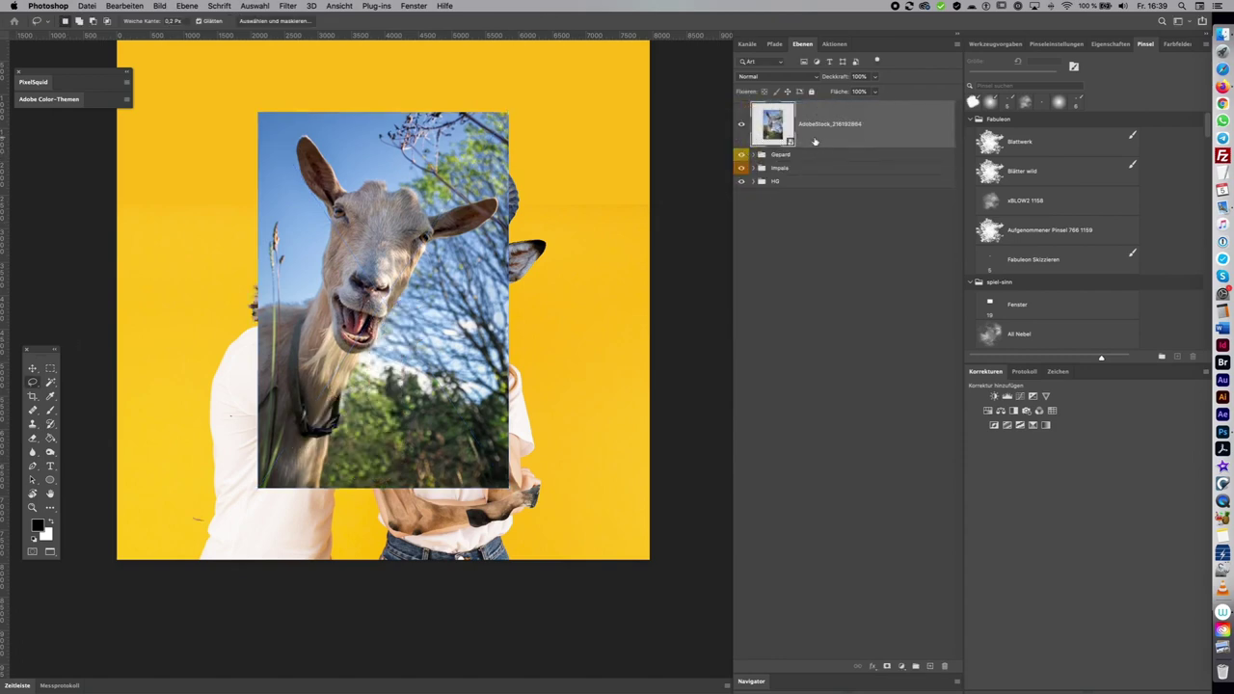
left_click_drag(816, 142, 771, 169)
left_click(755, 121)
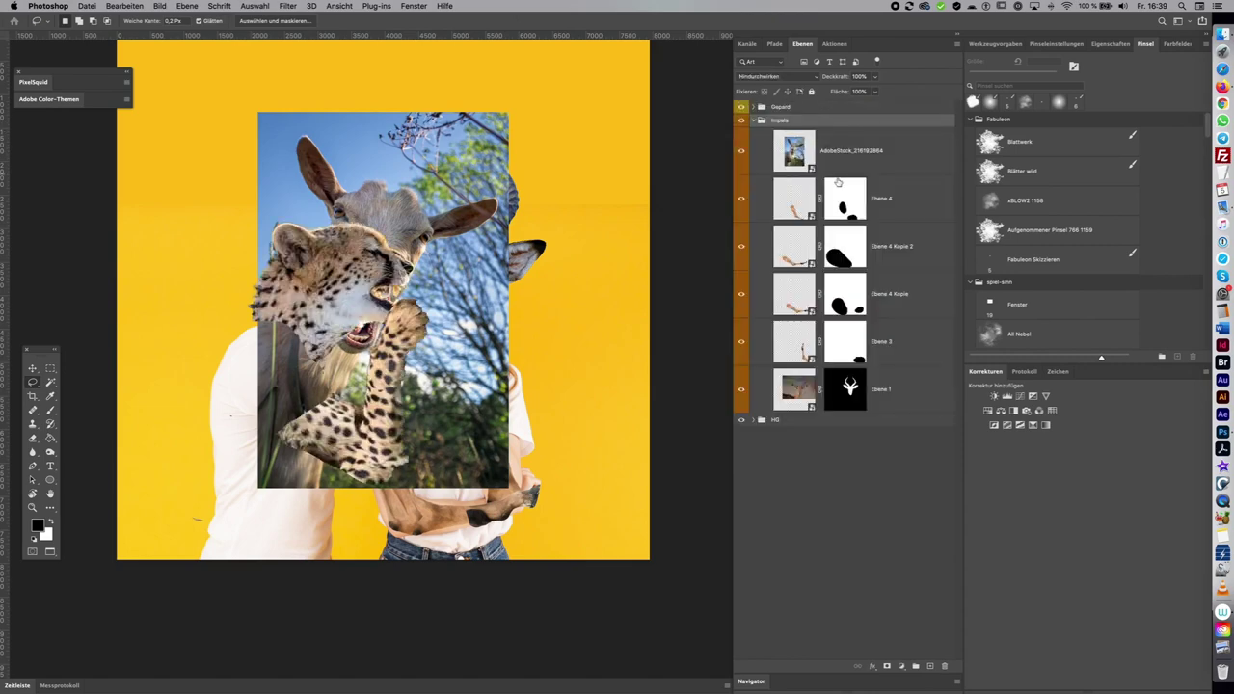
left_click(858, 155)
key("v")
left_click_drag(439, 281, 608, 226)
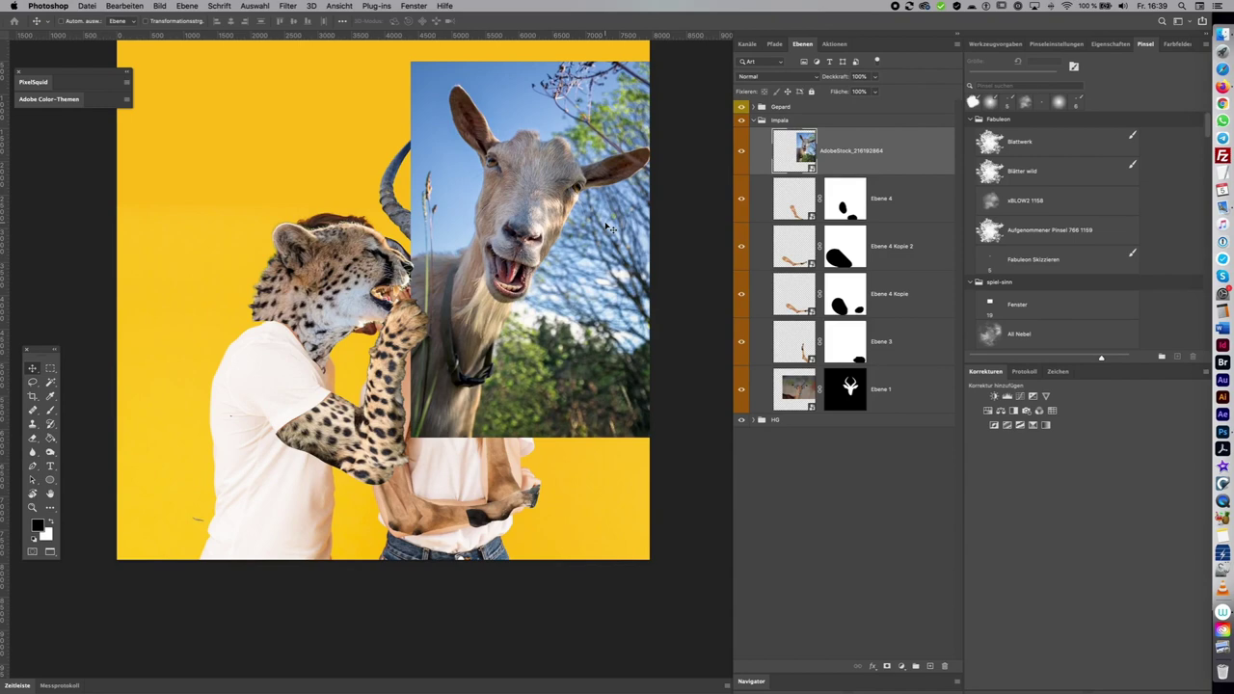
Mask the goat down to its open mouth, hiding background, neck, body and upper head
left_click(253, 5)
left_click(284, 133)
left_click(887, 666)
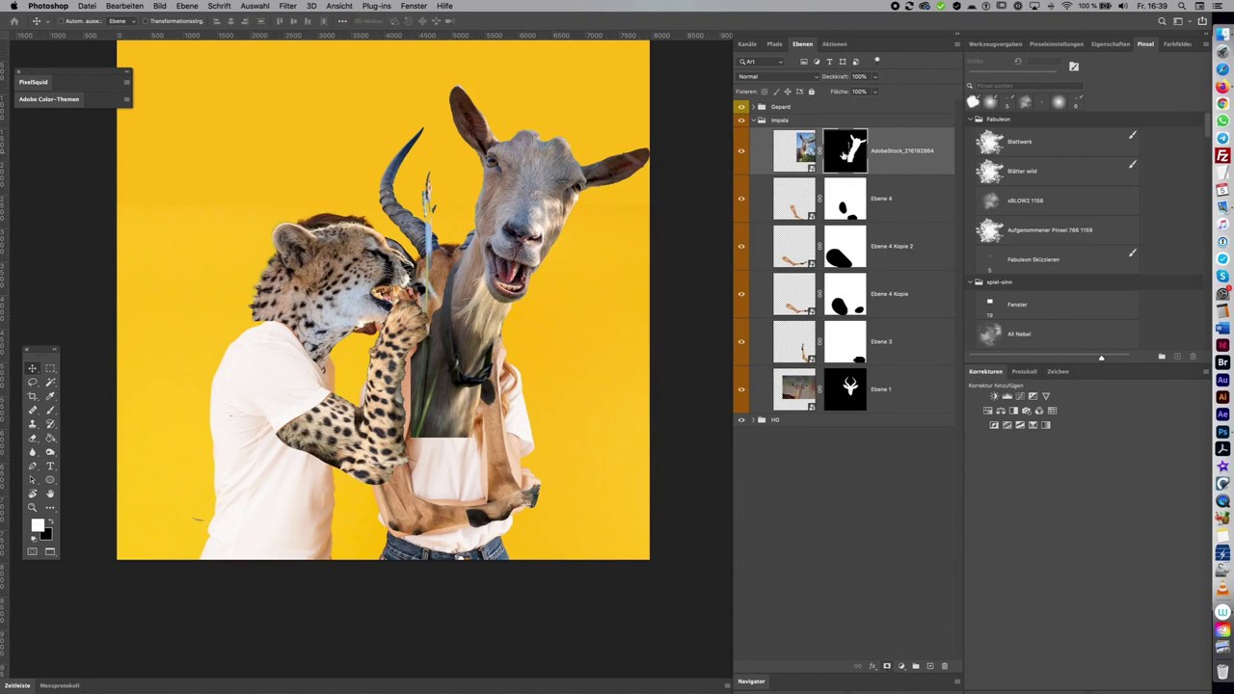
key("l")
left_click_drag(482, 249, 271, 165)
key("x")
key("alt+BackSpace")
key("ctrl+d")
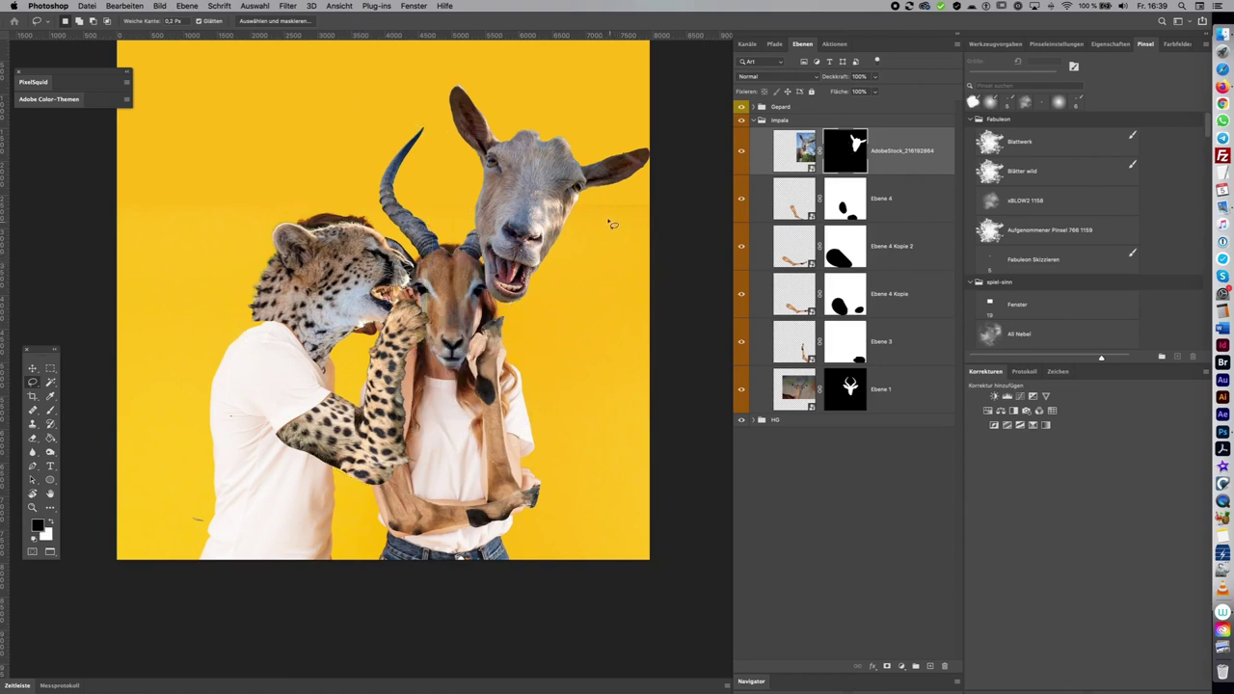
mouse_move(479, 224)
left_mouse_down()
mouse_move(463, 210)
mouse_move(477, 222)
left_mouse_up()
key("alt+BackSpace")
key("ctrl+d")
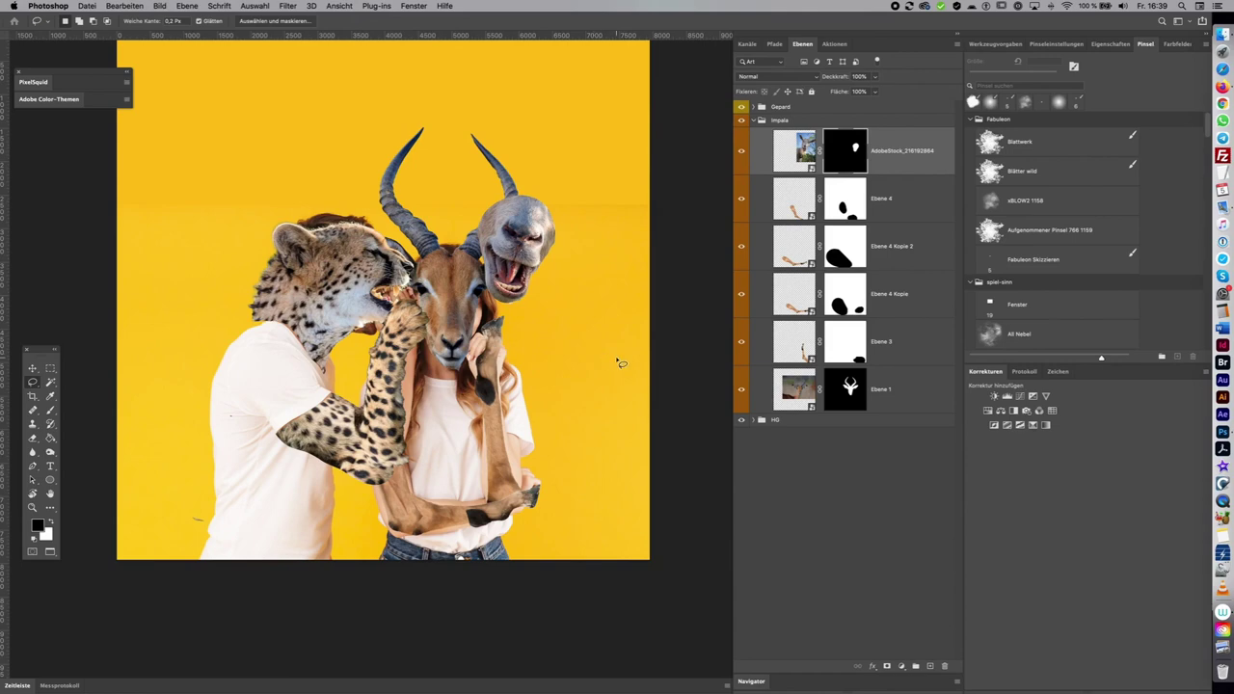
Rotate the goat mouth about 13.6°, shrink it and fit it onto the antelope's face
key("ctrl+t")
mouse_move(670, 308)
left_mouse_down()
mouse_move(556, 248)
mouse_move(511, 266)
left_mouse_up()
left_click_drag(572, 59, 511, 205)
mouse_move(482, 289)
left_mouse_down()
mouse_move(492, 313)
mouse_move(491, 274)
left_mouse_up()
left_click_drag(531, 172, 512, 206)
left_click_drag(487, 299, 493, 289)
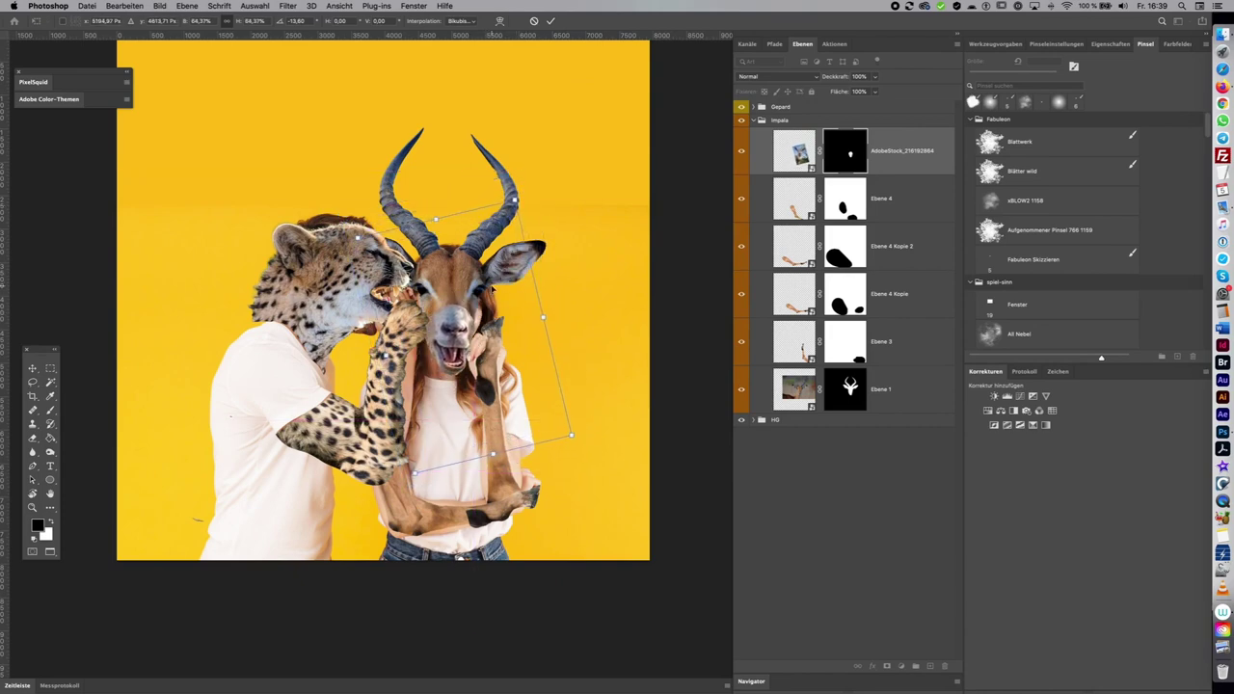
key("Return")
key("l")
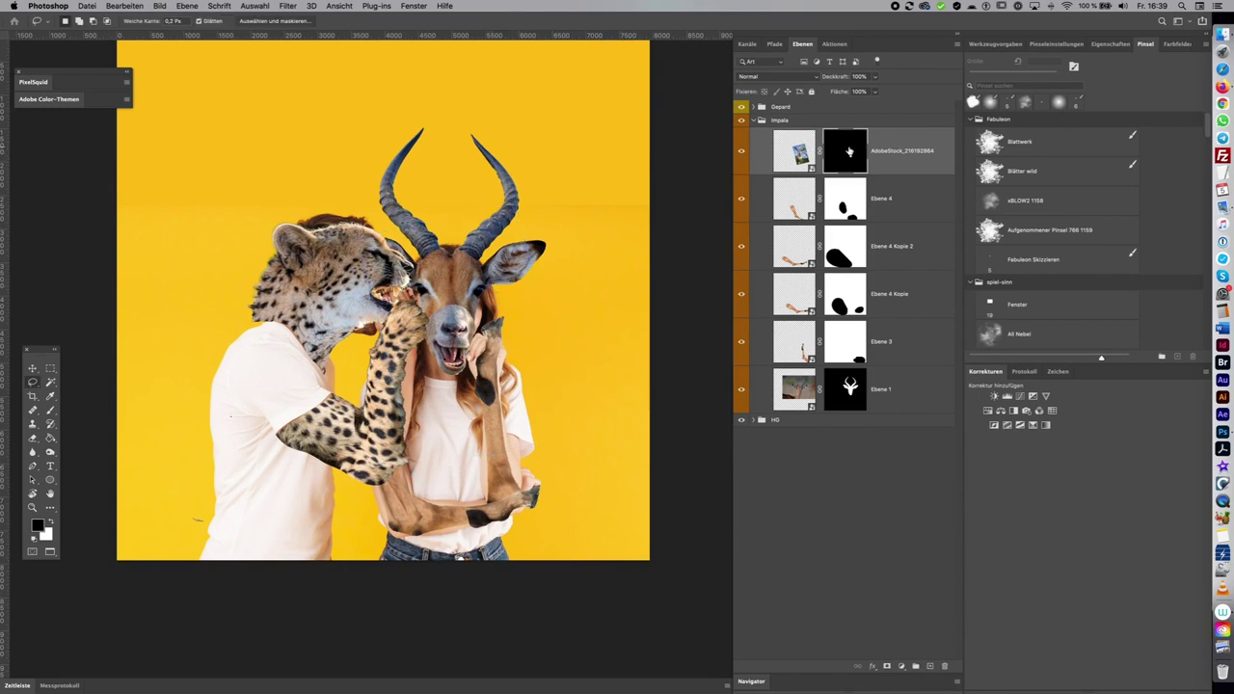
key("b")
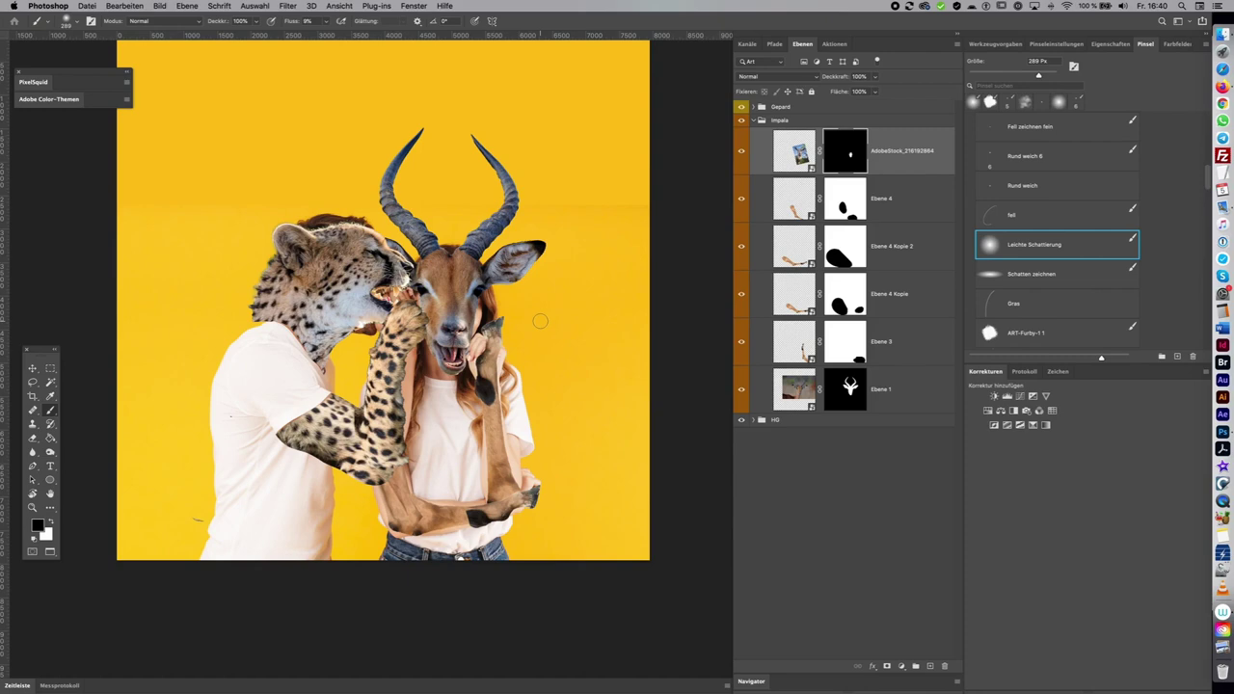
Crop the canvas to a tighter square around the couple and collapse the Impala group
scroll(540, 320, "down", 3)
key("c")
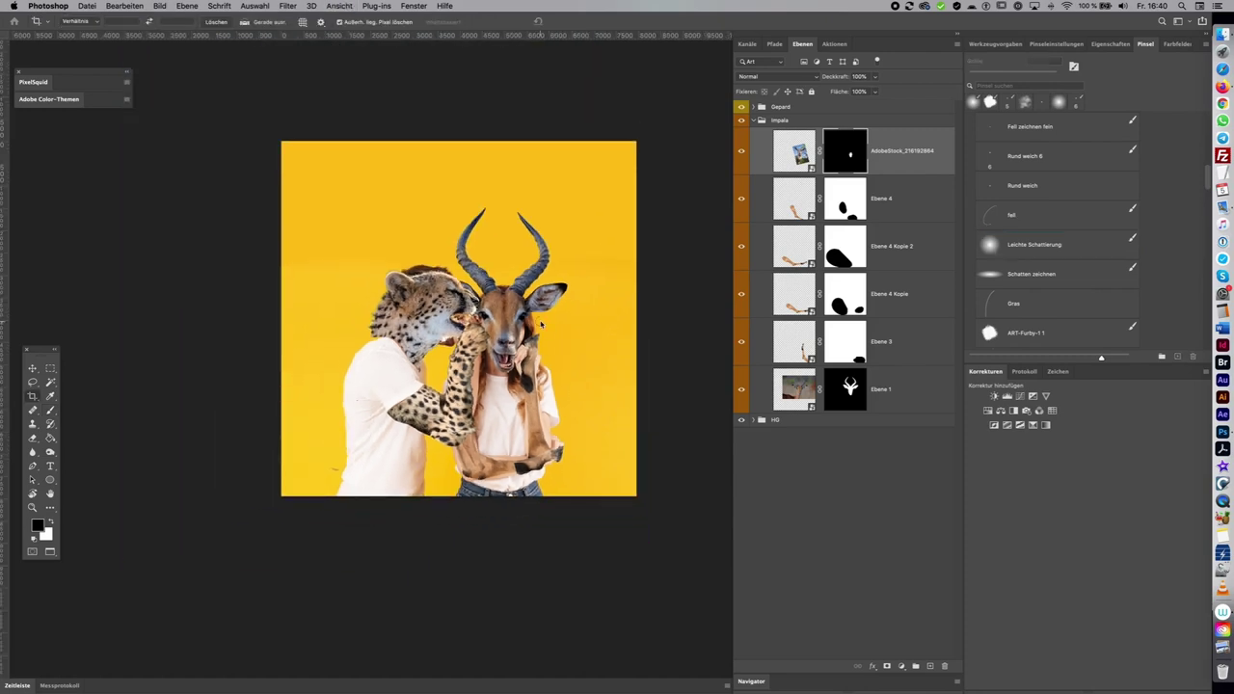
left_click_drag(283, 146, 296, 164)
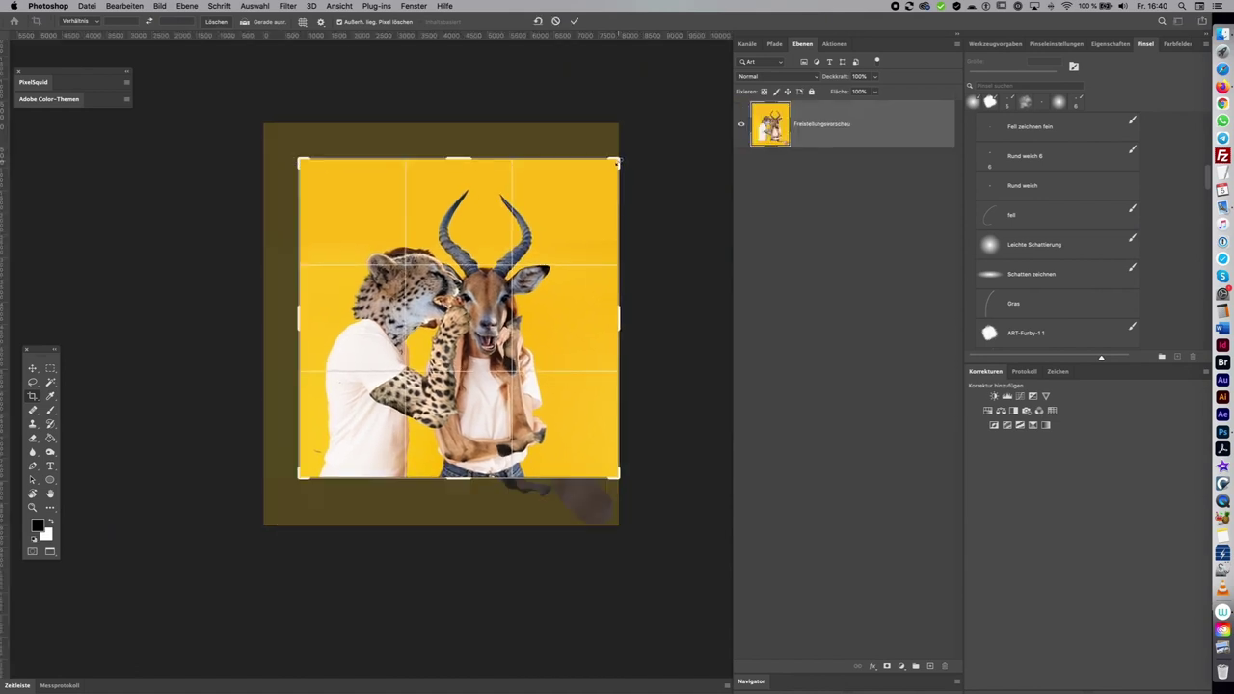
left_click_drag(616, 164, 607, 167)
left_click_drag(562, 350, 573, 344)
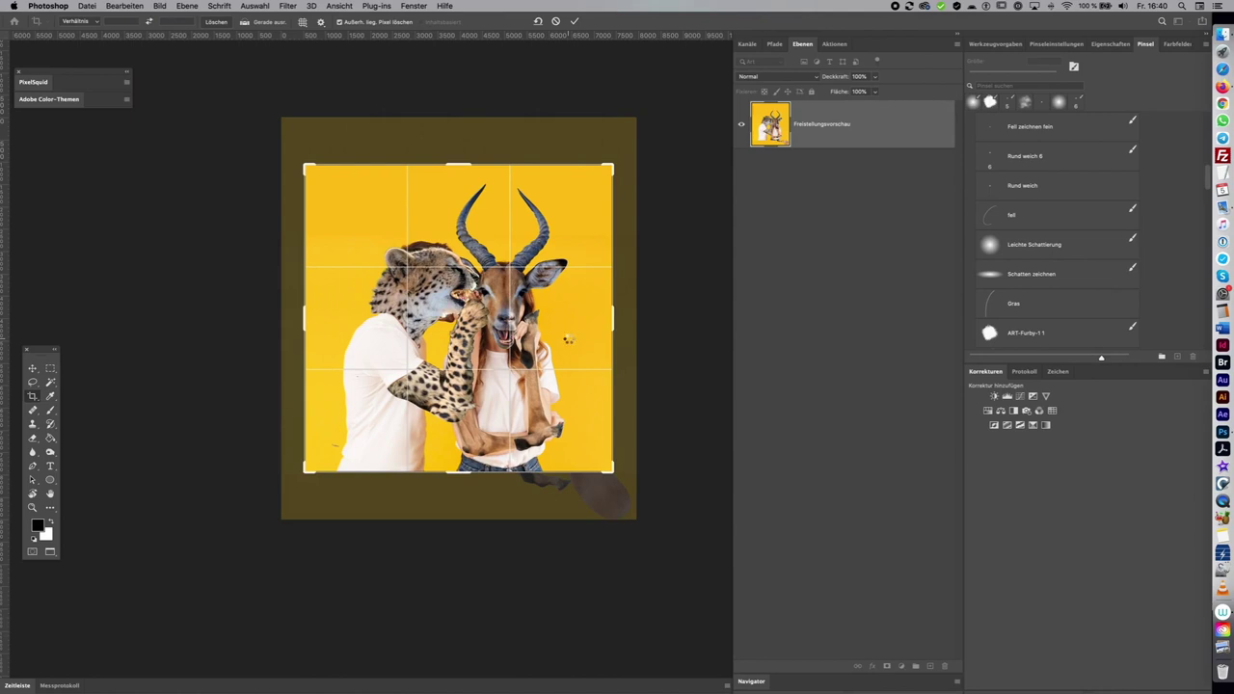
key("Return")
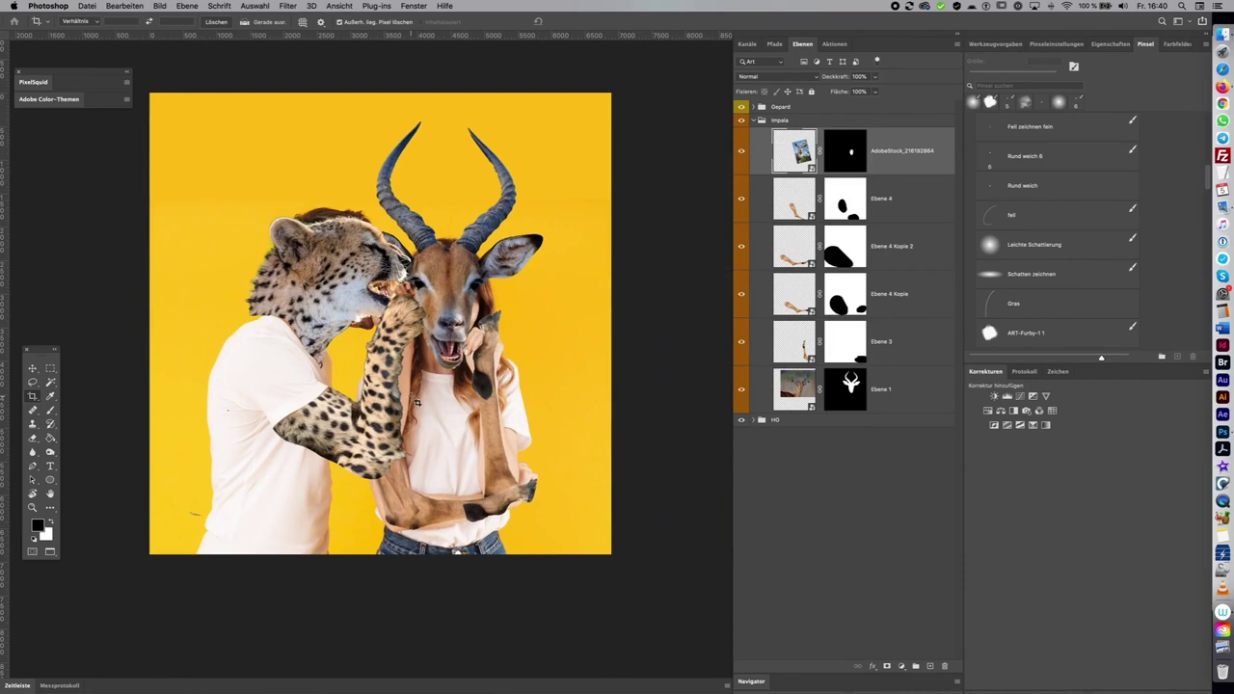
left_click(753, 119)
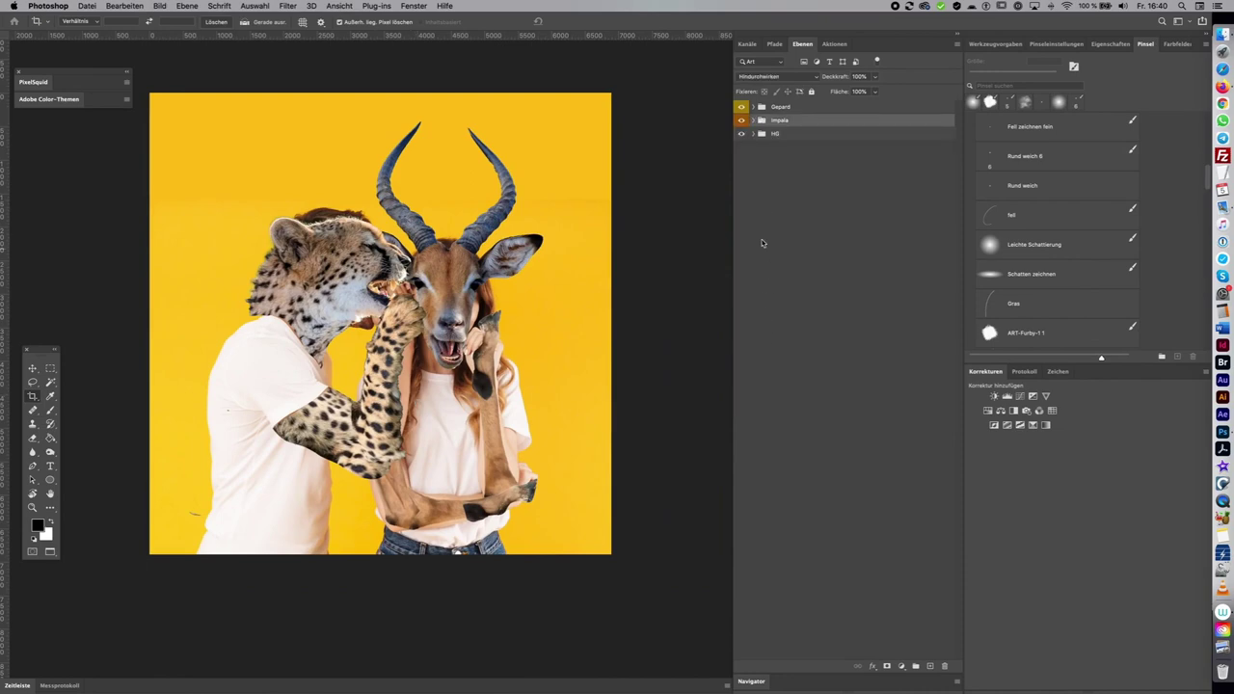
Give Ebene 0 in the HG group an inverted lasso mask hiding the cheetah head area
left_click(753, 135)
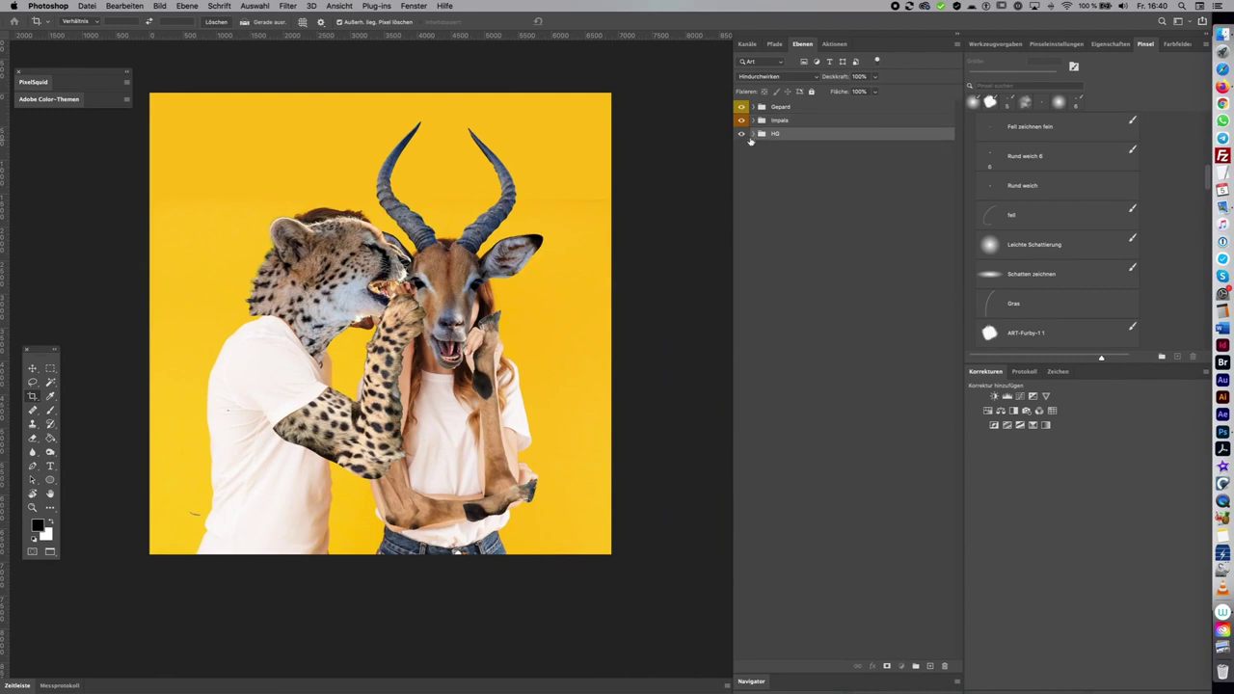
left_click(752, 134)
left_click(889, 167)
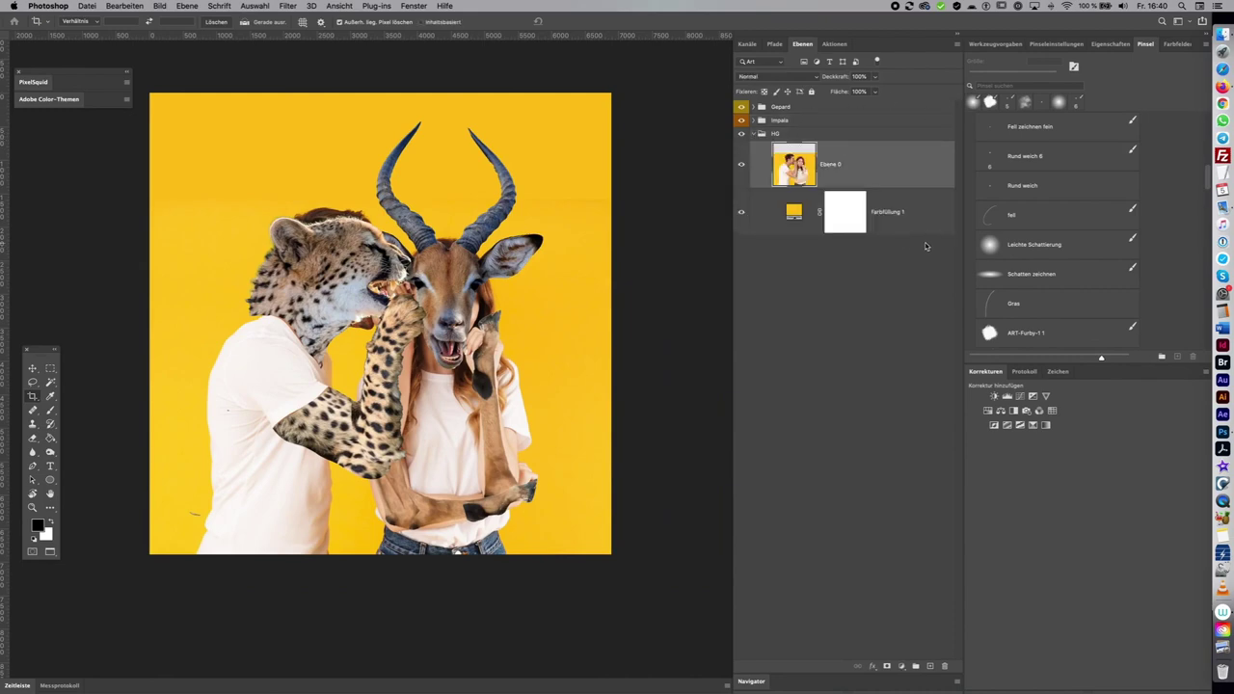
left_click(32, 382)
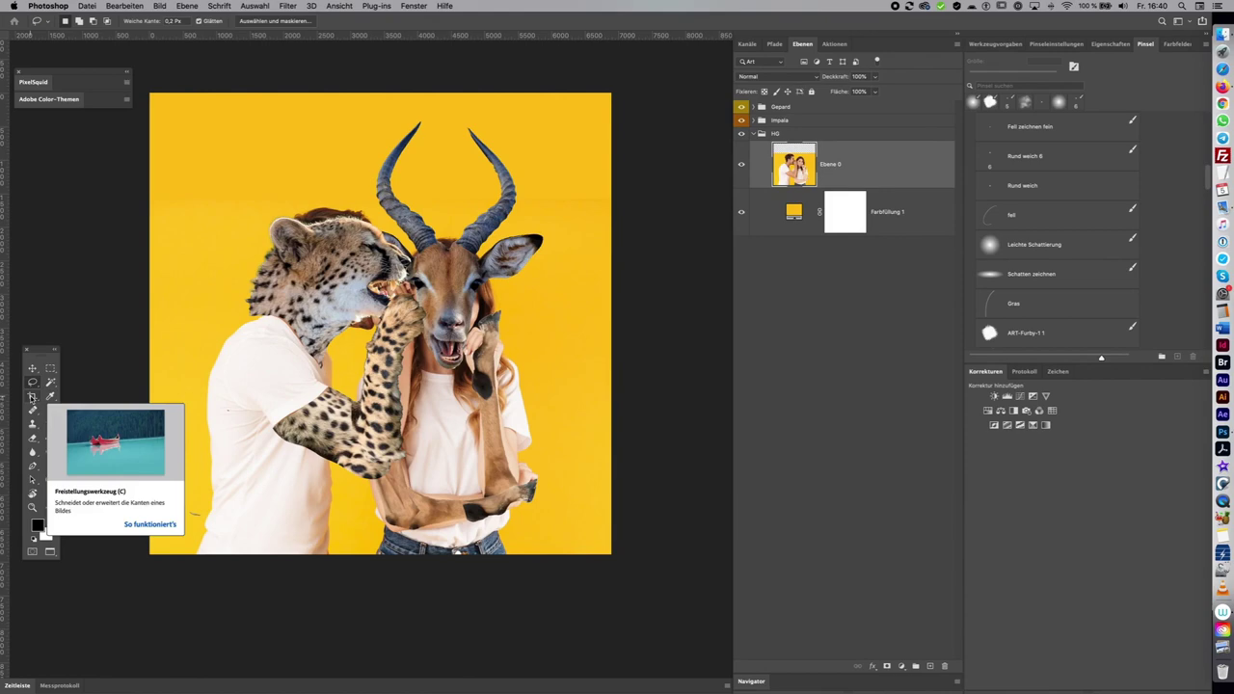
left_click_drag(332, 336, 417, 320)
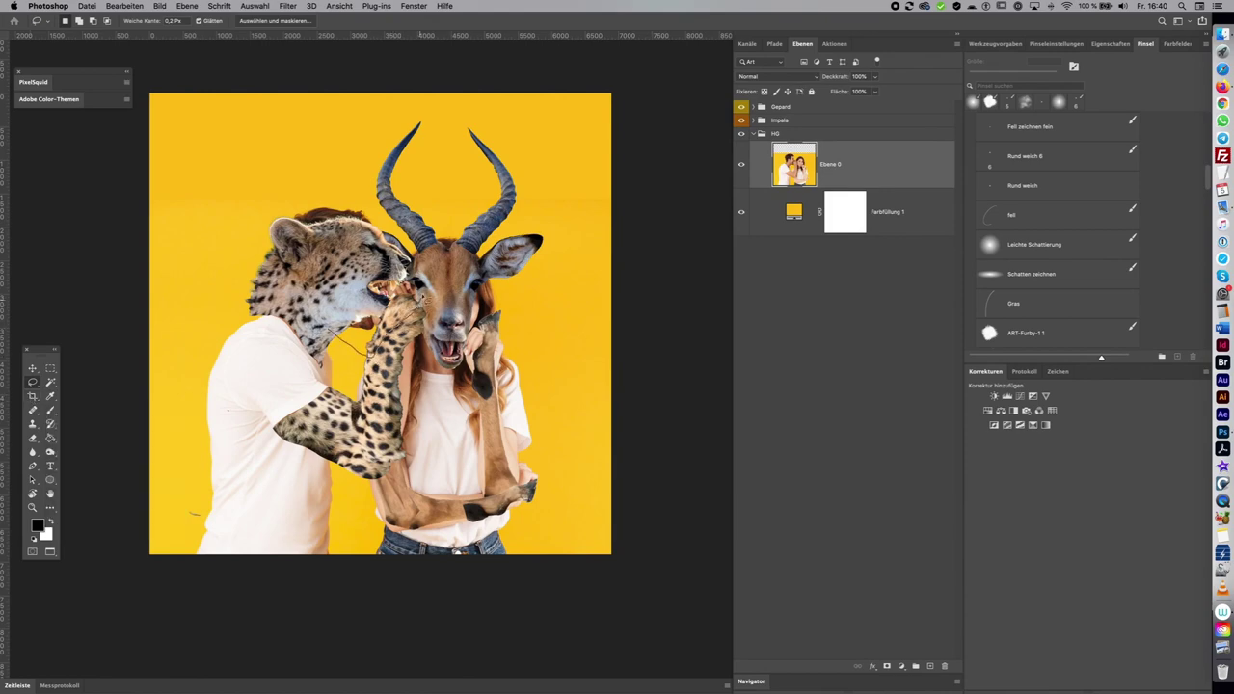
left_click_drag(416, 320, 249, 279)
left_click(886, 667)
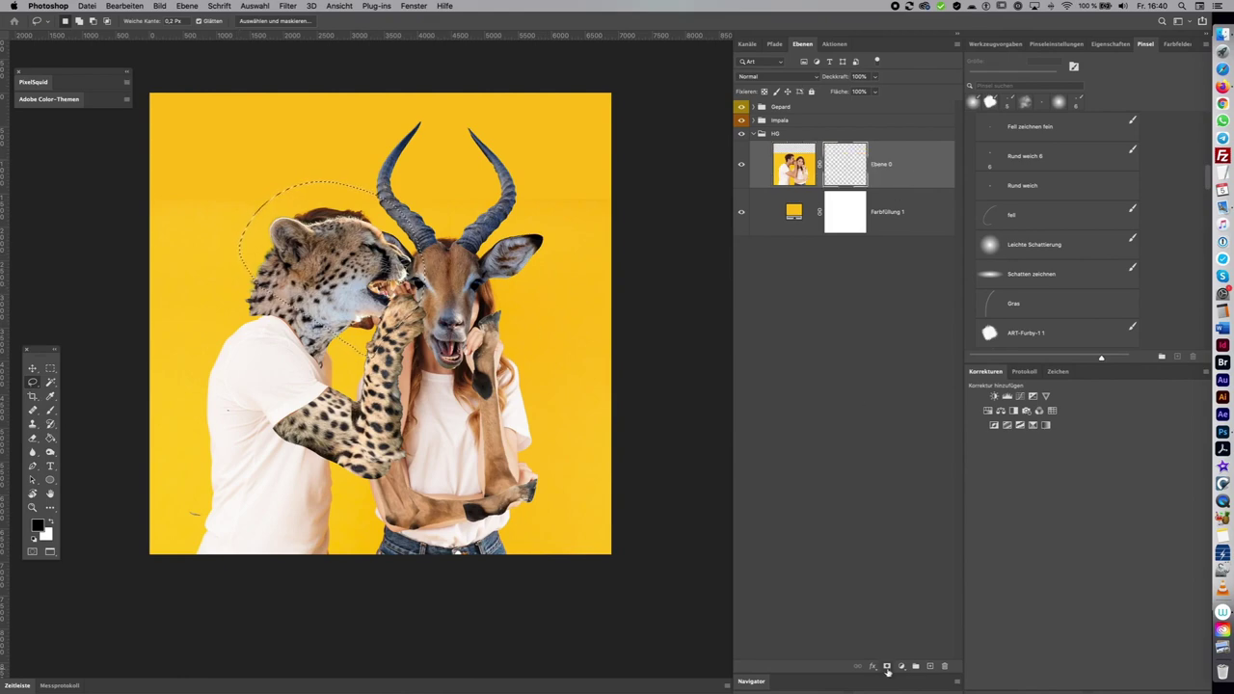
key("ctrl+i")
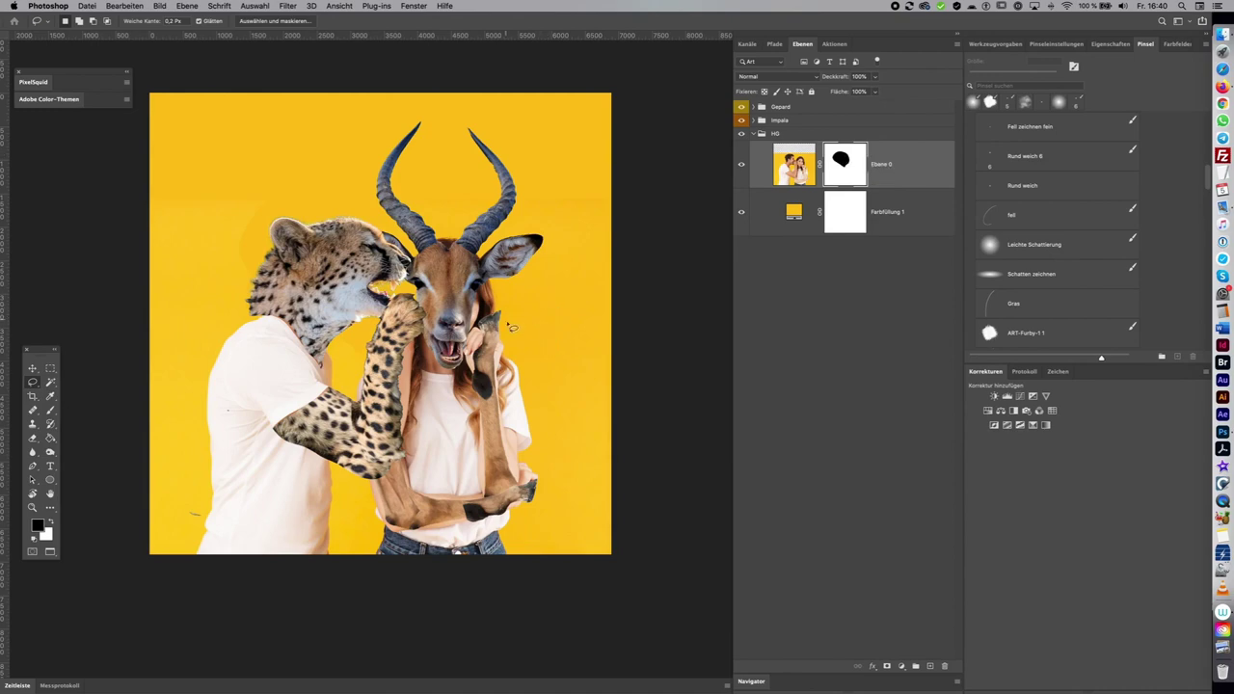
Lasso and mask out the antelope mouth, paw and chin, leg, and hoof areas on Ebene 0
mouse_move(511, 360)
left_mouse_down()
mouse_move(459, 332)
mouse_move(551, 342)
left_mouse_up()
key("alt+BackSpace")
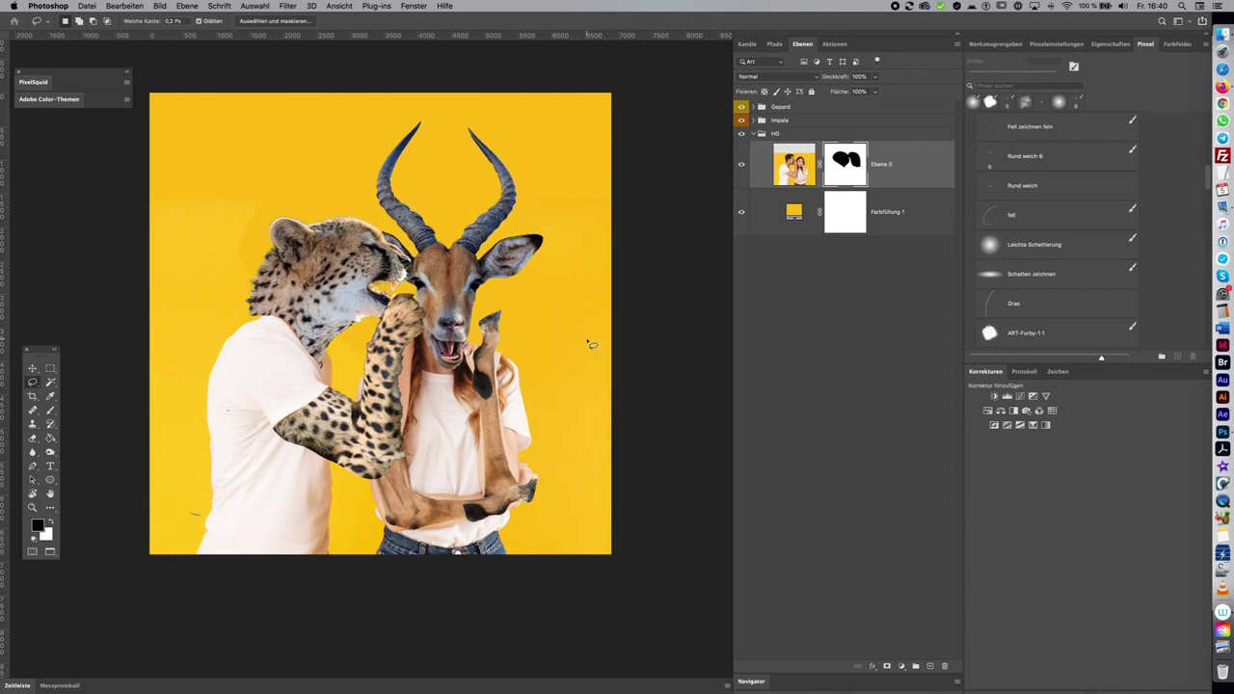
left_click_drag(430, 343, 440, 279)
key("alt+BackSpace")
key("ctrl+d")
left_click_drag(474, 338, 519, 354)
key("ctrl+d")
left_click_drag(522, 466, 551, 450)
key("ctrl+d")
left_click(761, 119)
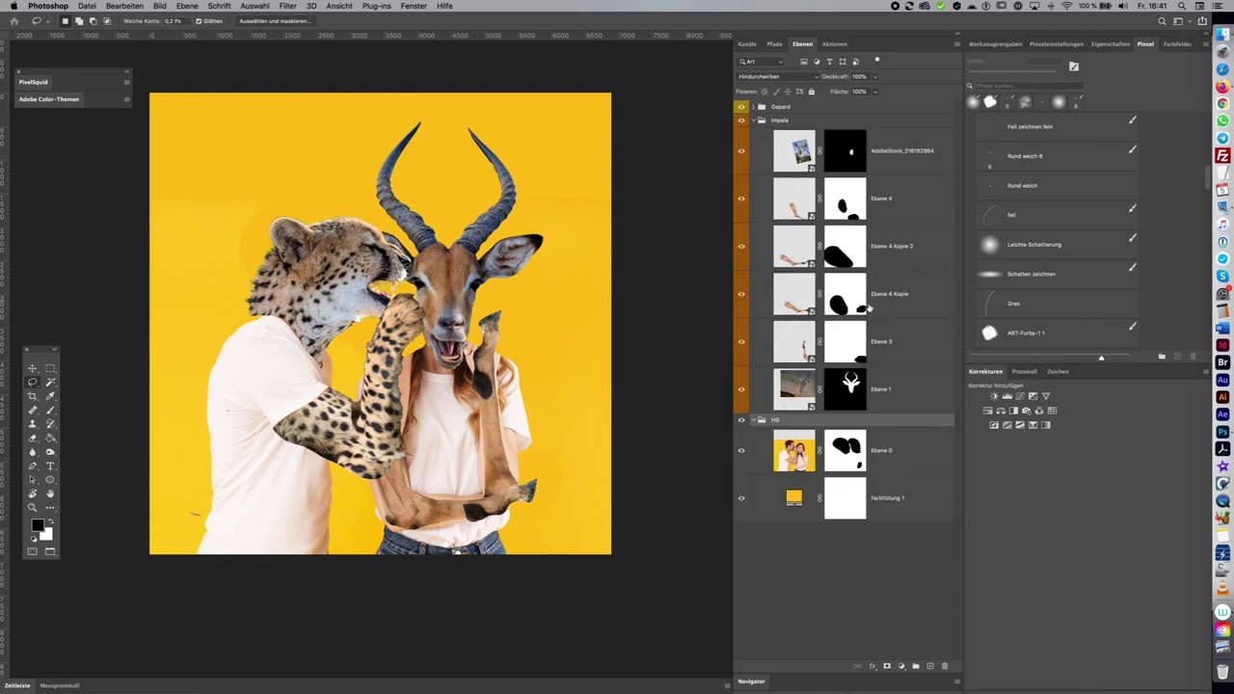
Trim the antelope neck on the impala head layer's mask
left_click(853, 397)
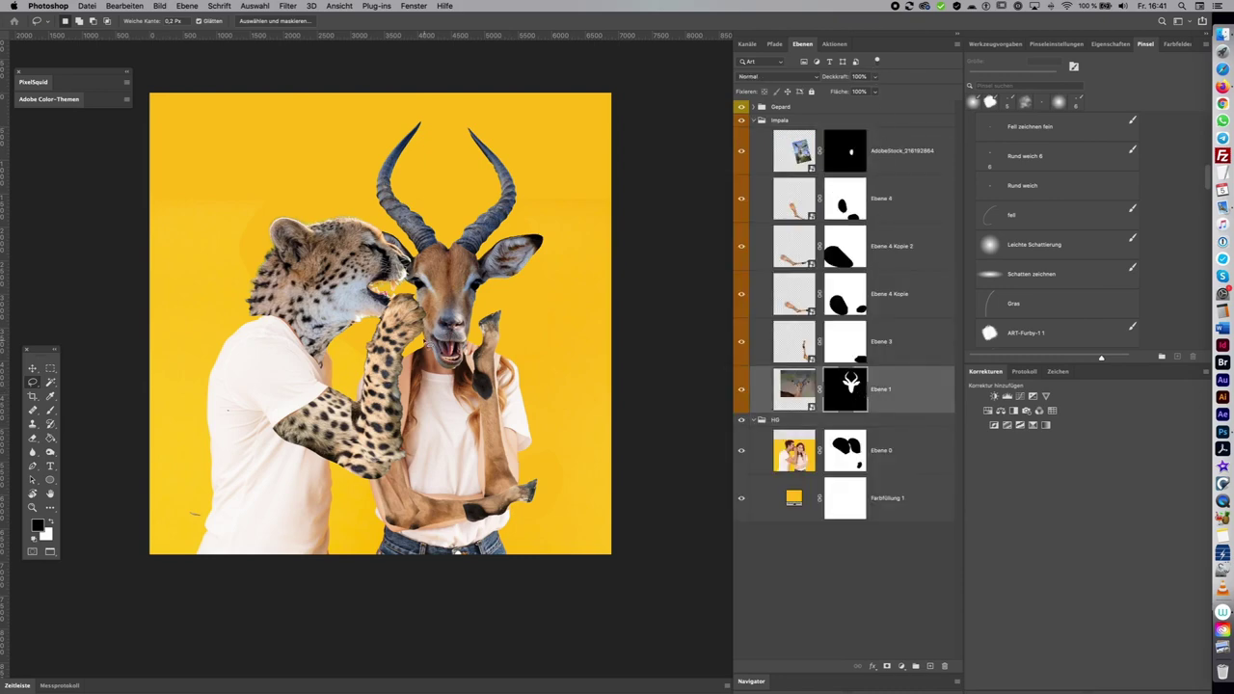
mouse_move(423, 345)
left_mouse_down()
mouse_move(457, 372)
mouse_move(424, 337)
left_mouse_up()
key("x")
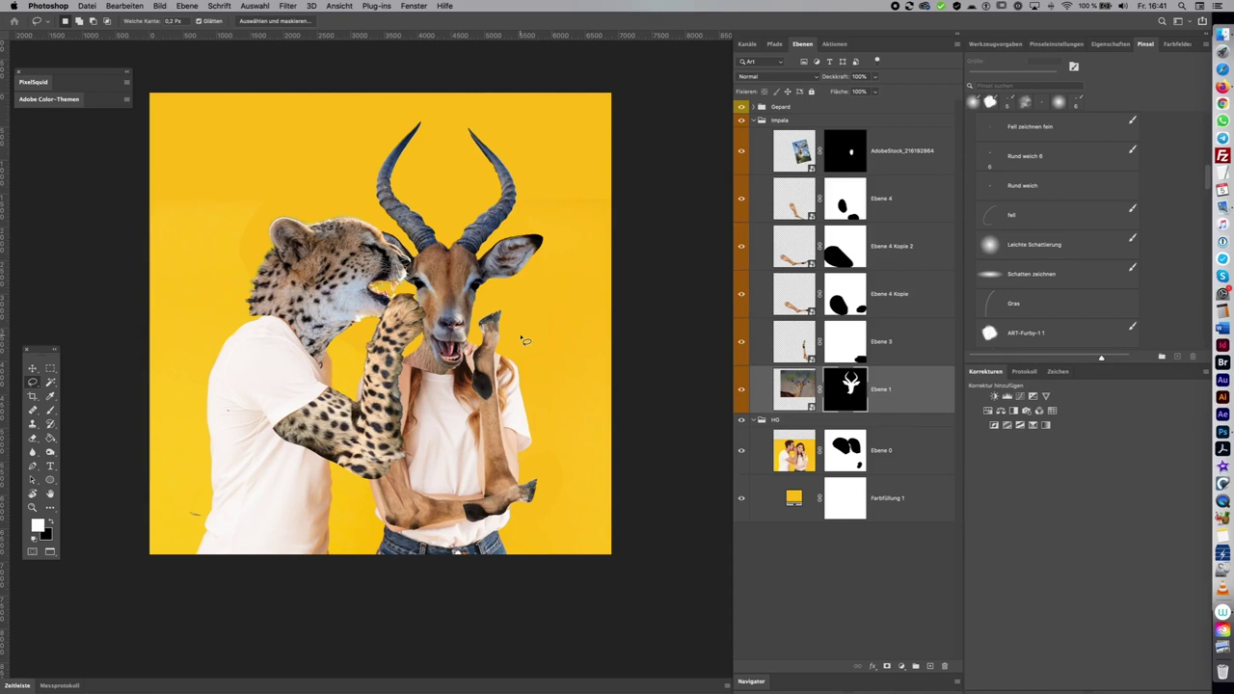
Duplicate the impala head layer and select everything except the neck, with black as fill colour
key("super+j")
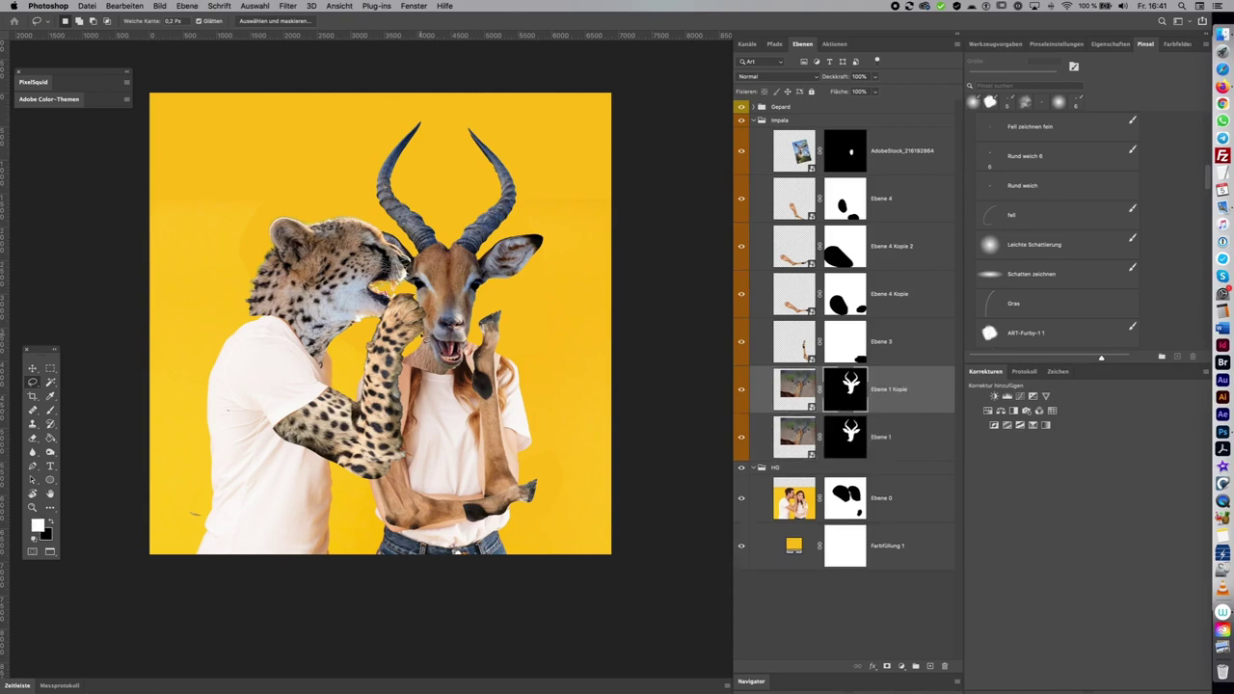
left_click_drag(453, 374, 445, 378)
key("shift+super+i")
key("x")
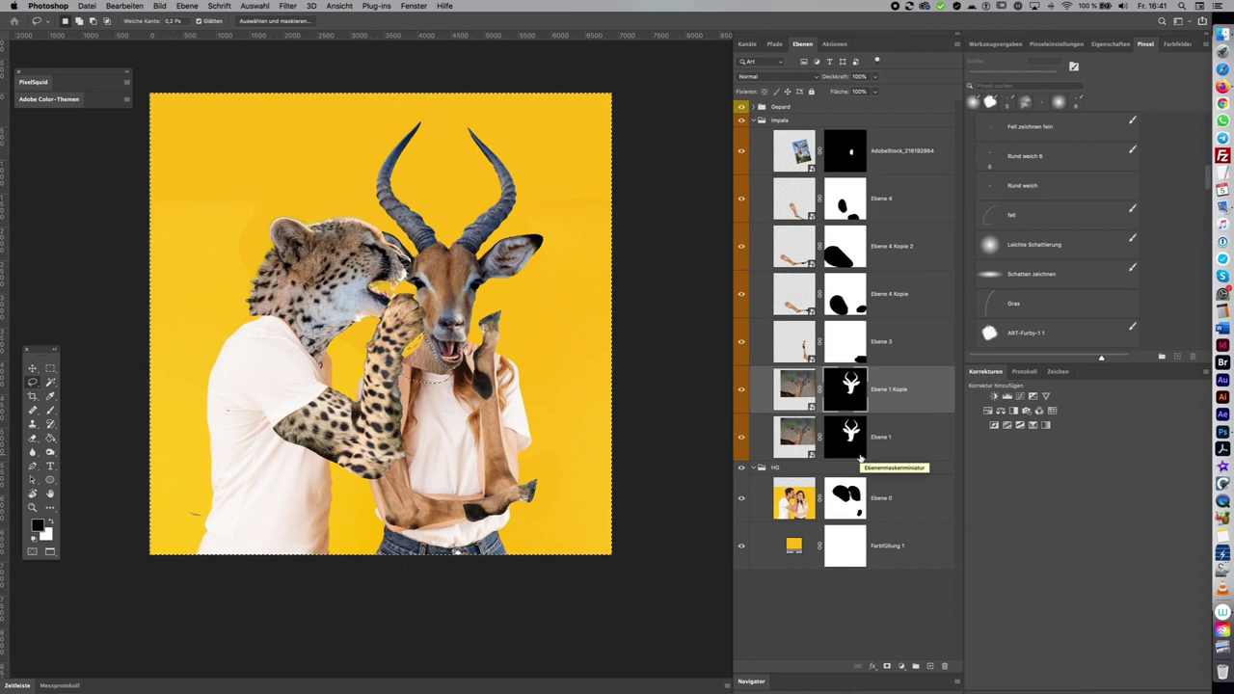
left_click(135, 7)
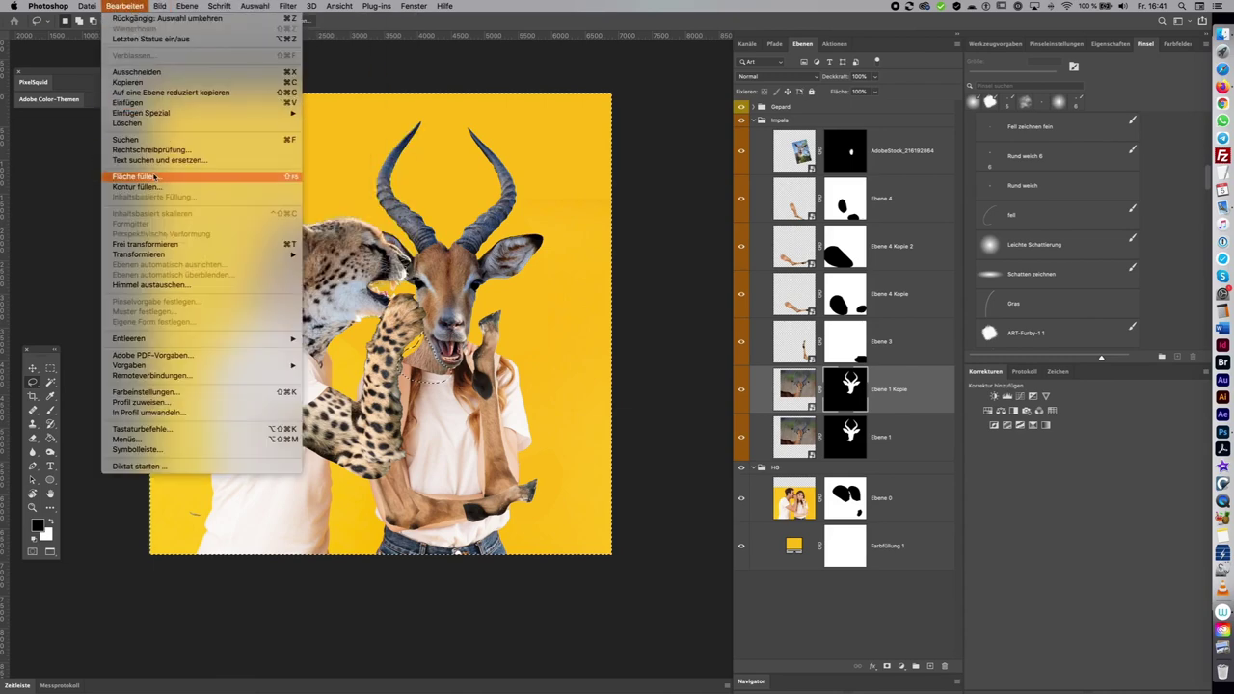
Fill the Ebene 1 Kopie mask with the black foreground colour except the neck patch, then deselect
left_click(154, 177)
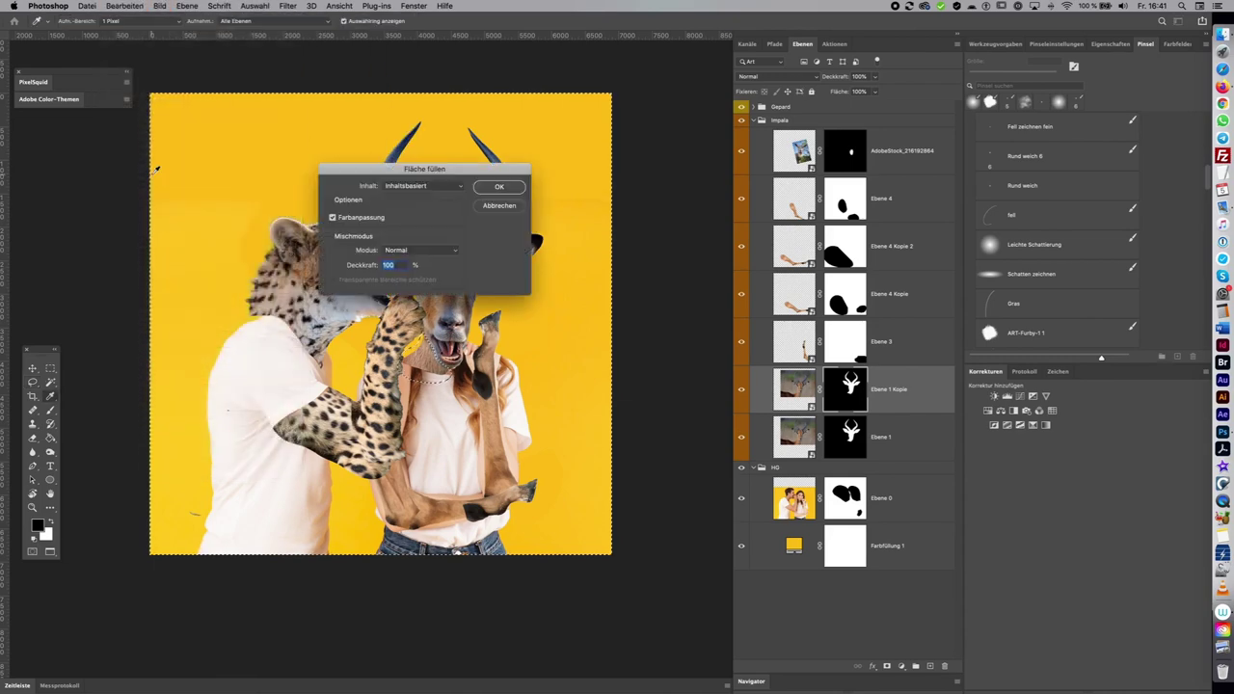
left_click(456, 188)
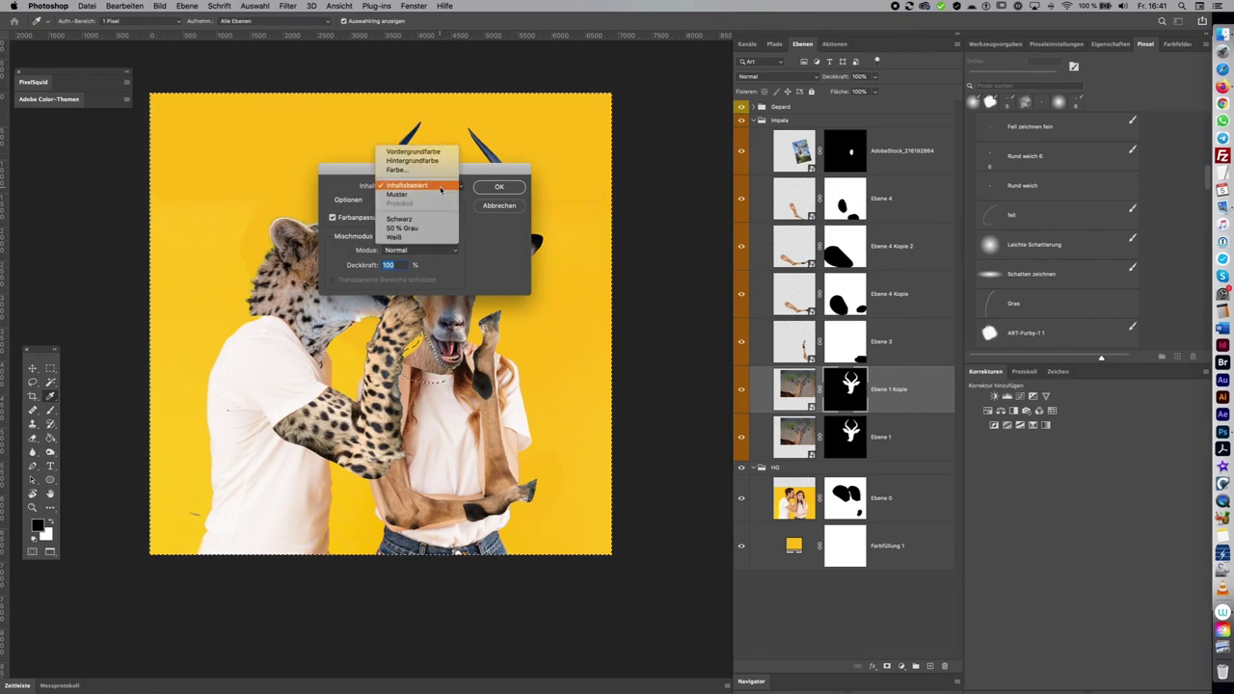
left_click(425, 158)
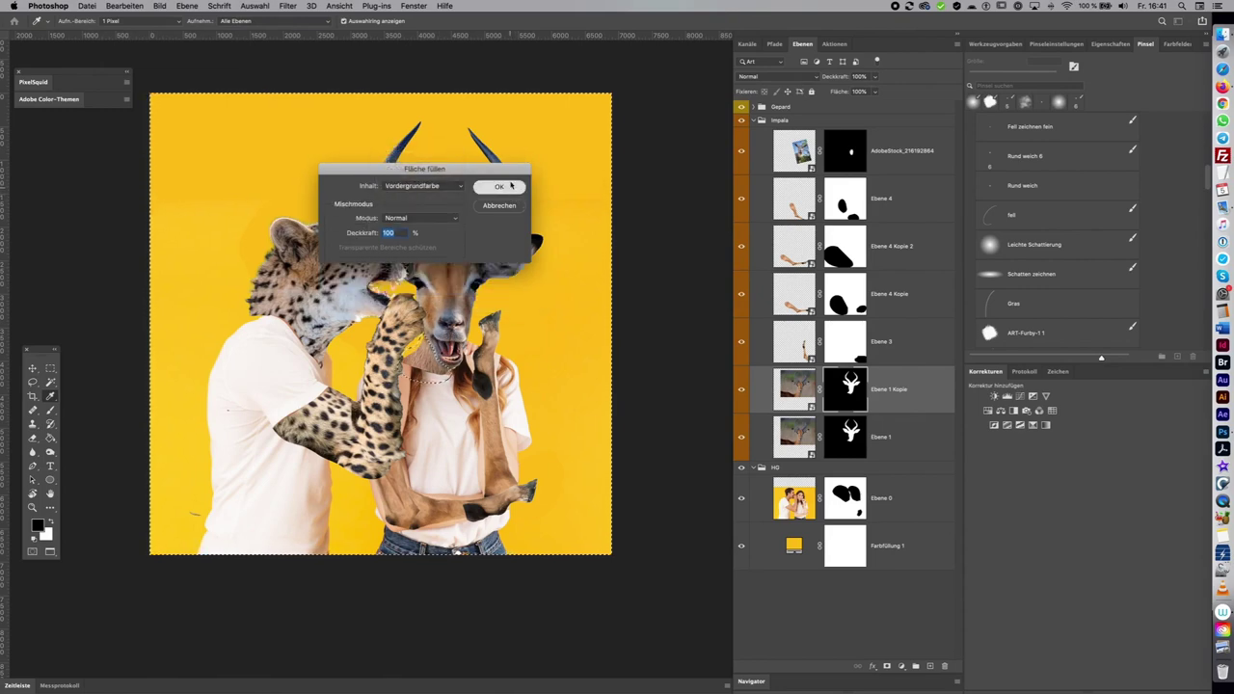
left_click(511, 189)
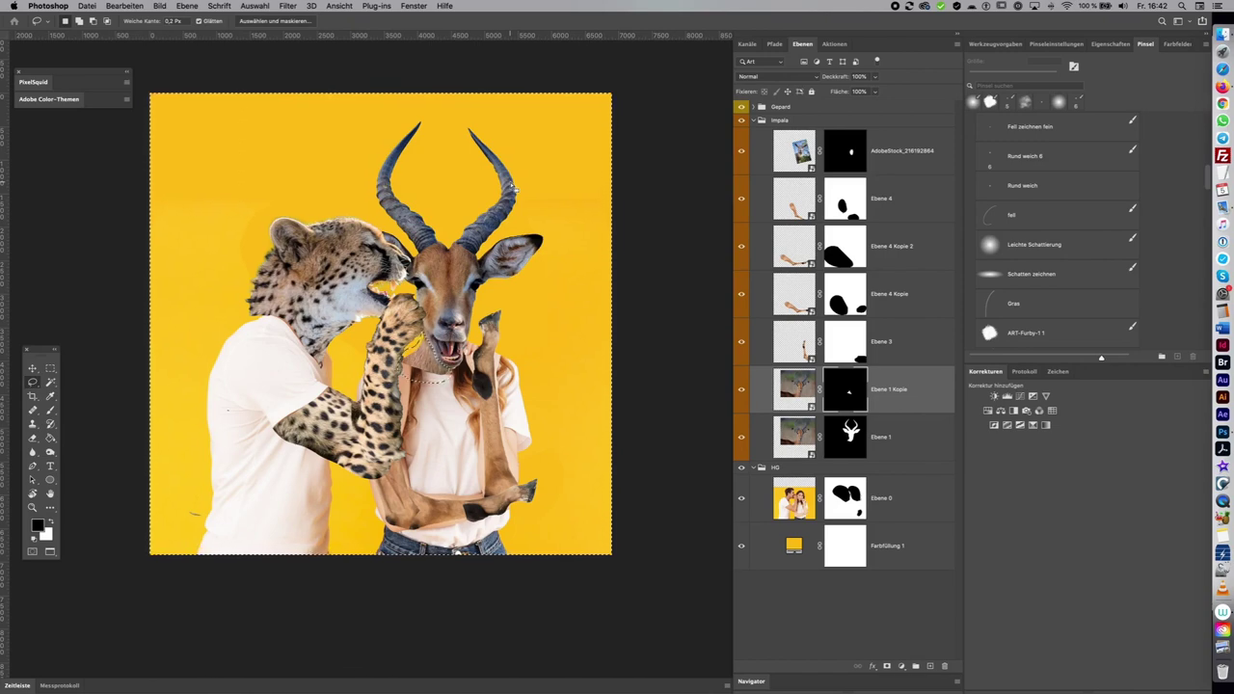
key("super+d")
Flip the Ebene 1 Kopie neck patch horizontally and shift it slightly left over the neck
key("super+t")
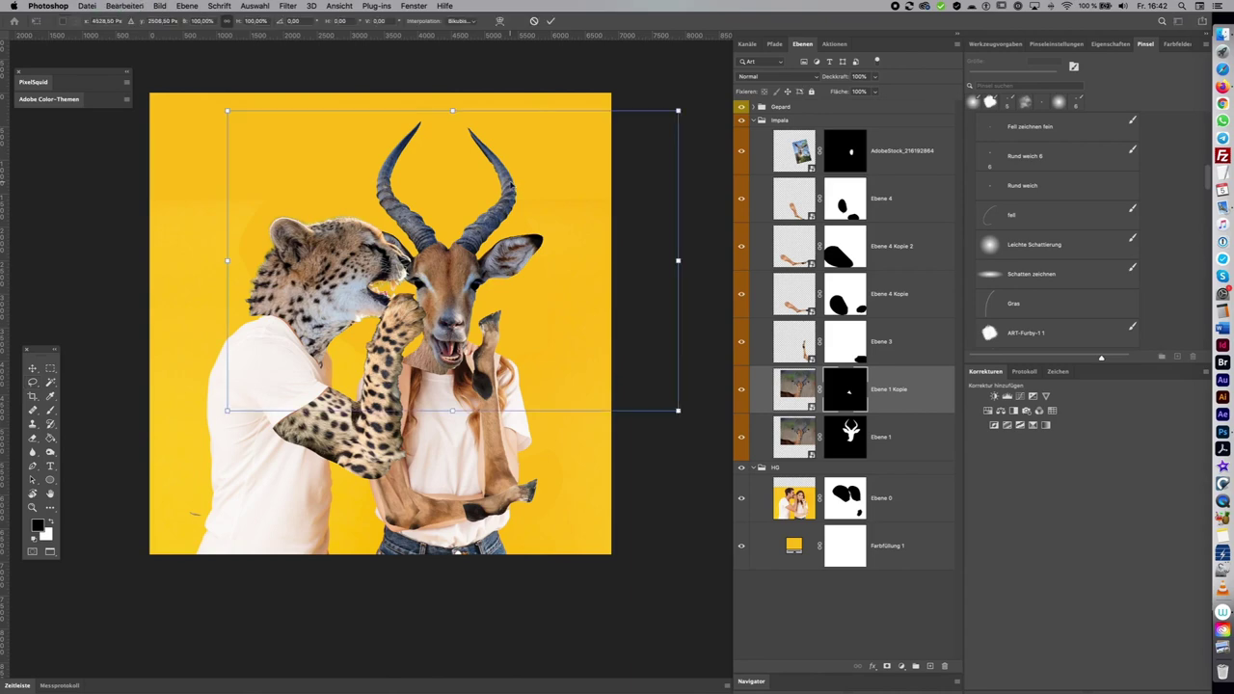
left_click(116, 5)
mouse_move(139, 255)
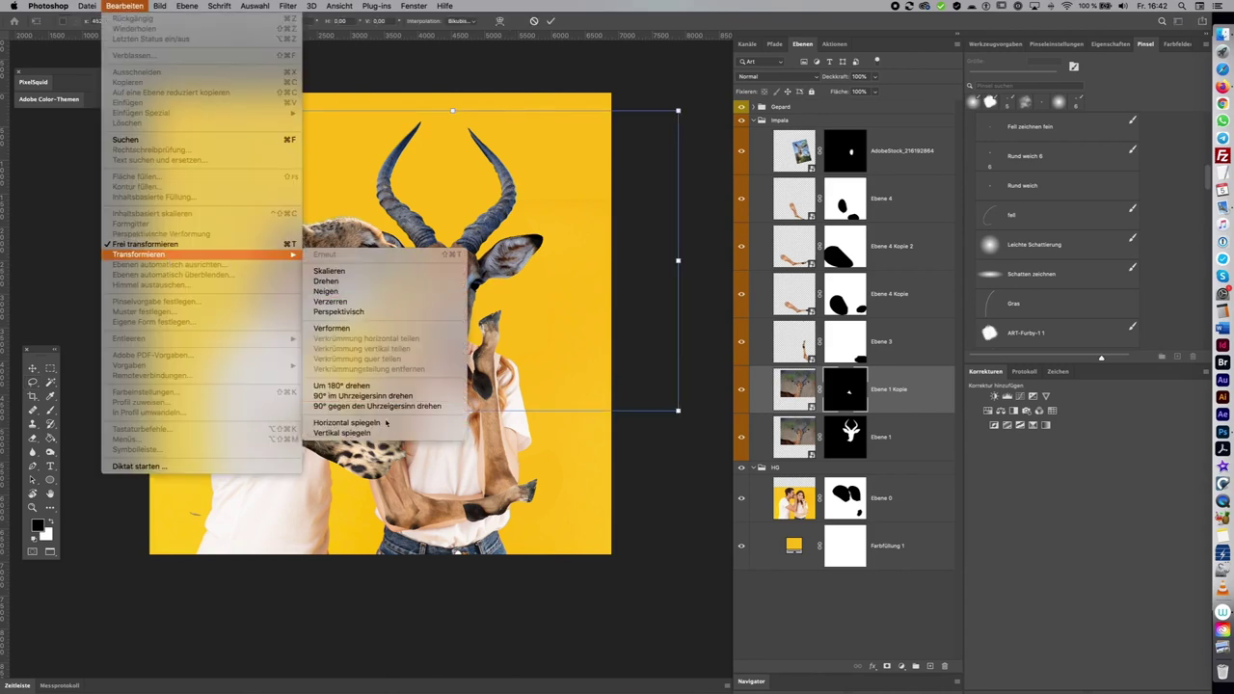
left_click(346, 422)
left_click_drag(547, 364, 531, 361)
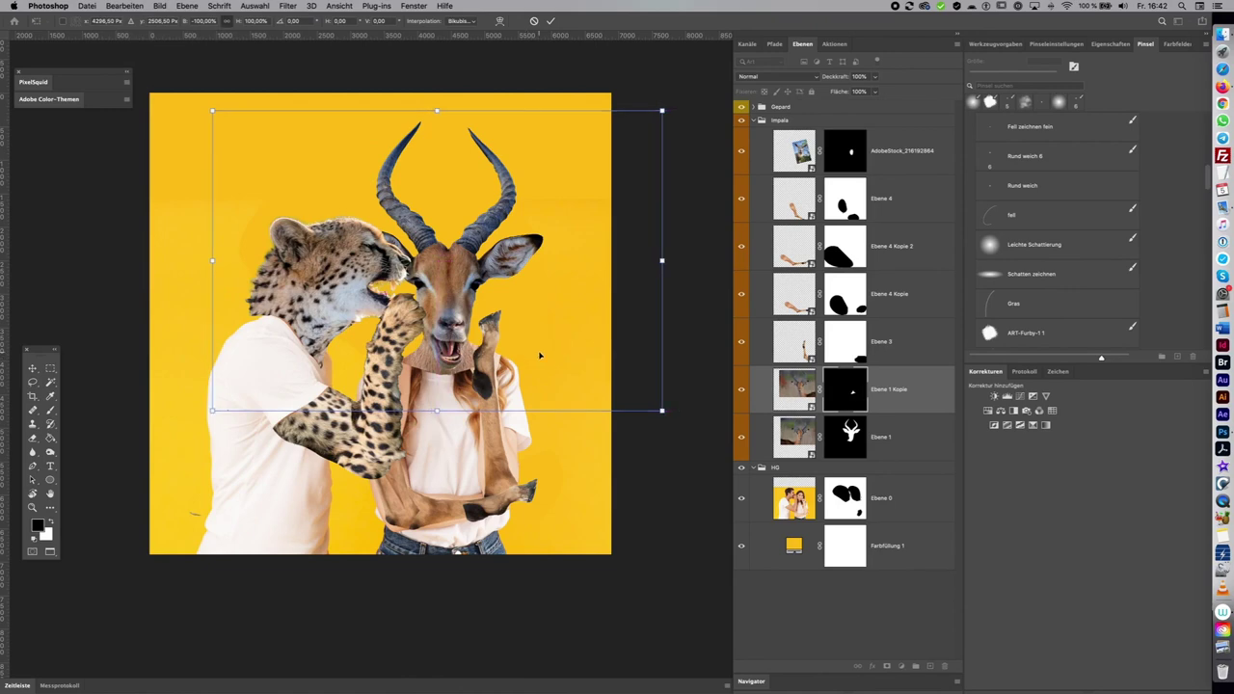
key("Return")
key("l")
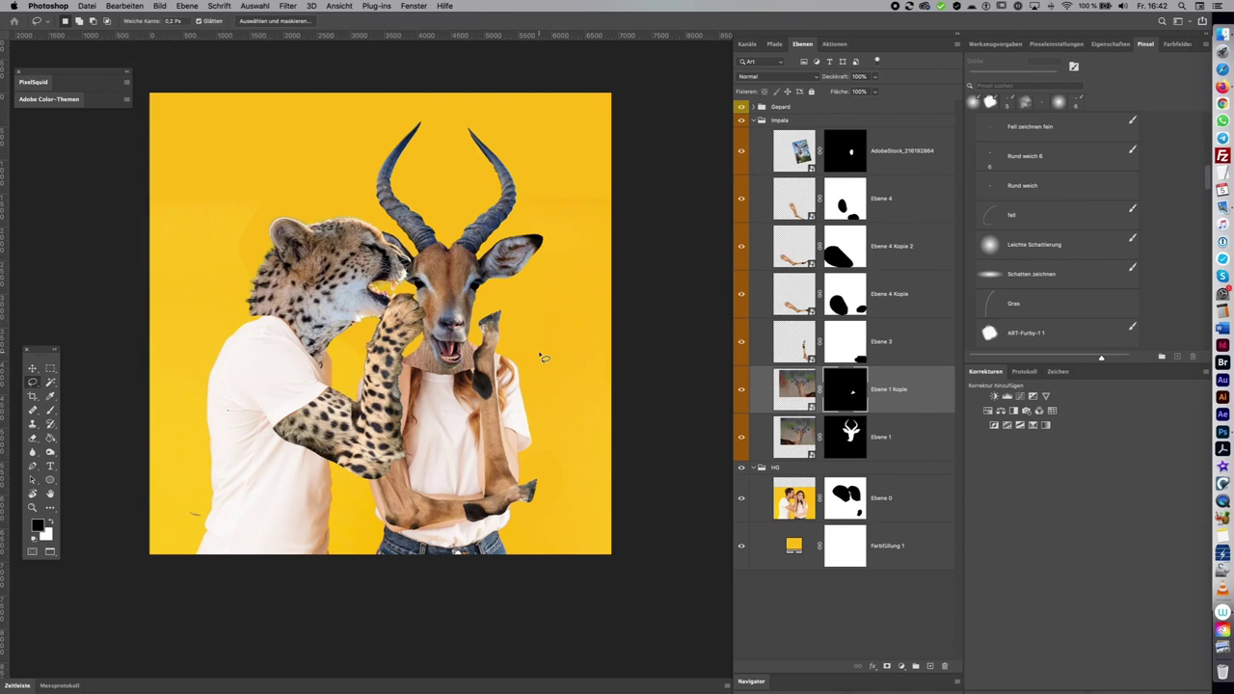
scroll(555, 358, "up", 2)
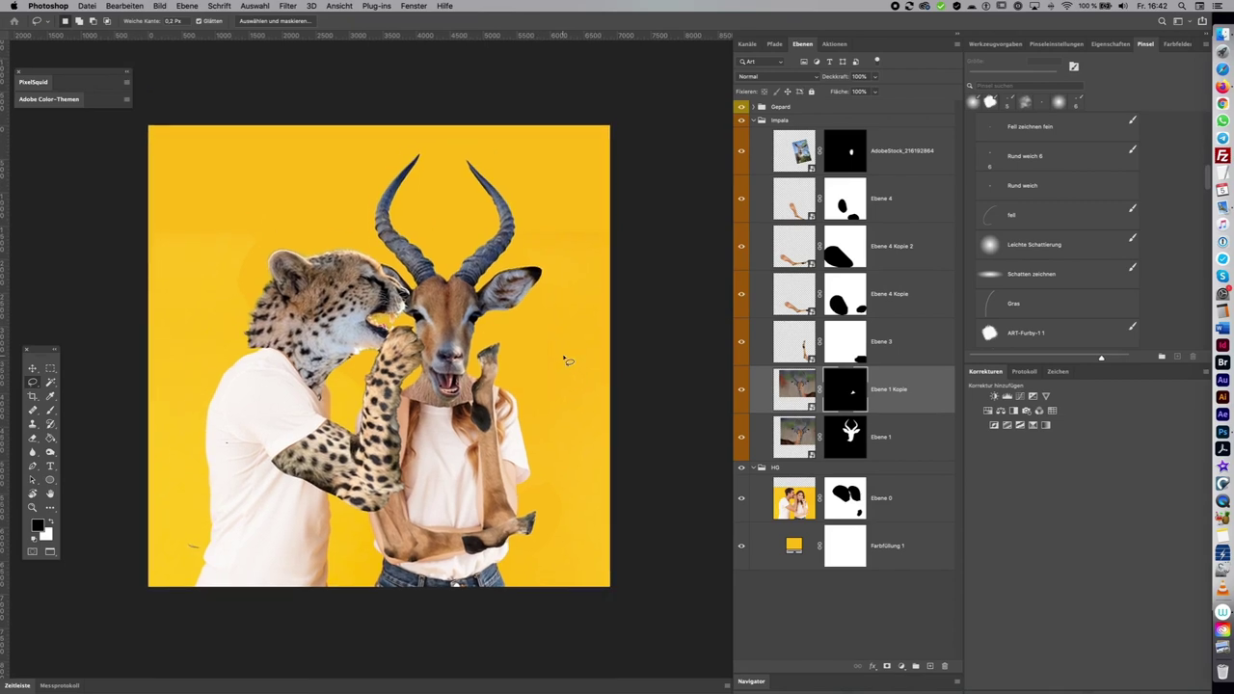
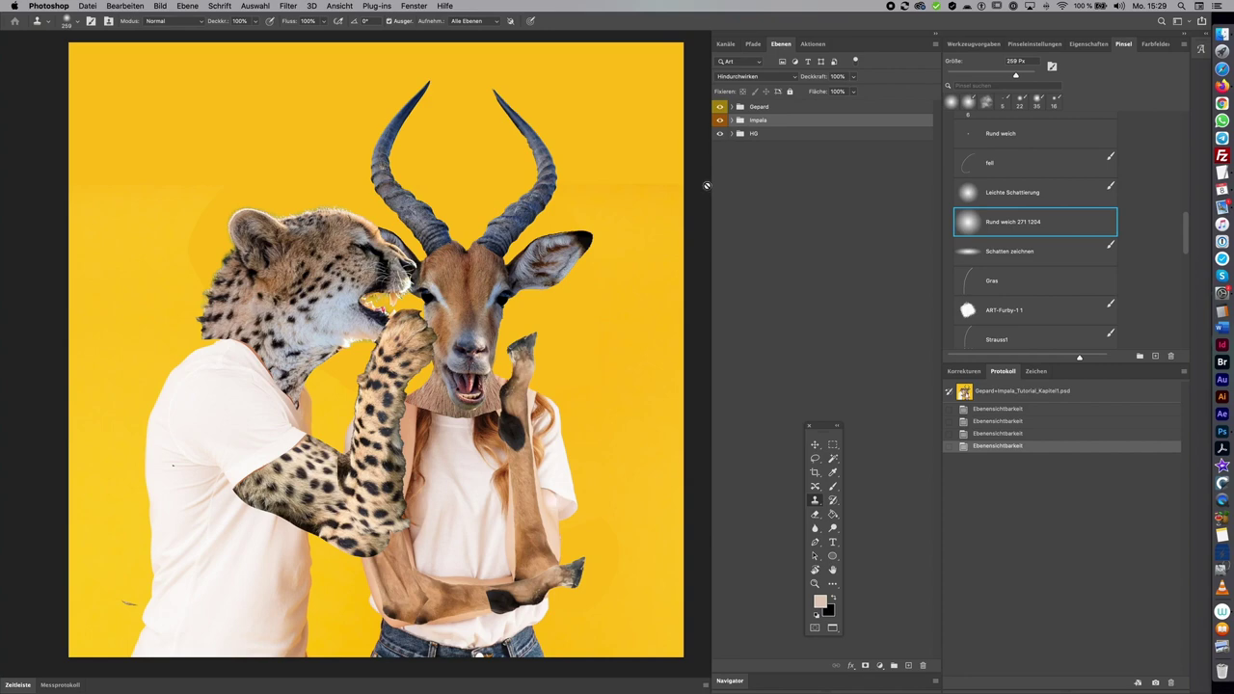
Expand the Impala group, confirm Ebene 4 is the fur arm, and duplicate it
left_click(734, 120)
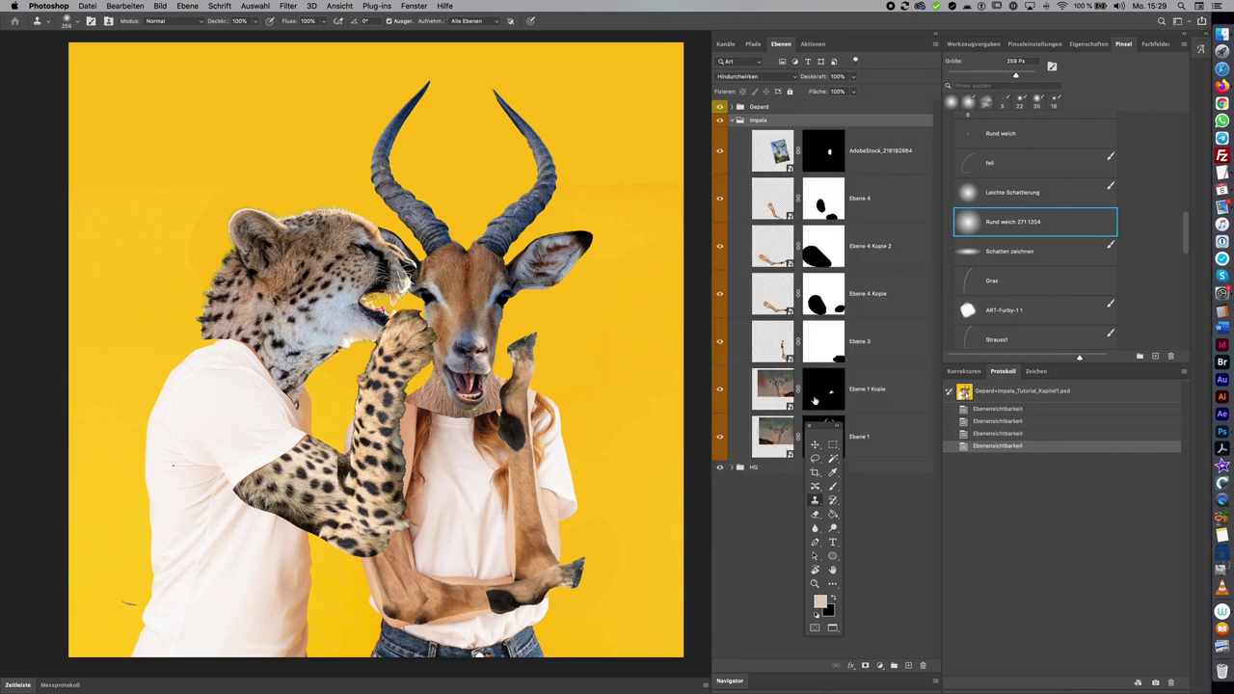
left_click(816, 444)
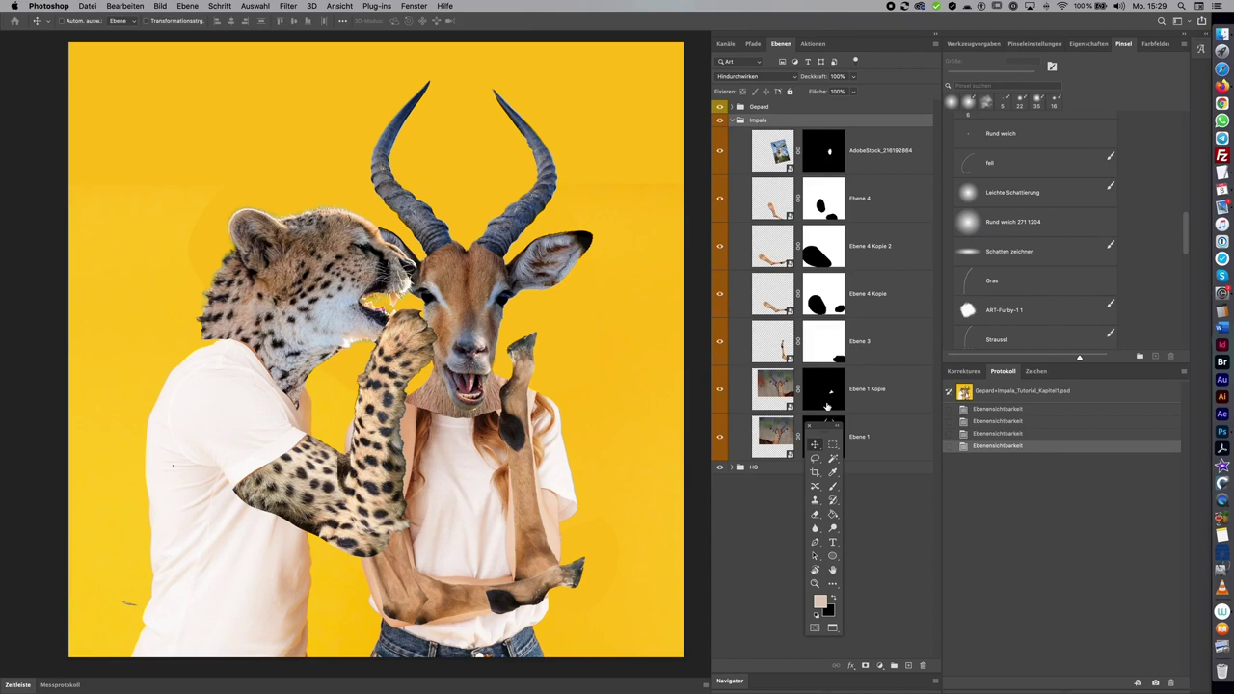
left_click(724, 200)
left_click(724, 199)
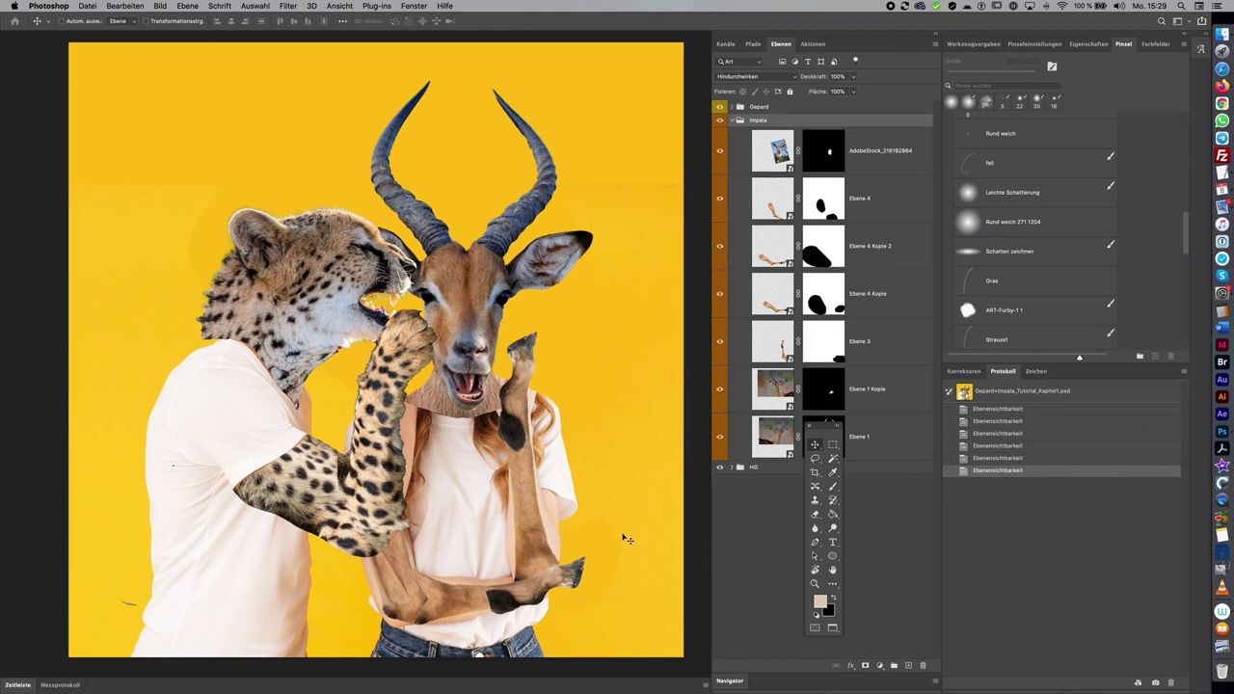
left_click(718, 199)
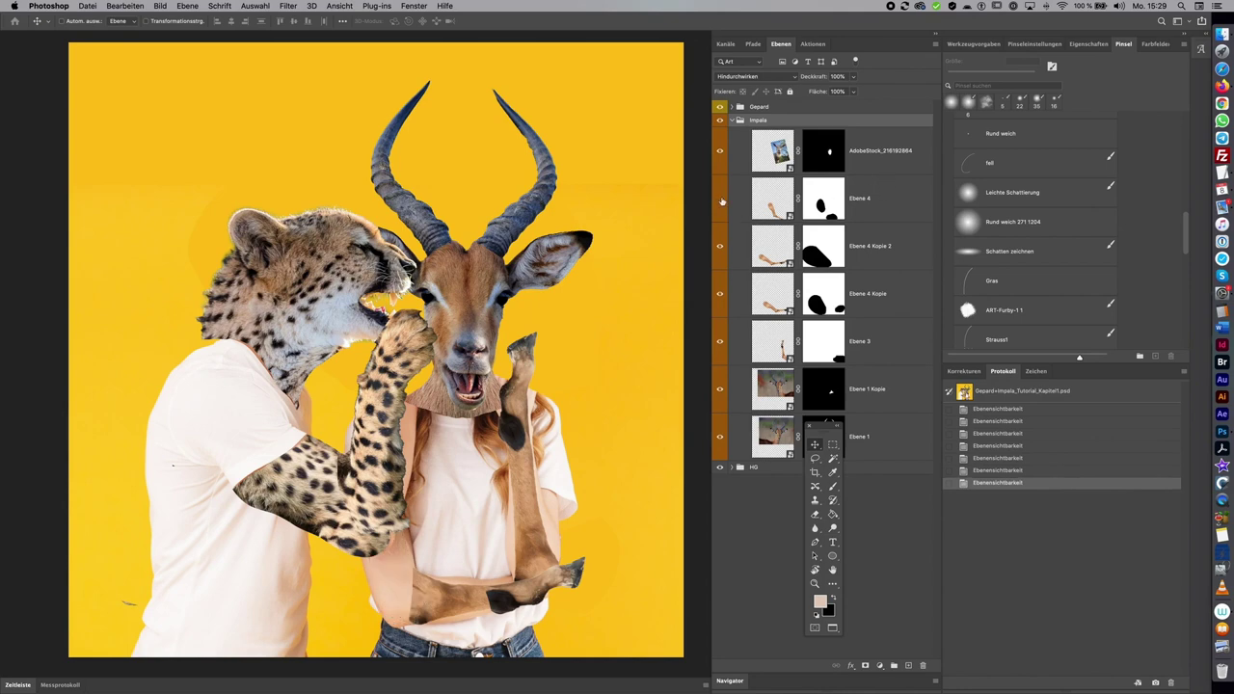
left_click(718, 199)
left_click(868, 201)
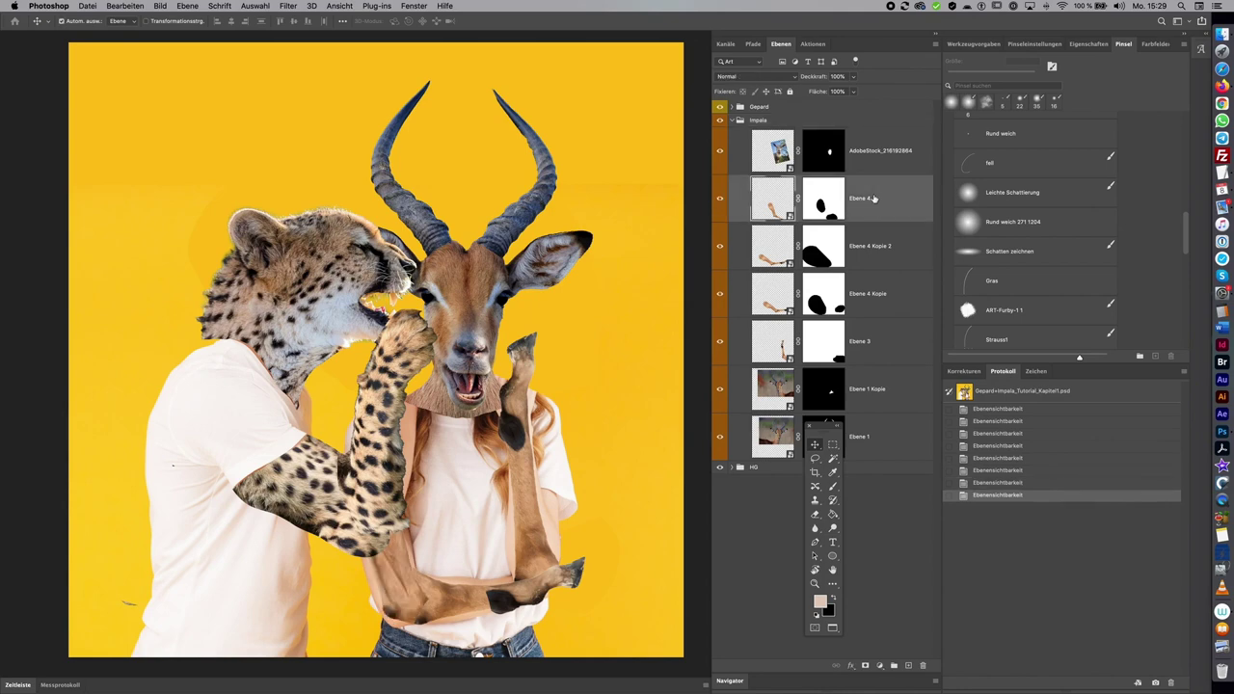
key("super+j")
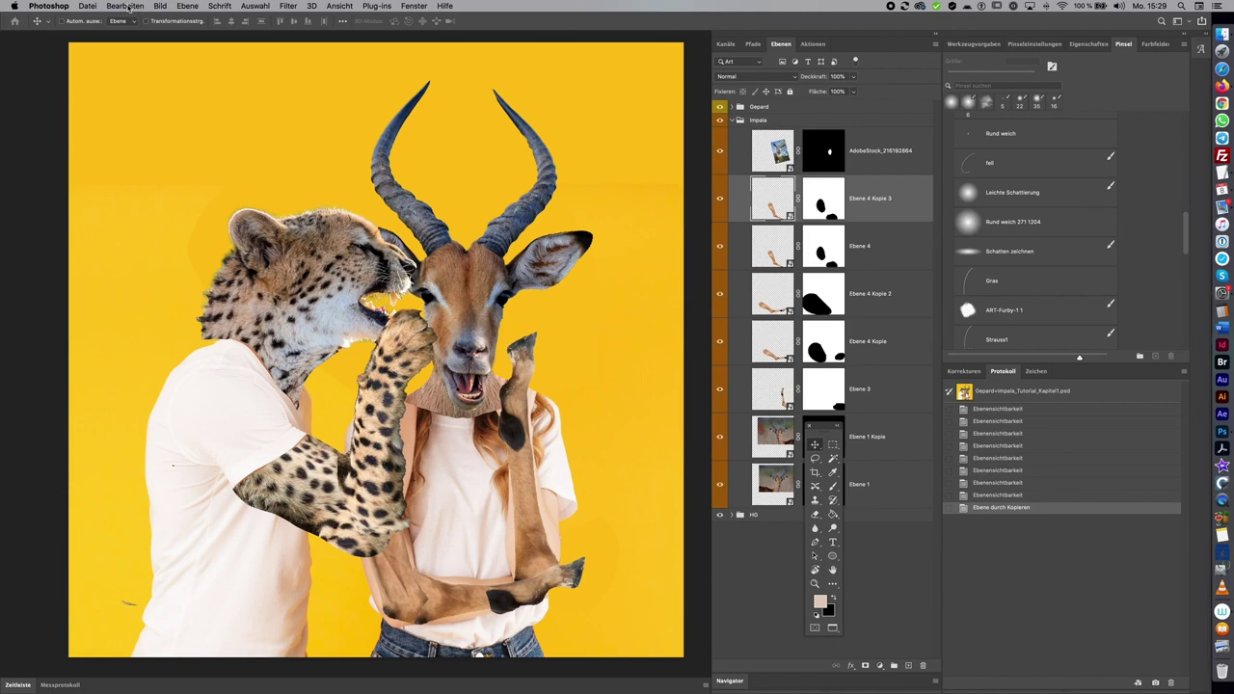
Flip the duplicated arm Ebene 4 Kopie 3 horizontally in a free transform
left_click(127, 8)
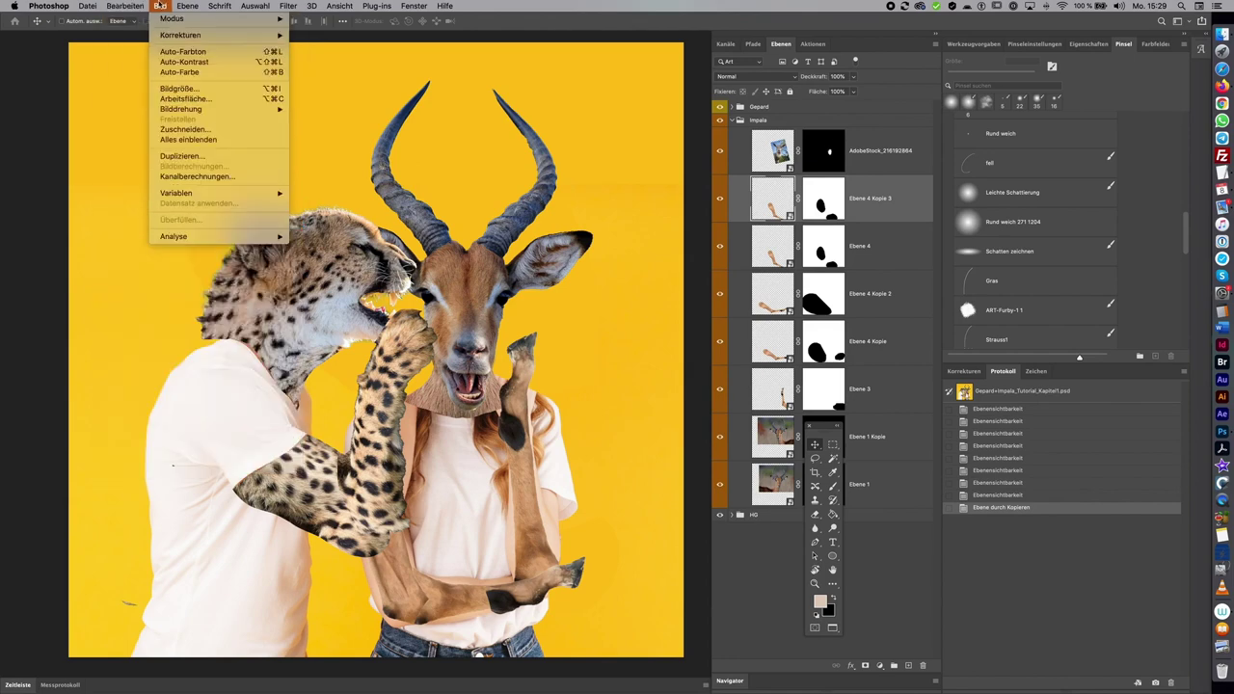
left_click(603, 120)
key("ctrl+t")
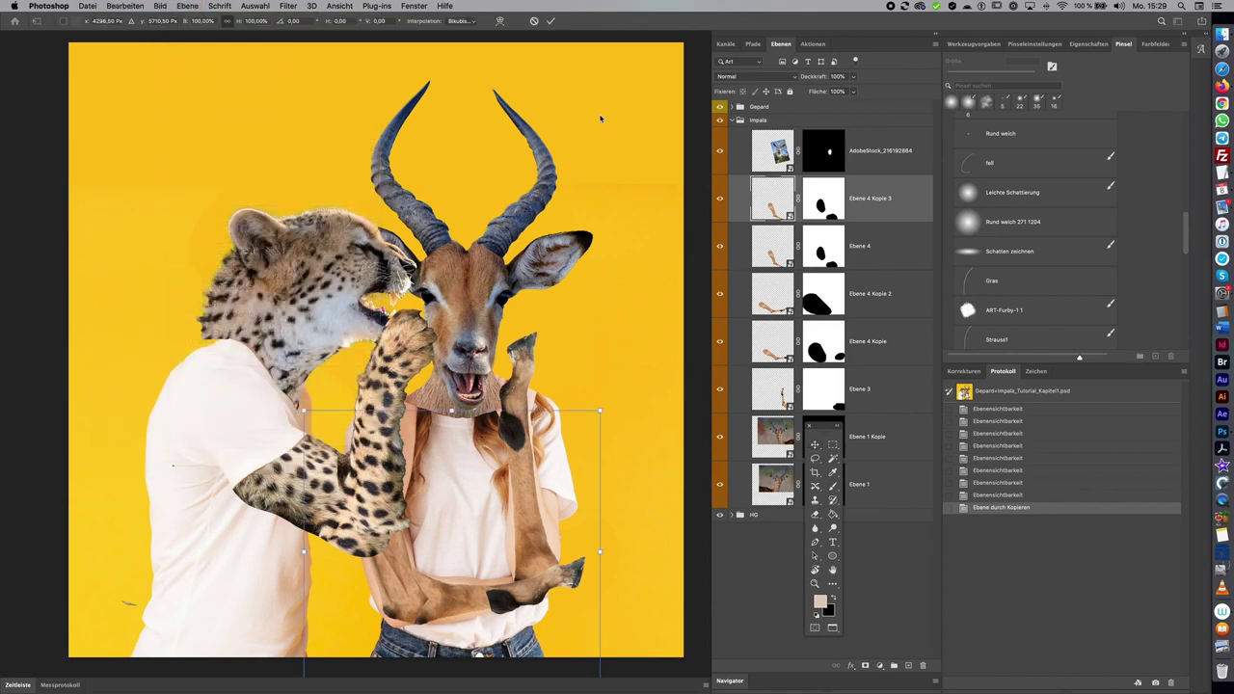
left_click(125, 5)
mouse_move(141, 254)
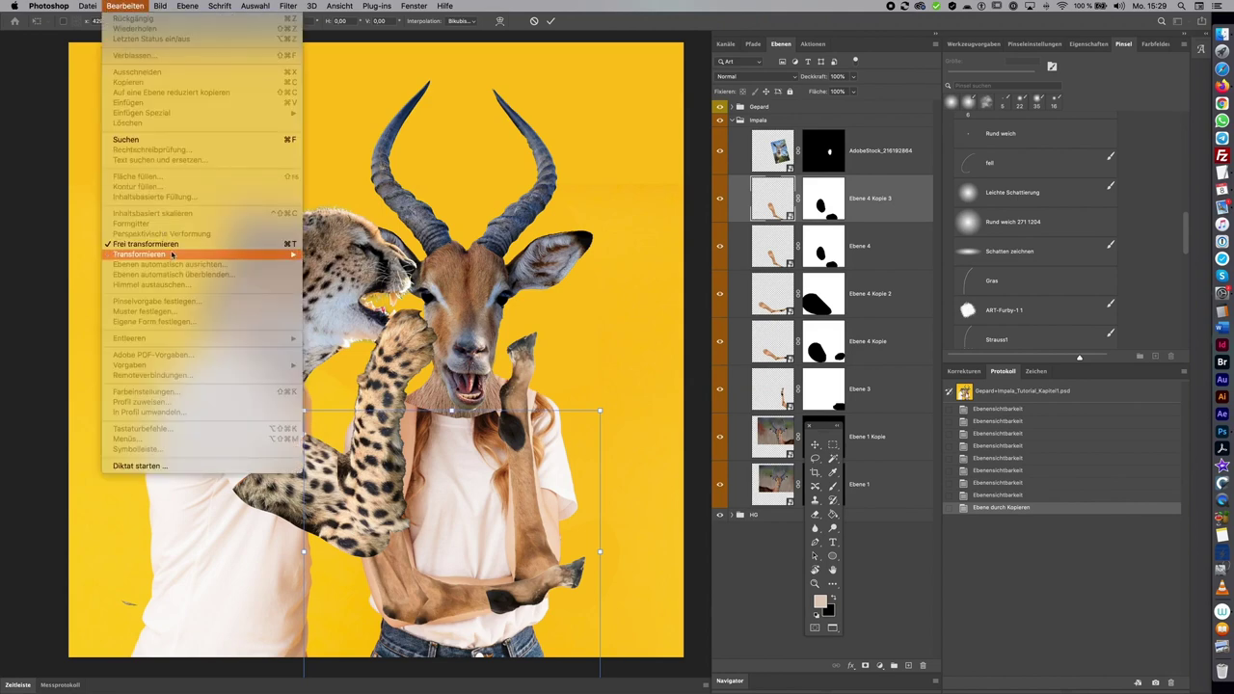
left_click(346, 422)
left_click_drag(590, 572, 576, 546)
Rotate the mirrored arm about 13° across the shirt, apply it, and move it below Ebene 3
left_click_drag(623, 468, 627, 311)
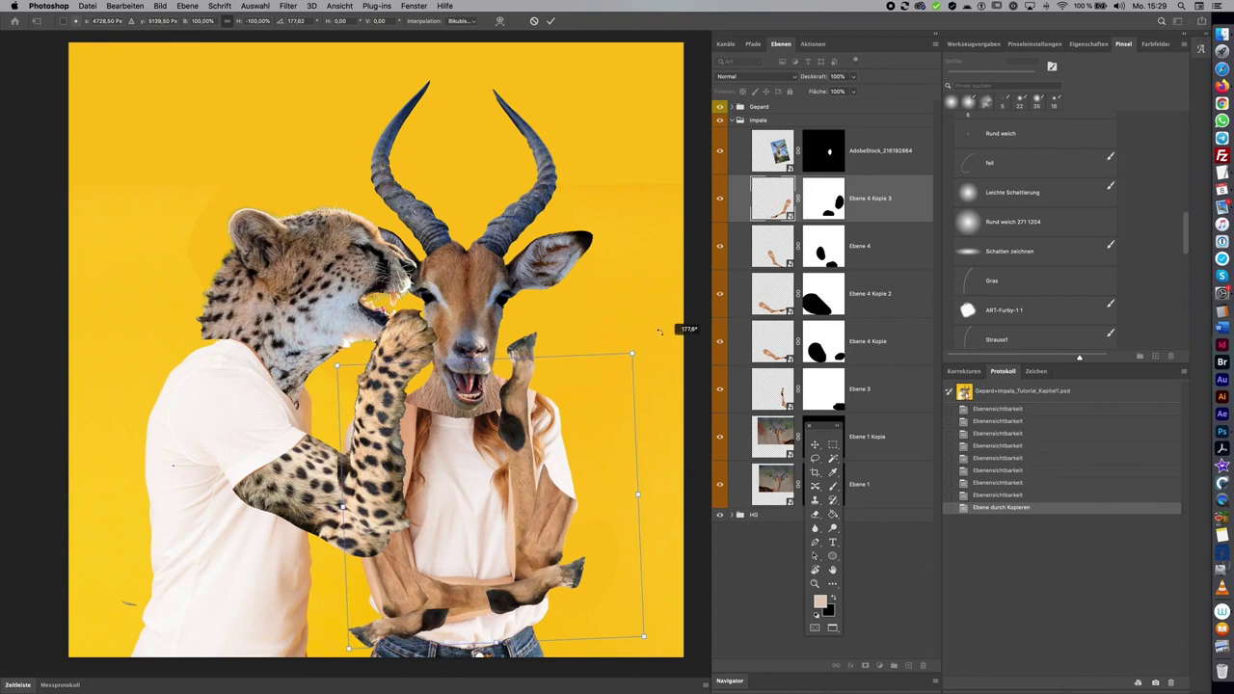
left_click_drag(631, 471, 580, 434)
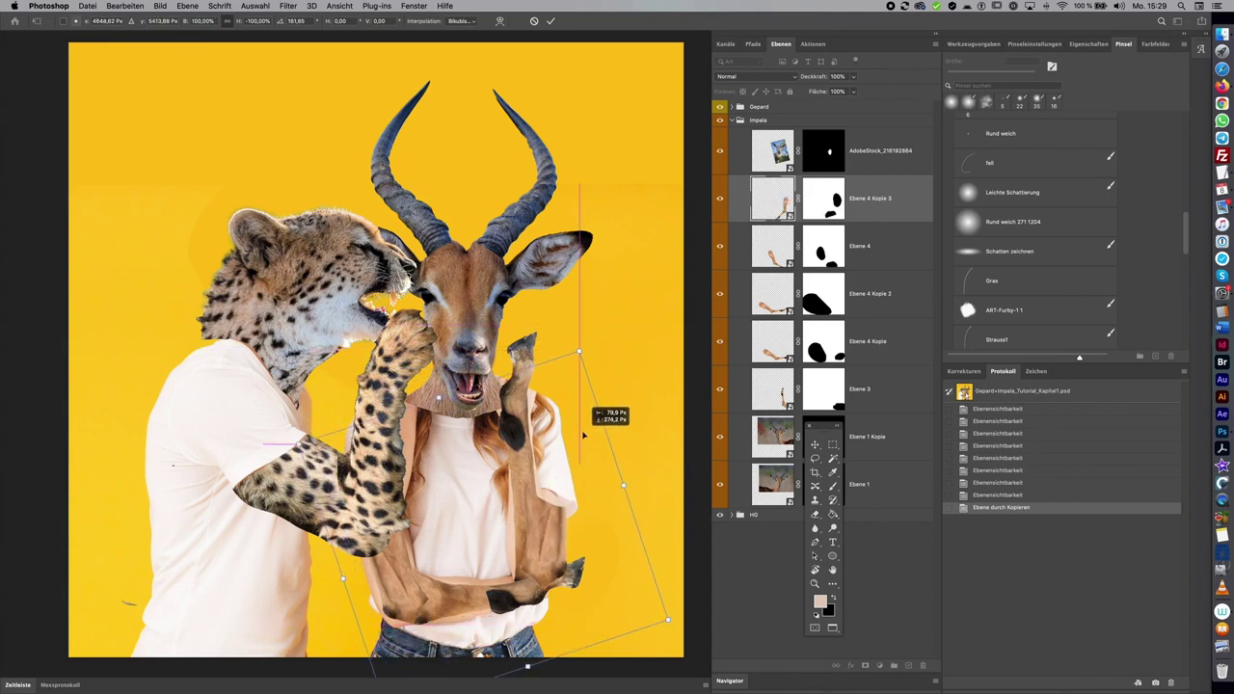
left_click_drag(580, 434, 583, 433)
left_click_drag(638, 349, 640, 339)
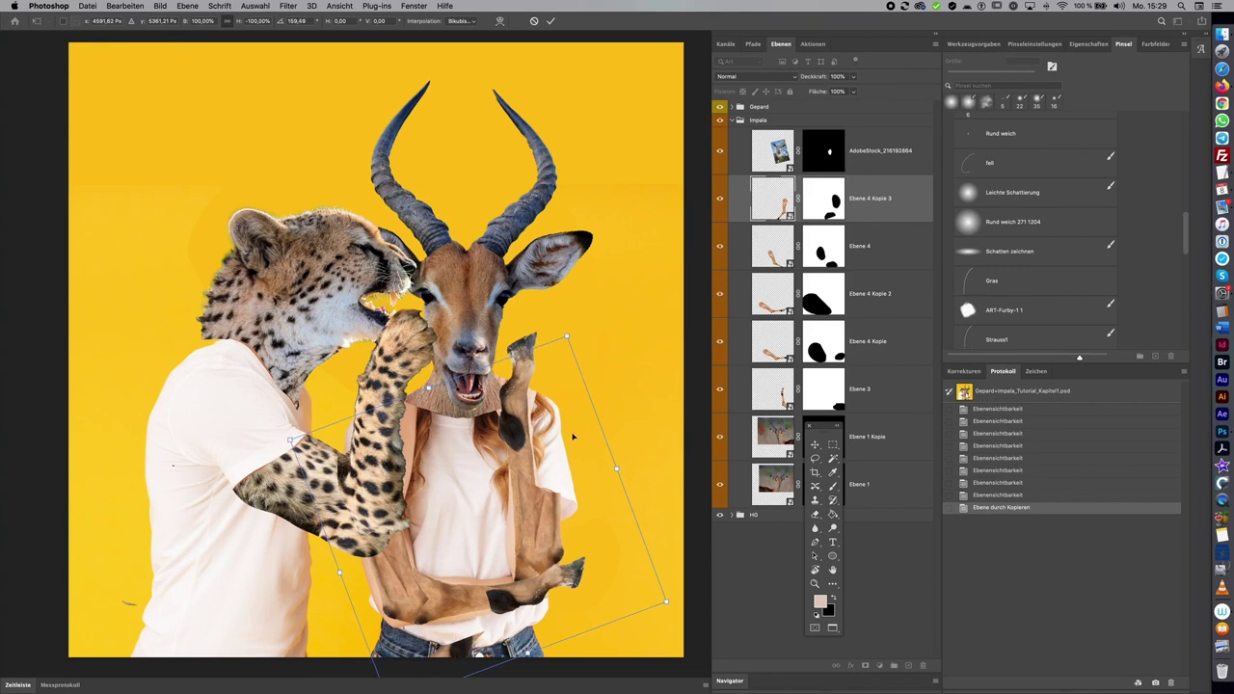
left_click_drag(572, 437, 572, 421)
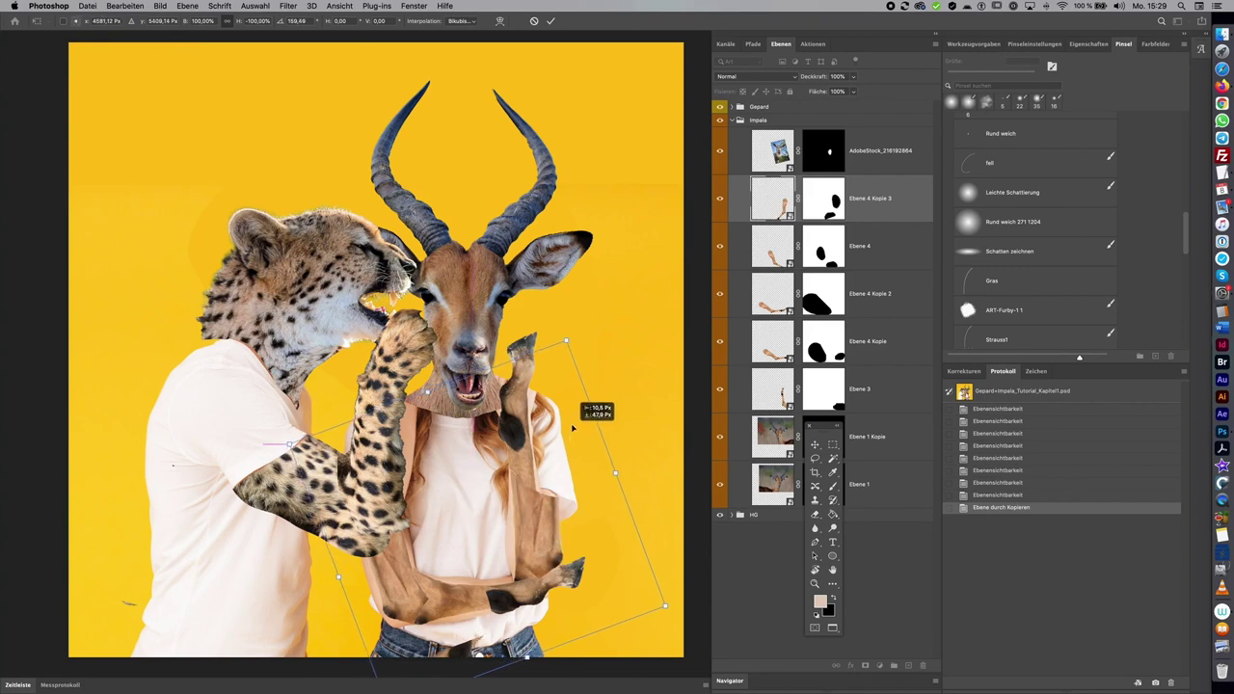
key("Return")
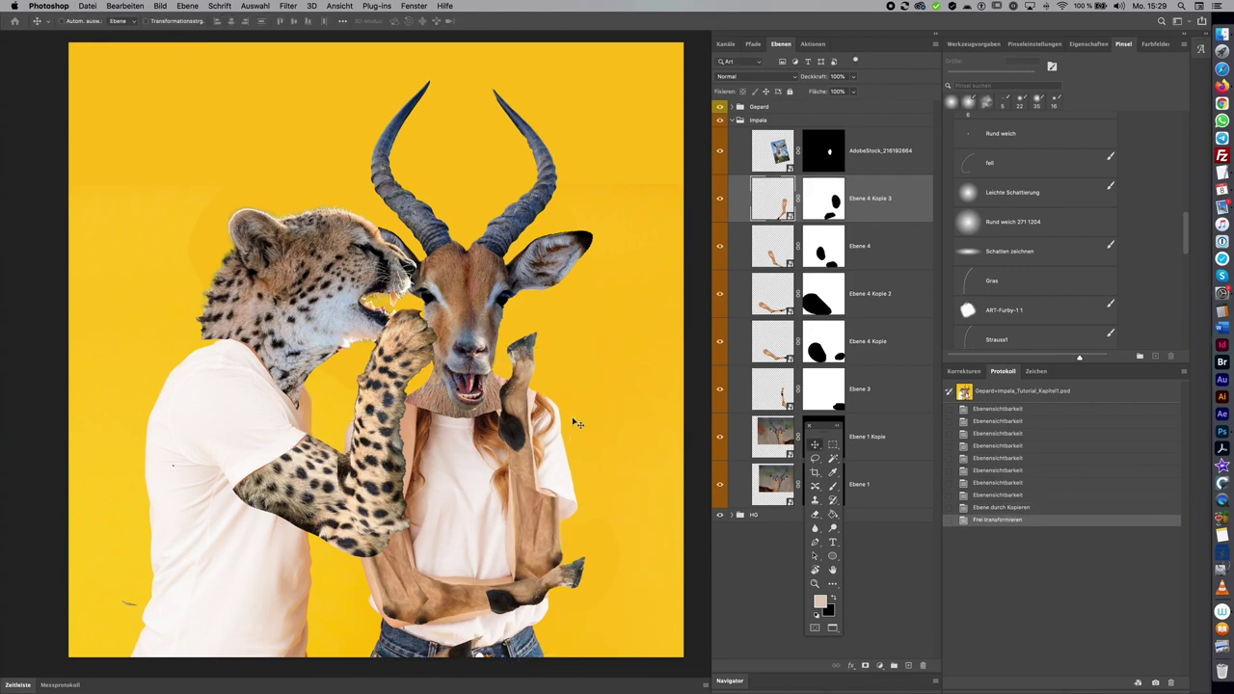
left_click_drag(897, 209, 880, 372)
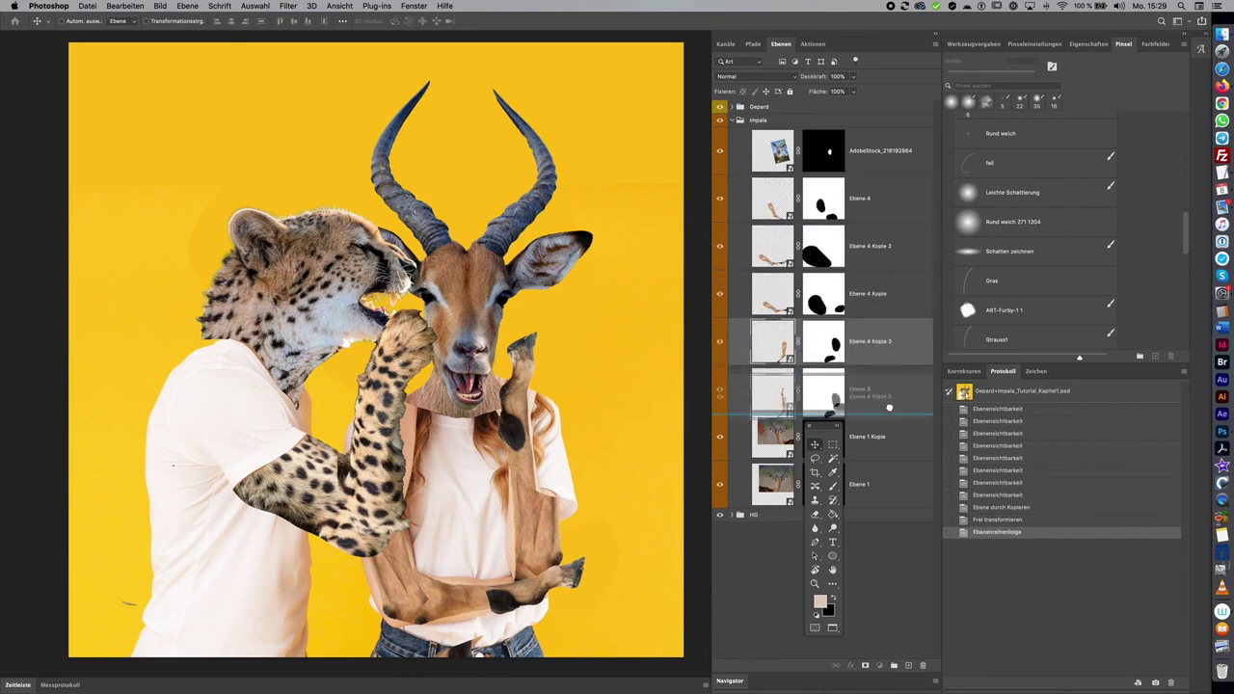
left_click_drag(895, 362, 894, 417)
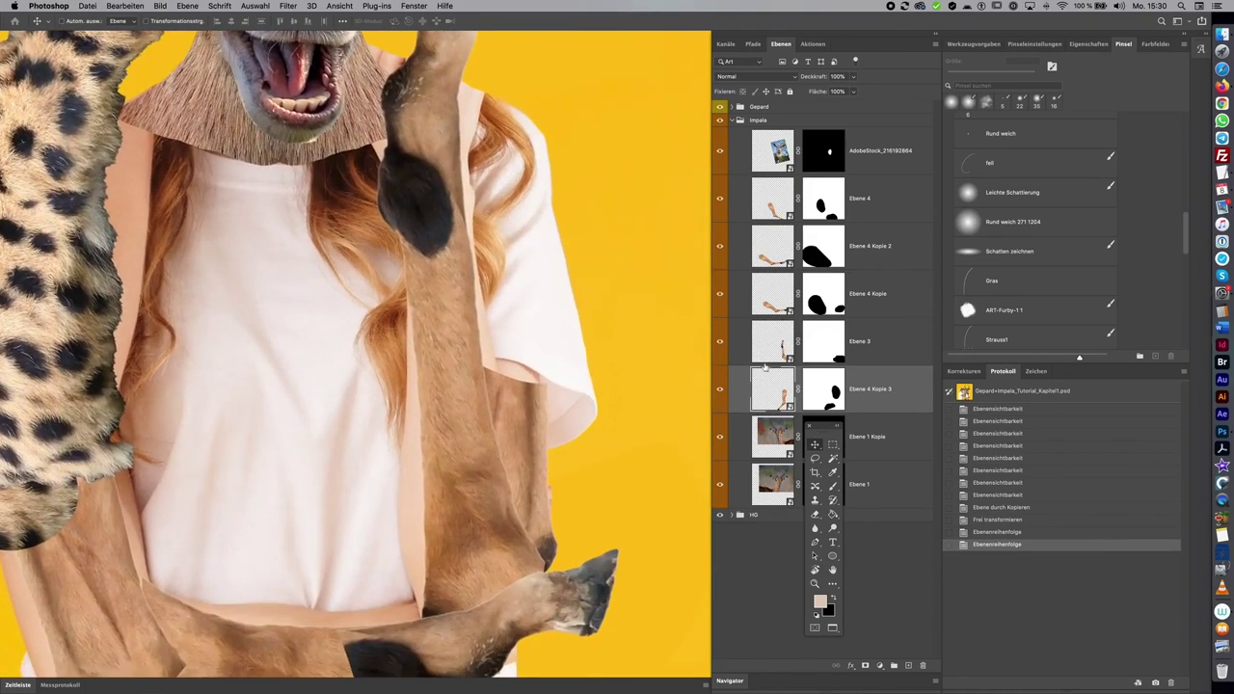
Lasso the shoulder area and fill it with white in Ebene 4 Kopie 3's mask
left_click(824, 391, "shift")
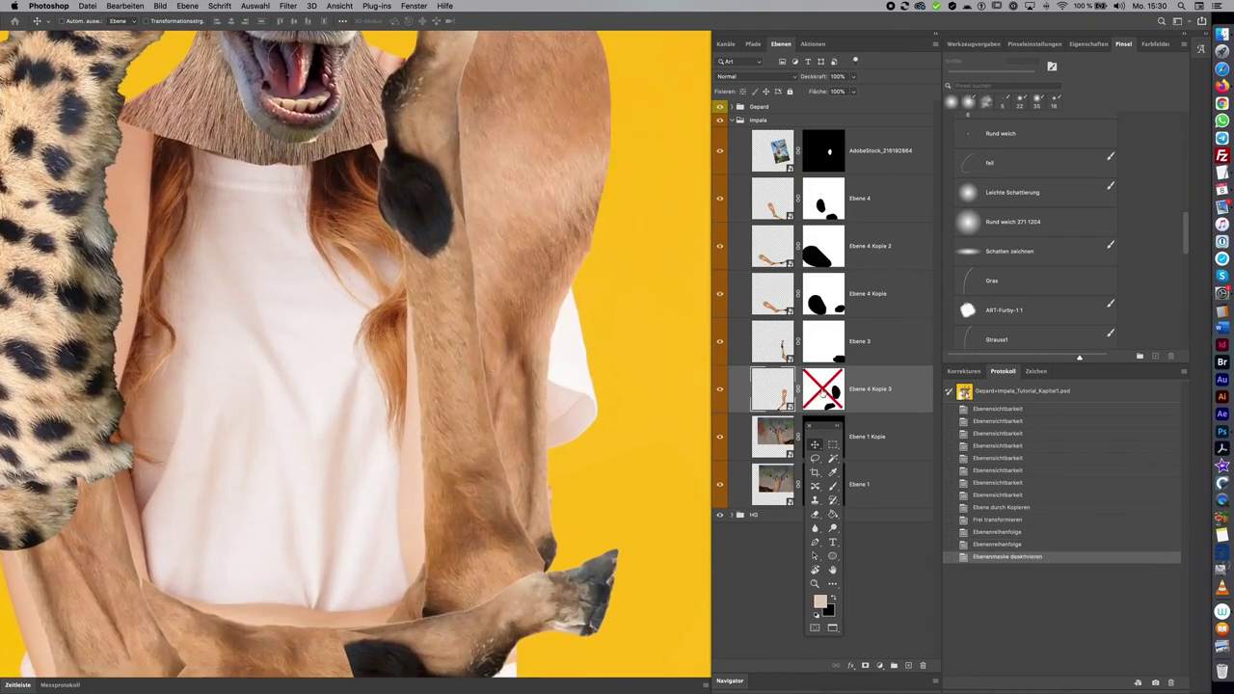
left_click(824, 391, "shift")
left_click(814, 458)
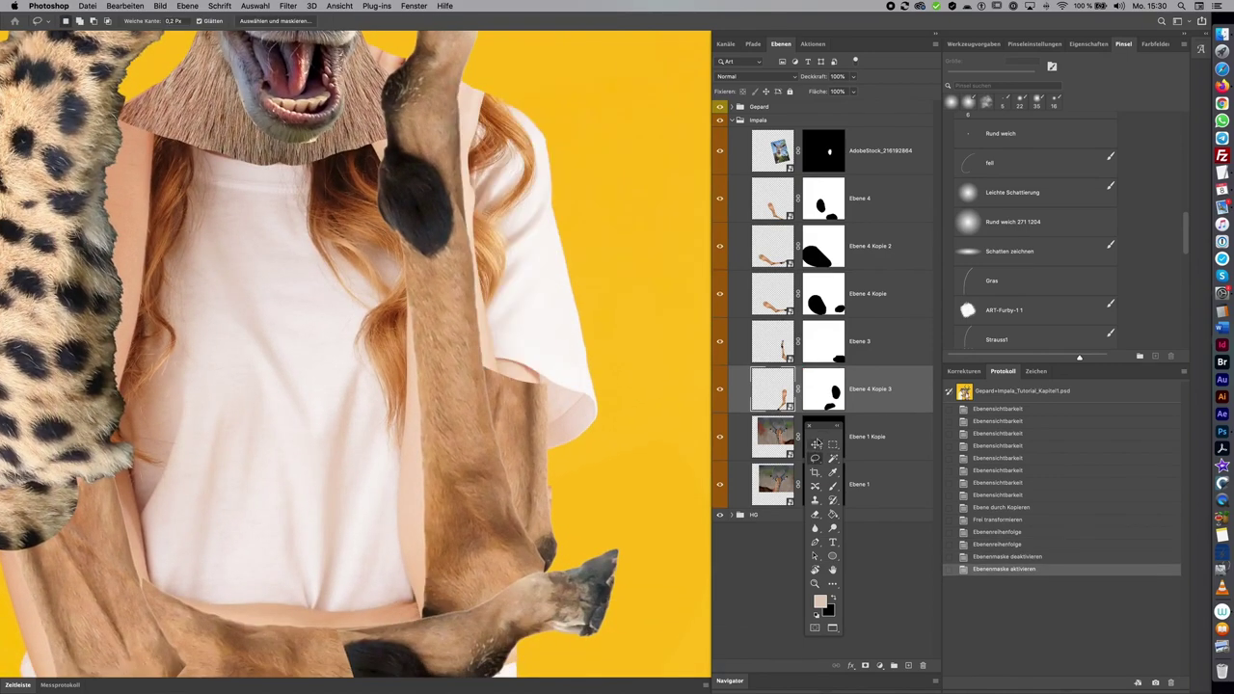
left_click_drag(546, 376, 521, 369)
left_click_drag(521, 370, 546, 401)
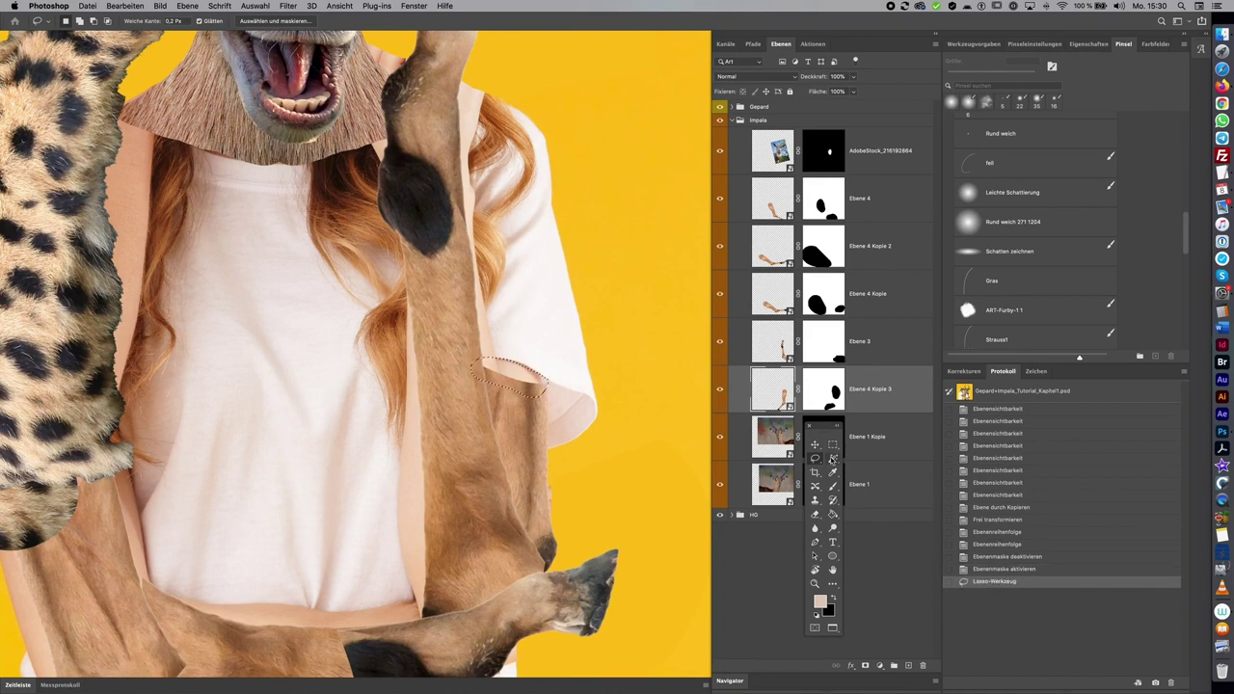
left_click(824, 390)
left_click(834, 598)
left_click(834, 599)
key("alt+BackSpace")
key("ctrl+d")
Pan and scroll around the canvas to inspect the rest of the mirrored arm
left_click_drag(627, 454, 683, 353)
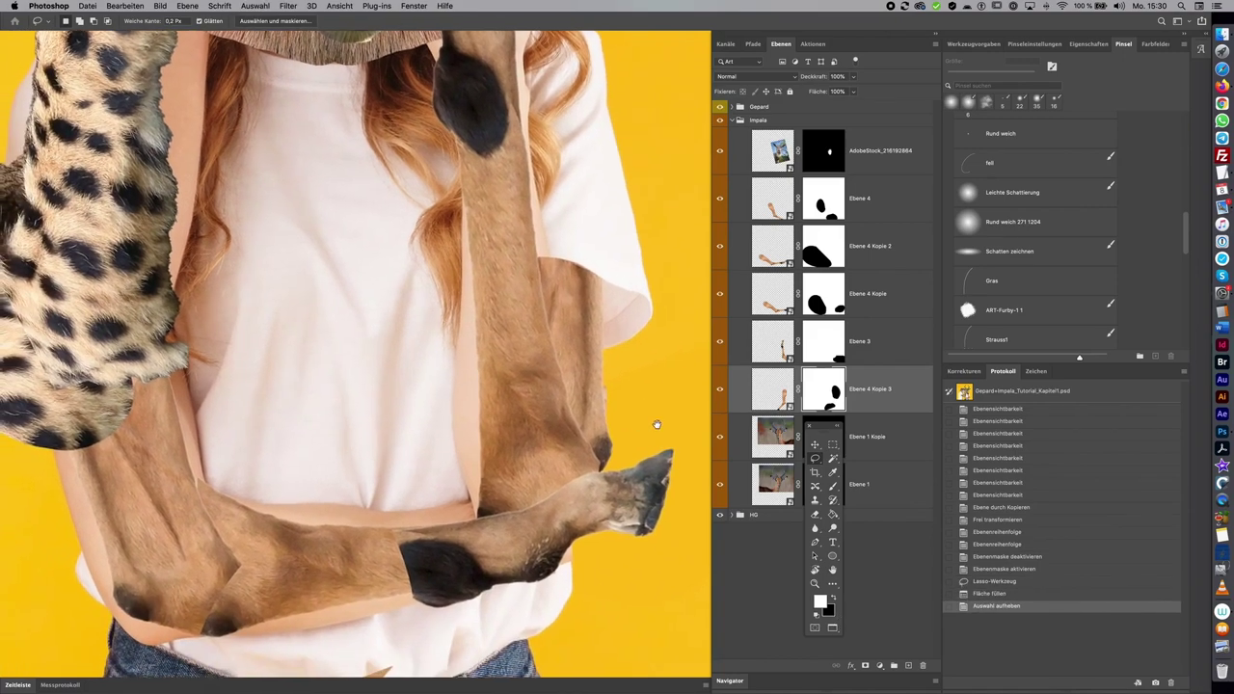
scroll(656, 425, "left", 2)
scroll(664, 429, "down", 3)
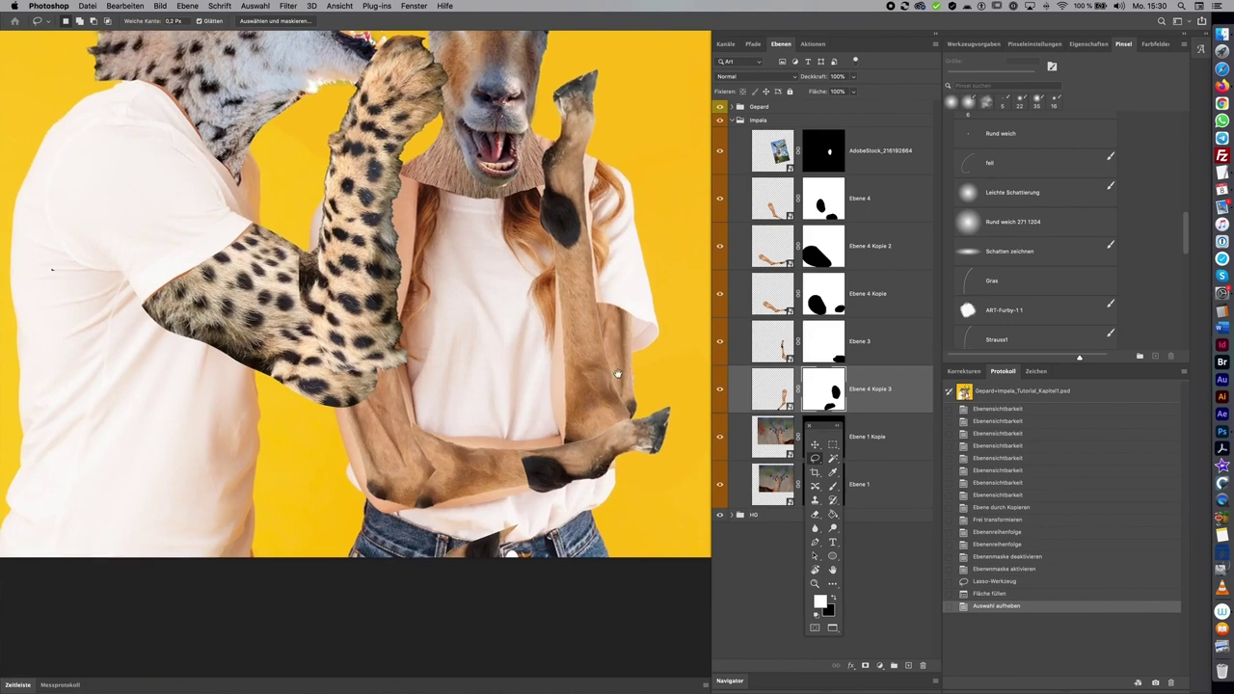
scroll(617, 374, "up", 5)
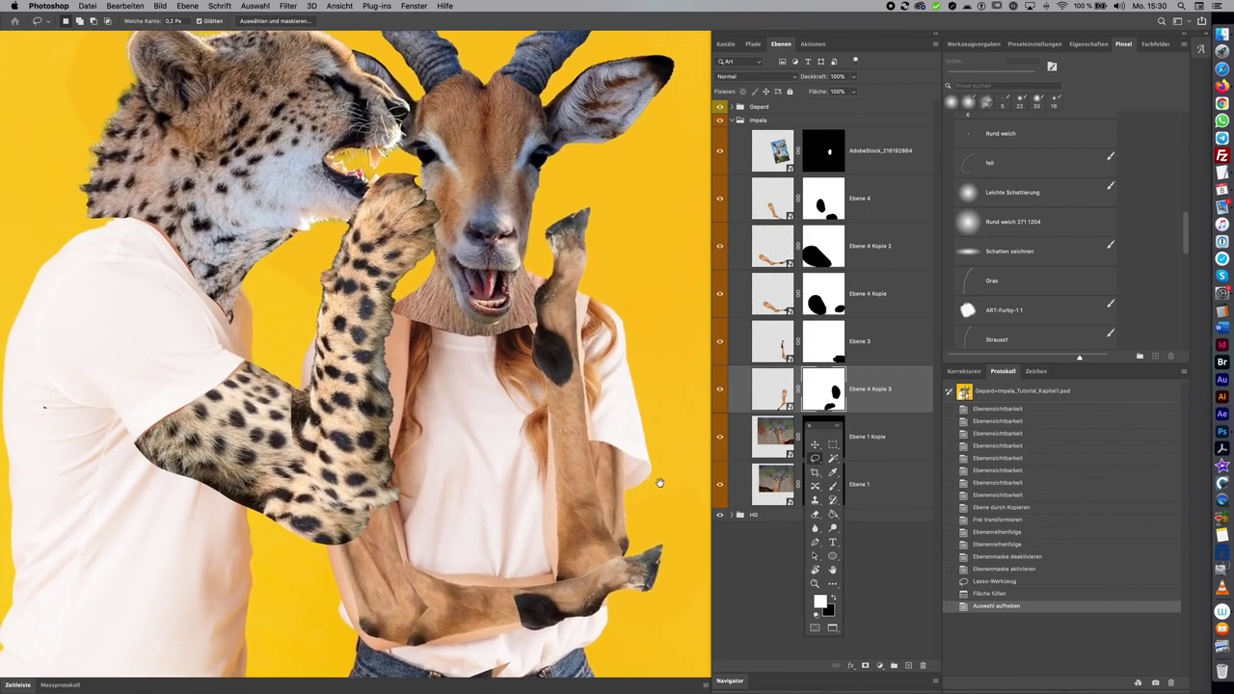
scroll(659, 482, "up", 3)
scroll(628, 492, "down", 1)
scroll(656, 462, "up", 4)
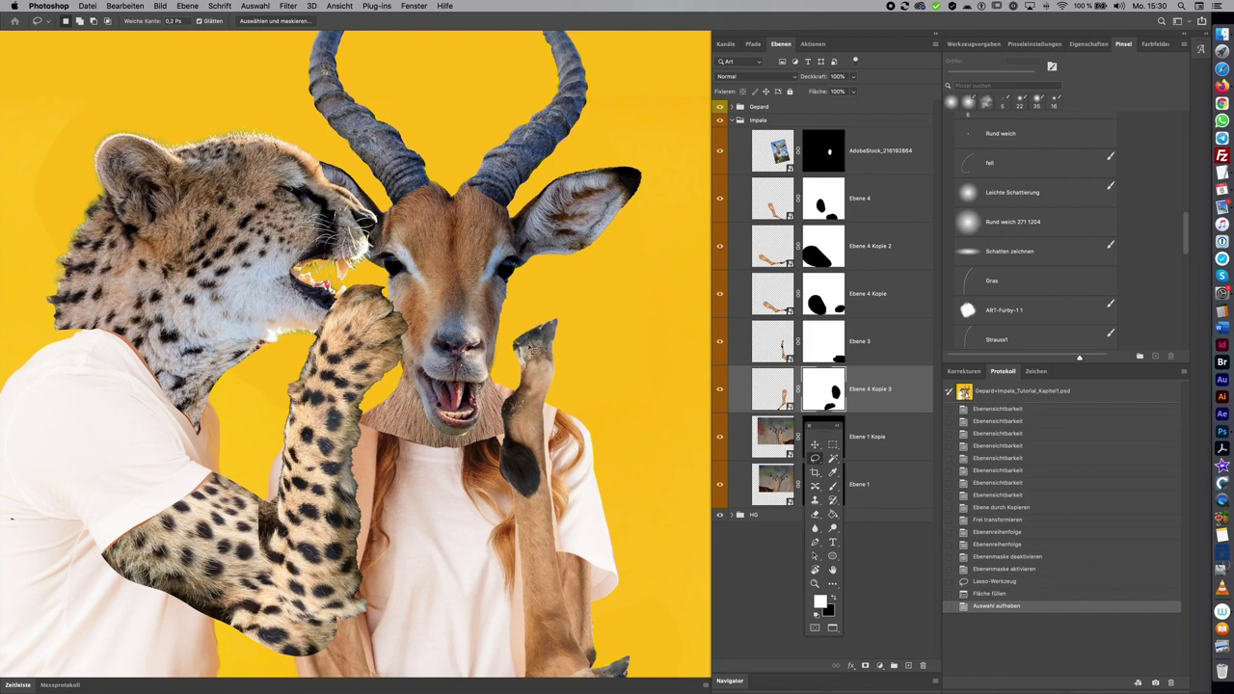
Group Ebene 3 into Gruppe 1, give the group a layer mask, and reselect Ebene 3
left_click(797, 341)
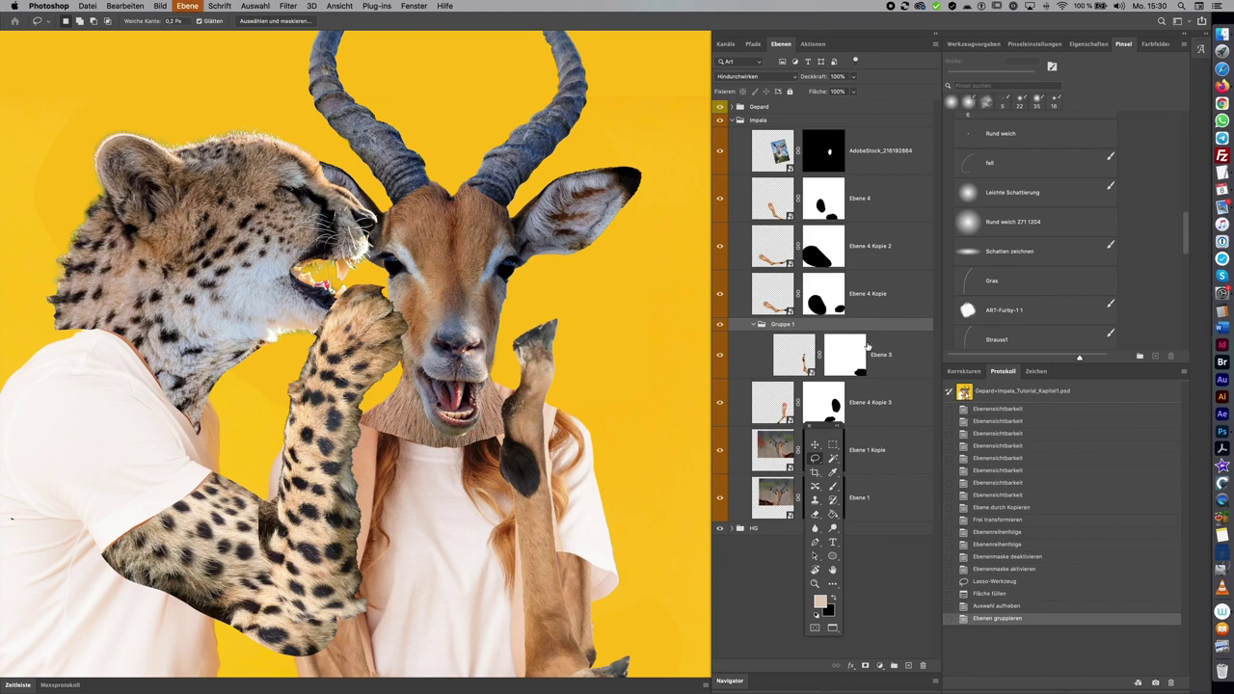
key("ctrl+g")
key("ctrl+m")
left_click(818, 382)
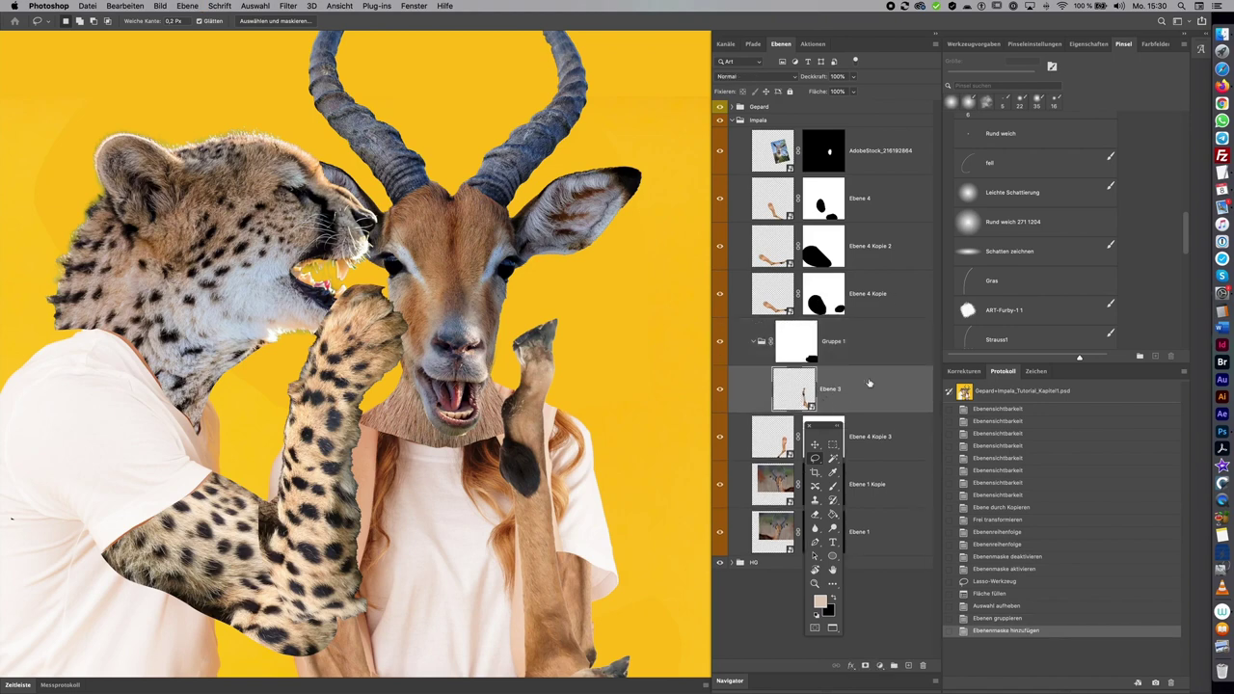
left_click(128, 8)
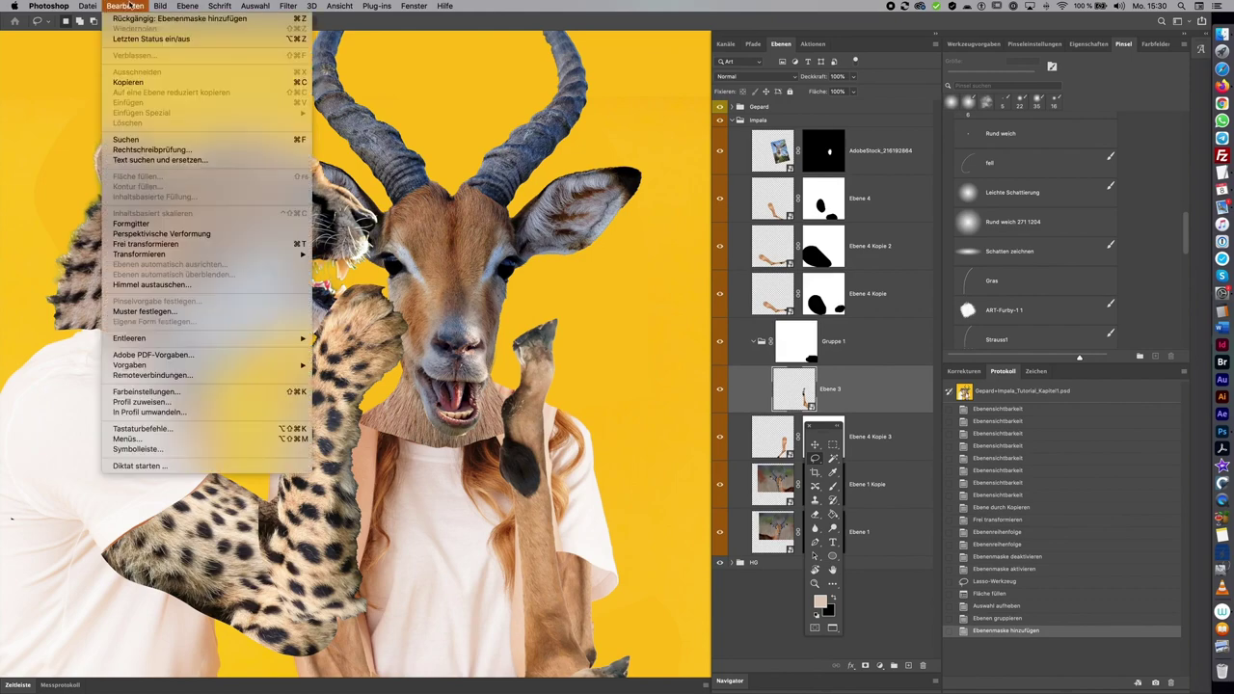
Puppet-warp Ebene 3, pinning the leg's base and bending its top up-left to the antelope's neck
left_click(162, 227)
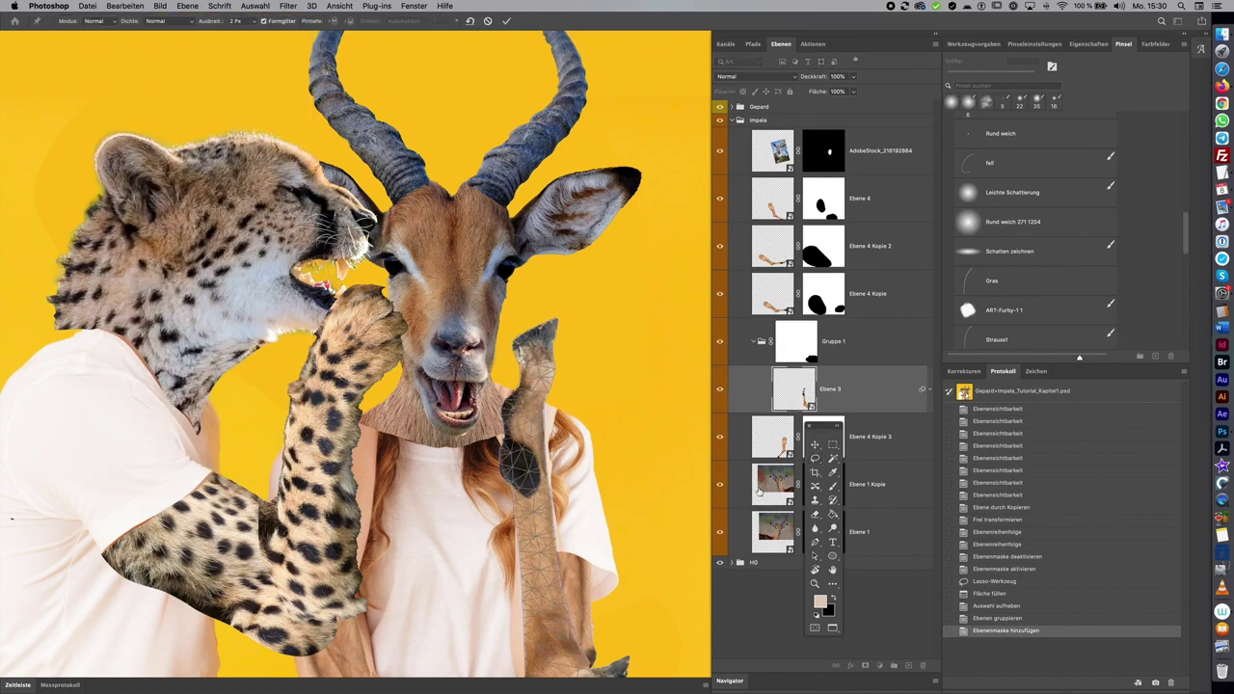
scroll(636, 463, "down", 5)
scroll(598, 309, "down", 3)
left_click(506, 519)
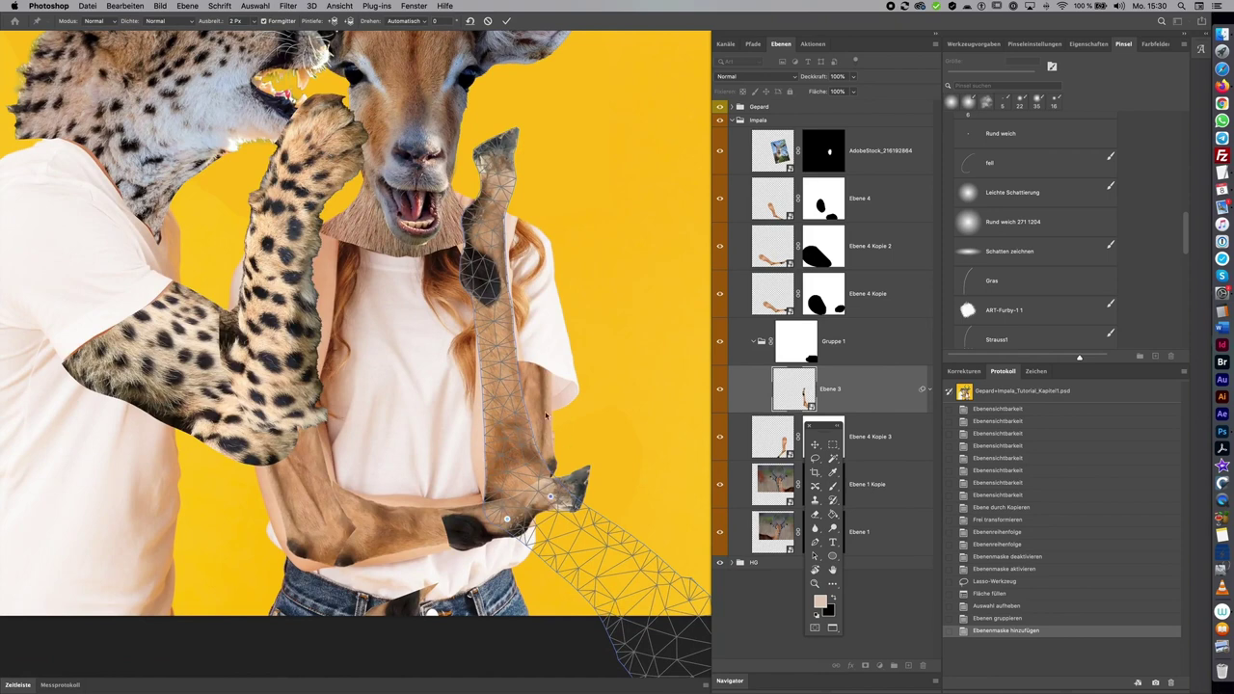
left_click(498, 295)
left_click_drag(505, 147, 472, 166)
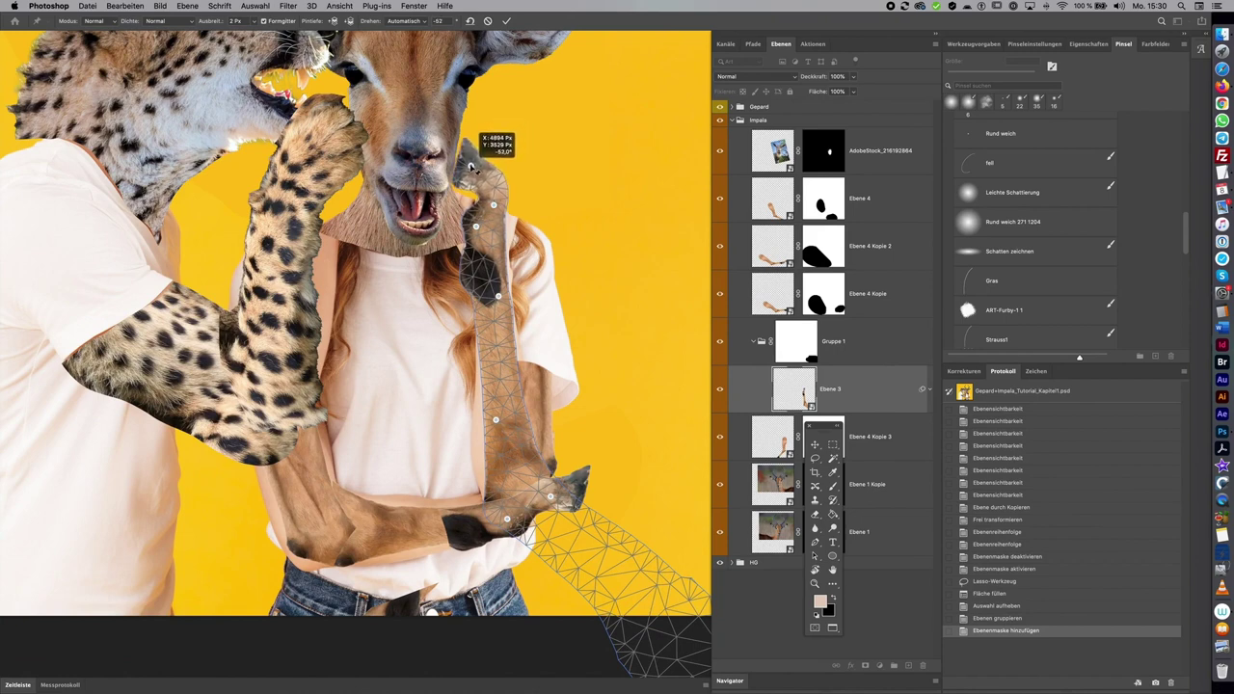
left_click_drag(472, 166, 468, 164)
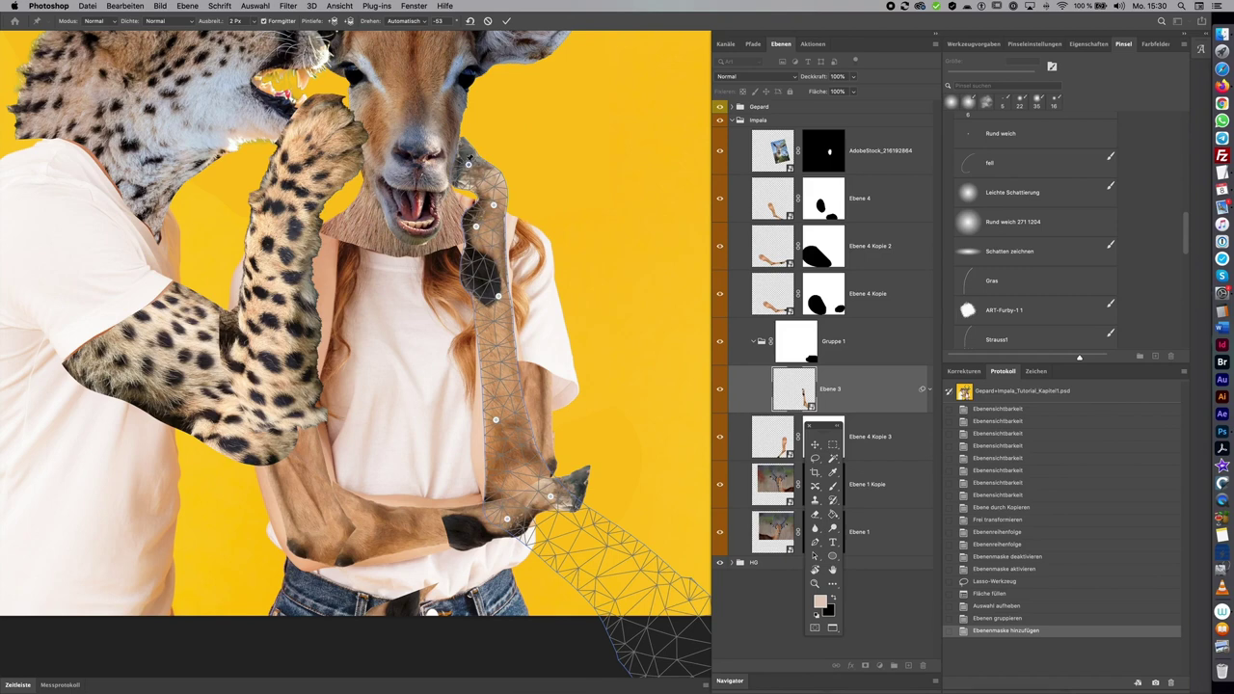
left_click_drag(469, 164, 468, 166)
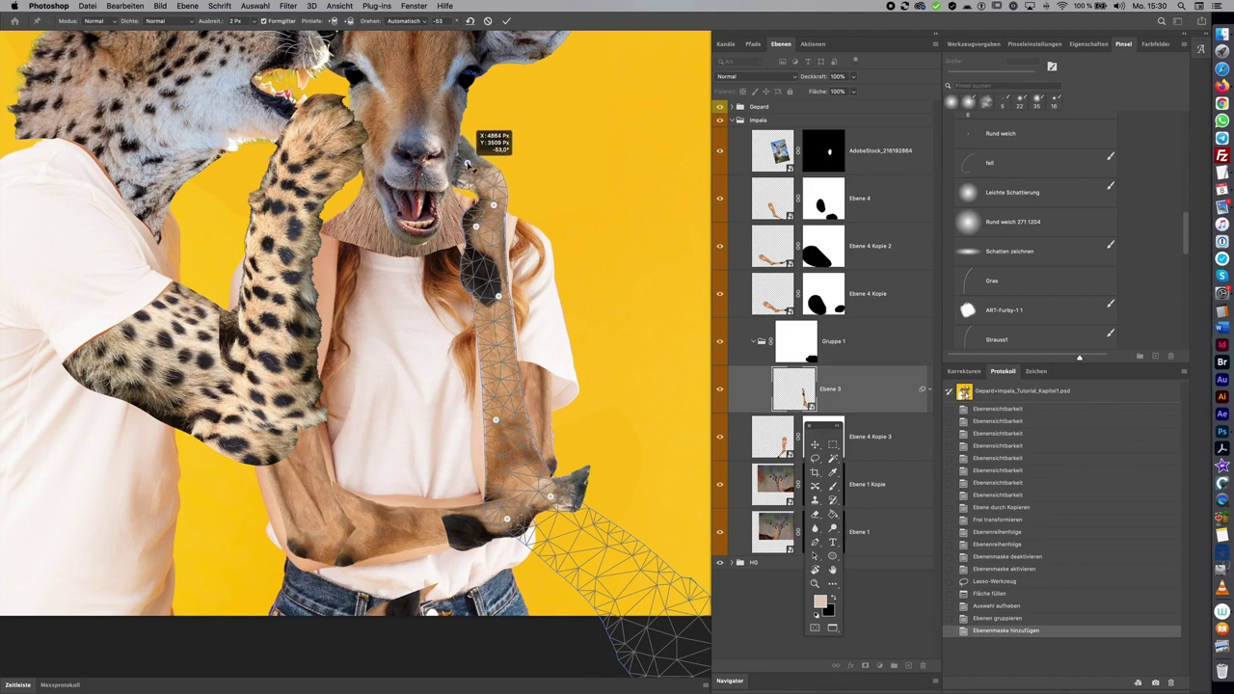
left_click_drag(467, 166, 466, 163)
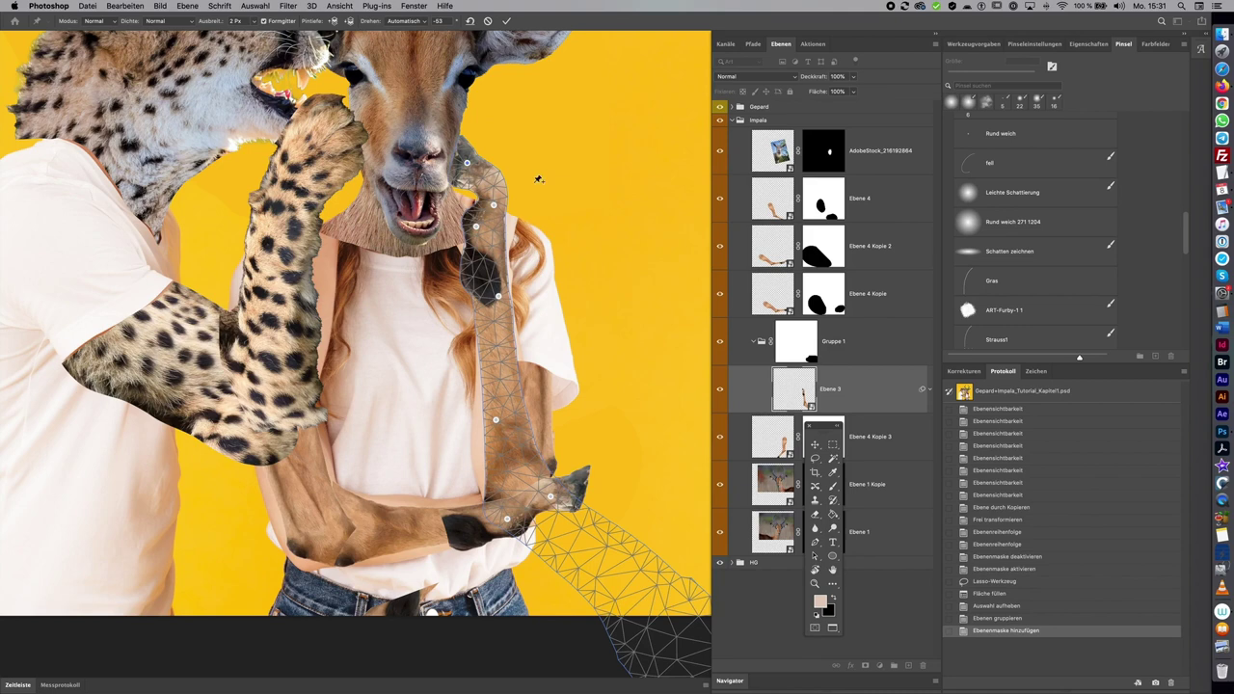
left_click_drag(466, 163, 465, 162)
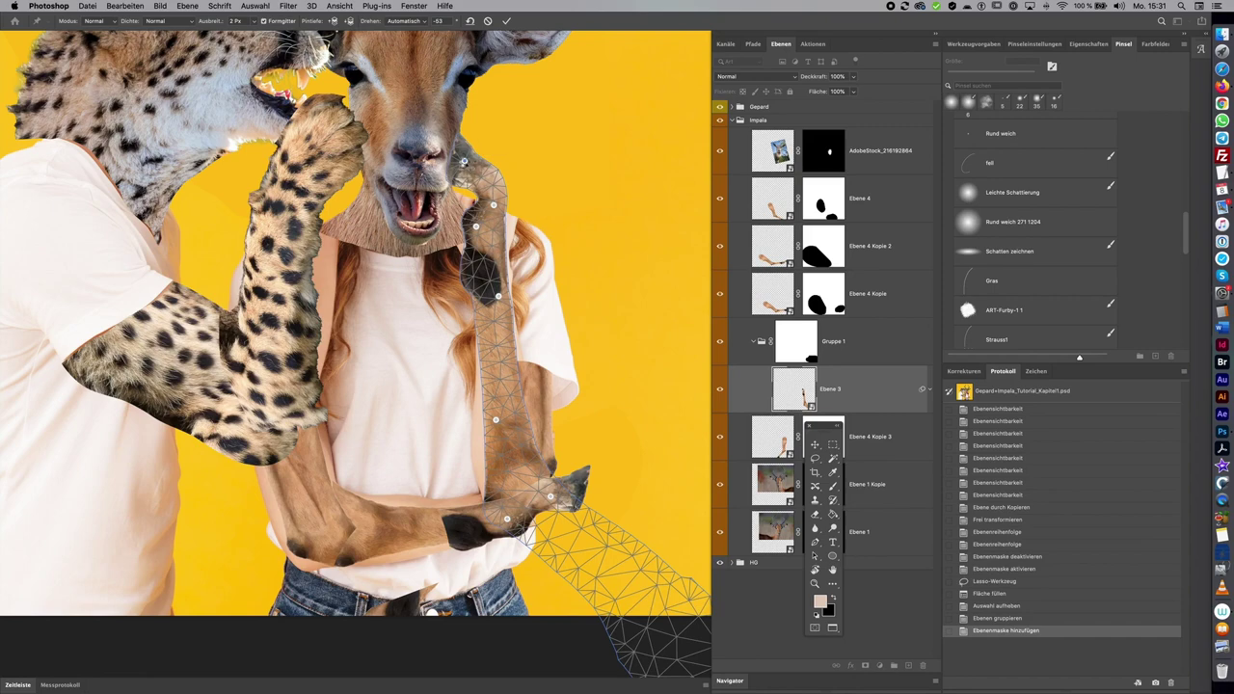
key("Return")
key("super+minus")
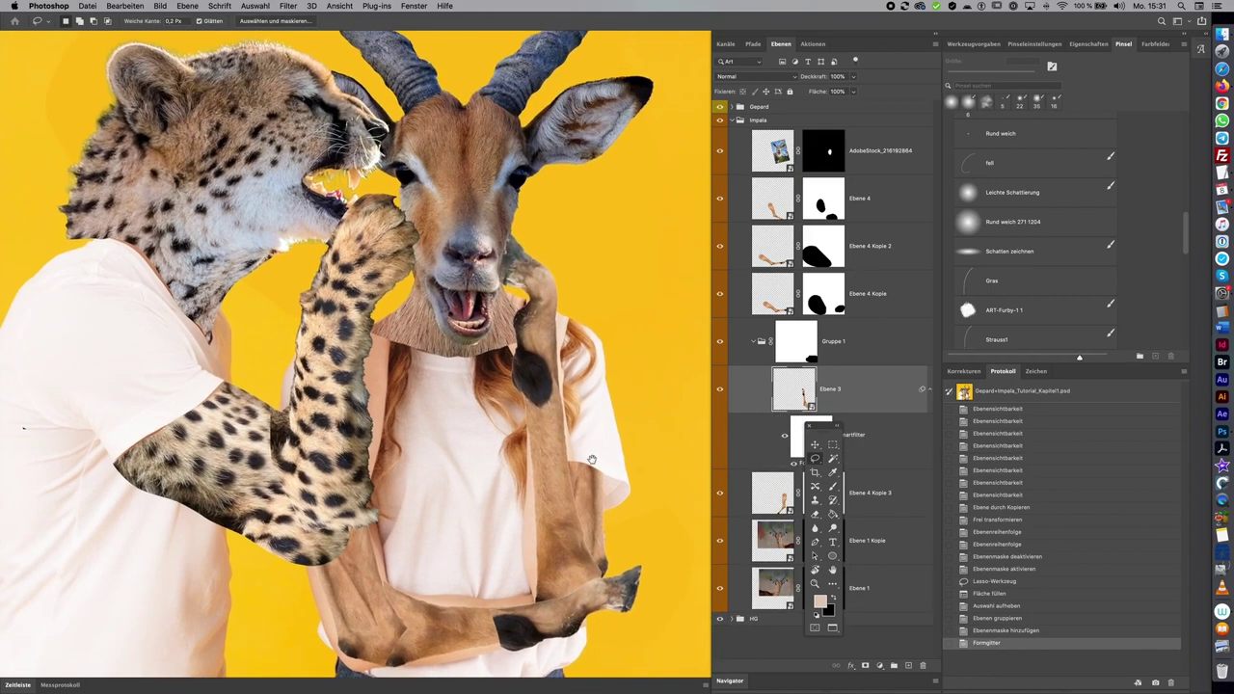
Move Gruppe 1's mask onto Ebene 3, pull Ebene 3 out, and delete the empty Gruppe 1
key("super+minus")
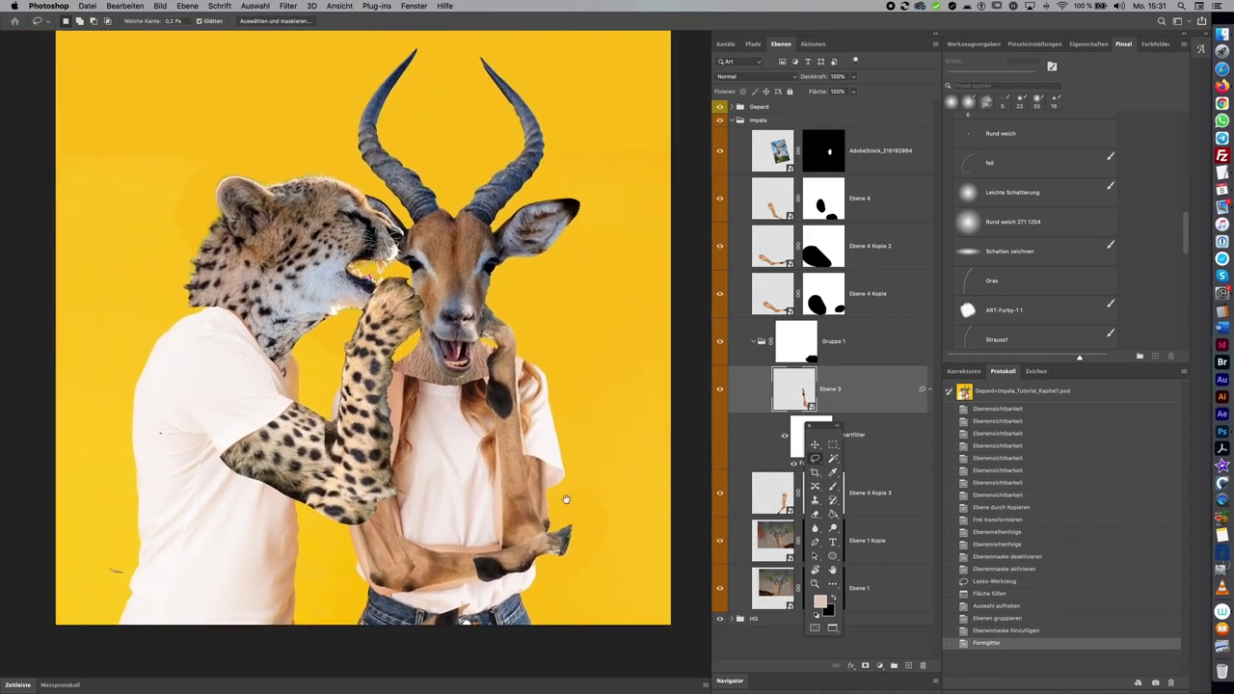
key("super+minus")
left_click_drag(587, 526, 613, 502)
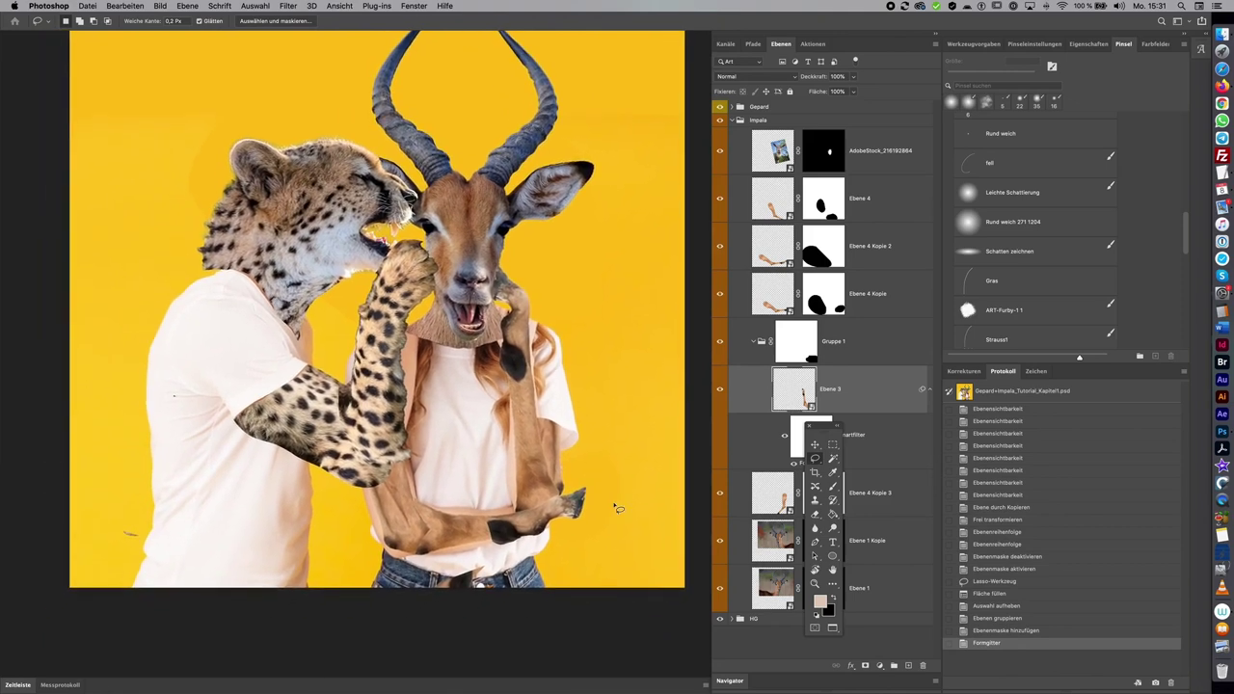
left_click_drag(818, 339, 886, 388)
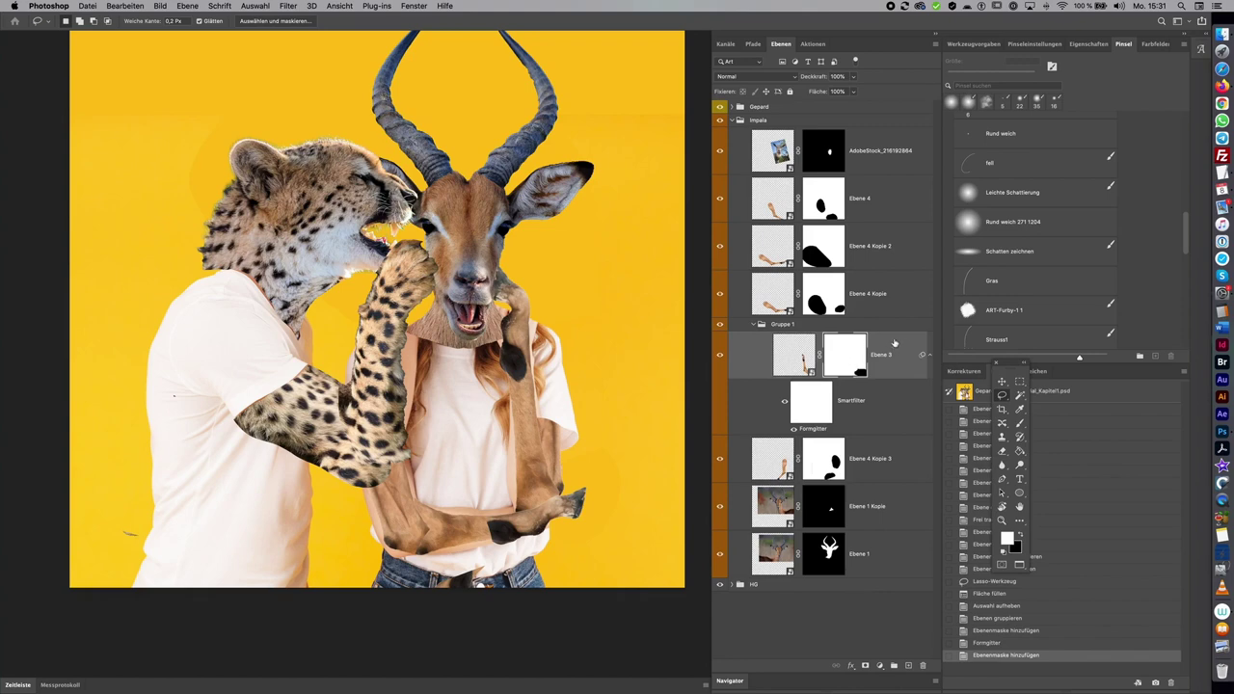
left_click_drag(892, 344, 896, 309)
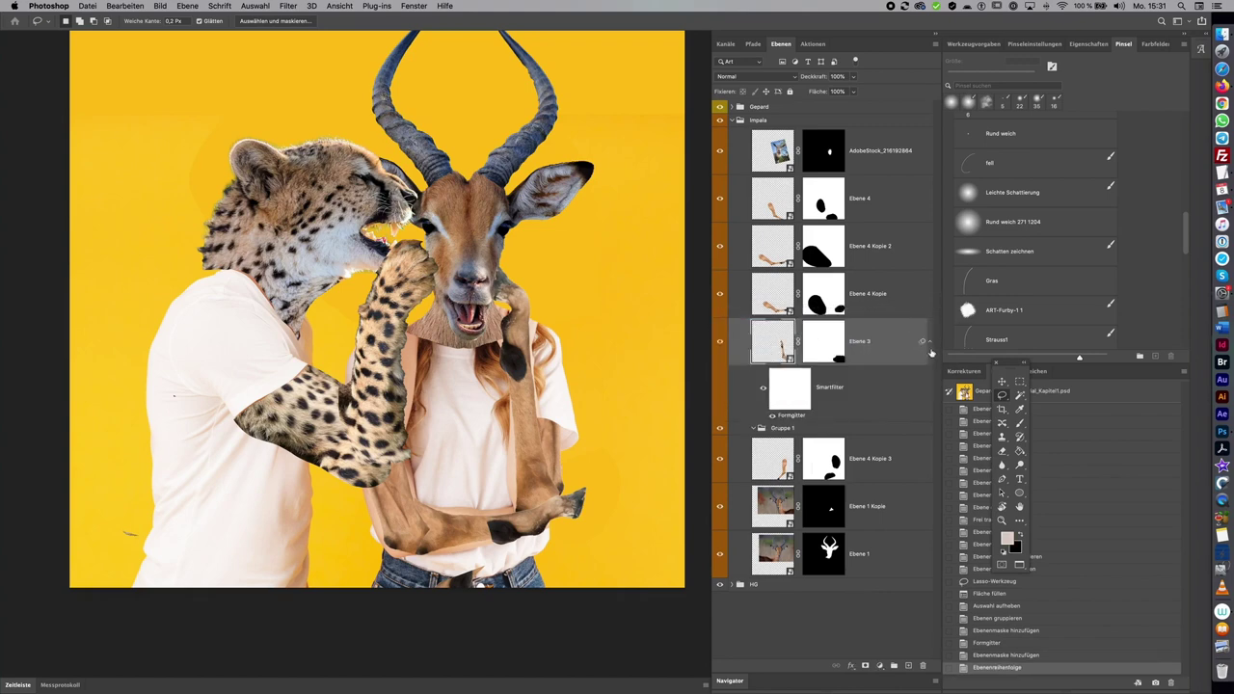
left_click(930, 343)
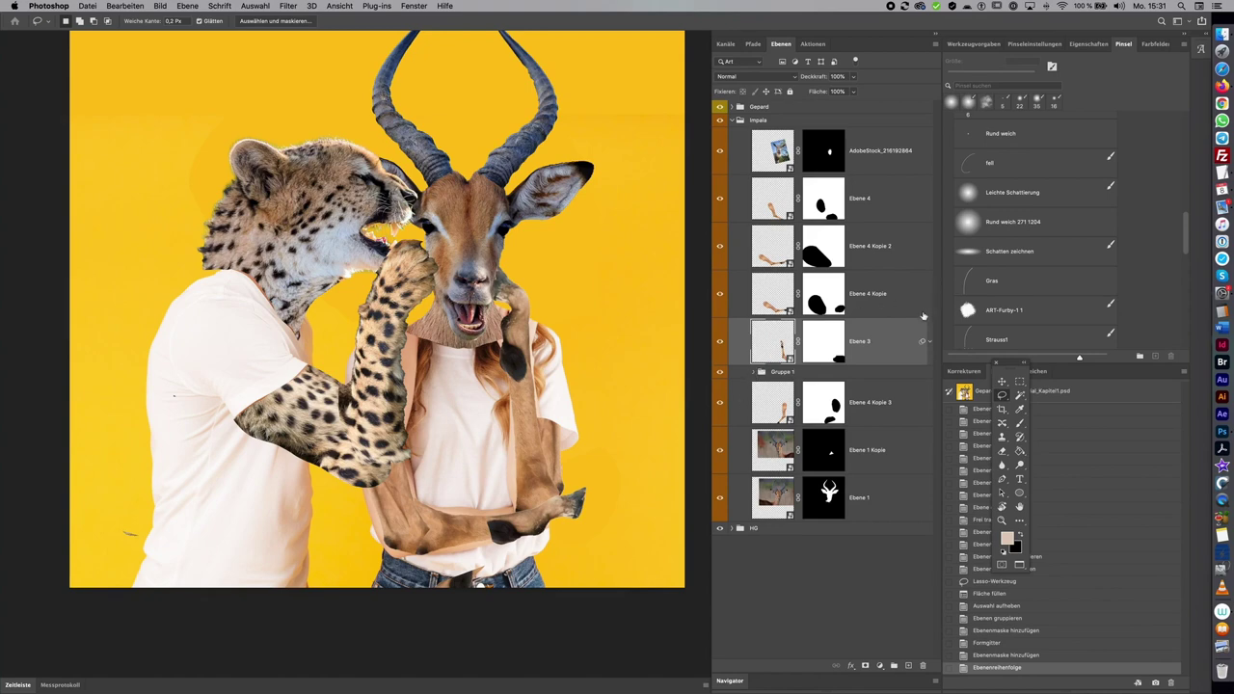
left_click(849, 373)
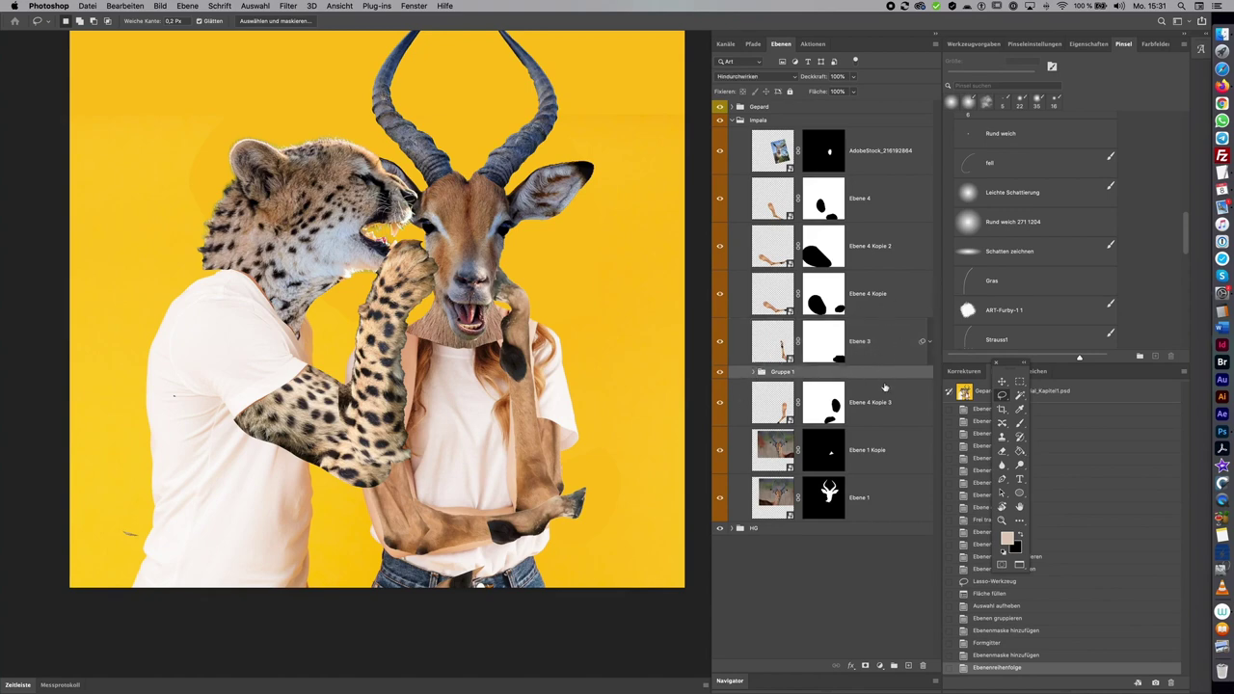
left_click(922, 665)
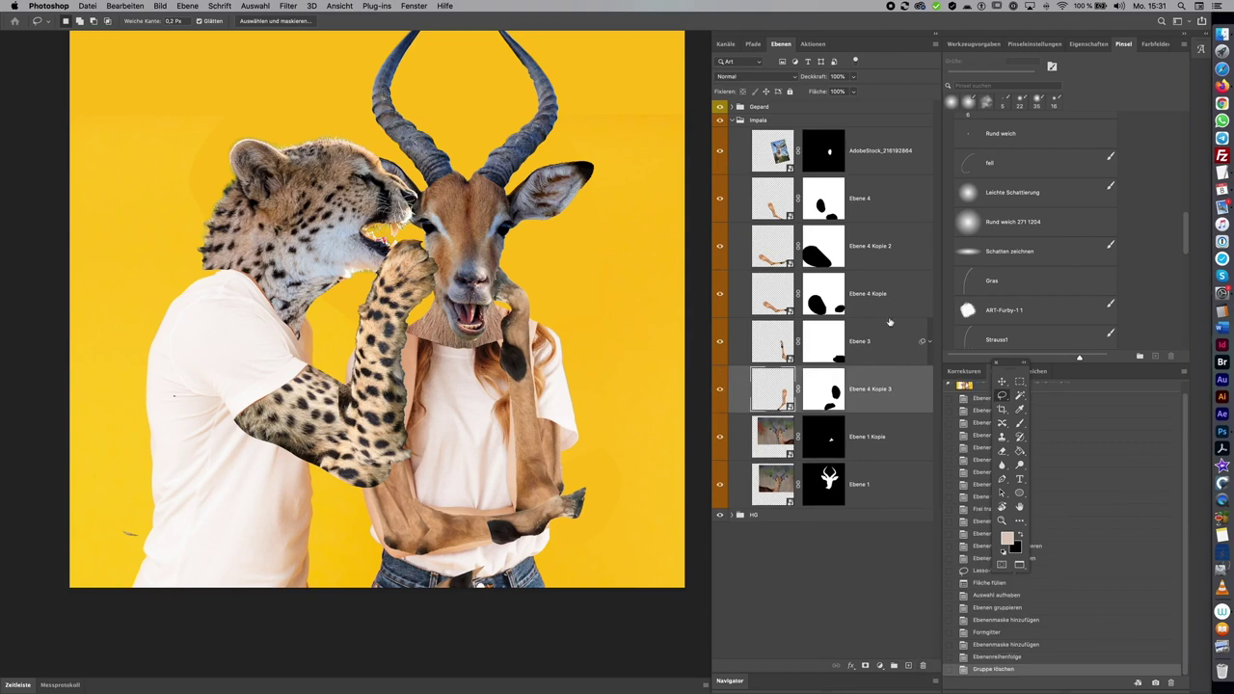
Collapse the Impala group and save the file as Gepard+Impala_Tutorial_Kapitel1.psd
scroll(614, 430, "up", 3)
scroll(626, 434, "up", 2)
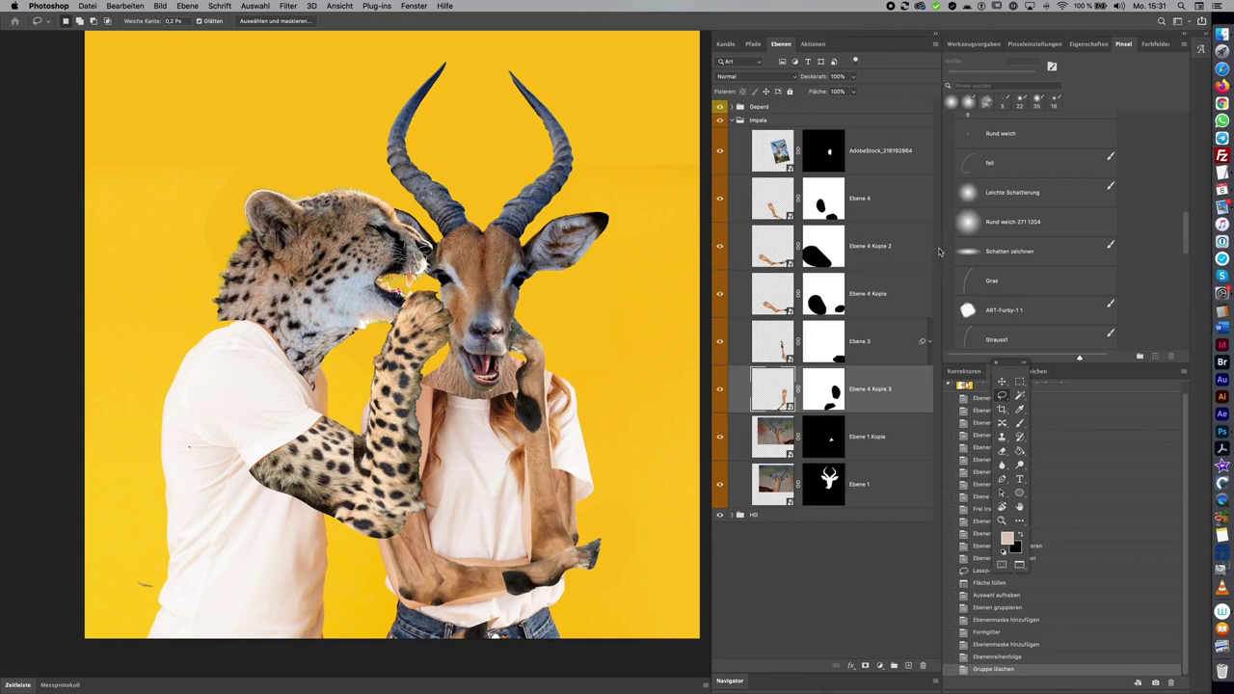
left_click(732, 121)
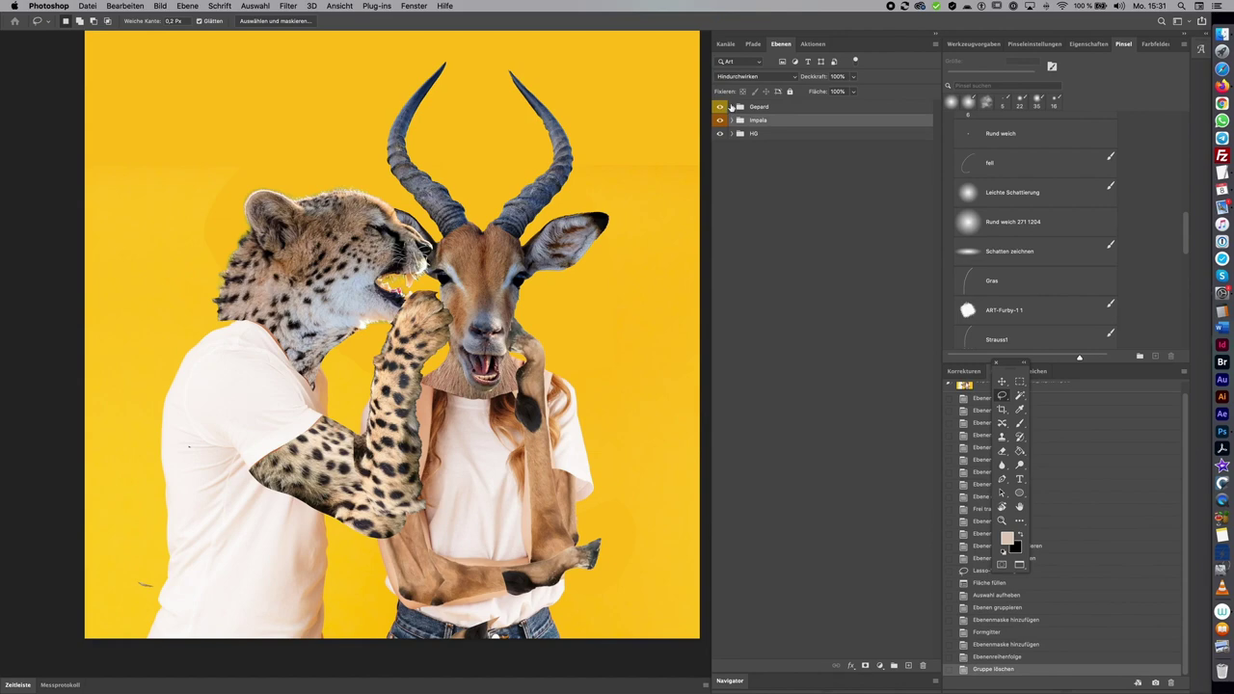
key("ctrl+s")
key("Right")
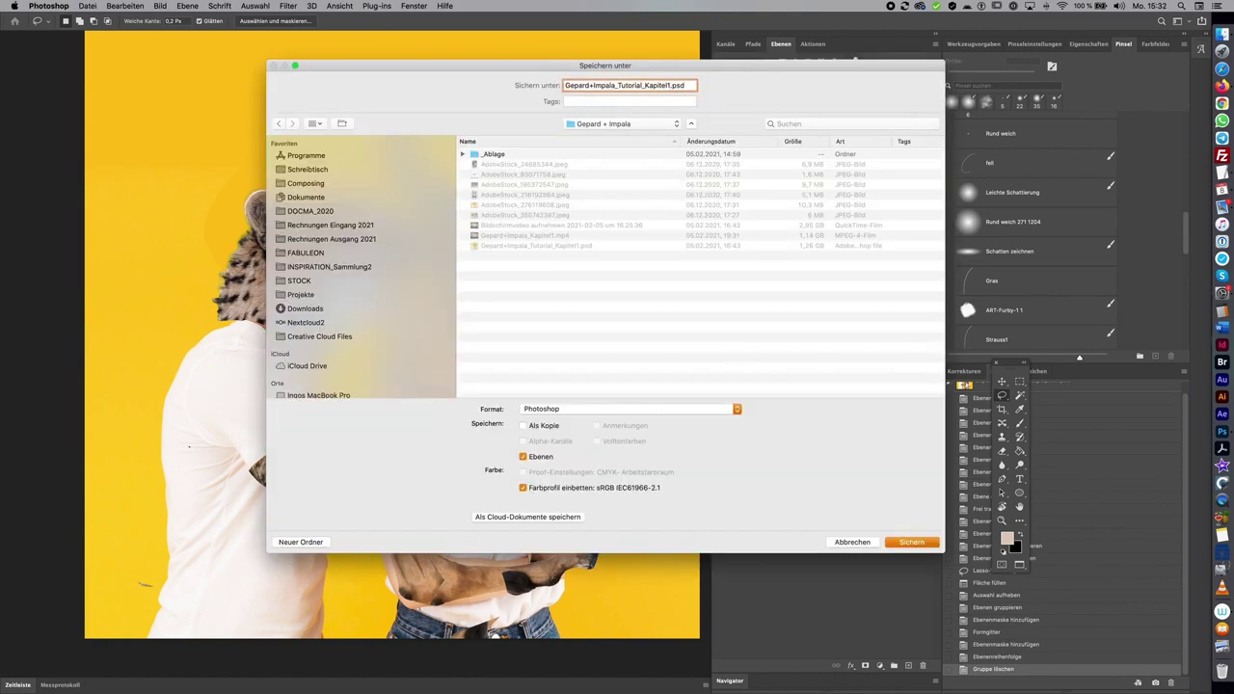
key("Return")
left_click(733, 107)
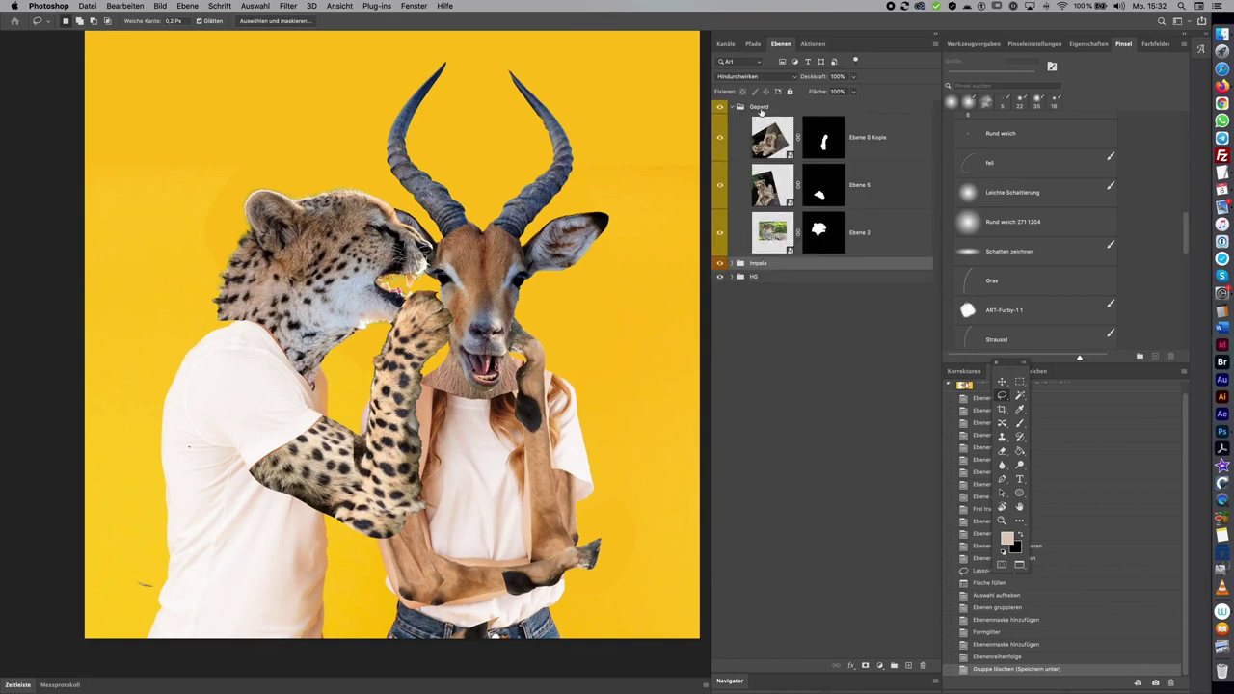
Convert the cheetah arm layer Ebene 0 Kopie to a smart object via its context menu
left_click(855, 137)
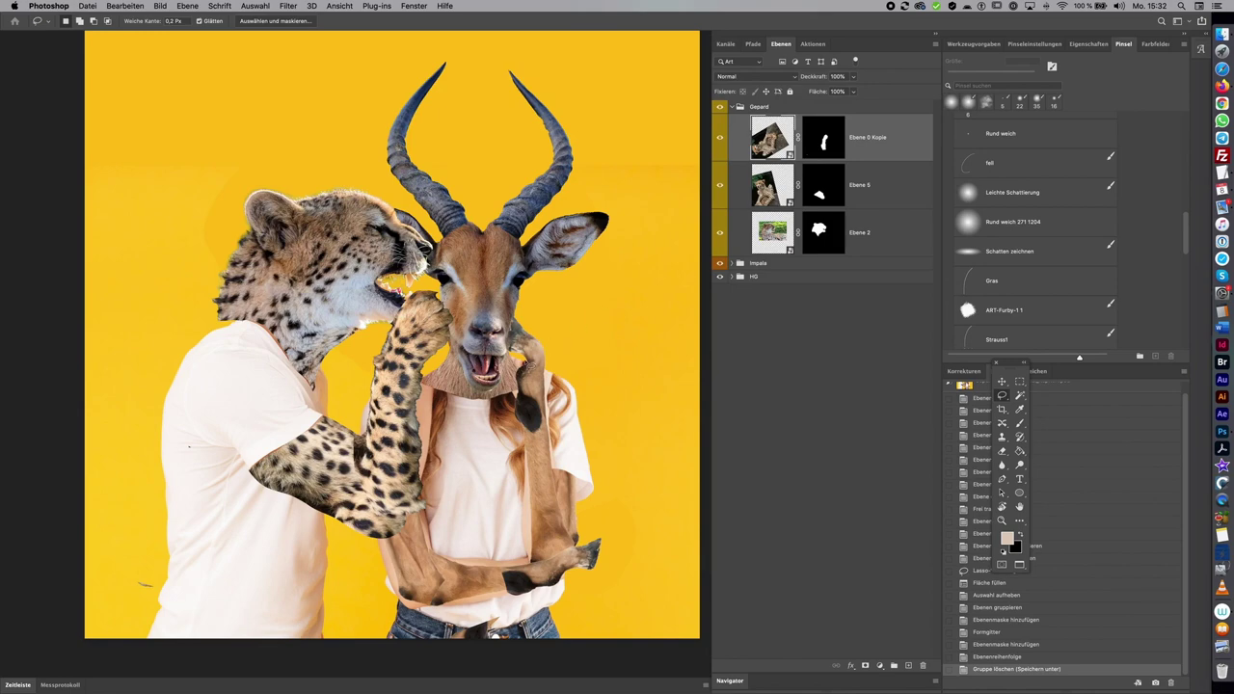
right_click(910, 149)
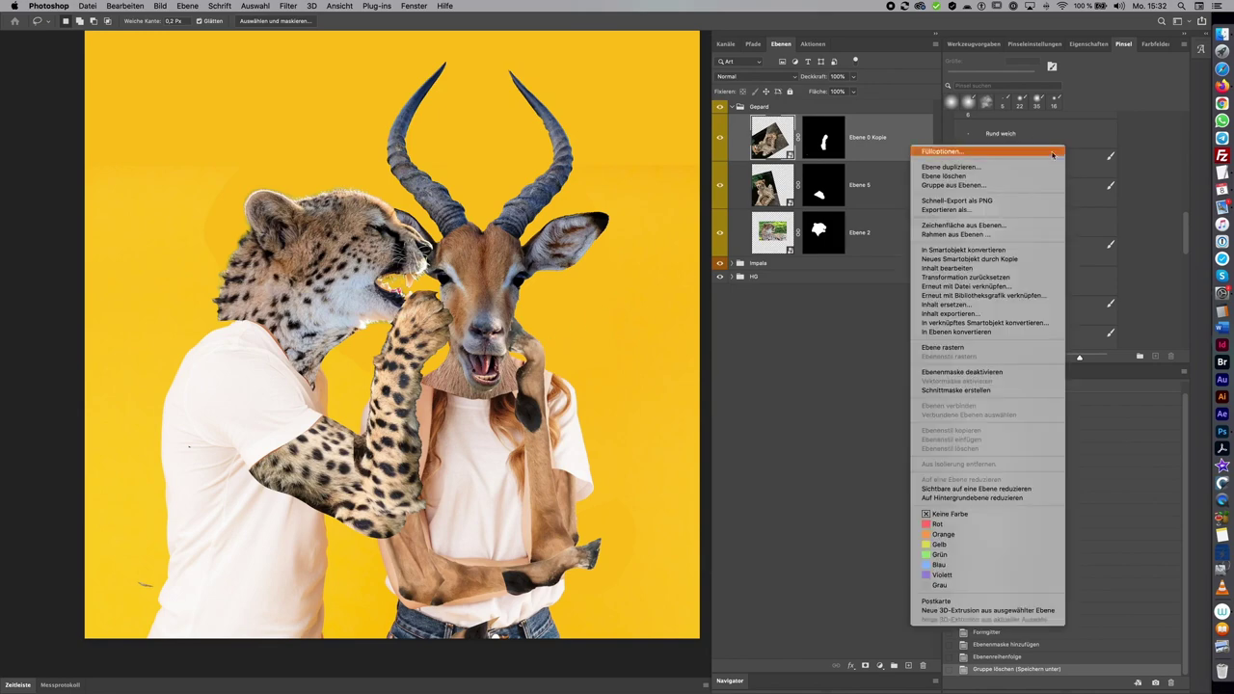
left_click(1031, 253)
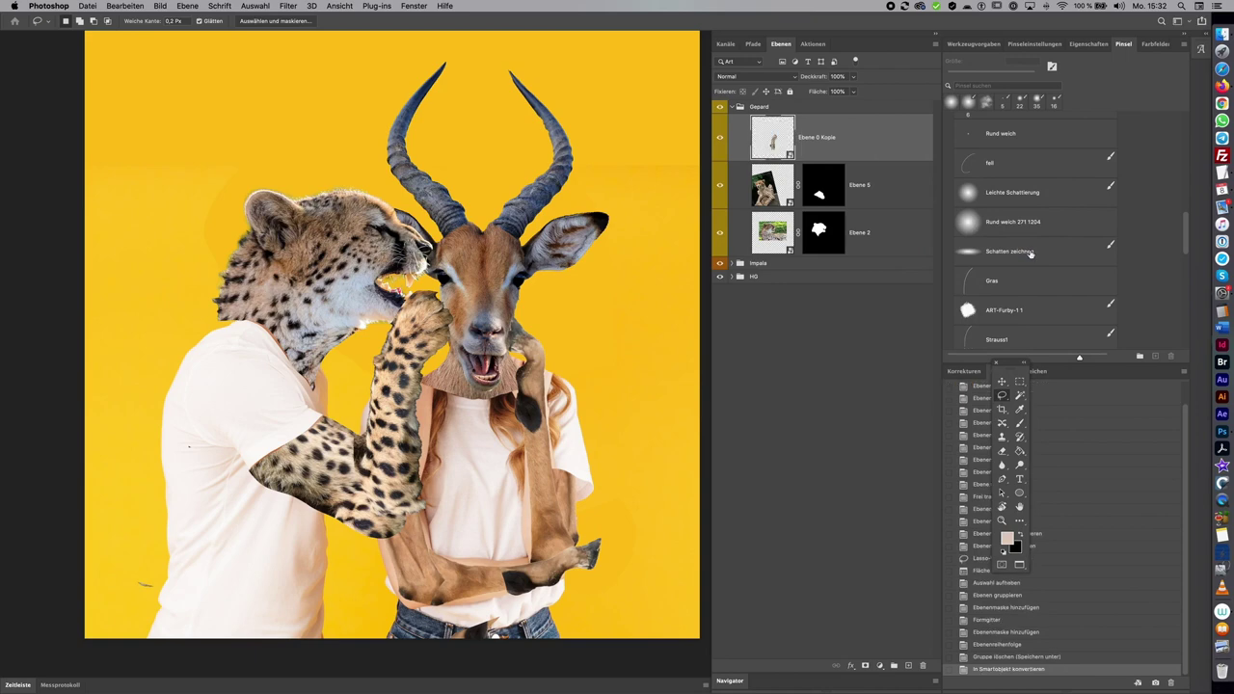
key("b")
key("l")
left_click(117, 8)
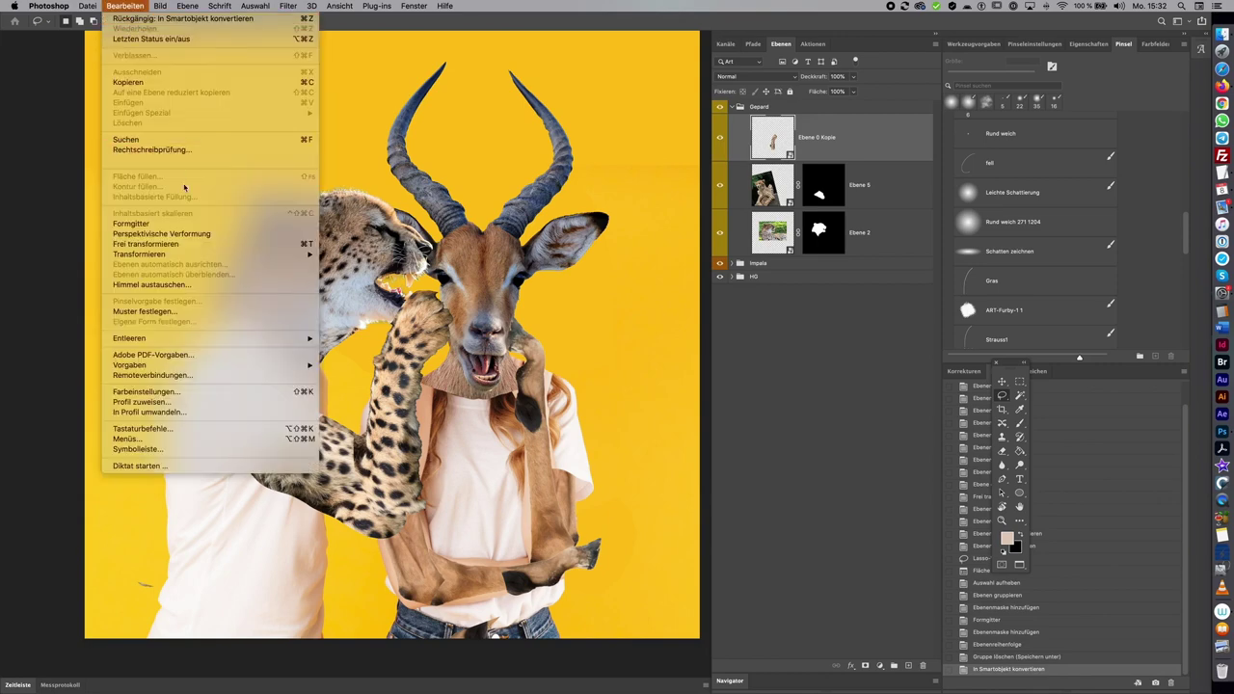
Start Puppet Warp on Ebene 0 Kopie and pin the cheetah arm along the forearm and wrist
left_click(207, 226)
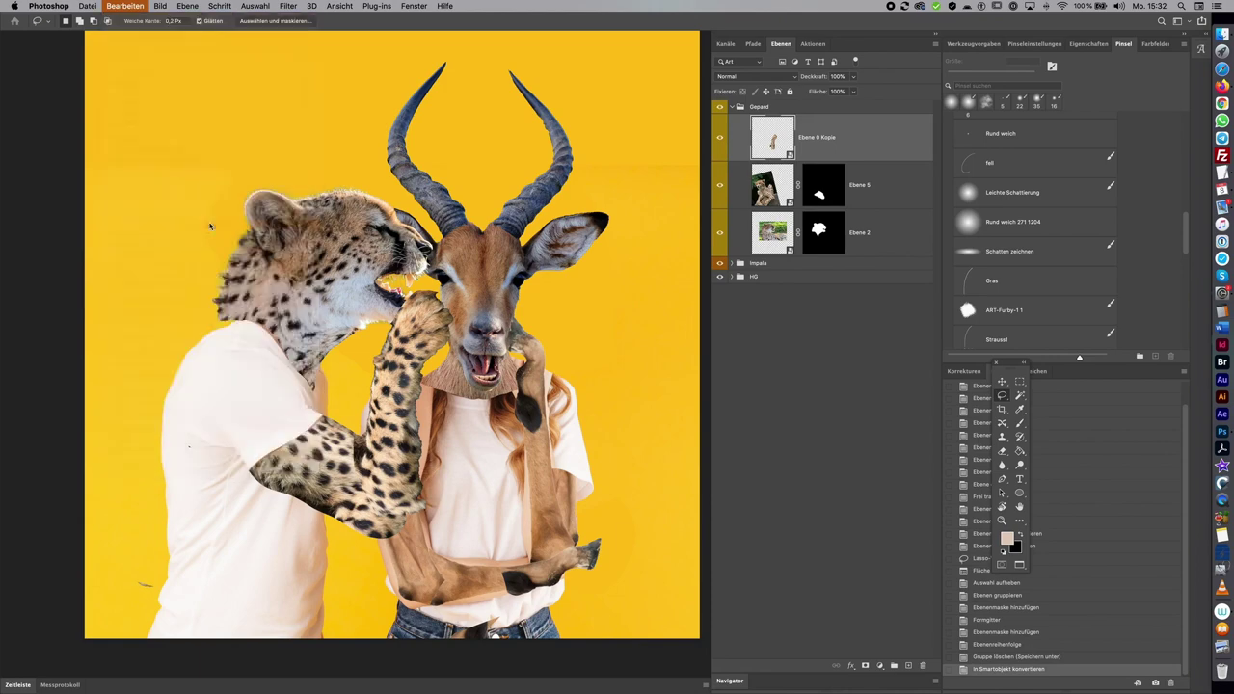
left_click(394, 427)
left_click(369, 462)
left_click(405, 482)
left_click(397, 420)
Drag the paw against the antelope's cheek, adjust the lower arm, and apply the warp
left_click_drag(403, 384, 442, 328)
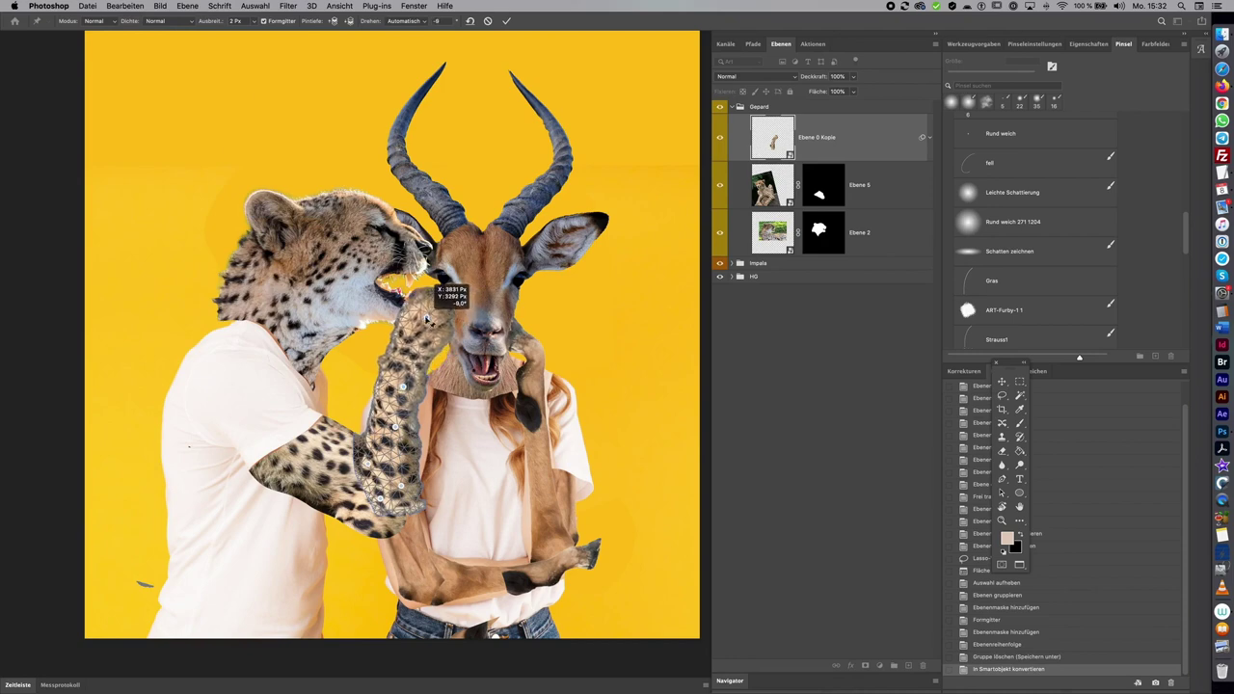
mouse_move(441, 328)
left_mouse_down()
mouse_move(403, 426)
mouse_move(426, 324)
left_mouse_up()
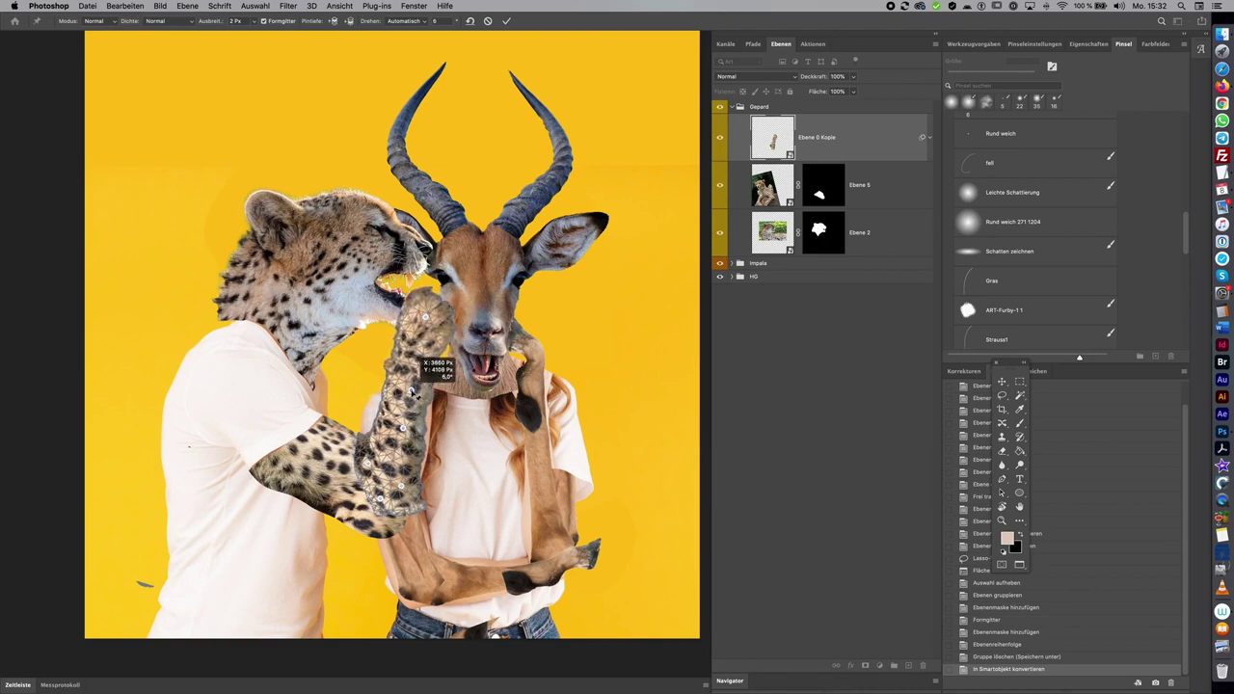
left_click_drag(426, 324, 427, 307)
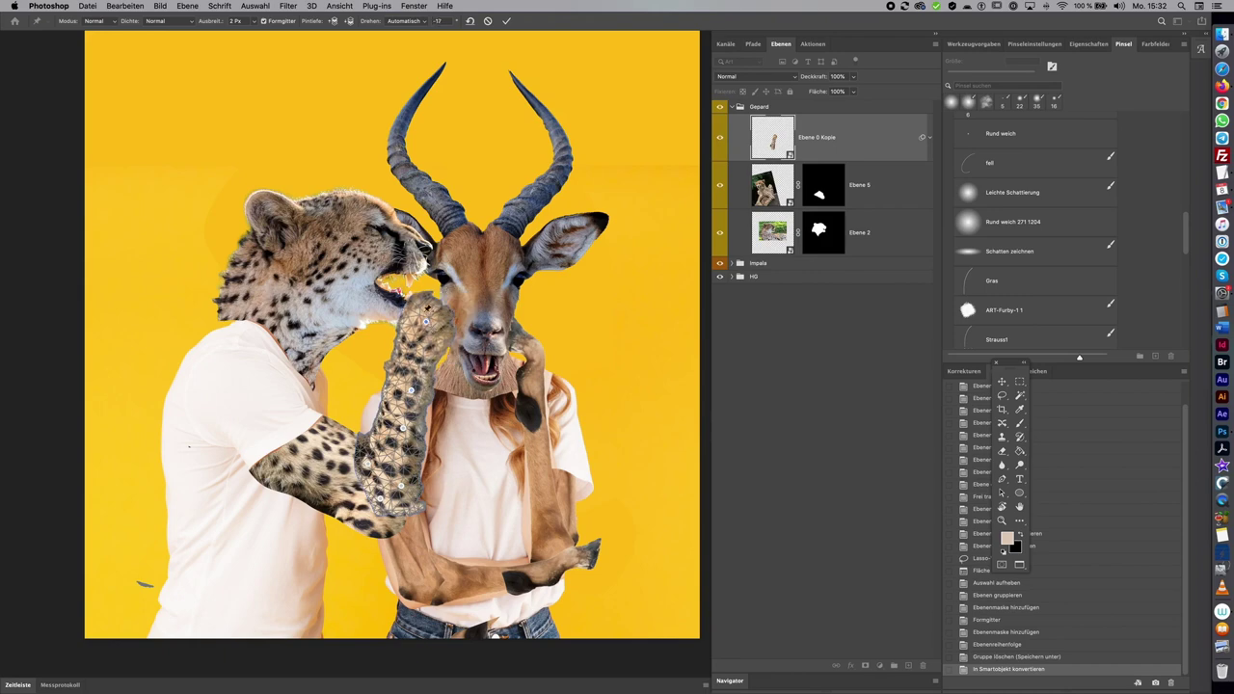
left_click_drag(404, 503, 418, 464)
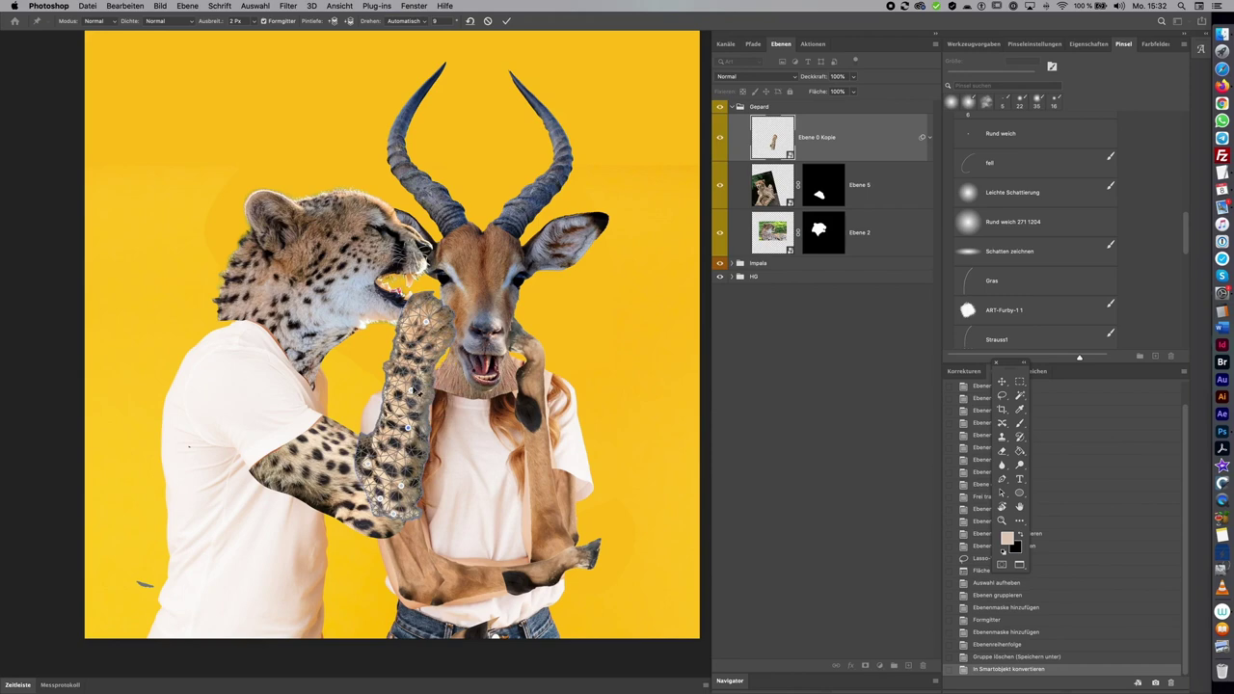
left_click_drag(410, 390, 417, 385)
left_click_drag(371, 467, 368, 469)
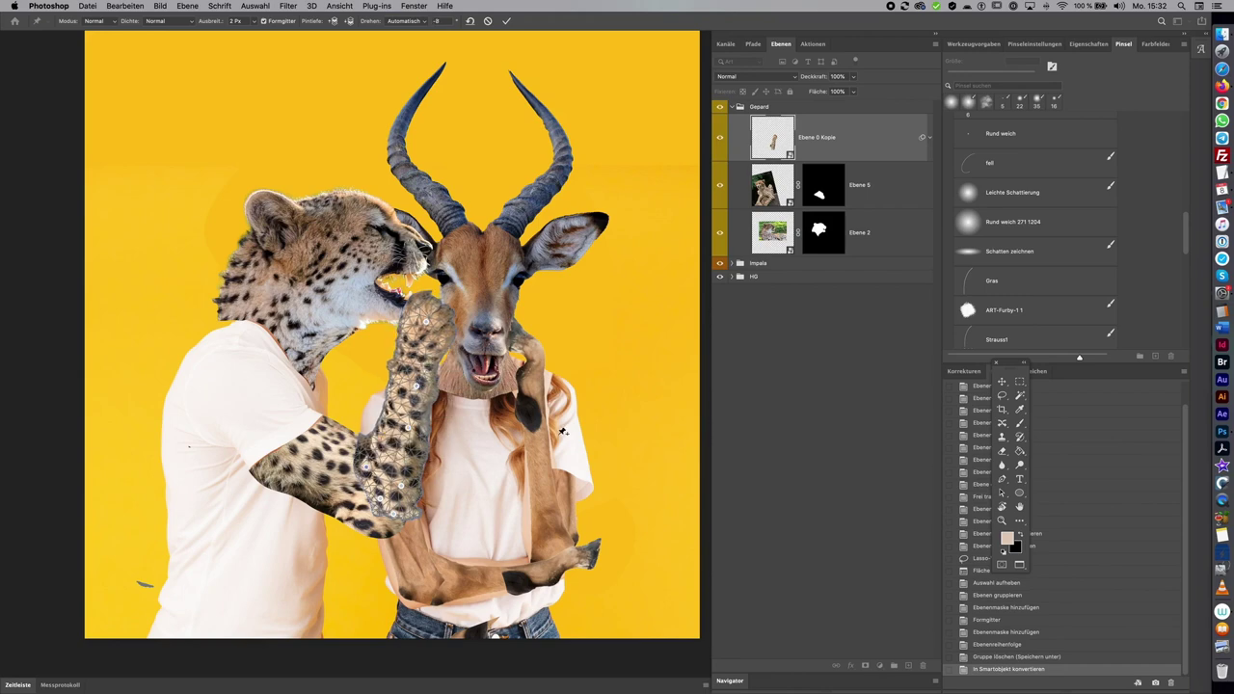
key("Return")
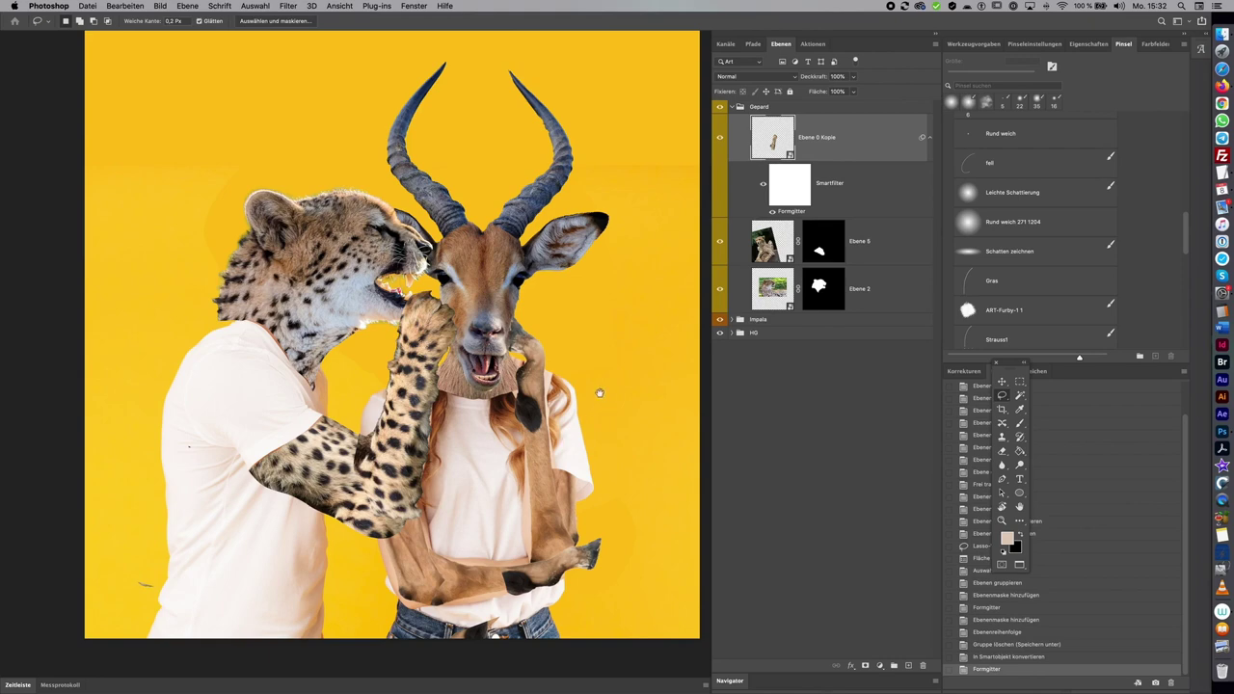
left_click_drag(603, 399, 603, 368)
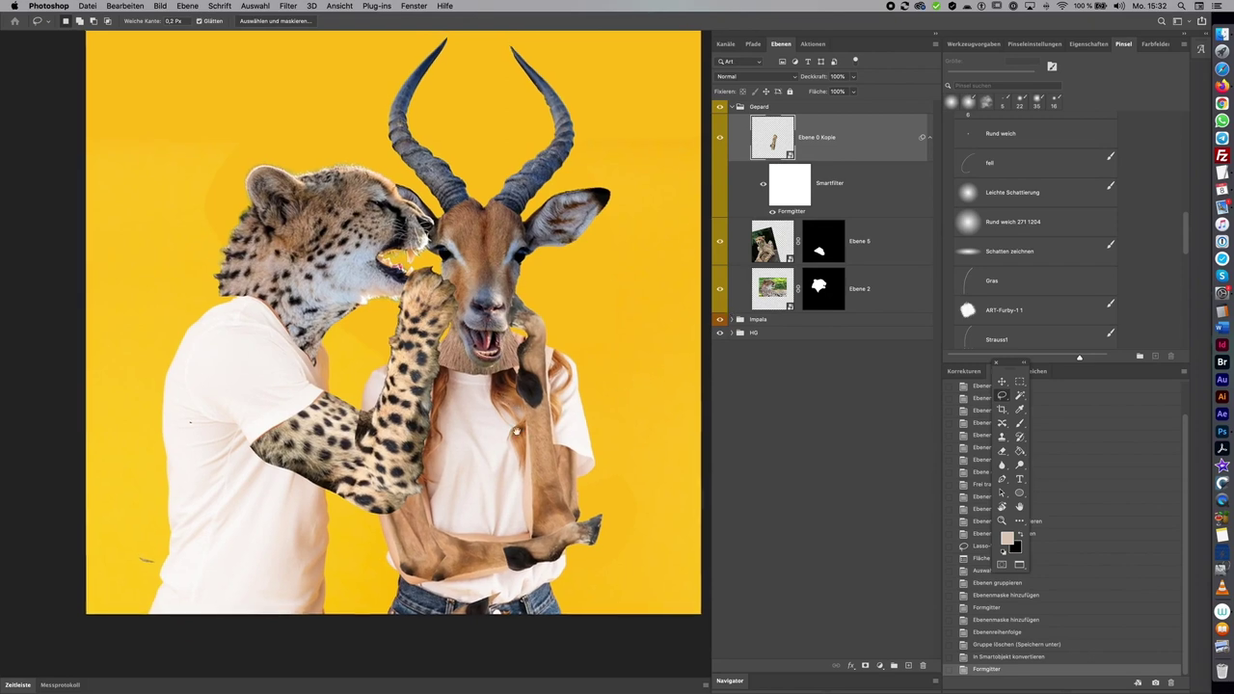
Free-transform Ebene 2, rotating it about -3.7° and shifting it slightly under the cheetah head
scroll(651, 390, "up", 5)
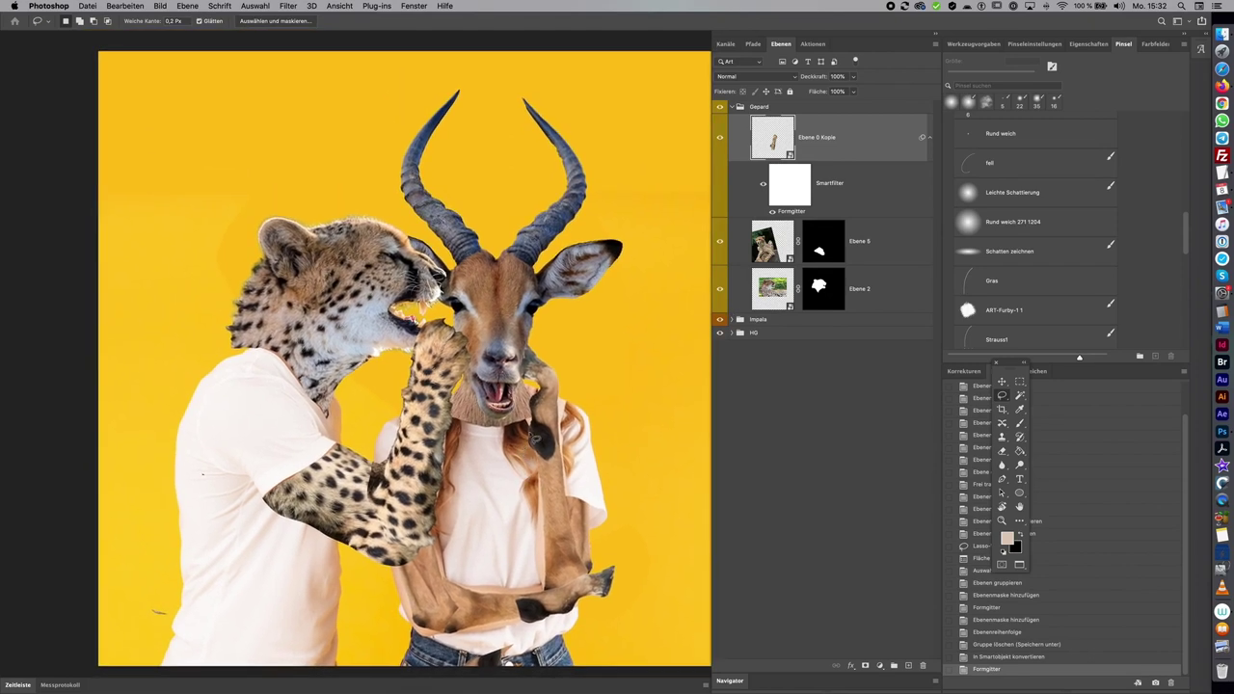
left_click(895, 285)
key("ctrl+t")
left_click_drag(639, 185, 652, 159)
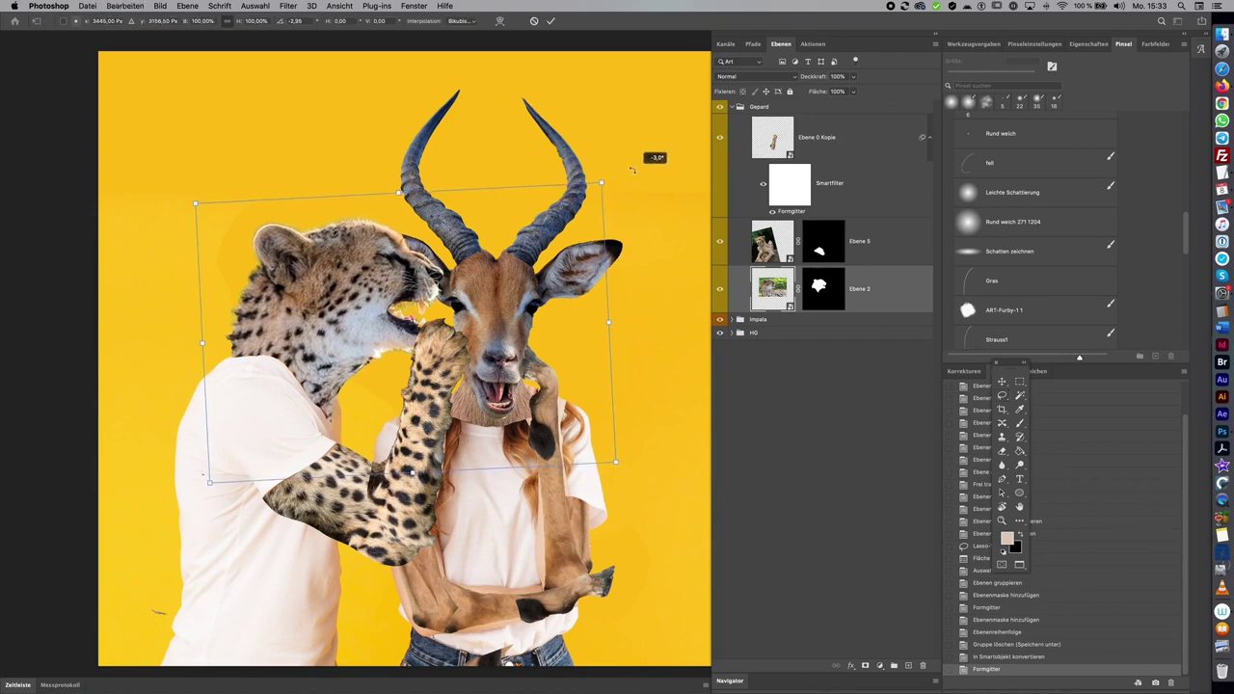
left_click_drag(508, 249, 515, 248)
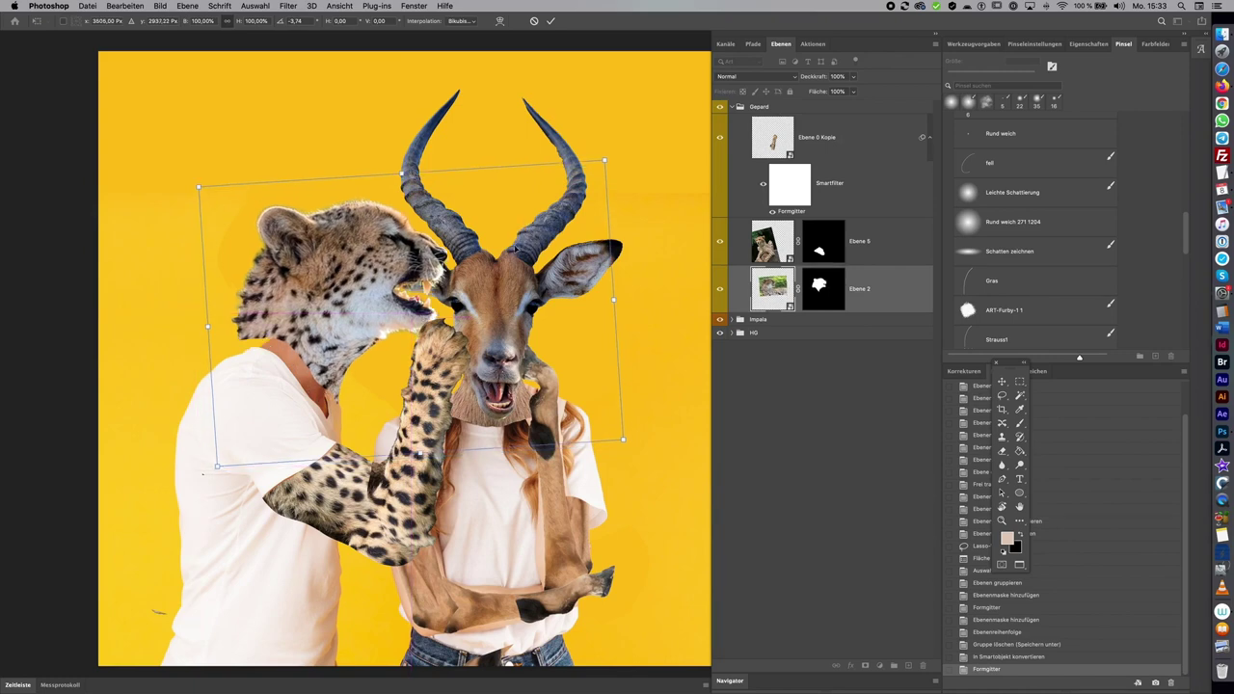
key("Return")
left_click(824, 277)
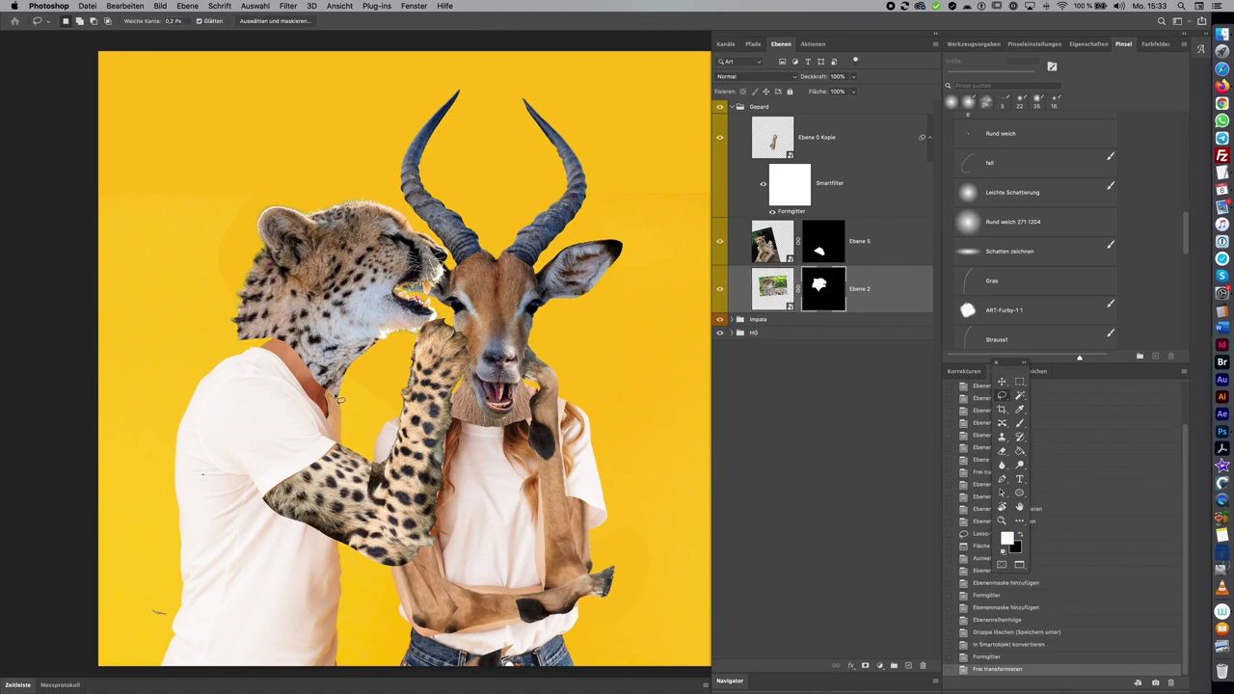
Lasso two areas around the cheetah's neck and fill them in Ebene 2's mask to hide the collar
left_click_drag(328, 416, 316, 330)
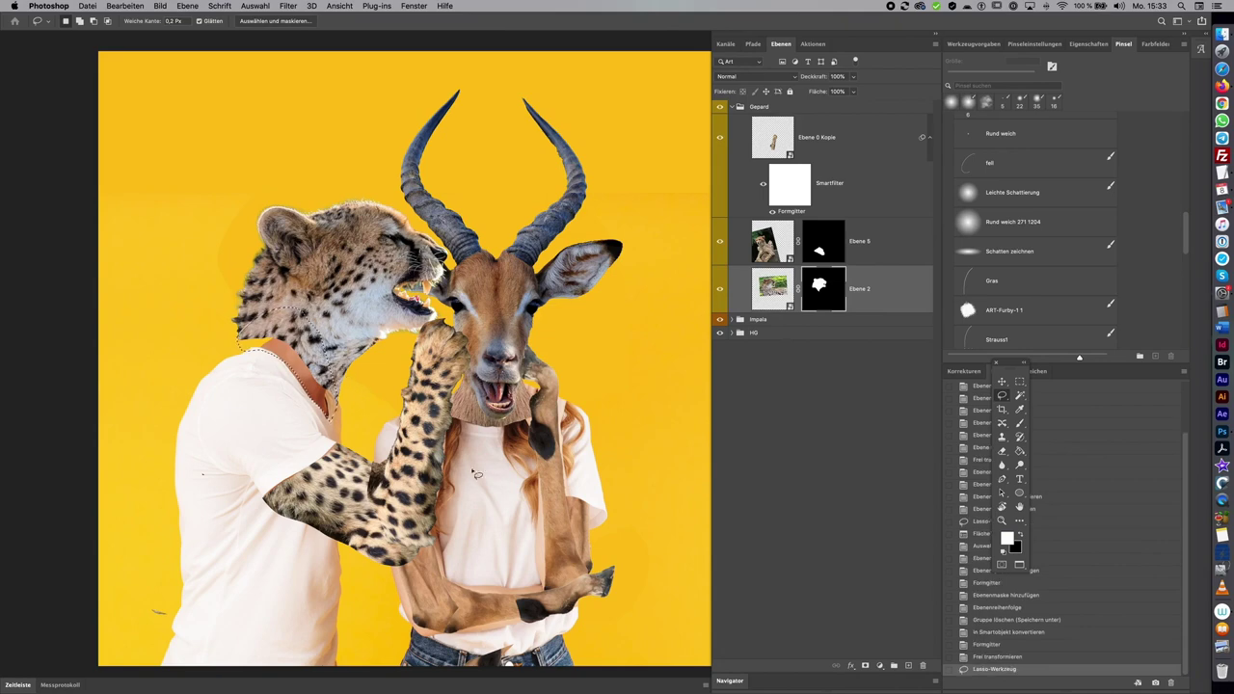
left_click_drag(316, 329, 243, 353)
key("alt+BackSpace")
key("super+d")
left_click_drag(289, 371, 300, 389)
key("alt+BackSpace")
key("super+d")
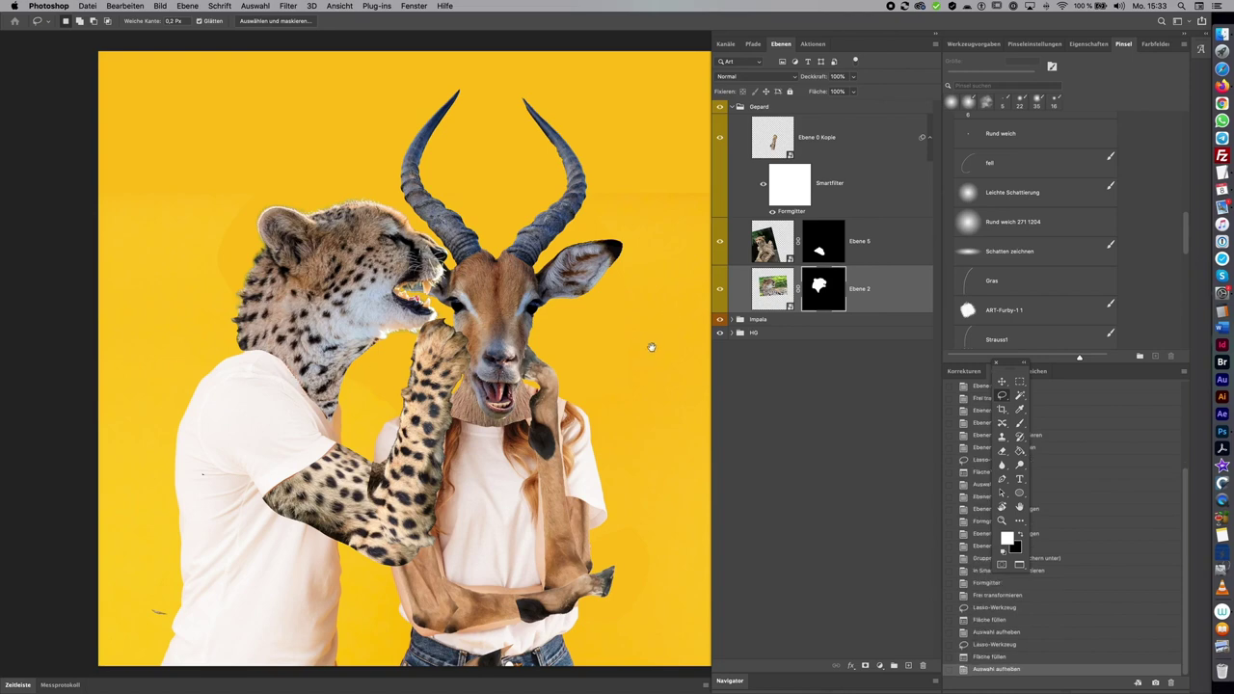
Pan and scroll to check the neck edges, and move the toolbar next to the artwork
left_click_drag(650, 342, 617, 322)
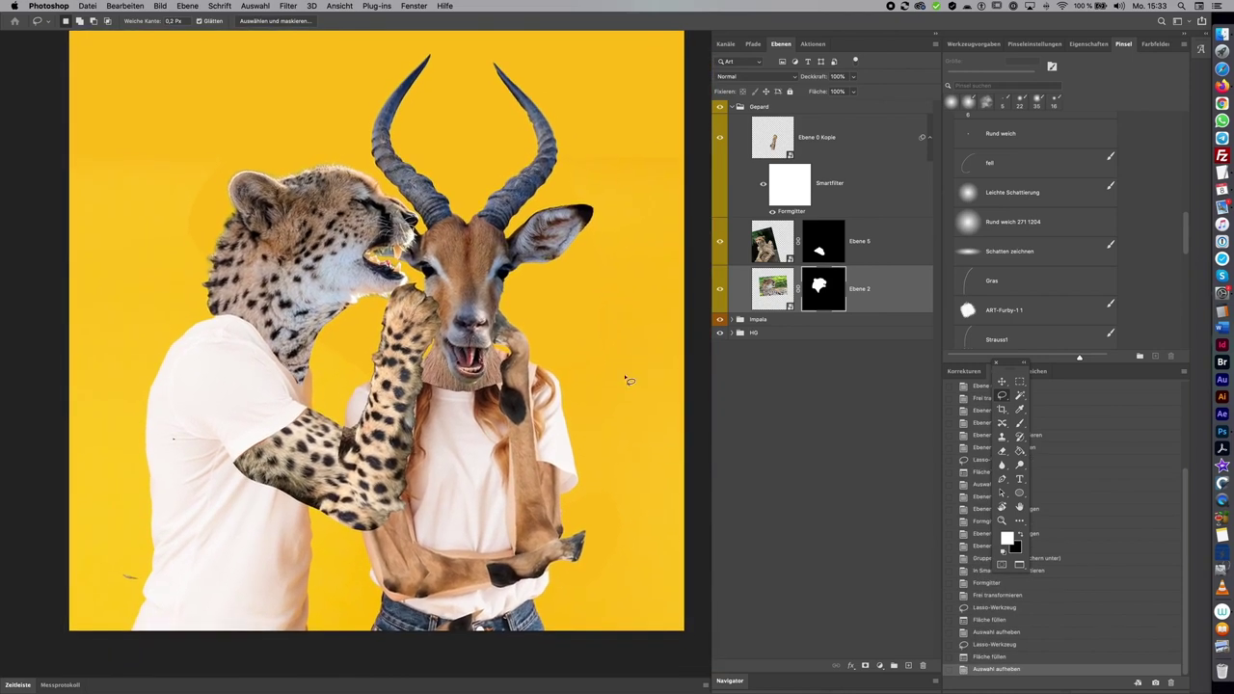
mouse_move(636, 394)
left_mouse_down()
mouse_move(649, 342)
mouse_move(626, 375)
left_mouse_up()
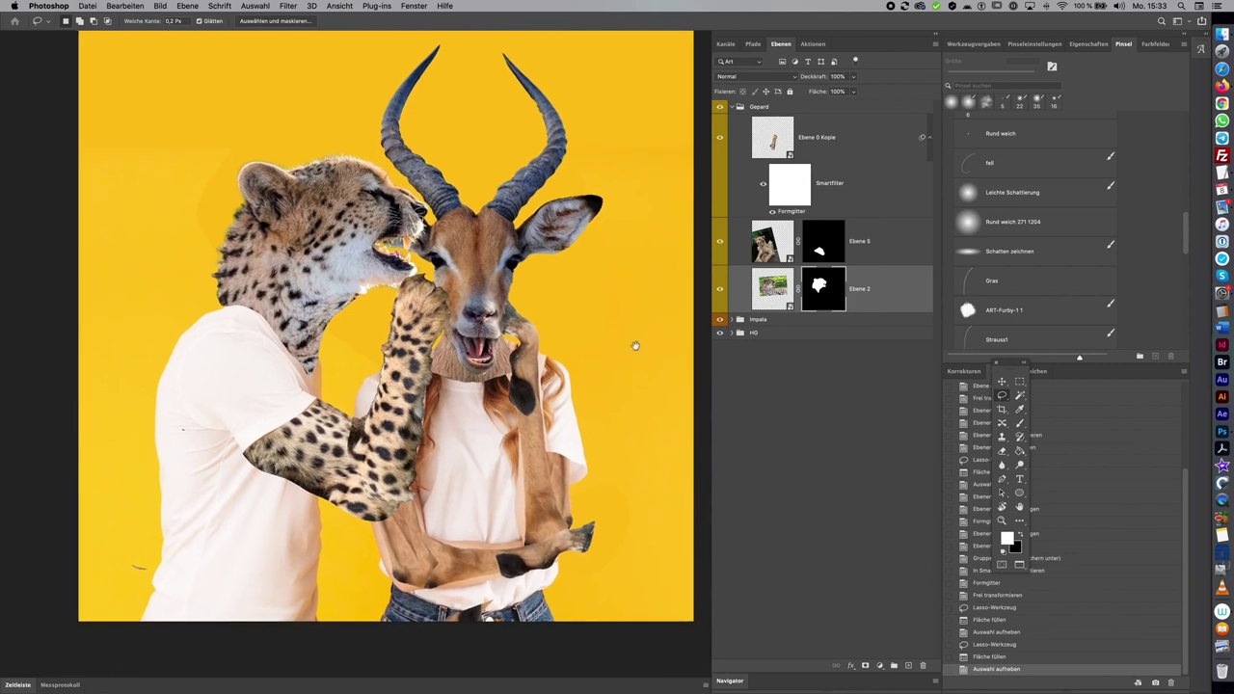
scroll(636, 373, "up", 2)
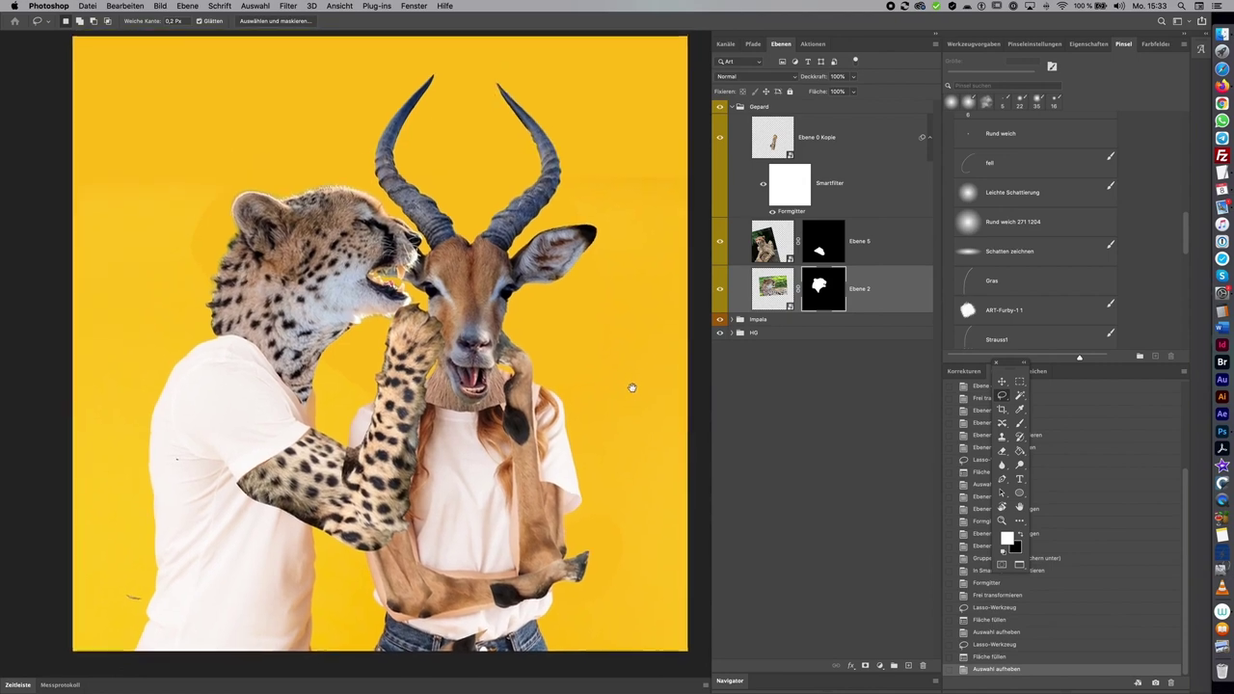
scroll(630, 374, "down", 3)
scroll(631, 374, "left", 2)
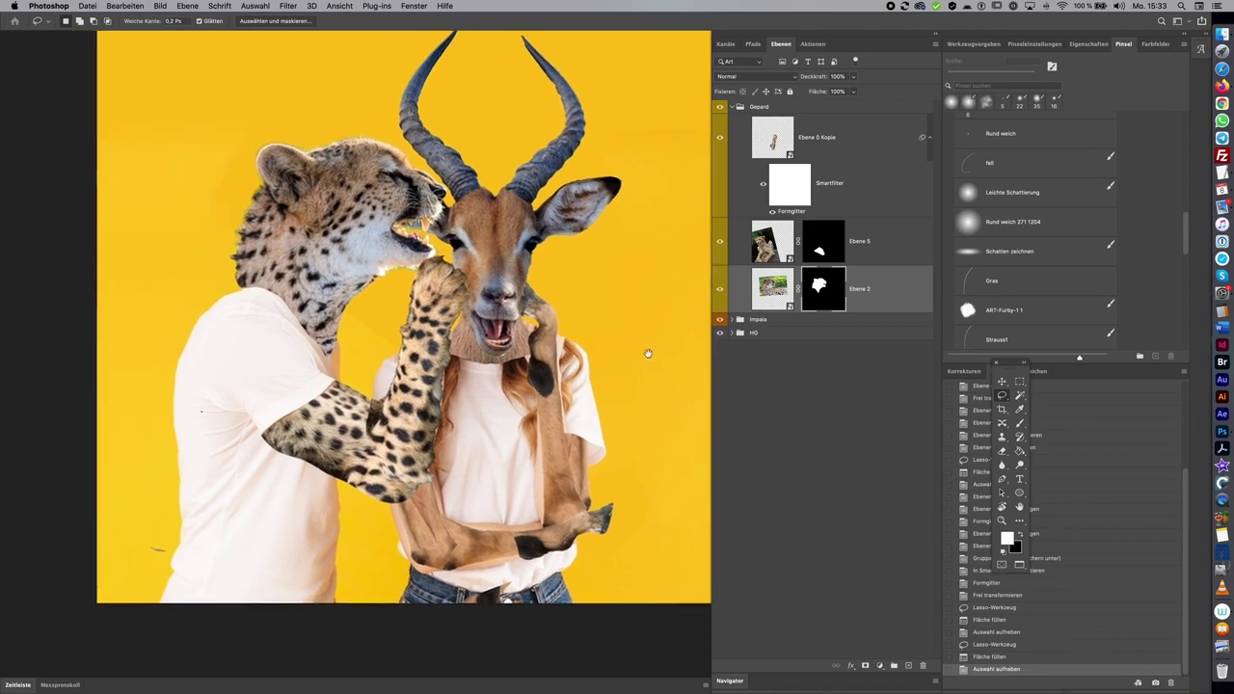
scroll(643, 380, "down", 3)
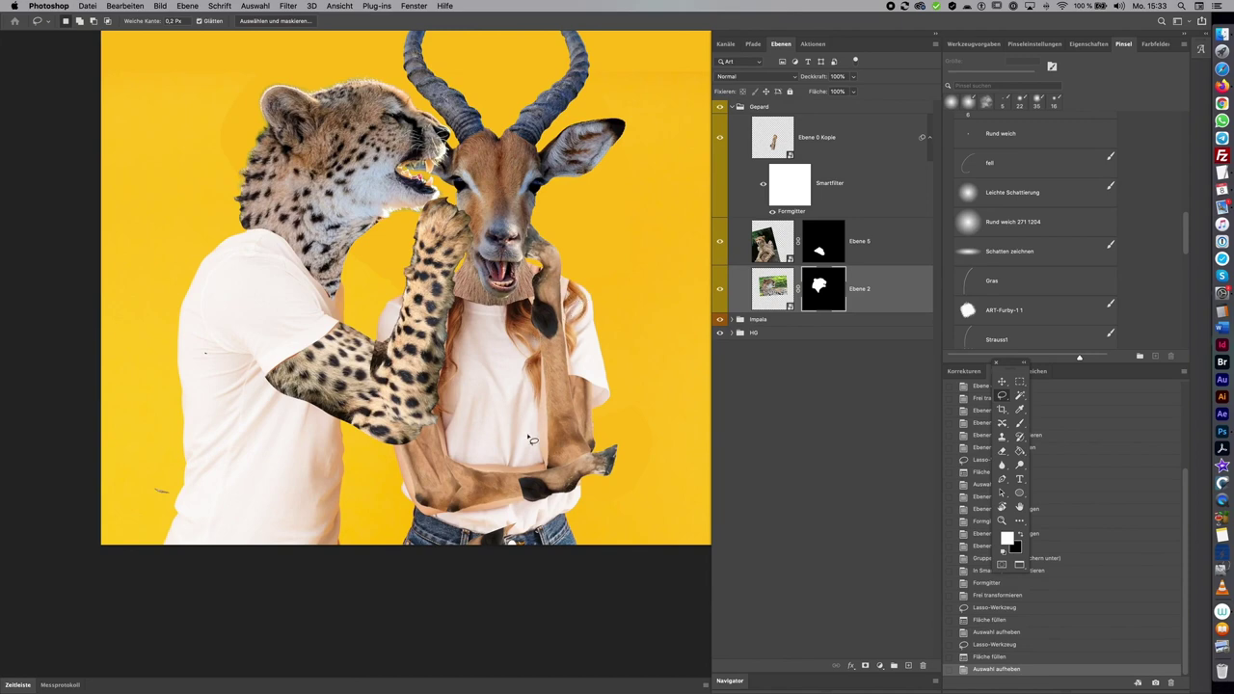
scroll(650, 282, "up", 3)
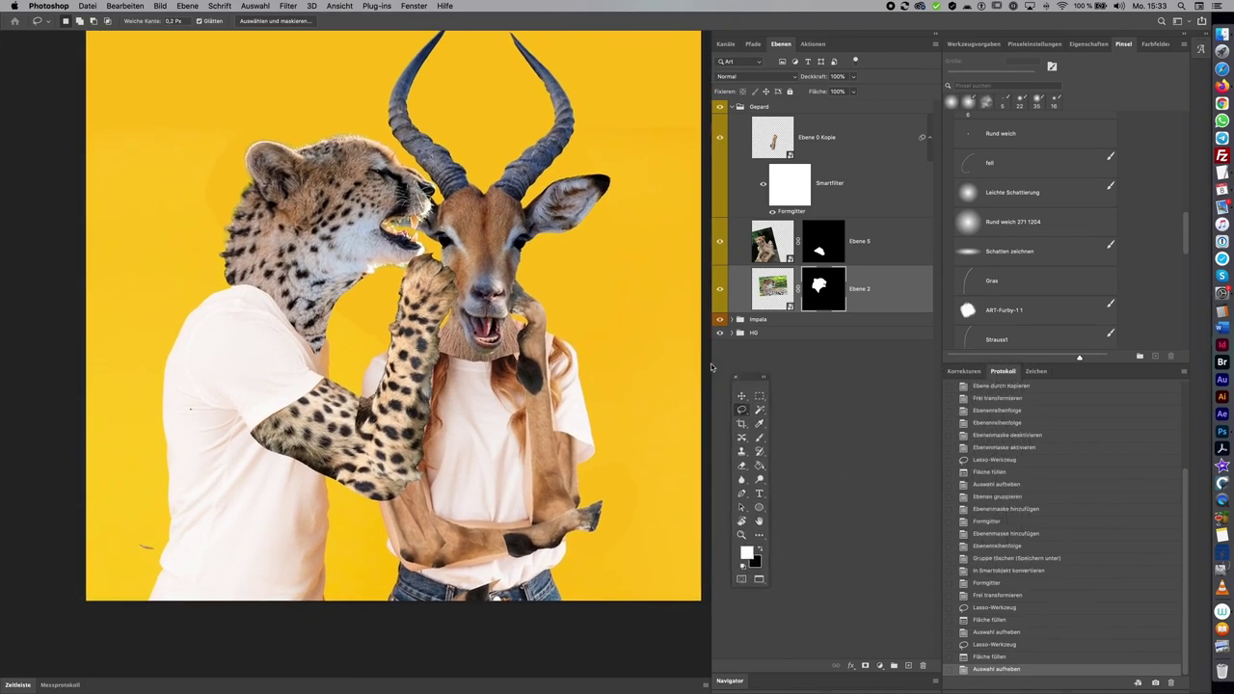
left_click_drag(1016, 365, 655, 212)
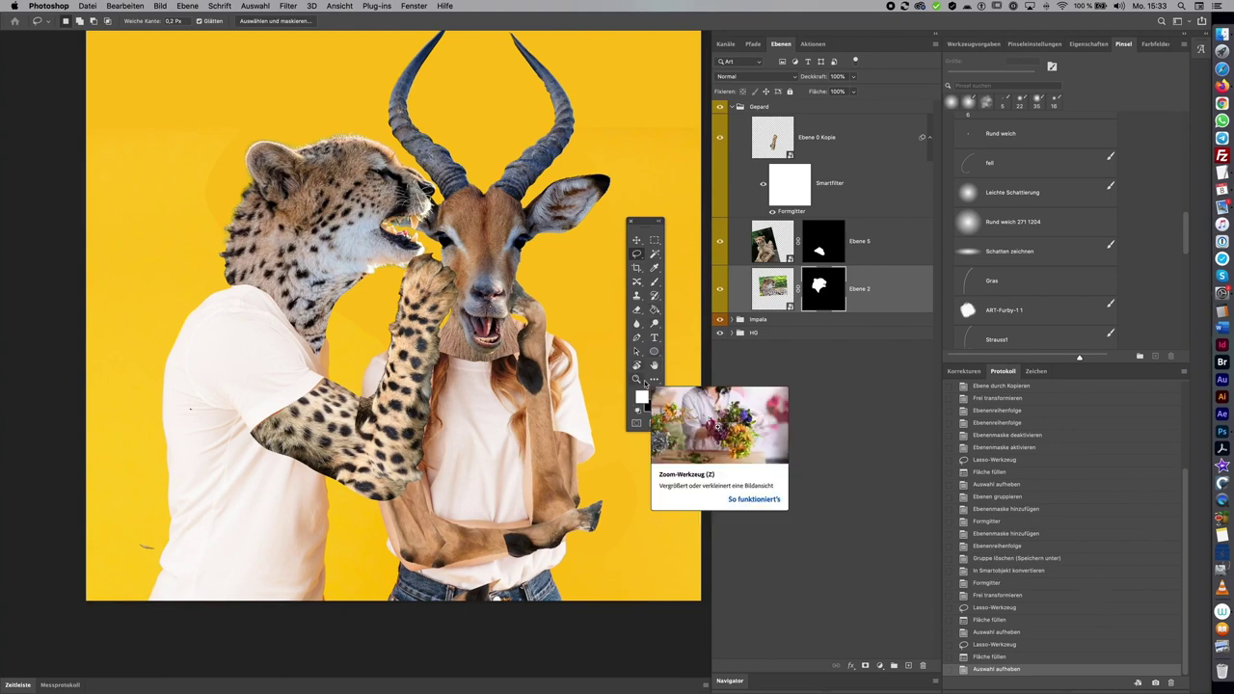
left_click(642, 295)
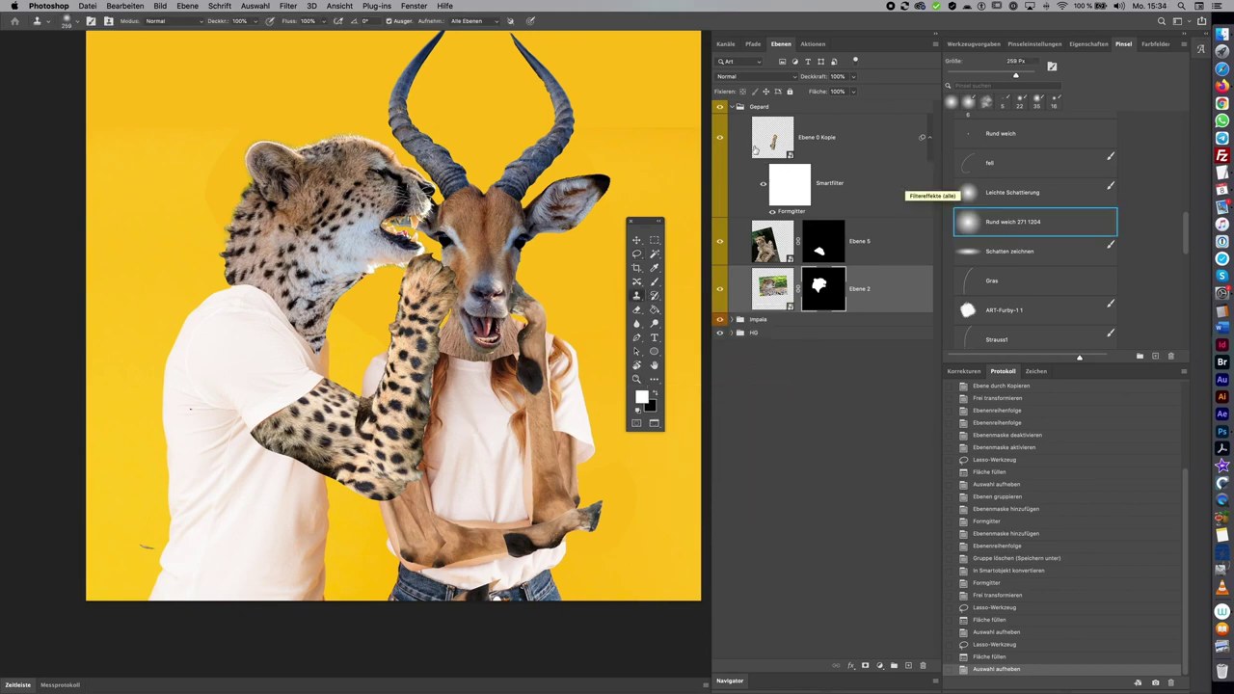
Add a new empty layer above Ebene 0 inside the HG group
left_click(730, 106)
left_click(730, 133)
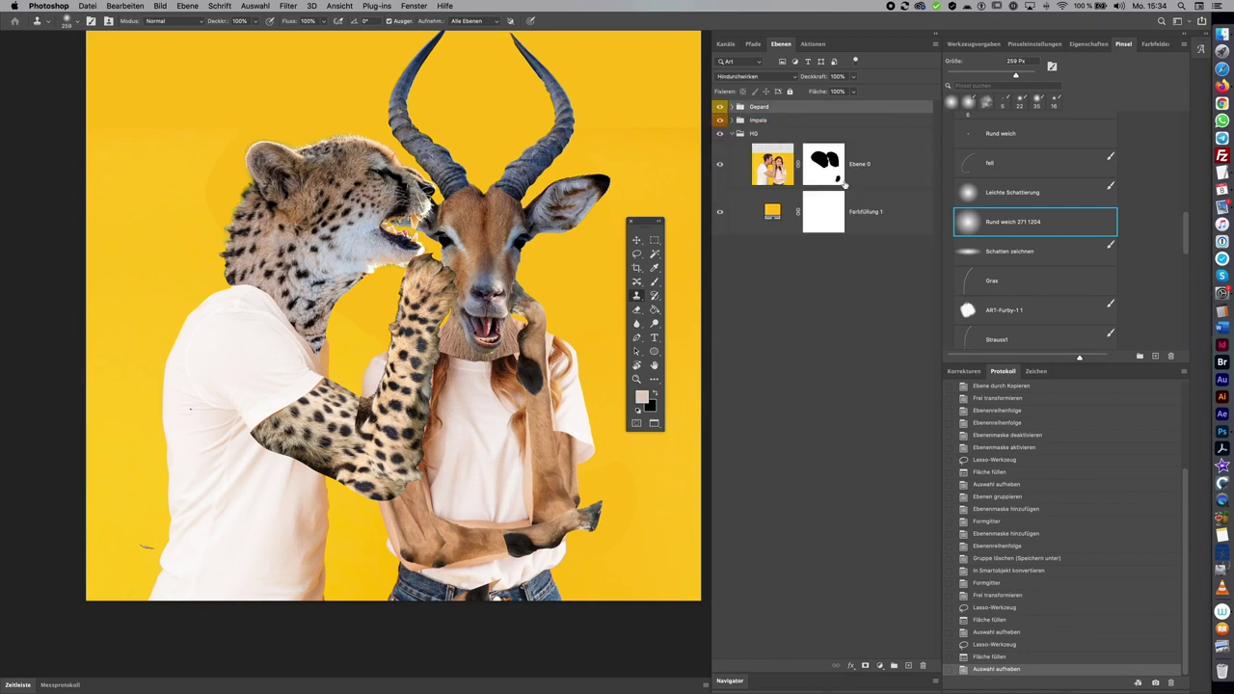
left_click(879, 175)
key("super+shift+n")
key("Return")
Zoom onto the woman's shirt, set Clone Stamp flow to 50%, and stamp the first clean patch
mouse_move(429, 395)
left_mouse_down()
mouse_move(572, 368)
mouse_move(501, 338)
left_mouse_up()
scroll(540, 377, "down", 3)
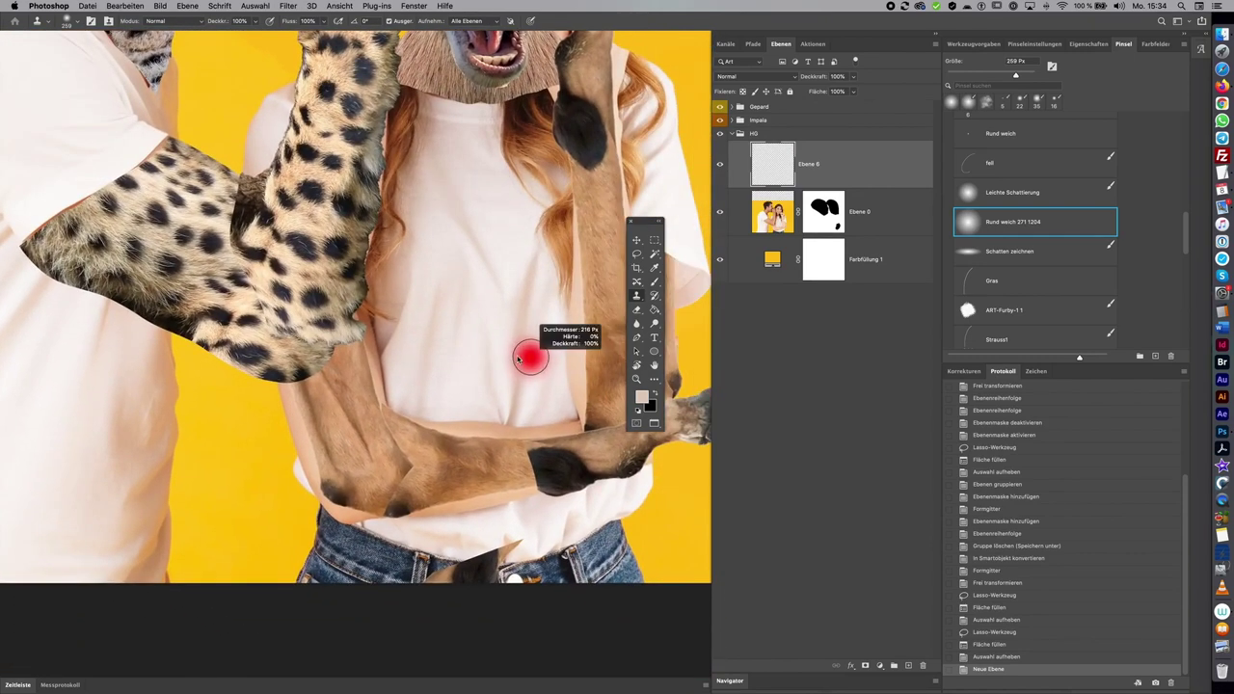
left_click(325, 21)
left_click_drag(331, 34, 296, 34)
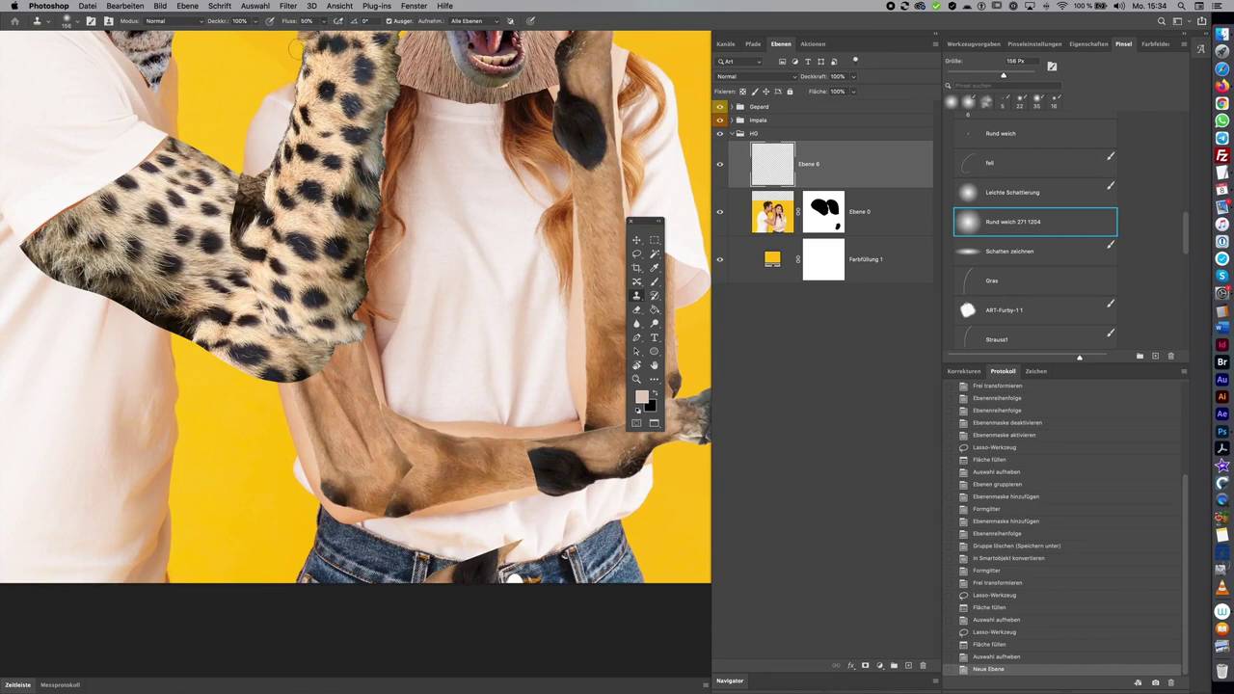
left_click_drag(532, 412, 463, 421)
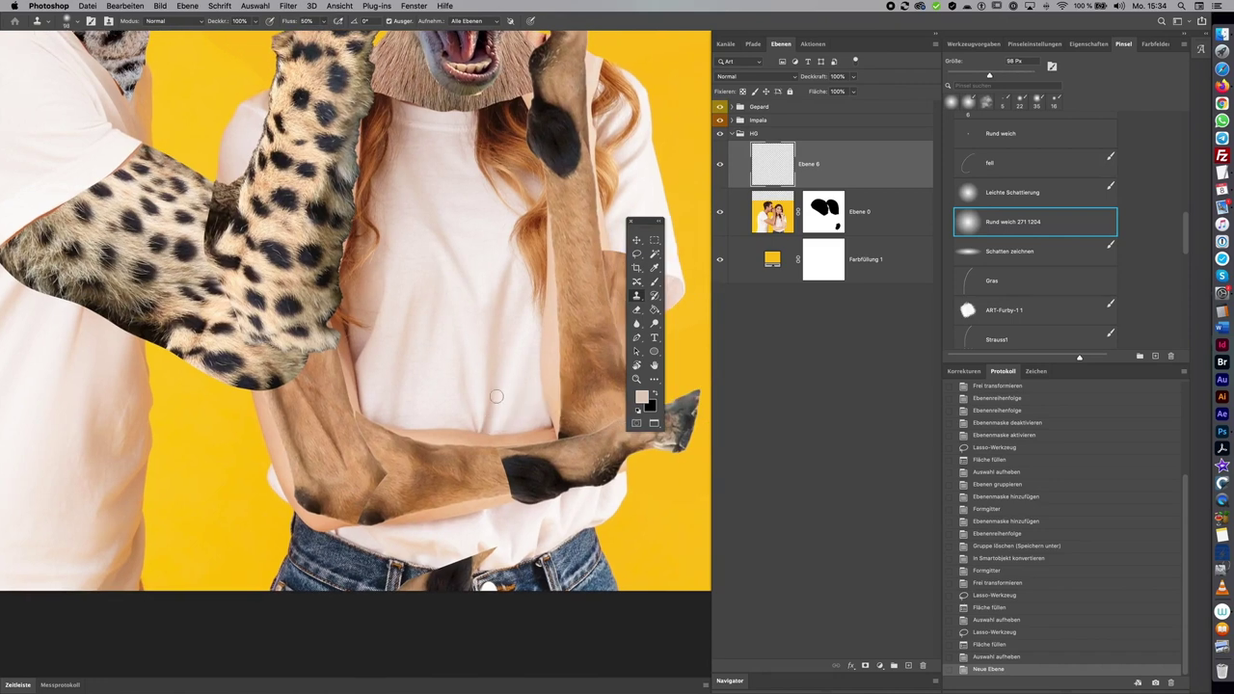
scroll(492, 438, "up", 3)
scroll(532, 486, "down", 2)
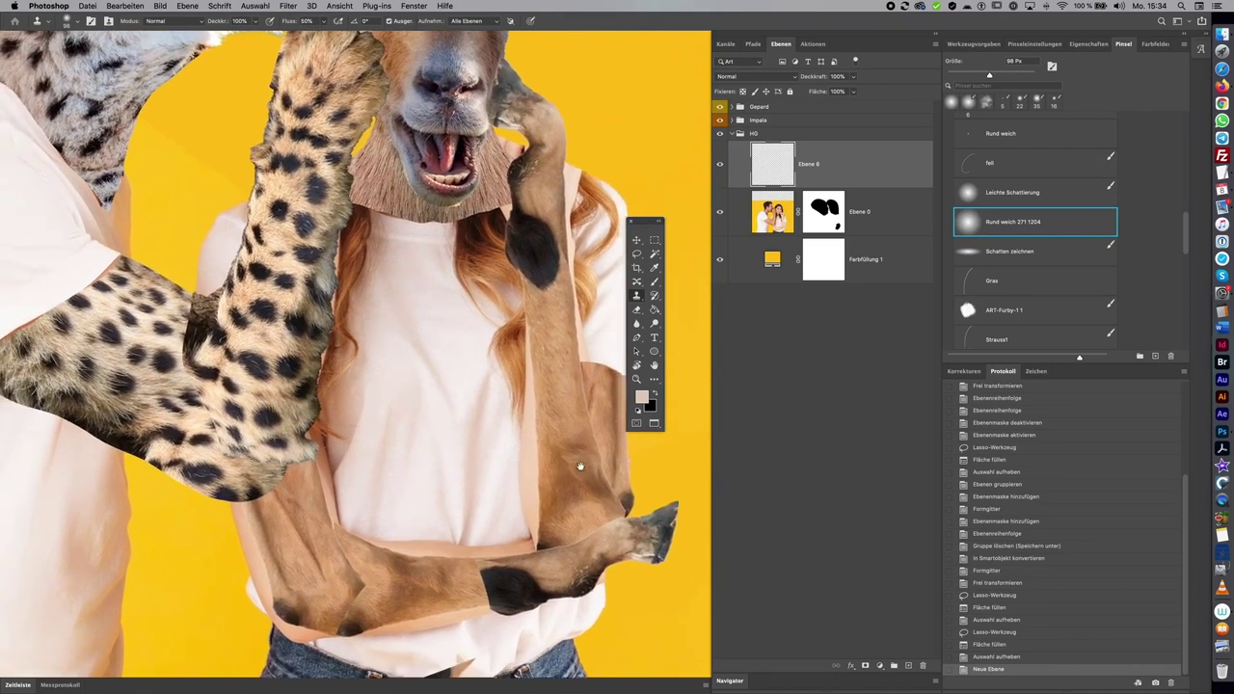
left_click(565, 391)
scroll(553, 363, "up", 1)
left_click_drag(554, 363, 536, 271)
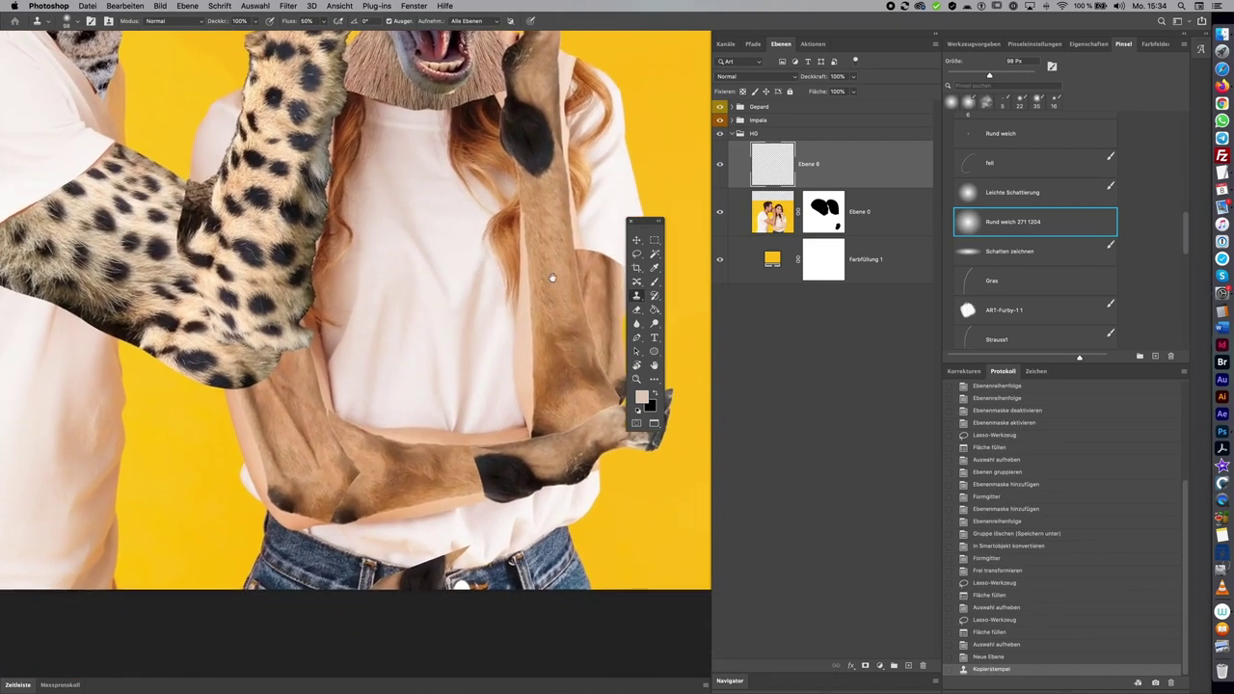
Clone clean fabric over small marks across the lower shirt
left_click(427, 433)
left_click(449, 433)
left_click(455, 432)
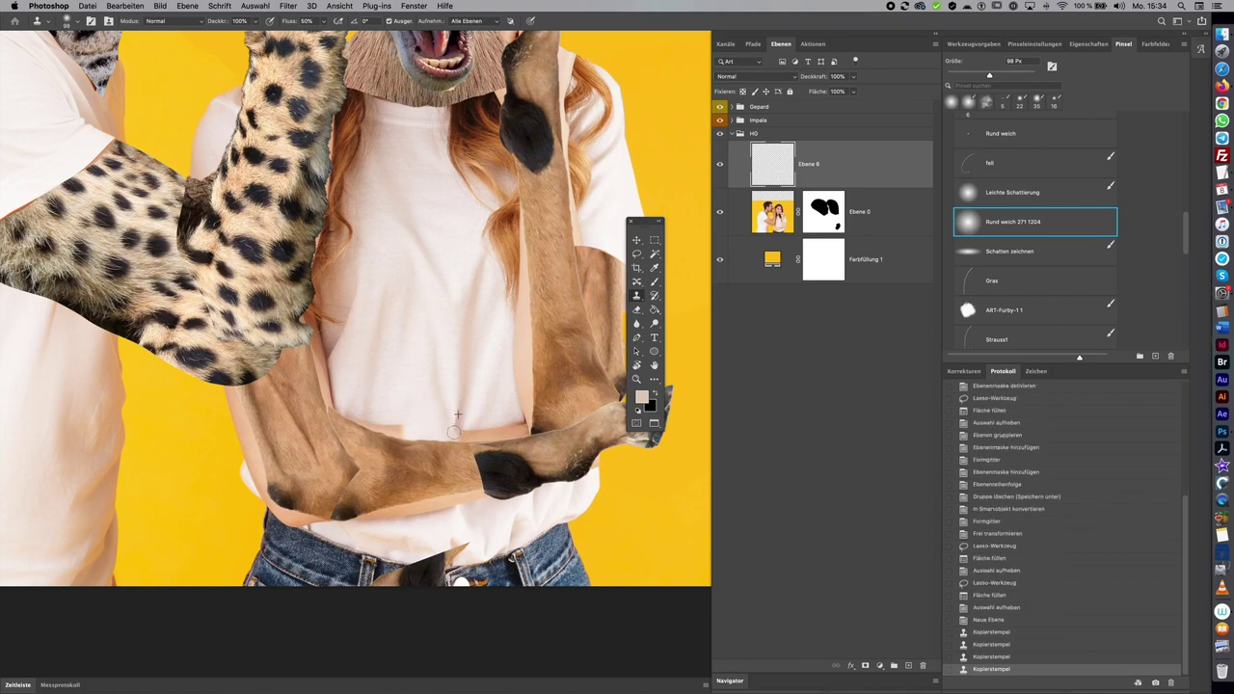
left_click(459, 416)
left_click(470, 419)
left_click(475, 418)
left_click(479, 419)
left_click(494, 414)
left_click(508, 413)
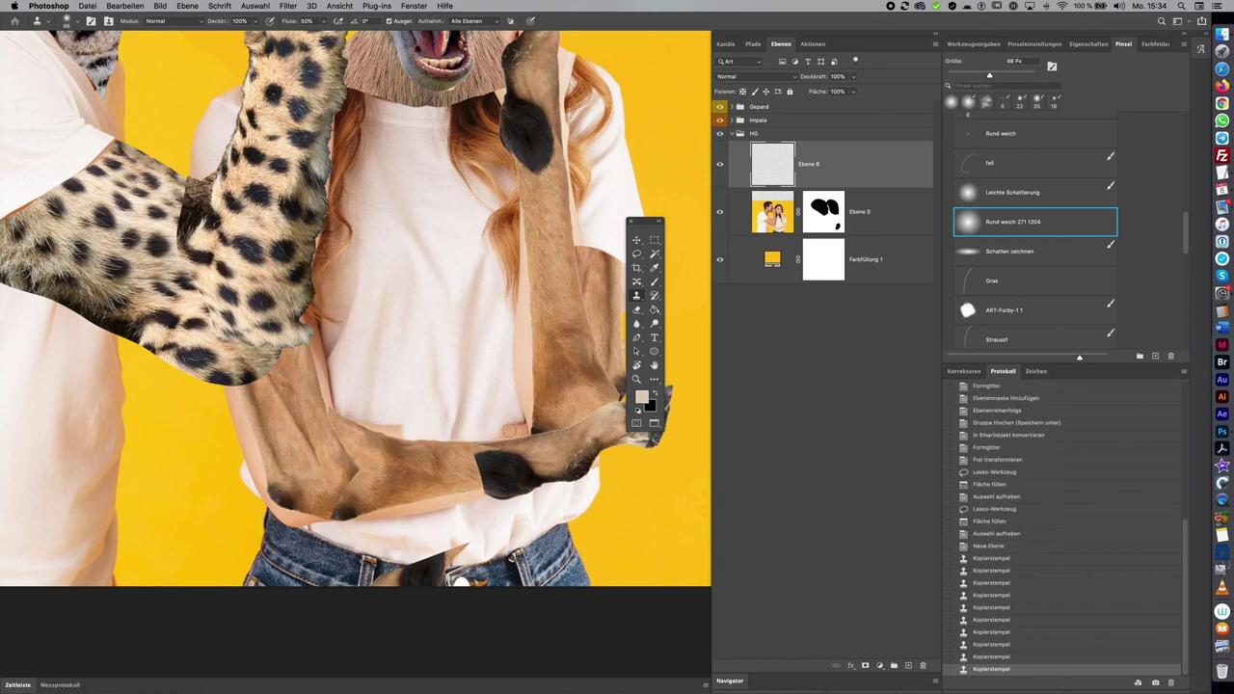
Clone away the pinkish blob and touch up the surrounding shirt fabric
left_click(513, 424)
left_click(519, 404)
left_click(520, 409)
left_click(526, 412)
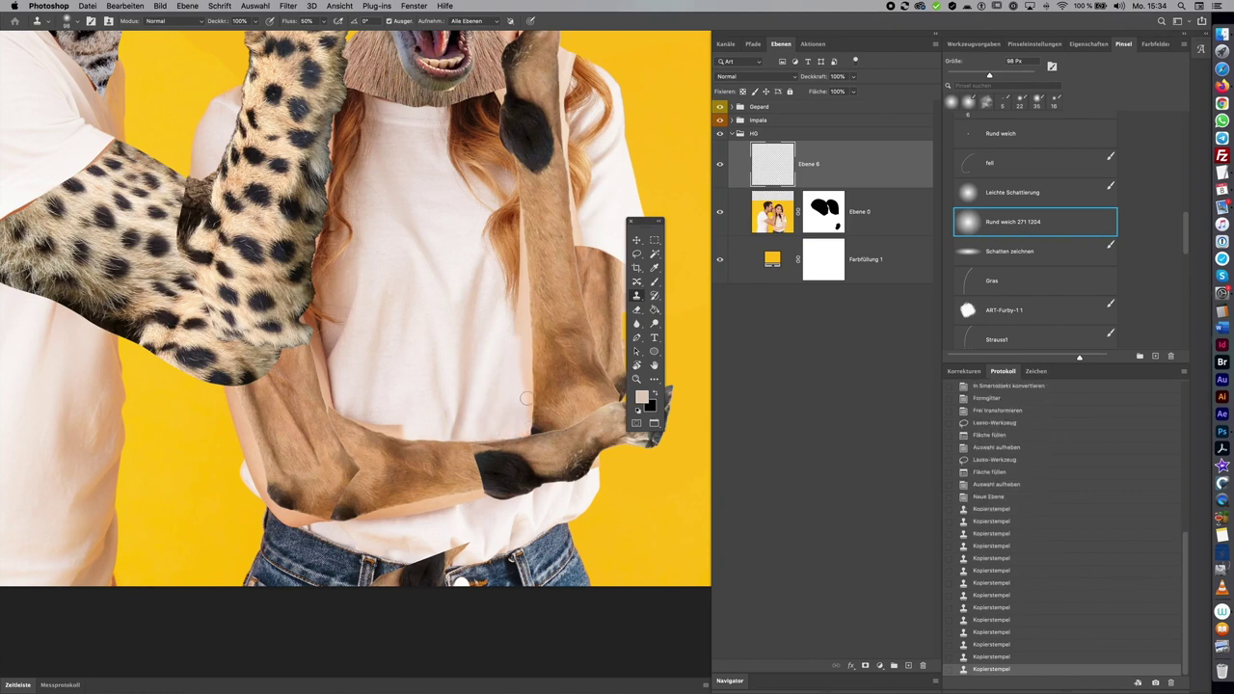
left_click(521, 339)
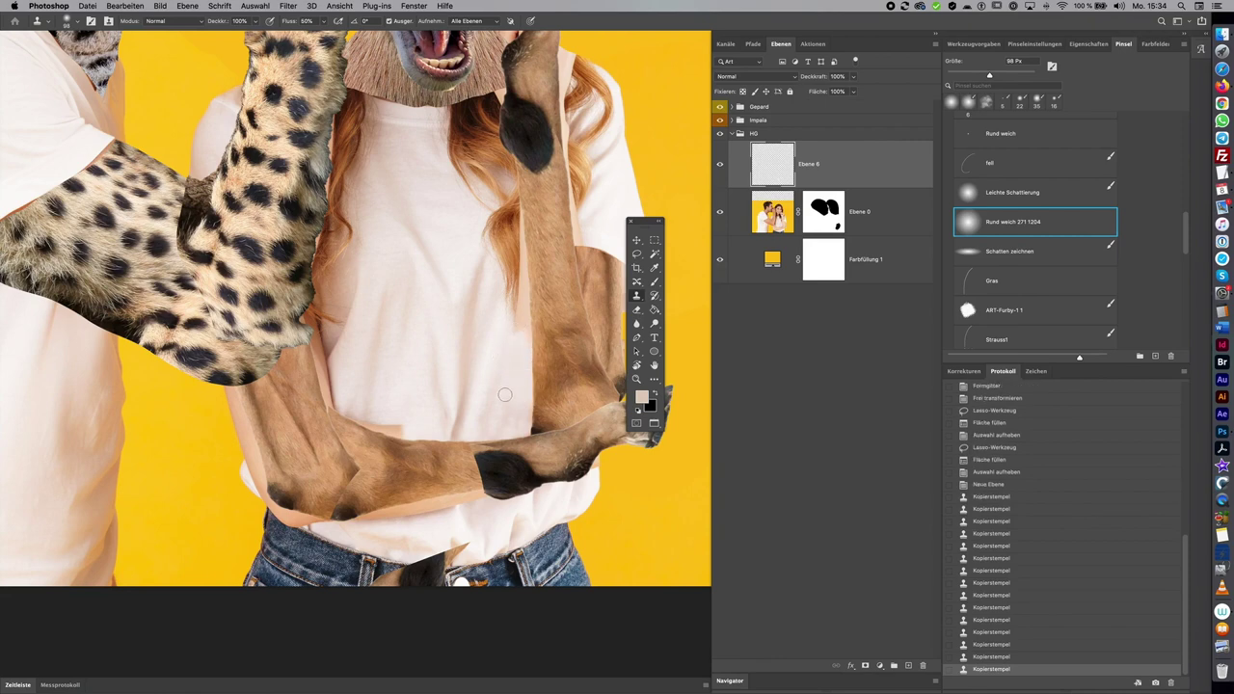
left_click(521, 408)
left_click(520, 307)
left_click(519, 369)
left_click(497, 374)
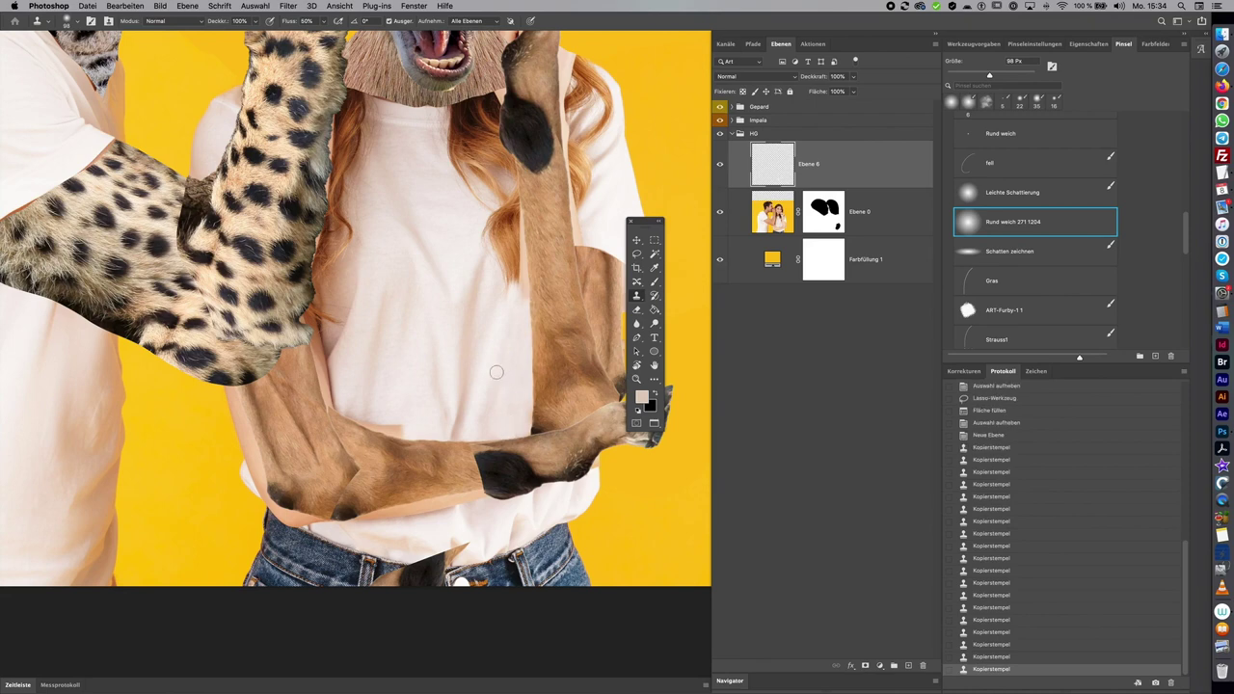
Paint clean fabric over the lower shirt and cover the hair strand
mouse_move(395, 410)
left_mouse_down()
mouse_move(374, 422)
mouse_move(343, 399)
left_mouse_up()
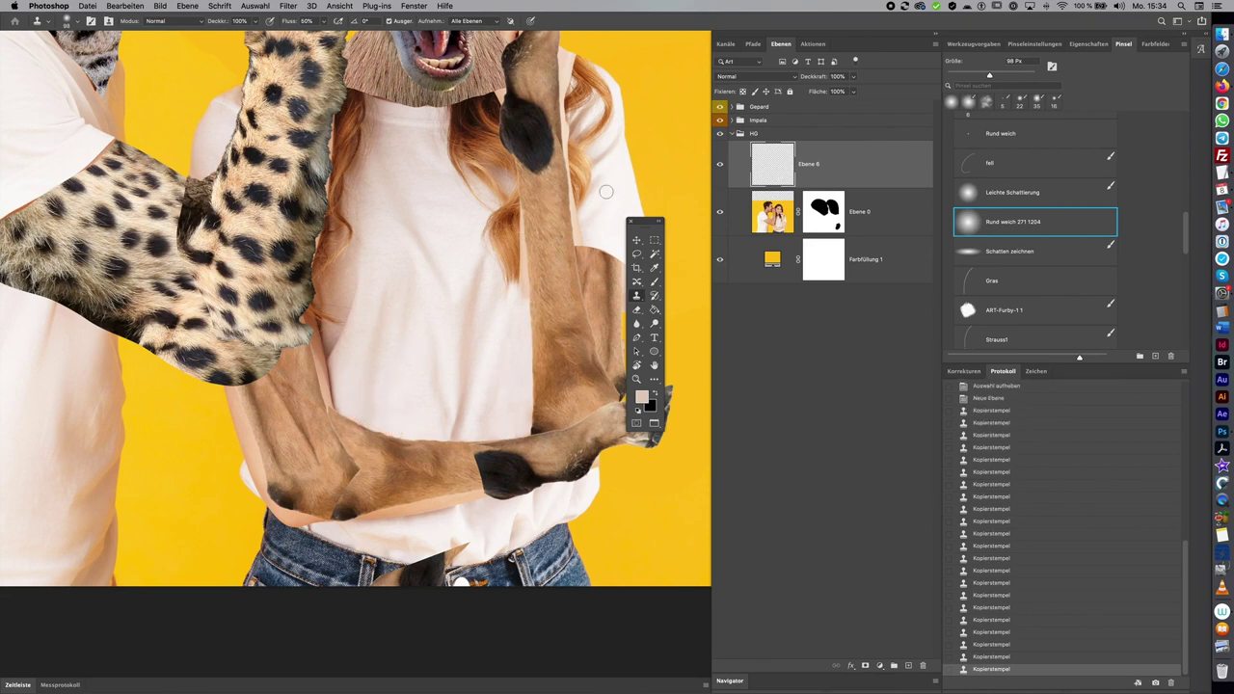
scroll(559, 289, "up", 3)
left_click_drag(492, 379, 474, 376)
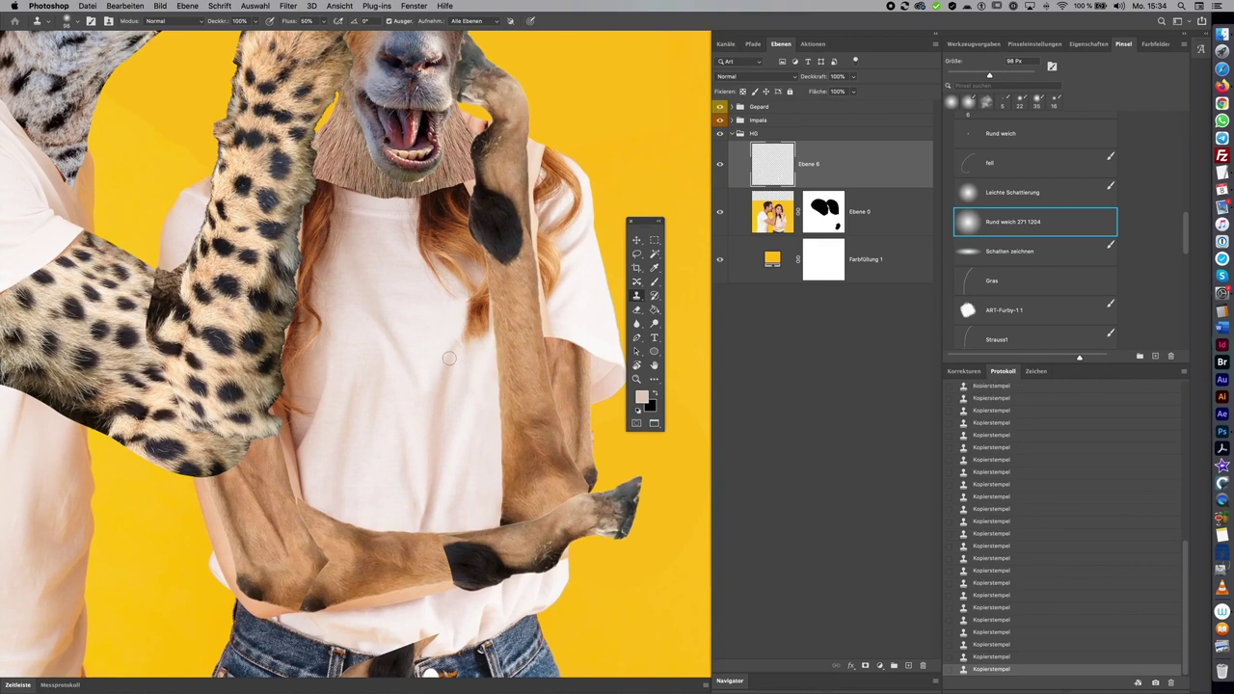
left_click(479, 318)
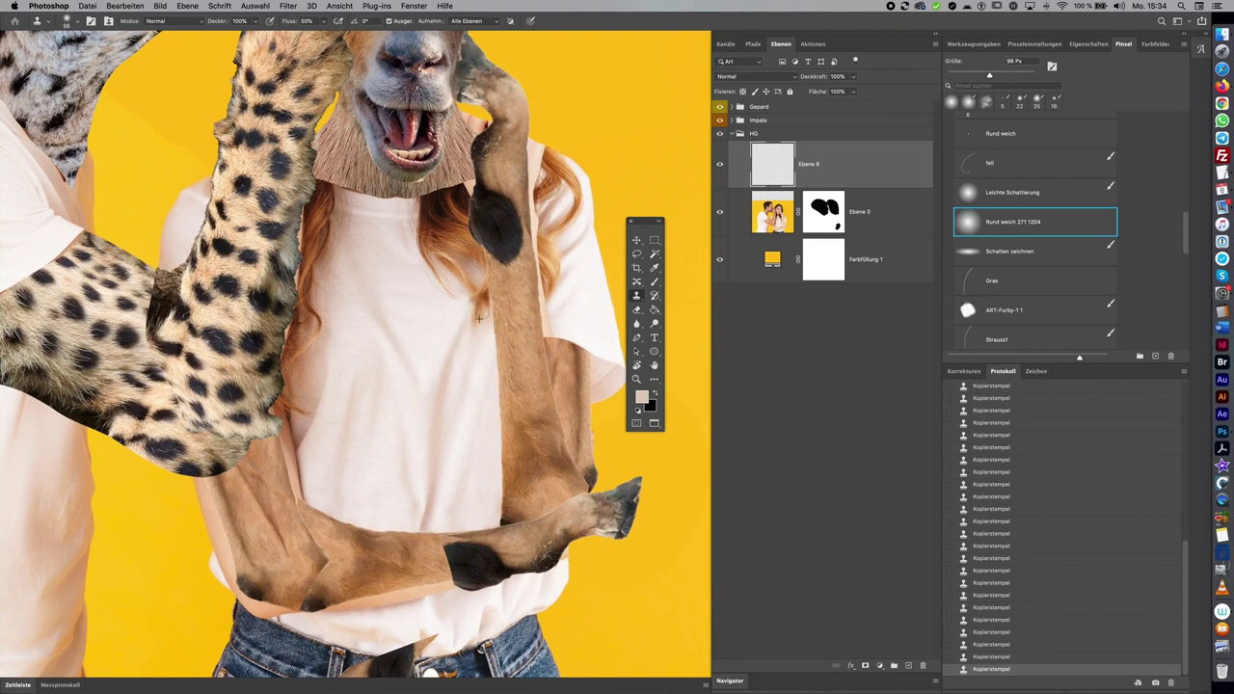
left_click(454, 309)
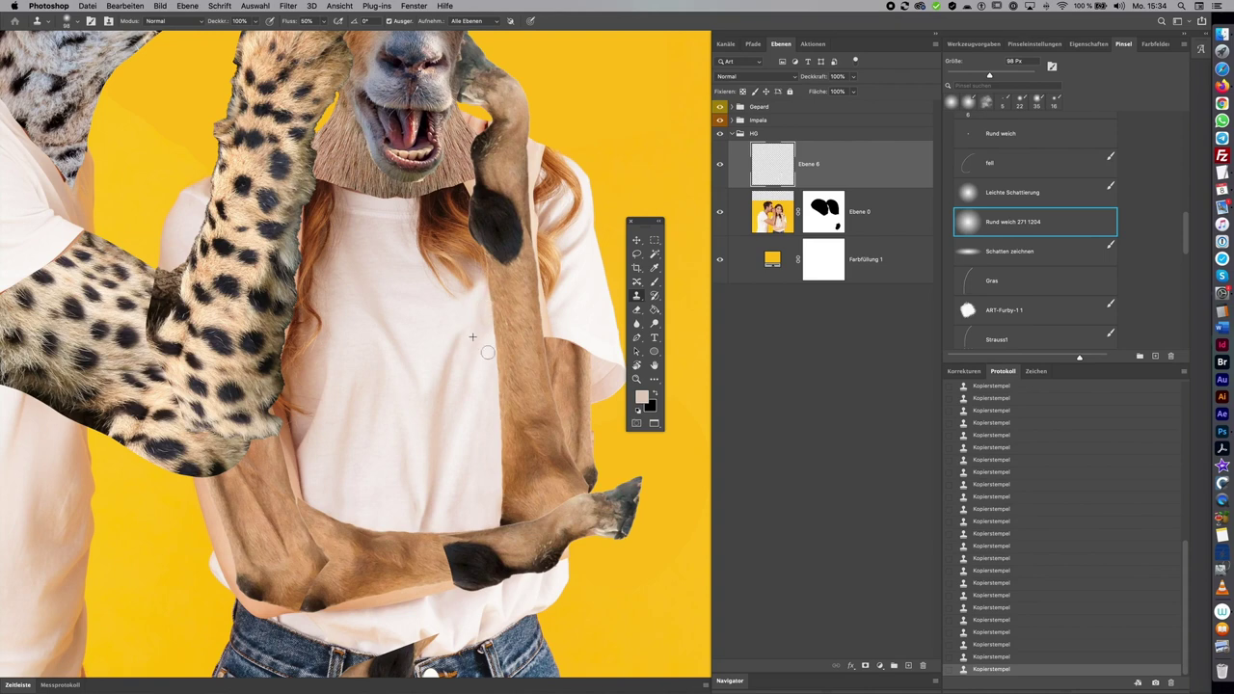
Clone away the dark mark and brighten a patch on the left figure's shirt
mouse_move(592, 331)
left_mouse_down()
mouse_move(563, 447)
mouse_move(621, 461)
left_mouse_up()
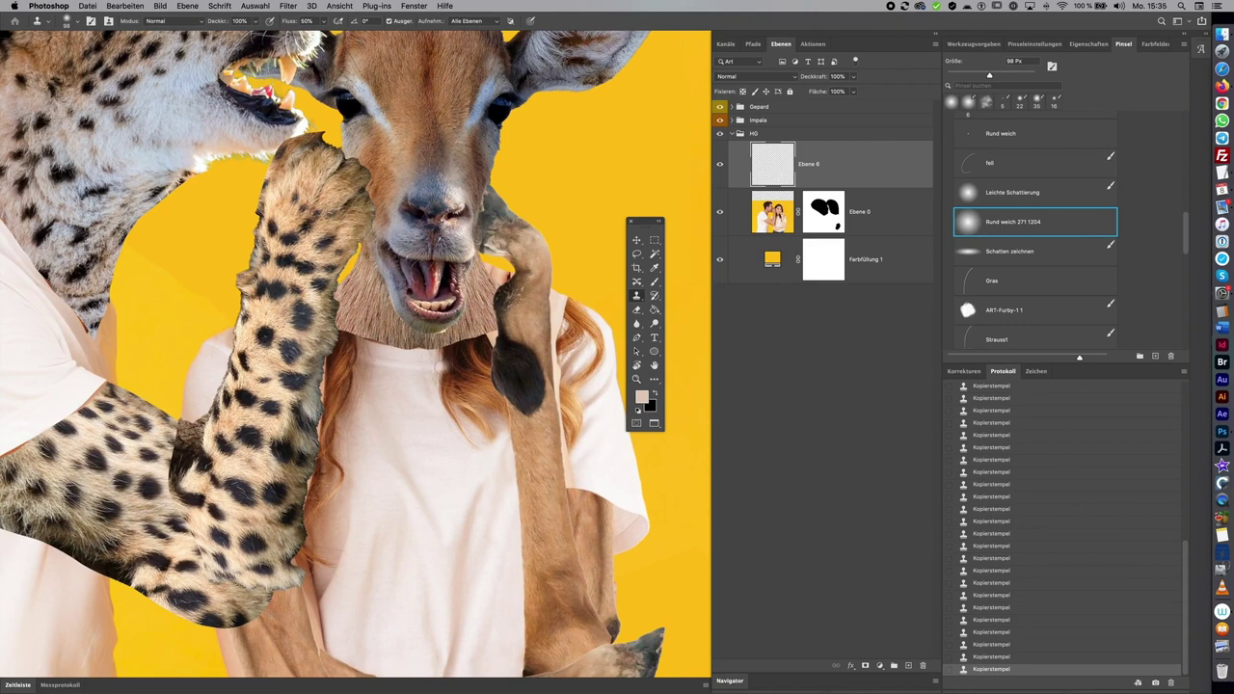
left_click_drag(434, 400, 431, 366)
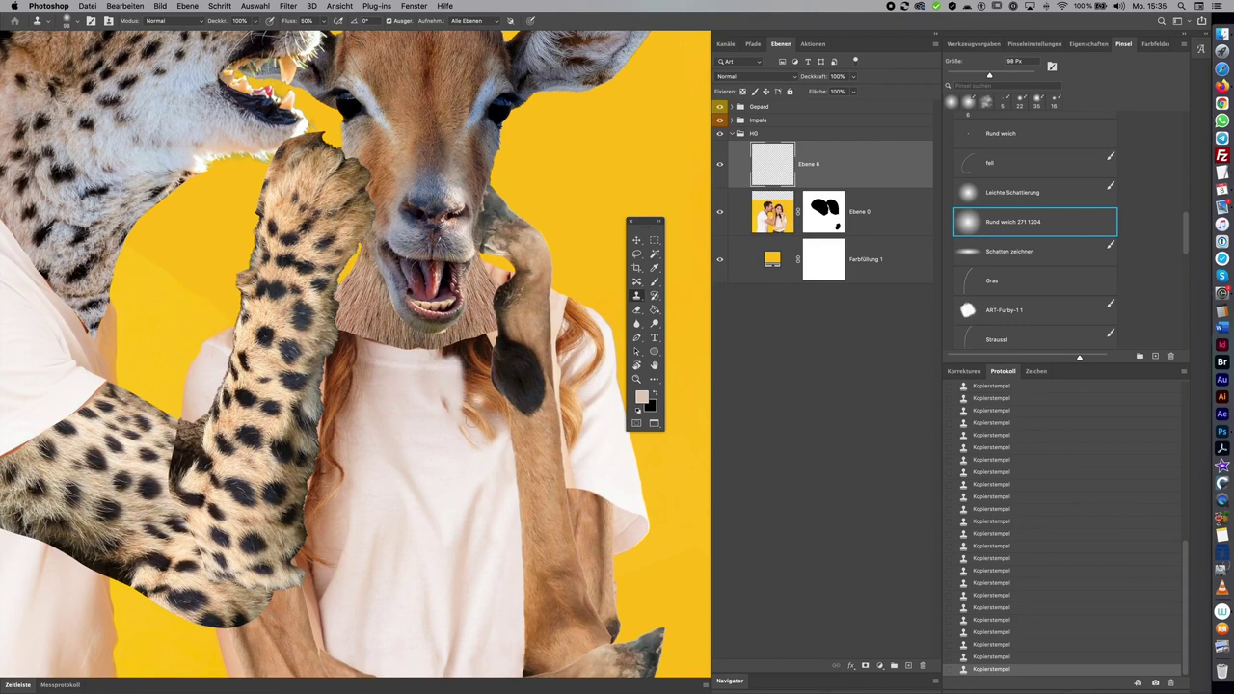
mouse_move(458, 379)
left_mouse_down()
mouse_move(452, 419)
mouse_move(497, 441)
mouse_move(502, 409)
left_mouse_up()
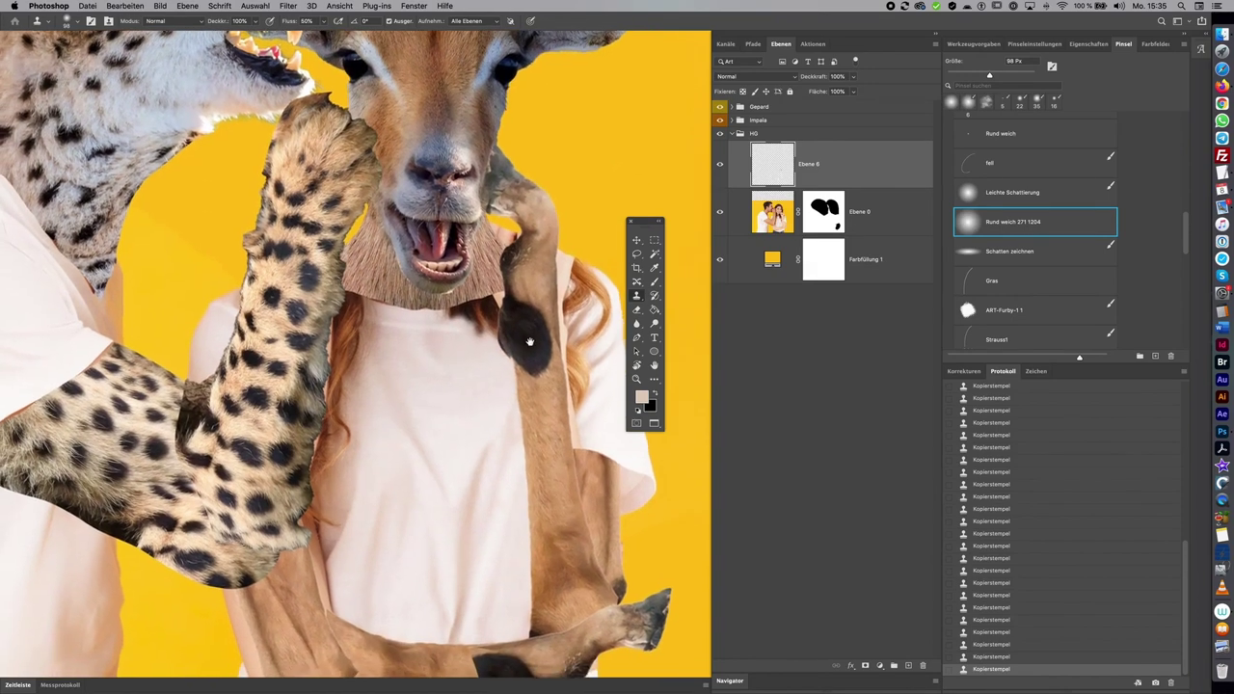
left_click_drag(484, 406, 503, 367)
scroll(505, 367, "down", 5)
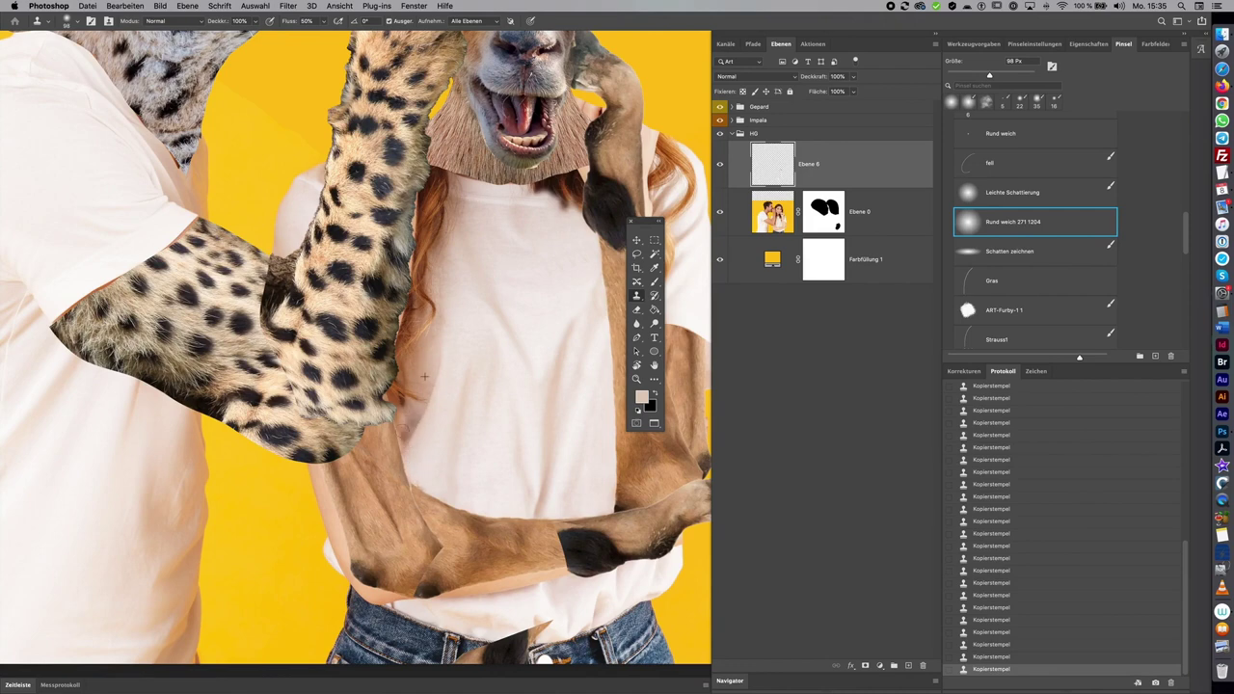
Retouch the shirt along the cheetah arm edge and clean the remaining marks
left_click_drag(415, 362, 406, 403)
left_click_drag(420, 382, 402, 412)
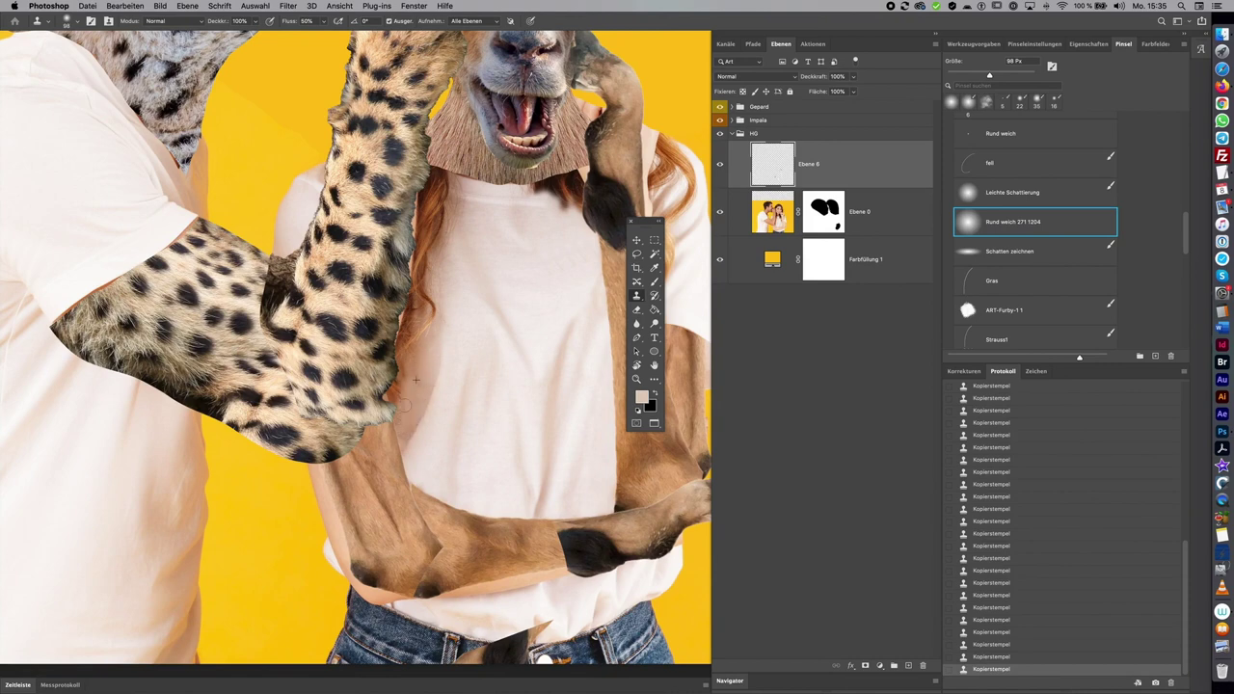
scroll(544, 531, "down", 5)
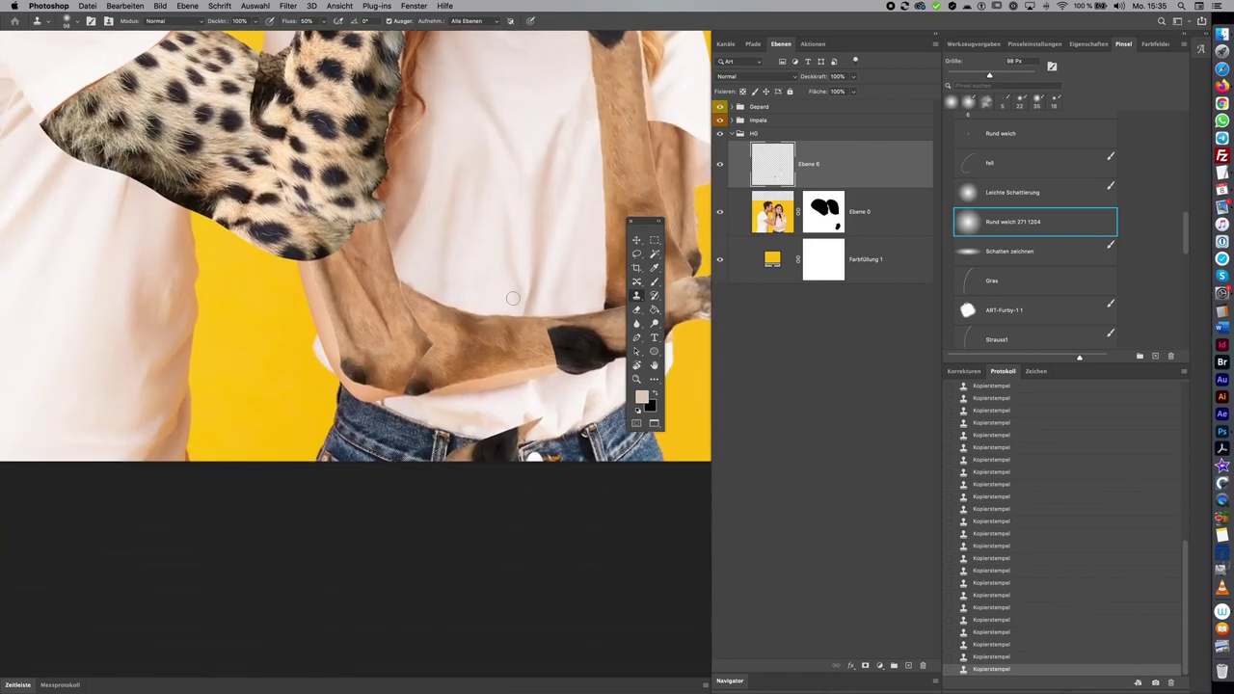
left_click_drag(516, 382, 545, 386)
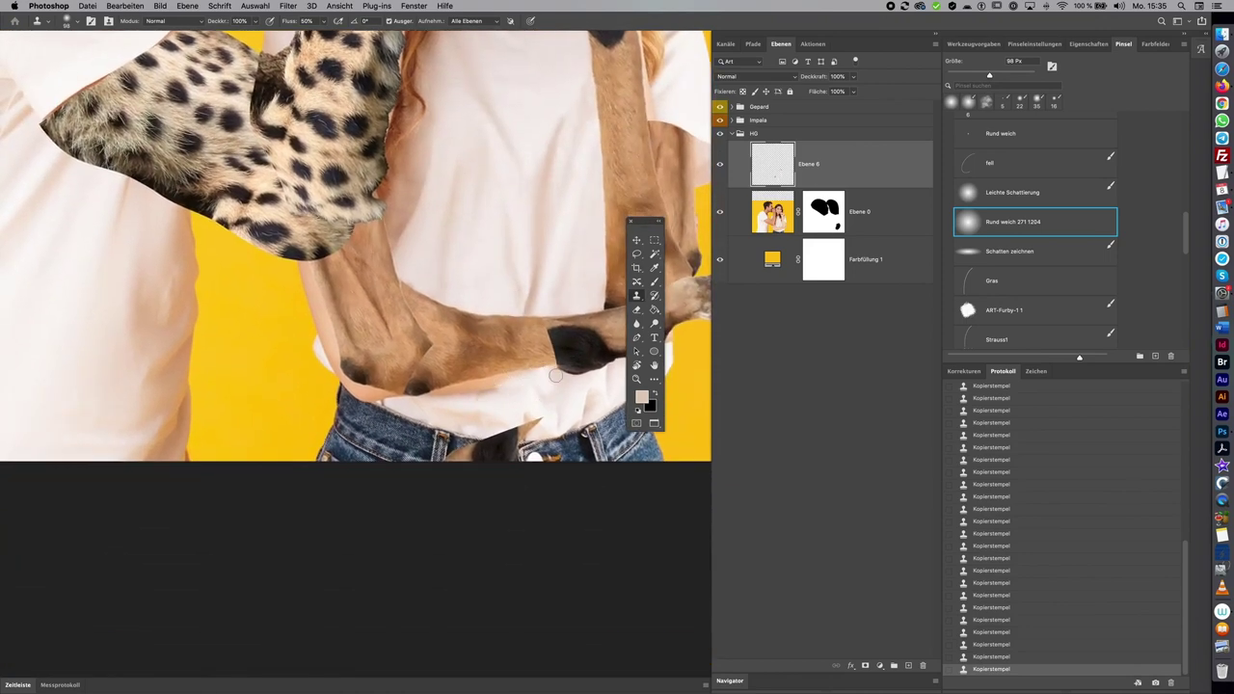
mouse_move(503, 379)
left_mouse_down()
mouse_move(524, 372)
mouse_move(431, 397)
left_mouse_up()
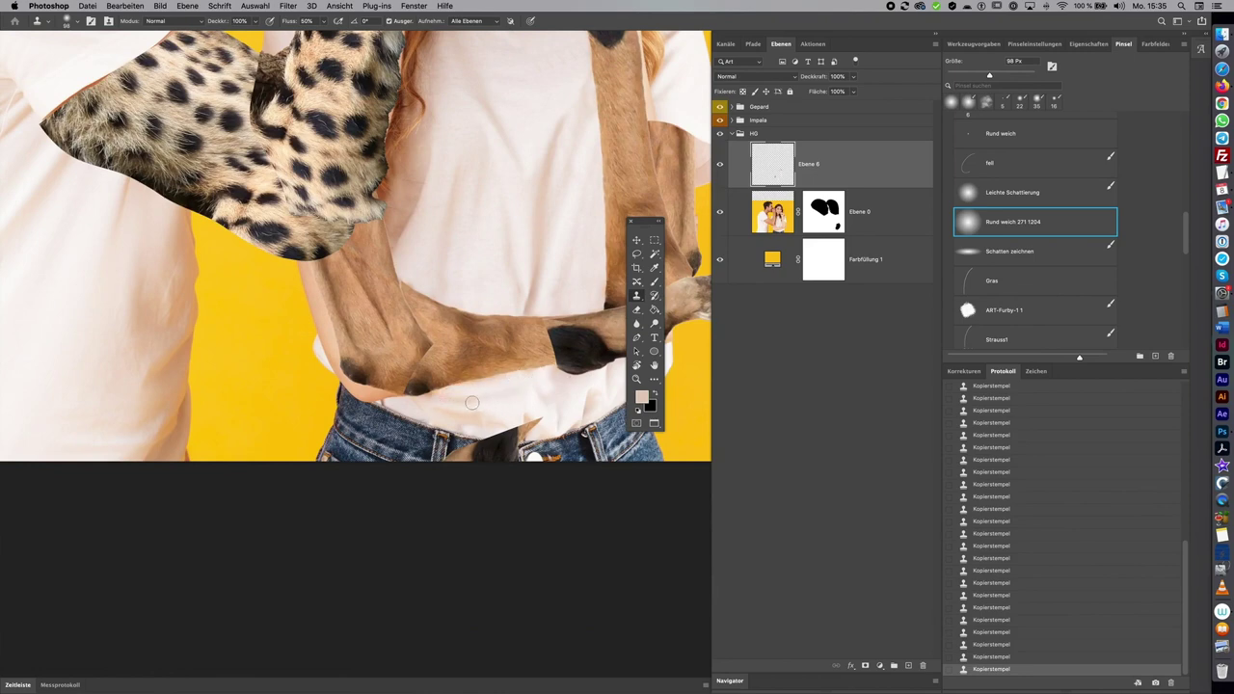
left_click_drag(588, 393, 559, 460)
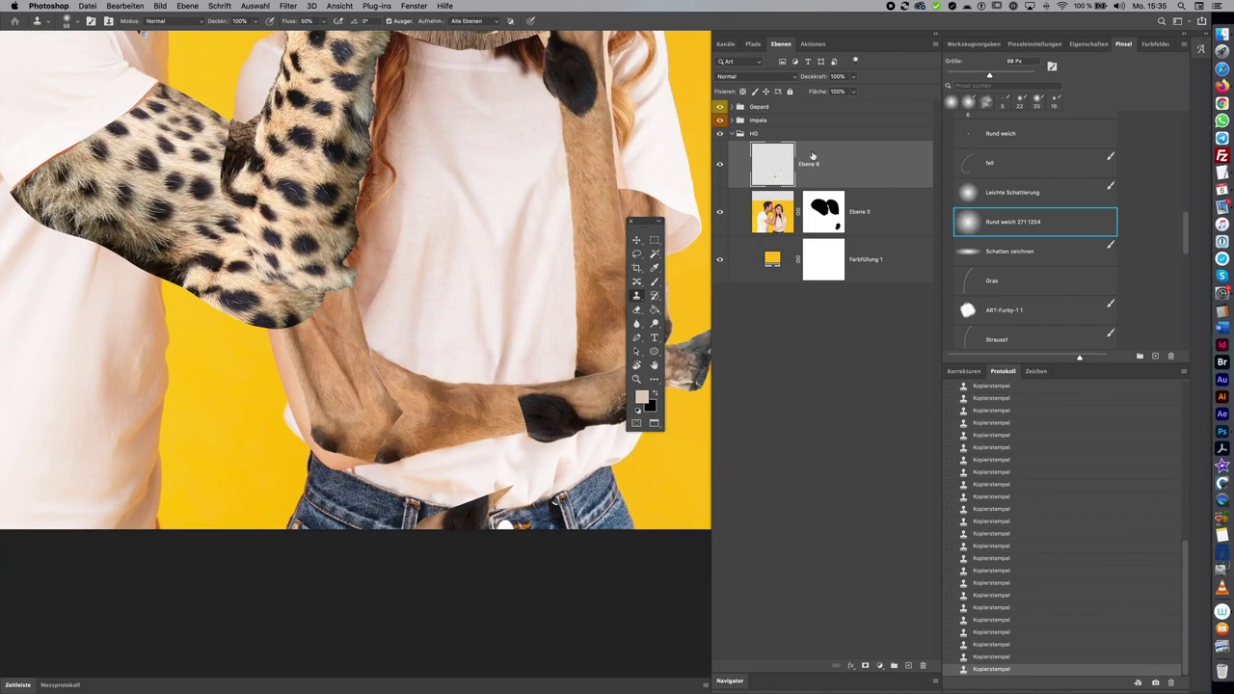
left_click(720, 119)
Expand the Impala group and toggle limb layers' visibility to locate the forearm layer
left_click(719, 119)
left_click(740, 120)
left_click(719, 295)
left_click(720, 295)
left_click(720, 248)
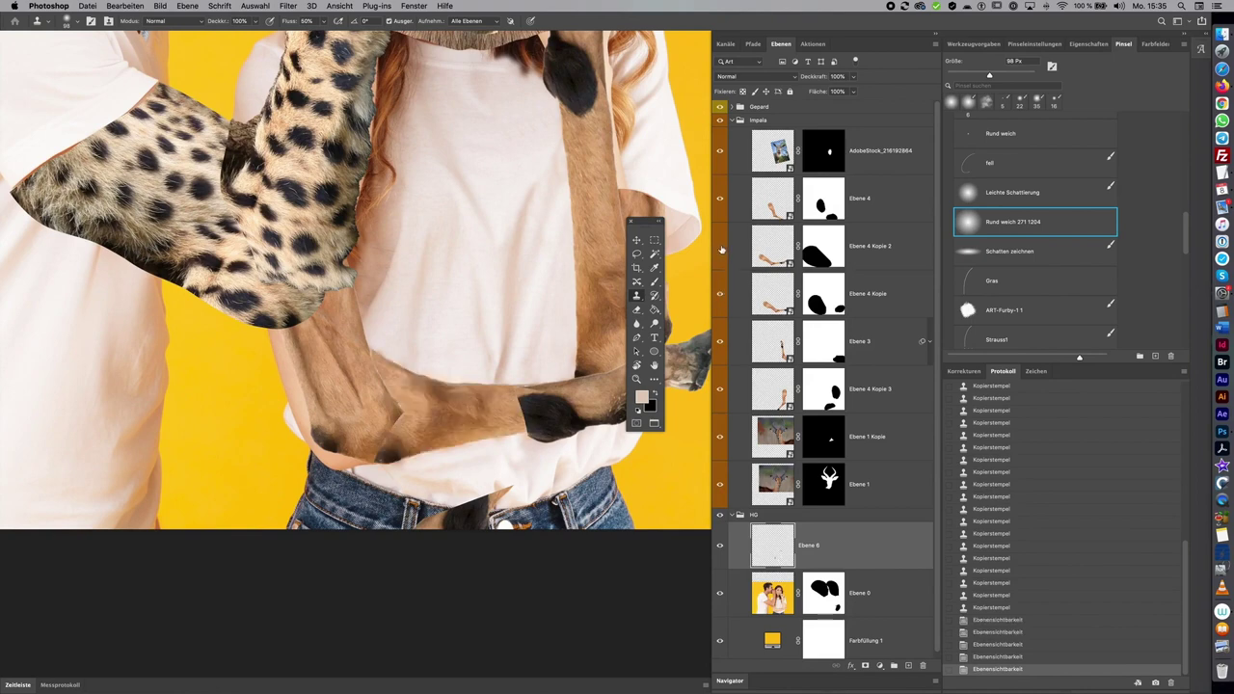
left_click(720, 248)
left_click(720, 199)
left_click(720, 200)
On Ebene 4 Kopie 3's mask, lasso the limb area over the jeans and fill it black
left_click(719, 391)
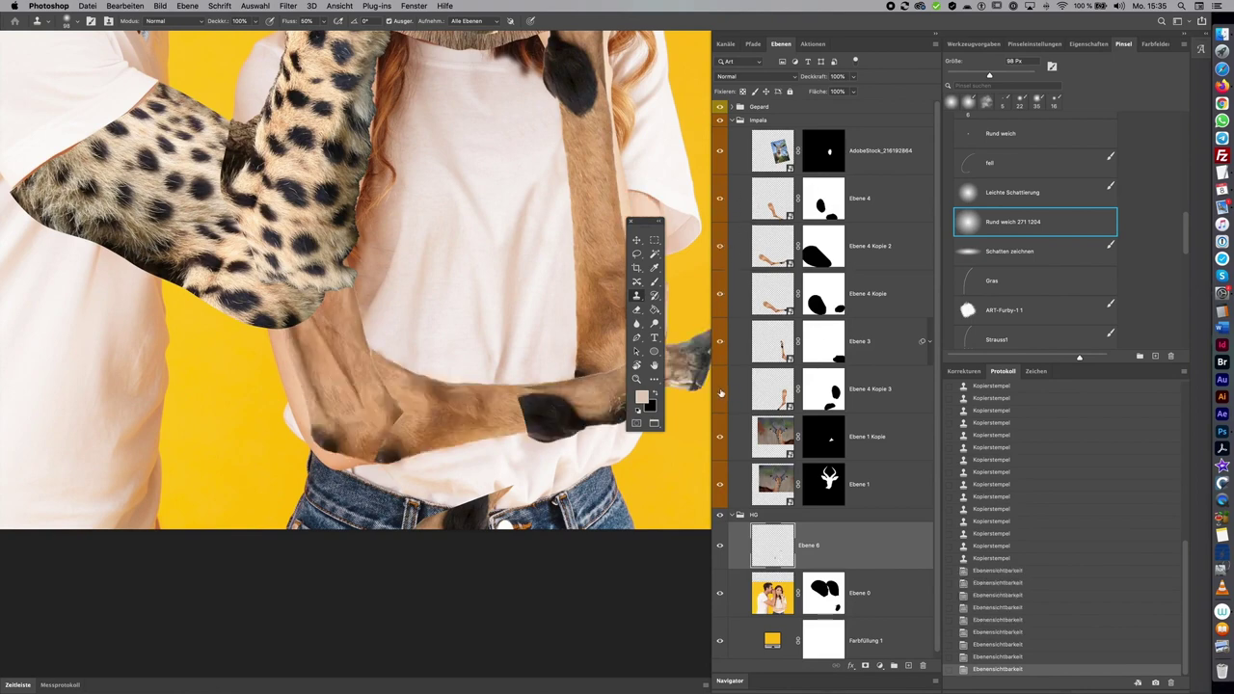
left_click(719, 391)
left_click(821, 381)
key("l")
left_click_drag(637, 494, 640, 491)
key("x")
key("alt+BackSpace")
key("super+d")
Reselect the retouch layer Ebene 6 and reposition the view
scroll(606, 493, "up", 5)
left_click_drag(605, 493, 544, 498)
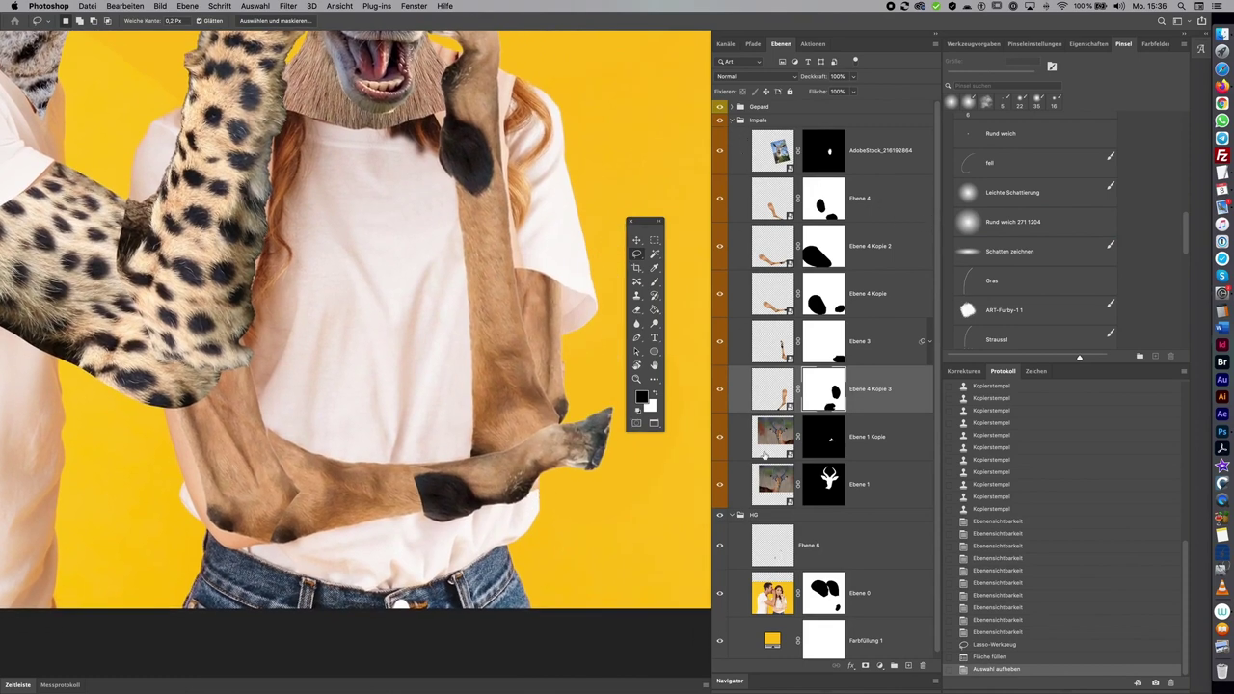
left_click(826, 547)
left_click_drag(437, 489, 508, 400)
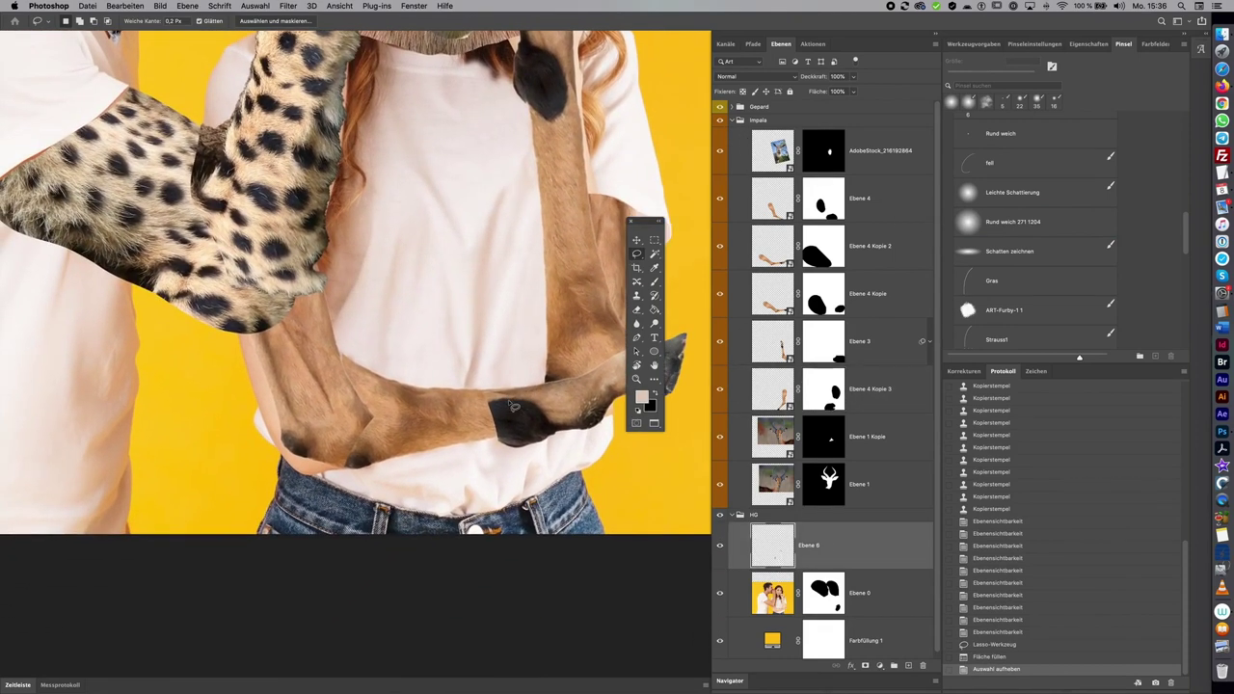
Clone shirt texture over the neckline and the left shirt edge near the hair
key("s")
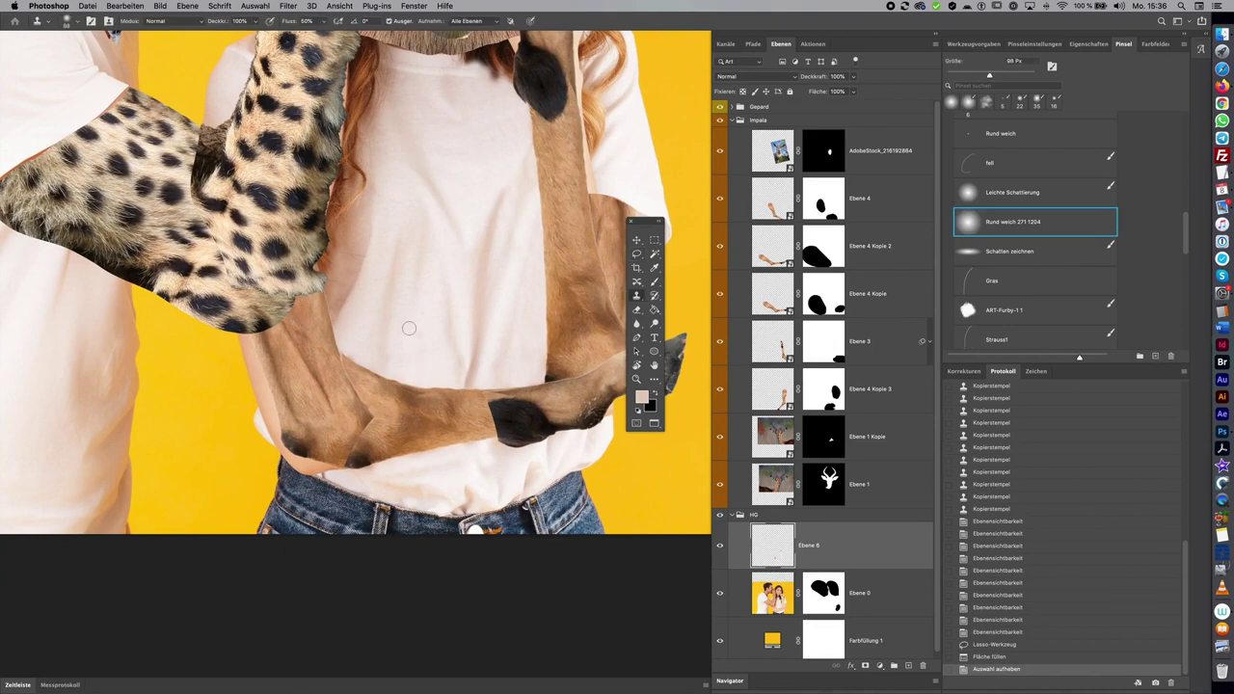
scroll(413, 331, "up", 5)
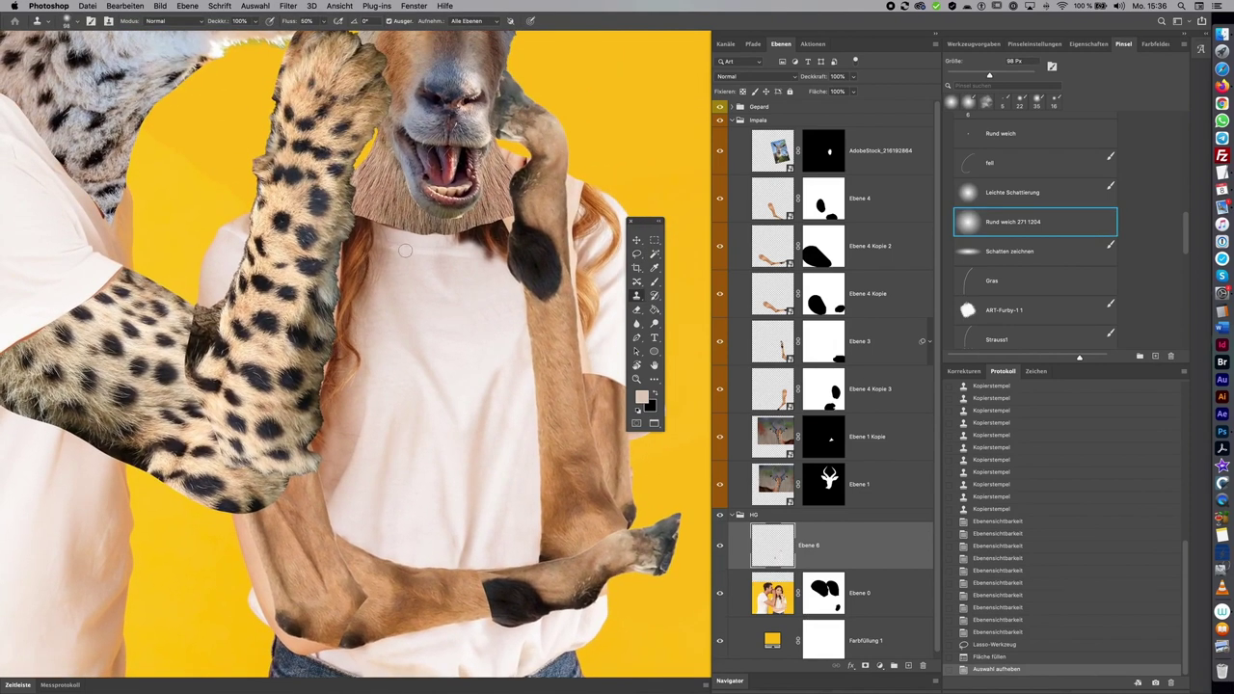
mouse_move(374, 241)
left_mouse_down()
mouse_move(389, 239)
mouse_move(357, 237)
mouse_move(384, 289)
mouse_move(351, 291)
left_mouse_up()
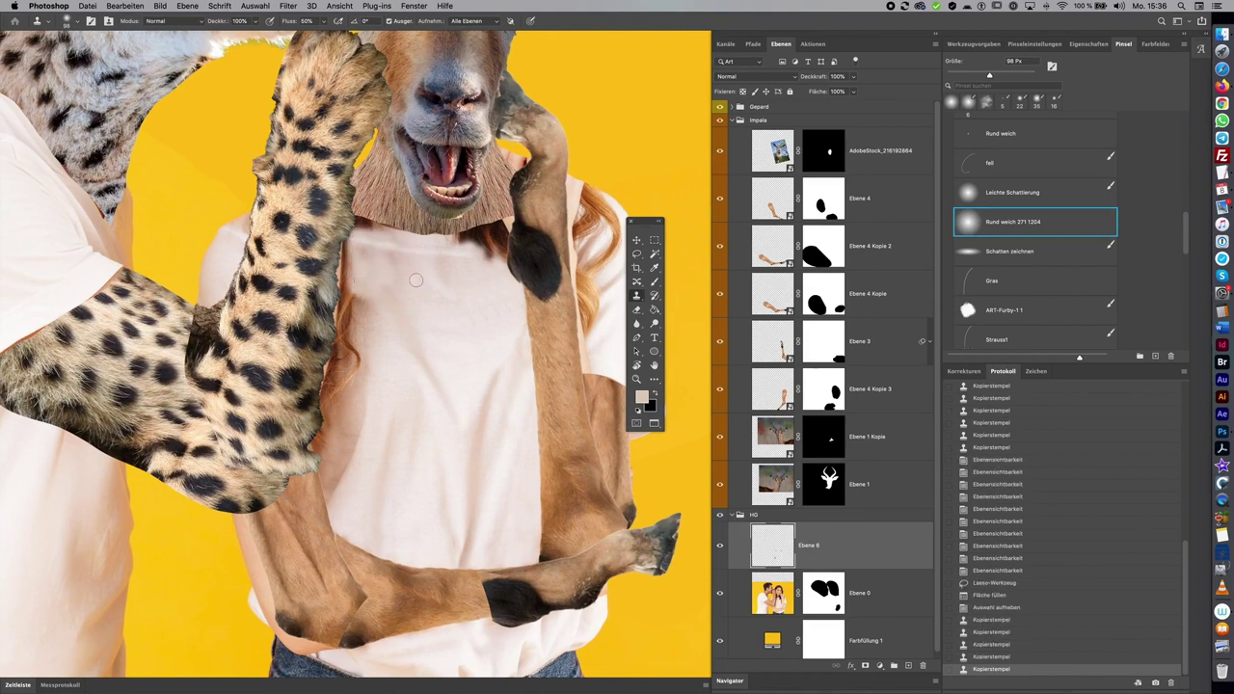
mouse_move(351, 243)
left_mouse_down()
mouse_move(345, 280)
mouse_move(356, 279)
left_mouse_up()
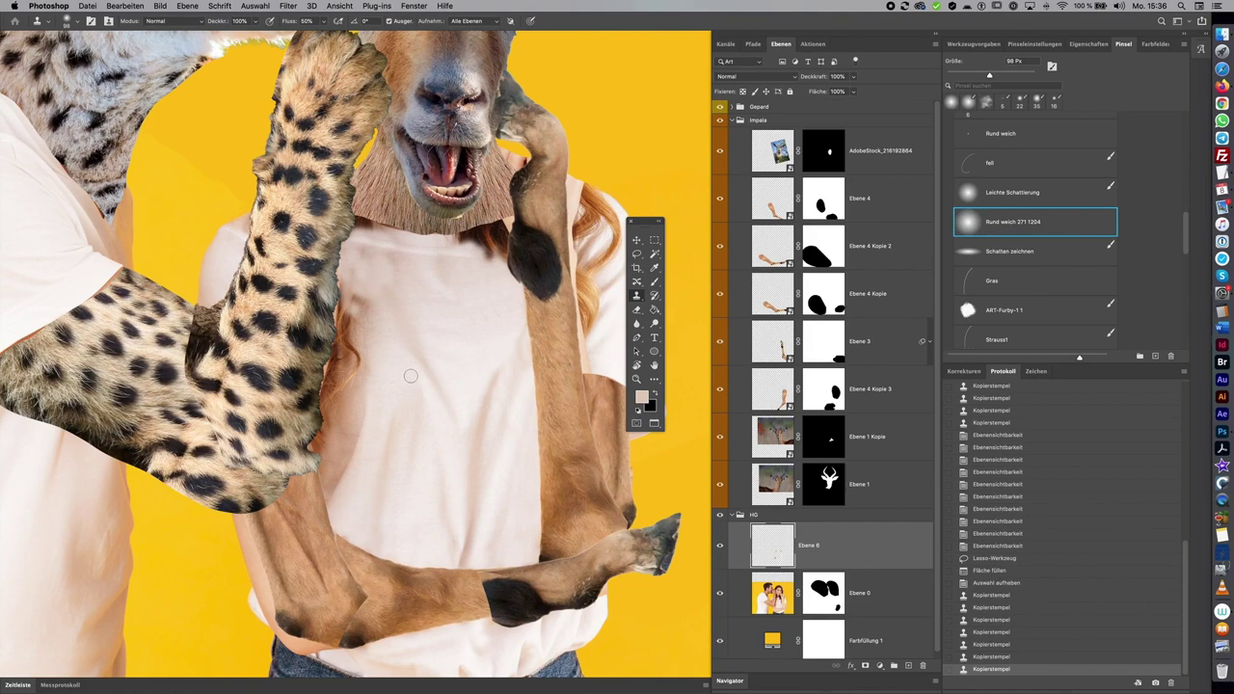
mouse_move(354, 338)
left_mouse_down()
mouse_move(365, 300)
mouse_move(348, 252)
mouse_move(370, 270)
left_mouse_up()
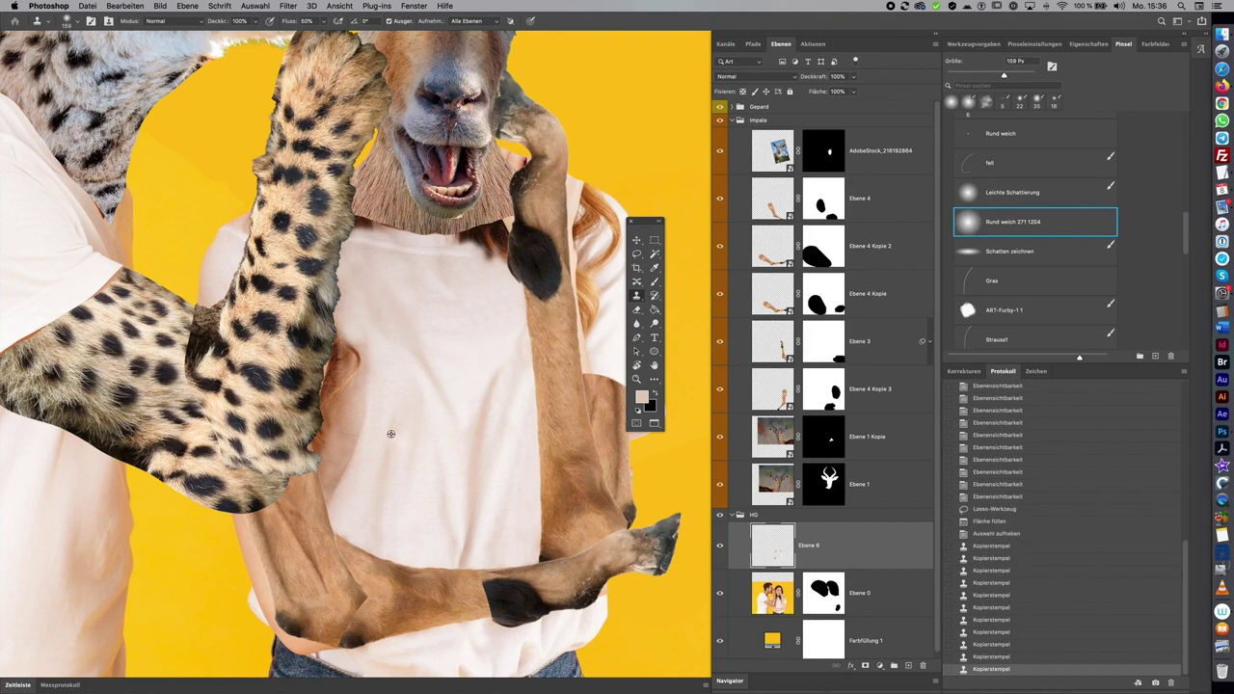
mouse_move(339, 443)
left_mouse_down()
mouse_move(330, 453)
mouse_move(337, 361)
mouse_move(347, 432)
left_mouse_up()
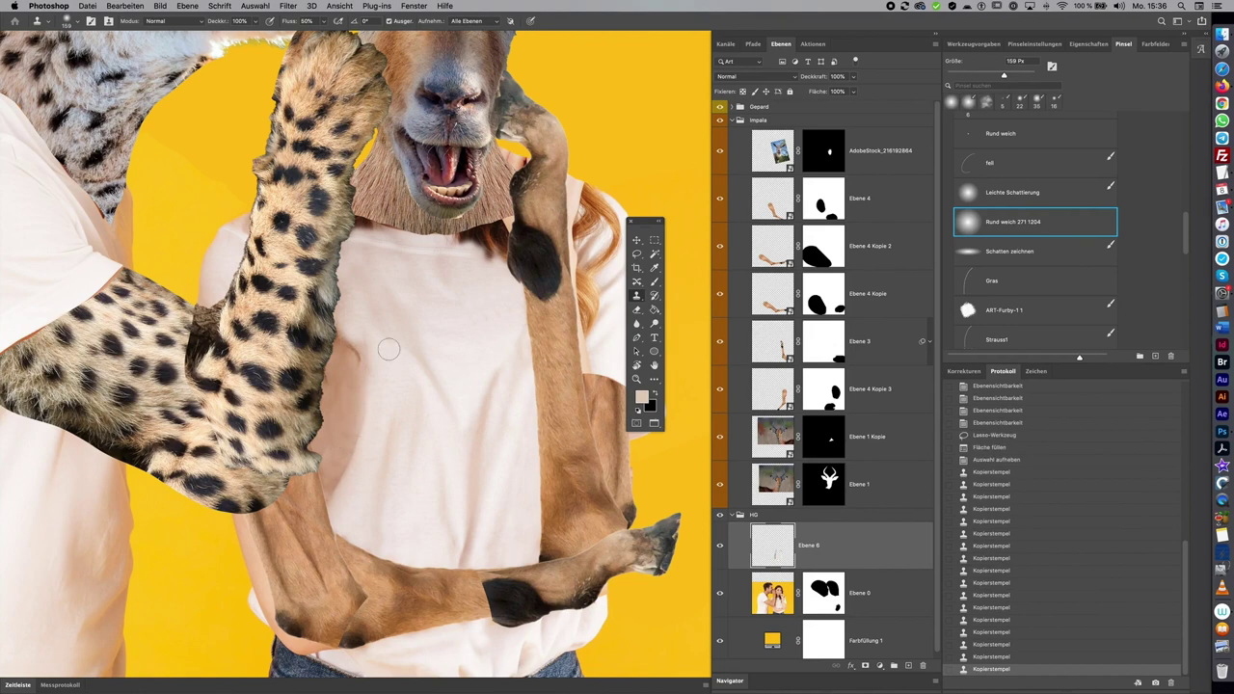
Clean the shirt edge beside the cheetah arm using an enlarged brush
left_click_drag(353, 342, 347, 308)
left_click_drag(355, 385, 338, 315)
left_click_drag(397, 374, 438, 374)
left_click_drag(359, 405, 349, 246)
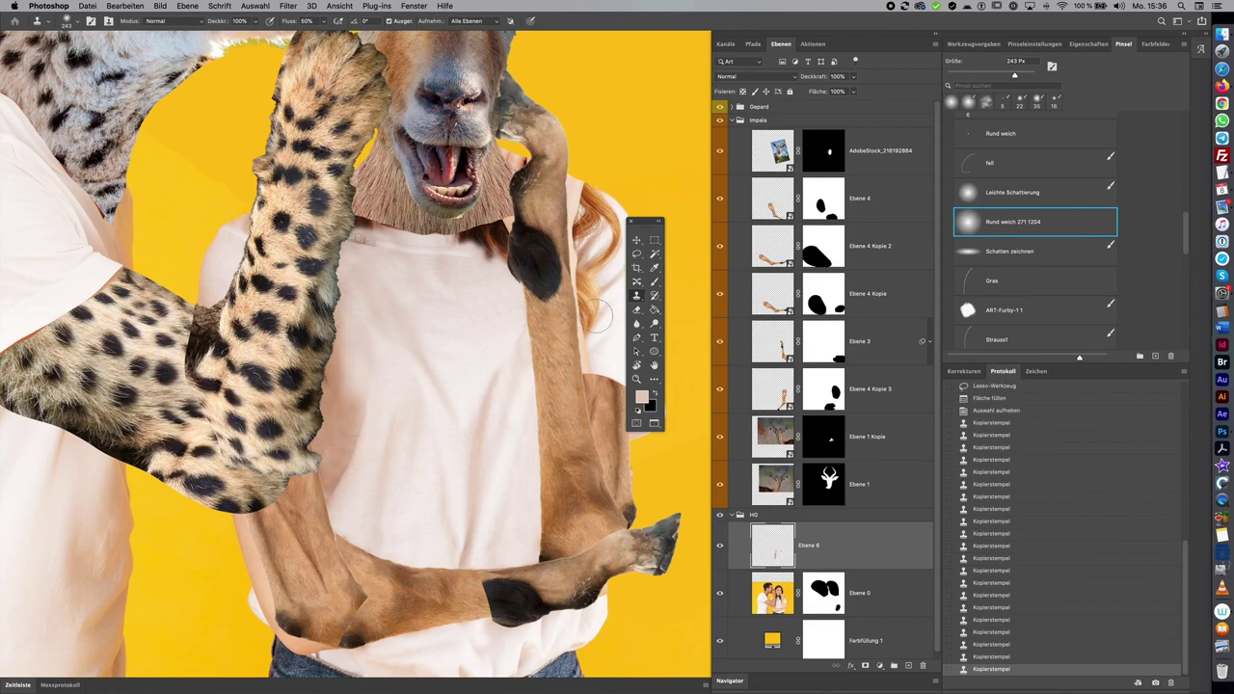
mouse_move(497, 450)
left_mouse_down()
mouse_move(517, 461)
mouse_move(512, 562)
mouse_move(488, 303)
mouse_move(487, 420)
left_mouse_up()
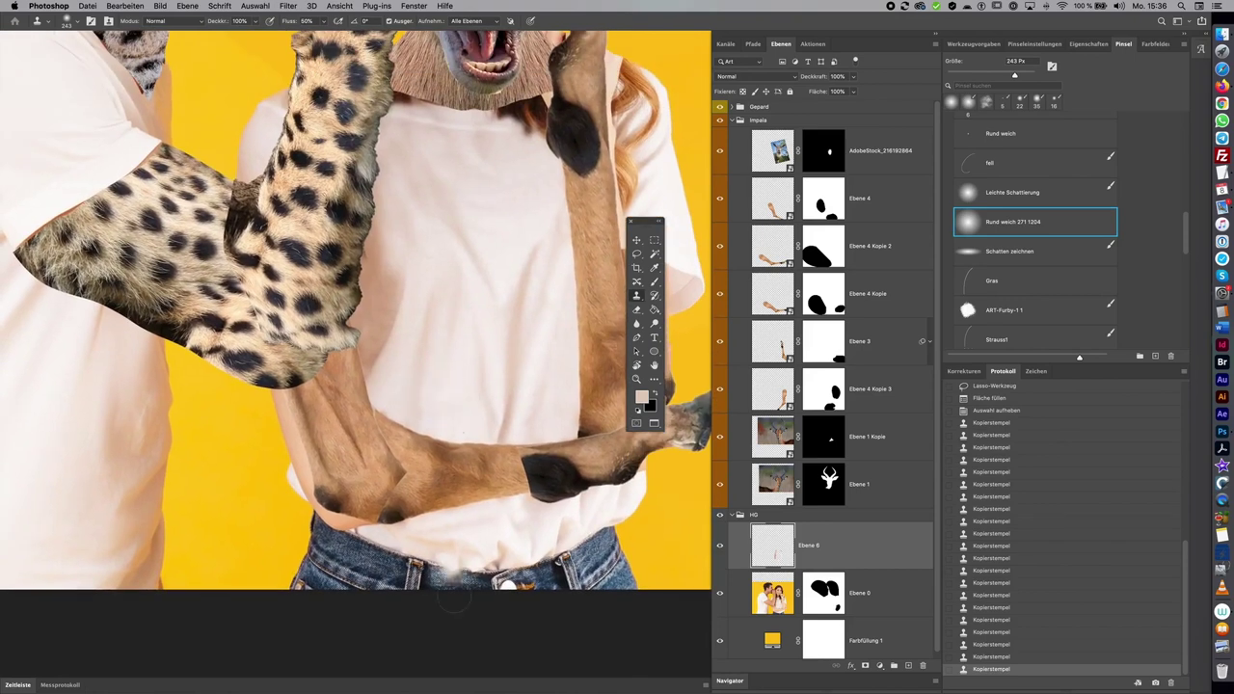
Lasso the leftover patch beside the arm on Ebene 0's mask and fill it black
left_click(820, 576)
key("l")
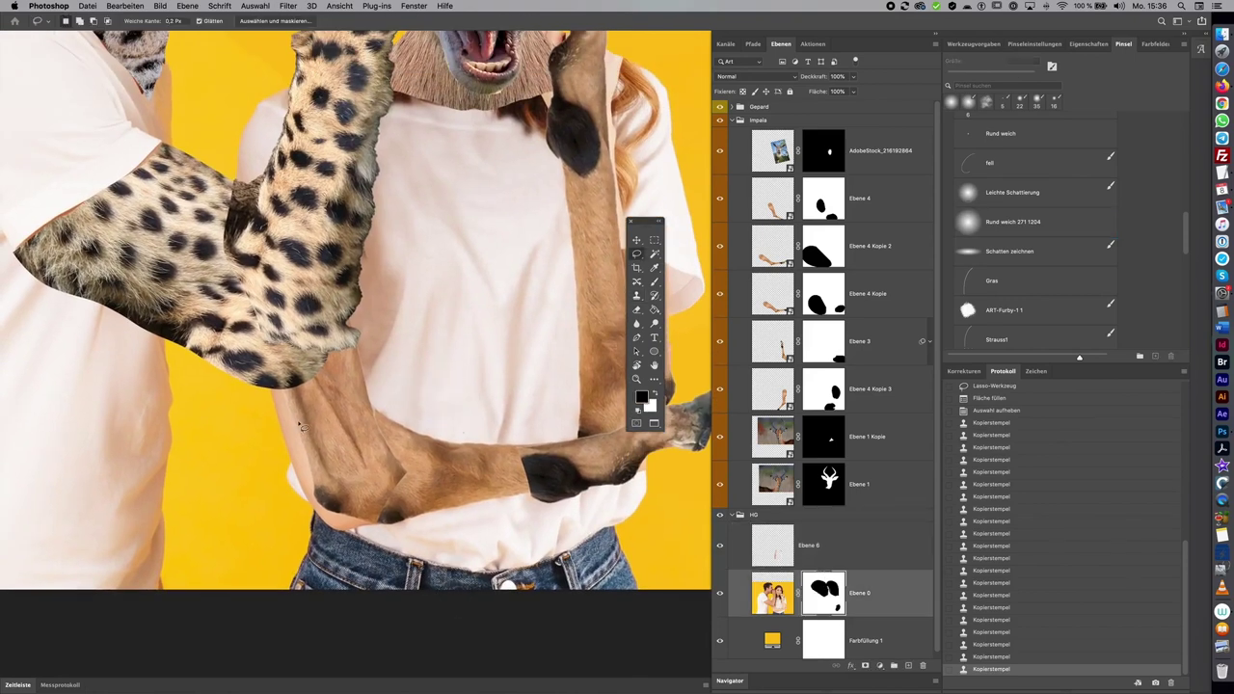
left_click_drag(281, 472, 280, 333)
key("alt+BackSpace")
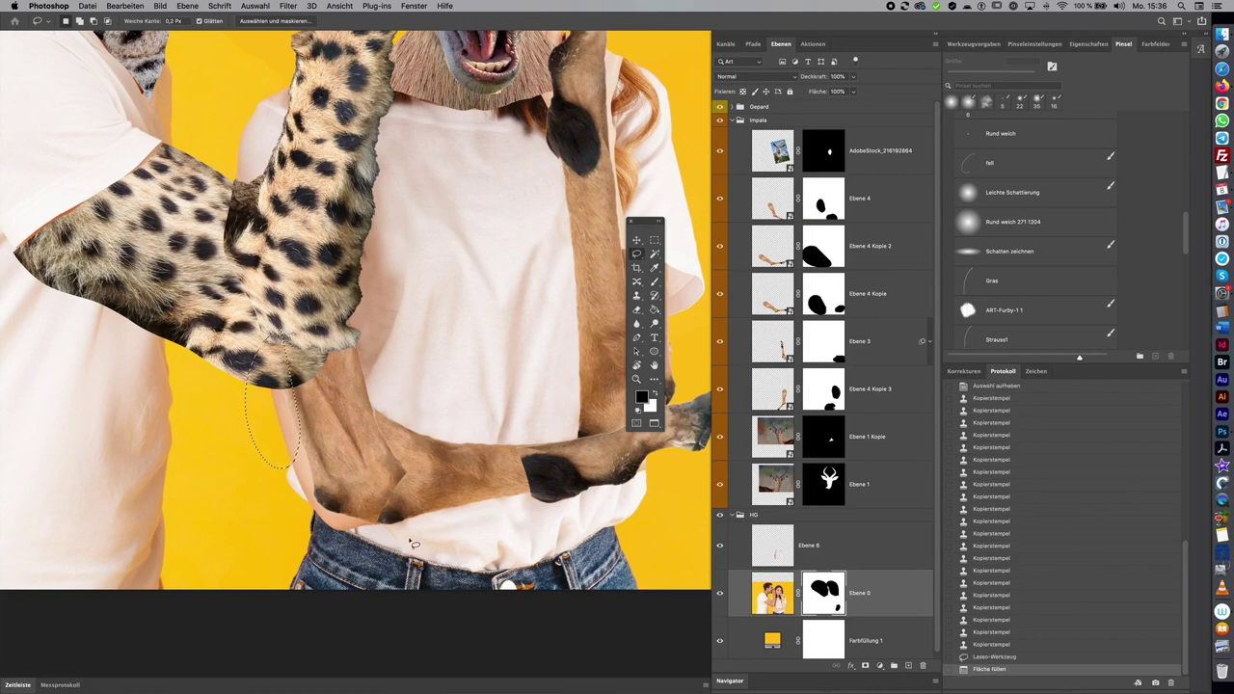
key("ctrl+d")
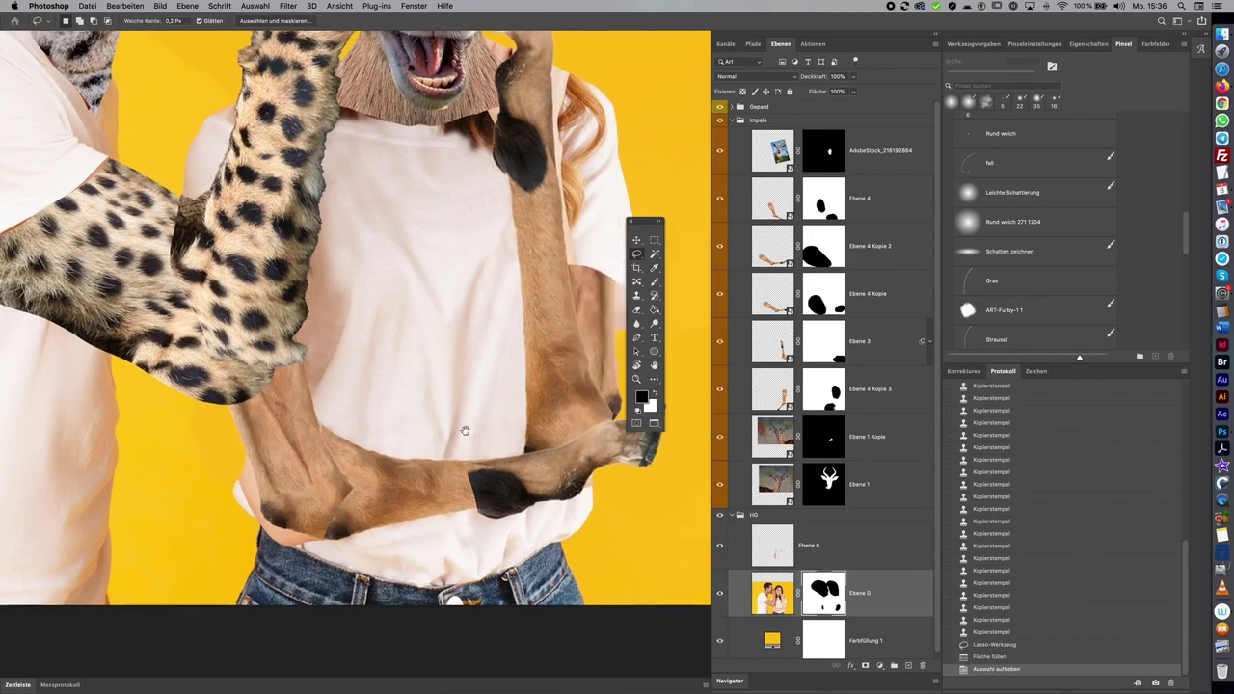
scroll(456, 427, "up", 5)
scroll(457, 427, "right", 5)
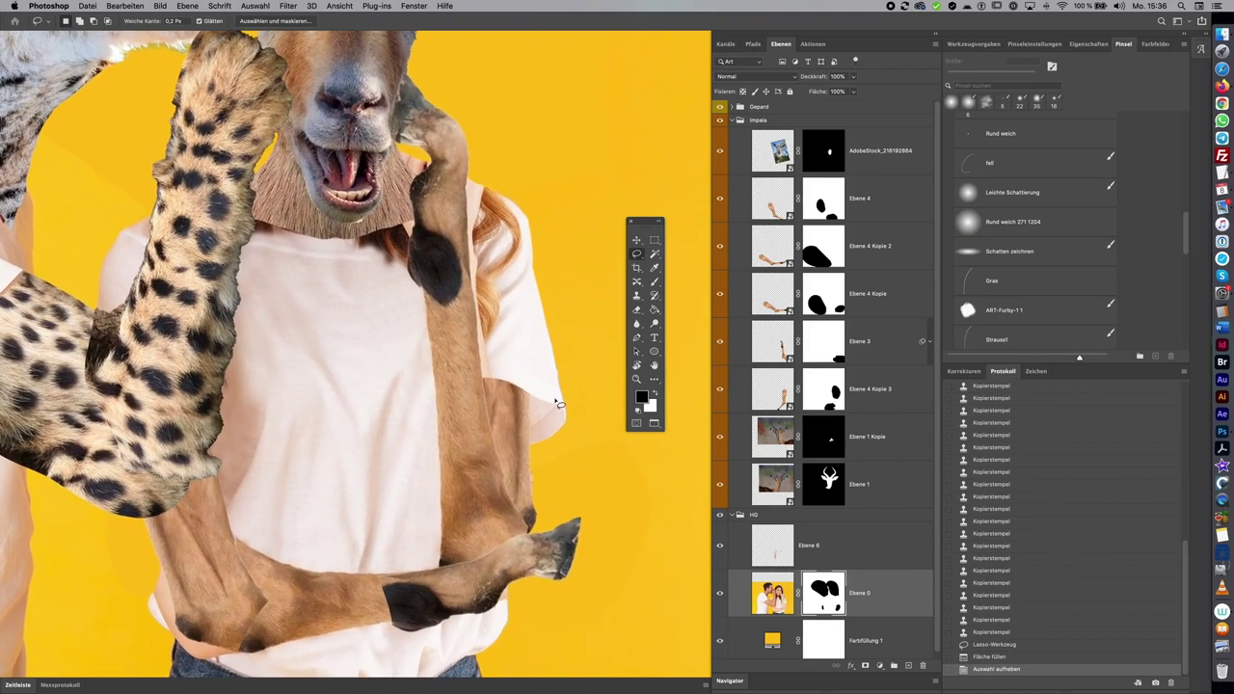
key("b")
mouse_move(511, 339)
left_mouse_down()
mouse_move(496, 374)
mouse_move(493, 351)
left_mouse_up()
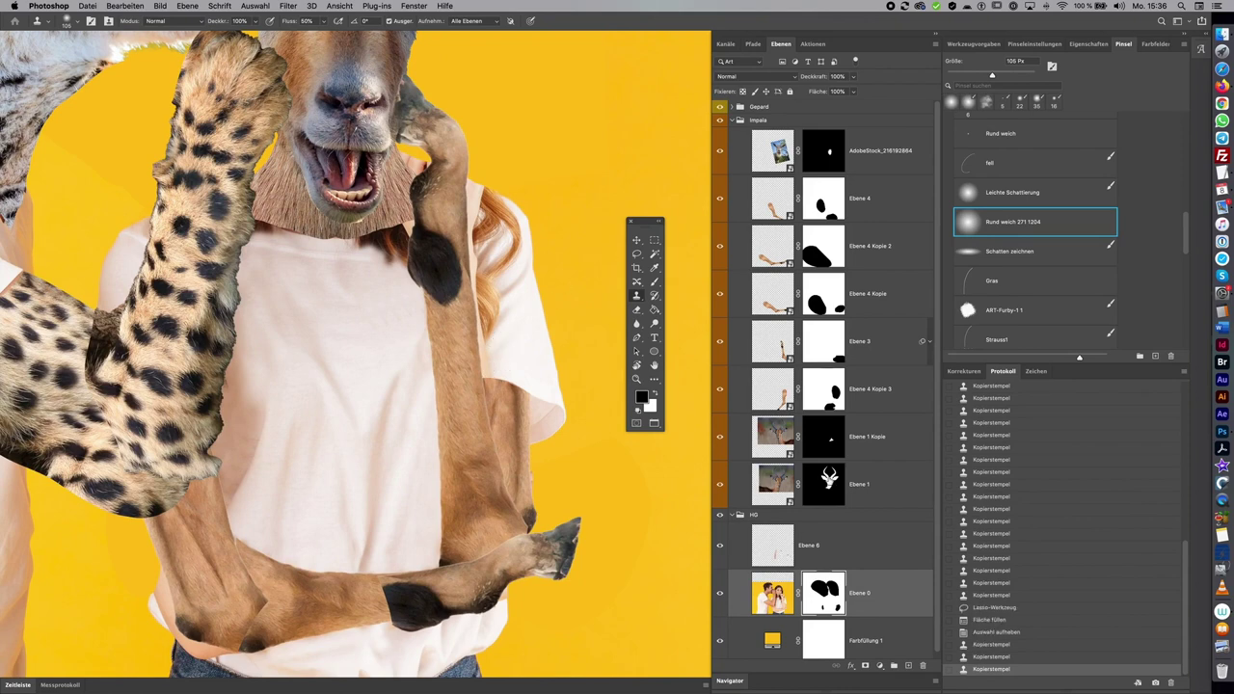
On Ebene 6, clone shirt texture over the shirt and lower hair strands on the right
left_click(848, 545)
left_click_drag(492, 366, 486, 328)
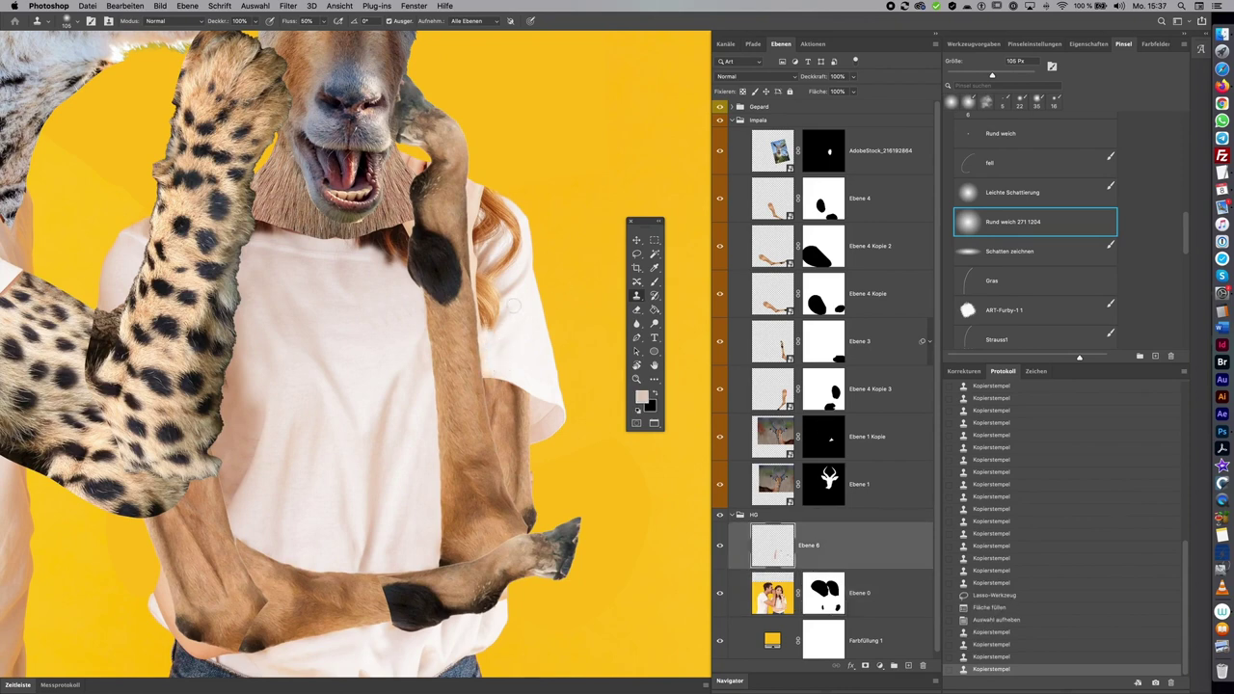
left_click(501, 296)
left_click_drag(504, 294, 496, 325)
left_click(495, 326)
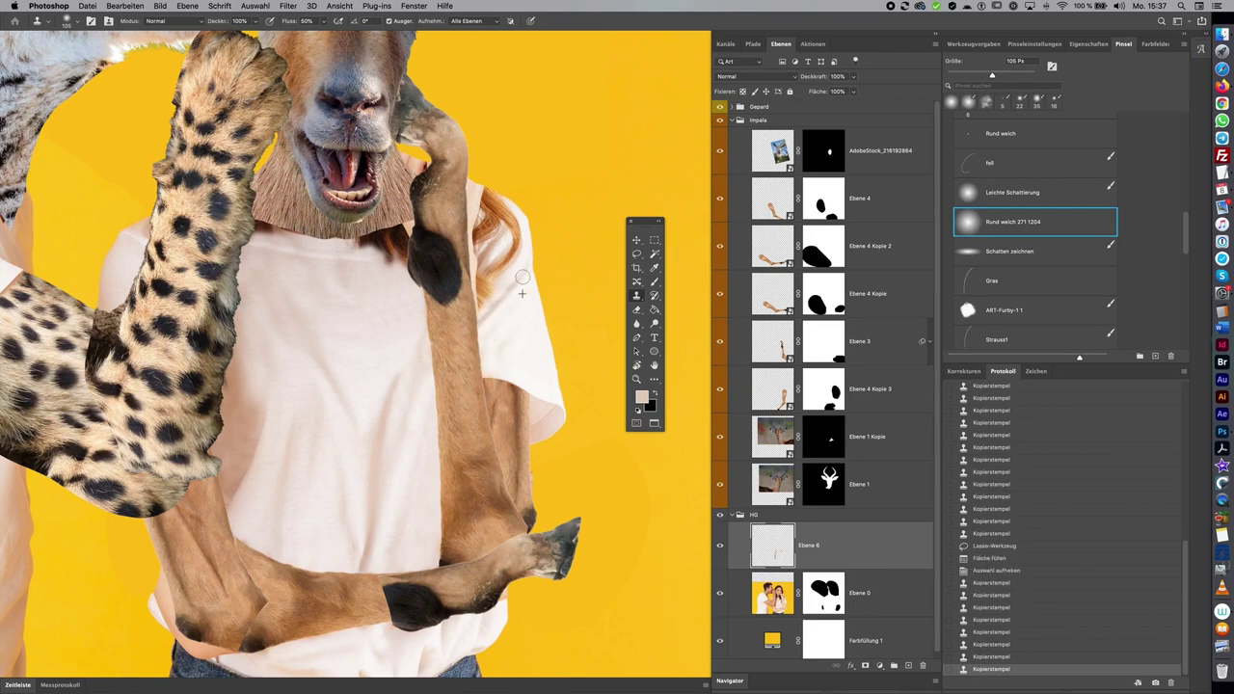
left_click_drag(488, 299, 490, 279)
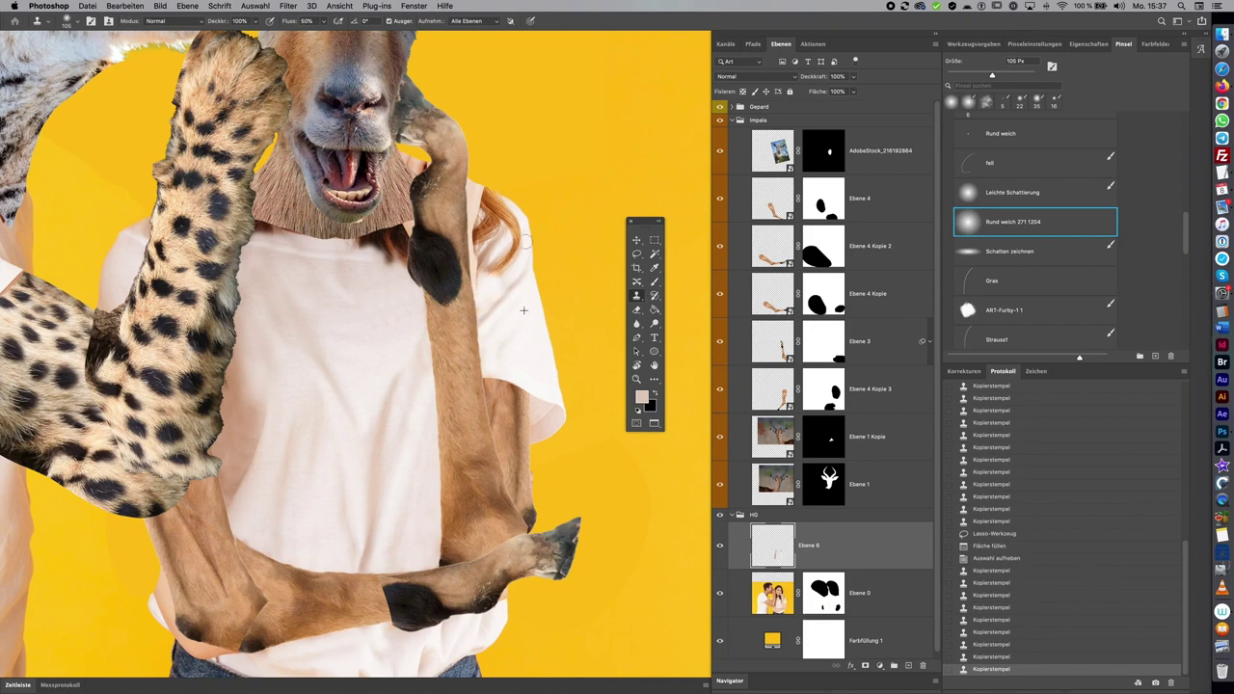
mouse_move(476, 229)
left_mouse_down()
mouse_move(514, 253)
mouse_move(501, 214)
mouse_move(482, 309)
left_mouse_up()
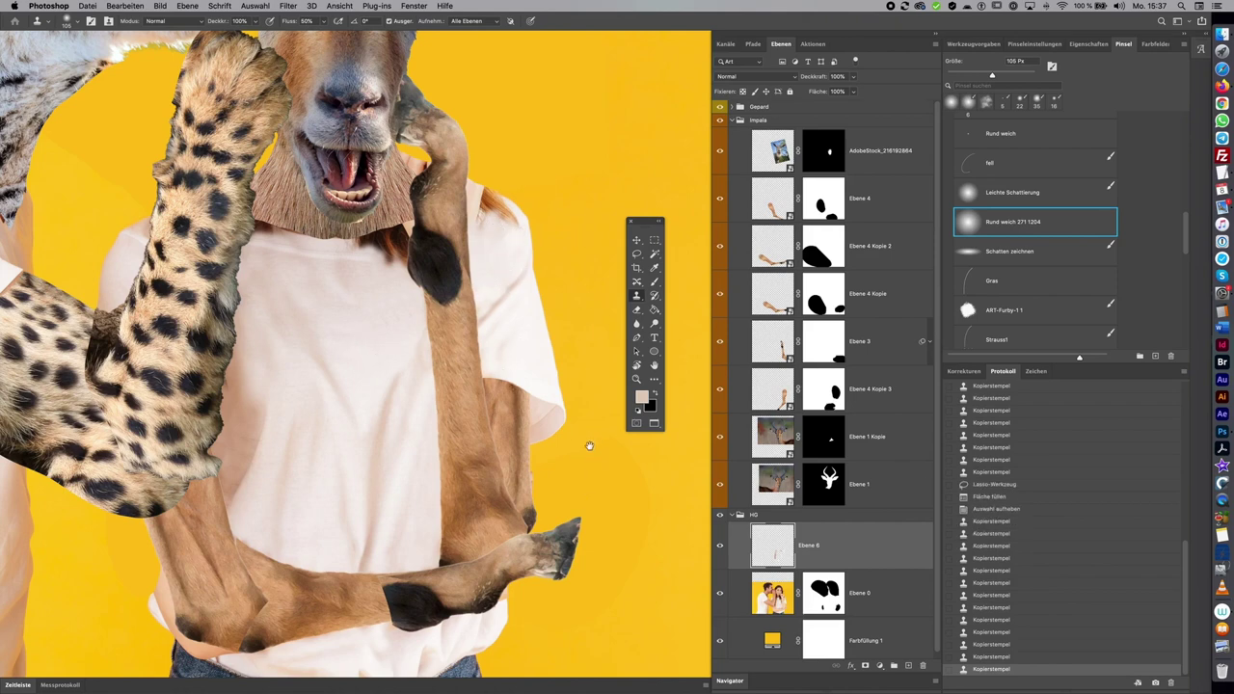
Shrink the stamp brush to about 54 px and stamp clean fabric onto the collar shadow
left_click_drag(592, 440, 592, 526)
mouse_move(486, 346)
left_mouse_down()
mouse_move(469, 287)
mouse_move(480, 345)
left_mouse_up()
left_click(469, 305)
left_click(489, 305)
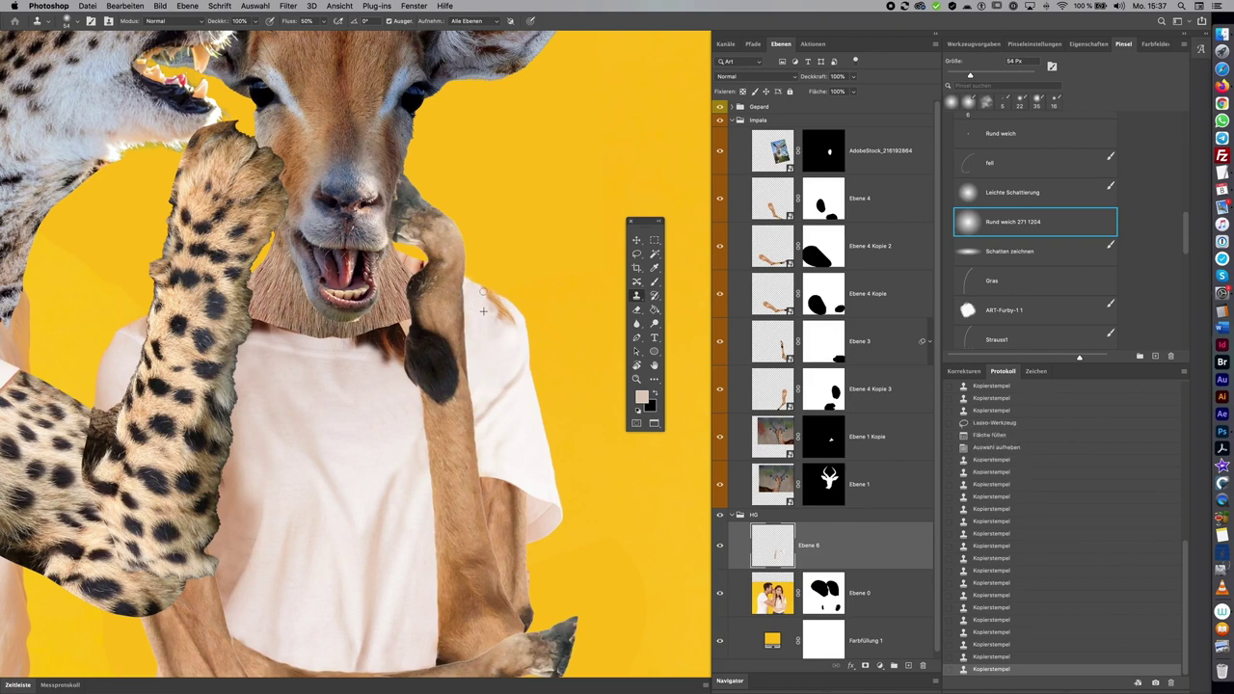
left_click(493, 299)
left_click(498, 308)
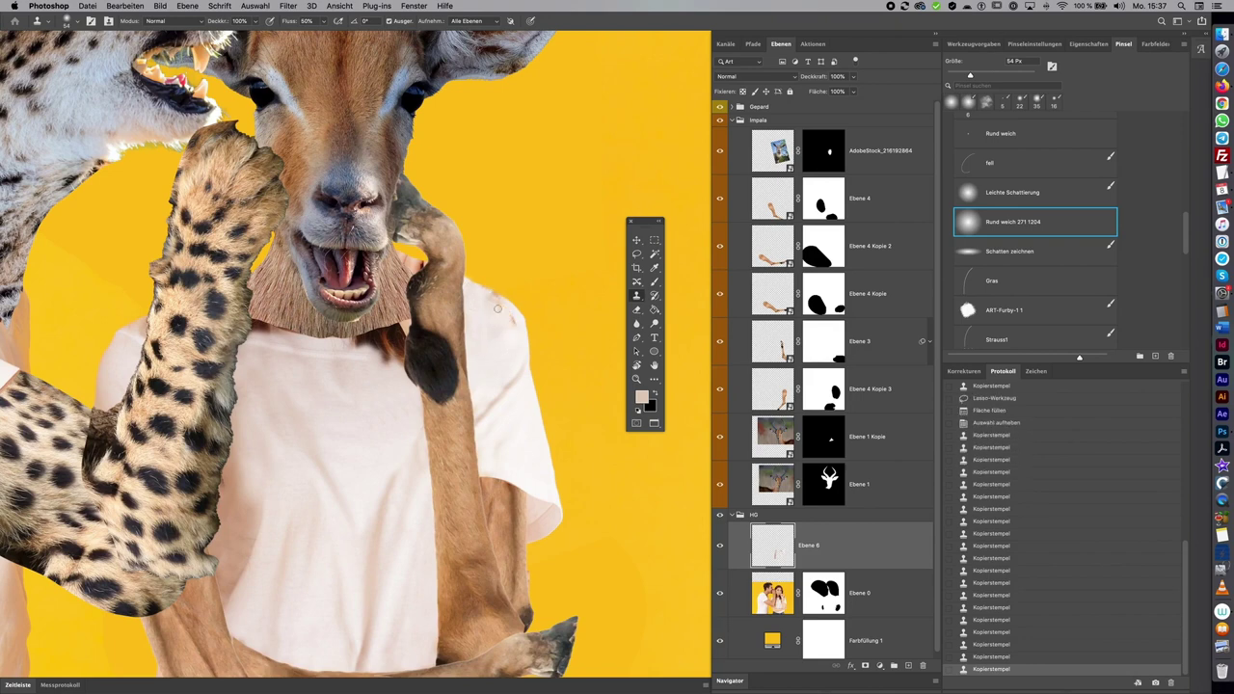
left_click(493, 322)
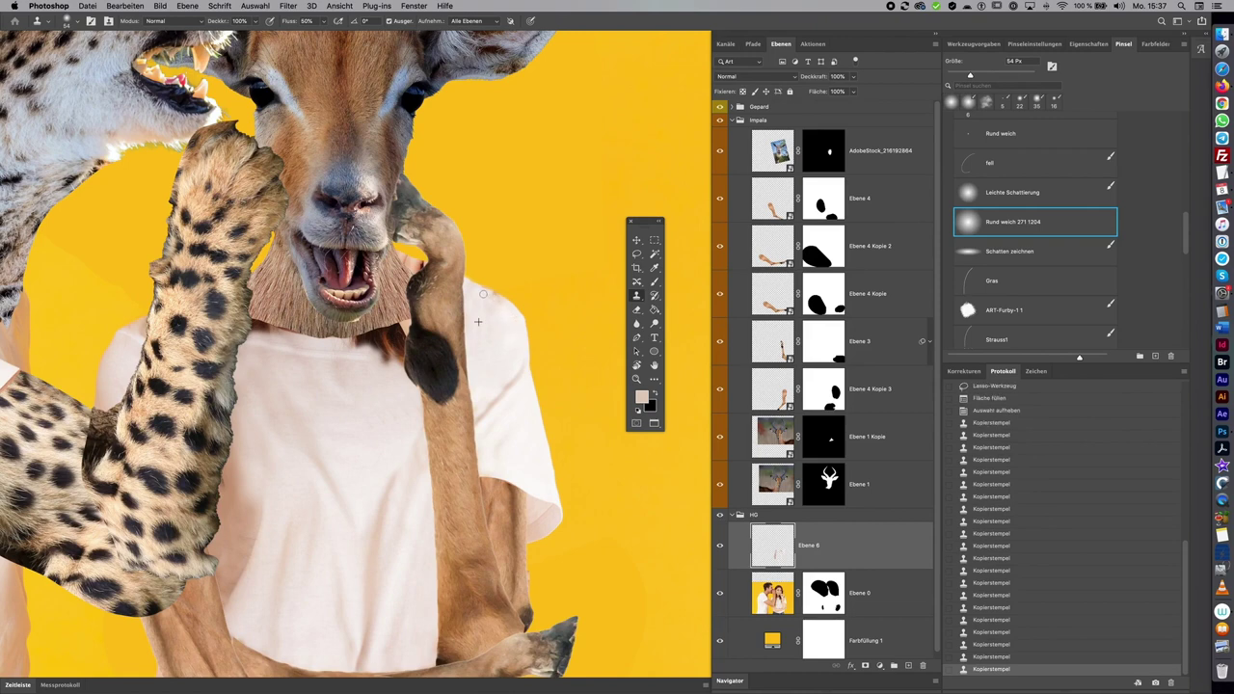
left_click(500, 306)
left_click(507, 322)
Brighten the shadow under the beard, rotate the view about 90°, and set a 49 px brush
scroll(568, 346, "left", 3)
scroll(568, 346, "up", 2)
mouse_move(411, 364)
left_mouse_down()
mouse_move(451, 357)
mouse_move(429, 379)
left_mouse_up()
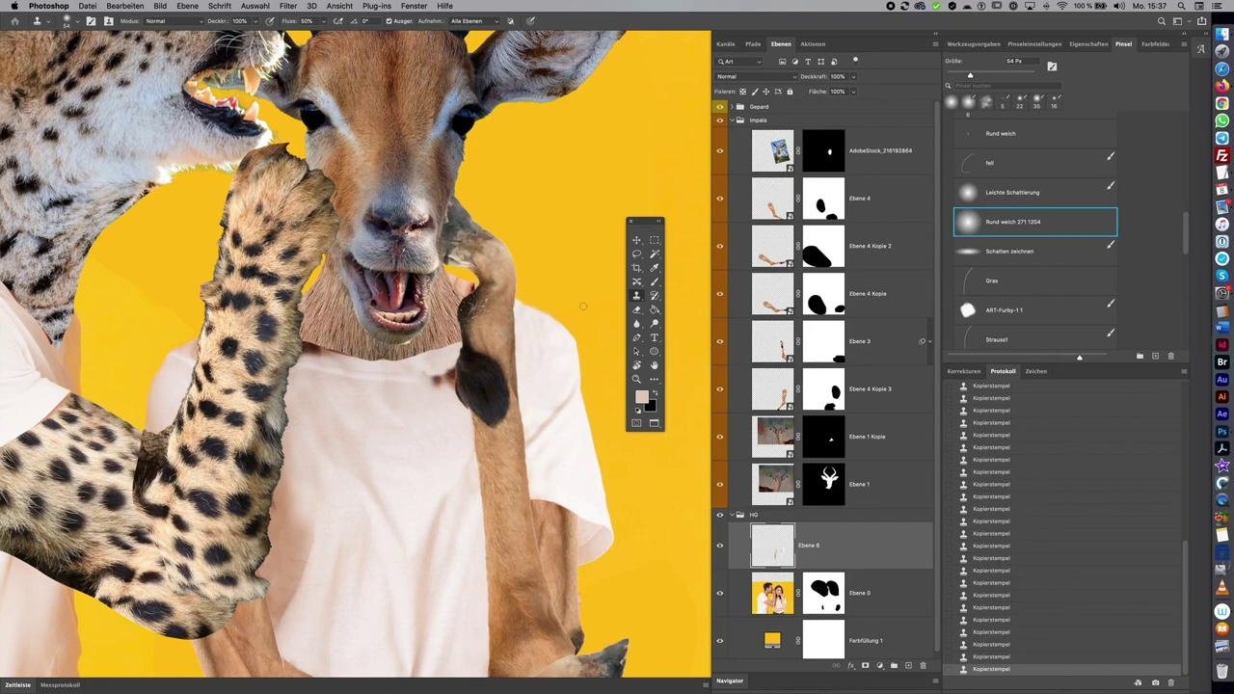
key("r")
left_click_drag(583, 305, 351, 268)
key("b")
left_click_drag(409, 345, 403, 345)
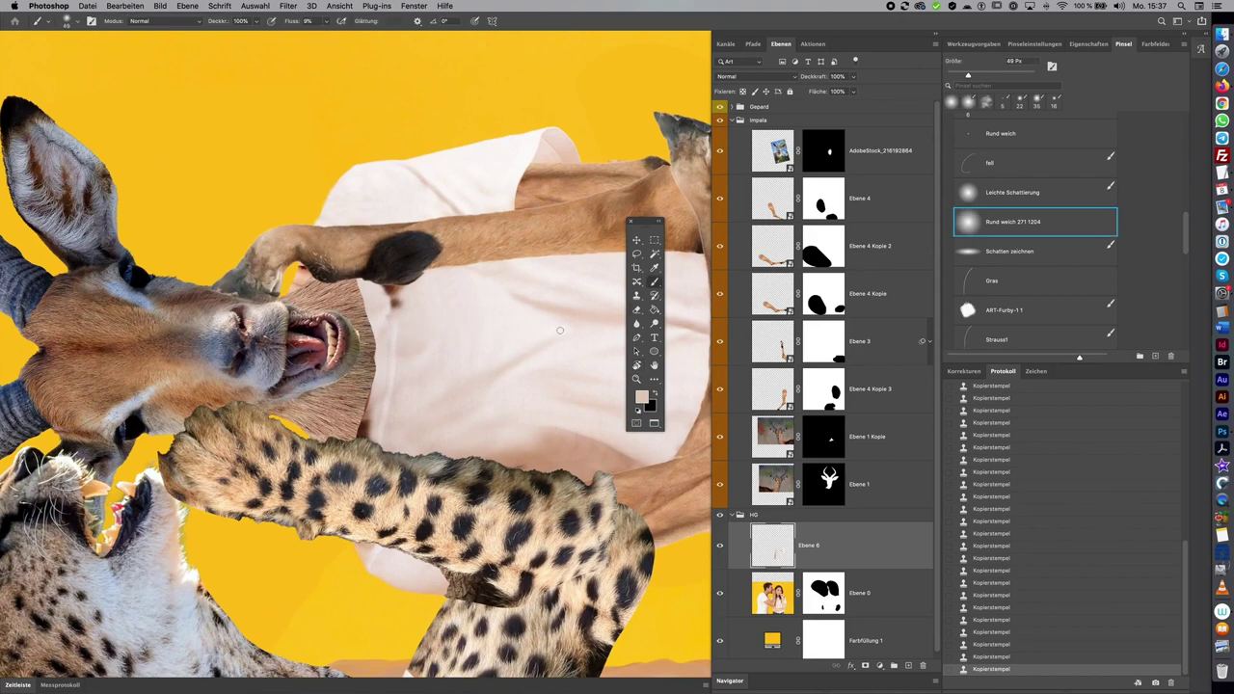
Paint fine fur strands along the impala's neck edge with the 'Fell zeichnen fein' brush
scroll(1185, 241, "up", 3)
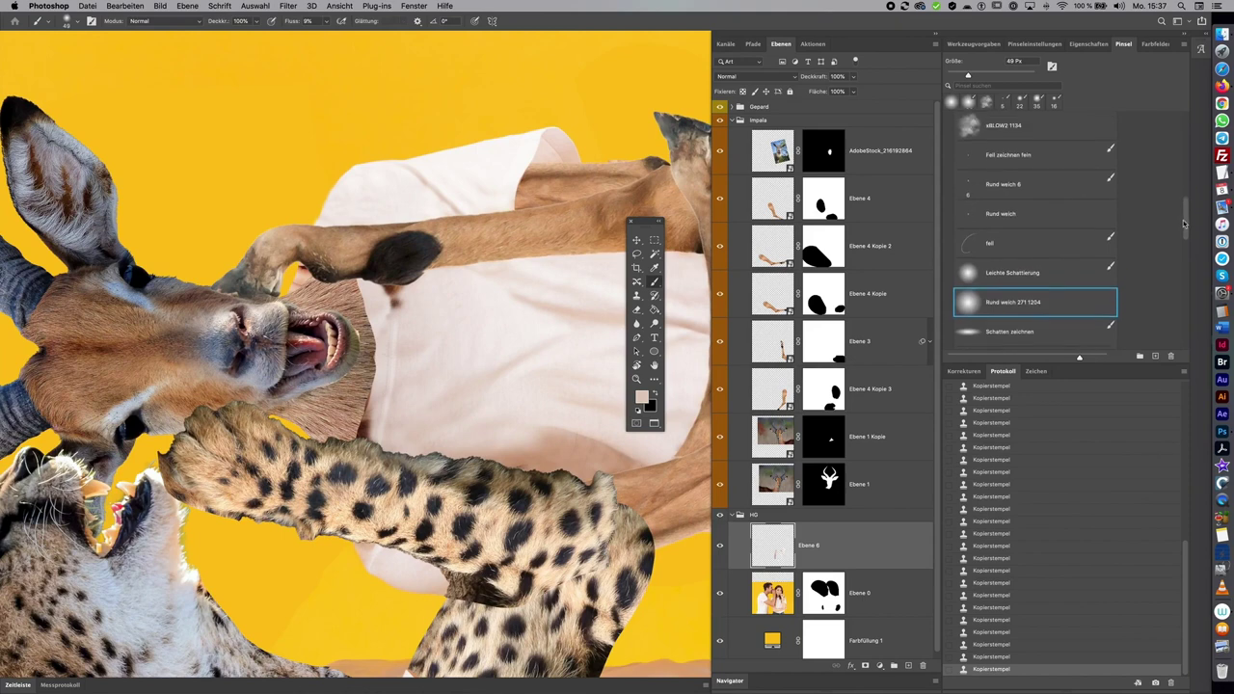
left_click(1034, 162)
mouse_move(405, 318)
left_mouse_down()
mouse_move(395, 330)
mouse_move(393, 310)
left_mouse_up()
mouse_move(392, 309)
left_mouse_down()
mouse_move(393, 323)
mouse_move(390, 293)
left_mouse_up()
left_click_drag(391, 299, 391, 291)
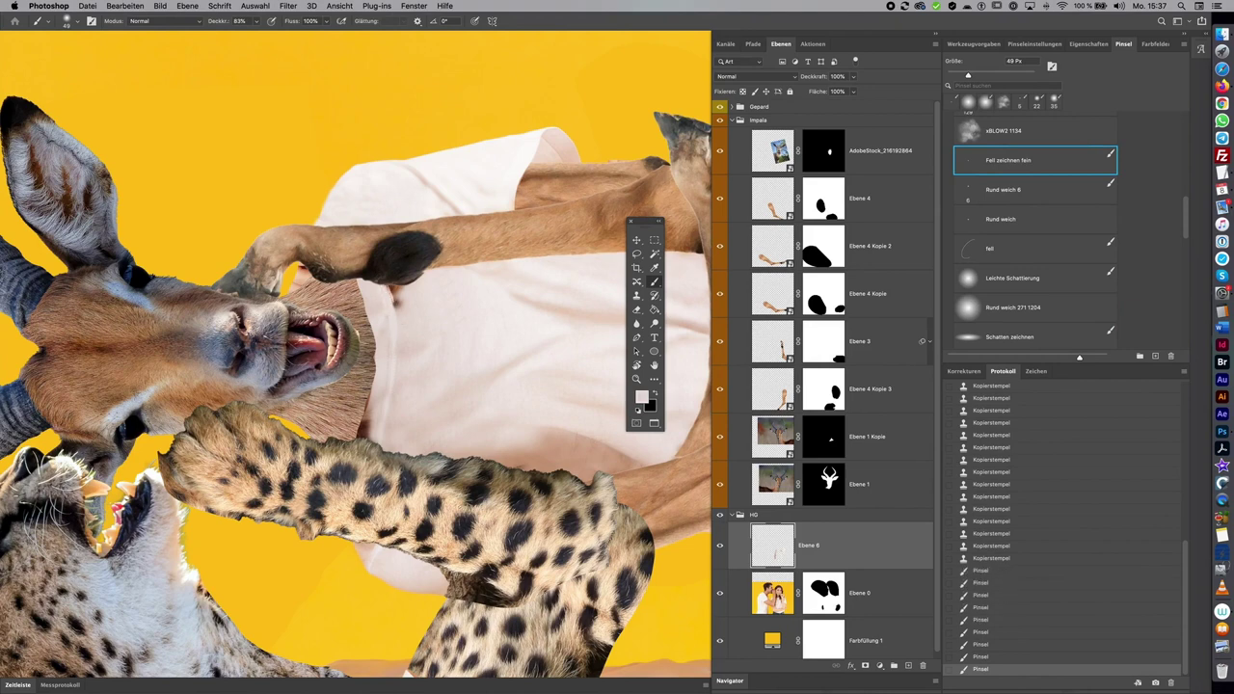
mouse_move(384, 288)
left_mouse_down()
mouse_move(386, 325)
mouse_move(376, 300)
left_mouse_up()
left_click_drag(375, 307, 376, 296)
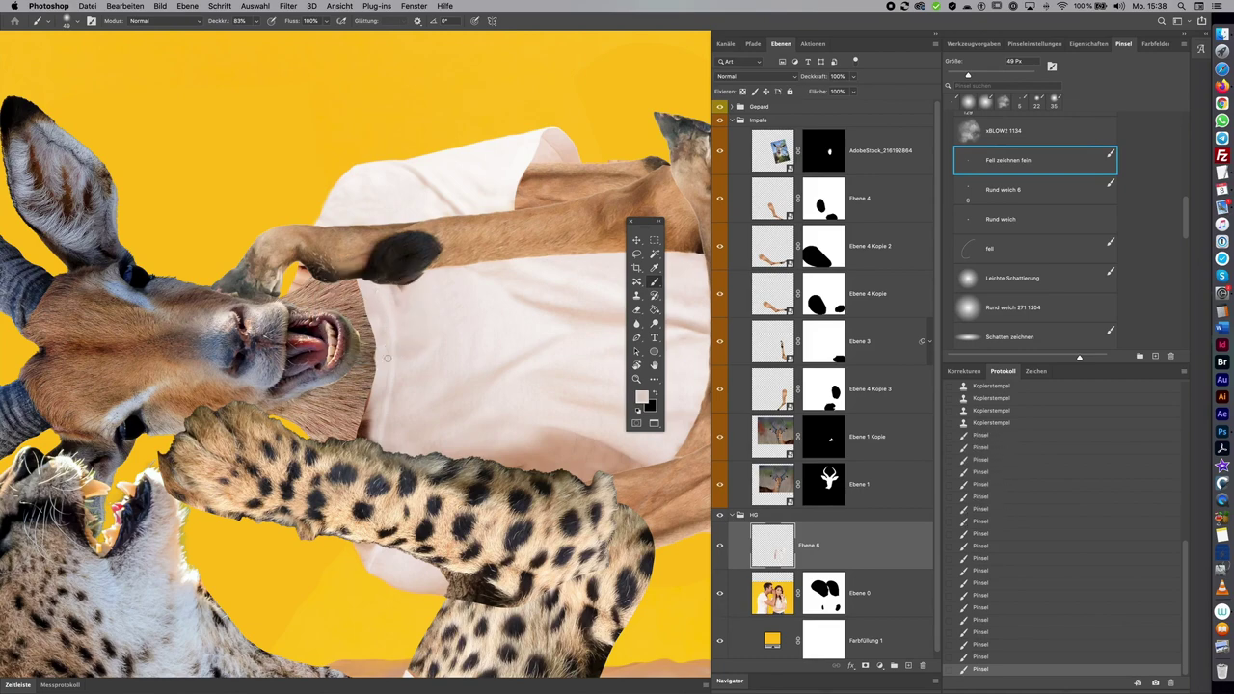
left_click_drag(515, 286, 612, 234)
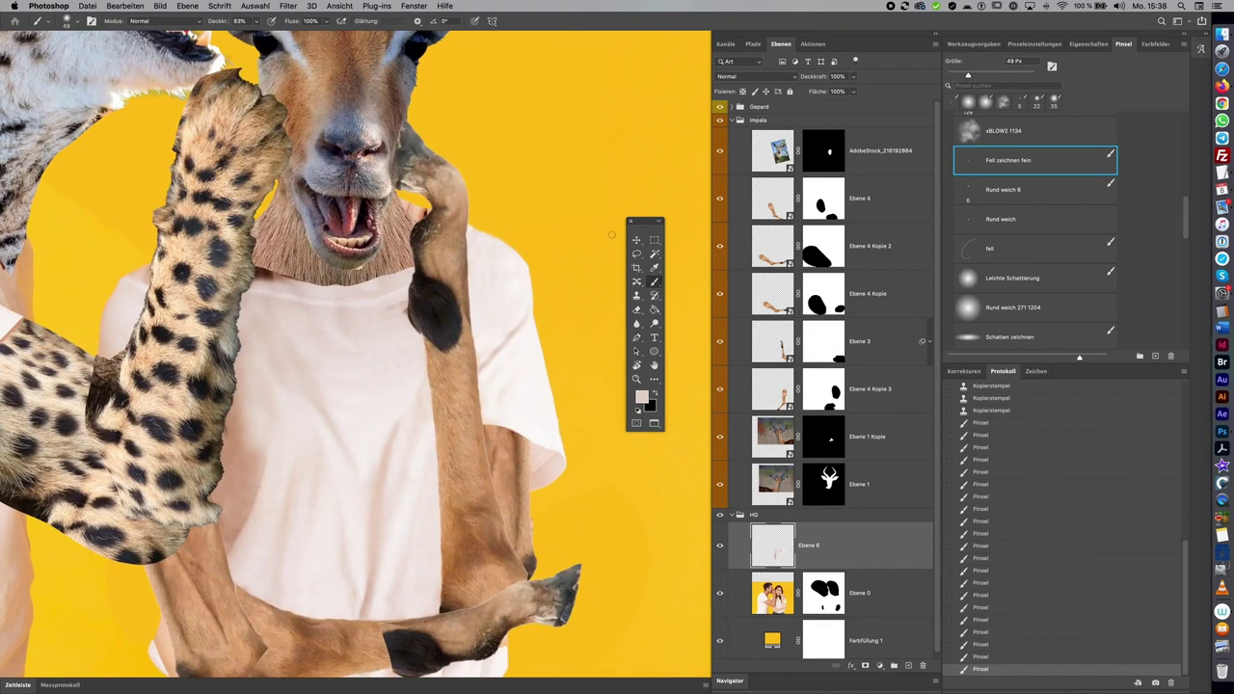
Clone a clean patch onto the shirt with a roughly 79 px stamp brush
key("s")
left_click_drag(392, 336, 388, 333)
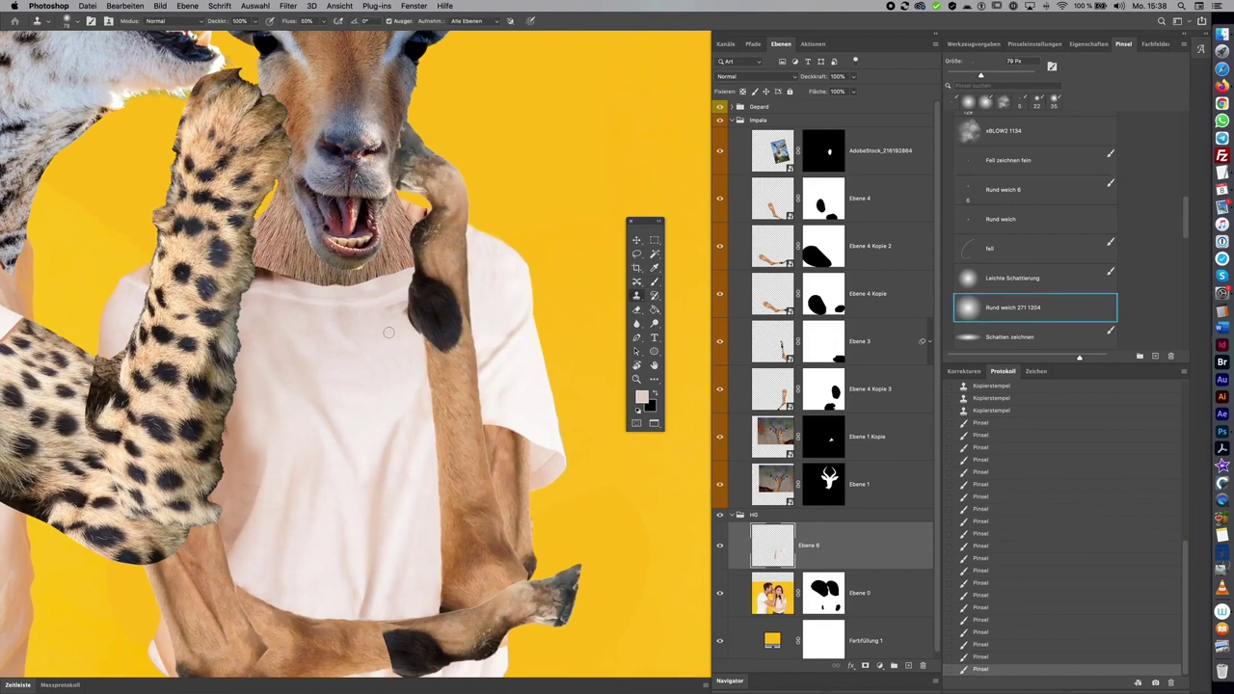
left_click(402, 335)
mouse_move(402, 336)
left_mouse_down()
mouse_move(375, 410)
mouse_move(391, 397)
left_mouse_up()
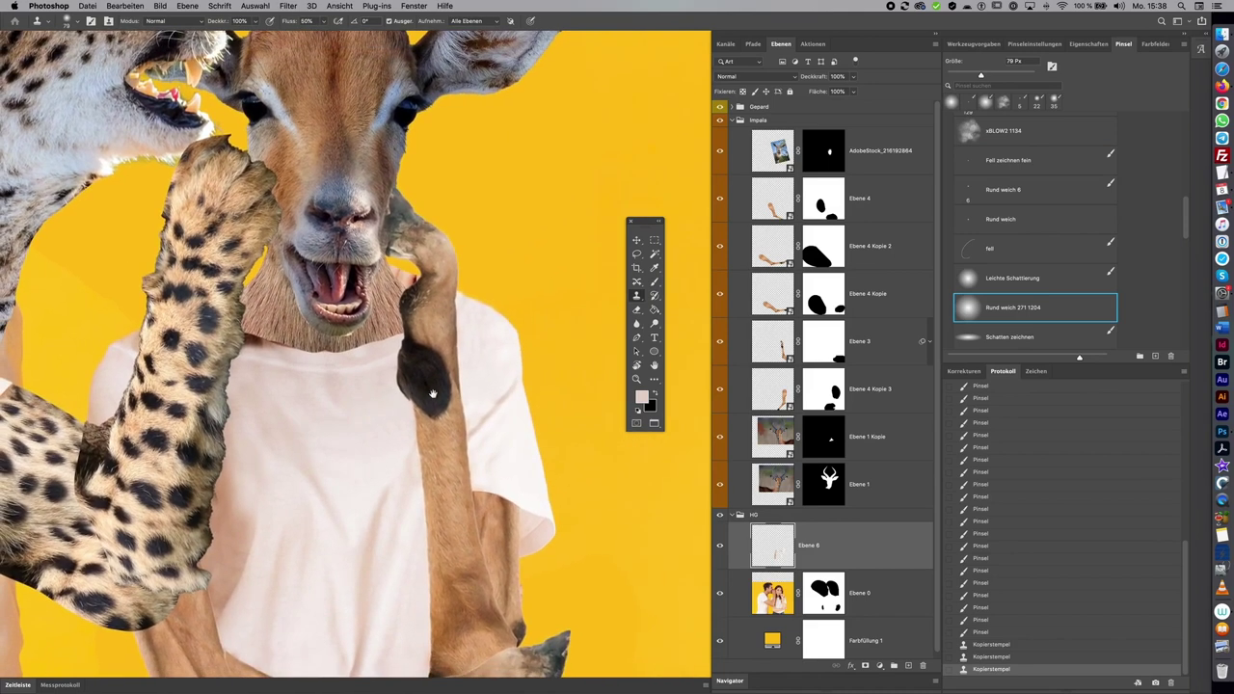
scroll(434, 390, "up", 2)
Dab more fur strokes onto the impala's neck edge with the fur brush
key("b")
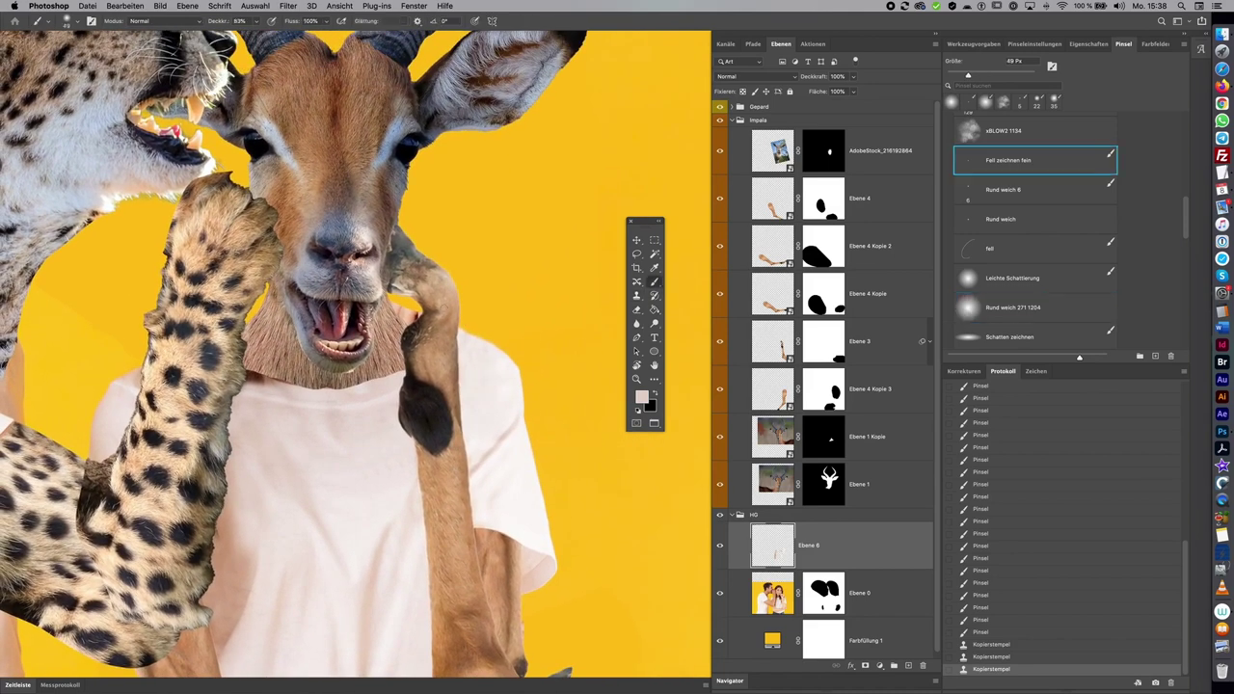
left_click(406, 315)
left_click(406, 315)
left_click(406, 315)
left_click(405, 315)
left_click(405, 315)
scroll(532, 319, "up", 3)
key("r")
scroll(562, 269, "down", 5)
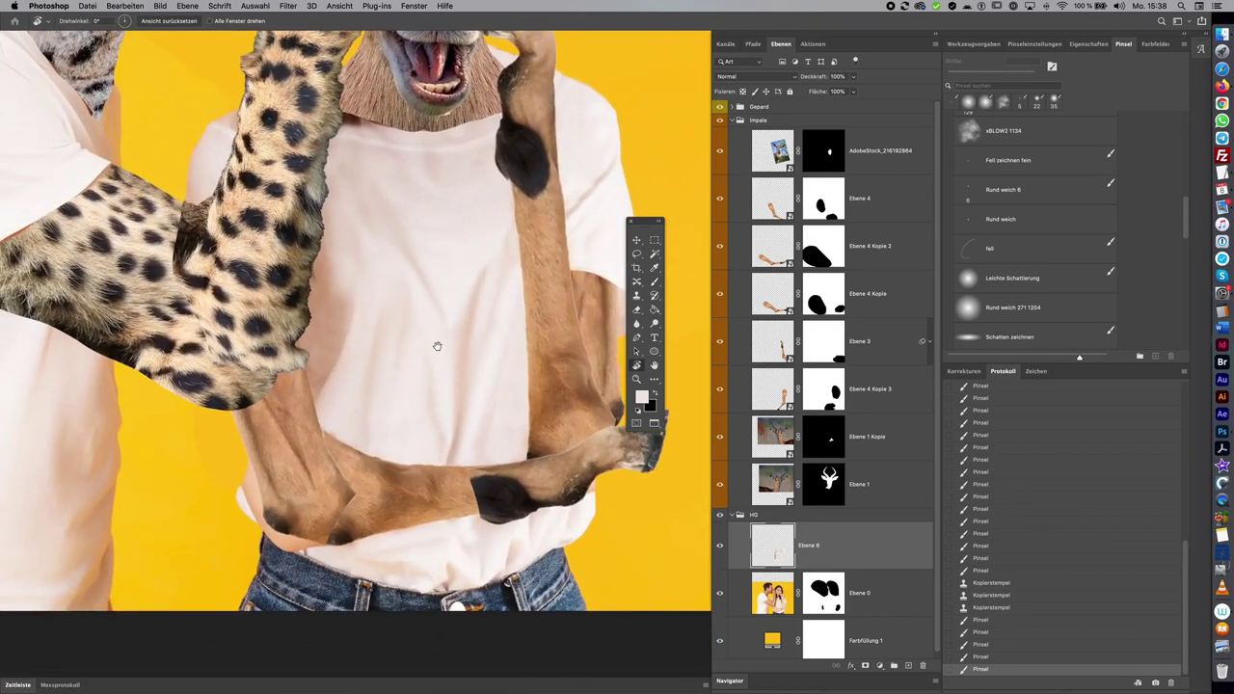
Clone clean white fabric over the shirt neckline with a 50 px Clone Stamp
scroll(437, 346, "down", 3)
scroll(429, 366, "up", 3)
key("b")
left_click_drag(446, 313, 439, 313)
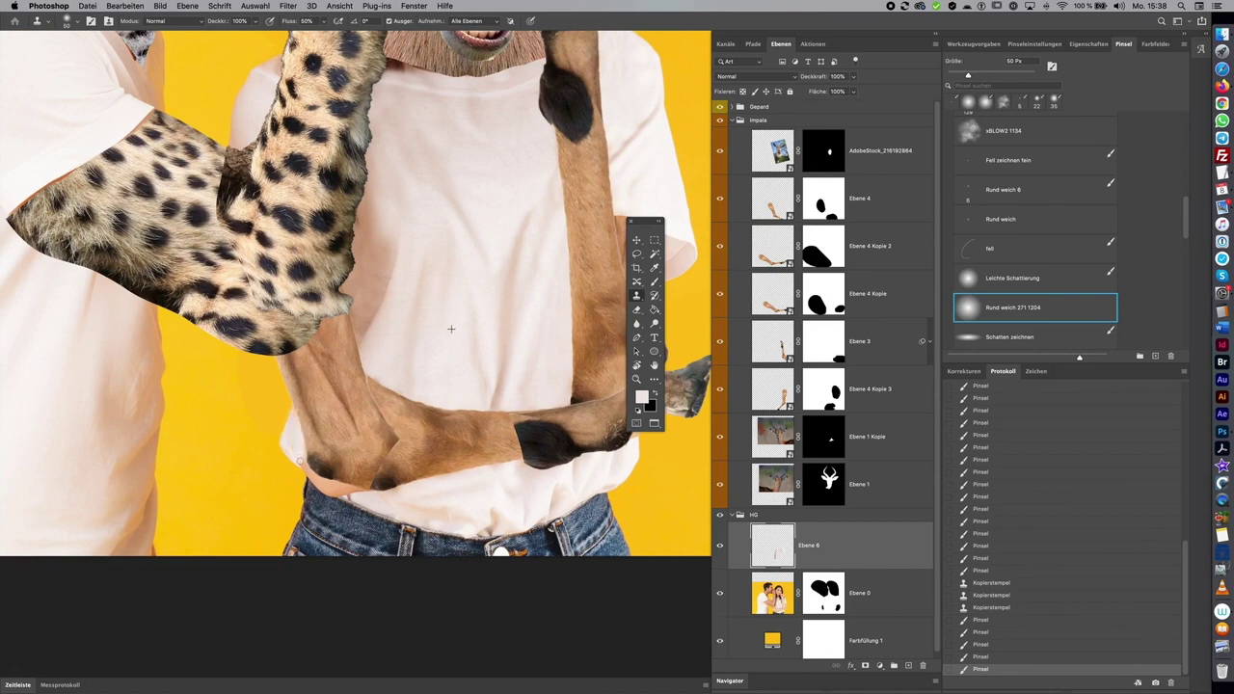
left_click(459, 333)
scroll(459, 333, "down", 3)
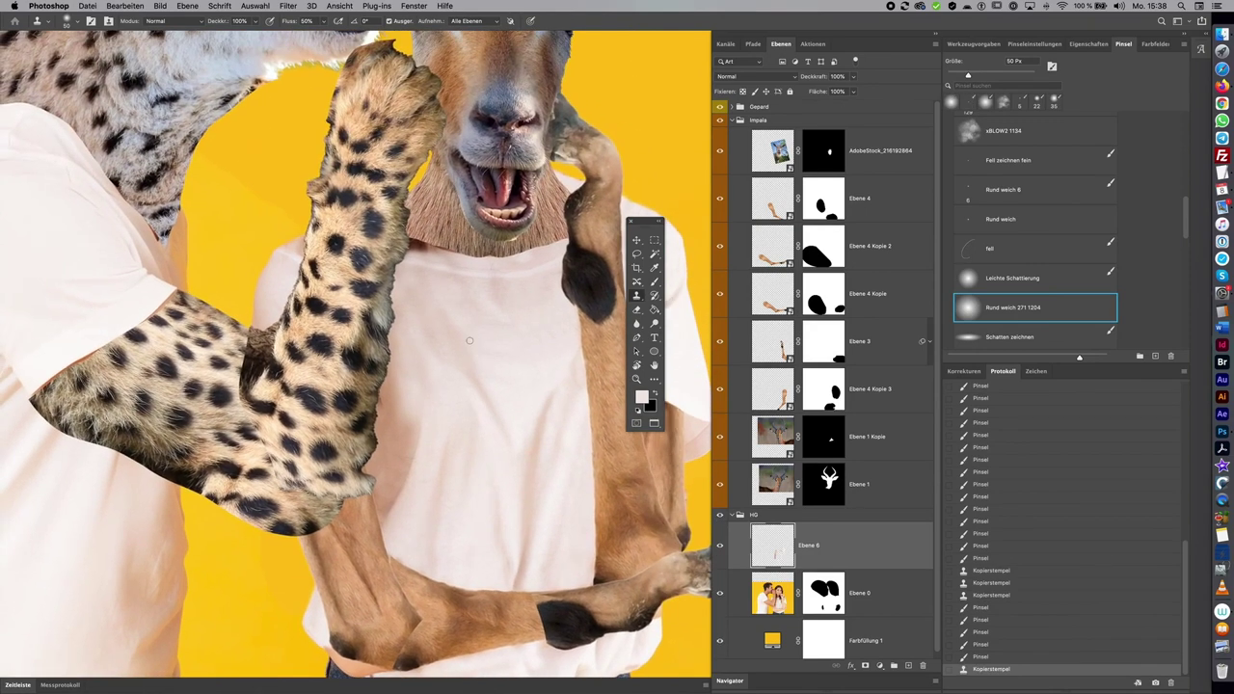
left_click_drag(420, 246, 453, 244)
left_click(428, 247)
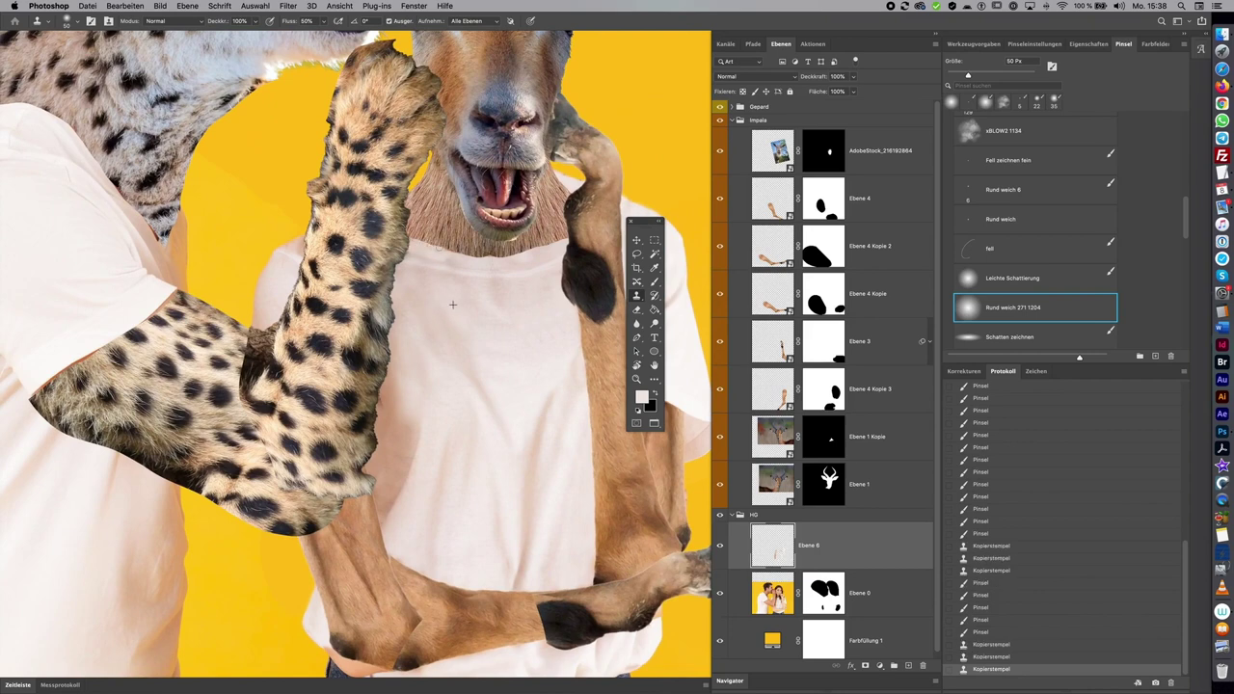
Pan down and clone clean fabric over the shirt beside the lower-left hoof
left_click_drag(559, 477, 489, 350)
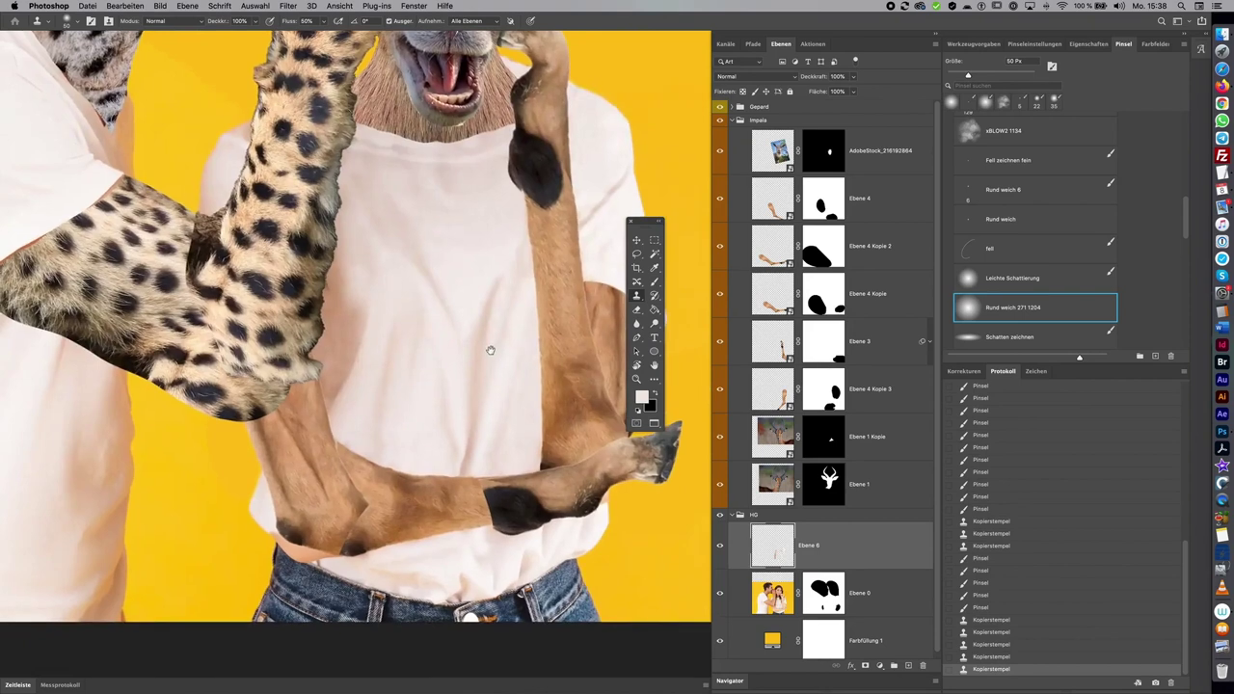
left_click_drag(430, 513, 414, 392)
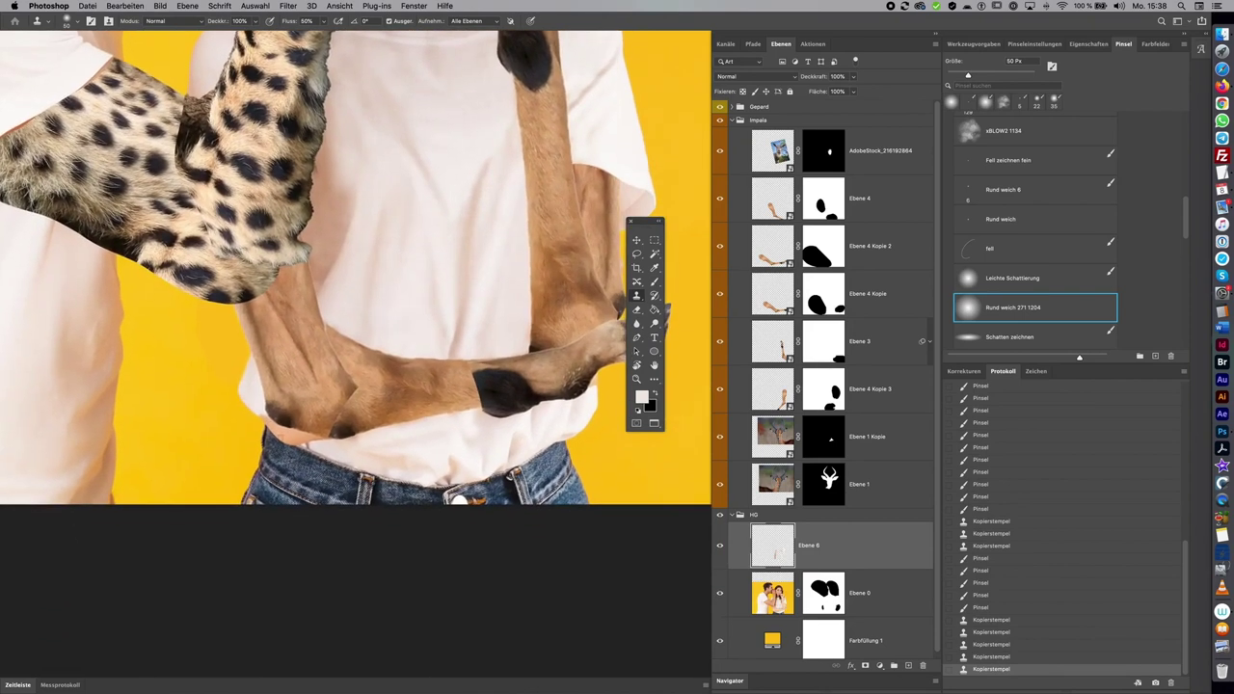
mouse_move(292, 440)
left_mouse_down()
mouse_move(281, 424)
mouse_move(305, 460)
left_mouse_up()
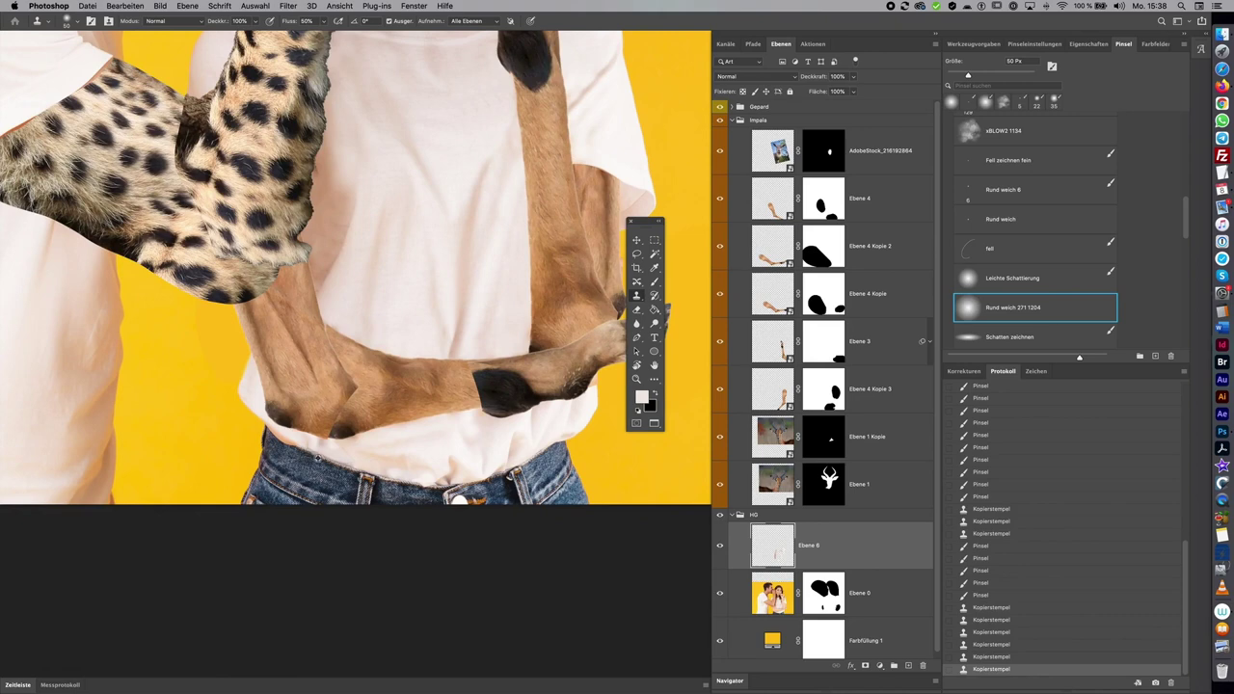
left_click(286, 438)
mouse_move(294, 445)
left_mouse_down()
mouse_move(318, 450)
mouse_move(270, 427)
left_mouse_up()
Return to the impala head and reduce the clone brush to 35 px
left_click_drag(656, 374, 617, 482)
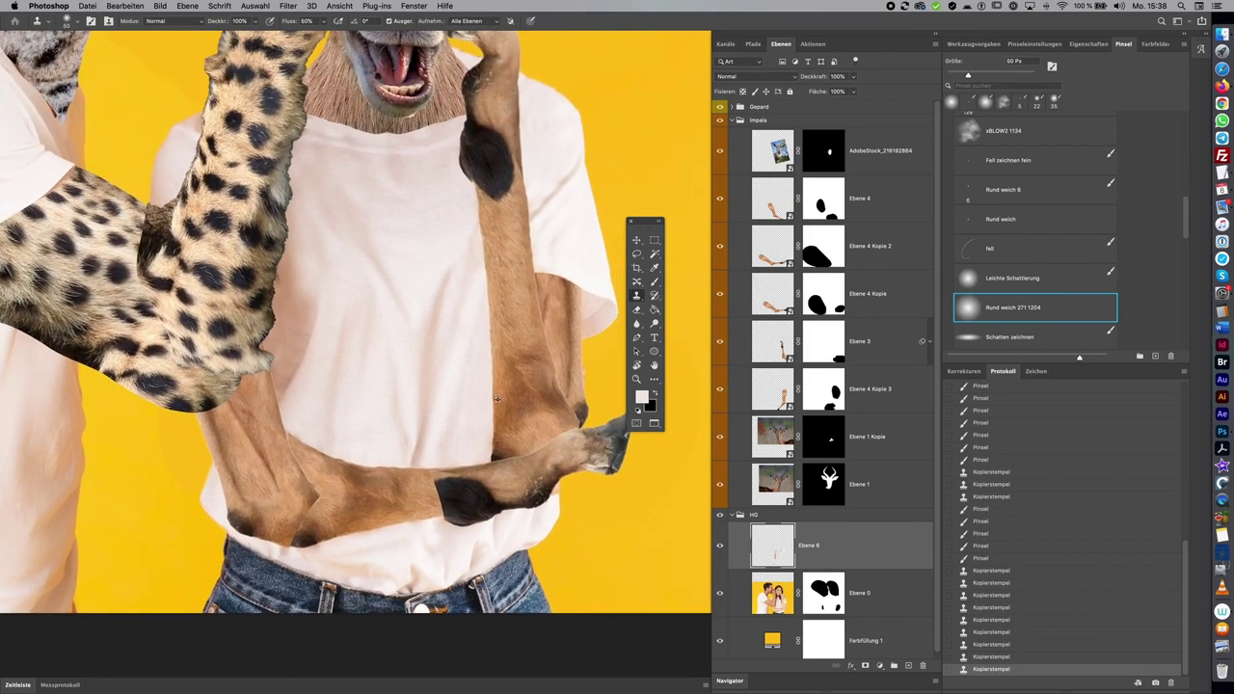
left_click_drag(550, 505, 459, 429)
scroll(465, 425, "up", 3)
scroll(467, 426, "up", 2)
scroll(469, 427, "up", 3)
scroll(469, 427, "up", 2)
scroll(468, 427, "up", 2)
scroll(468, 427, "left", 5)
scroll(468, 427, "up", 3)
scroll(468, 427, "down", 5)
scroll(468, 427, "right", 2)
scroll(469, 427, "down", 3)
scroll(468, 427, "right", 1)
scroll(340, 123, "down", 1)
scroll(341, 123, "left", 1)
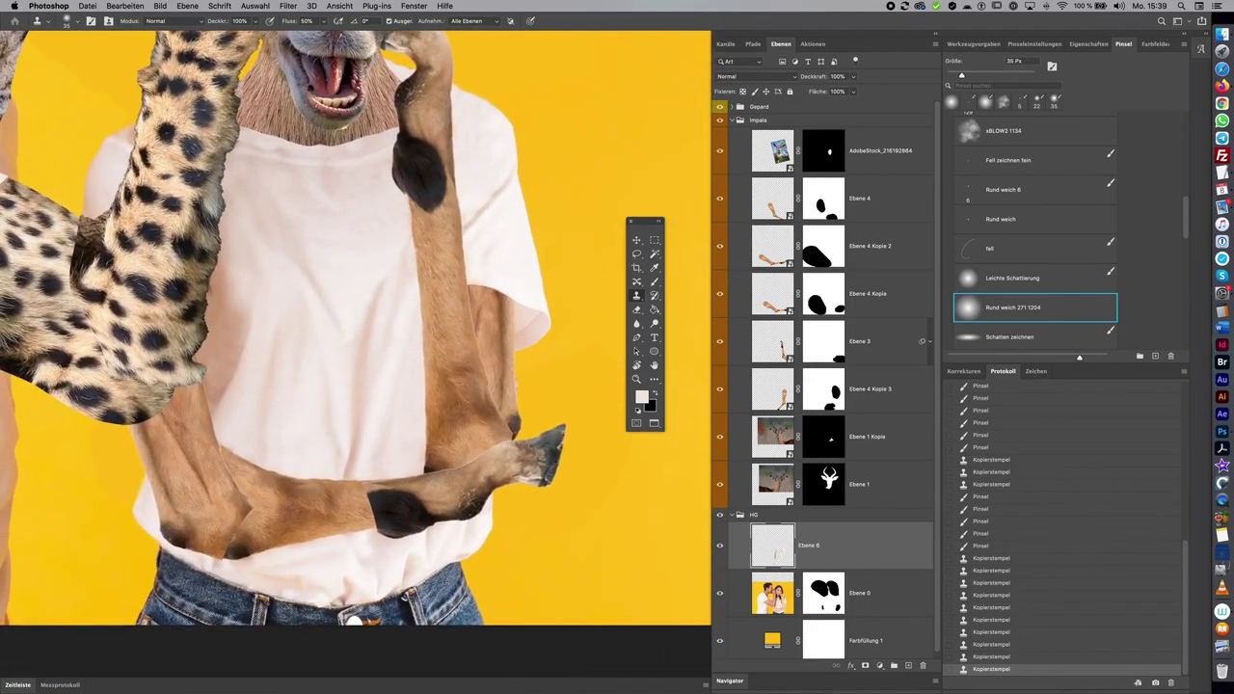
Hide a stray area beside the impala's arm by lasso-filling it on Ebene 0's mask
left_click(721, 593)
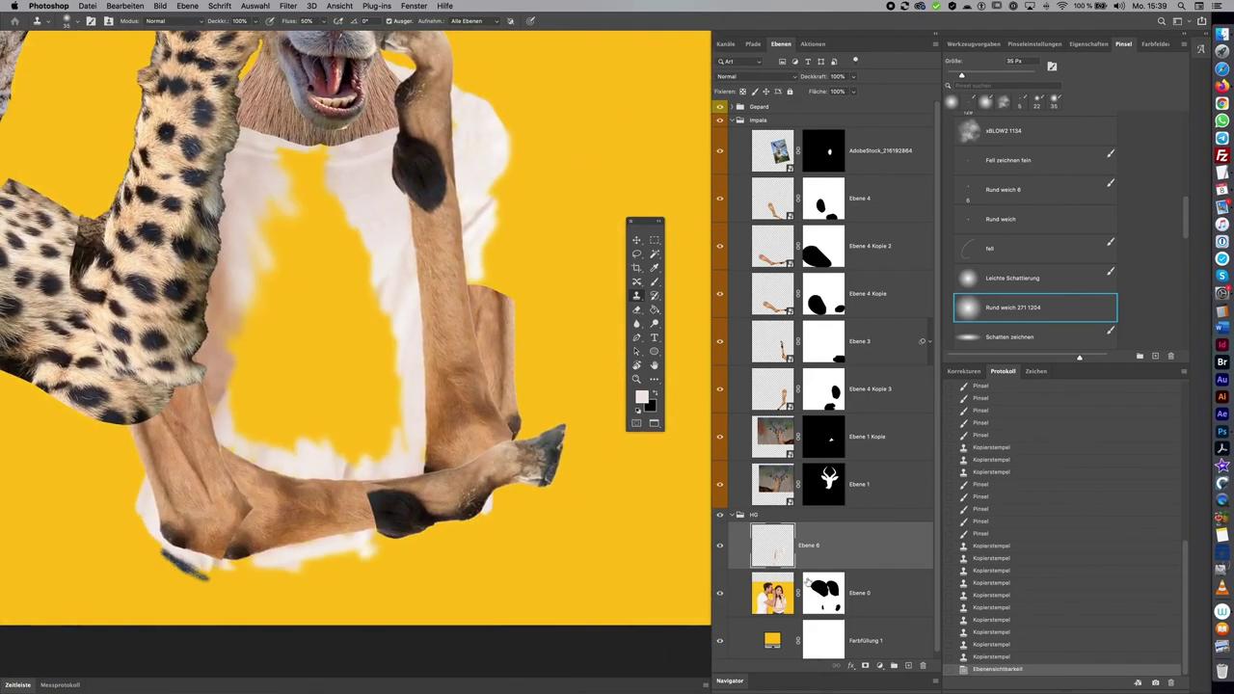
left_click(721, 594)
left_click(824, 588)
key("l")
left_click_drag(528, 362, 538, 366)
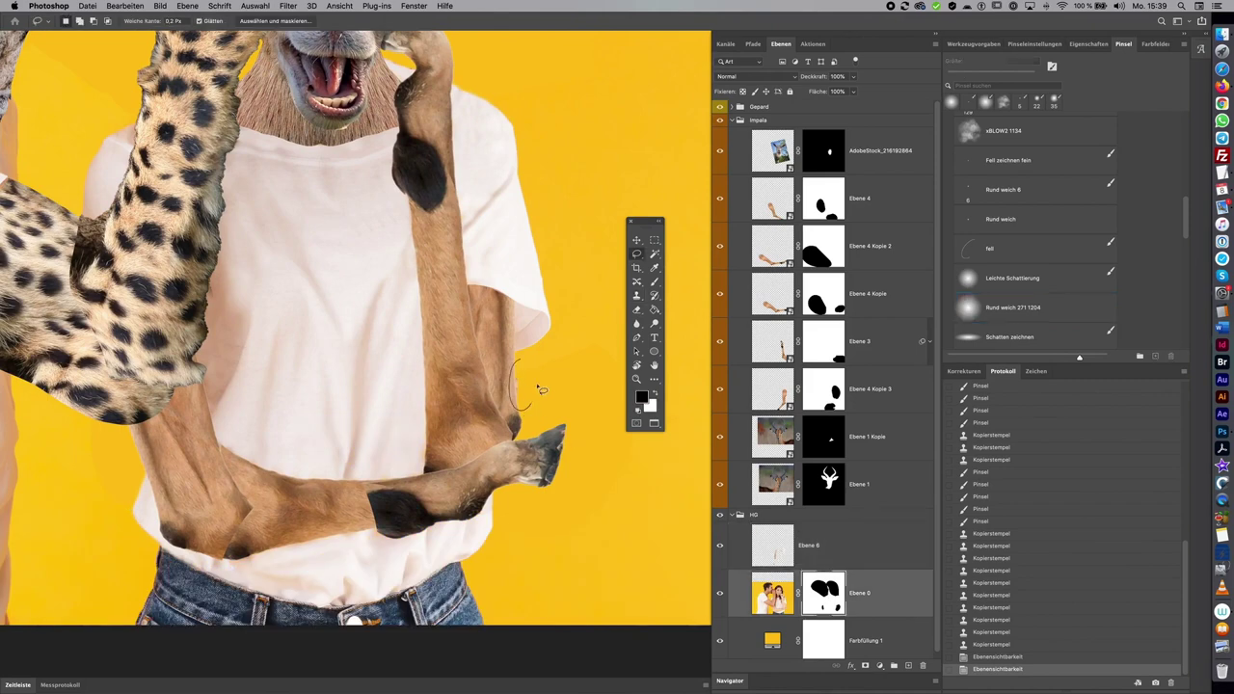
key("alt+BackSpace")
key("ctrl+d")
Zoom out to the whole collage and toggle the Gepard group and Ebene 0 Kopie to inspect
key("ctrl+minus")
key("ctrl+minus")
key("ctrl+minus")
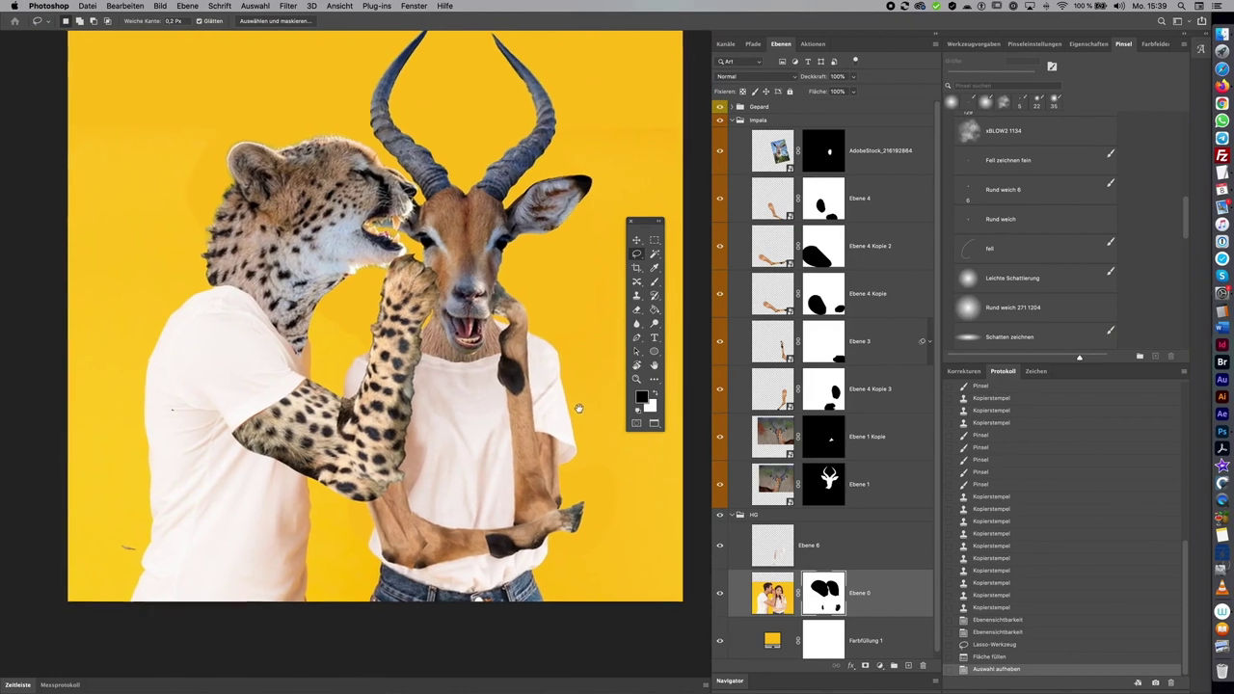
mouse_move(577, 399)
left_mouse_down()
mouse_move(586, 412)
mouse_move(574, 389)
left_mouse_up()
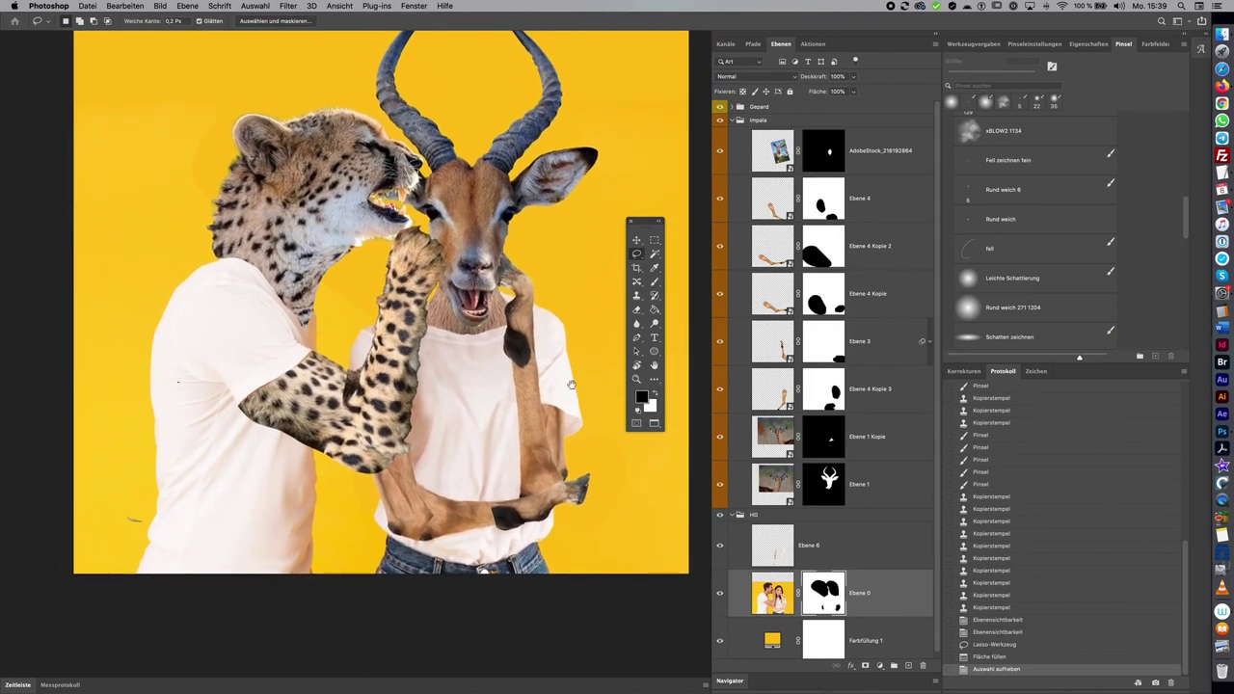
scroll(571, 384, "up", 2)
scroll(572, 405, "down", 3)
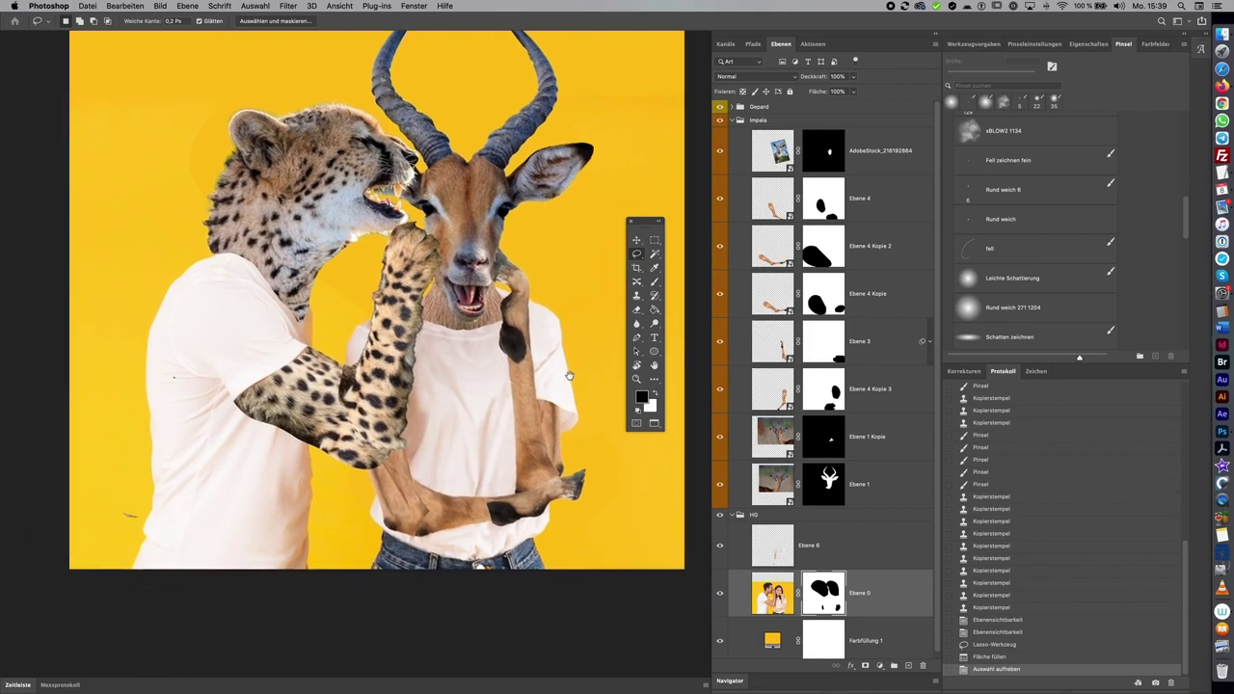
scroll(596, 391, "left", 5)
scroll(596, 390, "up", 3)
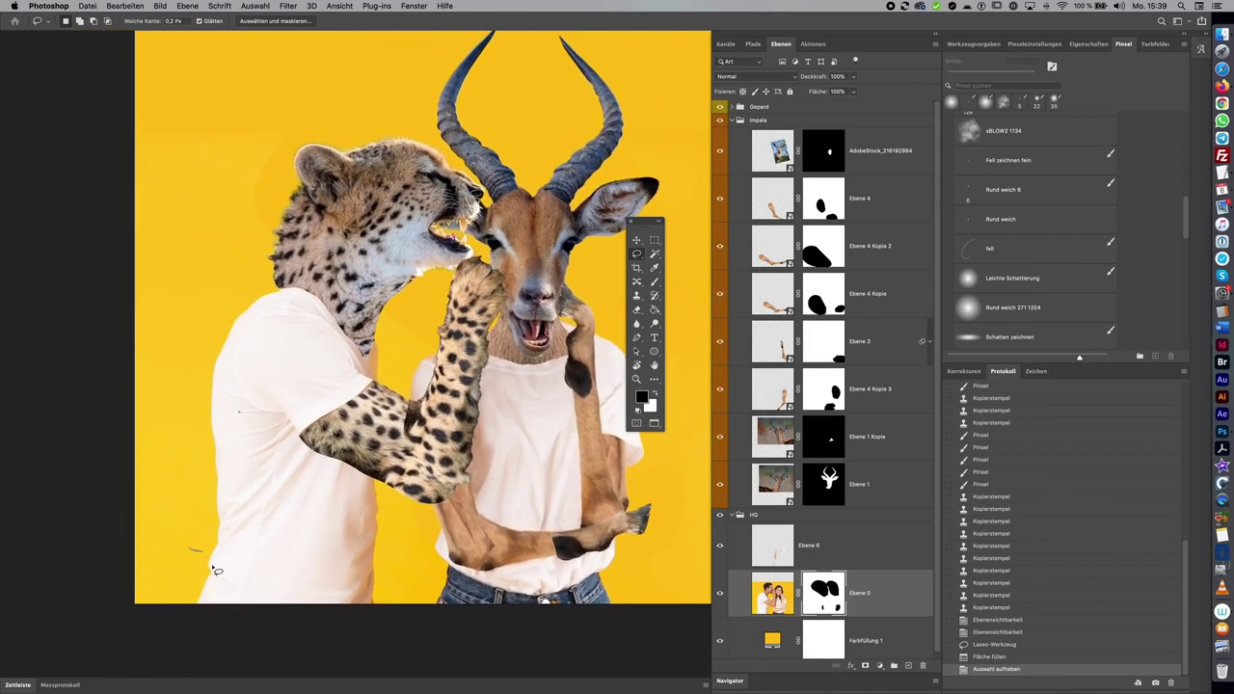
left_click(730, 120)
left_click(719, 106)
left_click(719, 106)
left_click(730, 106)
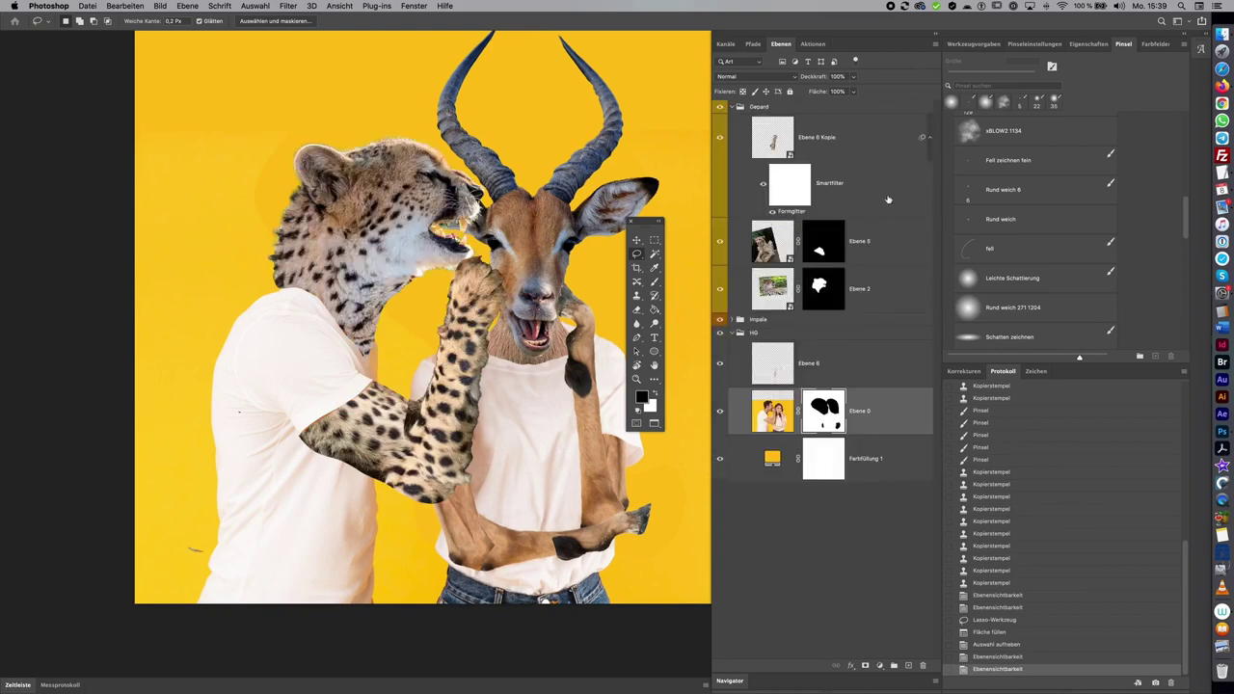
left_click(719, 139)
left_click(719, 140)
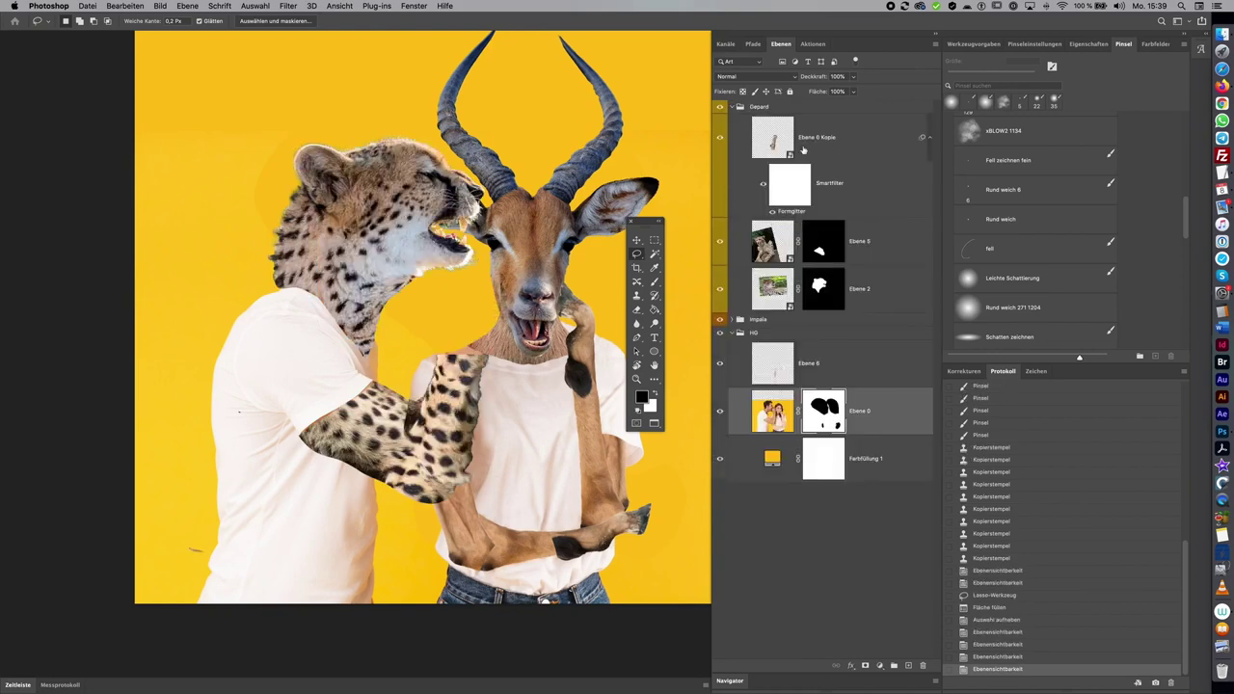
Add a mask to Ebene 0 Kopie and fill a lassoed stray patch by the cheetah's shirt
left_click(794, 142)
left_click(865, 665)
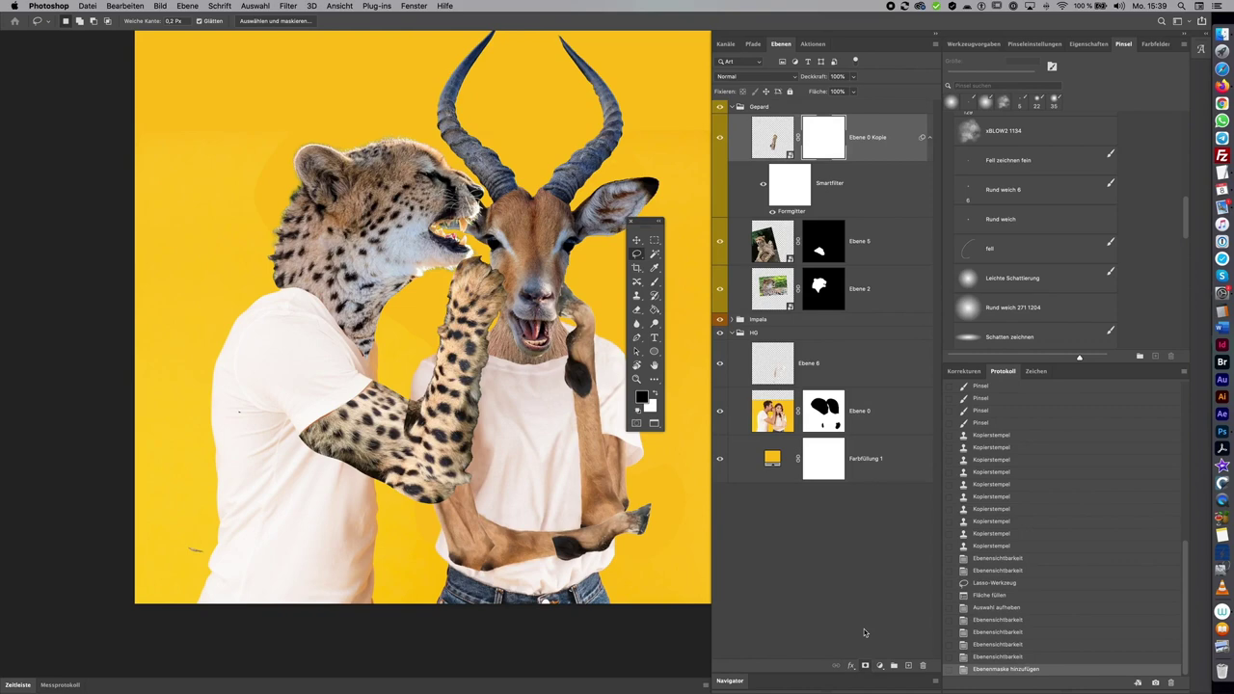
left_click_drag(192, 527, 202, 506)
key("alt+BackSpace")
scroll(594, 344, "down", 2)
scroll(595, 344, "right", 3)
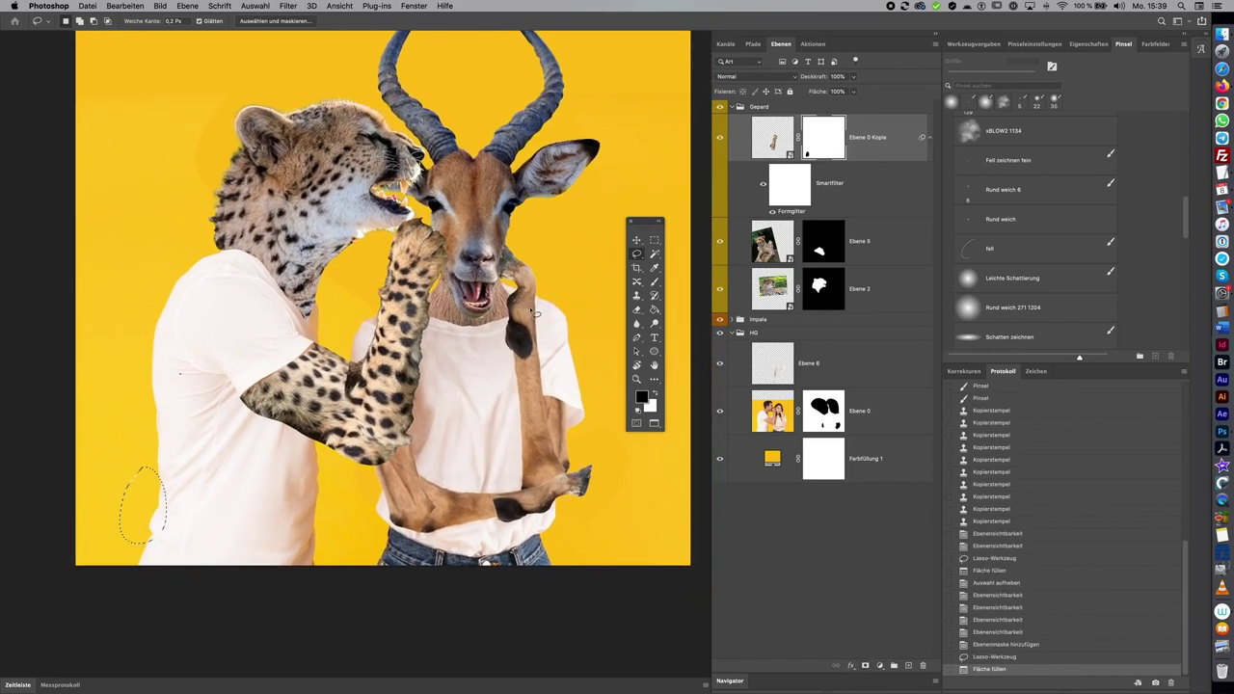
key("ctrl+d")
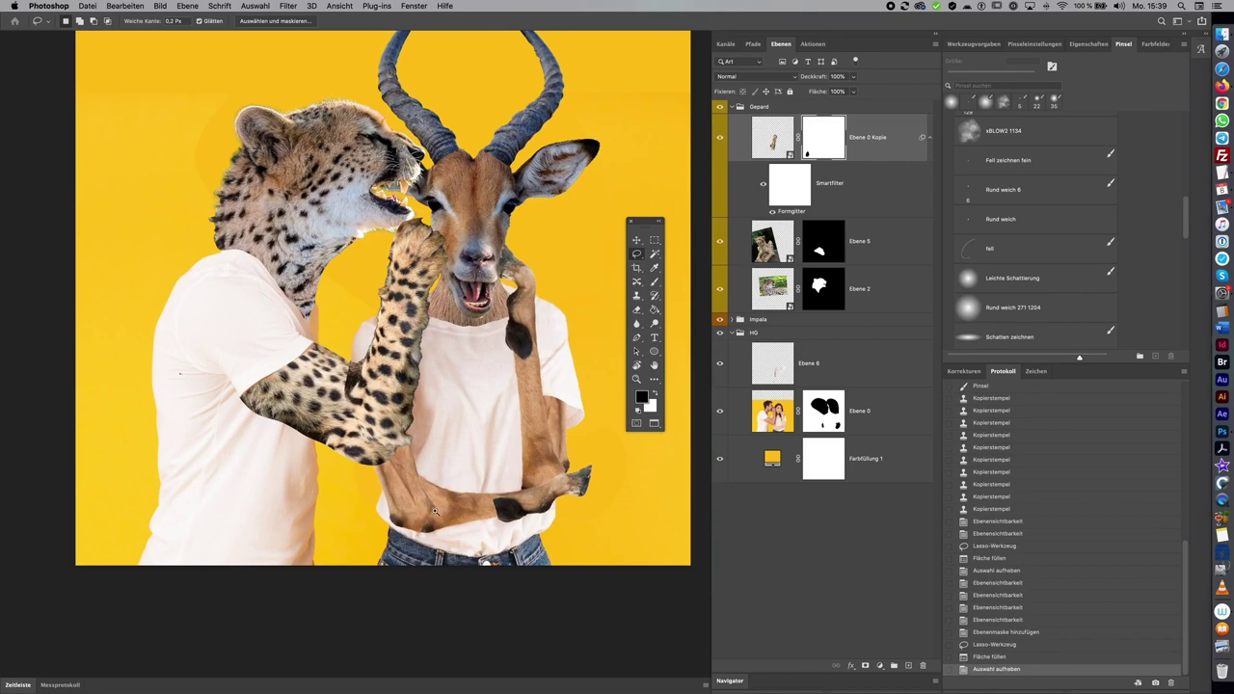
scroll(436, 518, "up", 5)
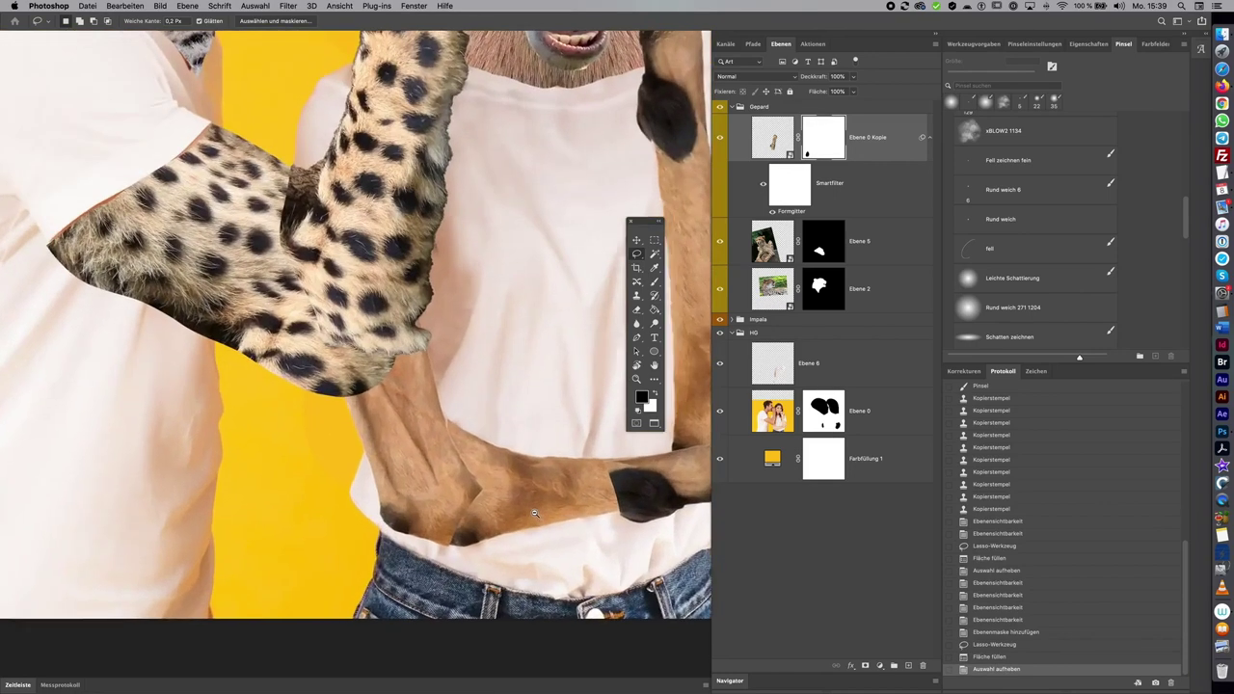
scroll(503, 537, "up", 1)
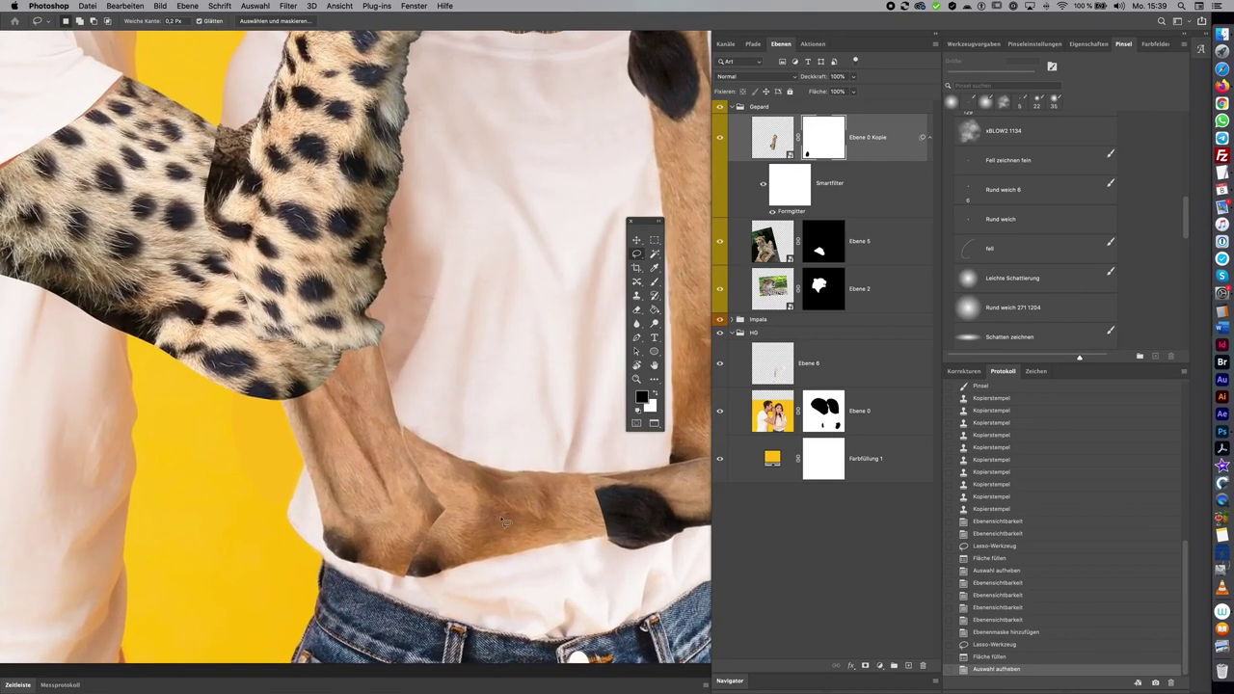
left_click(735, 107)
Paint Ebene 4's mask with the Gras brush at 98 px at the forearm join
left_click(739, 119)
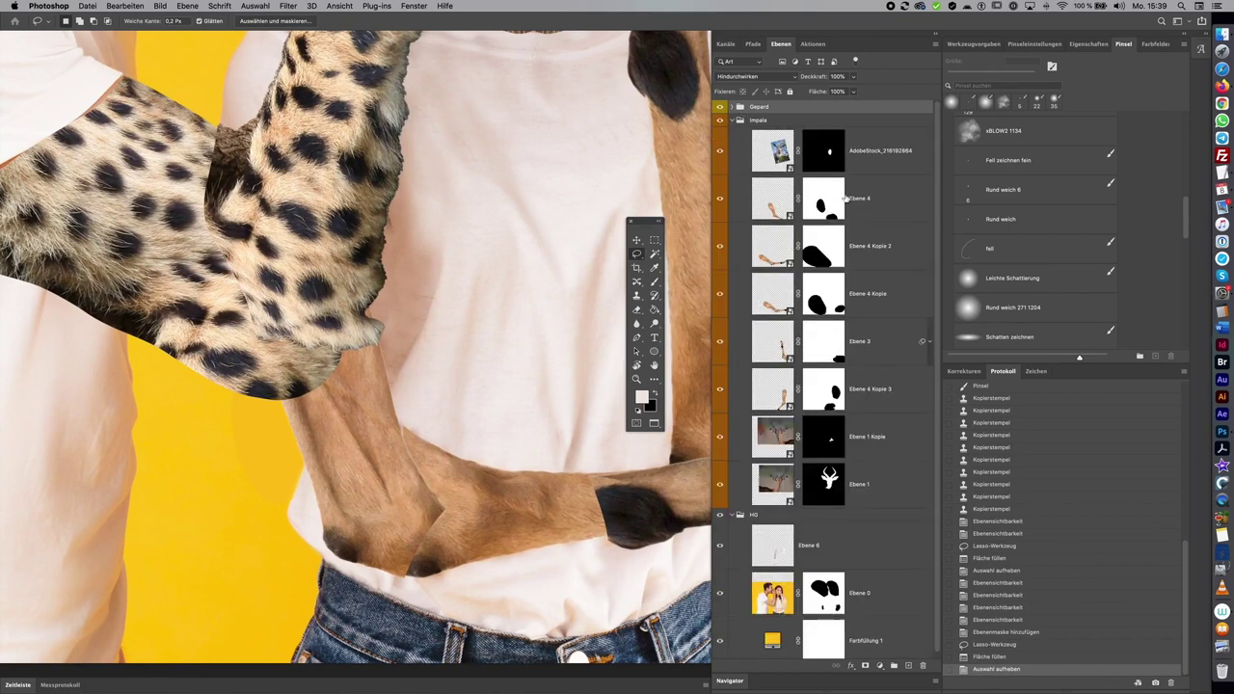
left_click(719, 198)
left_click(720, 199)
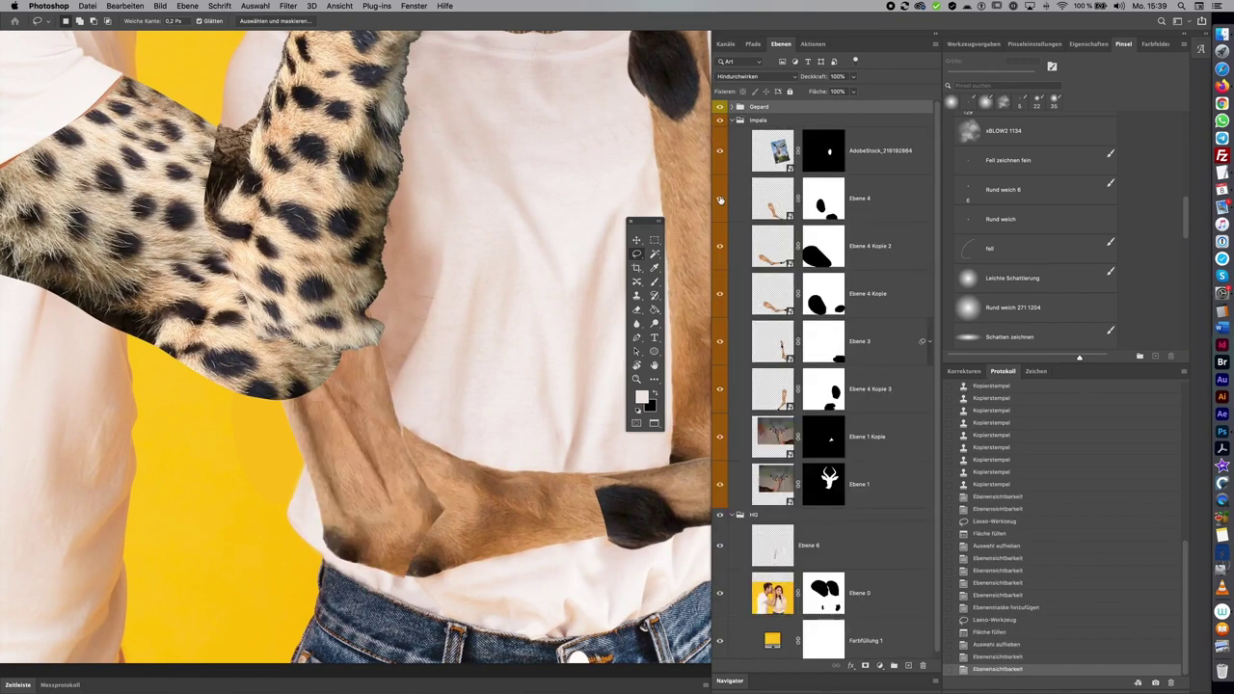
left_click(823, 199)
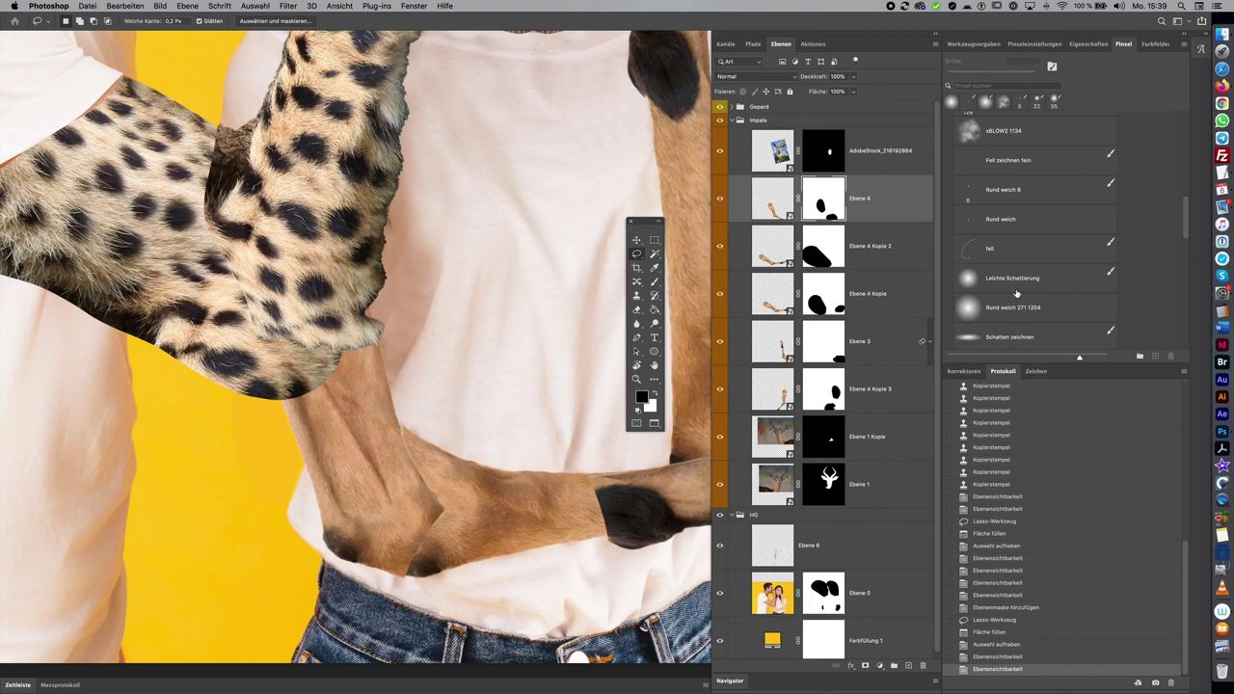
key("b")
key("period")
key("period")
key("period")
key("period")
key("period")
key("period")
key("period")
left_click_drag(453, 504, 482, 504)
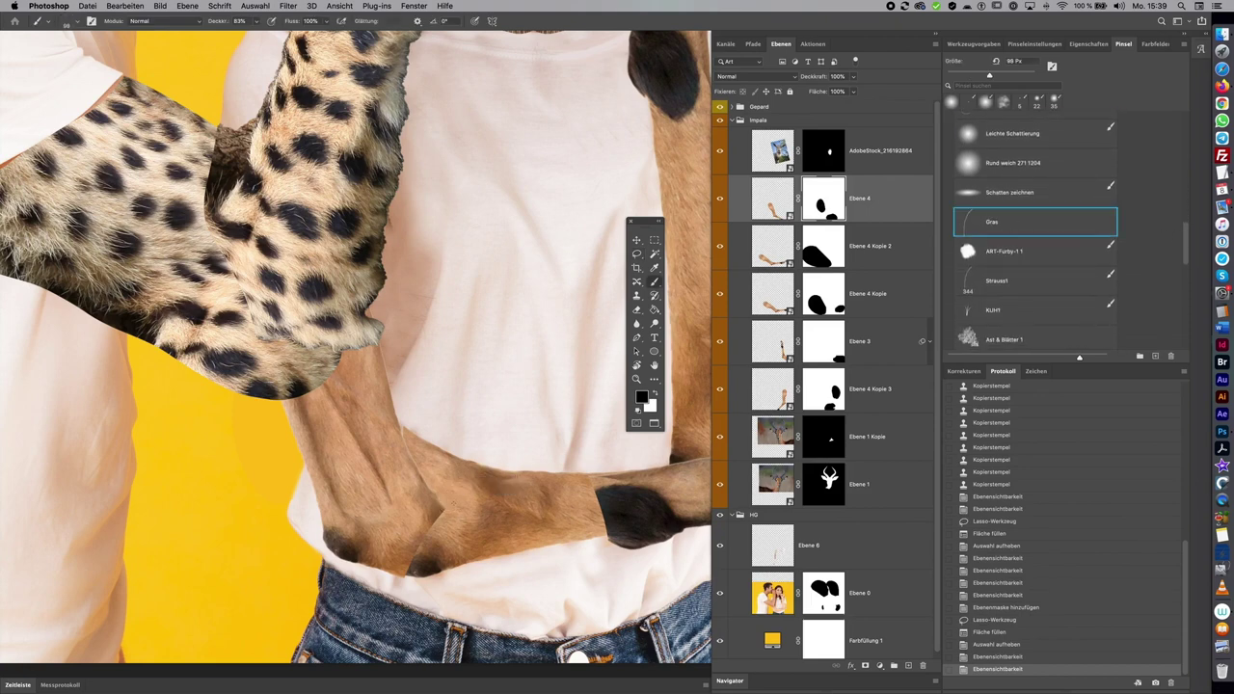
left_click(482, 504)
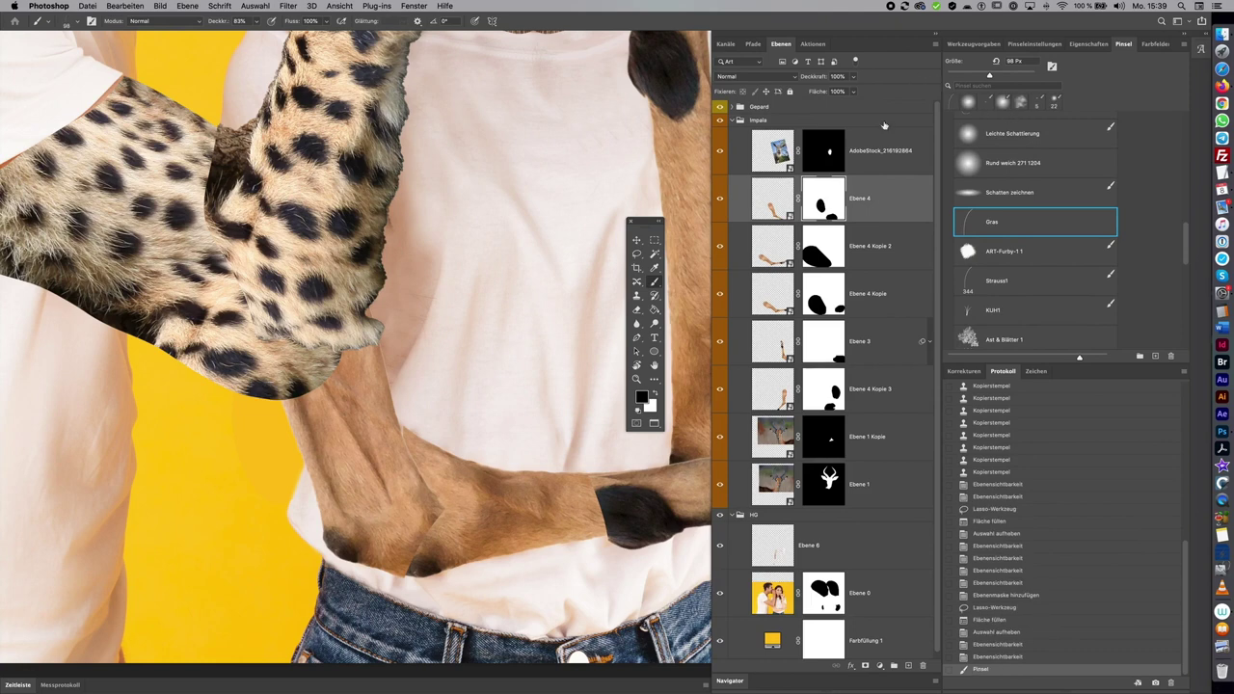
Reduce the Gras brush to 71 px and add more black fur strokes along the forearm edge
left_click_drag(482, 496, 465, 497)
left_click(430, 512)
left_click(430, 513)
left_click(430, 513)
left_click(404, 567)
left_click(405, 566)
left_click(405, 567)
left_click(405, 567)
left_click(405, 566)
left_click(400, 440)
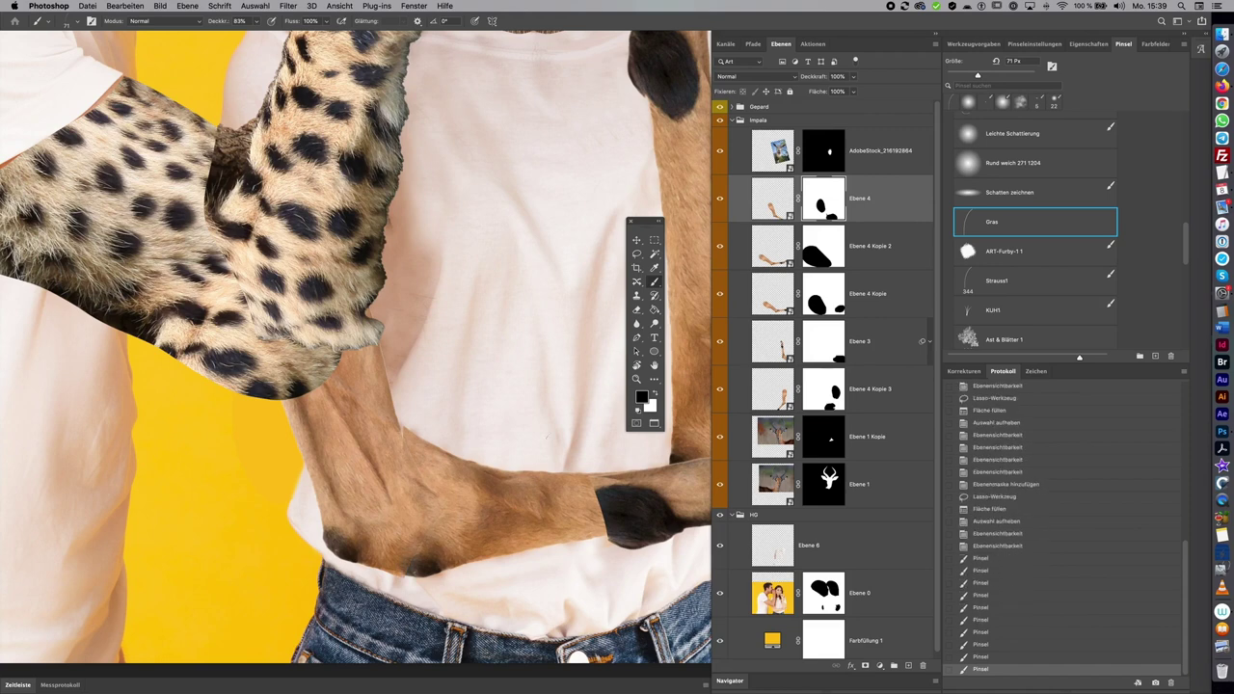
scroll(356, 346, "right", 2)
scroll(356, 346, "down", 1)
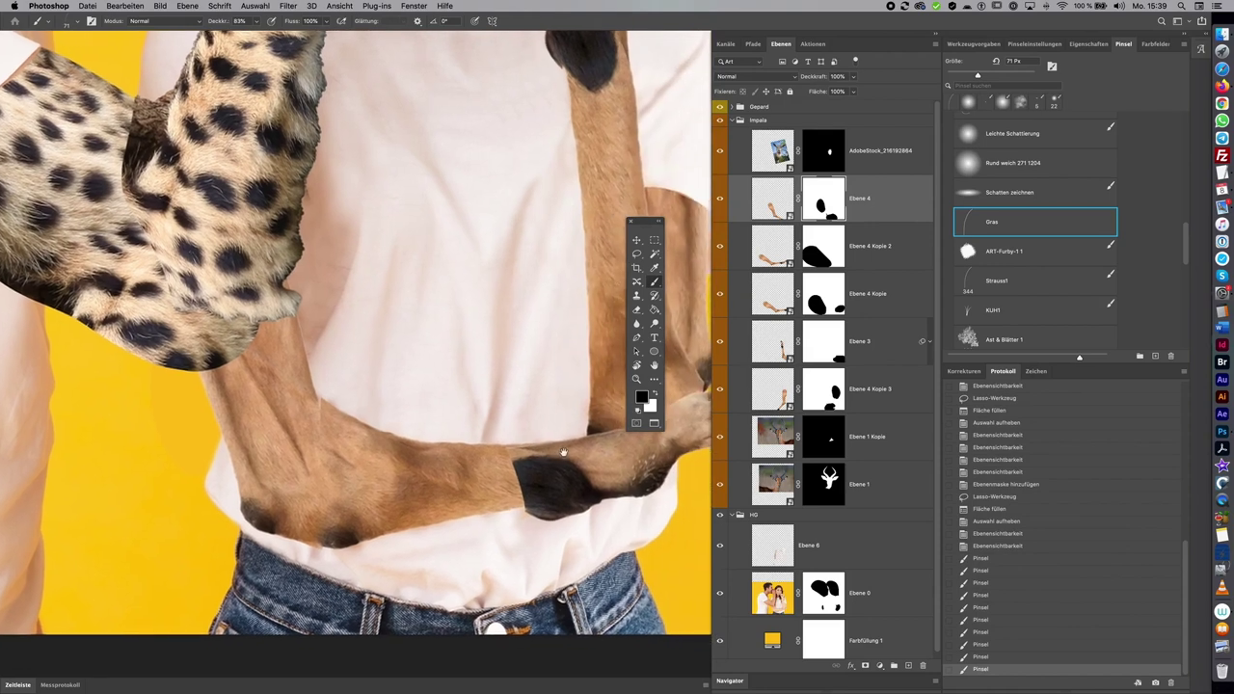
Switch to white and paint parts of the forearm back in on the mask
key("x")
left_click(643, 462)
left_click(643, 461)
scroll(483, 499, "right", 3)
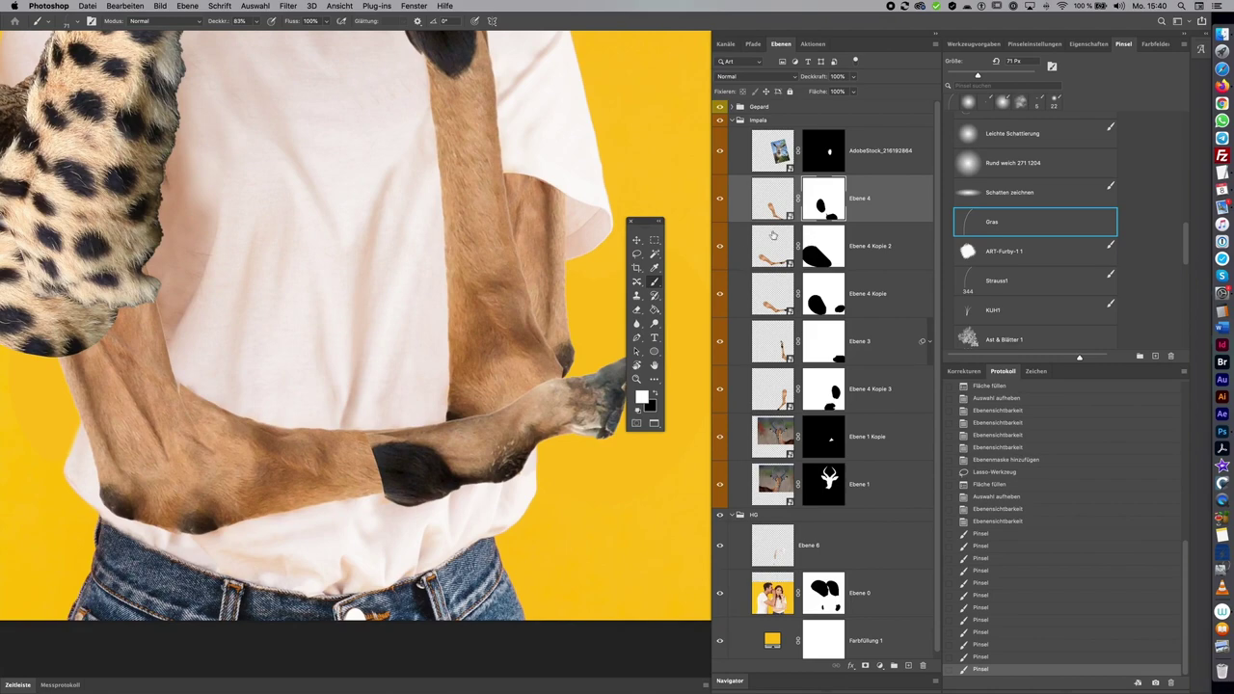
left_click(719, 246)
left_click(719, 247)
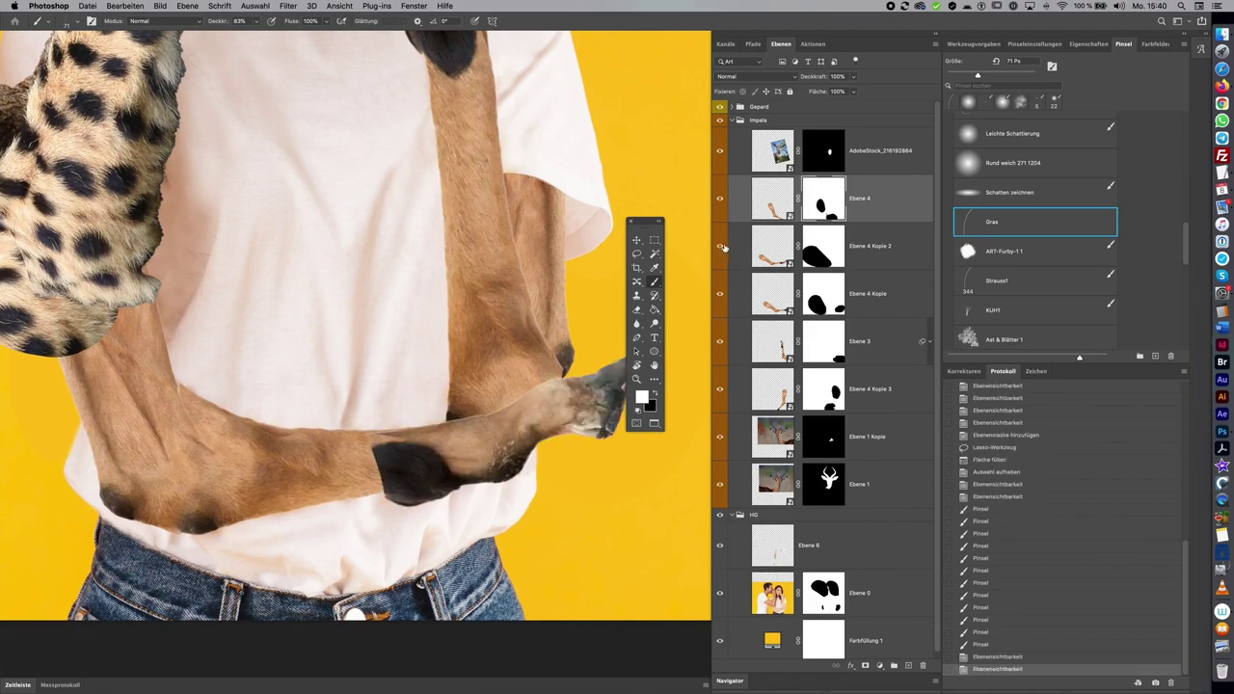
key("r")
left_click_drag(534, 314, 480, 375)
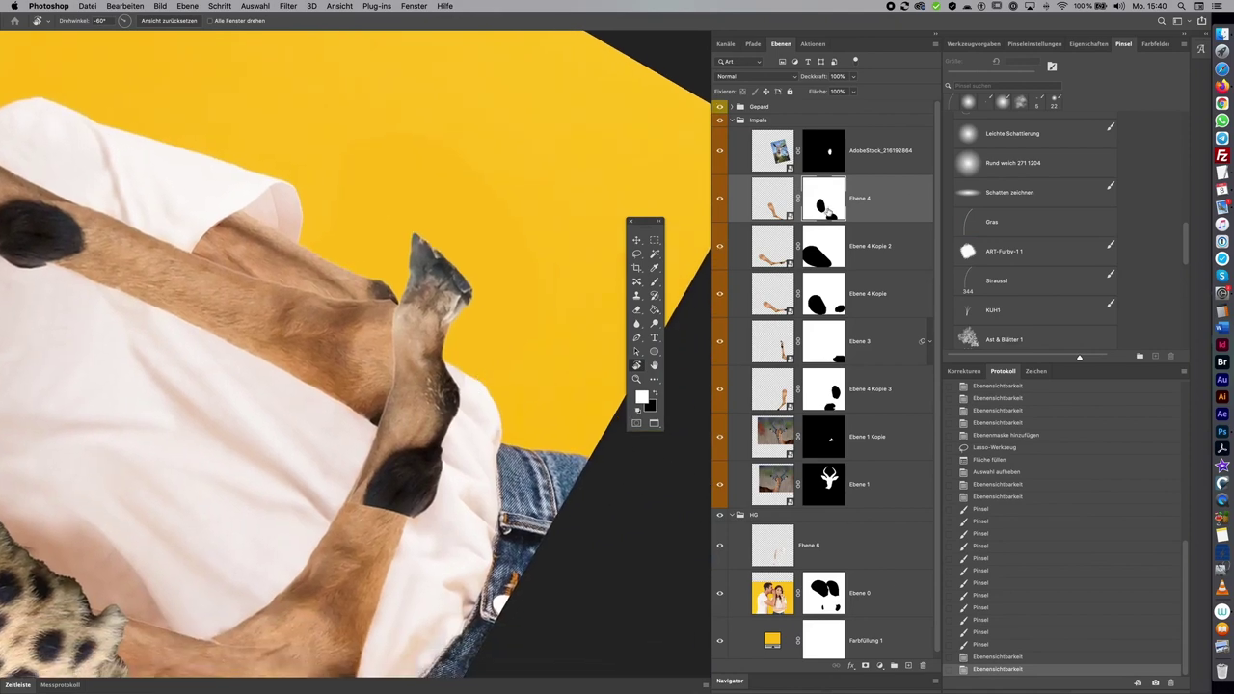
Lasso the stray strip along the lower leg edge and fill it black on Ebene 4's mask
left_click(636, 253)
mouse_move(471, 415)
left_mouse_down()
mouse_move(416, 530)
mouse_move(475, 506)
left_mouse_up()
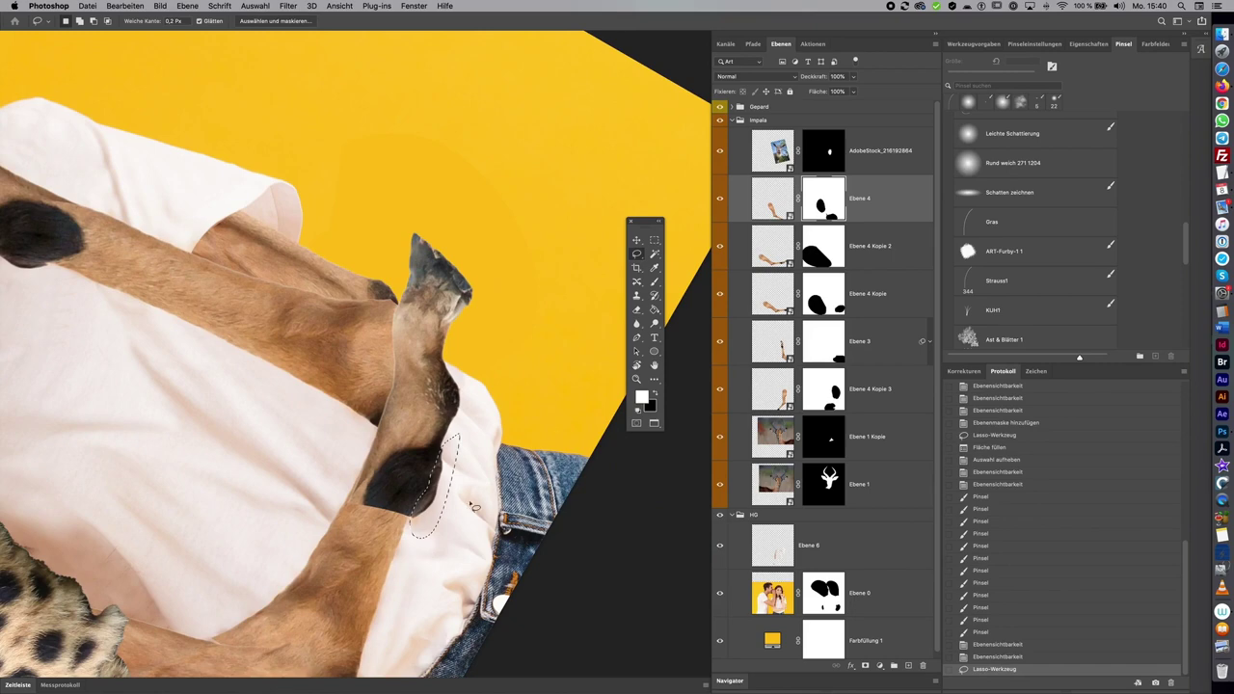
key("x")
key("alt+BackSpace")
key("super+d")
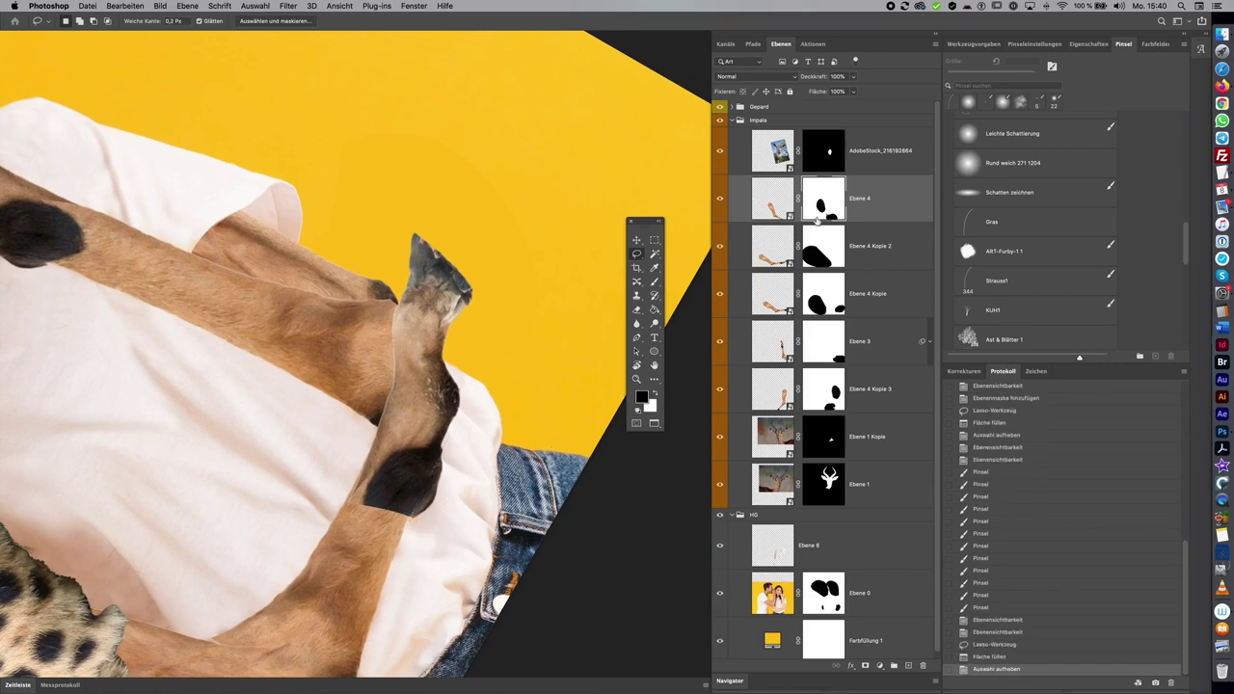
Hide the dark hoof edge strip by lasso-filling it on Ebene 4 Kopie 2's mask
left_click(719, 198)
left_click(719, 245)
left_click(719, 249)
left_click(719, 249)
left_click(823, 245)
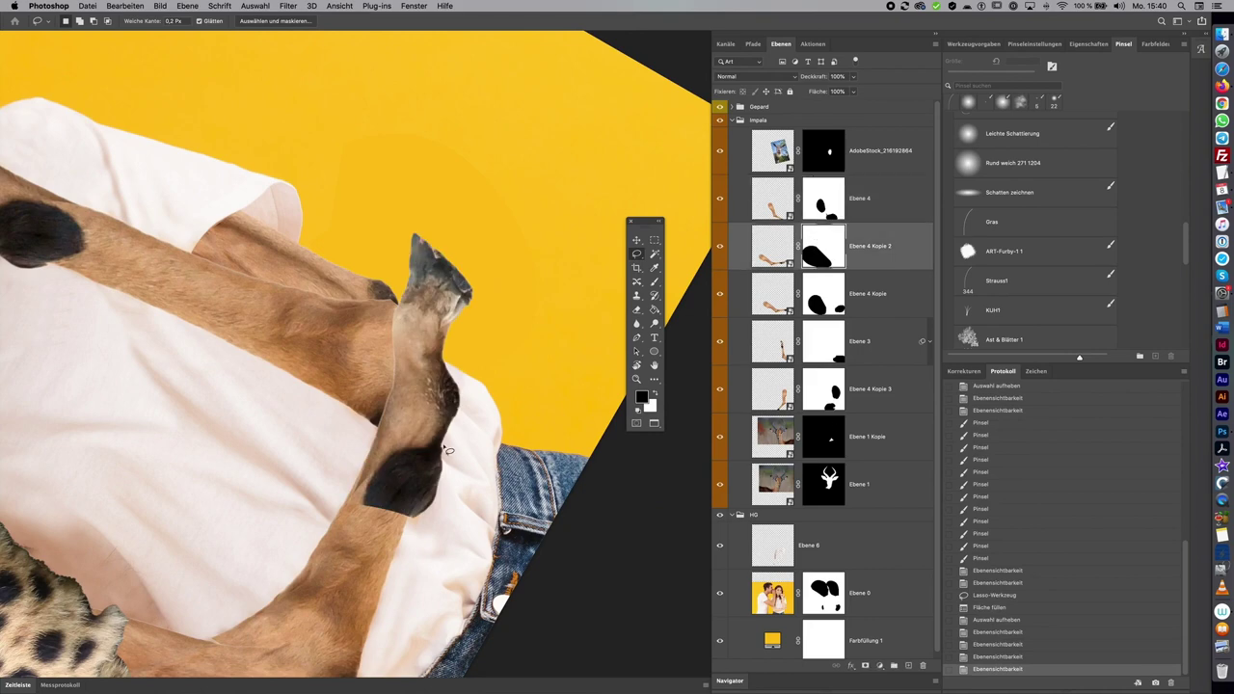
left_click_drag(428, 492, 414, 525)
key("alt+BackSpace")
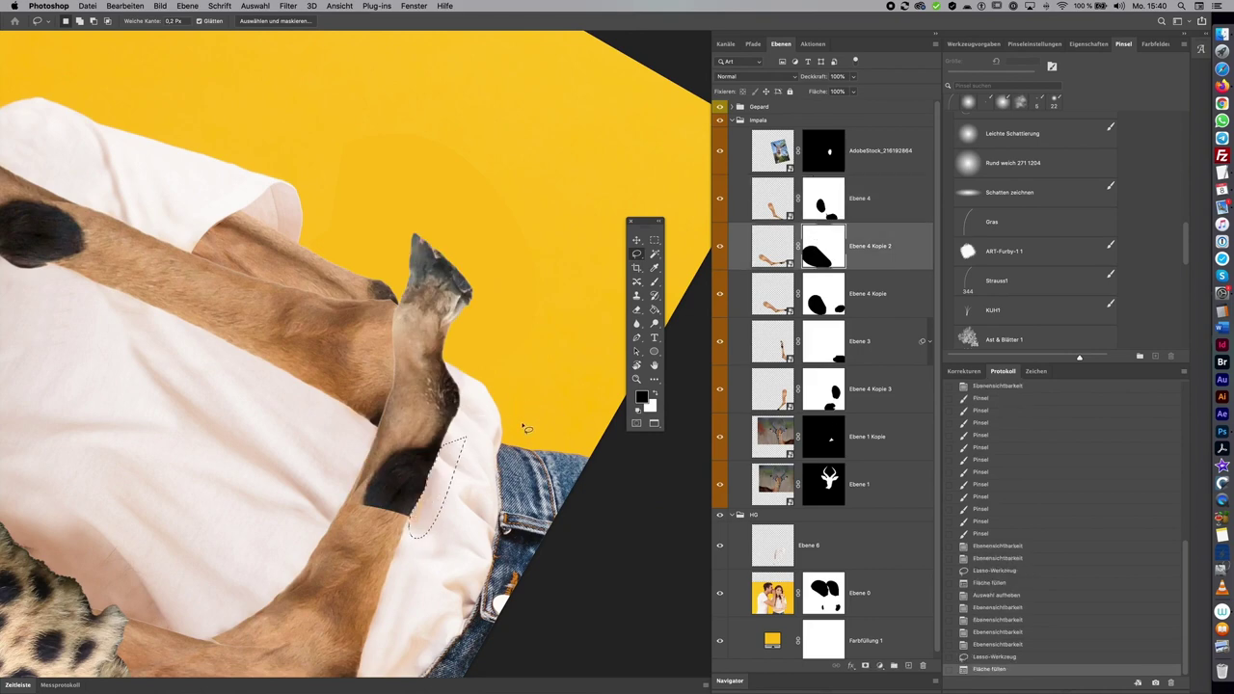
key("ctrl+d")
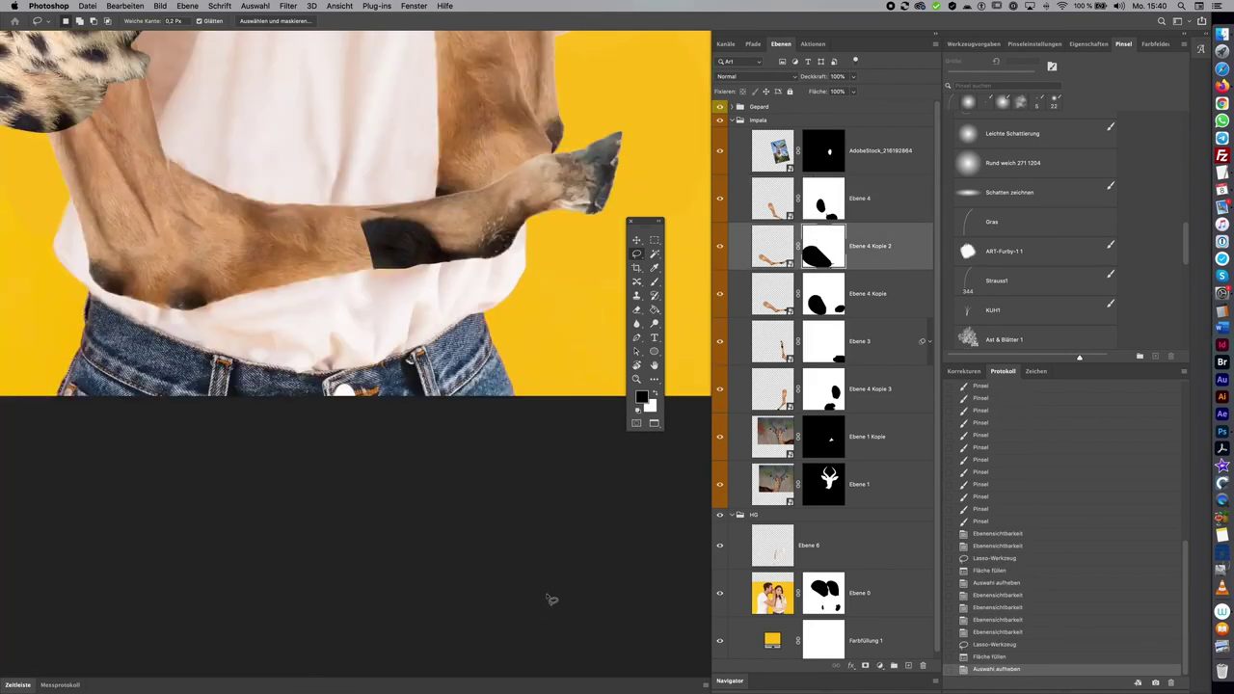
scroll(488, 589, "down", 2)
Soften and blend the dark impala leg patch with Gras brush fur strokes
key("b")
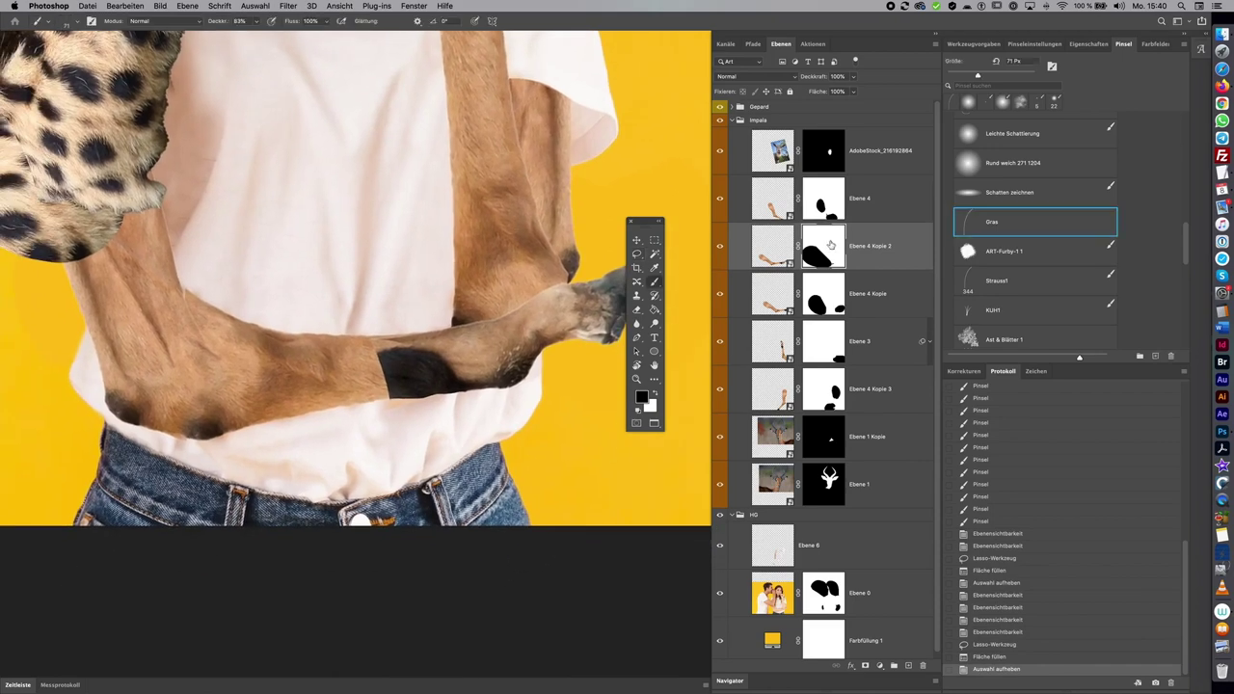
left_click_drag(381, 374, 385, 353)
mouse_move(384, 369)
left_mouse_down()
mouse_move(397, 351)
mouse_move(390, 370)
mouse_move(402, 360)
left_mouse_up()
mouse_move(398, 377)
left_mouse_down()
mouse_move(410, 362)
mouse_move(401, 352)
left_mouse_up()
mouse_move(395, 395)
left_mouse_down()
mouse_move(414, 345)
mouse_move(411, 357)
left_mouse_up()
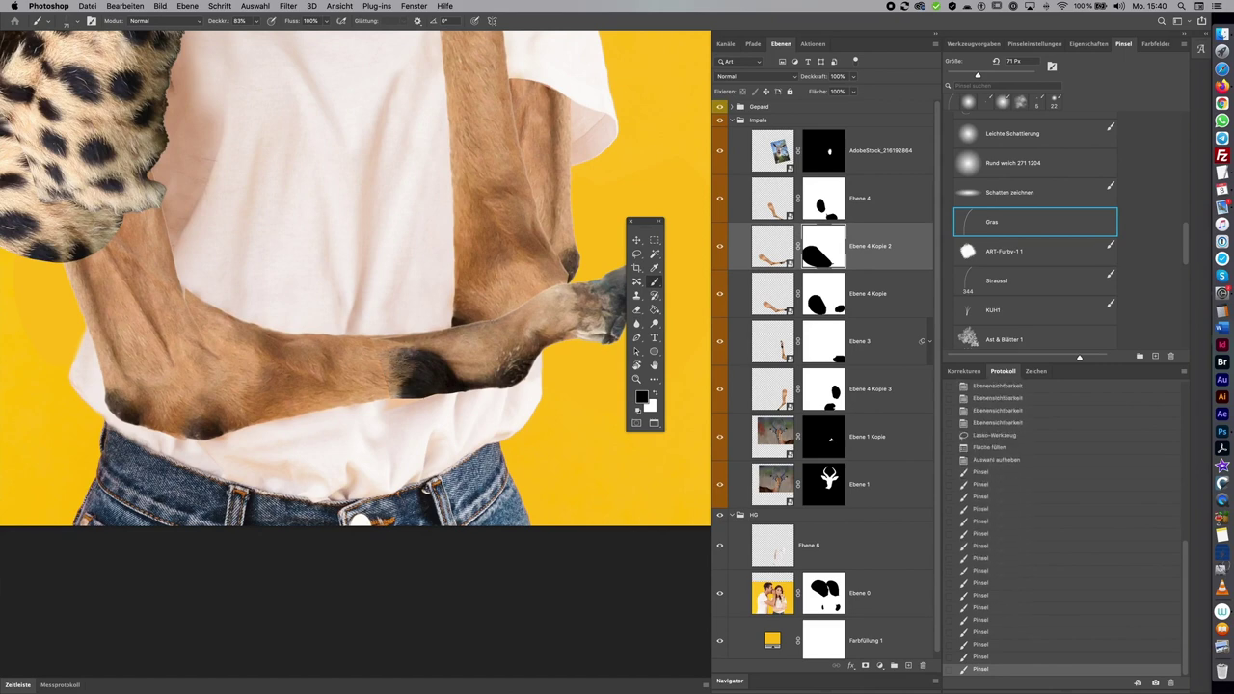
scroll(494, 443, "up", 2)
scroll(551, 511, "up", 3)
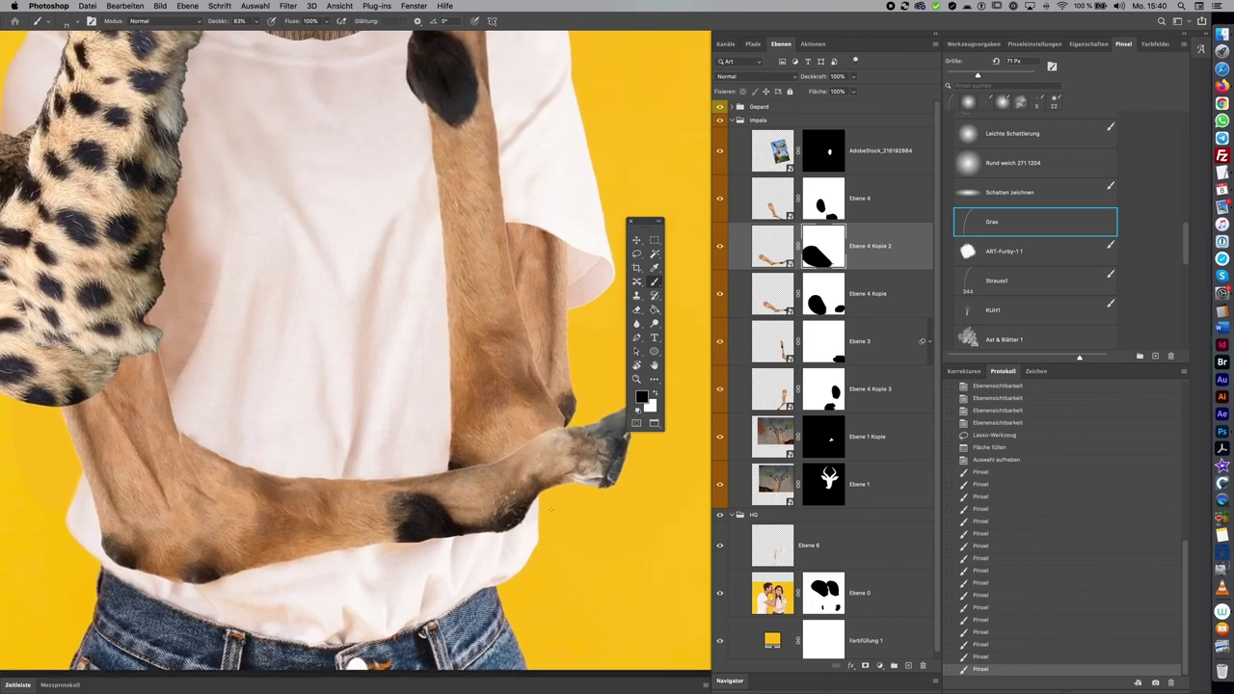
Restore fur on the dark leg patch in white, then look over the jeans below
key("x")
mouse_move(397, 516)
left_mouse_down()
mouse_move(382, 530)
mouse_move(384, 507)
mouse_move(399, 507)
left_mouse_up()
mouse_move(380, 523)
left_mouse_down()
mouse_move(395, 507)
mouse_move(391, 542)
mouse_move(388, 496)
mouse_move(364, 539)
left_mouse_up()
scroll(585, 473, "up", 2)
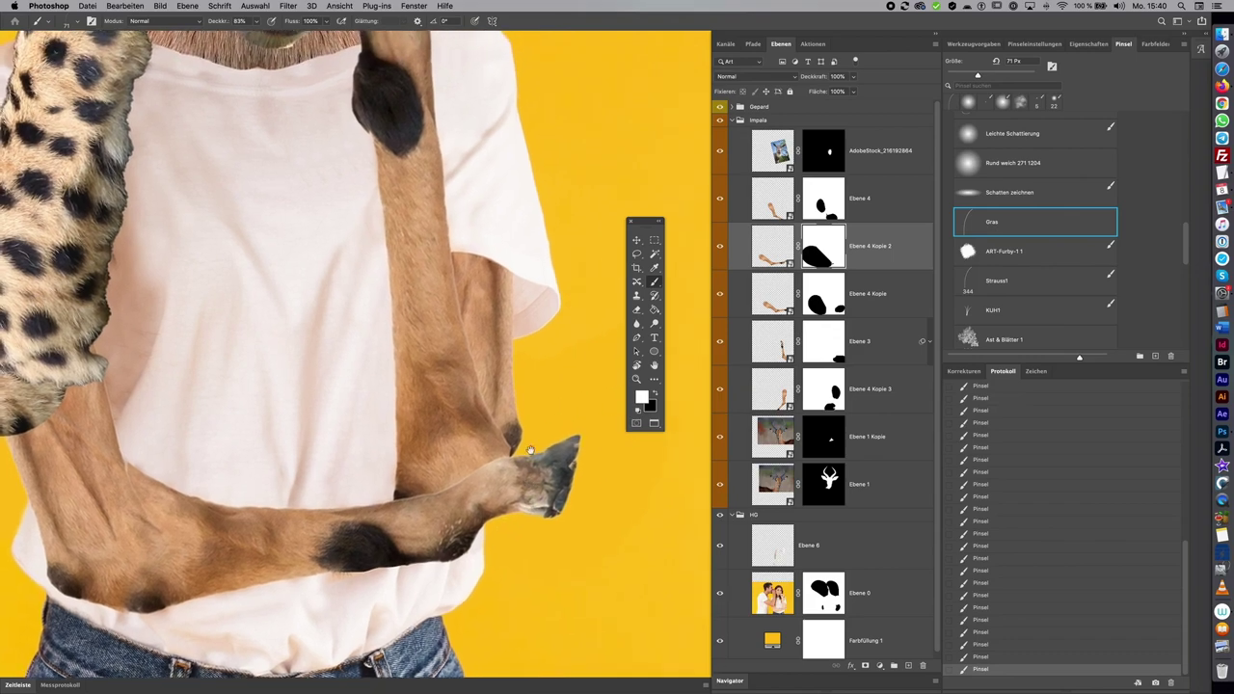
scroll(586, 501, "up", 2)
scroll(588, 530, "up", 2)
scroll(590, 569, "up", 2)
left_click_drag(590, 569, 502, 425)
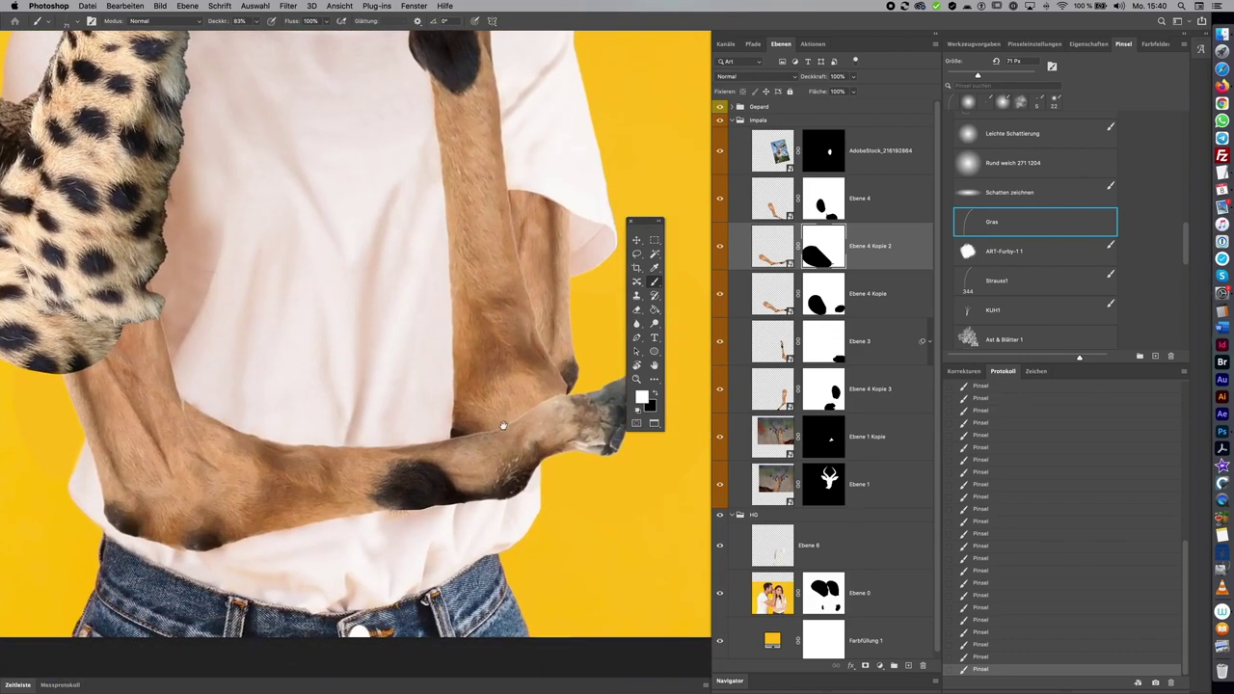
scroll(502, 430, "down", 3)
scroll(502, 430, "up", 2)
scroll(502, 429, "up", 1)
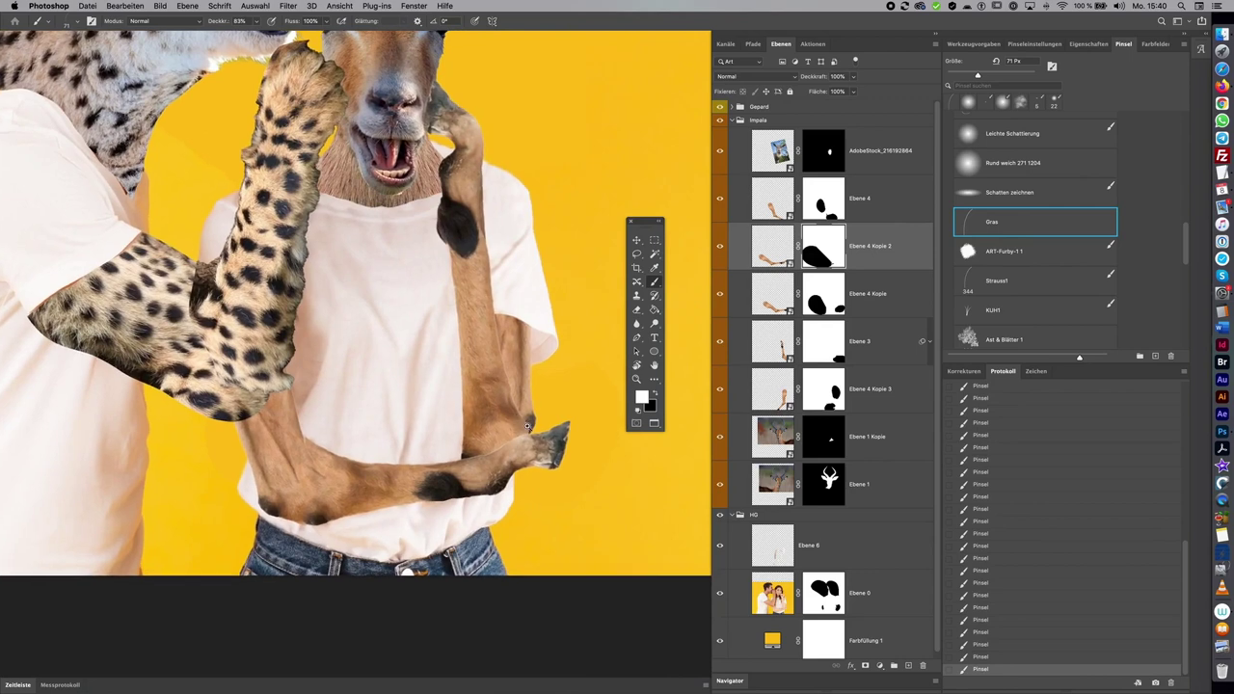
scroll(502, 430, "up", 1)
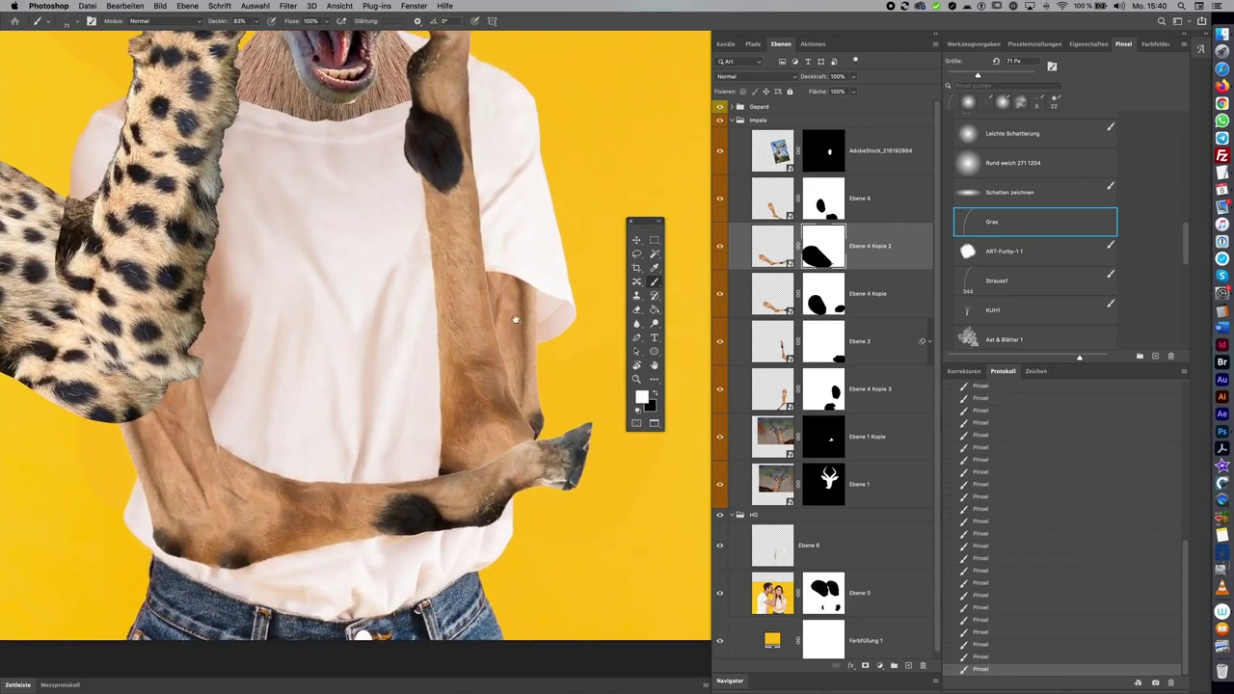
scroll(520, 338, "up", 2)
scroll(526, 357, "up", 1)
scroll(530, 375, "up", 2)
scroll(534, 397, "up", 1)
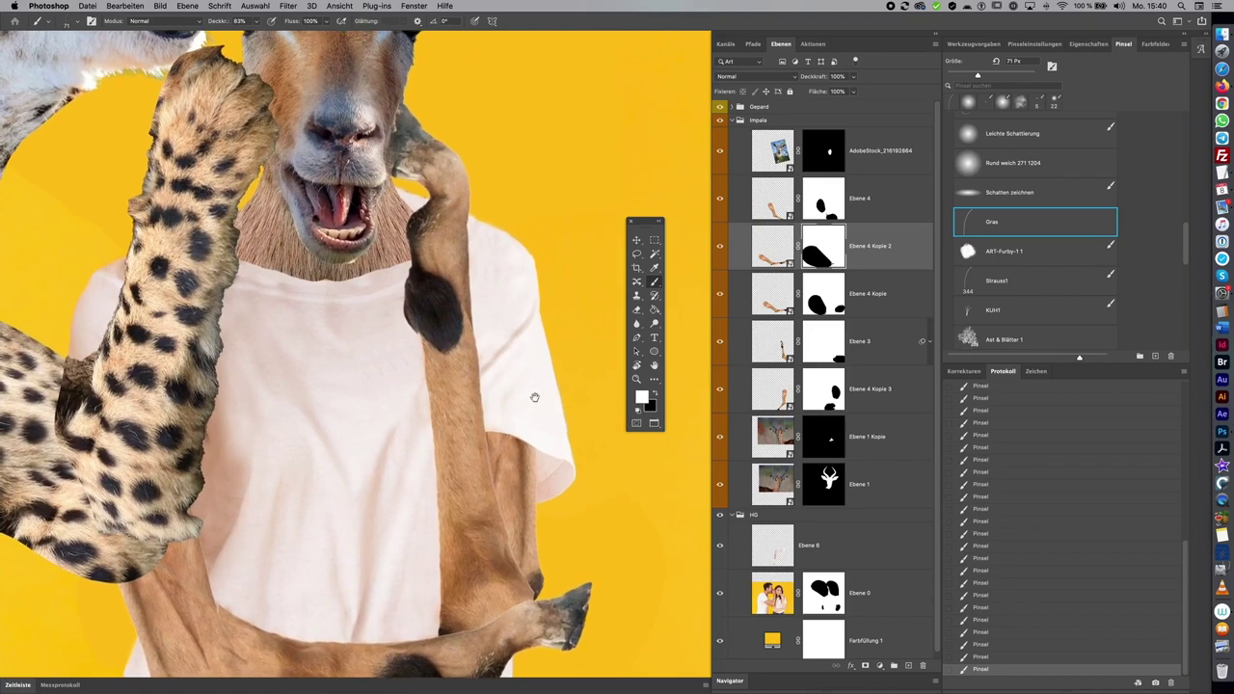
scroll(534, 398, "up", 2)
scroll(443, 472, "up", 1)
scroll(520, 502, "up", 2)
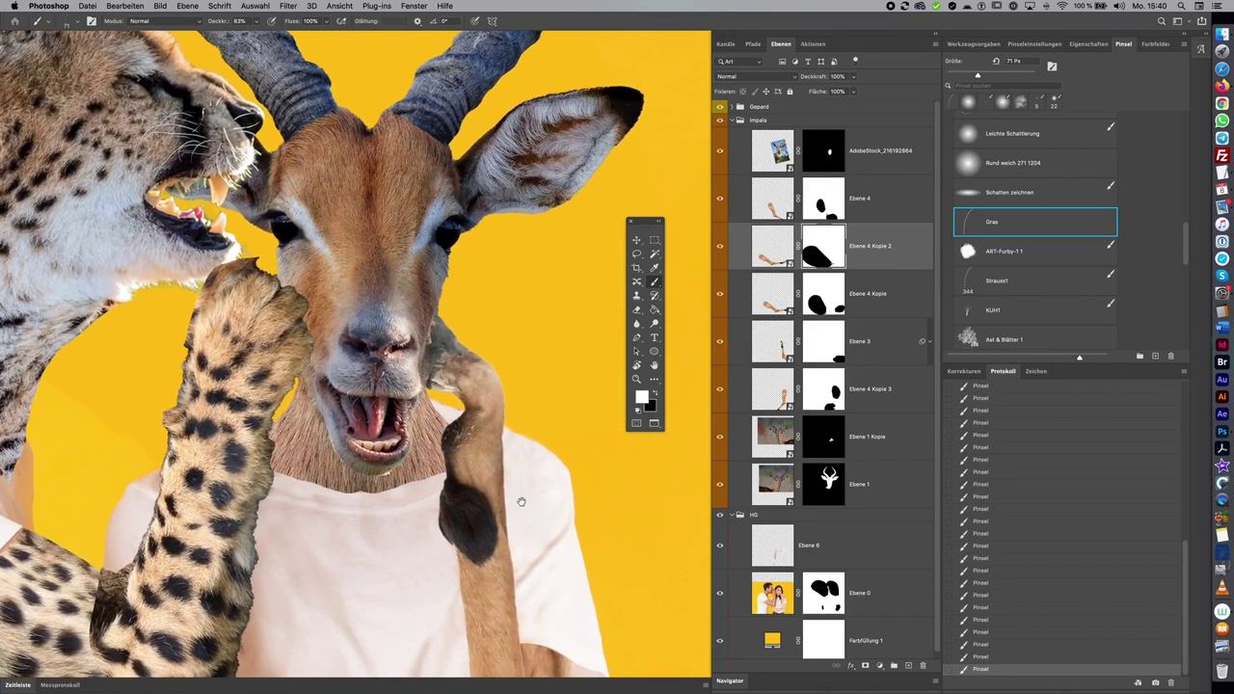
scroll(530, 486, "down", 1)
scroll(554, 463, "down", 3)
scroll(579, 439, "down", 2)
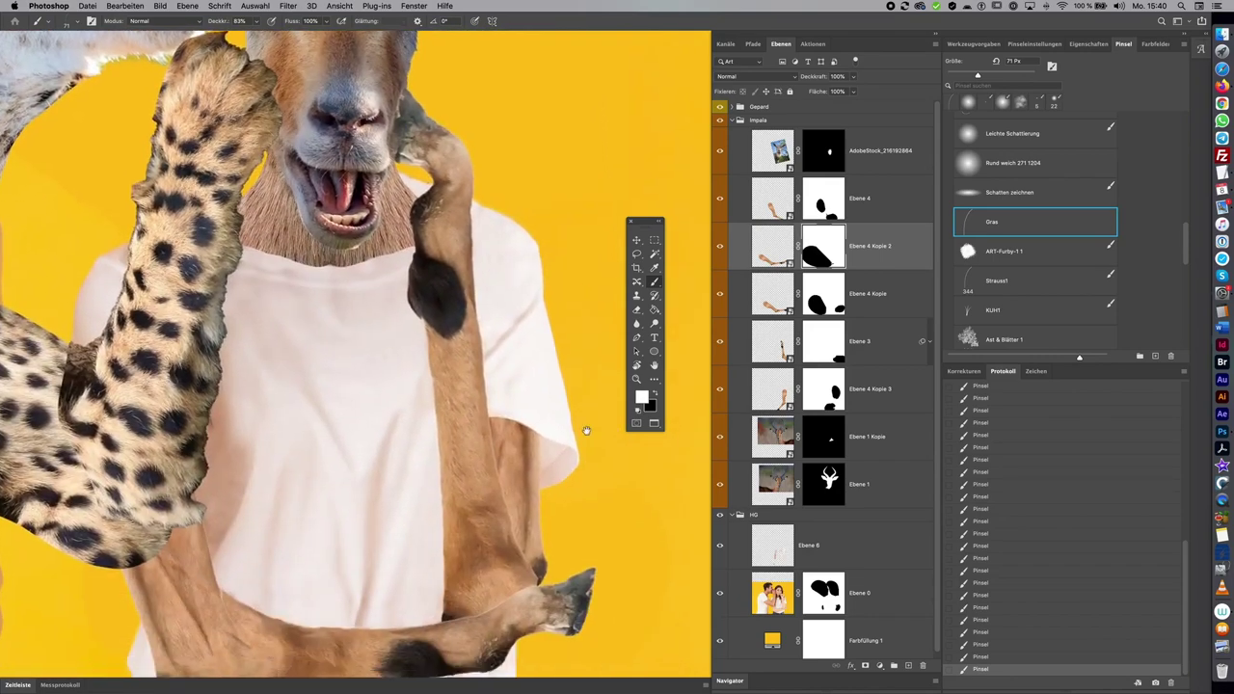
scroll(580, 404, "down", 3)
scroll(573, 377, "down", 3)
scroll(559, 286, "down", 1)
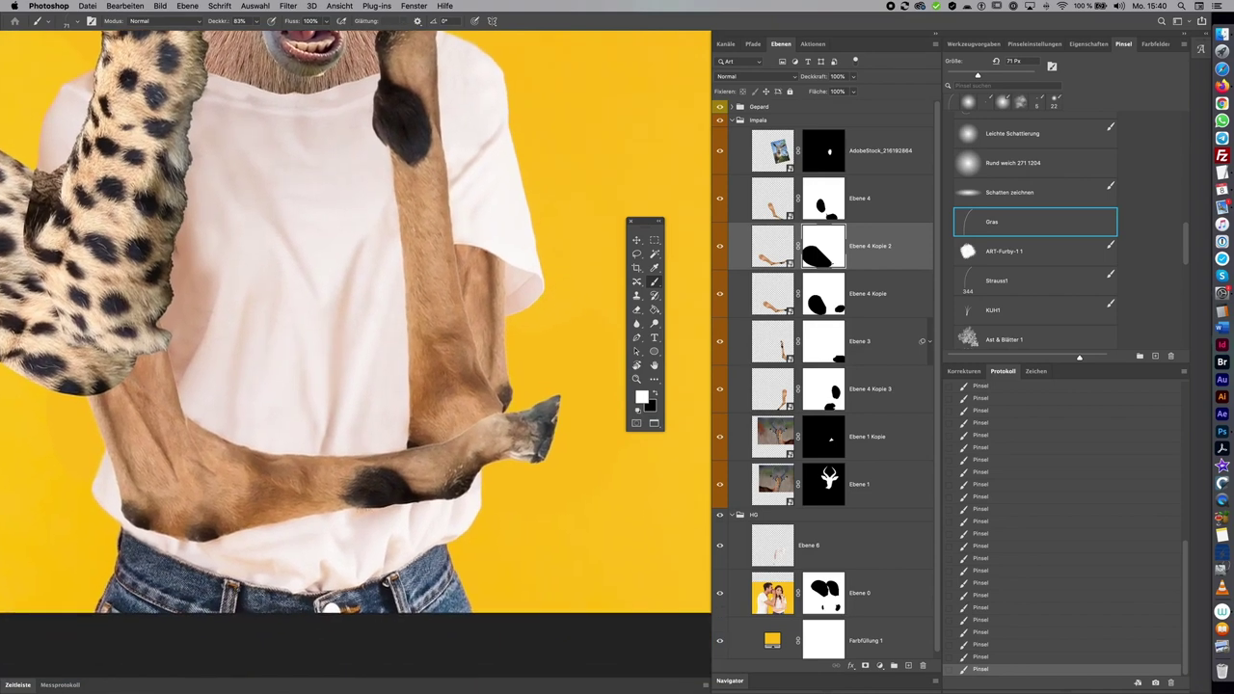
Paint black on Ebene 3's mask so the antelope arm edge blends into the shirt
left_click(719, 341)
left_click(719, 341)
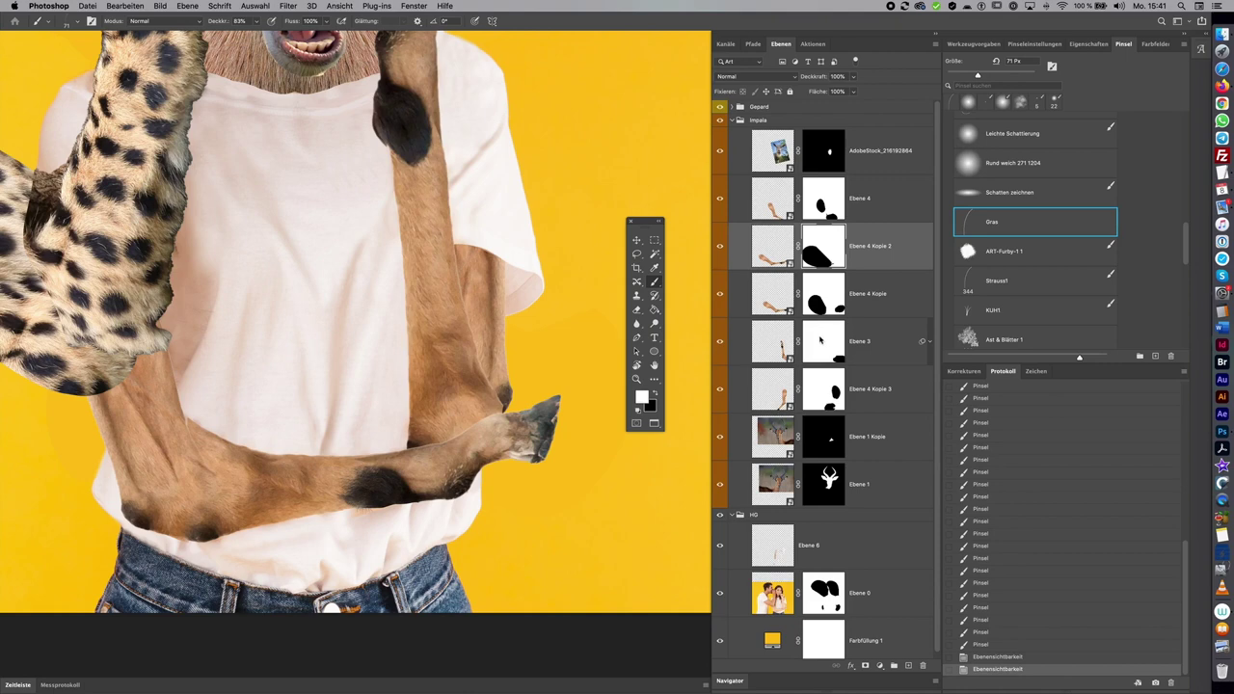
left_click(819, 340)
key("x")
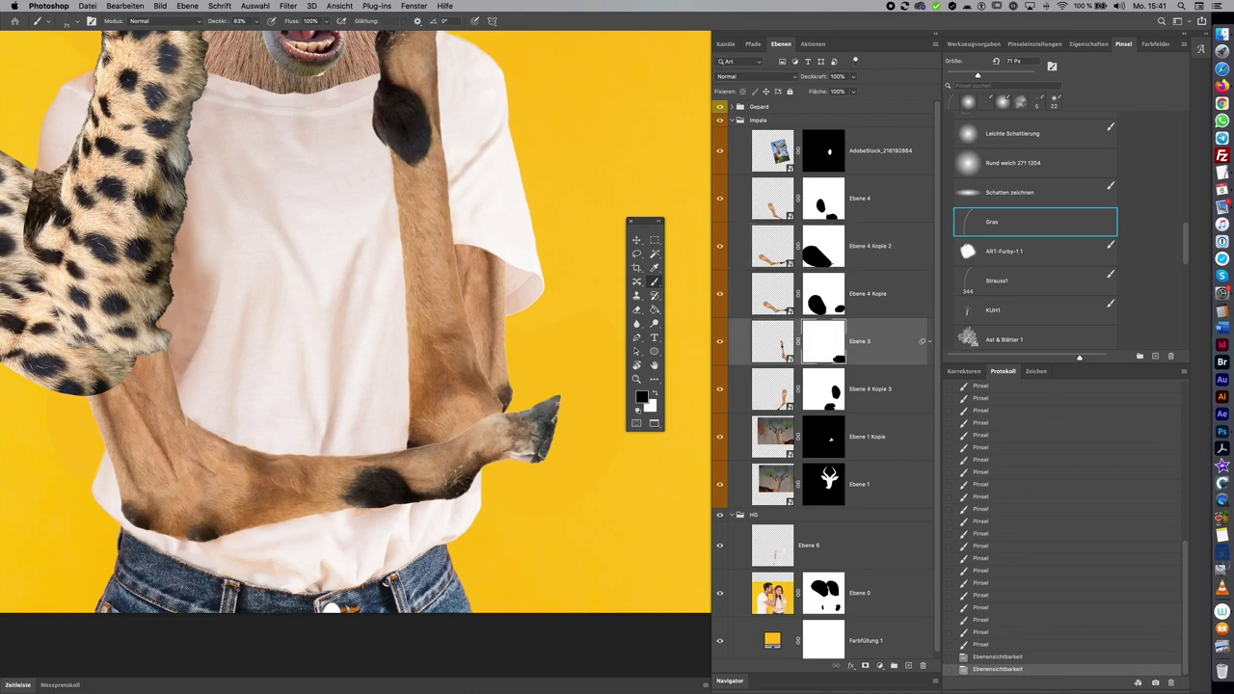
left_click(493, 408)
left_click(493, 409)
left_click(494, 408)
left_click(501, 359)
left_click(500, 359)
left_click(500, 360)
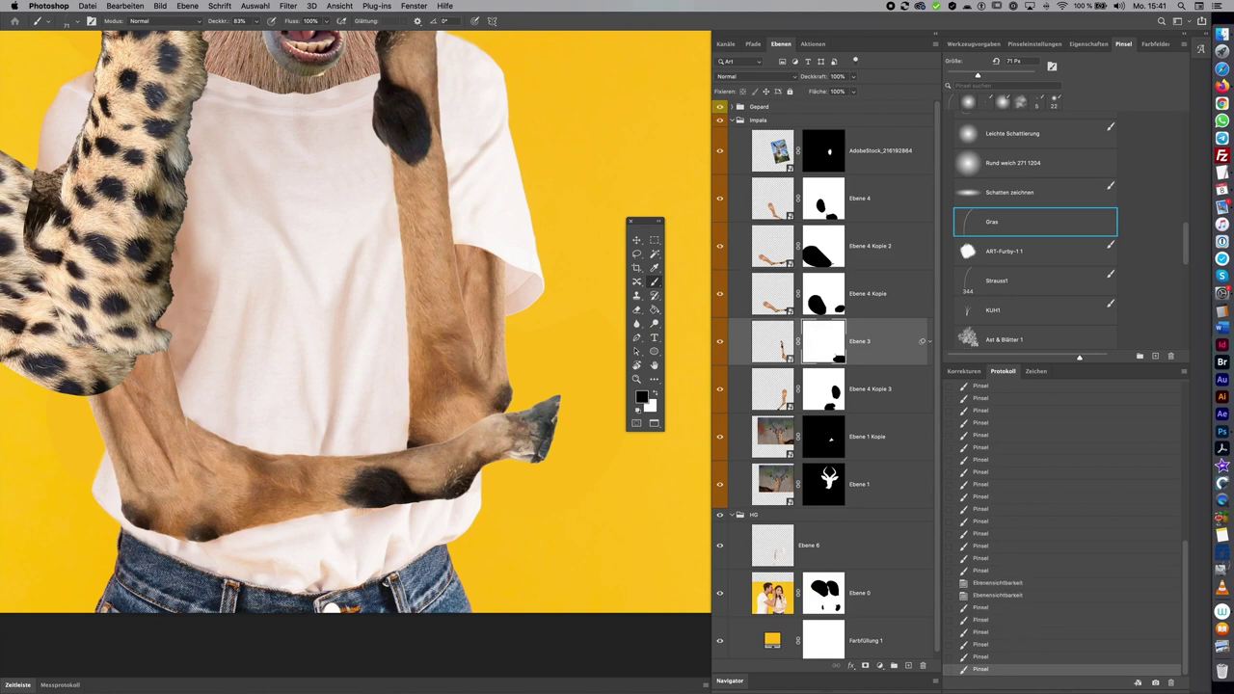
Collapse the Impala group, expand the Gepard group, and hide the cheetah arm layer to compare
left_click_drag(340, 438, 528, 525)
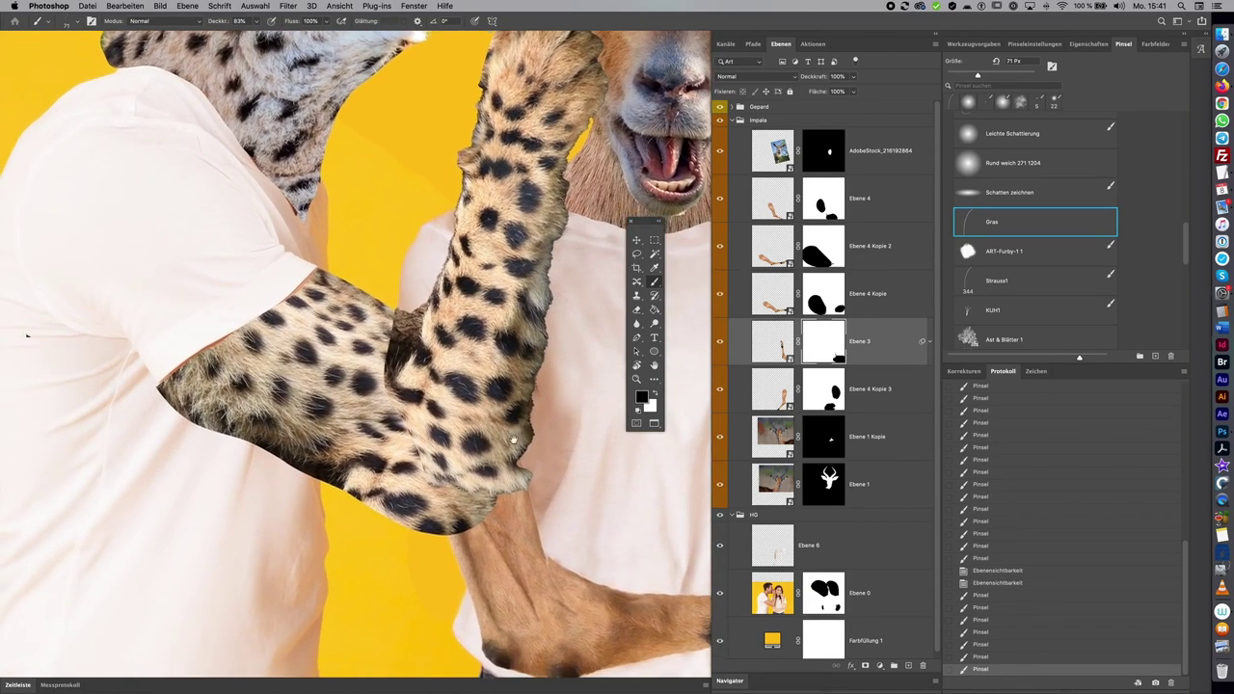
left_click_drag(528, 526, 702, 554)
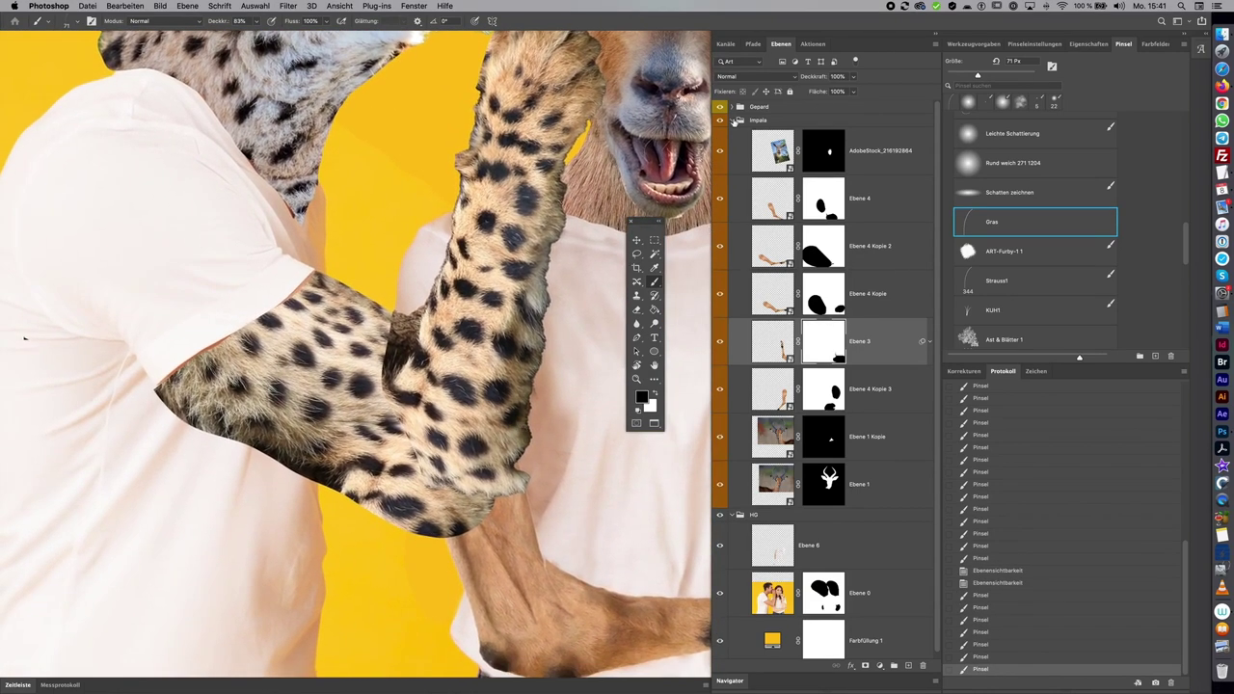
left_click(739, 119)
left_click(731, 107)
left_click(719, 137)
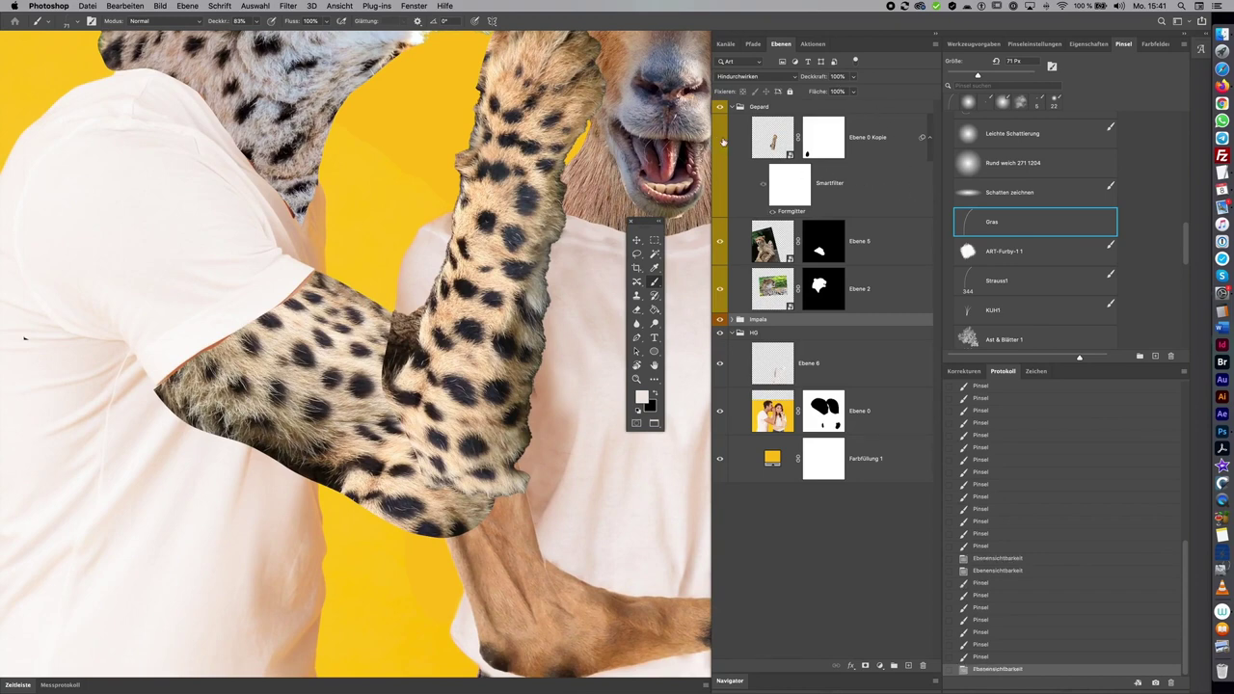
On Ebene 0 Kopie's mask, blend the cheetah elbow and forearm edges using a 64 px brush
left_click(719, 137)
left_click(835, 152)
left_click_drag(390, 390, 389, 349)
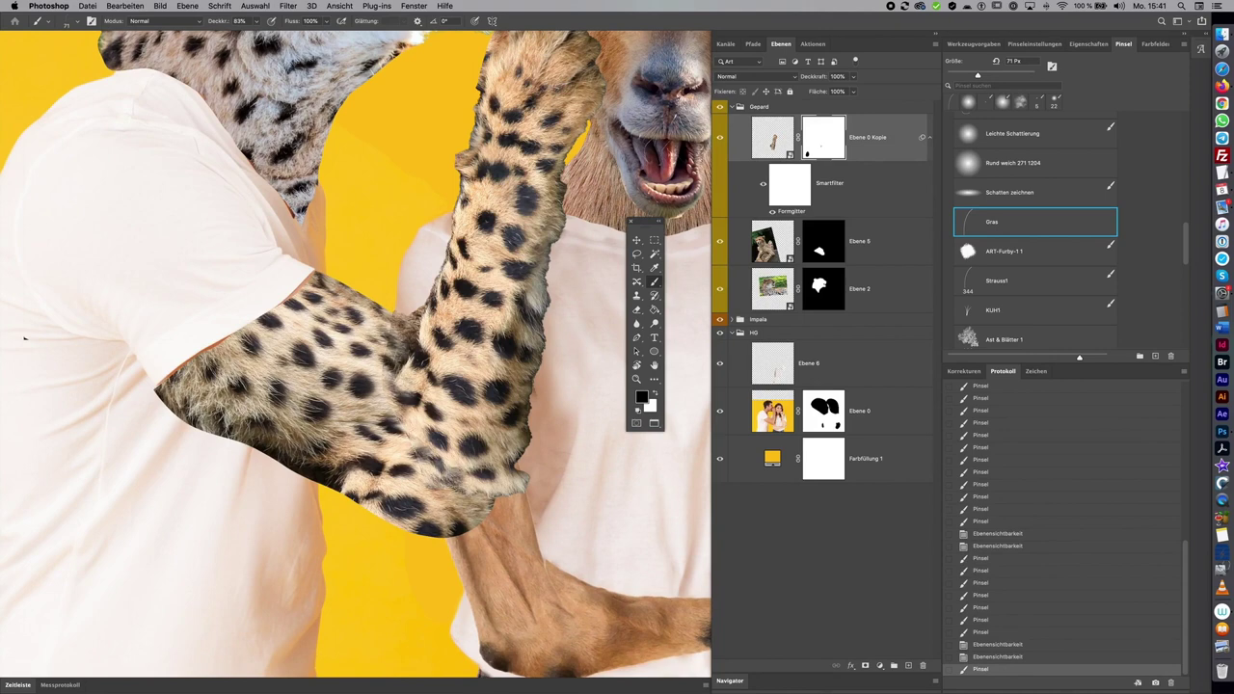
mouse_move(464, 485)
left_mouse_down()
mouse_move(443, 436)
mouse_move(409, 410)
mouse_move(403, 349)
left_mouse_up()
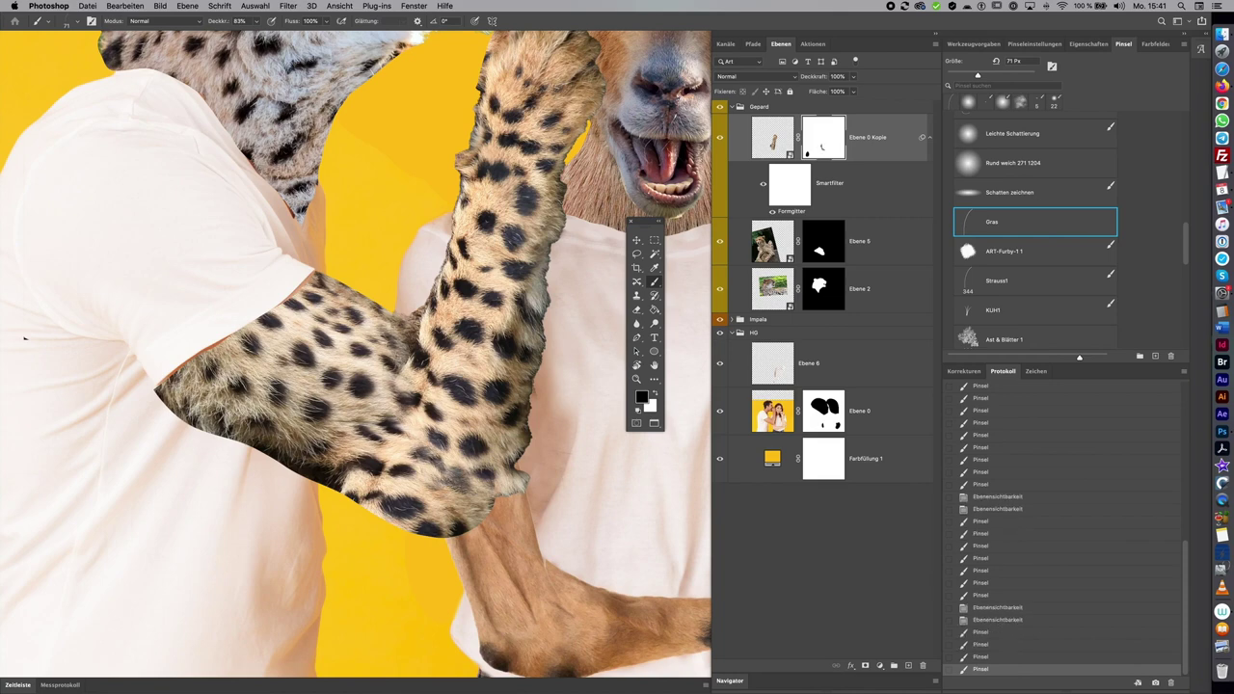
left_click_drag(536, 461, 528, 477)
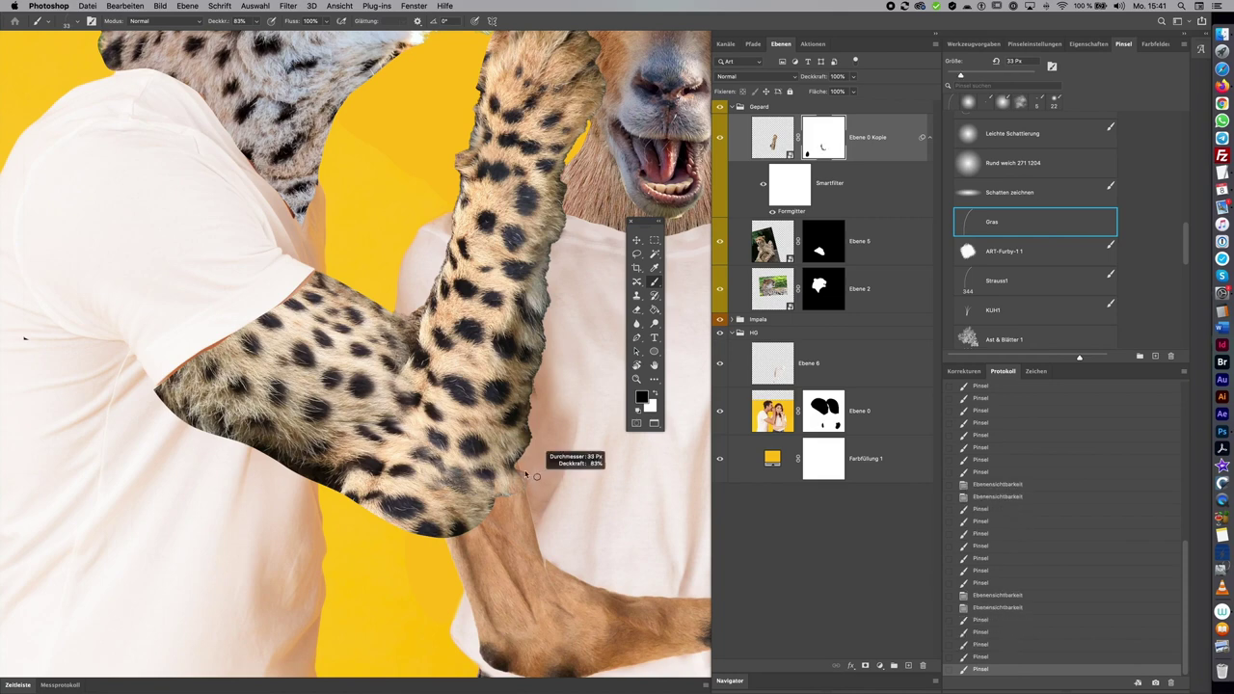
left_click_drag(540, 434, 578, 434)
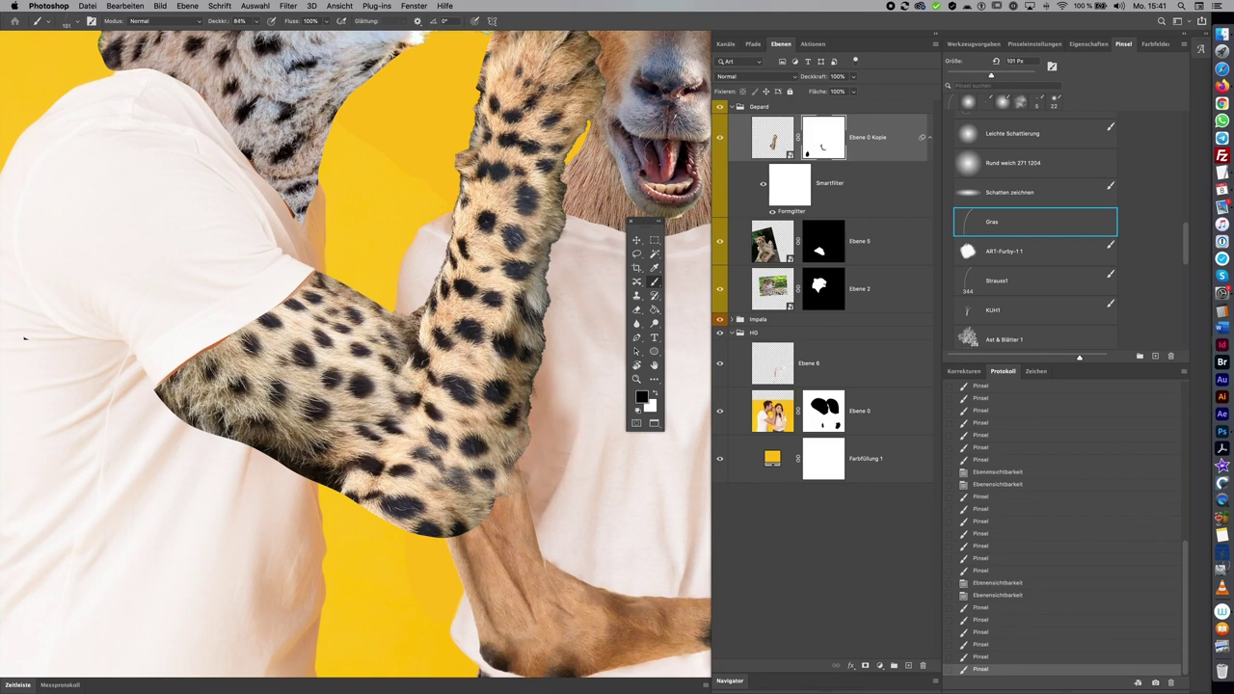
left_click(521, 411)
left_click_drag(540, 417, 504, 416)
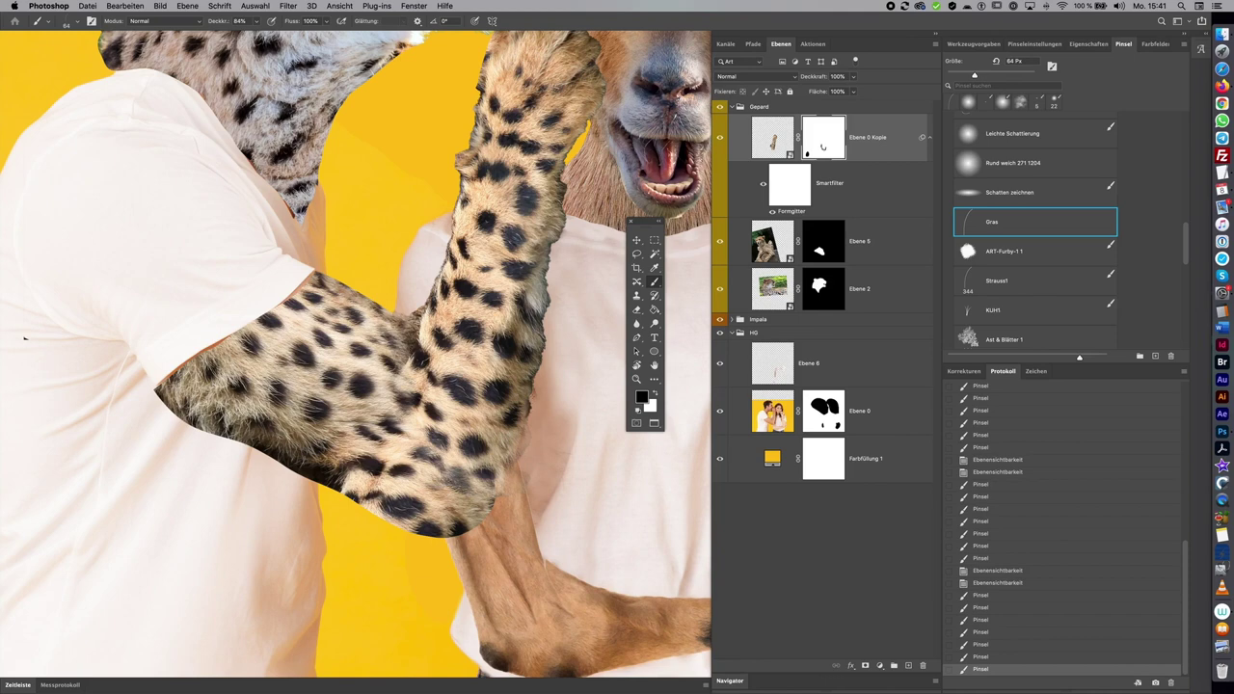
left_click_drag(539, 367, 548, 246)
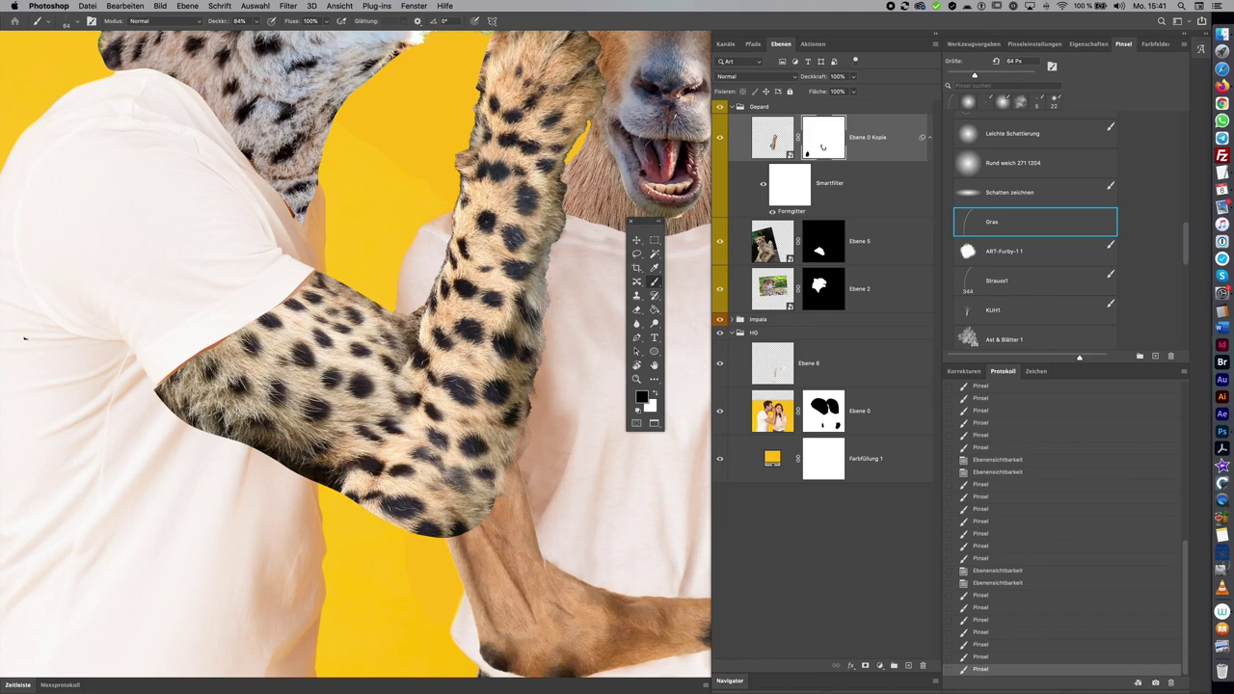
Soften the cheetah wrist and paw edges on the mask with fur-brush strokes
left_click_drag(448, 237, 429, 310)
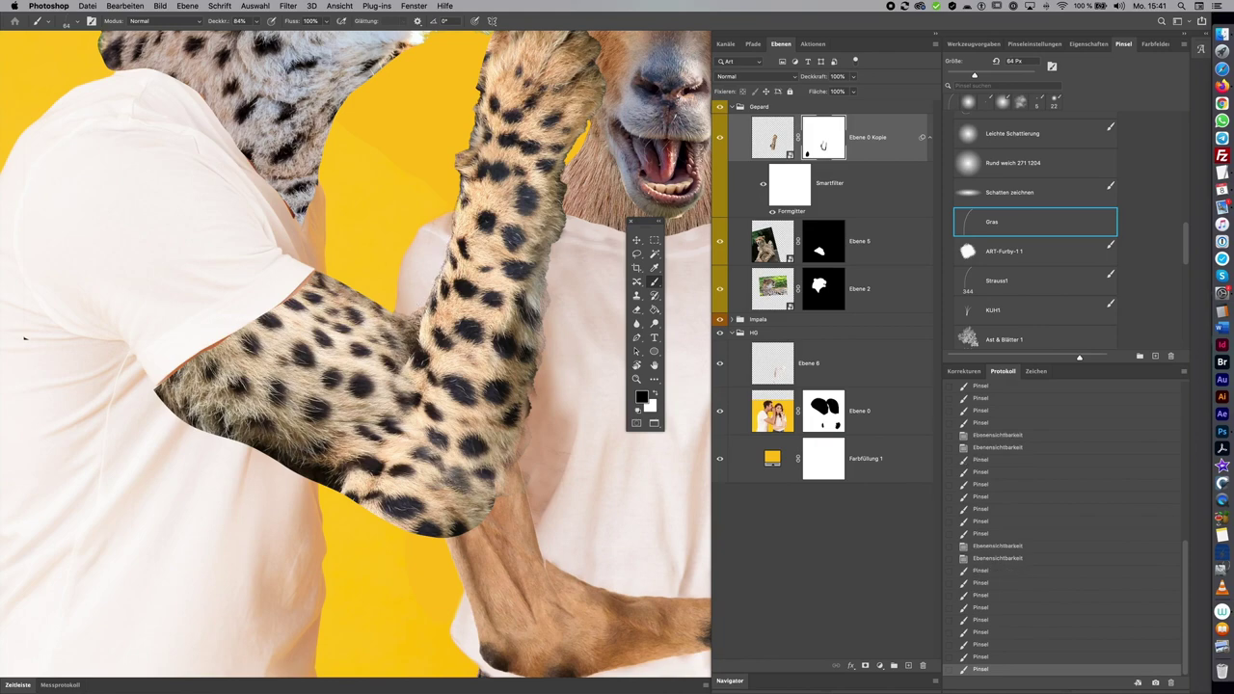
scroll(417, 310, "up", 10)
left_click_drag(455, 274, 443, 345)
left_click_drag(467, 247, 511, 221)
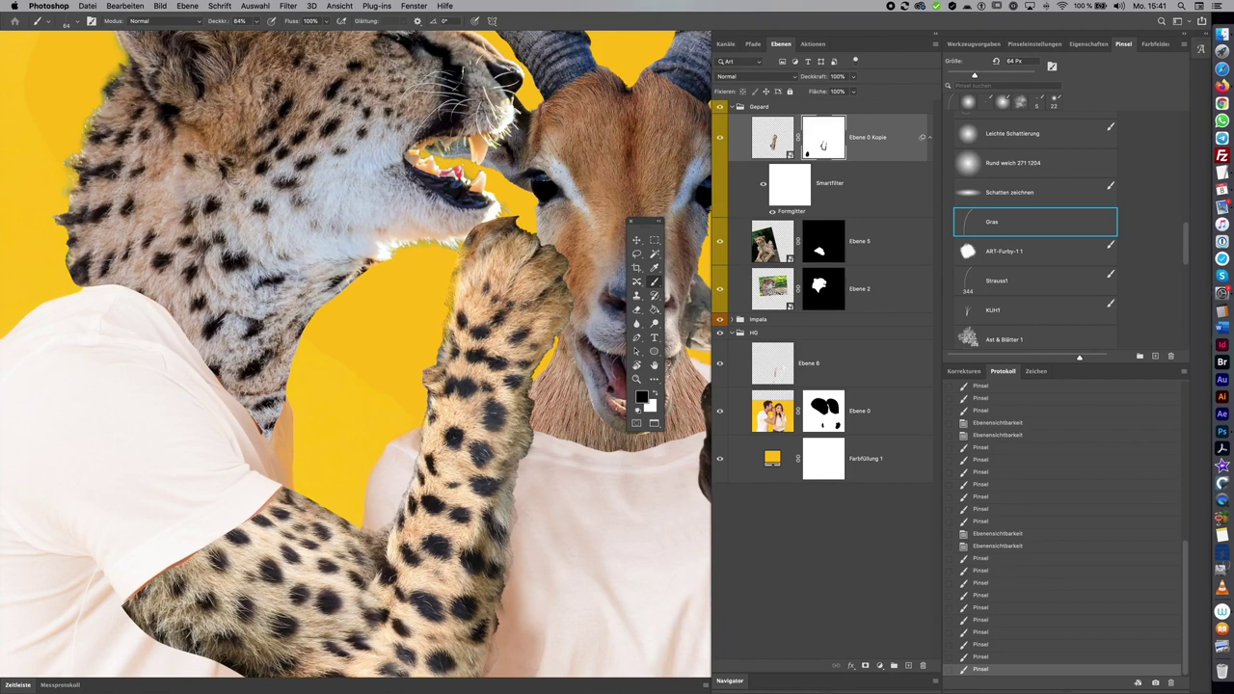
mouse_move(478, 233)
left_mouse_down()
mouse_move(471, 245)
mouse_move(511, 233)
mouse_move(487, 239)
left_mouse_up()
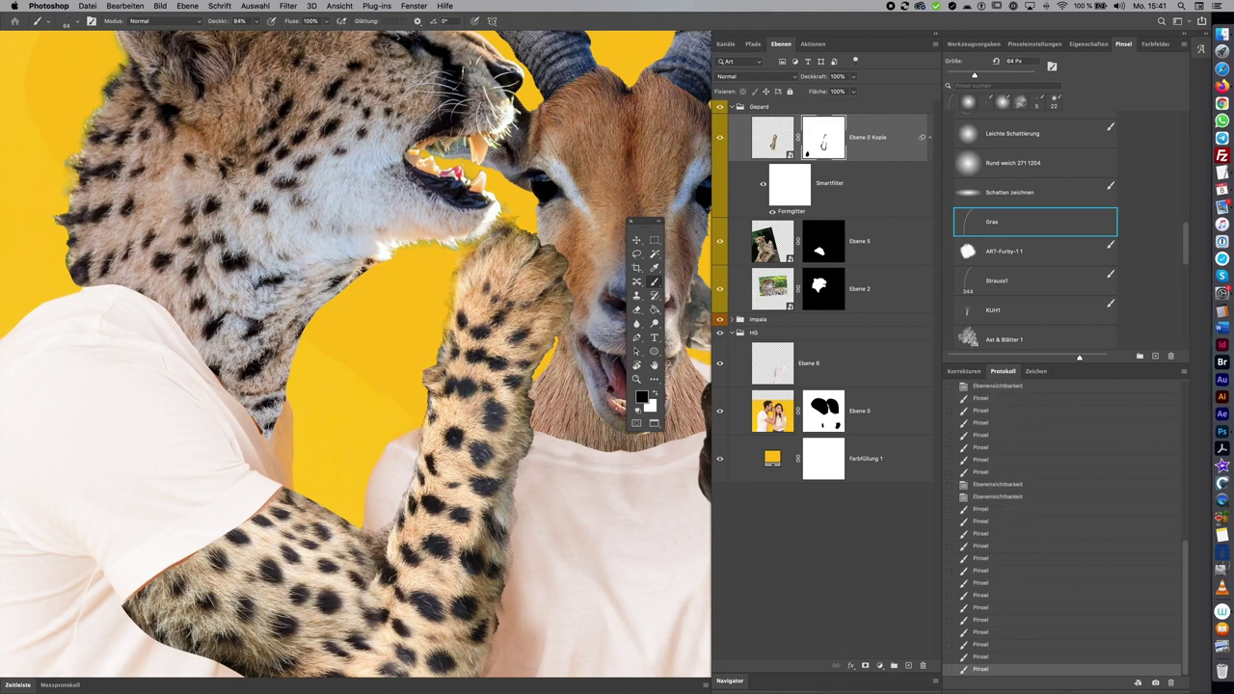
left_click_drag(434, 371, 431, 399)
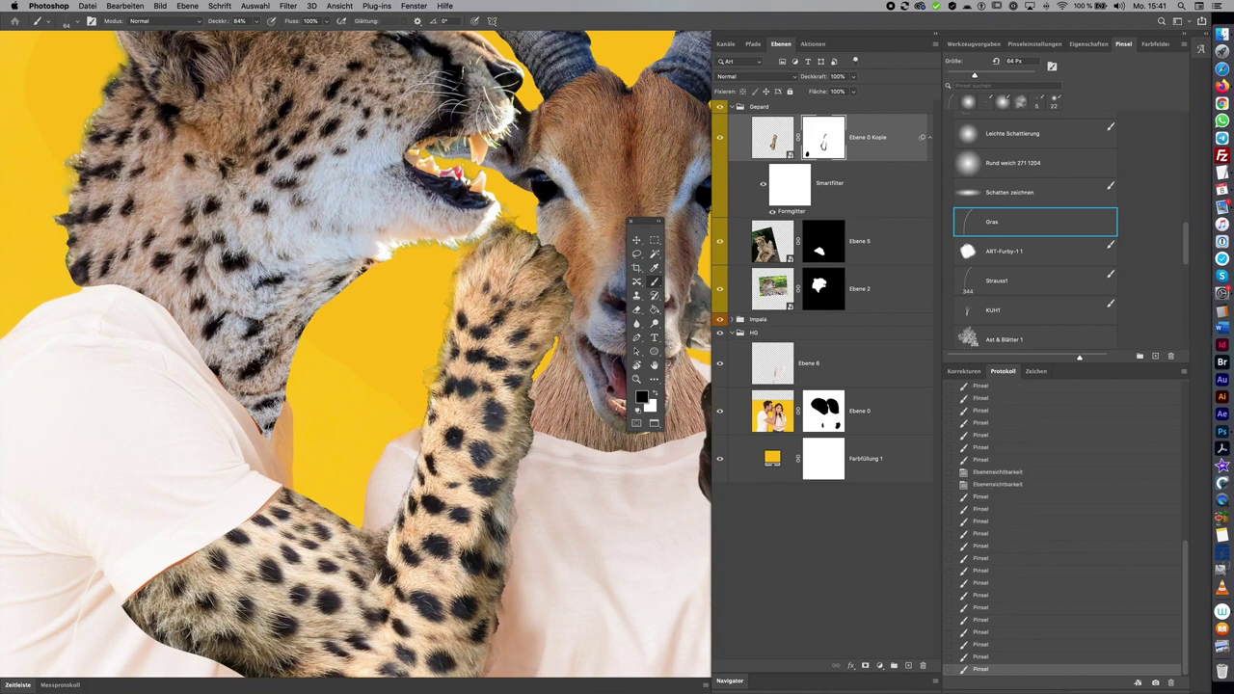
left_click_drag(430, 395, 421, 354)
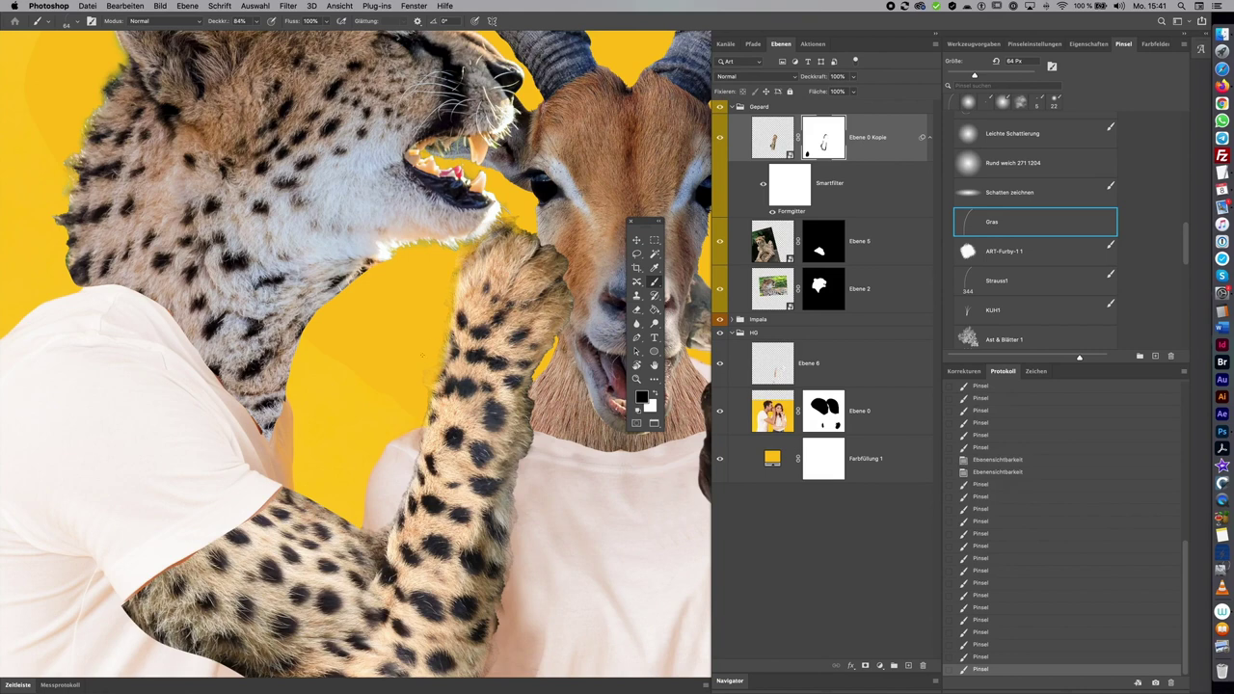
left_click_drag(421, 424, 416, 474)
mouse_move(529, 385)
left_mouse_down()
mouse_move(532, 446)
mouse_move(512, 492)
left_mouse_up()
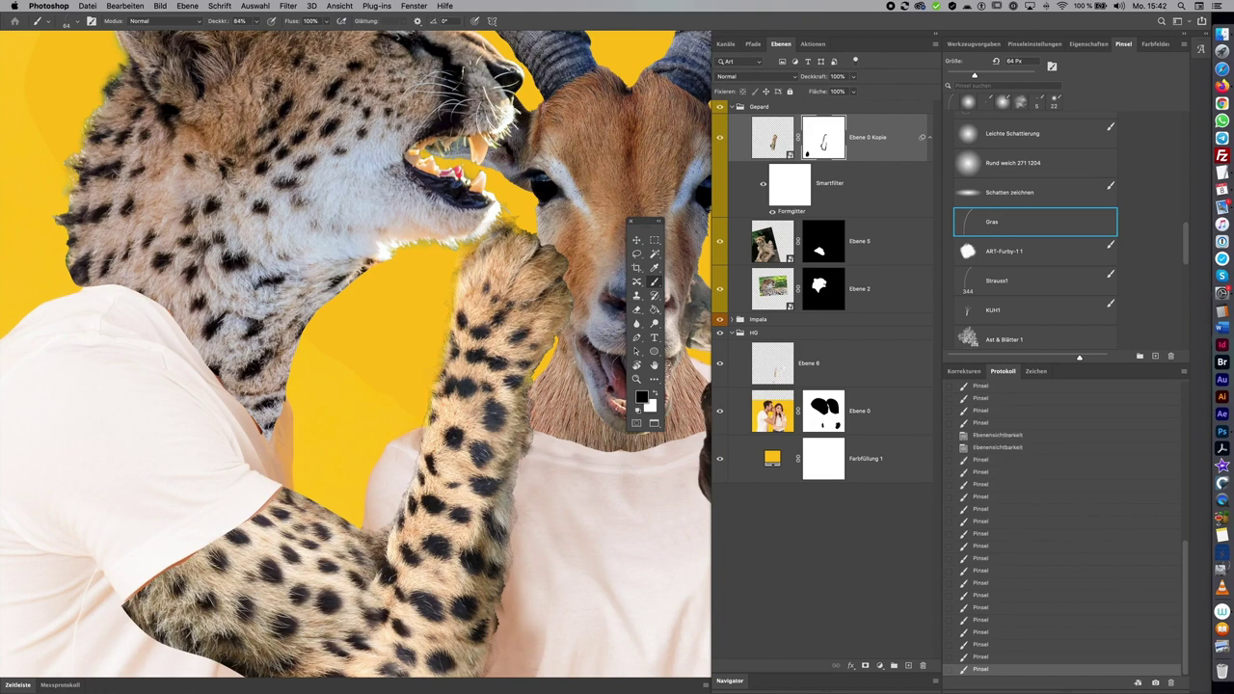
left_click_drag(525, 539, 526, 540)
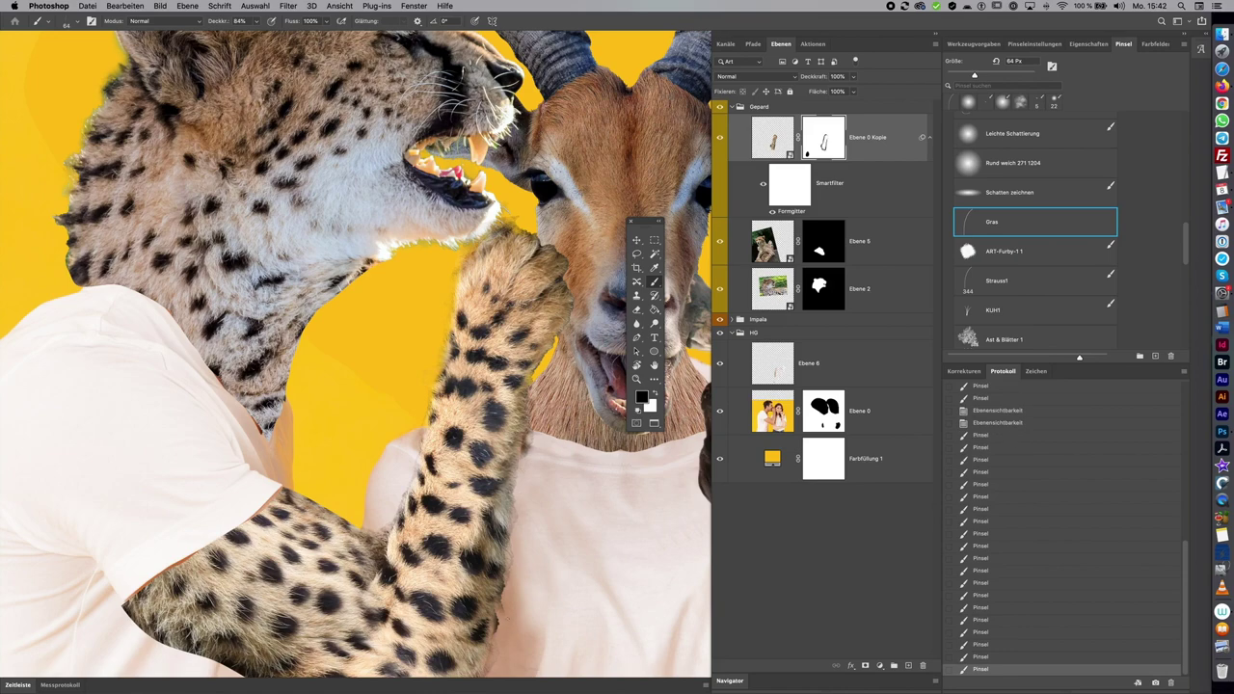
scroll(459, 508, "down", 2)
scroll(460, 508, "down", 4)
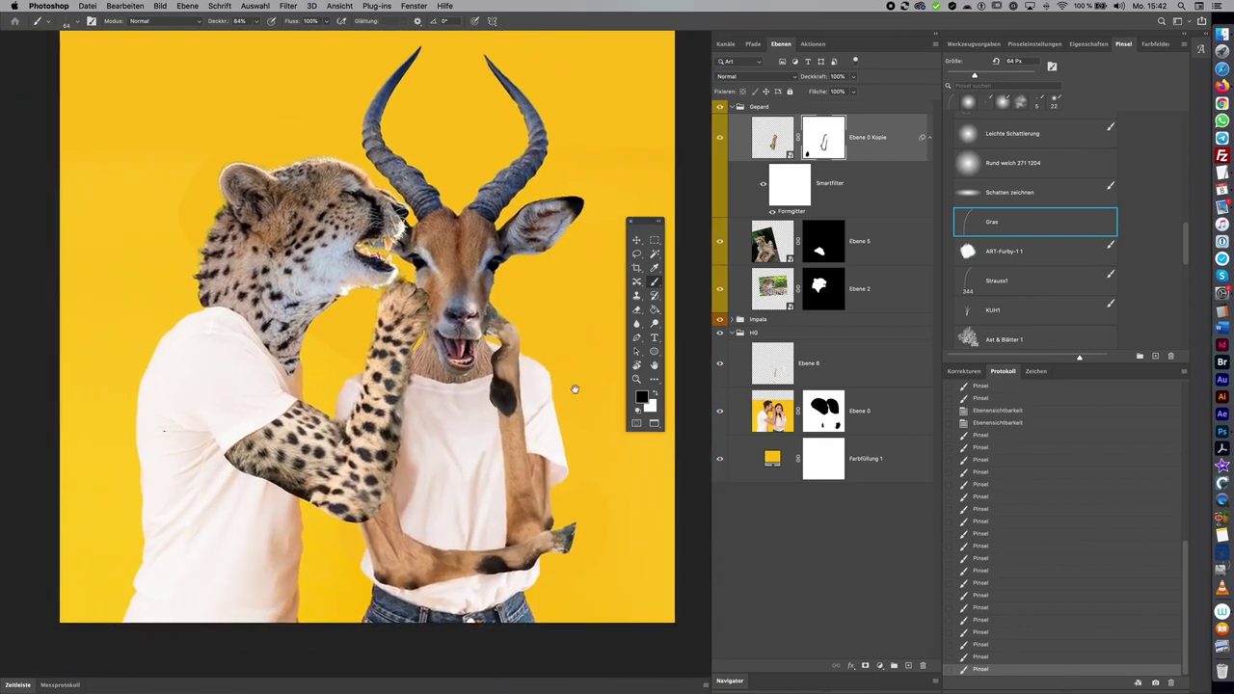
Fit the whole collage in view and recentre it slightly to the left
scroll(578, 396, "down", 2)
key("ctrl+minus")
scroll(599, 403, "up", 1)
scroll(598, 403, "up", 1)
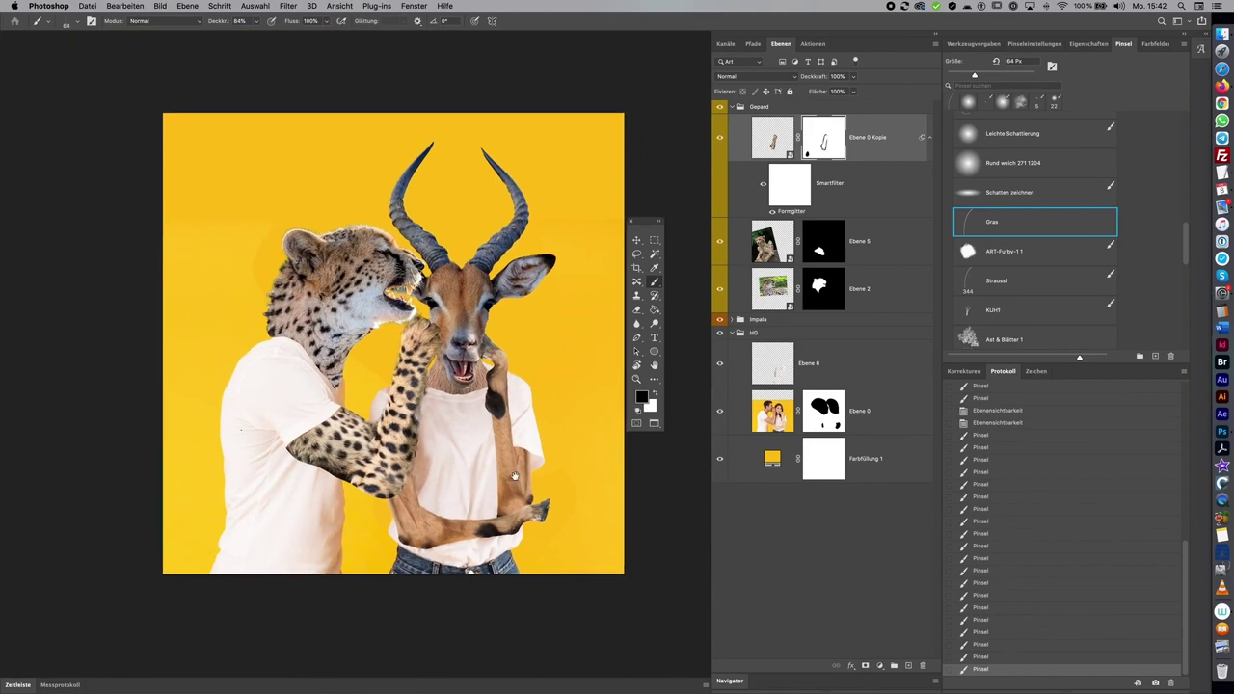
scroll(605, 443, "up", 2)
scroll(614, 488, "up", 2)
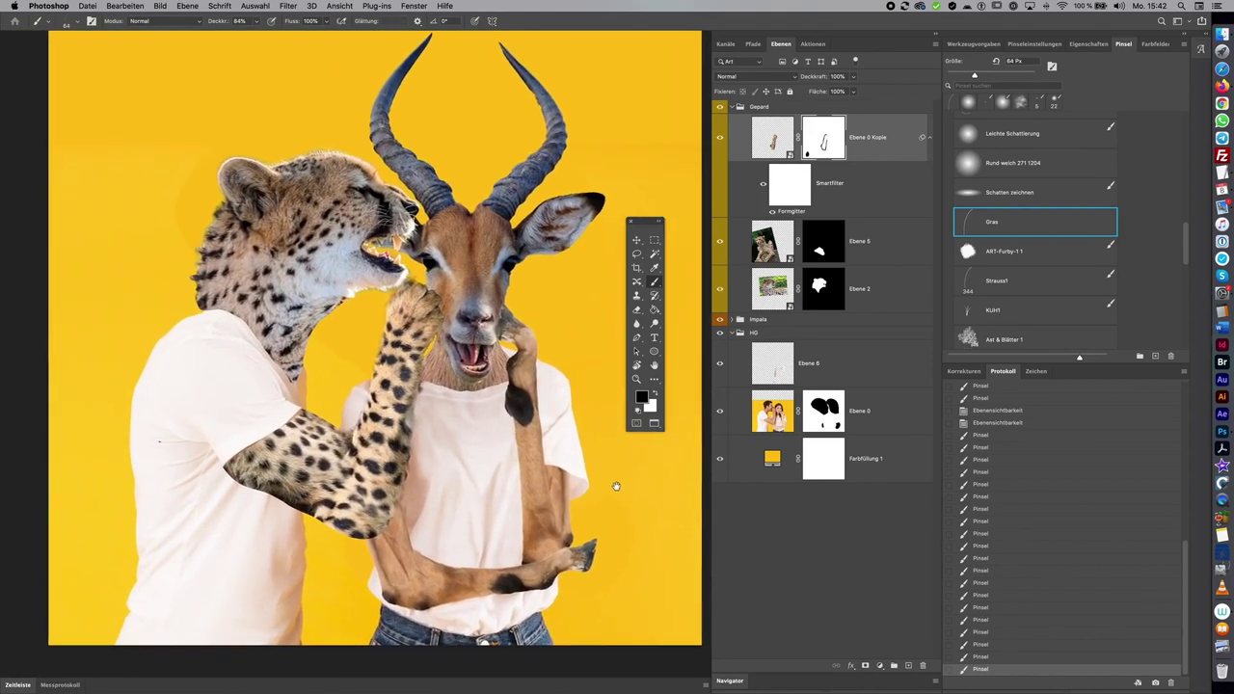
left_click_drag(614, 489, 605, 488)
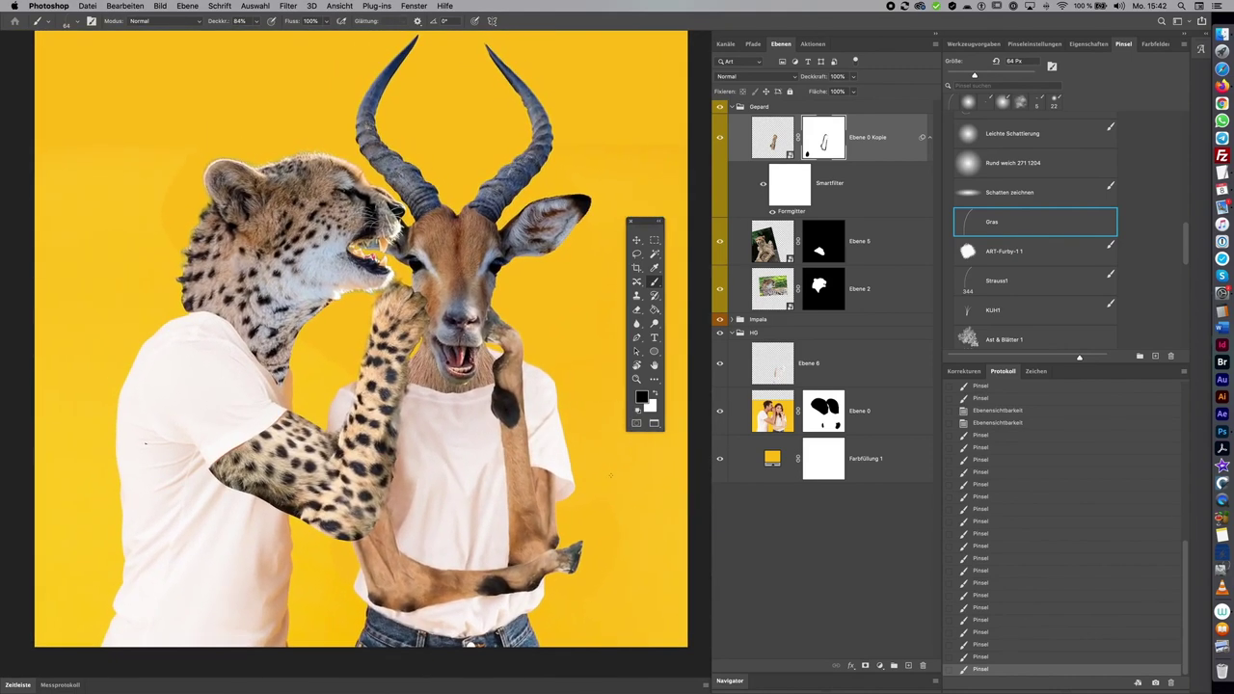
Toggle Ebene 0 to compare it against the background, then make it the active layer
left_click(720, 410)
left_click(719, 411)
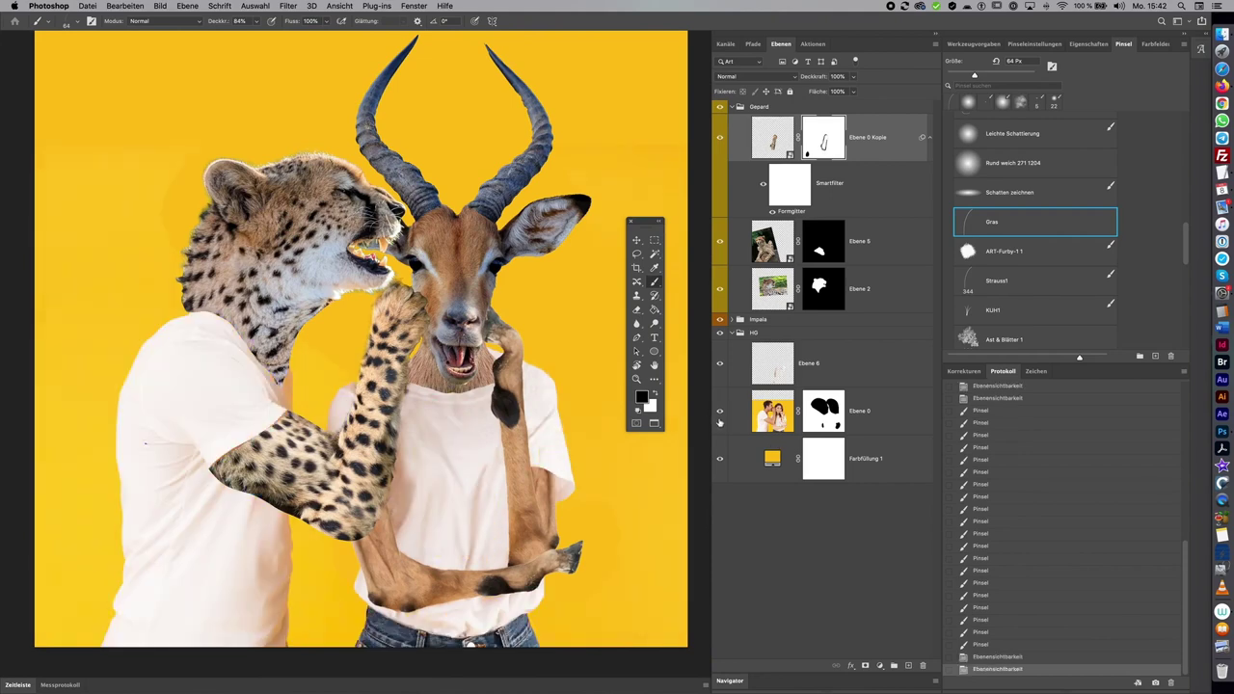
left_click(719, 418)
left_click(719, 419)
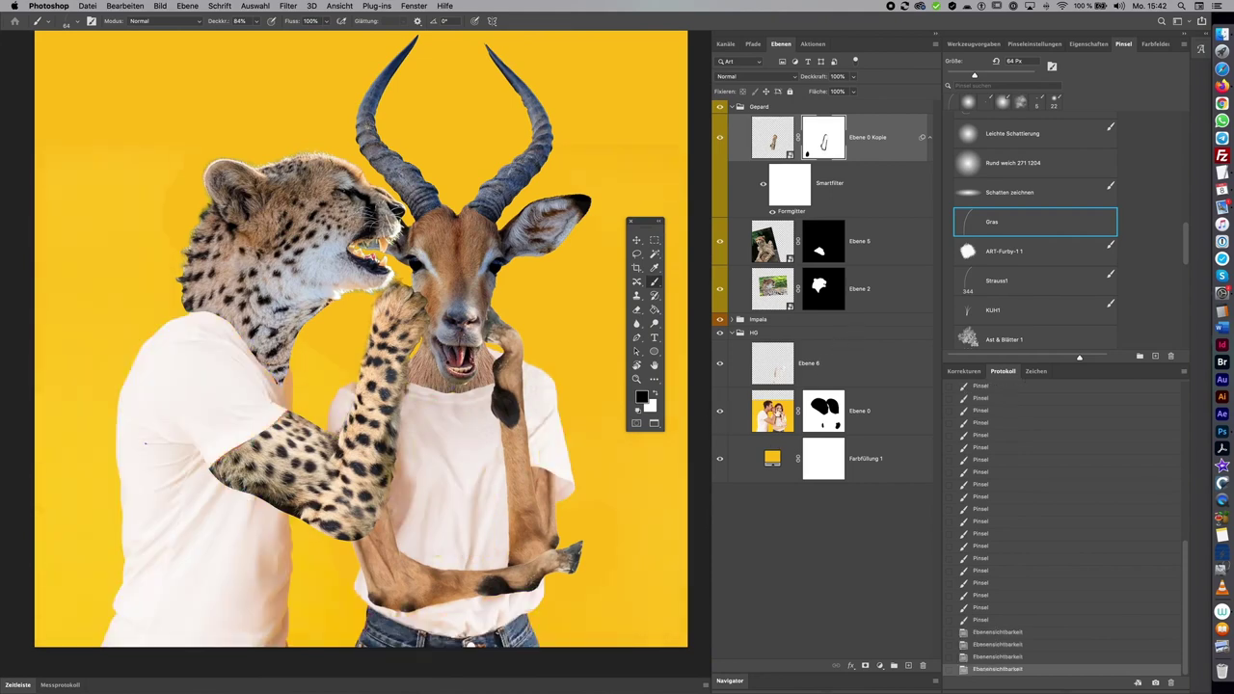
left_click(776, 416)
left_click(256, 6)
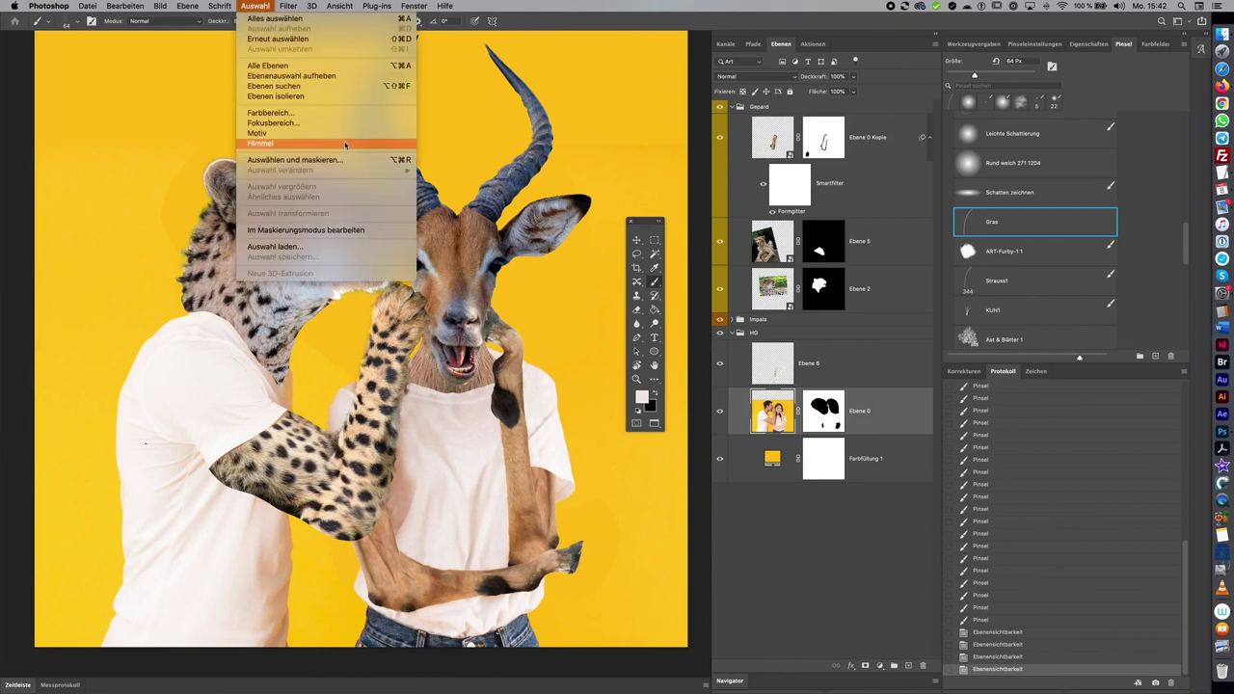
Invert the selection and fill Ebene 0's mask black to hide the photo's backdrop
left_click(342, 134)
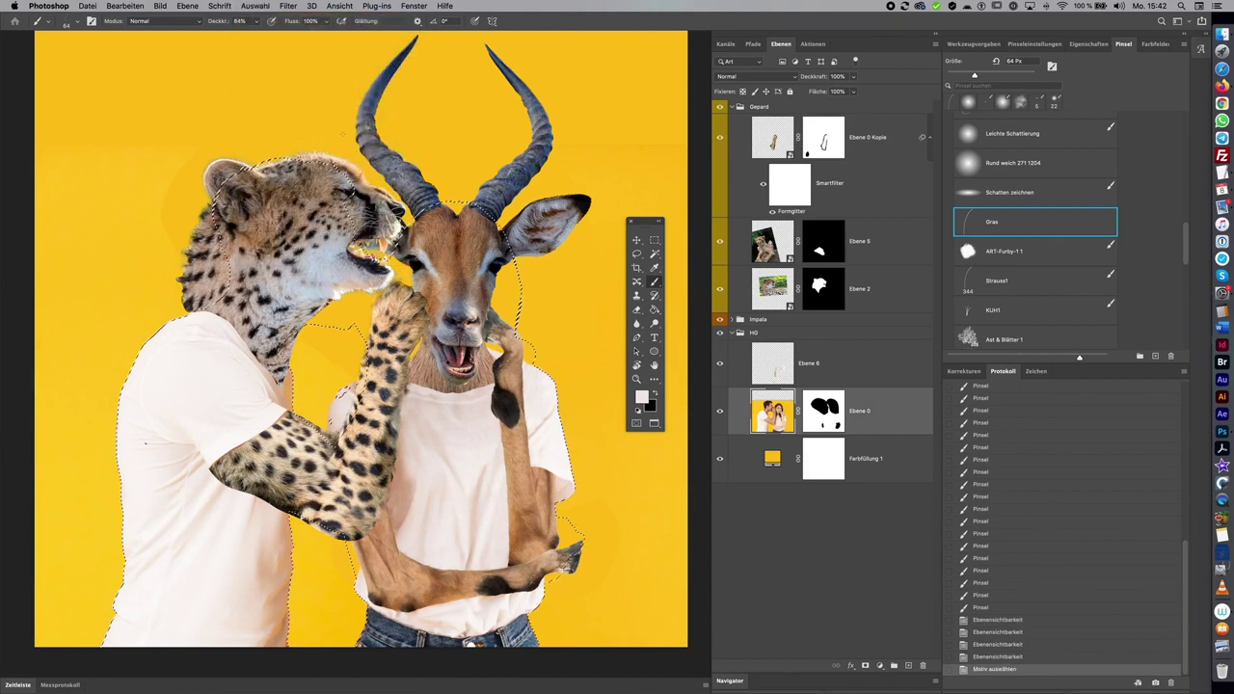
left_click(827, 413)
key("ctrl+shift+i")
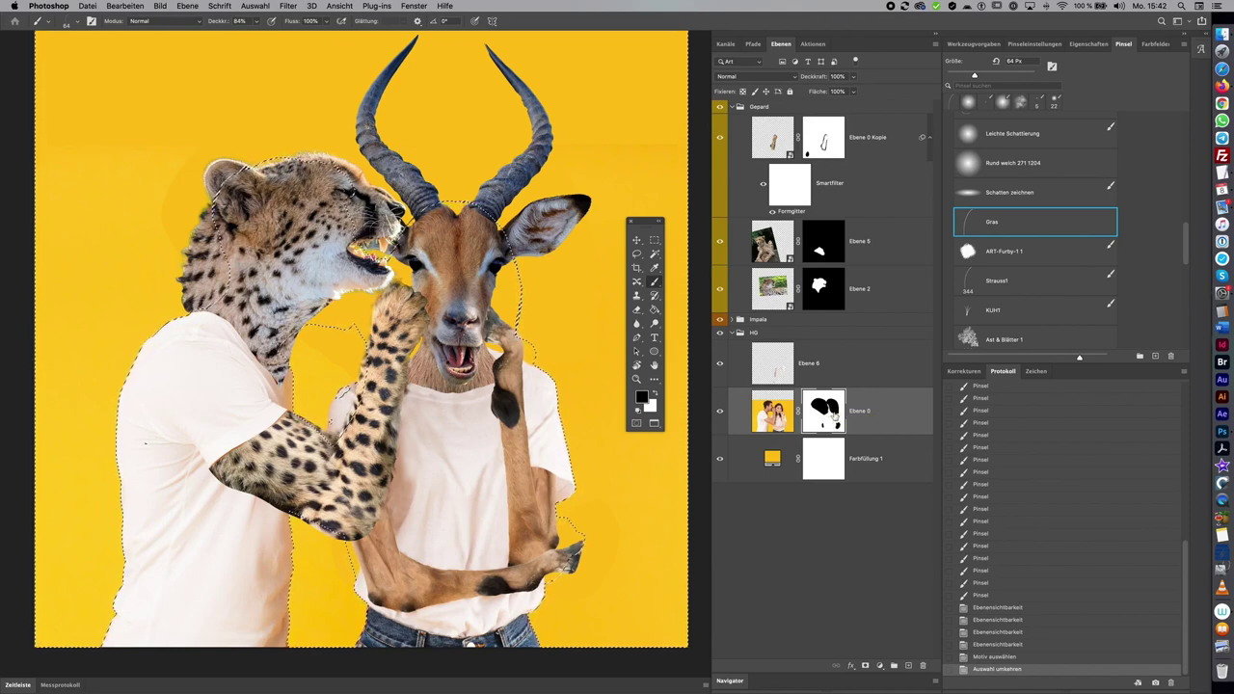
key("alt+BackSpace")
key("ctrl+d")
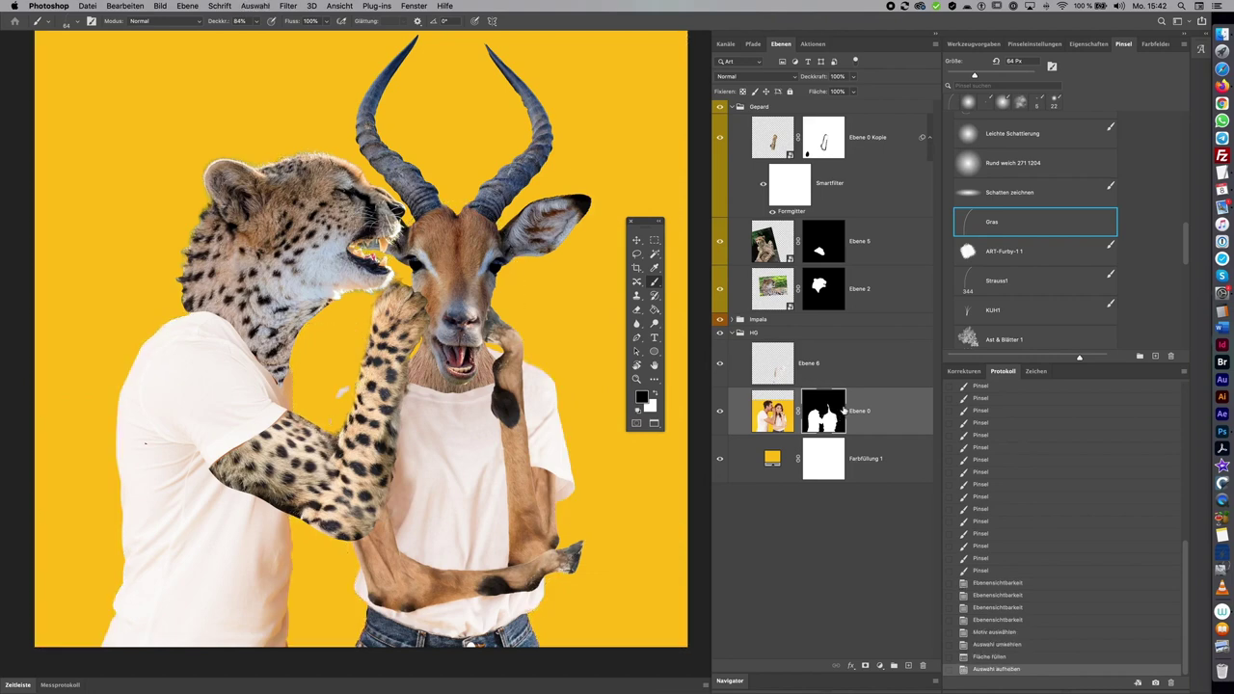
Toggle the mask to compare with the unmasked photo, then lasso an area along the cheetah arm
left_click(831, 416, "shift")
left_click(829, 417, "shift")
left_click(831, 417, "shift")
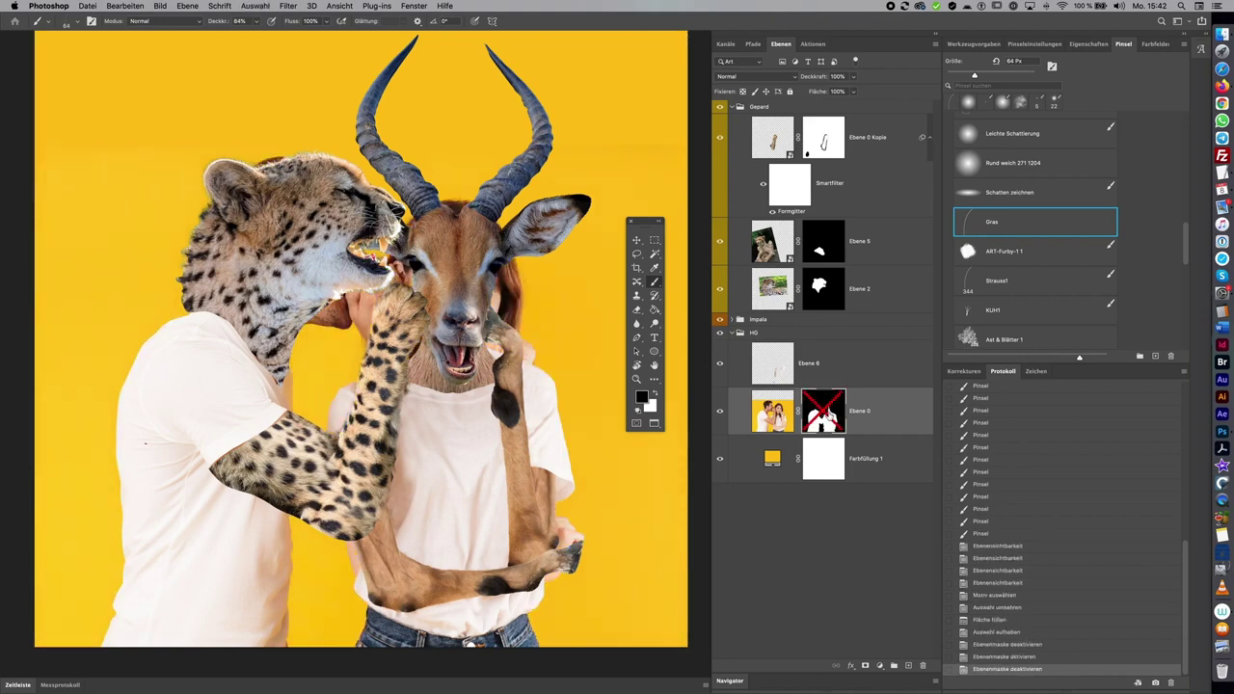
left_click(831, 416, "shift")
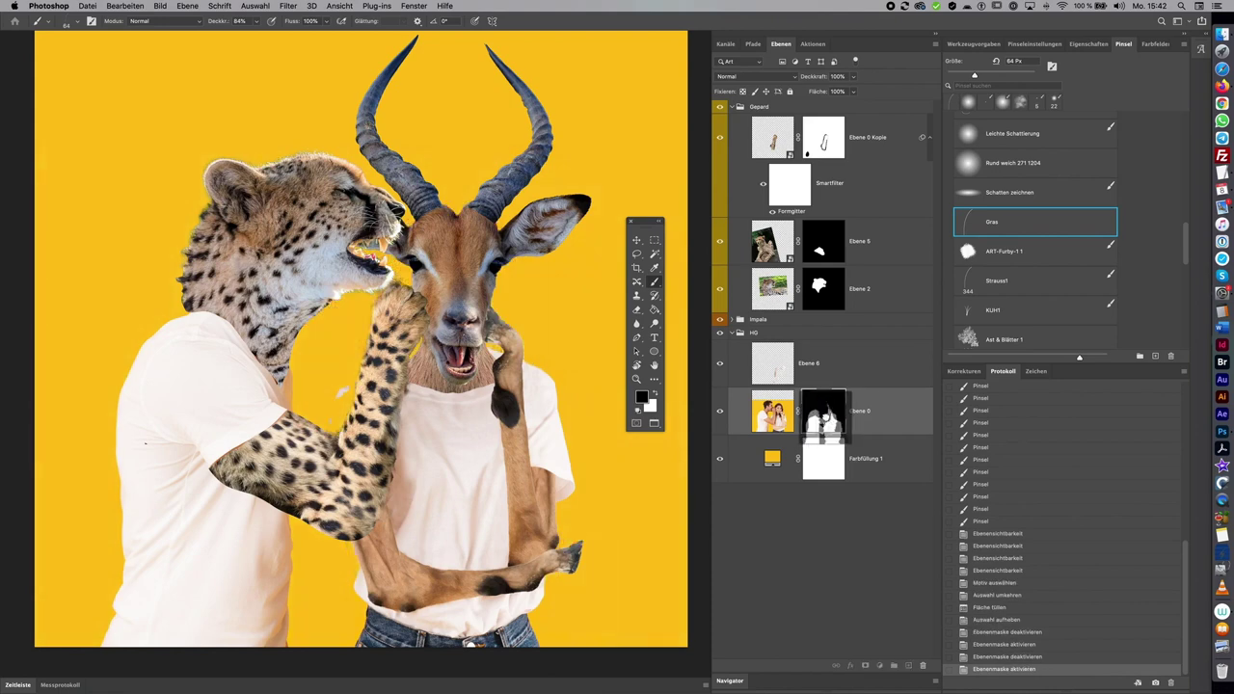
key("l")
left_click_drag(362, 384, 355, 453)
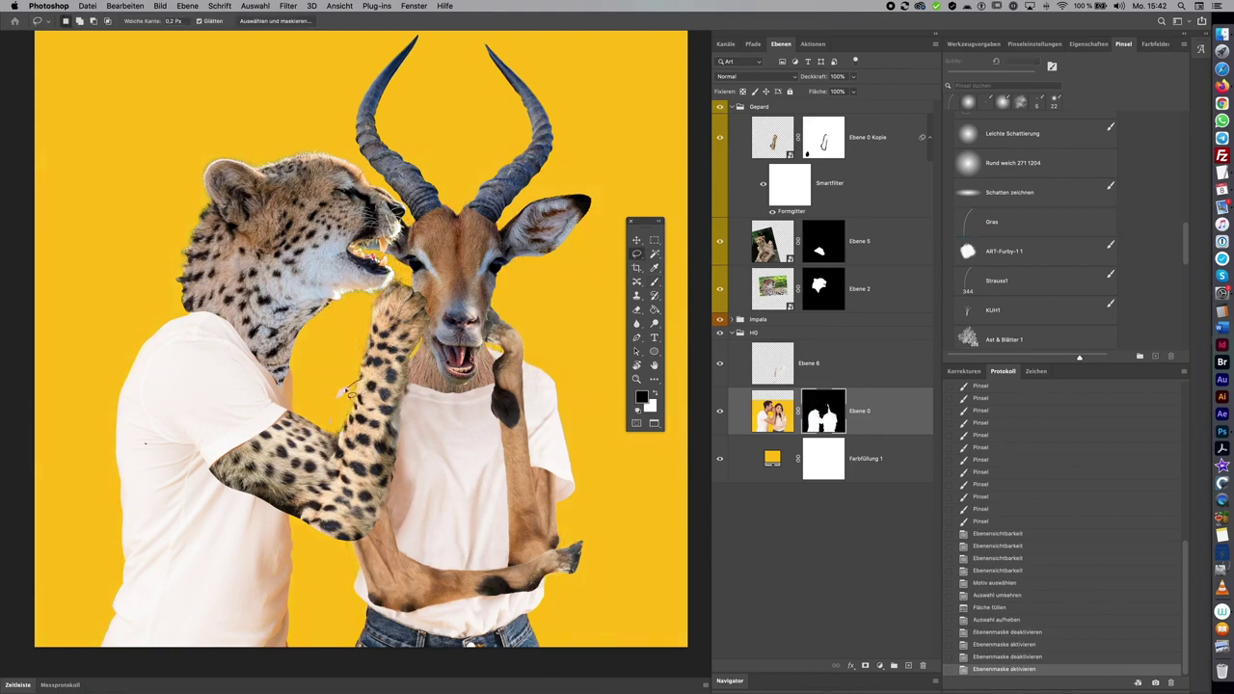
Fill the lassoed area by the cheetah arm on the mask, then toggle layers to inspect it
key("x")
key("alt+BackSpace")
key("ctrl+d")
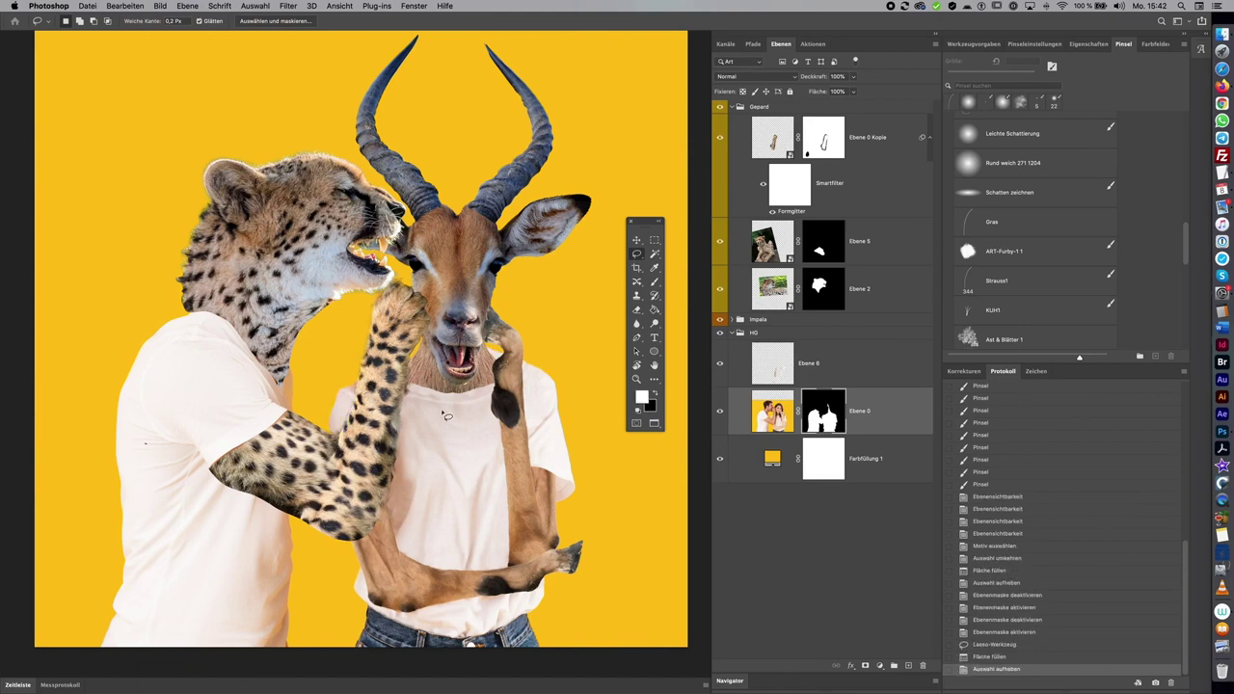
left_click(720, 363)
left_click(720, 364)
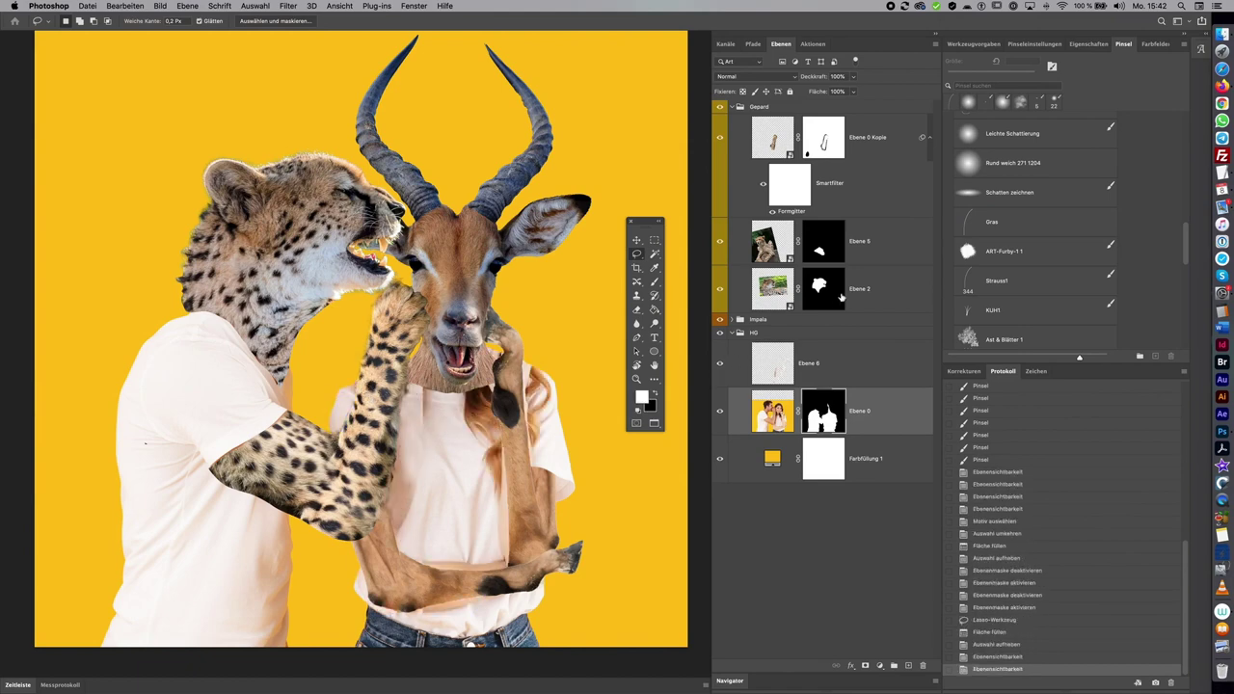
left_click(730, 106)
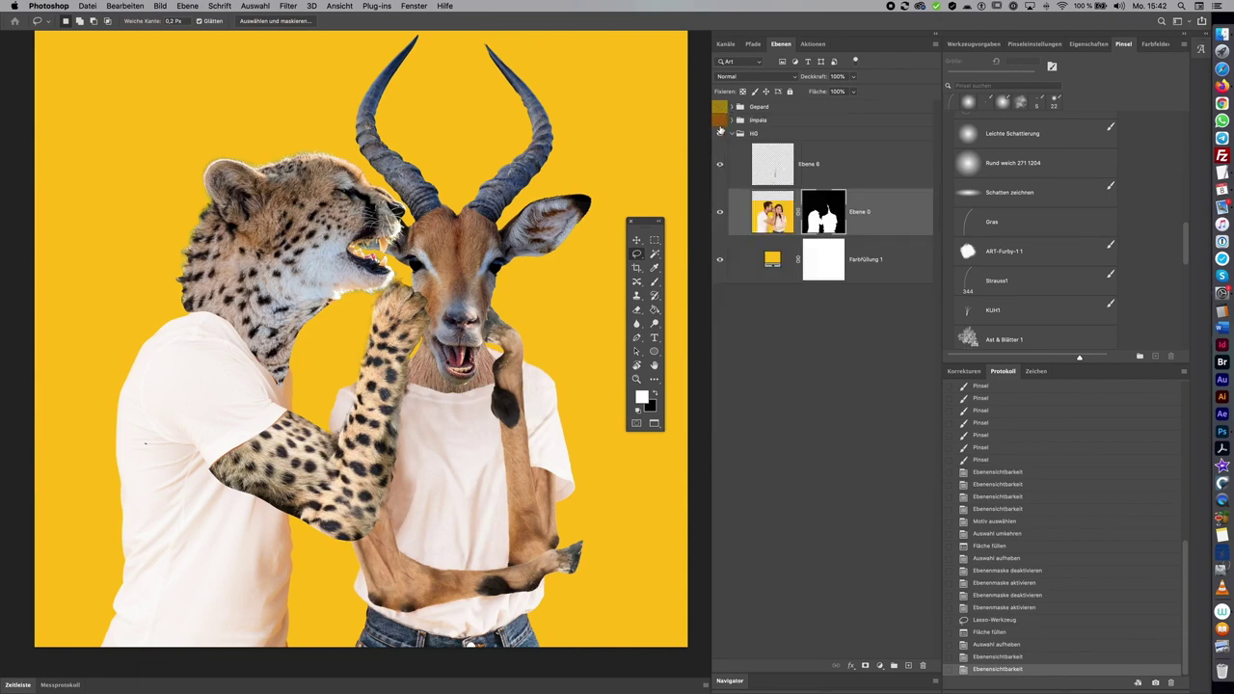
left_click(719, 107)
left_click(720, 107)
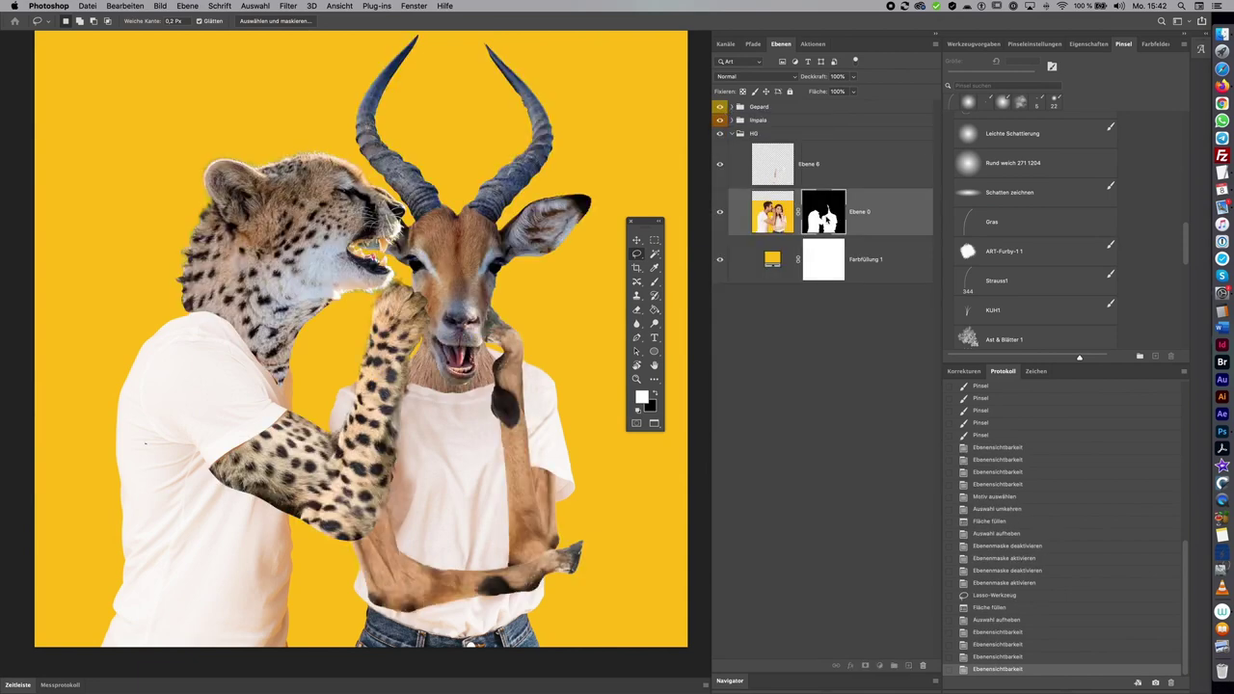
Lasso another leftover area near the cheetah's arm and fill it black on the mask
left_click_drag(354, 398, 337, 434)
left_click_drag(337, 434, 353, 374)
key("x")
key("alt+BackSpace")
key("ctrl+d")
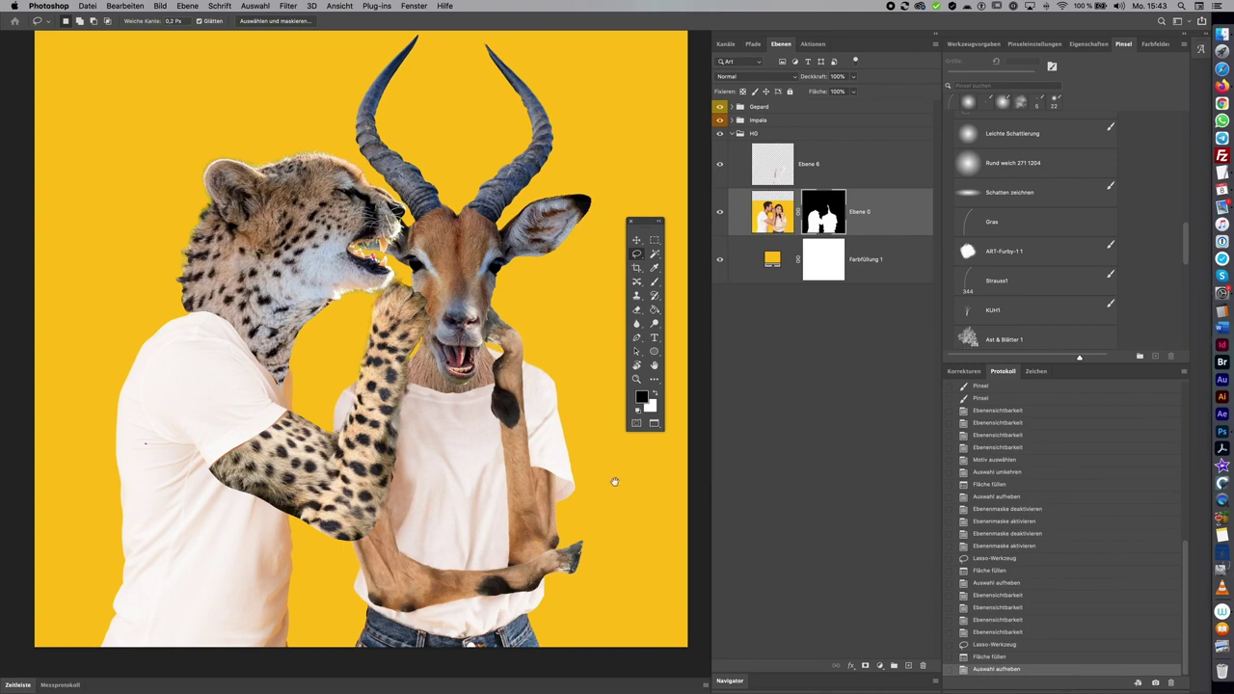
Mask out a stray area beside the impala's neck and delete it from Ebene 6
left_click_drag(625, 460, 578, 454)
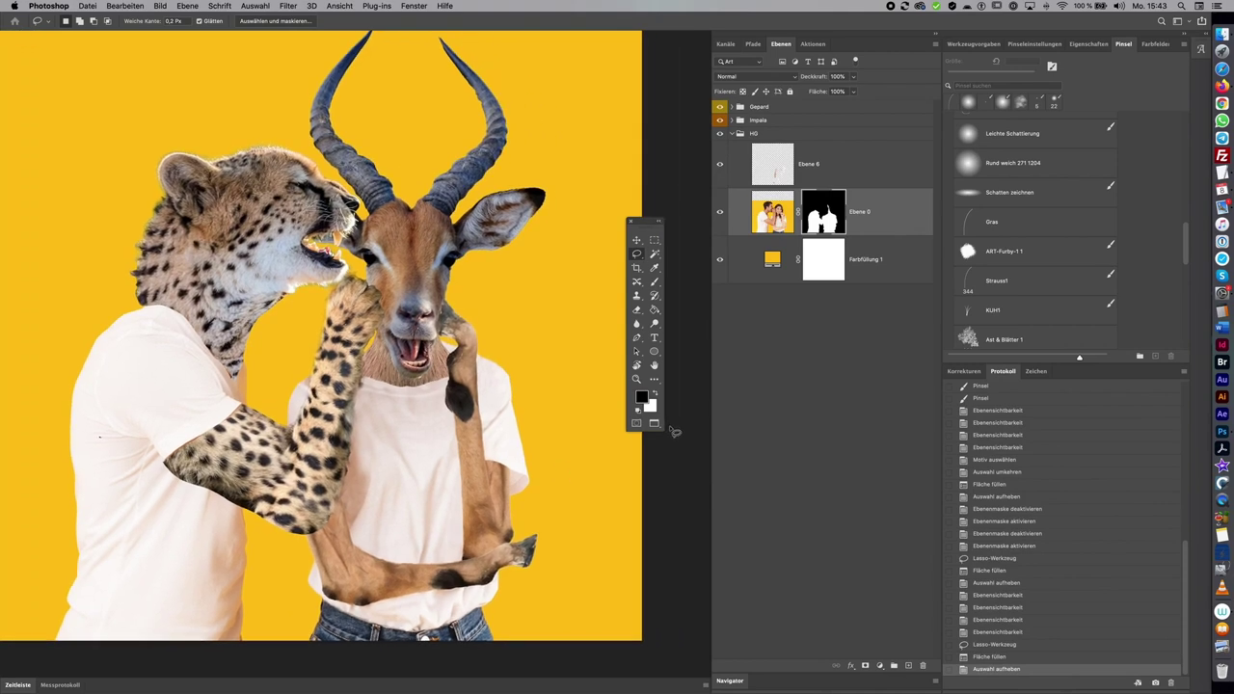
left_click_drag(511, 378, 443, 357)
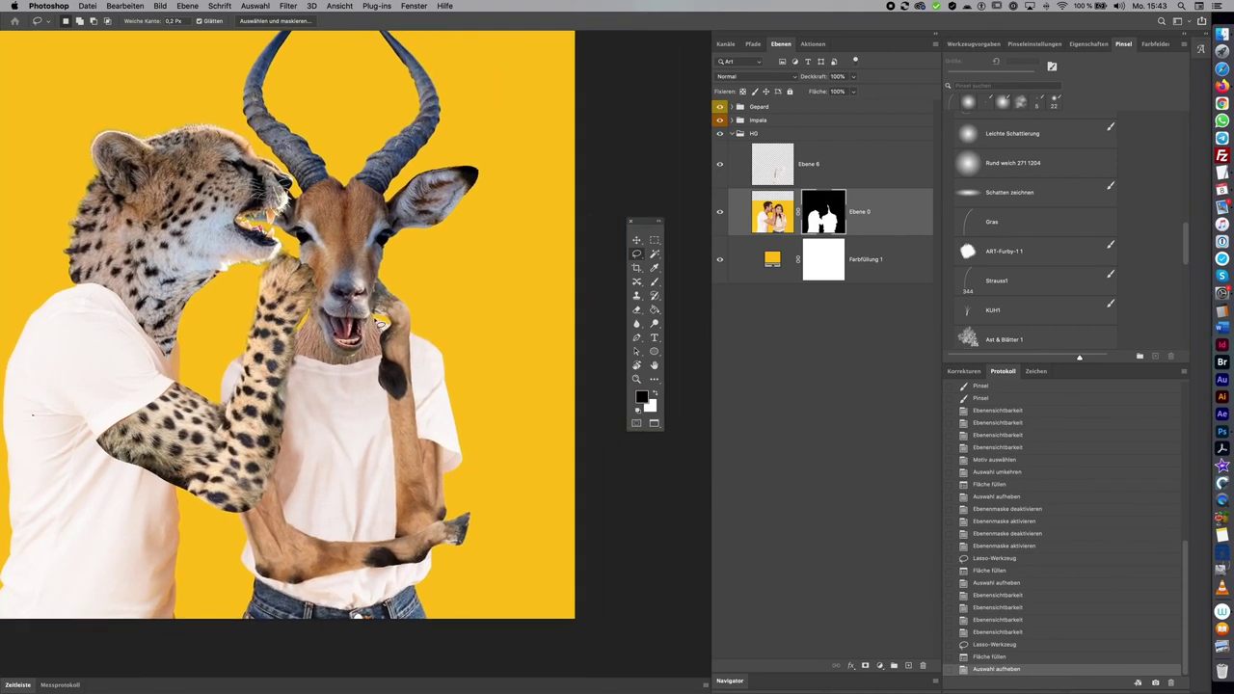
left_click_drag(408, 344, 429, 290)
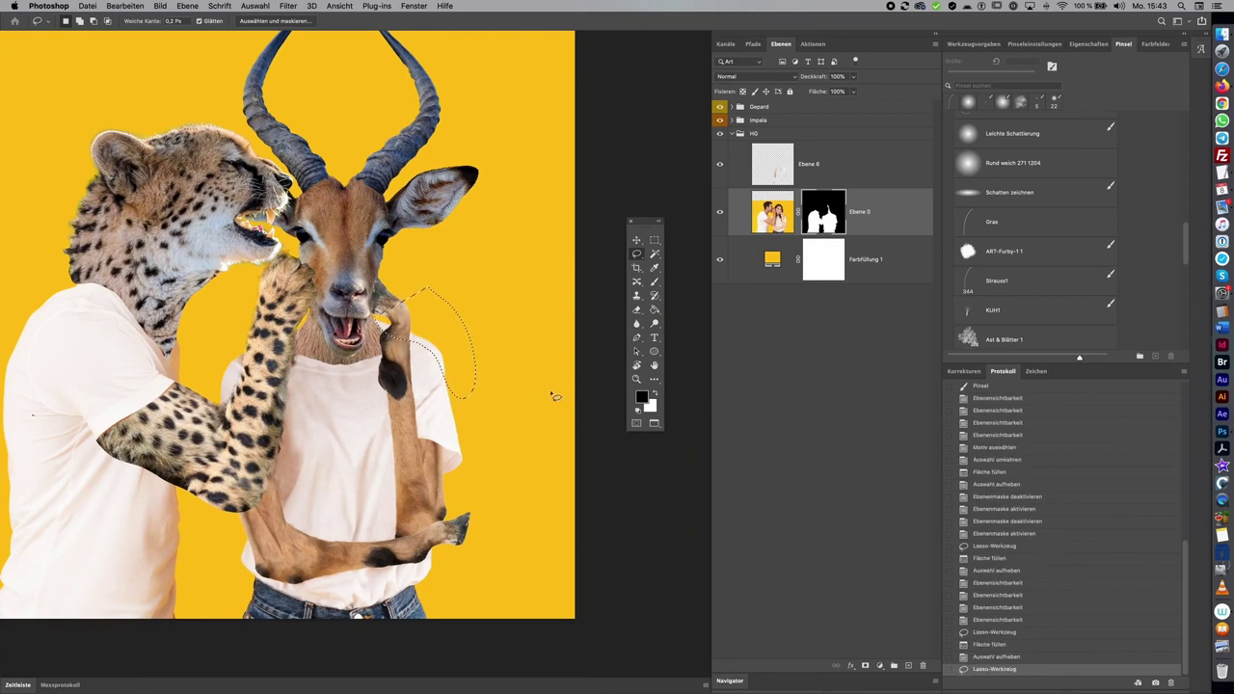
key("alt+BackSpace")
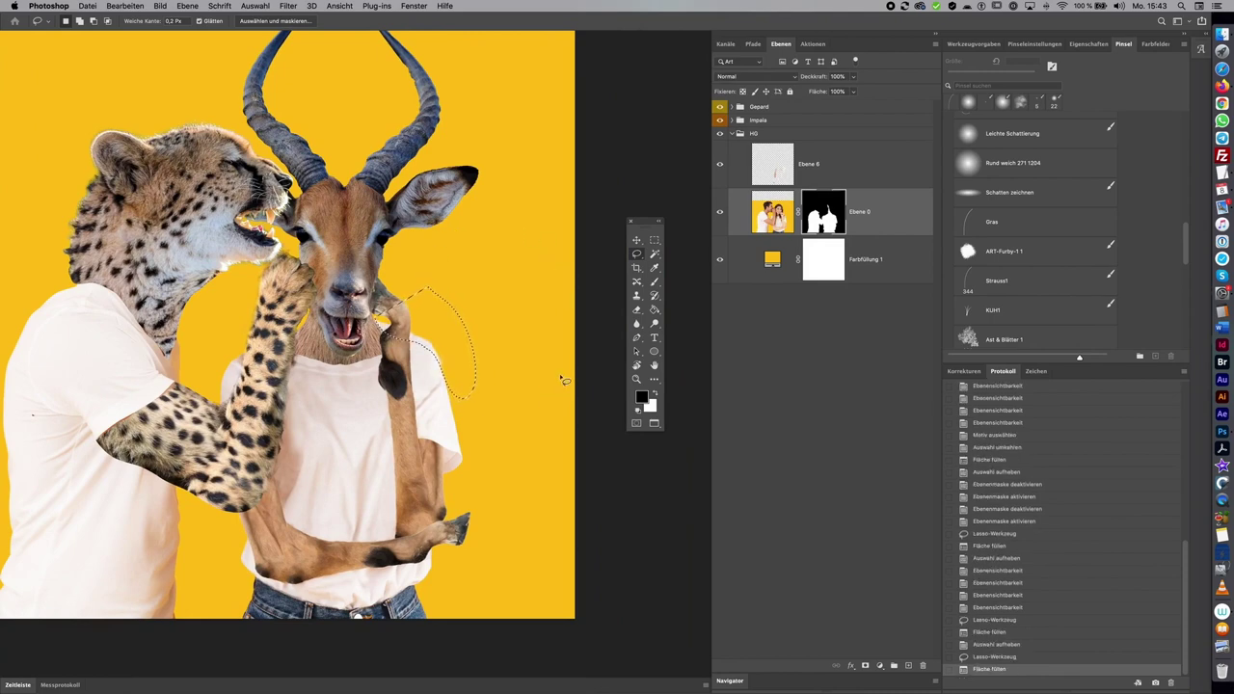
left_click(786, 175)
key("x")
key("BackSpace")
key("ctrl+d")
scroll(524, 324, "left", 4)
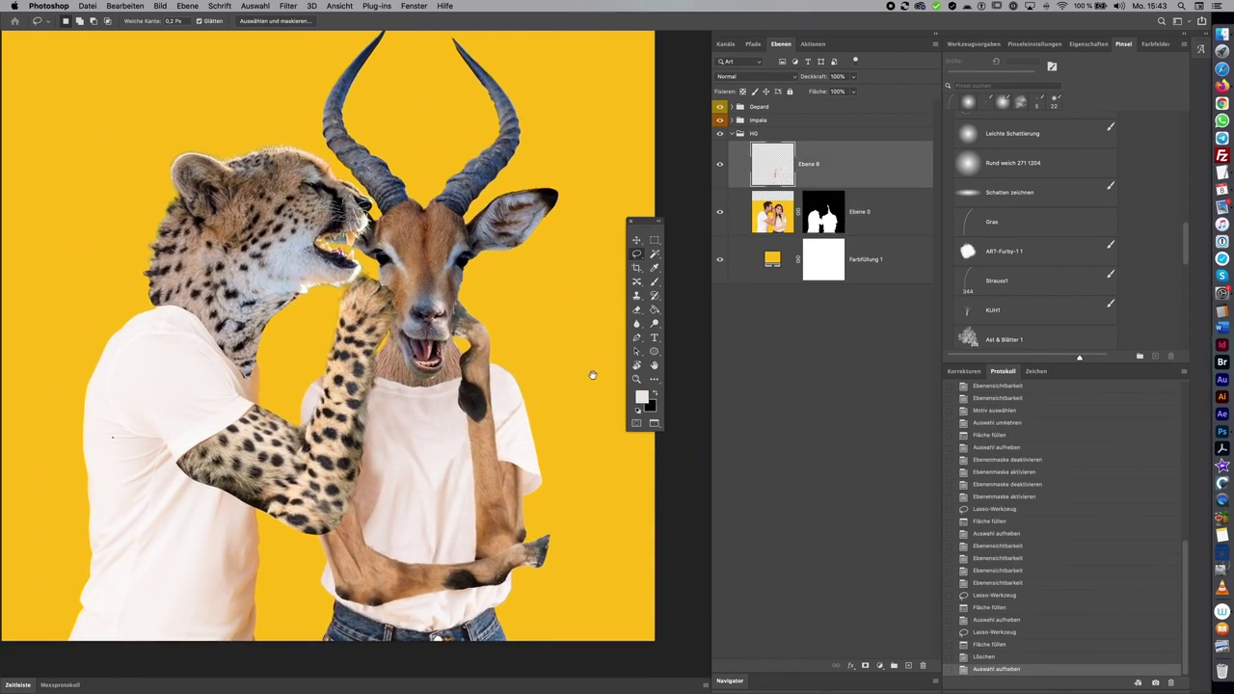
scroll(589, 377, "down", 3)
scroll(581, 366, "up", 1)
scroll(585, 363, "up", 2)
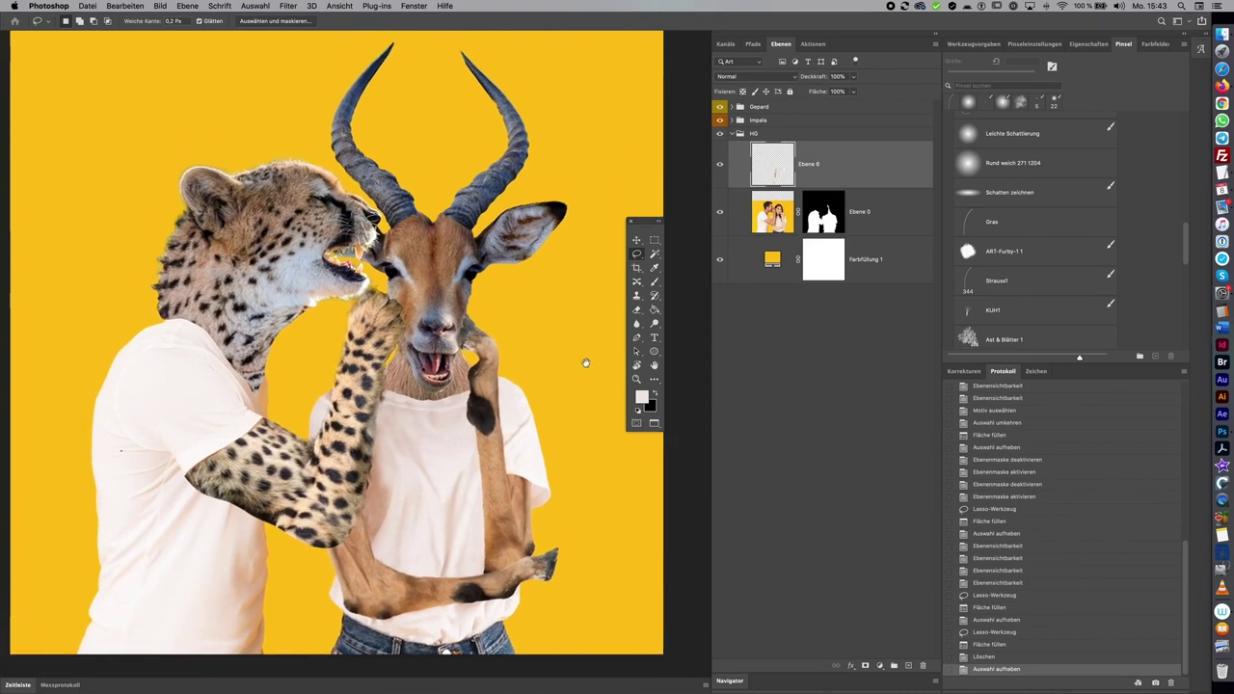
scroll(592, 358, "down", 2)
scroll(592, 361, "up", 2)
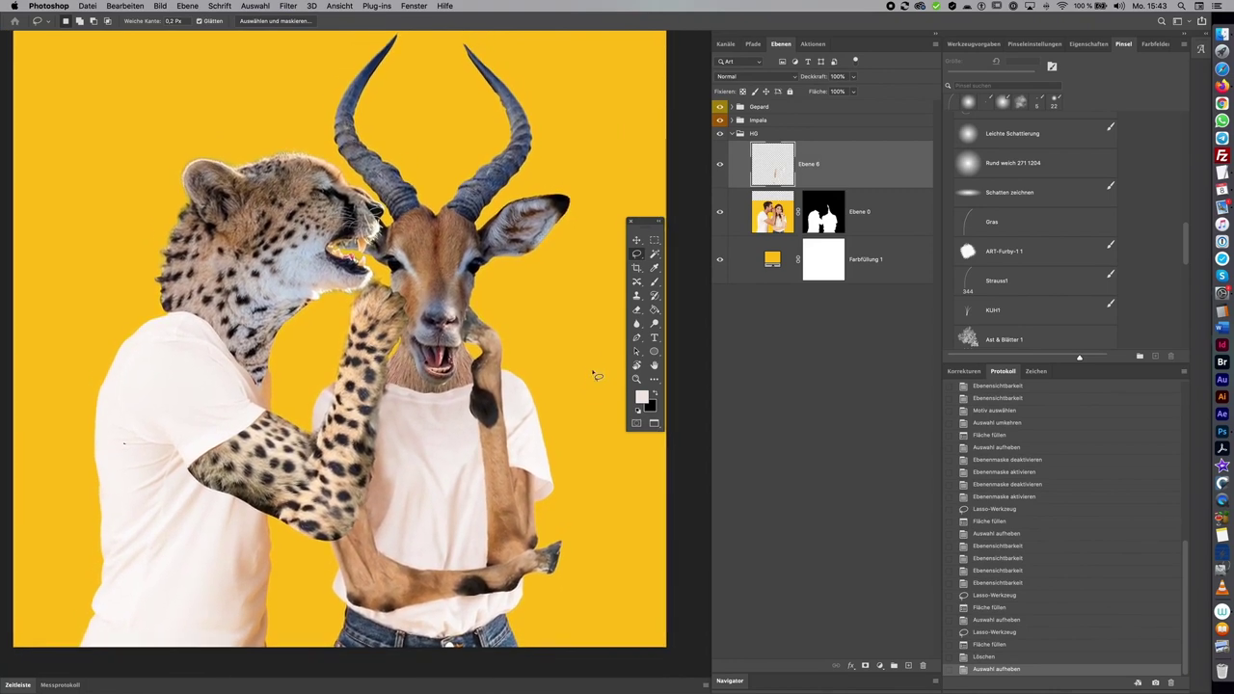
scroll(596, 374, "down", 2)
key("super+0")
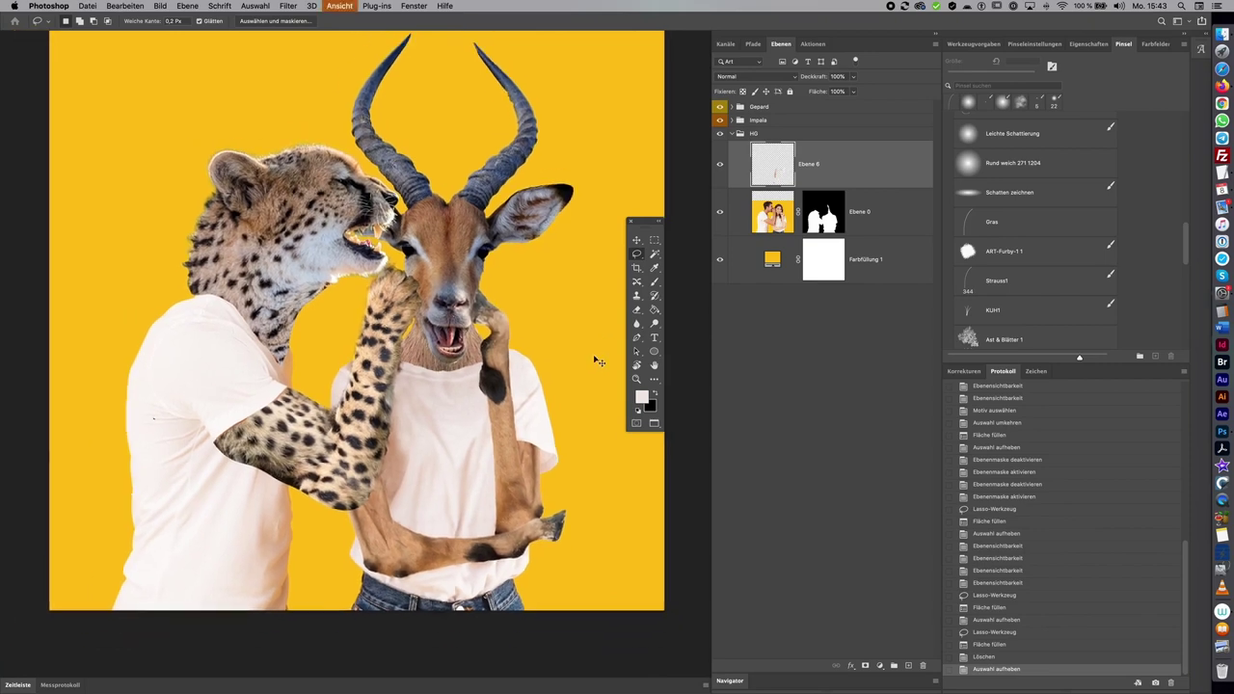
key("super+minus")
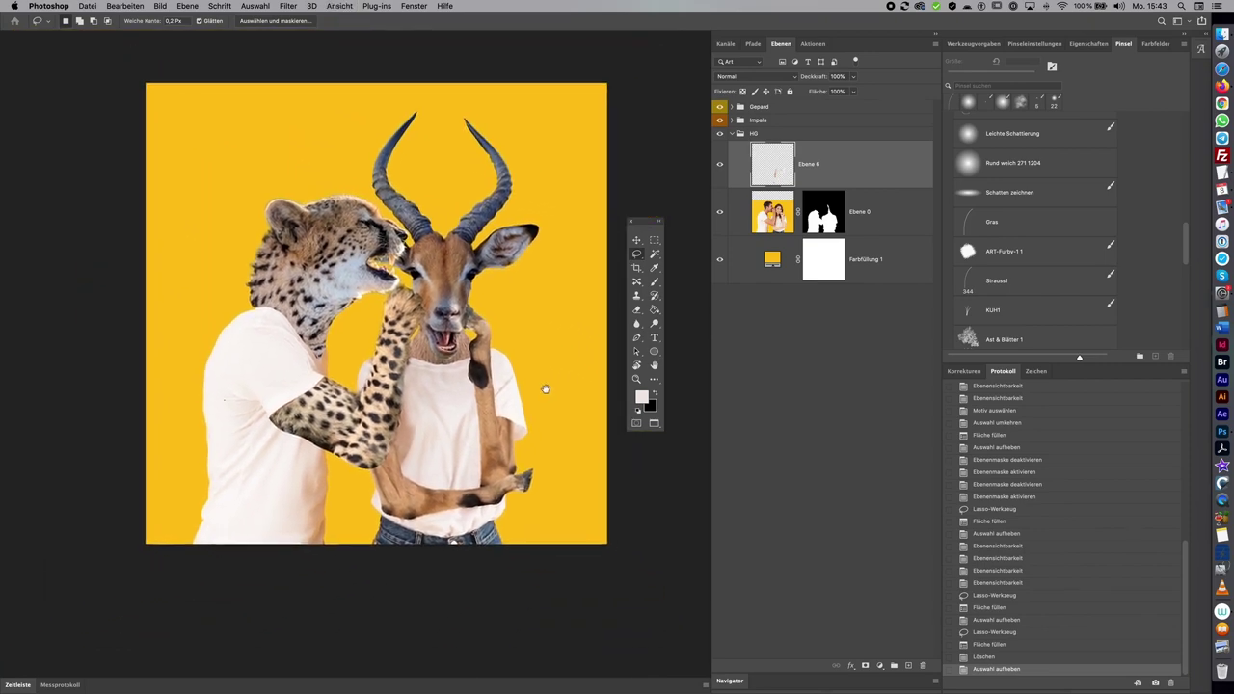
scroll(520, 353, "up", 2)
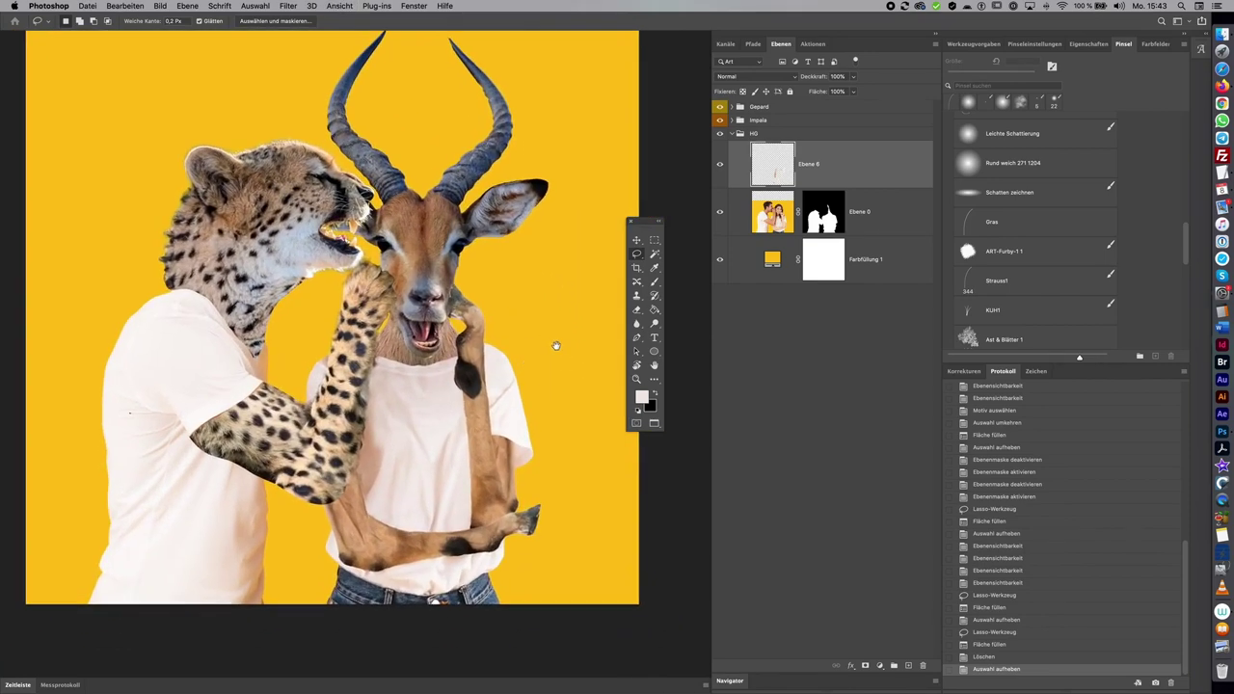
left_click_drag(550, 344, 575, 345)
scroll(531, 305, "up", 2)
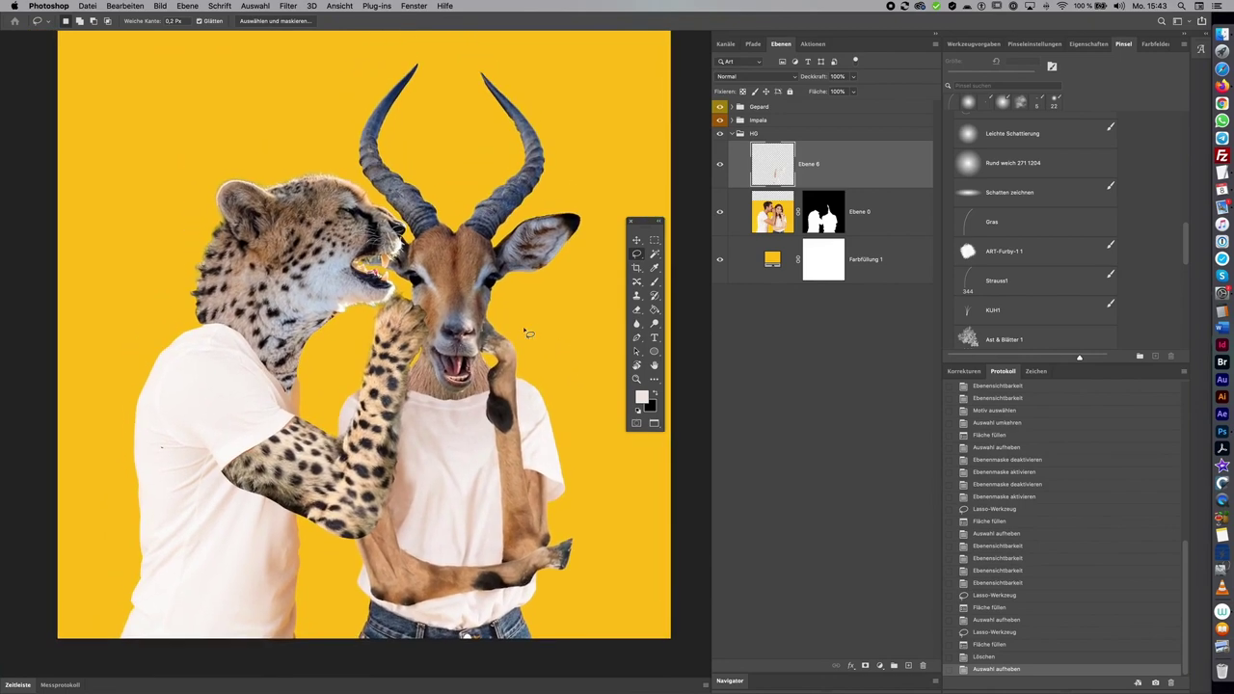
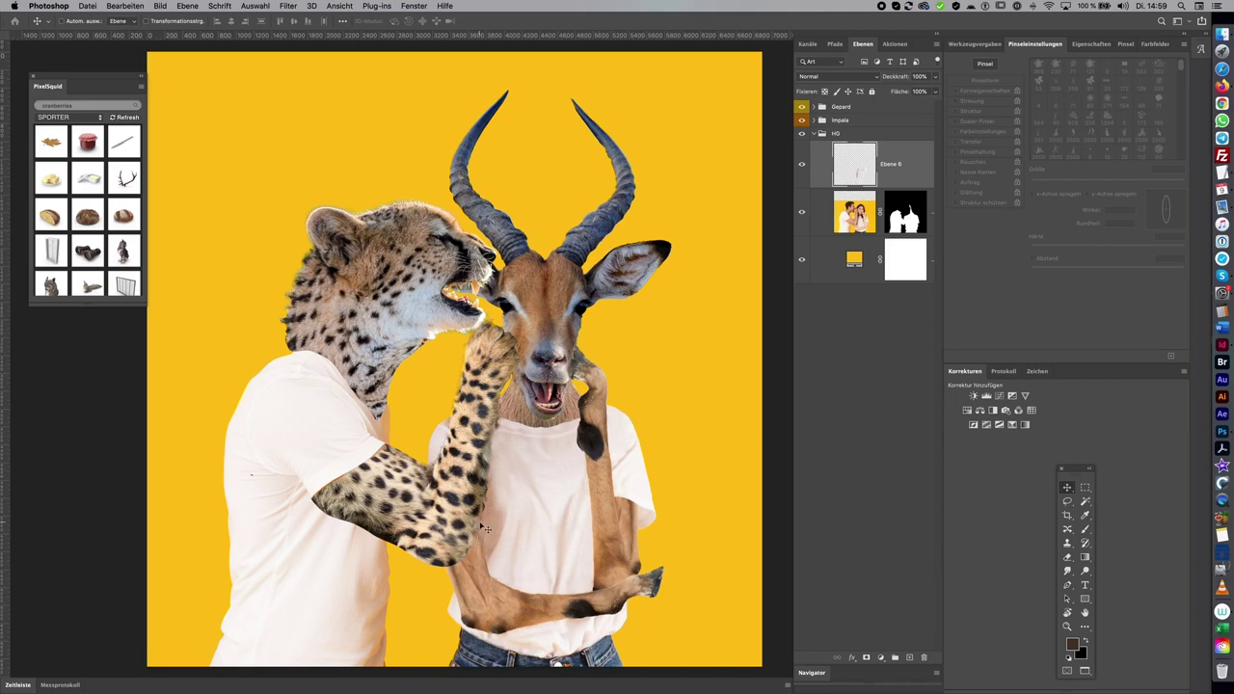
Pan and zoom out to inspect the impala's horns, the T-shirt and both figures
scroll(453, 427, "up", 5)
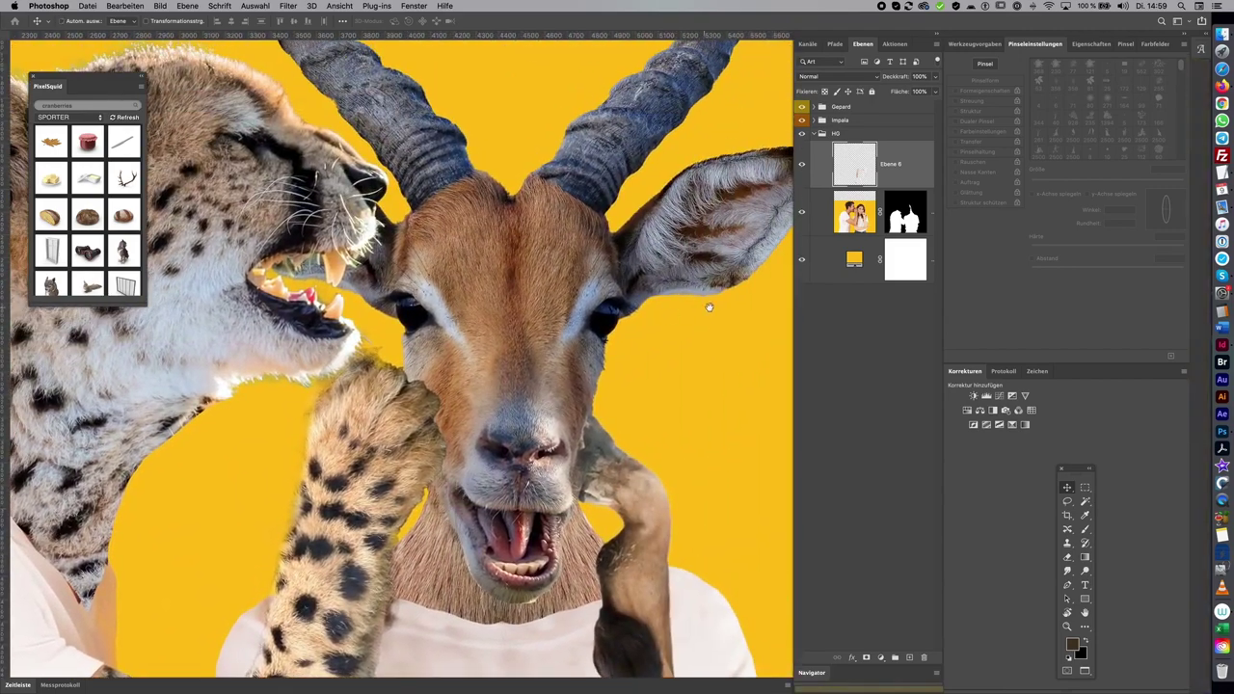
left_click_drag(646, 299, 500, 443)
mouse_move(561, 376)
left_mouse_down()
mouse_move(575, 356)
mouse_move(528, 315)
mouse_move(542, 464)
left_mouse_up()
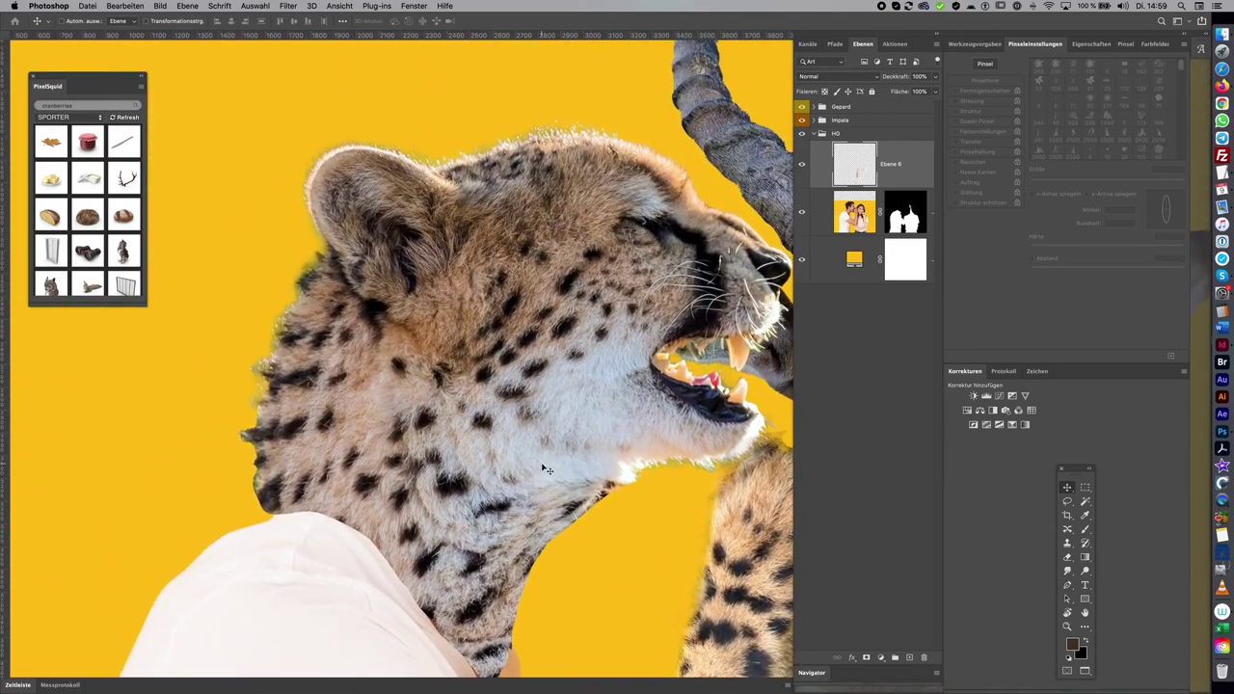
scroll(546, 470, "down", 3)
scroll(546, 469, "right", 3)
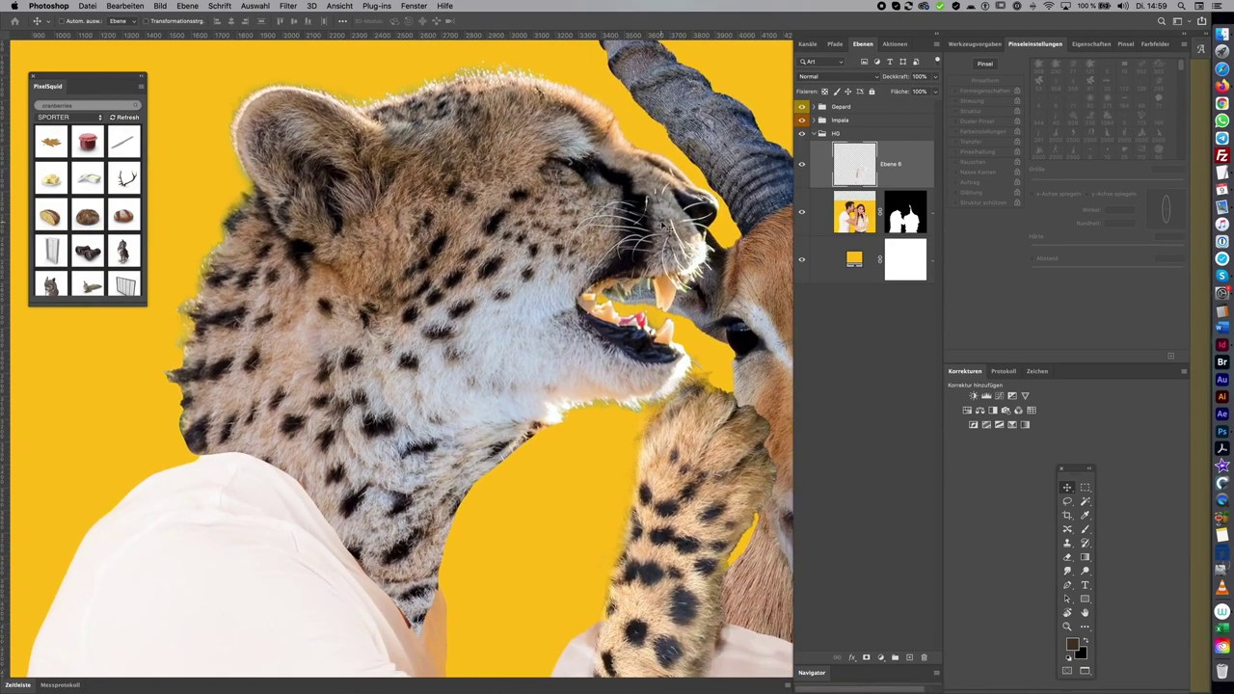
scroll(665, 227, "down", 2)
scroll(665, 227, "down", 3)
scroll(665, 227, "left", 2)
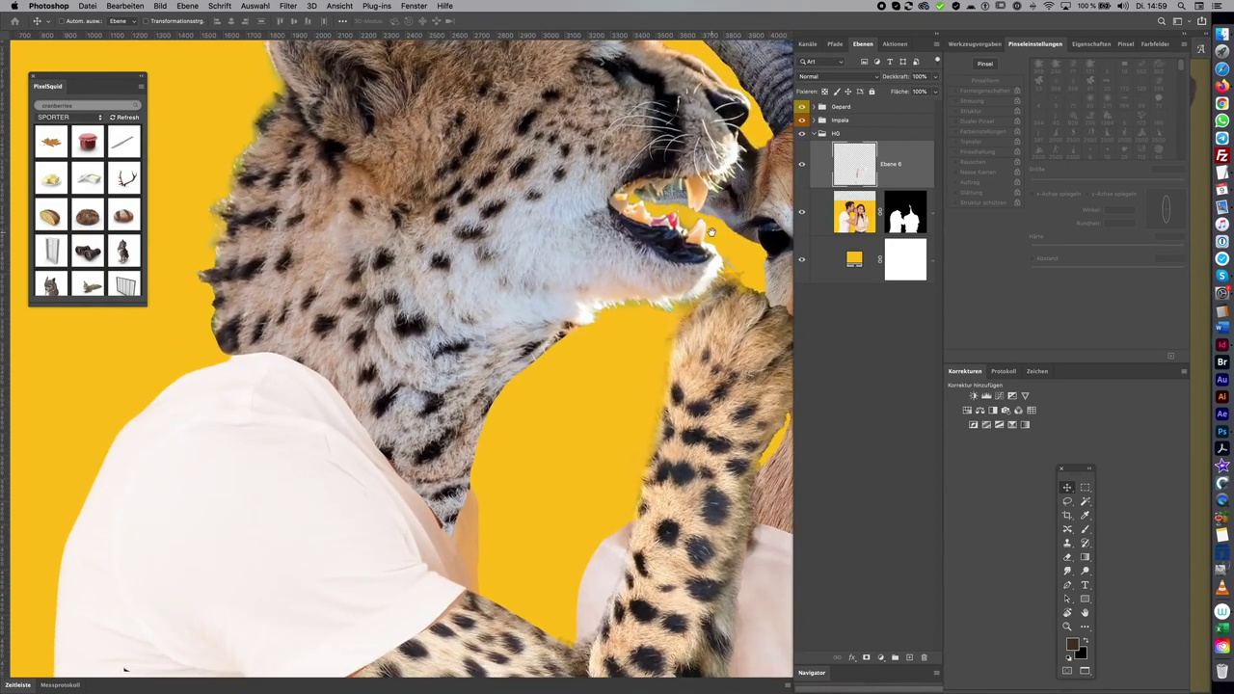
left_click_drag(580, 309, 575, 344)
scroll(572, 345, "down", 3)
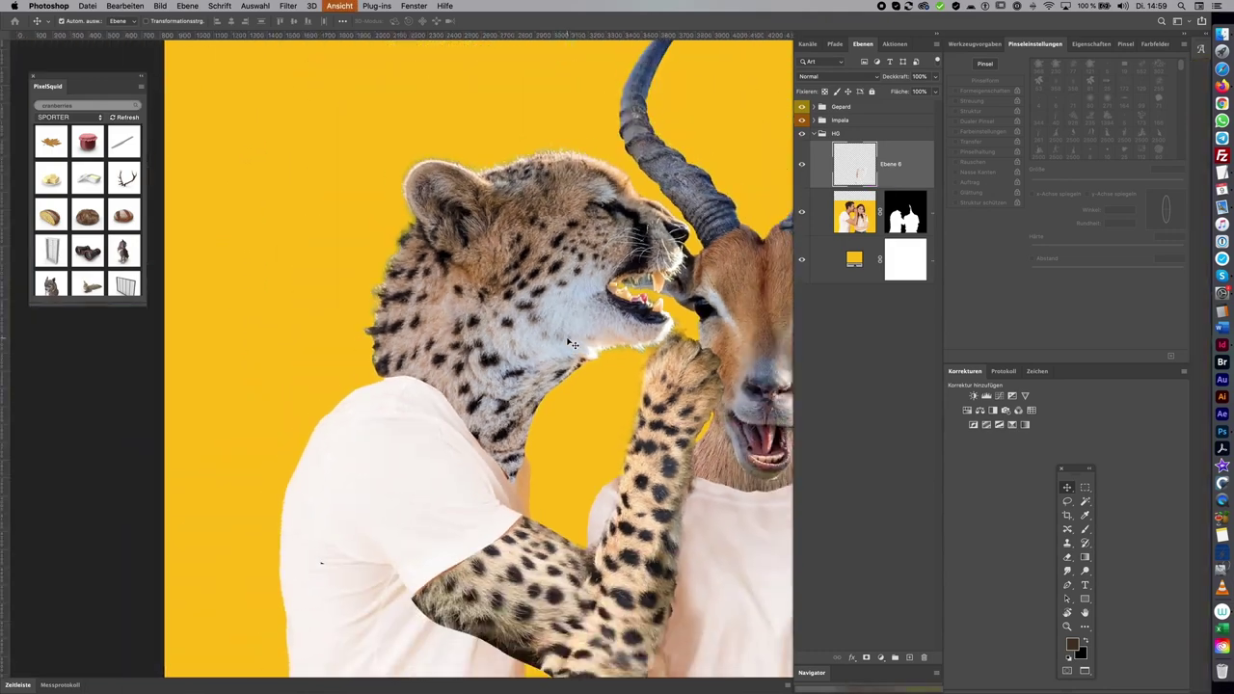
scroll(617, 247, "right", 3)
scroll(617, 247, "right", 2)
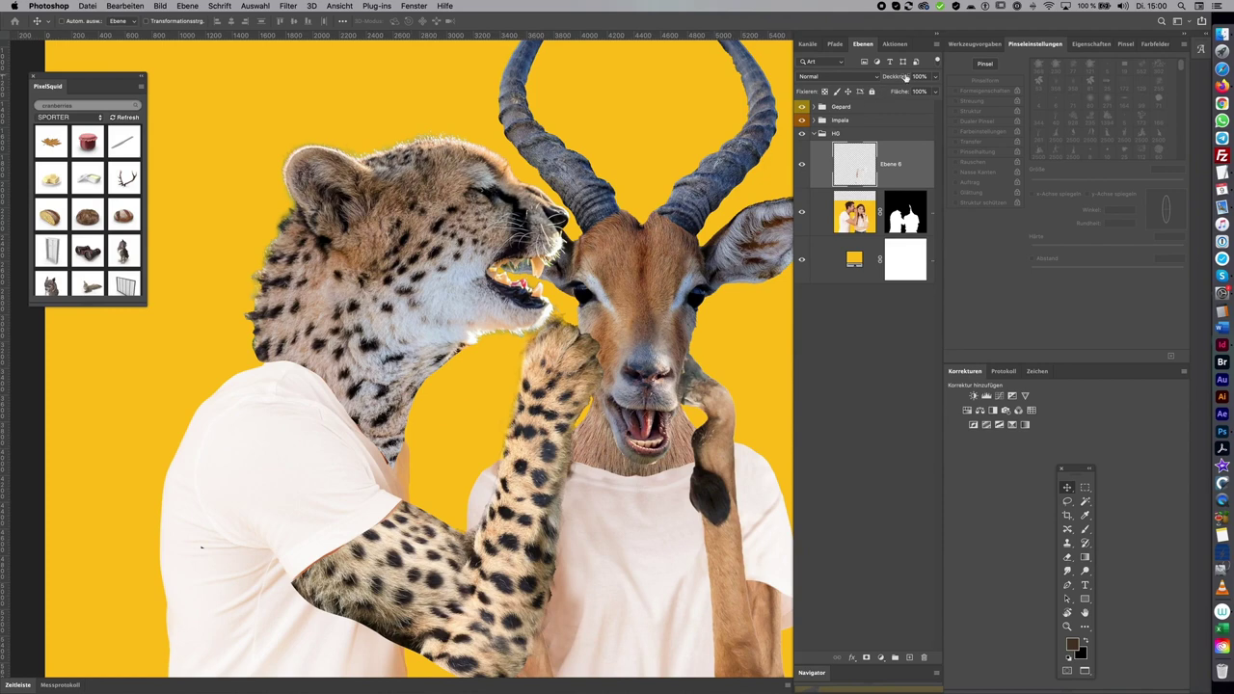
Collapse the HG group, expand Gepard, and select the ART-Furby-1 1 fur brush
left_click(814, 134)
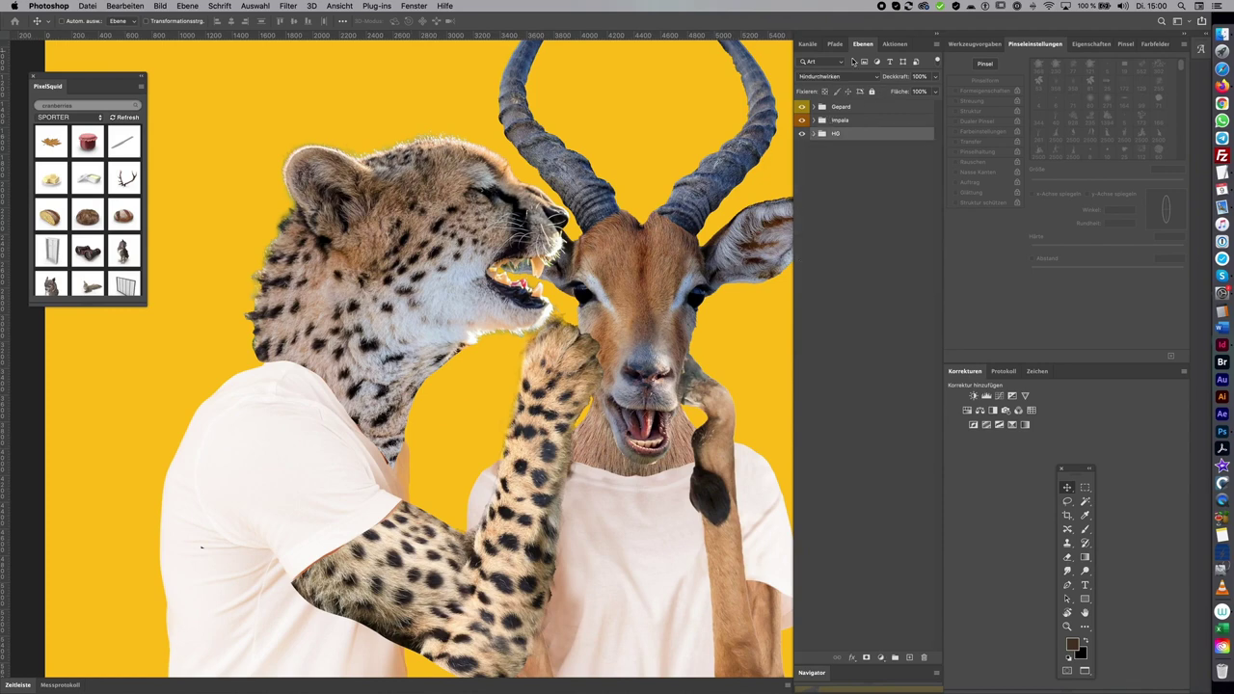
left_click(818, 104)
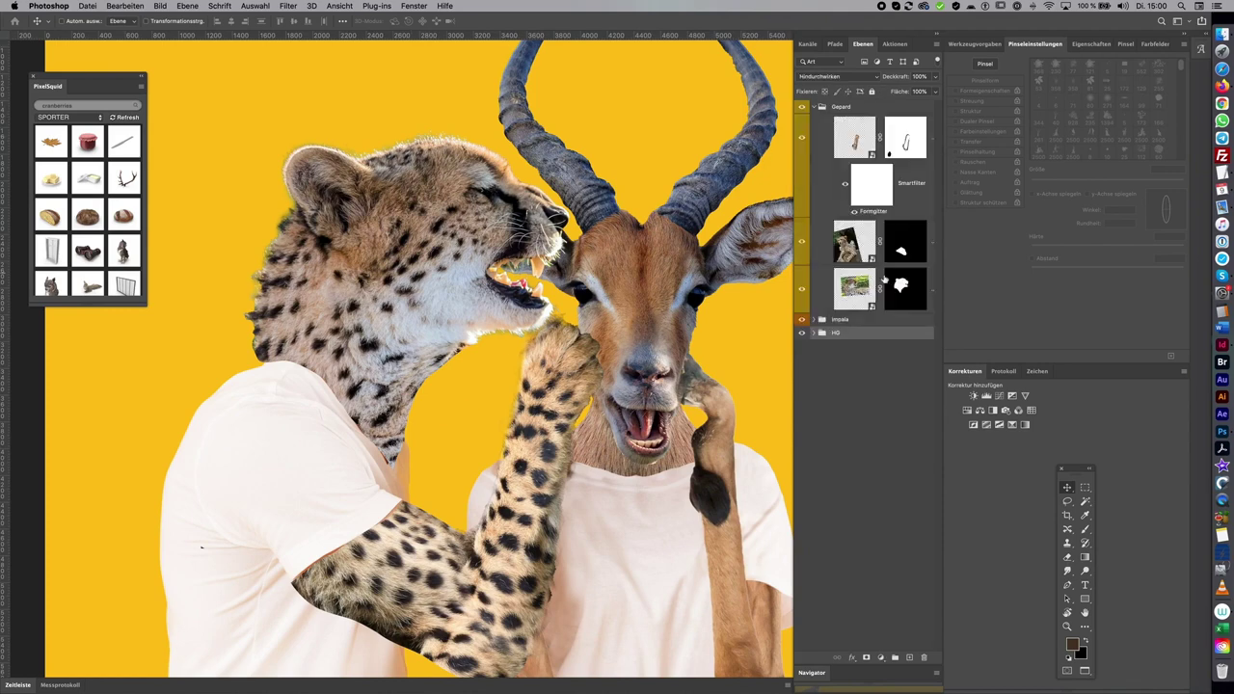
left_click(1122, 44)
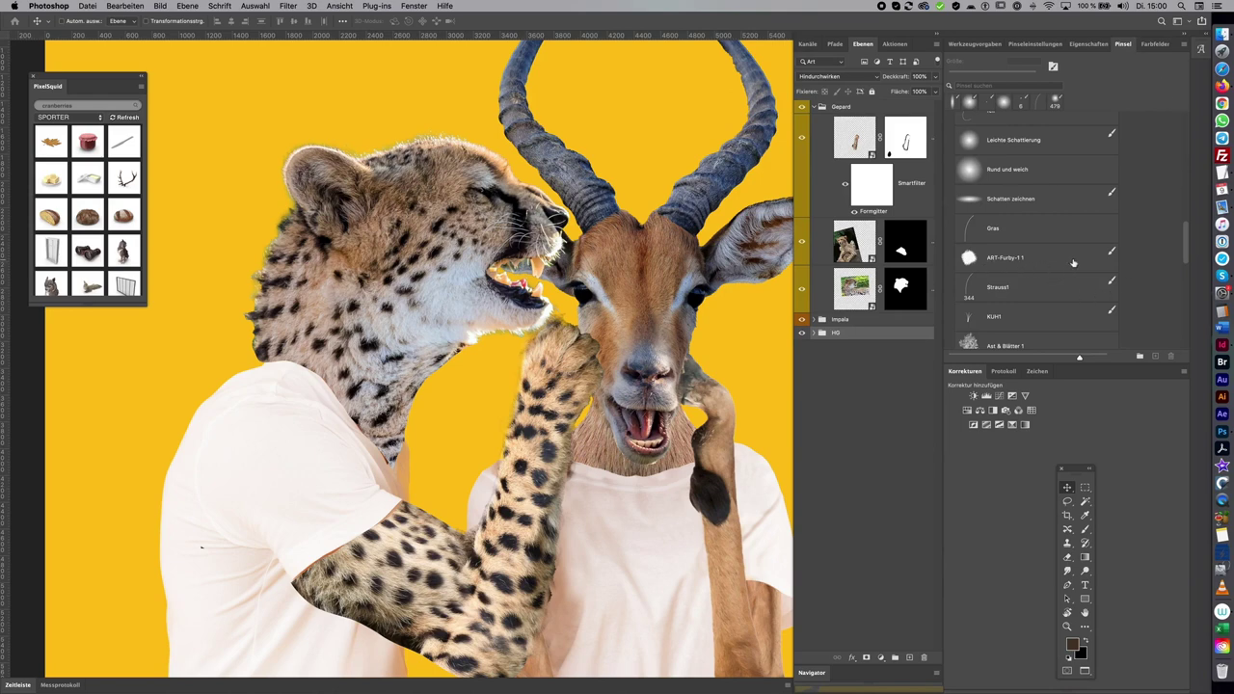
key("b")
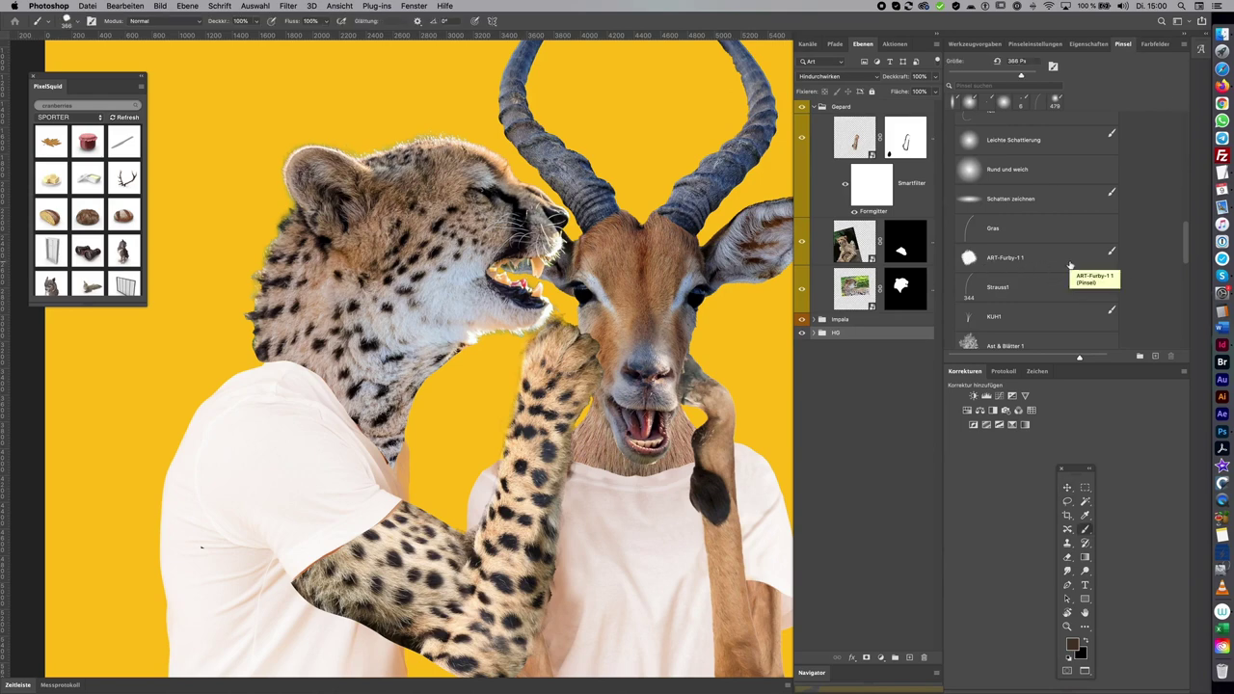
left_click(1044, 261)
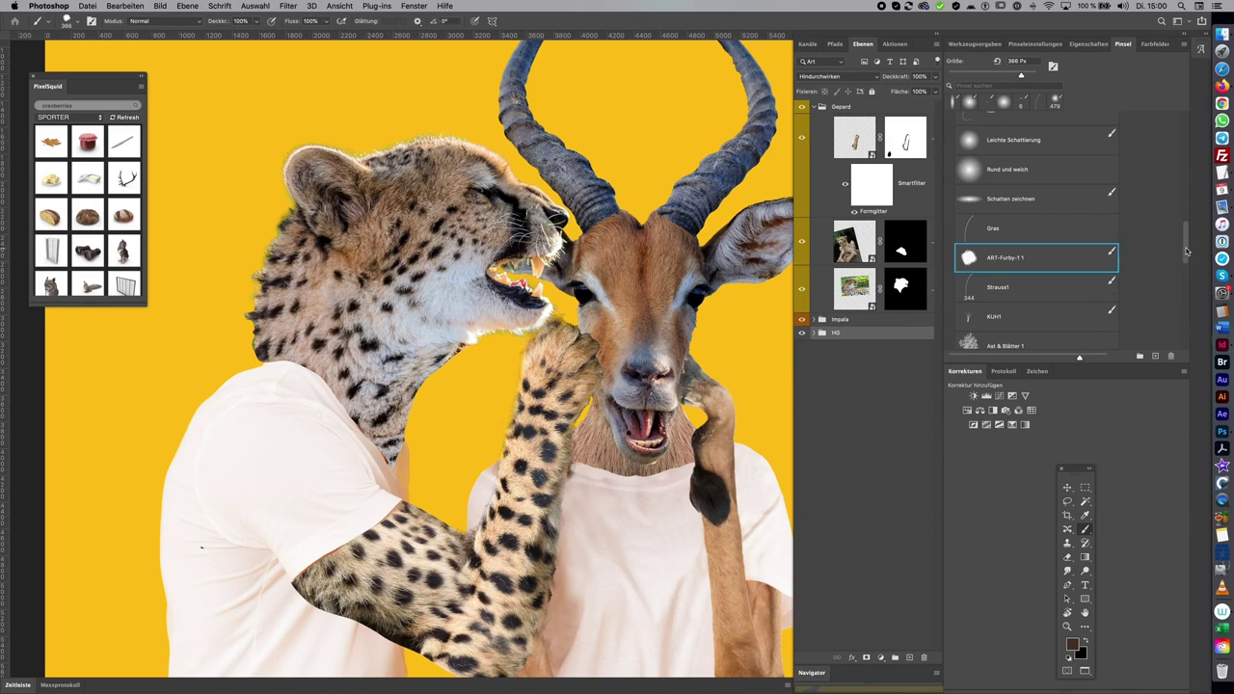
Toggle the cheetah arm layer's mask off and on, leaving it targeted for painting
scroll(1187, 252, "down", 1)
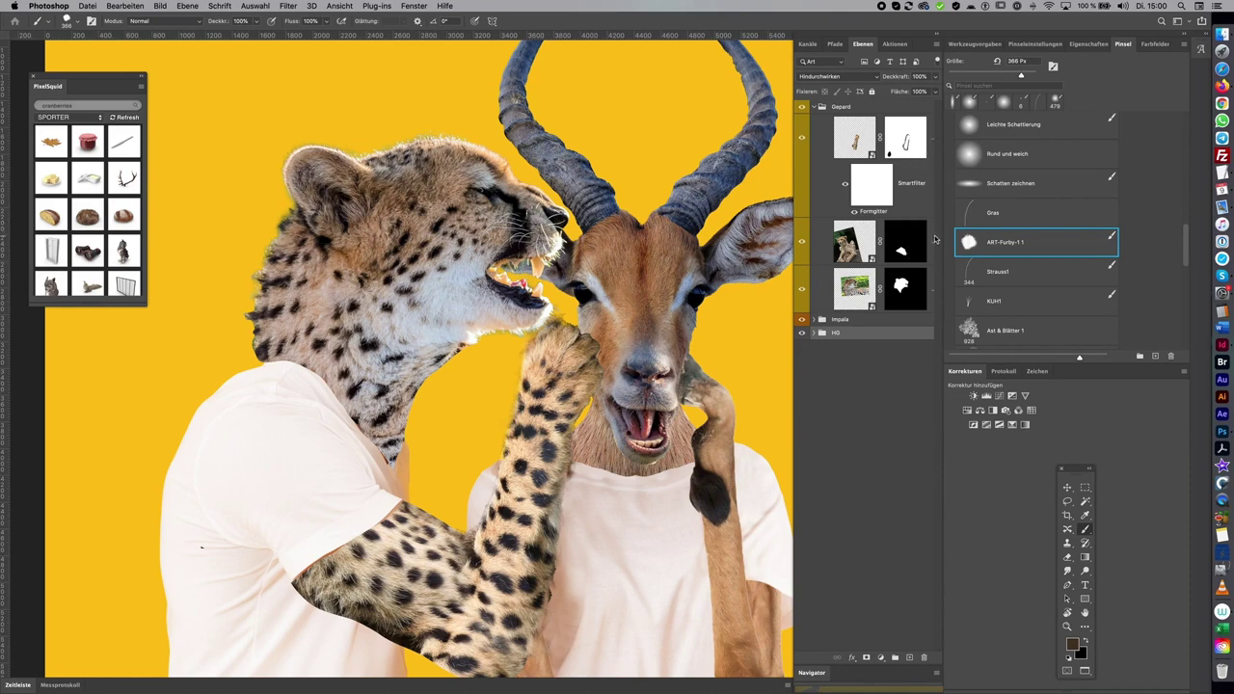
left_click(911, 250, "shift")
left_click(910, 249, "shift")
left_click(909, 249)
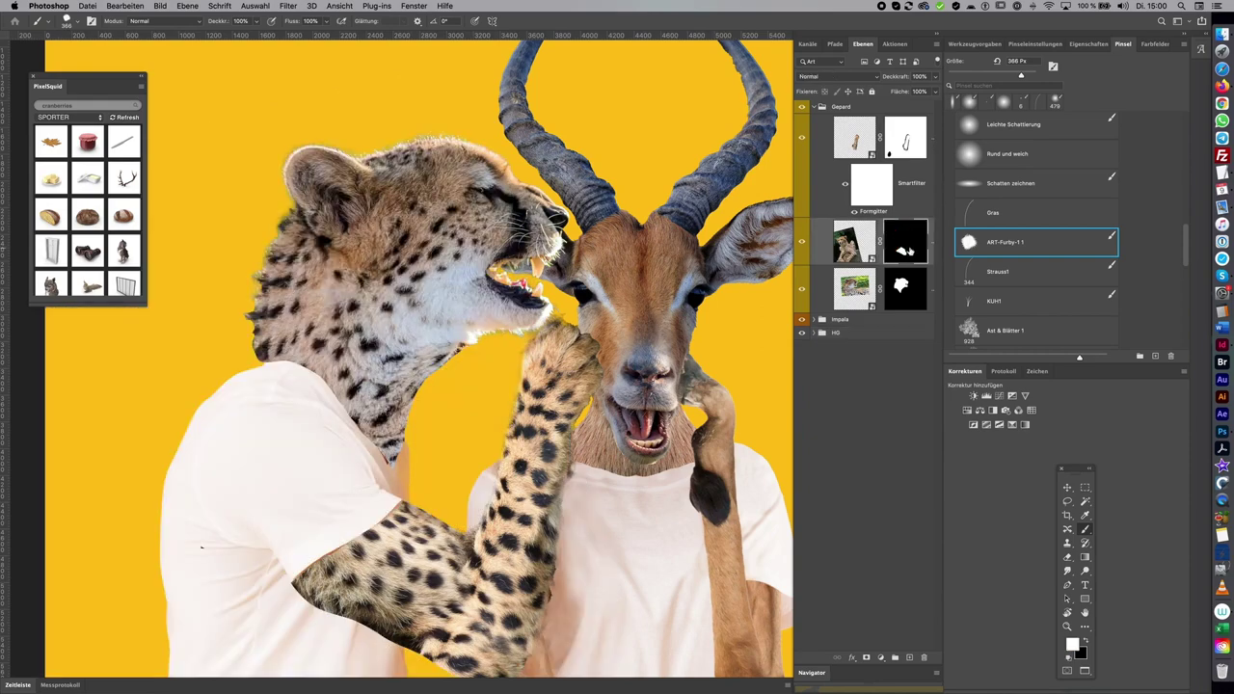
Mask away fur along the cheetah arm's left edge, shrinking the brush to about 215 px
scroll(399, 497, "up", 3)
key("r")
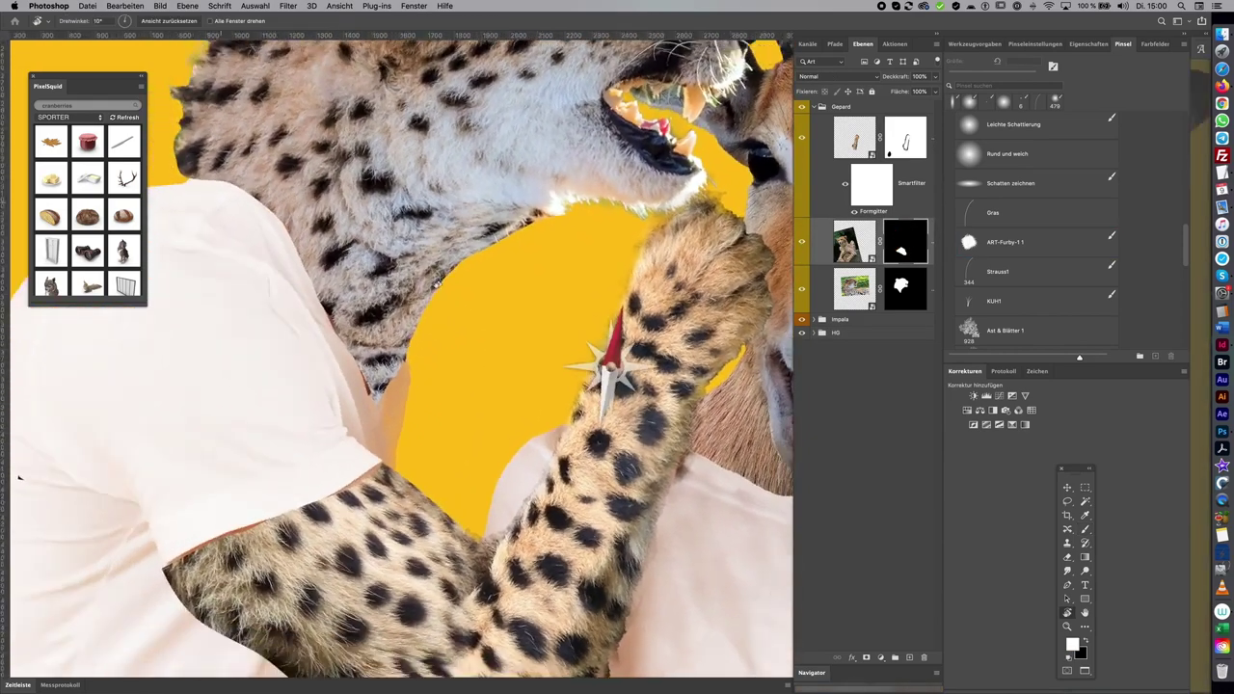
left_click_drag(600, 358, 447, 277)
key("Escape")
left_click(1033, 232)
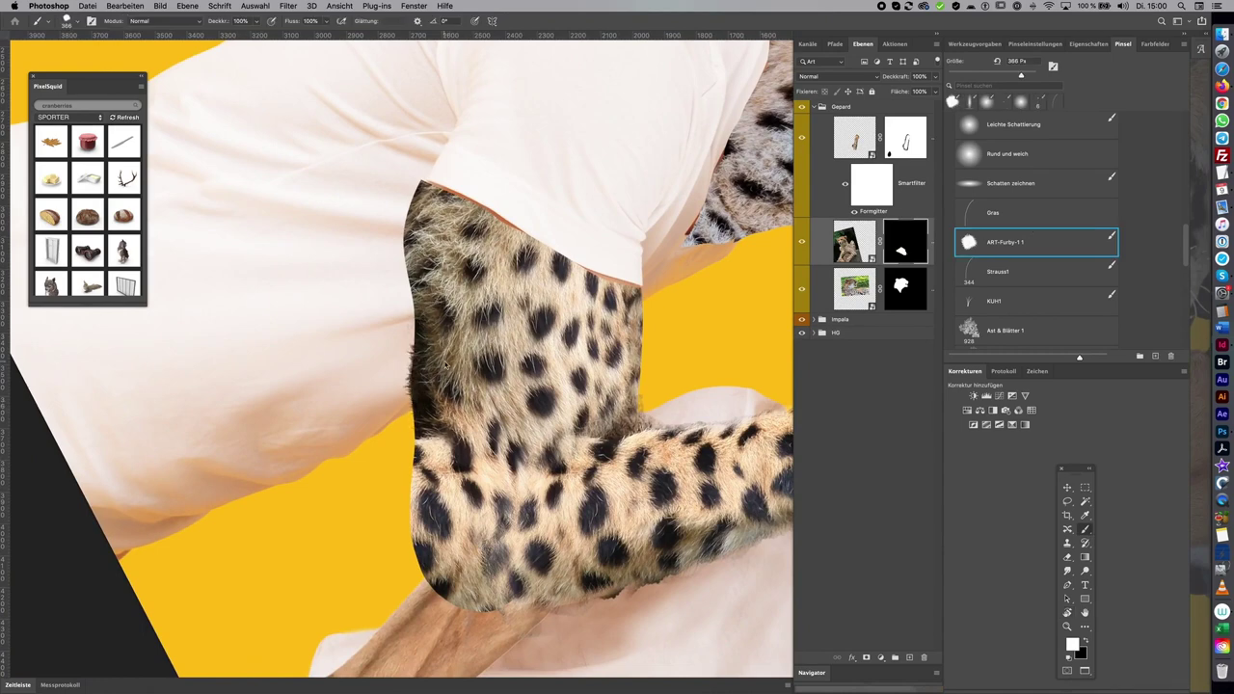
key("x")
mouse_move(358, 247)
left_mouse_down()
mouse_move(372, 267)
mouse_move(358, 303)
mouse_move(385, 289)
mouse_move(386, 510)
mouse_move(399, 565)
mouse_move(385, 578)
mouse_move(543, 622)
left_mouse_up()
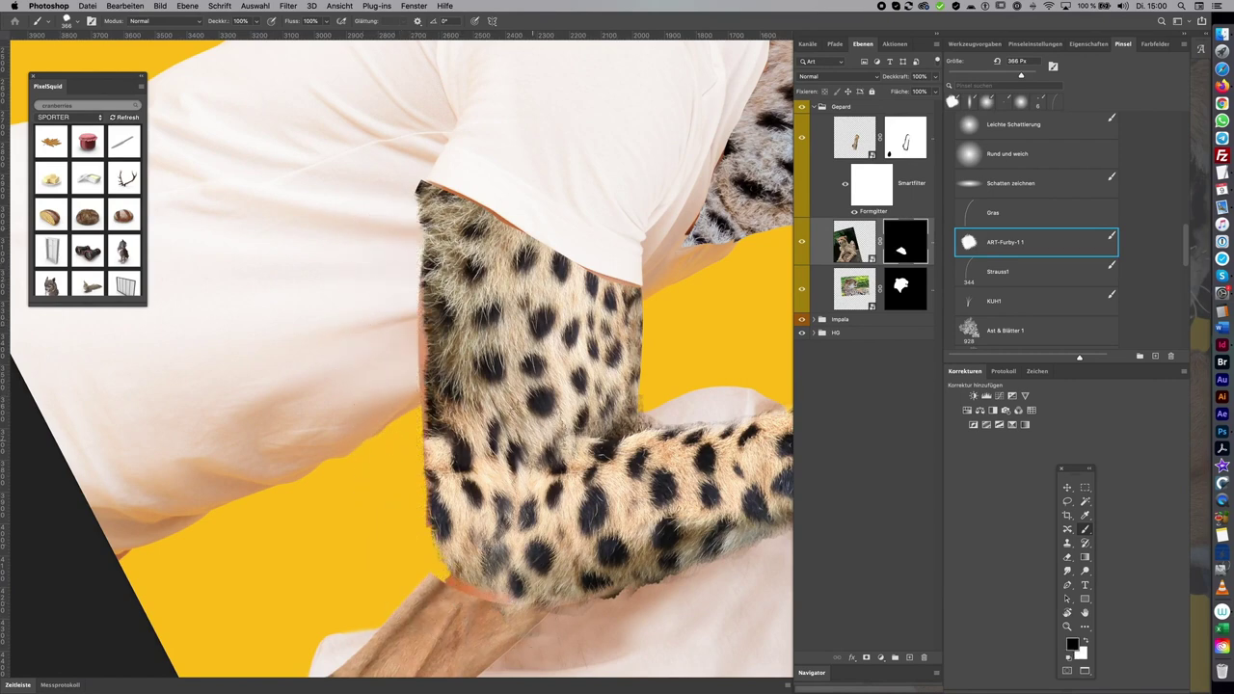
mouse_move(540, 509)
left_mouse_down()
mouse_move(482, 509)
mouse_move(446, 468)
mouse_move(434, 224)
left_mouse_up()
key("x")
key("x")
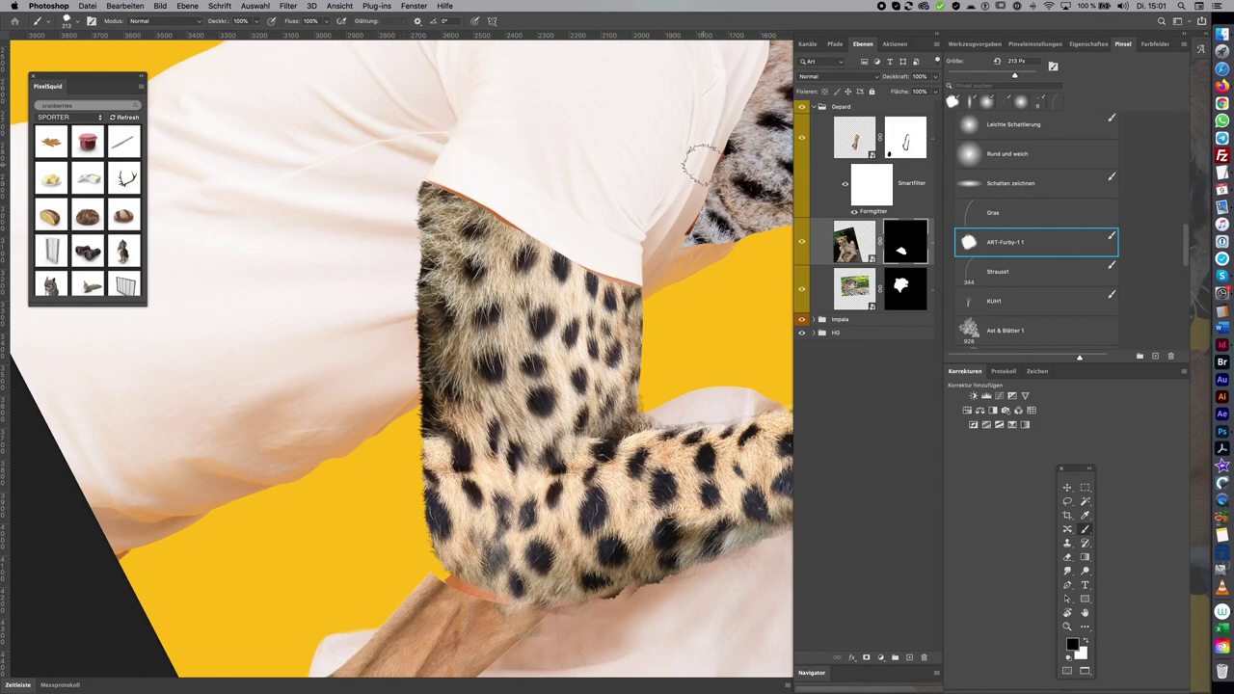
Rotate the view to follow the arm and hide fur along the edge near the sleeve
key("r")
left_click_drag(680, 169, 622, 253)
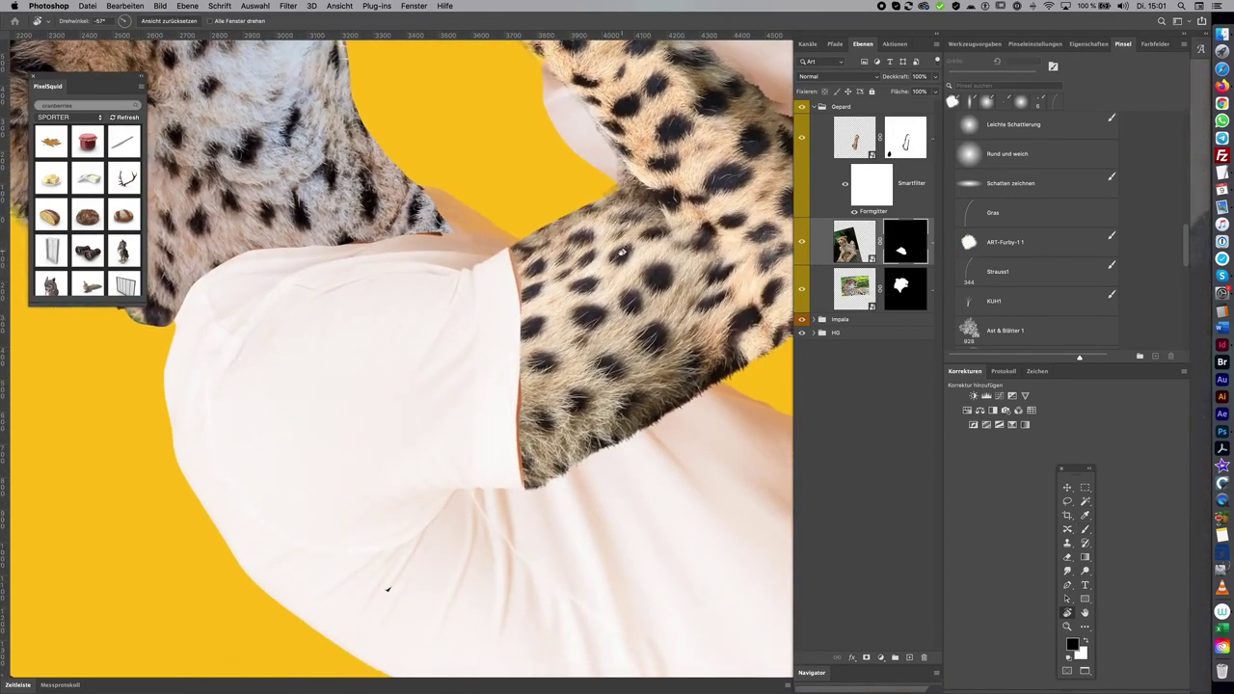
key("b")
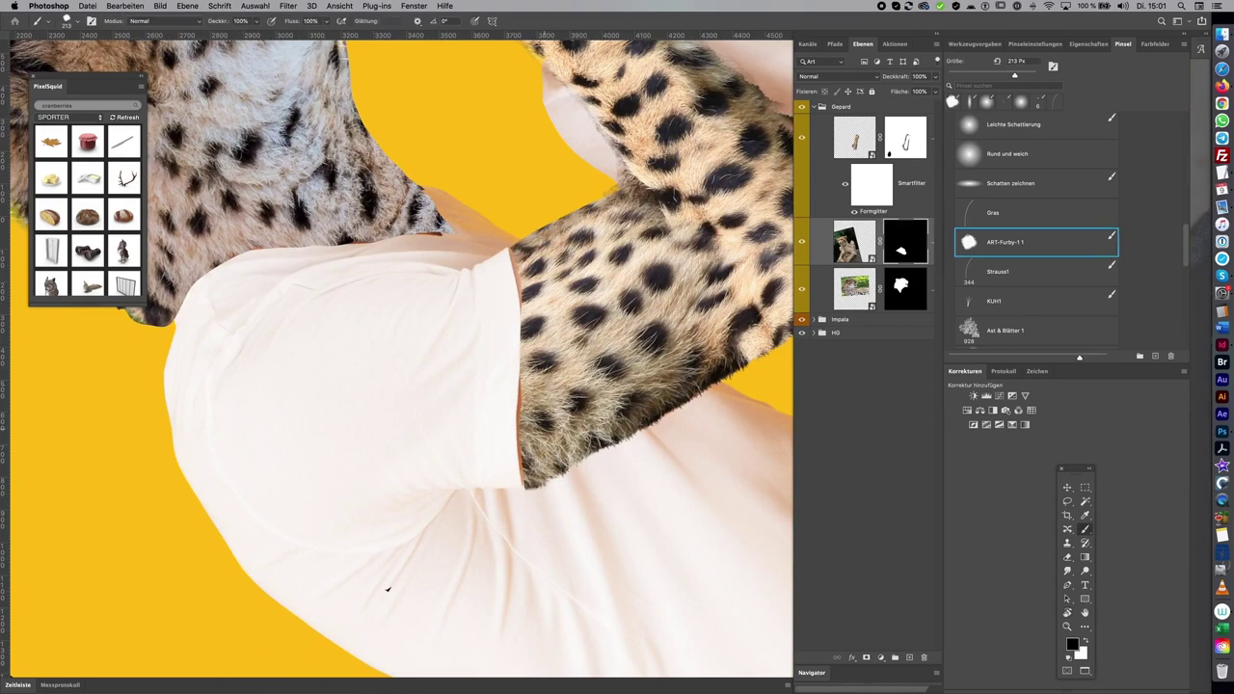
mouse_move(533, 455)
left_mouse_down()
mouse_move(530, 482)
mouse_move(522, 460)
left_mouse_up()
key("x")
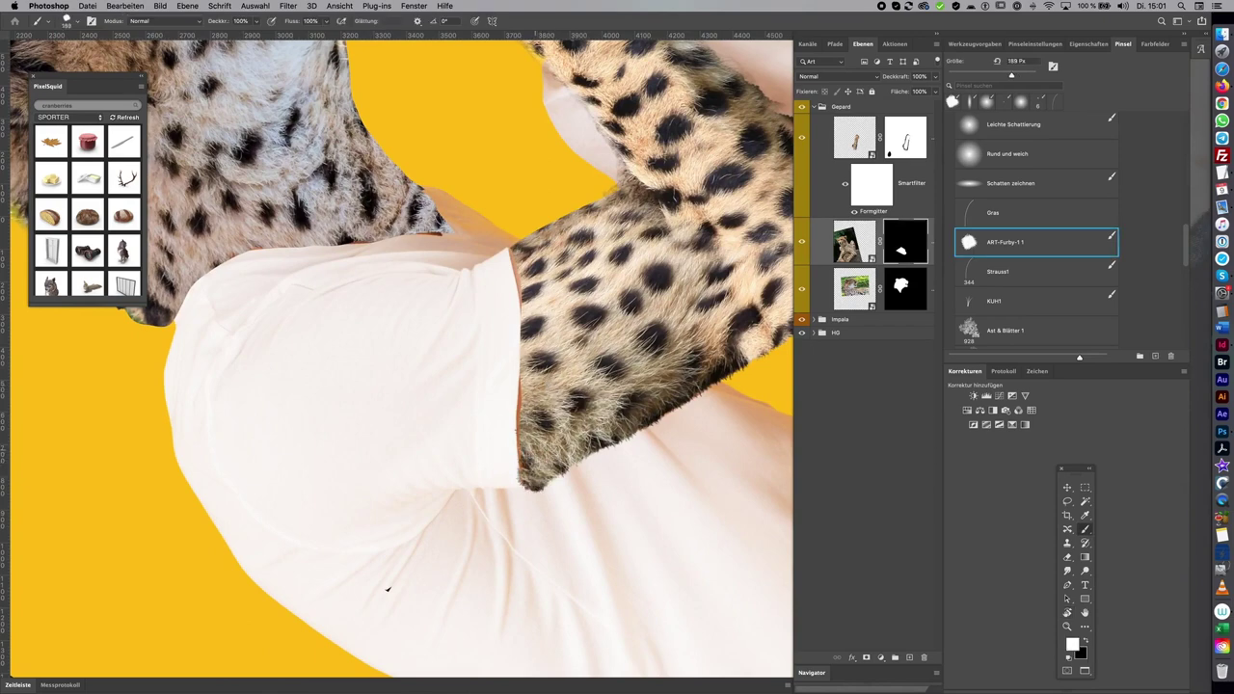
key("x")
key("x")
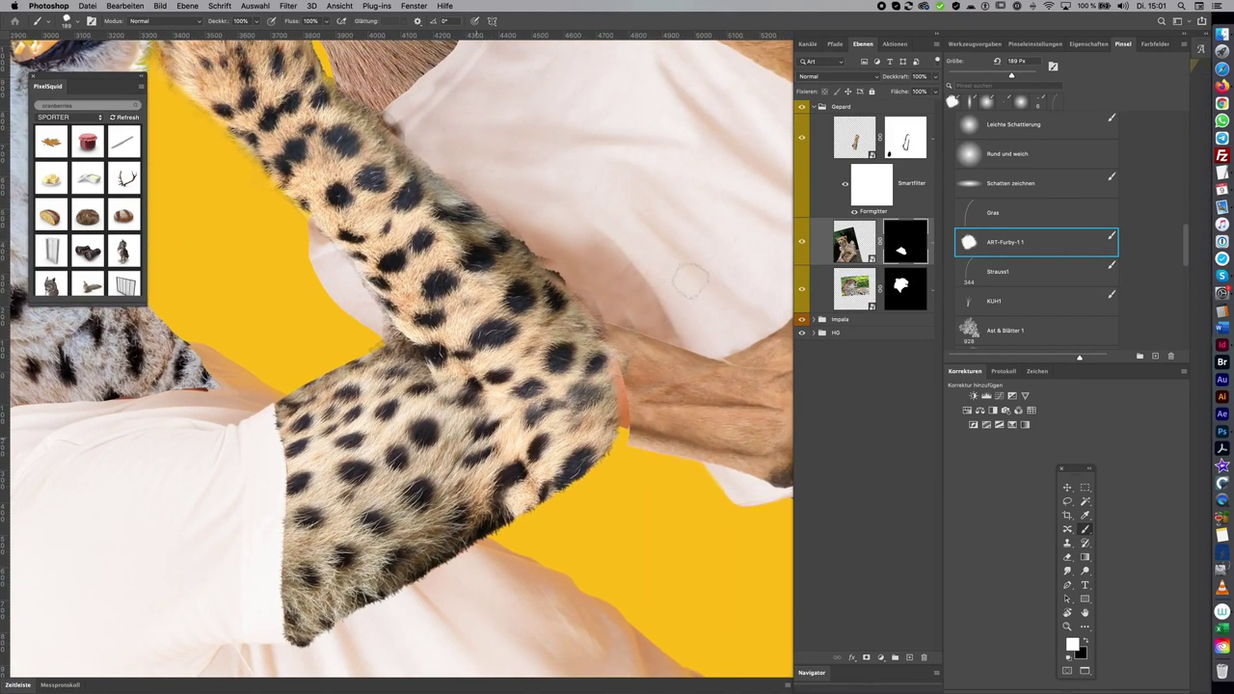
key("r")
left_click_drag(605, 180, 640, 349)
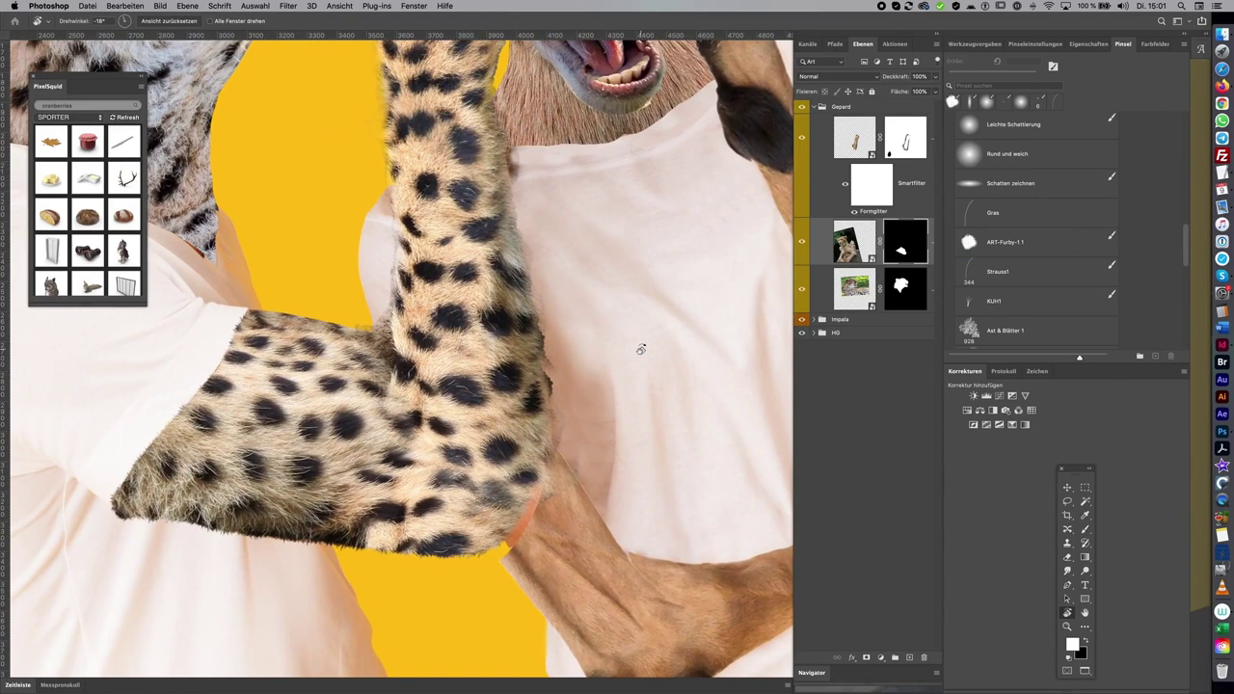
key("b")
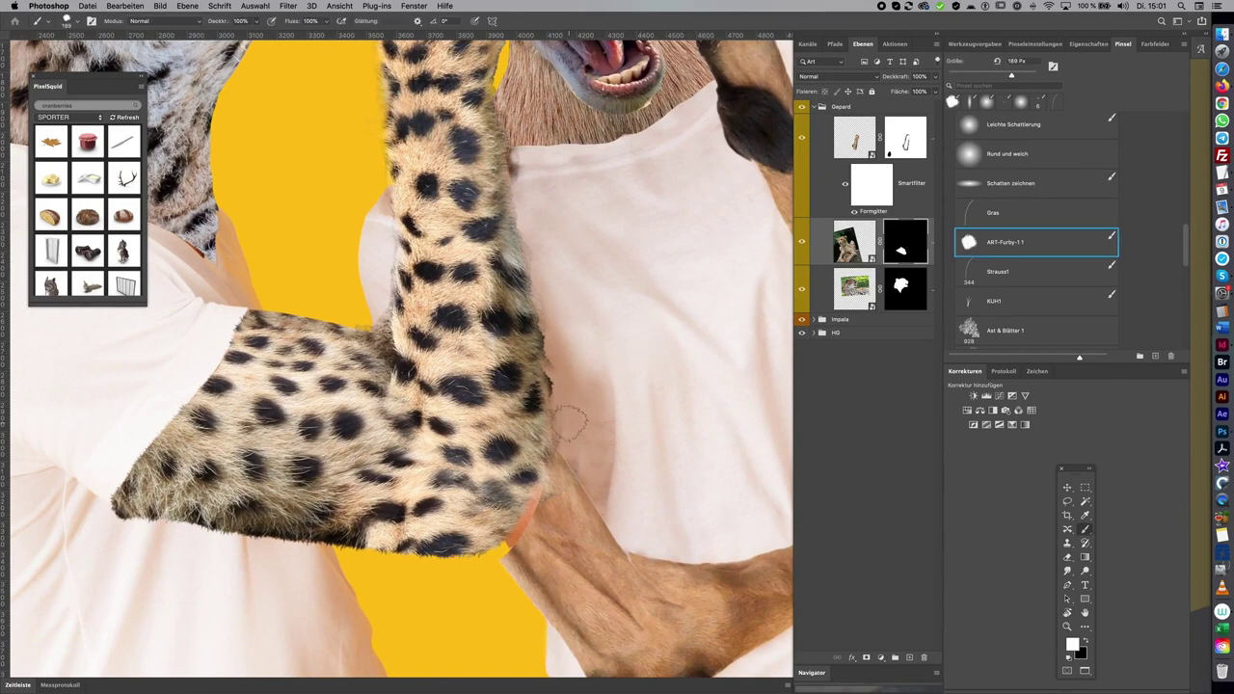
Toggle the cheetah arm layer on and off to check the blend, then expand the HG group
left_click(910, 138)
key("x")
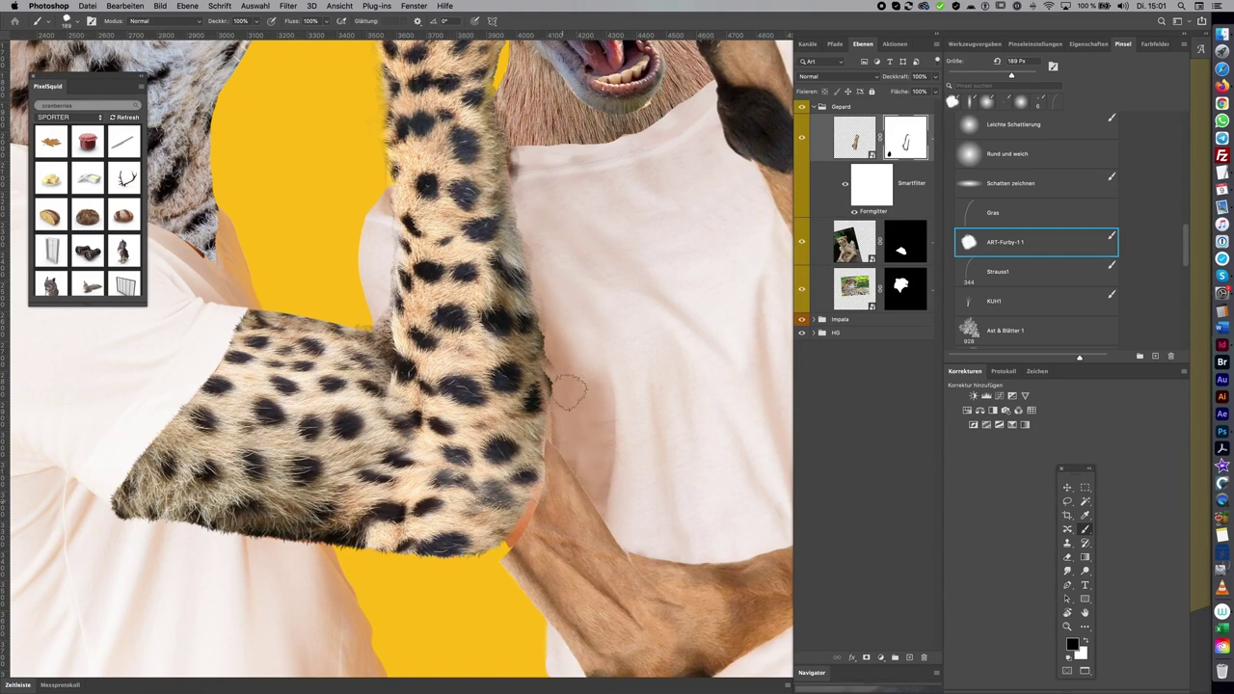
left_click(916, 245)
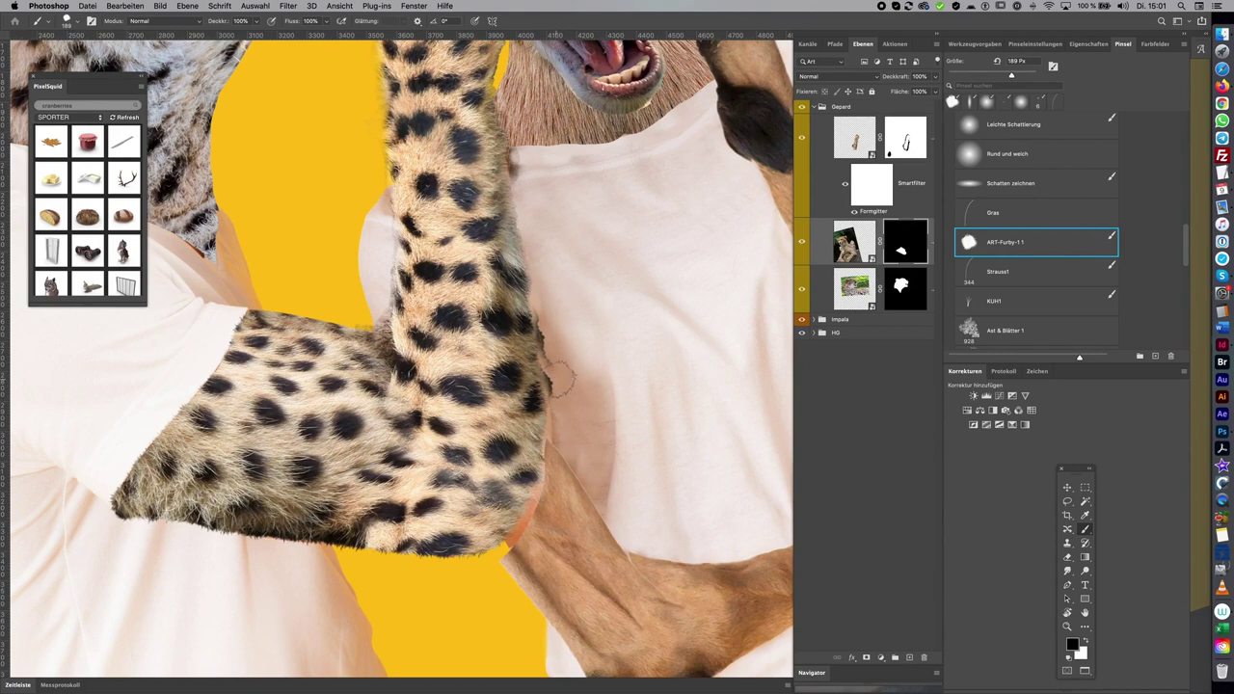
left_click(804, 289)
left_click(804, 289)
left_click(803, 140)
left_click(803, 140)
left_click(802, 140)
left_click(804, 135)
left_click(817, 334)
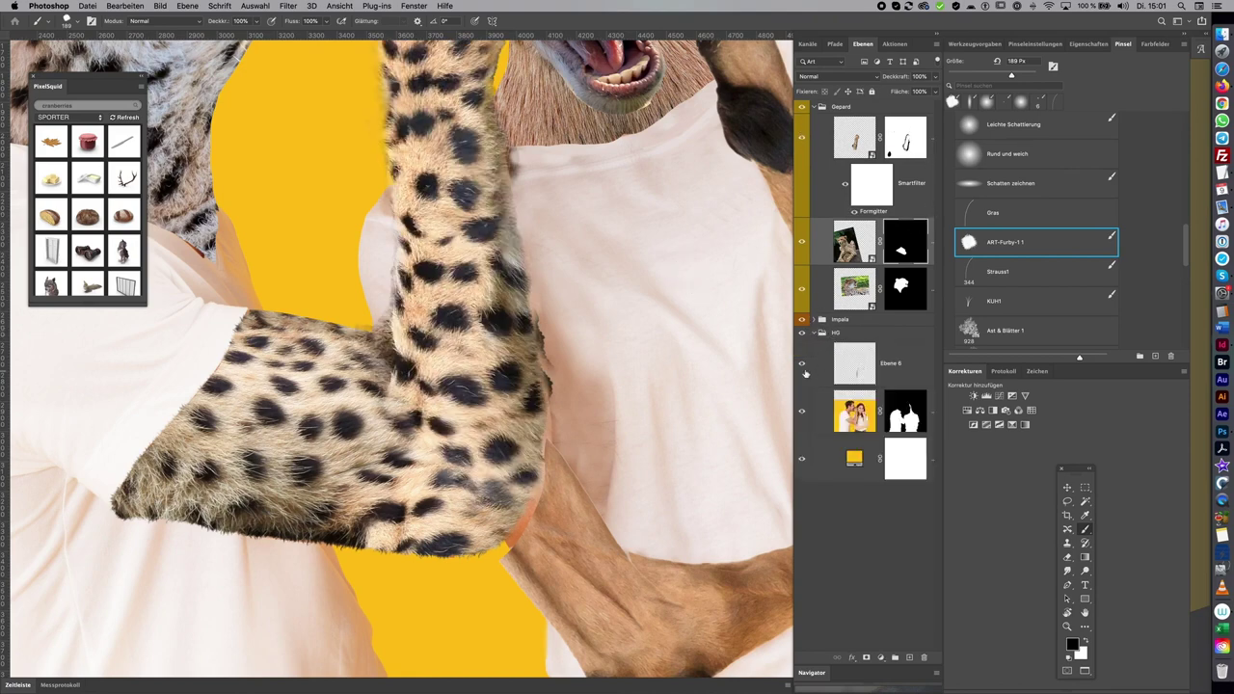
Clone-stamp clean white shirt texture over the arm's edge on Ebene 6, then reselect the fur brush on the cheetah mask
left_click(802, 366)
left_click(802, 366)
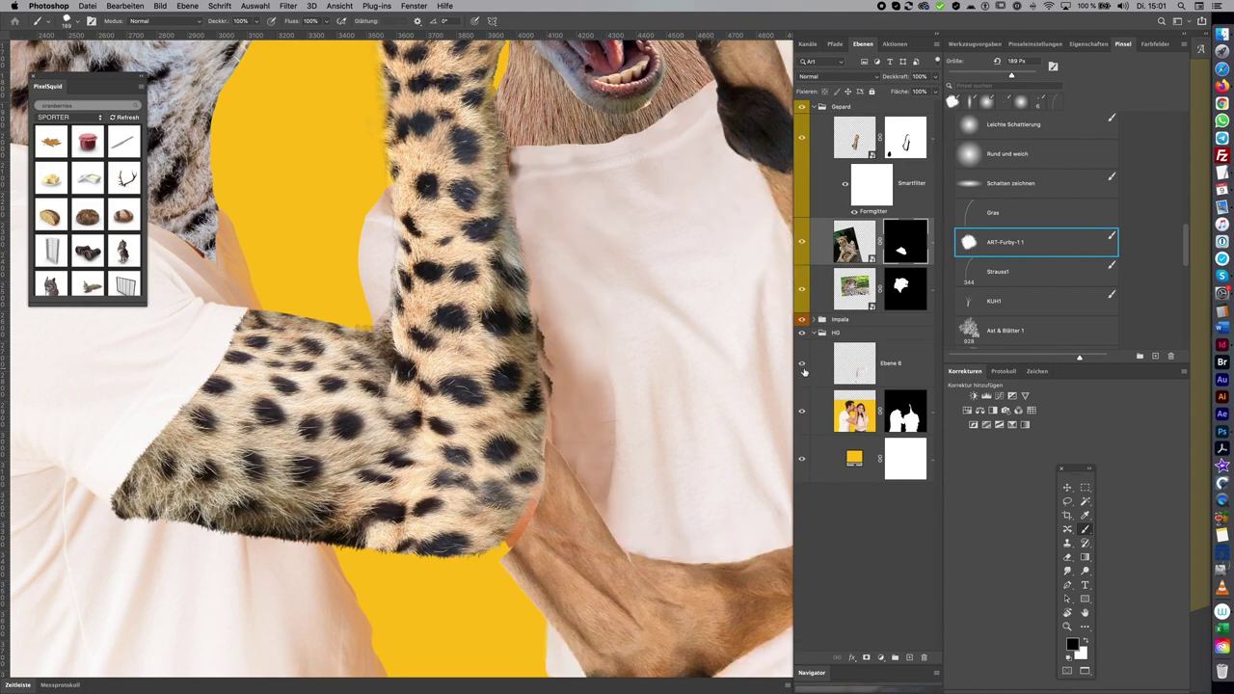
left_click(896, 364)
key("s")
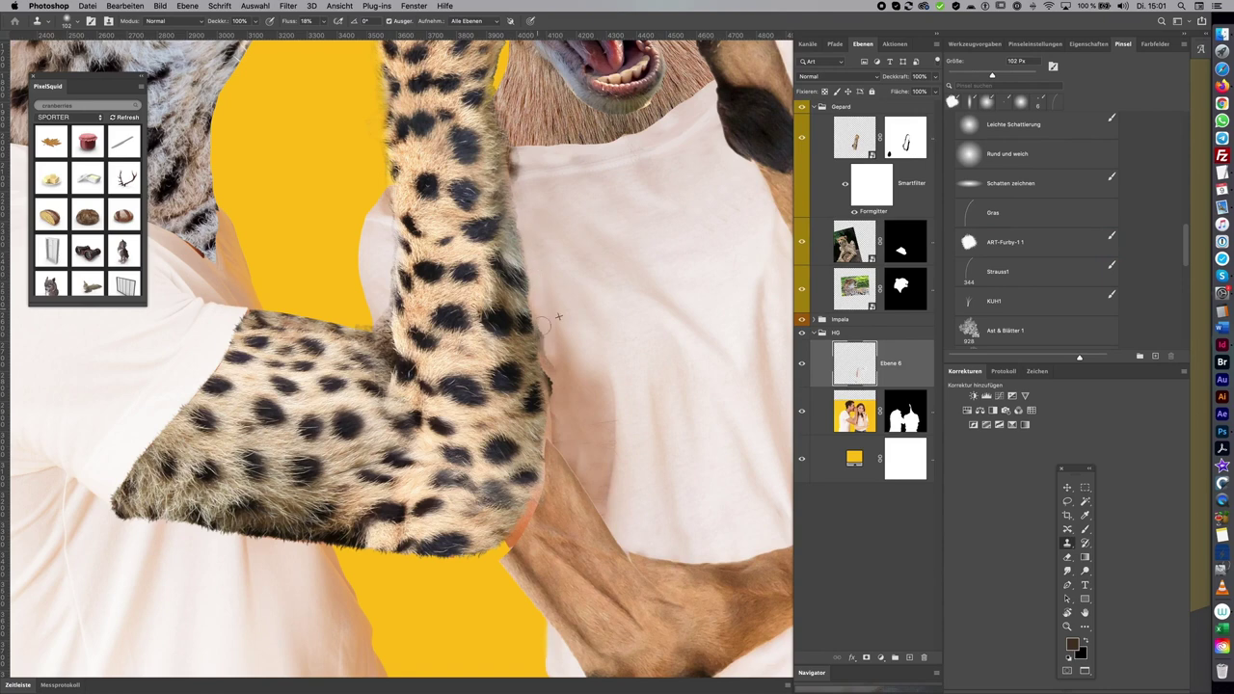
left_click(556, 316, "alt")
left_click_drag(559, 328, 572, 386)
left_click_drag(511, 157, 517, 169)
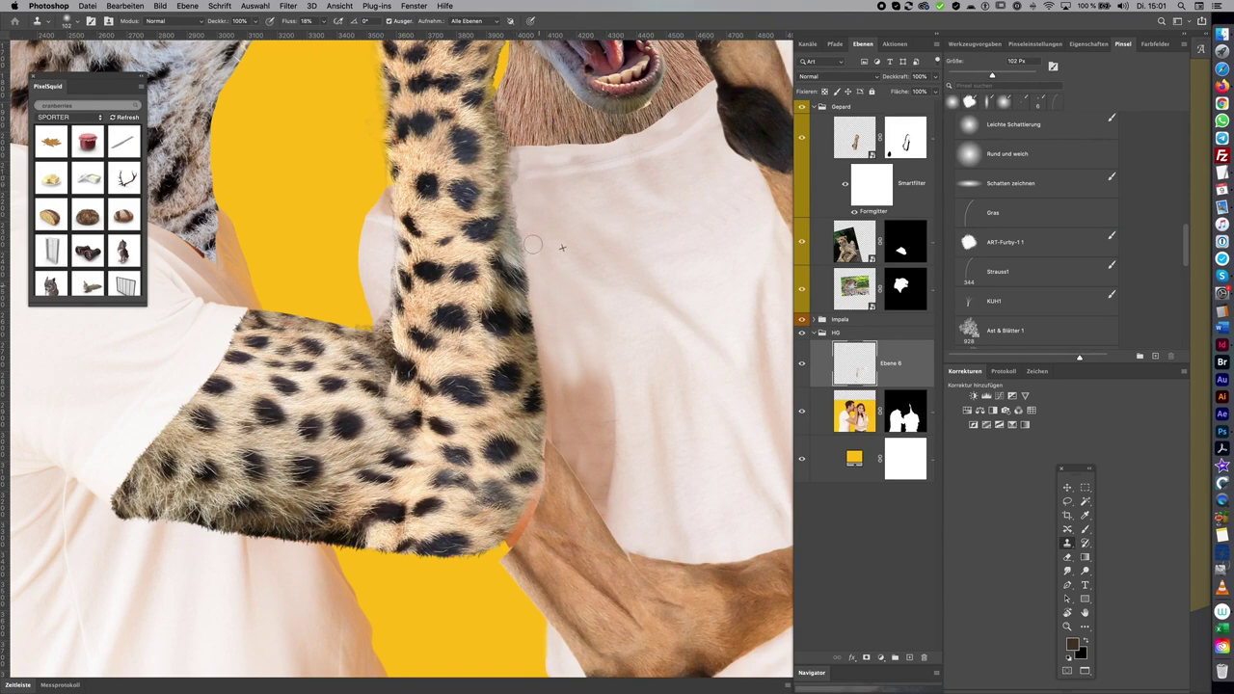
left_click(904, 241)
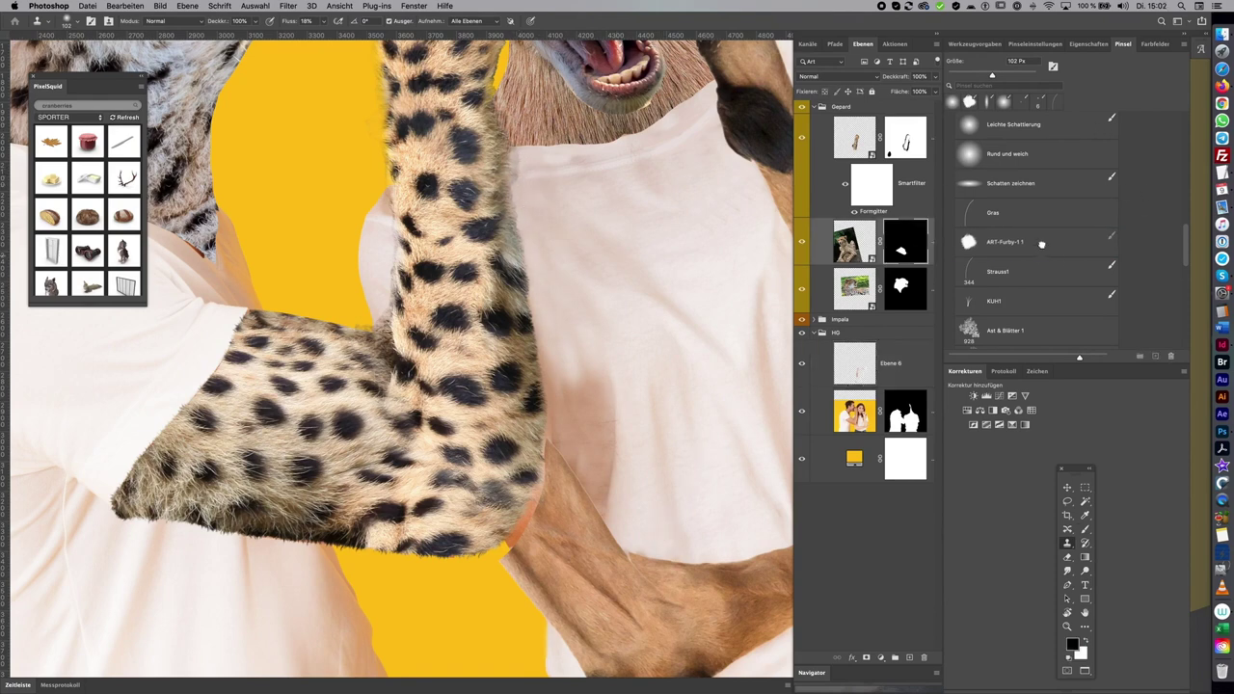
left_click(1002, 242)
Refine the right and left edges of the cheetah neck's mask, then toggle the layer to check
key("x")
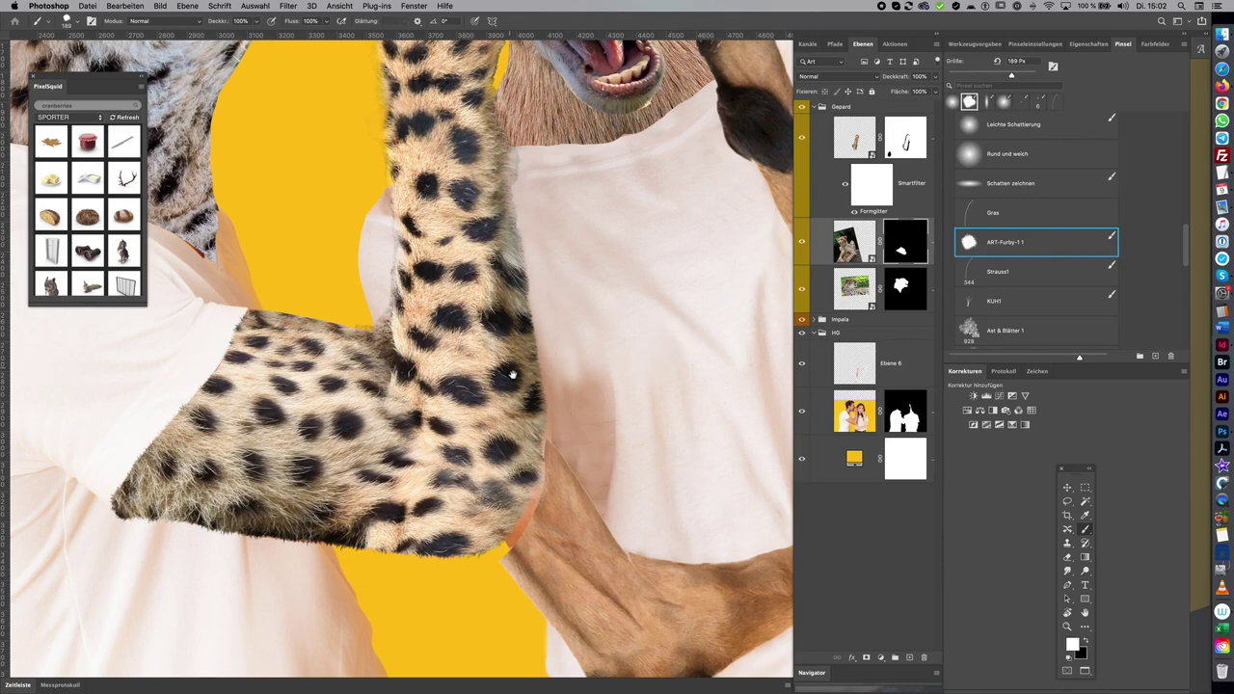
scroll(511, 363, "up", 5)
key("x")
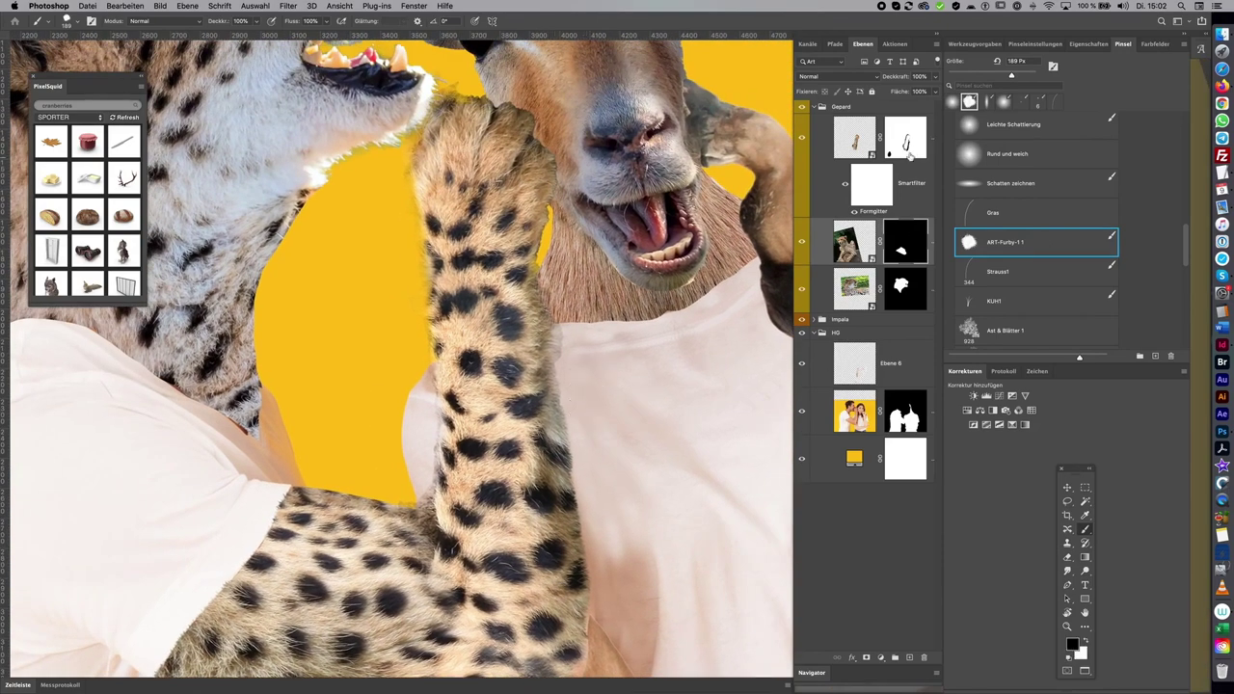
key("alt+bracketright")
left_click_drag(583, 428, 553, 252)
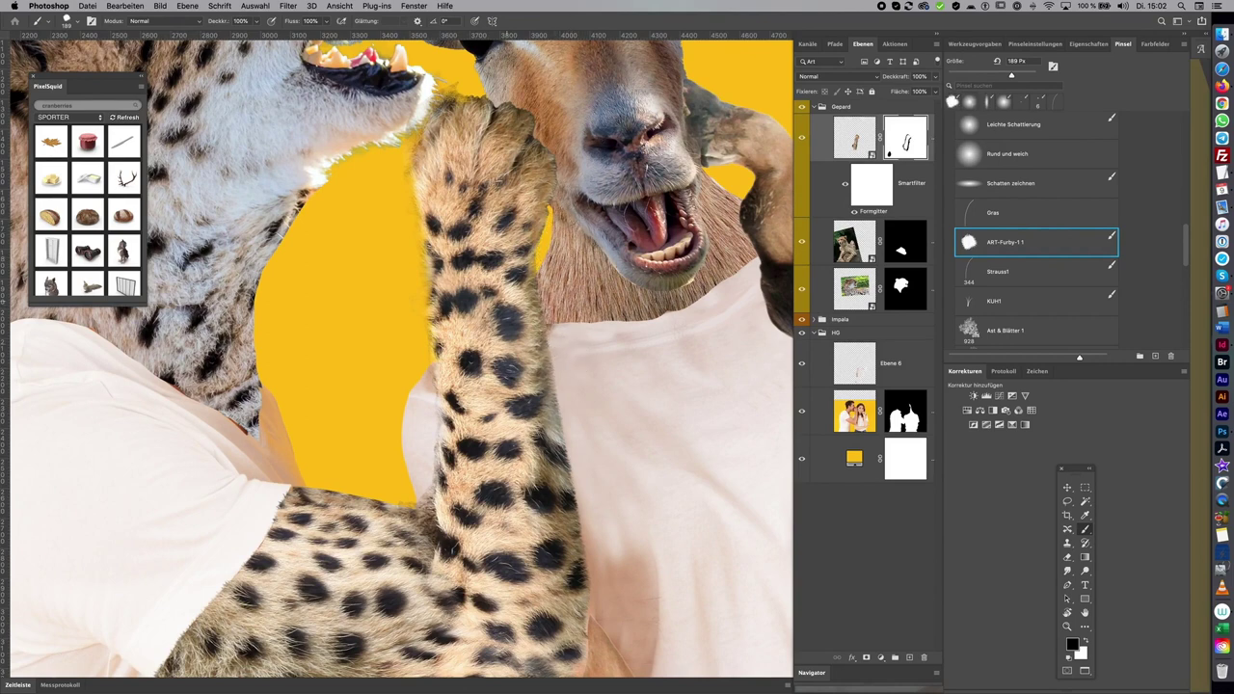
left_click_drag(408, 333, 419, 490)
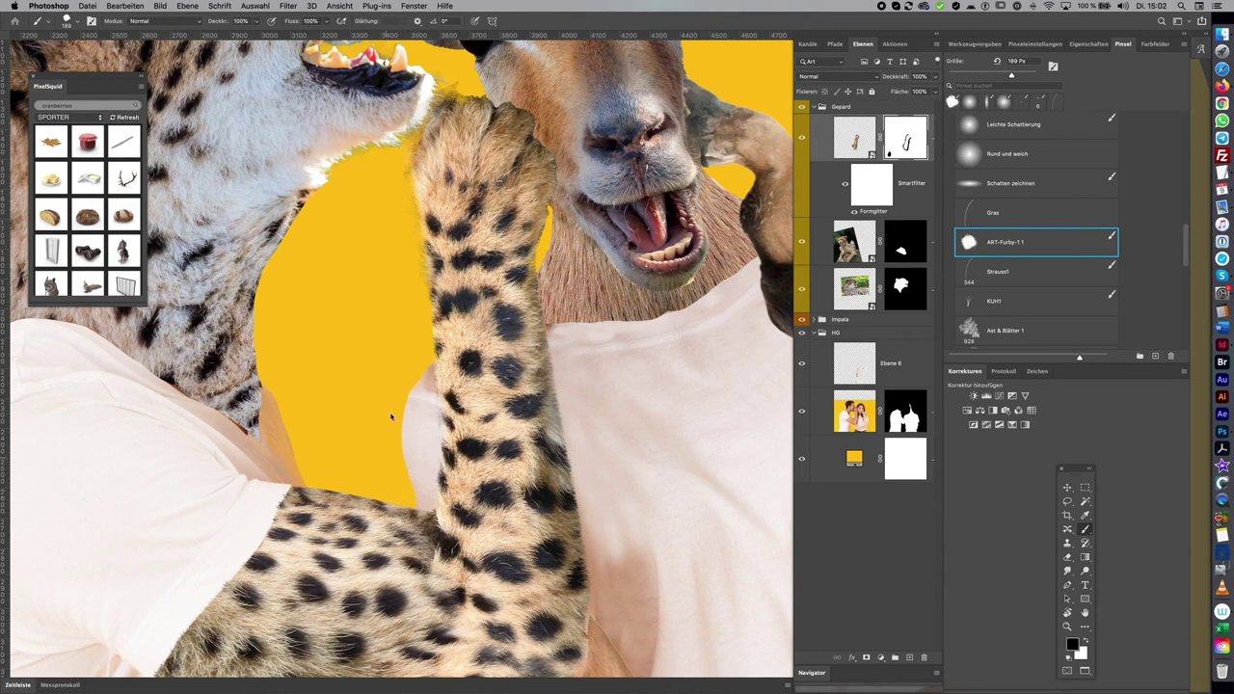
left_click(801, 241)
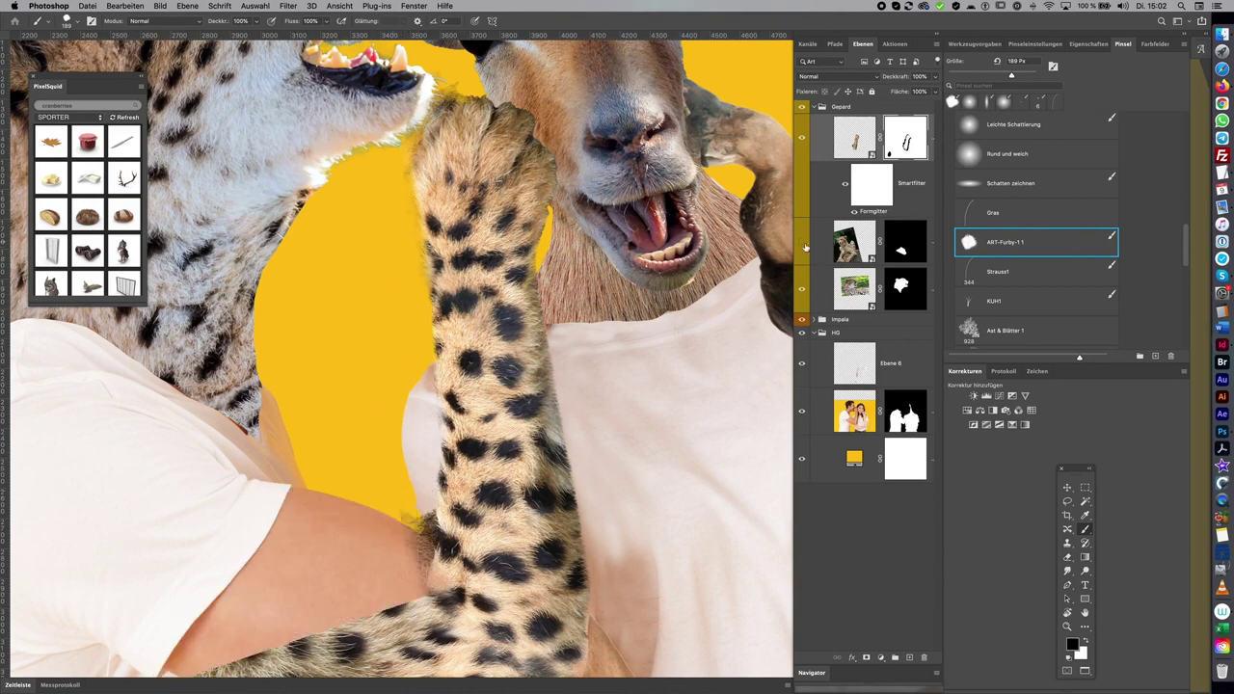
left_click(801, 241)
Trim fur along the cheetah's back and at the neck edge on the Gepard masks
left_click(904, 241)
key("x")
key("x")
left_click_drag(367, 487, 429, 506)
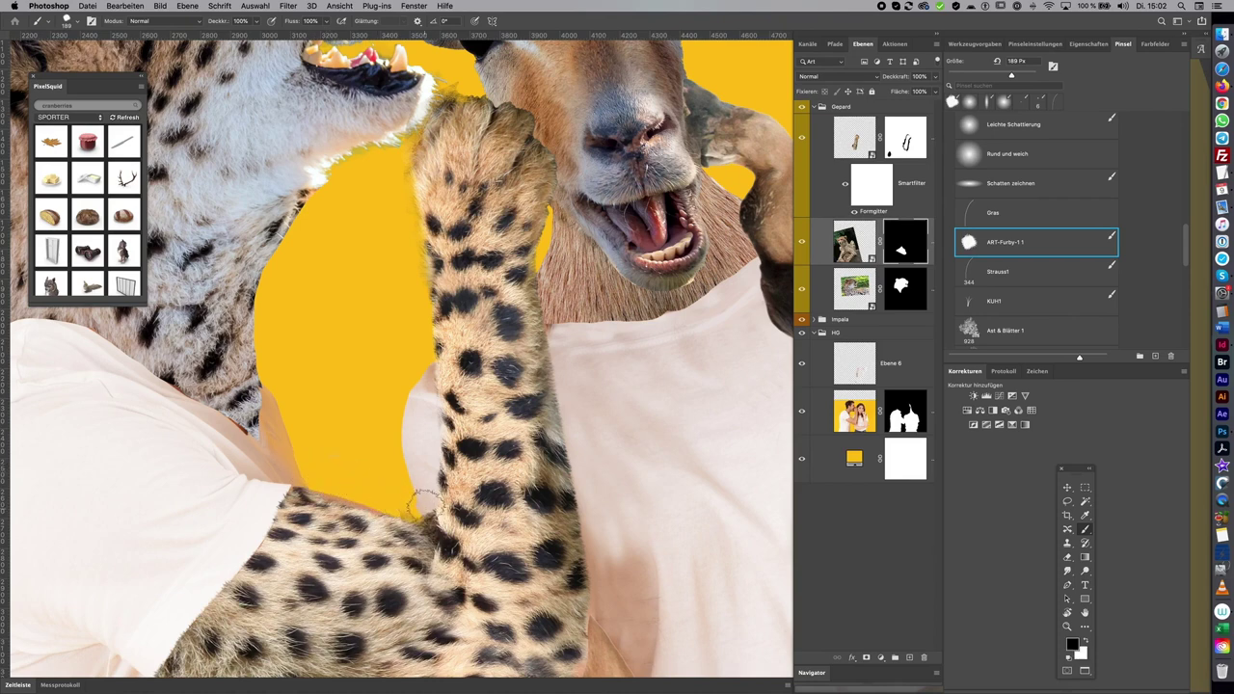
key("x")
left_click(905, 137)
key("x")
mouse_move(422, 500)
left_mouse_down()
mouse_move(441, 512)
mouse_move(456, 502)
left_mouse_up()
key("x")
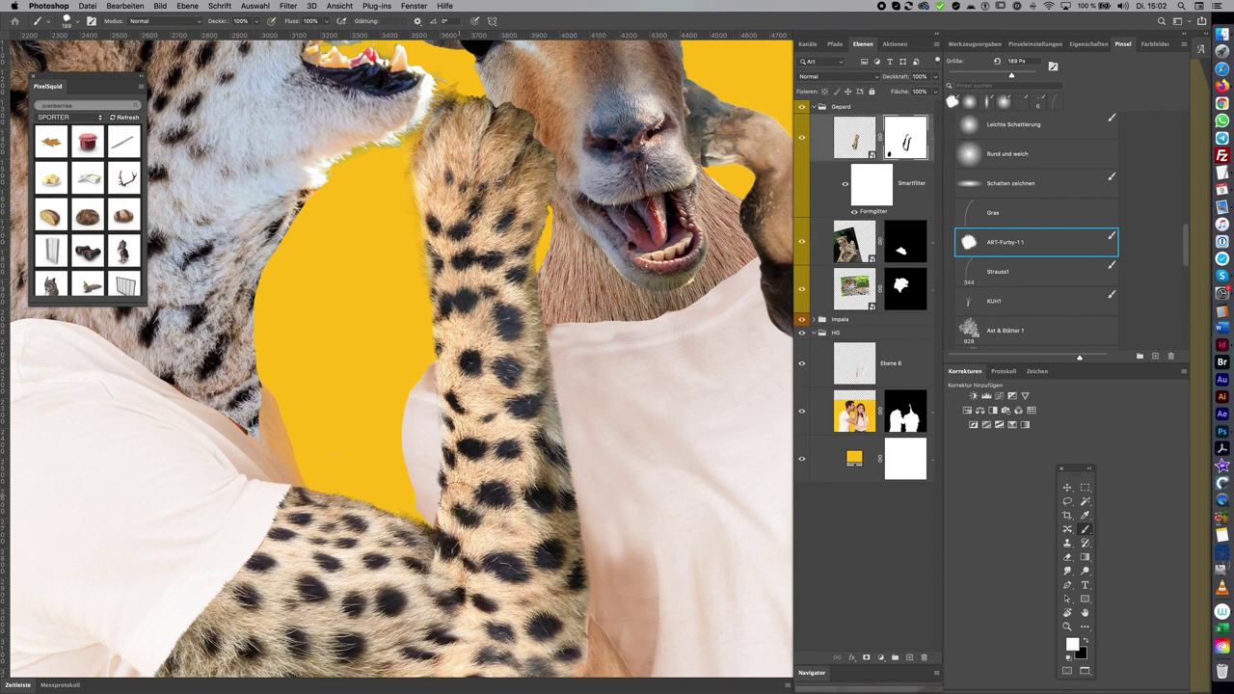
key("x")
Paint white on the mask to extend the cheetah paw further over the impala's cheek
scroll(570, 150, "up", 5)
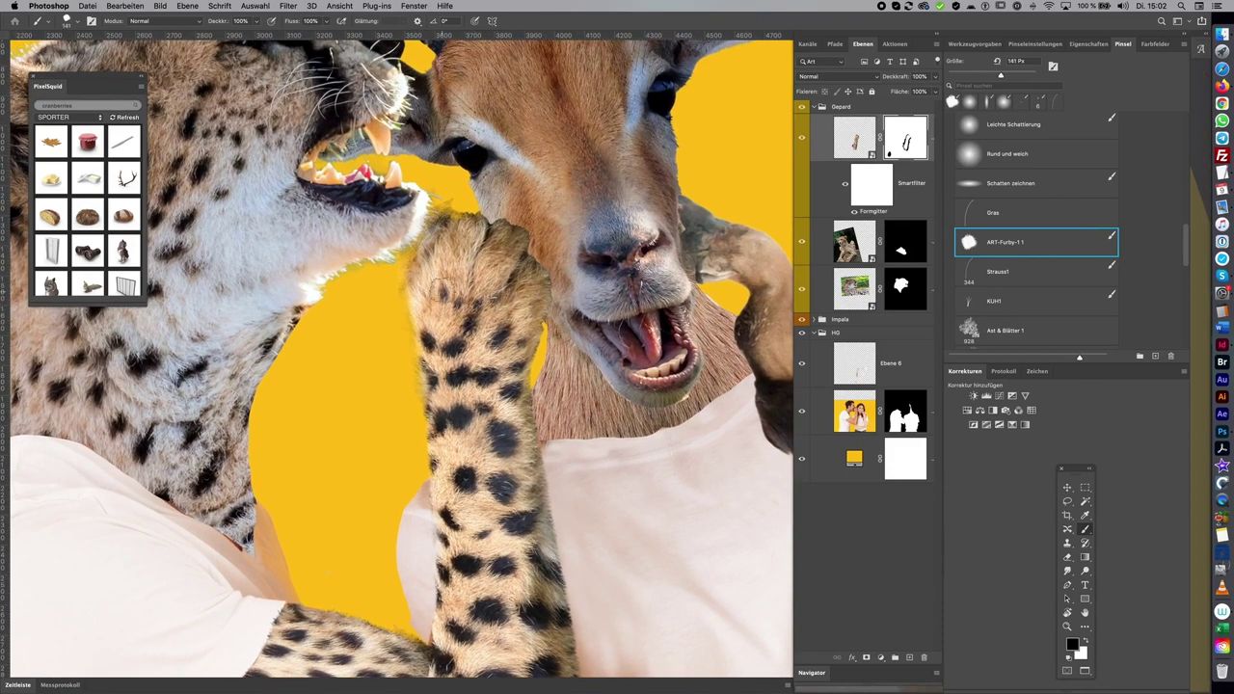
key("x")
key("x")
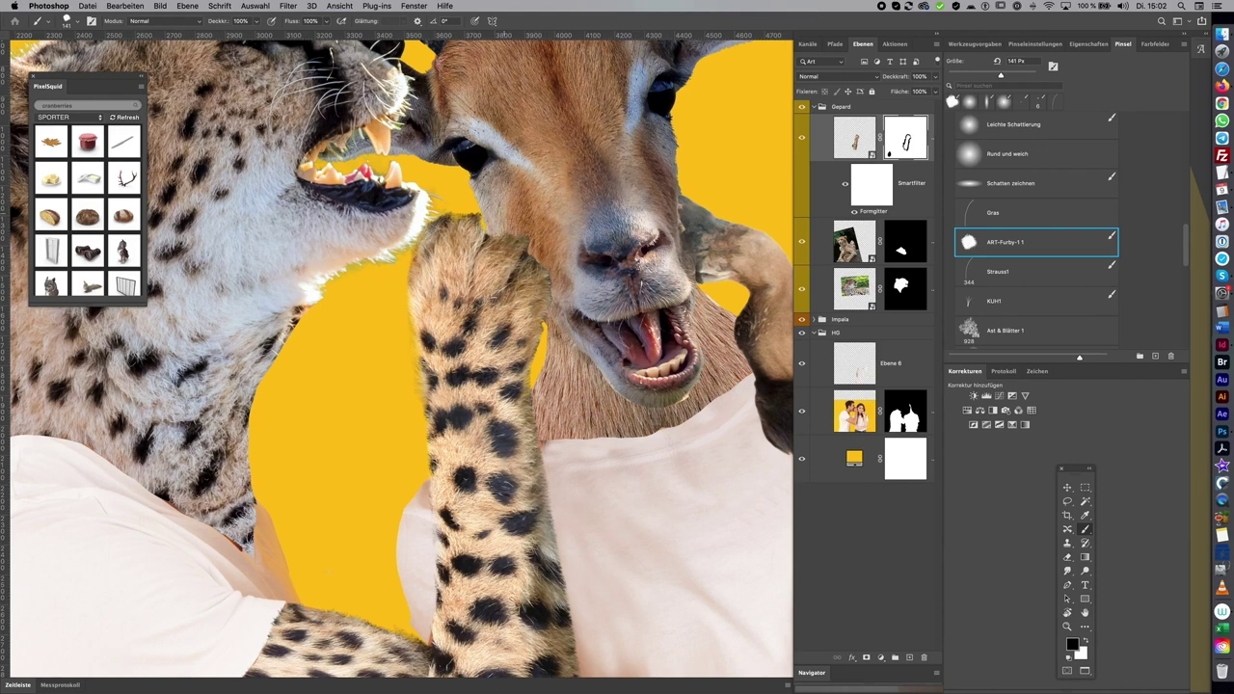
key("x")
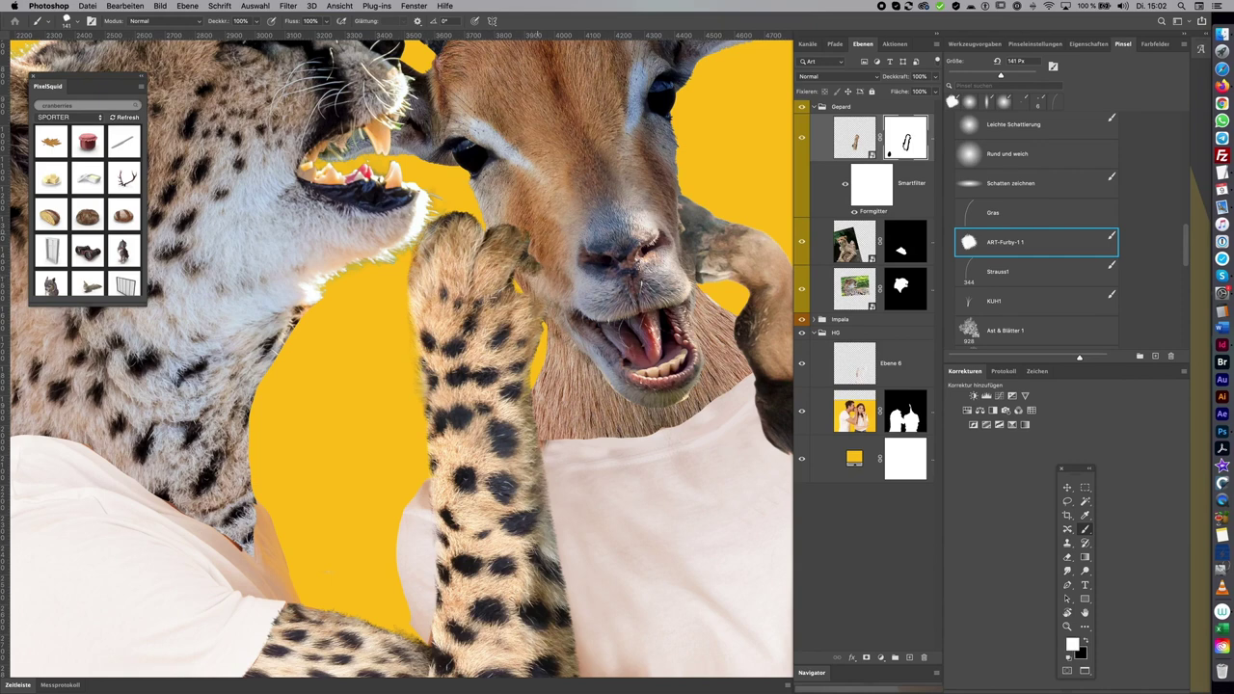
left_click_drag(521, 234, 540, 284)
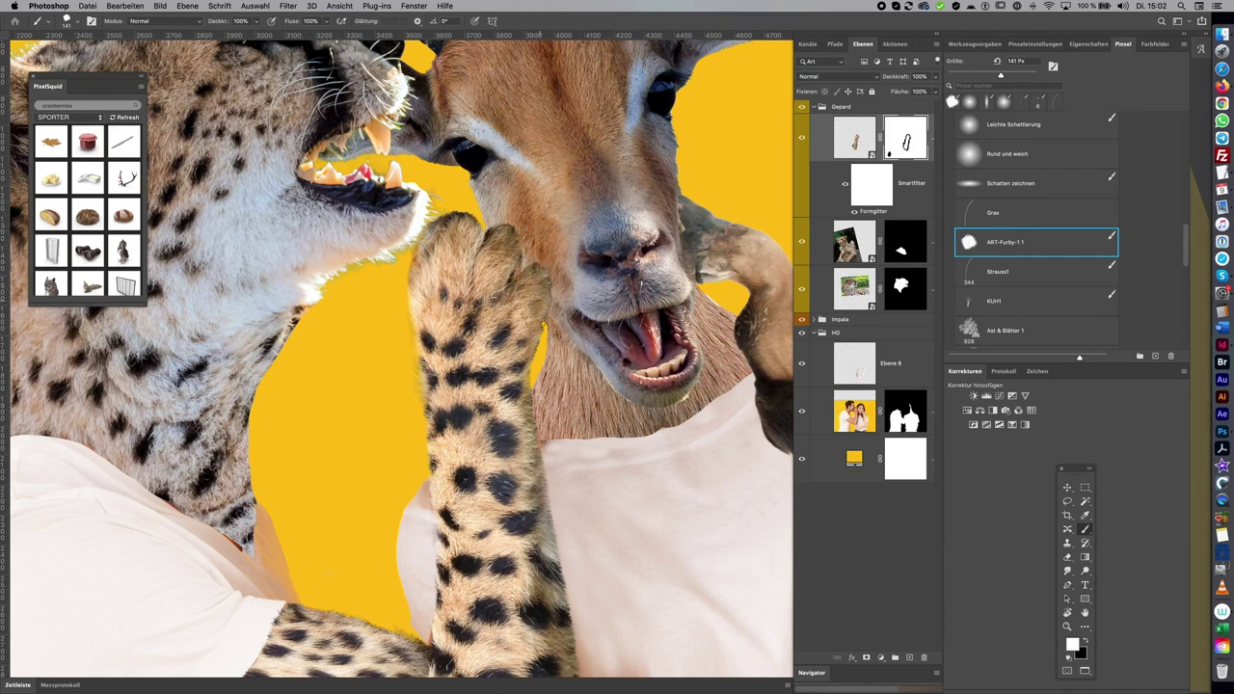
key("x")
key("x")
Pan and zoom over the cheetah arm, head and impala to check the result, then select the cheetah head layer
mouse_move(577, 472)
left_mouse_down()
mouse_move(578, 328)
mouse_move(729, 175)
mouse_move(710, 485)
left_mouse_up()
mouse_move(476, 427)
left_mouse_down()
mouse_move(691, 469)
mouse_move(514, 344)
mouse_move(595, 443)
mouse_move(404, 490)
left_mouse_up()
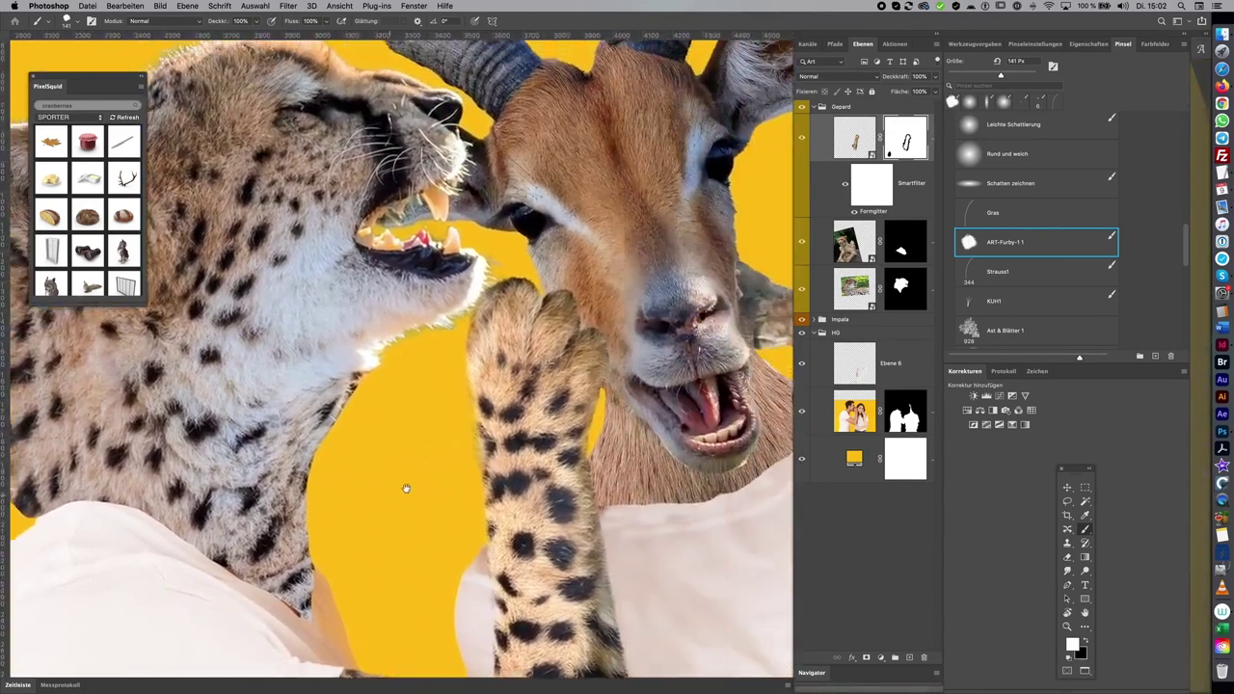
scroll(403, 480, "down", 3)
scroll(403, 480, "down", 2)
scroll(220, 435, "up", 2)
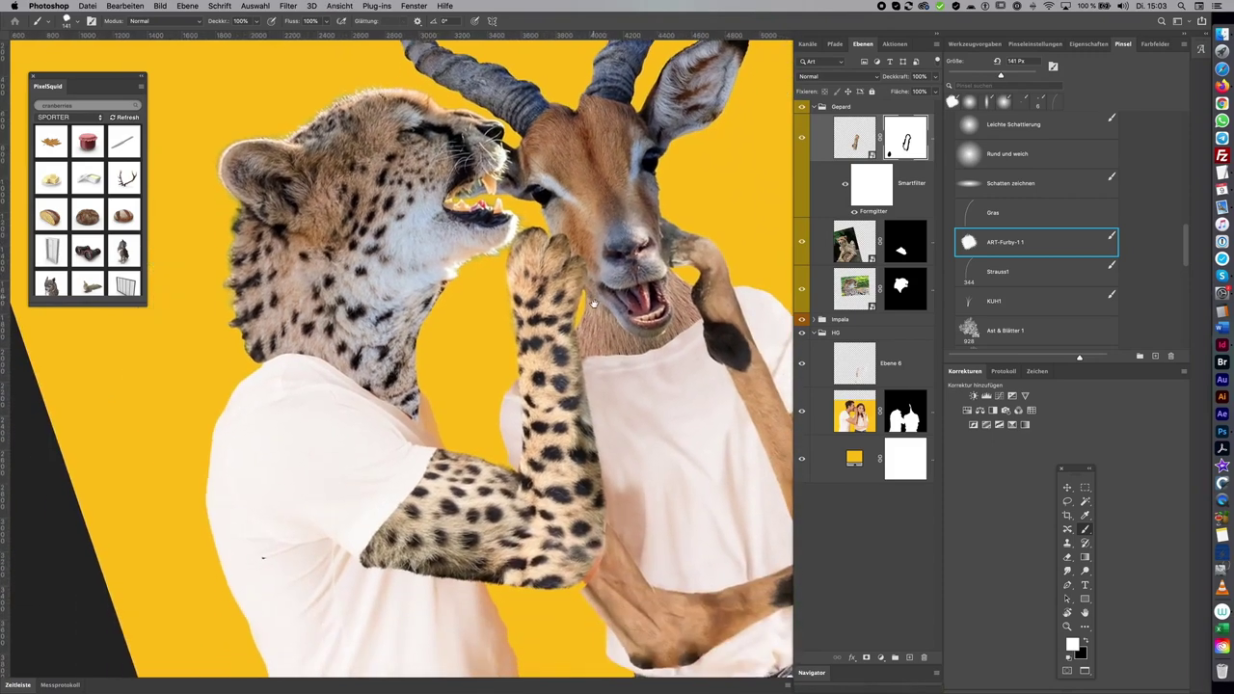
scroll(220, 434, "up", 2)
scroll(220, 435, "up", 1)
scroll(281, 487, "up", 1)
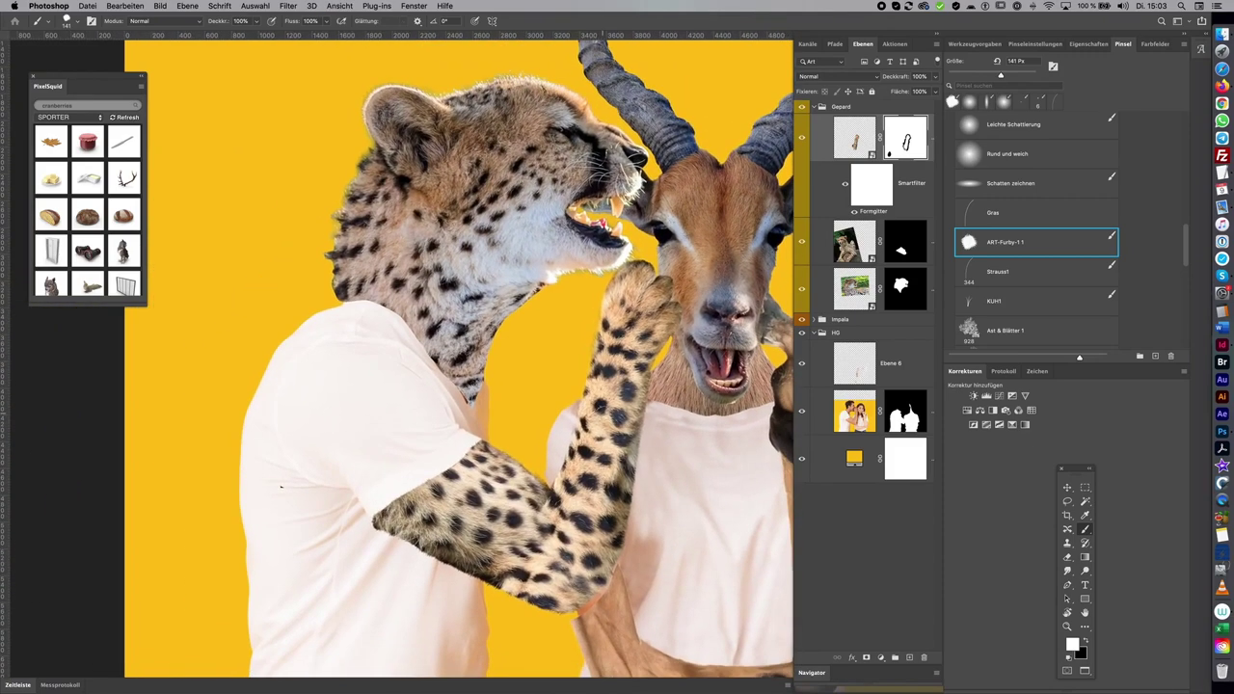
scroll(453, 357, "down", 3)
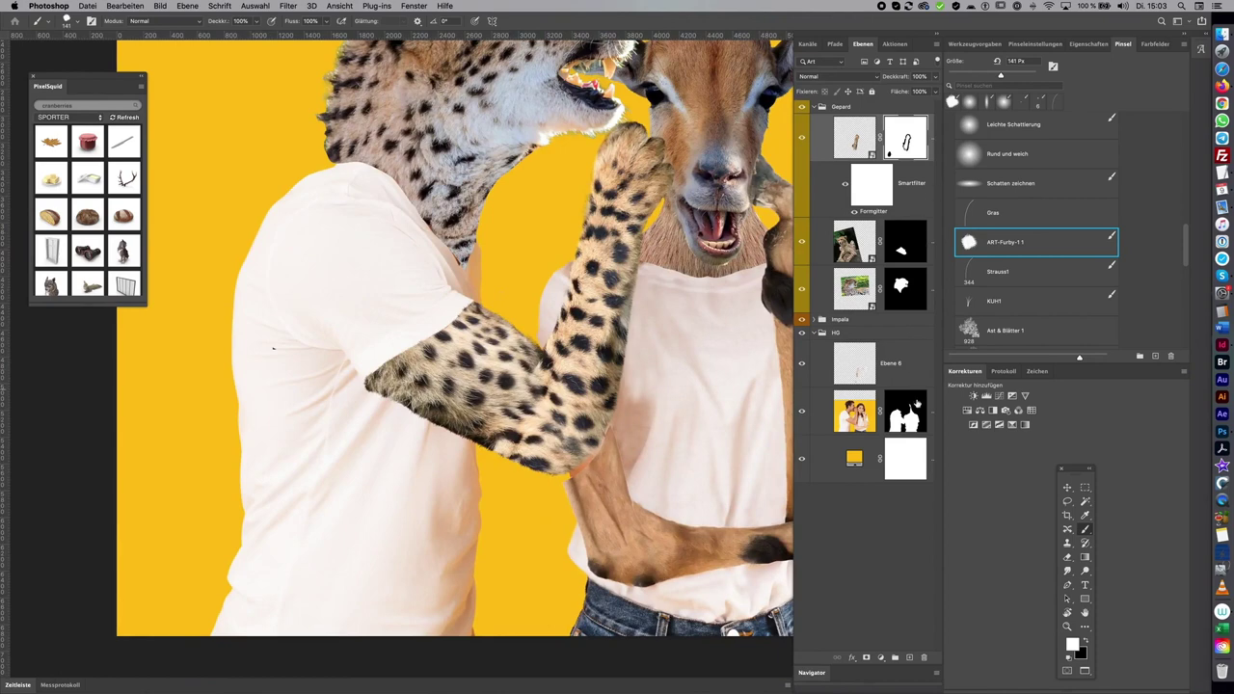
left_click(825, 138)
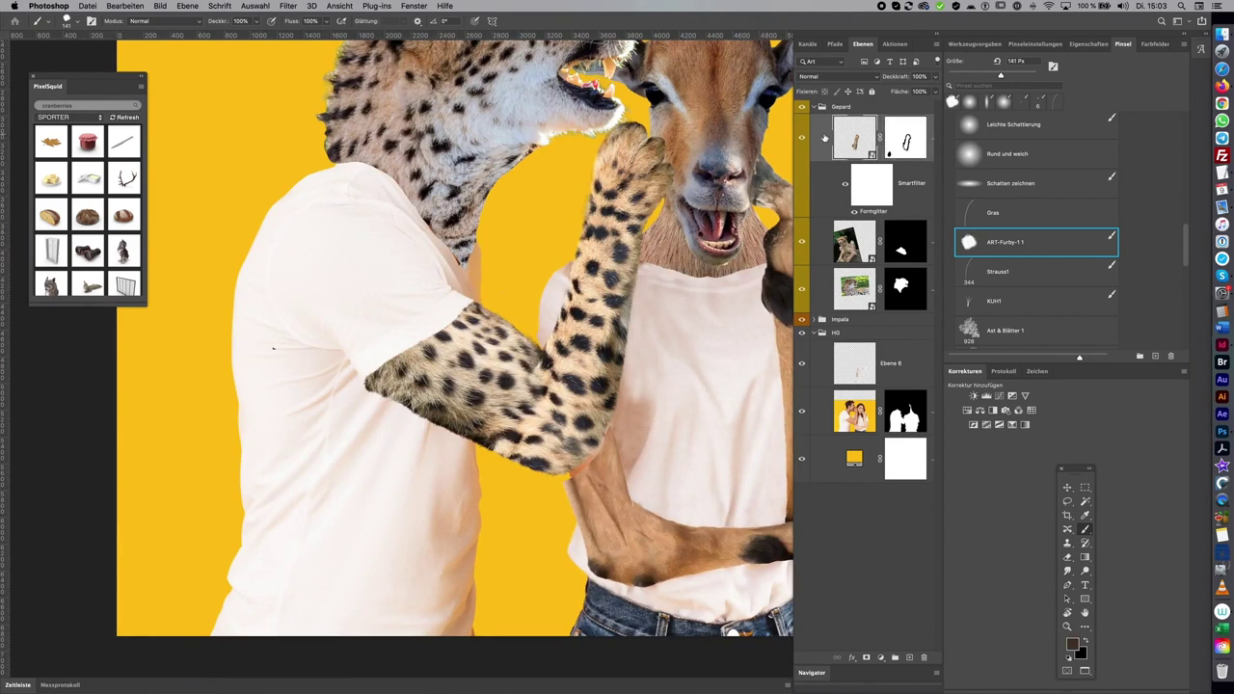
Create a new layer named Retusche in the Gepard group
key("super+shift+n")
type("Ret")
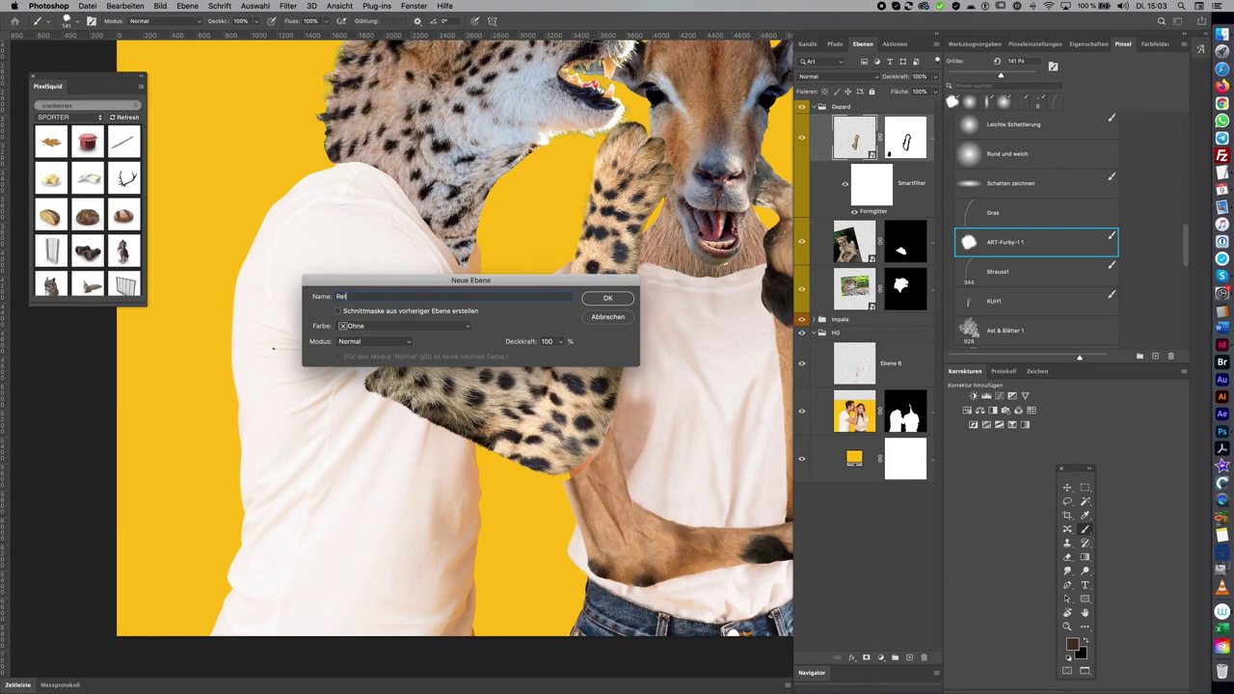
type("usche")
key("Return")
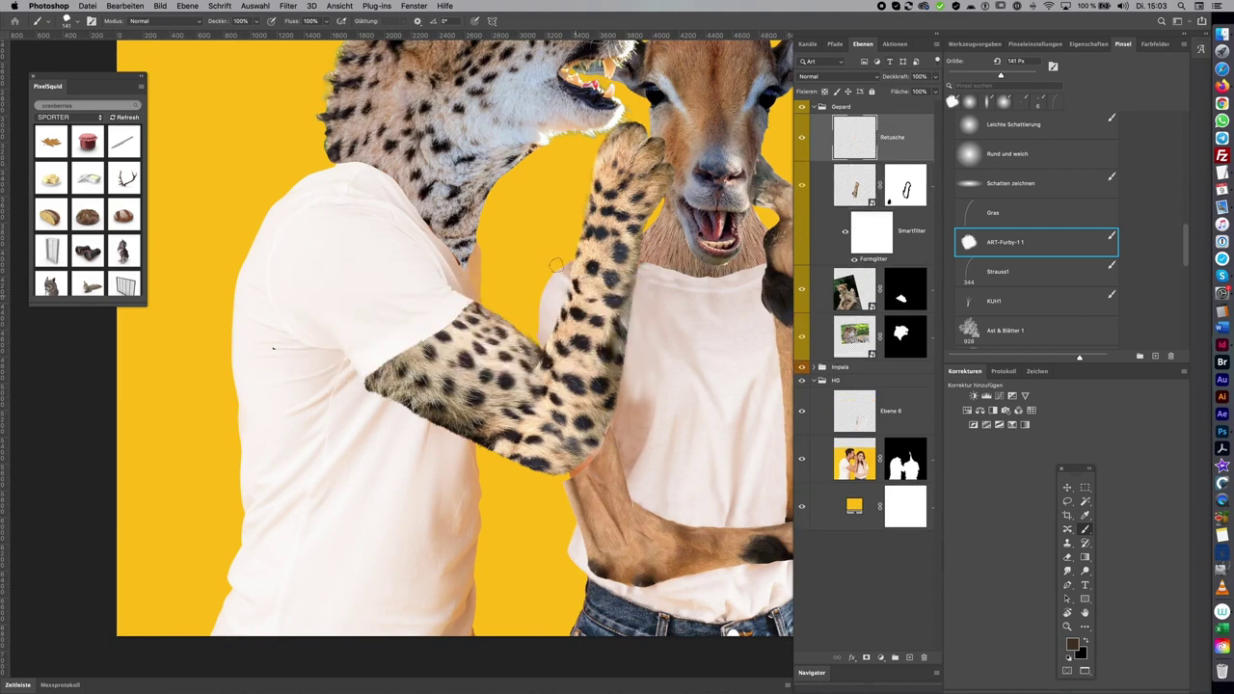
left_click_drag(273, 349, 216, 411)
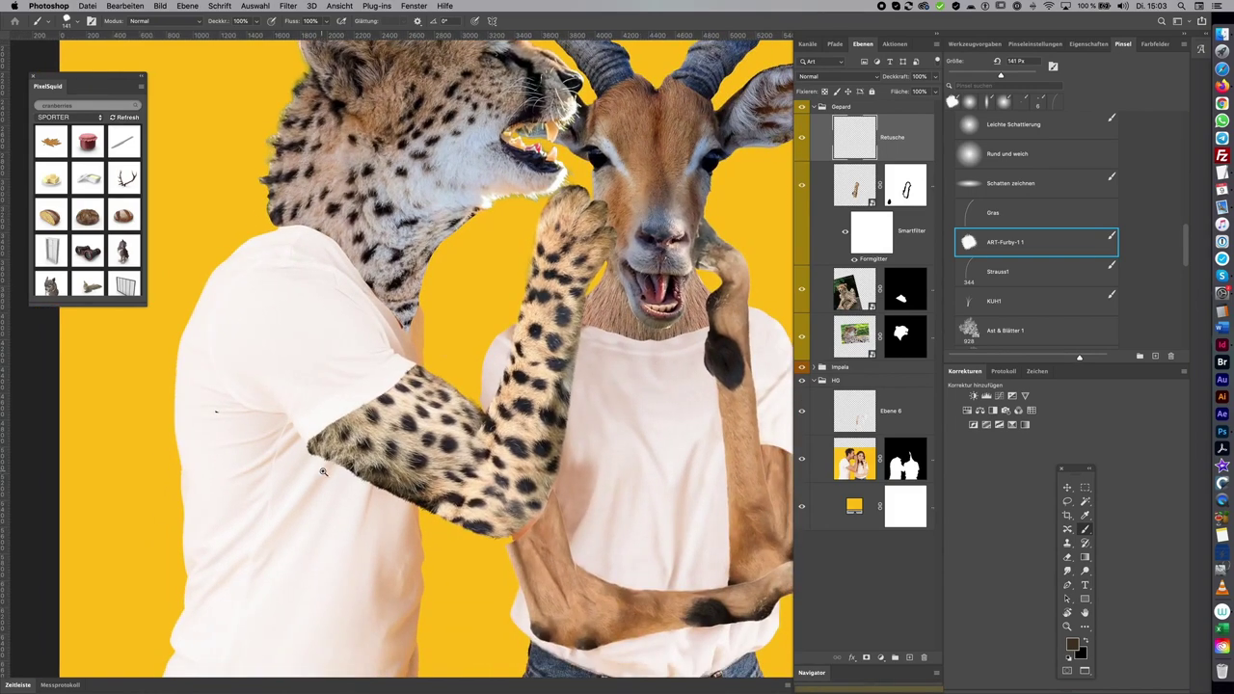
left_click(323, 471)
Paint black on the cheetah arm's mask to hide the fur at the elbow tip
left_click(809, 289)
left_click(802, 290)
left_click(804, 293)
left_click(908, 297)
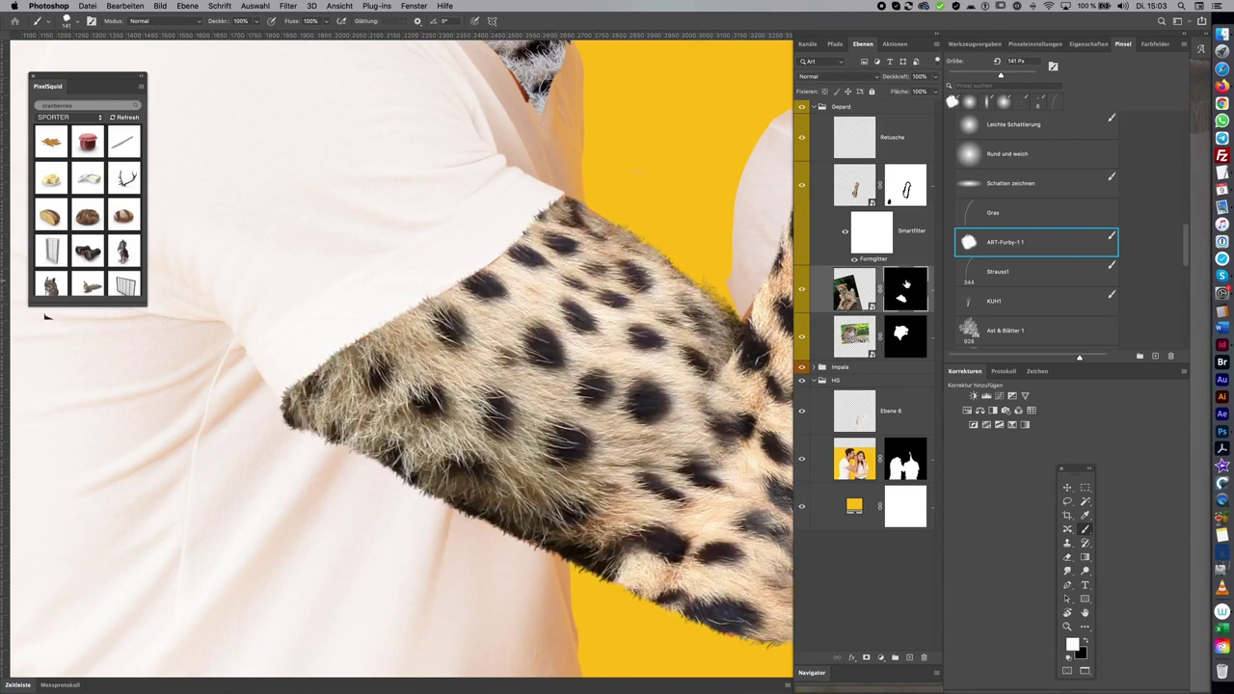
key("x")
mouse_move(302, 460)
left_mouse_down()
mouse_move(279, 433)
mouse_move(295, 421)
mouse_move(301, 433)
left_mouse_up()
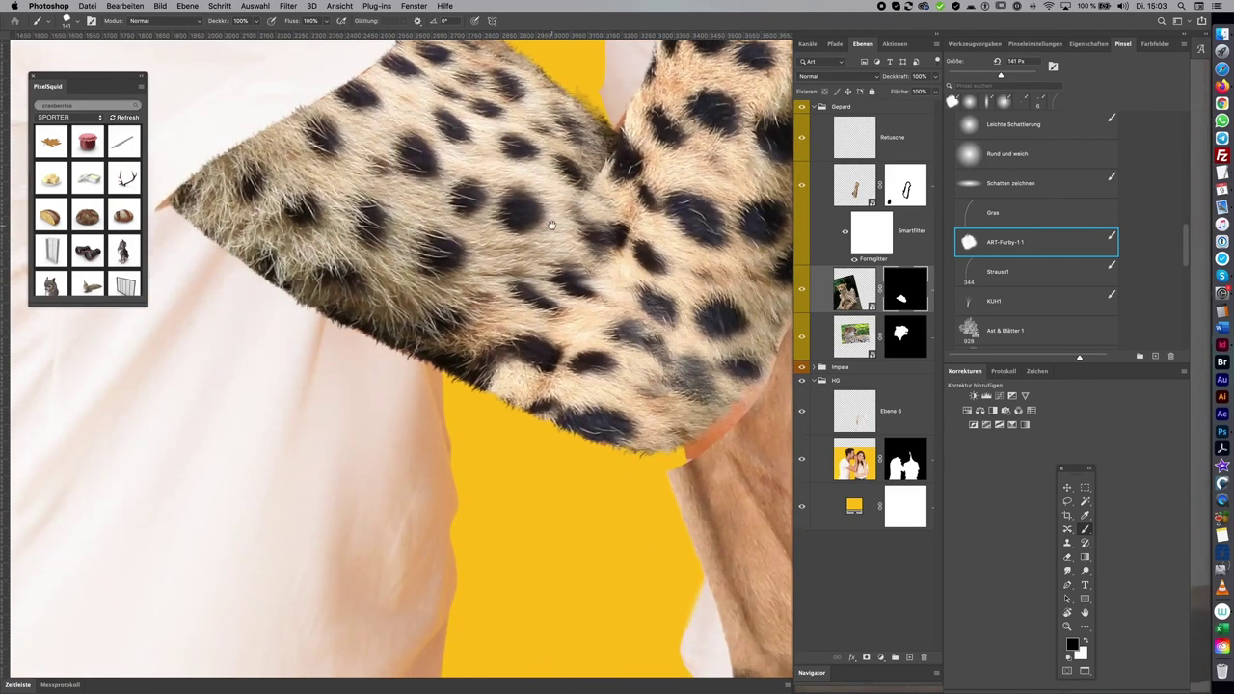
left_click_drag(789, 609, 586, 489)
left_click_drag(750, 307, 663, 346)
left_click_drag(680, 424, 682, 449)
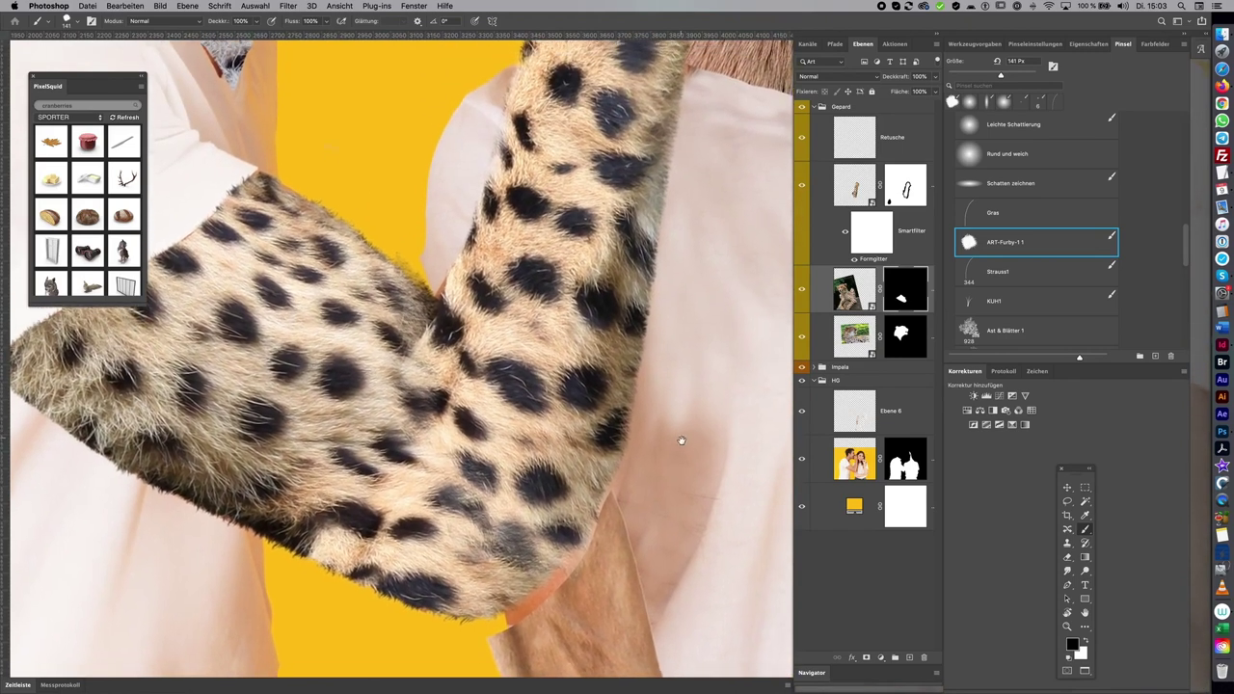
Select the Retusche layer and the Fell zeichnen fein fur brush preset
left_click(875, 138)
scroll(1183, 223, "up", 2)
scroll(1183, 217, "up", 2)
scroll(1182, 209, "up", 2)
left_click(1020, 173)
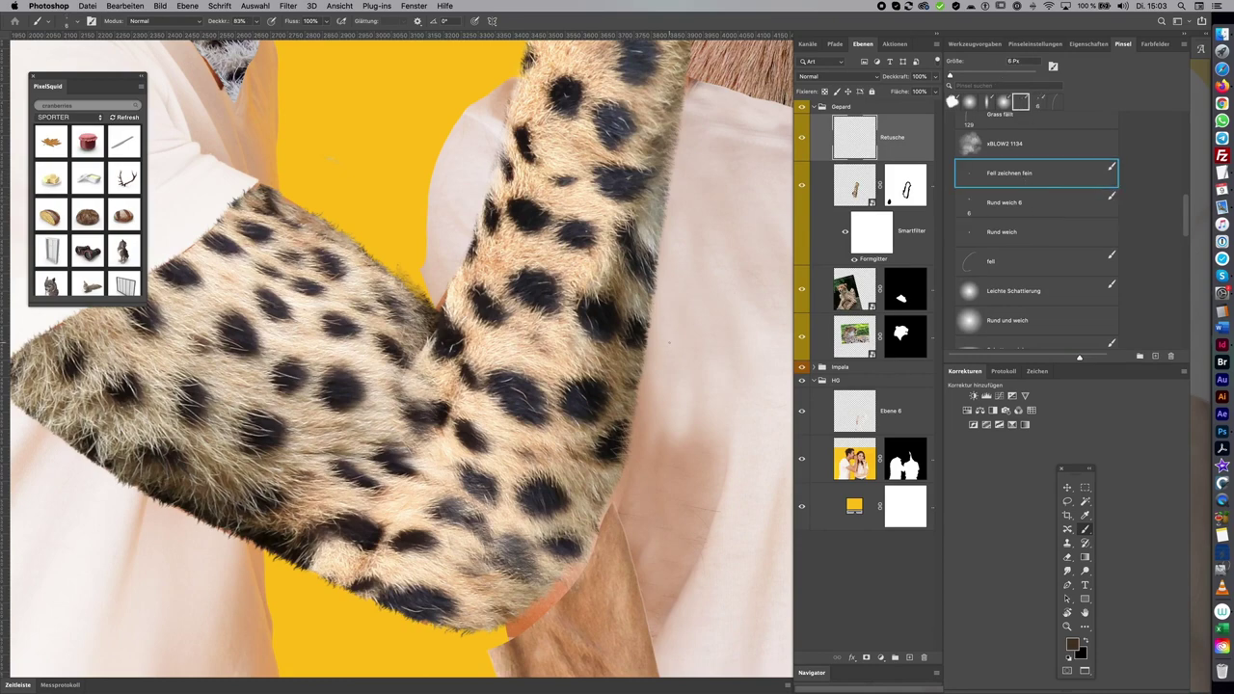
Rotate the view to the fur direction and paint fine hairs on the arm
scroll(672, 385, "up", 2)
key("r")
left_click_drag(688, 372, 730, 219)
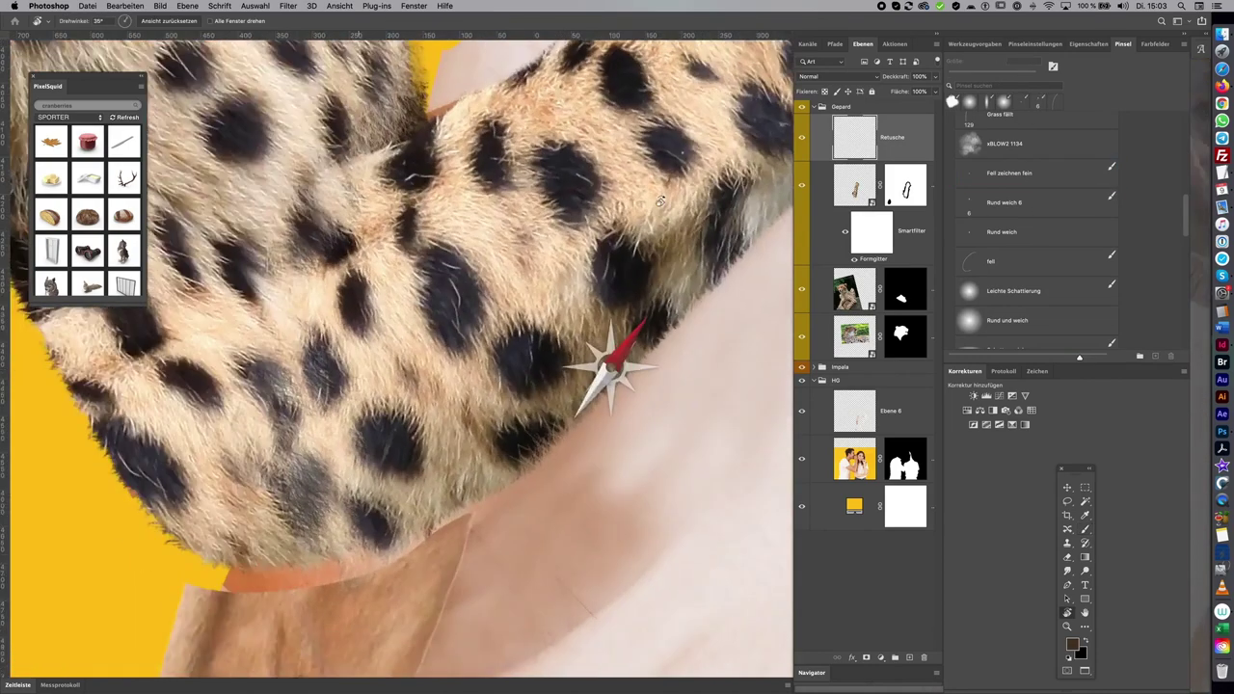
key("b")
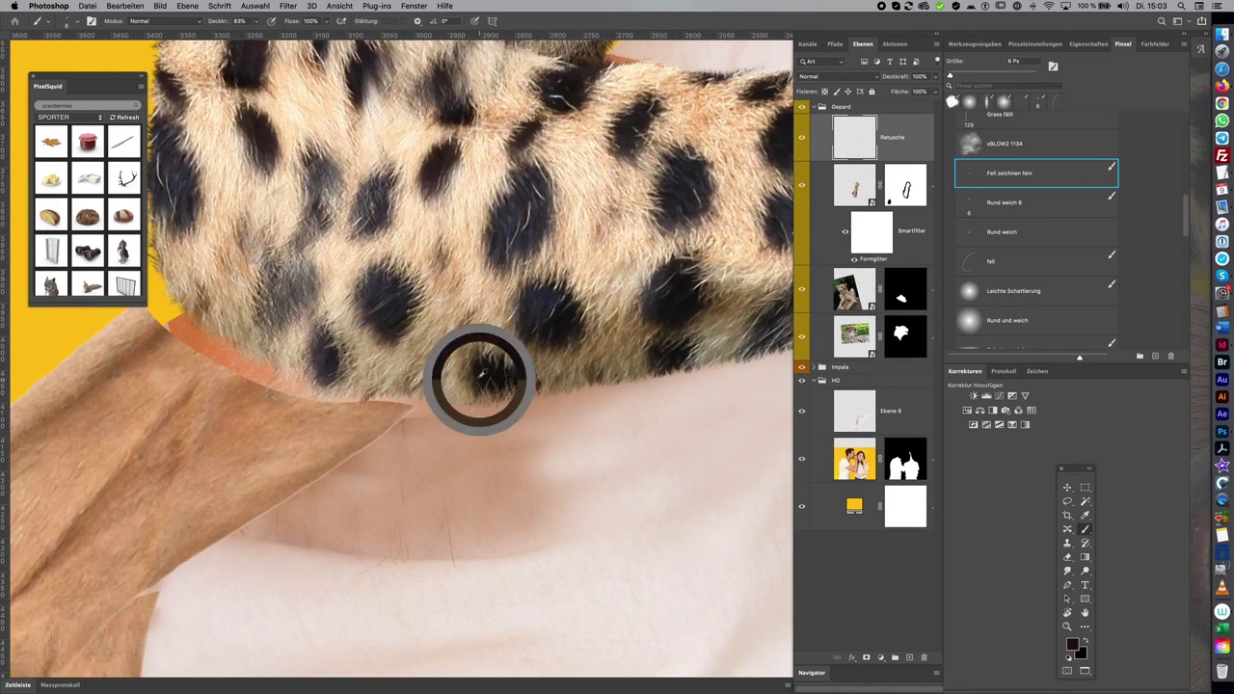
left_click_drag(478, 391, 480, 406)
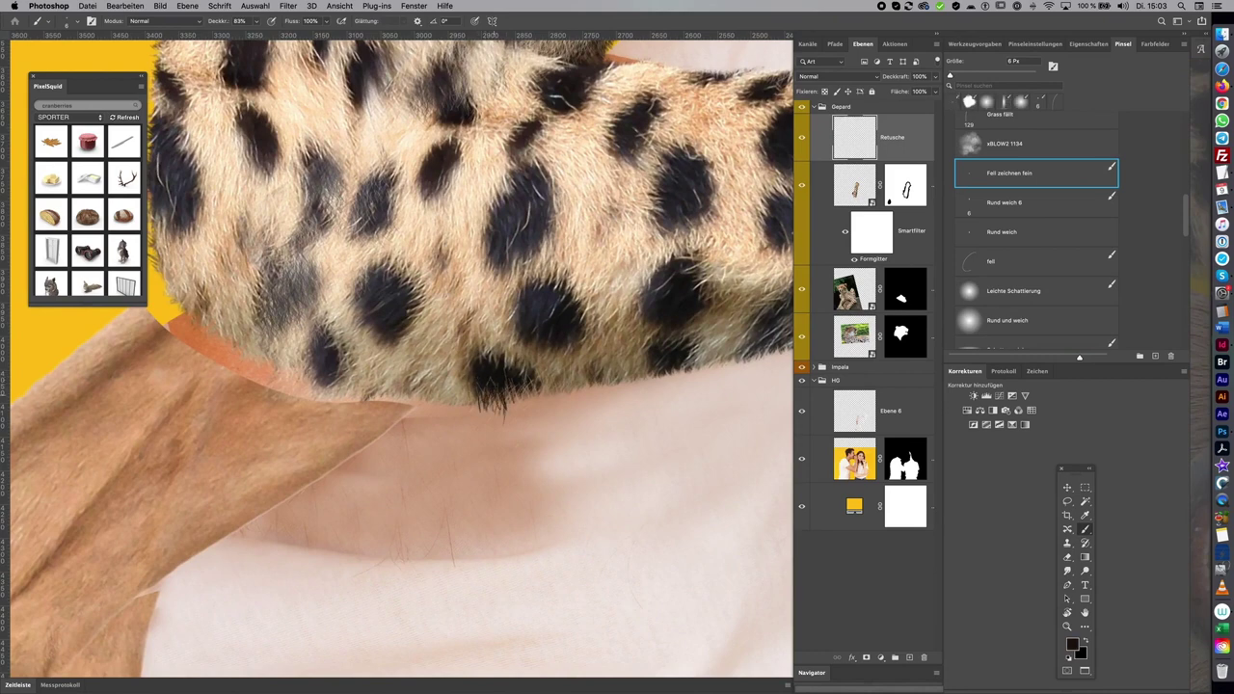
Line up the fur edge against the shirt and sample brown and light fur colours for strands
mouse_move(686, 306)
left_mouse_down()
mouse_move(652, 203)
mouse_move(634, 248)
left_mouse_up()
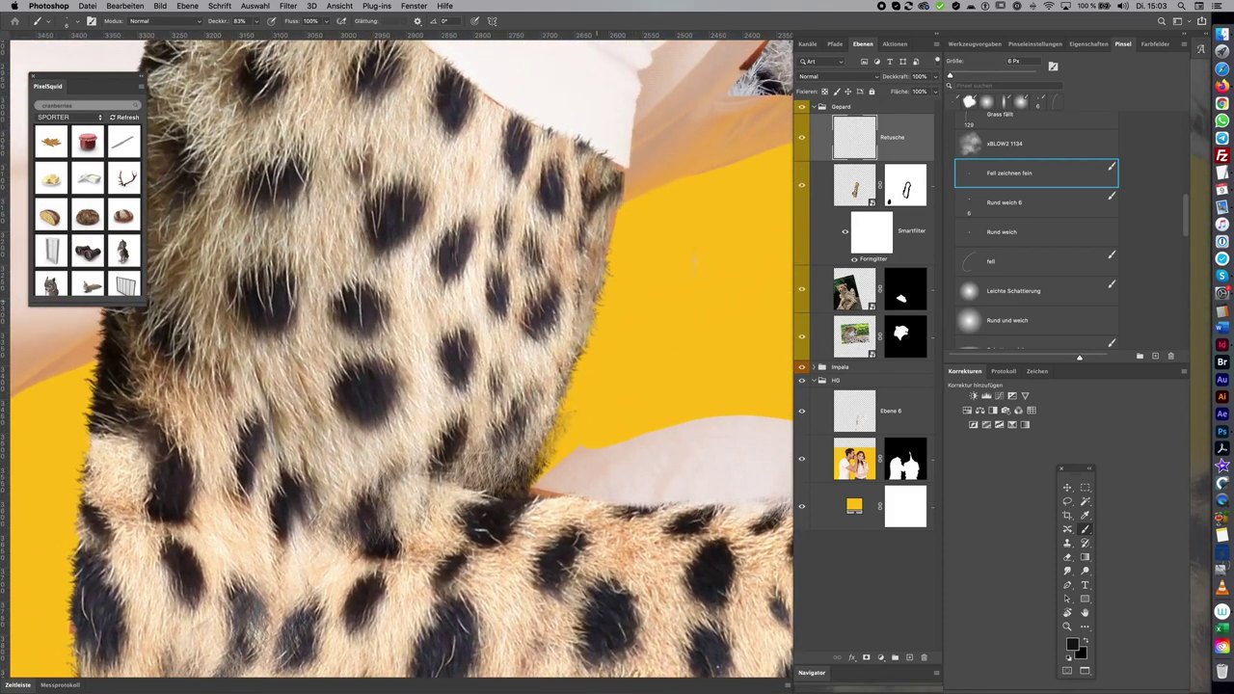
left_click_drag(585, 315, 601, 193)
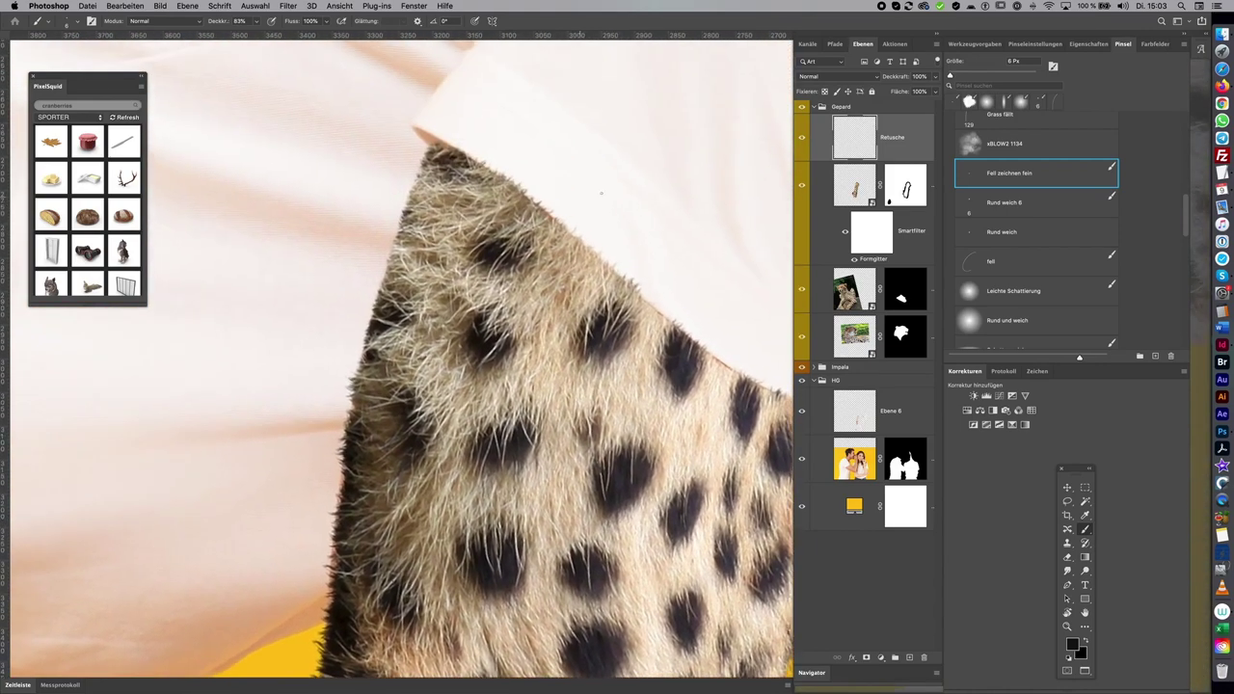
key("r")
left_click_drag(600, 193, 508, 254)
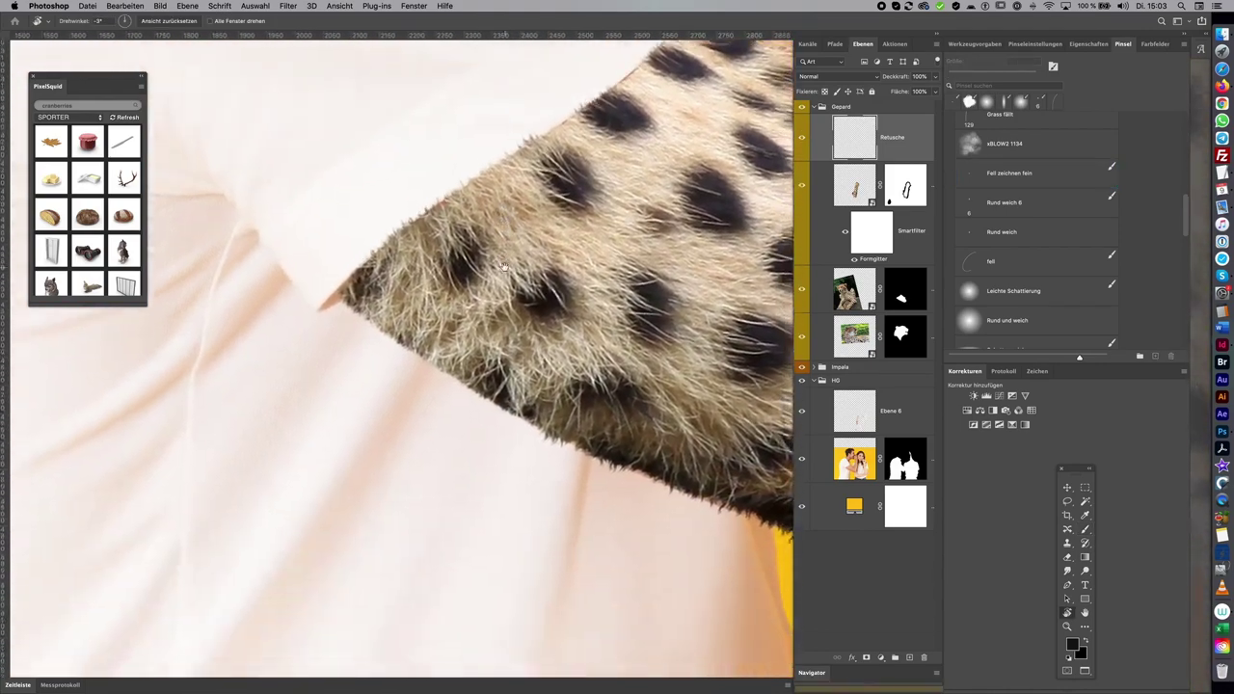
key("b")
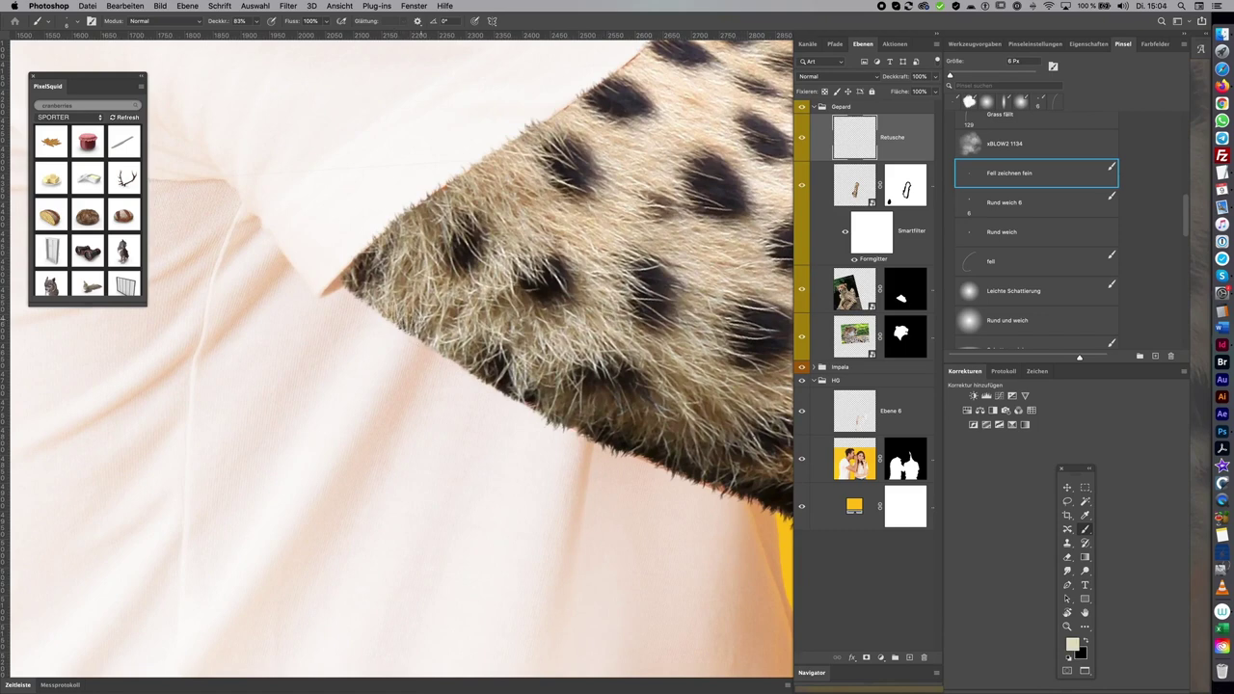
left_click(451, 312, "alt")
left_click(494, 361, "alt")
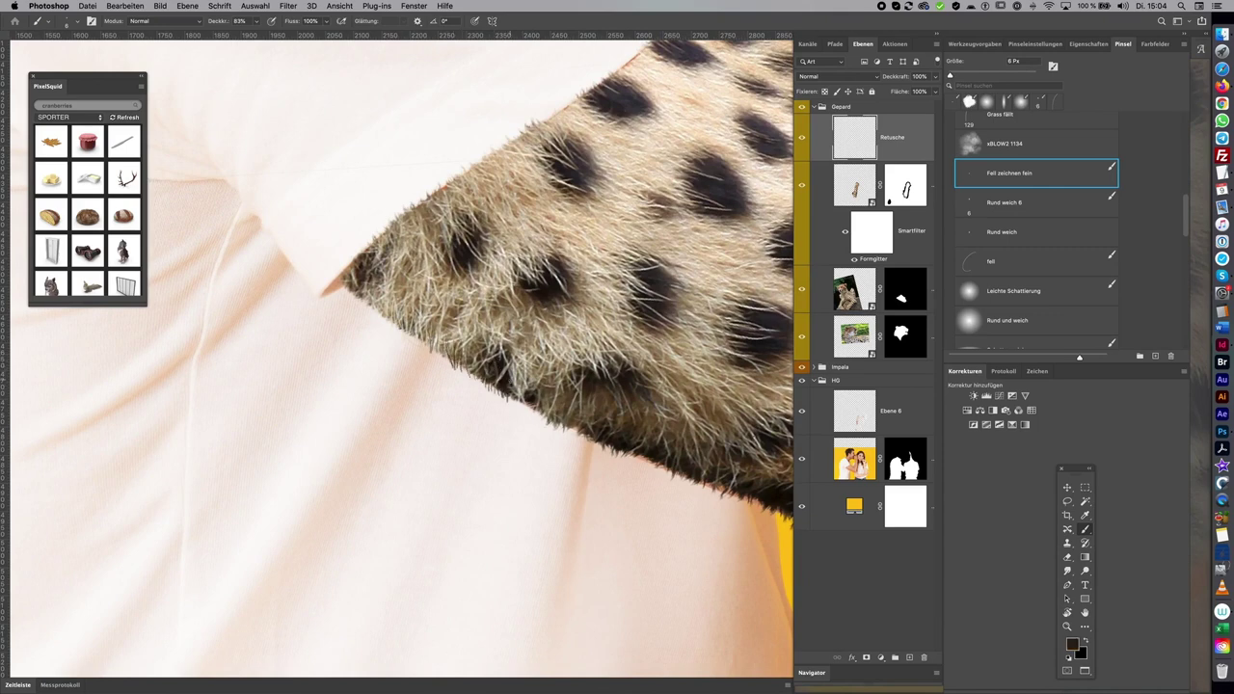
left_click(528, 355, "alt")
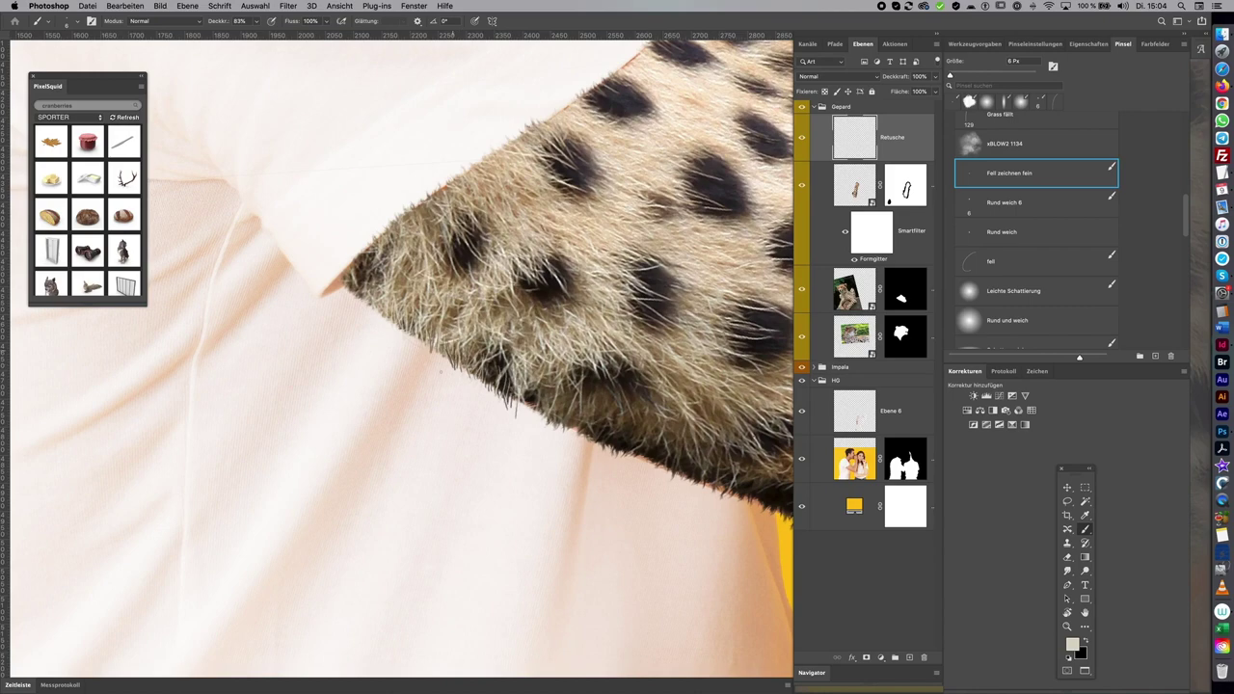
Toggle the Retusche layer off and on to compare with and without the fur strands
scroll(550, 441, "down", 2)
scroll(550, 441, "down", 1)
scroll(543, 427, "down", 2)
scroll(541, 425, "down", 2)
scroll(541, 425, "right", 2)
scroll(541, 425, "right", 3)
left_click(804, 142)
left_click(804, 142)
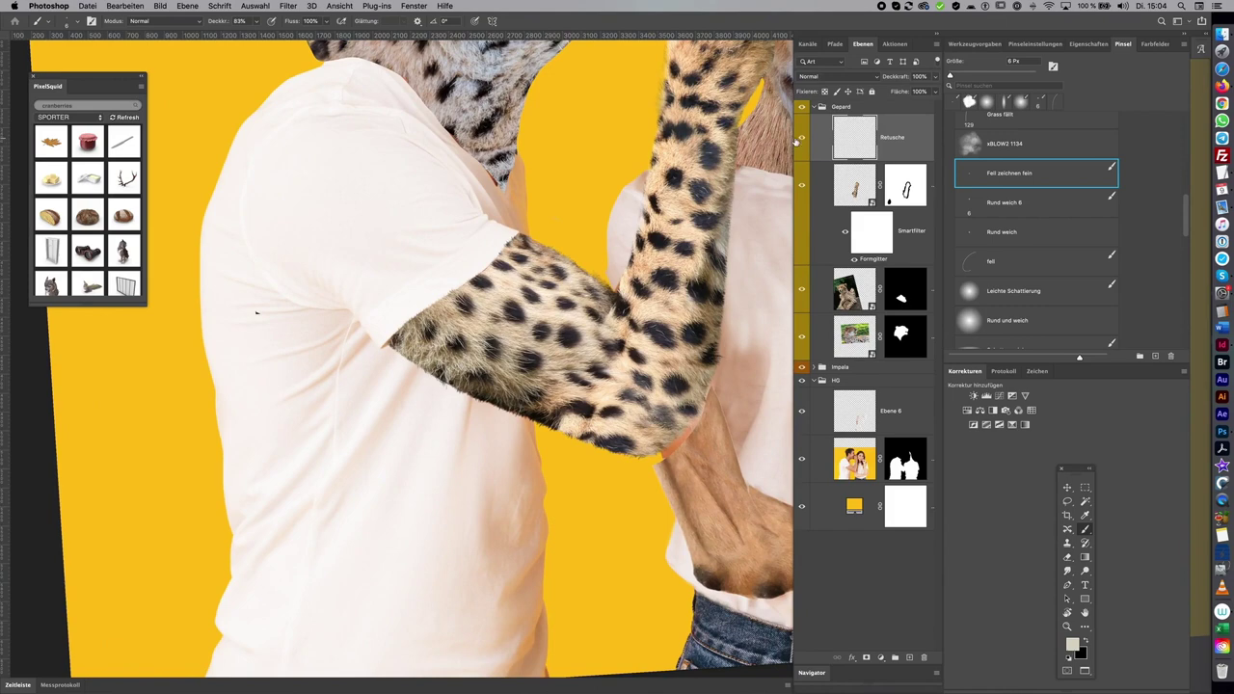
Pan the view across the cheetah and impala heads to frame the cheetah head
left_click_drag(625, 241, 670, 410)
scroll(669, 409, "down", 3)
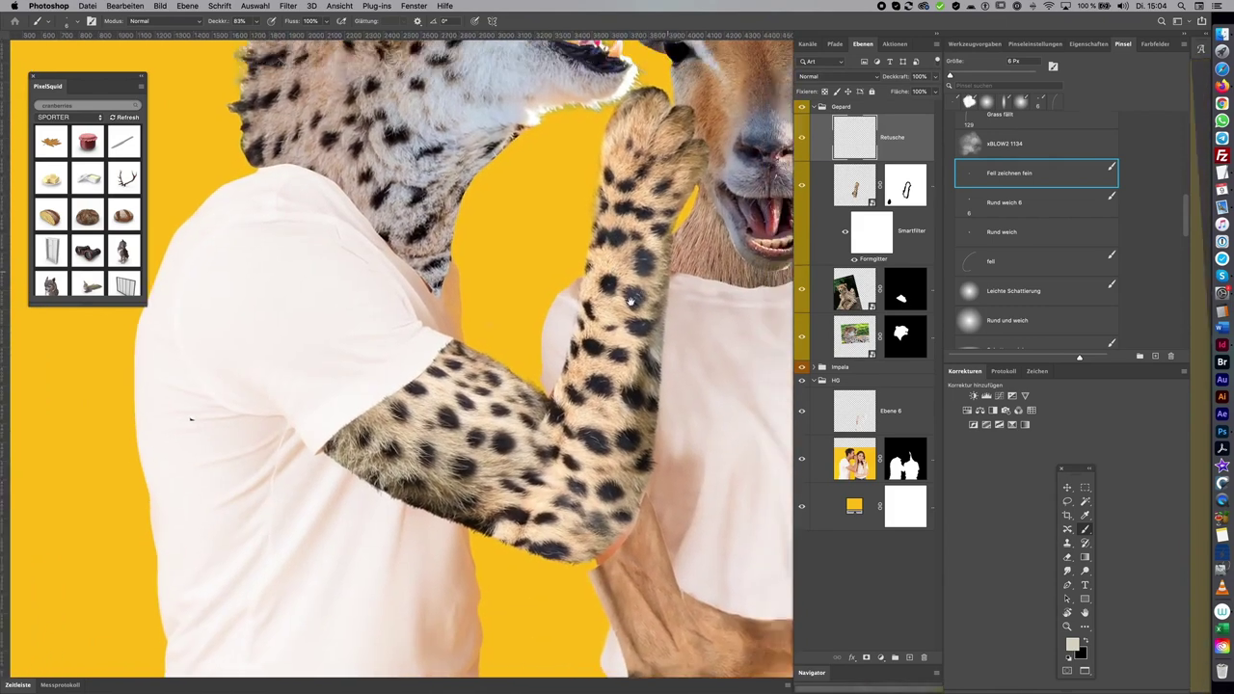
scroll(608, 307, "up", 2)
scroll(608, 307, "right", 3)
scroll(608, 307, "up", 5)
scroll(561, 357, "up", 2)
scroll(561, 356, "left", 3)
scroll(569, 328, "left", 3)
scroll(579, 294, "left", 3)
scroll(586, 262, "left", 2)
left_click_drag(586, 262, 567, 375)
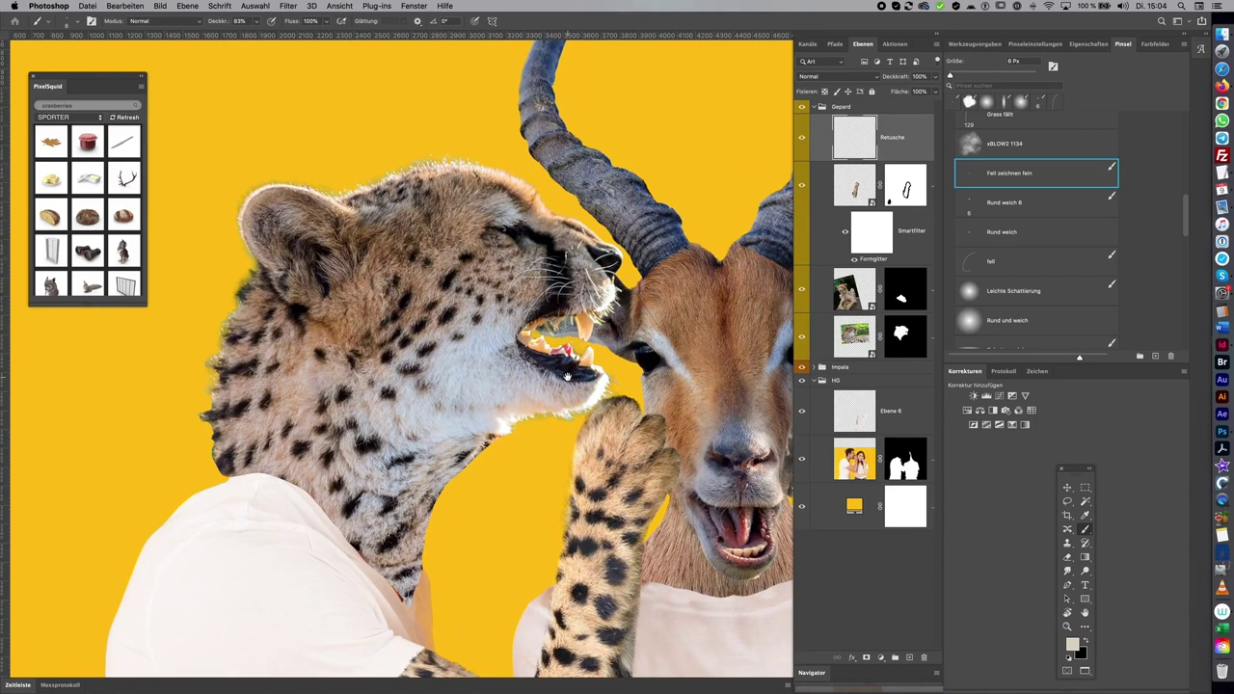
mouse_move(748, 360)
left_mouse_down()
mouse_move(565, 267)
mouse_move(565, 242)
left_mouse_up()
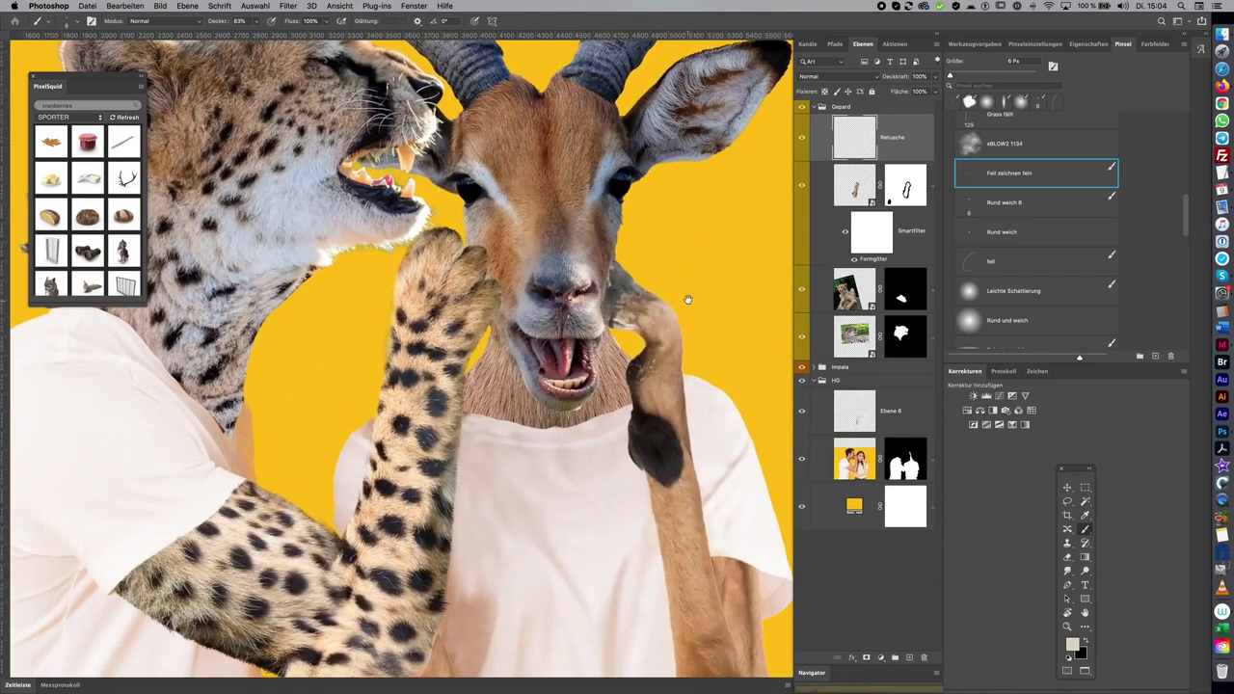
scroll(687, 300, "down", 2)
scroll(578, 317, "down", 2)
scroll(669, 193, "left", 2)
scroll(669, 192, "down", 2)
scroll(579, 290, "down", 3)
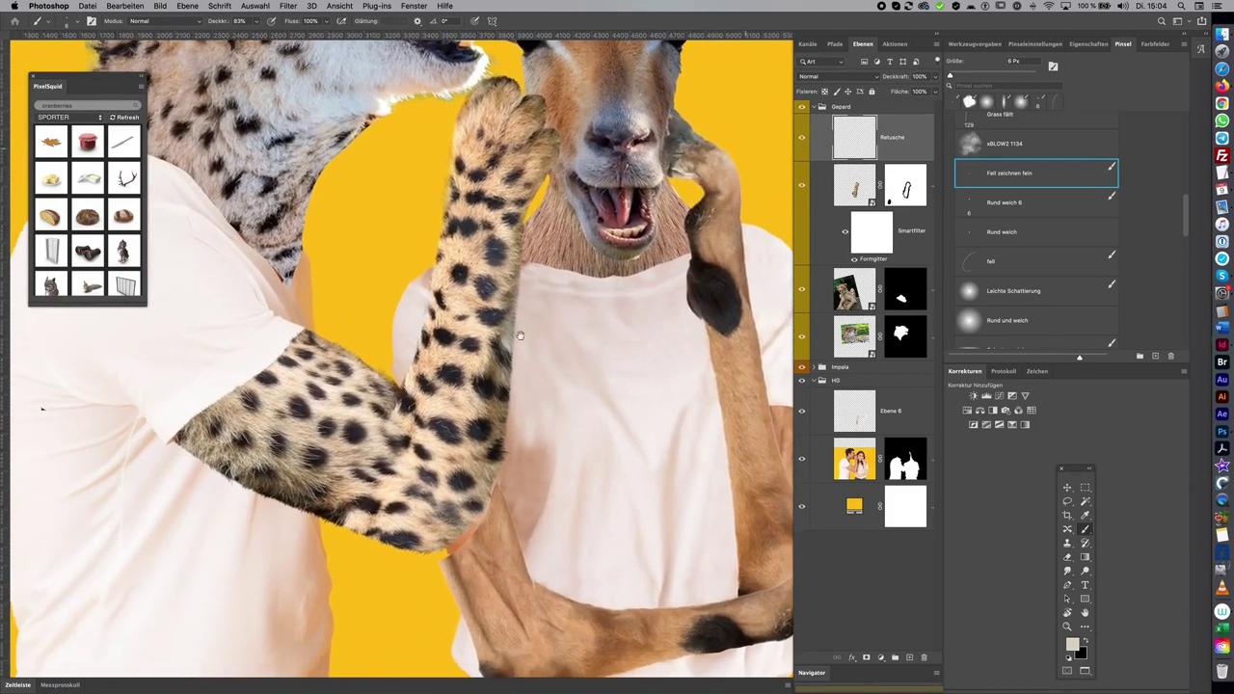
left_click_drag(519, 335, 686, 331)
left_click_drag(546, 262, 529, 352)
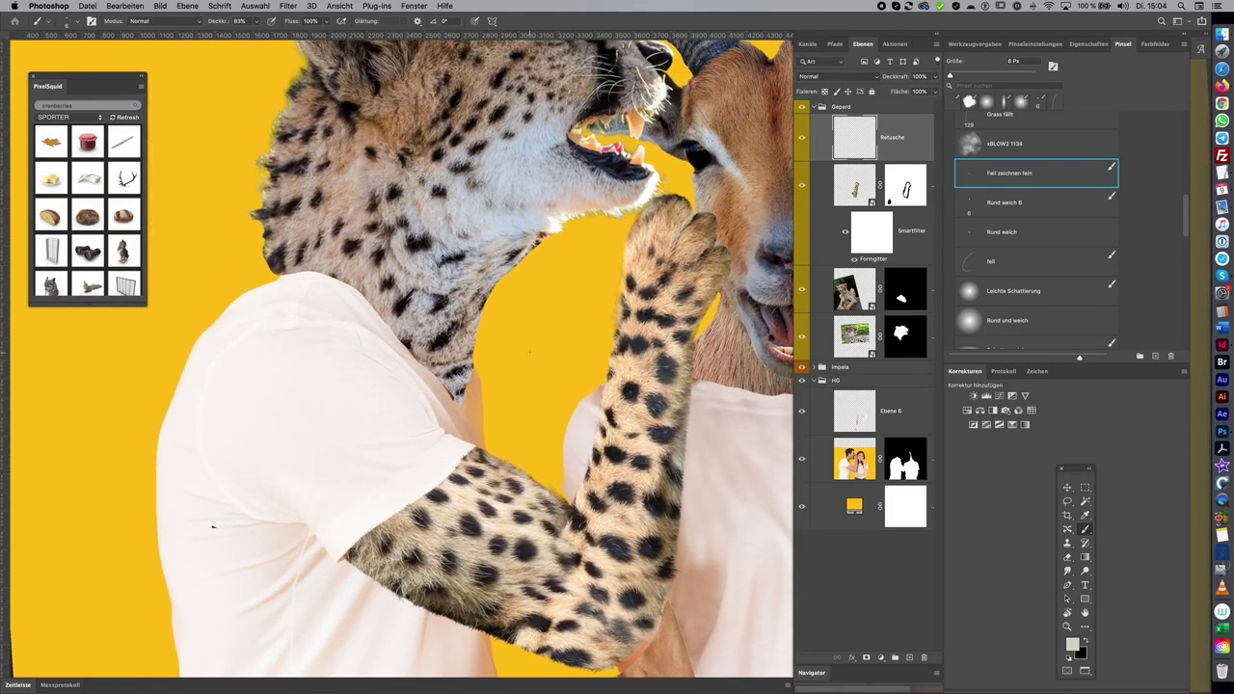
Zoom and rotate around the cheetah's neck, sampling tan and beige fur to paint fine strands
key("super+plus")
key("super+plus")
key("super+plus")
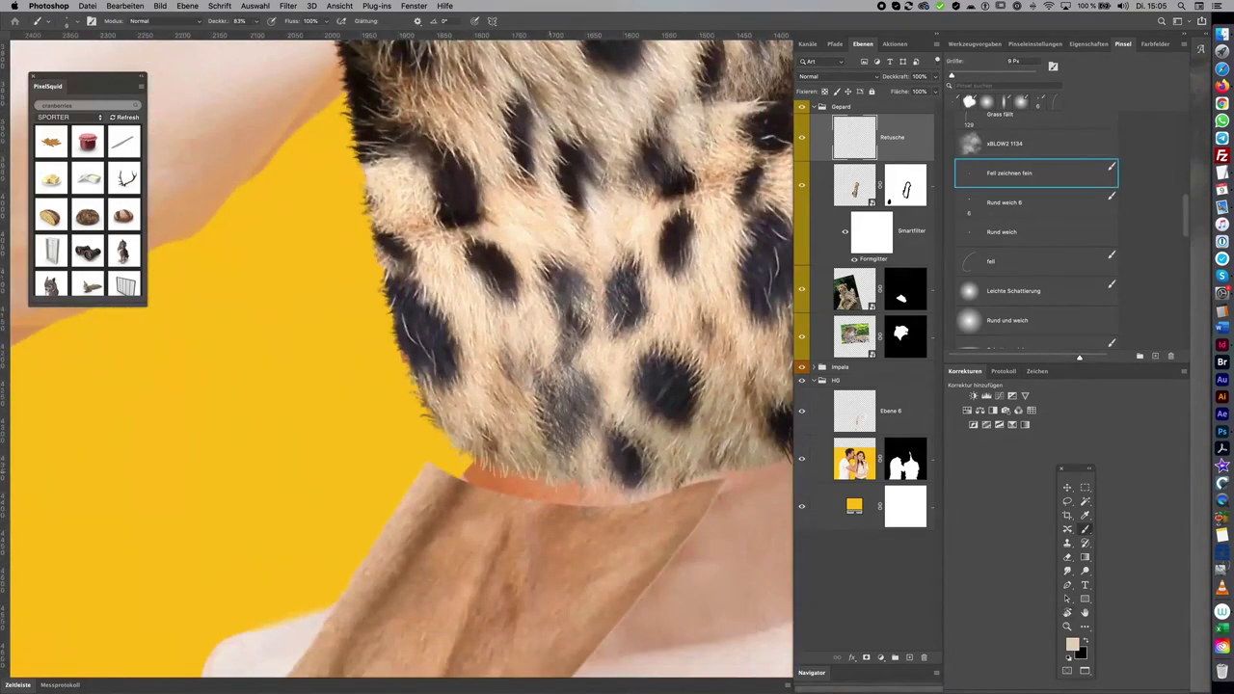
key("r")
left_click_drag(411, 371, 628, 311)
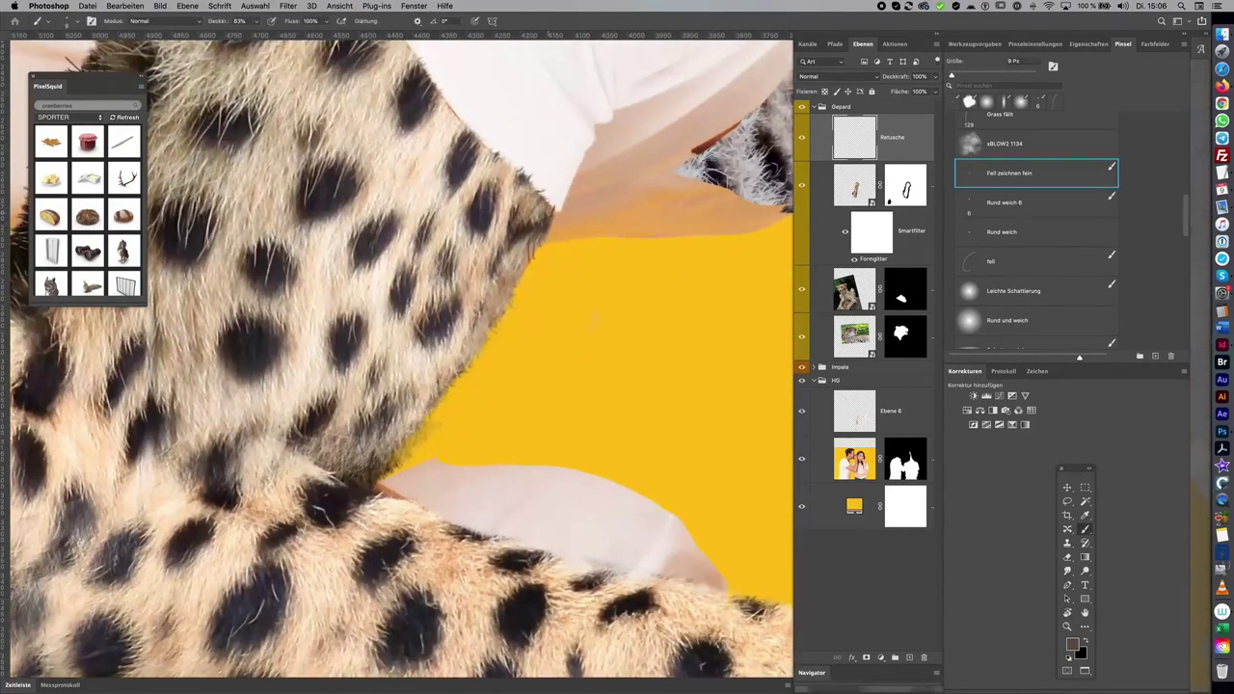
left_click(521, 272, "alt")
left_click_drag(546, 222, 521, 272)
left_click(298, 440, "alt")
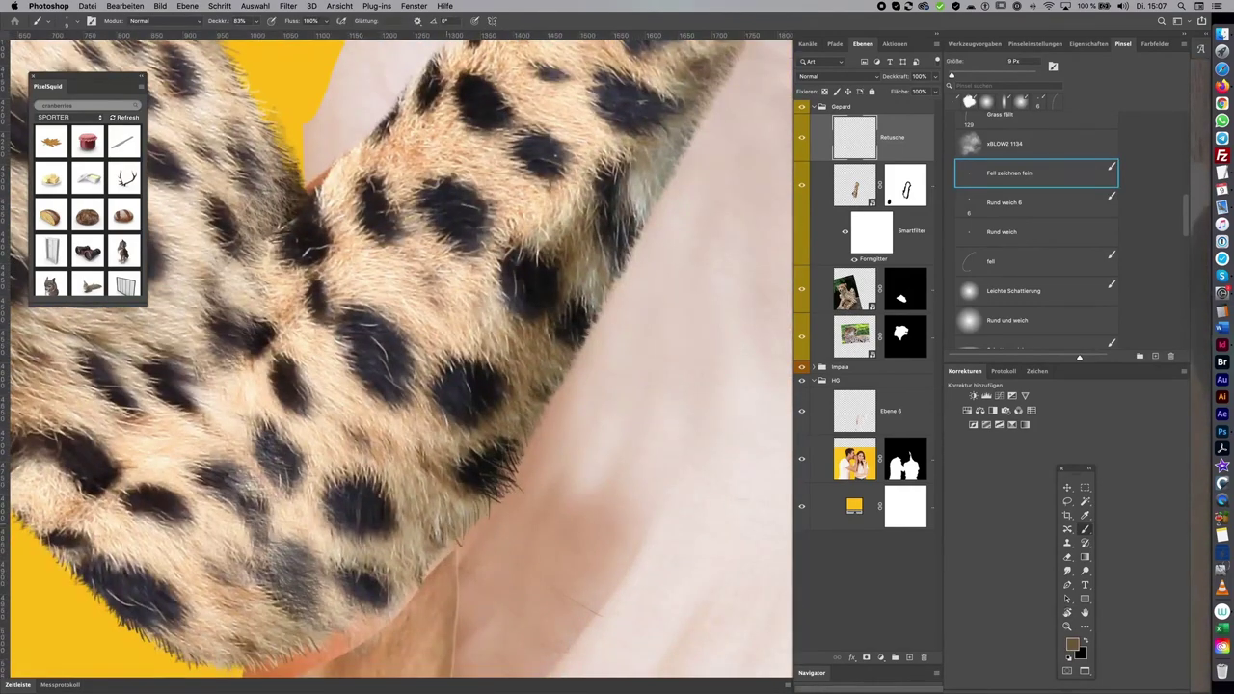
left_click(462, 511, "alt")
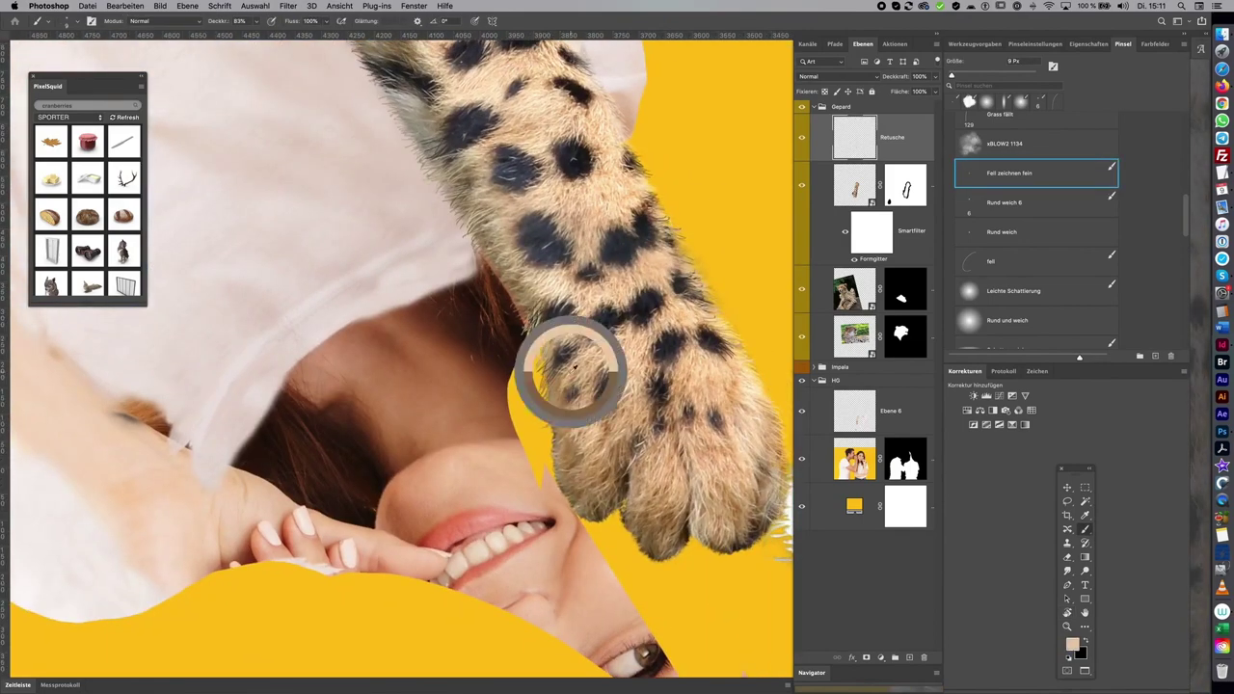
Sample a light tan and a darker brown from the cheetah's paw edge
left_click(561, 429, "alt")
left_click(569, 477, "alt")
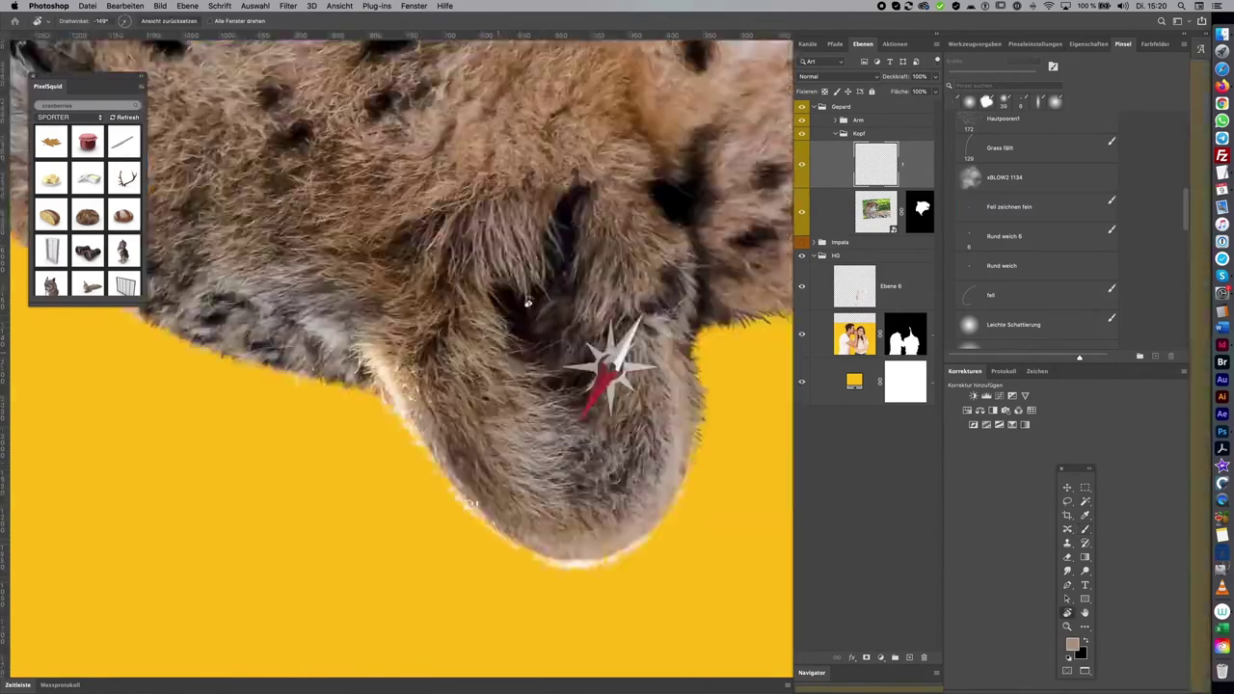
Paint brown fur strands along the muzzle's left and bottom edges
left_click(451, 362, "alt")
left_click_drag(422, 328, 424, 358)
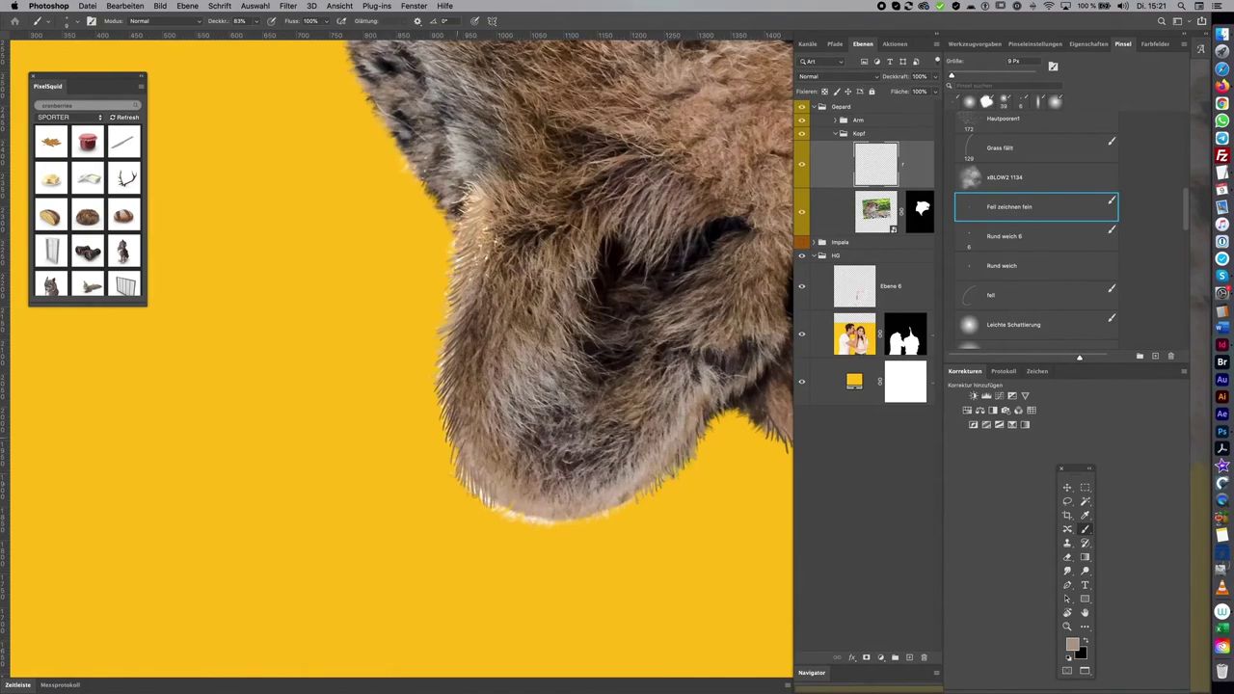
left_click_drag(453, 445, 527, 521)
left_click_drag(480, 482, 552, 530)
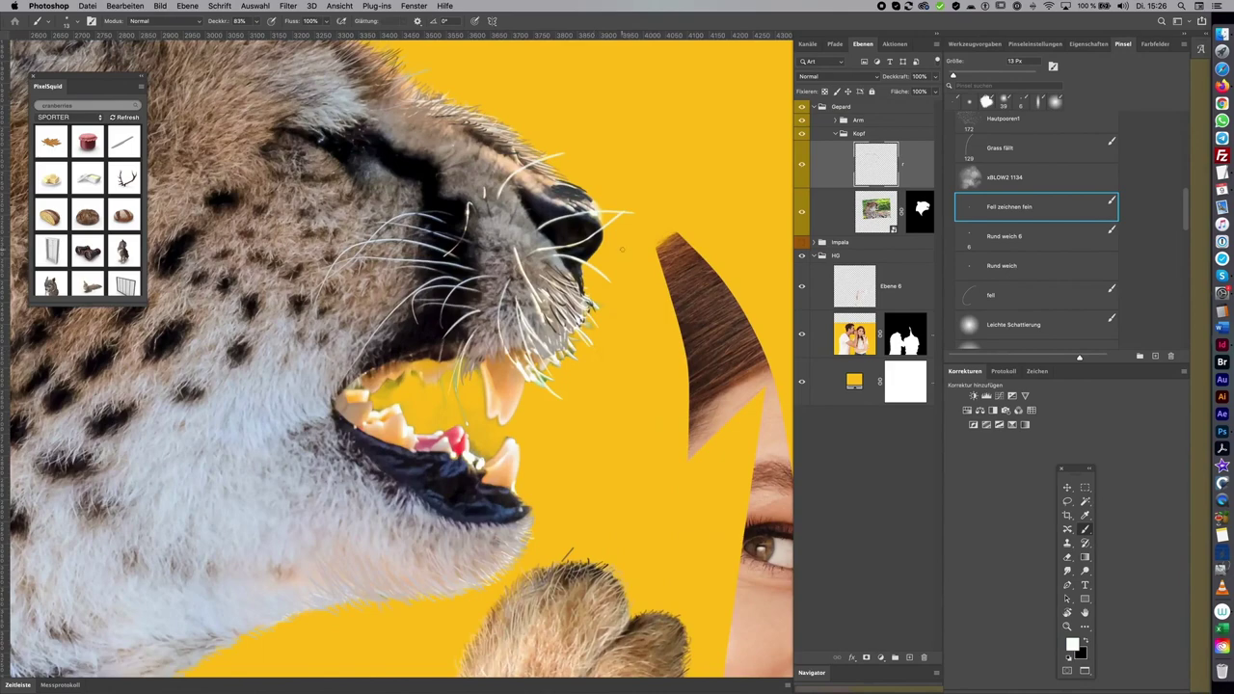
Swap to white, reselect the empty retouch layer, sample tan fur and move to a new head close-up
key("x")
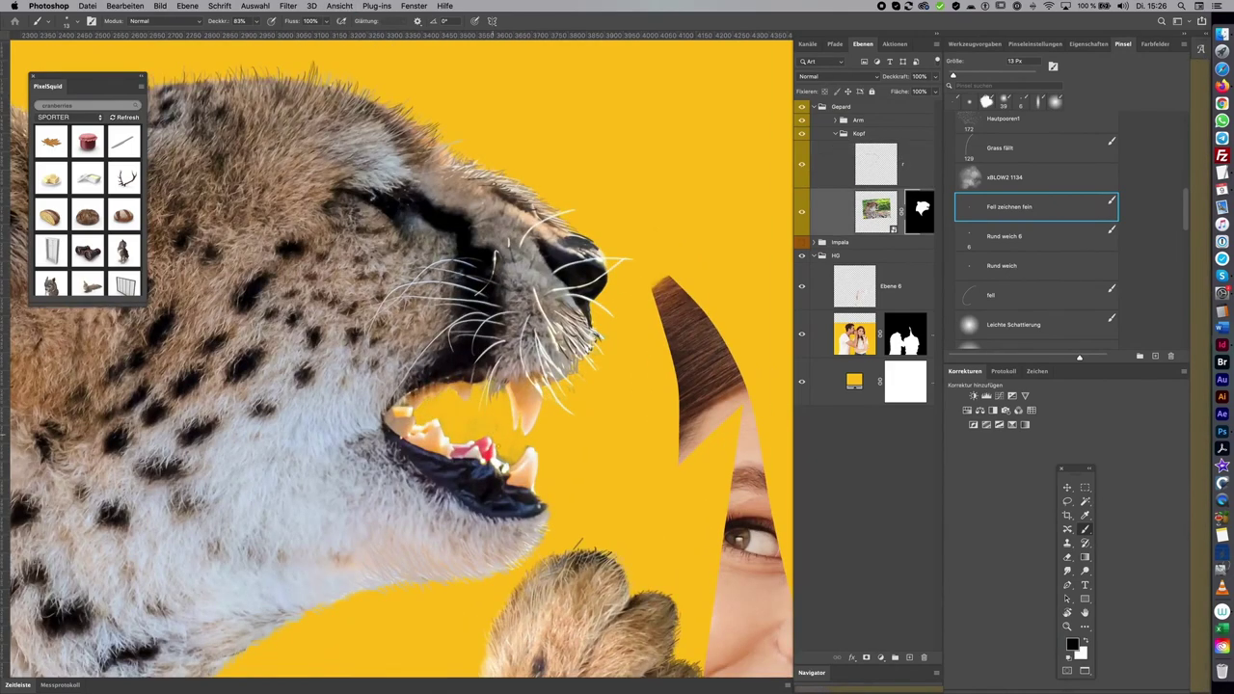
left_click(885, 164)
left_click(540, 386, "alt")
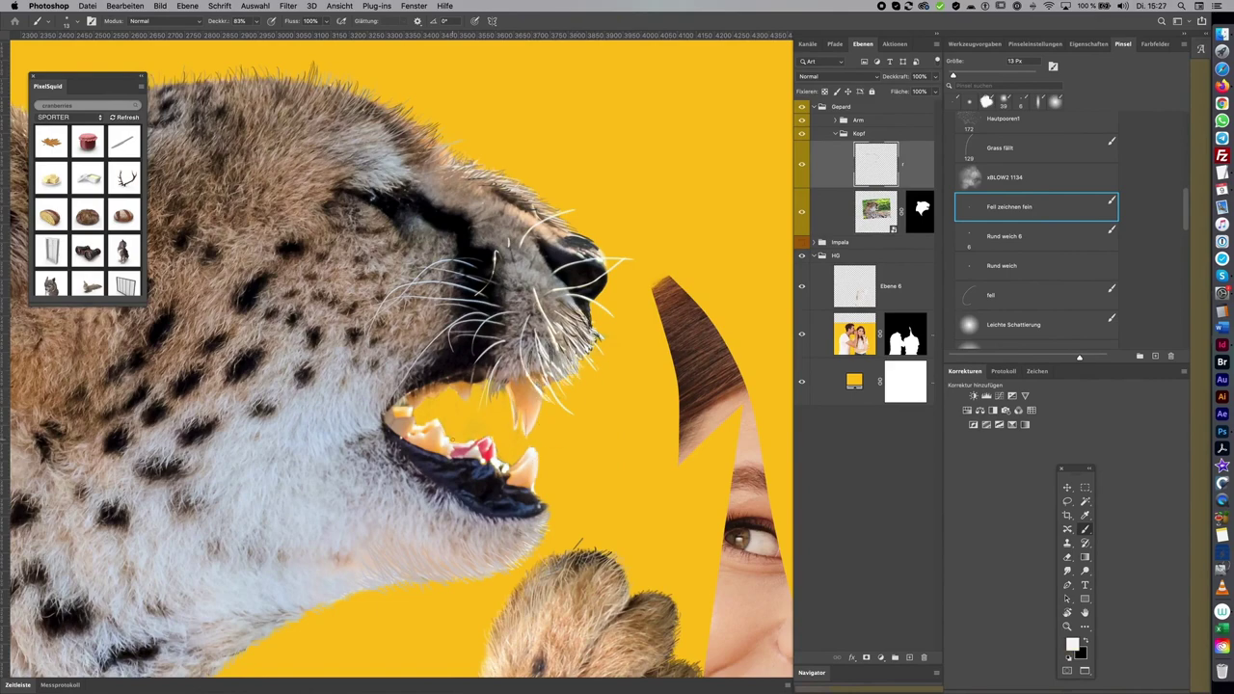
key("h")
left_click_drag(618, 249, 740, 174)
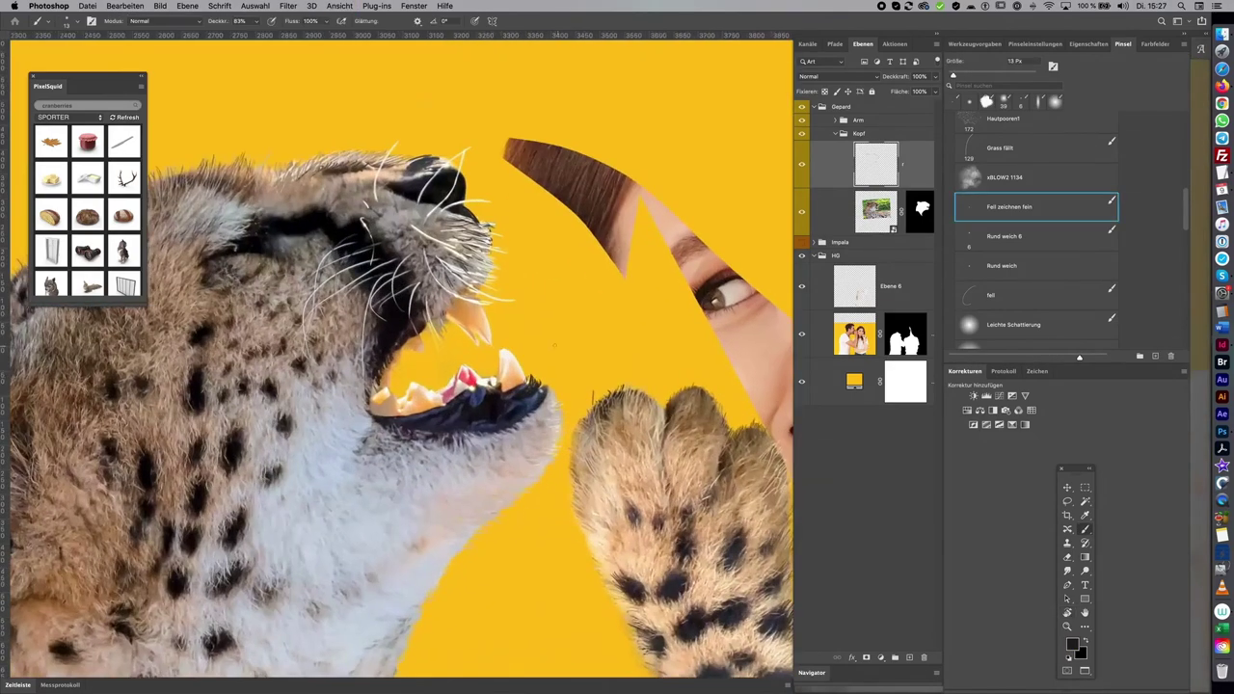
scroll(648, 318, "down", 2)
scroll(647, 317, "up", 3)
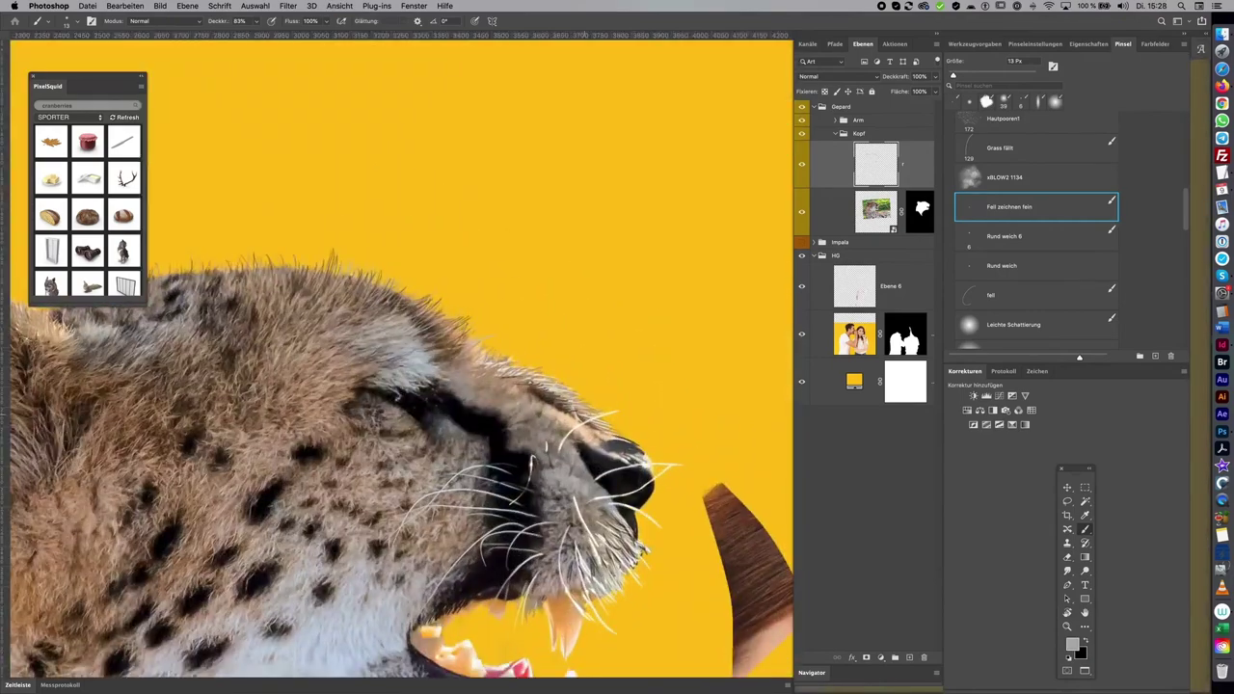
Zoom out to show the whole composition
key("h")
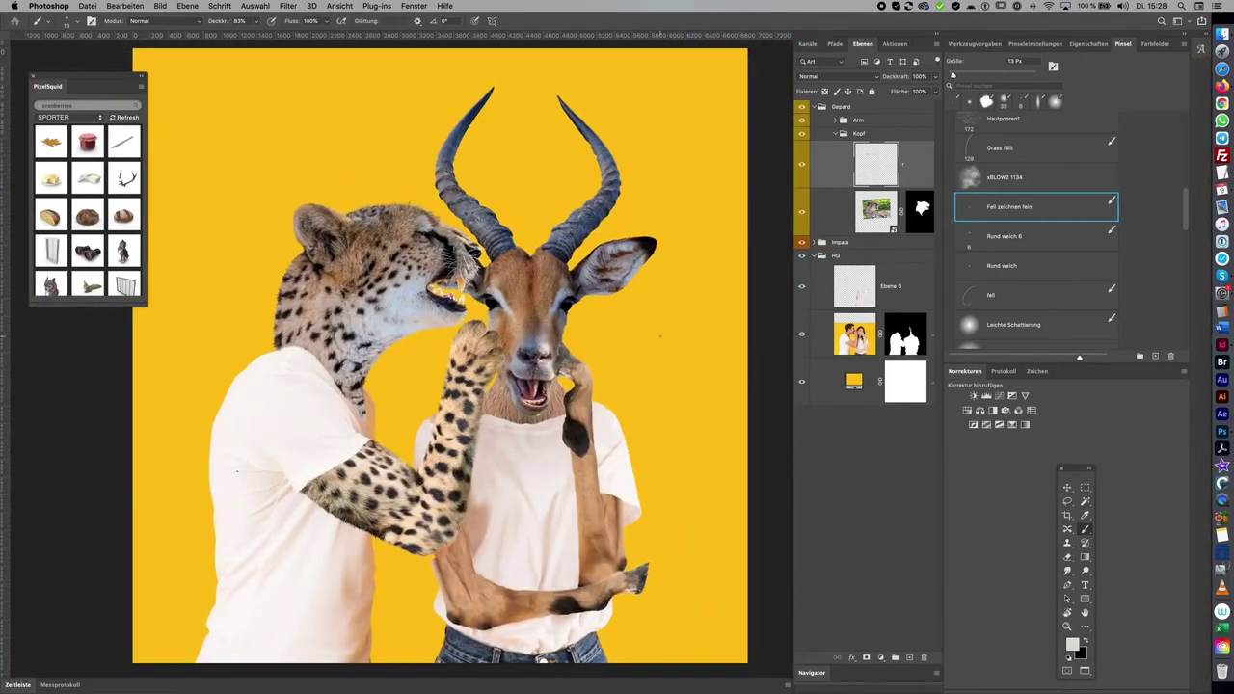
scroll(414, 499, "up", 5)
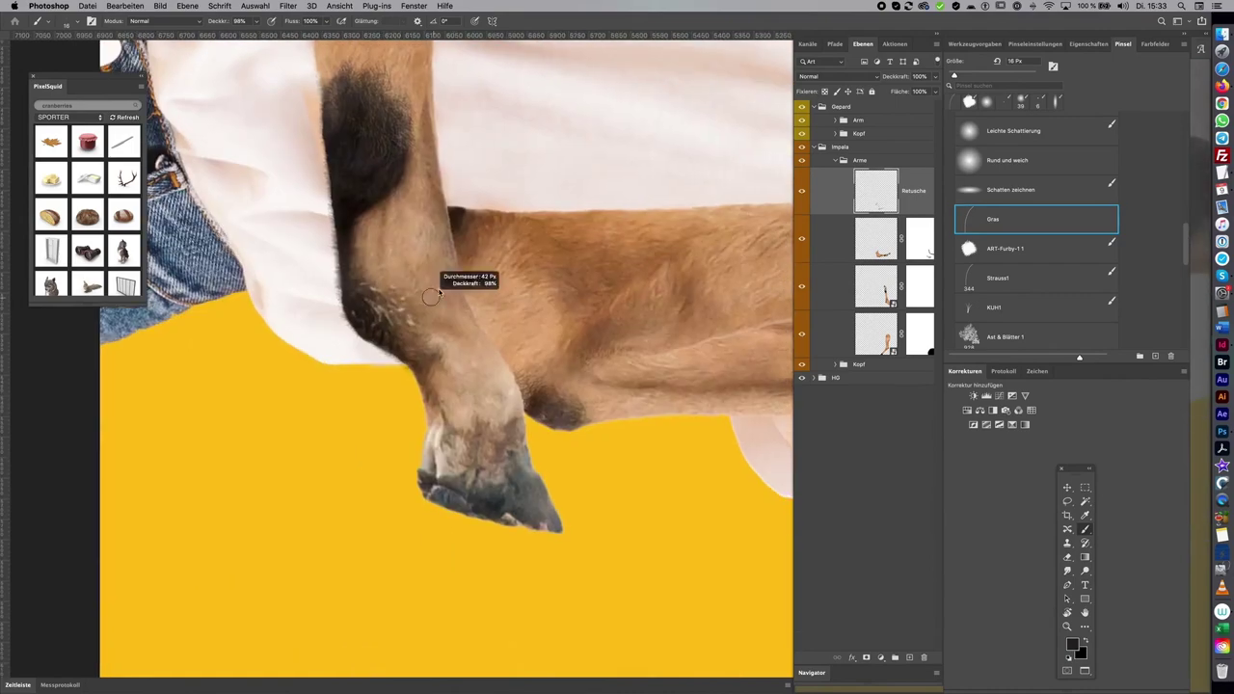
Sample a light beige colour and confirm the new Solid Color fill layer
left_click(431, 296, "alt")
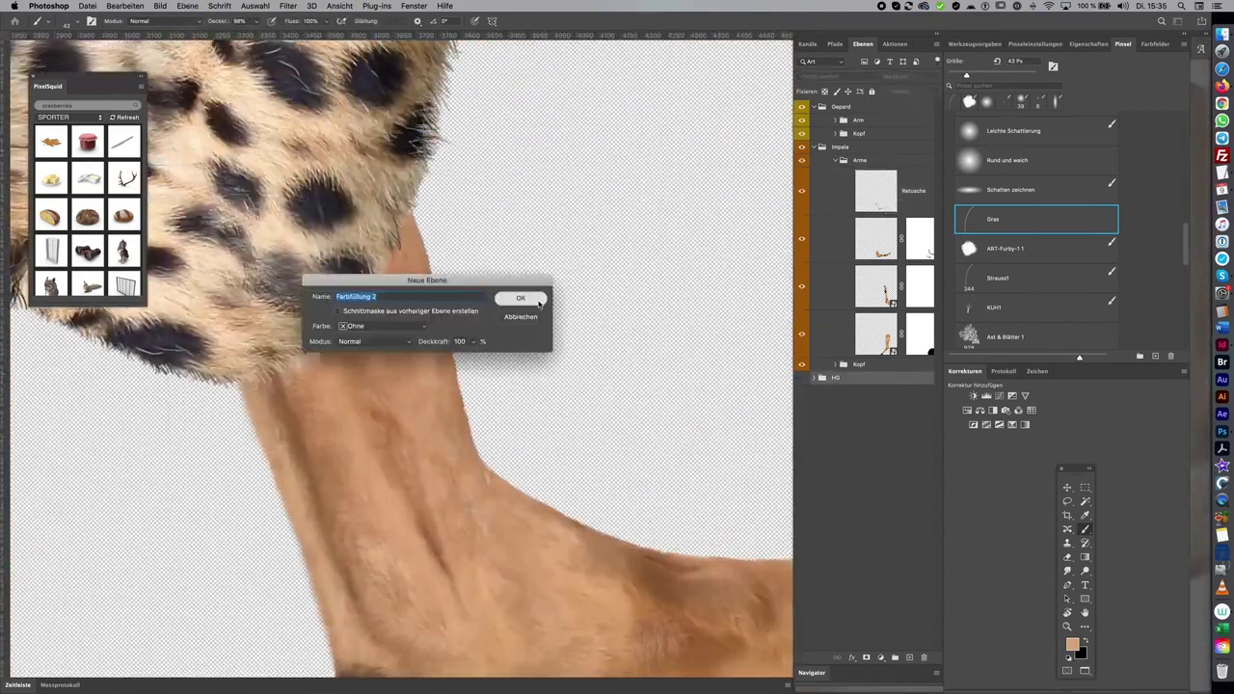
left_click(535, 300)
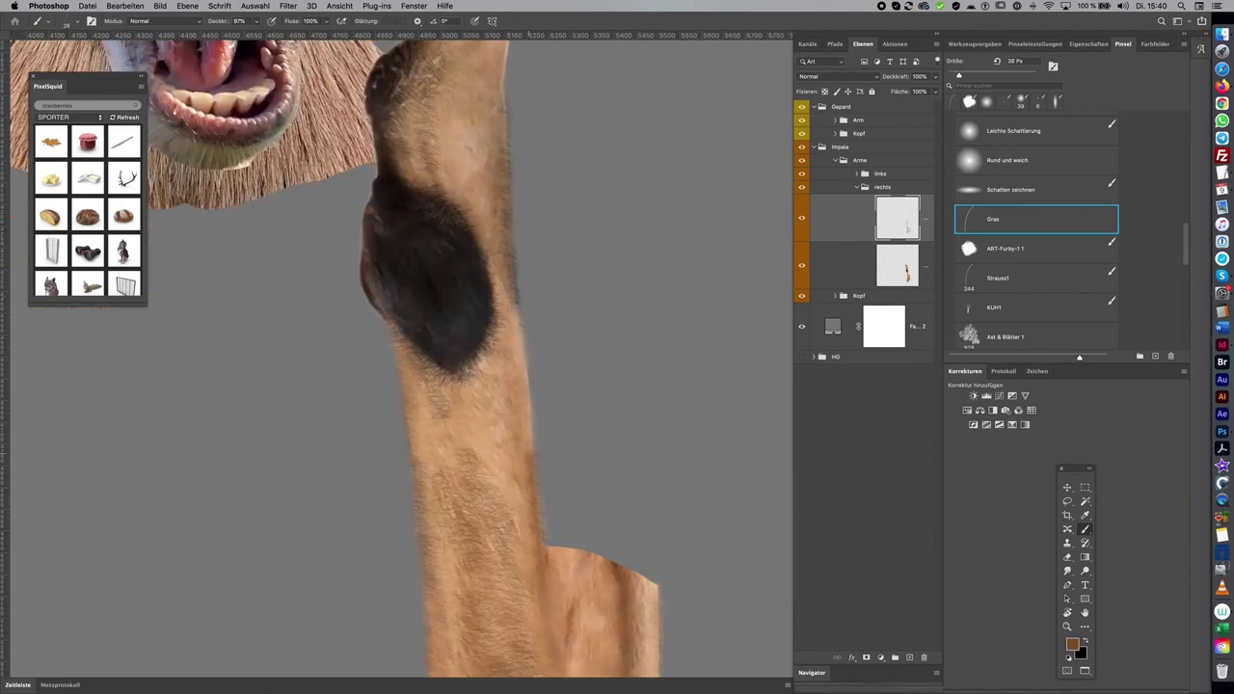
Paint dark shading along the impala leg's left edge
left_click_drag(424, 322, 382, 468)
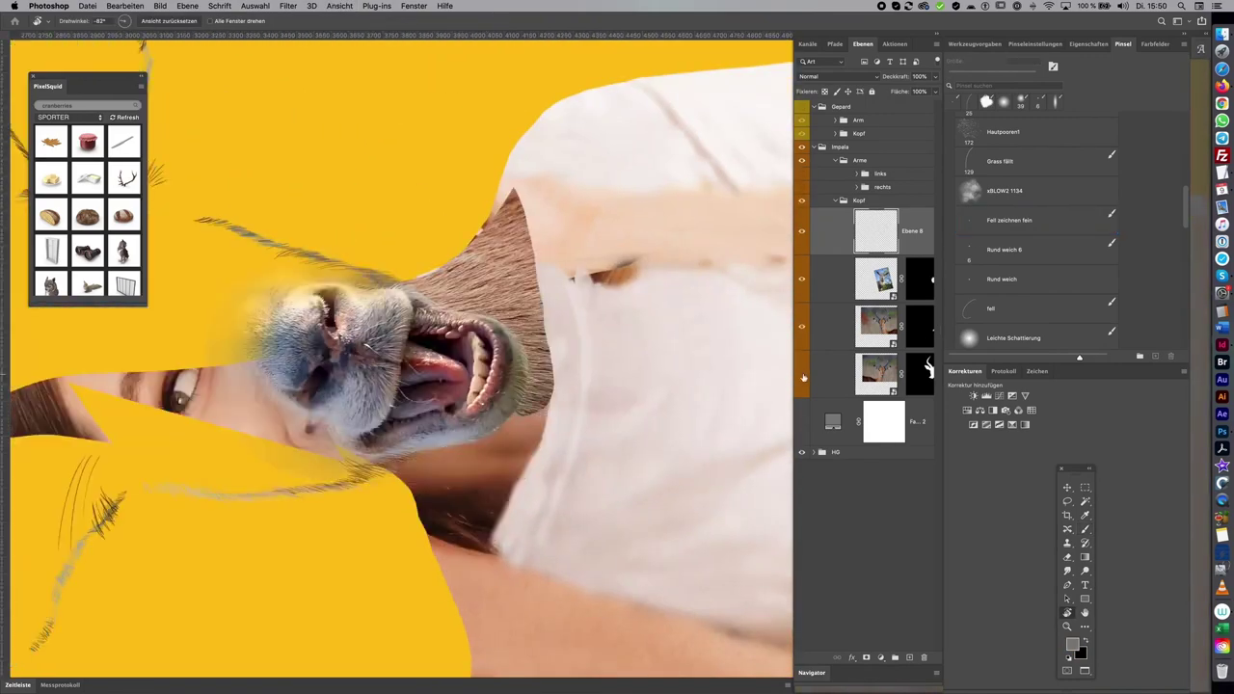
Select another impala head layer and choose the Gras brush preset
left_click(922, 325)
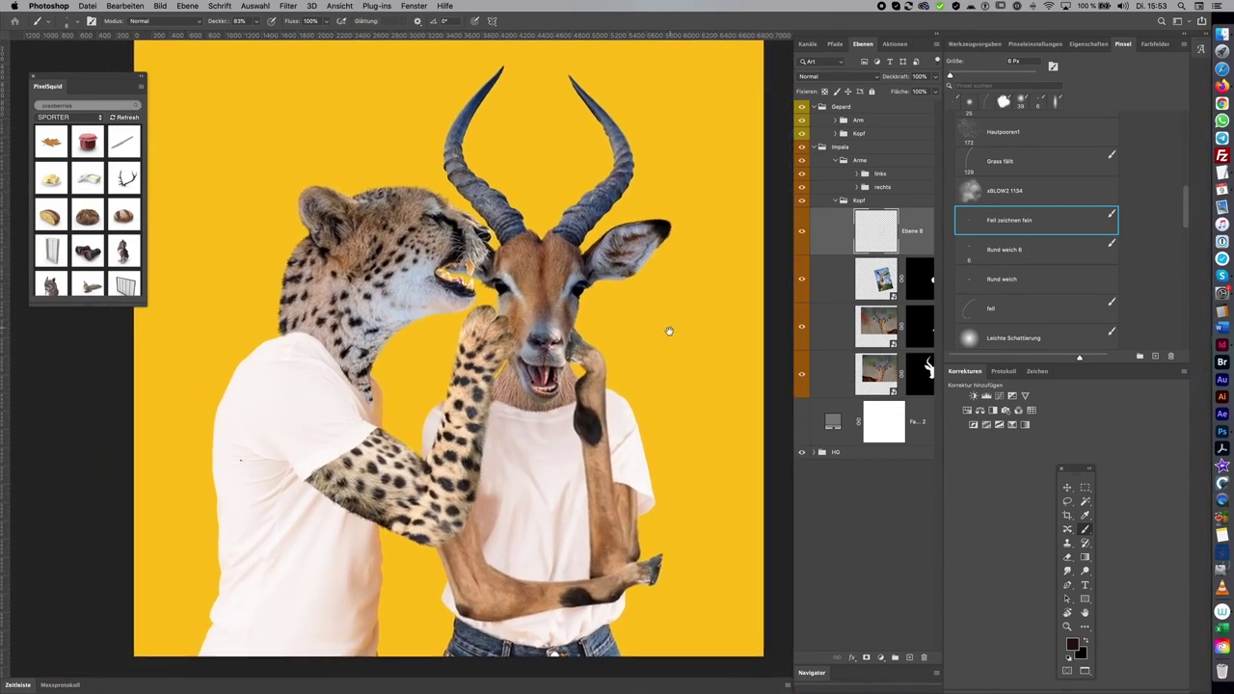
left_click_drag(633, 535, 682, 536)
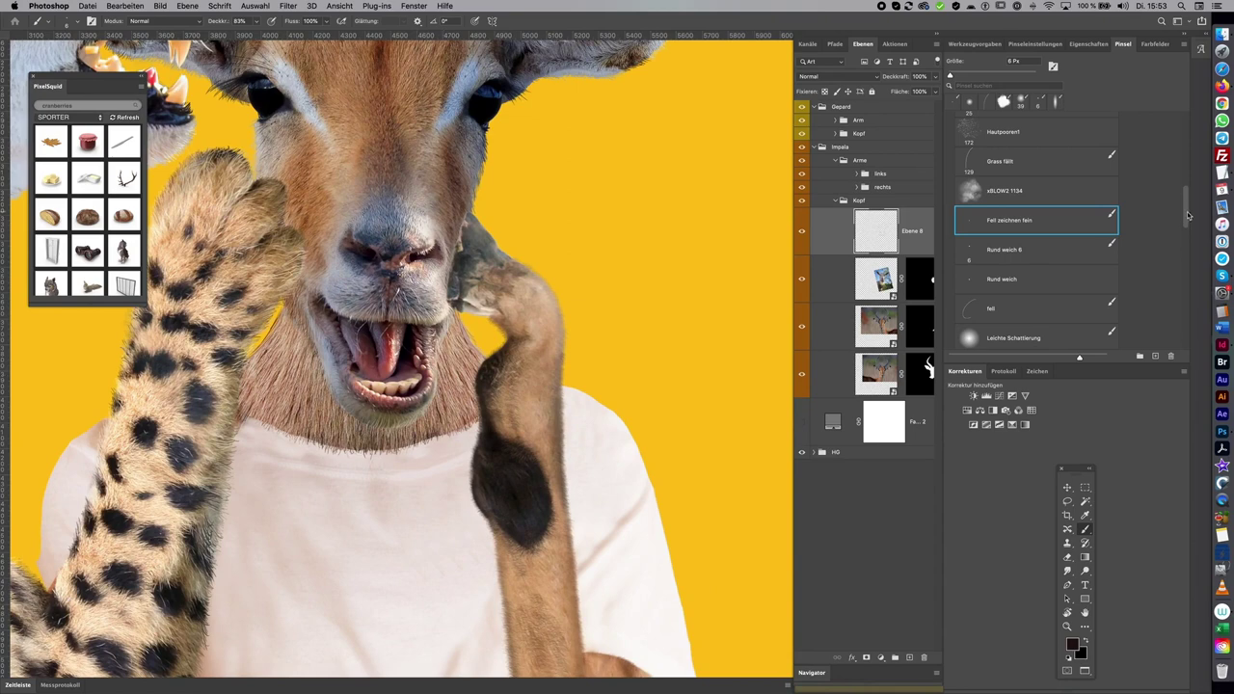
left_click_drag(1188, 217, 1165, 243)
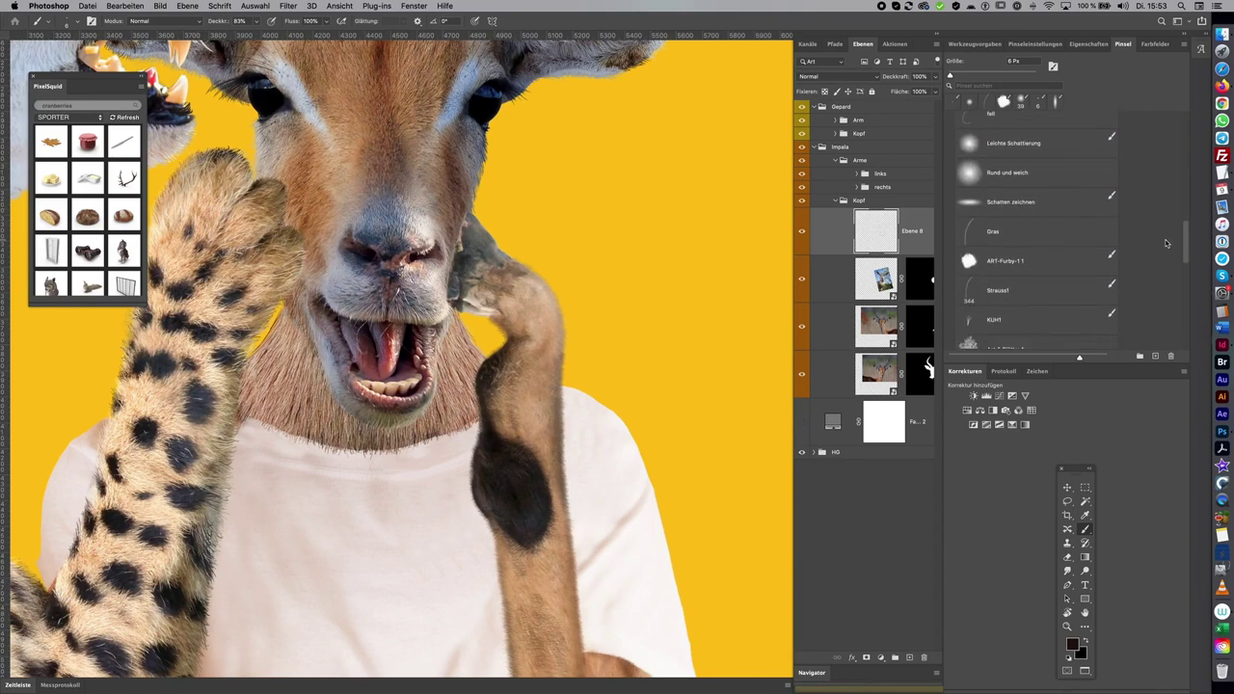
left_click(1017, 232)
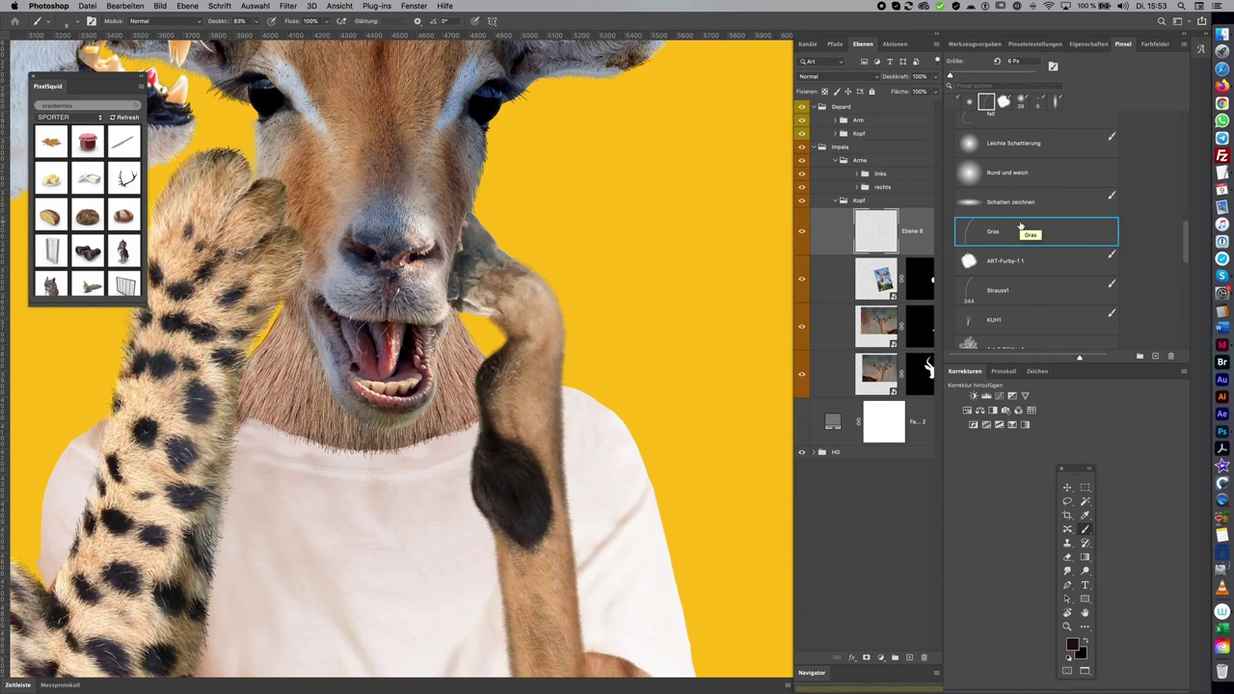
Collapse the impala Kopf group, target the Gepard group and start a new layer
key("super+minus")
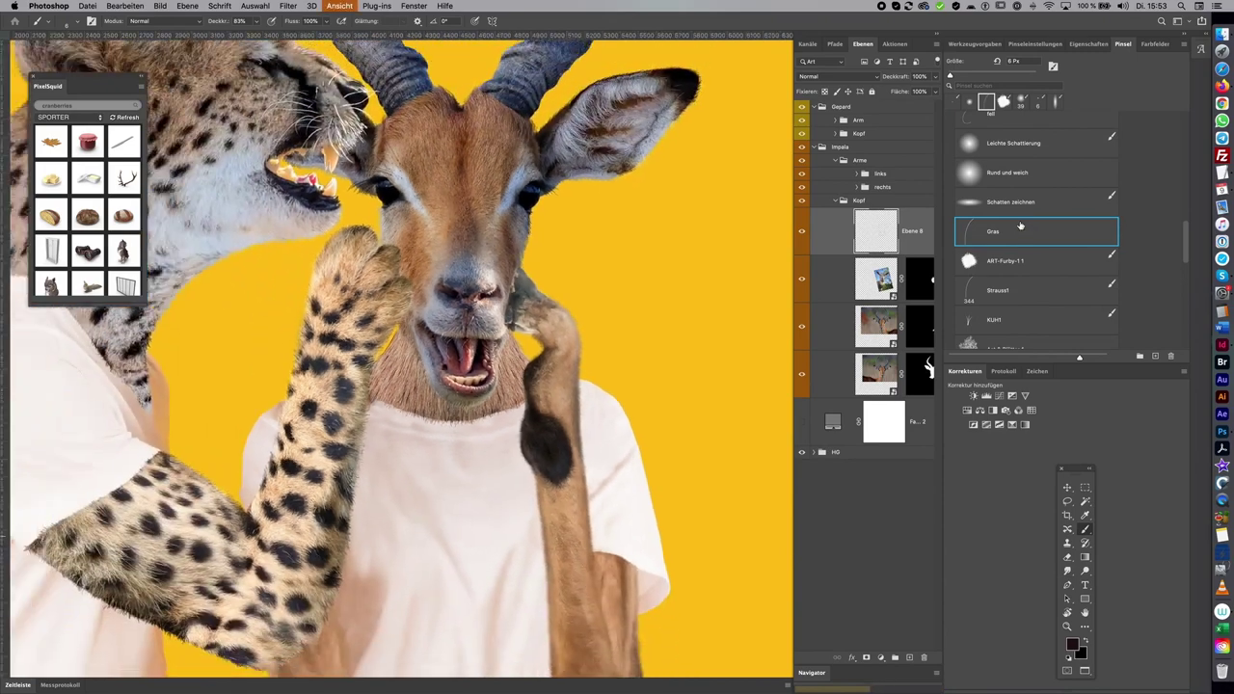
scroll(542, 277, "right", 5)
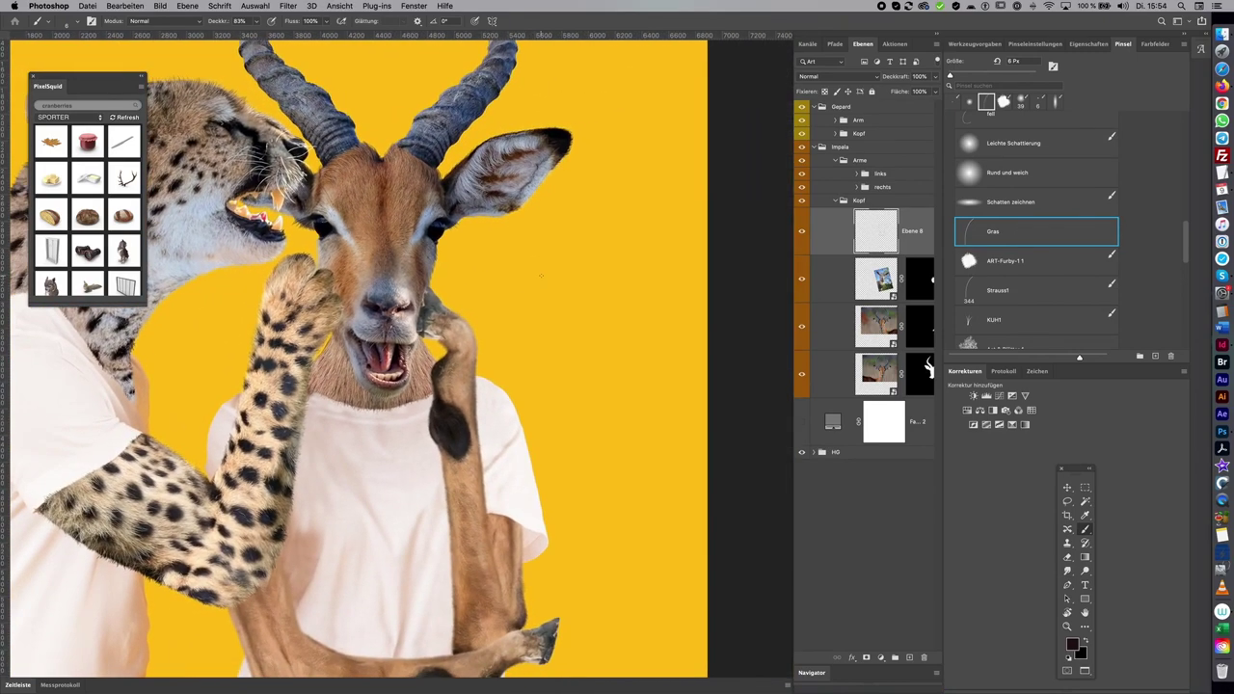
left_click(833, 200)
scroll(496, 556, "down", 3)
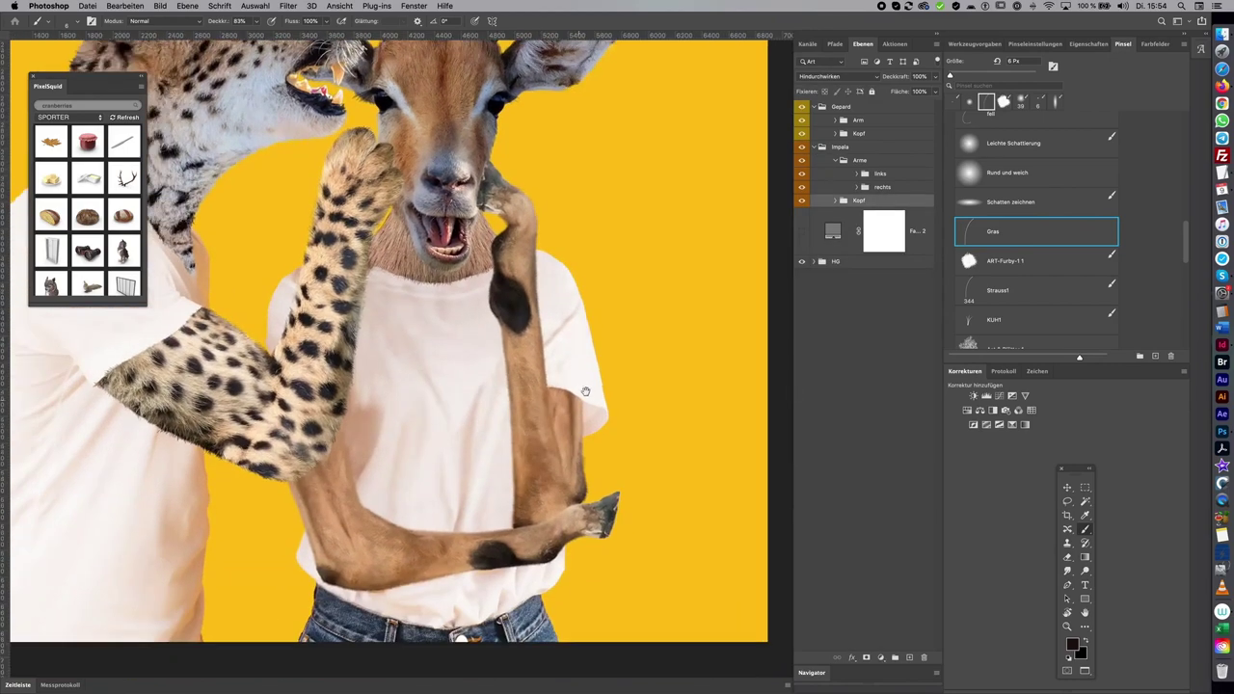
scroll(497, 556, "down", 1)
left_click(425, 483, "super")
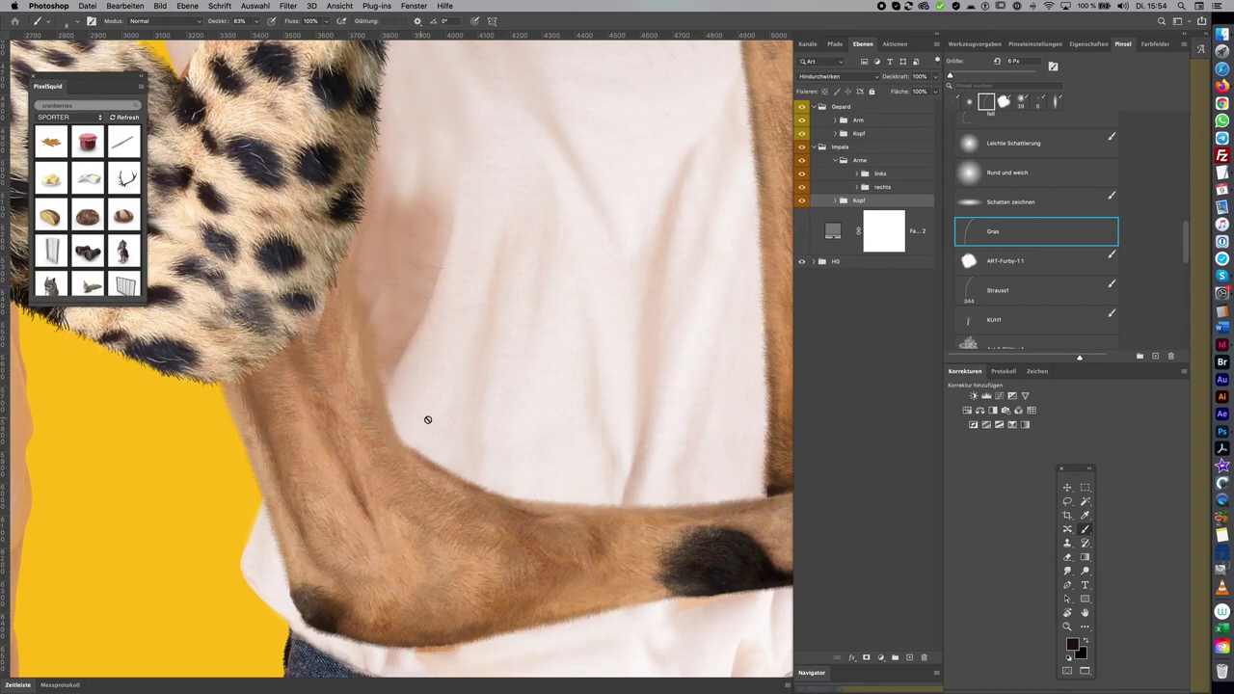
scroll(672, 332, "down", 5)
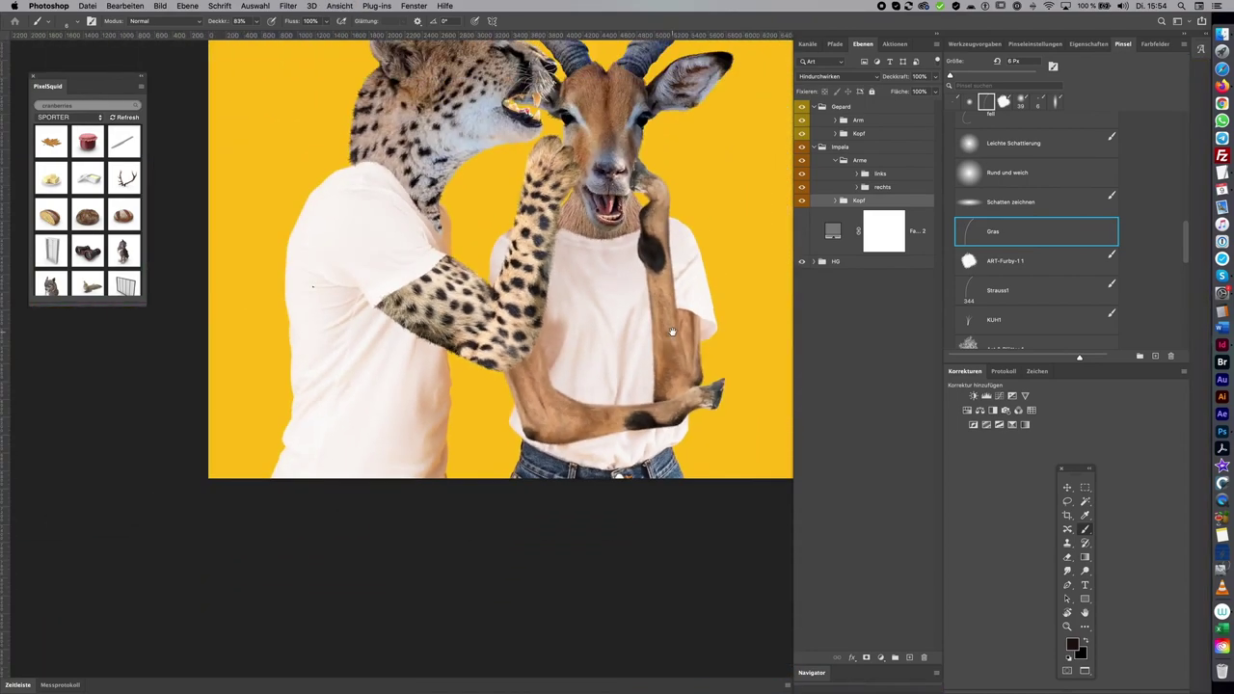
scroll(502, 319, "up", 3)
scroll(543, 325, "up", 2)
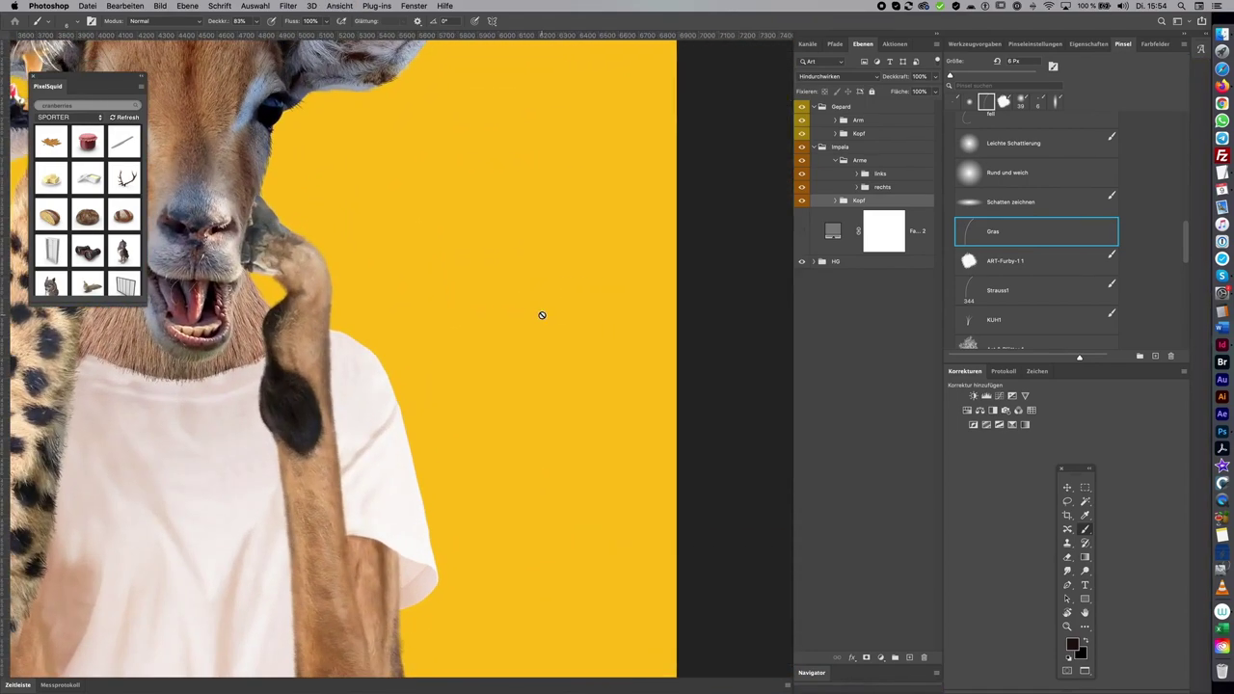
left_click(882, 106)
key("ctrl+shift+n")
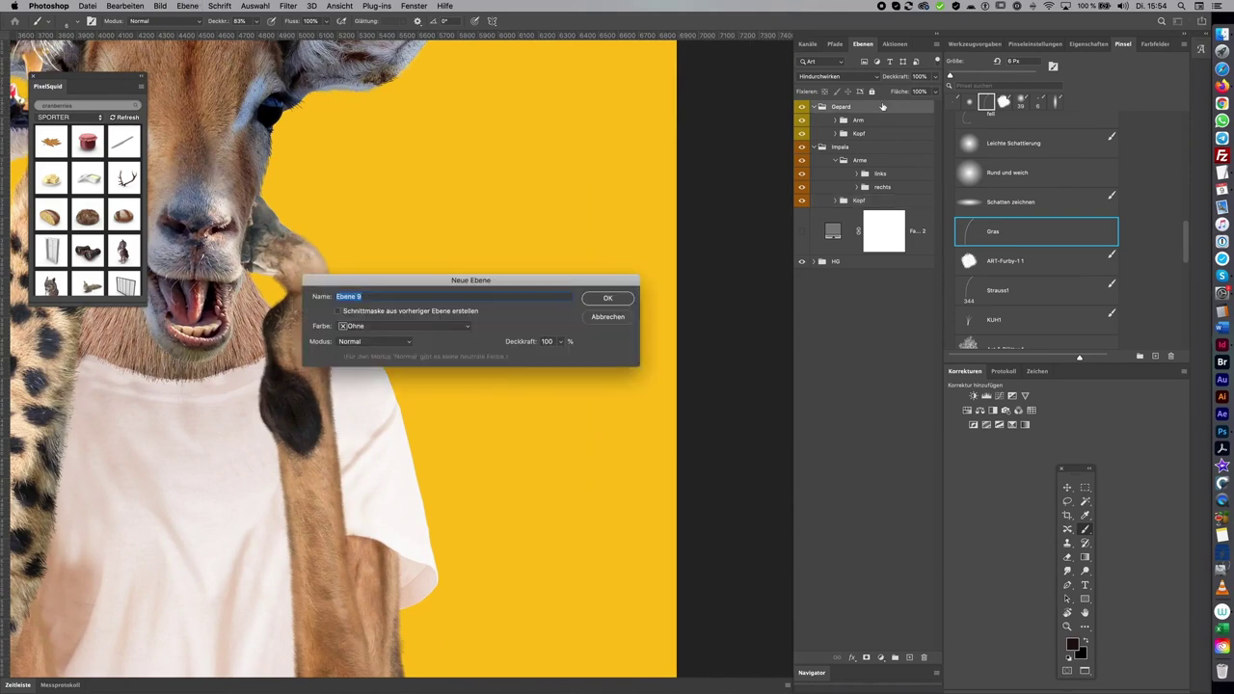
Create Ebene 9 and paint Gras brush test strokes at 66 px and about 220 px
key("Return")
left_click_drag(545, 299, 556, 301)
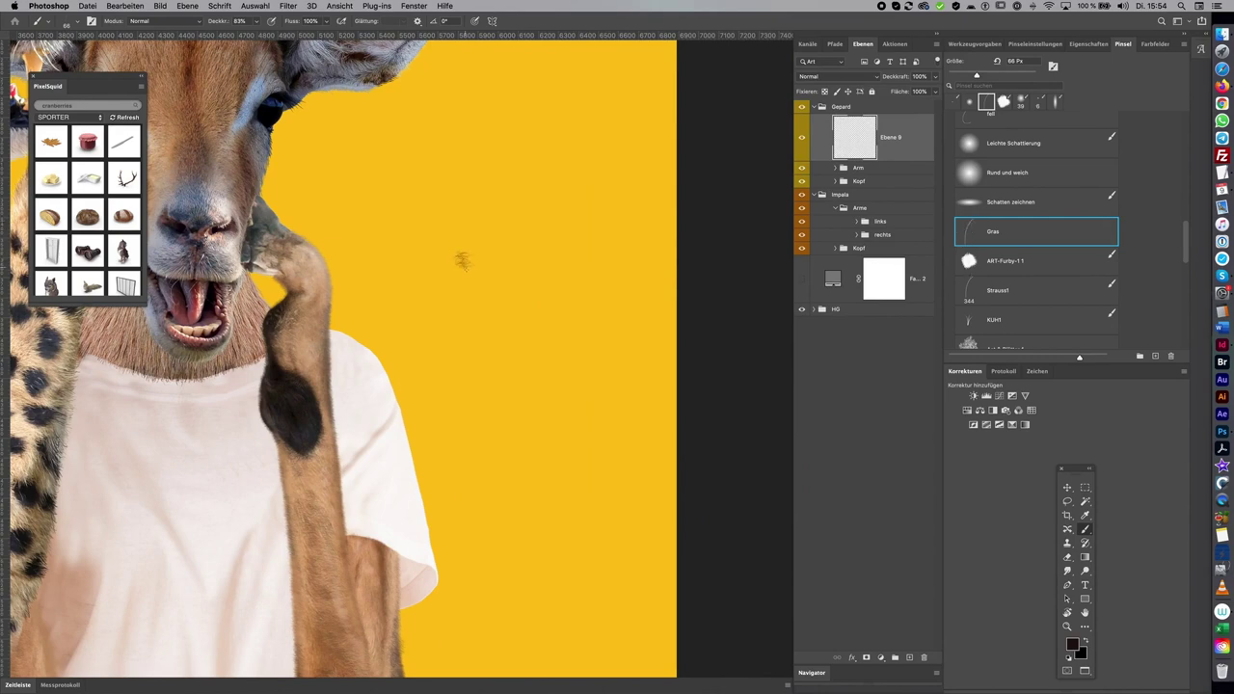
left_click_drag(510, 320, 573, 333)
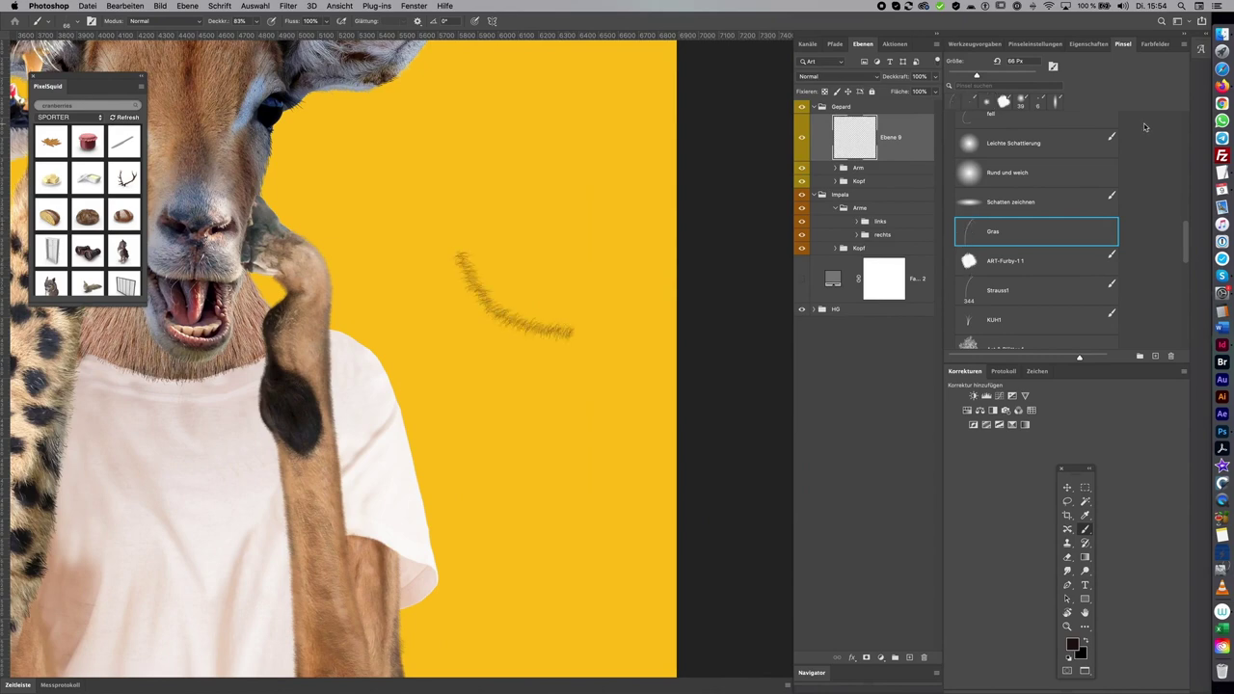
left_click_drag(484, 249, 538, 289)
left_click_drag(524, 206, 578, 208)
mouse_move(477, 166)
left_mouse_down()
mouse_move(578, 260)
mouse_move(638, 259)
mouse_move(637, 139)
mouse_move(540, 290)
mouse_move(497, 217)
left_mouse_up()
Paint more grass strokes at about 55 px, then resize the brush to 113 px
left_click_drag(617, 325, 579, 325)
mouse_move(455, 307)
left_mouse_down()
mouse_move(578, 371)
mouse_move(472, 280)
mouse_move(521, 357)
mouse_move(588, 337)
left_mouse_up()
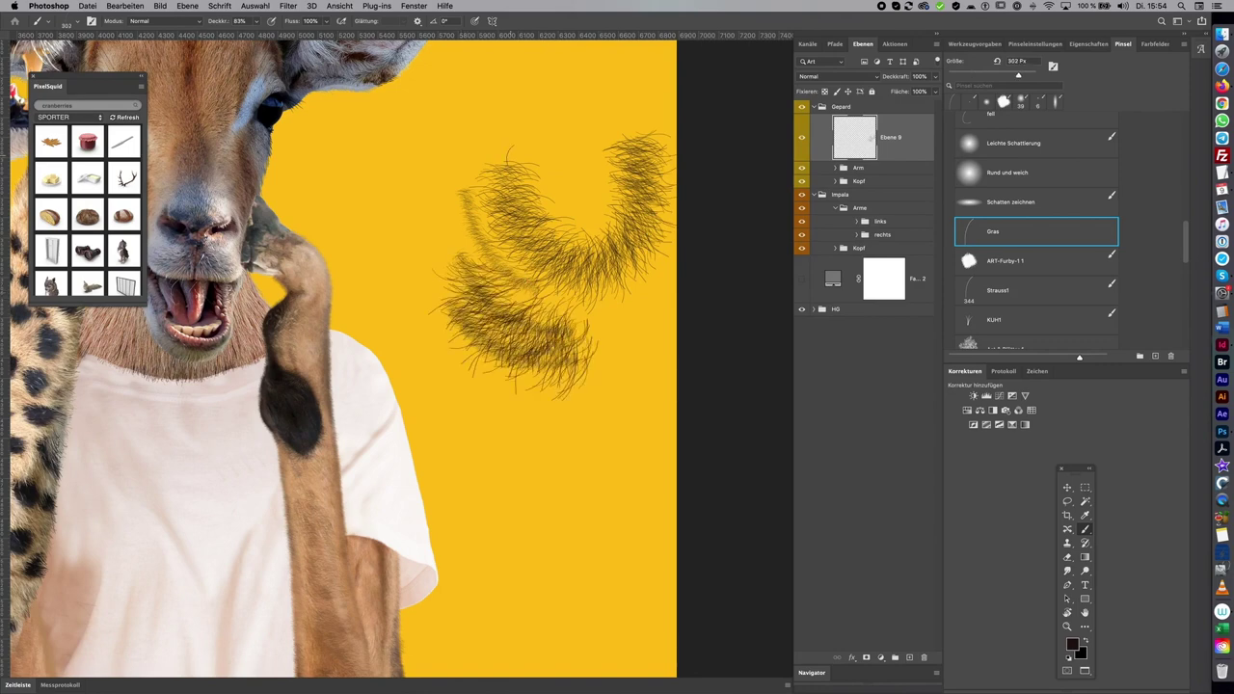
mouse_move(540, 382)
left_mouse_down()
mouse_move(504, 383)
mouse_move(466, 407)
mouse_move(470, 390)
mouse_move(482, 439)
left_mouse_up()
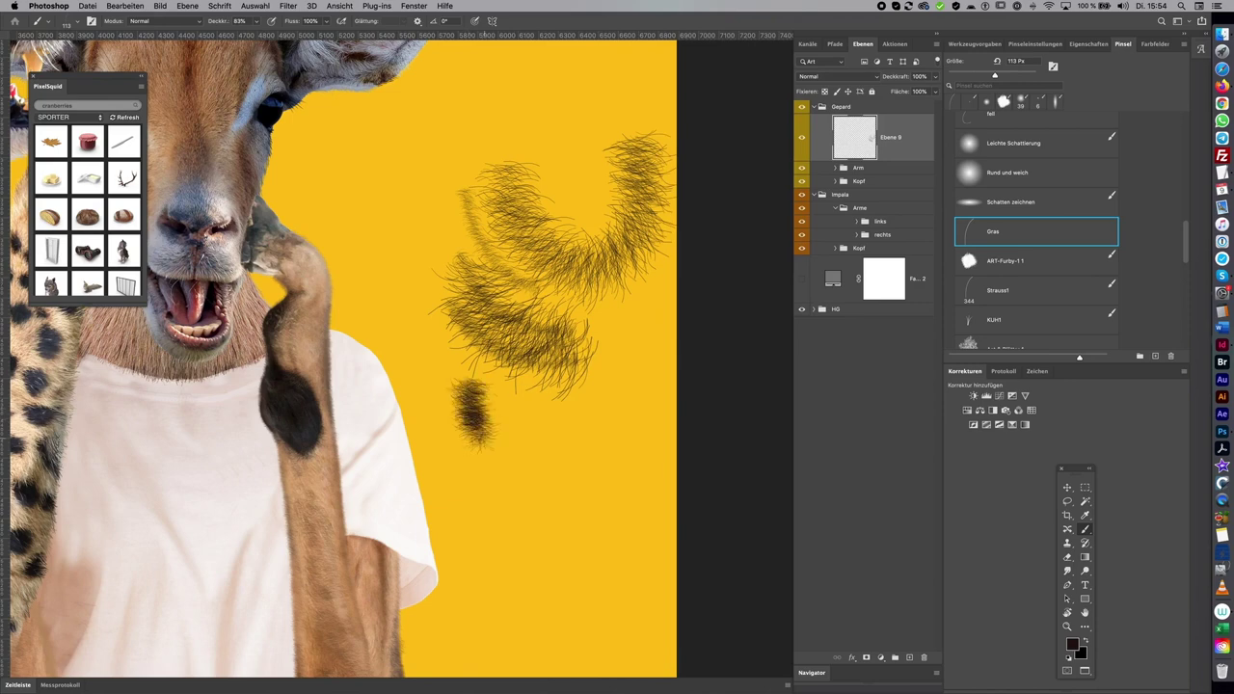
left_click(1034, 43)
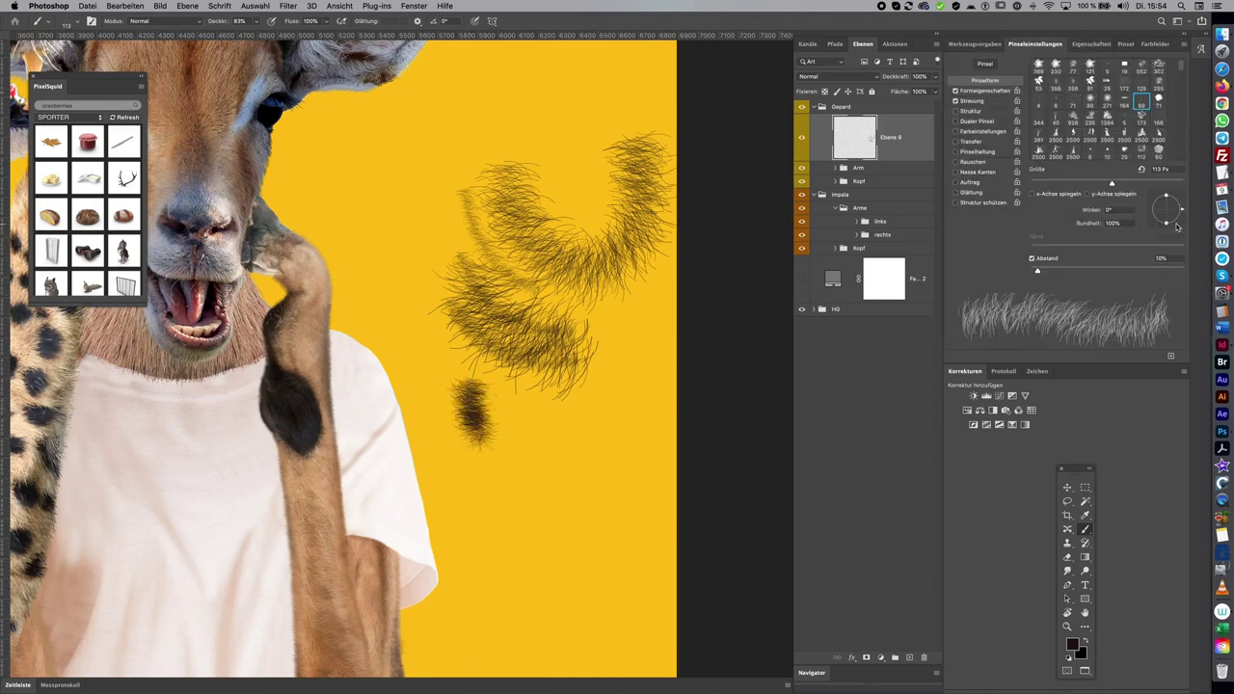
Enable the brush's shape dynamics with 5% angle jitter, after checking the scattering options
left_click(1003, 93)
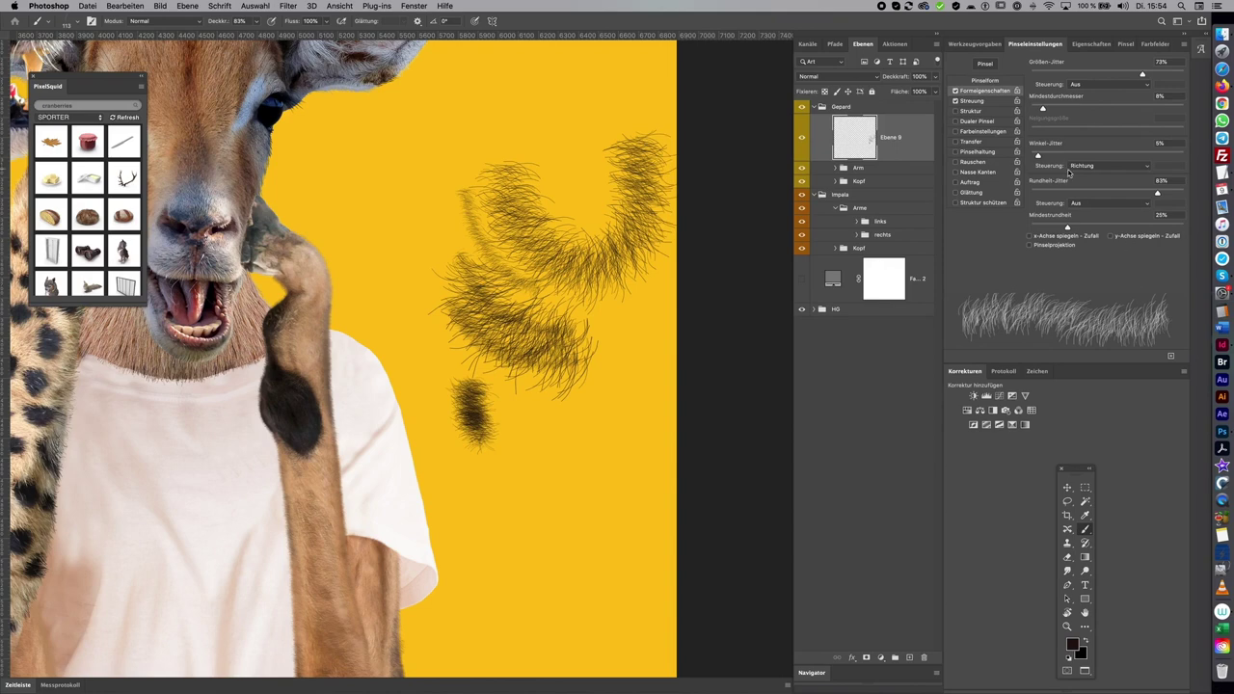
left_click_drag(1037, 156, 1042, 156)
left_click_drag(1042, 156, 1041, 156)
left_click(993, 101)
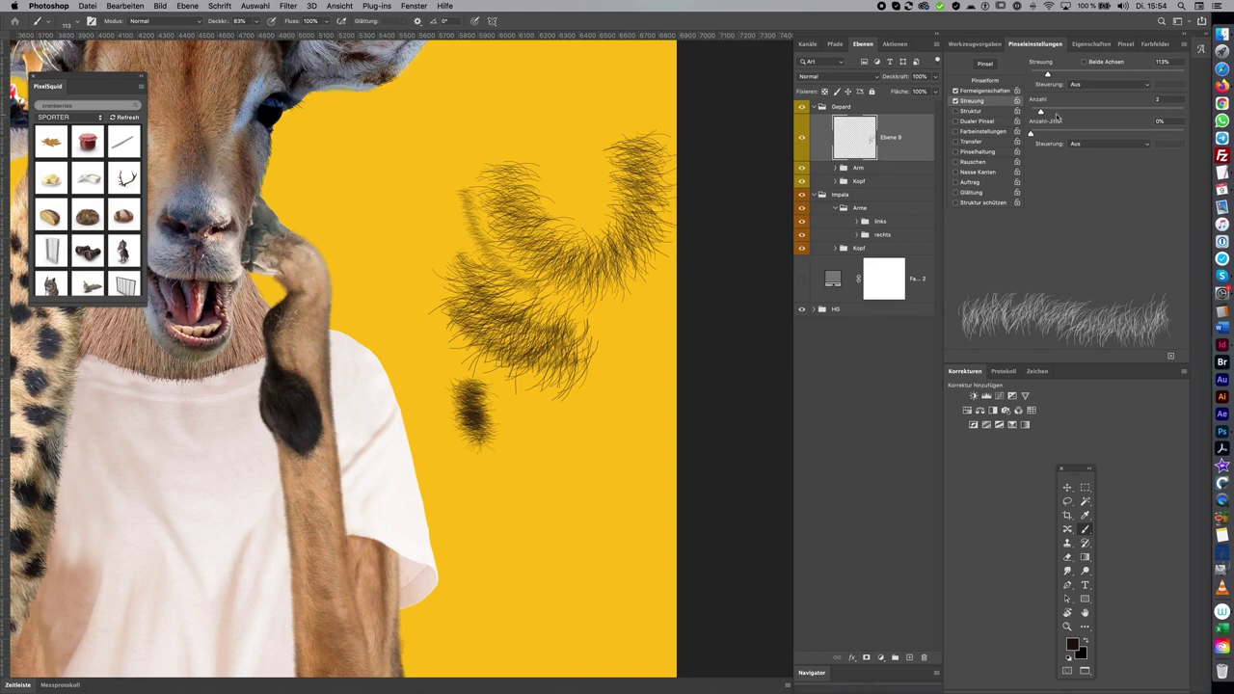
left_click(1007, 91)
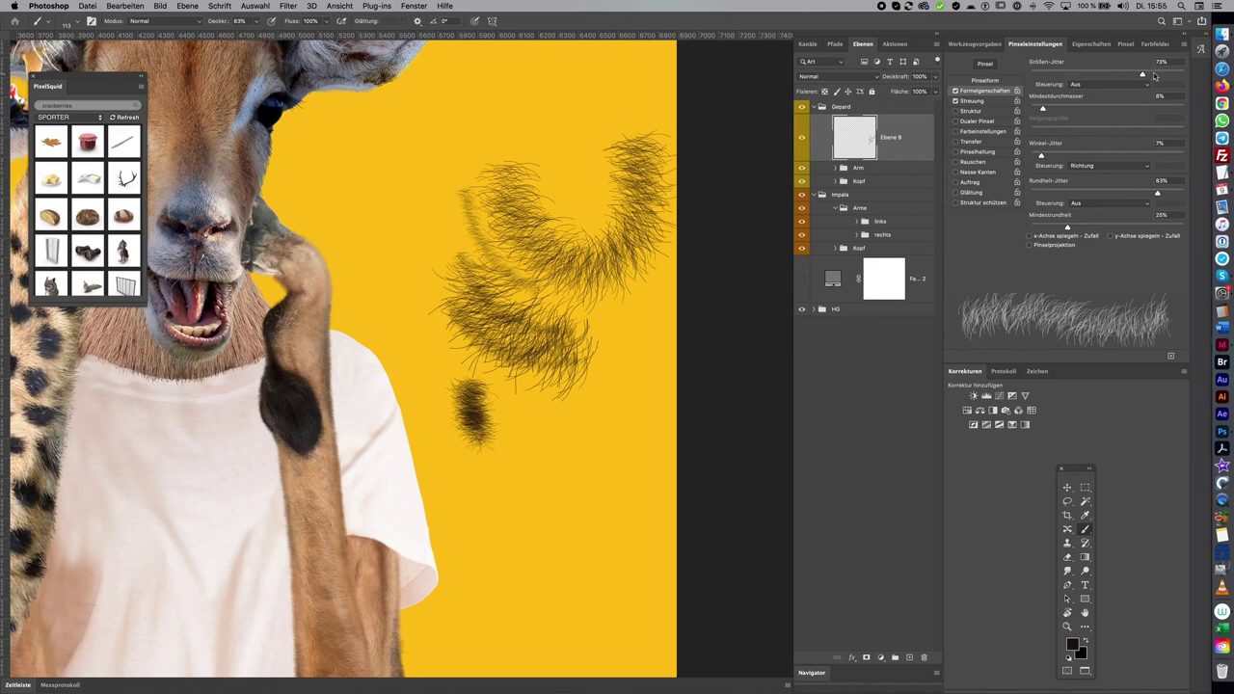
Paint test hair strokes on the background, then view the arms and jeans
left_click_drag(574, 393, 583, 262)
mouse_move(579, 323)
left_mouse_down()
mouse_move(605, 432)
mouse_move(573, 281)
left_mouse_up()
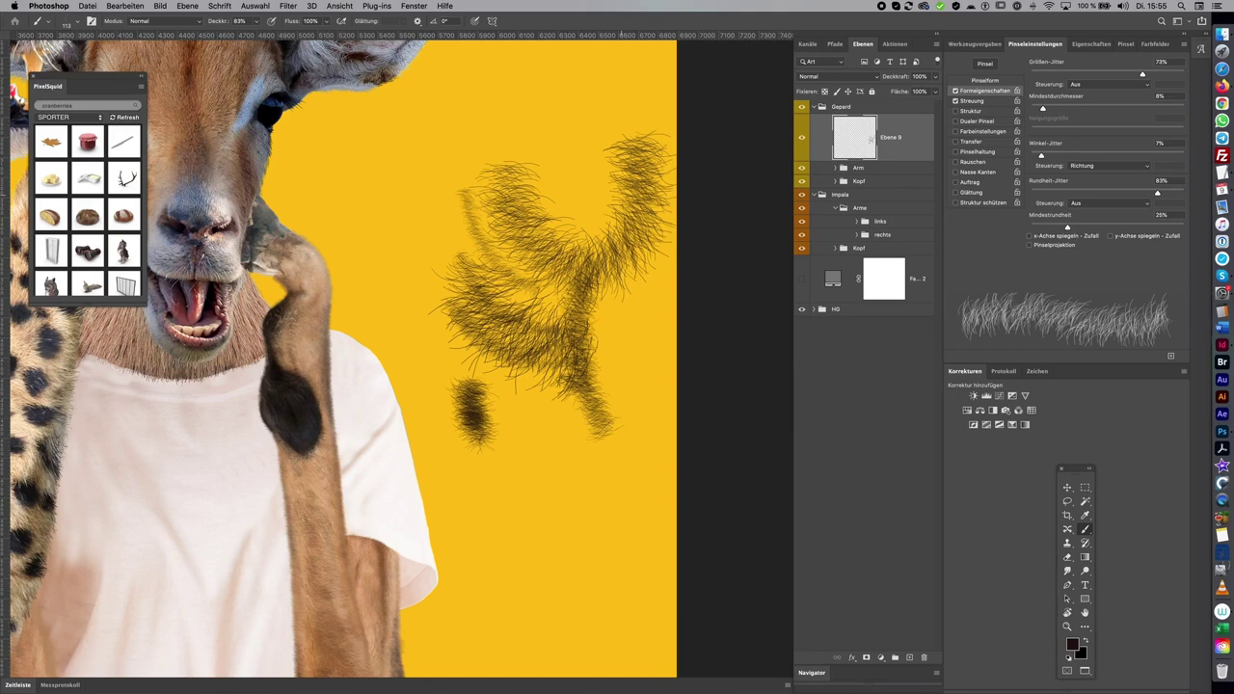
key("super+minus")
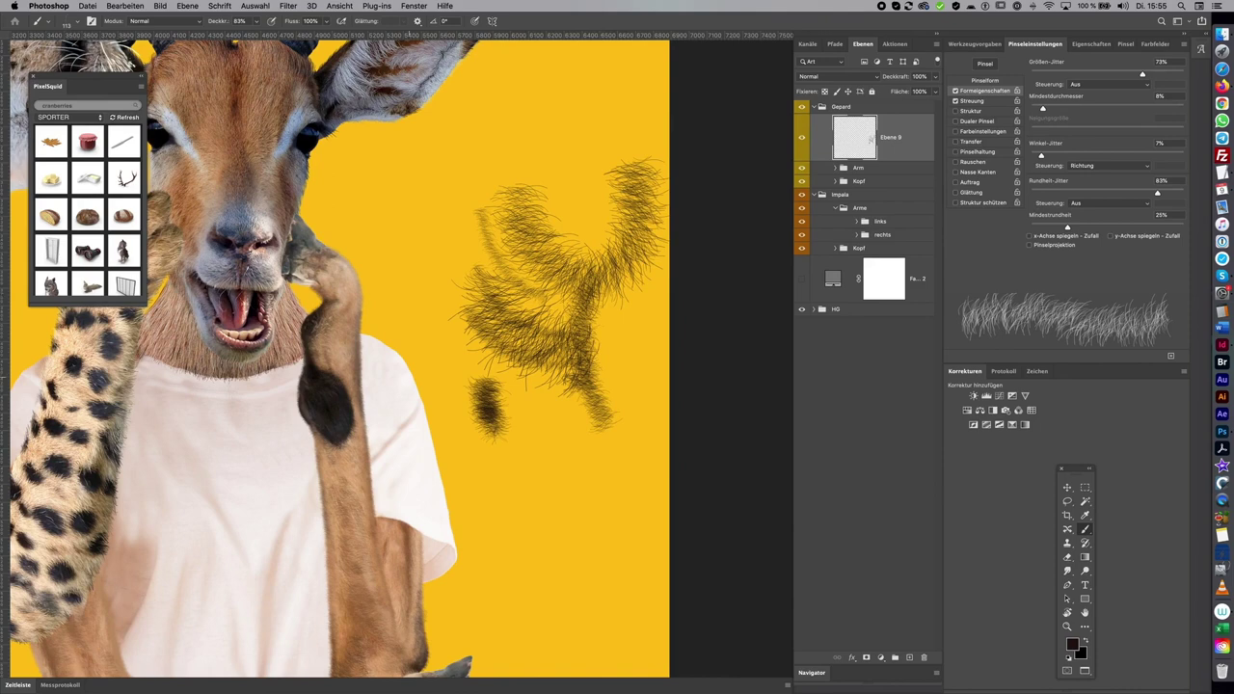
left_click_drag(373, 588, 528, 386)
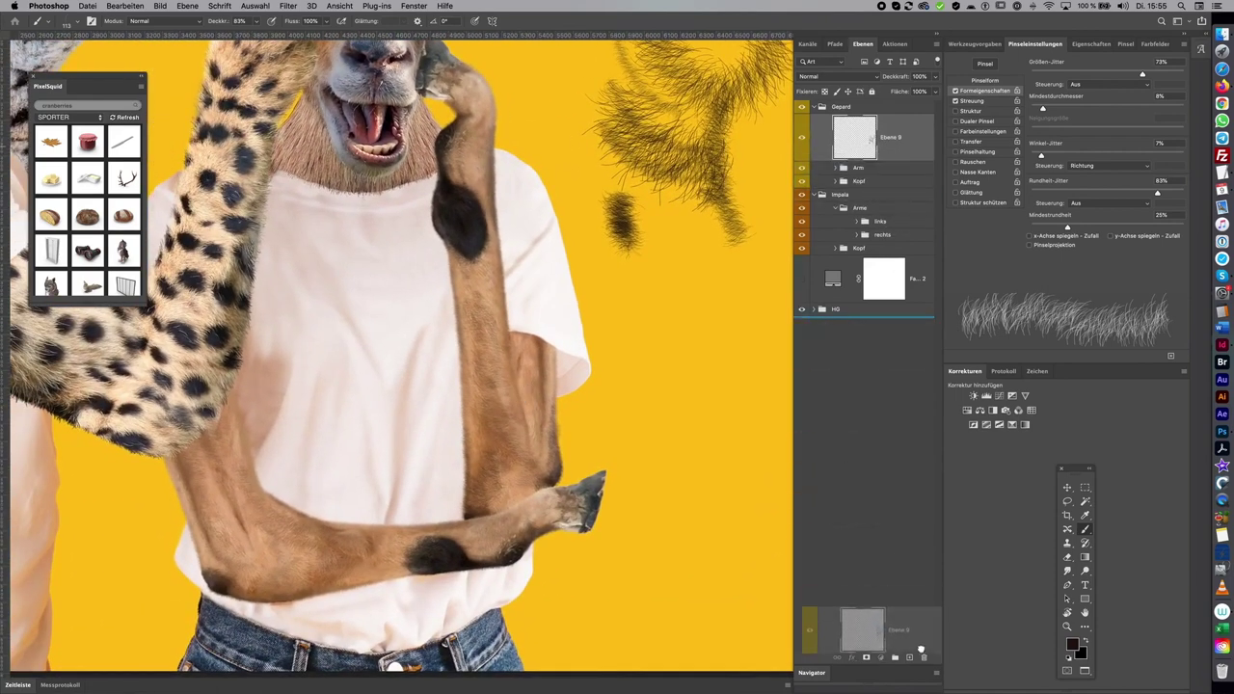
Delete test layer Ebene 9 and select the top layer of the impala's links arm group
left_click_drag(906, 150, 924, 657)
left_click(833, 120)
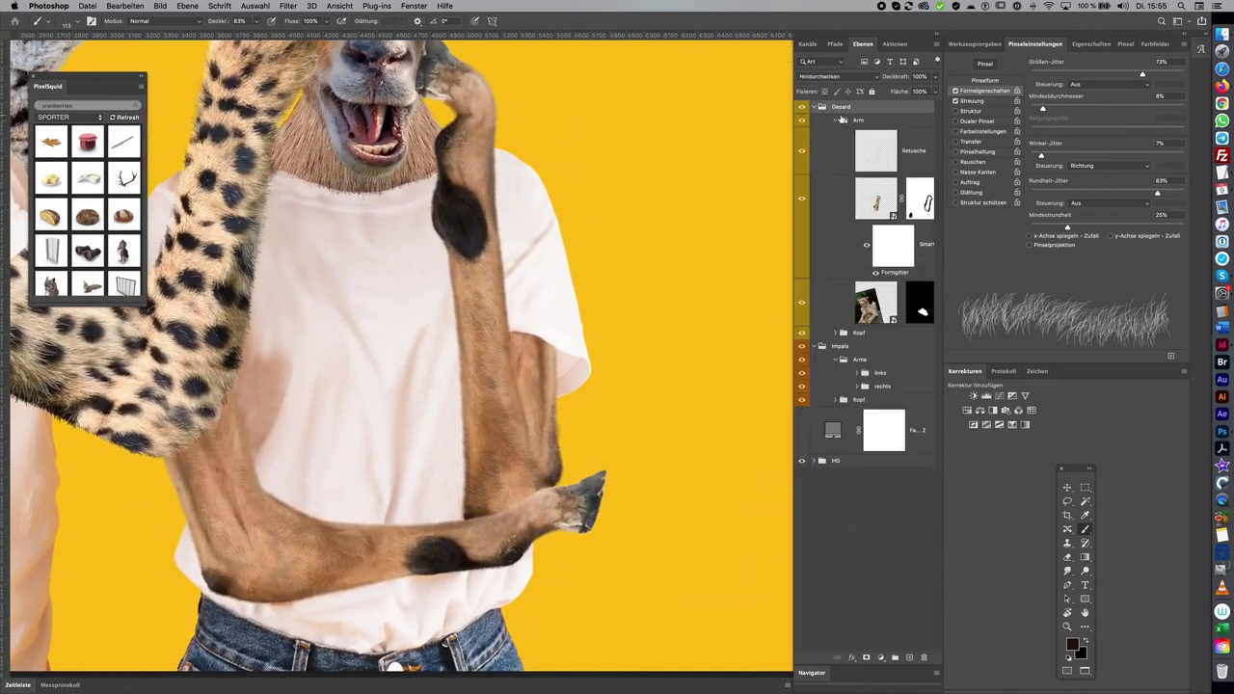
left_click(834, 120)
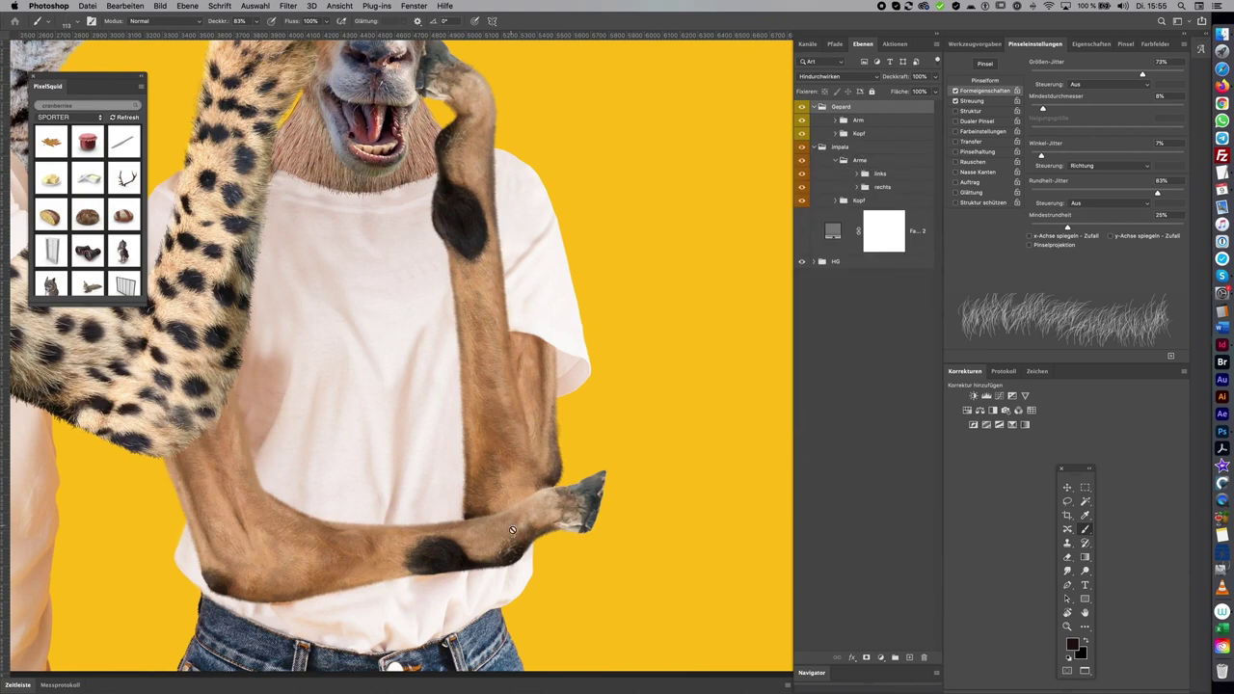
left_click(856, 178)
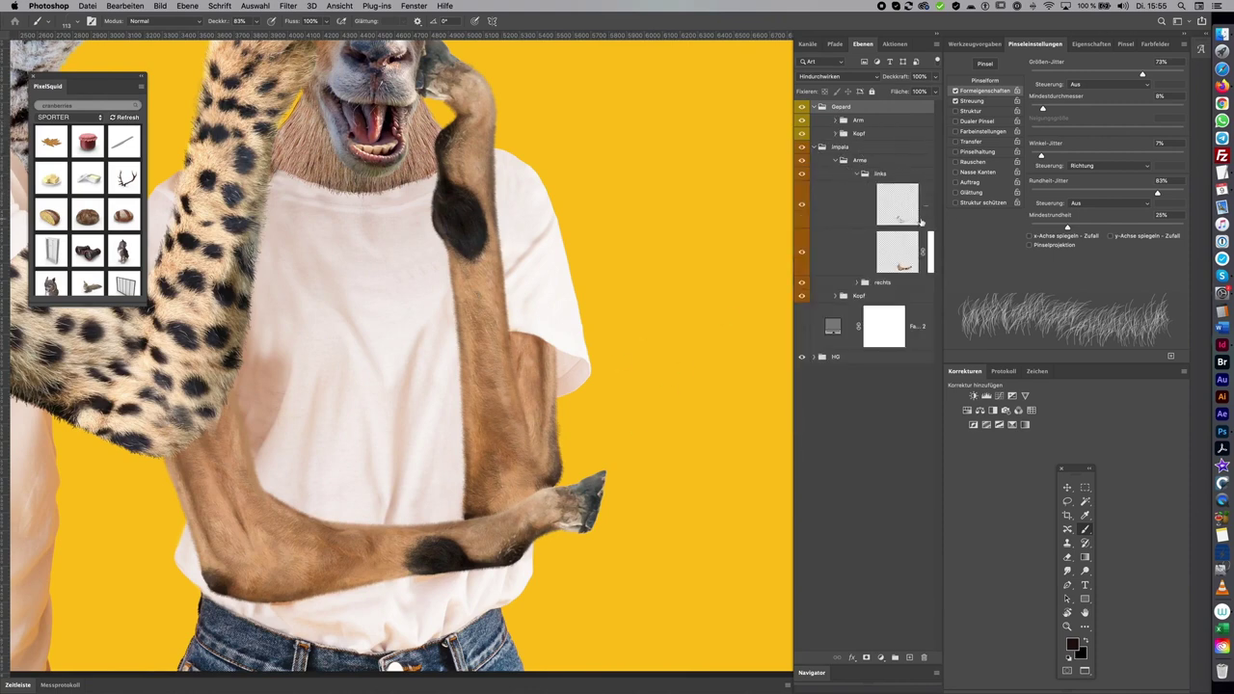
left_click(909, 207)
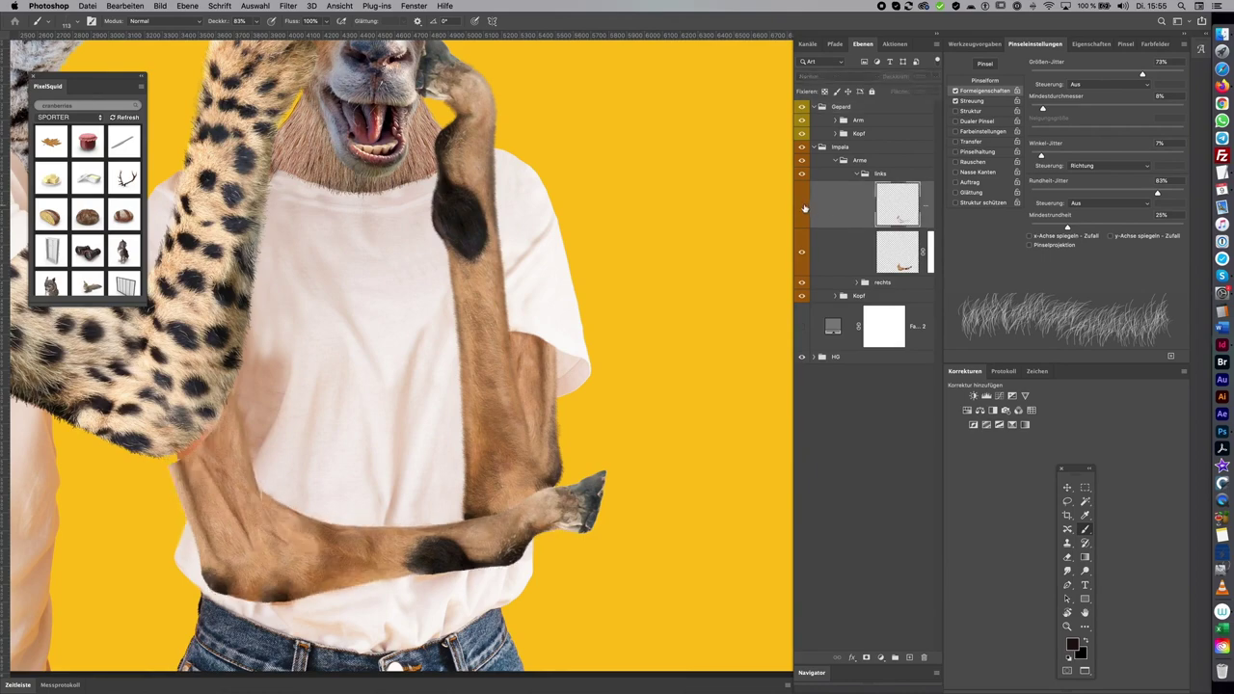
left_click(345, 516)
left_click(424, 457)
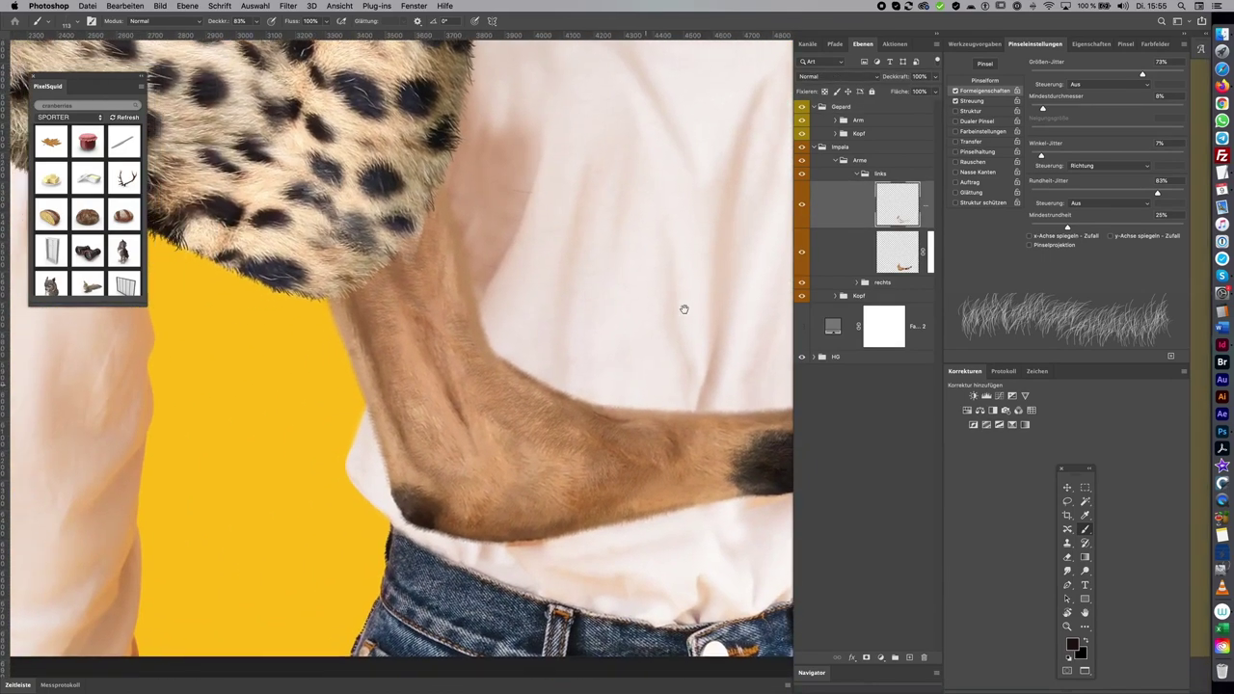
Apply Unscharf maskieren at 123% strength to the impala's left arm
left_click(287, 7)
mouse_move(324, 232)
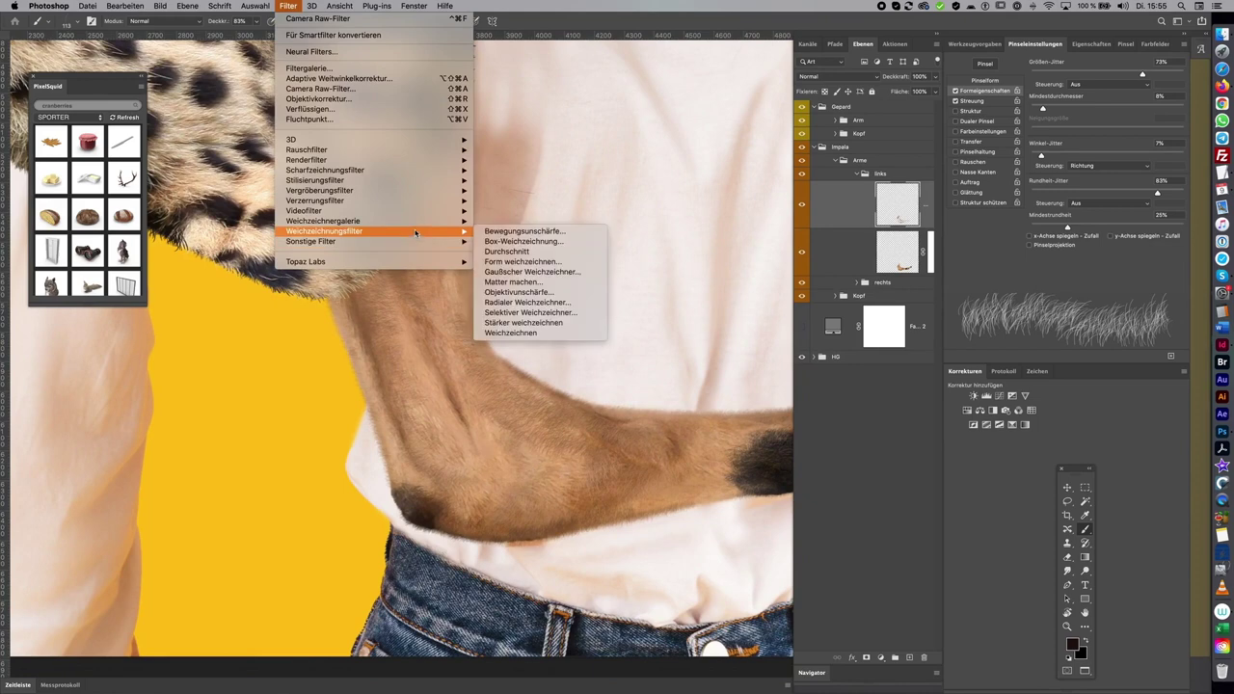
left_click(581, 211)
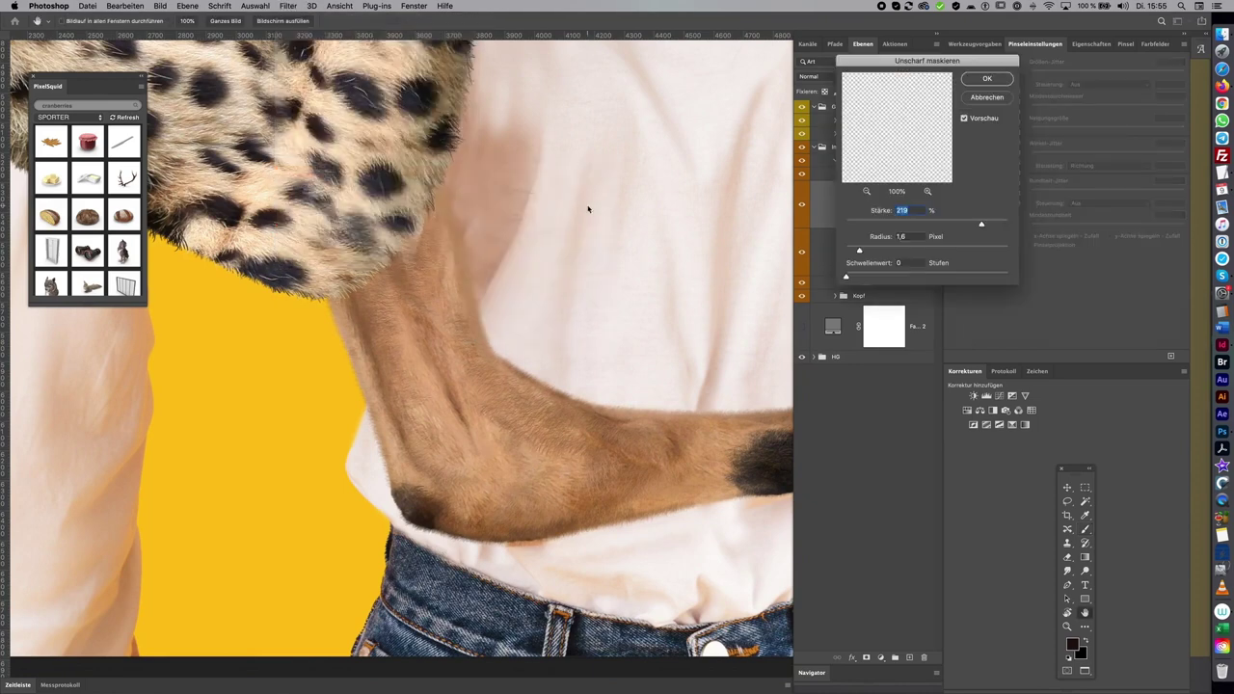
left_click_drag(961, 223, 944, 223)
left_click_drag(644, 315, 391, 279)
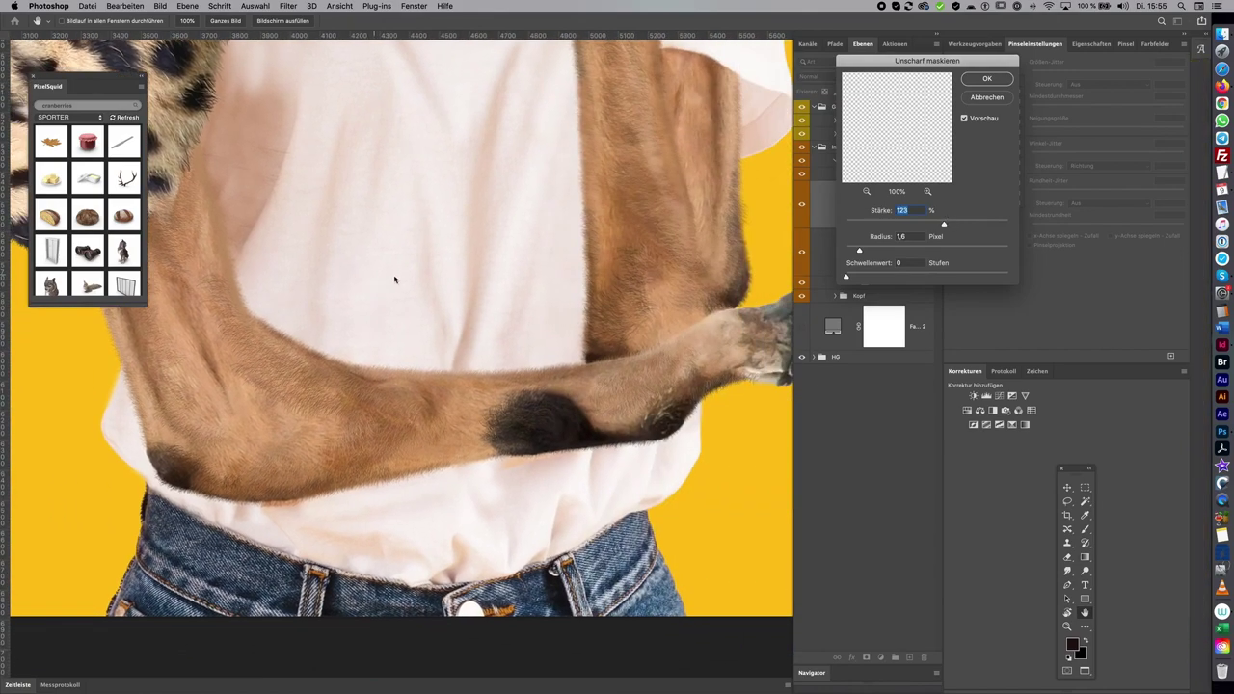
scroll(701, 331, "up", 5)
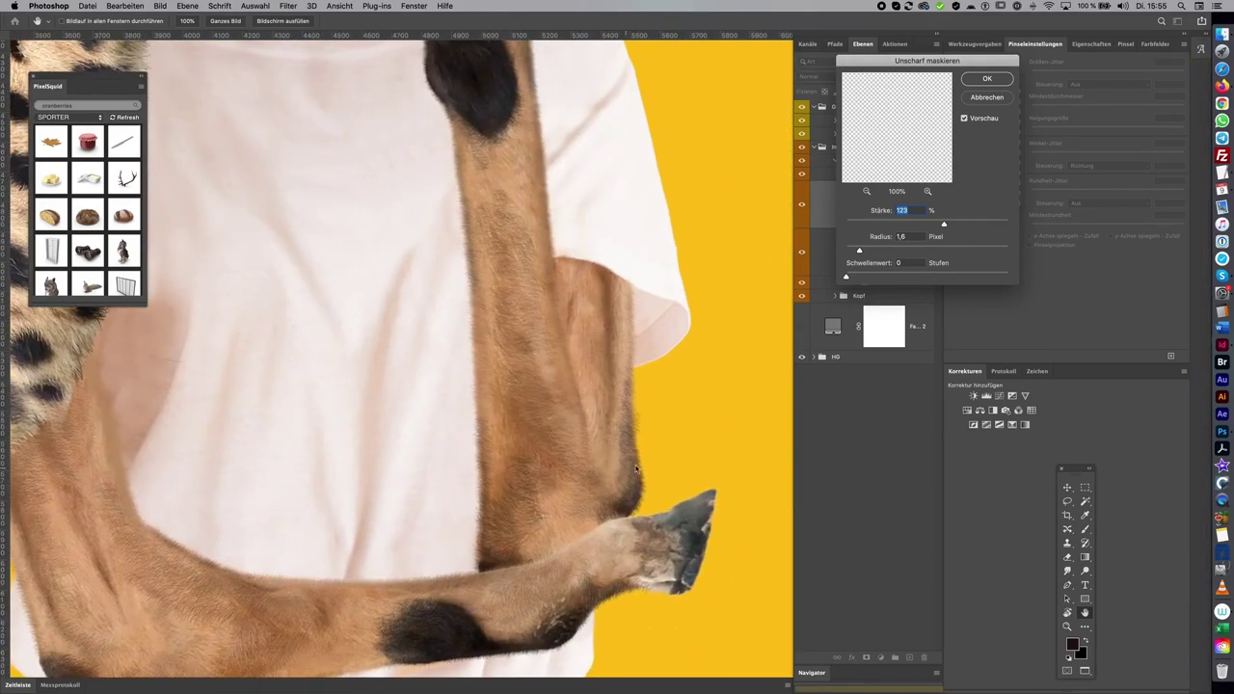
scroll(761, 419, "up", 5)
left_click(976, 81)
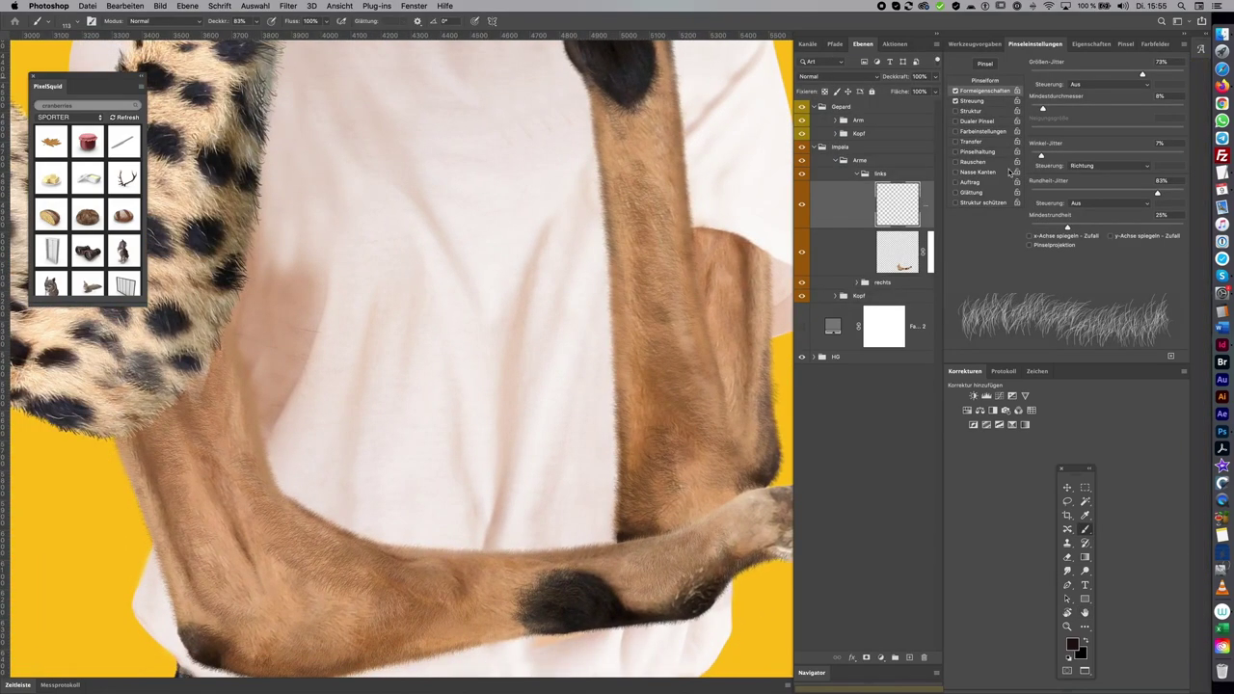
Collapse the links group and select the top layer of the rechts arm group
left_click(857, 175)
left_click(857, 187)
left_click(919, 210)
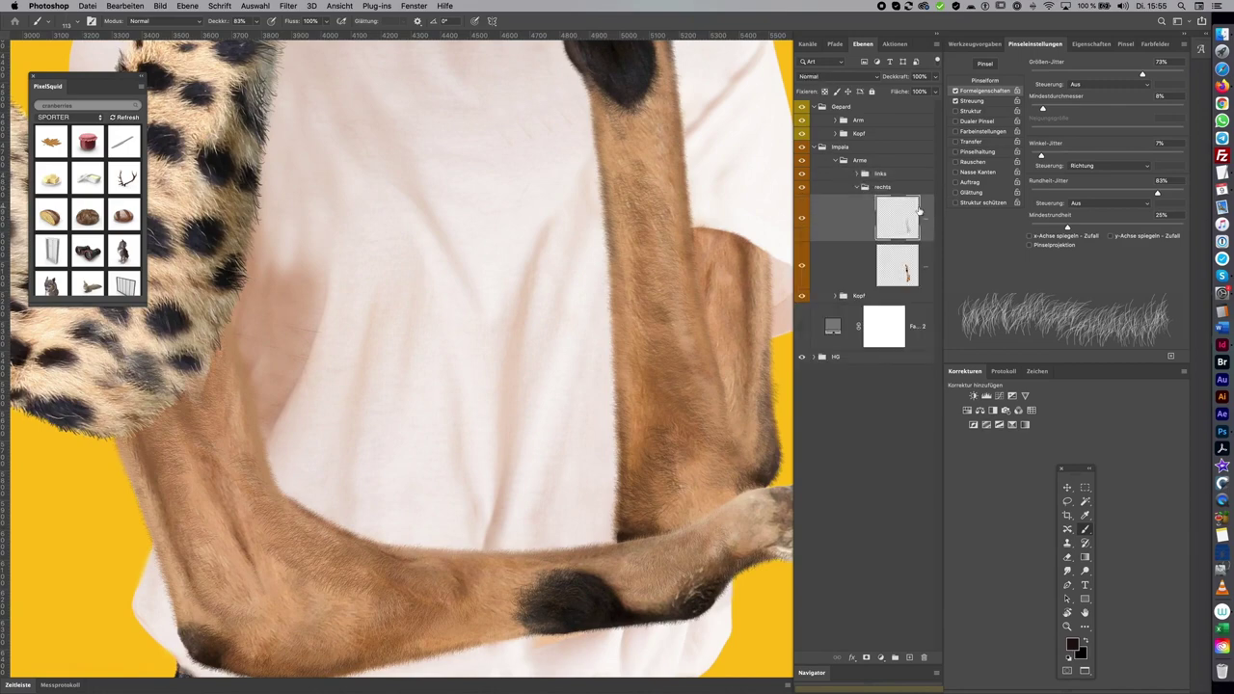
Pan and zoom over the two heads with horns, then the crossed arms and jeans
scroll(620, 613, "down", 5)
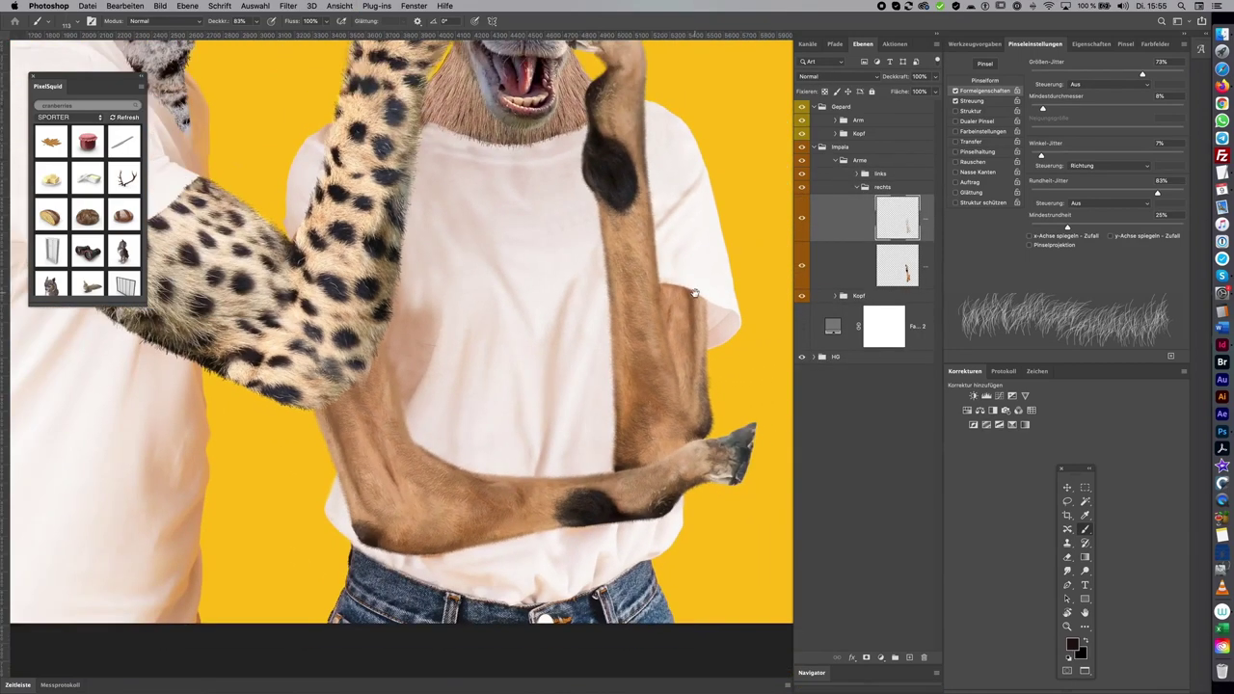
scroll(686, 526, "up", 3)
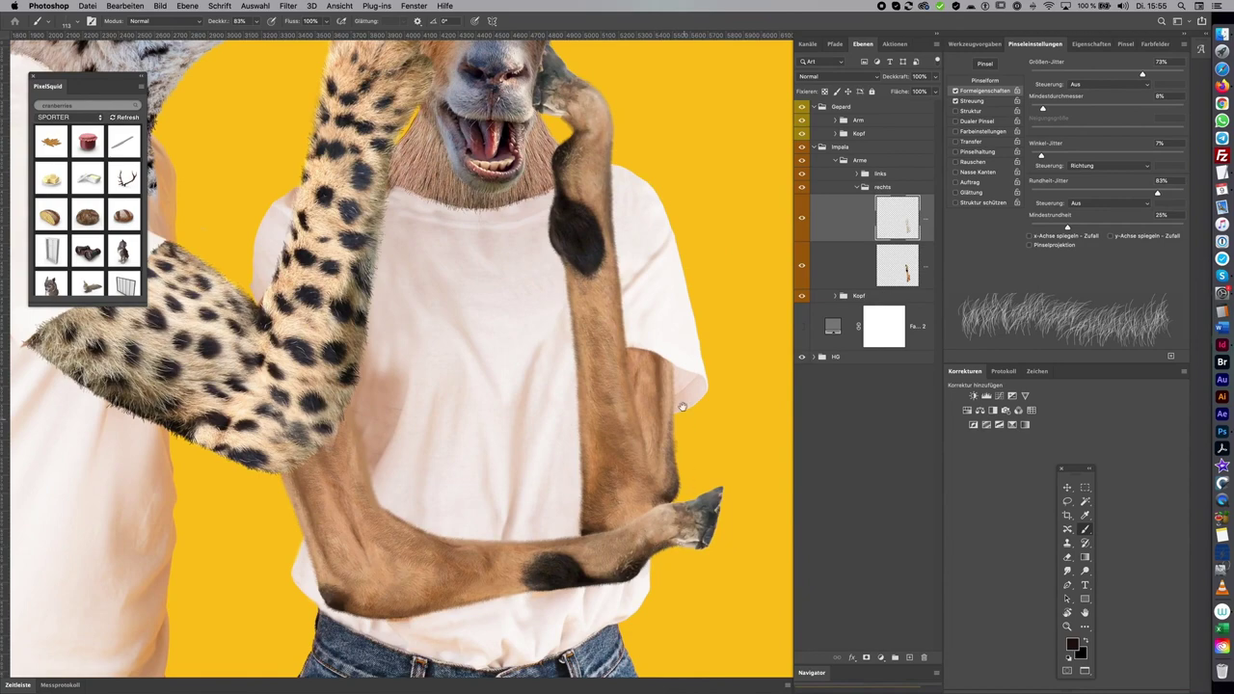
left_click_drag(615, 171, 624, 400)
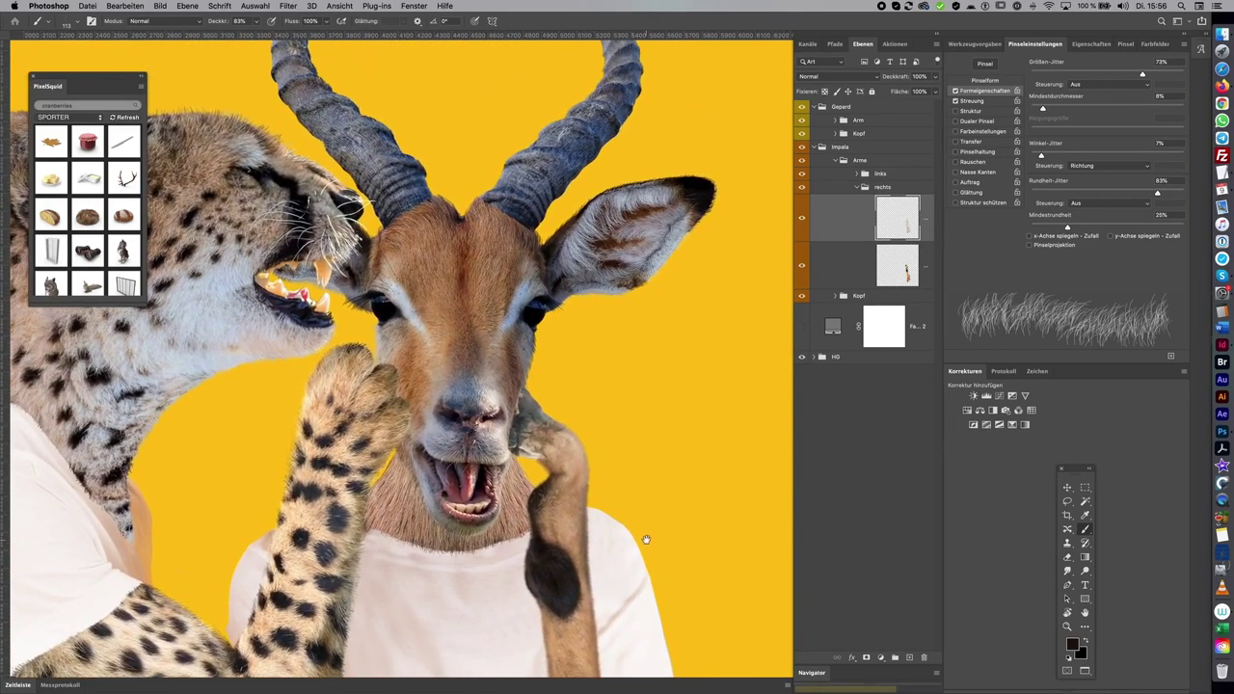
left_click_drag(644, 538, 683, 39)
scroll(651, 466, "down", 3)
scroll(649, 463, "down", 1)
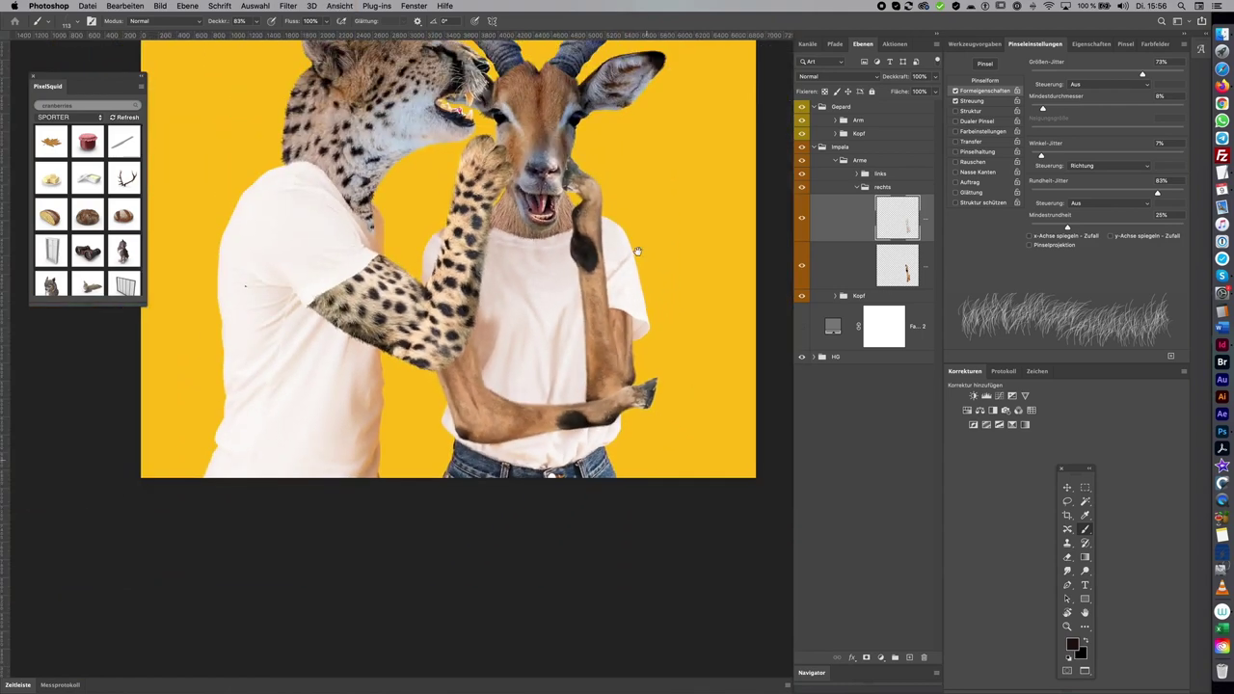
scroll(639, 242, "down", 3)
scroll(635, 416, "down", 2)
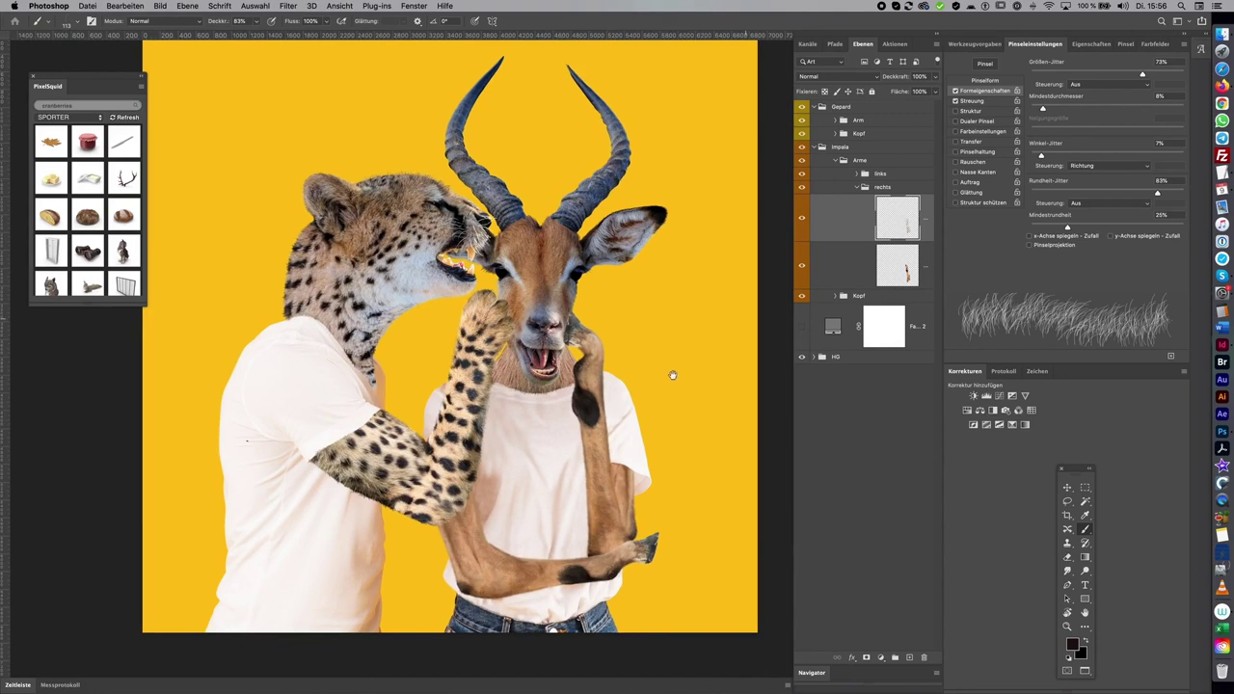
Zoom in on the impala shirt and cheetah arm, then collapse the Impala group
left_click_drag(672, 372, 659, 399)
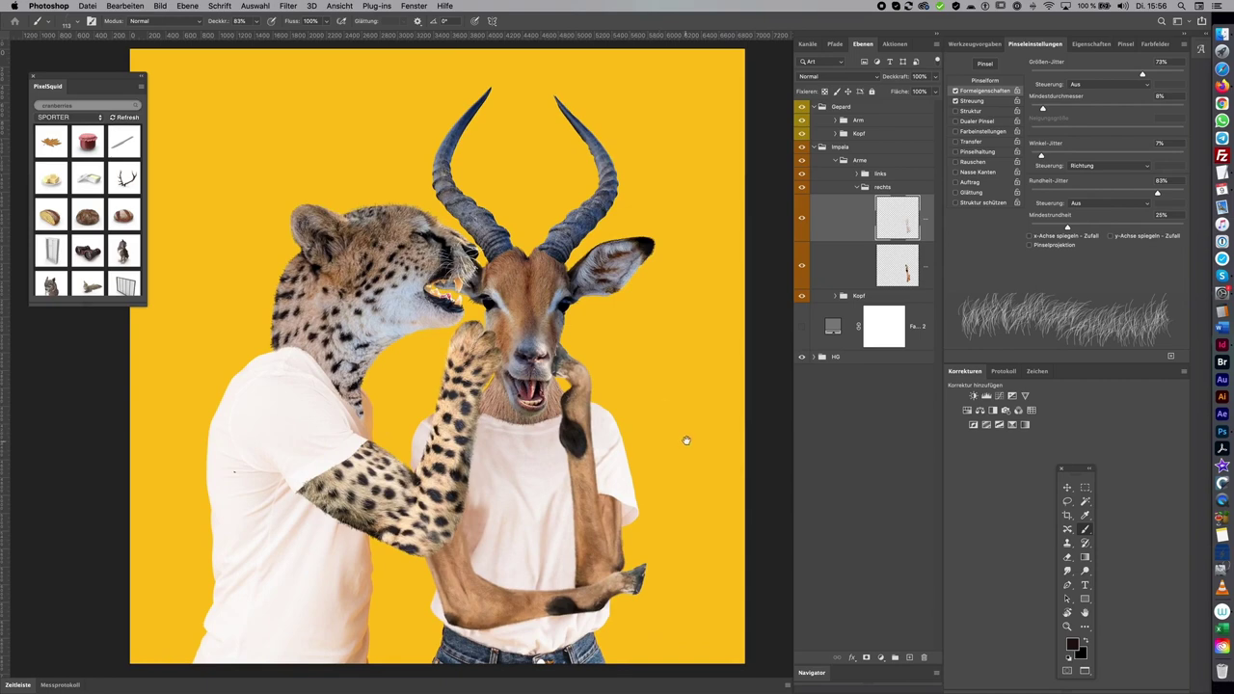
left_click_drag(683, 440, 672, 408)
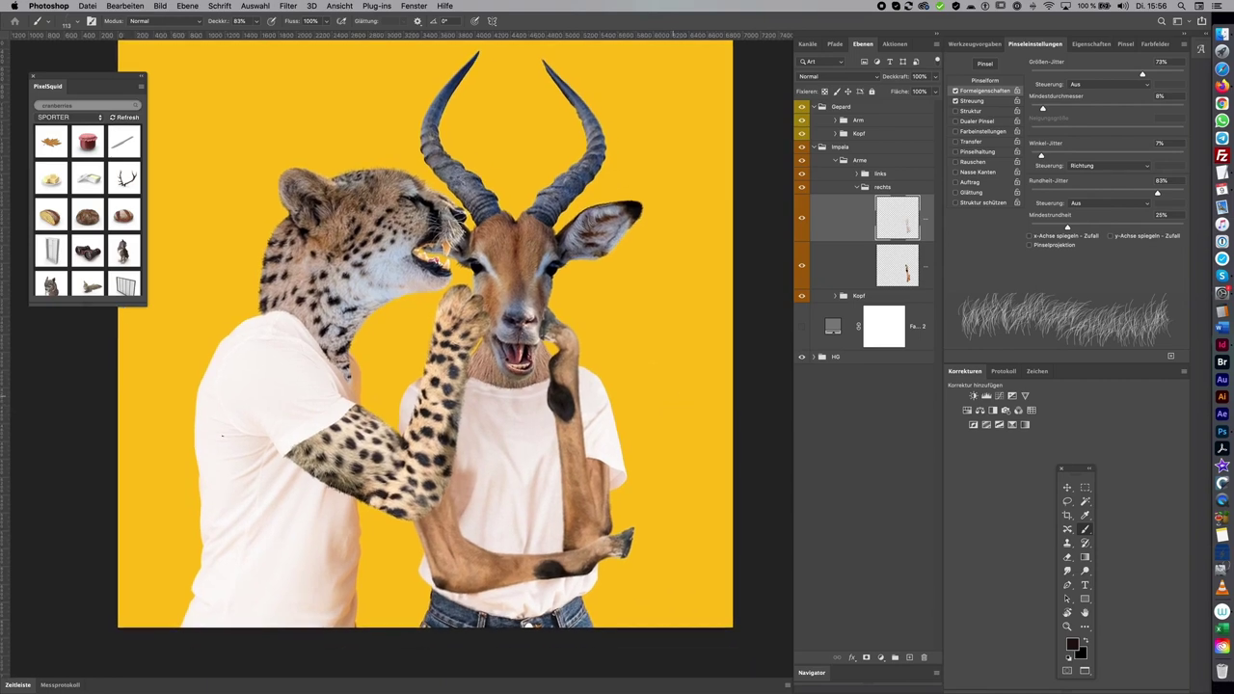
mouse_move(477, 509)
left_mouse_down()
mouse_move(528, 497)
mouse_move(494, 502)
left_mouse_up()
scroll(493, 502, "down", 2)
scroll(493, 502, "down", 5)
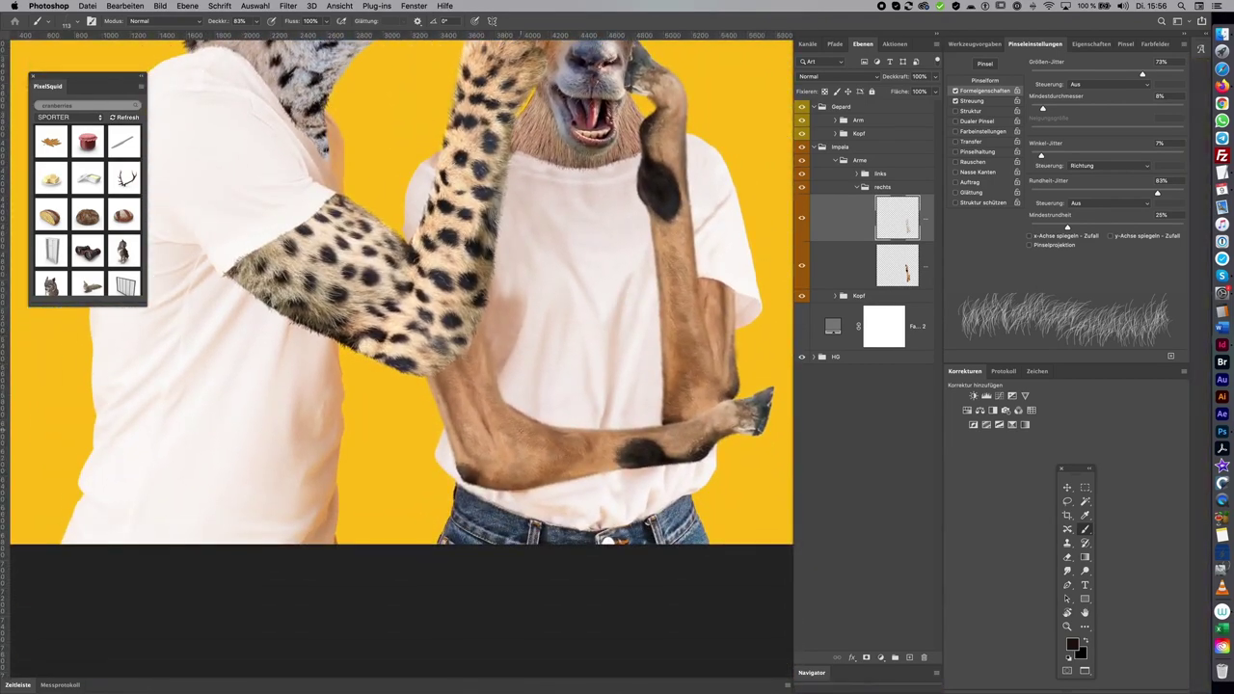
left_click(818, 149)
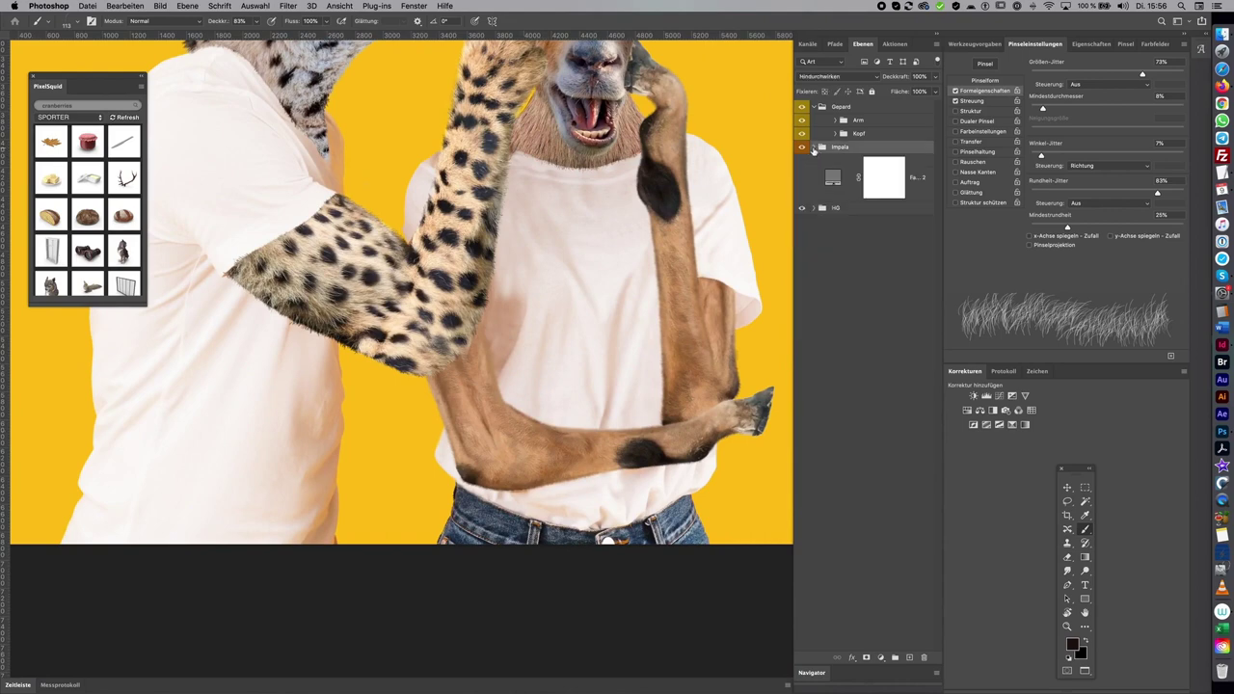
left_click(801, 149)
left_click(801, 149)
scroll(600, 401, "up", 2)
scroll(611, 446, "up", 2)
scroll(697, 294, "up", 2)
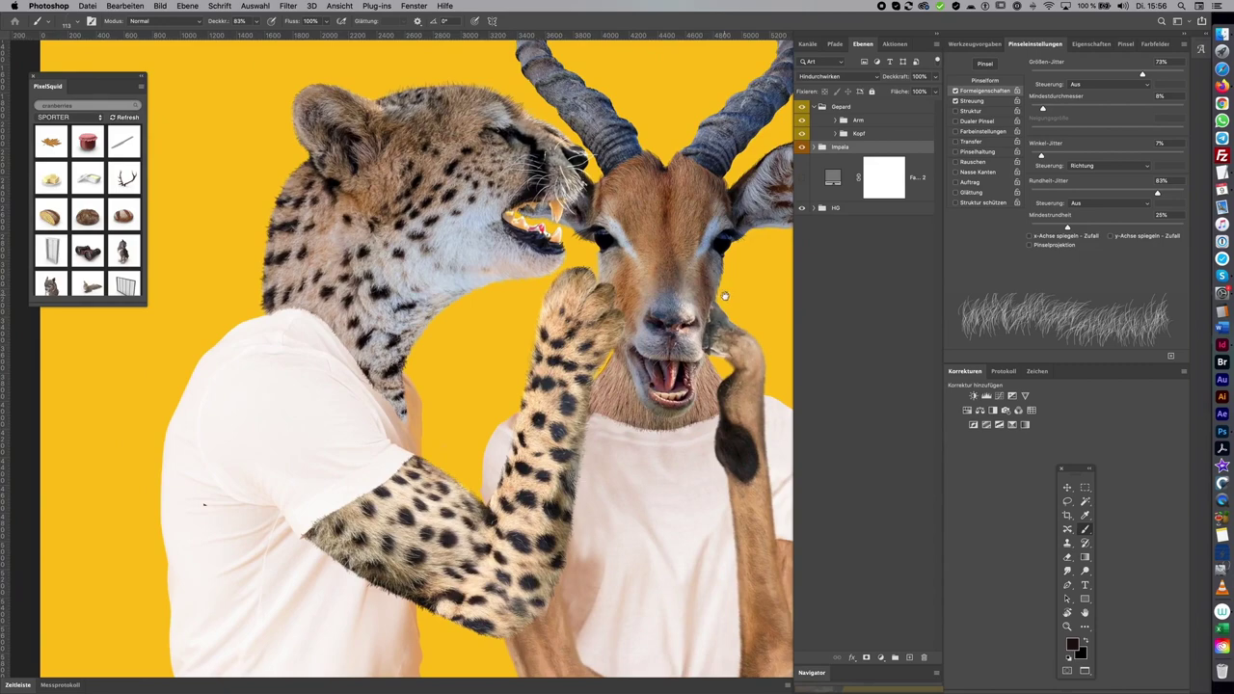
scroll(666, 241, "down", 5)
scroll(665, 241, "right", 3)
scroll(639, 183, "down", 2)
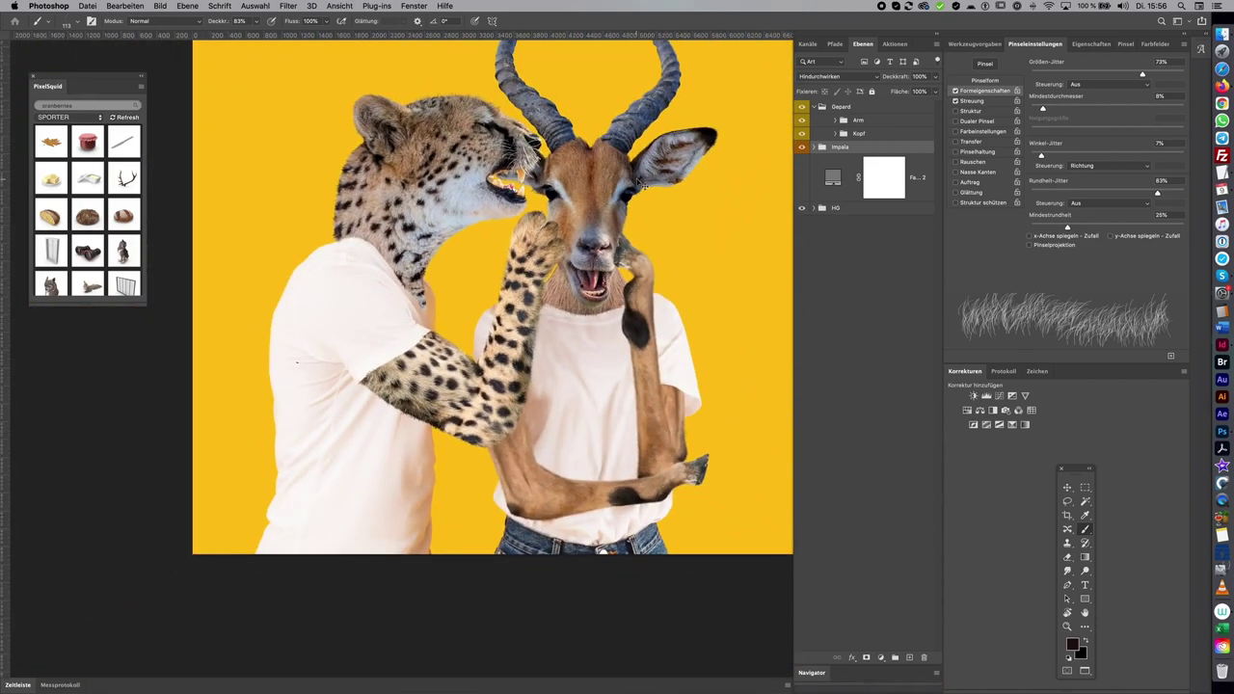
scroll(639, 183, "down", 1)
scroll(639, 328, "up", 1)
scroll(640, 328, "right", 1)
scroll(614, 322, "up", 2)
scroll(614, 322, "right", 2)
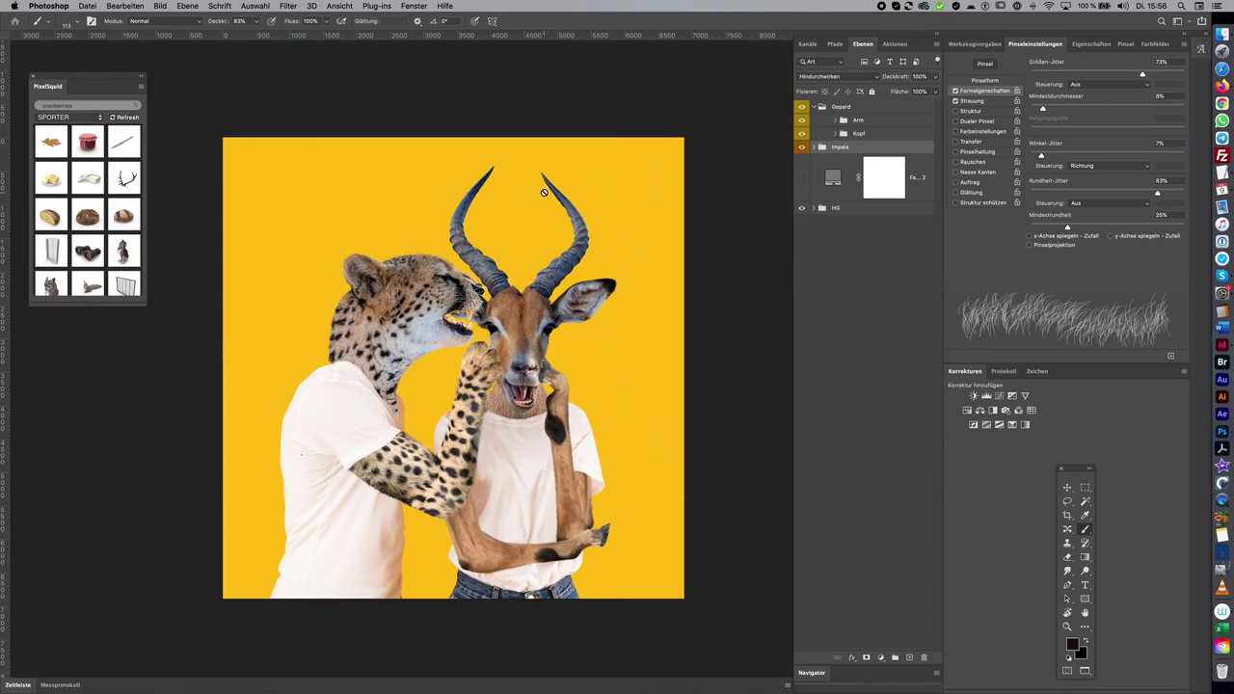
scroll(646, 246, "down", 2)
scroll(647, 245, "left", 1)
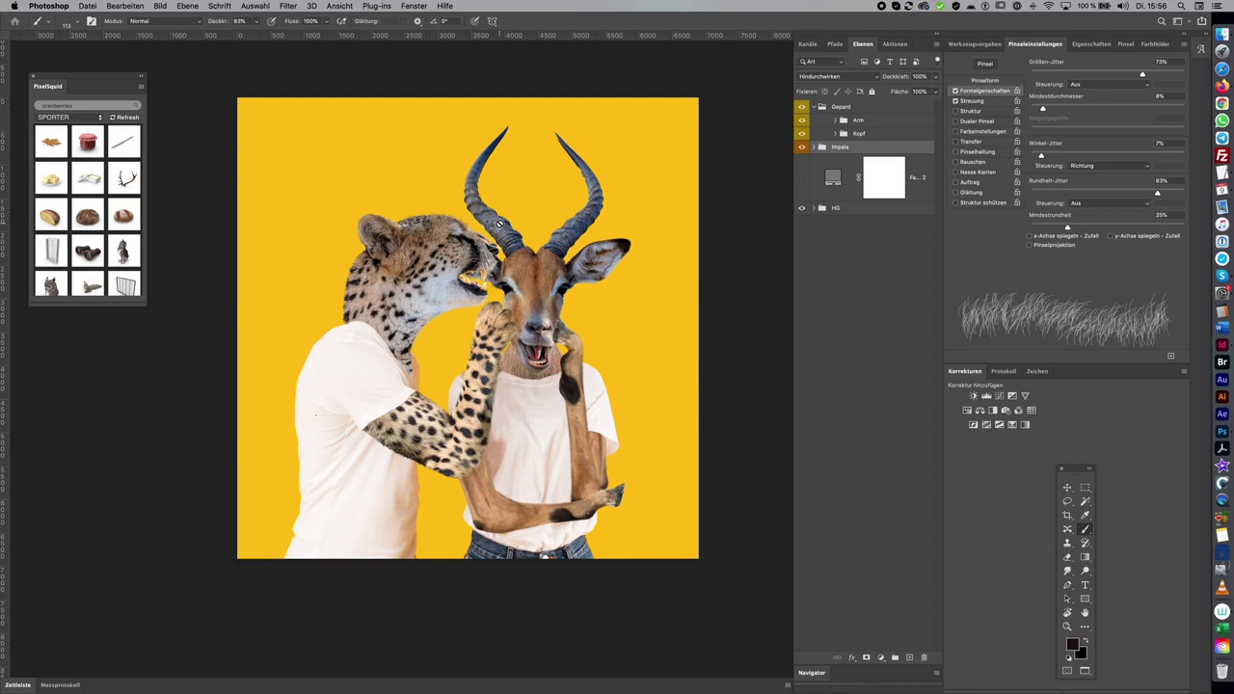
mouse_move(617, 293)
left_mouse_down()
mouse_move(563, 289)
mouse_move(603, 293)
left_mouse_up()
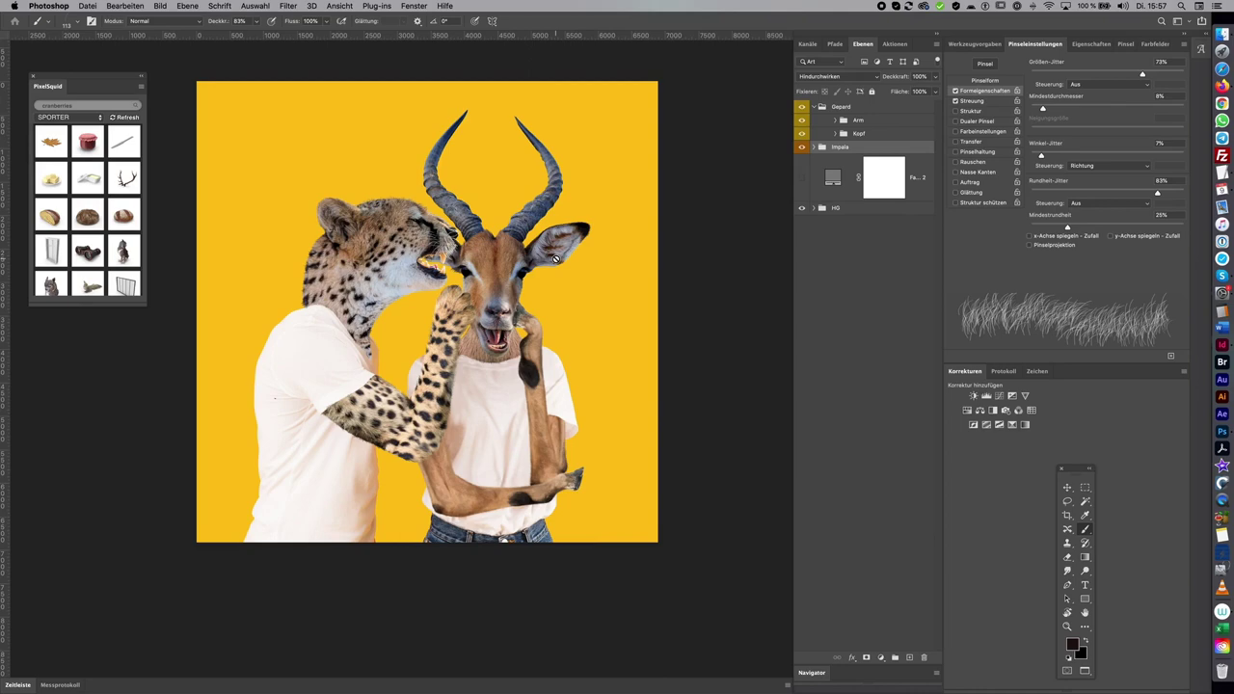
scroll(555, 259, "up", 5)
scroll(575, 434, "down", 2)
scroll(575, 433, "down", 1)
left_click_drag(616, 330, 656, 383)
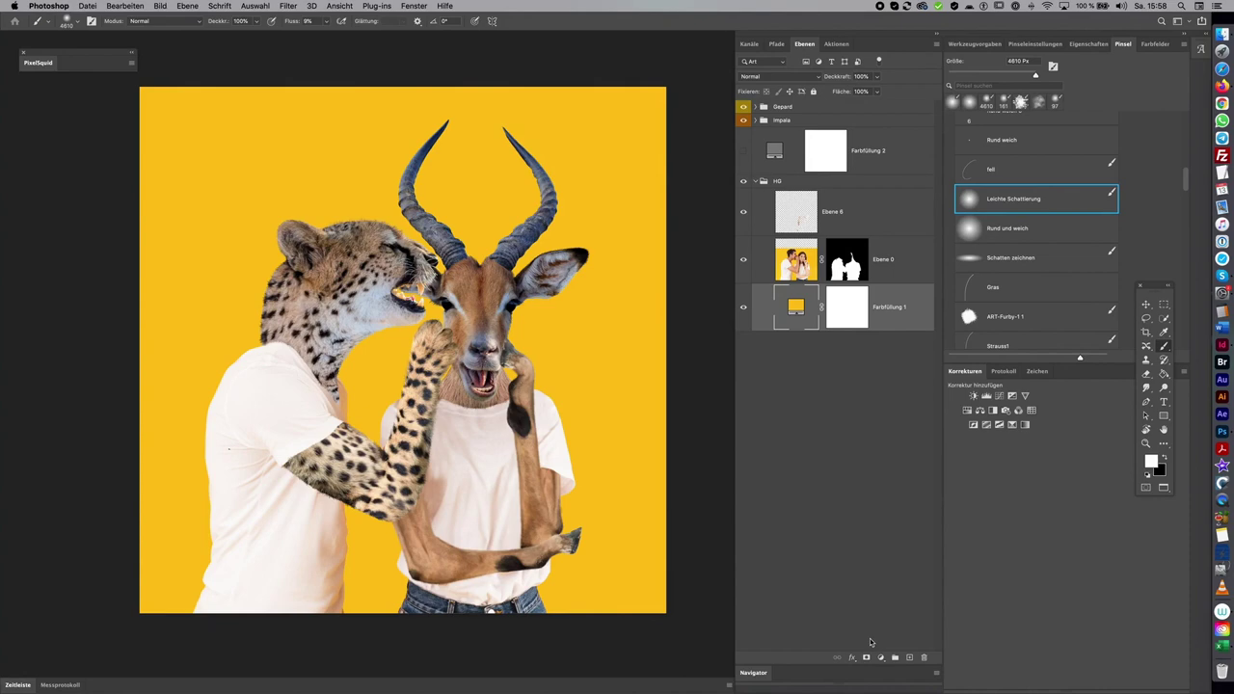
Hide the Impala and HG groups and show the grey Farbfüllung 2 behind the cheetah
left_click(762, 181)
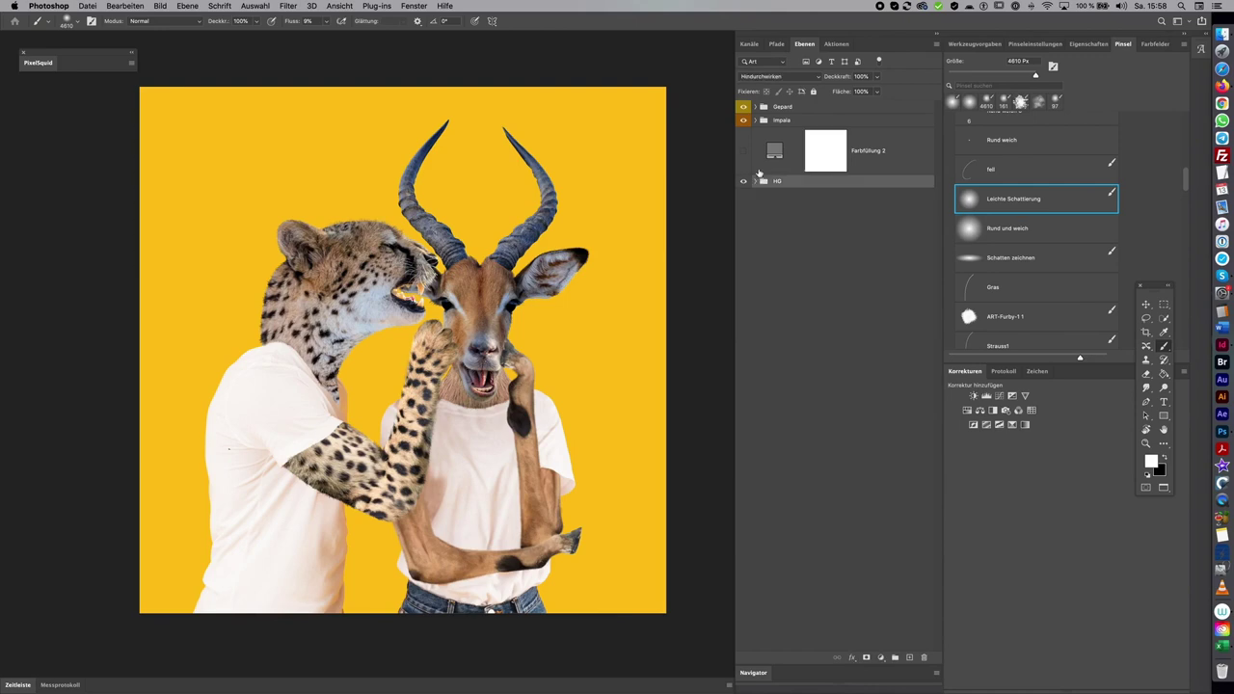
left_click_drag(743, 120, 744, 181)
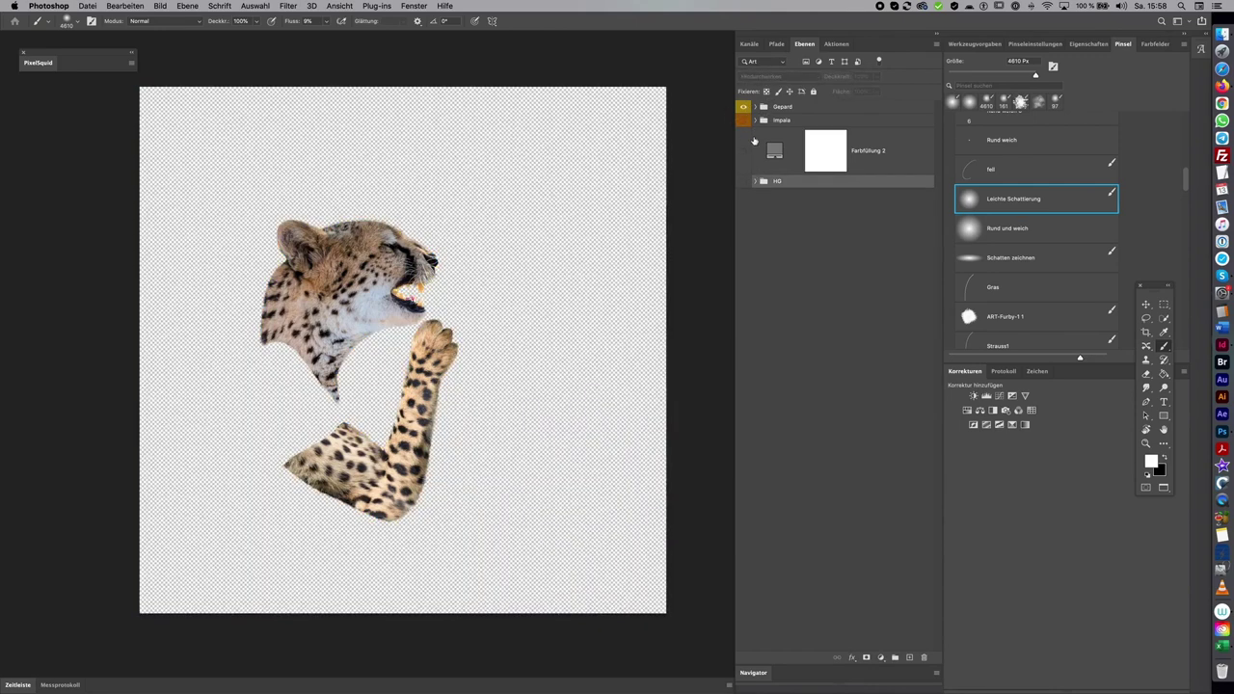
left_click(743, 151)
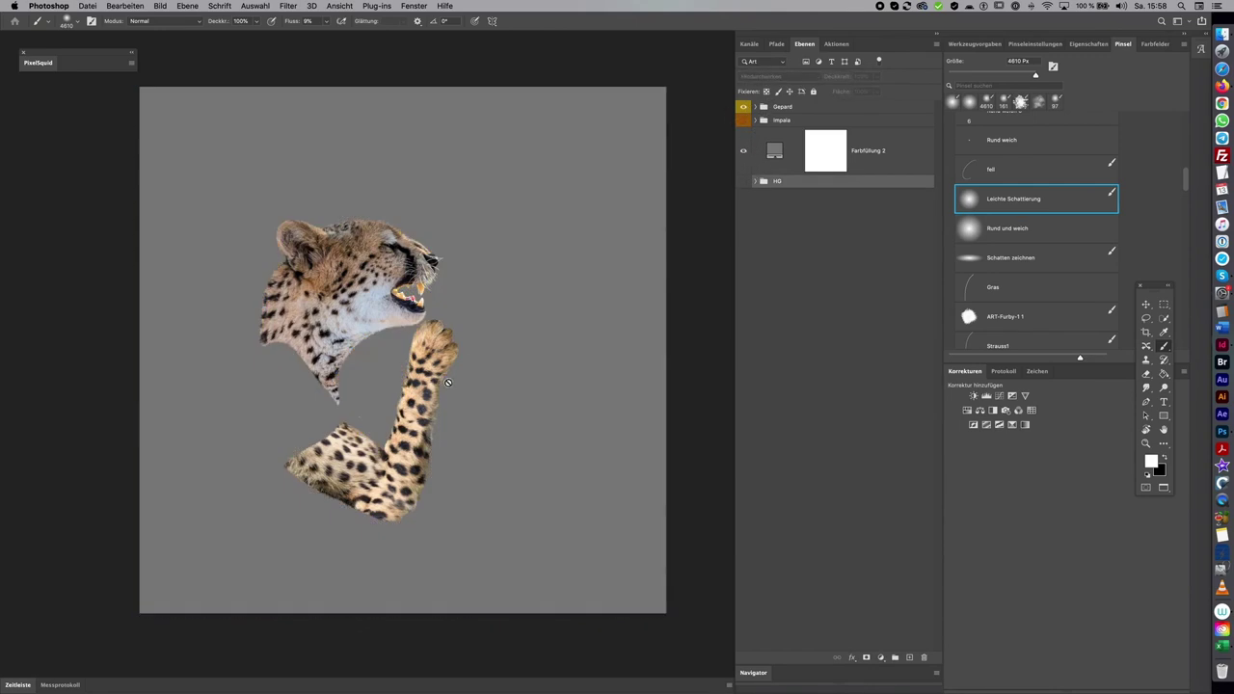
scroll(431, 325, "up", 5)
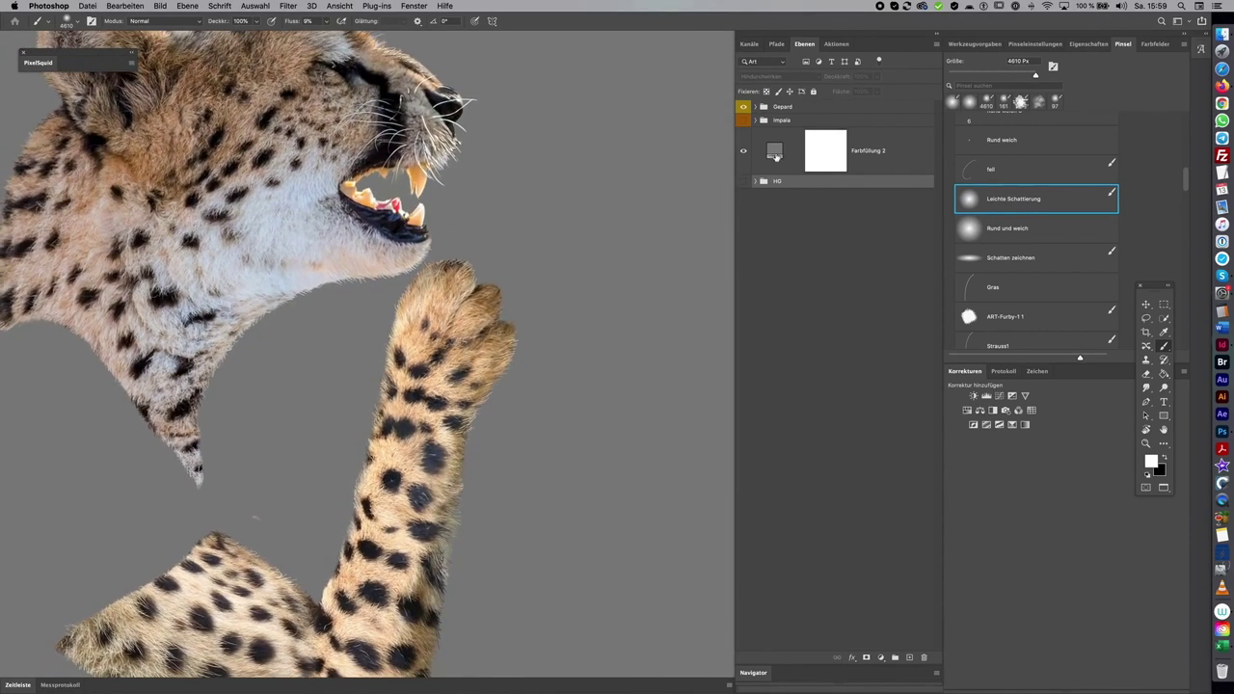
left_click_drag(542, 430, 658, 226)
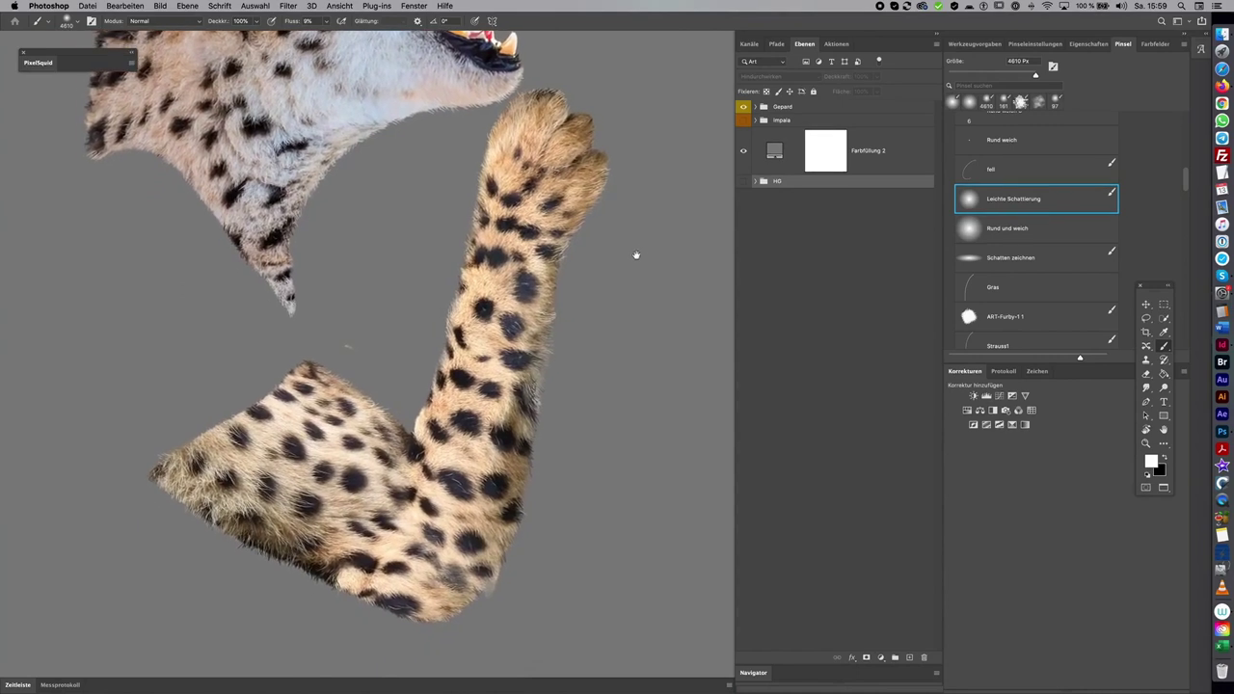
scroll(400, 375, "left", 2)
scroll(400, 375, "up", 1)
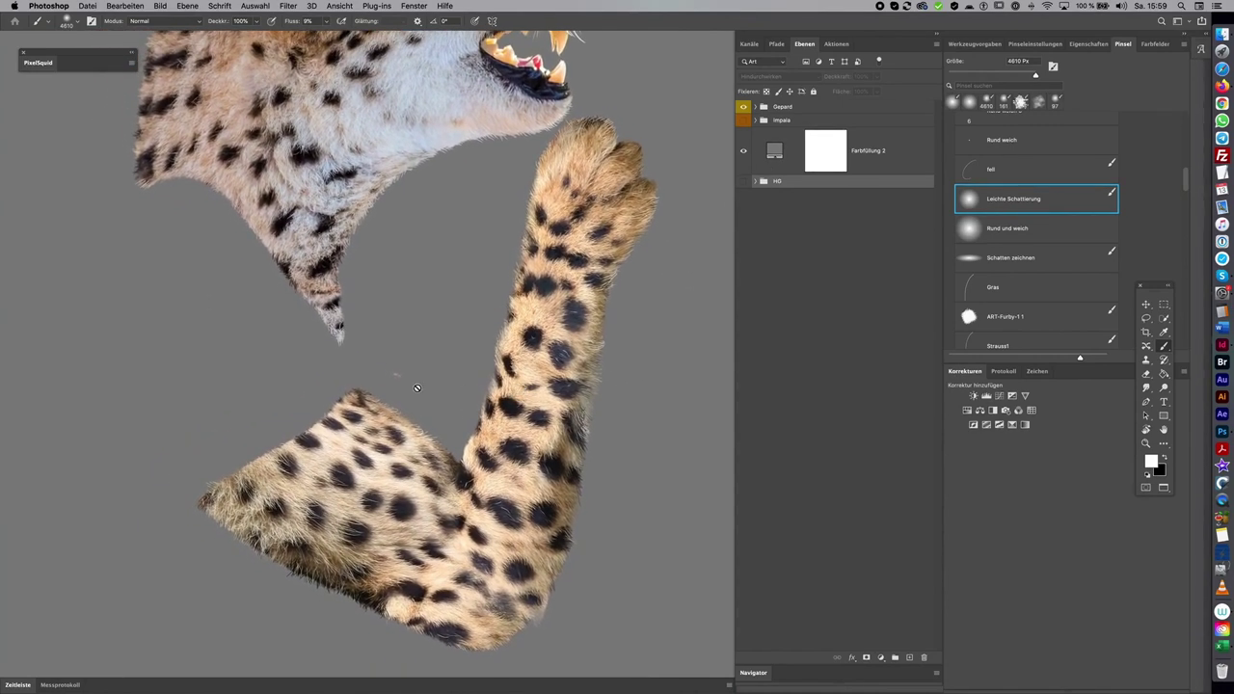
Add a layer mask to Gepard's Arm group and load the ART-Furby-1 1 brush in black
left_click(756, 106)
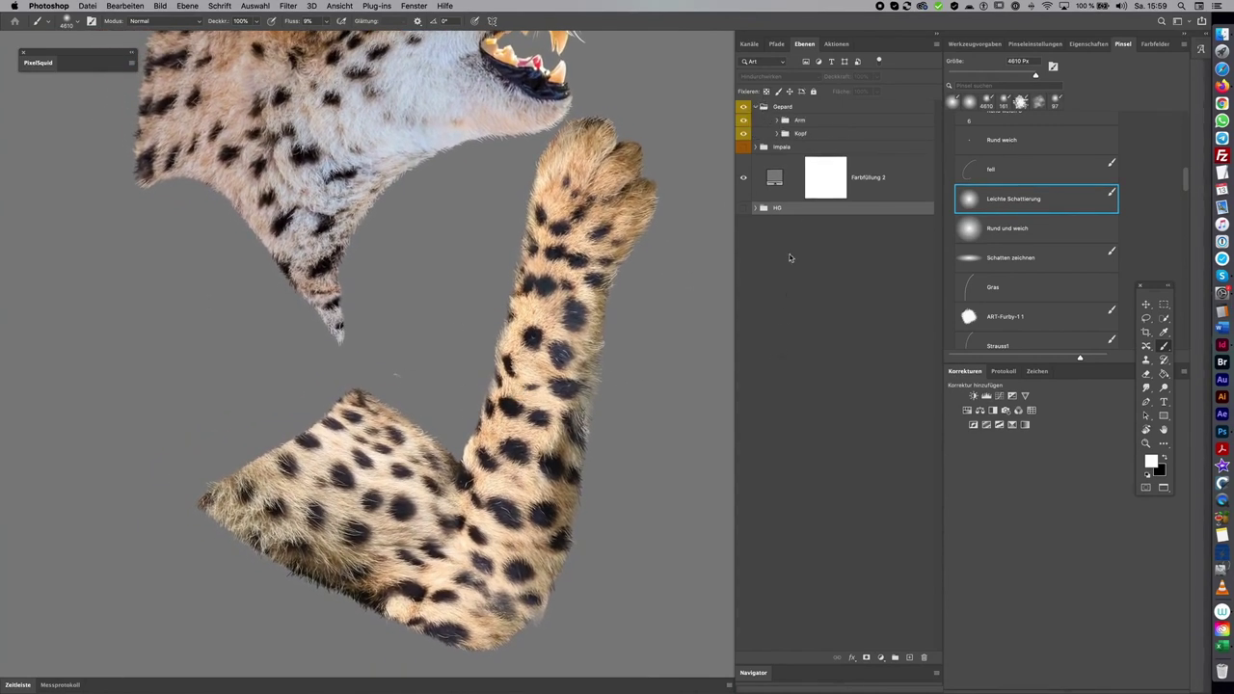
left_click(743, 120)
left_click(743, 120)
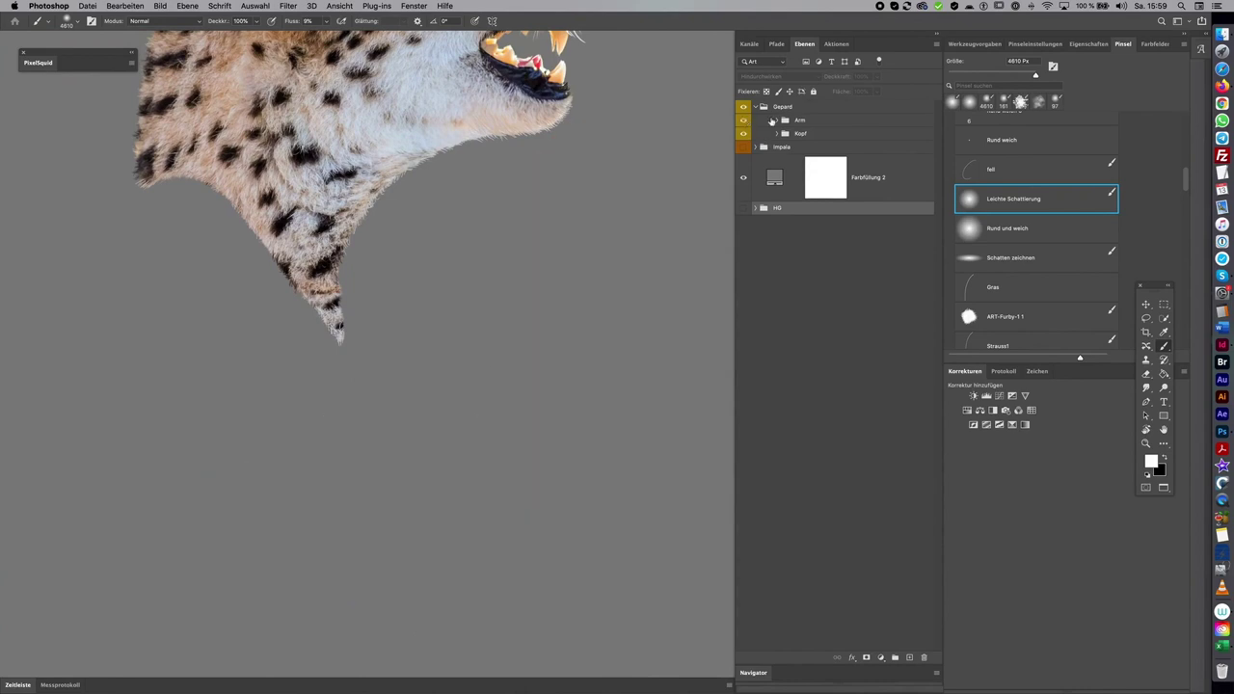
left_click(778, 120)
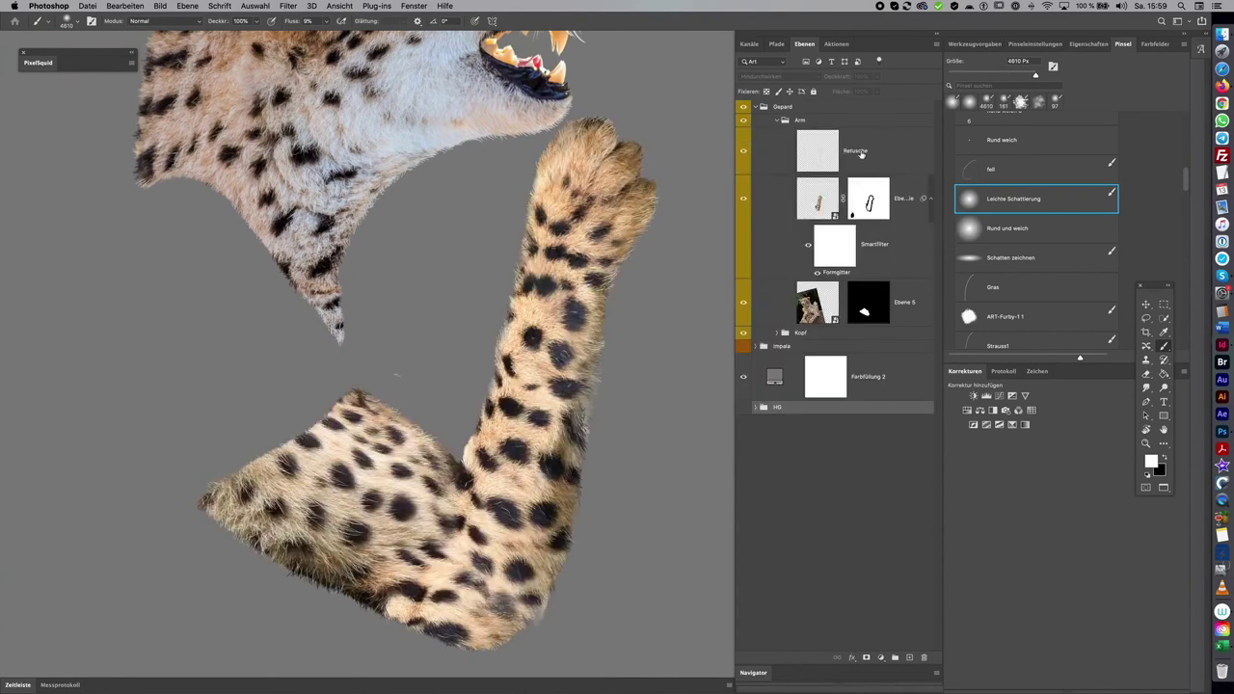
left_click(819, 118)
left_click(867, 659)
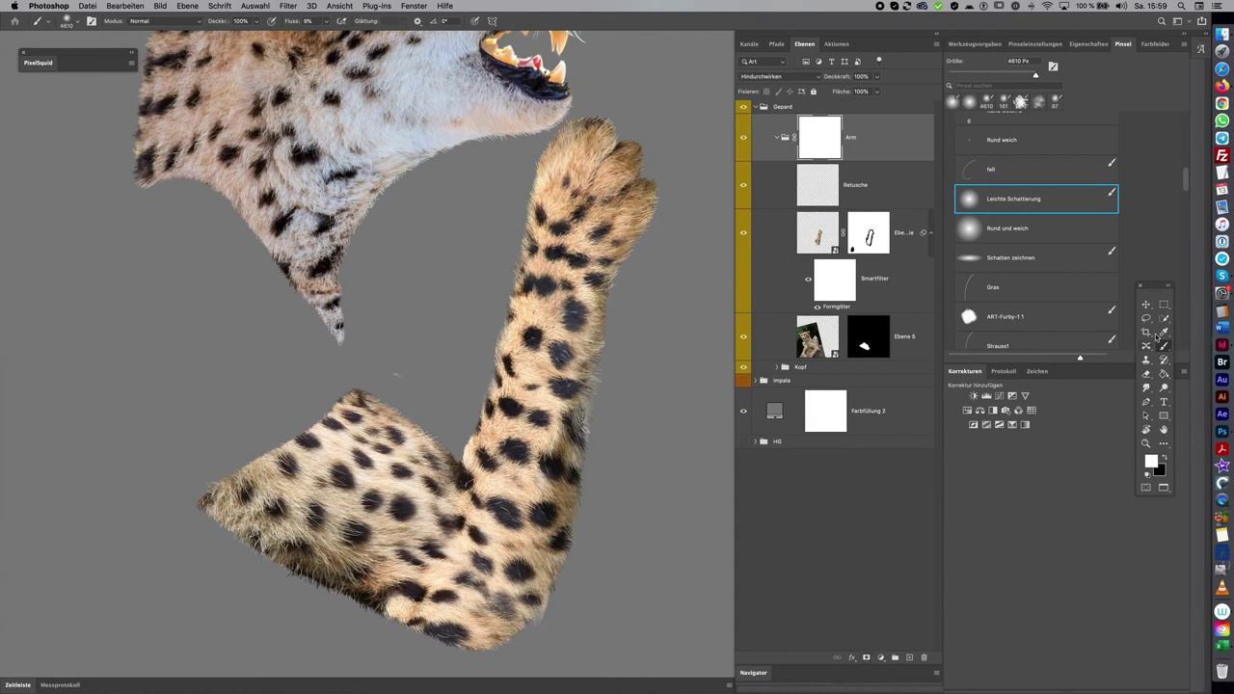
left_click(990, 310)
left_click(1163, 451)
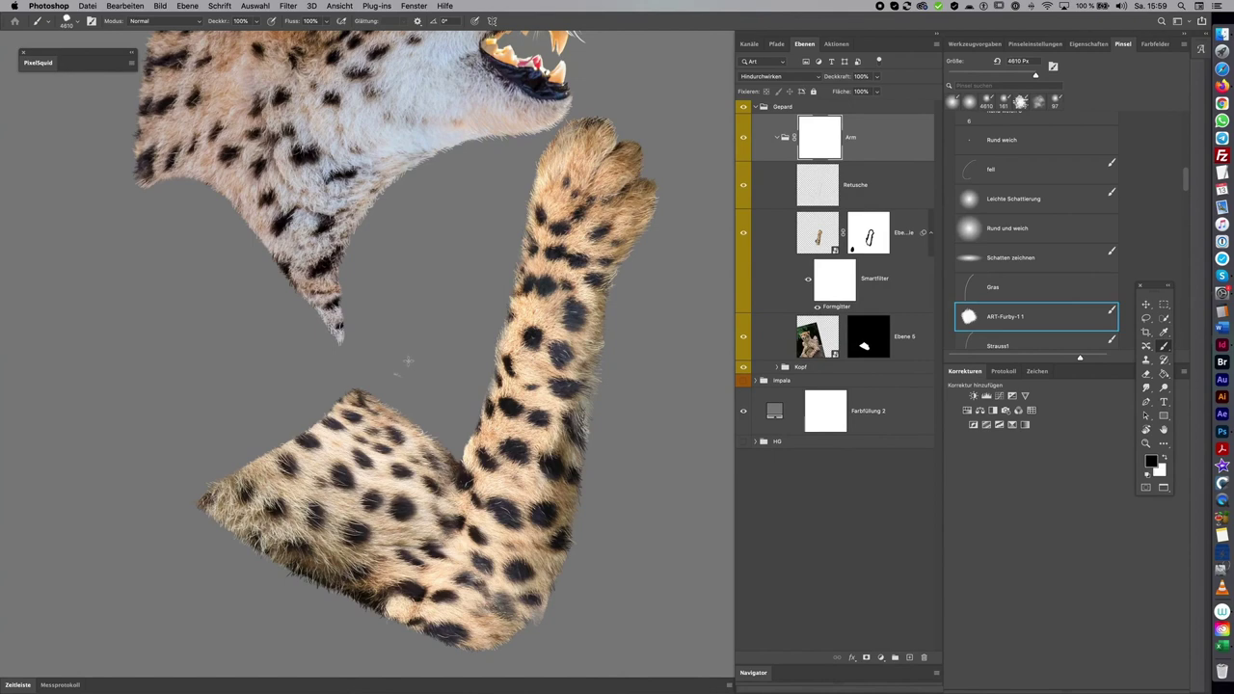
Paint a first fur dab at about 136 px, then enlarge the brush to 240 px and switch to white
left_click_drag(408, 361, 600, 256)
left_click_drag(445, 289, 401, 359)
left_click(412, 378)
scroll(632, 543, "up", 2)
scroll(611, 454, "up", 3)
scroll(588, 477, "up", 3)
left_click_drag(551, 482, 629, 482)
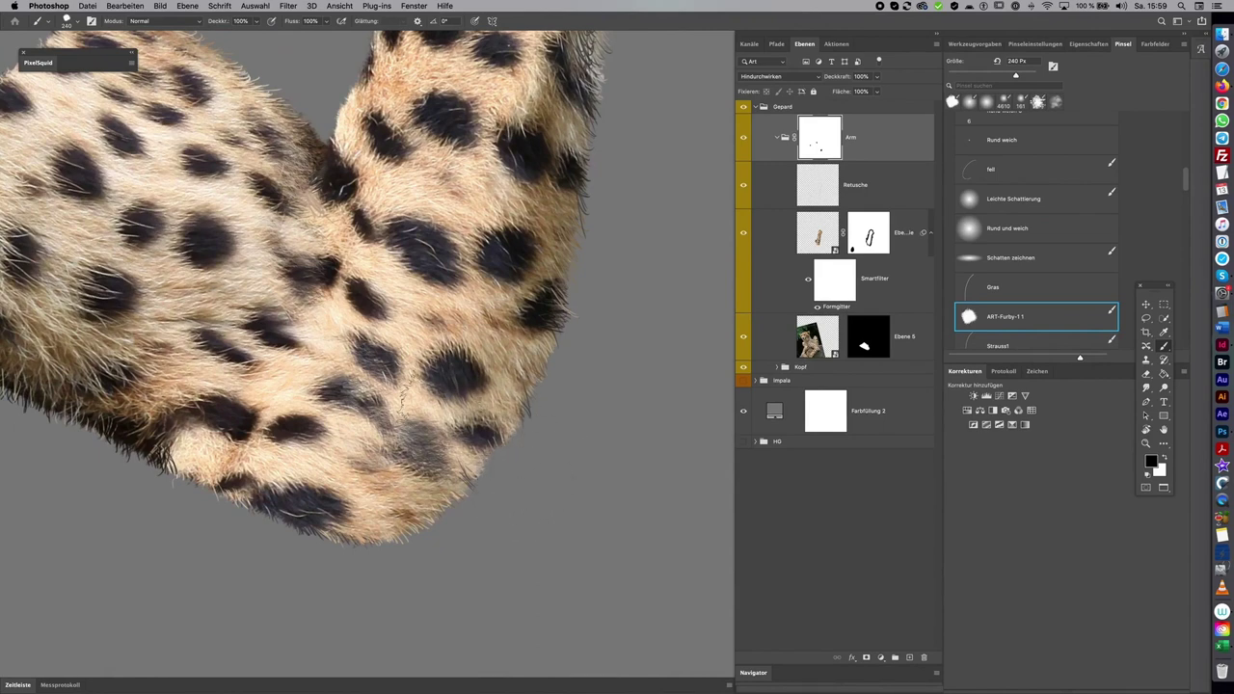
key("x")
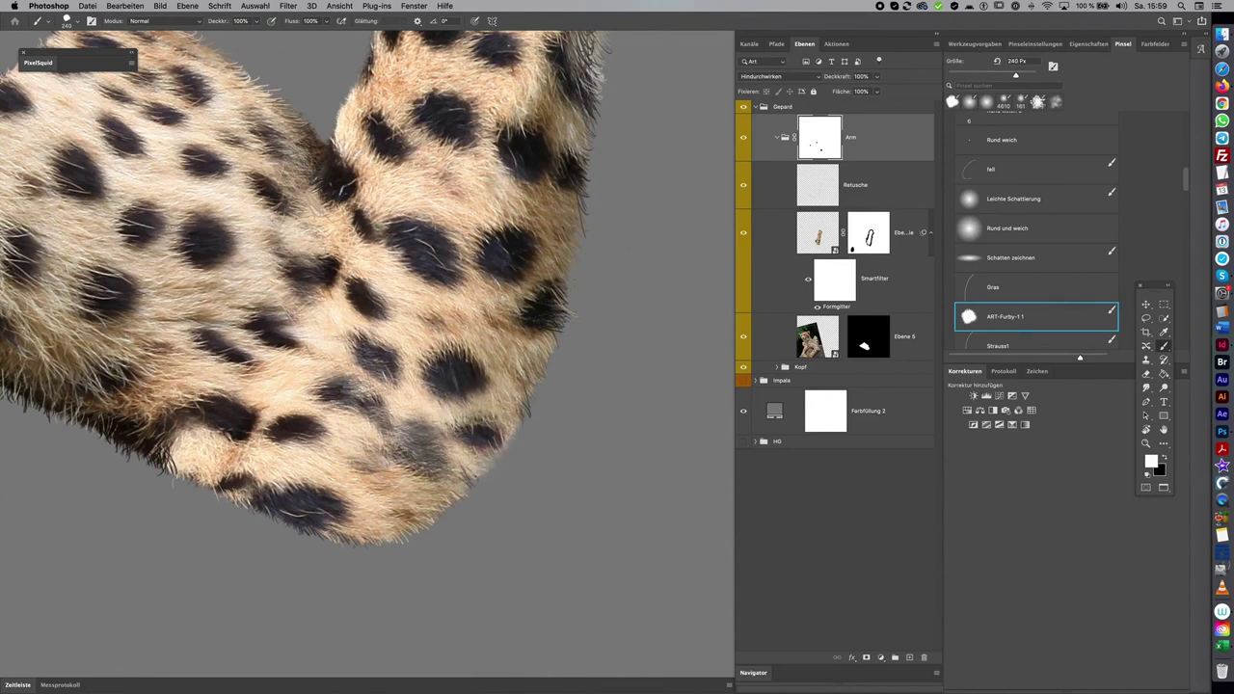
Pan and zoom along the cheetah arm to check the paw and arm edges
mouse_move(562, 413)
left_mouse_down()
mouse_move(583, 479)
mouse_move(461, 479)
left_mouse_up()
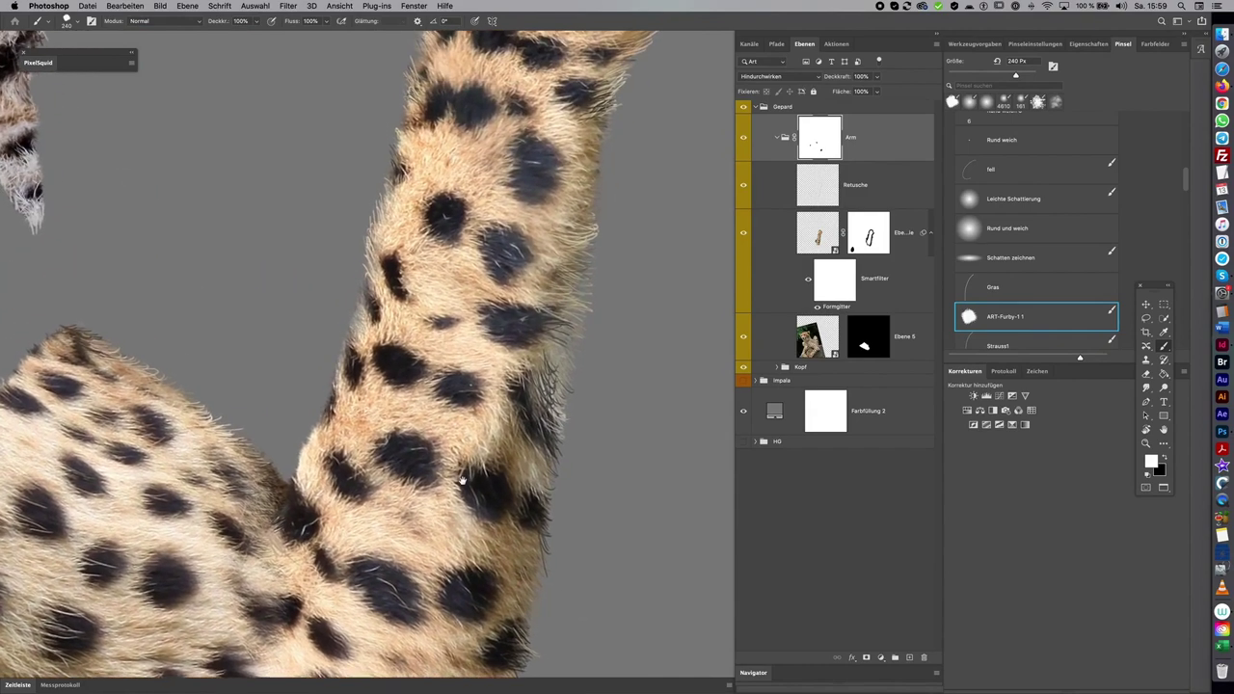
mouse_move(639, 354)
left_mouse_down()
mouse_move(592, 517)
mouse_move(490, 510)
mouse_move(476, 543)
mouse_move(670, 236)
mouse_move(508, 476)
mouse_move(521, 421)
mouse_move(358, 664)
mouse_move(294, 622)
left_mouse_up()
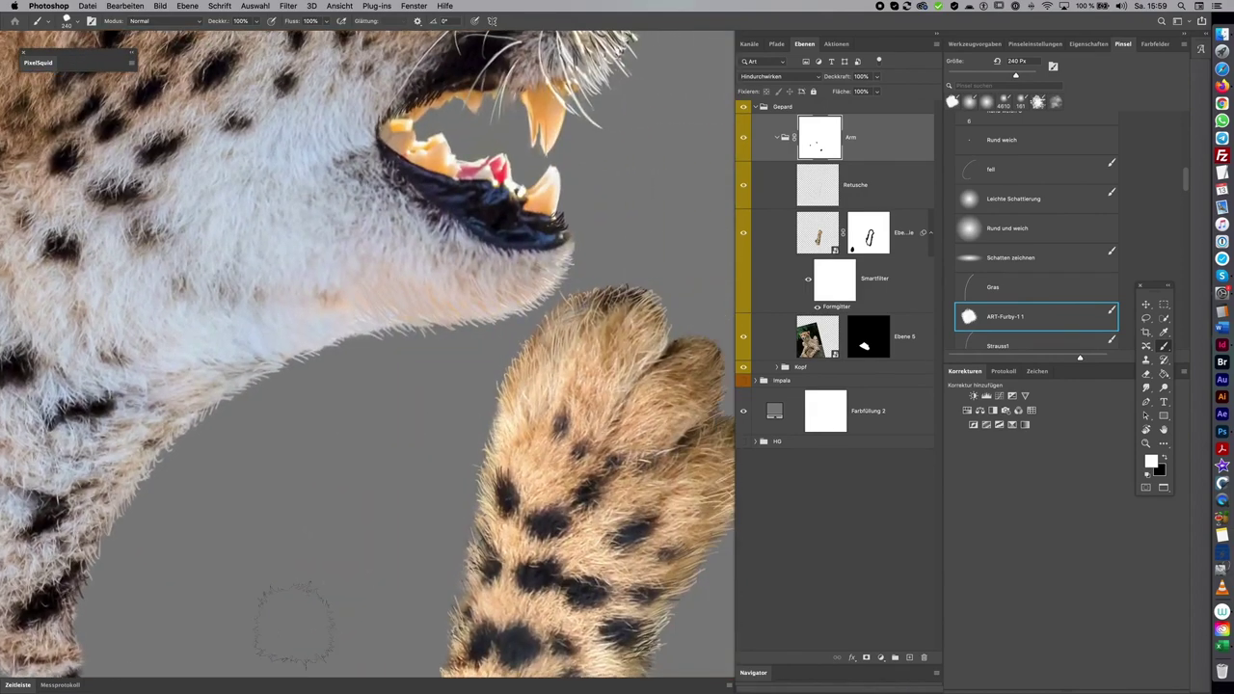
scroll(297, 633, "down", 5)
scroll(337, 655, "up", 1)
scroll(356, 665, "up", 1)
scroll(369, 672, "up", 1)
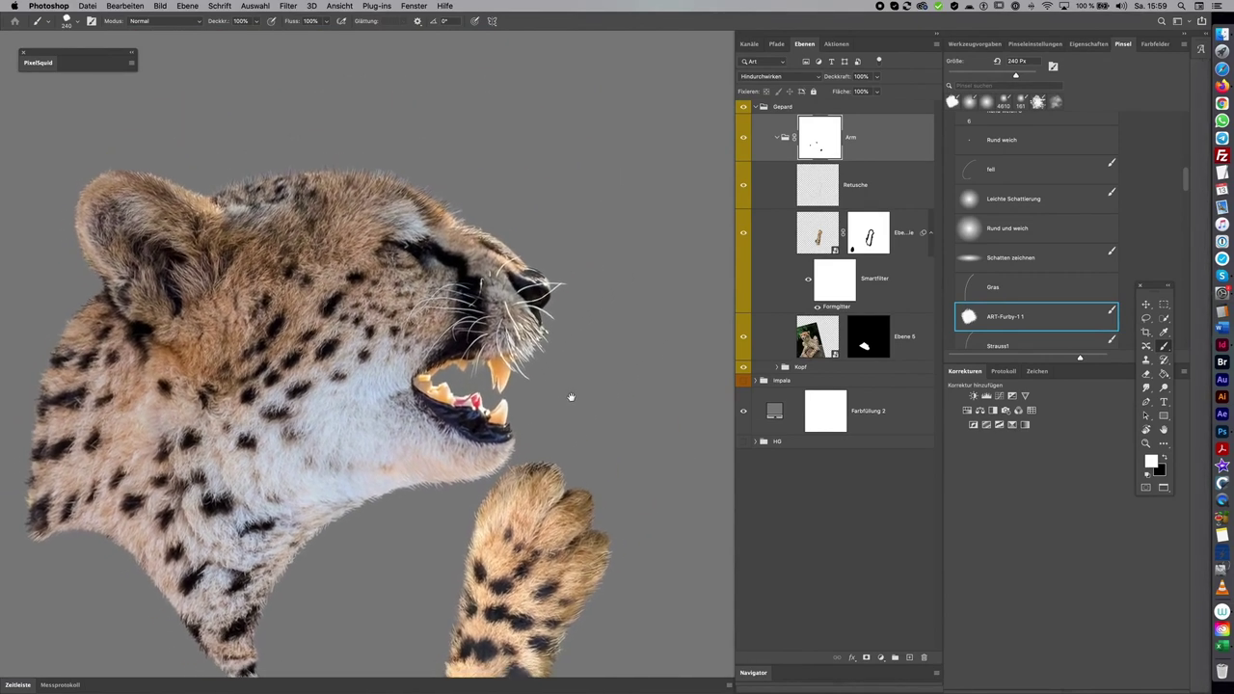
scroll(639, 275, "down", 5)
left_click_drag(665, 508, 513, 379)
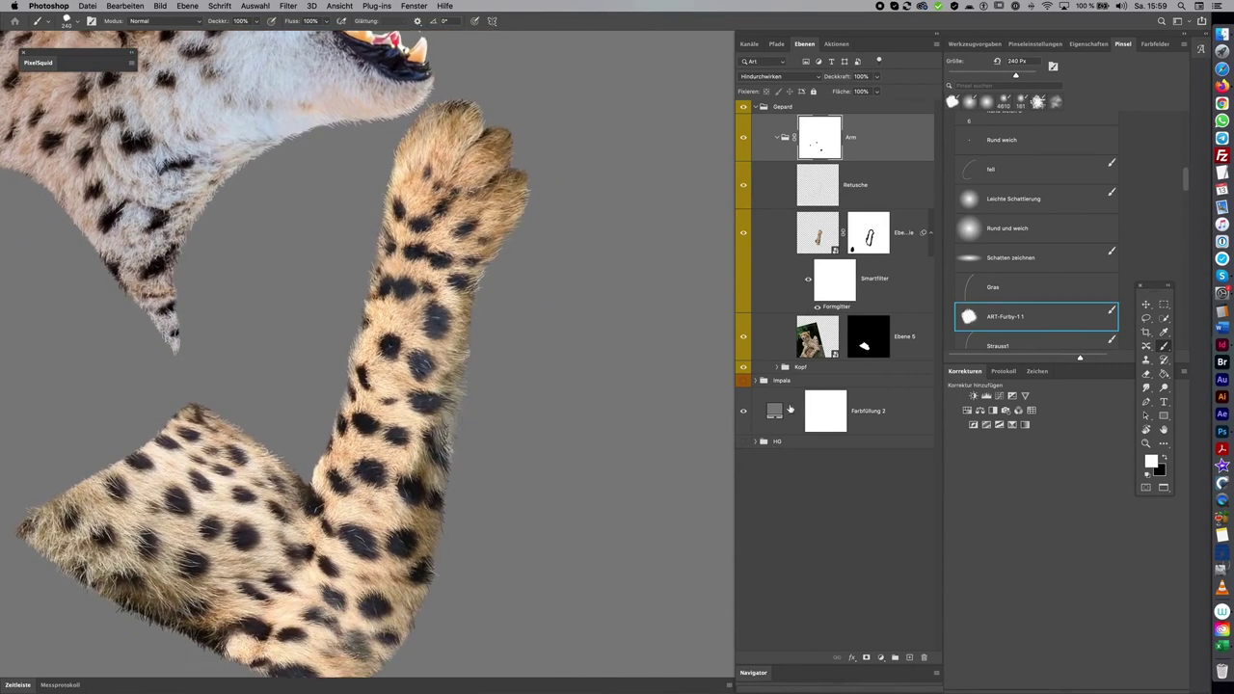
Hide the cheetah, expand Impala, and inspect the impala's head, horns, mouth and arm
left_click(762, 106)
left_click(742, 106)
left_click(743, 120)
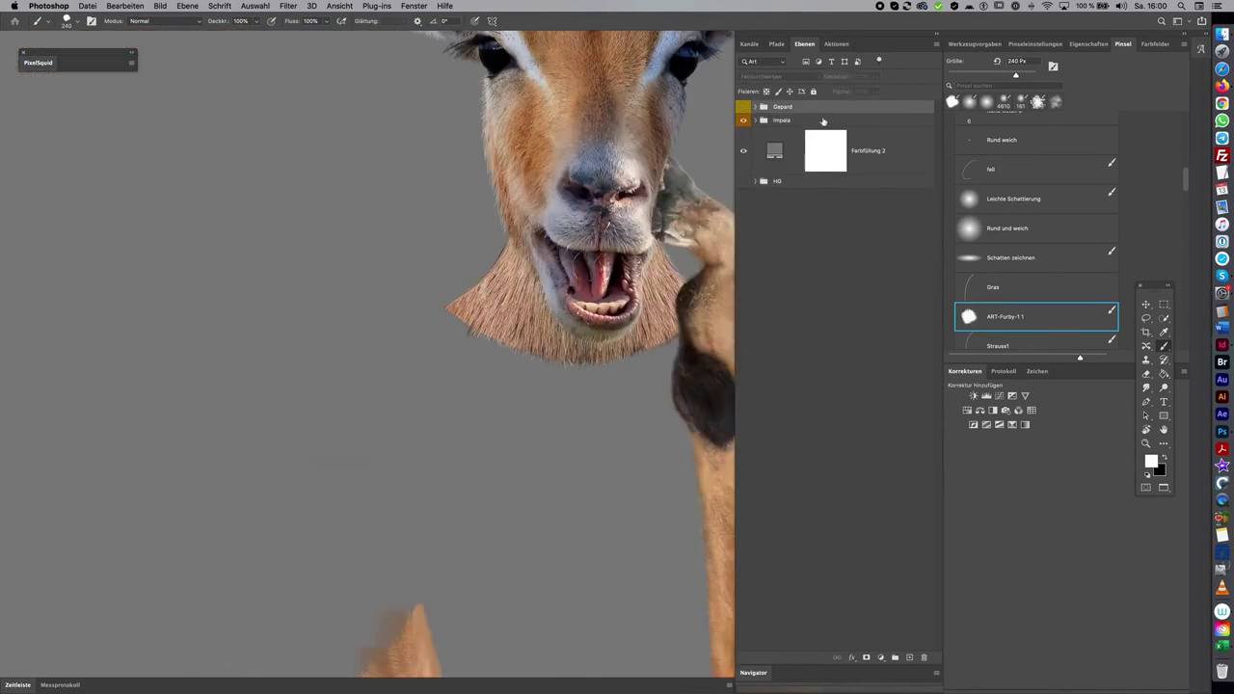
left_click(761, 119)
left_click_drag(661, 358, 353, 505)
mouse_move(518, 234)
left_mouse_down()
mouse_move(564, 477)
mouse_move(627, 579)
mouse_move(611, 317)
left_mouse_up()
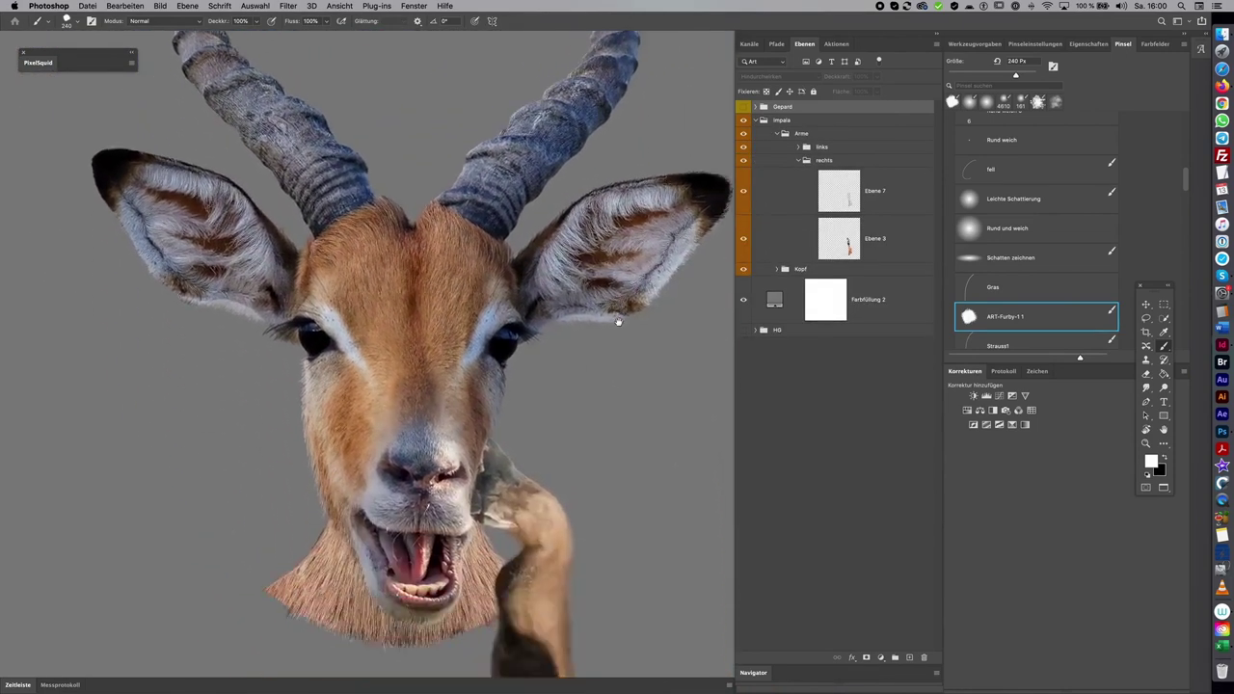
left_click_drag(617, 572, 626, 299)
scroll(645, 377, "down", 2)
scroll(628, 193, "down", 5)
scroll(692, 267, "left", 2)
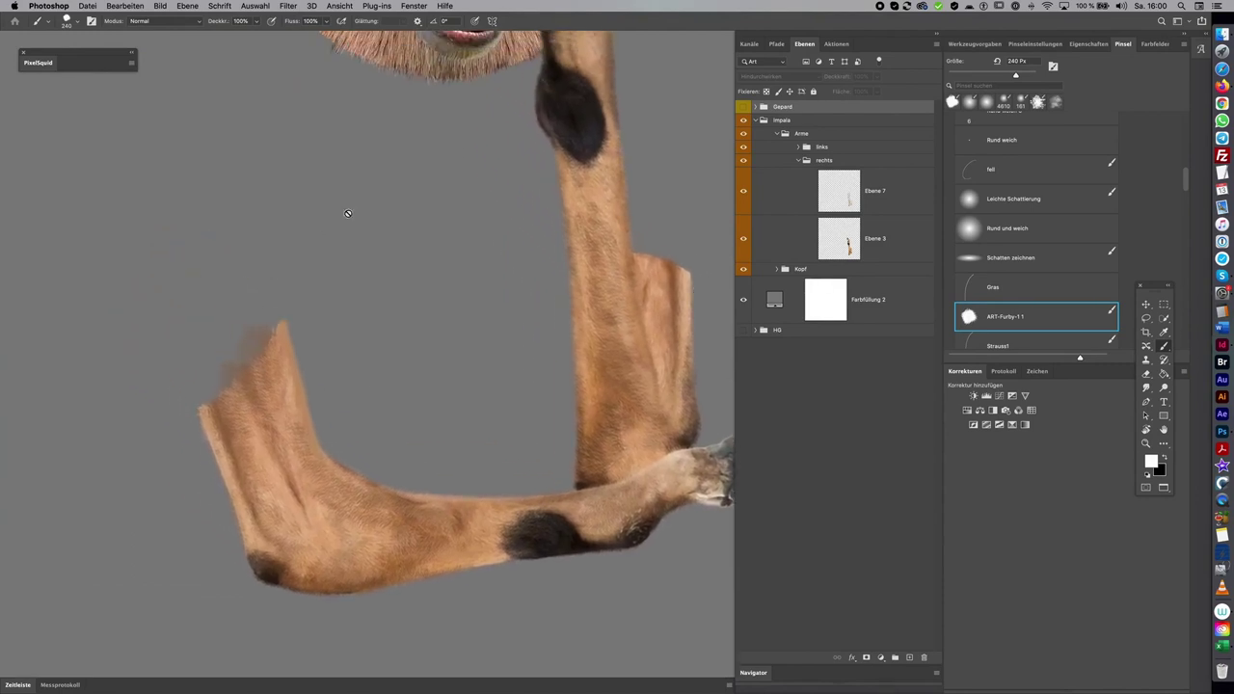
Compare arms by toggling the cheetah, collapse Impala, and show Gepard and HG again
left_click(743, 107)
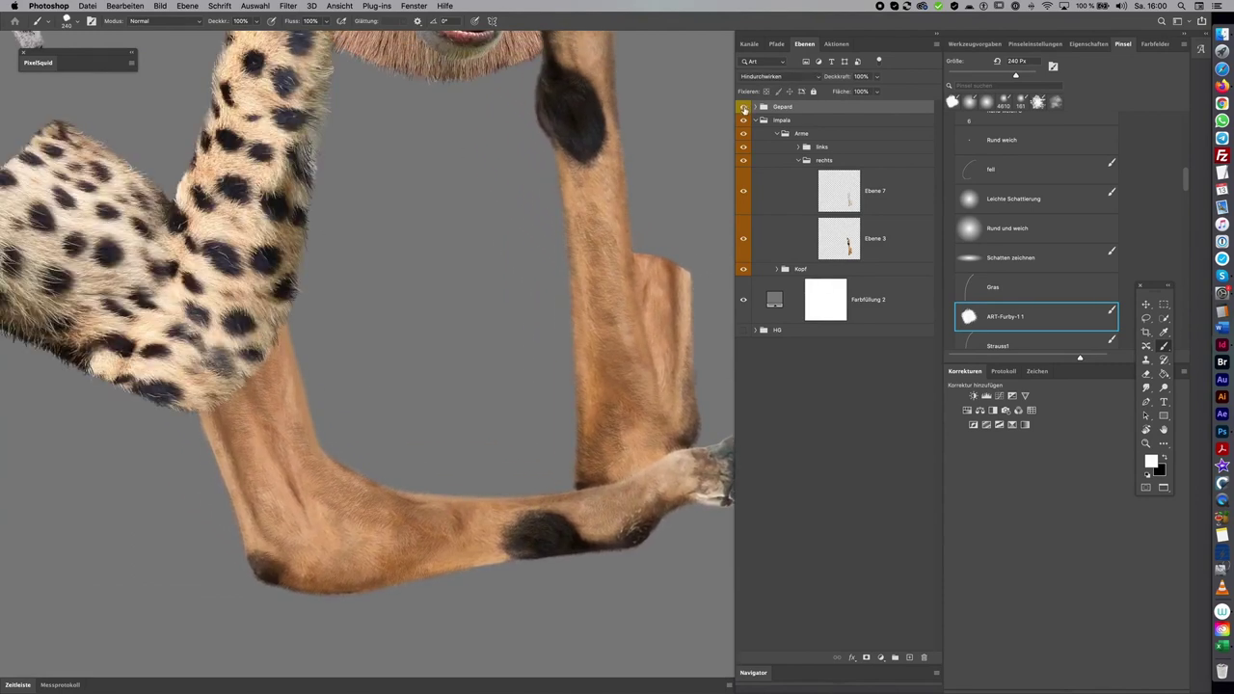
left_click(743, 107)
scroll(575, 140, "up", 3)
scroll(553, 307, "up", 5)
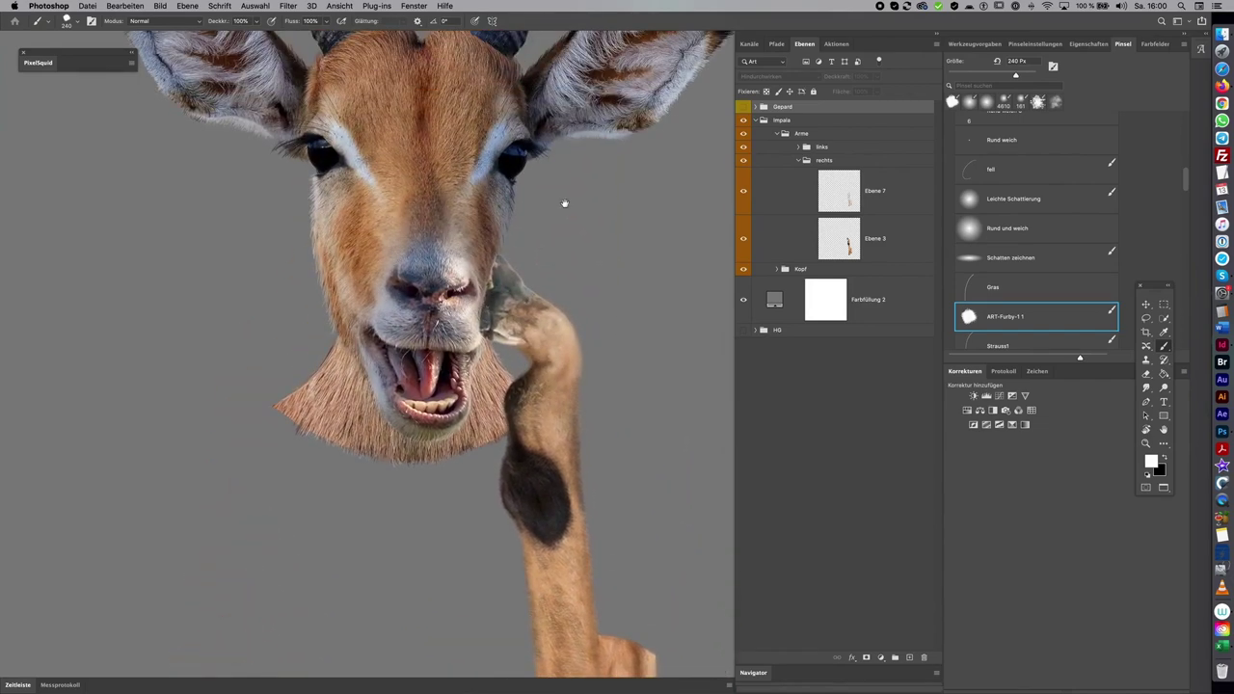
scroll(565, 201, "up", 4)
scroll(543, 399, "up", 1)
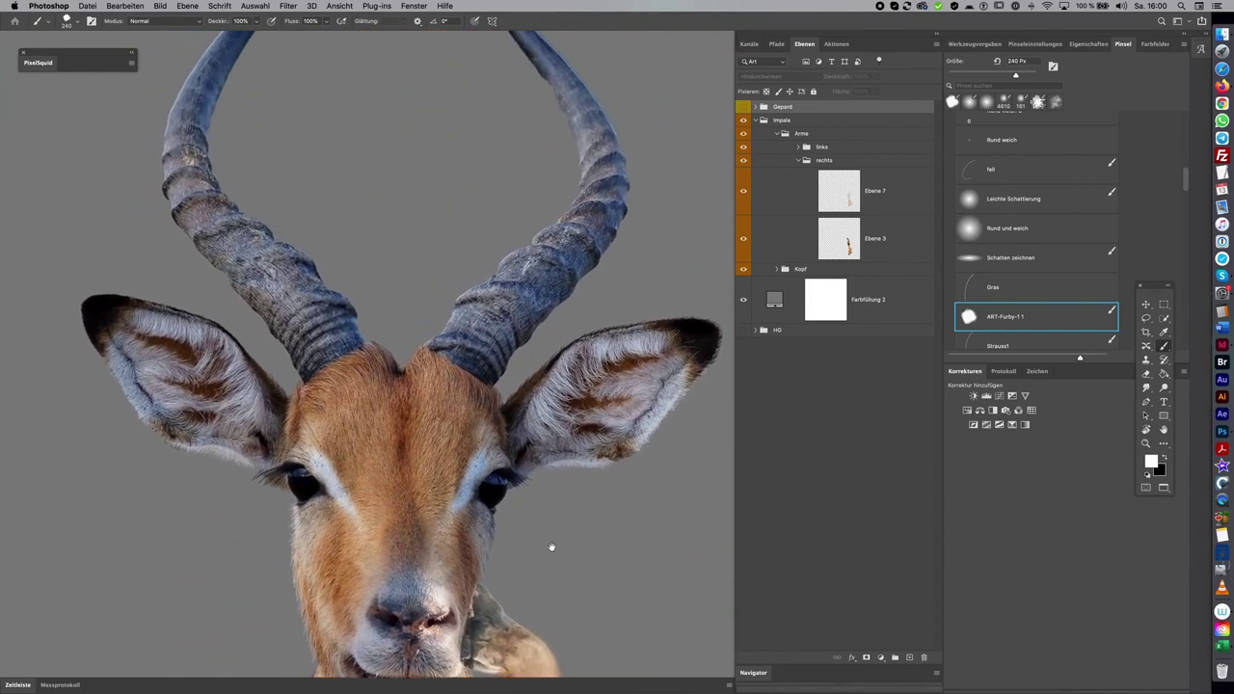
left_click_drag(543, 410, 543, 267)
left_click(755, 120)
left_click(742, 107)
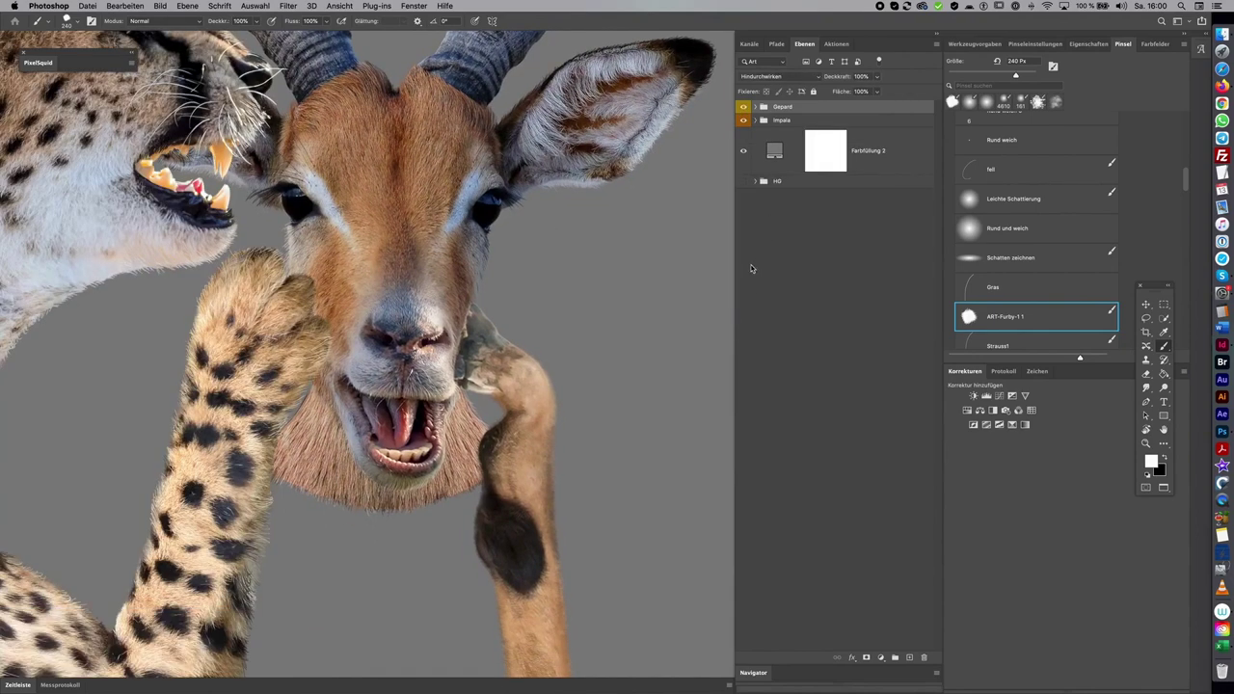
left_click(743, 180)
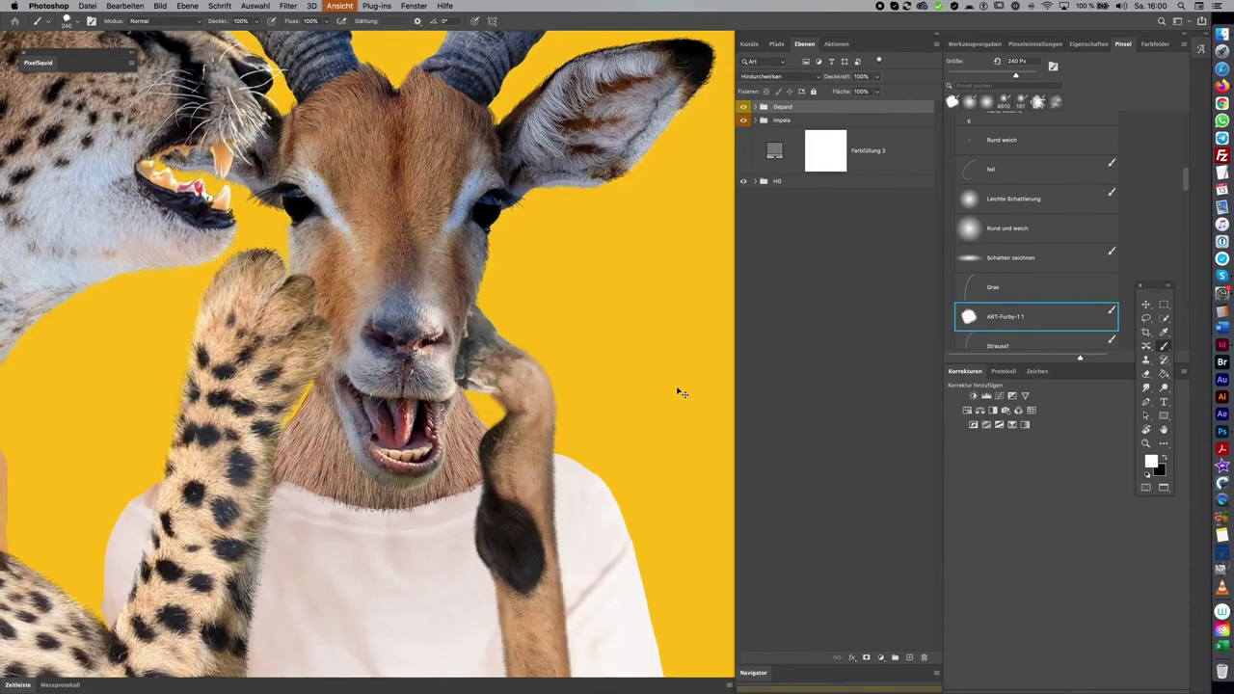
Zoom in close on the shirt's wrinkles and briefly toggle the cheetah group
key("super+0")
key("super+0")
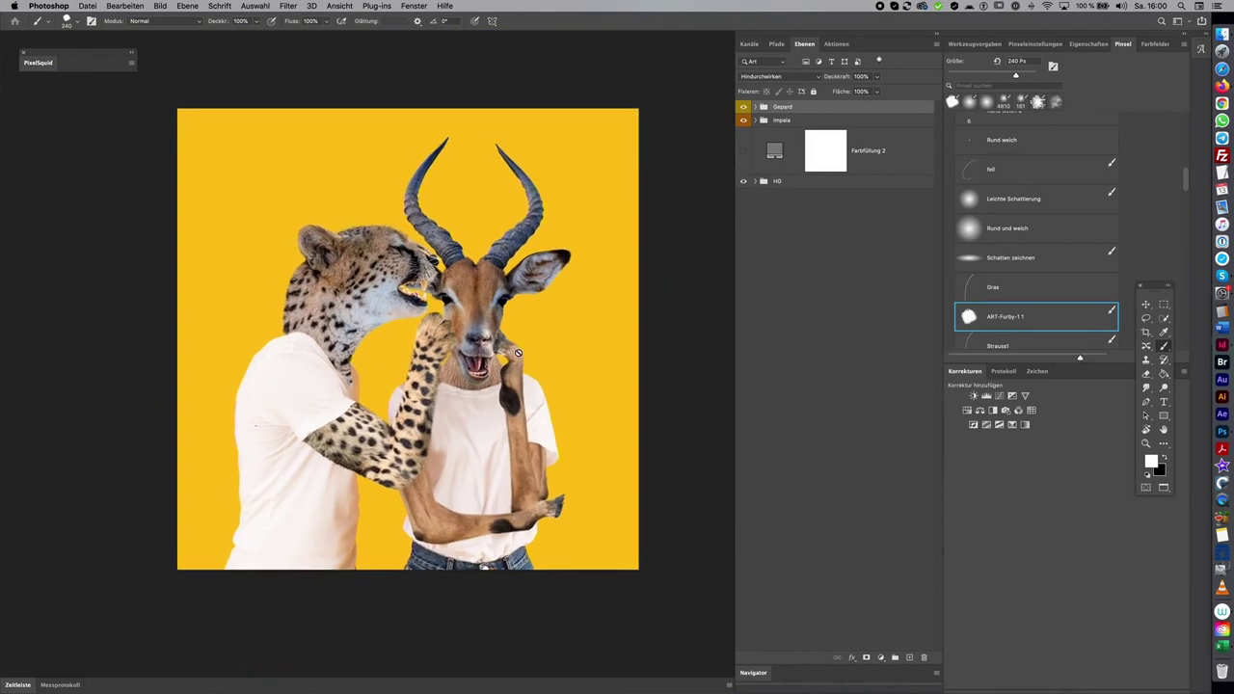
key("super+plus")
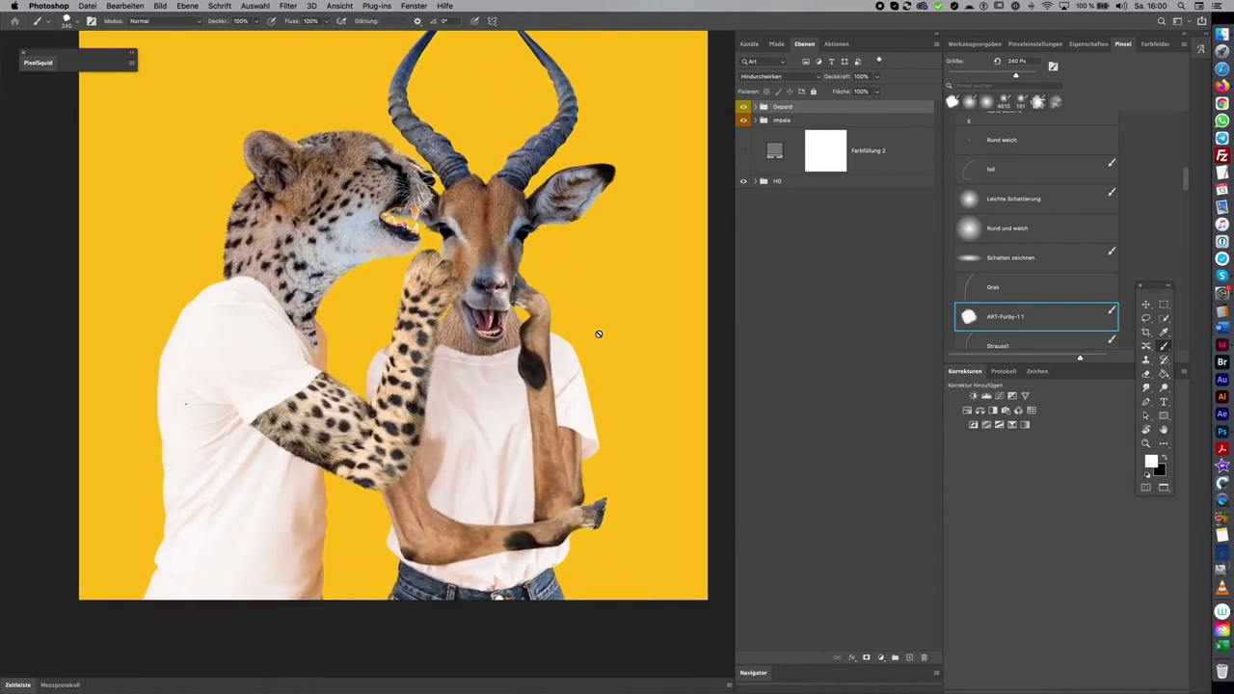
left_click_drag(189, 408, 197, 391)
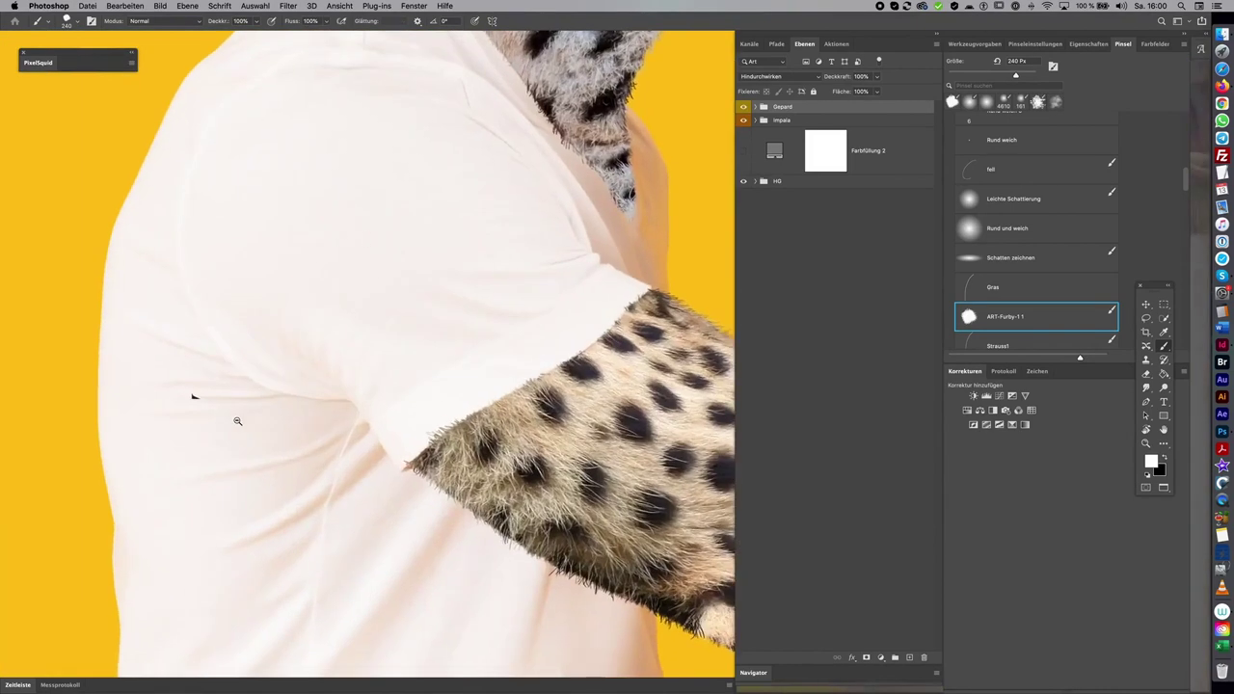
left_click(743, 107)
left_click(743, 107)
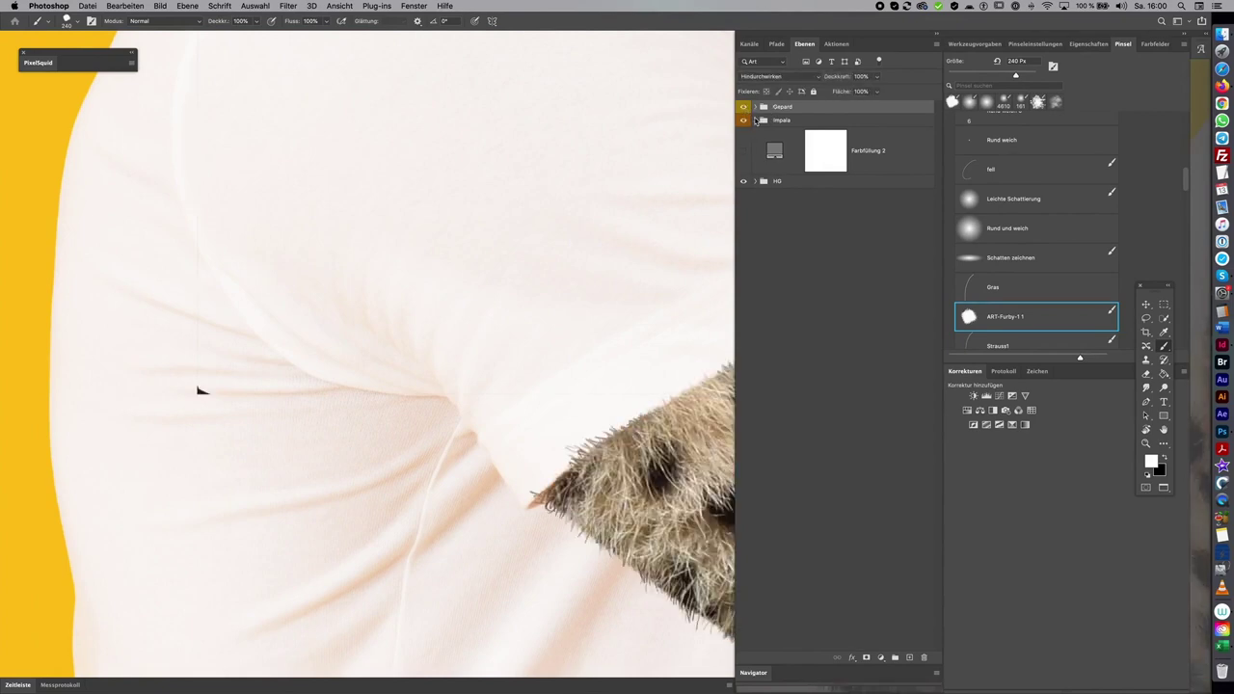
Expand Impala, collapse 'rechts', open 'Kopf', and target and toggle Ebene 1's mask
left_click(756, 120)
left_click(799, 160)
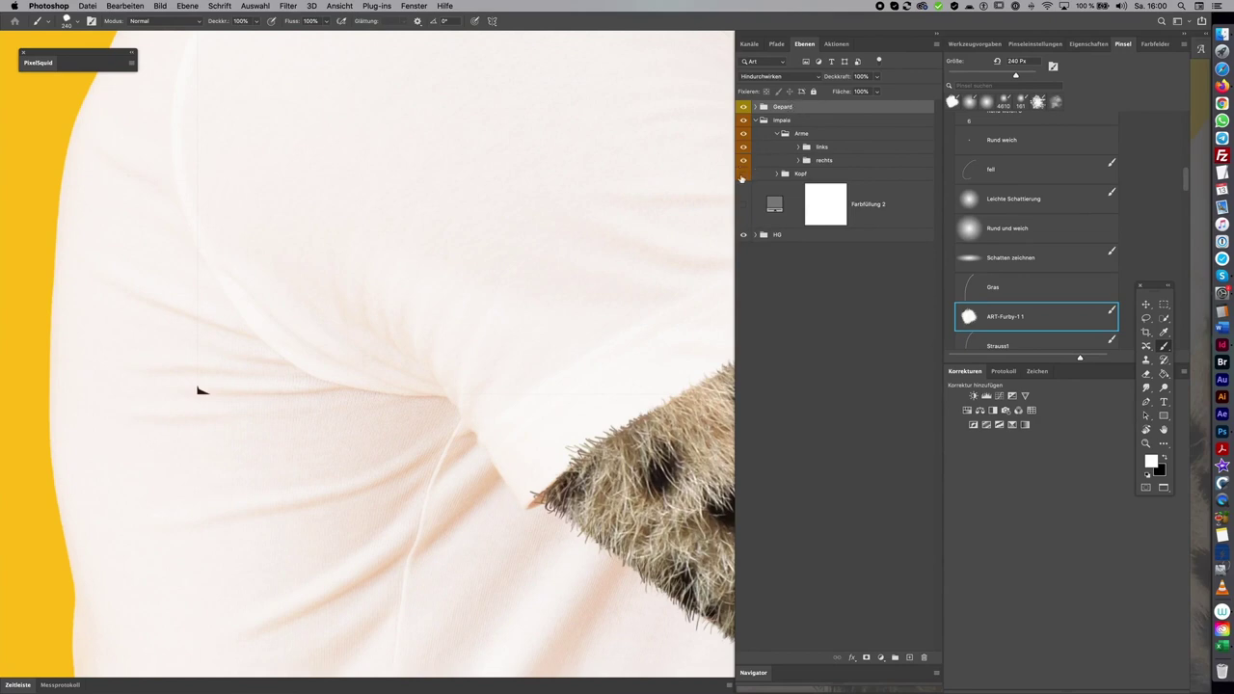
left_click(782, 173)
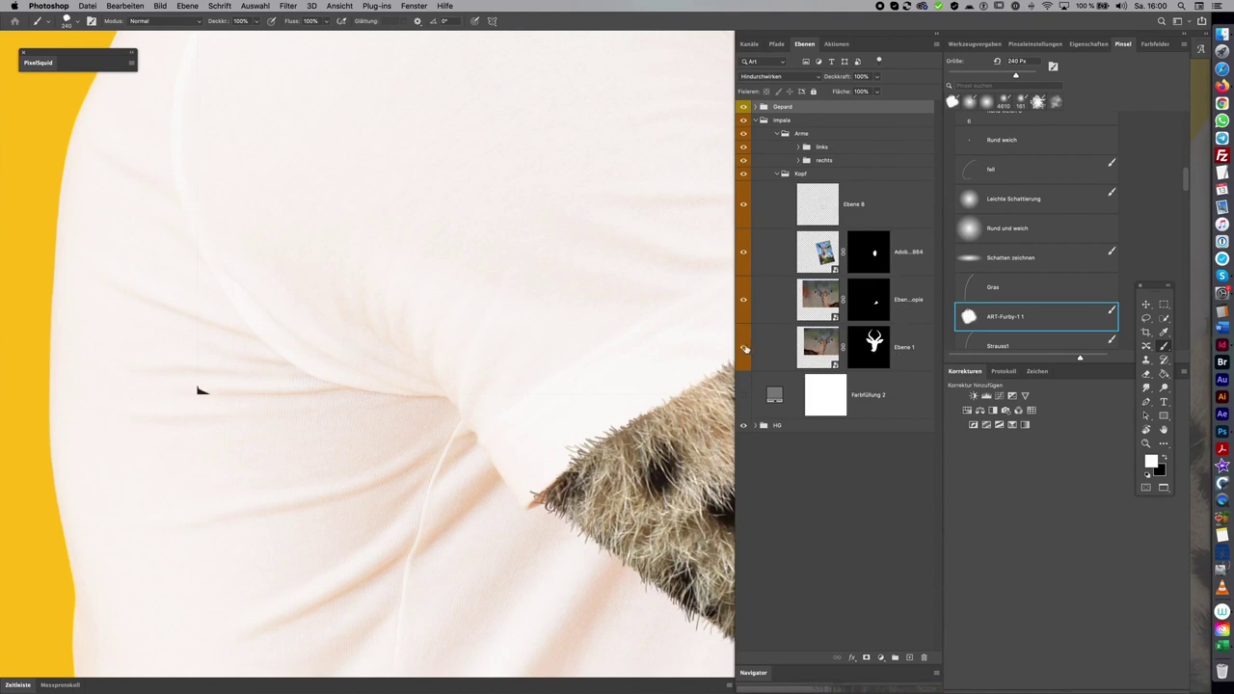
left_click(863, 347)
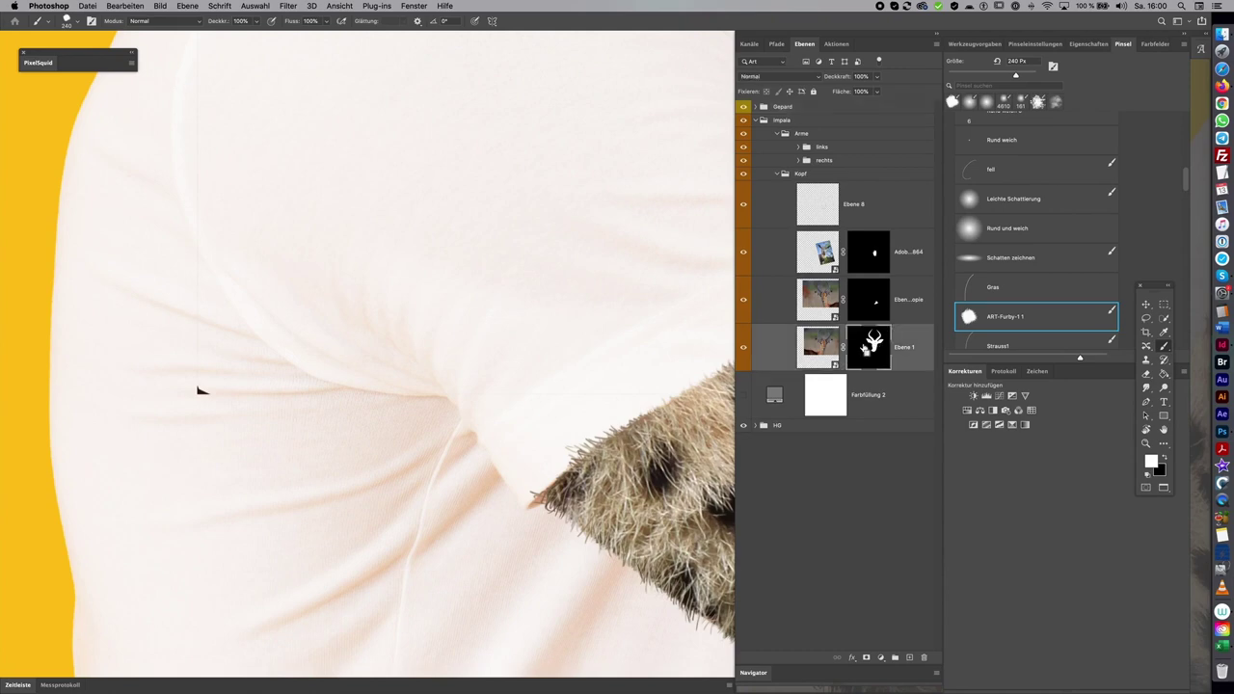
scroll(199, 390, "down", 5)
scroll(631, 368, "up", 3)
scroll(630, 368, "up", 2)
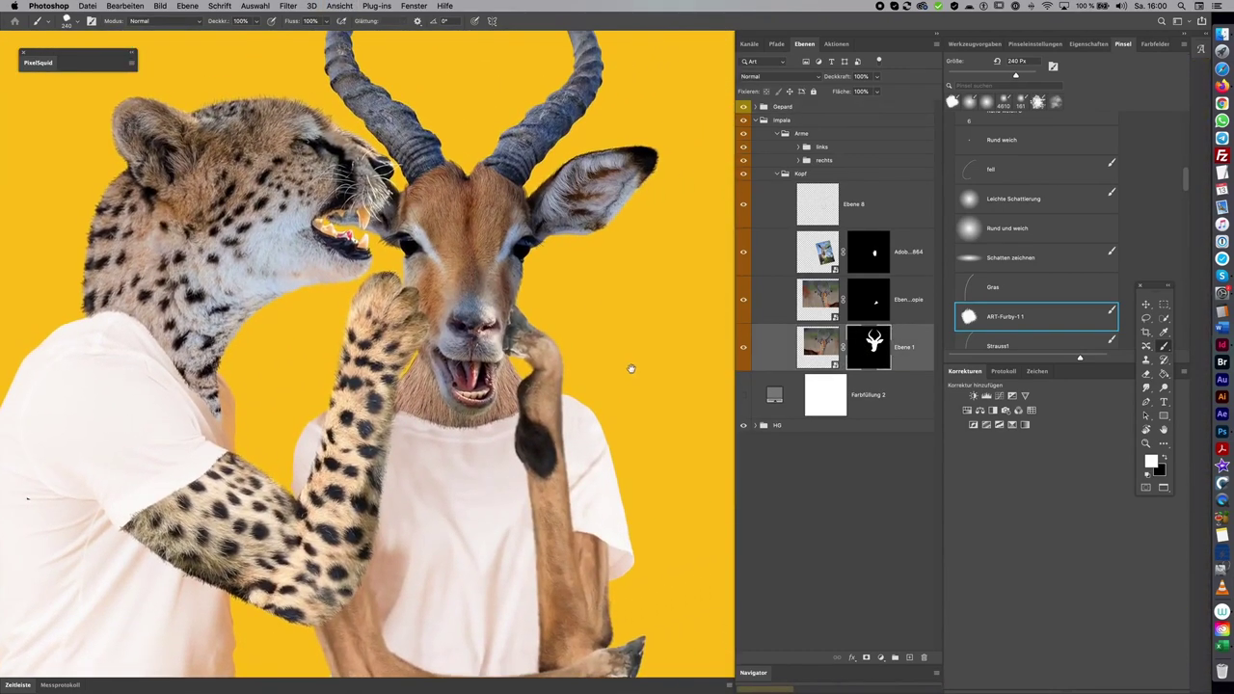
scroll(617, 390, "down", 2)
left_click(745, 353)
left_click(745, 352)
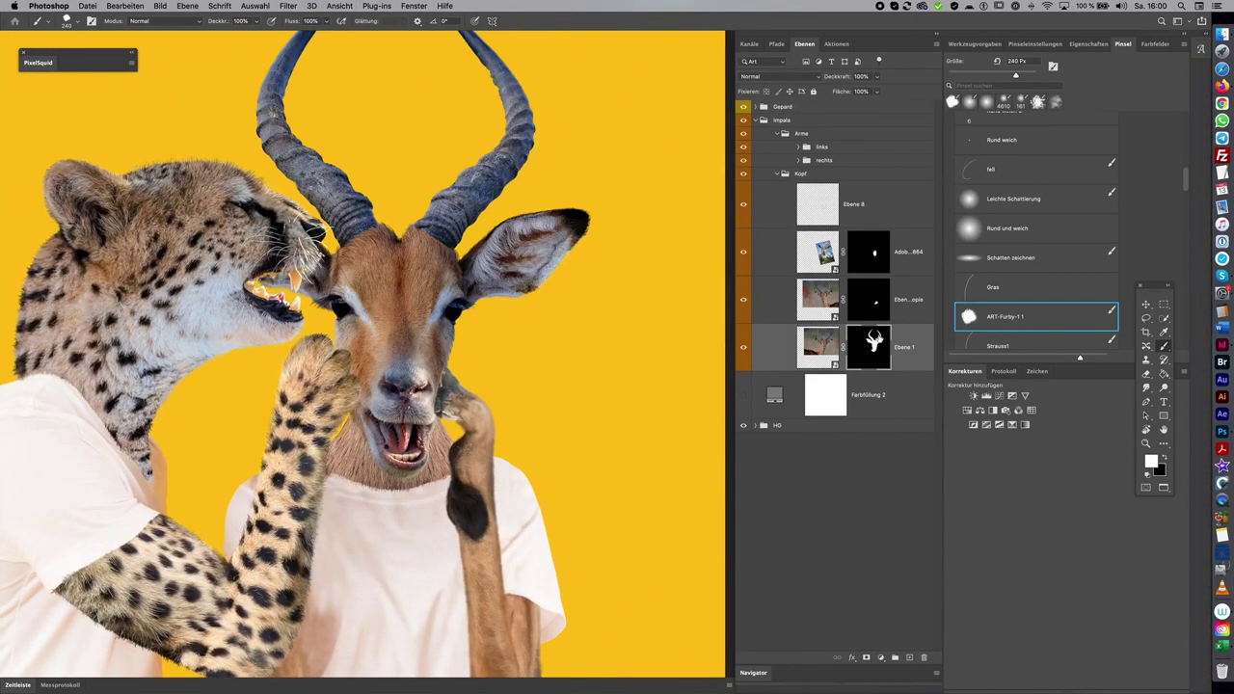
Lasso around the impala's head and horns, invert the selection, then deselect
key("l")
mouse_move(372, 122)
left_mouse_down()
mouse_move(283, 546)
mouse_move(385, 567)
left_mouse_up()
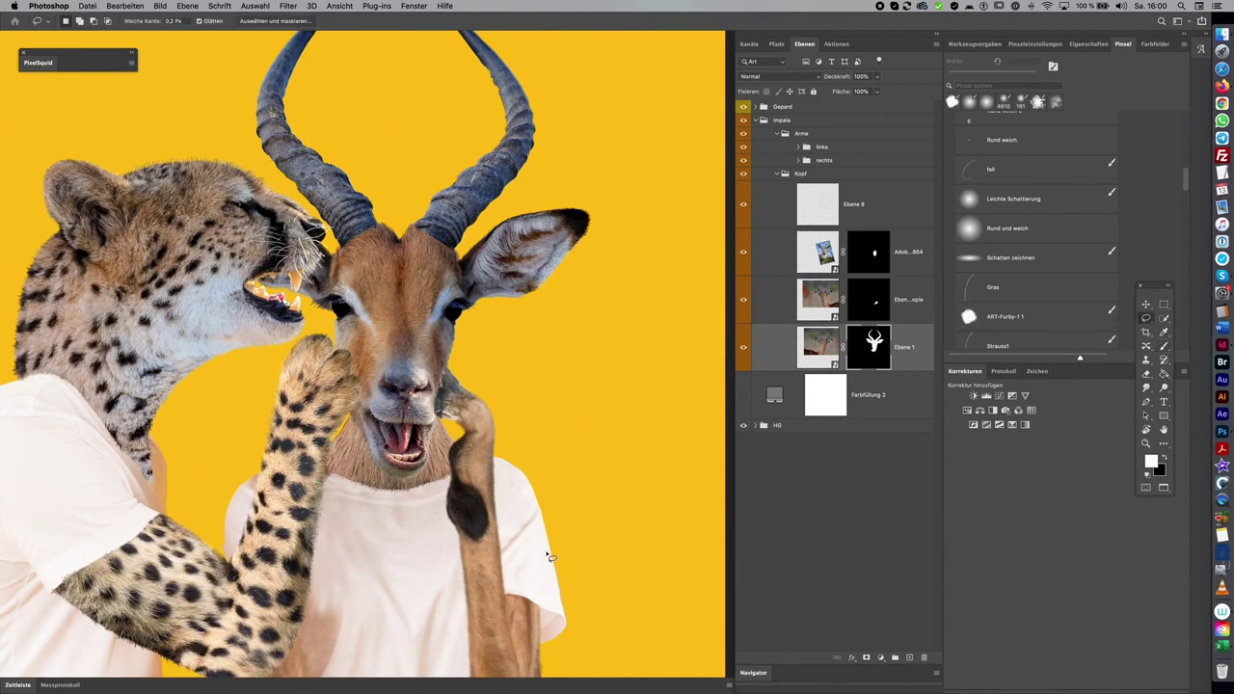
key("ctrl+minus")
key("ctrl+minus")
mouse_move(473, 159)
left_mouse_down()
mouse_move(394, 364)
mouse_move(439, 183)
left_mouse_up()
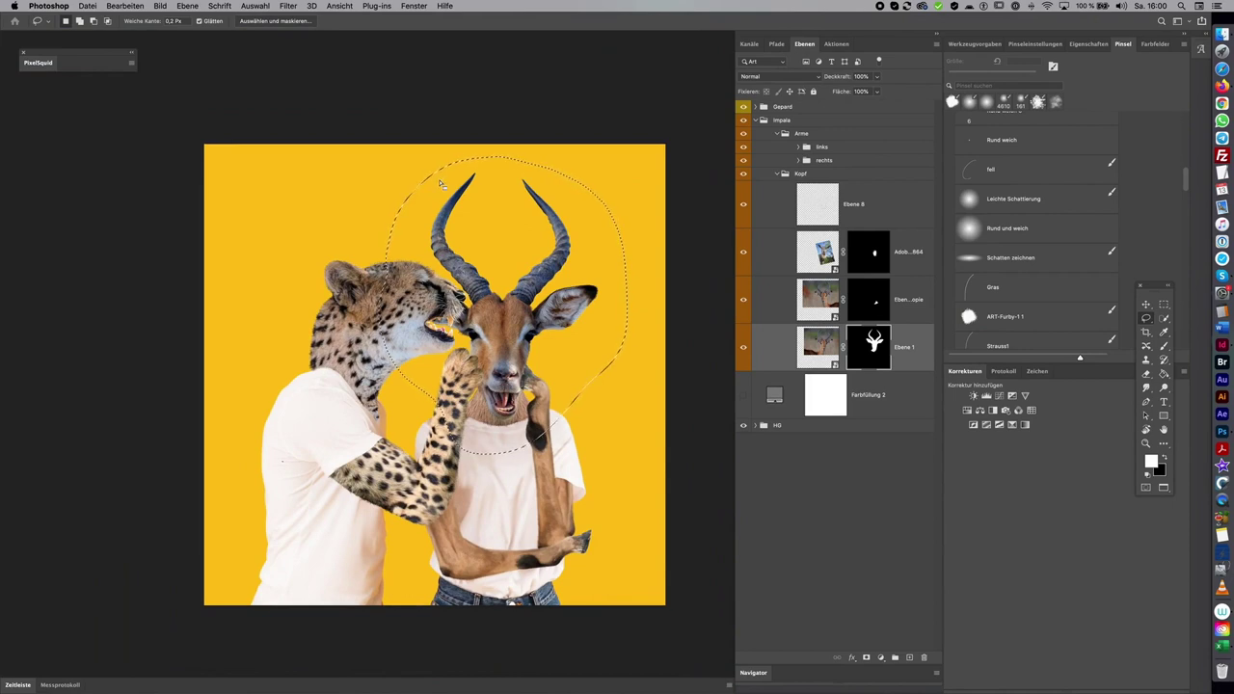
key("super+shift+i")
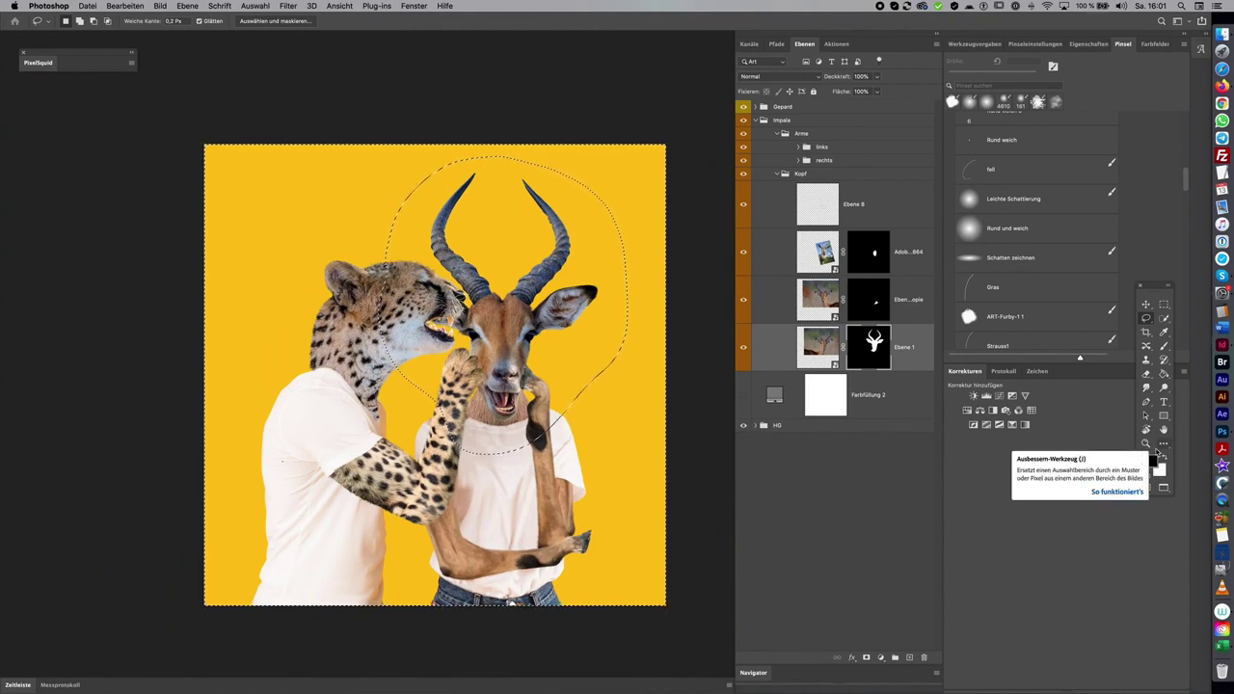
key("super+d")
Collapse Impala, fit the image, hide Gepard and Impala, and expand the HG group
scroll(386, 482, "up", 3)
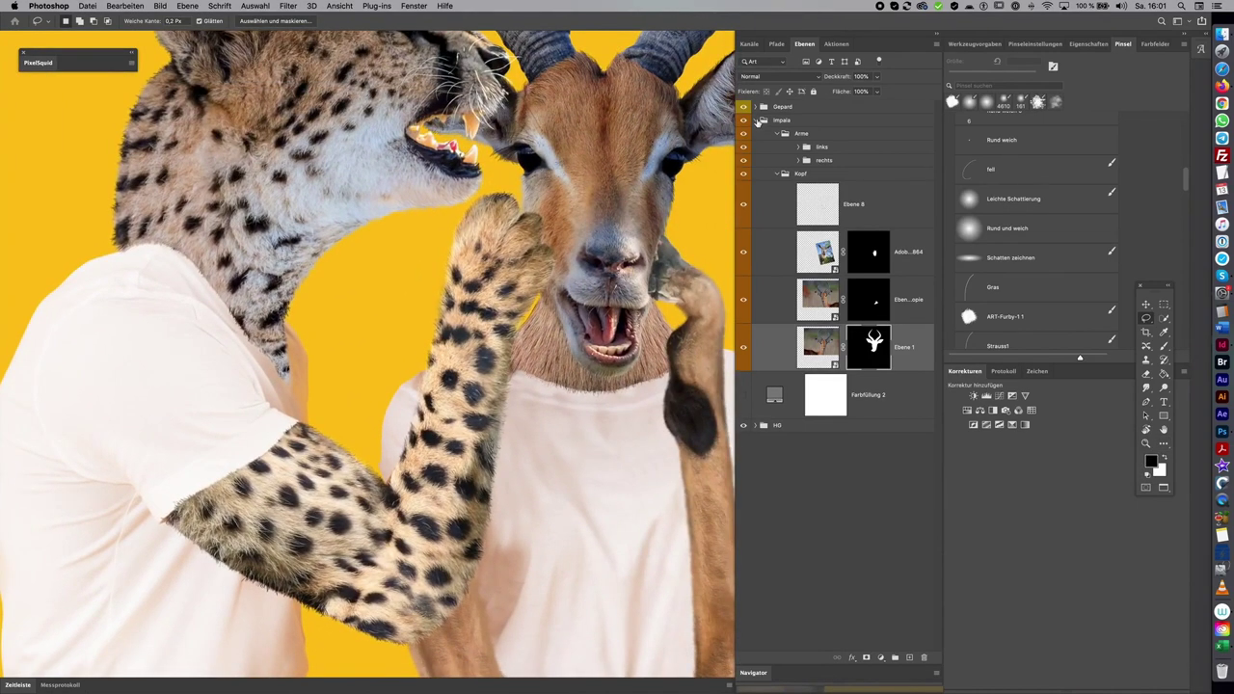
left_click(762, 119)
key("super+0")
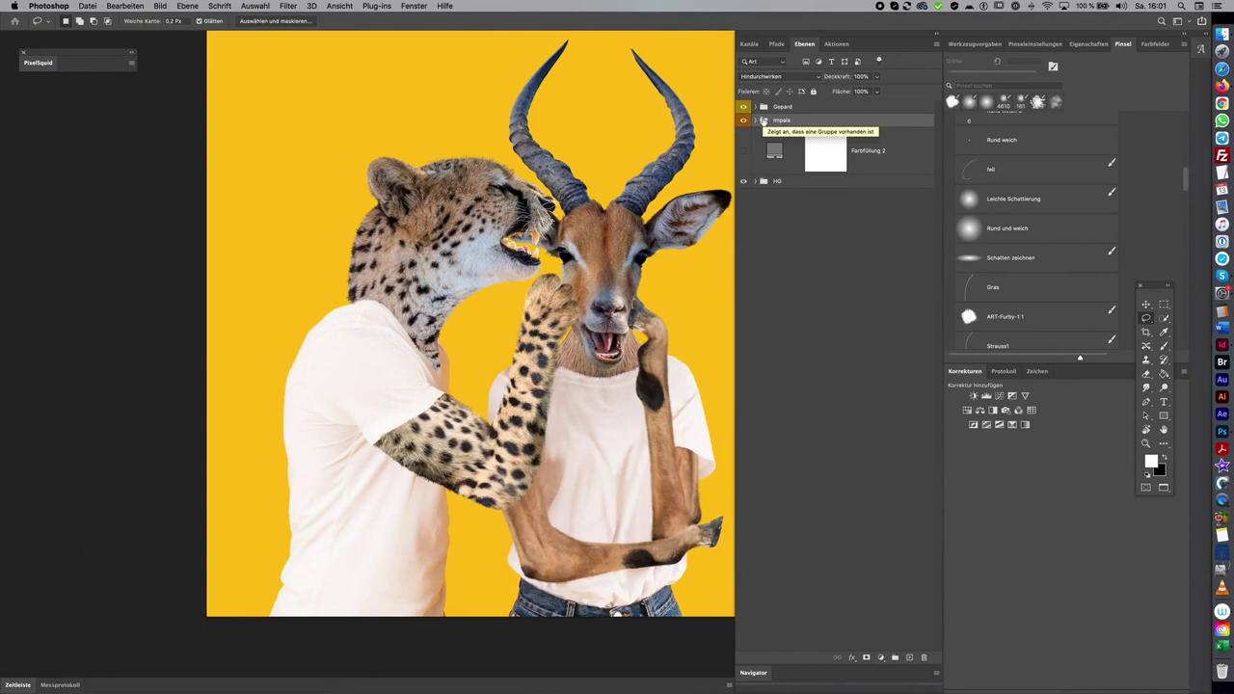
scroll(639, 364, "up", 2)
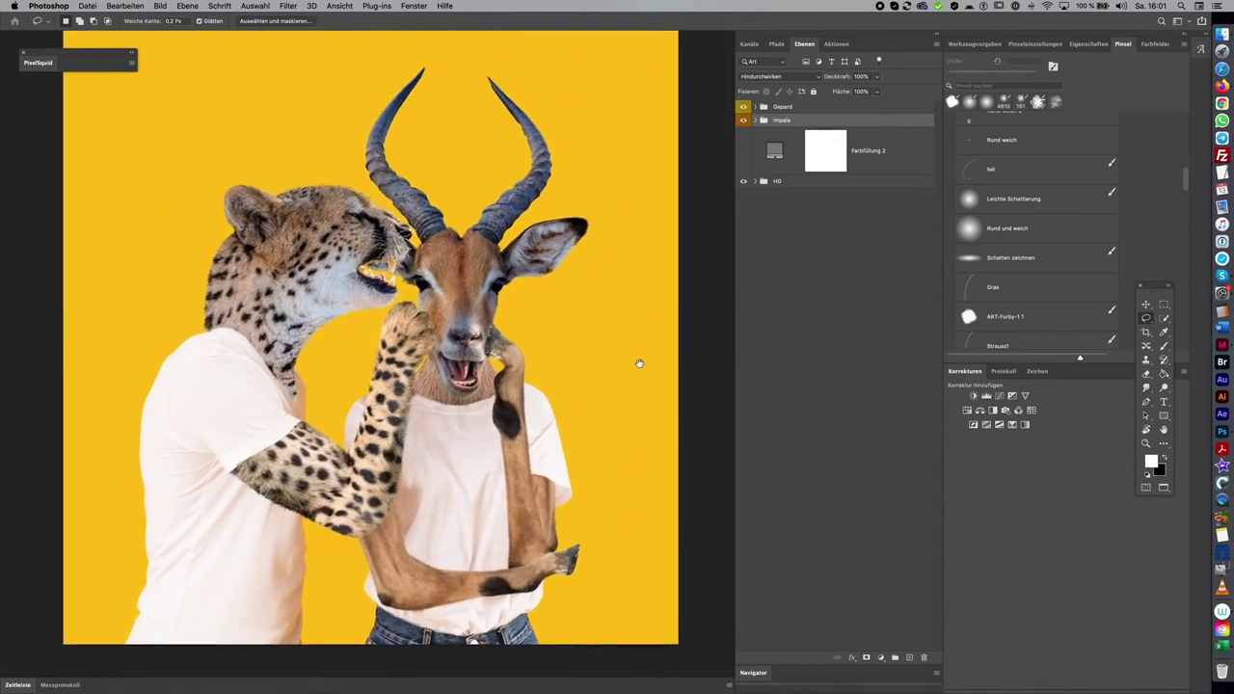
scroll(639, 364, "left", 1)
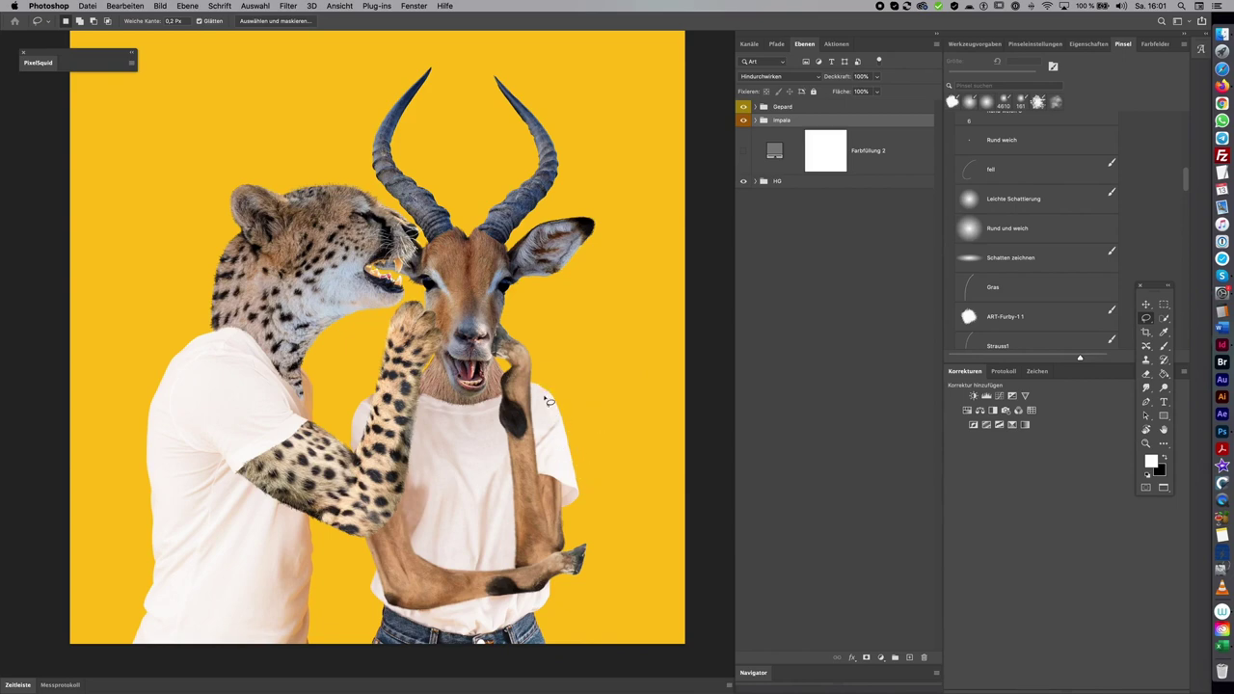
left_click_drag(742, 107, 743, 121)
left_click(763, 182)
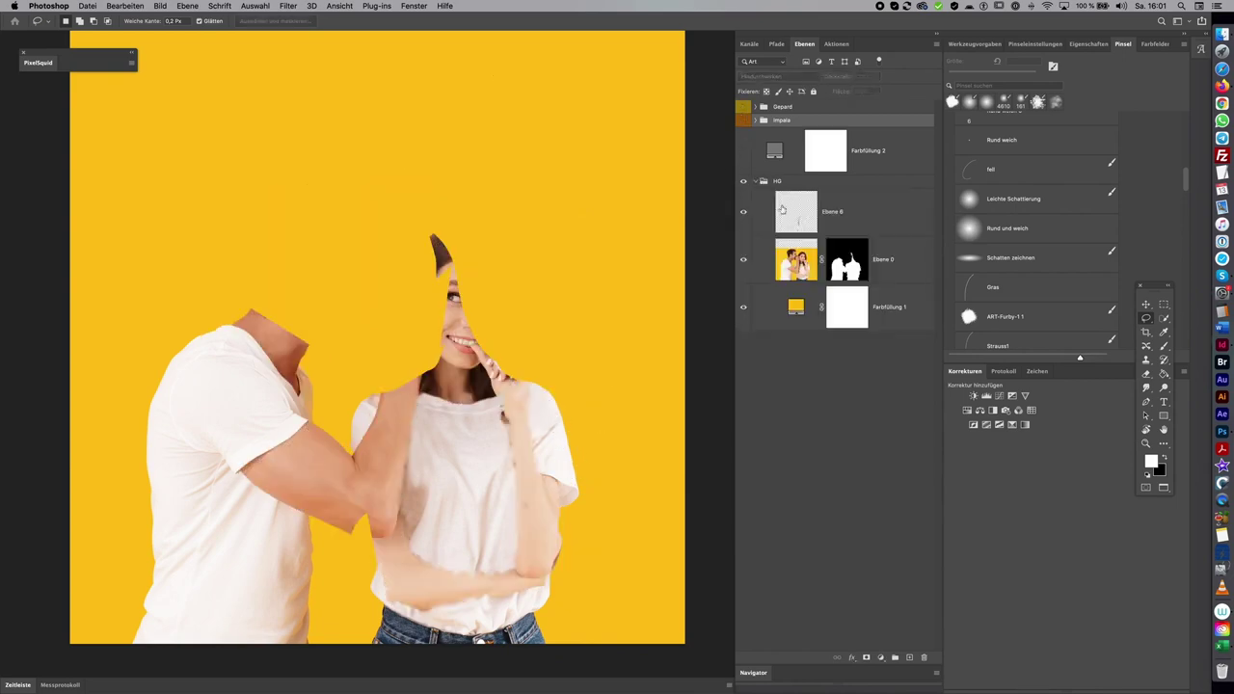
Toggle Ebene 0's mask to compare the original photo, then show the Ebene 6 retouch layer
left_click(846, 259, "shift")
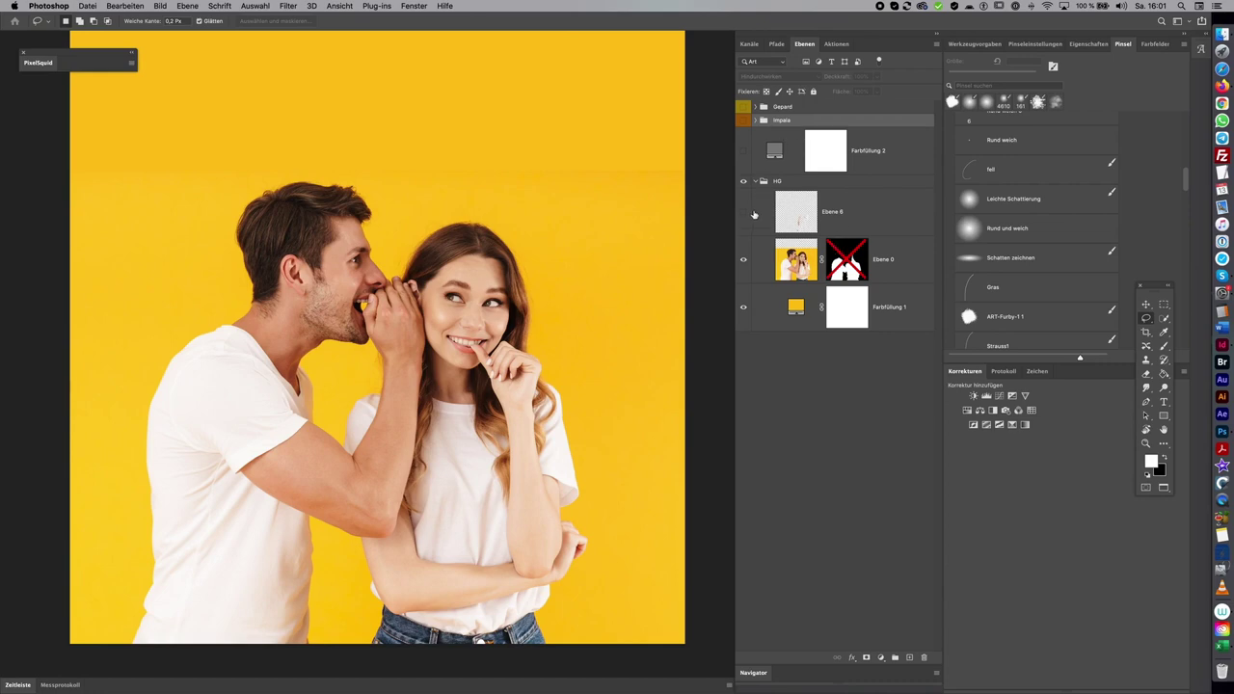
left_click(846, 267, "shift")
left_click(744, 211)
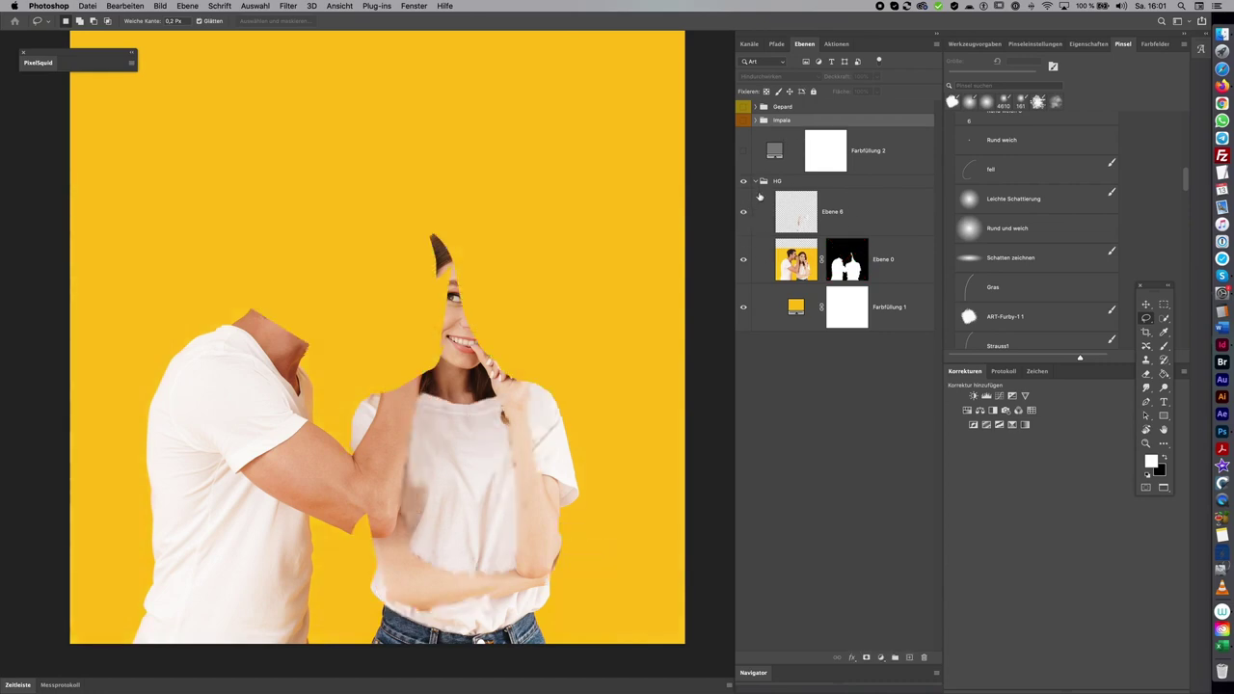
Show the Gepard and Impala groups again, zoom out, and select Farbfüllung 1
left_click_drag(742, 107, 743, 119)
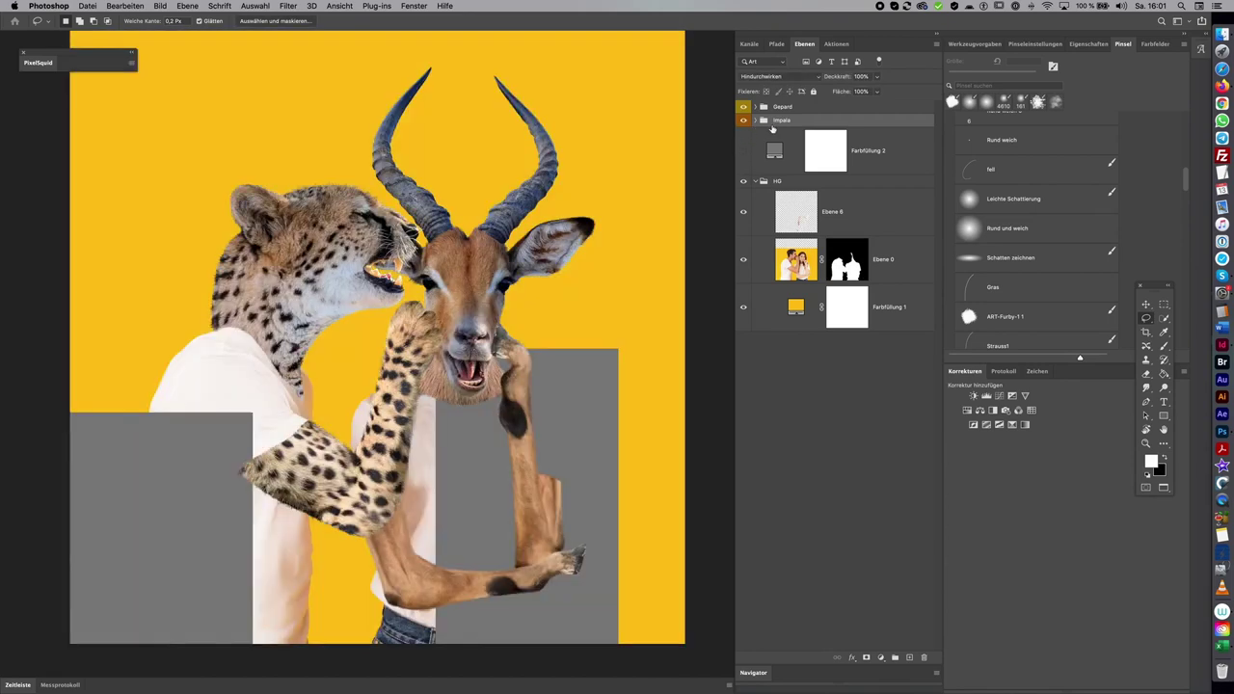
key("super+minus")
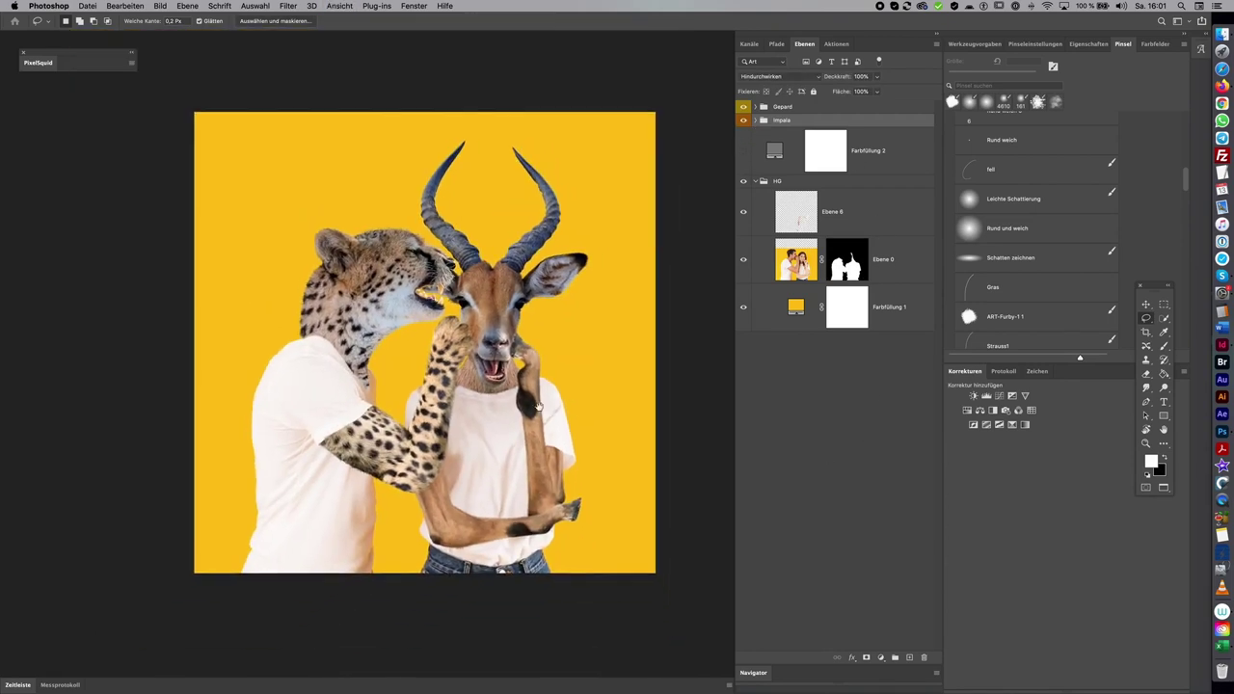
left_click(887, 328)
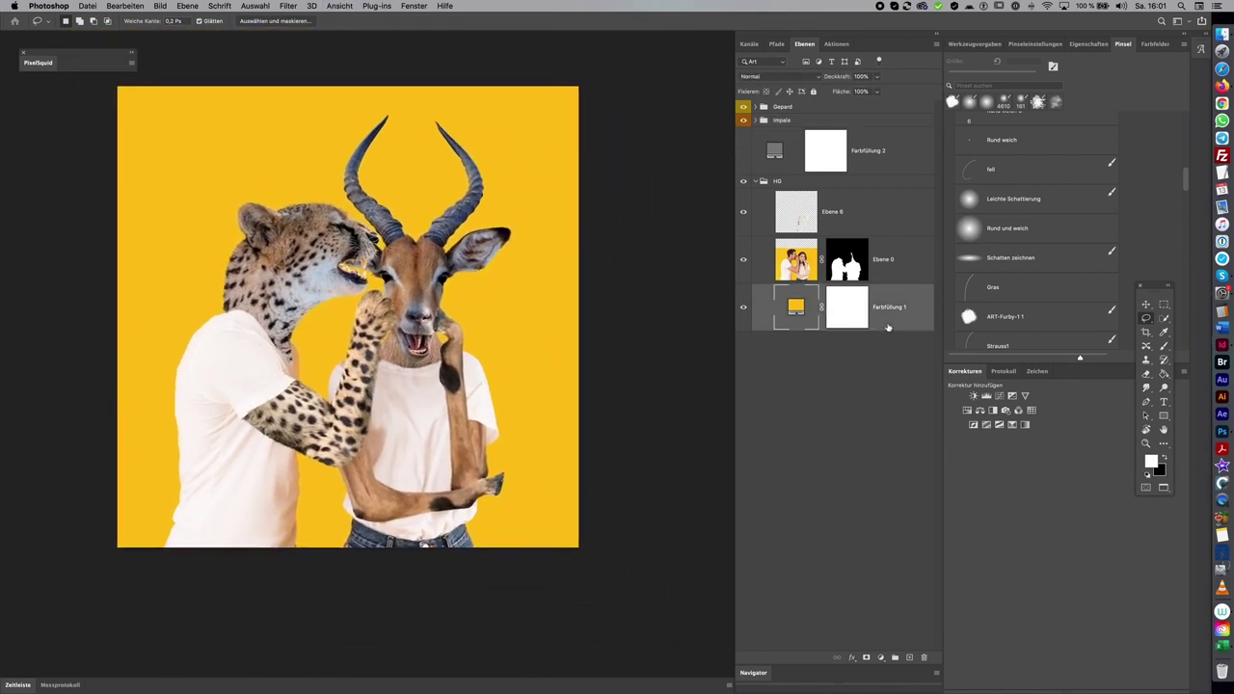
left_click(186, 9)
mouse_move(210, 140)
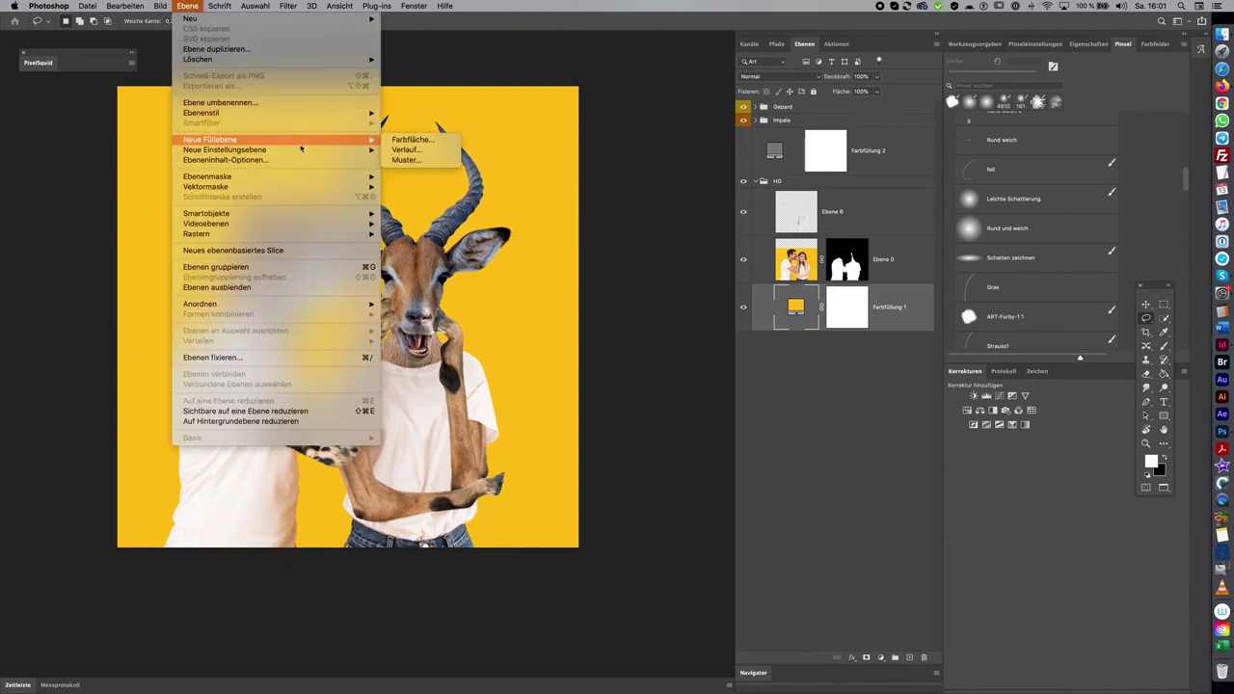
Add a white solid colour fill layer and invert its mask to black
left_click(424, 143)
key("Return")
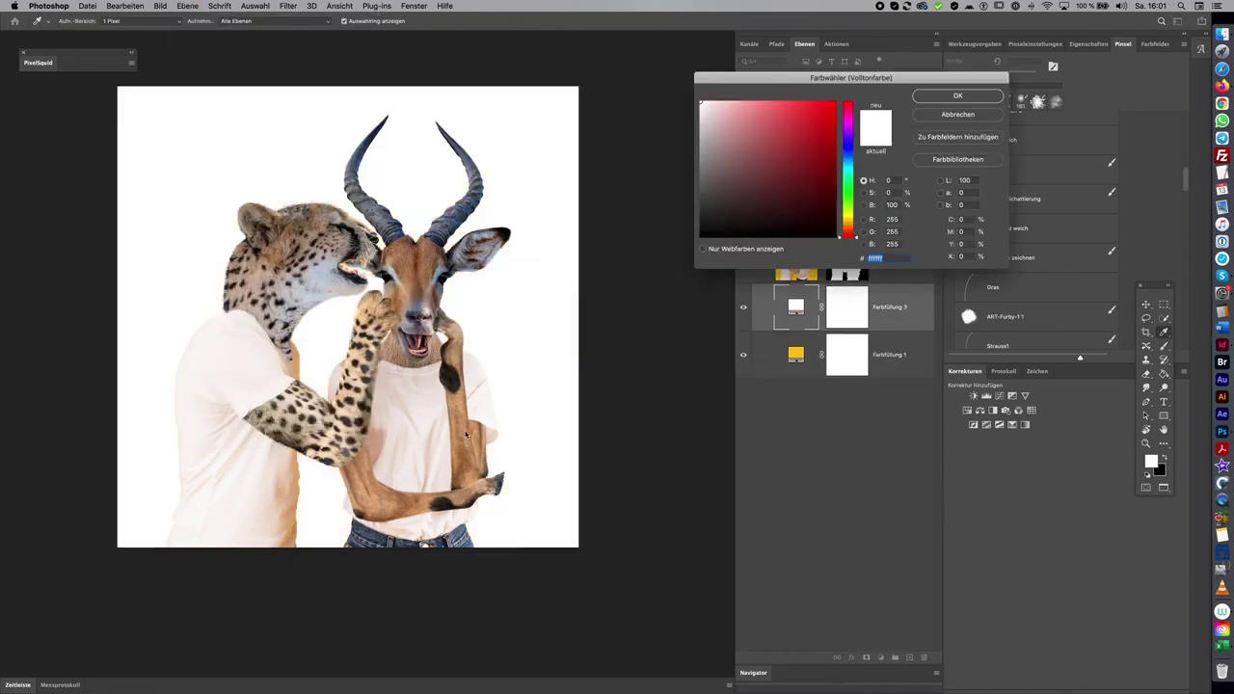
left_click(971, 97)
key("x")
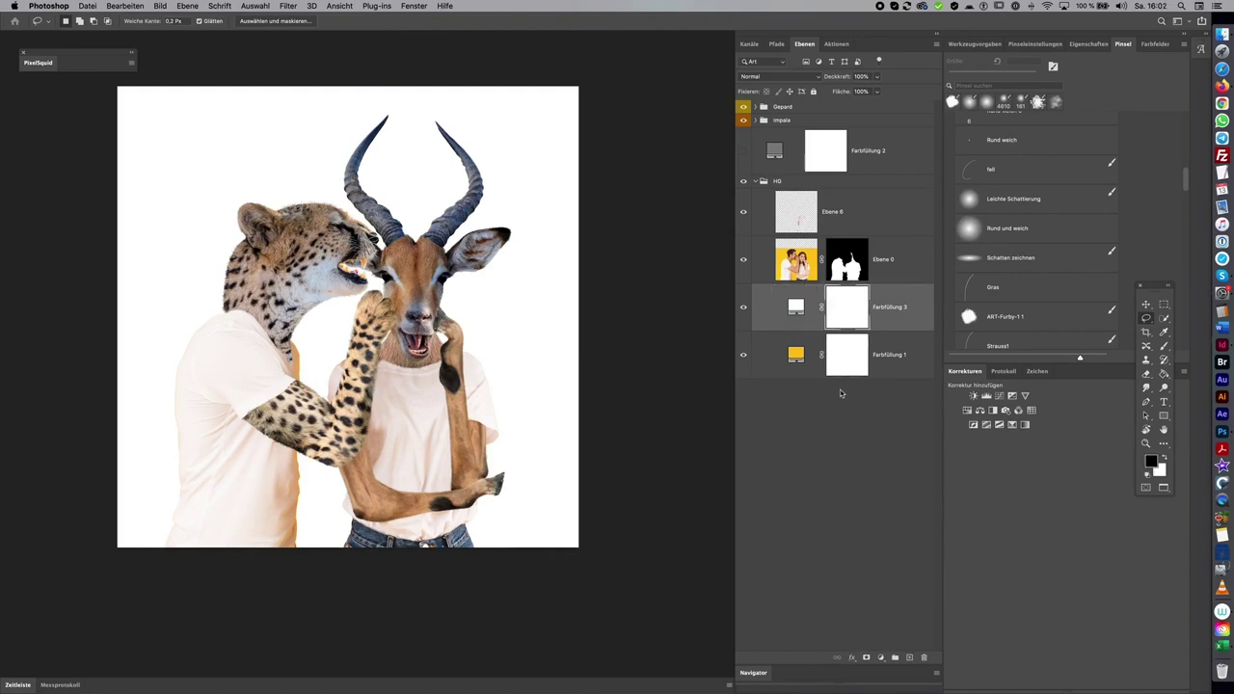
key("alt+BackSpace")
Fit the image and pick the Brush tool with a soft light-shading preset
key("ctrl+0")
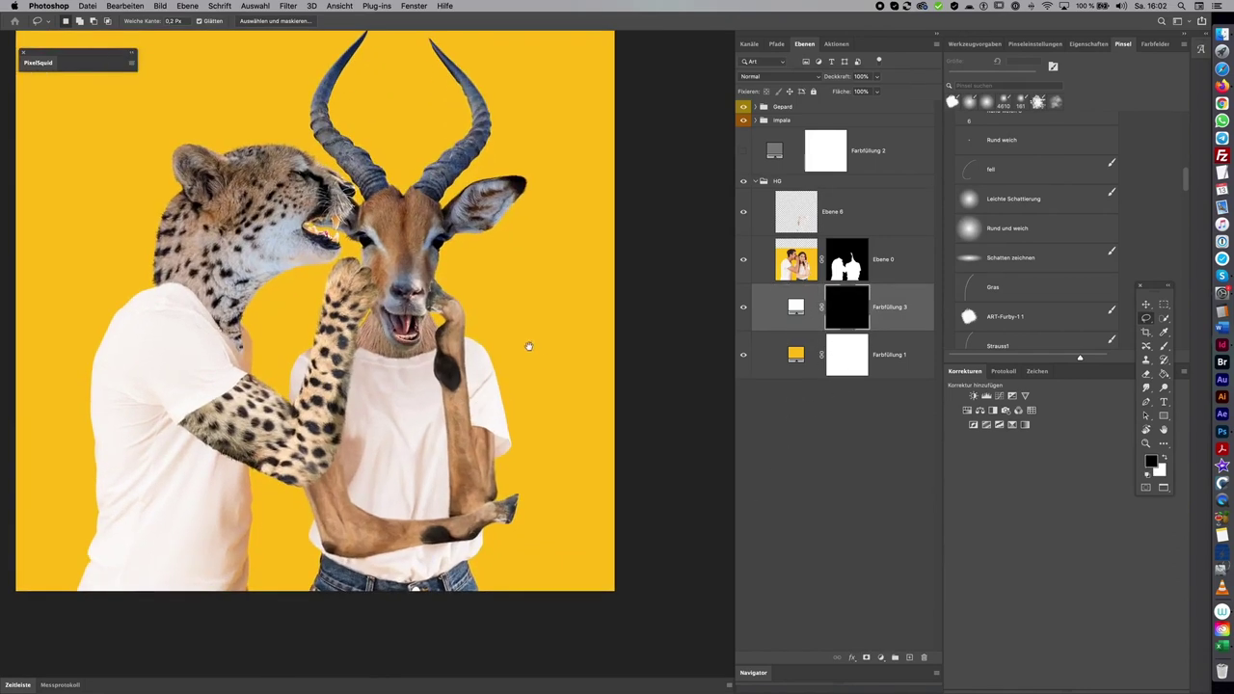
key("b")
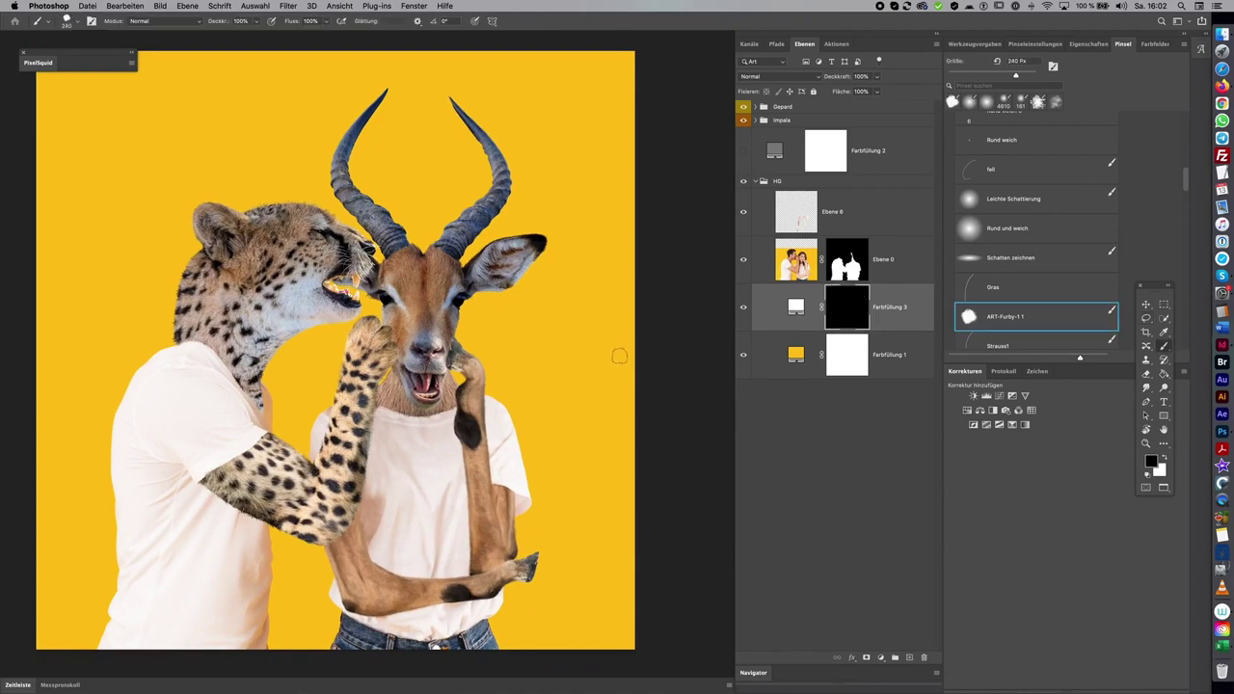
left_click(1041, 224)
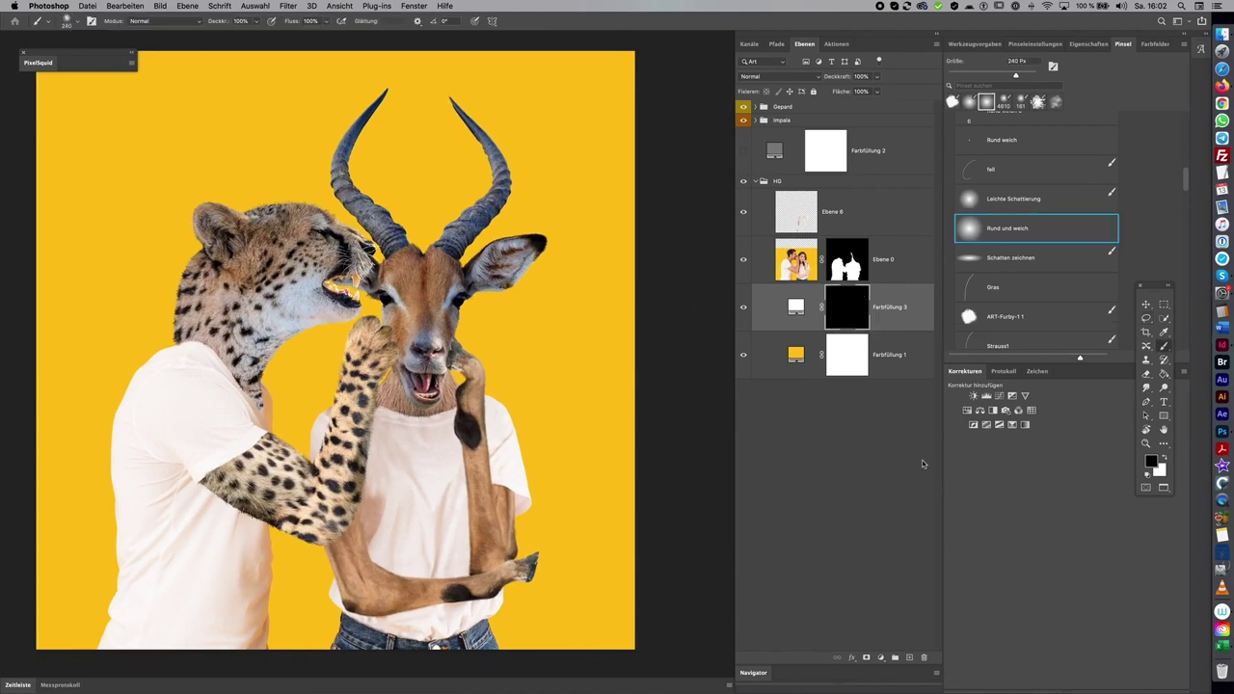
key("ctrl+minus")
left_click(1048, 202)
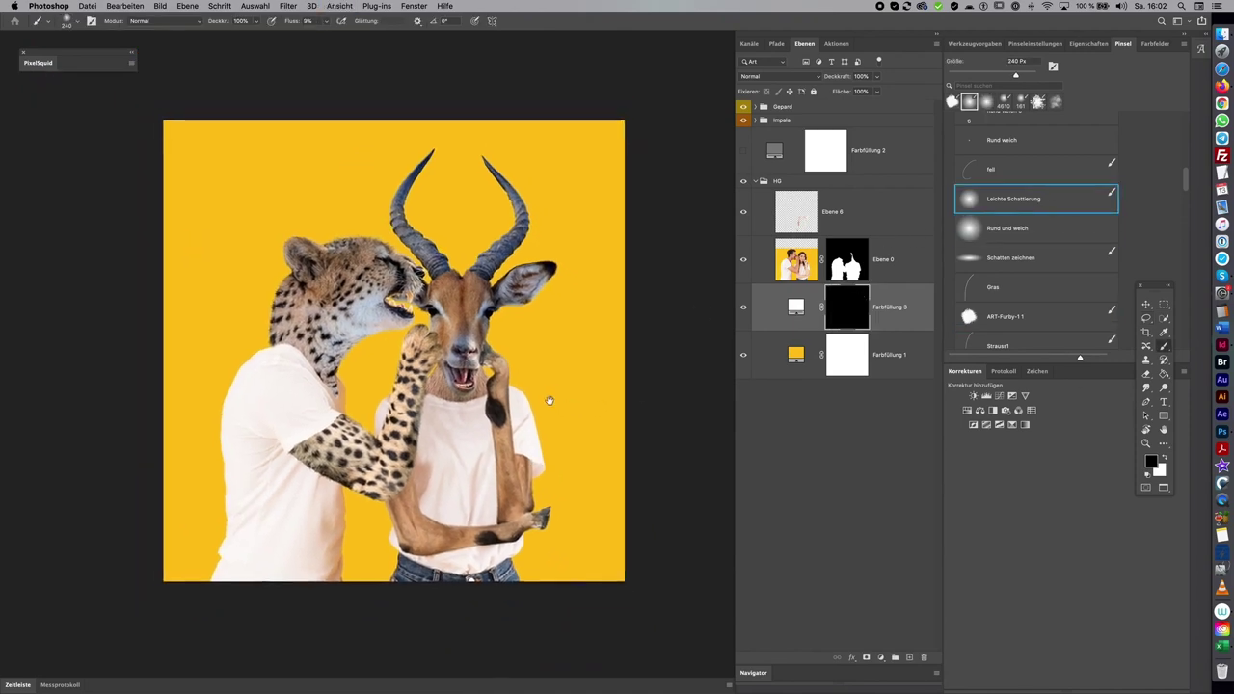
Paint white with a ~4482 px soft brush at the right, upper right and between the figures
left_click_drag(557, 402, 536, 383)
left_click_drag(543, 248, 666, 392)
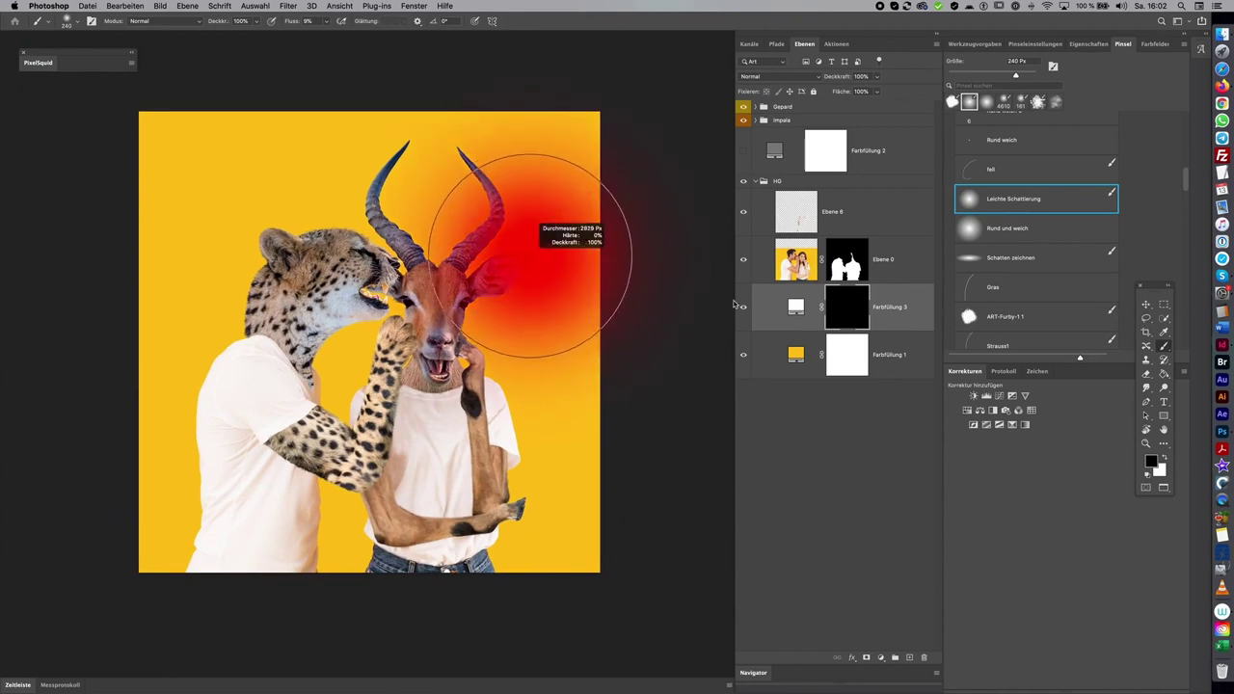
key("x")
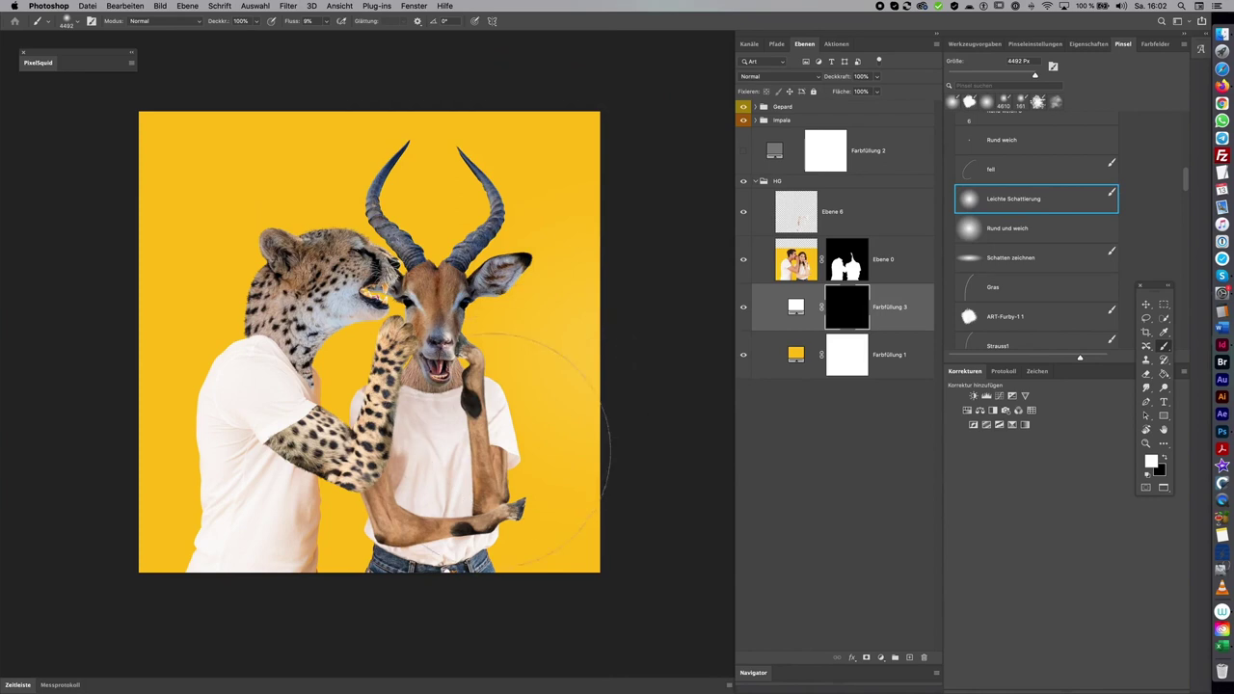
left_click_drag(579, 376, 539, 289)
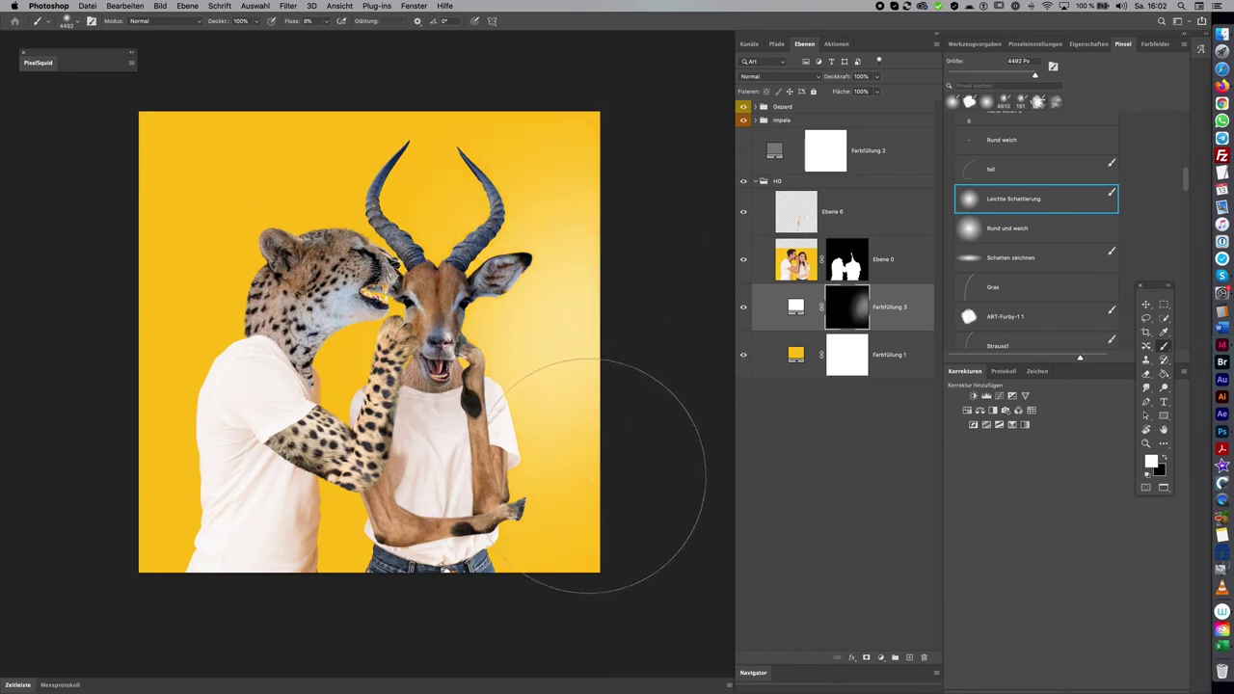
mouse_move(537, 380)
left_mouse_down()
mouse_move(545, 251)
mouse_move(523, 220)
left_mouse_up()
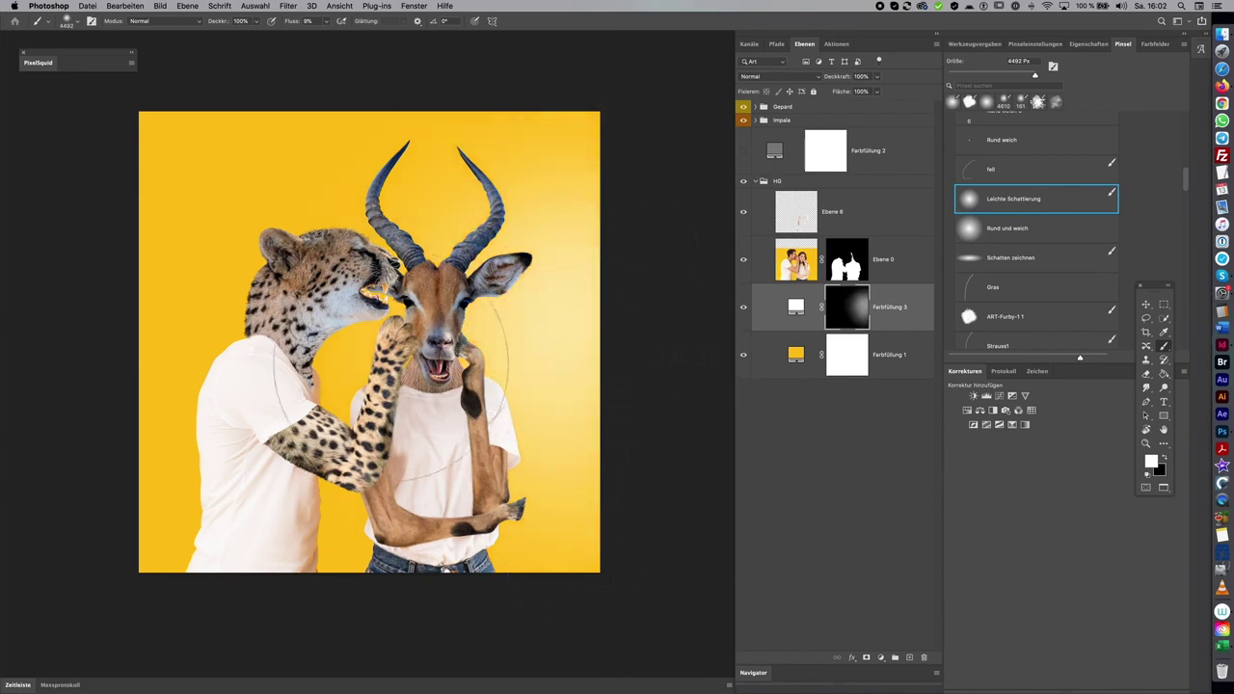
mouse_move(357, 381)
left_mouse_down()
mouse_move(501, 241)
mouse_move(597, 482)
left_mouse_up()
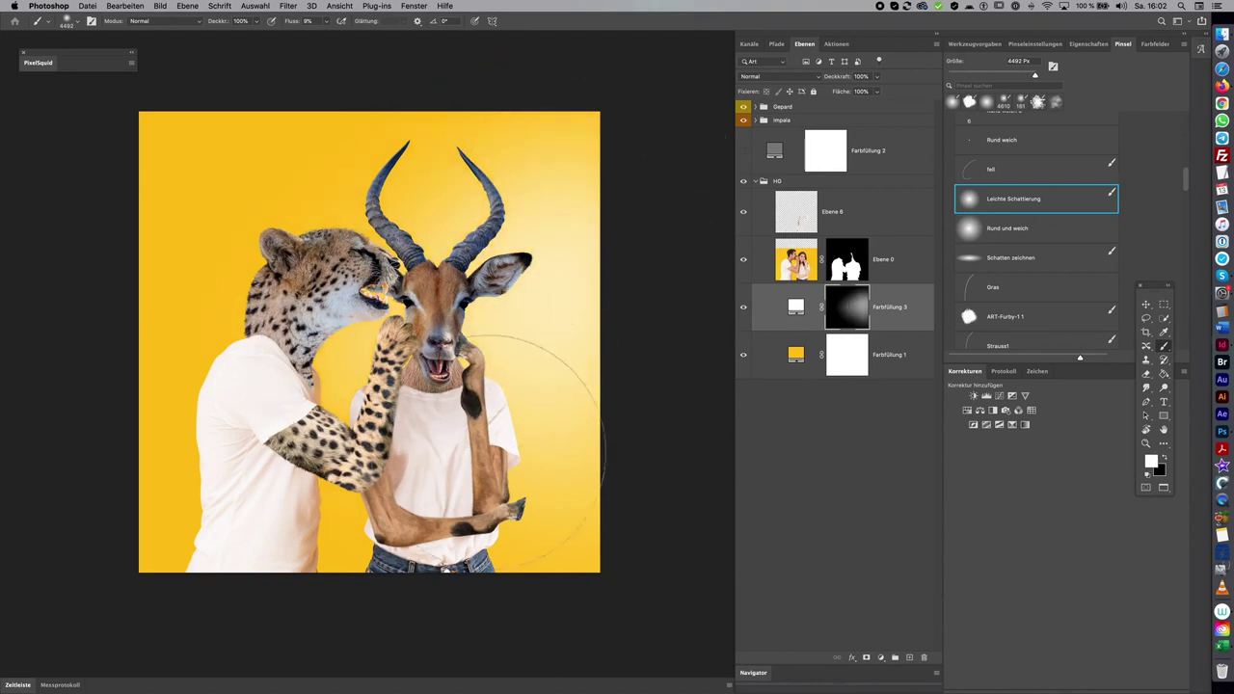
Brighten the left and lower-left background, then shrink the brush to about 428 px
mouse_move(132, 253)
left_mouse_down()
mouse_move(151, 430)
mouse_move(138, 454)
mouse_move(234, 303)
mouse_move(177, 242)
left_mouse_up()
left_click_drag(151, 523, 246, 424)
left_click(159, 199)
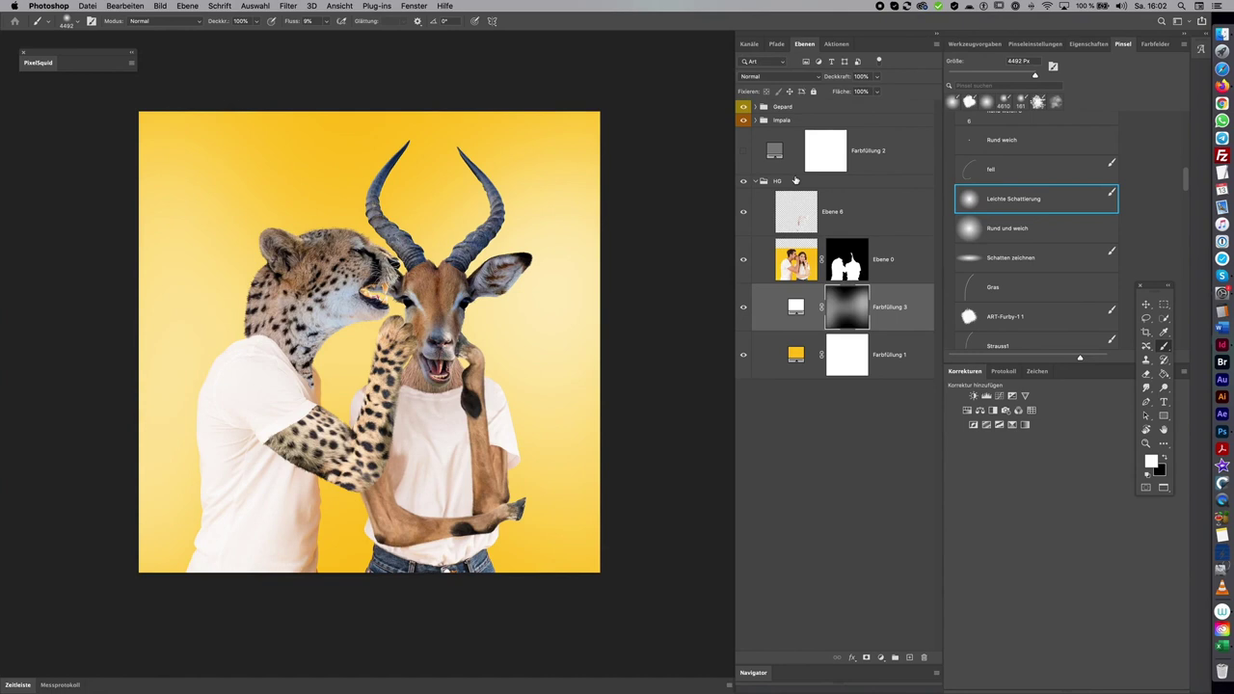
scroll(578, 303, "up", 2)
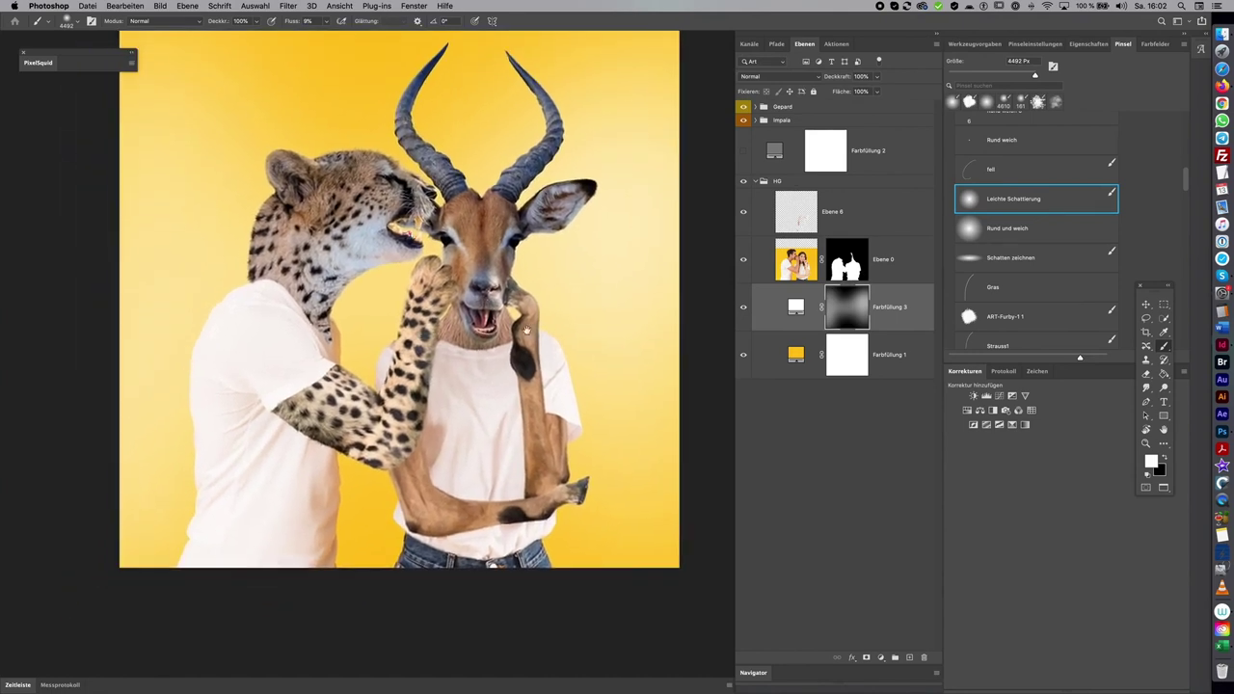
left_click_drag(340, 499, 221, 408)
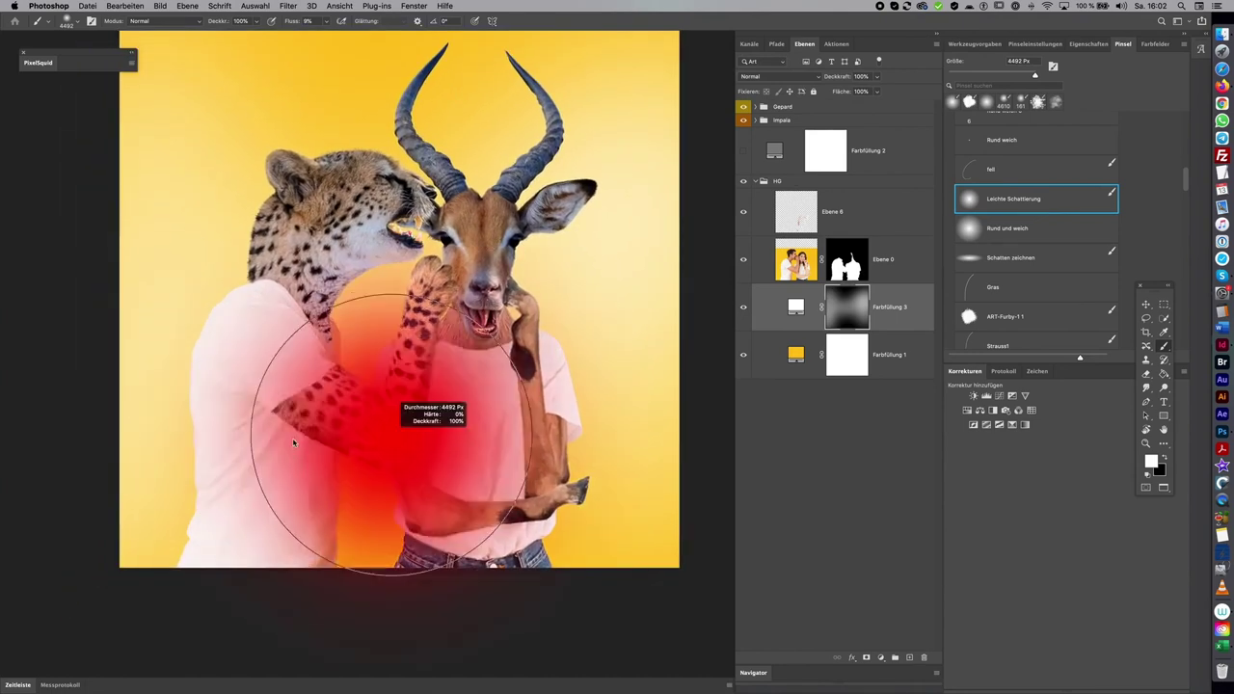
left_click_drag(374, 336, 349, 372)
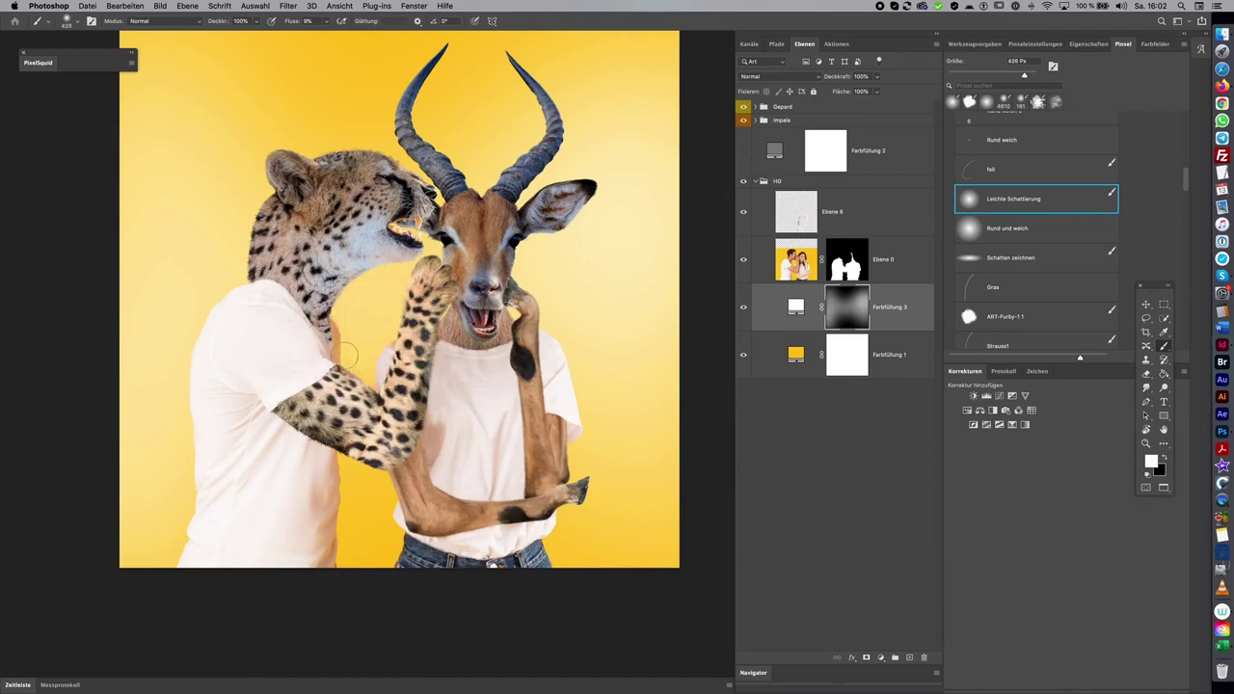
scroll(573, 338, "up", 2)
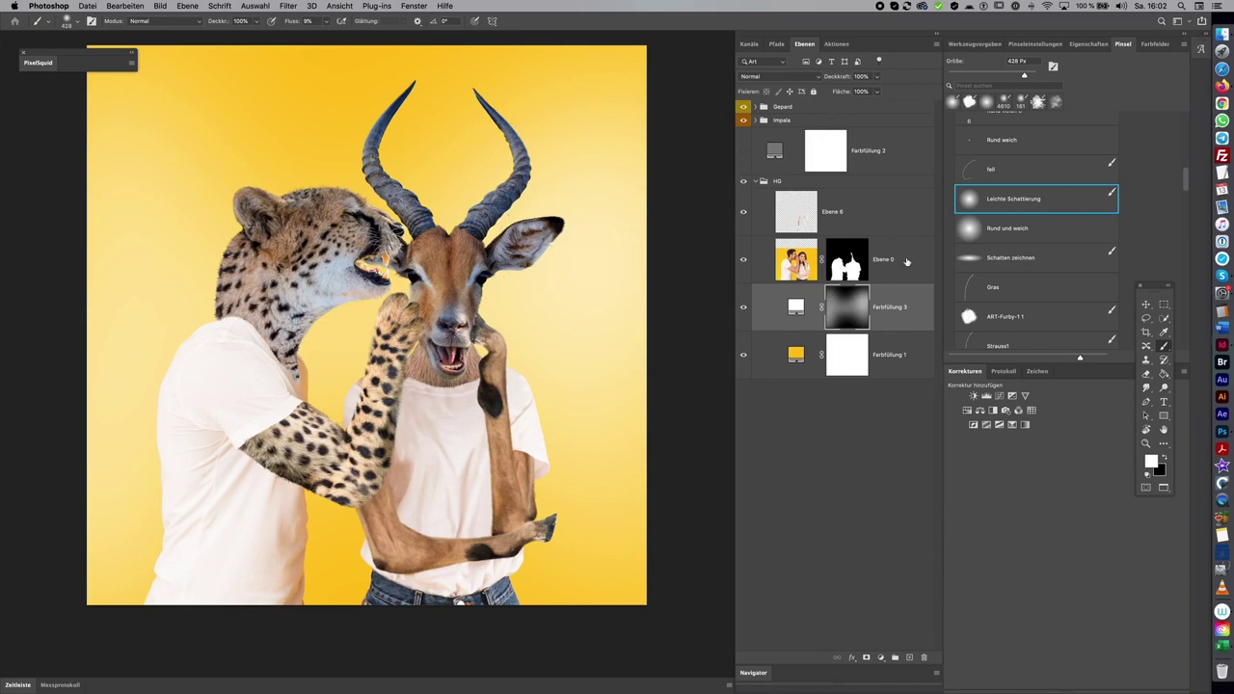
Duplicate the yellow Farbfüllung 1, move the copy above Gepard, and clip it to that group
left_click(919, 355)
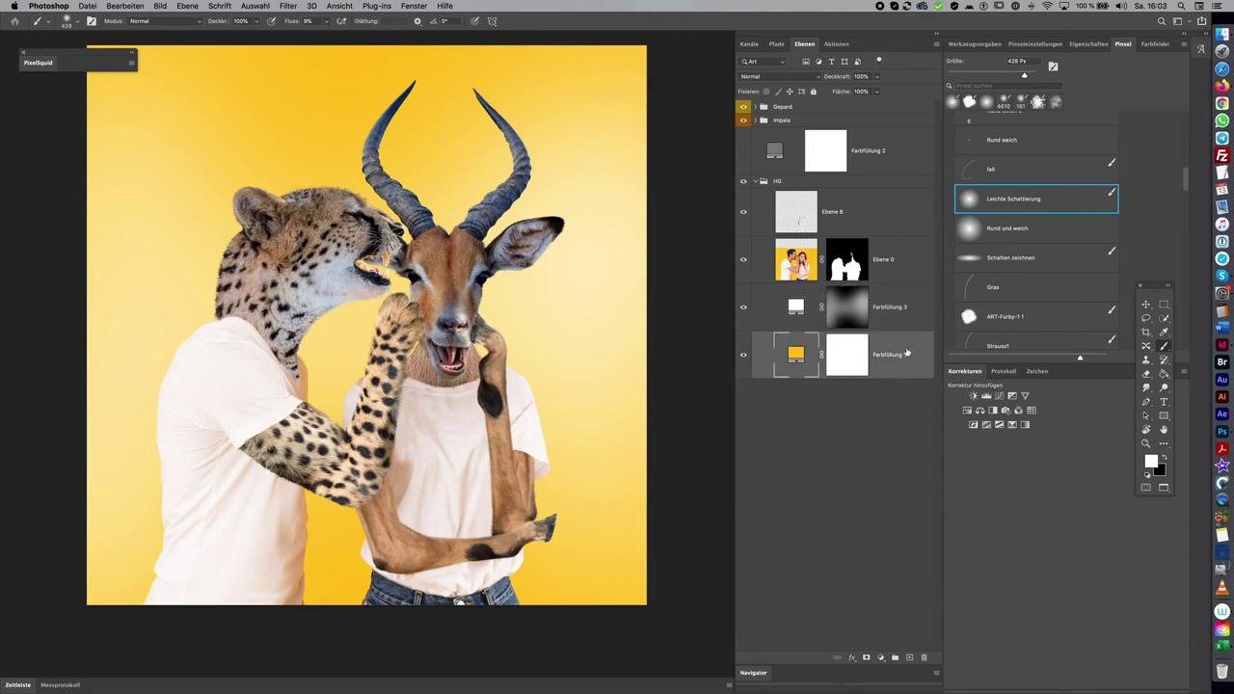
key("super+j")
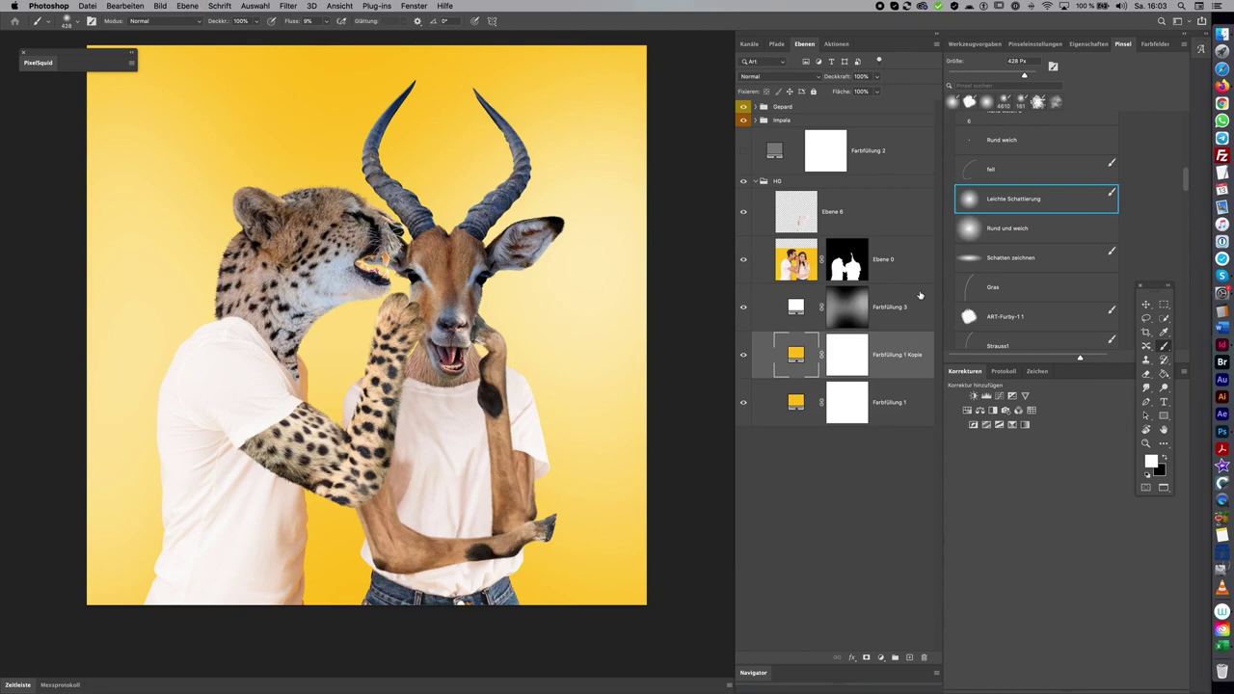
left_click_drag(899, 355, 879, 111)
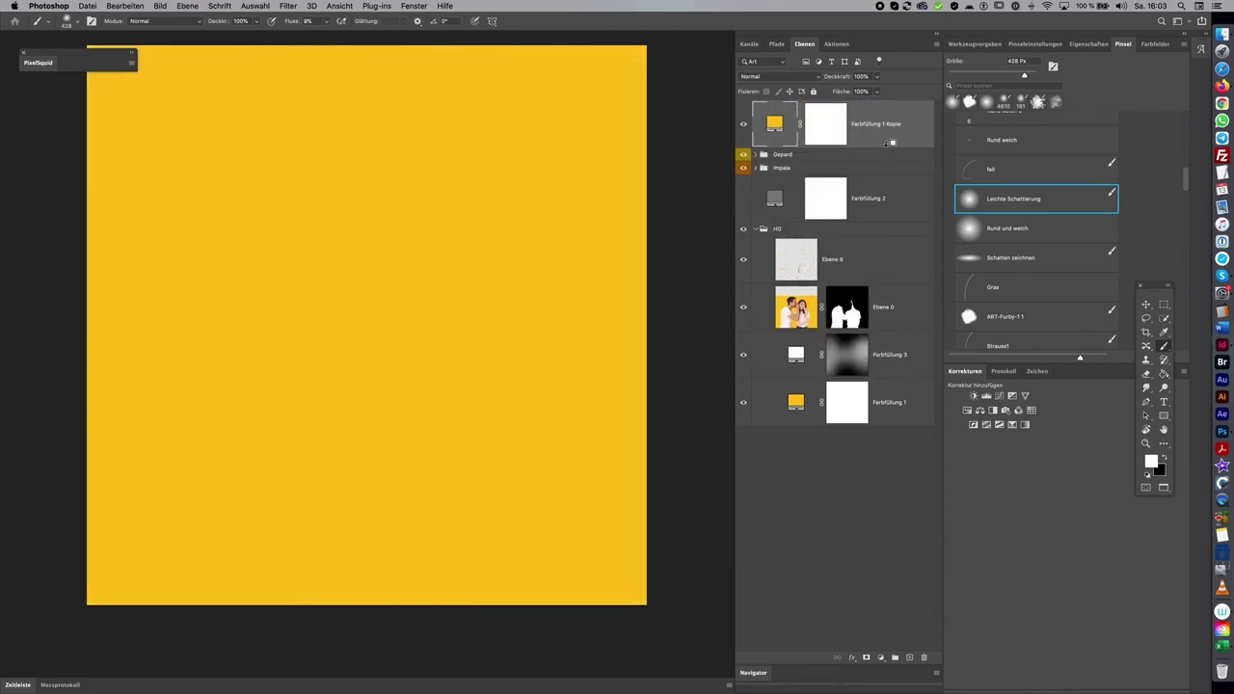
left_click_drag(889, 158, 894, 145)
left_click(896, 146, "alt")
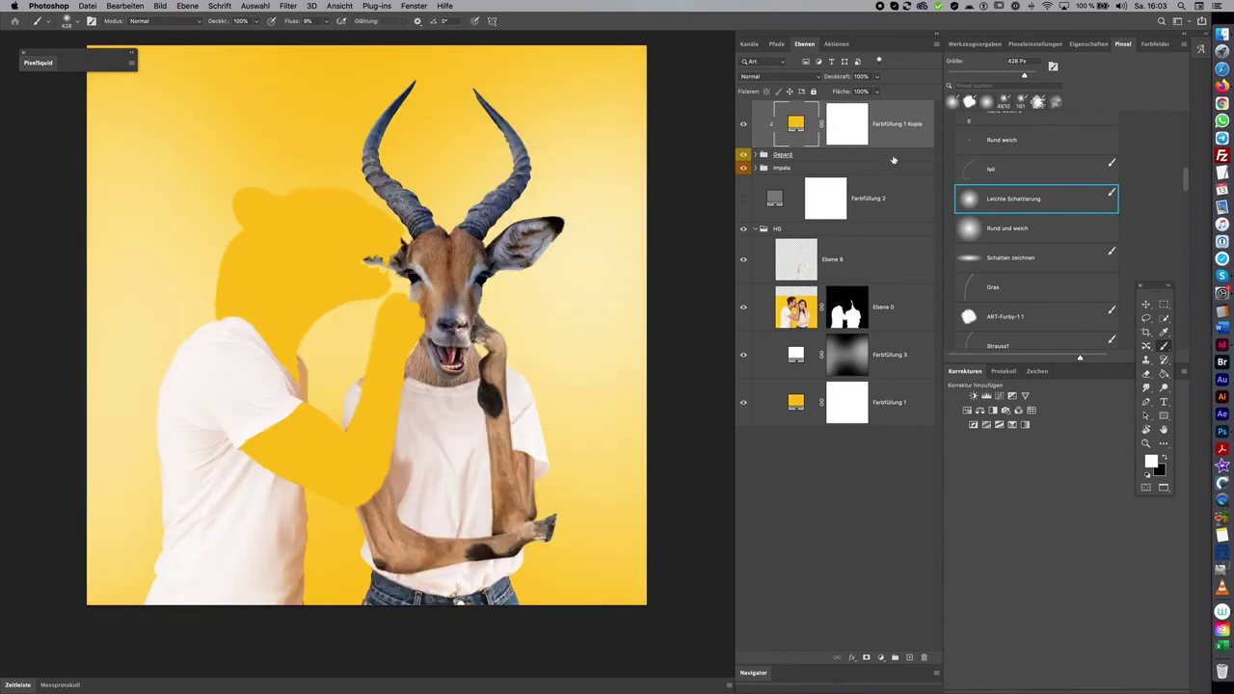
Set the yellow copy's blend mode to Weiches Licht and open its Ebenenstil dialog
left_click(779, 76)
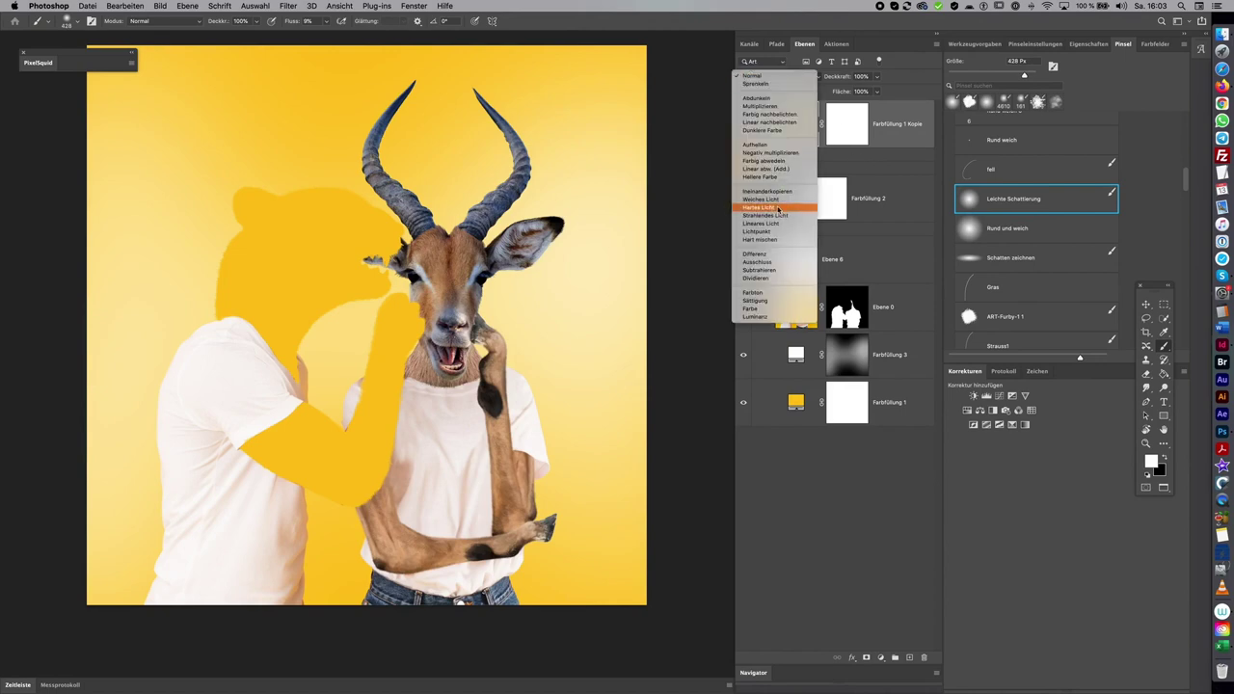
left_click(778, 201)
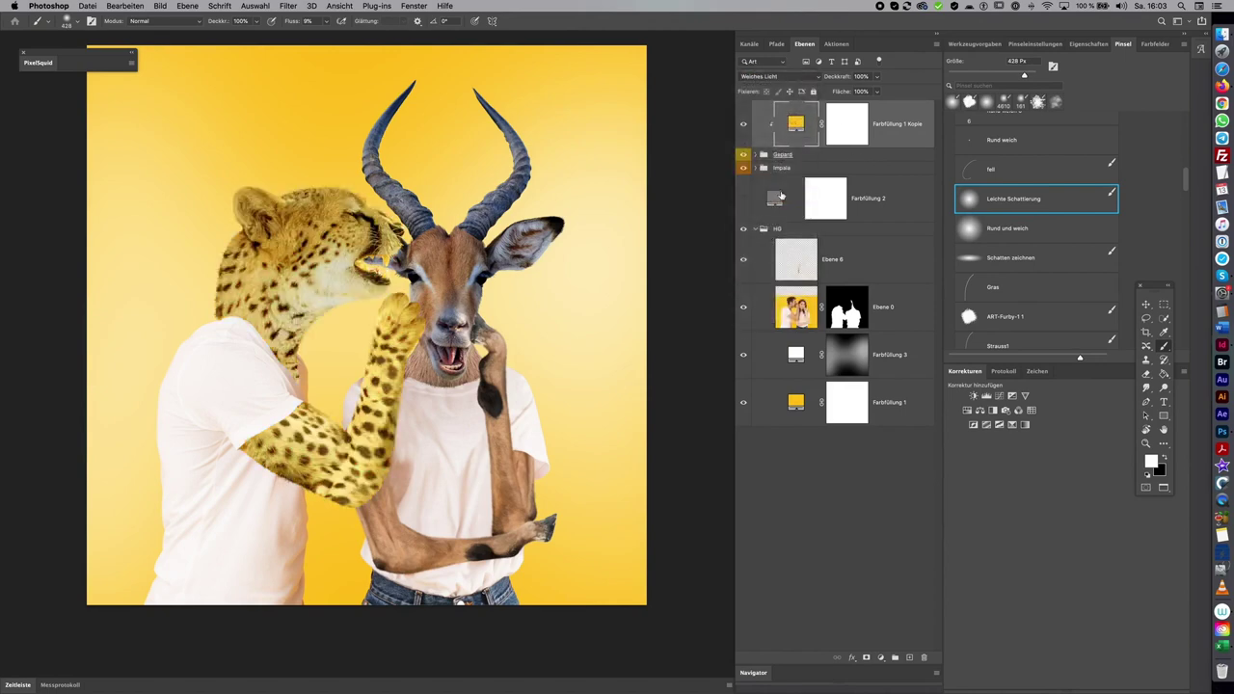
double_click(891, 139)
left_click_drag(1068, 60, 913, 69)
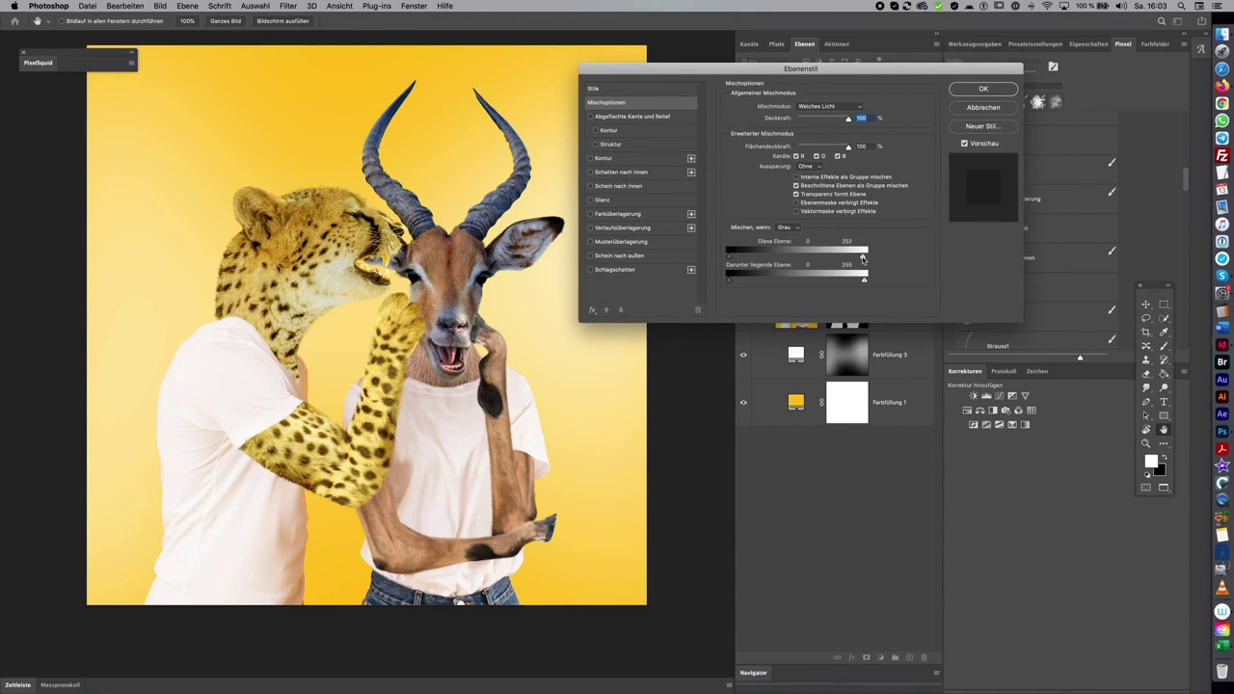
Split the copy layer's 'Diese Ebene' white Blend If slider to fade the tint, then compare
mouse_move(871, 258)
left_mouse_down()
mouse_move(776, 258)
mouse_move(882, 253)
left_mouse_up()
key("alt")
left_click_drag(862, 258, 724, 262)
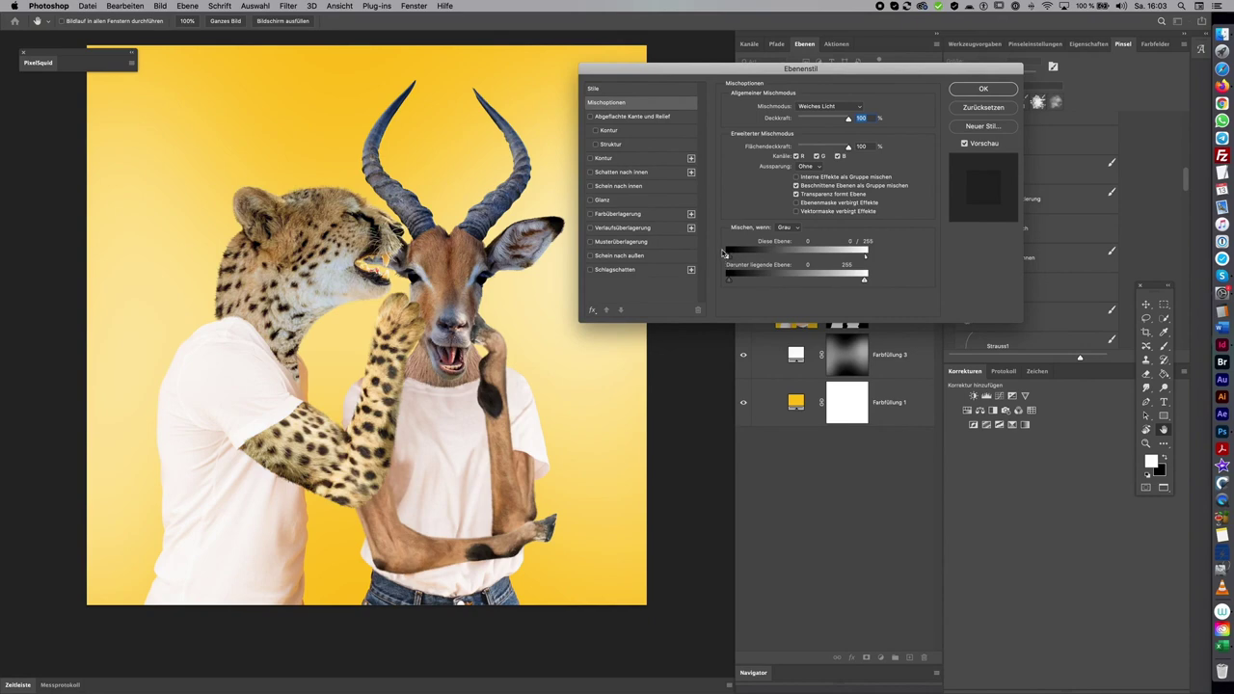
left_click(983, 90)
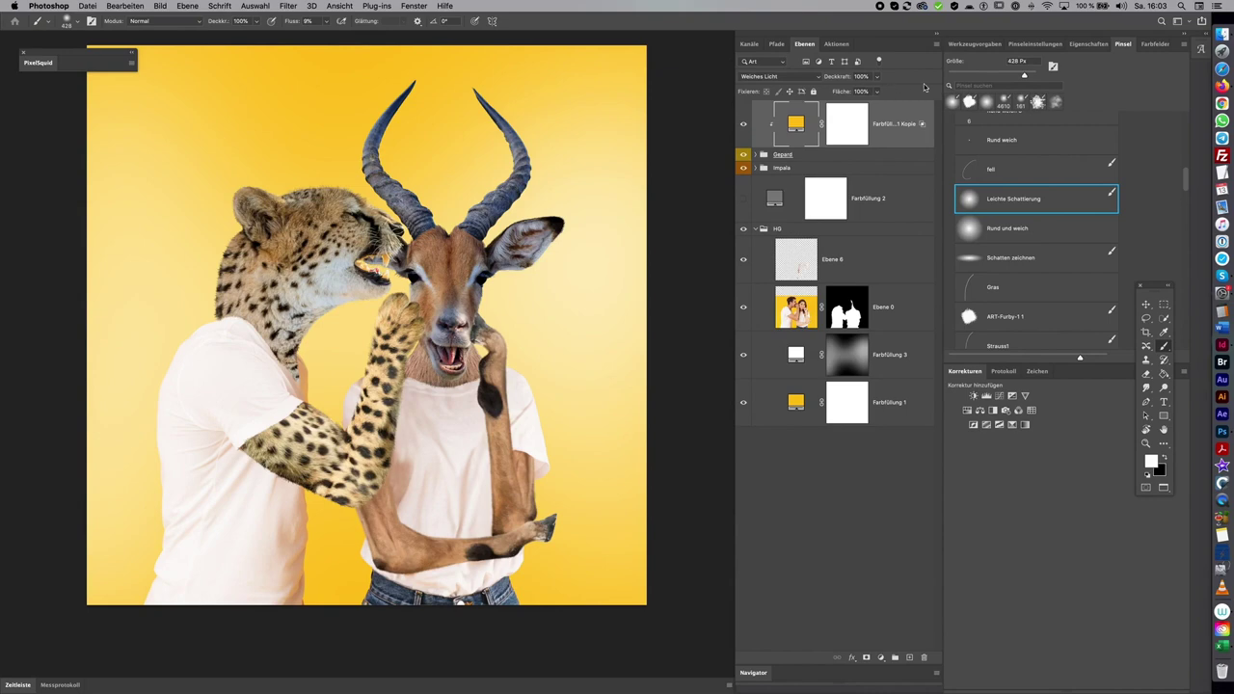
left_click(746, 126)
left_click(745, 126)
left_click_drag(877, 80, 865, 91)
left_click(743, 126)
left_click(744, 127)
scroll(594, 207, "down", 2)
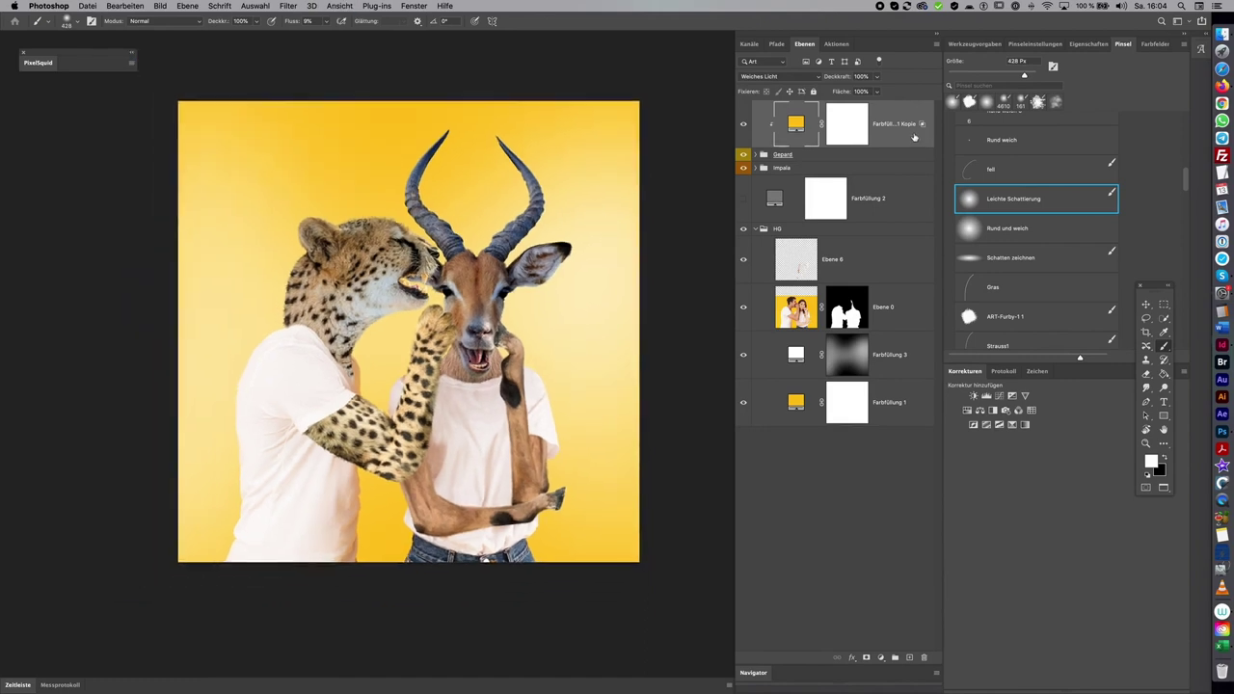
key("super+j")
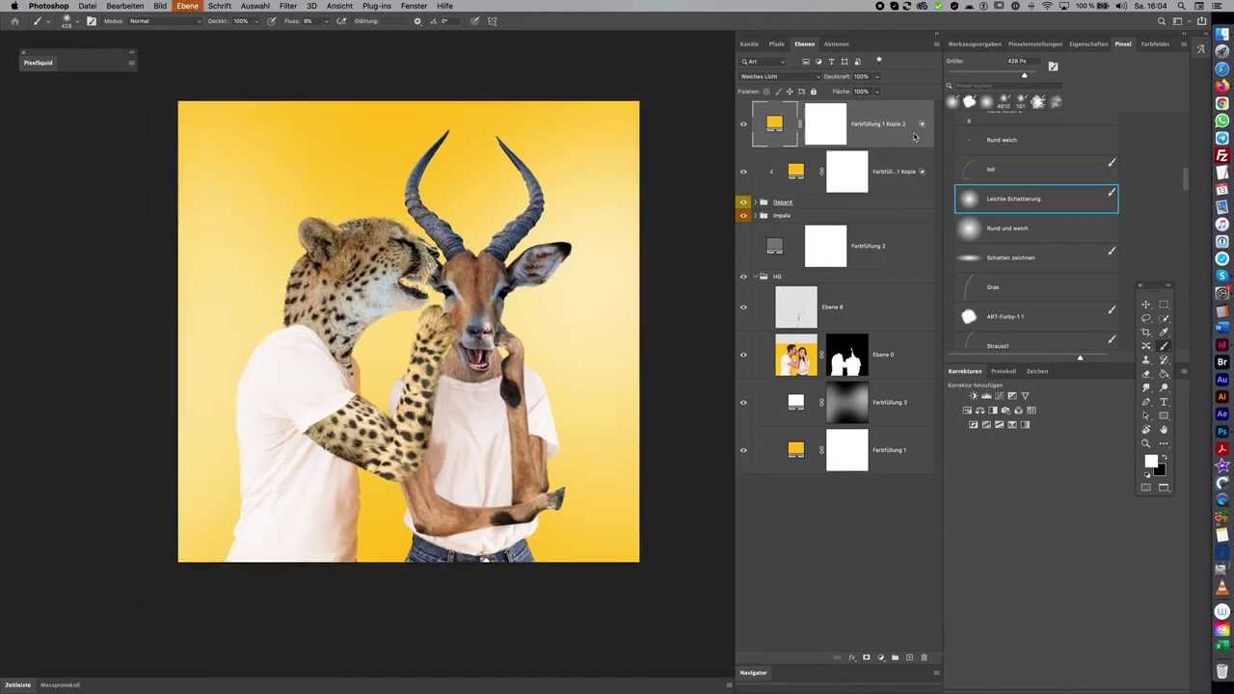
left_click_drag(889, 140, 895, 211)
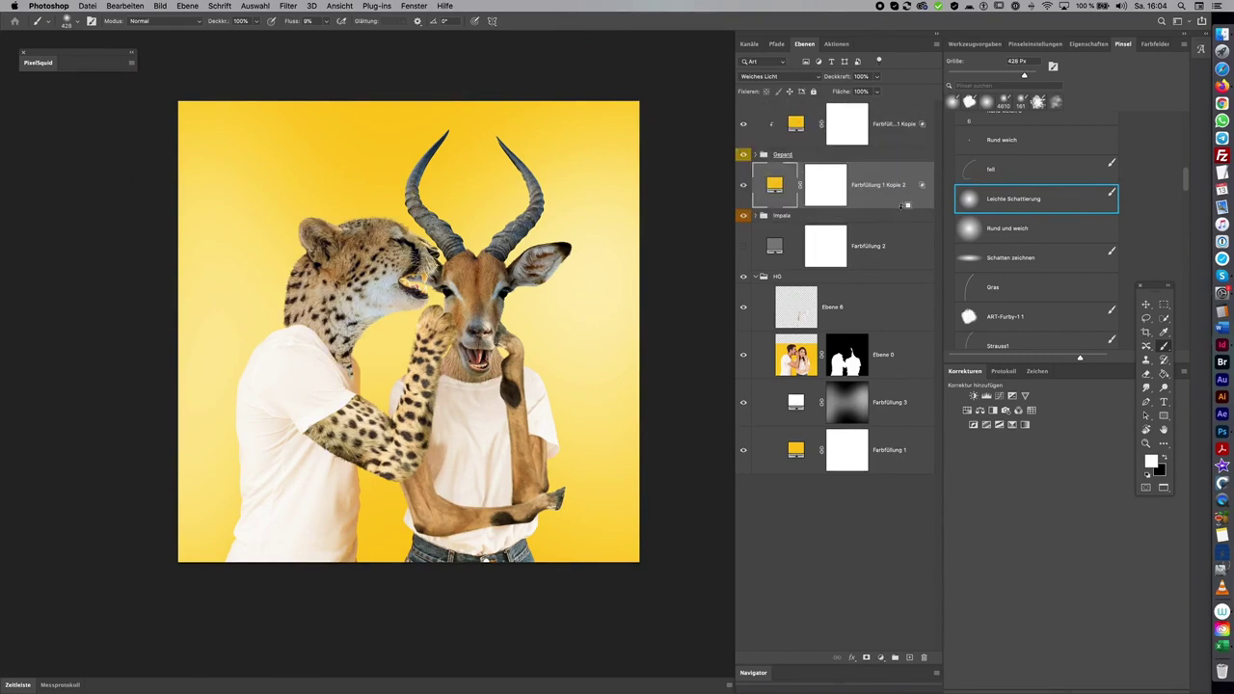
left_click(907, 205, "alt")
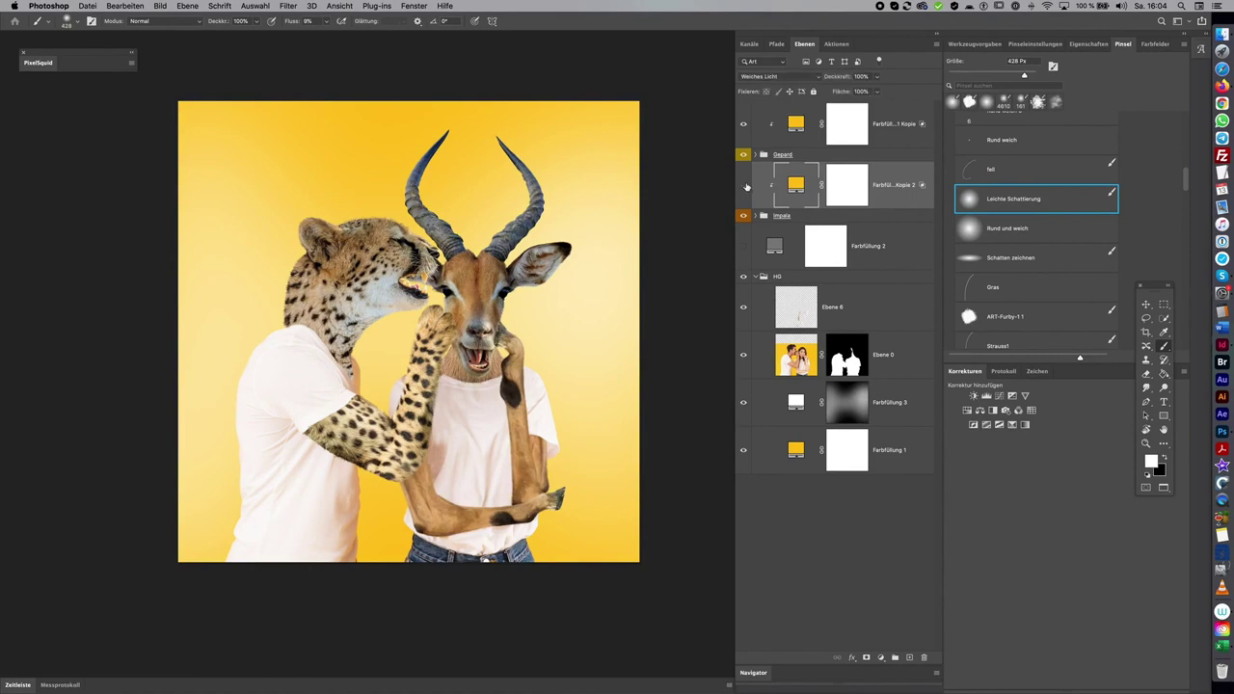
left_click(745, 186)
scroll(594, 440, "up", 2)
scroll(511, 405, "up", 2)
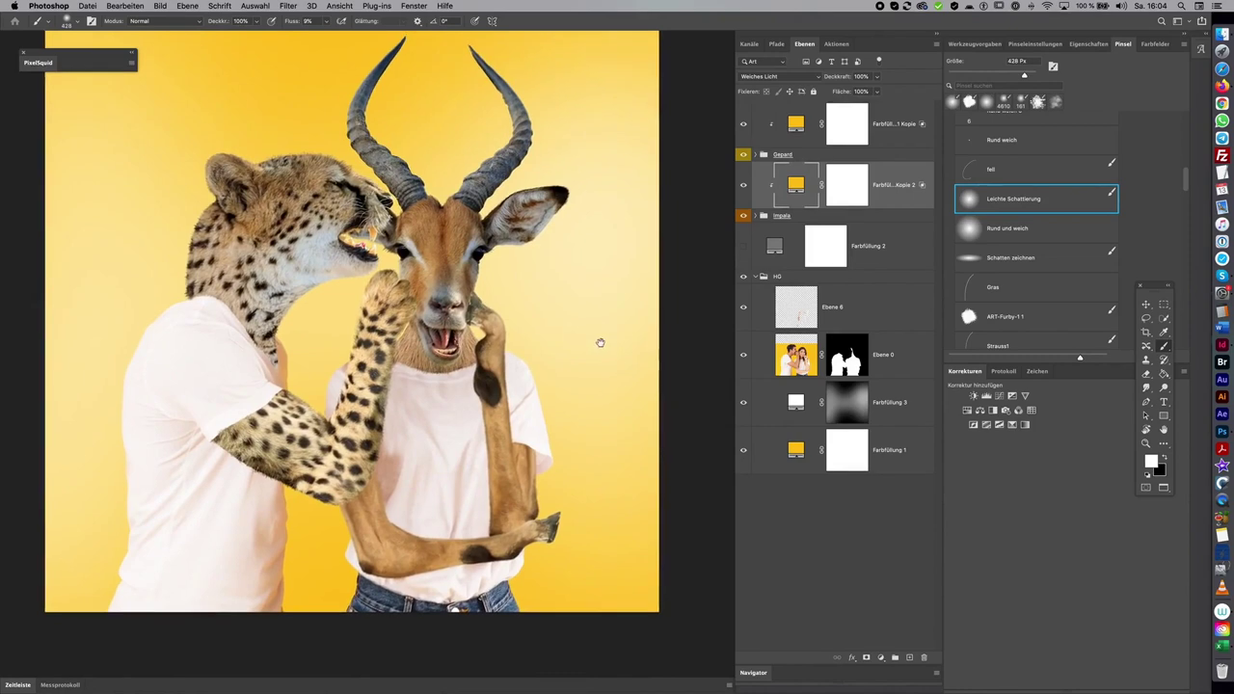
scroll(603, 333, "up", 2)
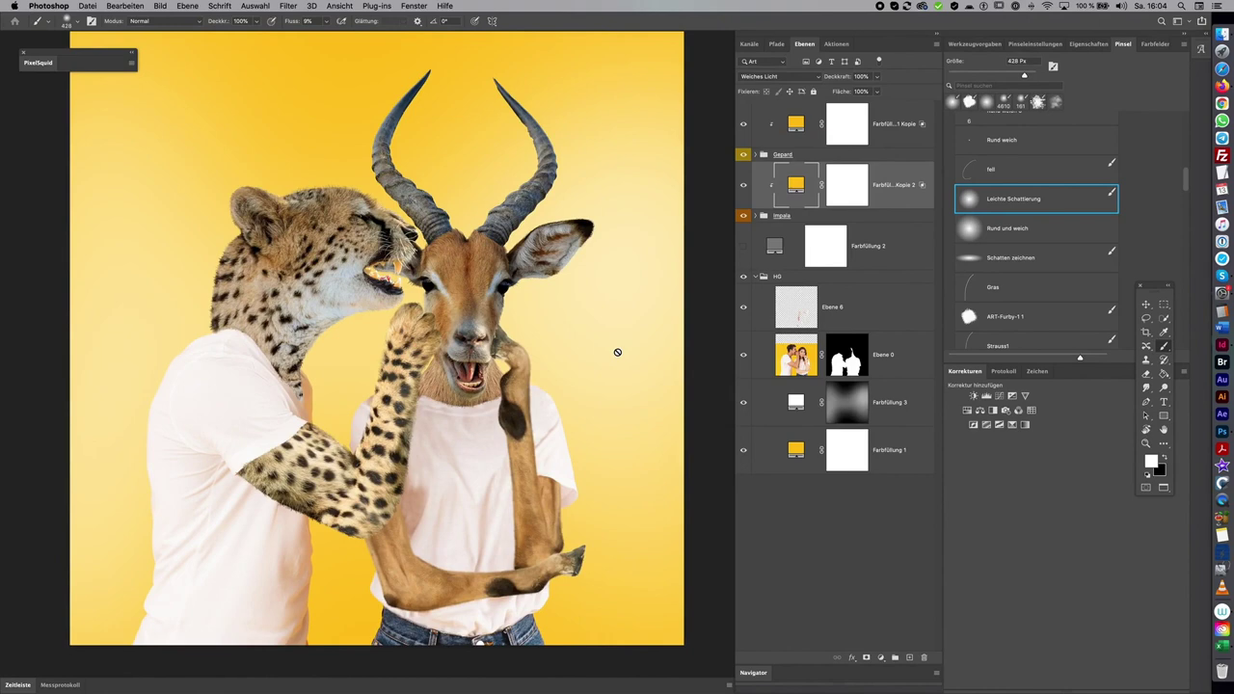
left_click(756, 155)
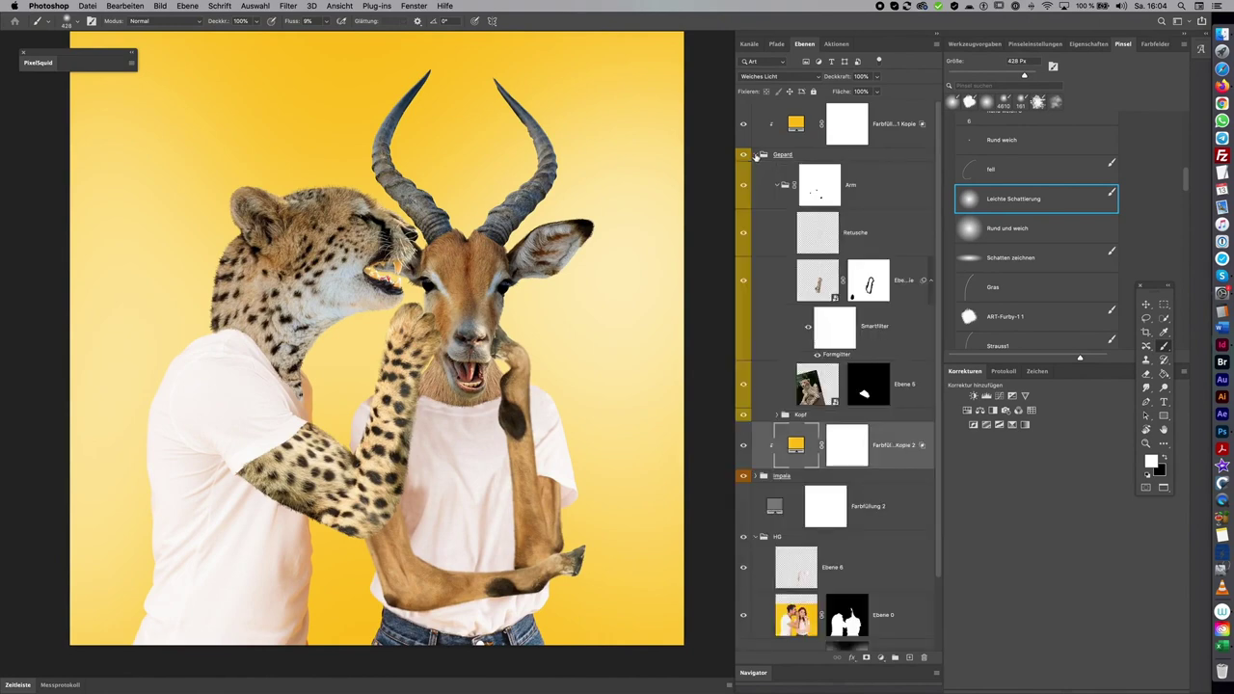
Expand the Gepard group and select the Arm group
left_click(783, 184)
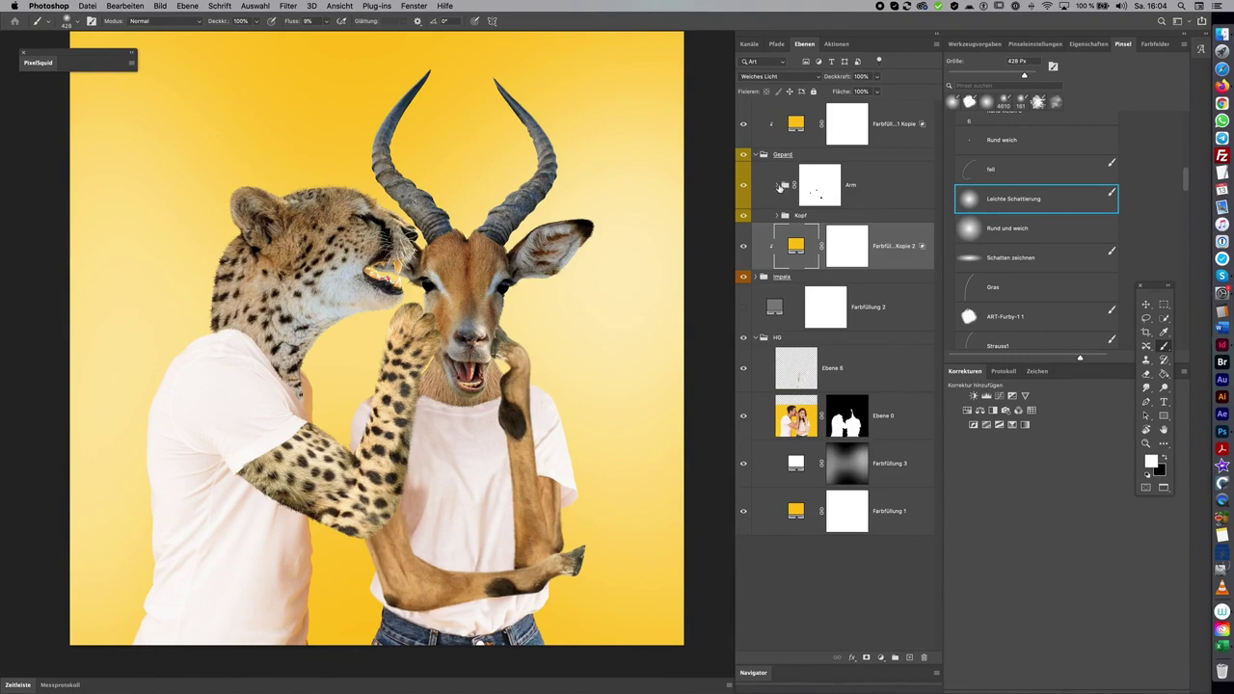
left_click(779, 185)
left_click(781, 185)
left_click(777, 185)
left_click(777, 185)
left_click(892, 180)
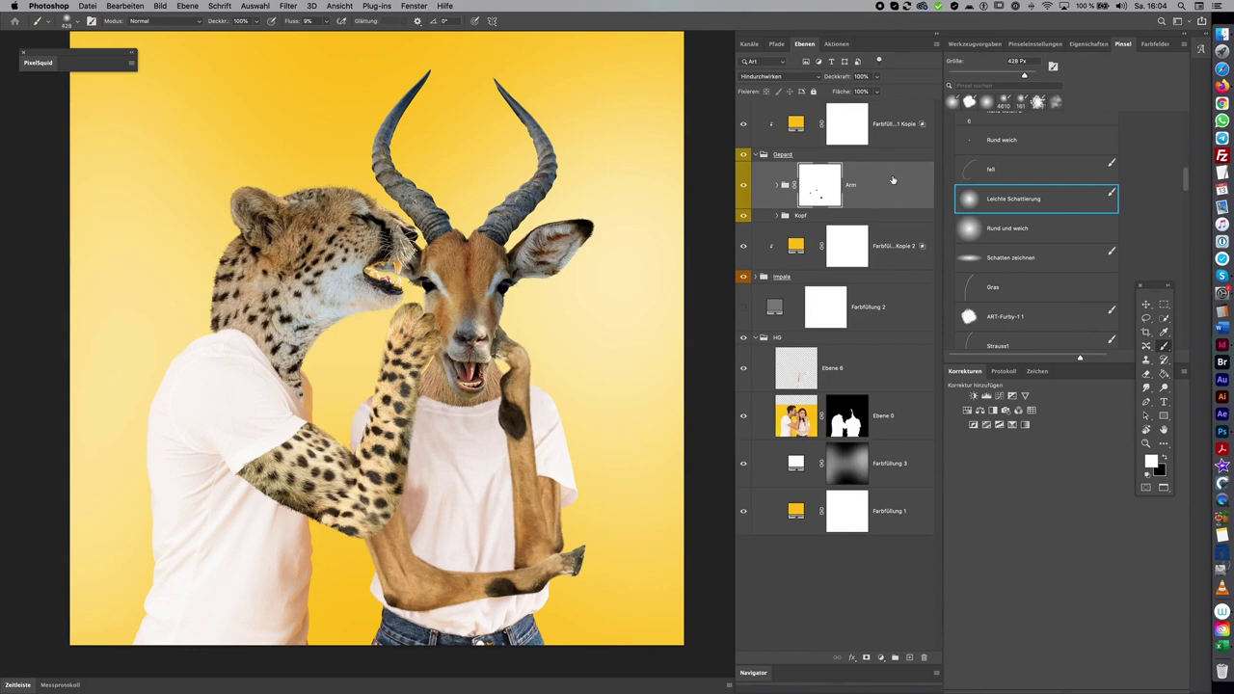
Add a Levels adjustment clipped to the Arm group with midtones 0.47 and output white 210
left_click(986, 397)
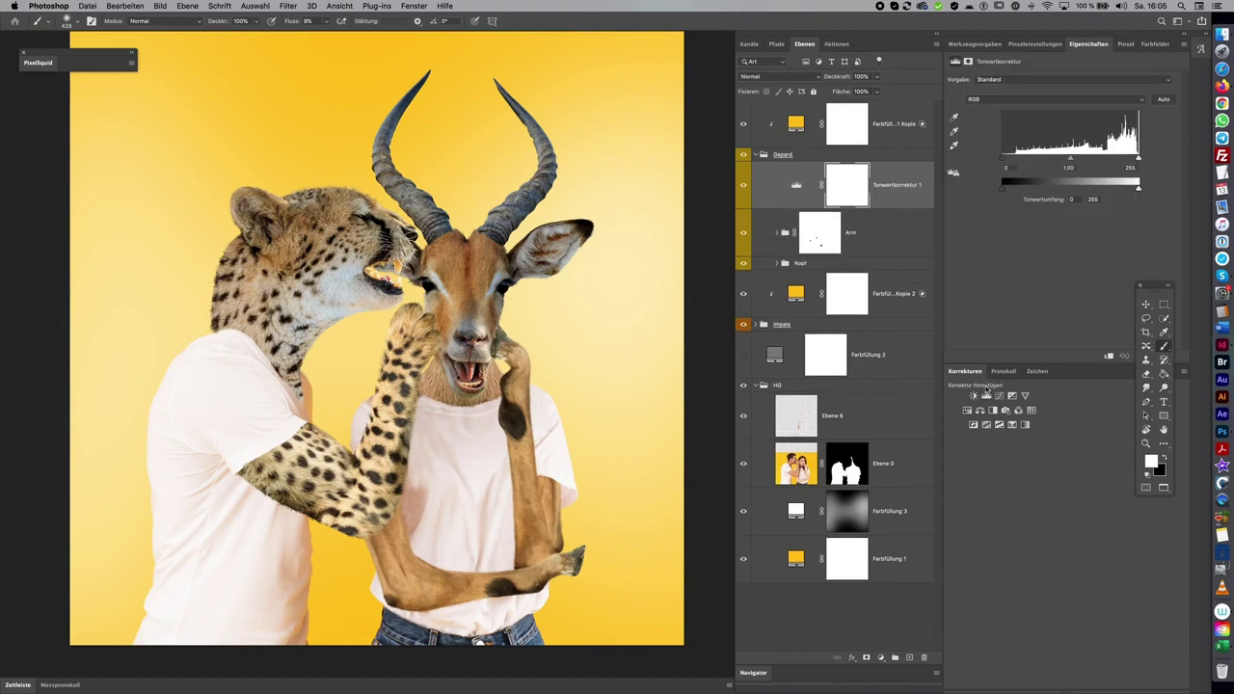
left_click(1109, 357)
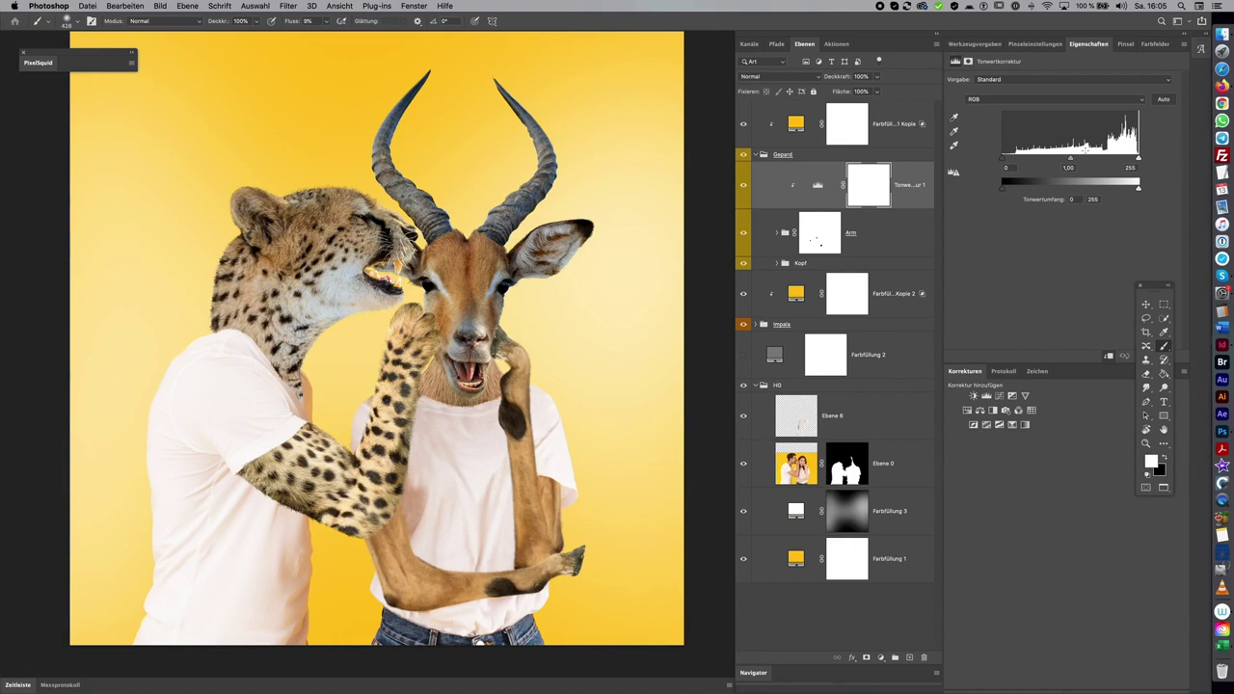
mouse_move(1070, 158)
left_mouse_down()
mouse_move(1103, 159)
mouse_move(1120, 190)
left_mouse_up()
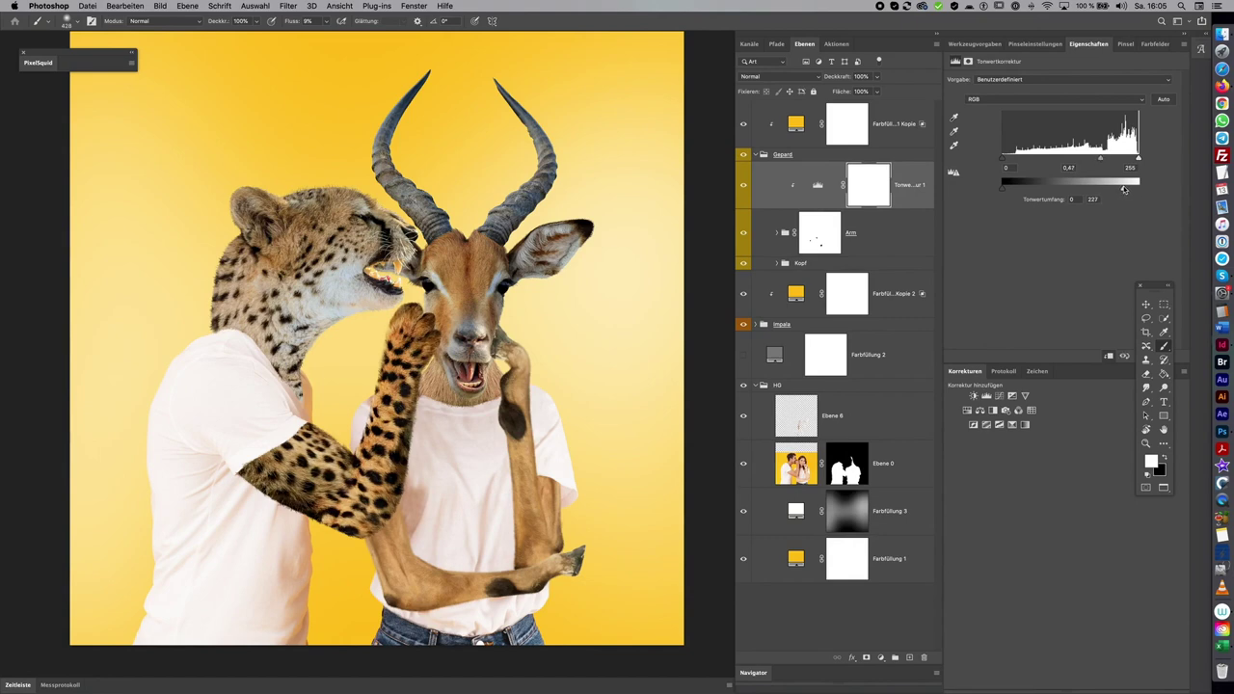
left_click_drag(1119, 190, 1116, 190)
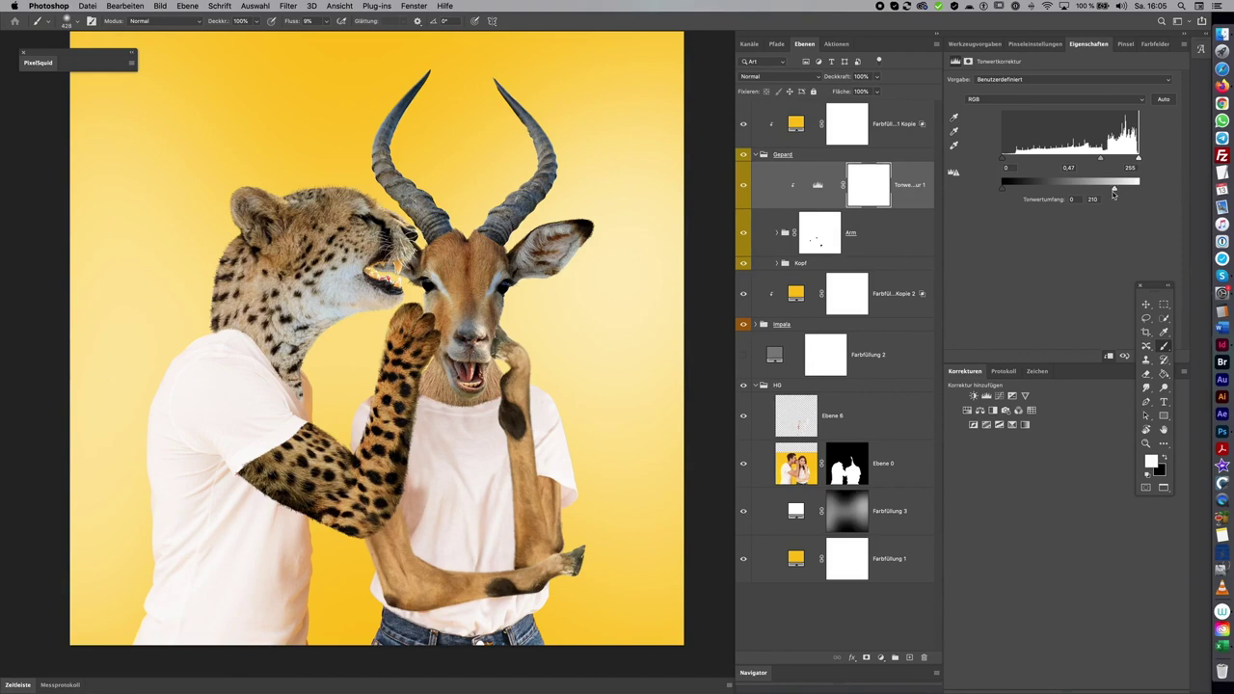
left_click(869, 190)
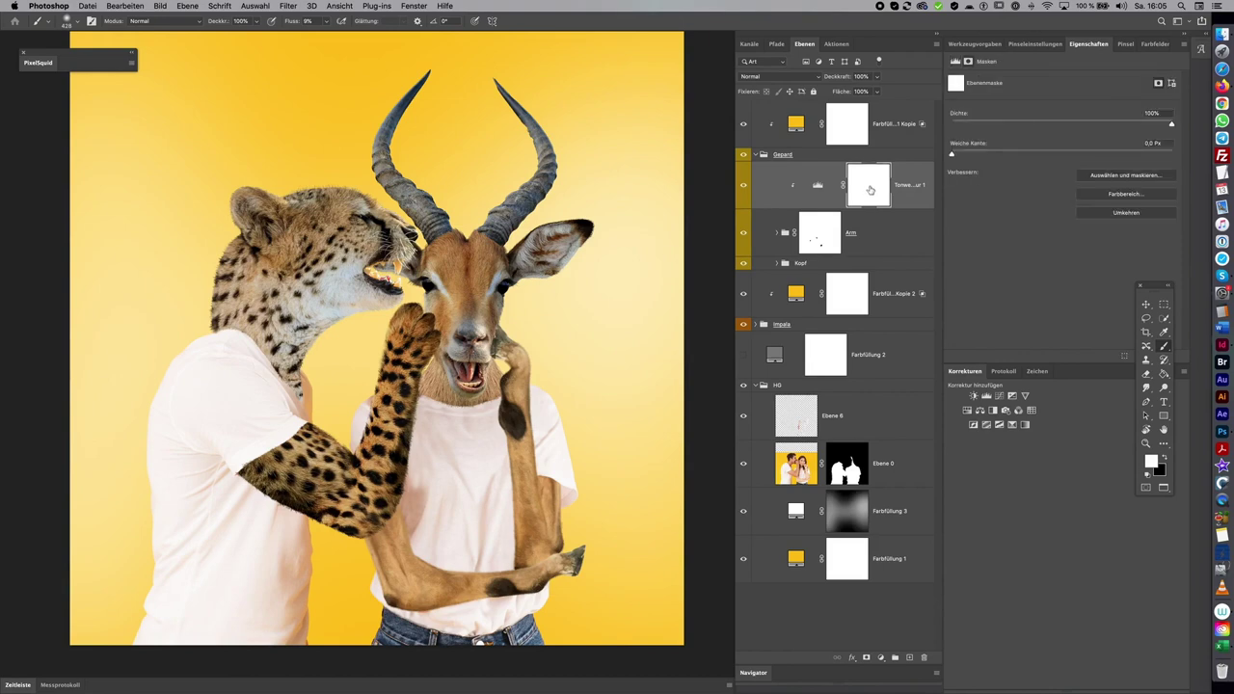
Fill the Levels mask black, paint a white spot on the cheetah arm, and duplicate Ebene 0
key("x")
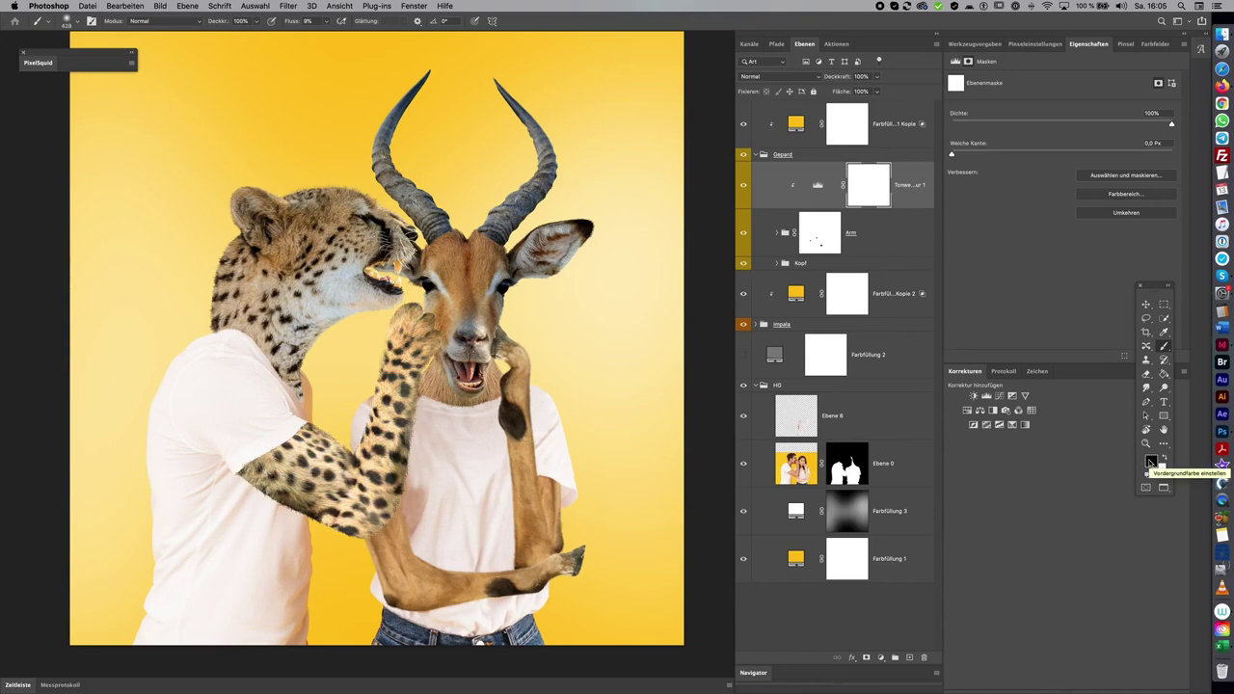
key("alt+BackSpace")
scroll(433, 413, "down", 1)
scroll(433, 413, "left", 1)
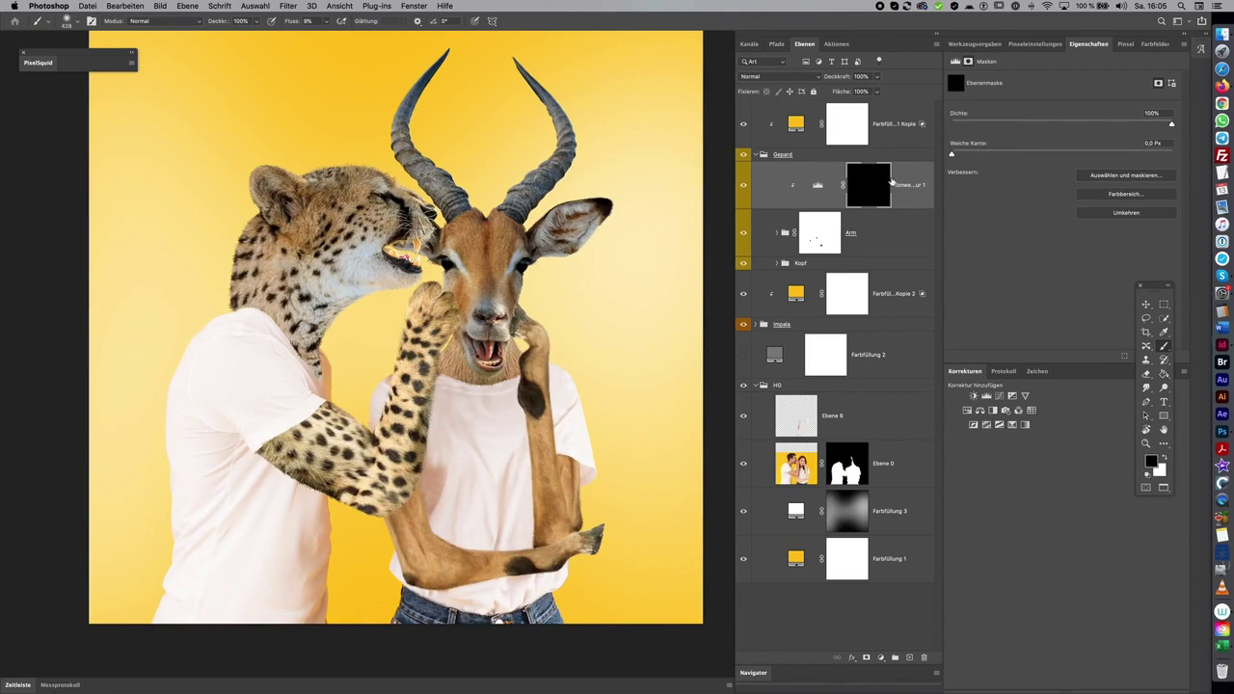
left_click_drag(540, 353, 515, 353)
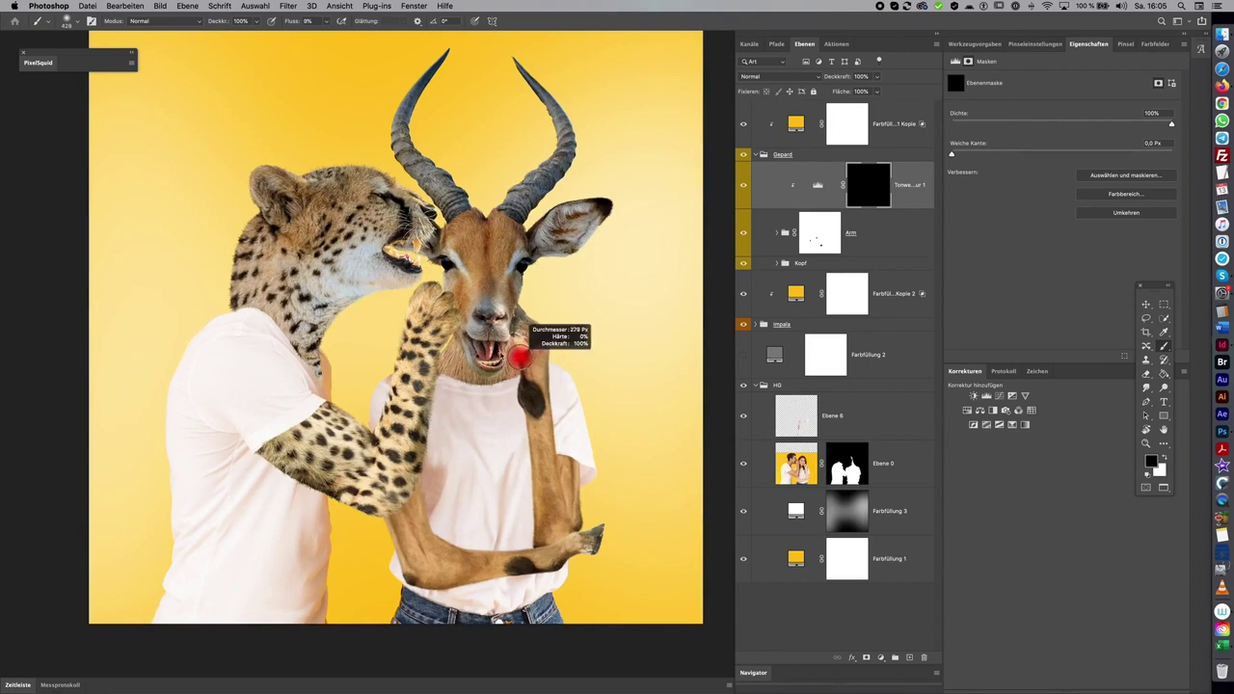
key("x")
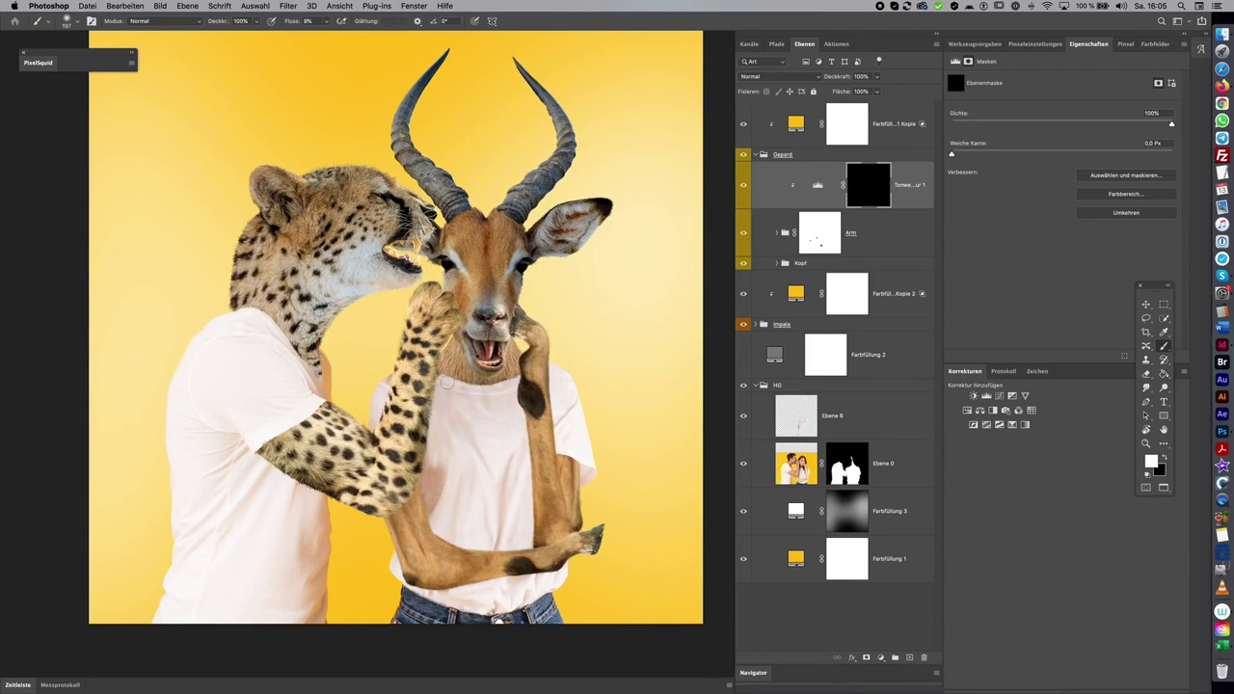
left_click_drag(371, 445, 376, 459)
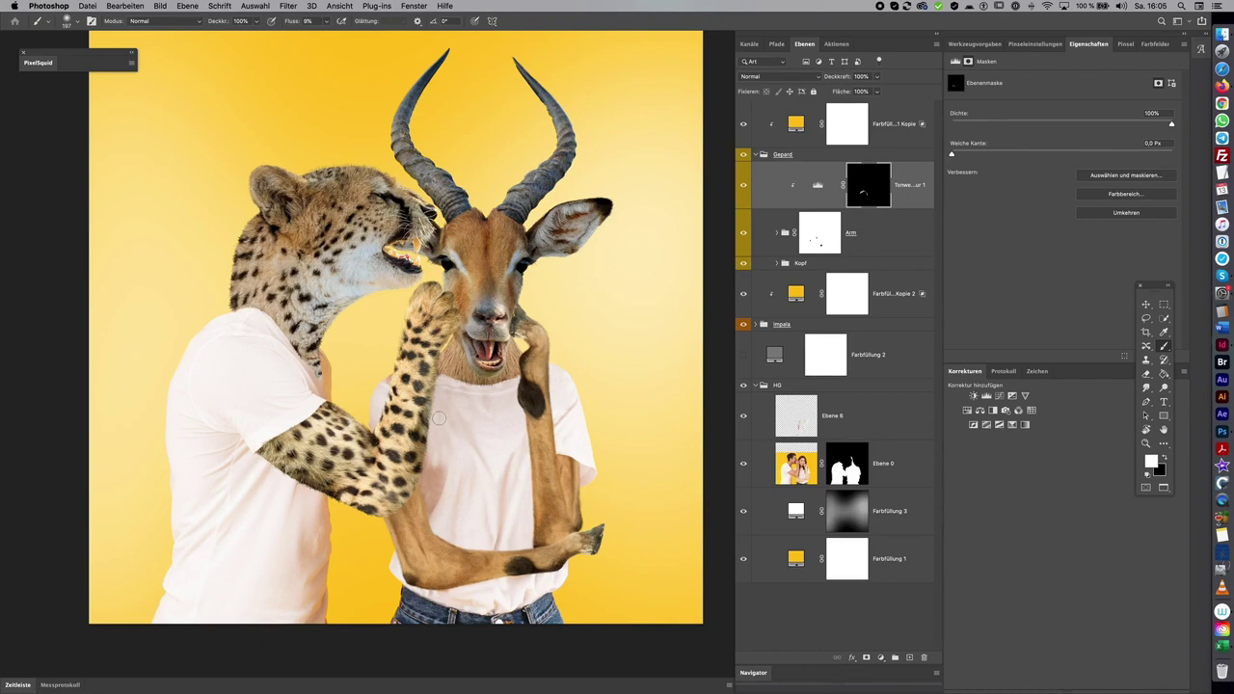
left_click(911, 461)
key("ctrl+j")
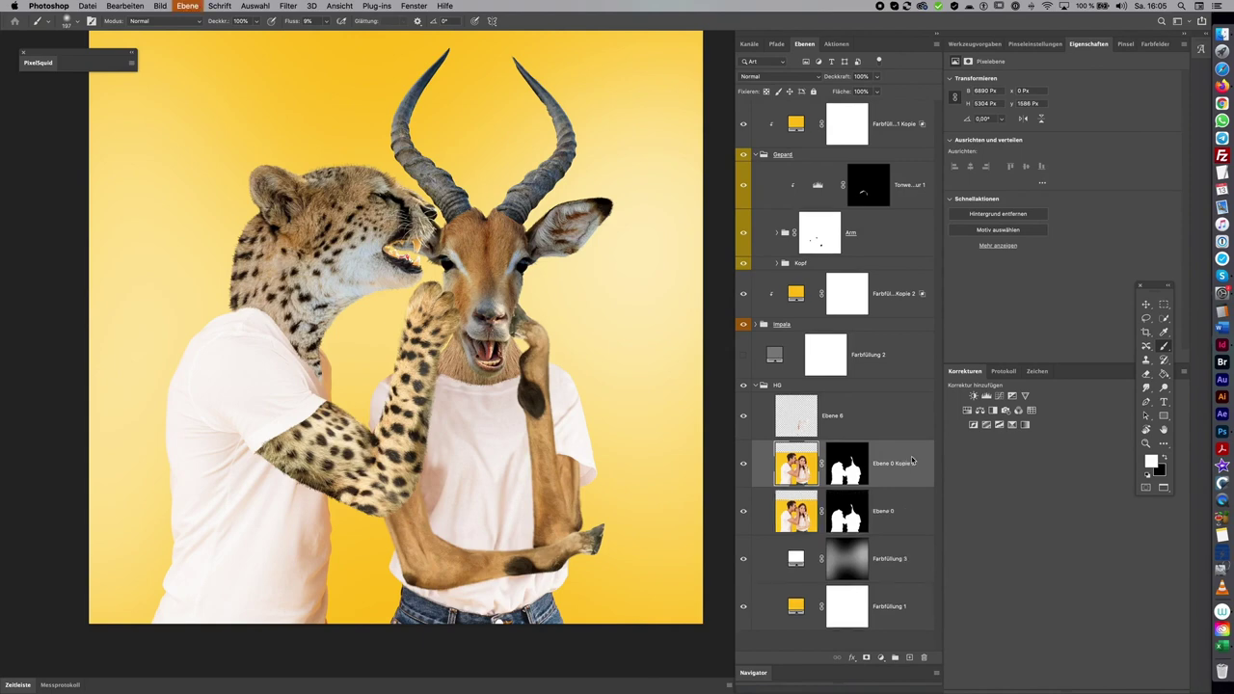
Move the Ebene 0 copy to the top, delete its layer mask, and convert it to a Smart Object
left_click_drag(911, 462, 900, 214)
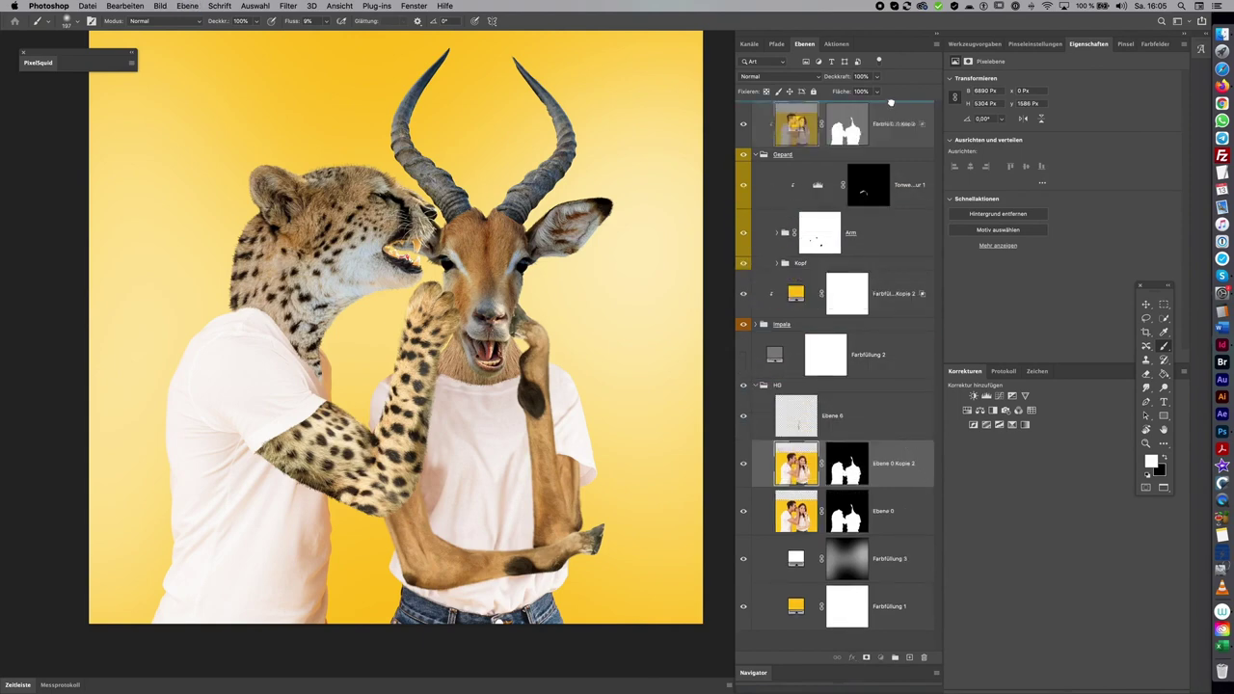
left_click_drag(891, 104, 891, 106)
right_click(834, 127)
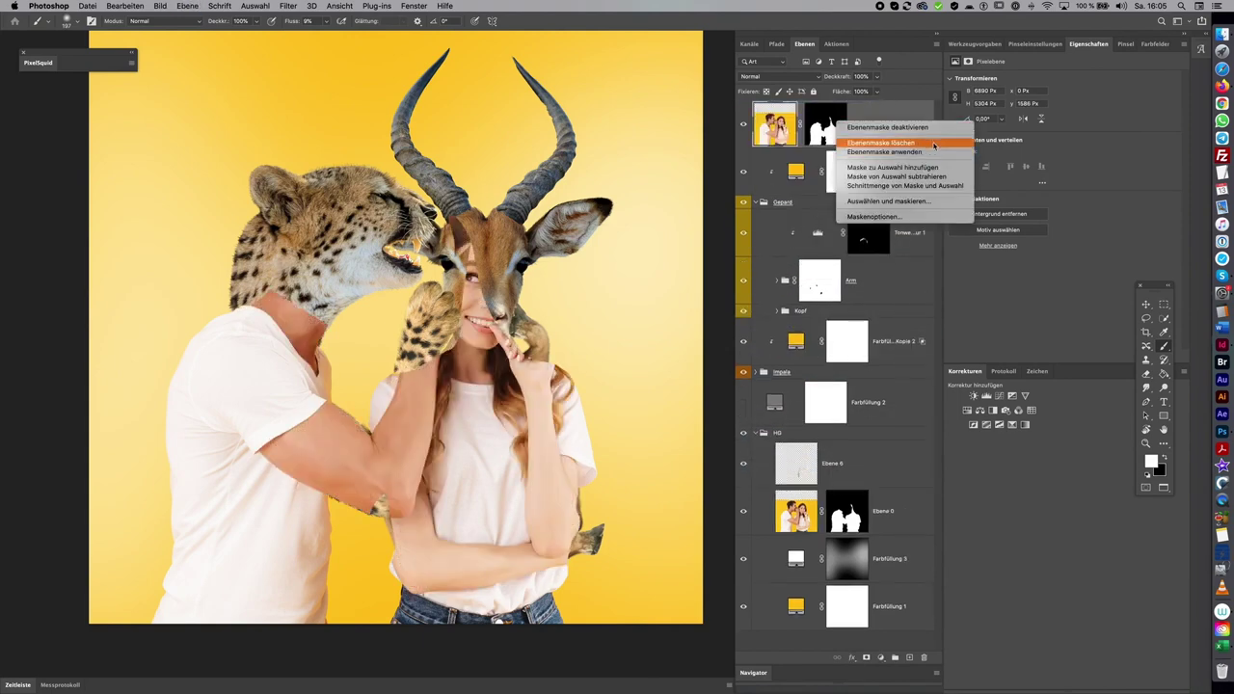
left_click(879, 143)
right_click(891, 123)
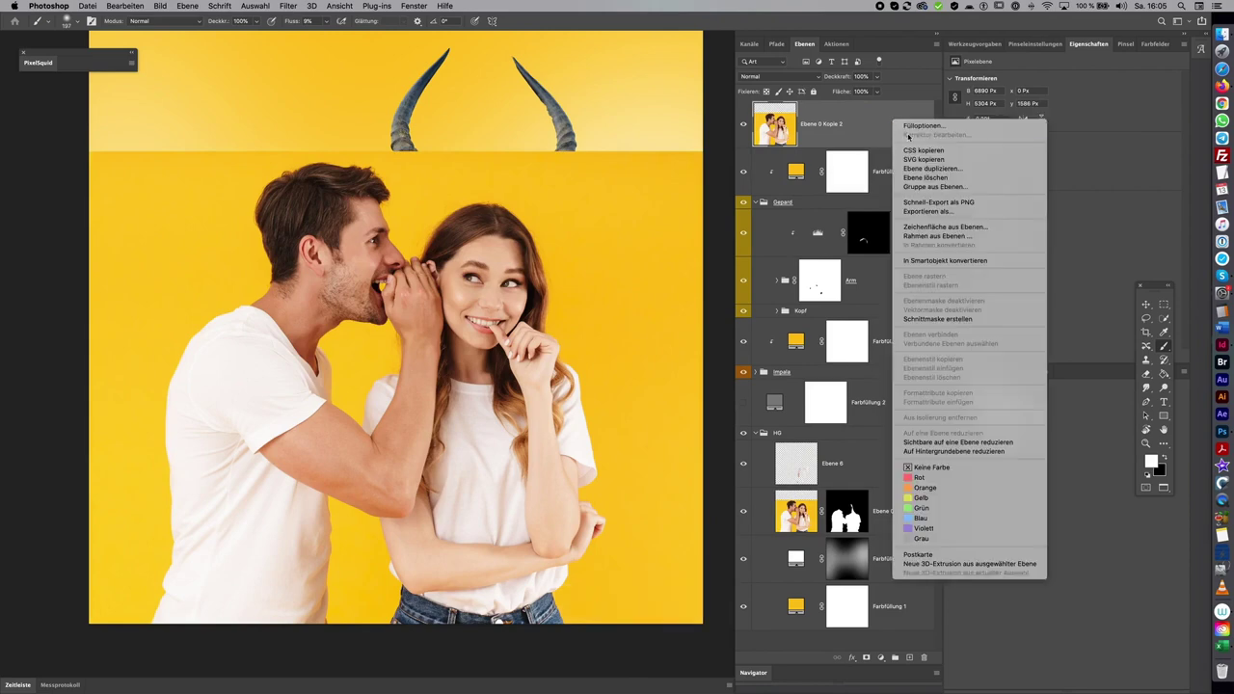
left_click(971, 260)
Scale the photo copy to about 48% and place it at the canvas's top right
key("super+t")
mouse_move(701, 153)
left_mouse_down()
mouse_move(571, 251)
mouse_move(605, 267)
left_mouse_up()
left_click_drag(467, 370, 630, 146)
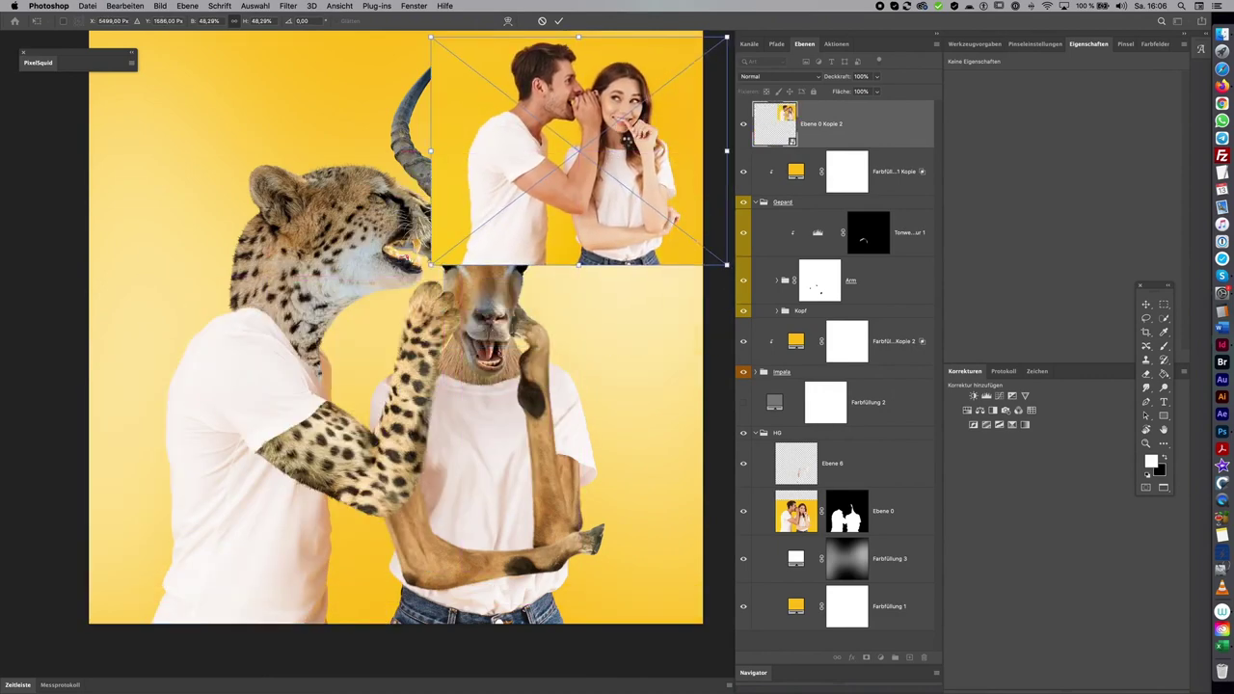
key("Return")
mouse_move(615, 253)
left_mouse_down()
mouse_move(562, 292)
mouse_move(574, 289)
left_mouse_up()
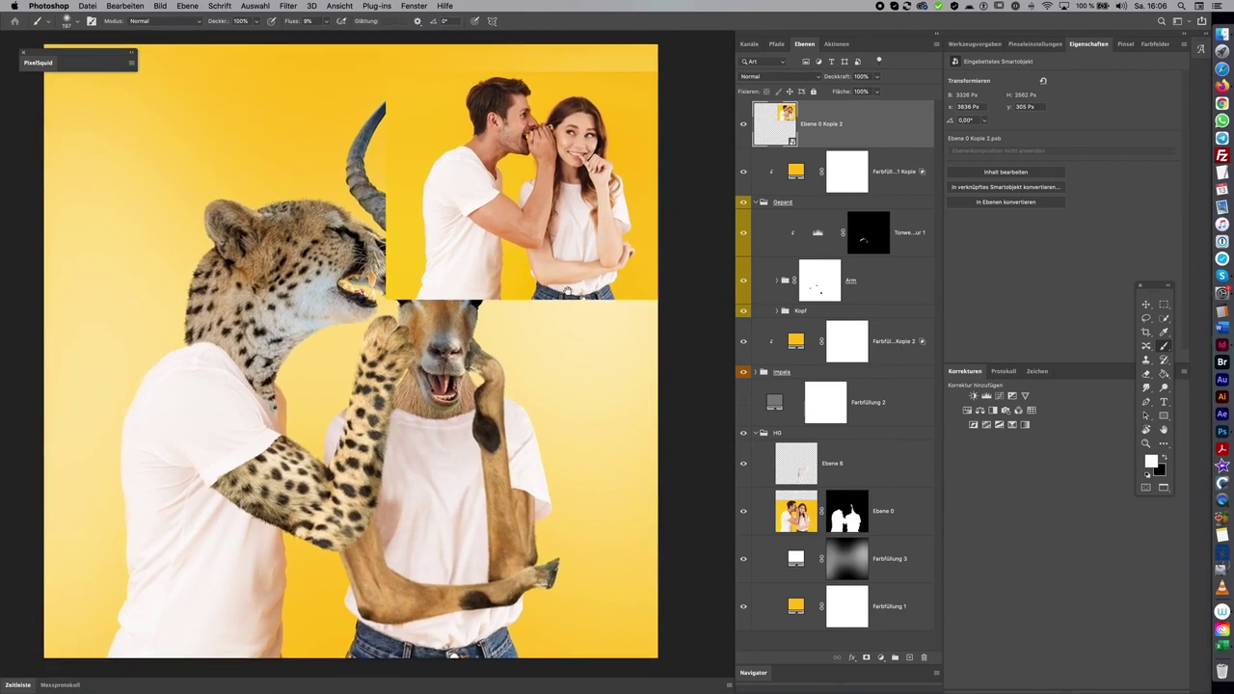
Paint Levels darkening on the mask along the cheetah arm's left edge
left_click(865, 243)
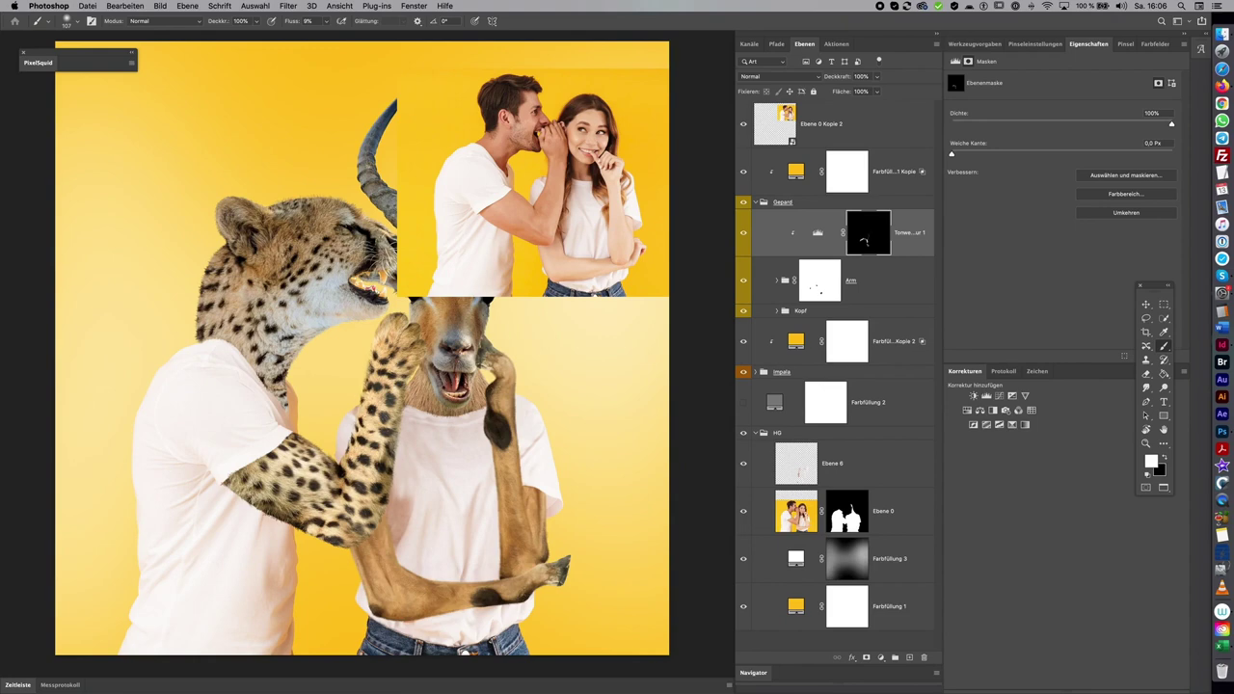
mouse_move(372, 349)
left_mouse_down()
mouse_move(351, 424)
mouse_move(301, 449)
mouse_move(286, 434)
left_mouse_up()
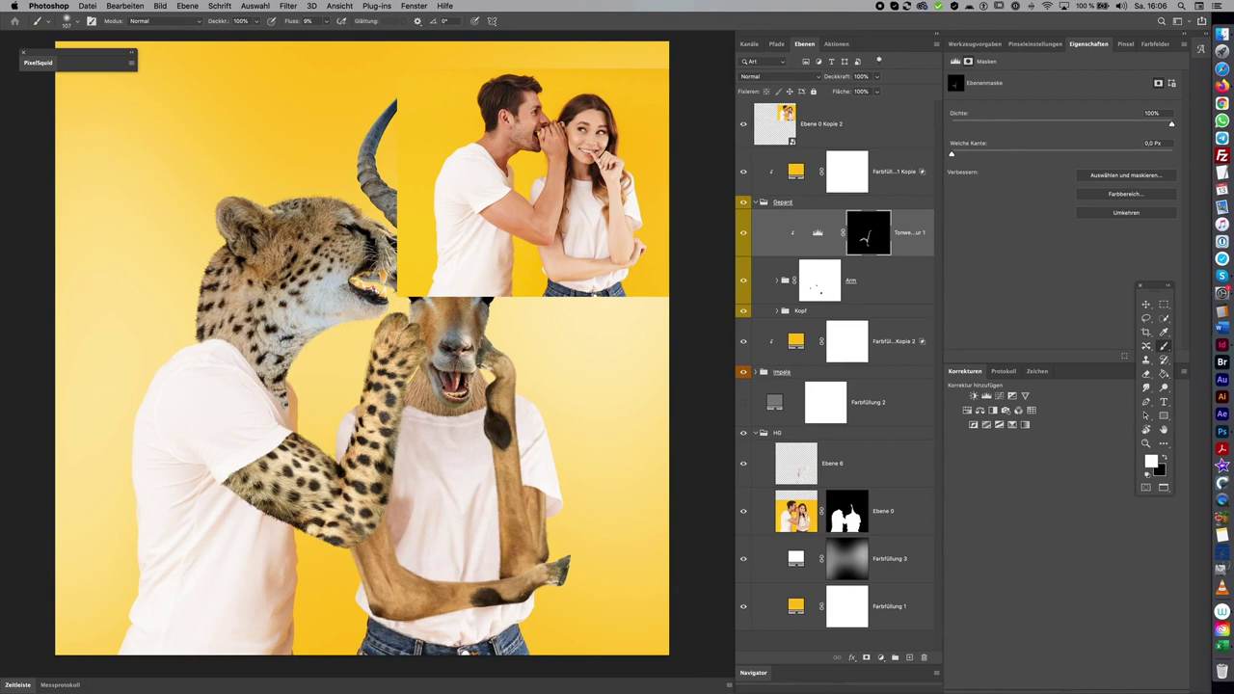
scroll(473, 356, "down", 2)
key("x")
key("x")
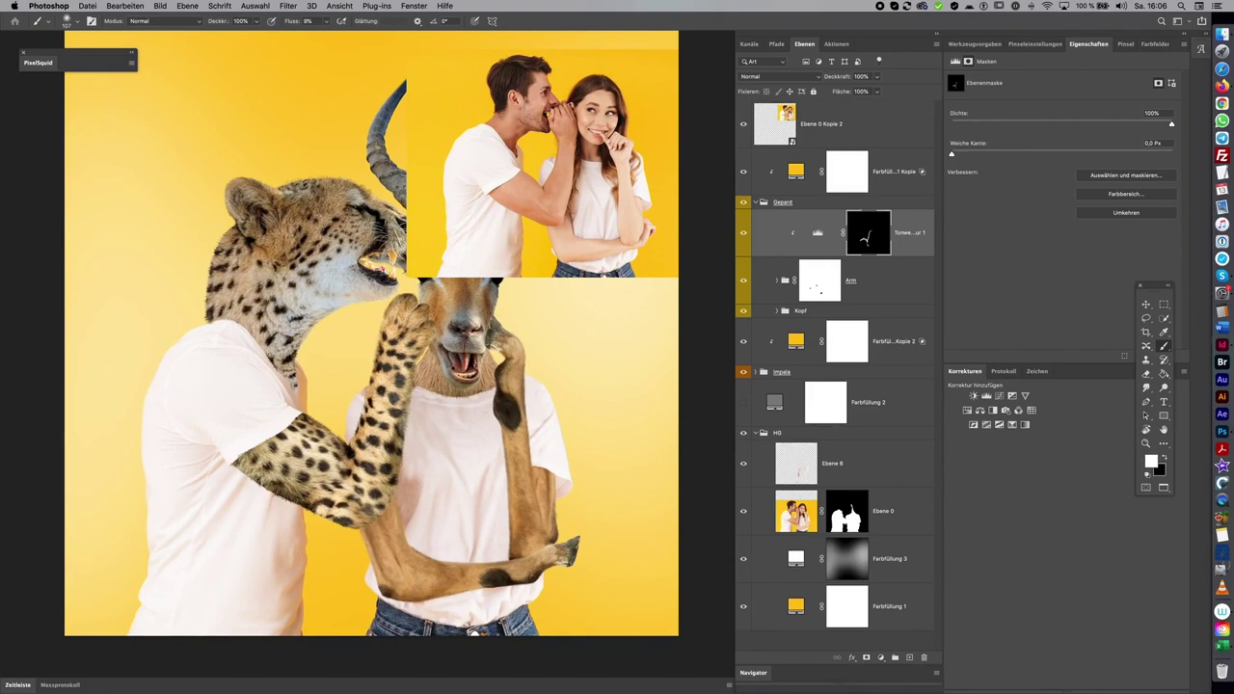
left_click(1134, 45)
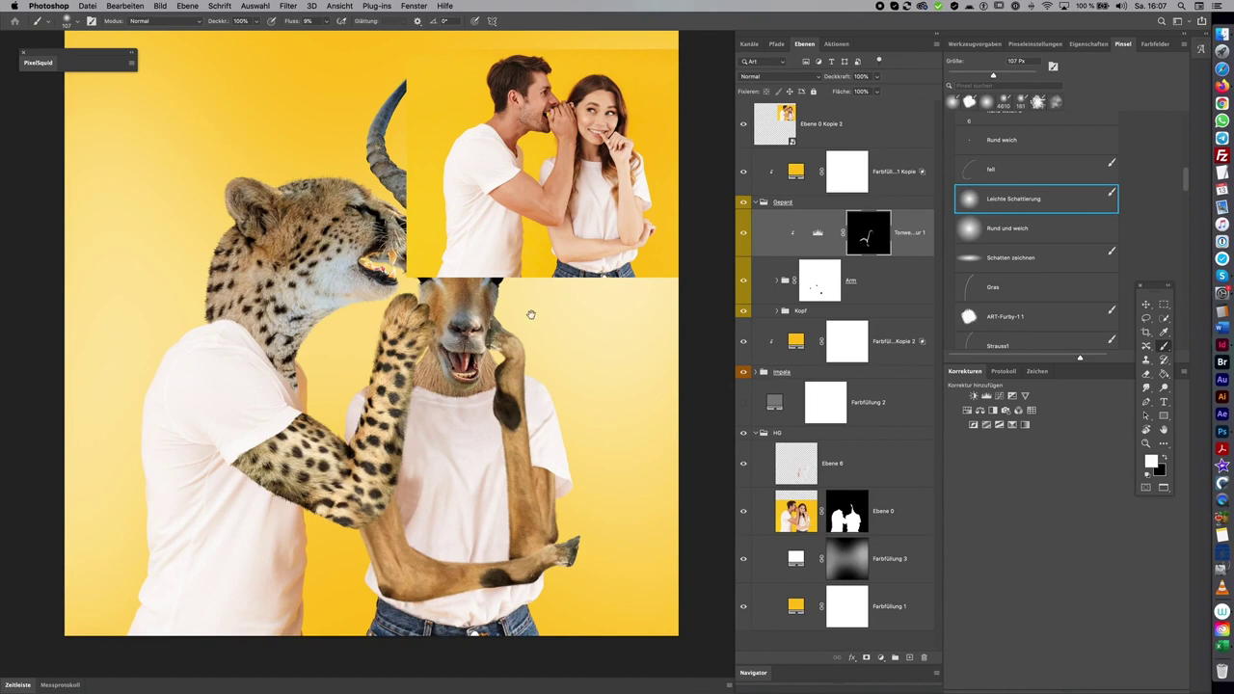
Paint darkening onto the cheetah's raised arm and beside the paw with a ~170 px brush
scroll(463, 367, "down", 2)
scroll(464, 367, "down", 1)
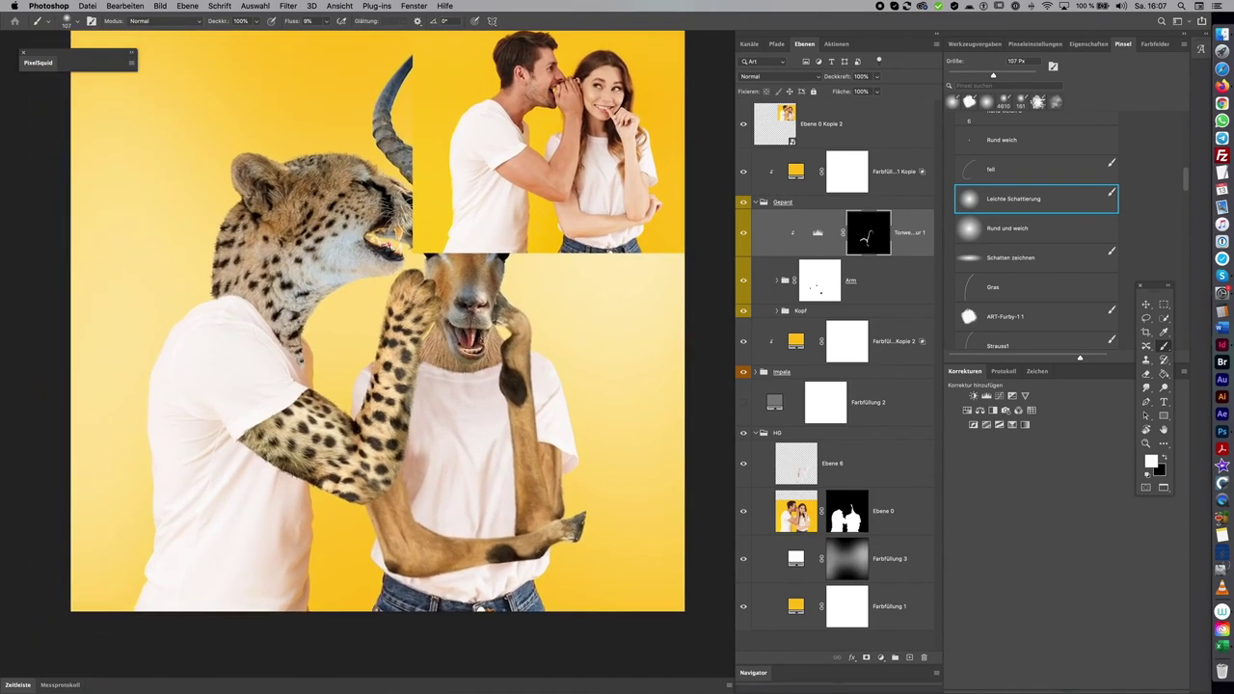
left_click_drag(385, 366, 369, 382)
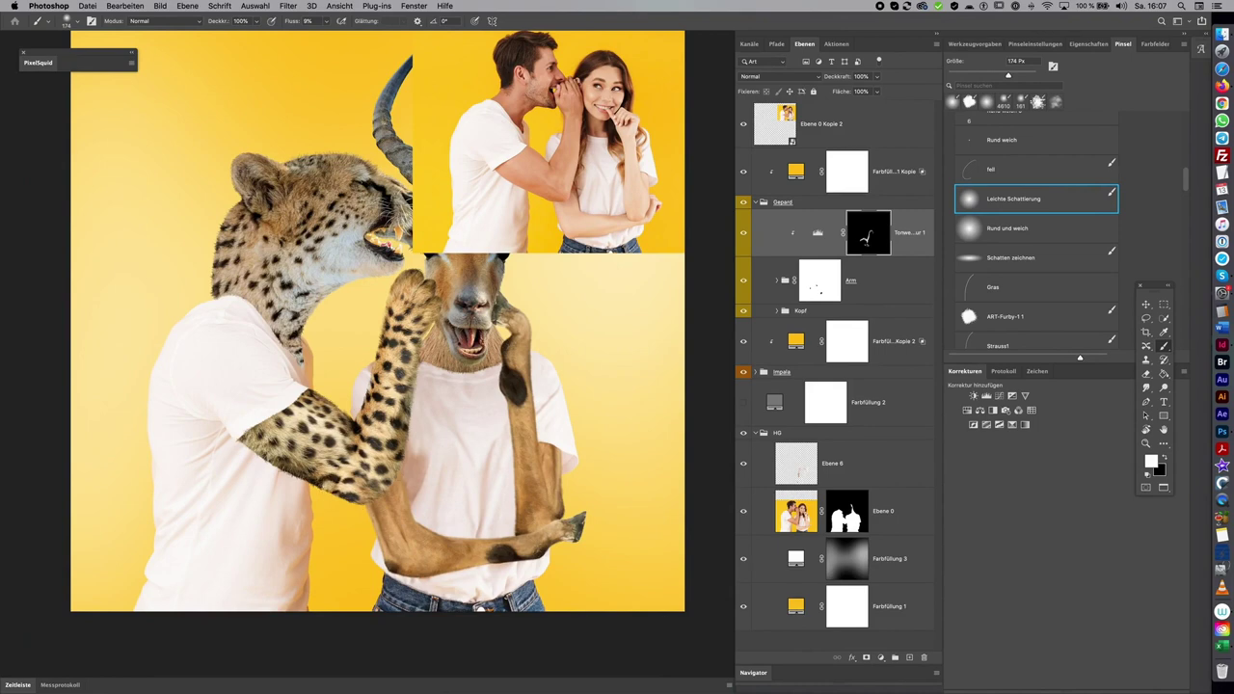
left_click_drag(282, 442, 245, 435)
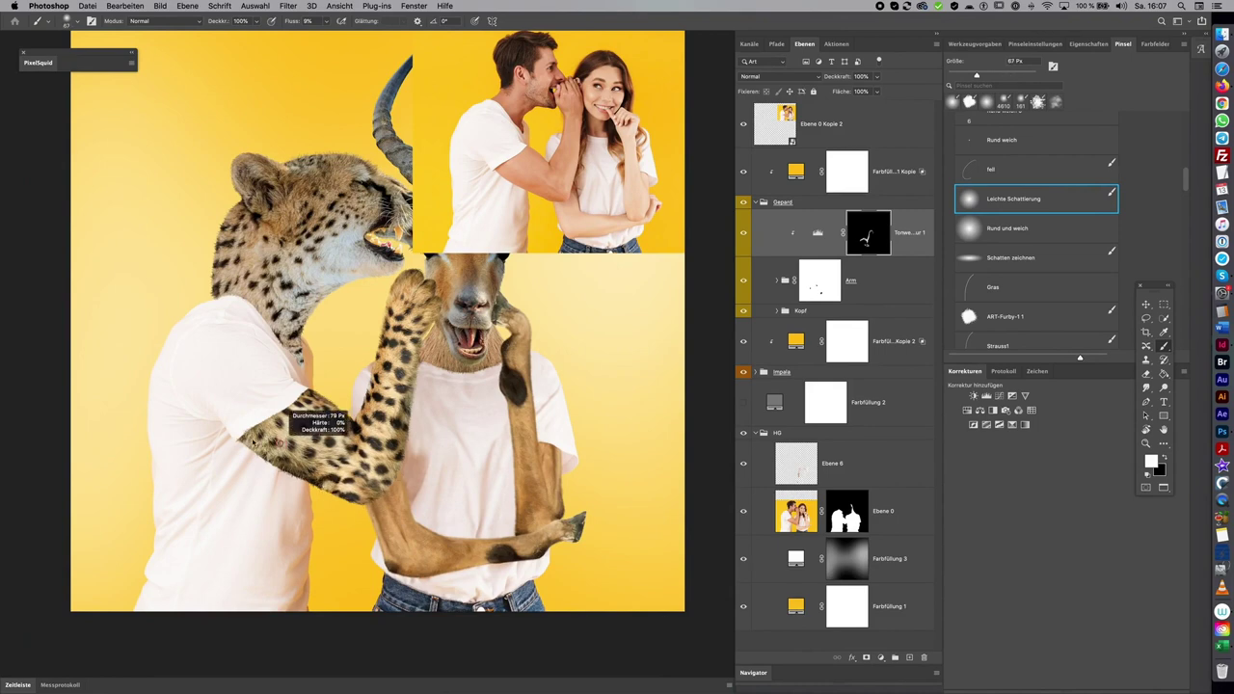
left_click_drag(247, 438, 283, 438)
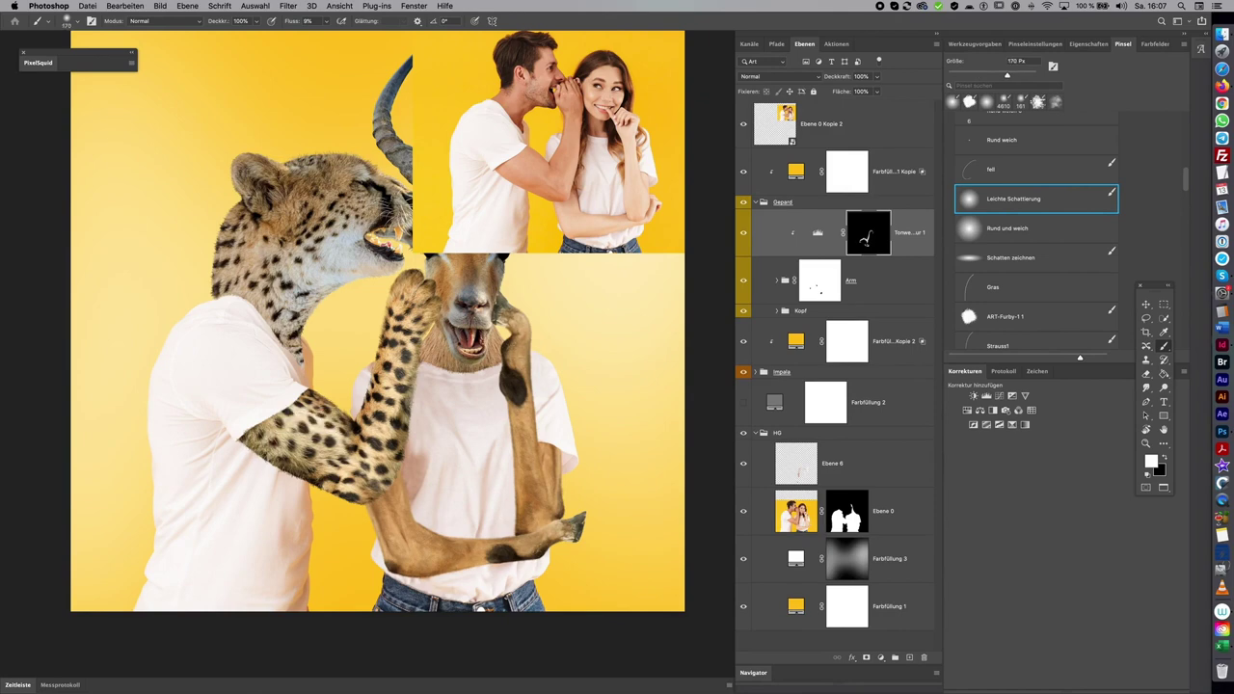
scroll(559, 347, "up", 2)
scroll(625, 331, "right", 2)
scroll(626, 330, "down", 1)
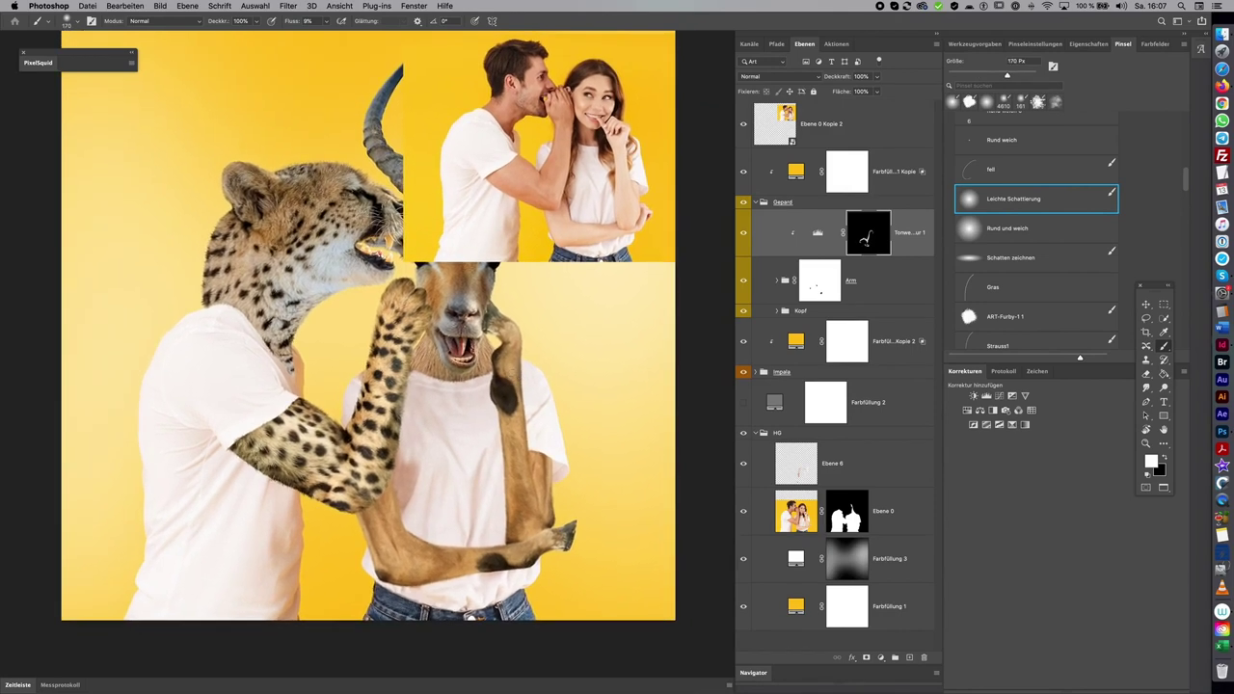
mouse_move(395, 342)
left_mouse_down()
mouse_move(385, 340)
mouse_move(406, 301)
left_mouse_up()
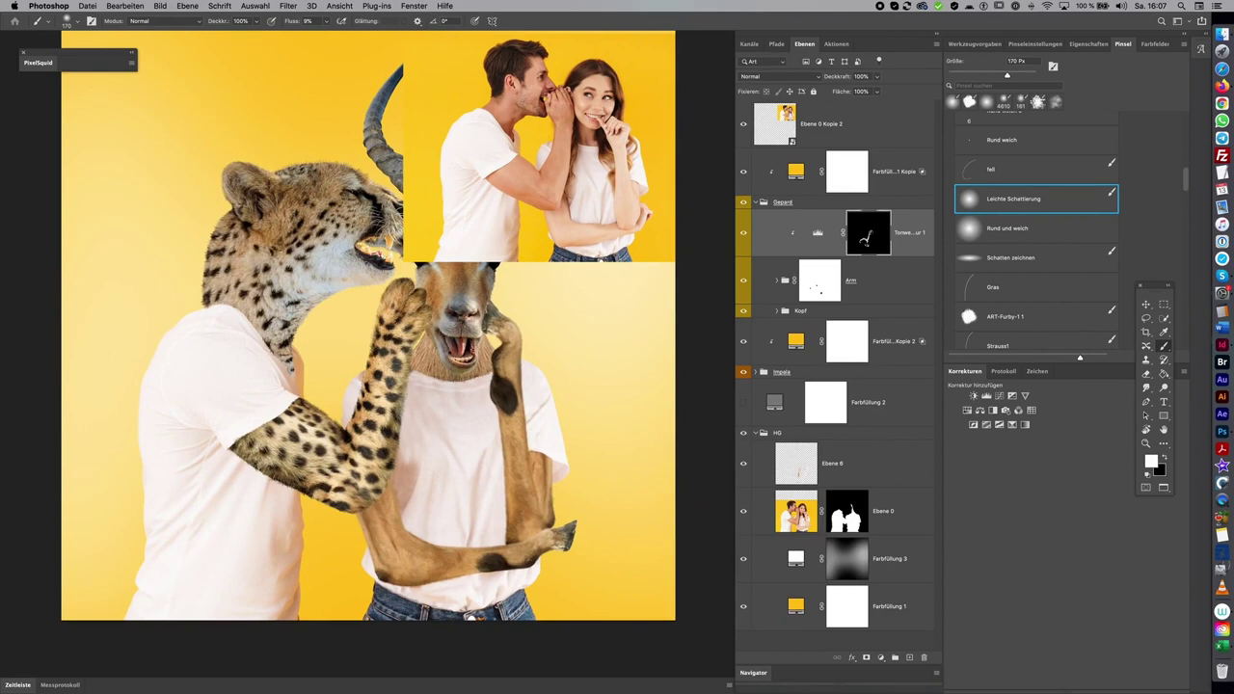
left_click(422, 325)
Switch to black, enlarge the brush to 288 px, and toggle the arm Levels correction to compare
scroll(477, 314, "up", 3)
scroll(477, 314, "right", 1)
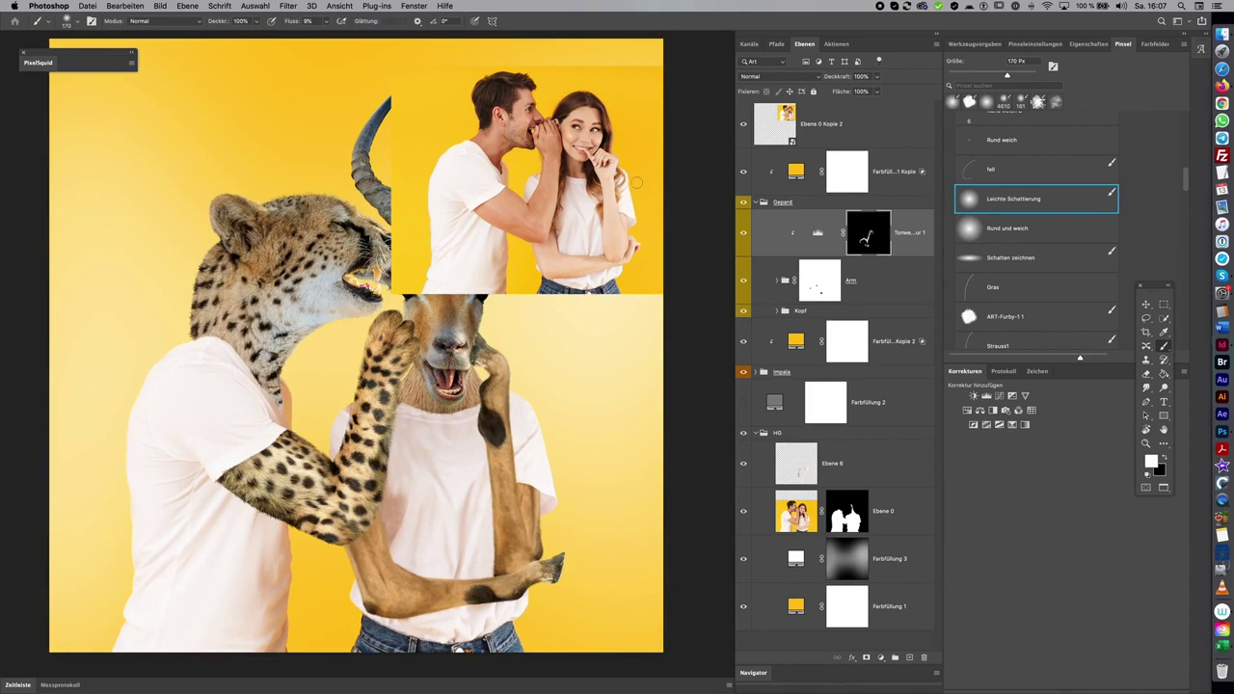
left_click_drag(421, 354, 406, 355)
key("x")
key("x")
key("x")
key("x")
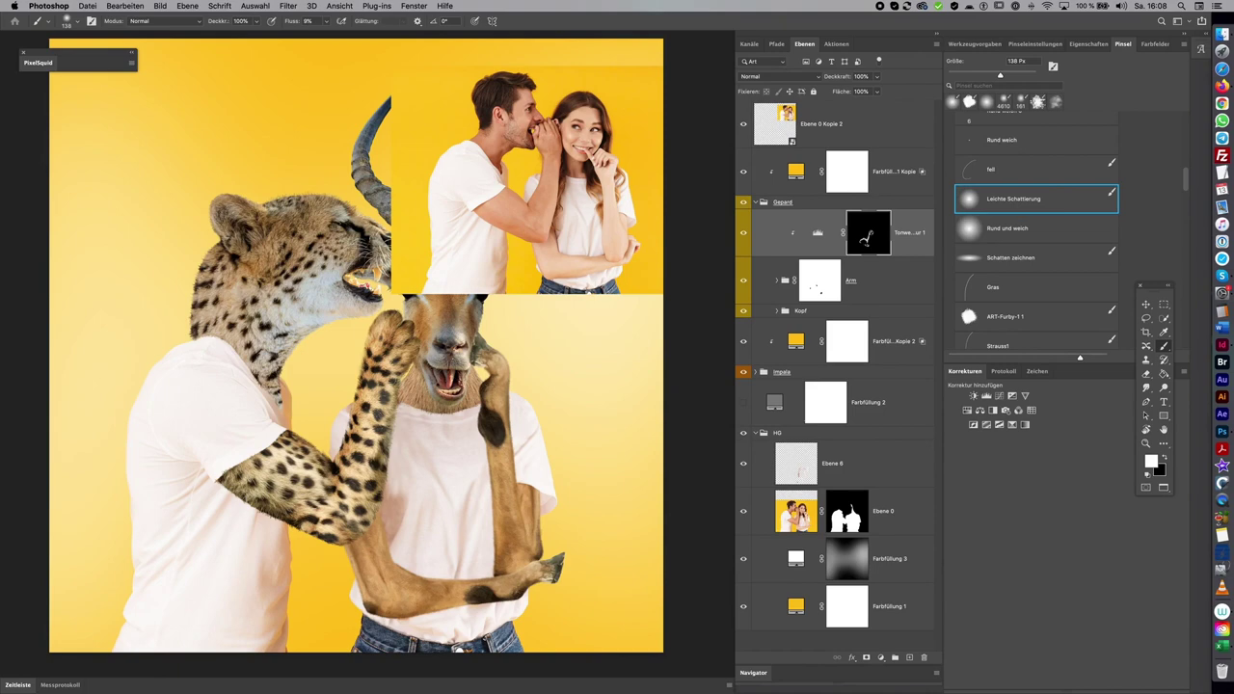
left_click_drag(318, 440, 382, 439)
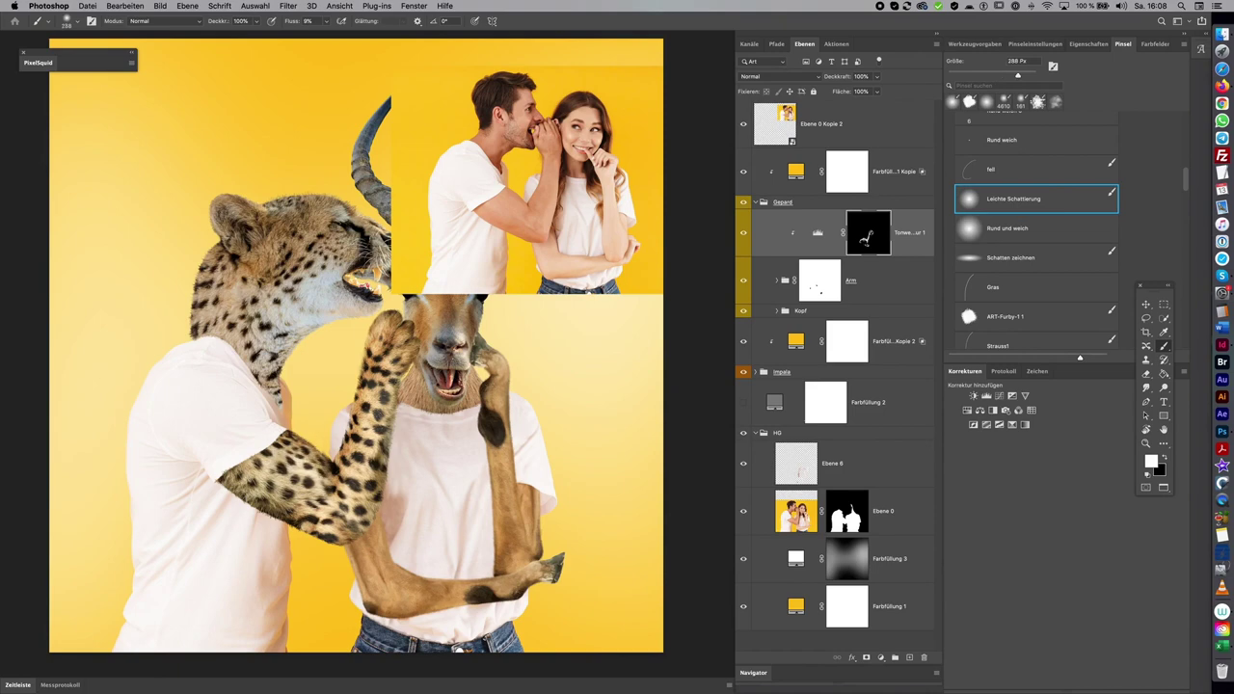
left_click(744, 234)
left_click(744, 233)
left_click(743, 233)
left_click(743, 234)
scroll(453, 426, "down", 2)
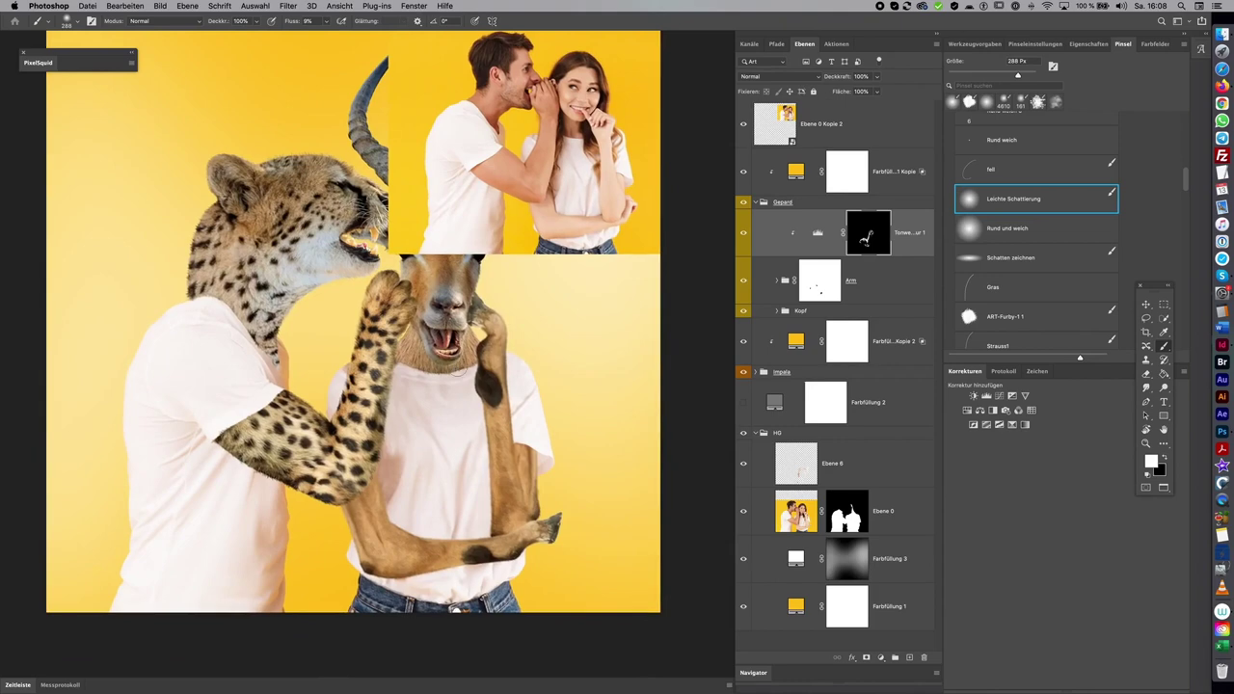
Add an Exposure adjustment of about +1.82, invert its mask, and paint it onto the forearm
left_click(1011, 396)
left_click(1095, 105)
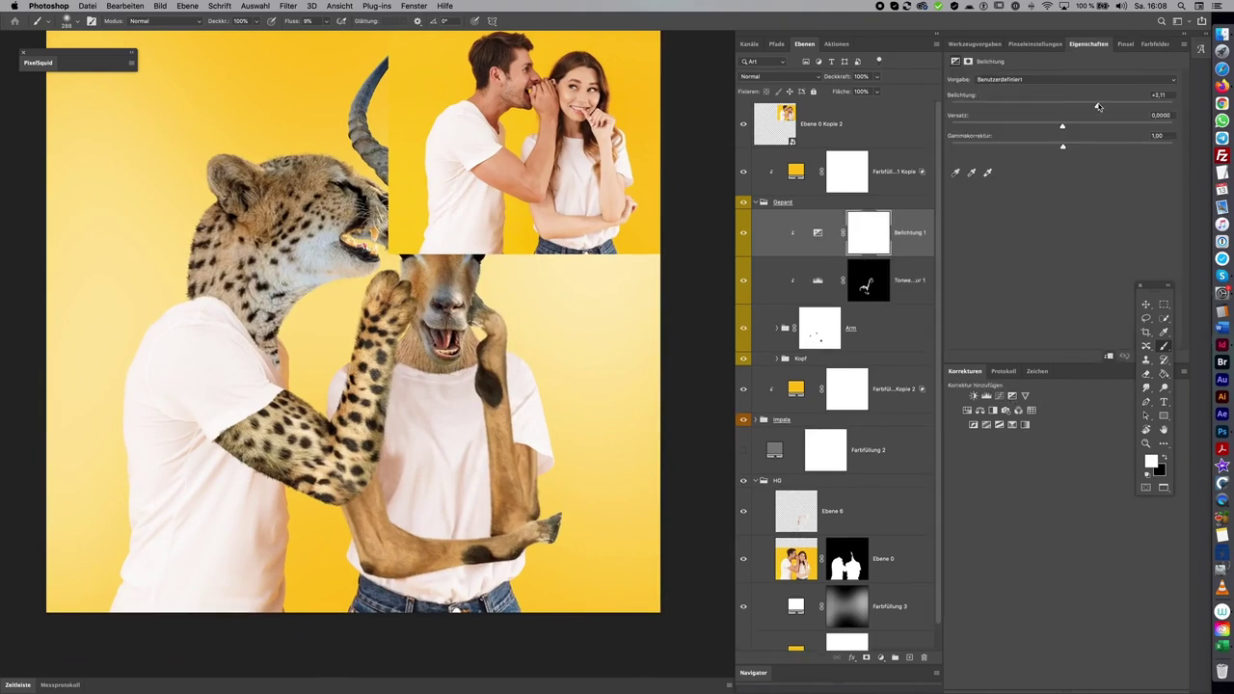
left_click_drag(1095, 106, 1092, 107)
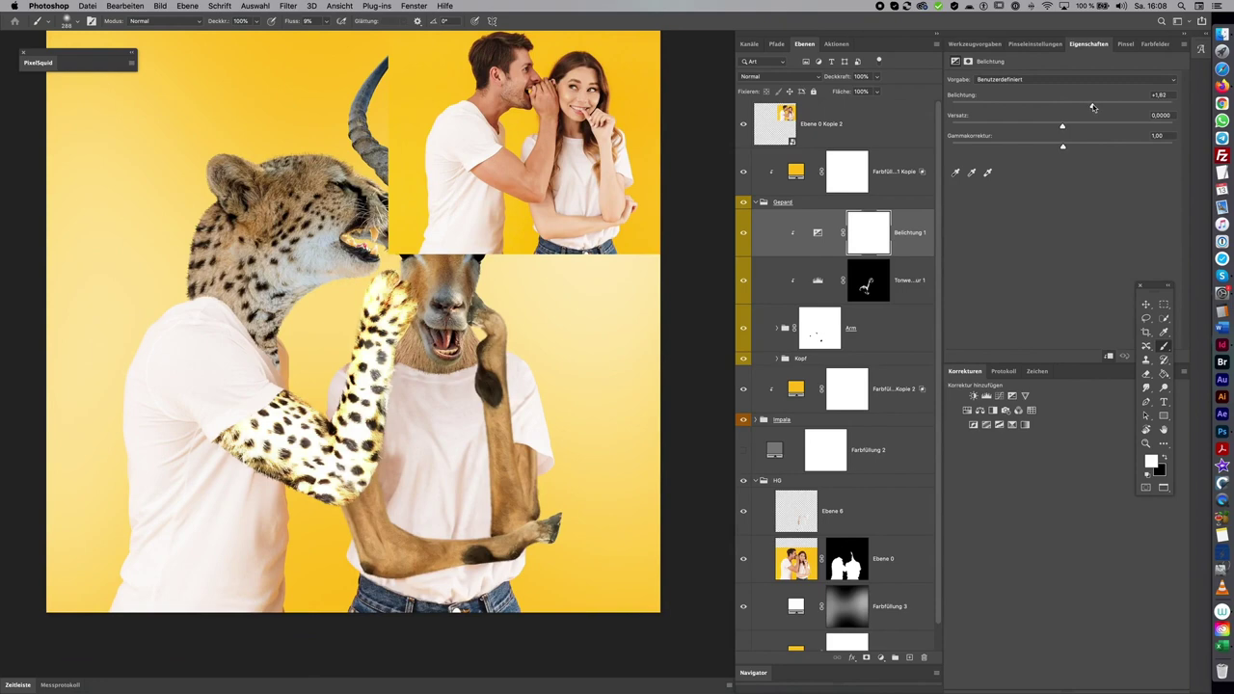
left_click(881, 232)
key("x")
key("super+i")
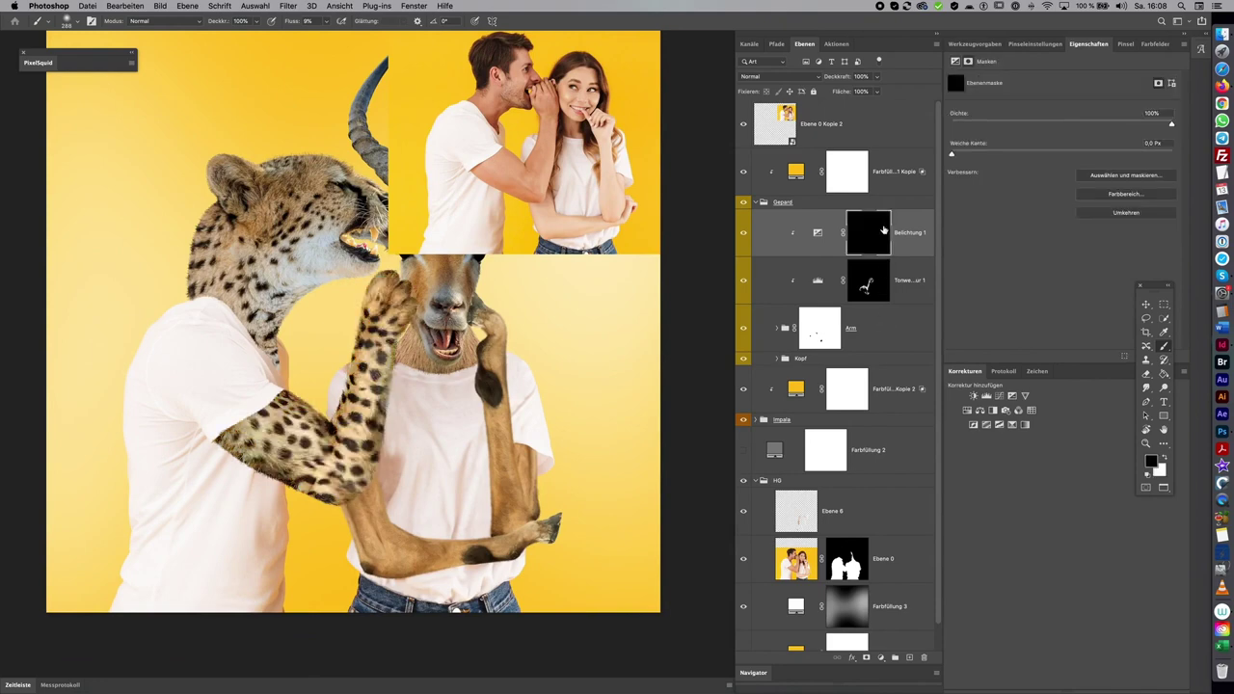
key("x")
mouse_move(382, 415)
left_mouse_down()
mouse_move(386, 367)
mouse_move(374, 468)
mouse_move(403, 369)
left_mouse_up()
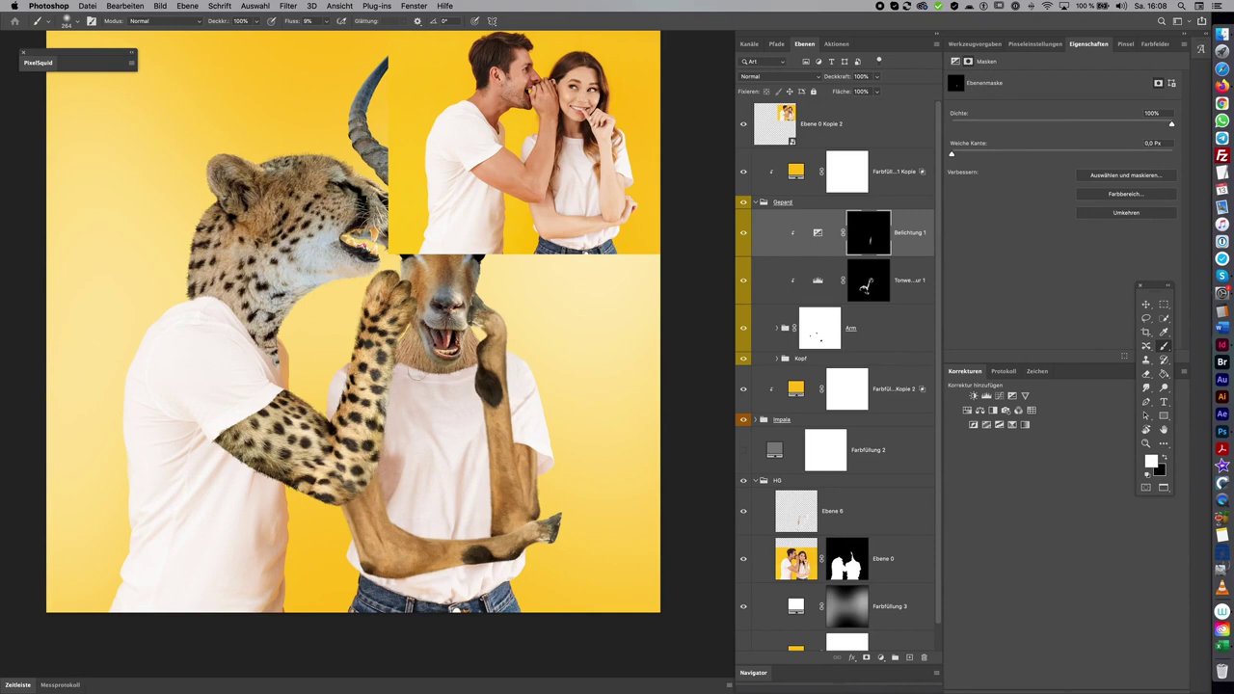
mouse_move(248, 422)
left_mouse_down()
mouse_move(291, 463)
mouse_move(301, 446)
left_mouse_up()
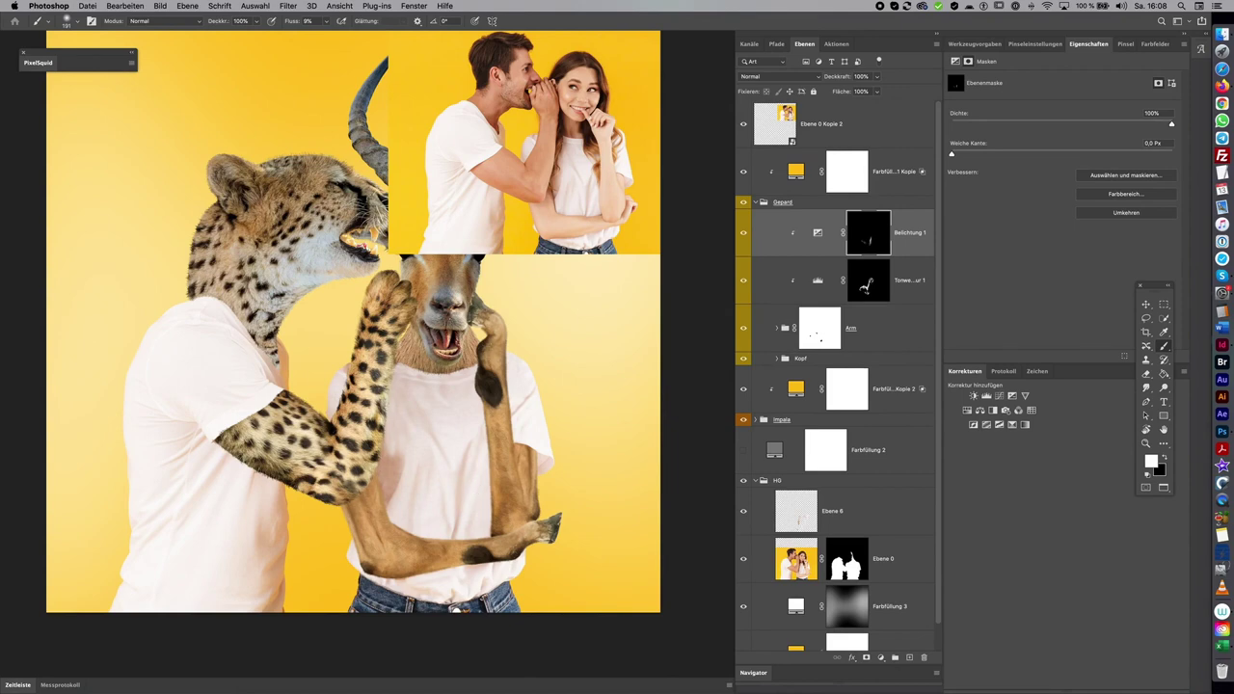
Hide the couple reference photo and toggle the arm corrections off and on to compare
scroll(504, 232, "up", 2)
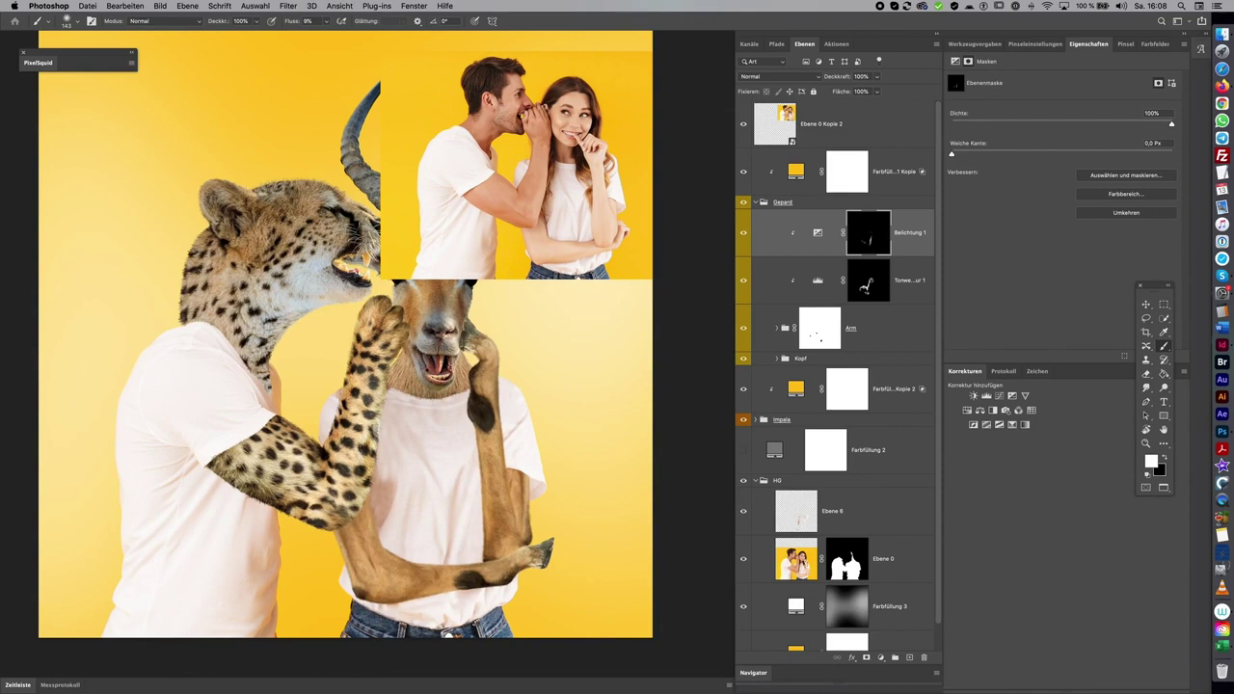
scroll(523, 463, "down", 1)
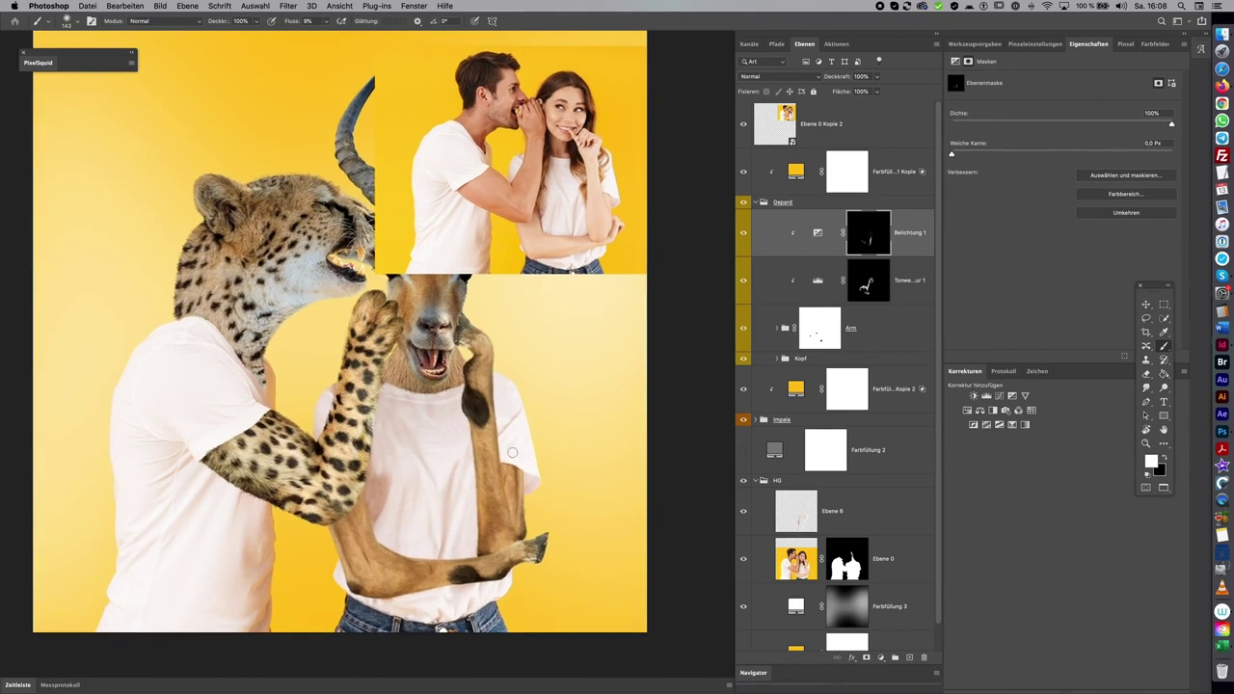
scroll(592, 416, "down", 1)
scroll(607, 428, "down", 1)
left_click(742, 124)
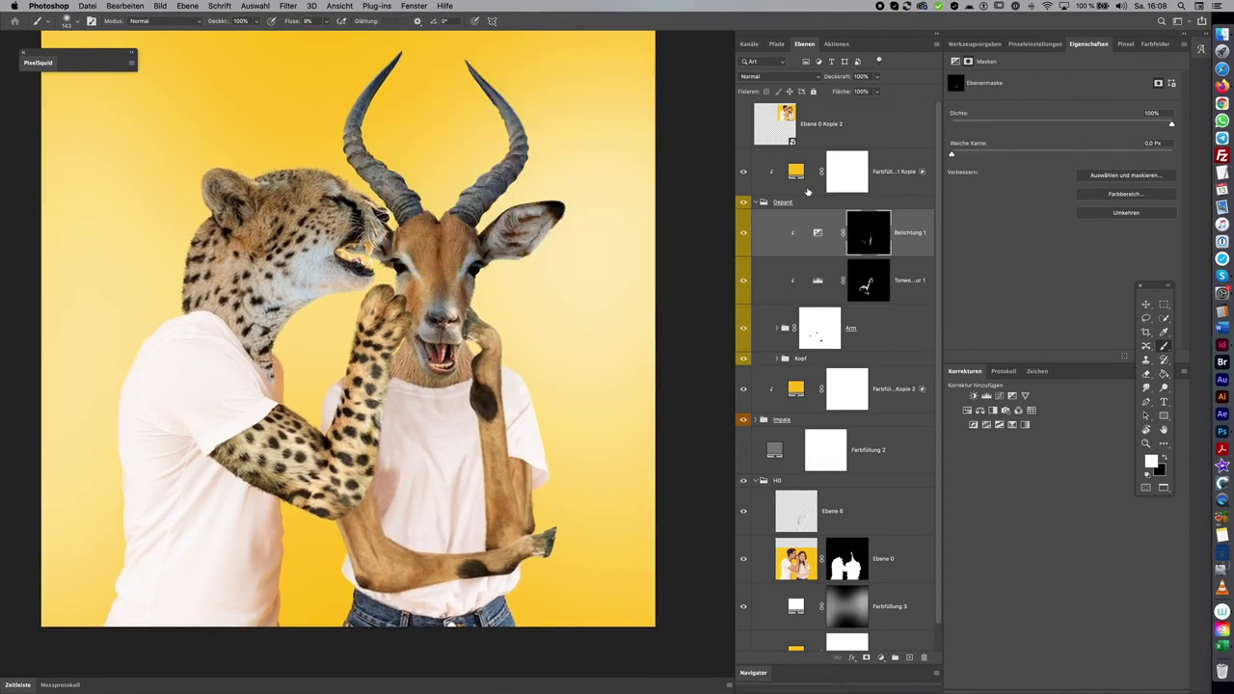
left_click(742, 279)
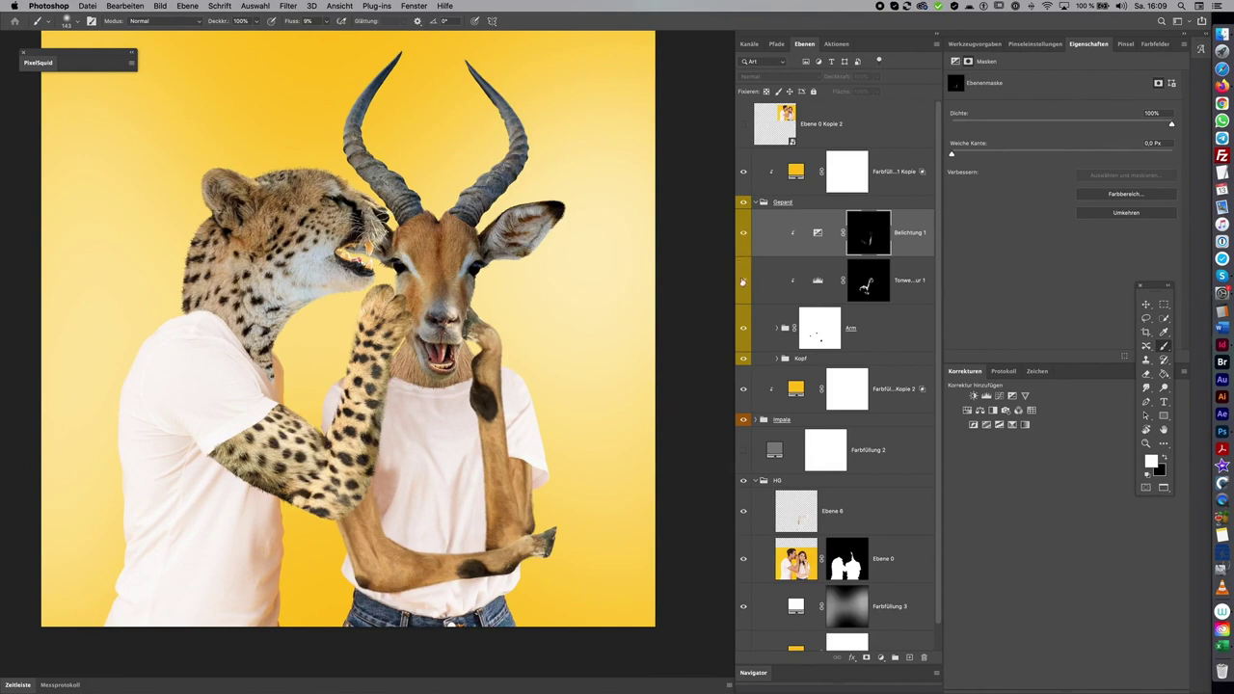
left_click(742, 280)
left_click_drag(743, 236, 743, 280)
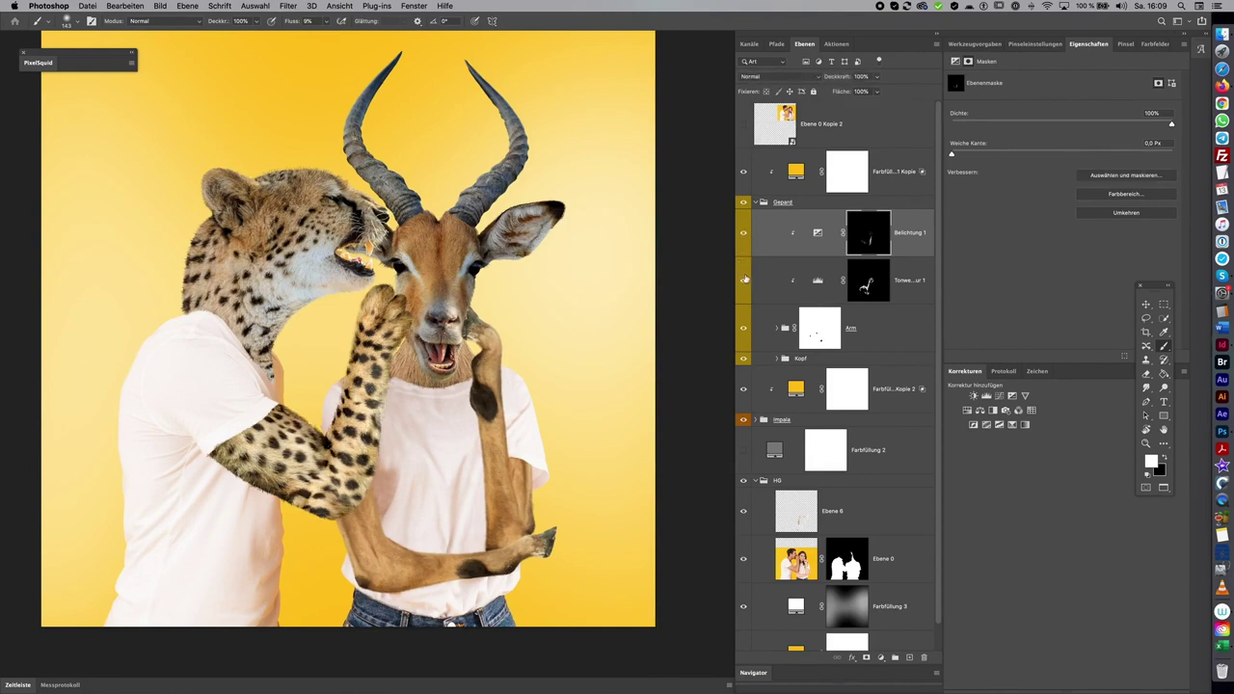
Select the Kopf group and add a Levels adjustment above it
scroll(512, 344, "down", 1)
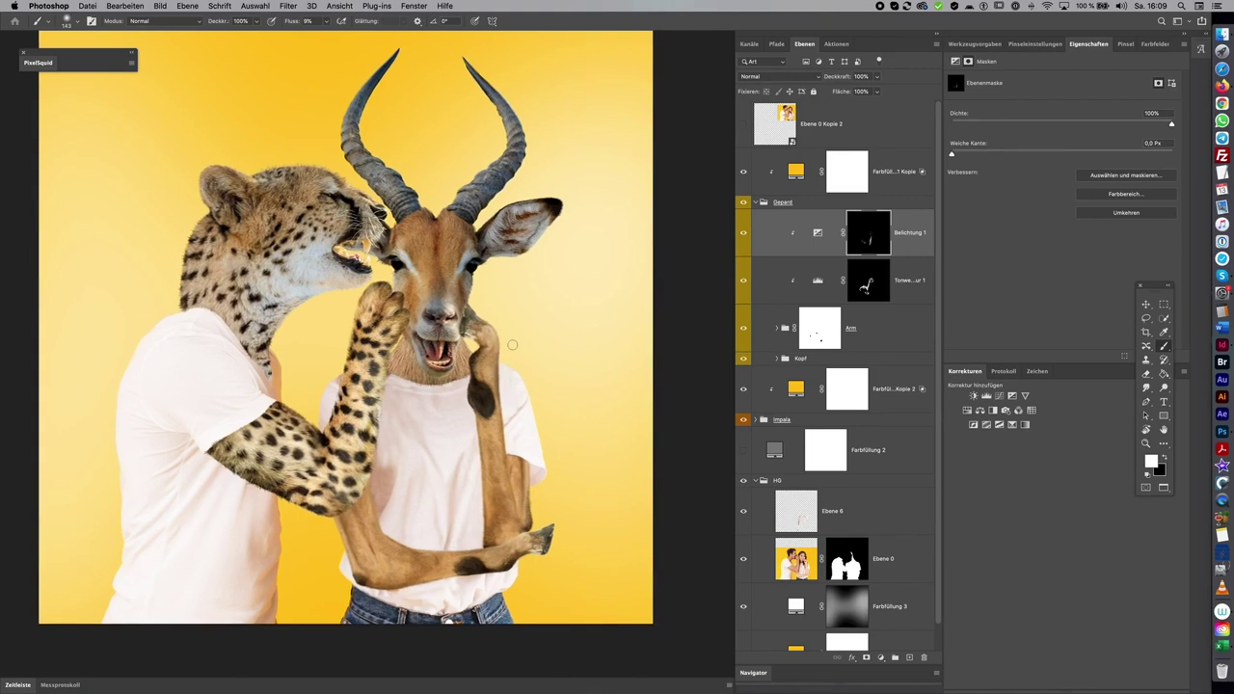
left_click(867, 357)
left_click(986, 395)
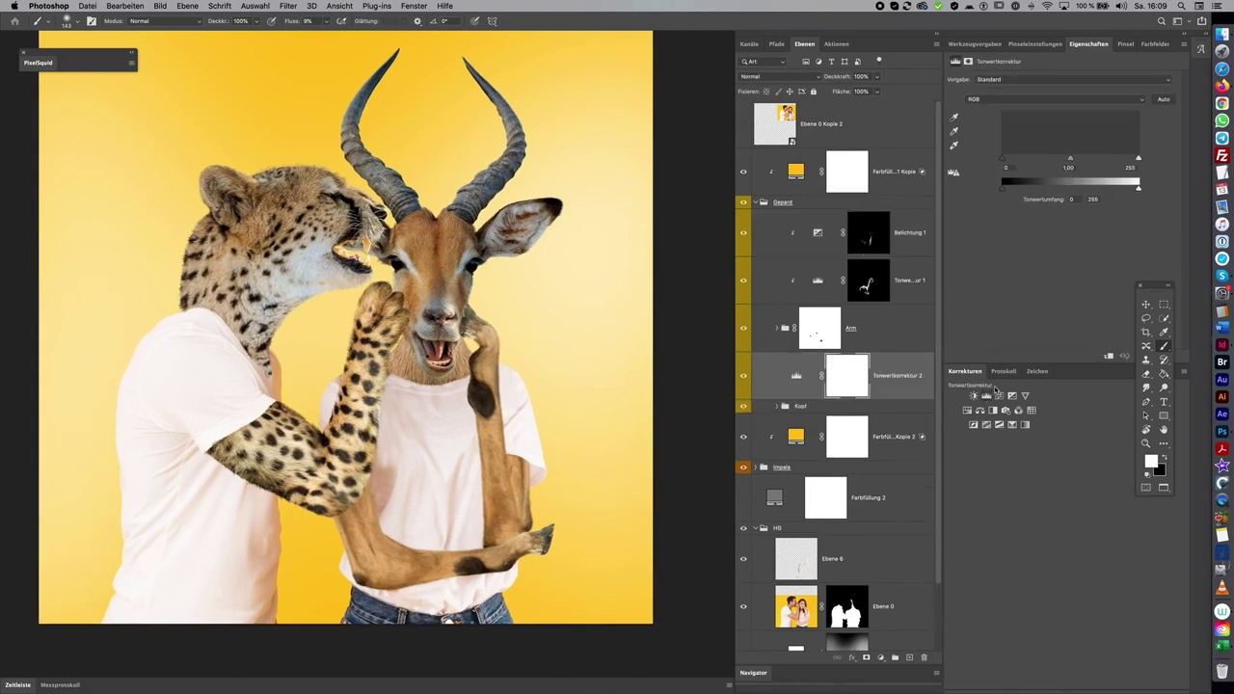
Clip the Levels to the head, set midtones 0.64 and output 238, and show the reference photo
left_click(1109, 355)
mouse_move(1069, 158)
left_mouse_down()
mouse_move(1099, 158)
mouse_move(1129, 188)
left_mouse_up()
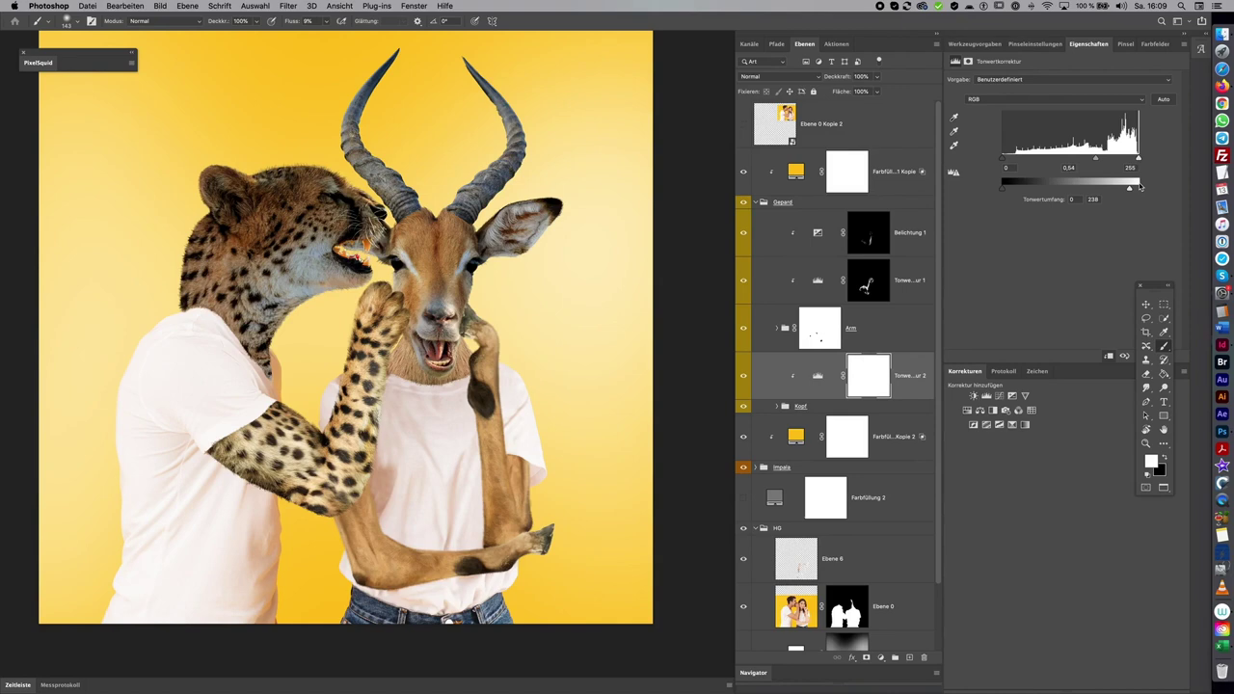
left_click(743, 124)
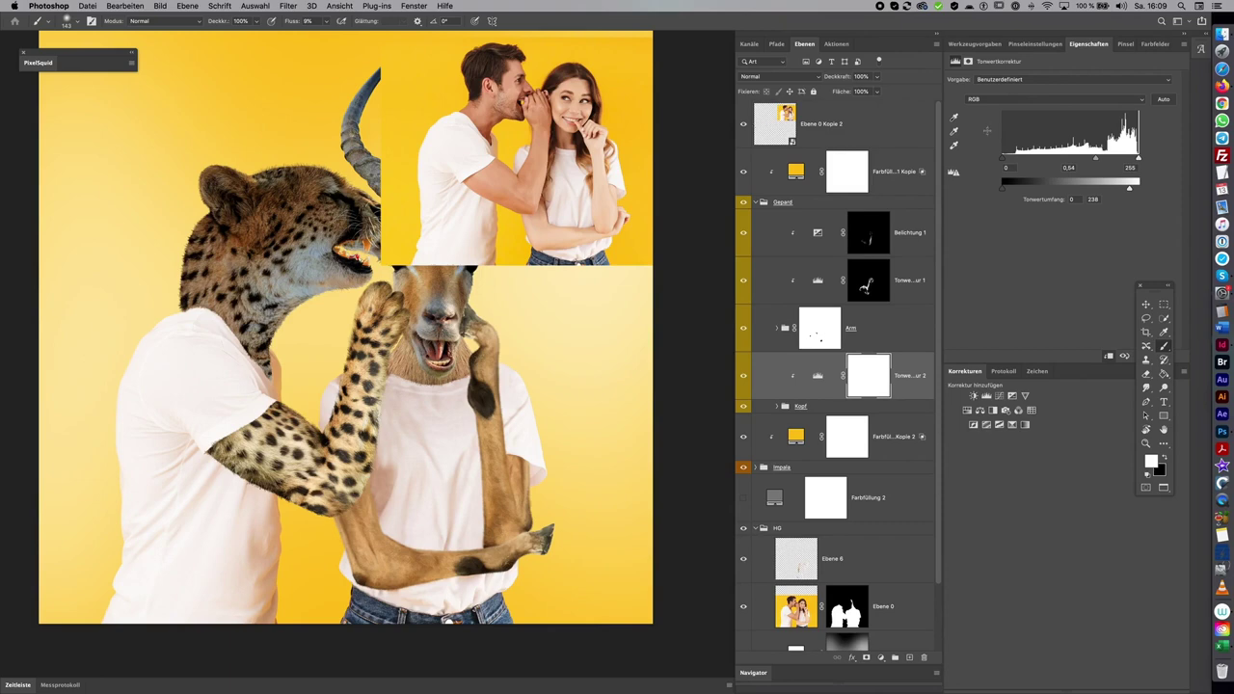
Fill the head Levels mask black and paint white along the cheetah's neck edge
left_click(865, 376)
key("d")
key("alt+BackSpace")
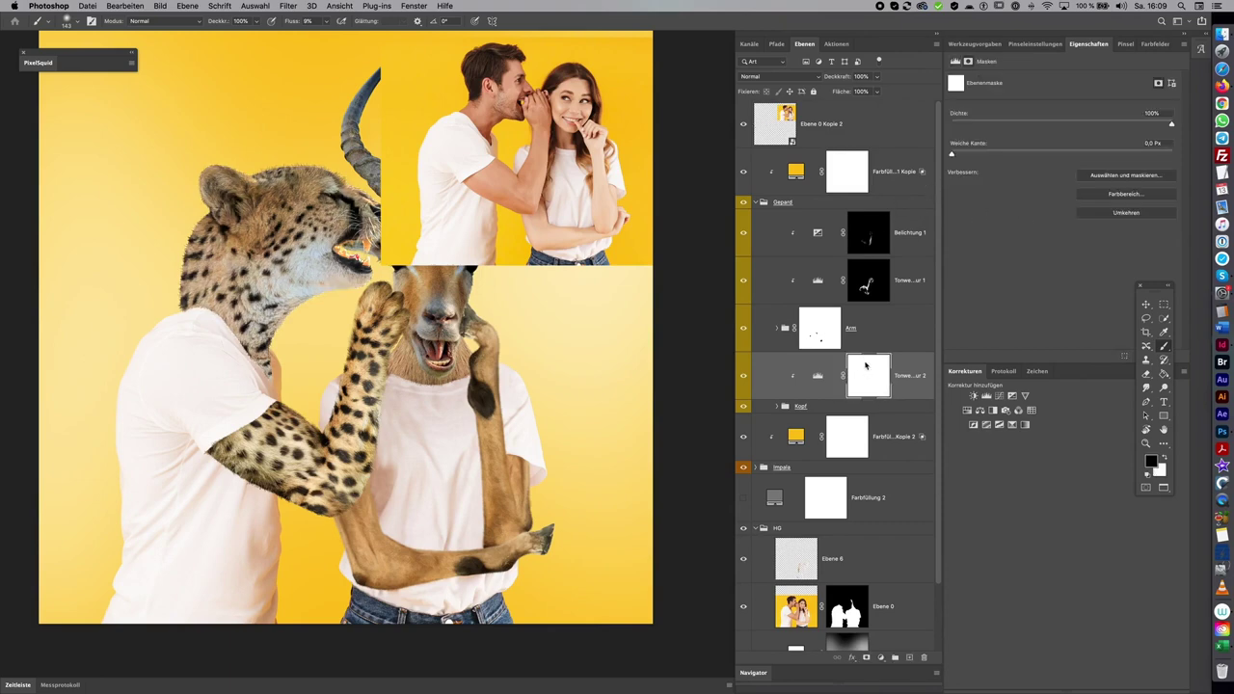
key("x")
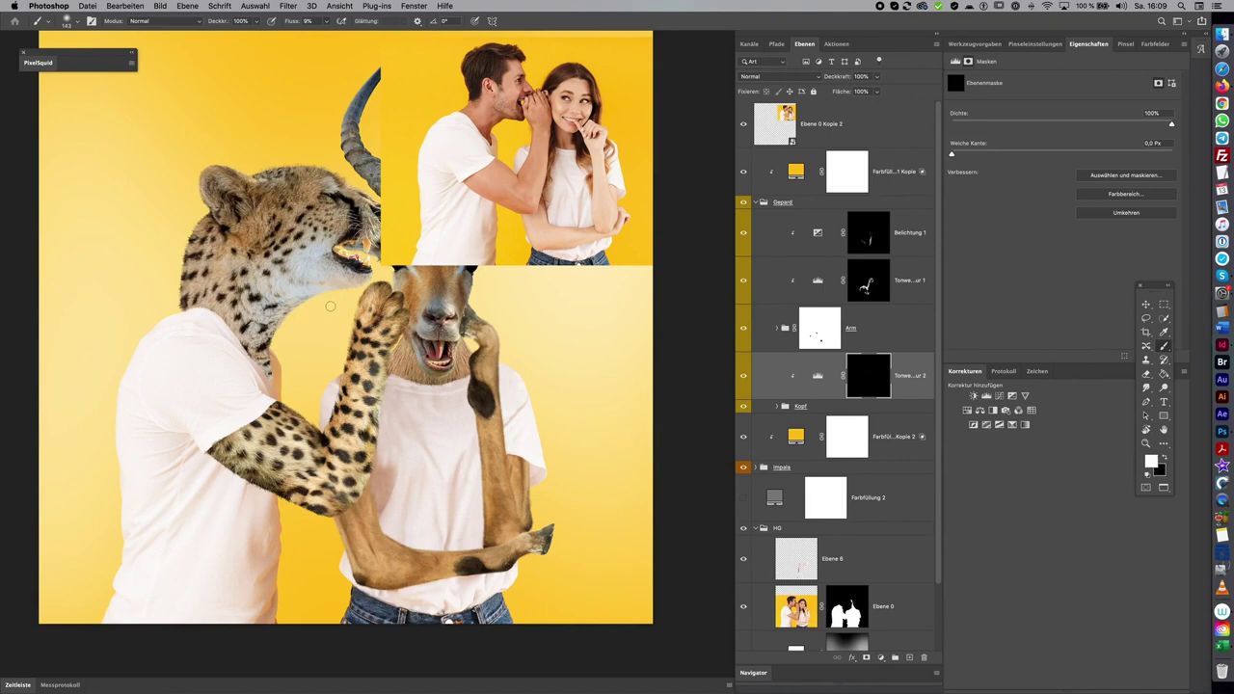
left_click_drag(348, 337, 370, 394)
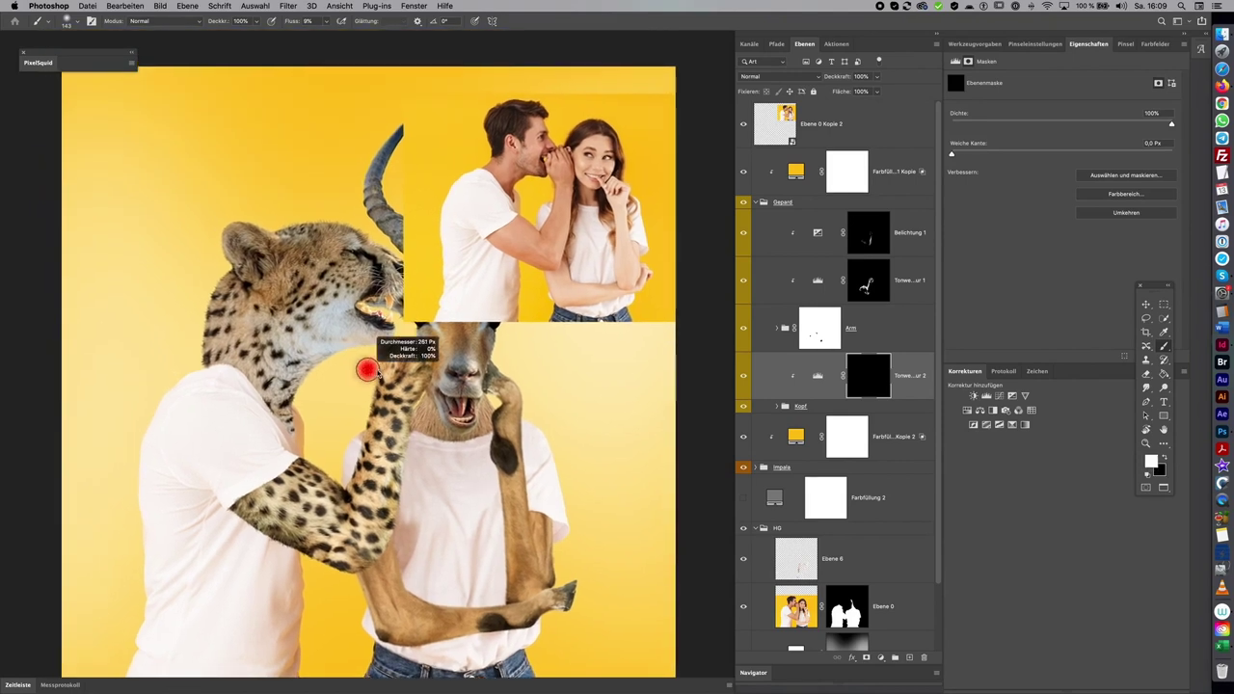
left_click_drag(207, 337, 227, 272)
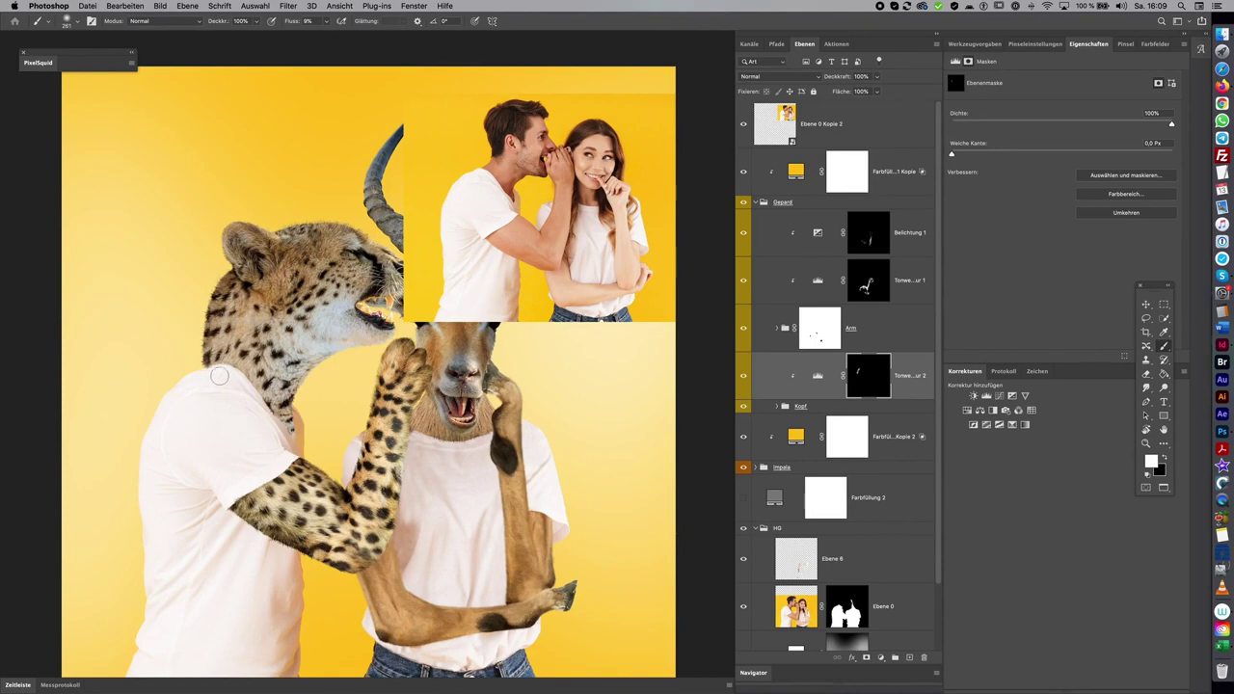
mouse_move(284, 260)
left_mouse_down()
mouse_move(259, 260)
mouse_move(241, 218)
left_mouse_up()
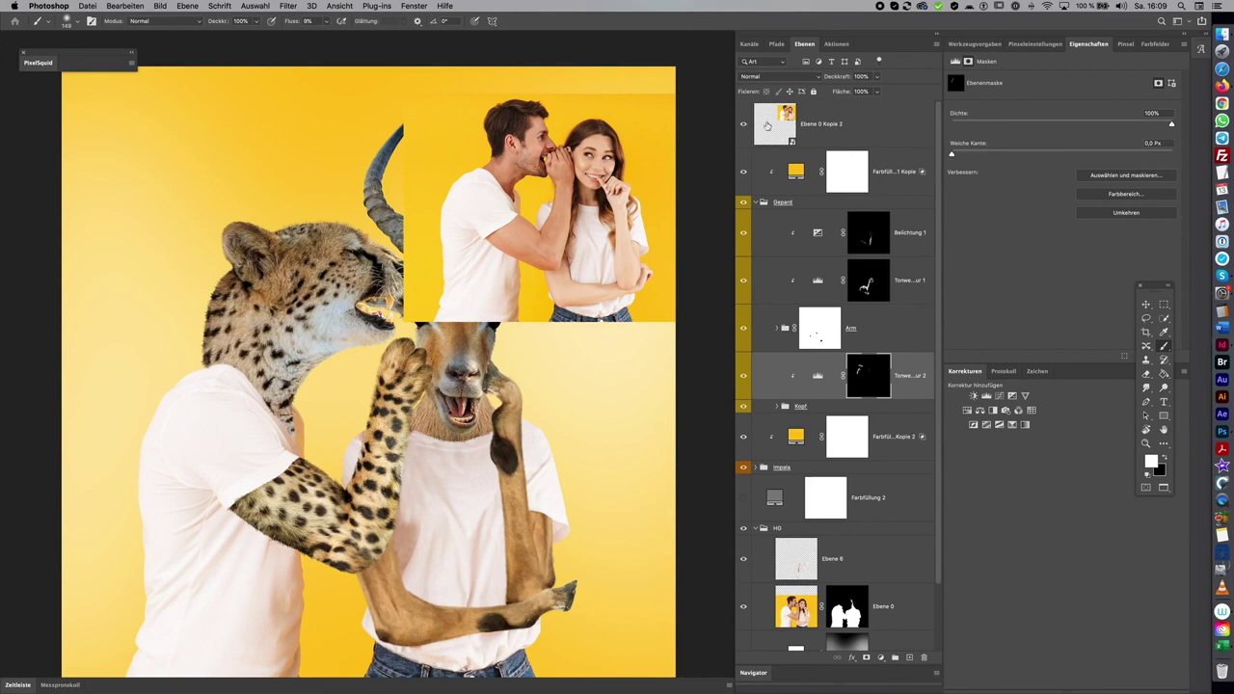
Nudge the couple reference inset right and up, then reselect the head Levels mask with a 100 px brush
left_click(820, 125)
key("v")
mouse_move(575, 218)
left_mouse_down()
mouse_move(594, 202)
mouse_move(579, 210)
left_mouse_up()
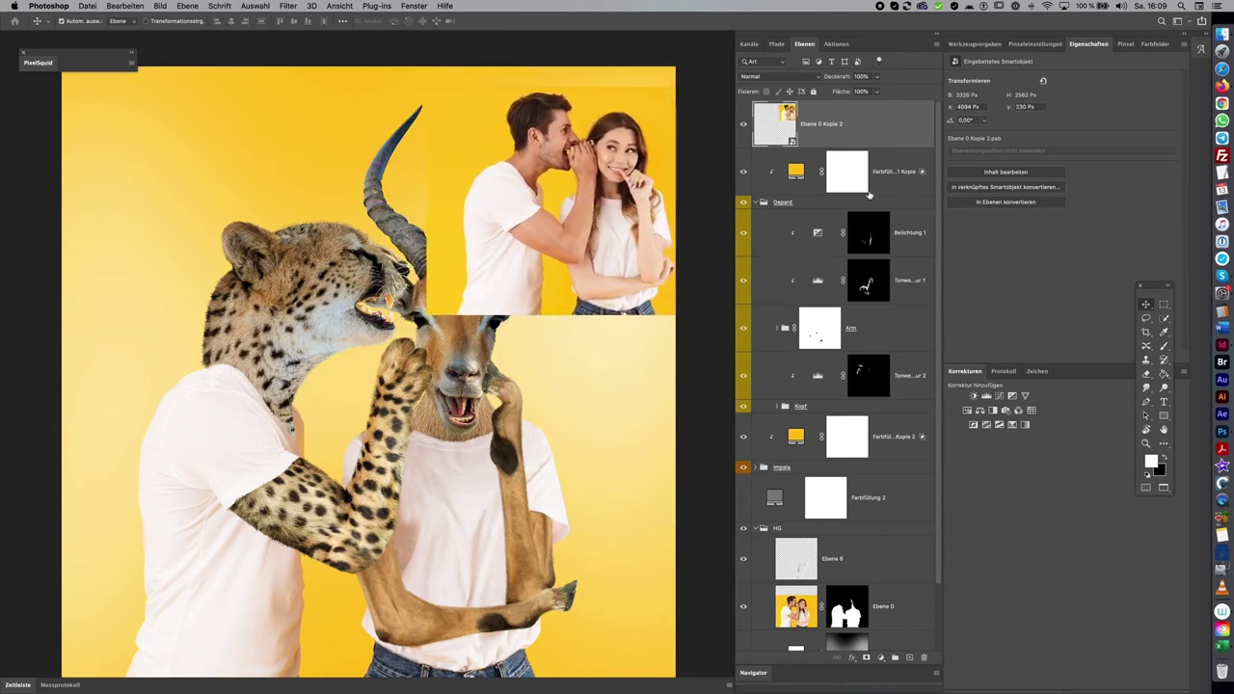
key("b")
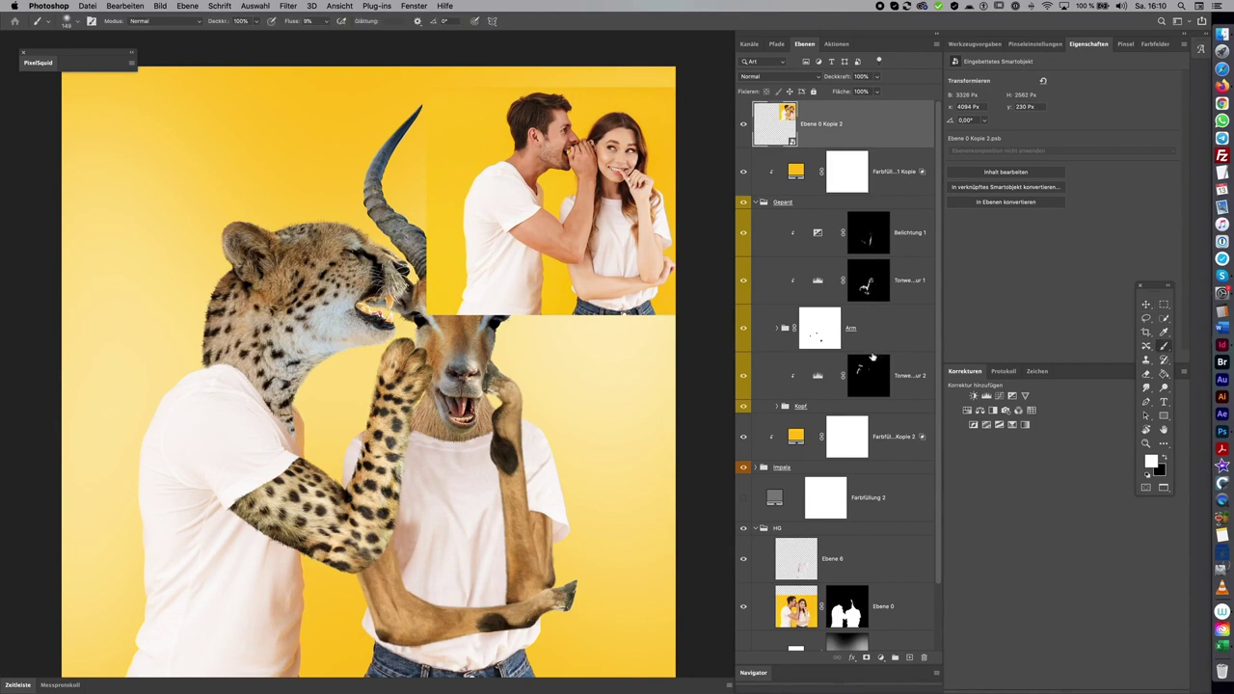
left_click(870, 373)
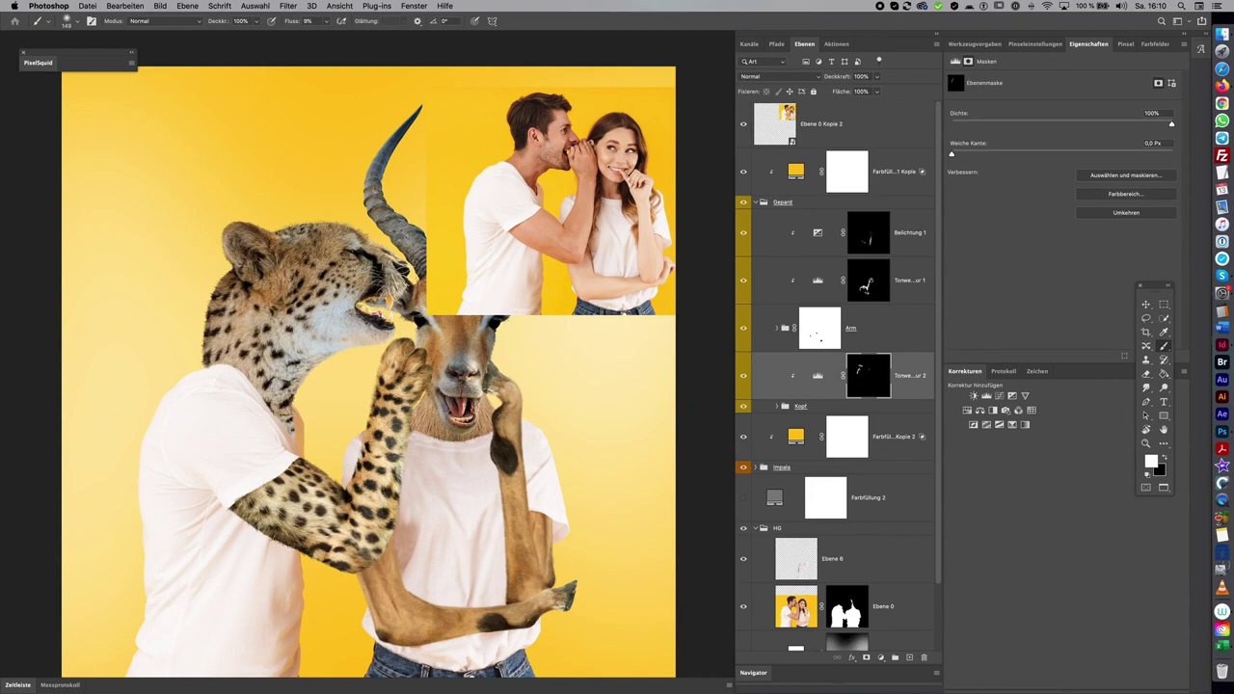
left_click_drag(412, 295, 405, 295)
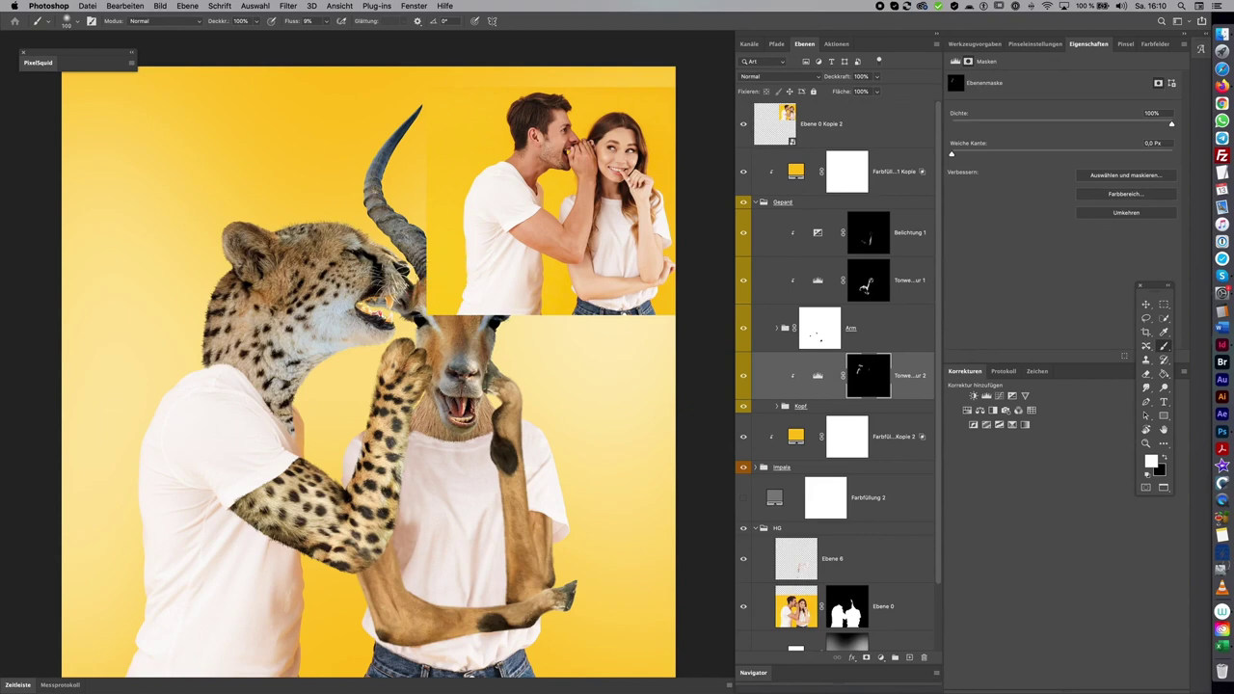
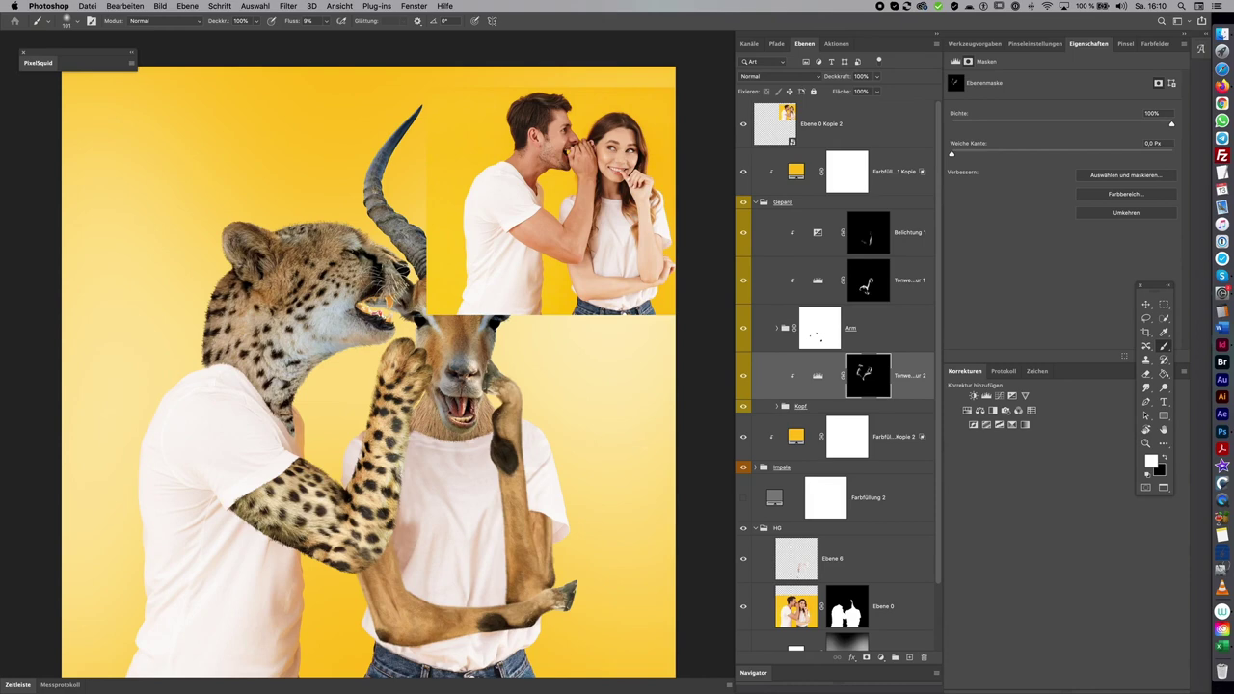
Darken a small spot near the cheetah's mouth with a low-flow stroke on the Tonwertkorrektur 2 mask
scroll(559, 357, "down", 2)
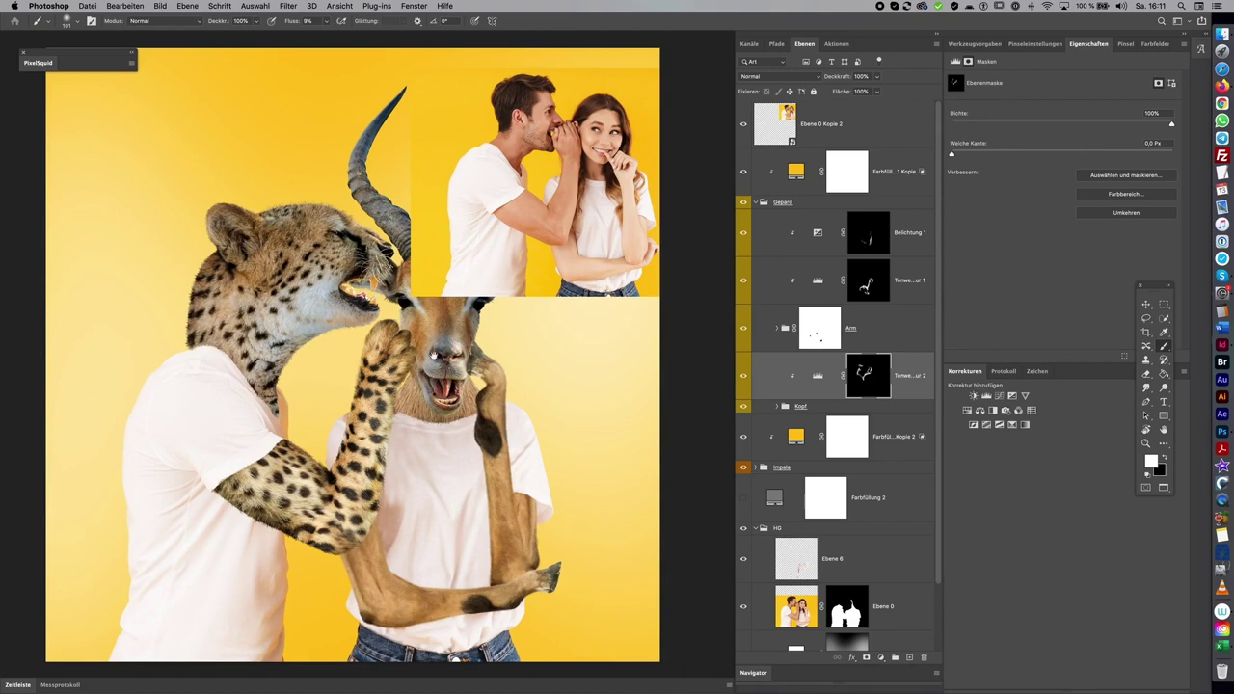
scroll(434, 356, "right", 3)
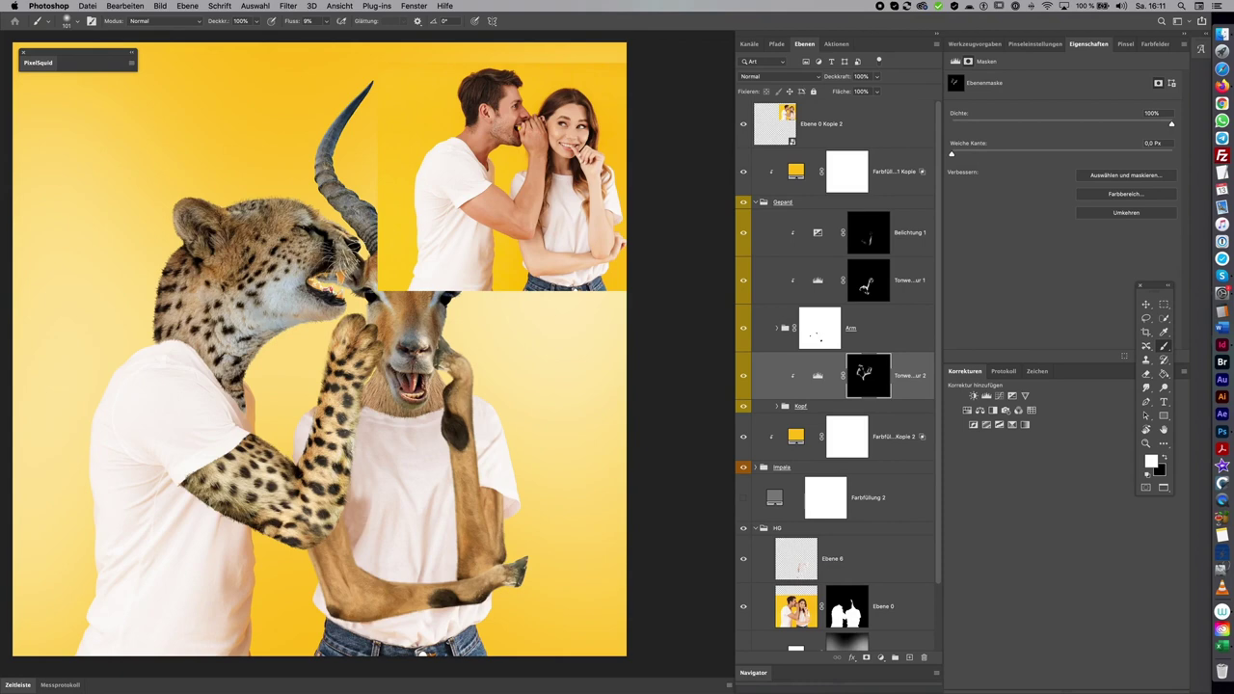
scroll(533, 357, "up", 1)
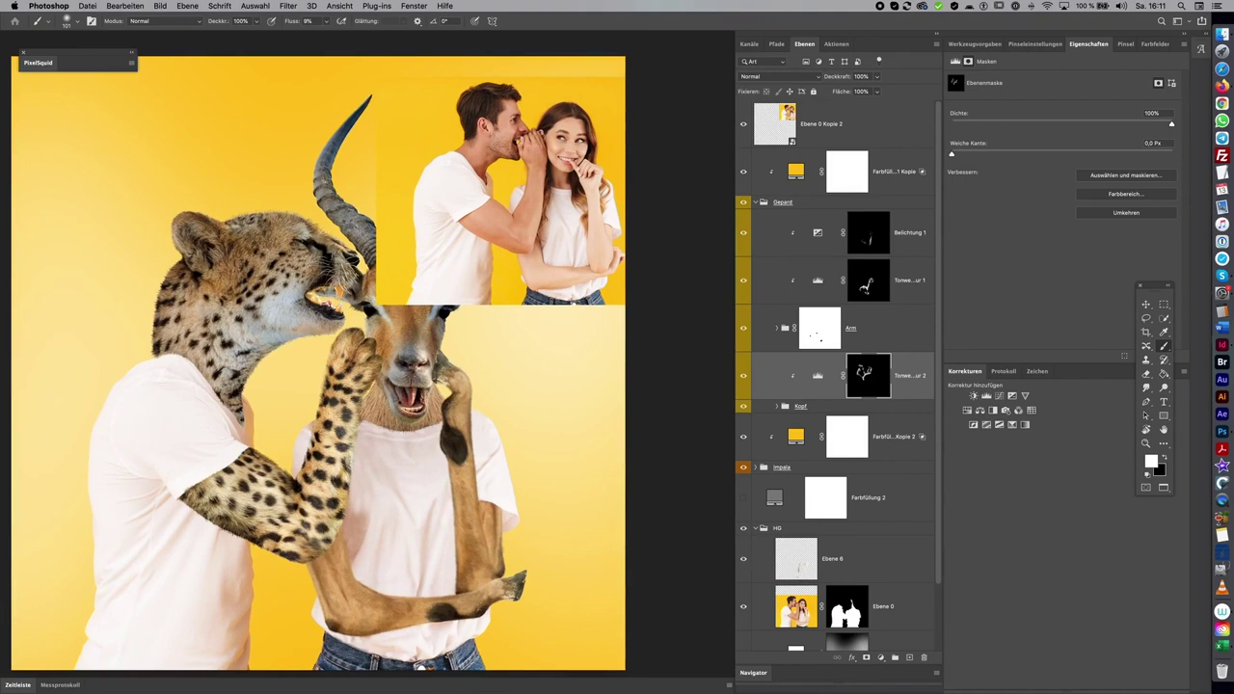
left_click_drag(312, 250, 312, 266)
Toggle the cheetah's levels adjustment off and on repeatedly to compare the result
left_click(744, 377)
left_click(744, 377)
left_click(744, 377)
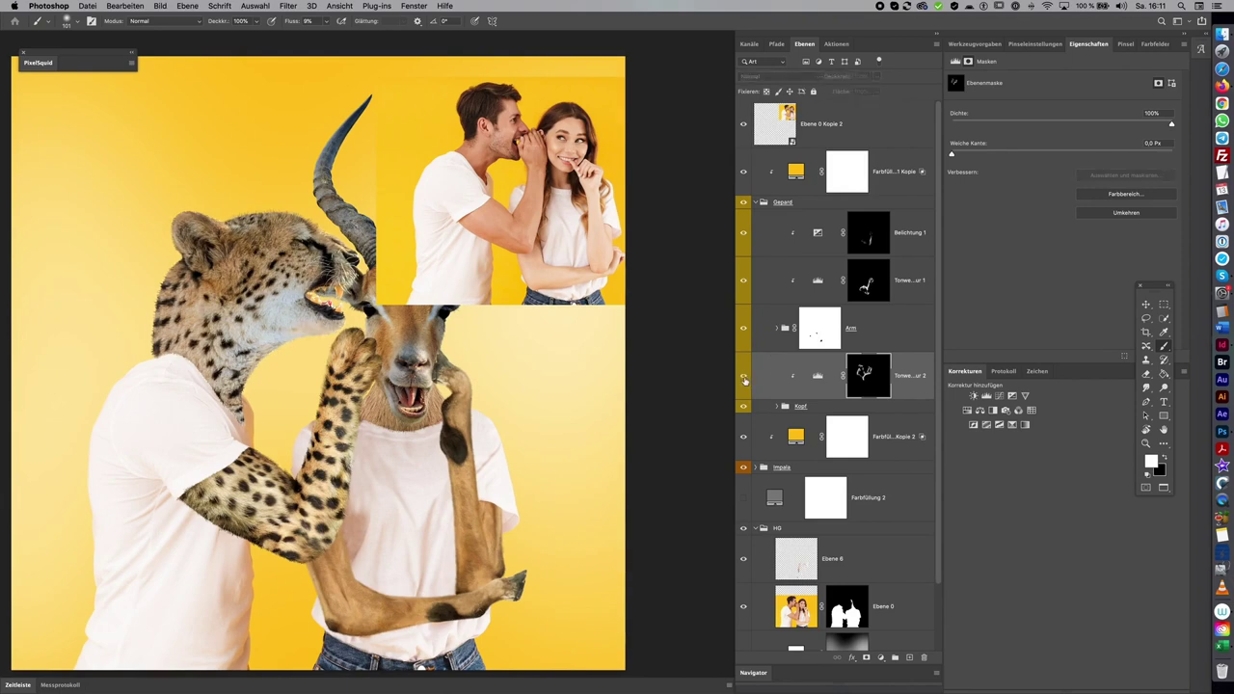
left_click(744, 378)
left_click(745, 379)
left_click(744, 378)
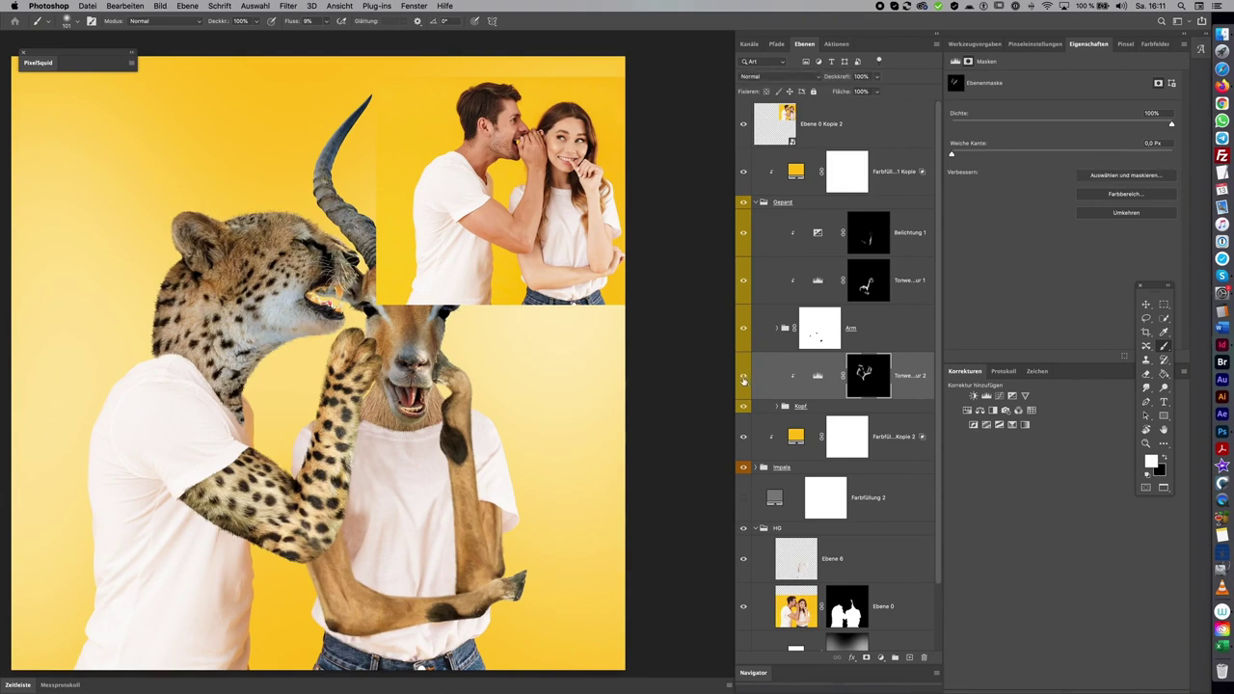
left_click(744, 378)
left_click(745, 378)
Add a Belichtung exposure layer at +1.05 and fill its mask black
left_click(1012, 396)
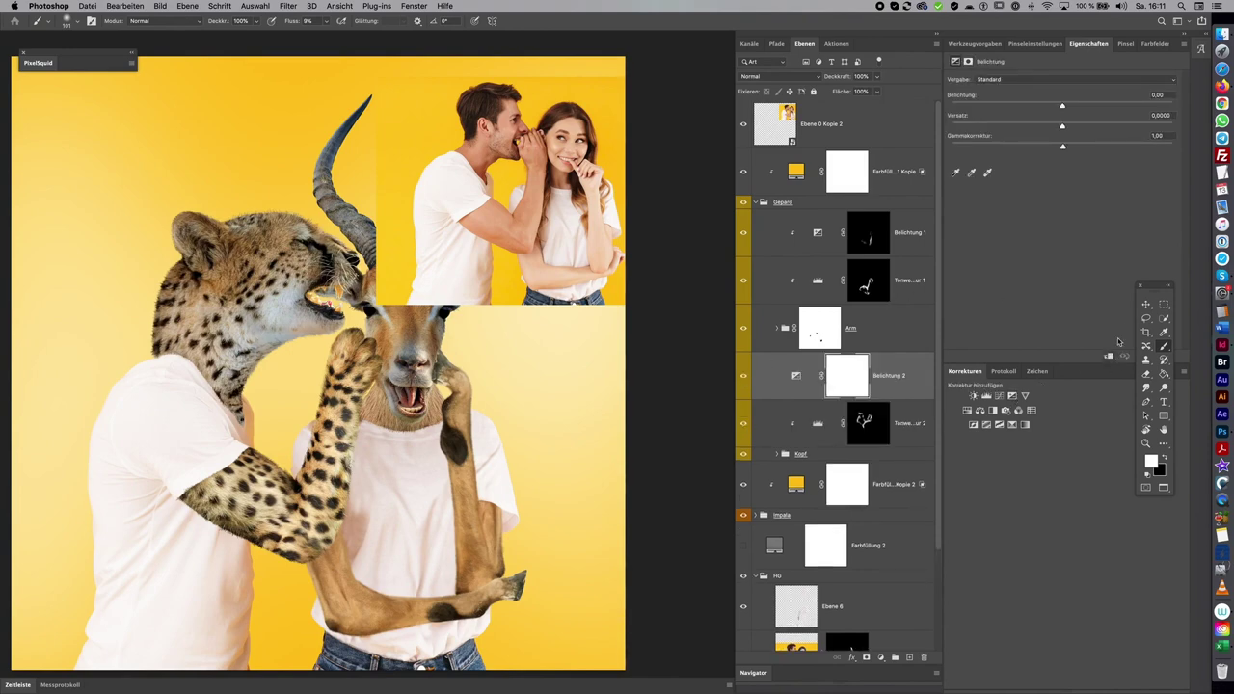
left_click_drag(1101, 105, 1079, 105)
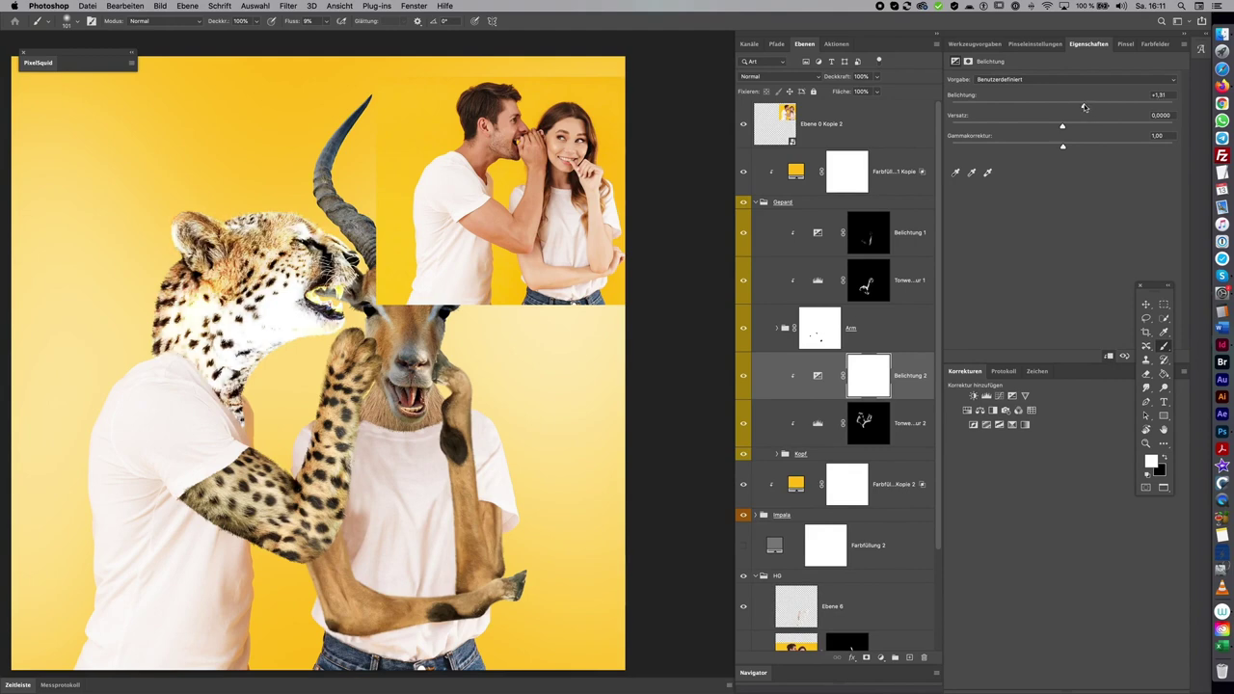
key("x")
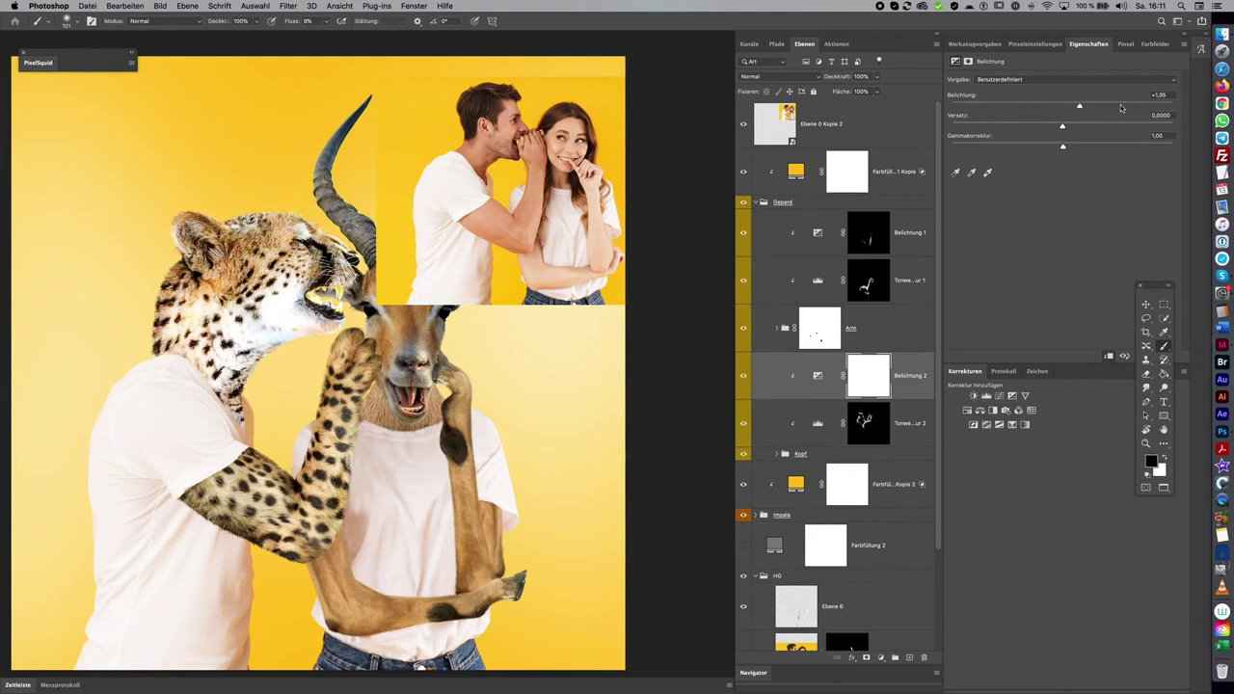
key("alt+BackSpace")
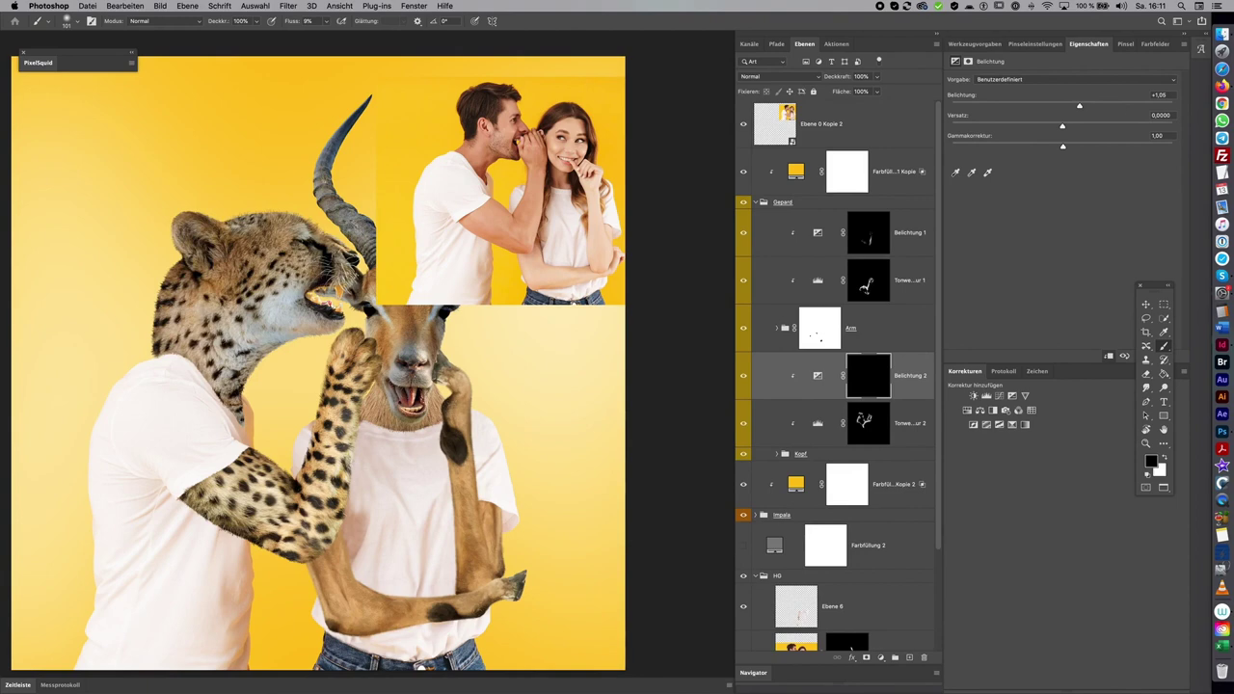
Paint white on the exposure mask over patches of the cheetah's face and neck
key("x")
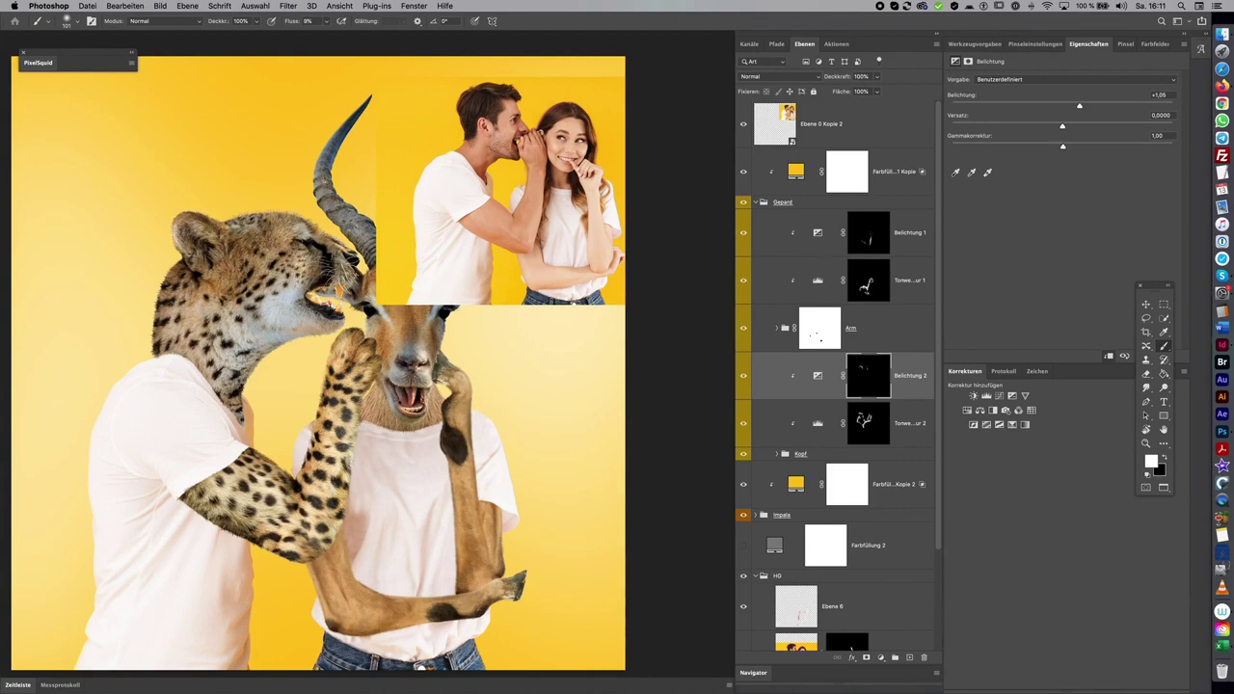
mouse_move(197, 324)
left_mouse_down()
mouse_move(204, 342)
mouse_move(232, 289)
mouse_move(247, 301)
mouse_move(223, 322)
left_mouse_up()
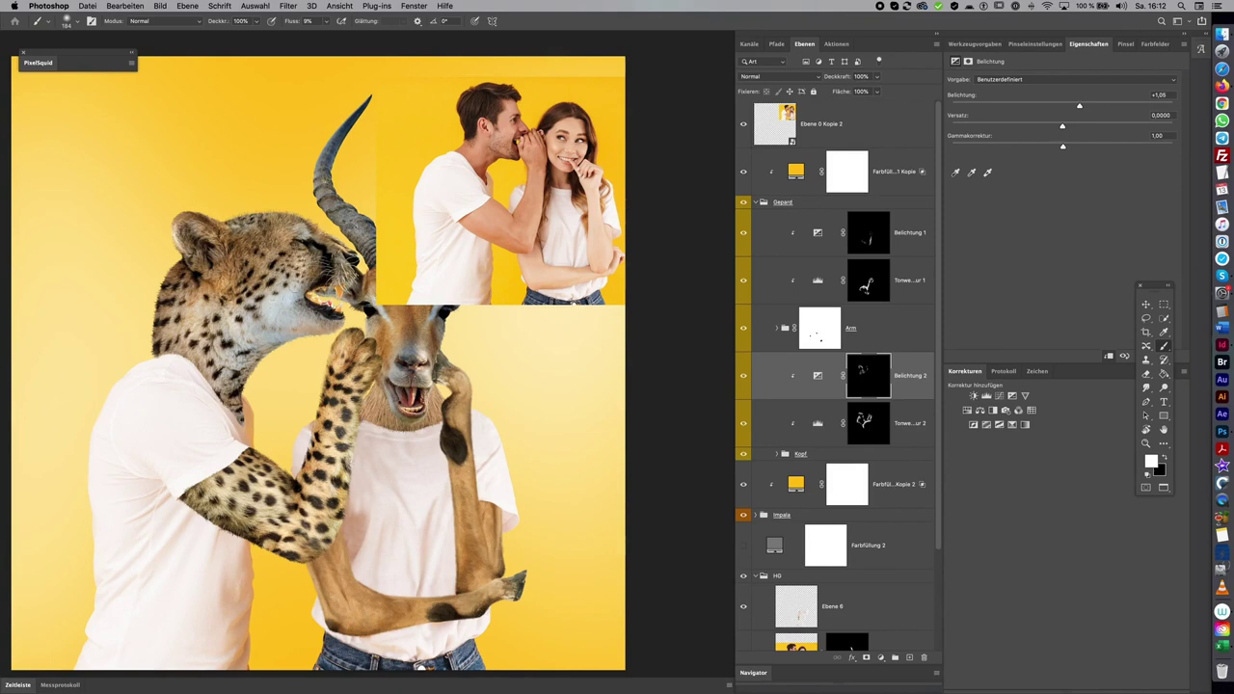
left_click_drag(202, 349, 225, 391)
left_click_drag(214, 328, 222, 329)
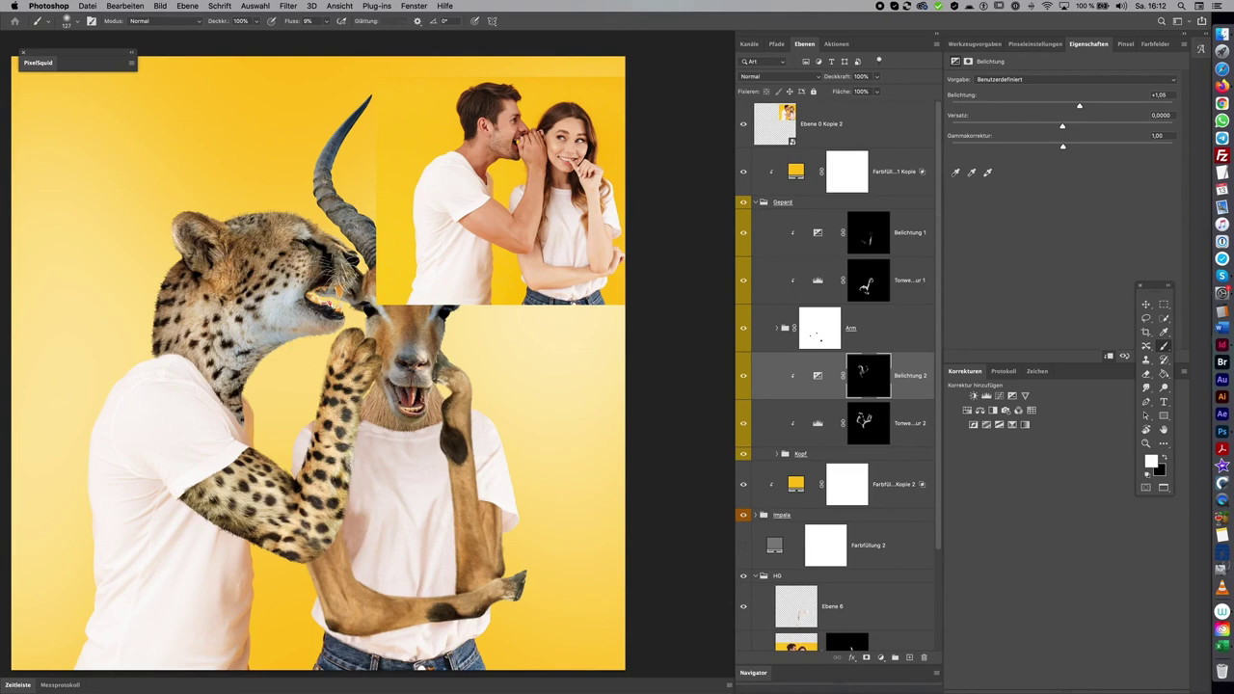
Hide the couple reference photo and compare the exposure and levels adjustments off and on
key("super+minus")
scroll(371, 309, "right", 3)
left_click(745, 124)
left_click_drag(742, 386, 745, 423)
left_click_drag(743, 375, 742, 424)
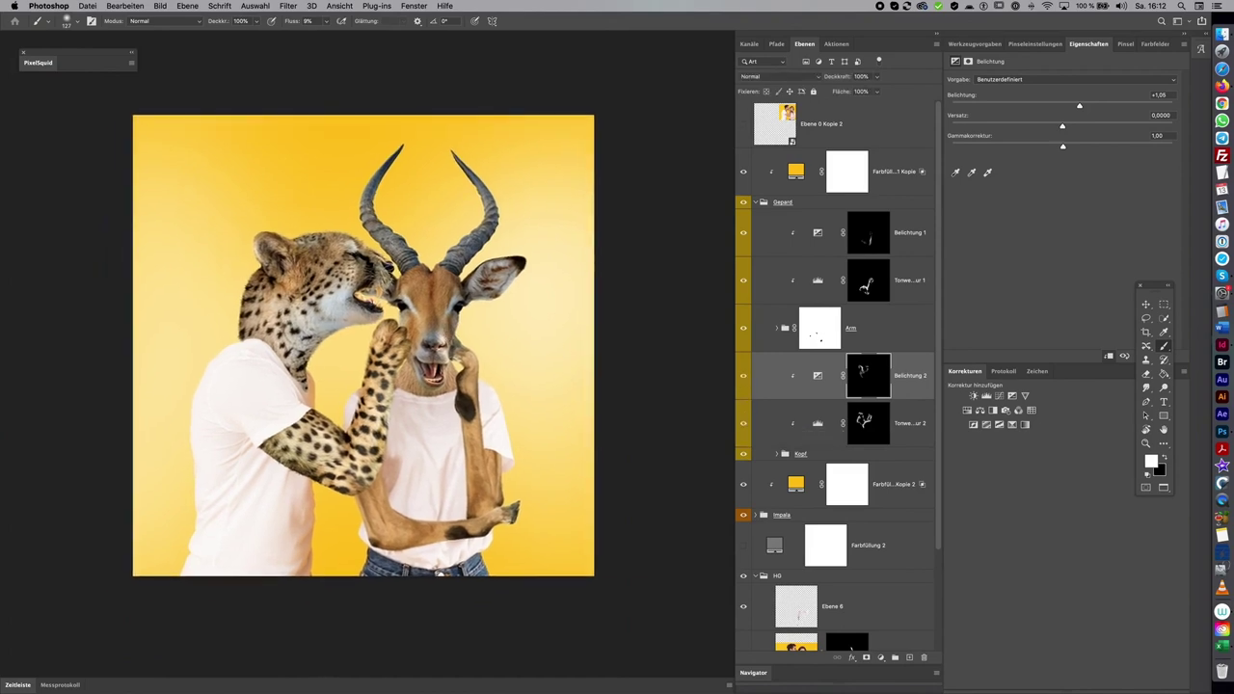
Move the view toward the animals' heads and collapse the Gepard group
scroll(509, 317, "up", 3)
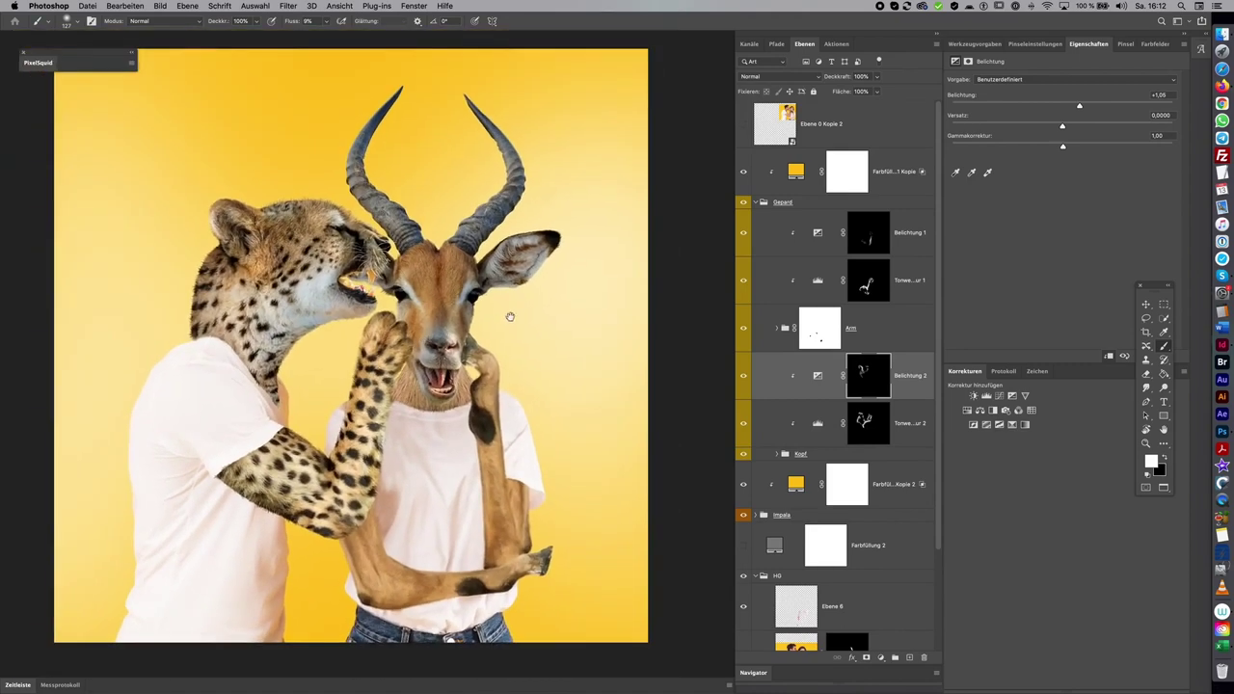
left_click_drag(509, 318, 535, 271)
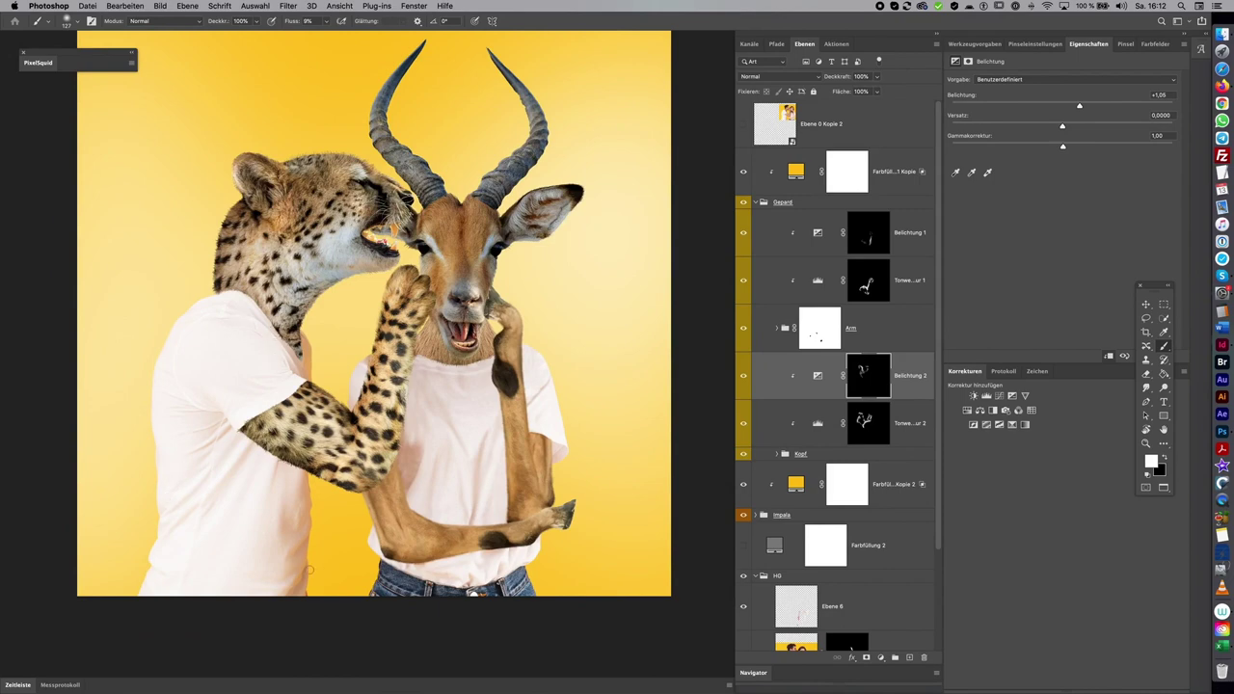
scroll(452, 418, "up", 2)
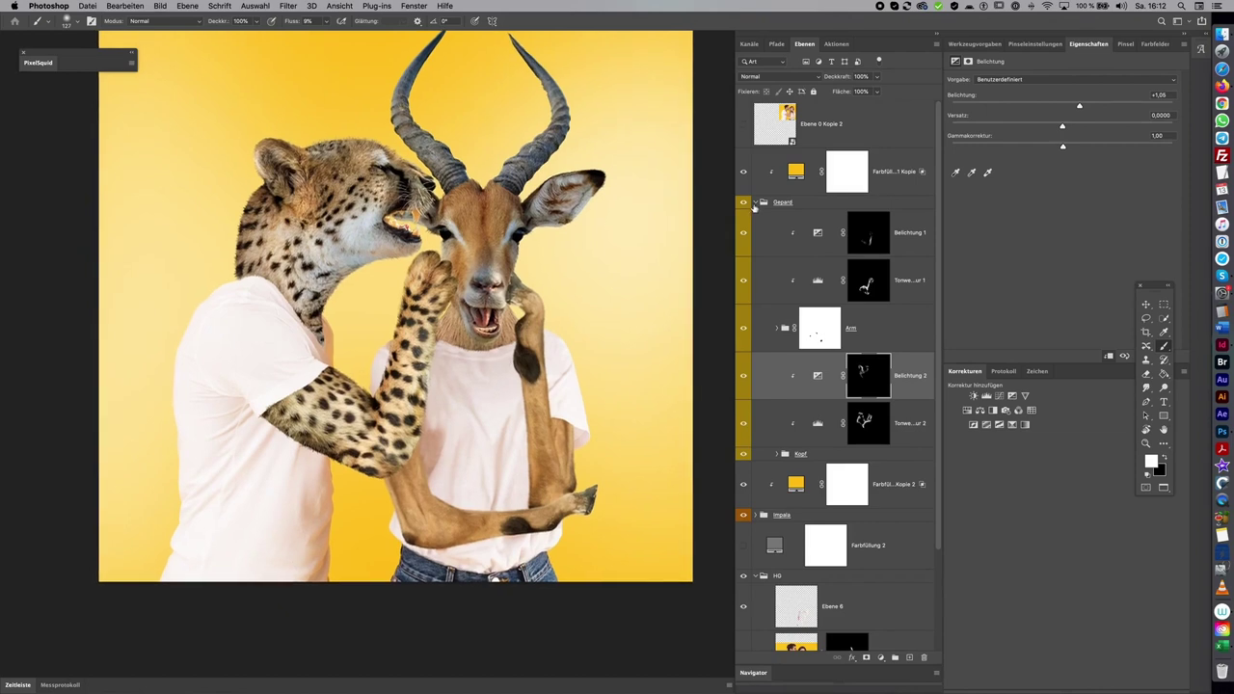
left_click(755, 202)
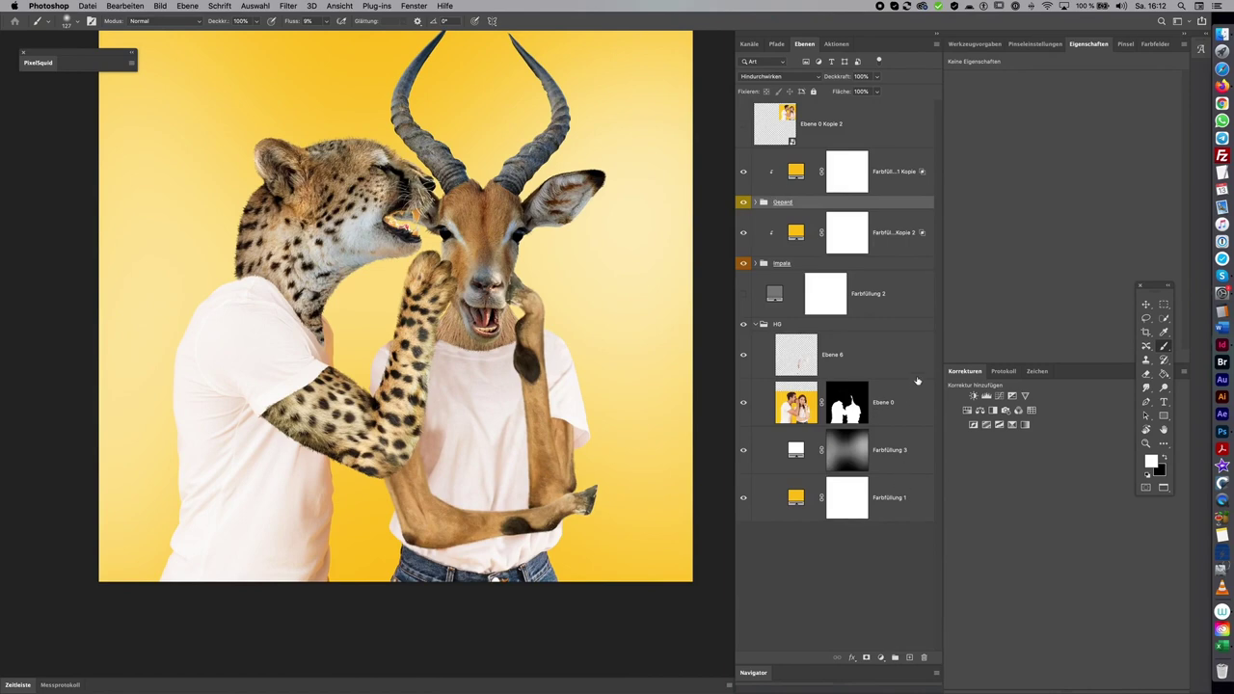
Group Ebene 0 and Ebene 6 as Gruppe 1 inside HG and add Tonwertkorrektur 3 above
left_click(910, 324)
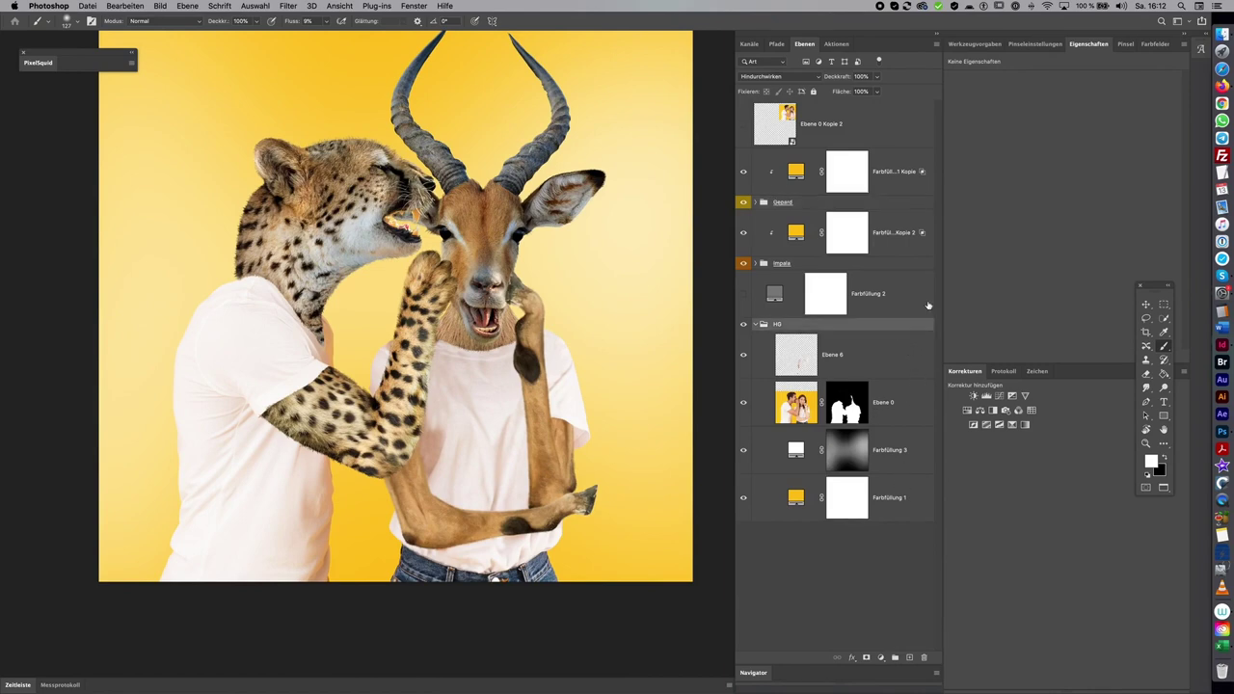
left_click(895, 410)
left_click(916, 355, "shift")
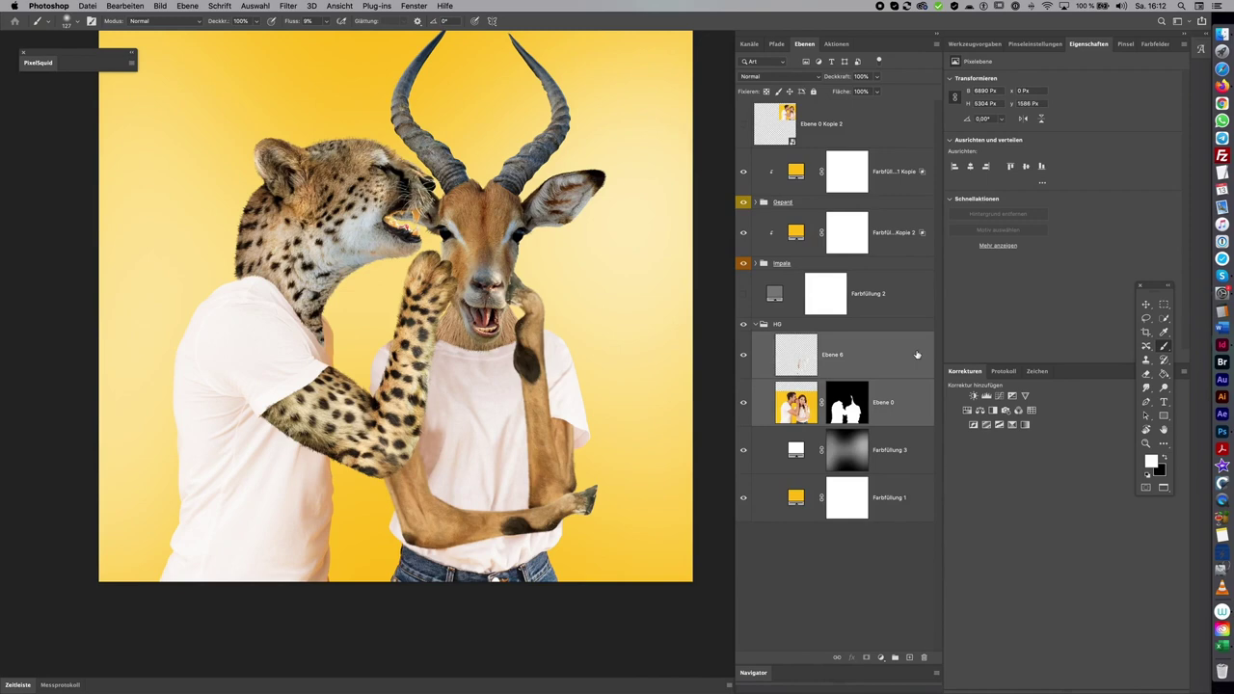
key("ctrl+g")
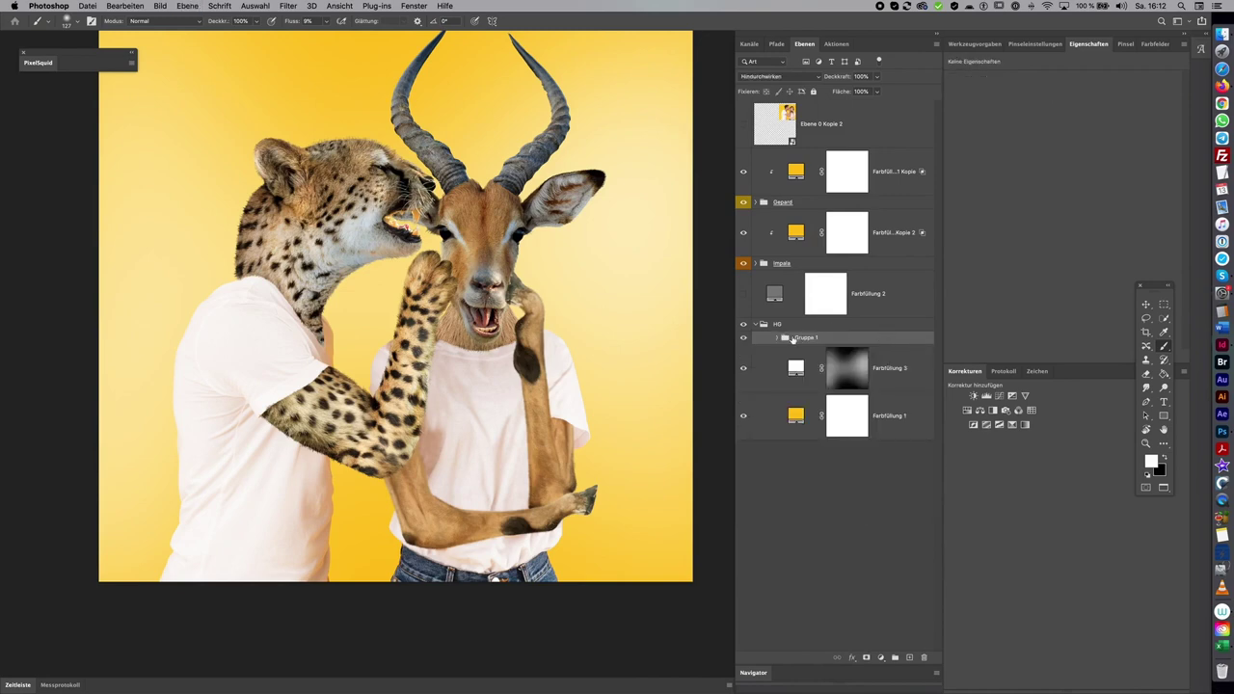
left_click(744, 338)
left_click(744, 338)
left_click(985, 396)
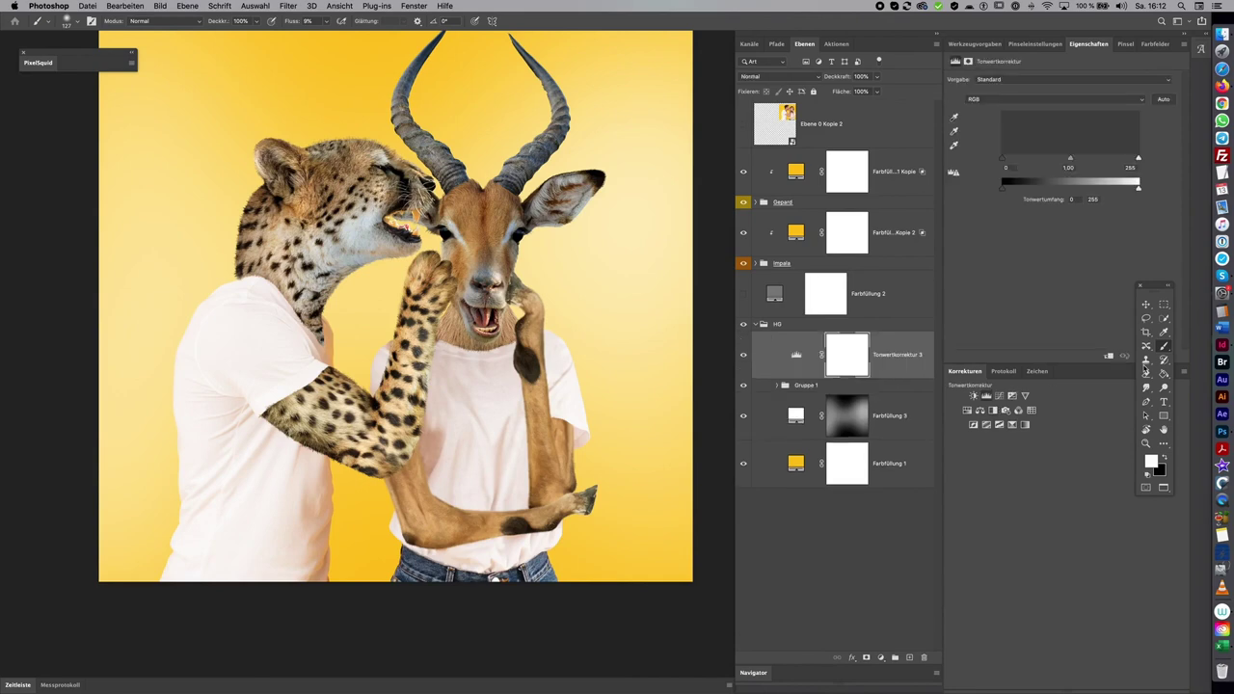
Clip the levels to Gruppe 1, darkening shirt midtones and shadows with highlights at 247
left_click(1109, 355)
left_click_drag(1070, 162, 1101, 161)
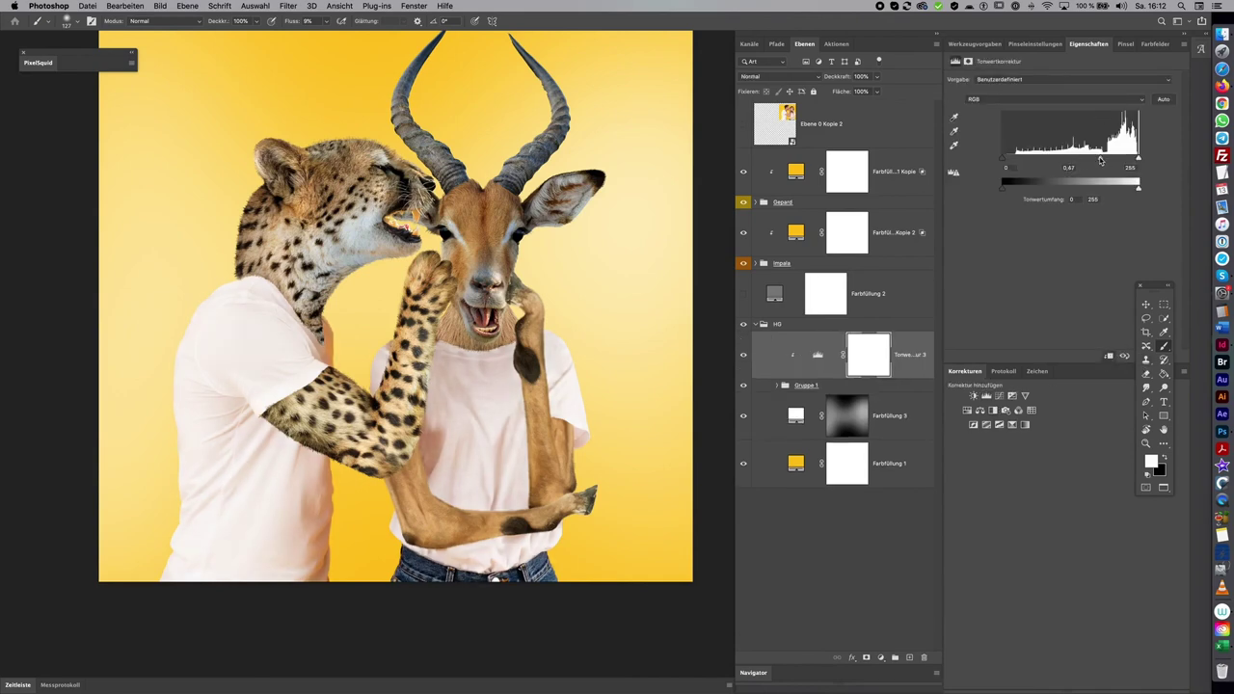
left_click_drag(1101, 161, 1120, 160)
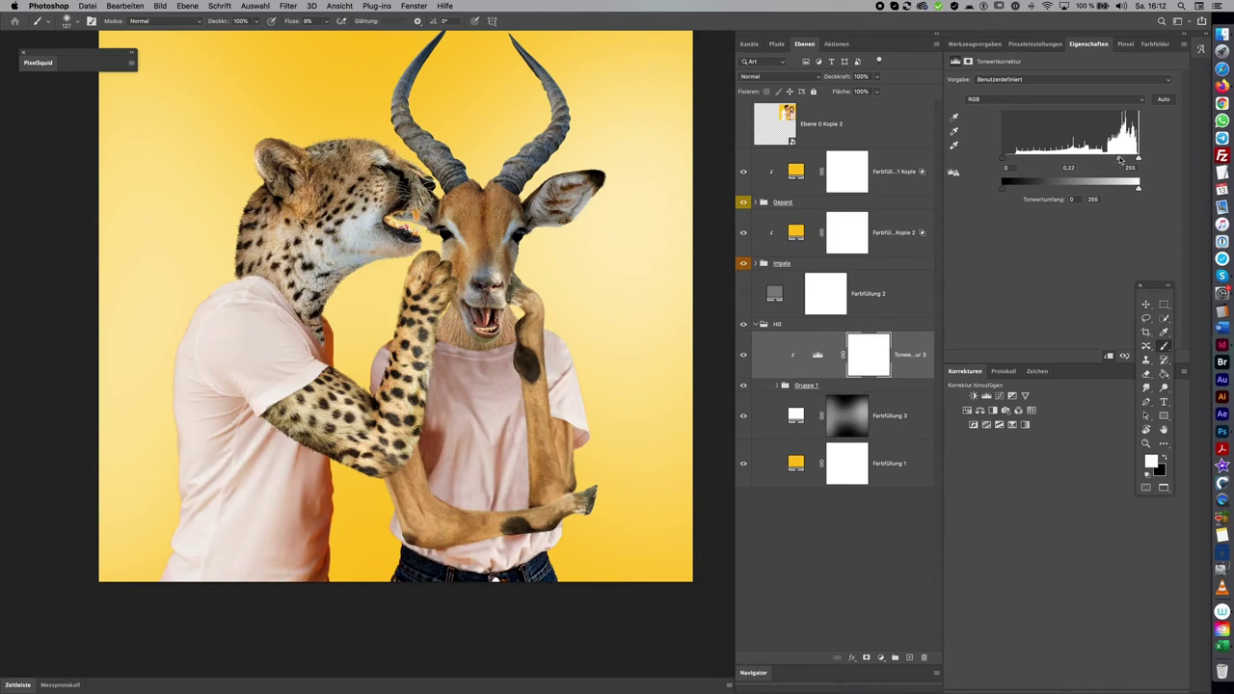
left_click_drag(1138, 160, 1128, 159)
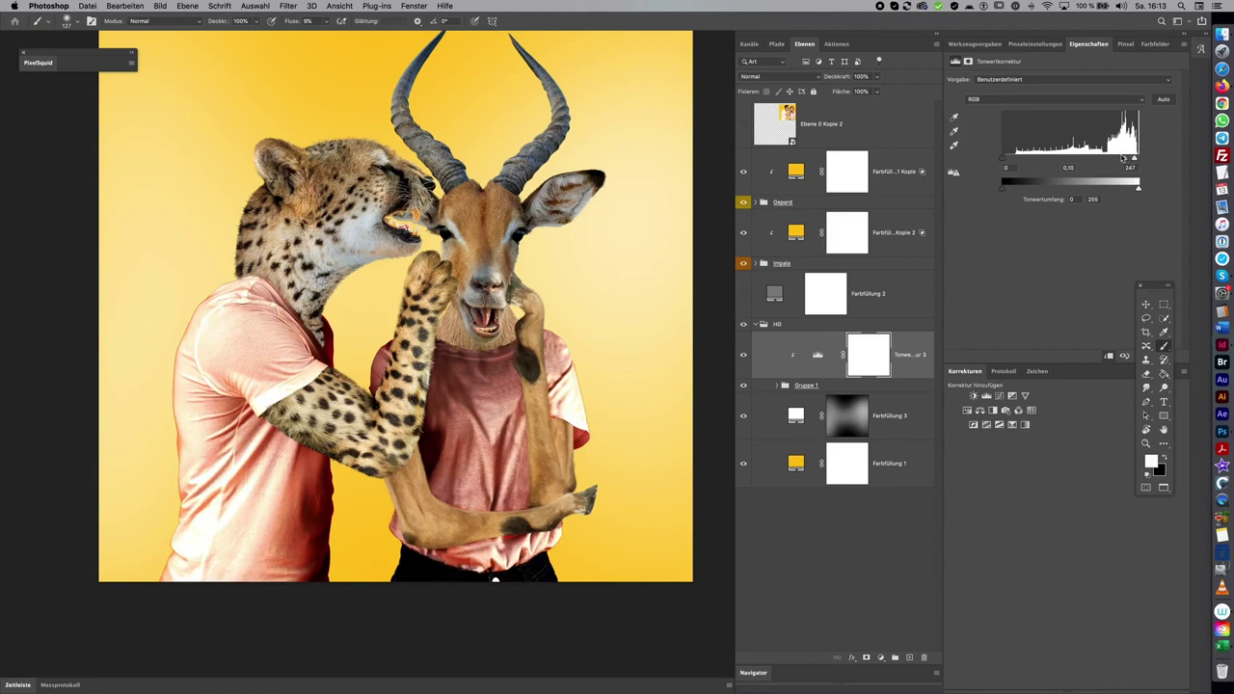
left_click_drag(1003, 160, 1051, 160)
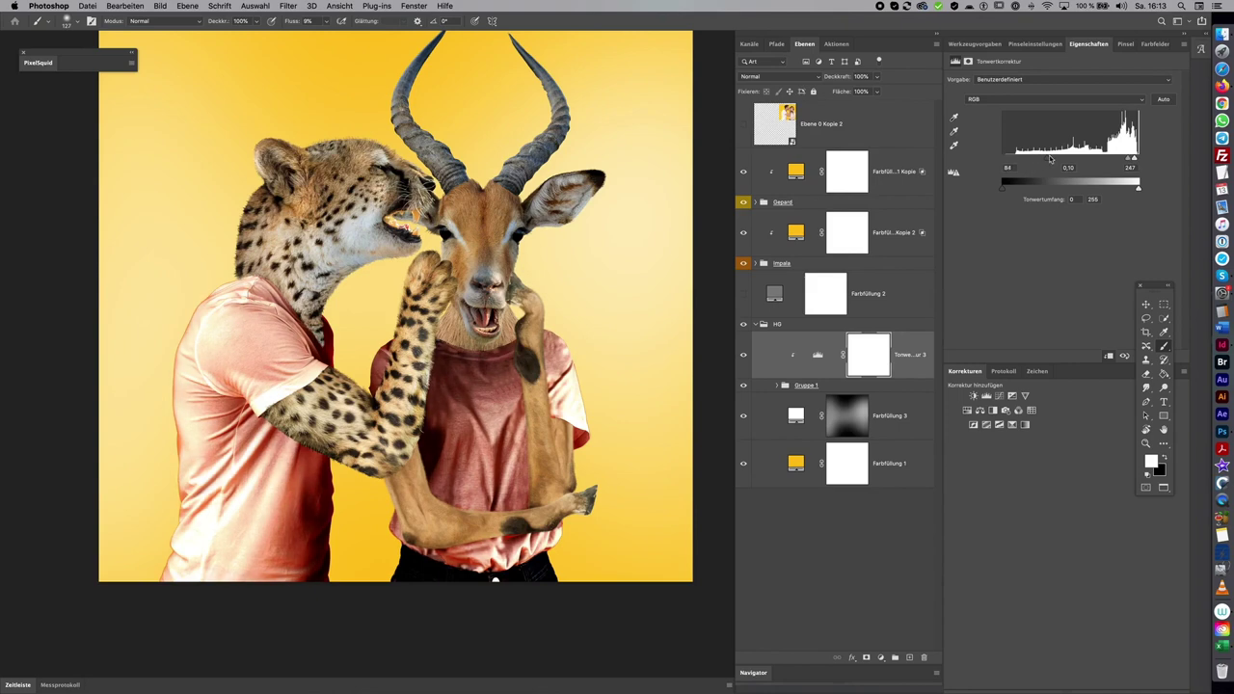
left_click_drag(1128, 160, 1132, 158)
left_click(743, 354)
left_click(743, 355)
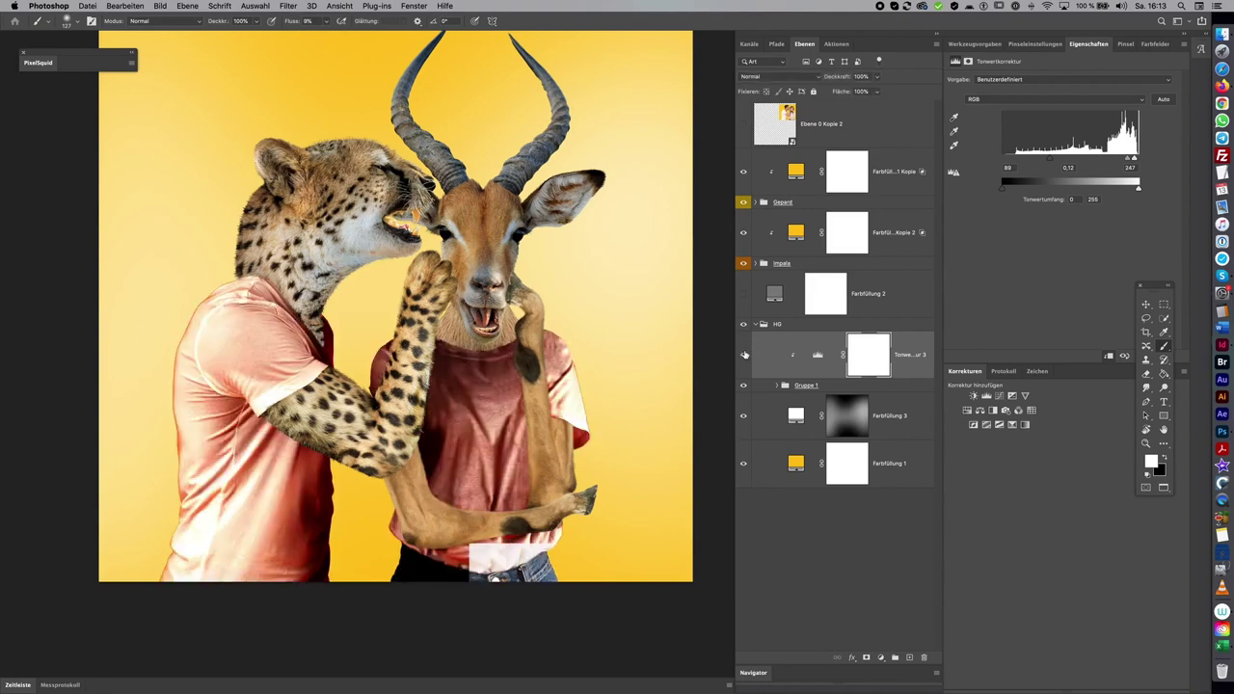
left_click(743, 355)
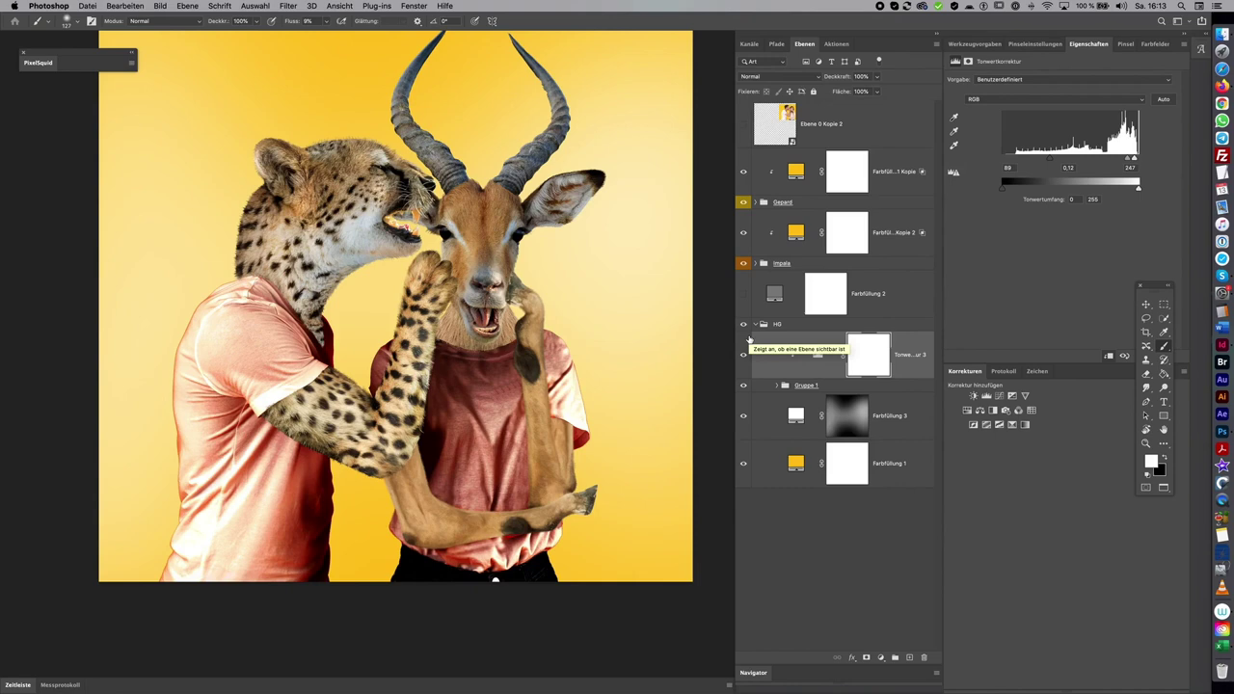
Fill the levels mask black, paint the tint onto the shirt at 1% flow, and add Hue/Saturation
left_click(858, 356)
key("x")
key("alt+BackSpace")
key("alt+BackSpace")
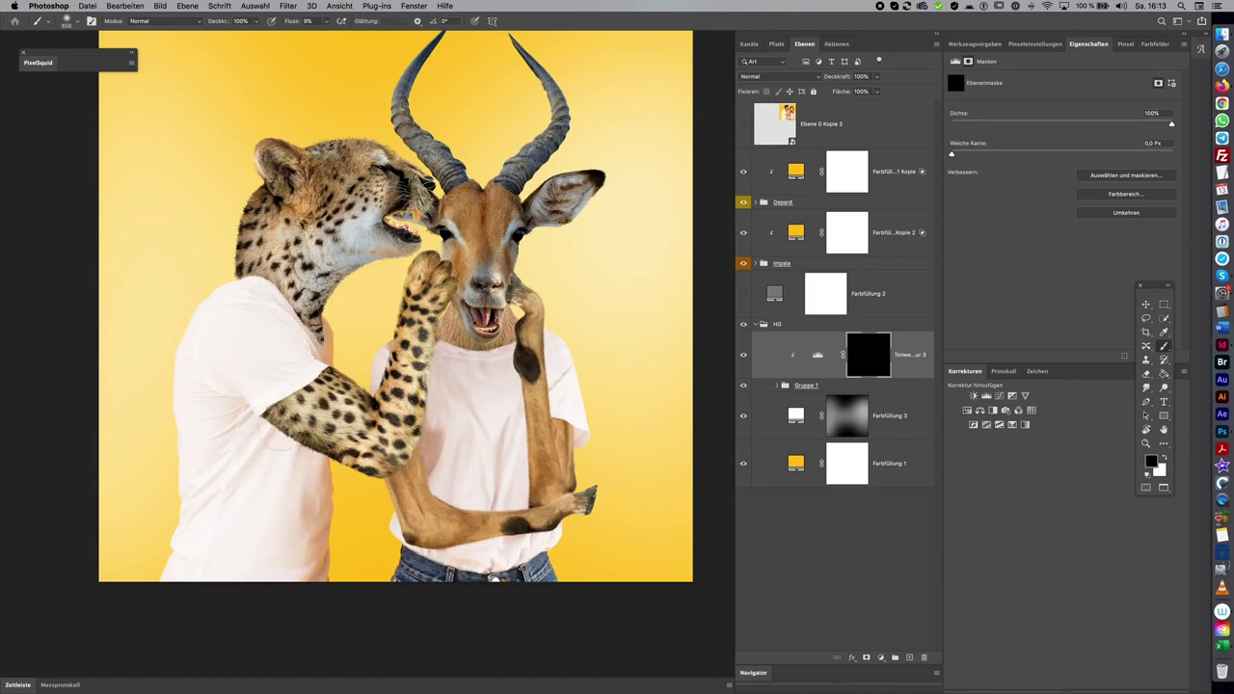
key("x")
left_click_drag(326, 21, 323, 39)
left_click_drag(302, 344, 286, 314)
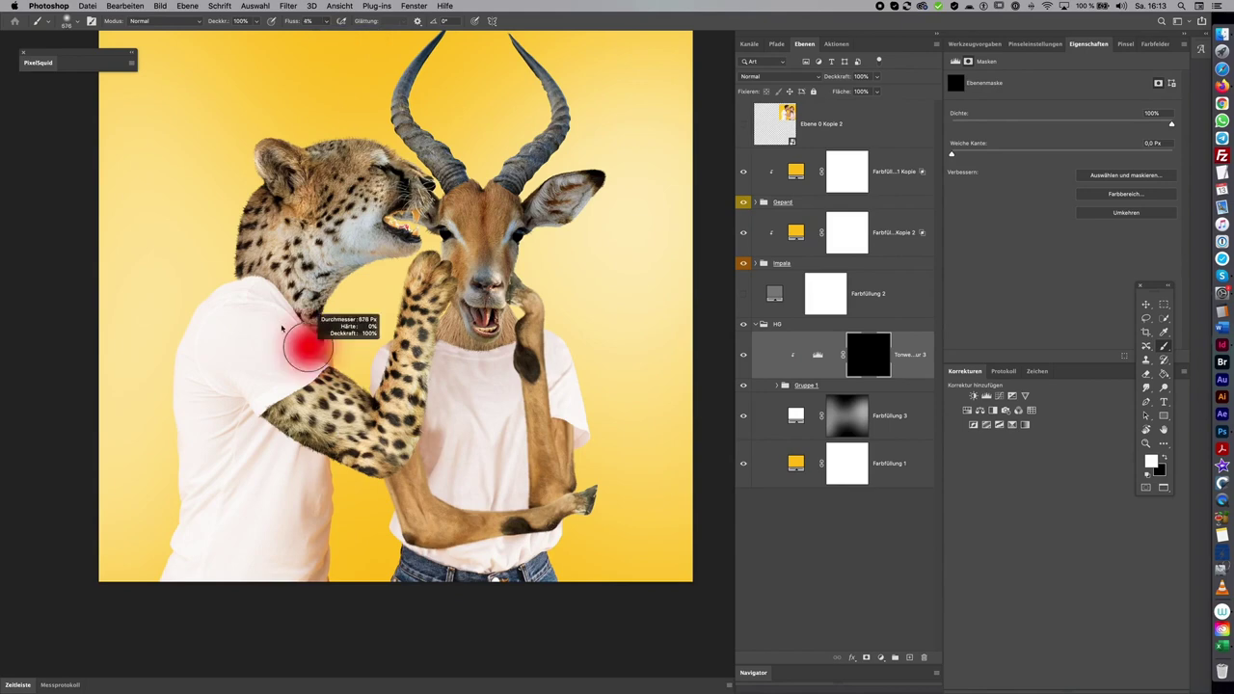
mouse_move(343, 347)
left_mouse_down()
mouse_move(308, 349)
mouse_move(337, 342)
left_mouse_up()
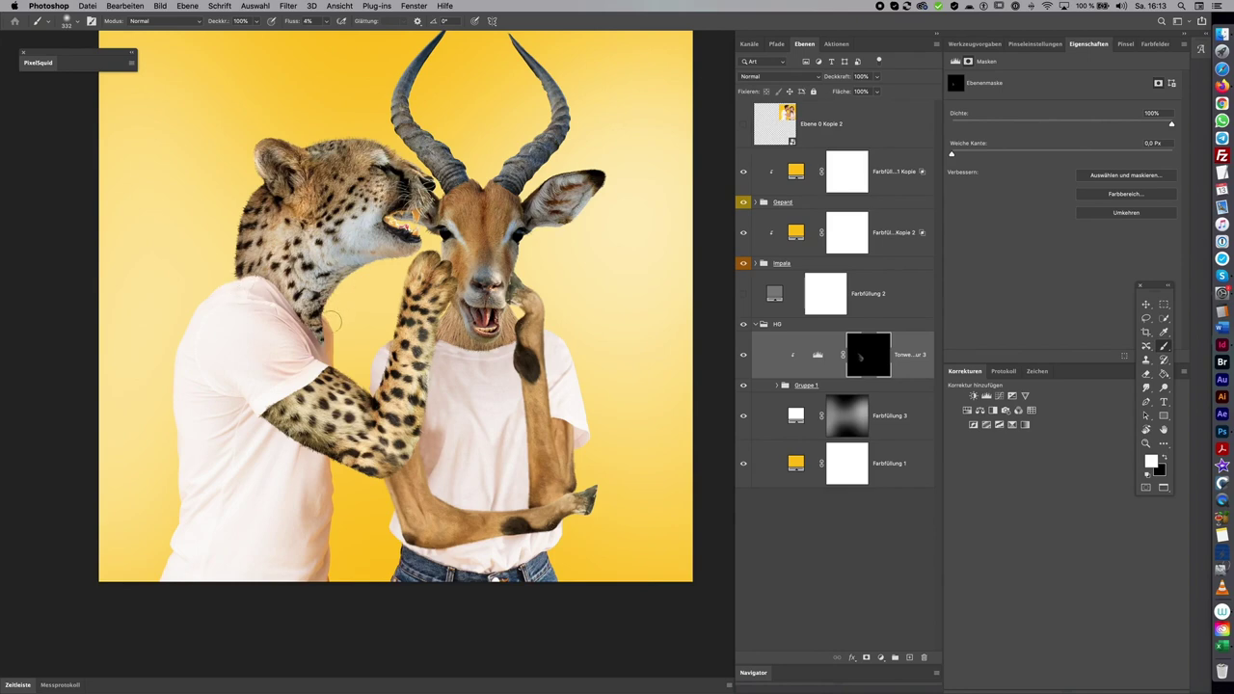
left_click_drag(275, 370, 289, 370)
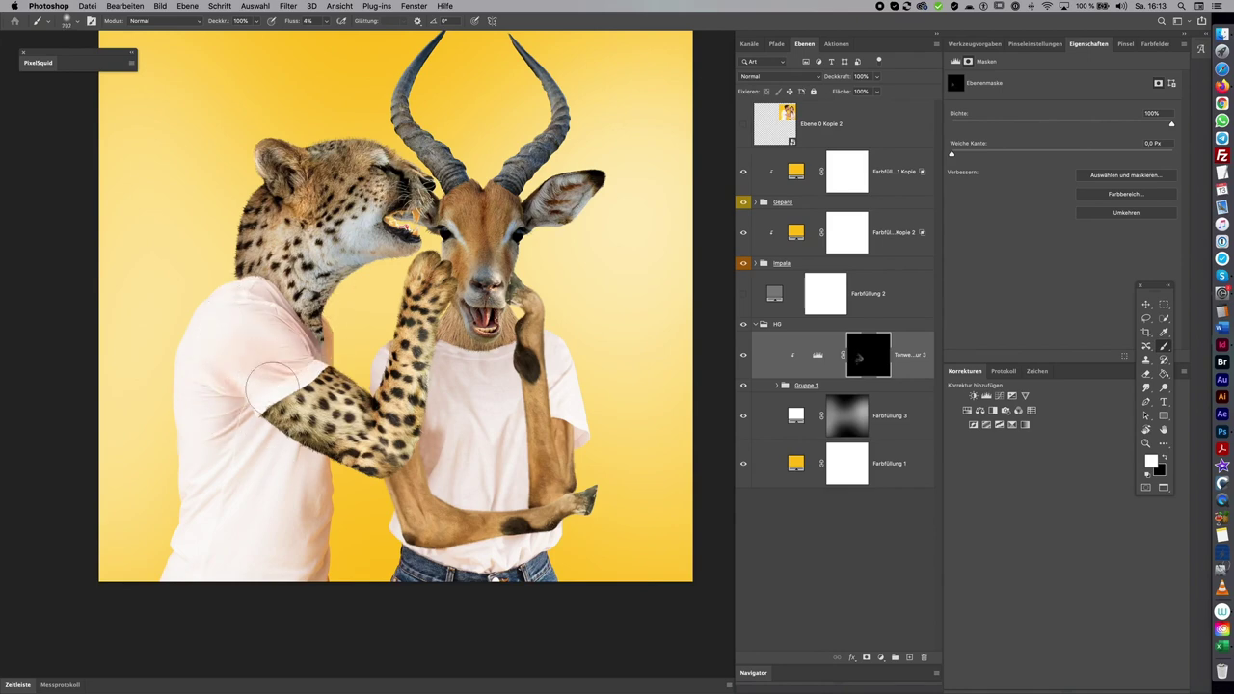
left_click_drag(376, 412, 362, 412)
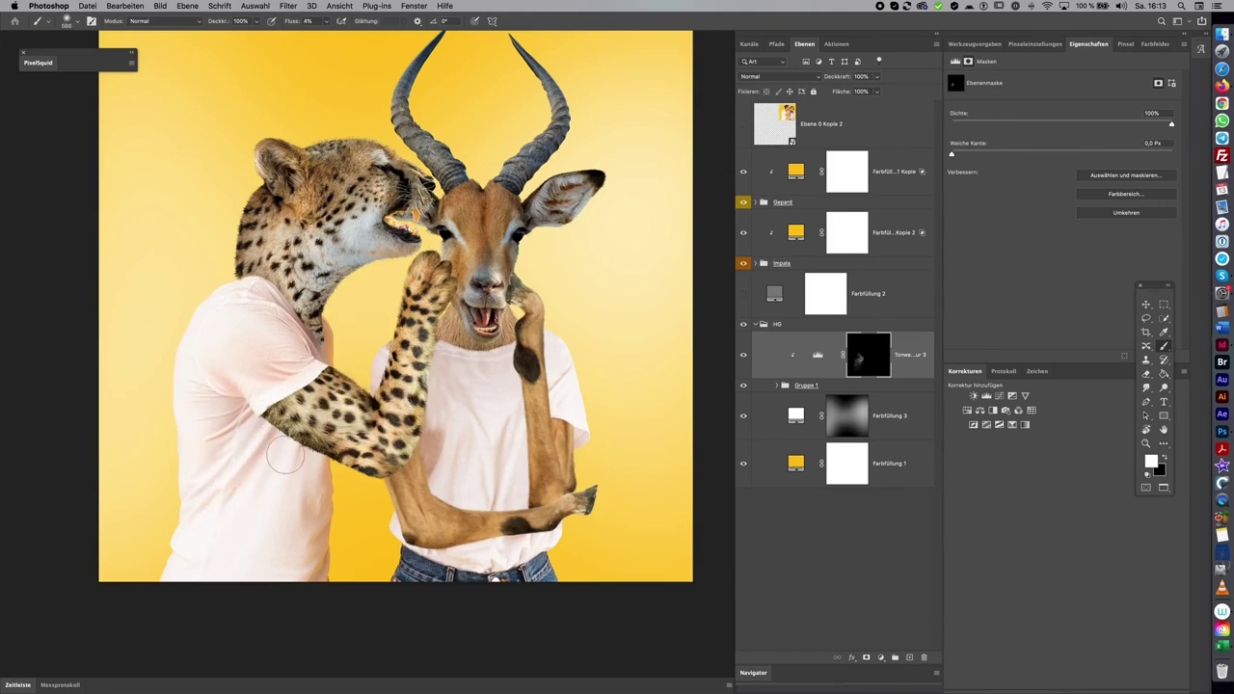
left_click_drag(279, 529, 307, 463)
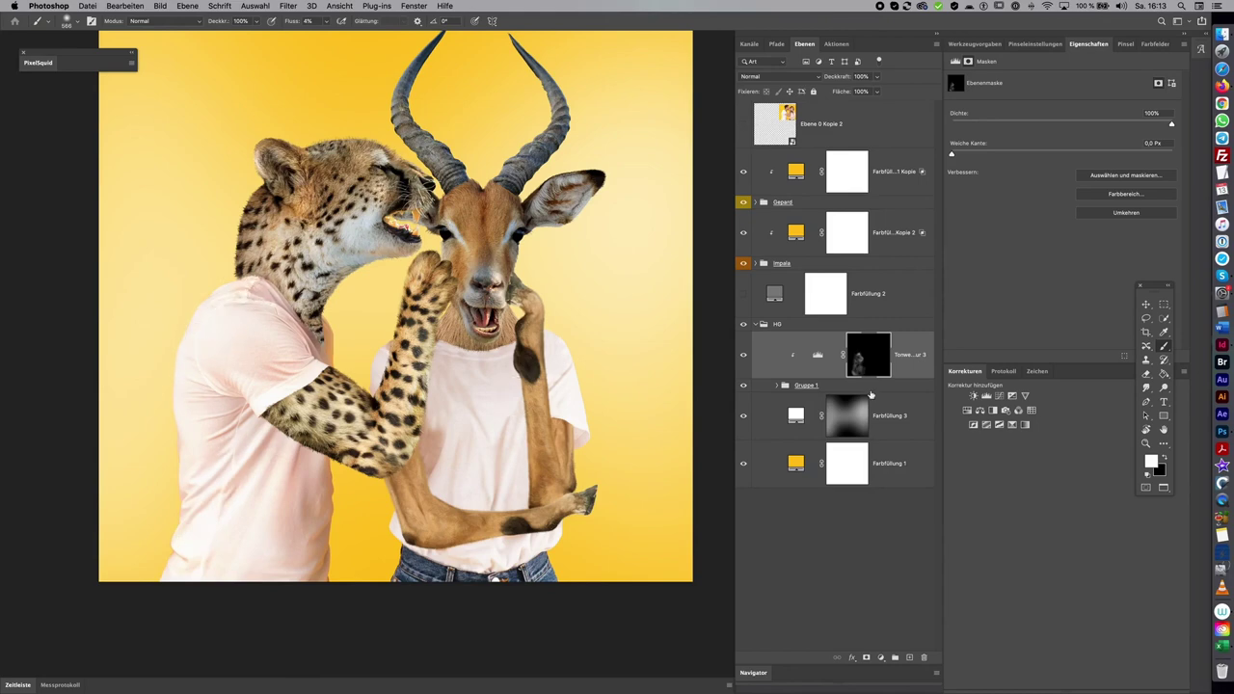
left_click(979, 409)
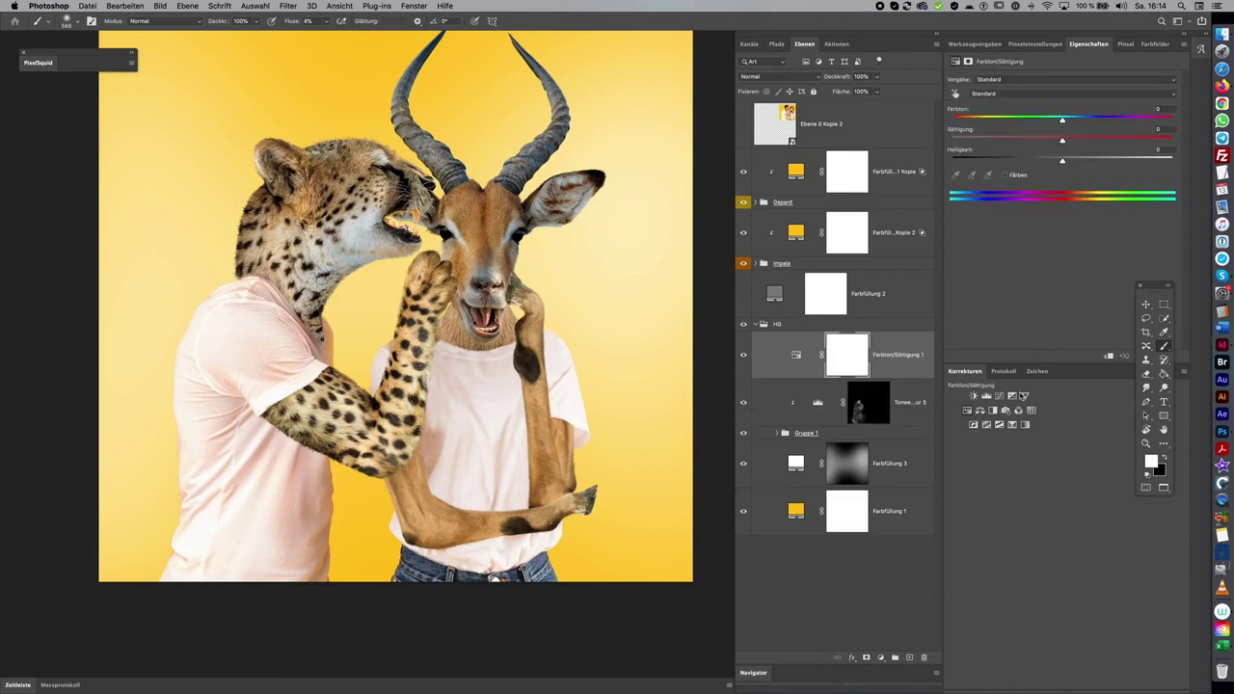
Clip Hue/Saturation to the levels layer, copy the levels mask onto it, and set saturation -100
left_click(1108, 355)
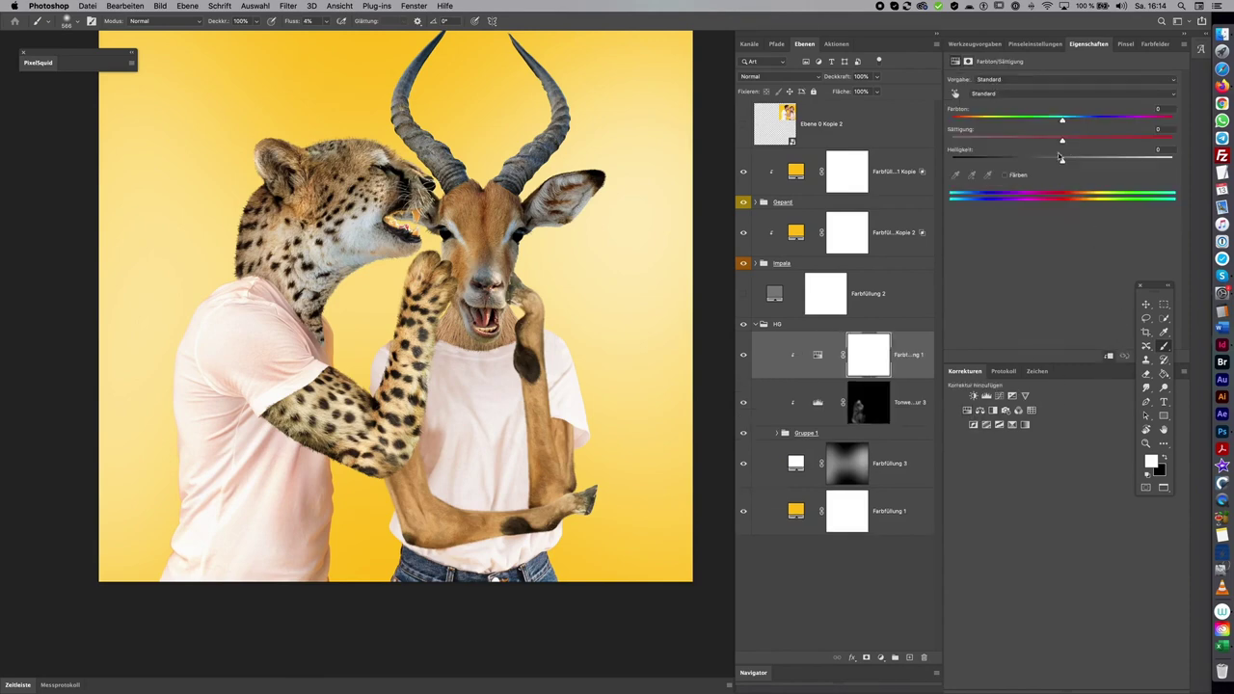
left_click_drag(871, 409, 873, 355)
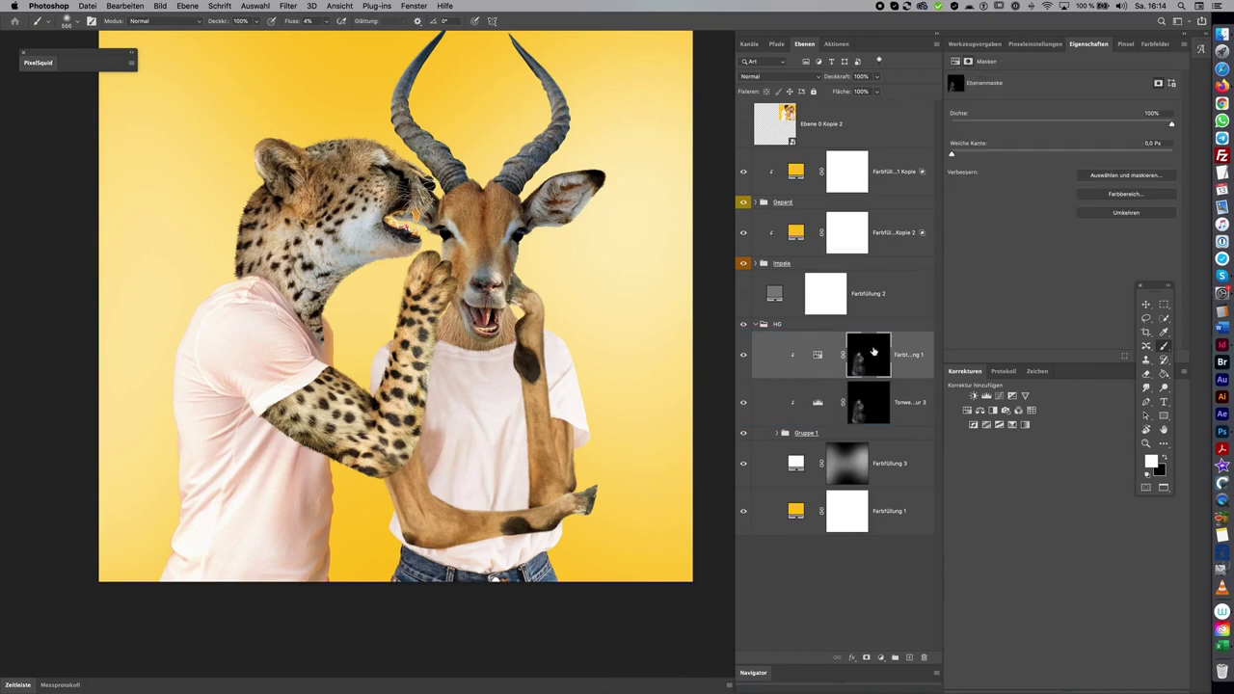
left_click(817, 357)
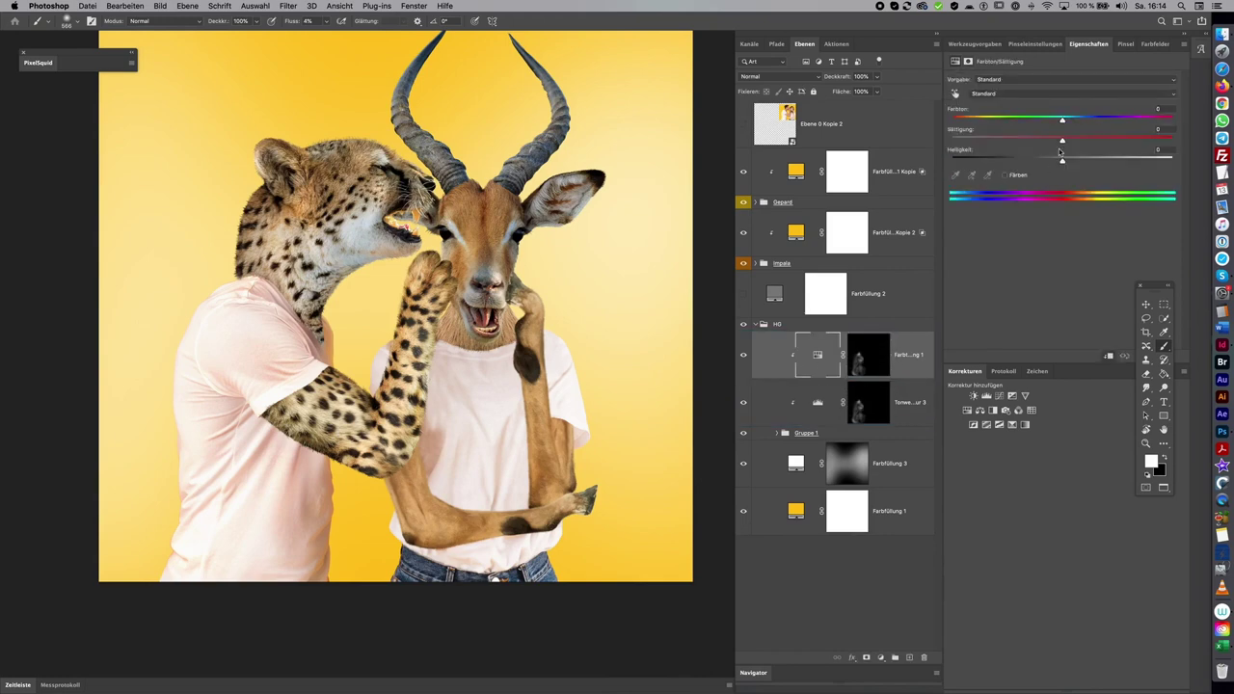
left_click_drag(1061, 141, 1007, 143)
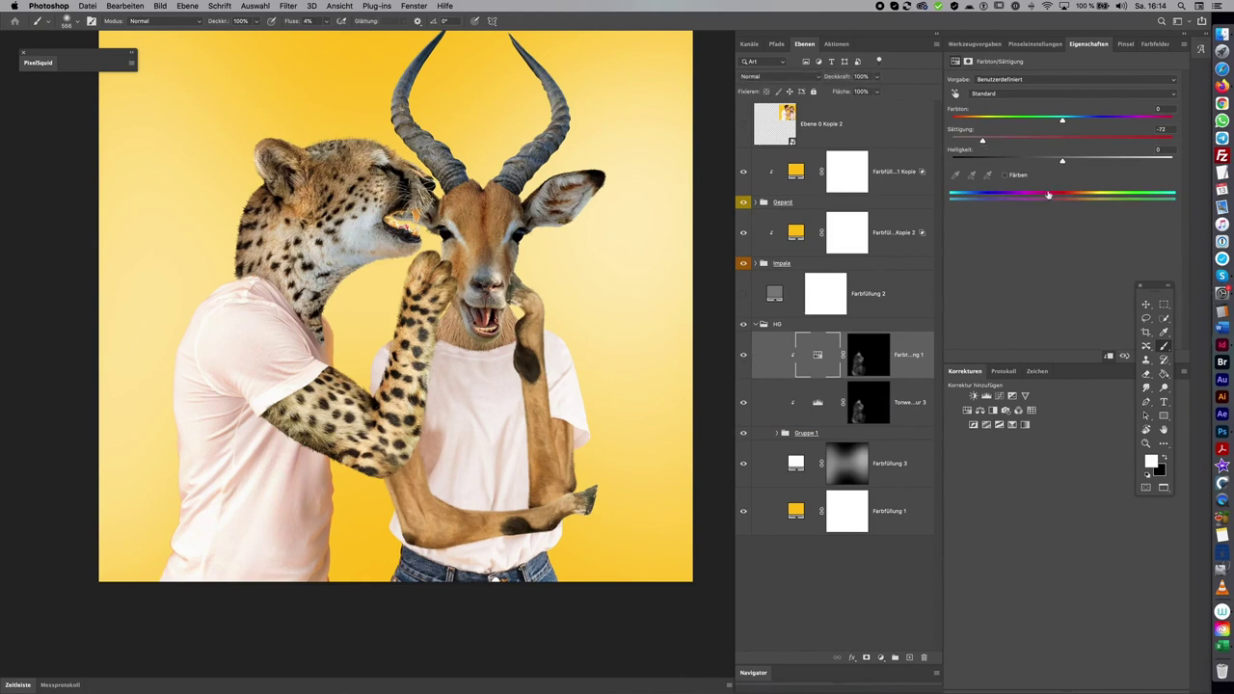
left_click_drag(978, 150, 904, 191)
left_click(741, 357)
left_click(742, 357)
left_click(866, 362, "shift")
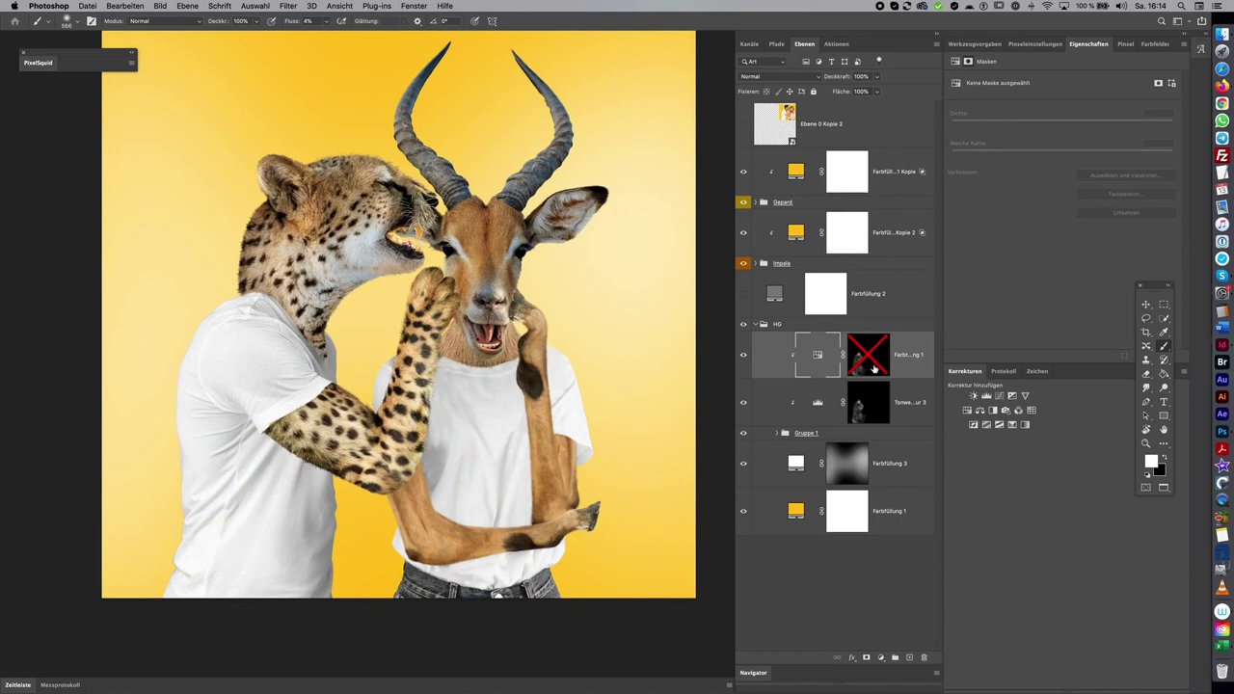
left_click(875, 362, "shift")
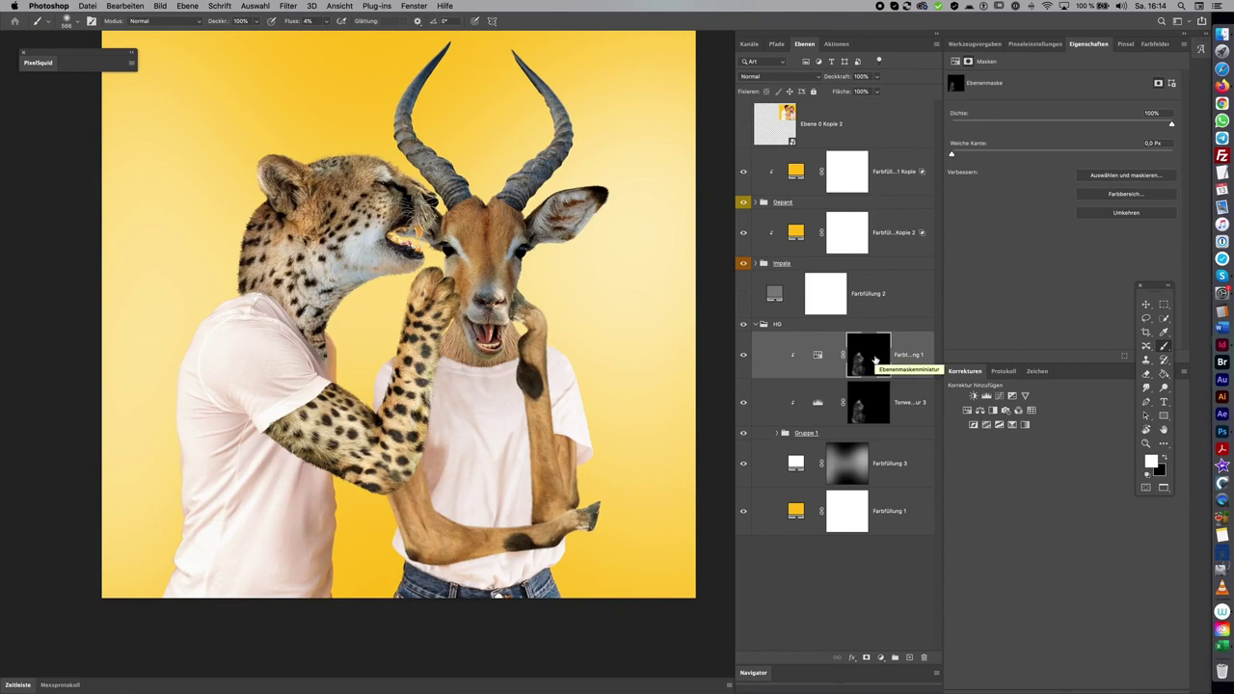
Refill the hue/saturation mask black and paint desaturation over the cheetah man's shirt
key("x")
key("alt+BackSpace")
key("x")
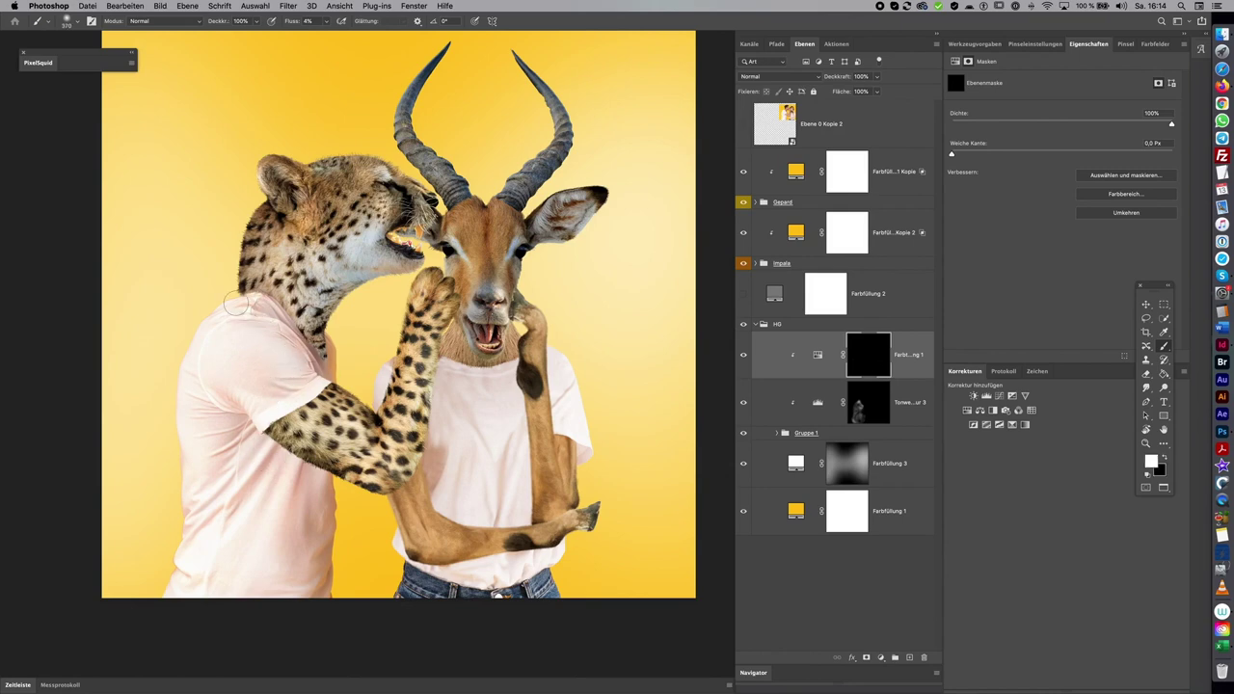
left_click_drag(317, 377, 343, 365)
mouse_move(225, 481)
left_mouse_down()
mouse_move(250, 453)
mouse_move(325, 545)
mouse_move(234, 541)
mouse_move(197, 430)
mouse_move(252, 449)
mouse_move(315, 576)
mouse_move(193, 453)
left_mouse_up()
left_click(323, 317)
left_click_drag(242, 442, 303, 471)
left_click(744, 399)
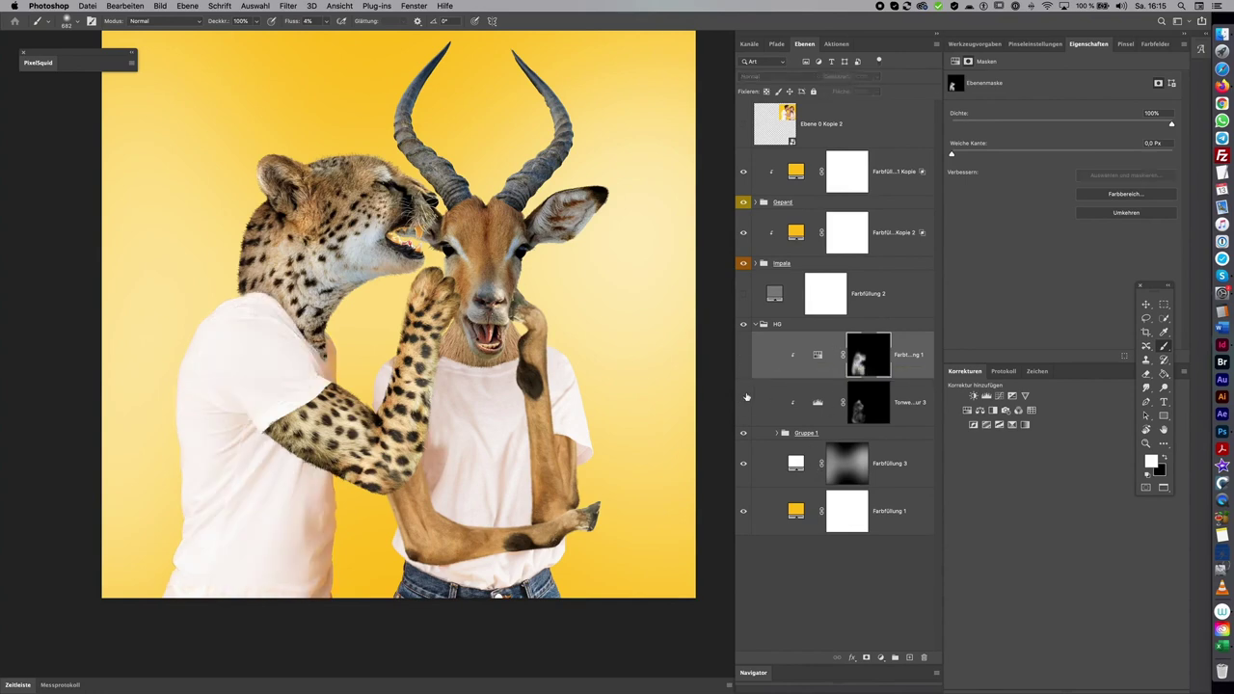
left_click(745, 364)
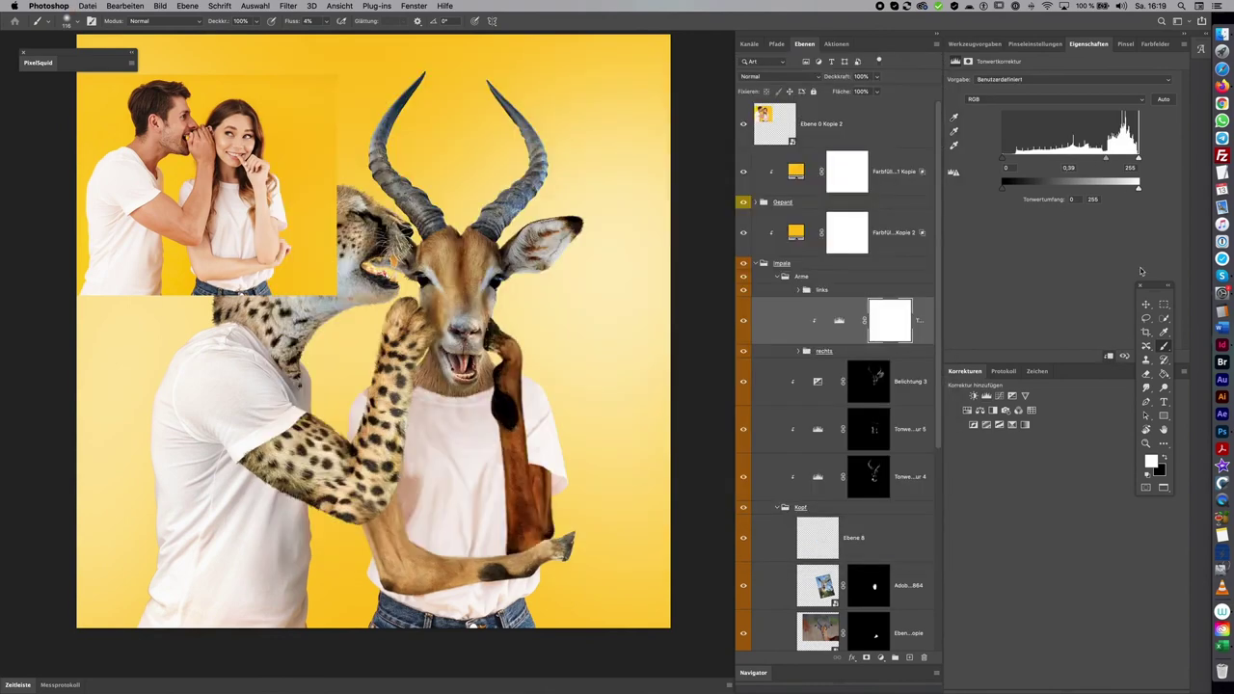
Invert the new levels mask to black and brush the darkening along the impala's arm
key("super+i")
mouse_move(488, 322)
left_mouse_down()
mouse_move(510, 453)
mouse_move(539, 464)
left_mouse_up()
scroll(606, 511, "down", 2)
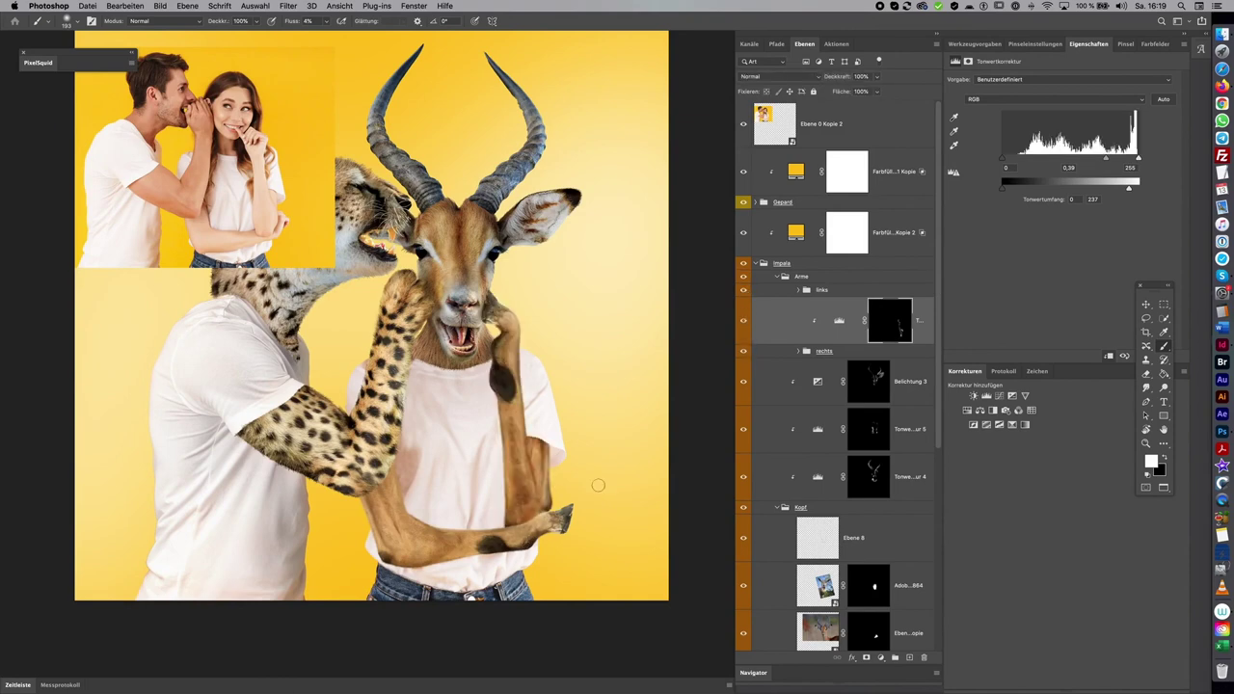
Add a +1.73 exposure layer, invert its mask, and paint brightening along the impala's arm
left_click(1011, 397)
left_click_drag(1062, 106, 1094, 107)
key("ctrl+i")
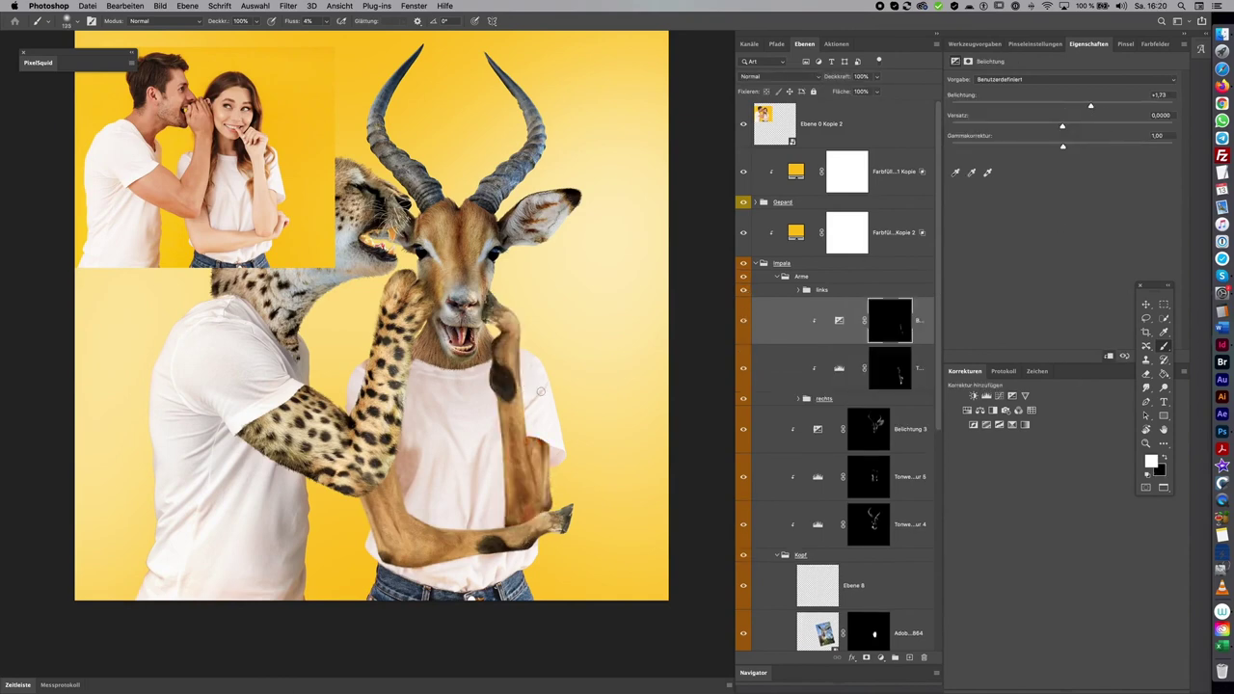
left_click_drag(493, 289, 512, 511)
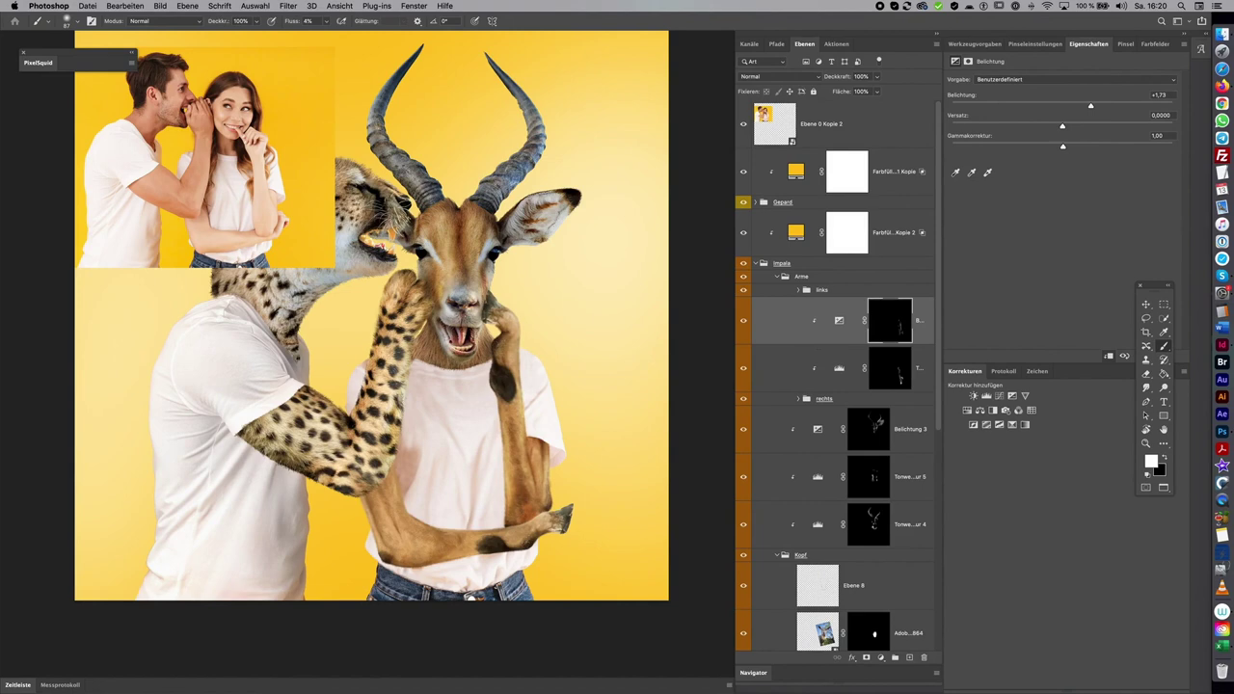
mouse_move(606, 402)
left_mouse_down()
mouse_move(635, 417)
mouse_move(629, 395)
mouse_move(656, 356)
left_mouse_up()
Add an inverted levels layer above the links arm group, paint the forearm, then add a black-masked exposure
left_click(821, 290)
left_click(985, 396)
key("ctrl+i")
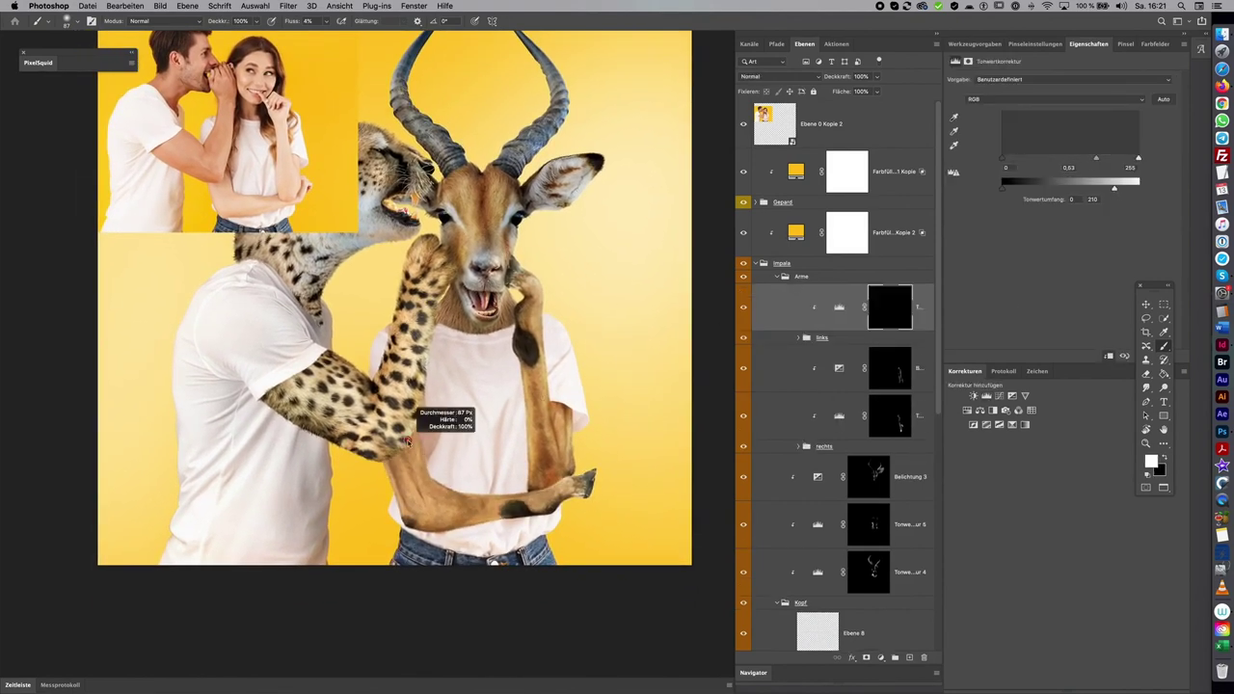
mouse_move(469, 521)
left_mouse_down()
mouse_move(567, 480)
mouse_move(574, 491)
left_mouse_up()
scroll(646, 420, "down", 2)
left_click(1012, 395)
key("ctrl+i")
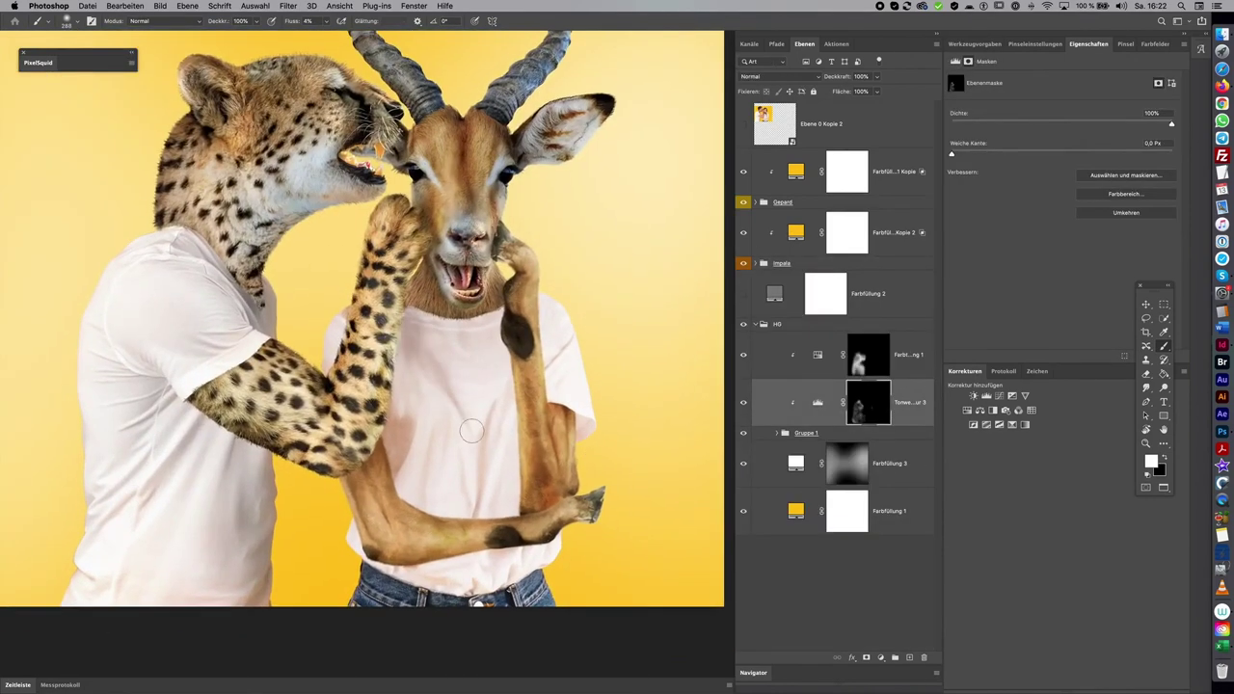
Paint the levels tint onto the impala's shirt, then target the hue/saturation layer
mouse_move(470, 431)
left_mouse_down()
mouse_move(434, 318)
mouse_move(540, 308)
mouse_move(579, 424)
mouse_move(394, 351)
left_mouse_up()
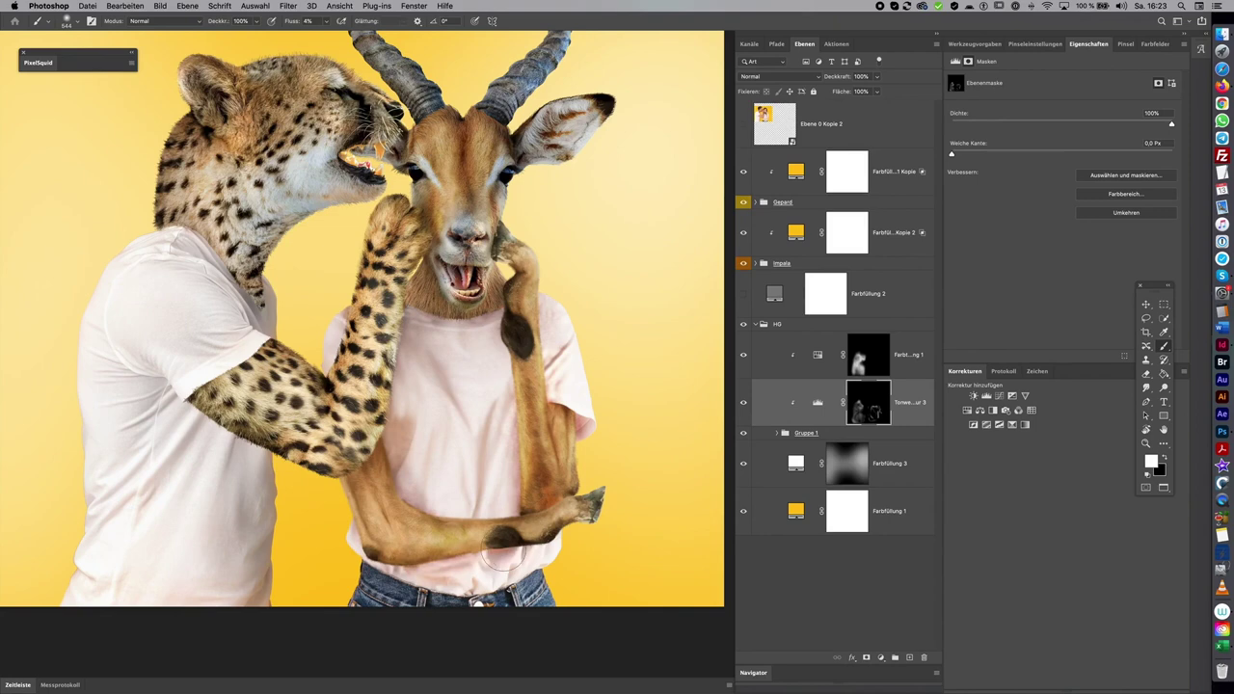
scroll(409, 468, "down", 2)
scroll(409, 469, "down", 1)
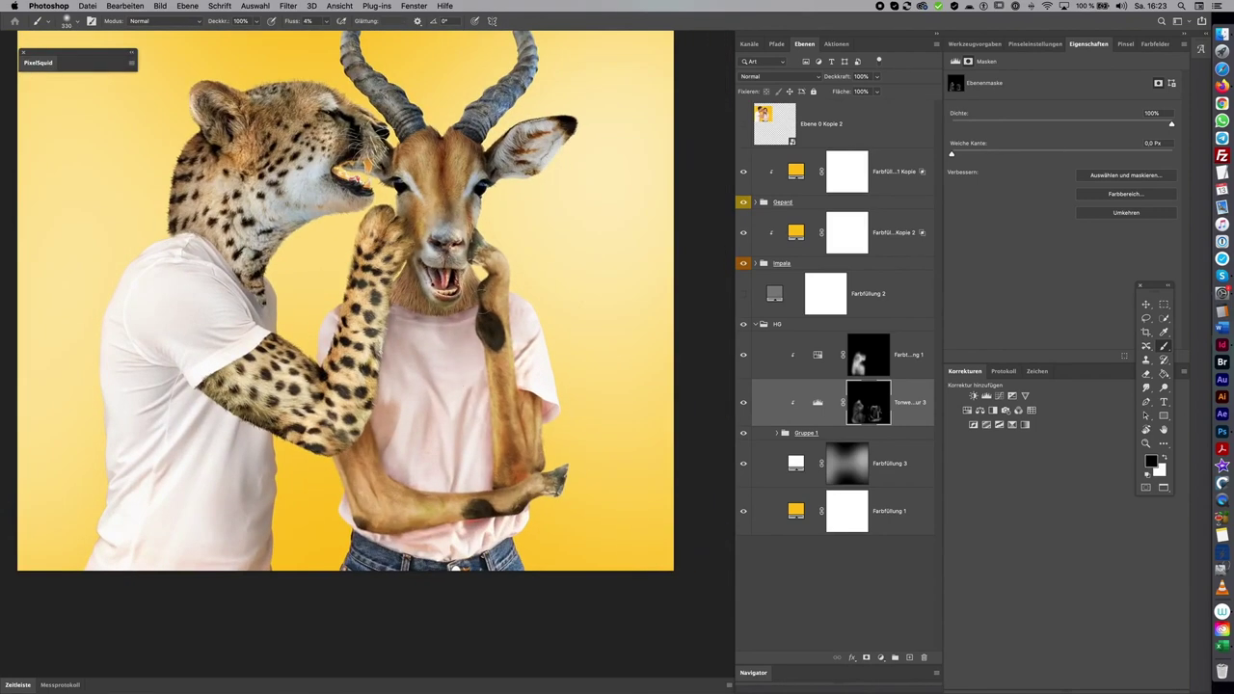
key("alt+bracketright")
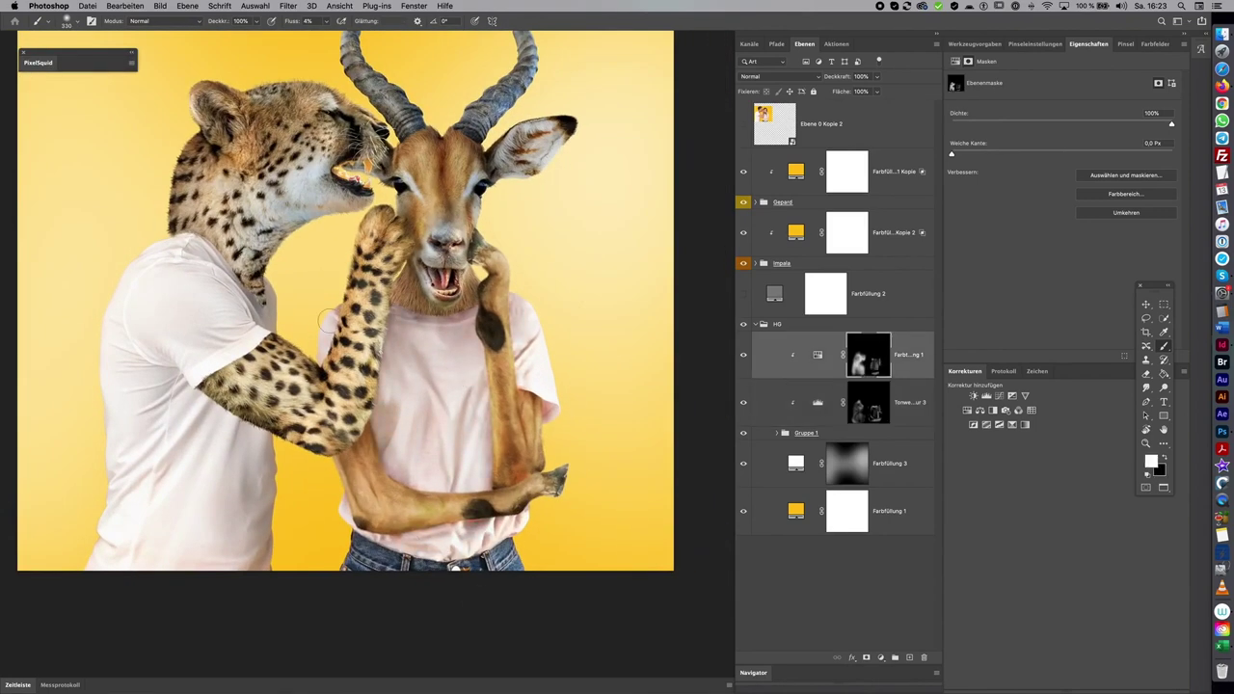
scroll(440, 451, "down", 1)
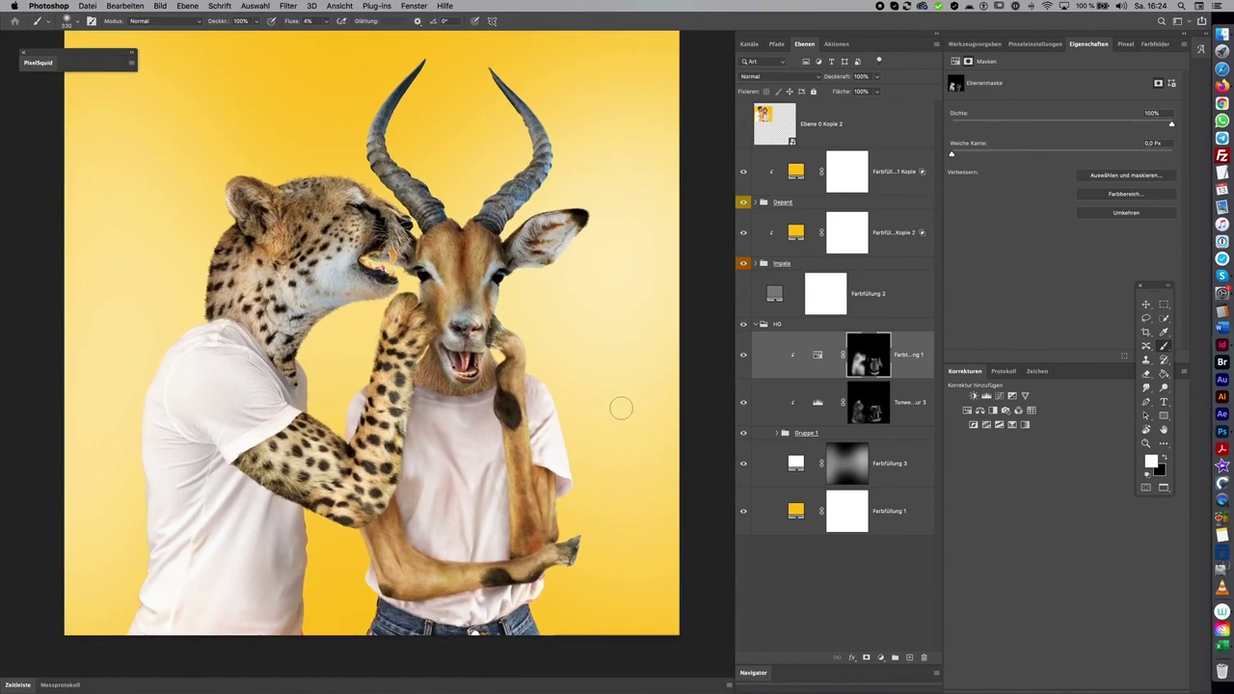
scroll(639, 394, "up", 2)
Open Gruppe 1, select Ebene 6, and clone away blemishes on the impala's shirt
left_click(777, 433)
scroll(532, 580, "up", 5)
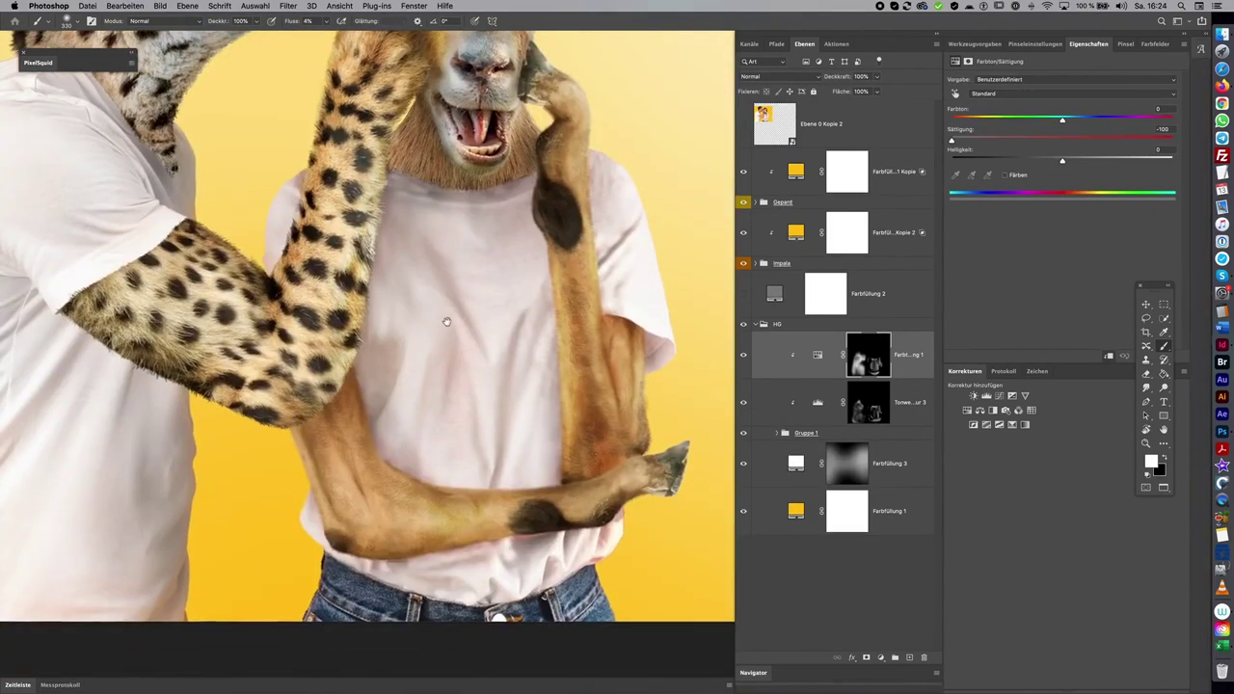
scroll(532, 580, "up", 5)
left_click(903, 461)
key("s")
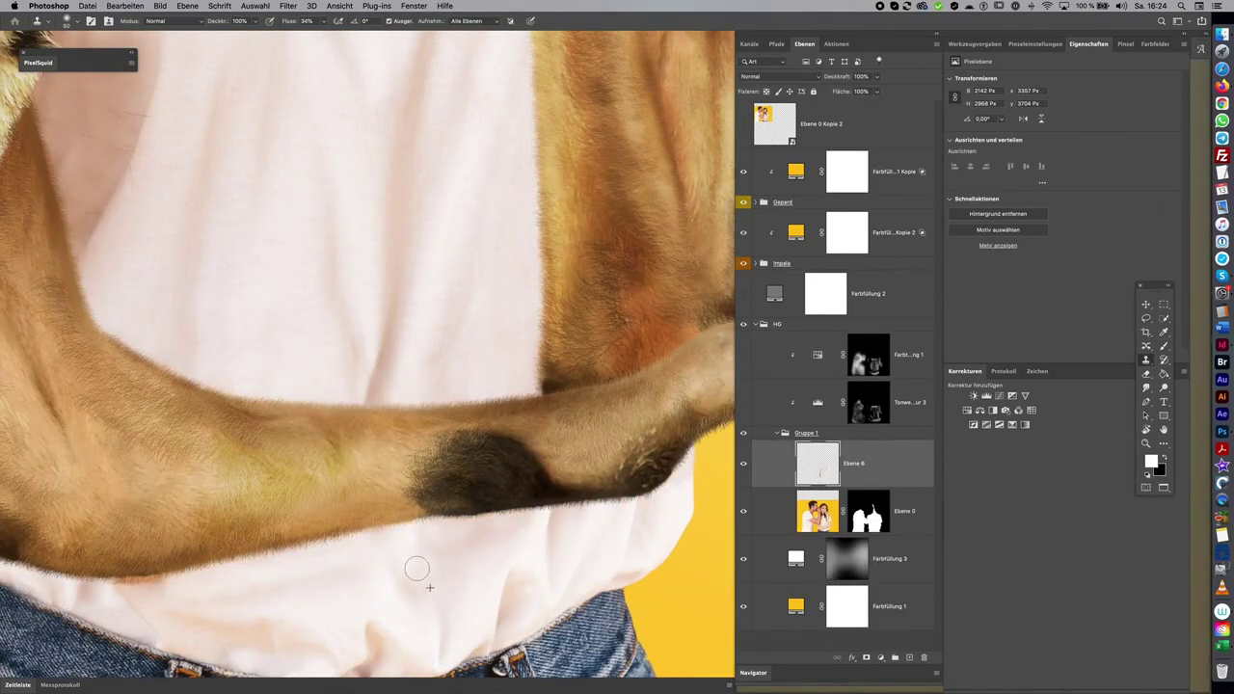
scroll(413, 570, "left", 5)
scroll(414, 569, "down", 2)
scroll(416, 514, "up", 5)
left_click_drag(467, 255, 325, 325)
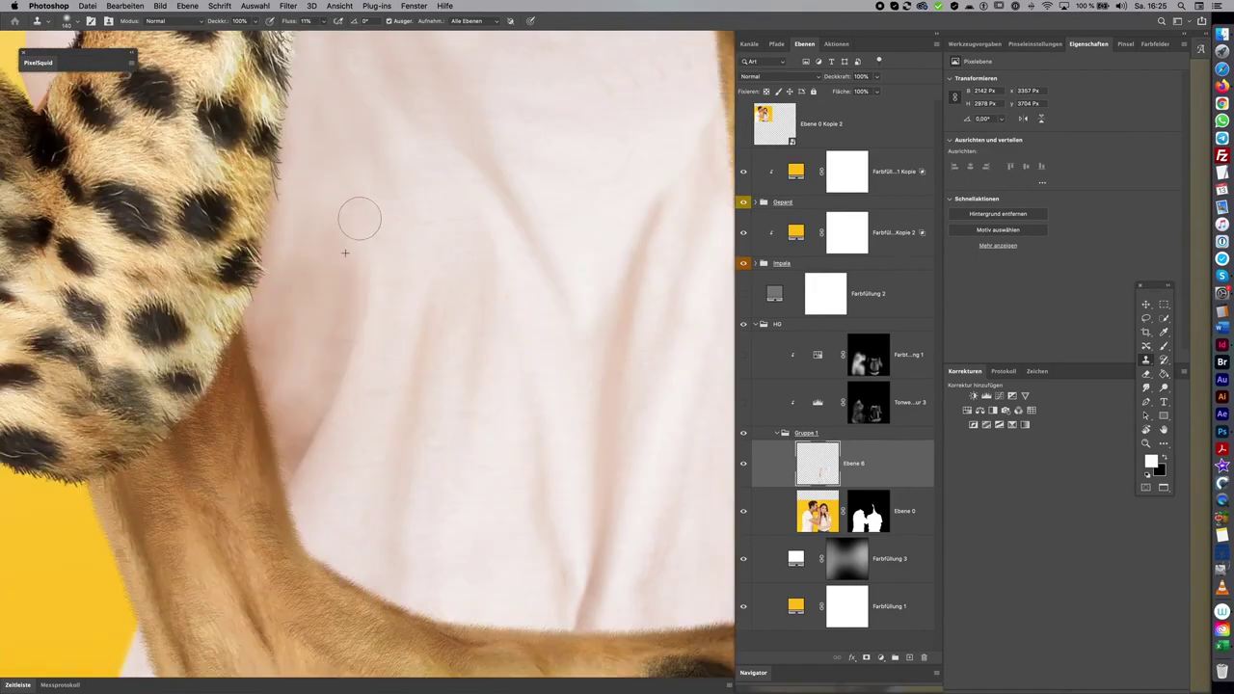
scroll(358, 215, "down", 3)
scroll(615, 396, "up", 3)
Select Ebene 0 with the Lasso tool, fit the image in view, and add a levels adjustment
key("alt+bracketleft")
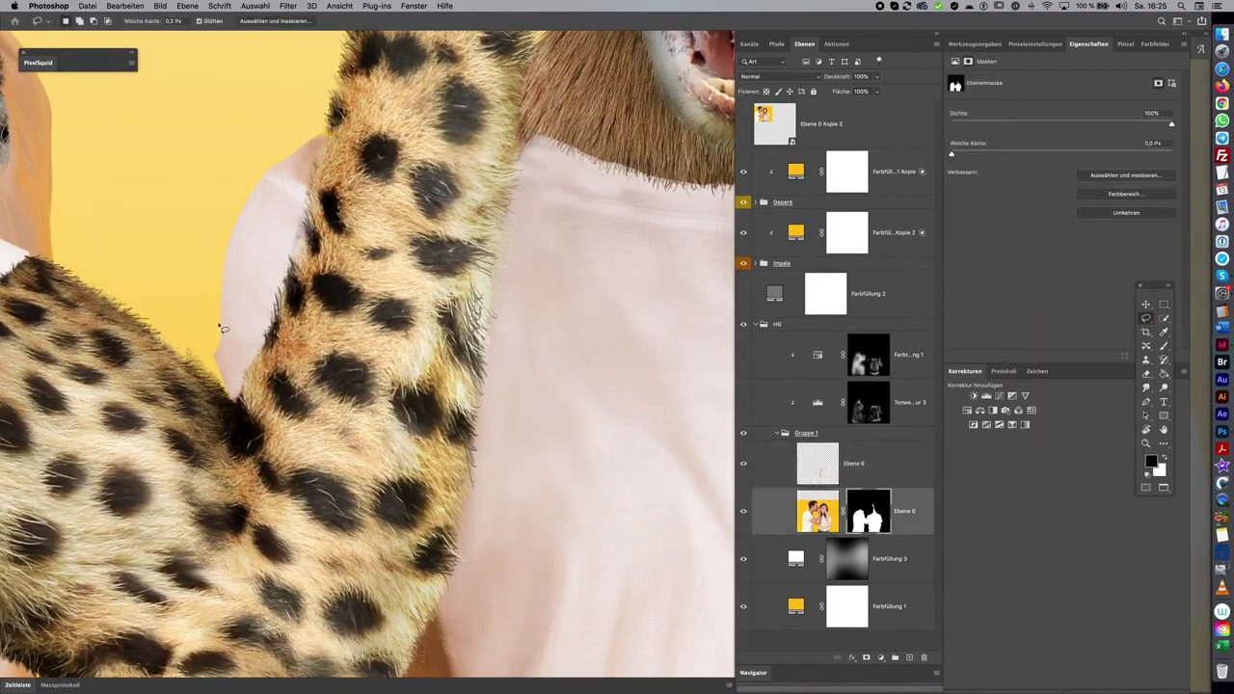
key("l")
key("ctrl+0")
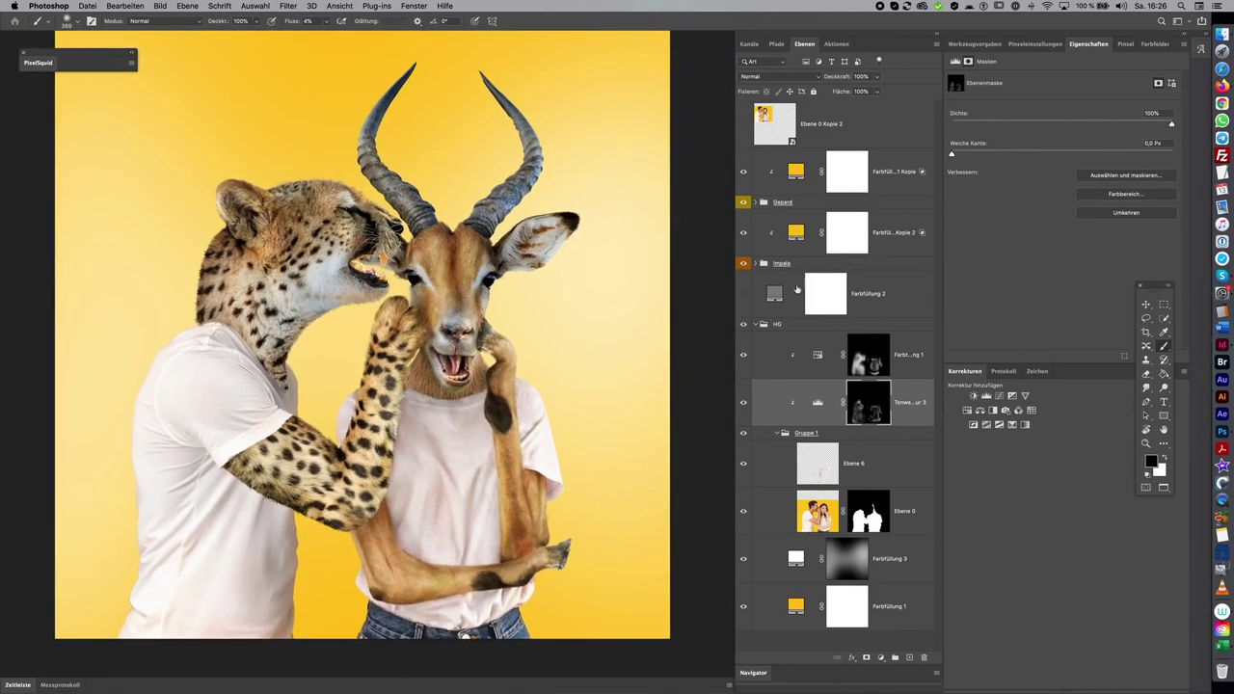
left_click(985, 396)
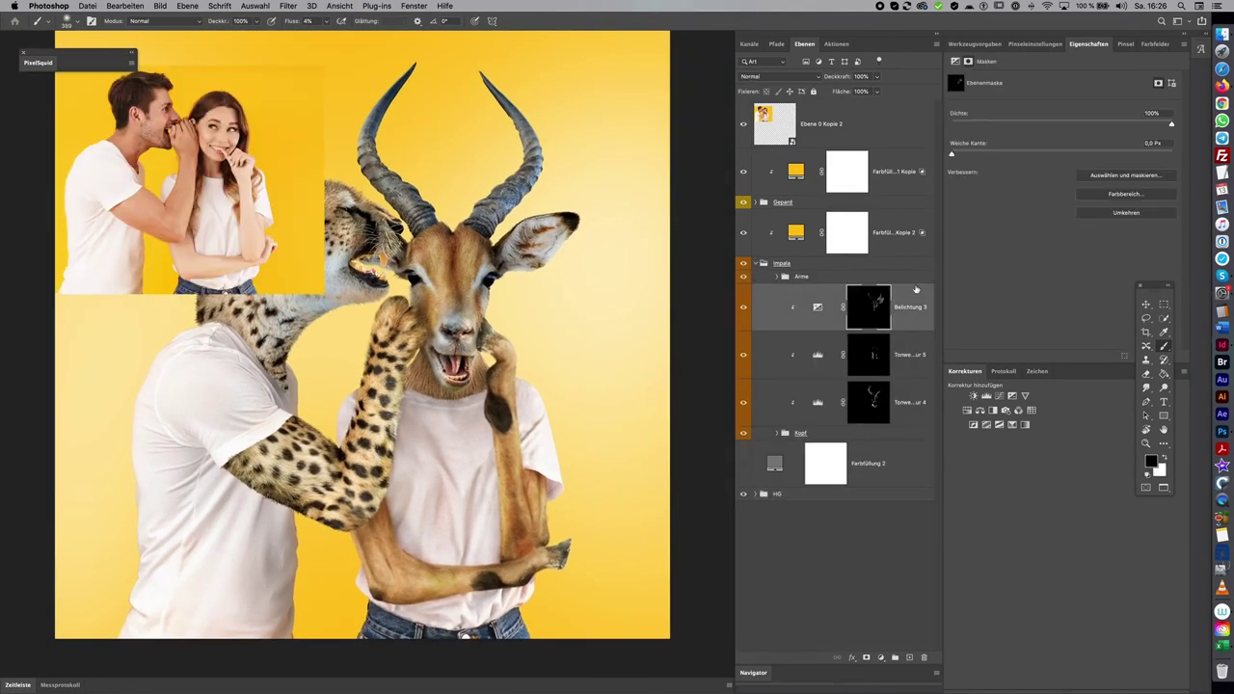
Set levels output to 222, invert the mask, and darken the impala's face spots, right horn and forehead
left_click_drag(1138, 188, 1121, 188)
key("ctrl+i")
mouse_move(469, 347)
left_mouse_down()
mouse_move(480, 365)
mouse_move(448, 391)
mouse_move(478, 378)
mouse_move(415, 384)
left_mouse_up()
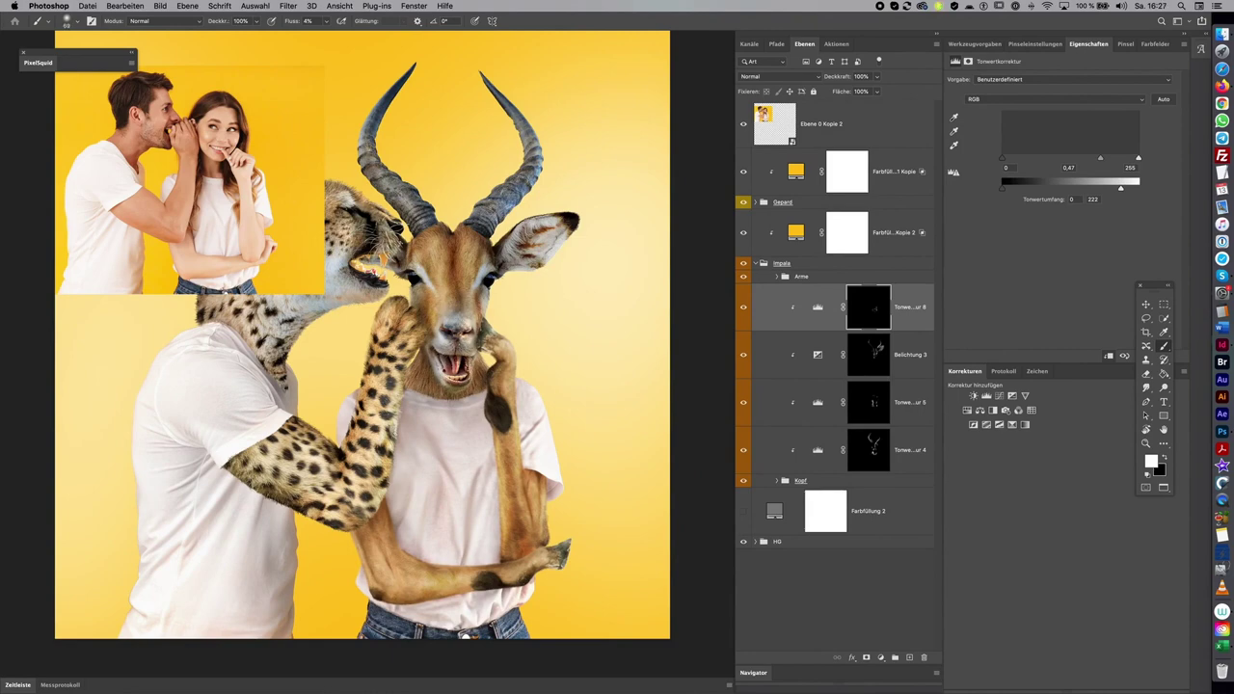
left_click_drag(486, 257, 525, 126)
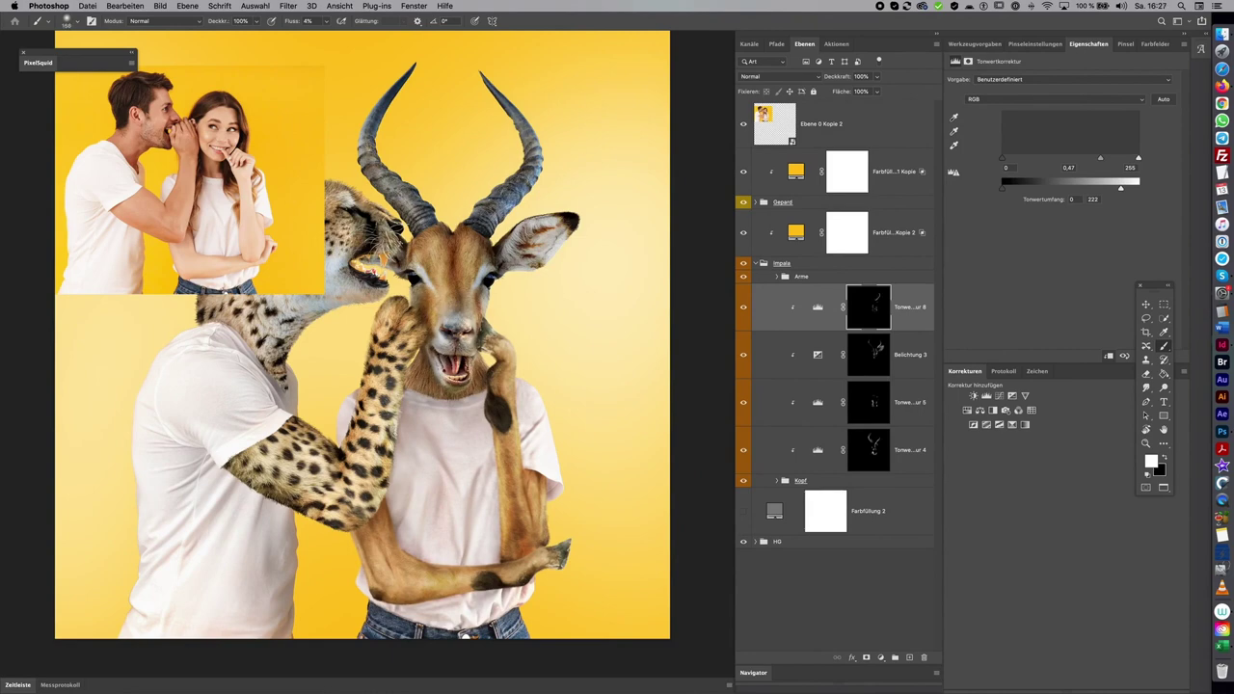
Add a black-masked exposure layer and paint brightening over the impala's ear, face and horns
left_click(1011, 397)
key("super+i")
key("x")
left_click_drag(520, 285, 488, 311)
mouse_move(518, 246)
left_mouse_down()
mouse_move(473, 289)
mouse_move(463, 327)
mouse_move(446, 328)
left_mouse_up()
mouse_move(535, 169)
left_mouse_down()
mouse_move(506, 227)
mouse_move(546, 252)
mouse_move(467, 323)
left_mouse_up()
left_click_drag(535, 184, 511, 217)
left_click_drag(434, 229, 385, 120)
left_click_drag(531, 183, 520, 207)
left_click_drag(396, 188, 429, 220)
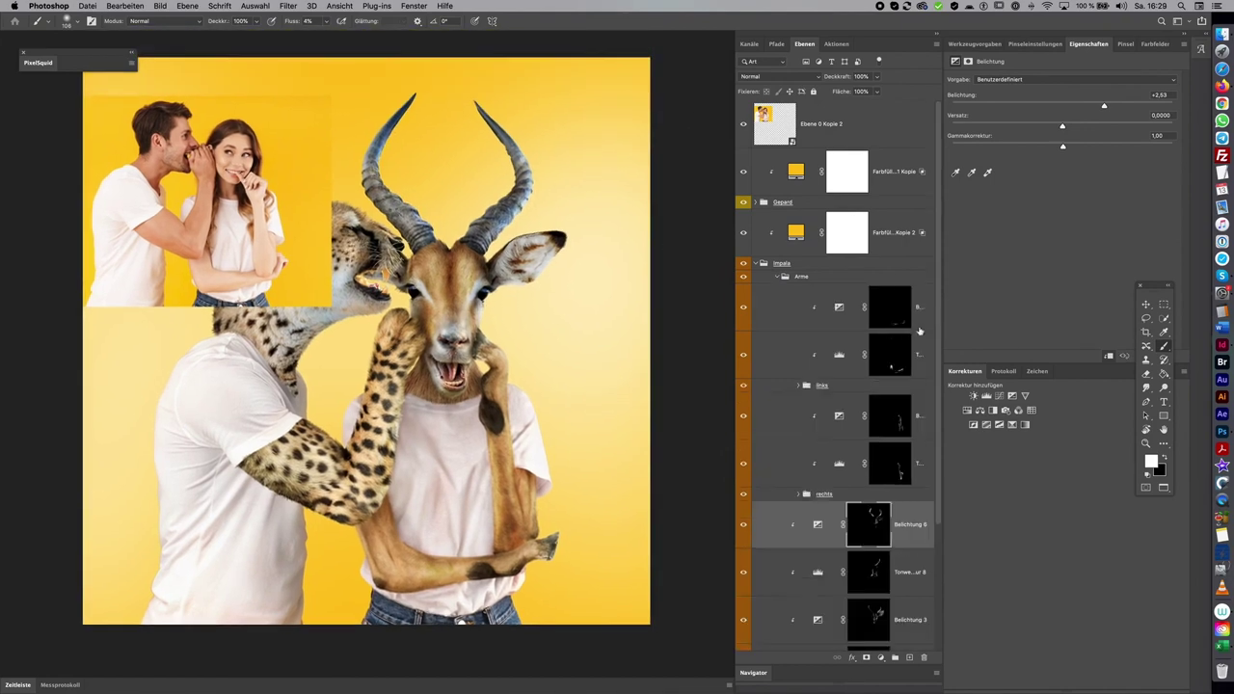
Duplicate the arm exposure at +2.73, invert its mask, and brighten the impala's right arm
left_click(918, 331)
key("ctrl+j")
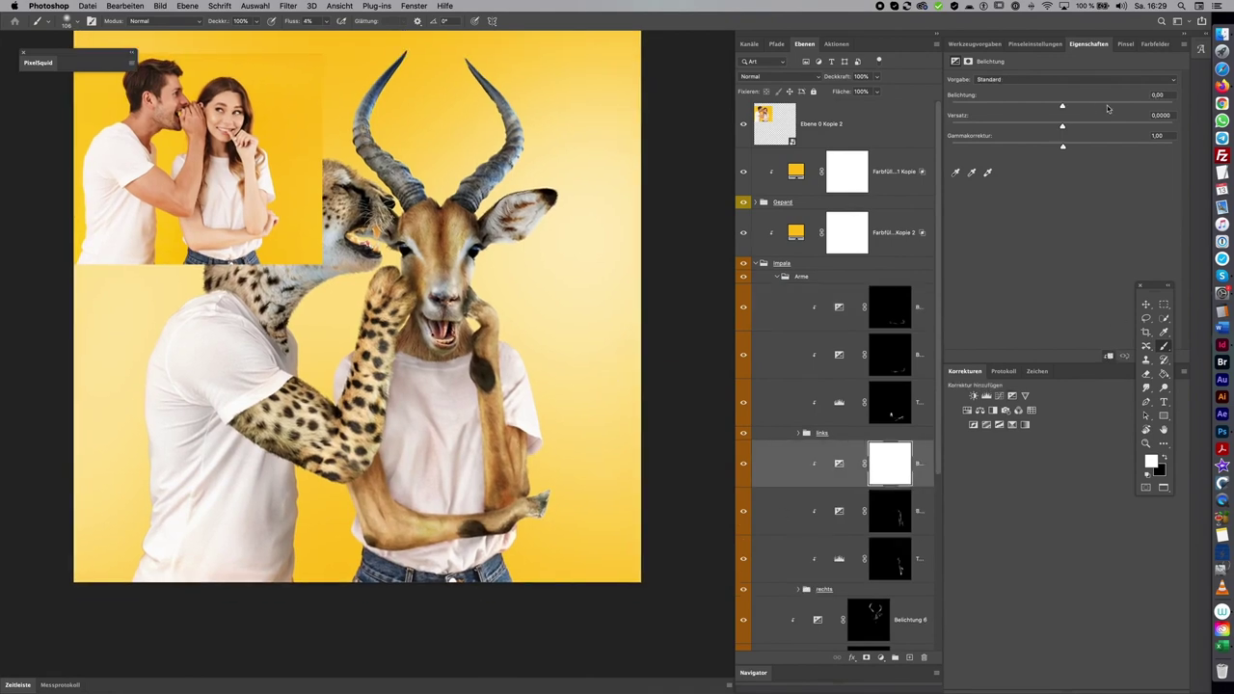
left_click(1106, 106)
key("ctrl+i")
mouse_move(474, 297)
left_mouse_down()
mouse_move(520, 496)
mouse_move(532, 467)
mouse_move(486, 429)
mouse_move(477, 338)
left_mouse_up()
left_click_drag(606, 406, 637, 430)
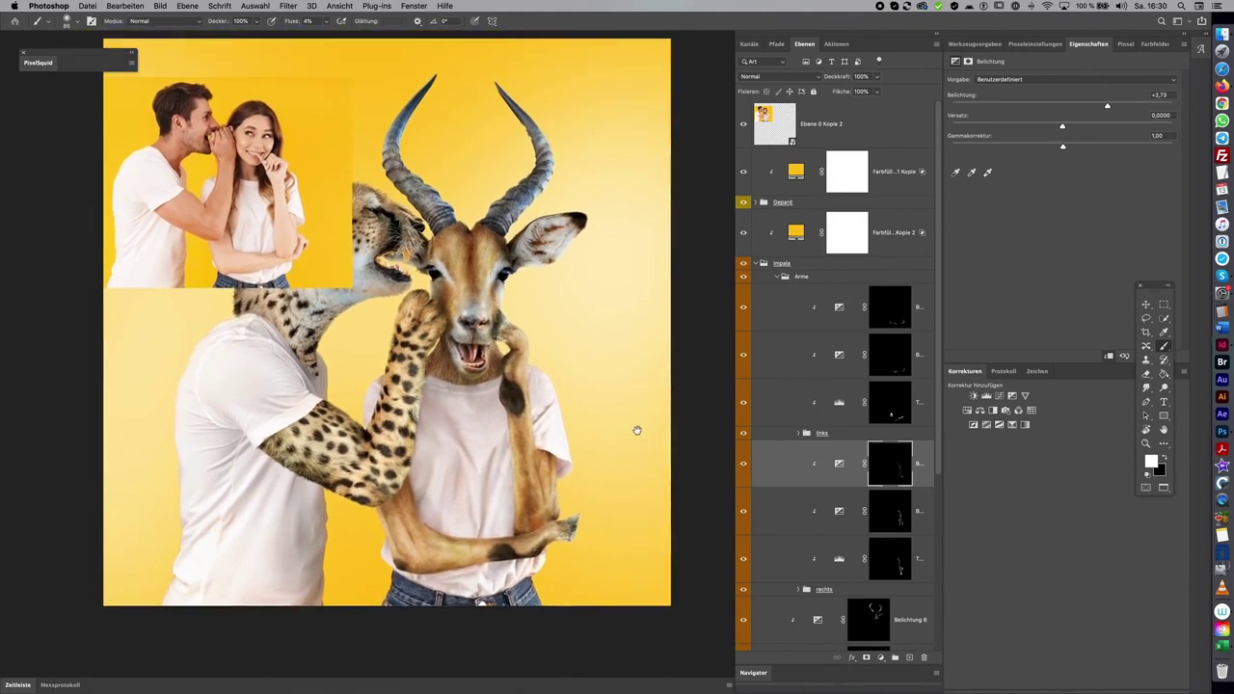
Darken the cheetah's neck, chest and arm with a Levels layer using lowered output white and a painted inverted mask
left_click(868, 375)
left_click_drag(1137, 190, 1123, 190)
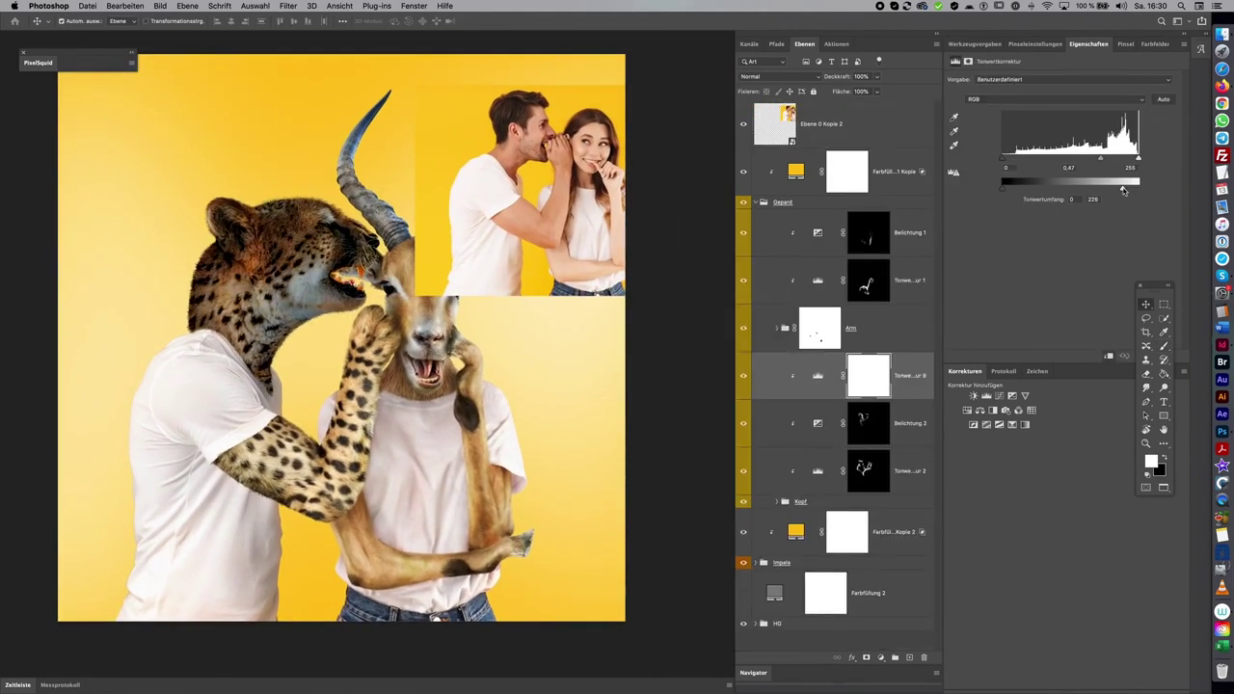
key("b")
key("ctrl+i")
mouse_move(205, 263)
left_mouse_down()
mouse_move(219, 223)
mouse_move(257, 314)
mouse_move(256, 390)
left_mouse_up()
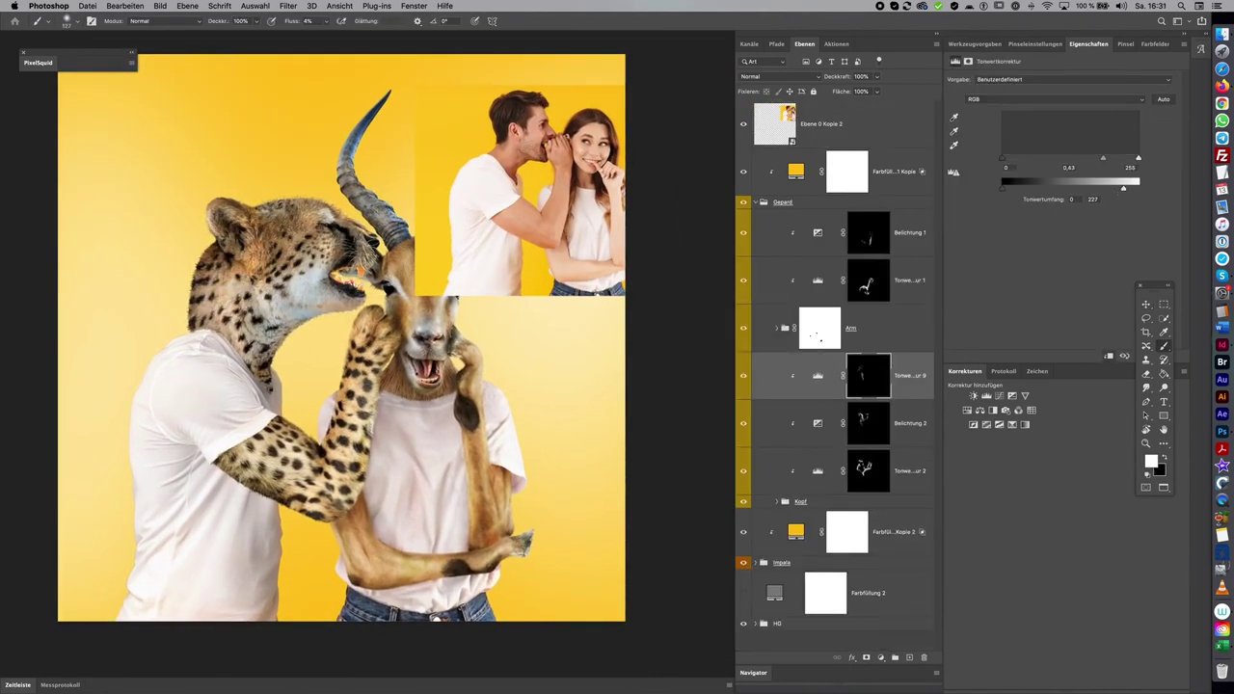
left_click_drag(253, 310, 280, 372)
mouse_move(323, 270)
left_mouse_down()
mouse_move(356, 306)
mouse_move(318, 266)
left_mouse_up()
left_click_drag(290, 342, 333, 212)
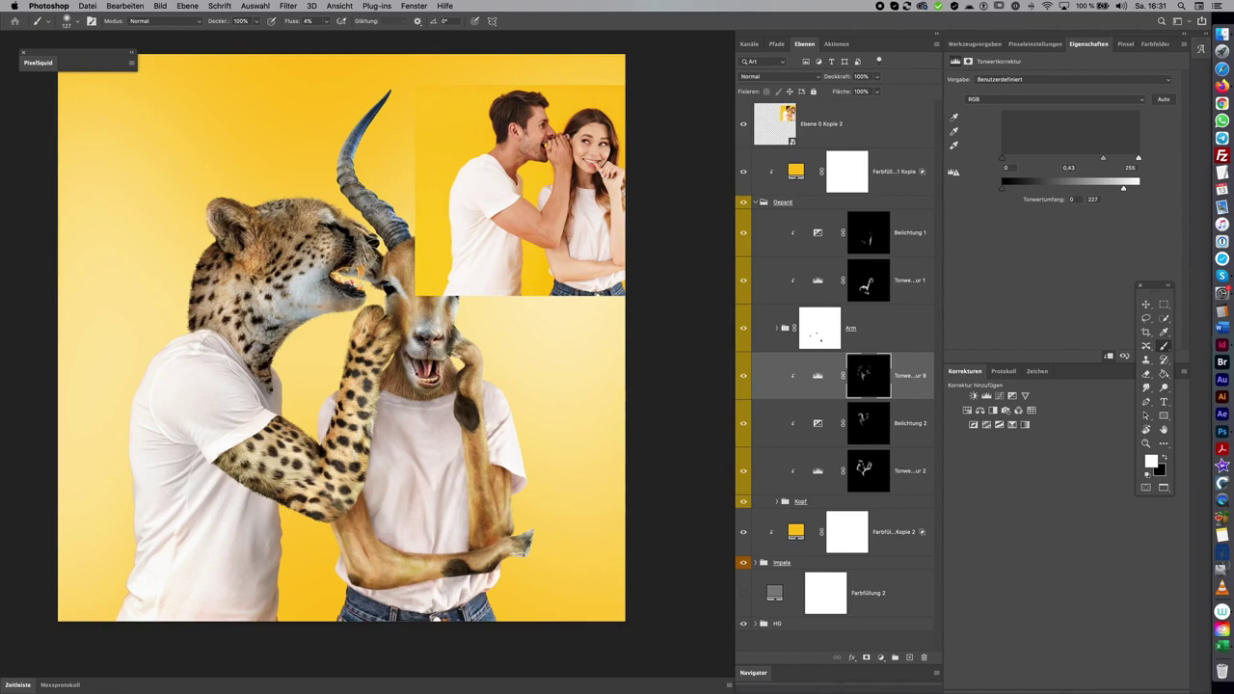
Brighten the cheetah's neck and cheek with a +1,44 Exposure layer painted through an inverted mask
scroll(338, 338, "right", 2)
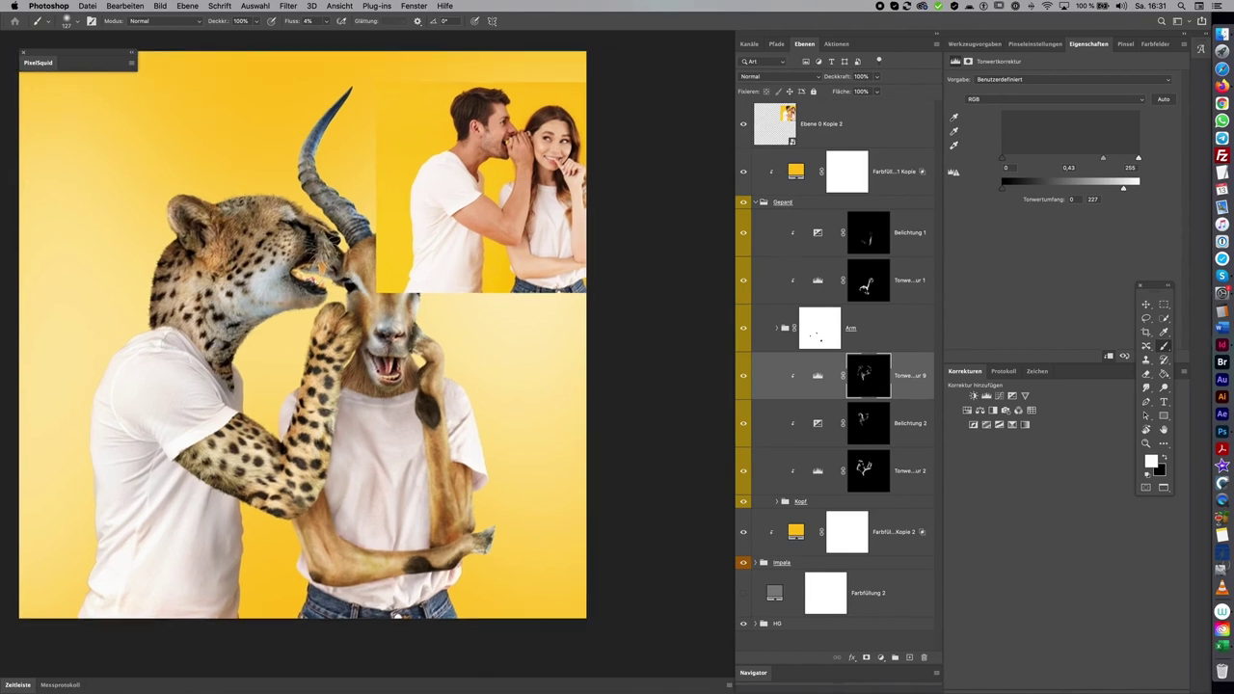
left_click(1012, 395)
key("ctrl+i")
left_click_drag(202, 222, 198, 318)
left_click_drag(265, 251, 322, 236)
mouse_move(245, 205)
left_mouse_down()
mouse_move(295, 289)
mouse_move(268, 314)
left_mouse_up()
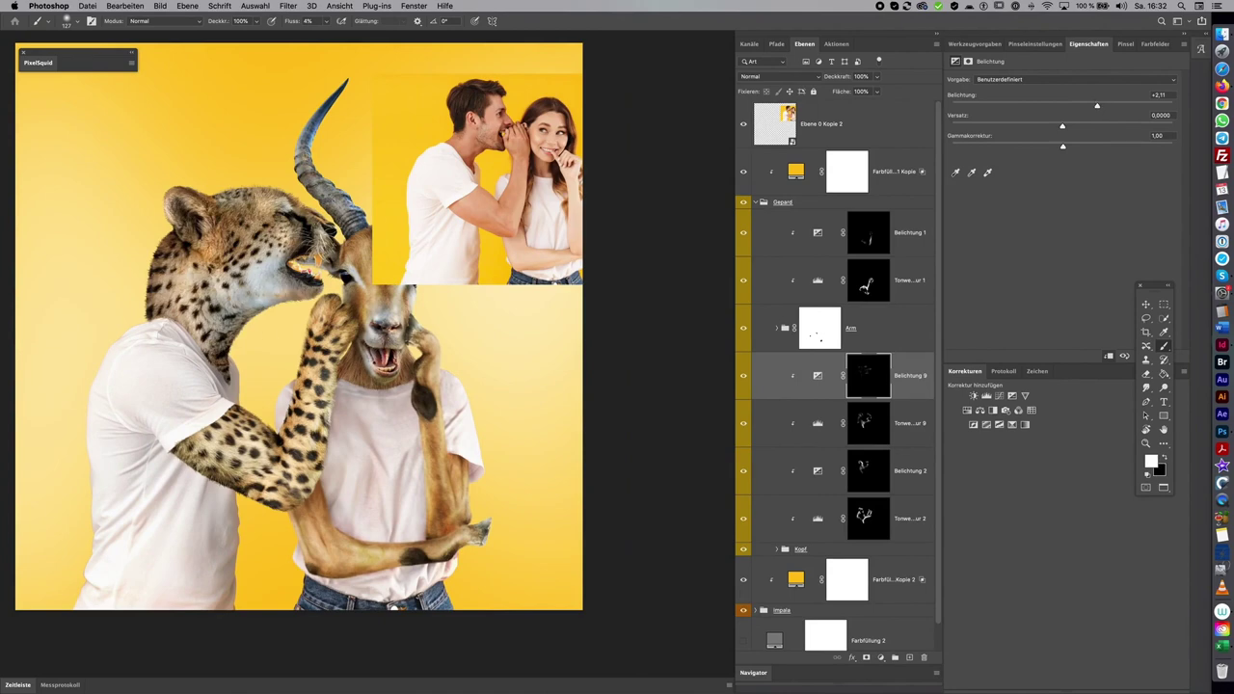
key("x")
Darken the cheetah's arm, forearm and paw with a second Levels layer painted through its inverted mask
scroll(269, 314, "down", 1)
left_click(986, 396)
mouse_move(1070, 157)
left_mouse_down()
mouse_move(1095, 157)
mouse_move(1112, 187)
left_mouse_up()
key("ctrl+i")
key("x")
mouse_move(178, 424)
left_mouse_down()
mouse_move(192, 400)
mouse_move(260, 391)
mouse_move(294, 362)
mouse_move(331, 285)
mouse_move(349, 295)
mouse_move(290, 424)
left_mouse_up()
left_click_drag(301, 361, 288, 474)
left_click_drag(342, 328, 347, 307)
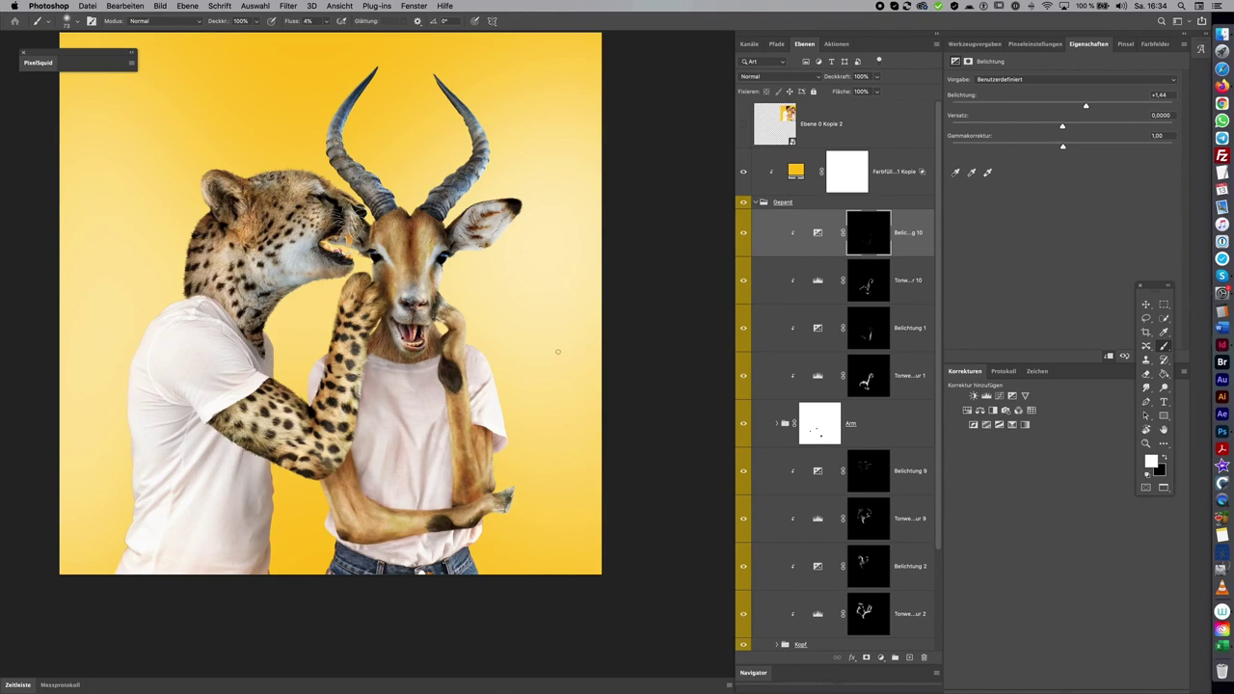
scroll(363, 343, "up", 5)
scroll(363, 343, "up", 3)
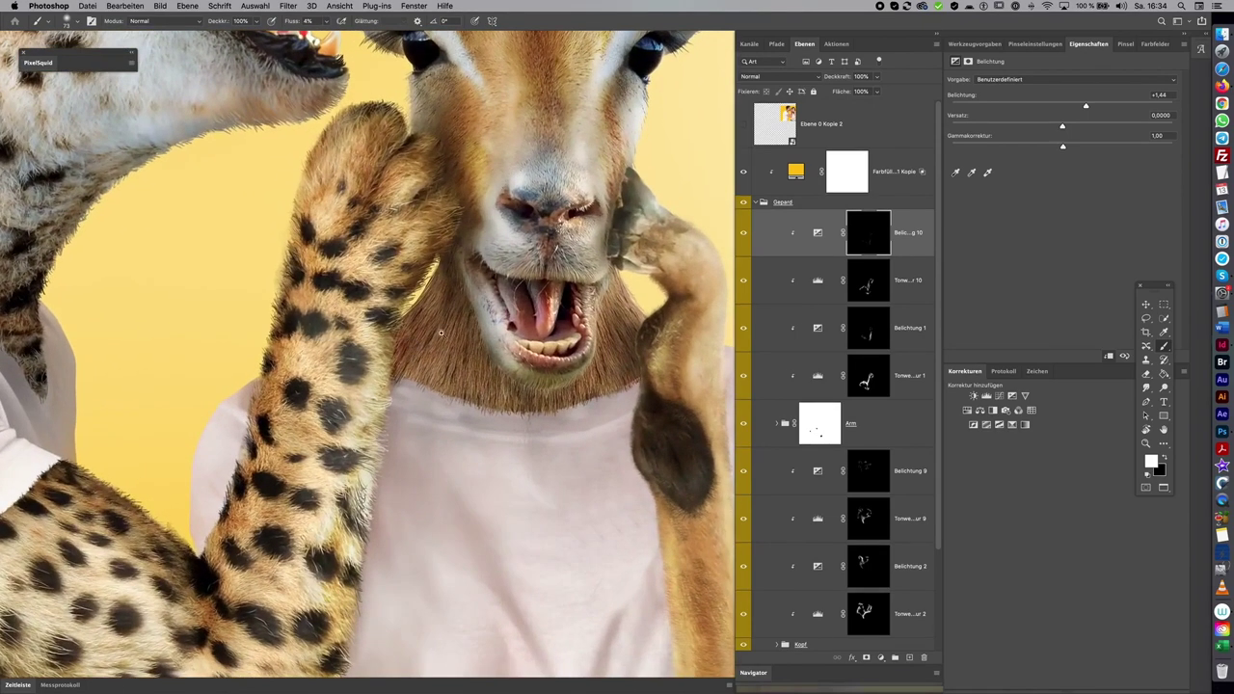
mouse_move(516, 176)
left_mouse_down()
mouse_move(537, 405)
mouse_move(550, 386)
left_mouse_up()
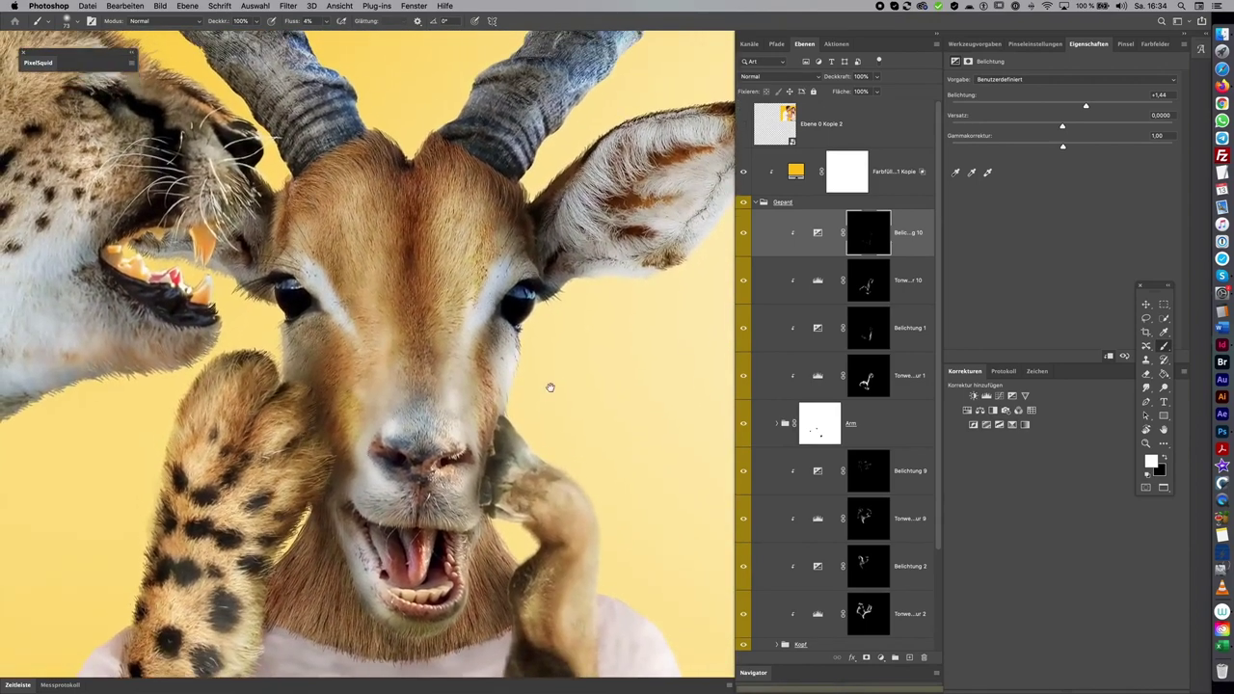
scroll(549, 386, "down", 3)
scroll(549, 387, "down", 2)
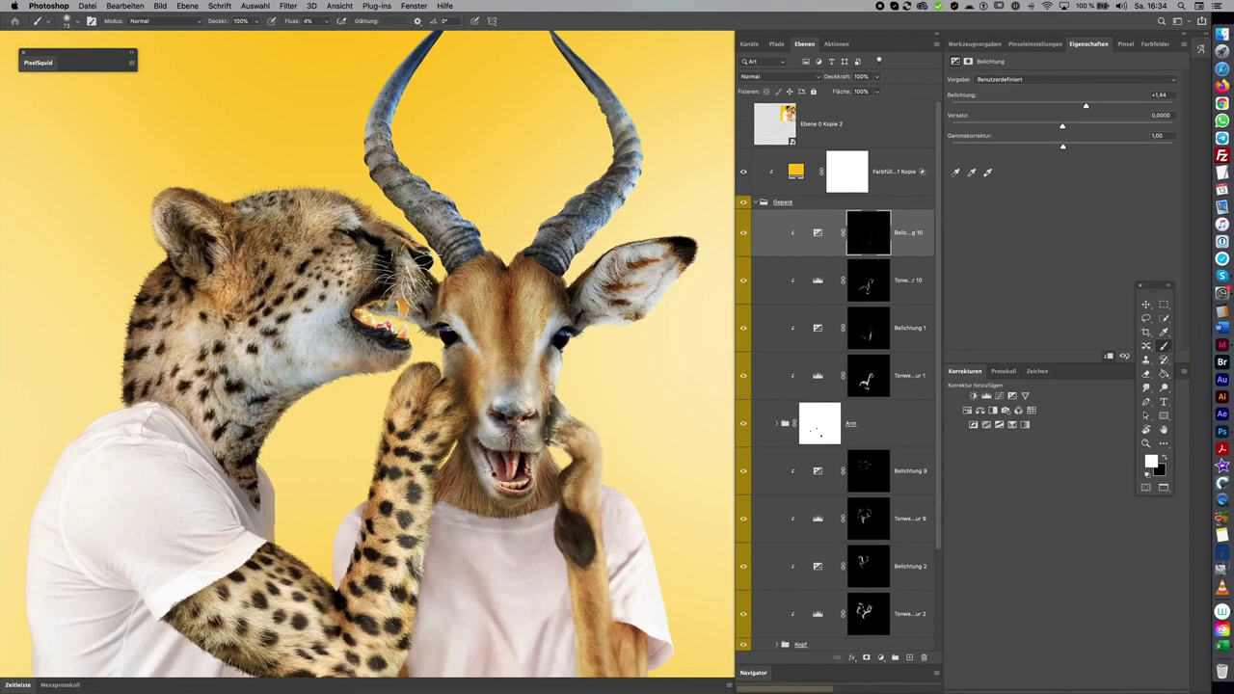
scroll(554, 392, "down", 3)
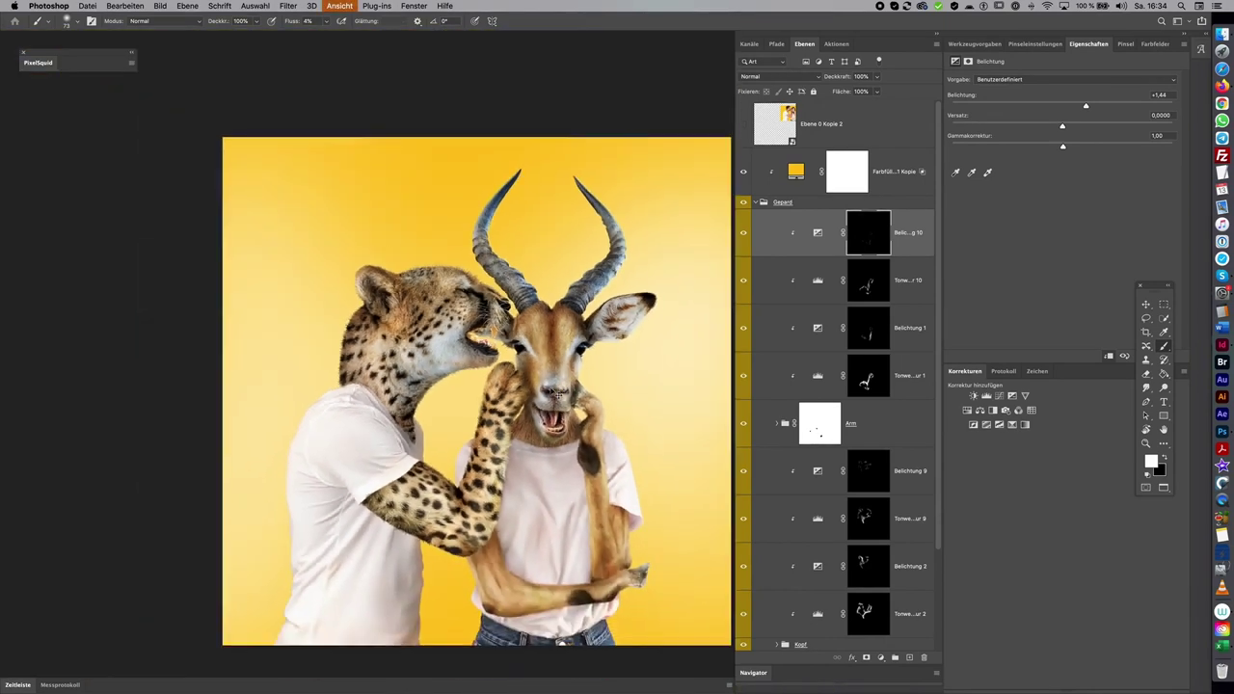
scroll(554, 391, "down", 2)
left_click_drag(600, 431, 471, 365)
scroll(373, 286, "up", 1)
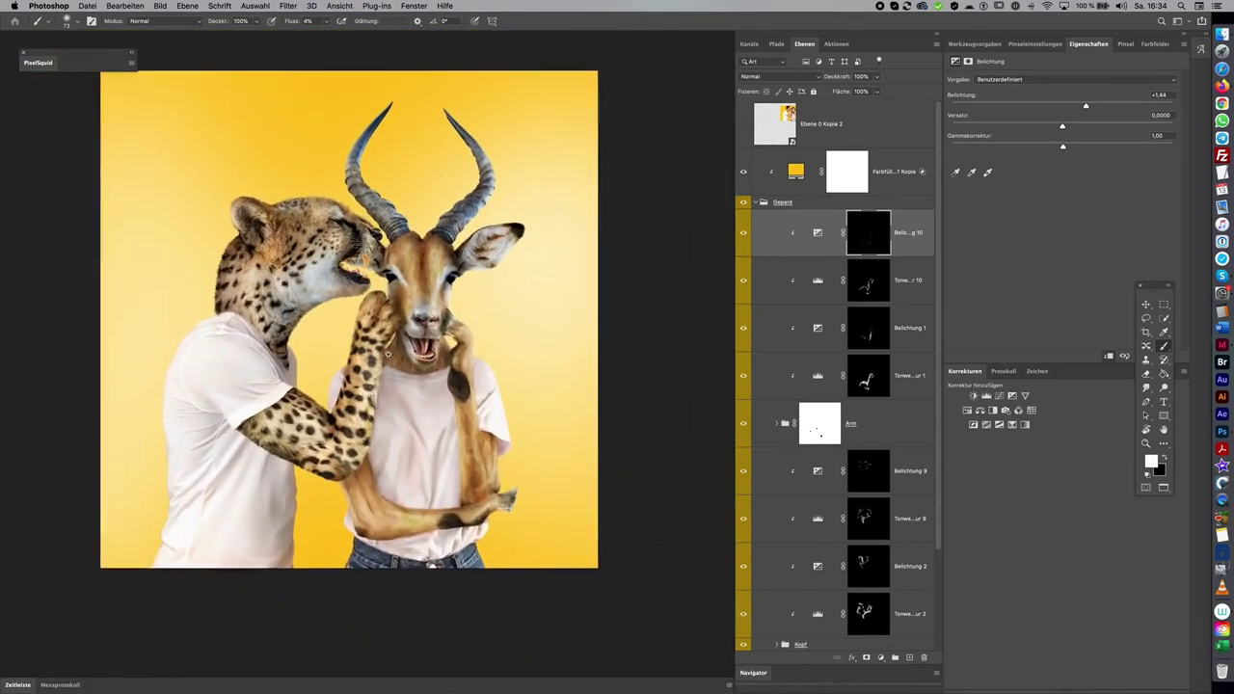
scroll(373, 286, "up", 2)
scroll(373, 286, "up", 1)
mouse_move(567, 278)
left_mouse_down()
mouse_move(589, 255)
mouse_move(584, 267)
left_mouse_up()
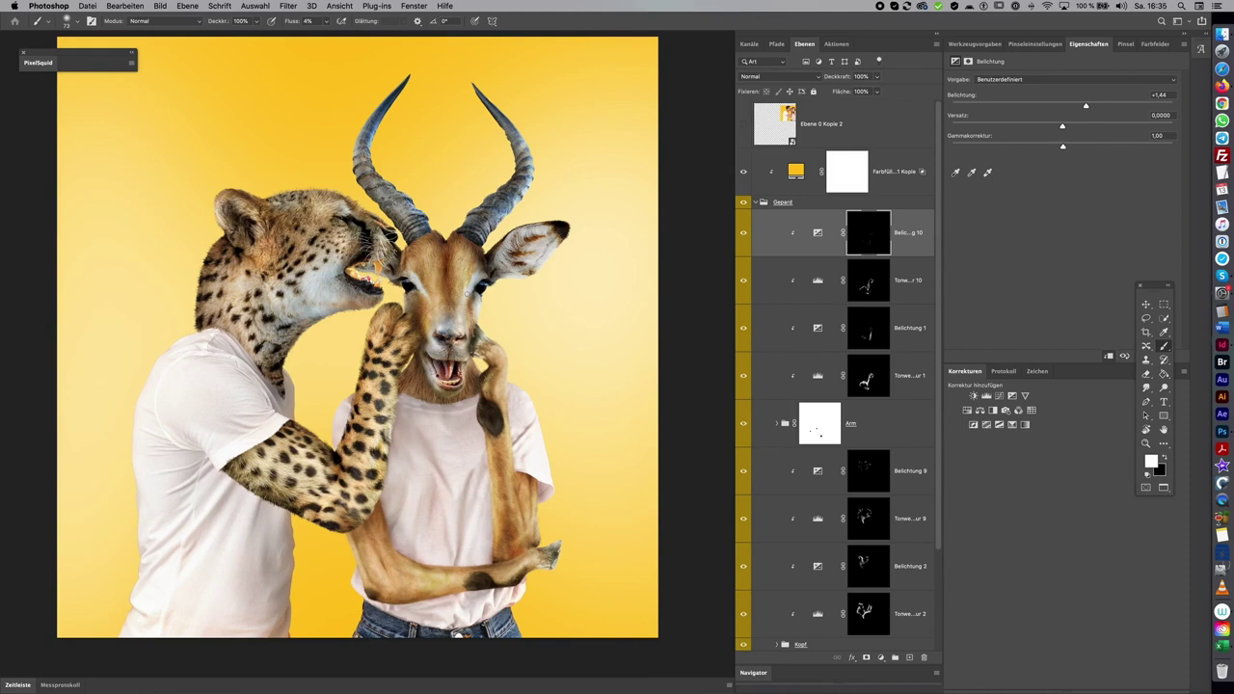
scroll(472, 299, "down", 2)
scroll(530, 311, "right", 2)
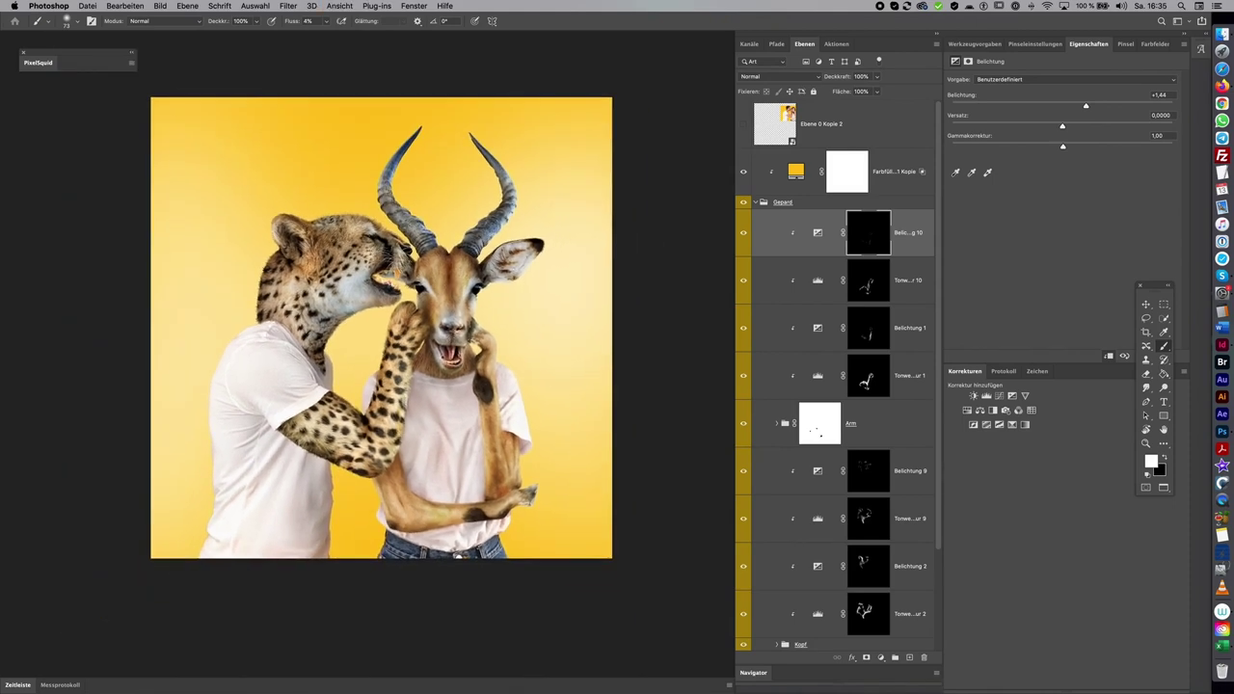
scroll(540, 280, "up", 1)
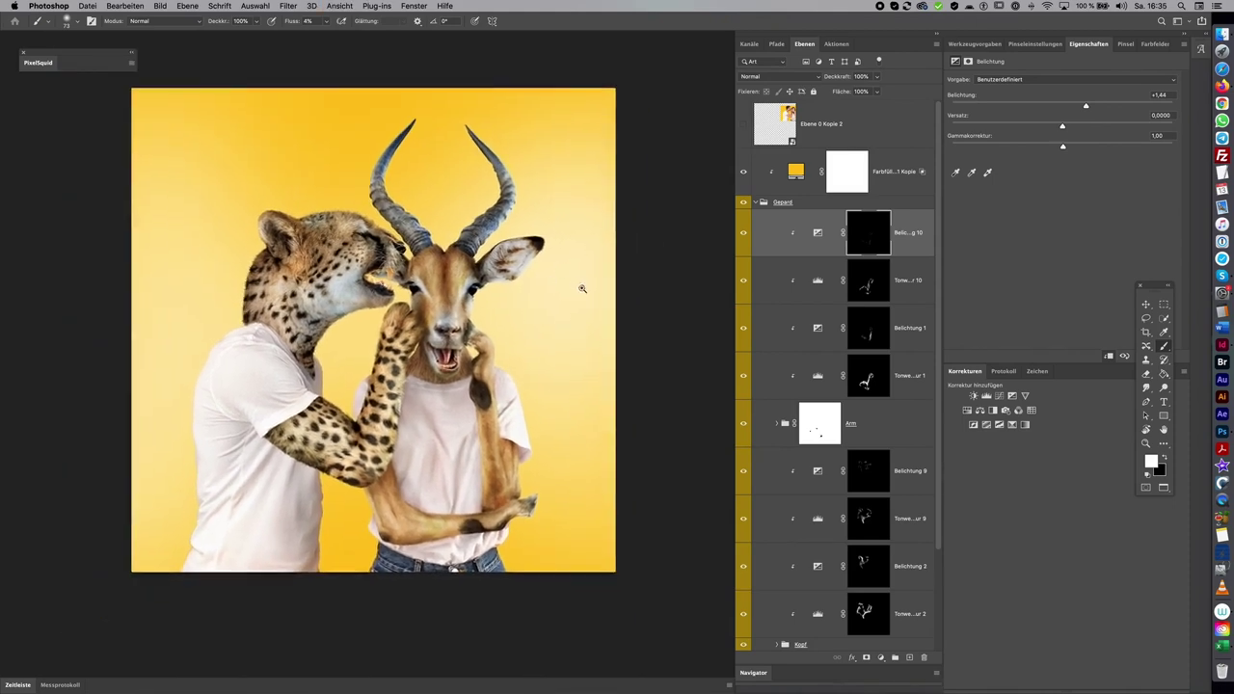
scroll(579, 282, "up", 1)
scroll(590, 285, "up", 1)
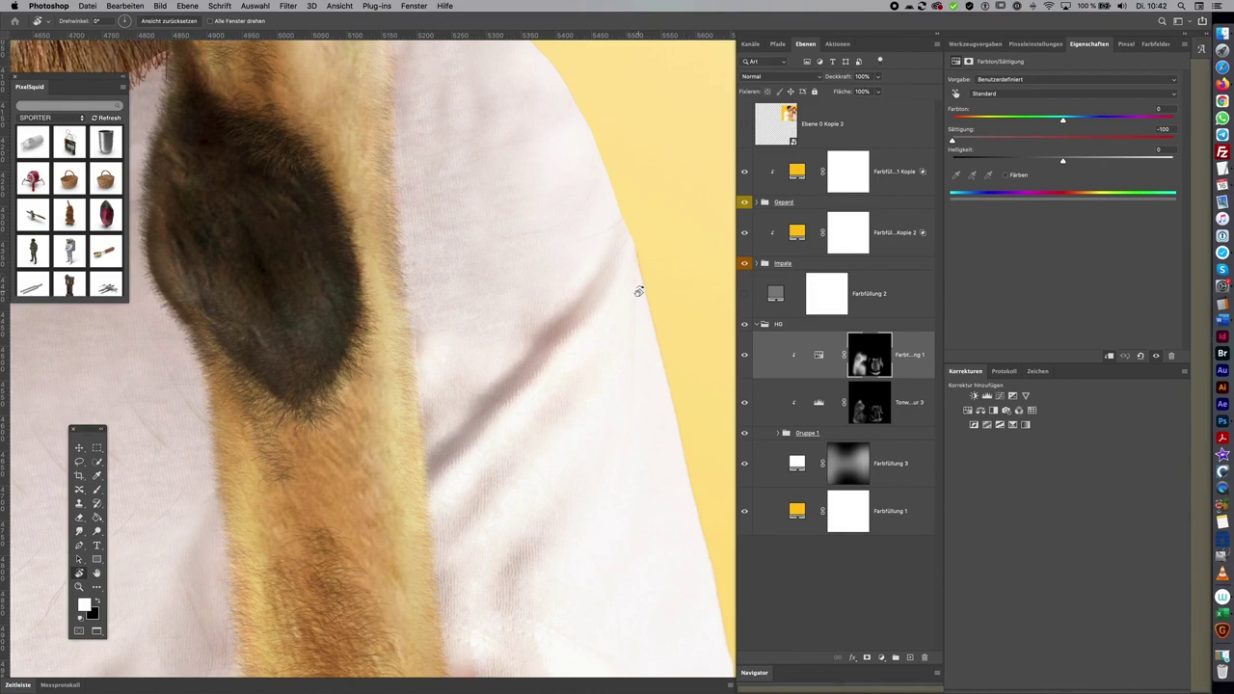
Zoom out to the whole cheetah and impala composite and hide all panels
key("super+minus")
key("super+minus")
key("super+minus")
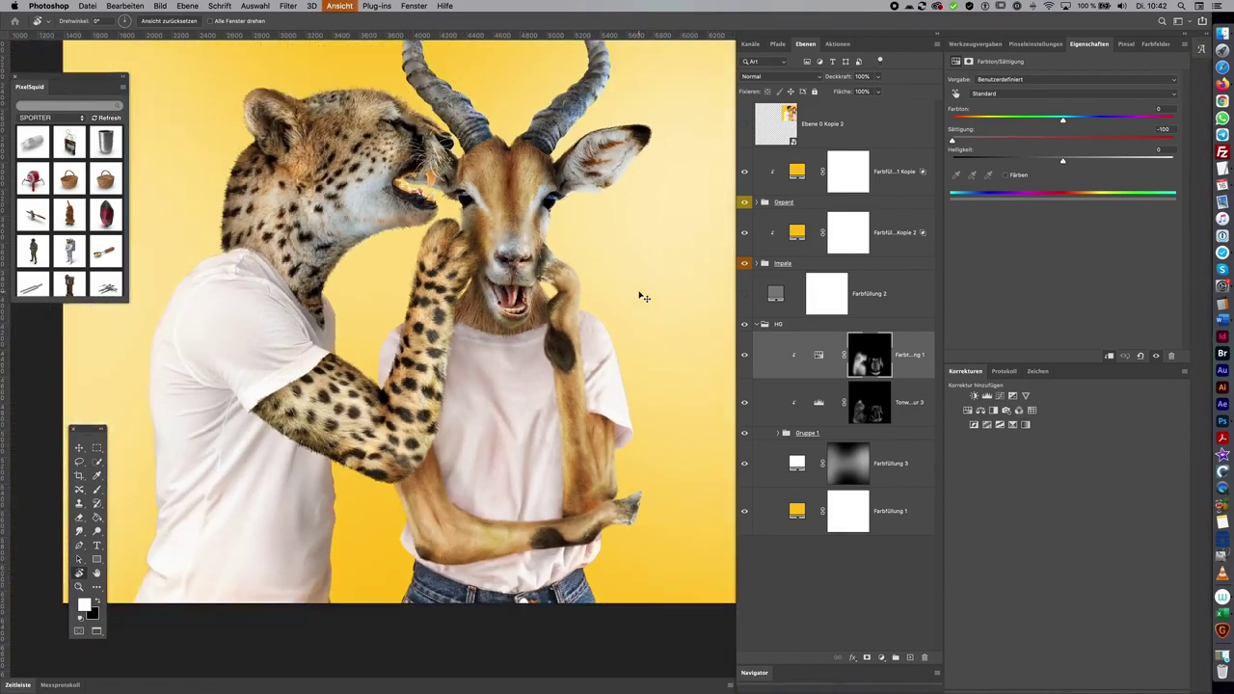
key("super+minus")
left_click_drag(645, 275, 625, 315)
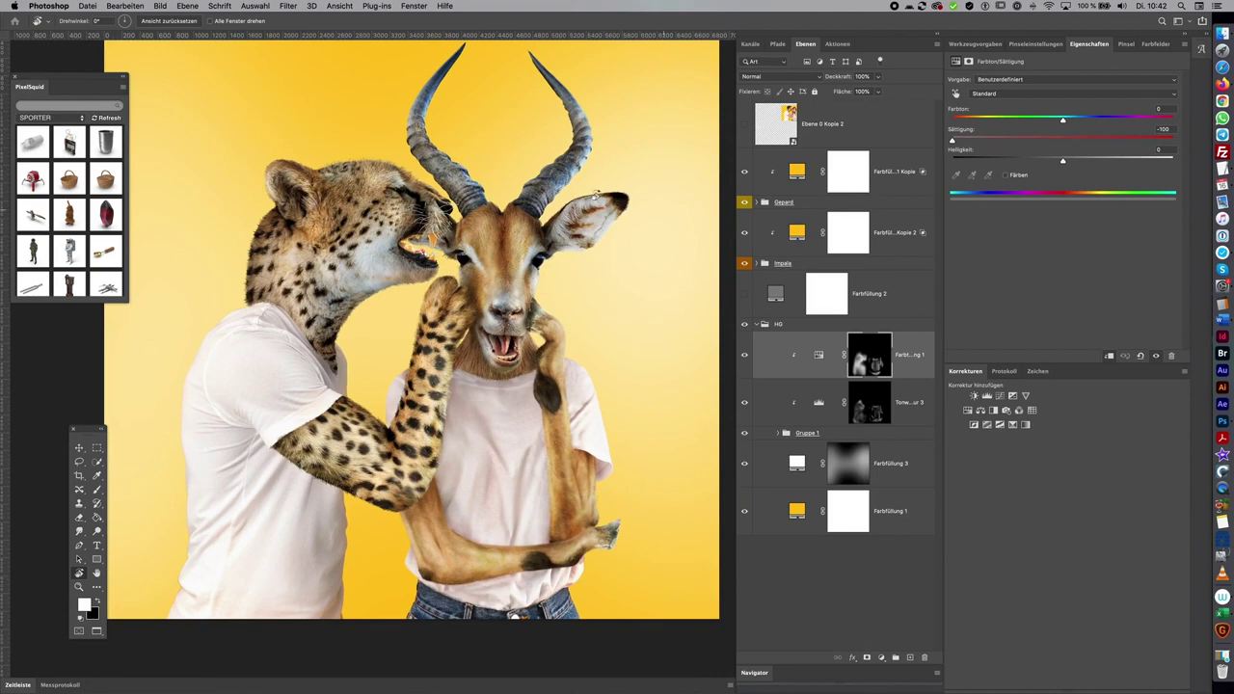
key("Tab")
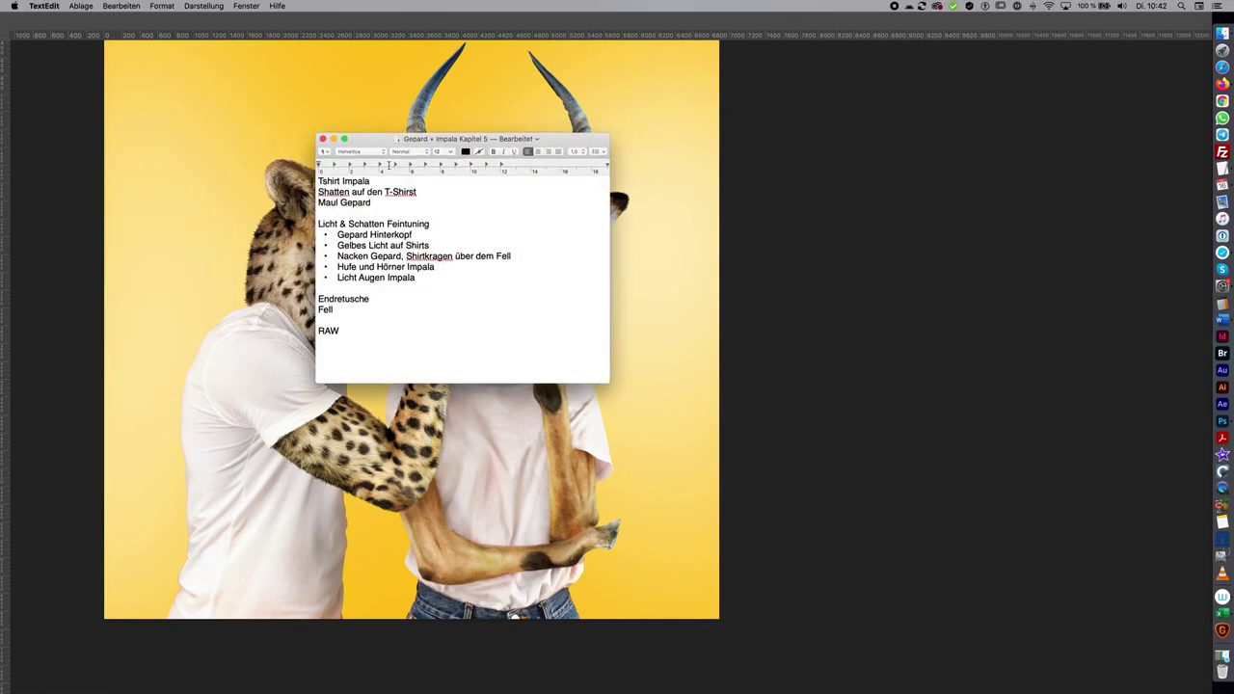
Place the Gepard + Impala Kapitel 5 notes window beside the image to review the checklist
mouse_move(453, 139)
left_mouse_down()
mouse_move(187, 183)
mouse_move(162, 102)
left_mouse_up()
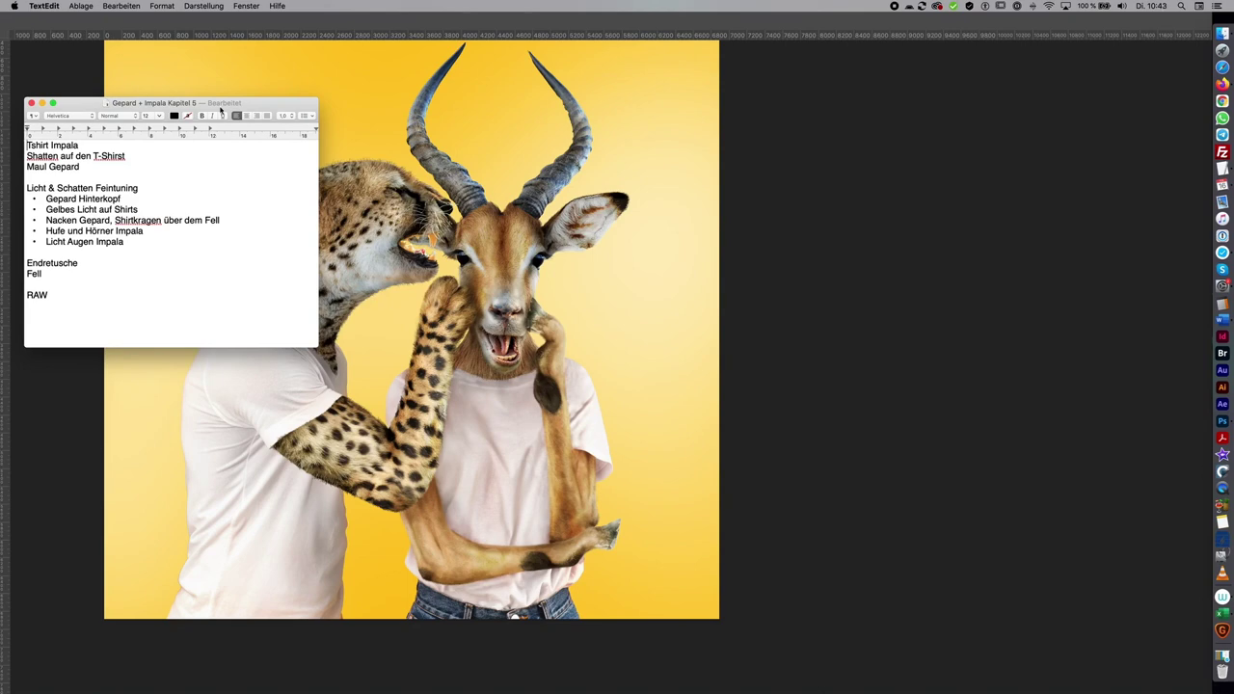
mouse_move(221, 109)
left_mouse_down()
mouse_move(963, 80)
mouse_move(976, 69)
mouse_move(958, 81)
left_mouse_up()
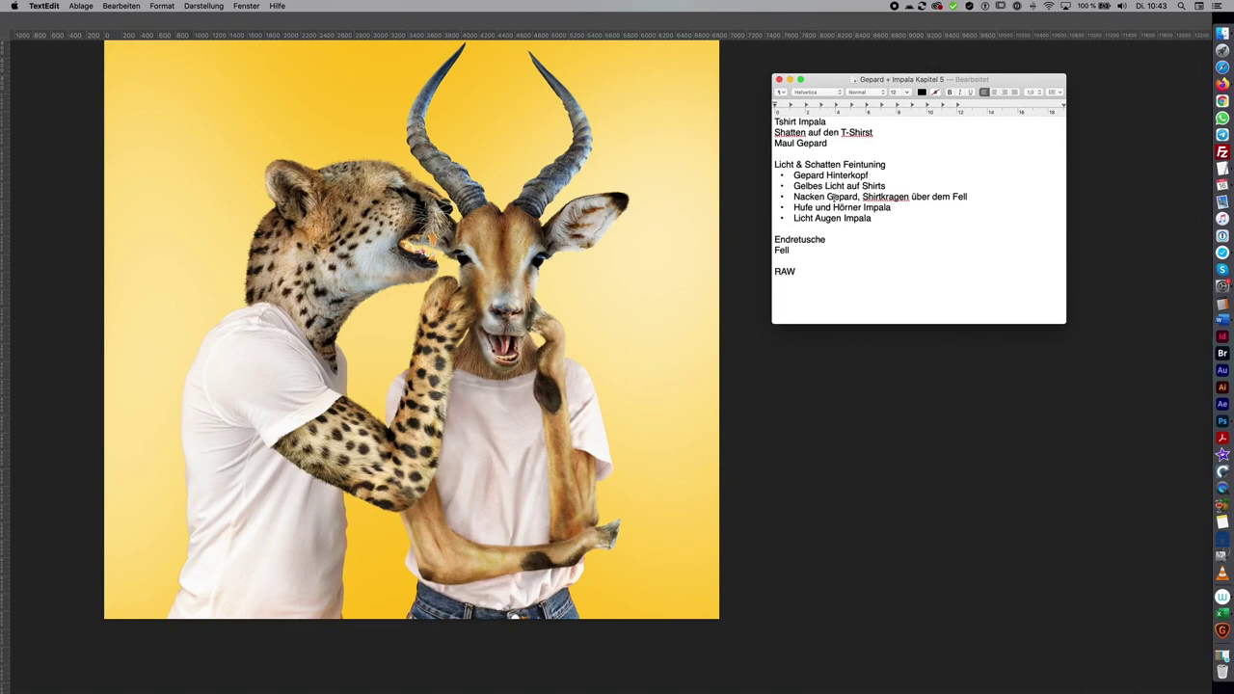
mouse_move(969, 79)
left_click(940, 86)
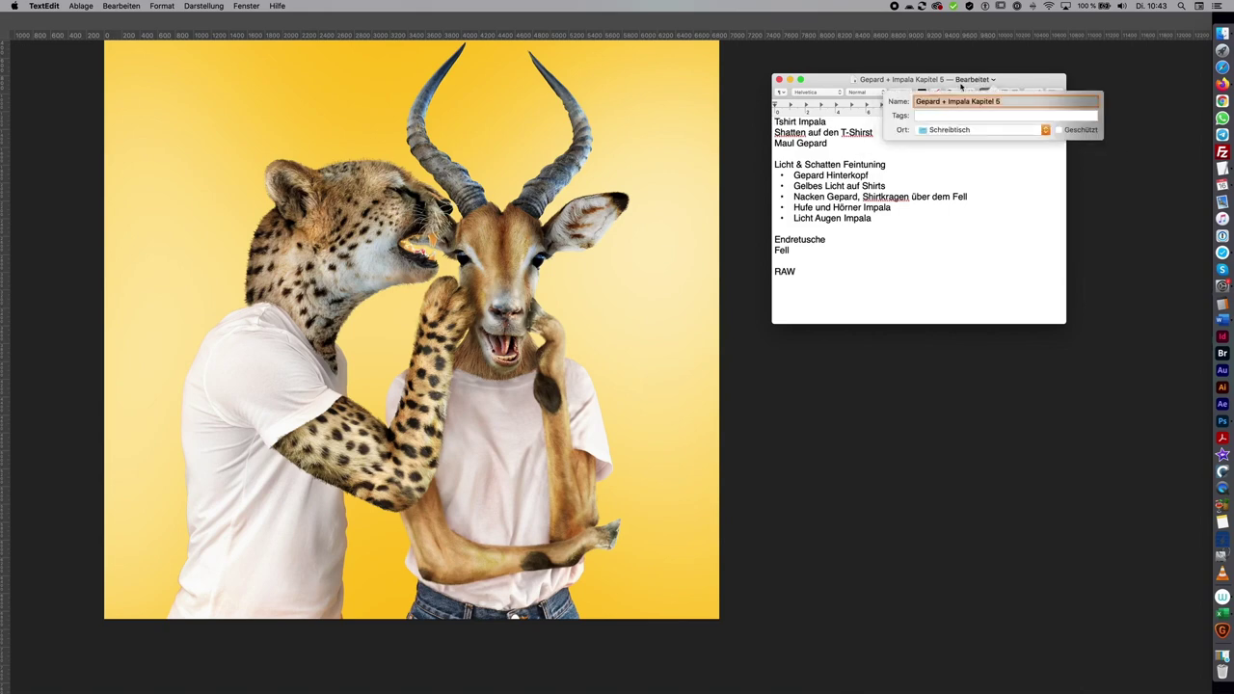
left_click(1020, 82)
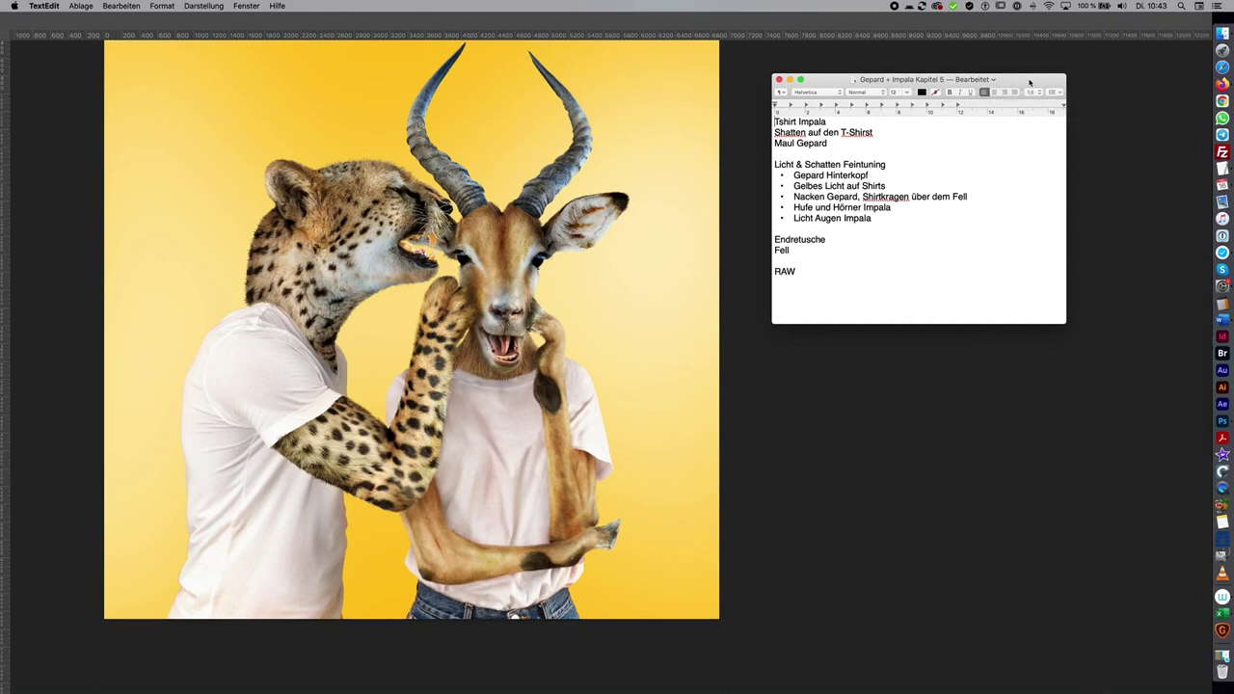
Move the notes window off screen and select the HG fill adjustment back in Photoshop
mouse_move(1029, 82)
left_mouse_down()
mouse_move(965, 87)
mouse_move(1000, 87)
left_mouse_up()
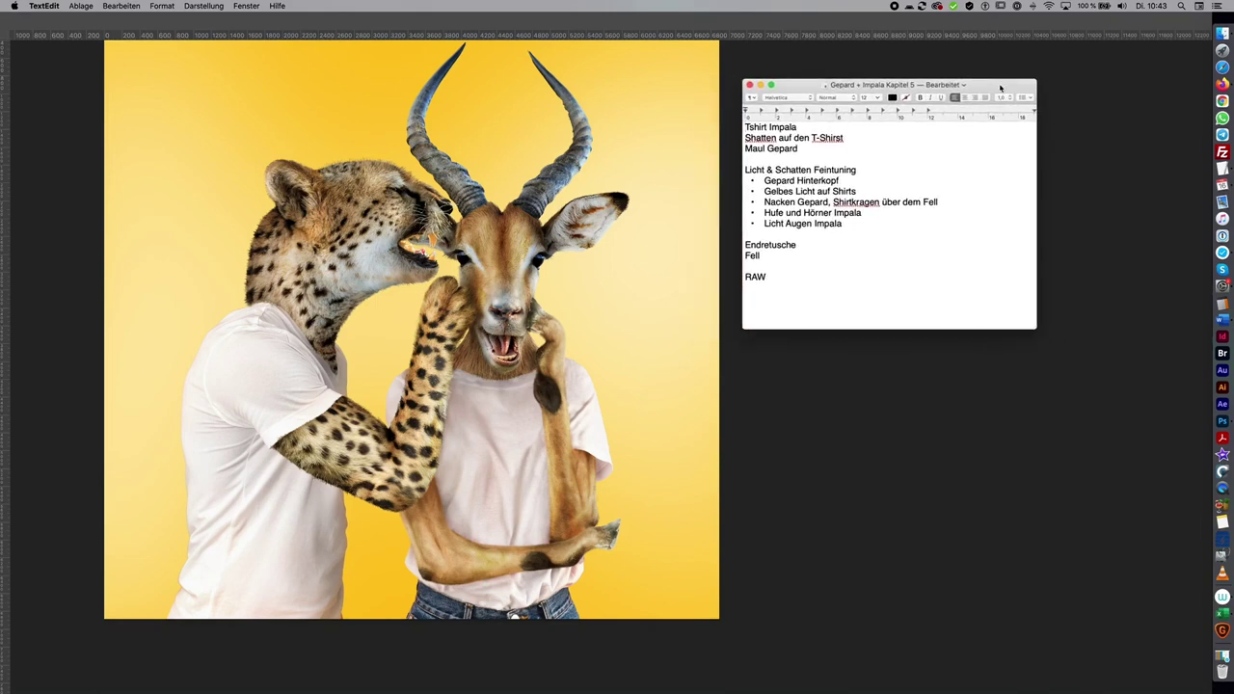
left_click_drag(999, 88, 1002, 88)
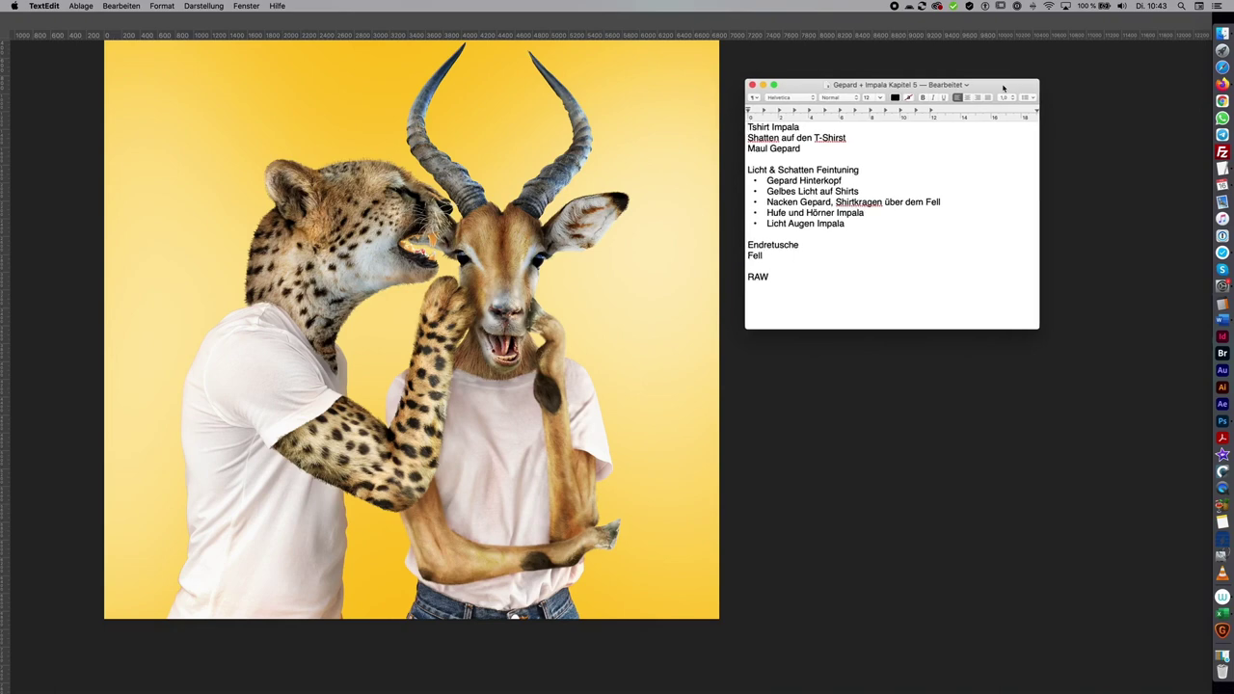
mouse_move(1003, 88)
left_mouse_down()
mouse_move(459, 135)
mouse_move(0, 135)
left_mouse_up()
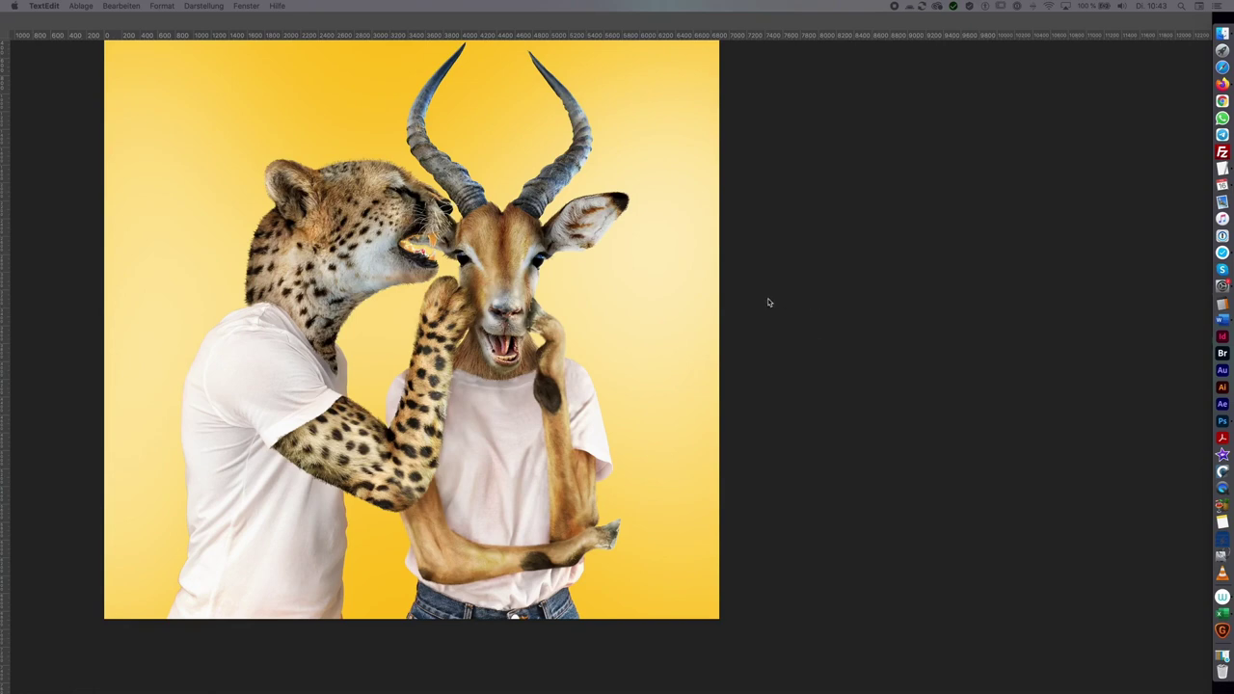
left_click(768, 302)
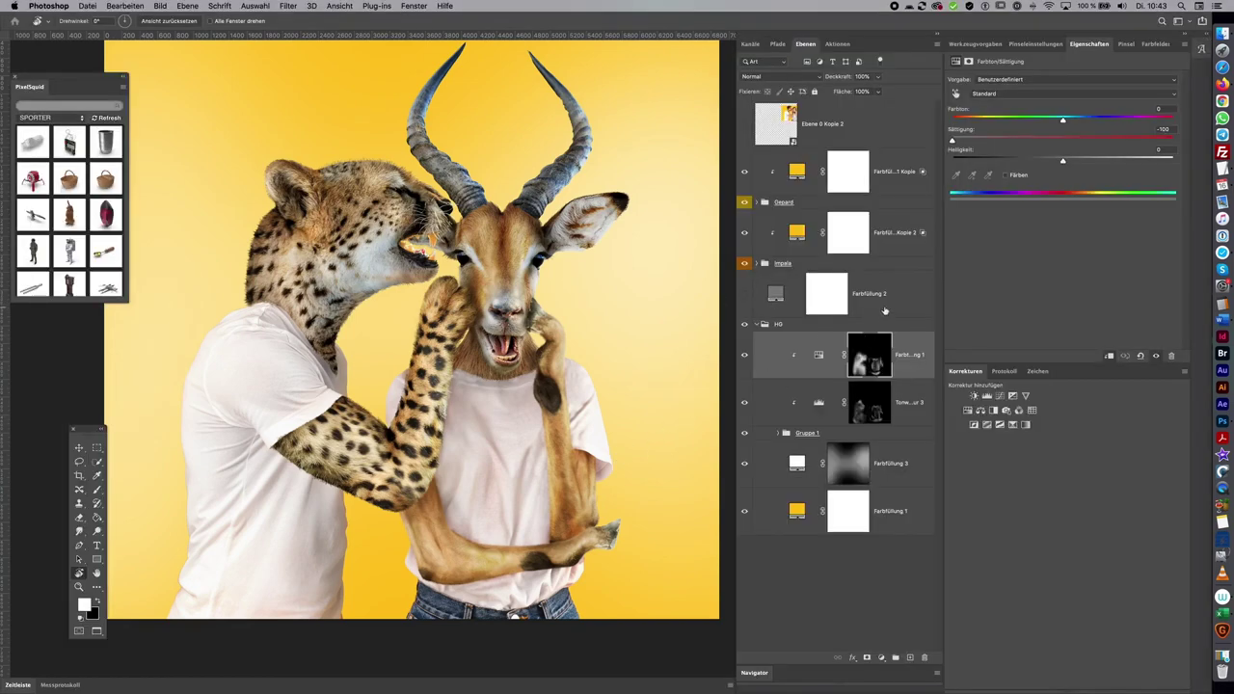
left_click(910, 347)
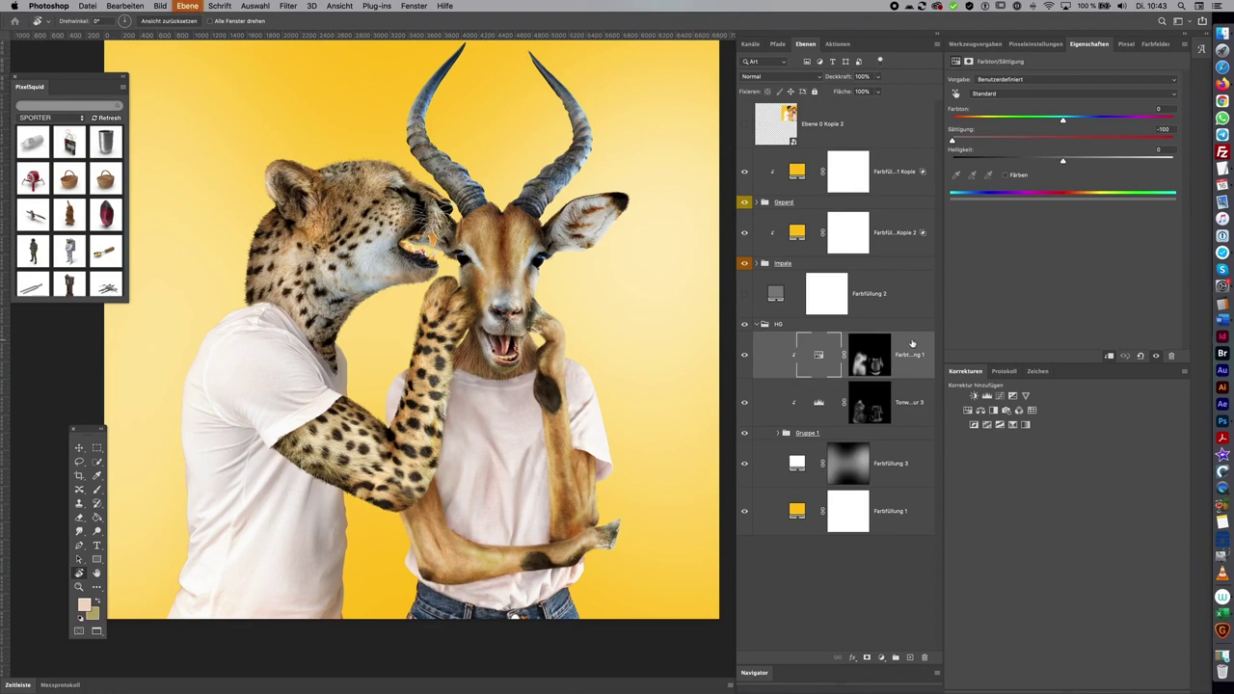
Add a new empty layer named Retusche in the HG group and zoom in on the impala's shirt
key("super+shift+n")
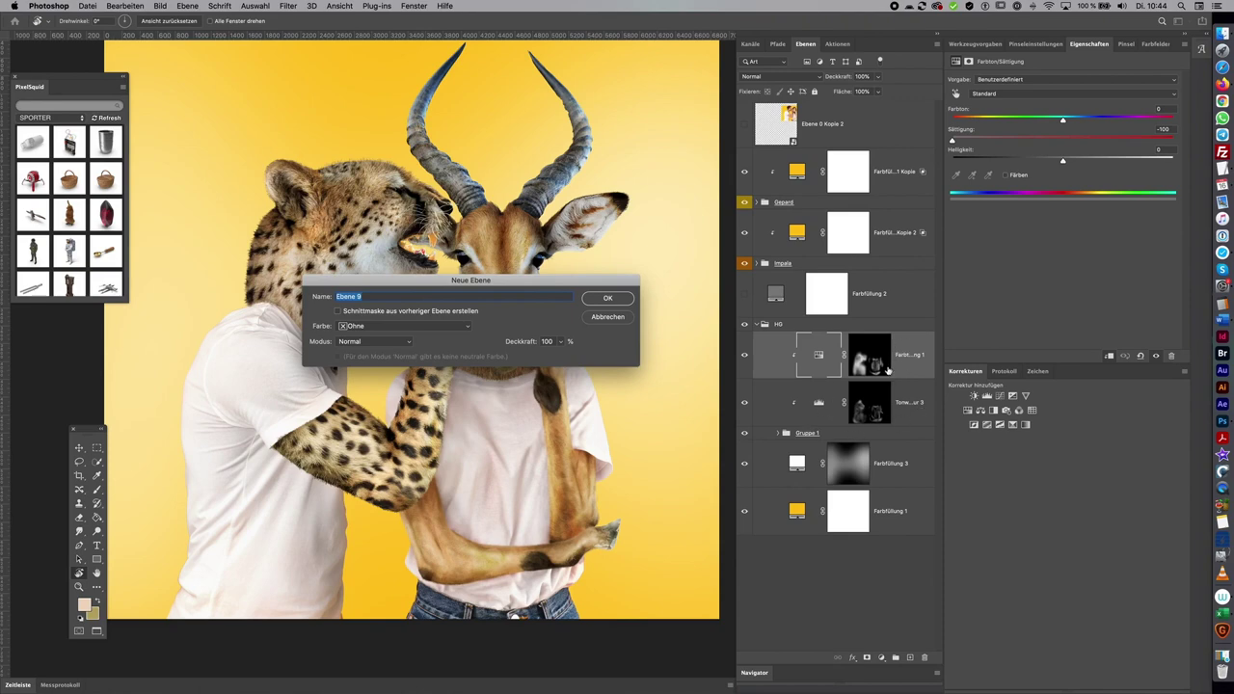
left_click(617, 298)
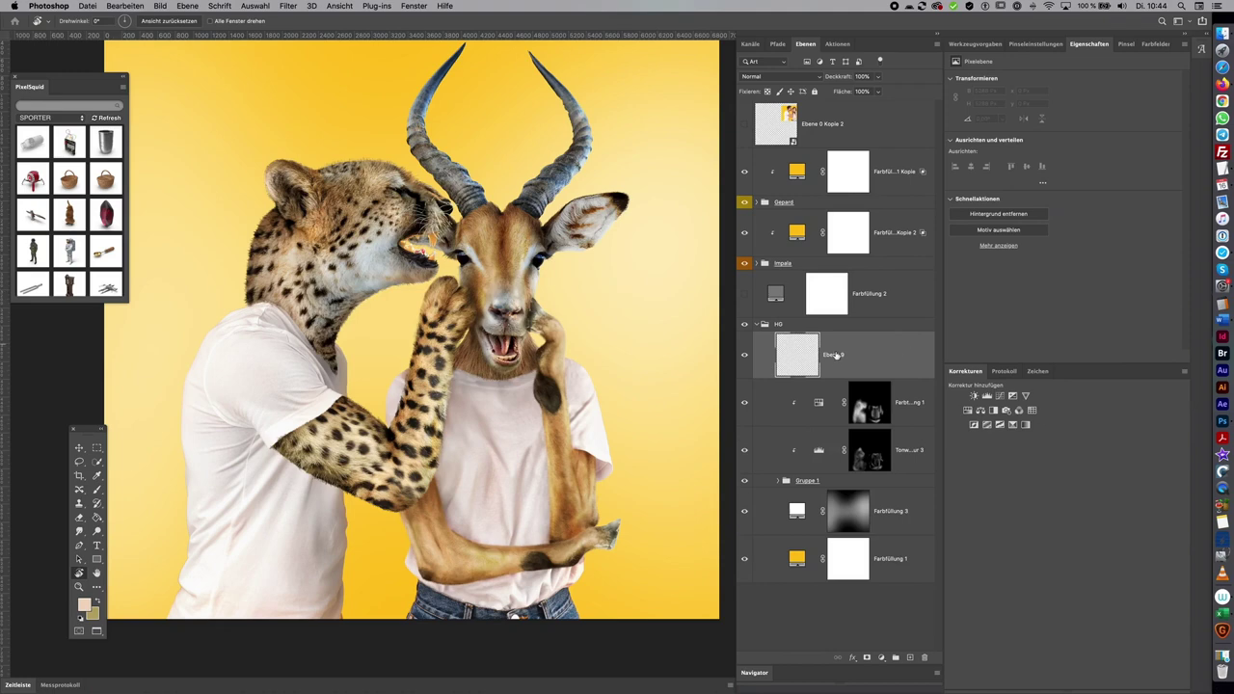
type("Retusche")
key("Return")
mouse_move(536, 396)
left_mouse_down()
mouse_move(589, 401)
mouse_move(543, 362)
left_mouse_up()
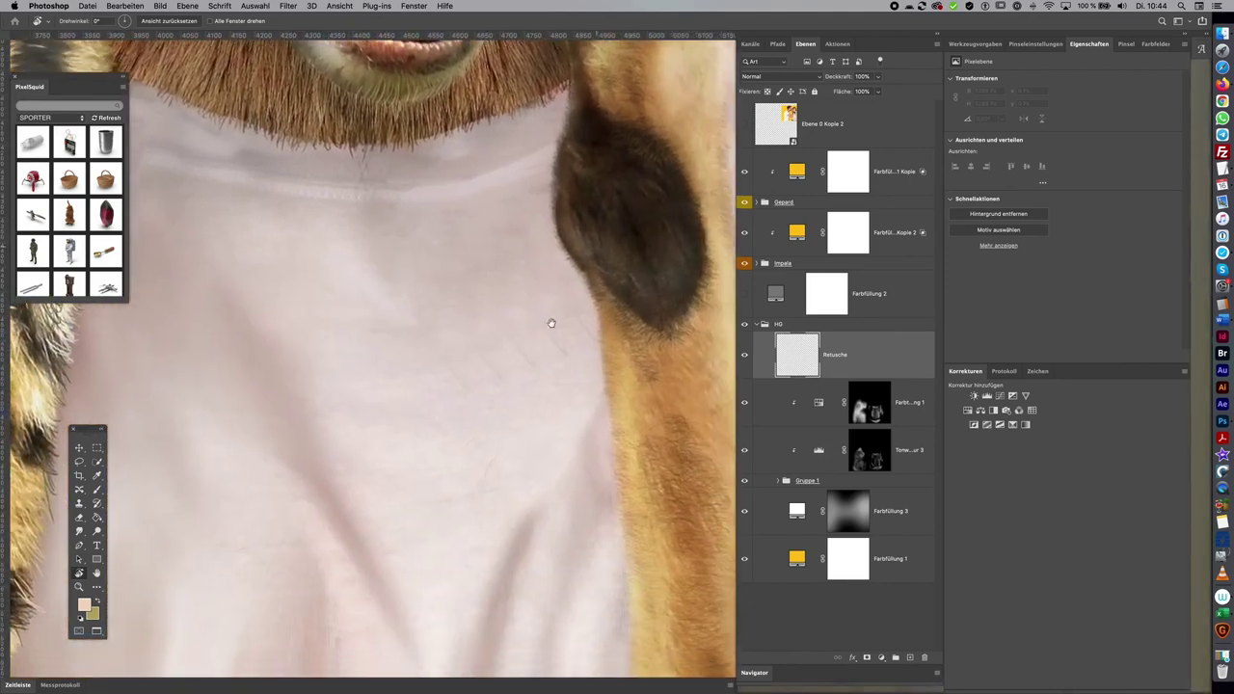
key("s")
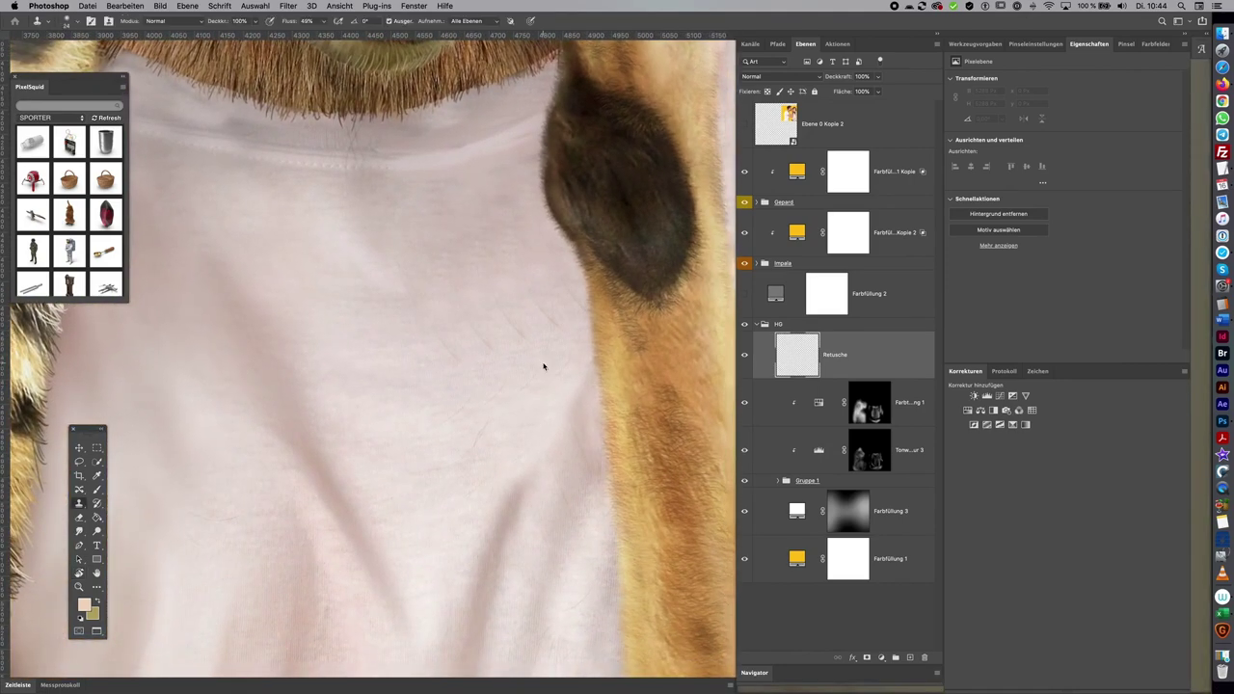
Set a soft 40 px clone brush with lowered flow and clone over marks along the fur edge
left_click(474, 363, "alt")
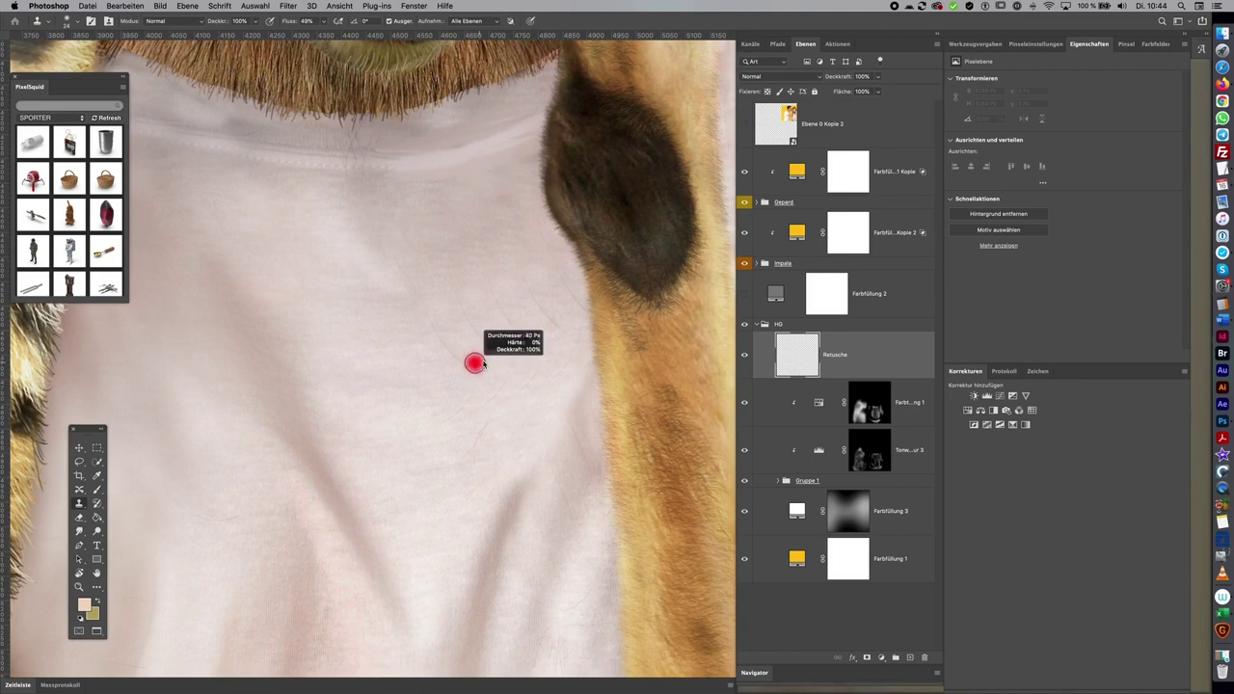
left_click_drag(564, 412, 561, 318)
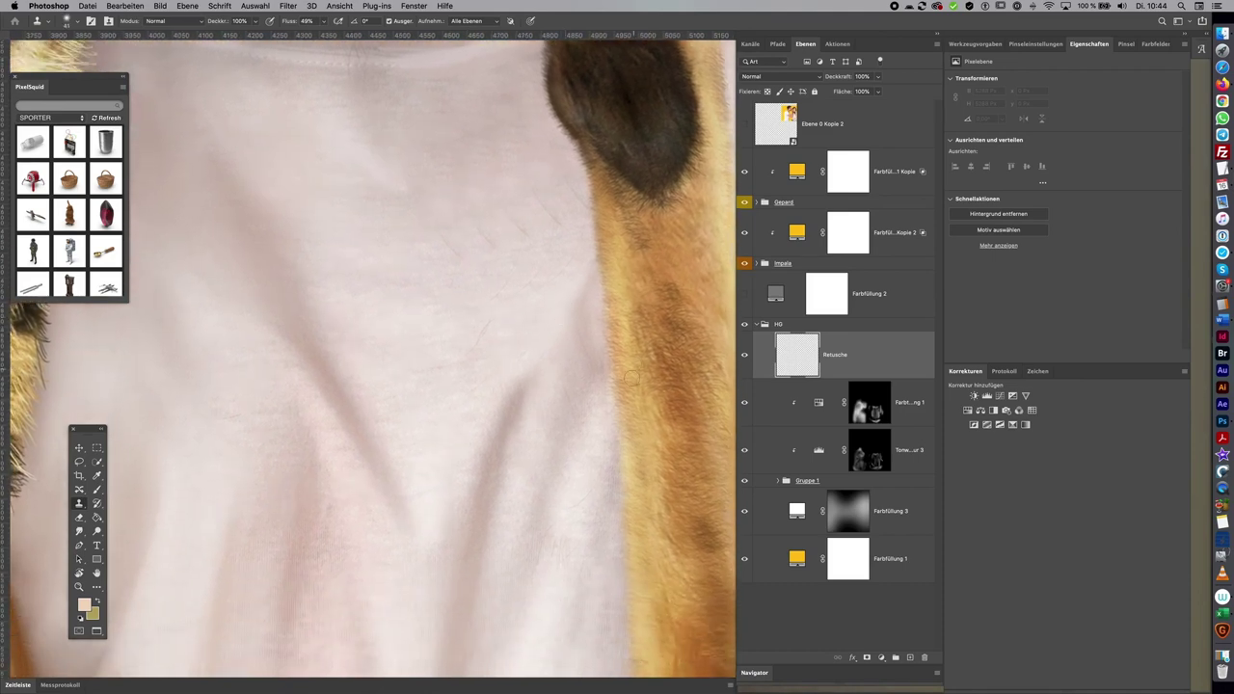
left_click_drag(601, 399, 598, 313)
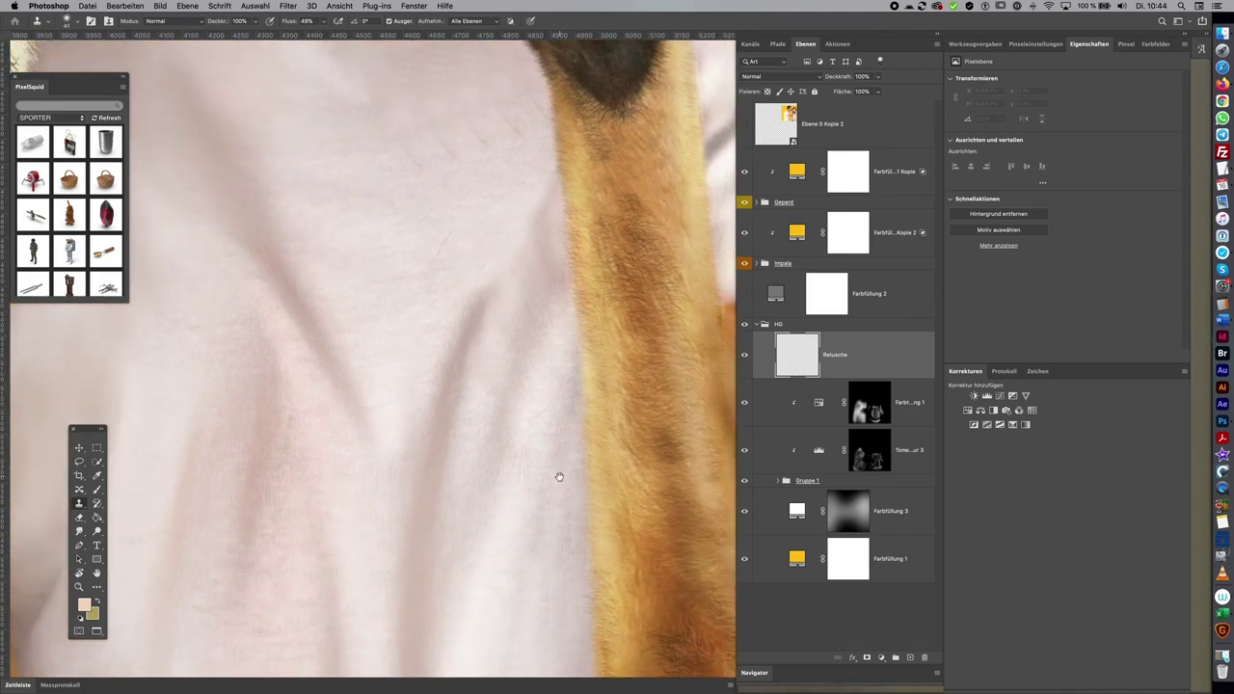
left_click_drag(565, 469, 542, 260)
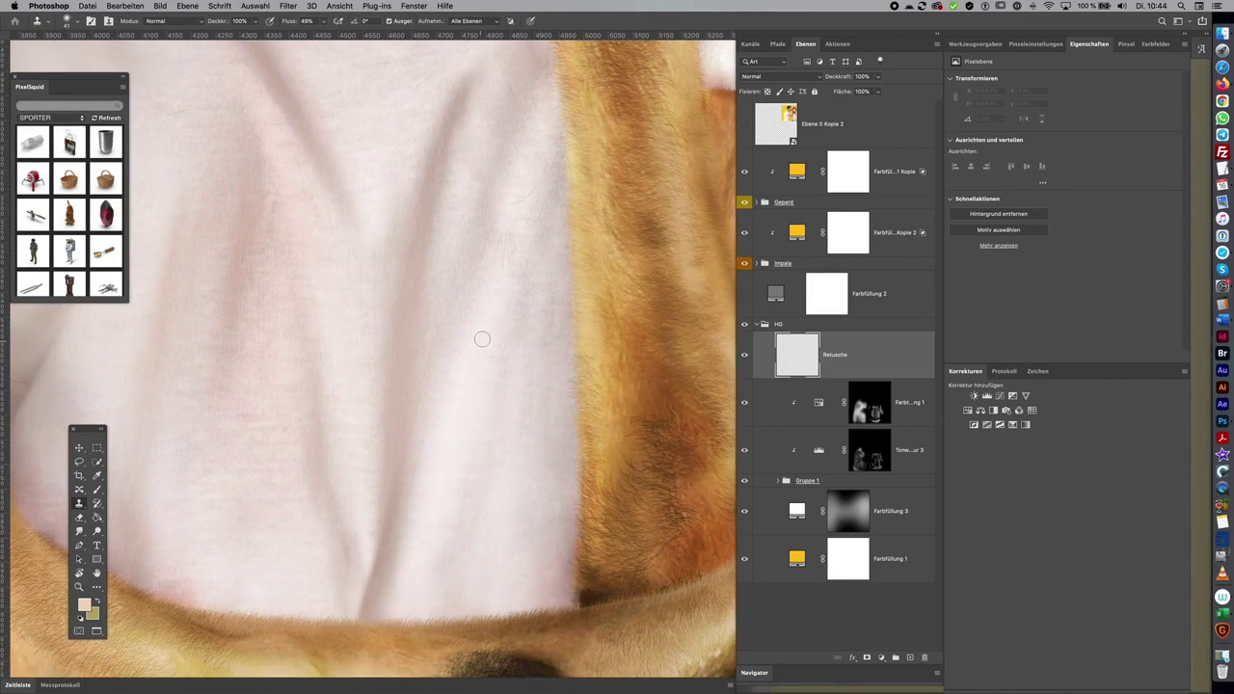
scroll(463, 241, "up", 3)
scroll(415, 154, "up", 3)
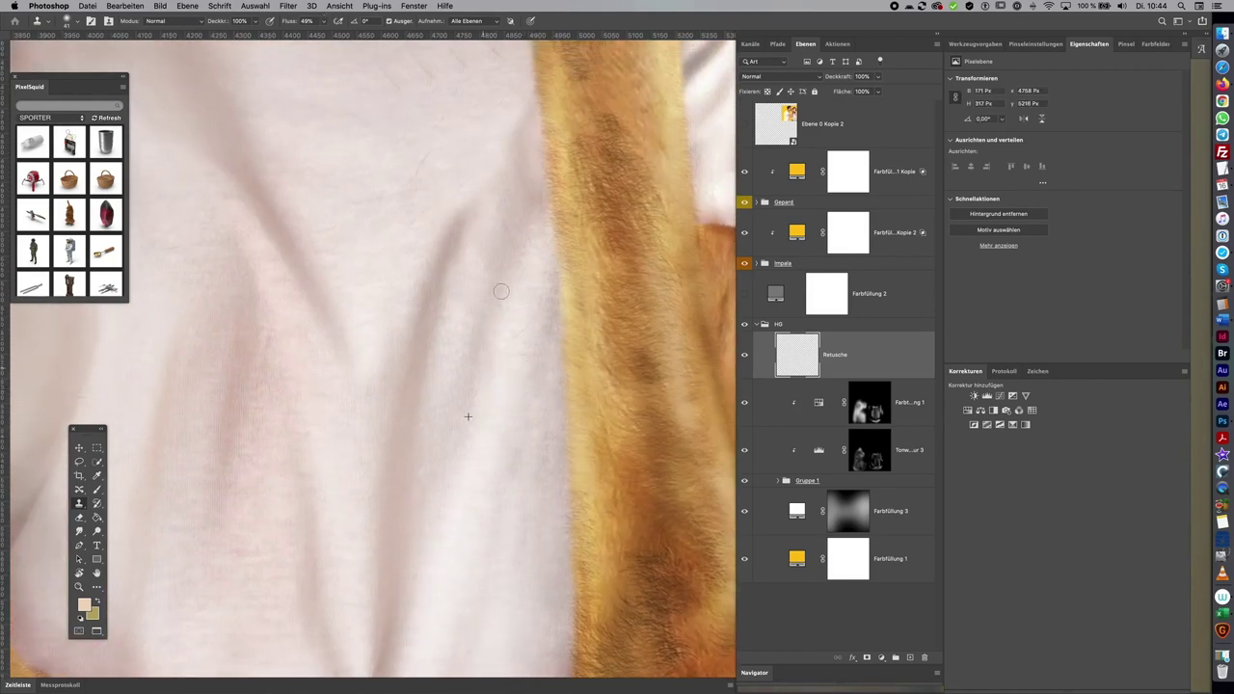
left_click_drag(324, 20, 309, 43)
left_click_drag(536, 387, 553, 203)
left_click_drag(553, 439, 549, 465)
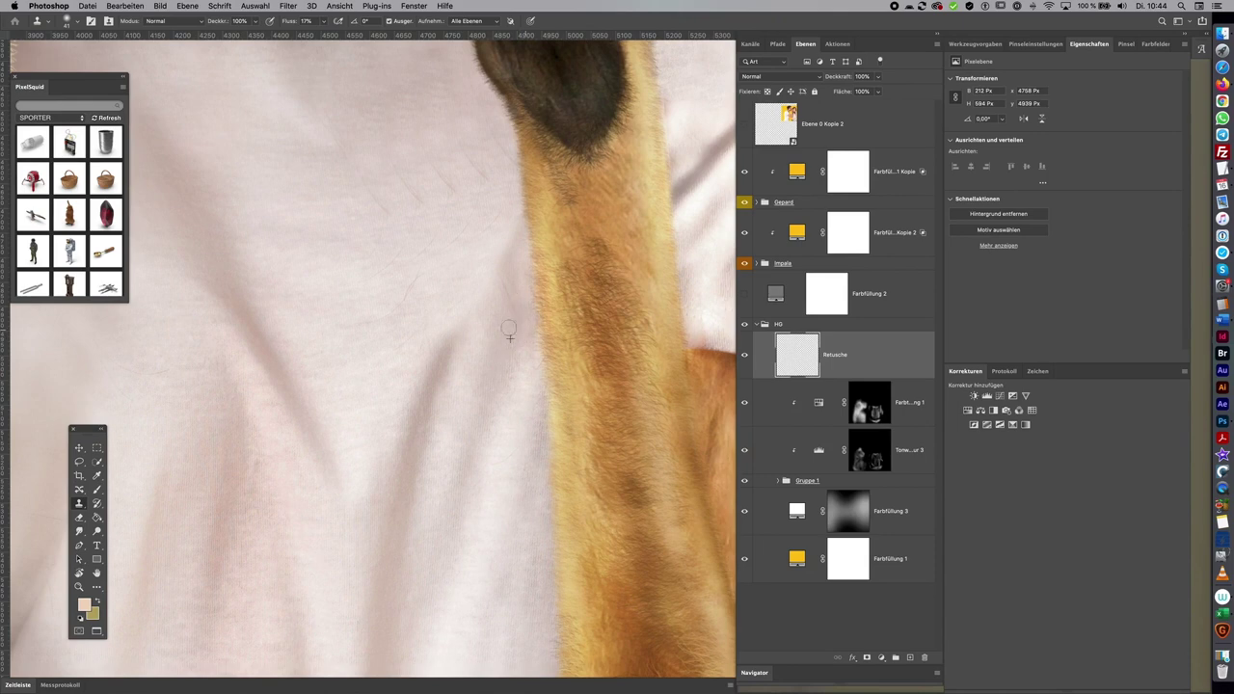
left_click_drag(524, 268, 592, 430)
Sample clean shirt fabric and clone out the dark marks and scratches in the shirt's middle
left_click(463, 430, "alt")
left_click_drag(451, 372, 482, 357)
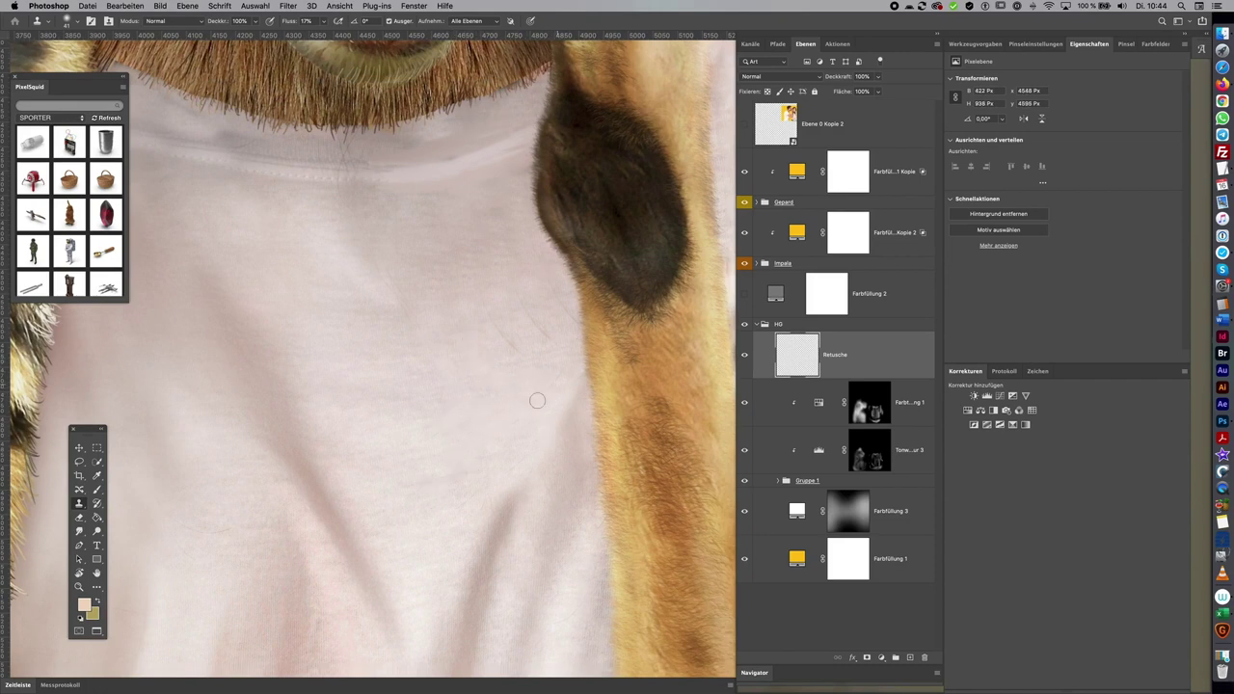
left_click_drag(528, 333, 506, 371)
mouse_move(454, 290)
left_mouse_down()
mouse_move(515, 372)
mouse_move(512, 335)
left_mouse_up()
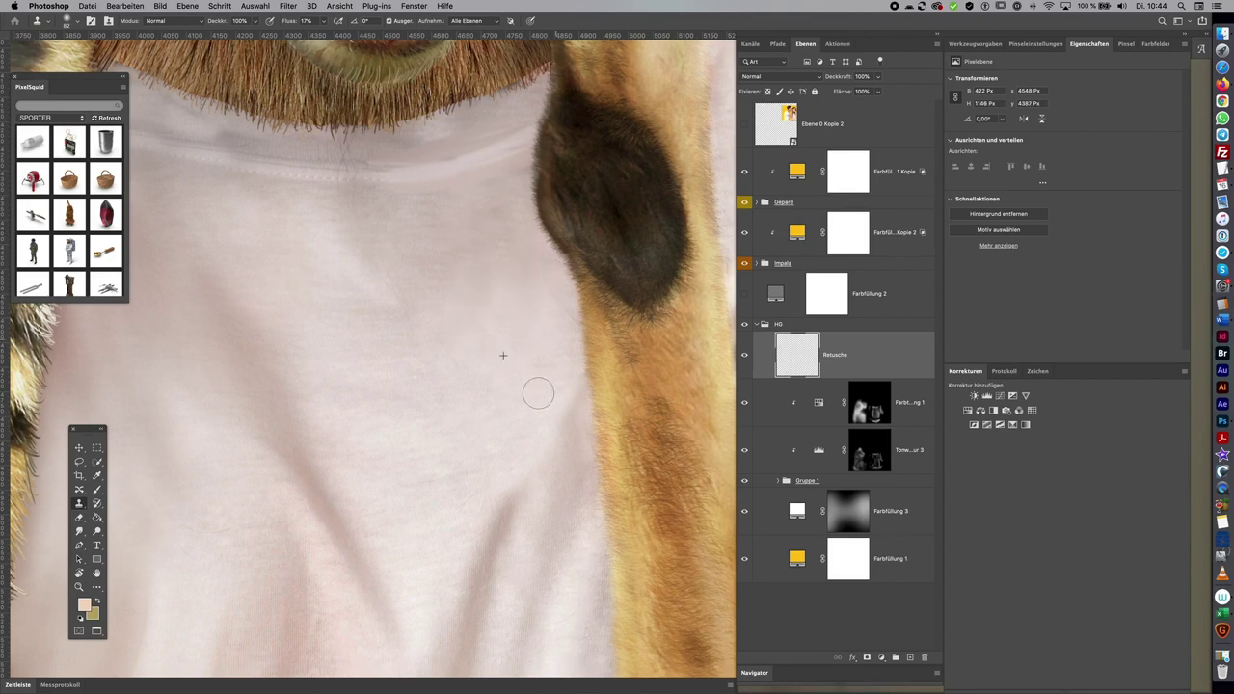
left_click(606, 285)
scroll(609, 395, "down", 5)
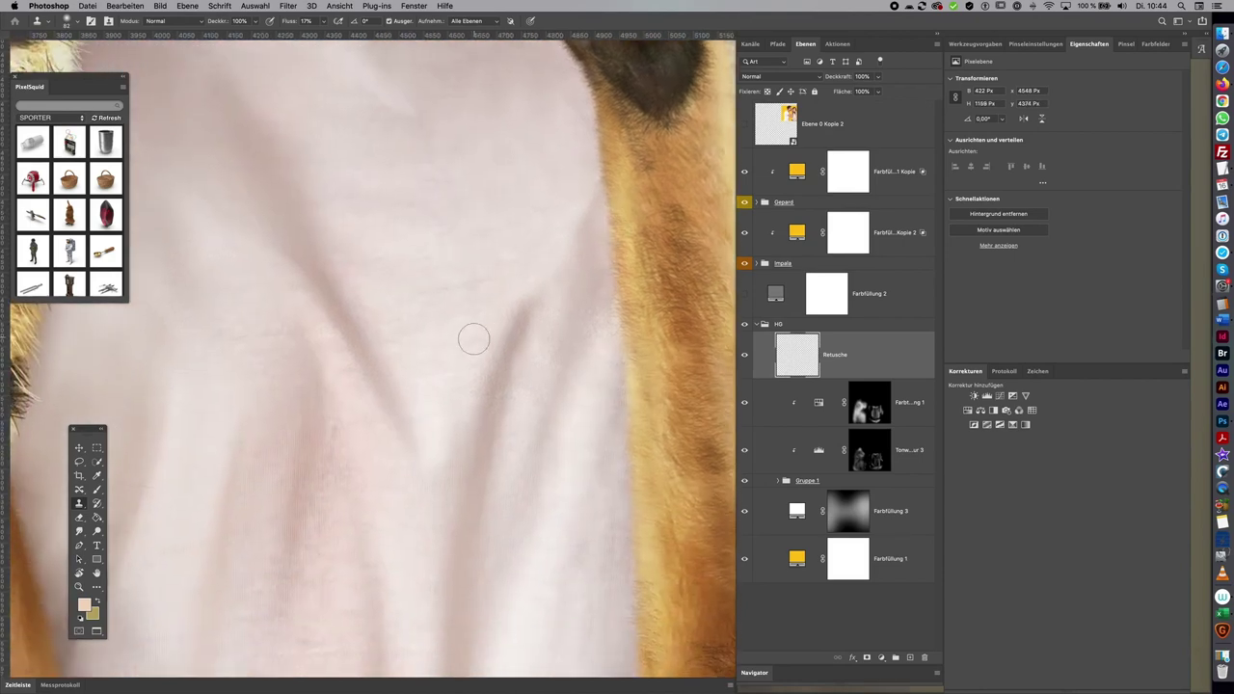
scroll(521, 349, "left", 6)
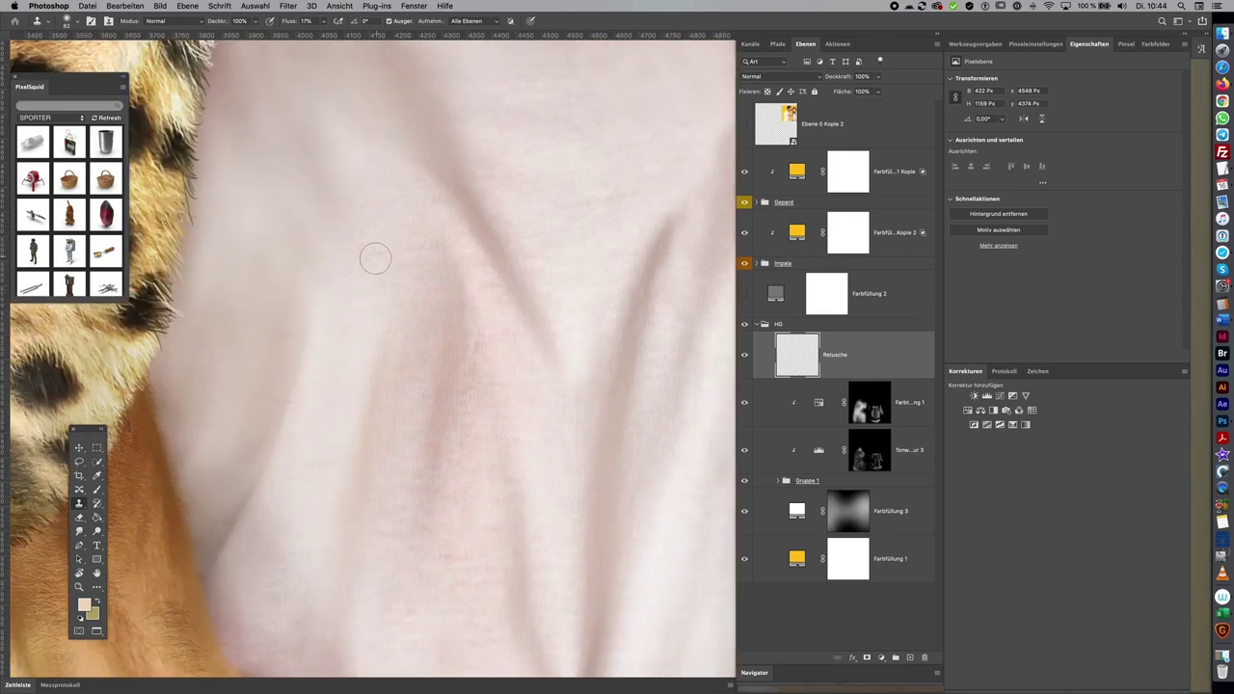
scroll(620, 319, "left", 3)
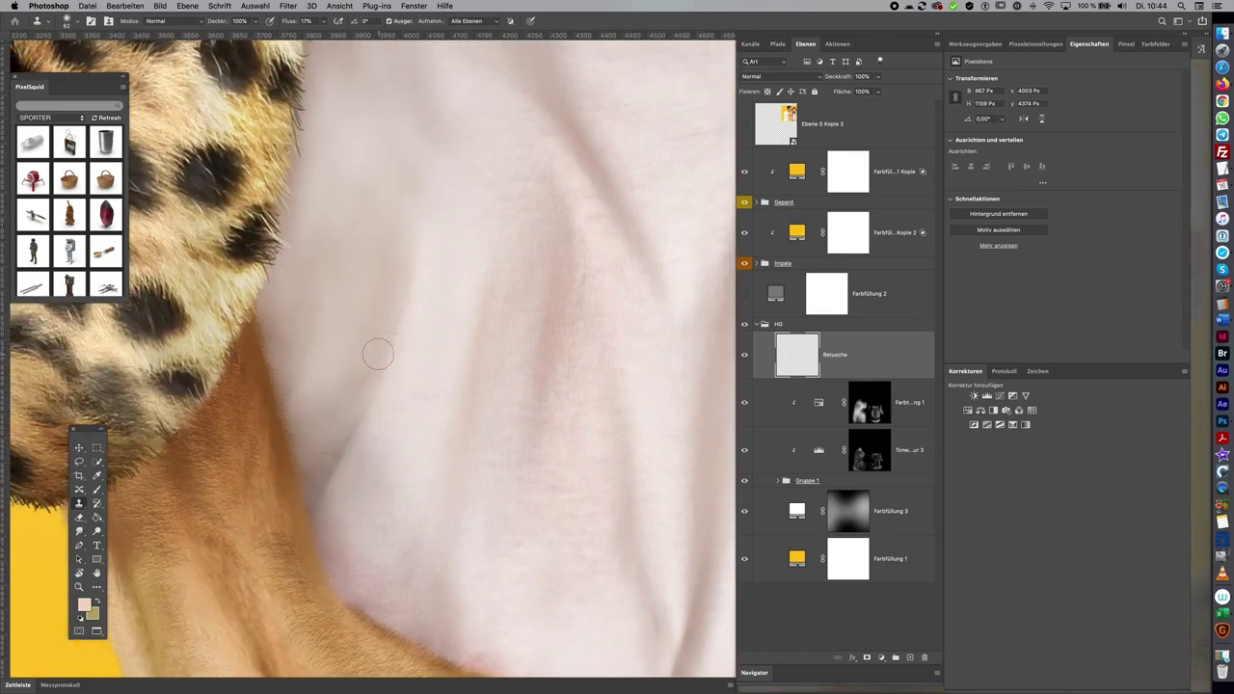
Clone over the marks and a fold on the shirt's left side
left_click(390, 356, "alt")
mouse_move(371, 395)
left_mouse_down()
mouse_move(378, 424)
mouse_move(350, 435)
mouse_move(324, 473)
mouse_move(345, 396)
left_mouse_up()
left_click_drag(308, 305, 297, 344)
mouse_move(405, 160)
left_mouse_down()
mouse_move(424, 537)
mouse_move(359, 502)
left_mouse_up()
scroll(359, 502, "right", 3)
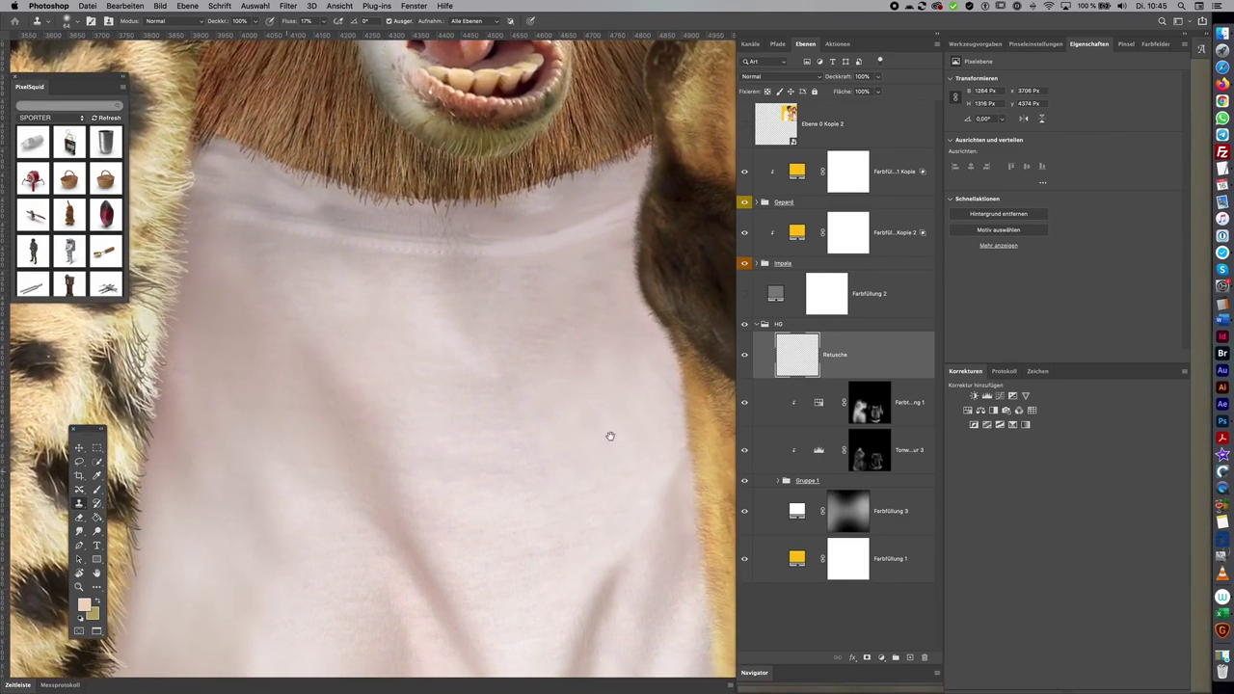
scroll(666, 457, "down", 5)
scroll(495, 228, "right", 3)
Clean the crease up to the shoulder, then duplicate the layer as Retusche Kopie
left_click_drag(681, 200, 471, 507)
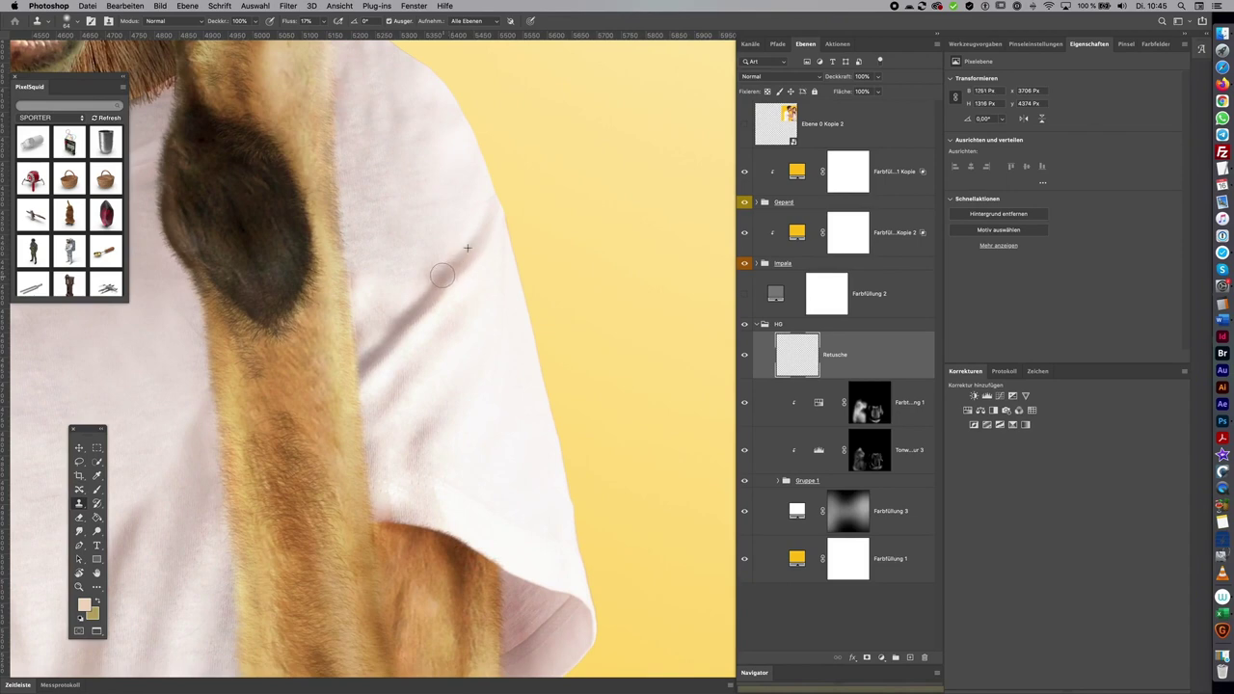
left_click_drag(445, 271, 398, 324)
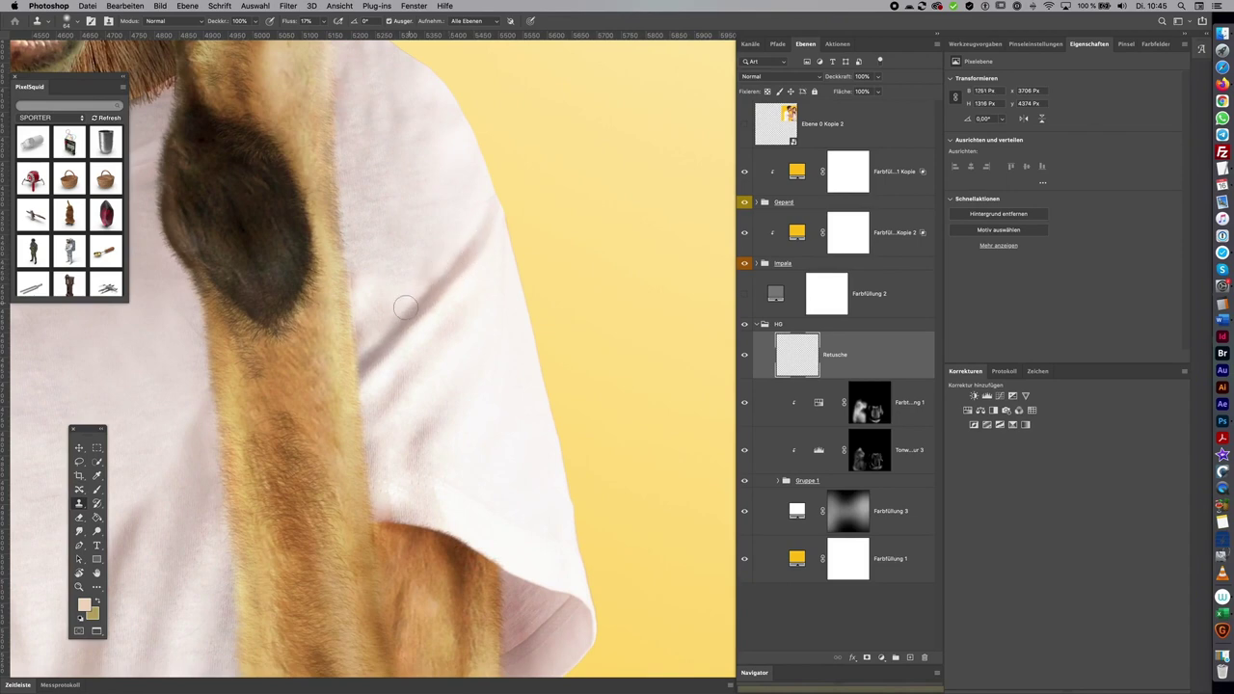
left_click(376, 256, "alt")
left_click(354, 279)
left_click_drag(354, 279, 343, 140)
scroll(473, 303, "down", 3)
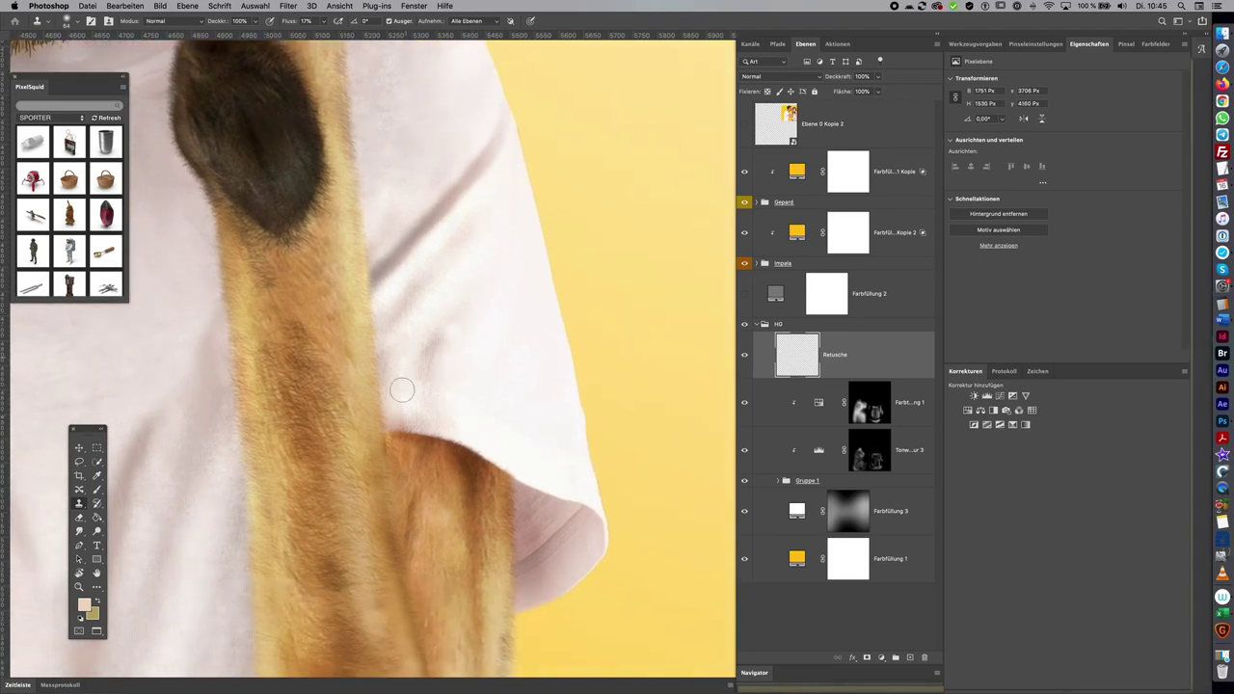
scroll(559, 386, "up", 5)
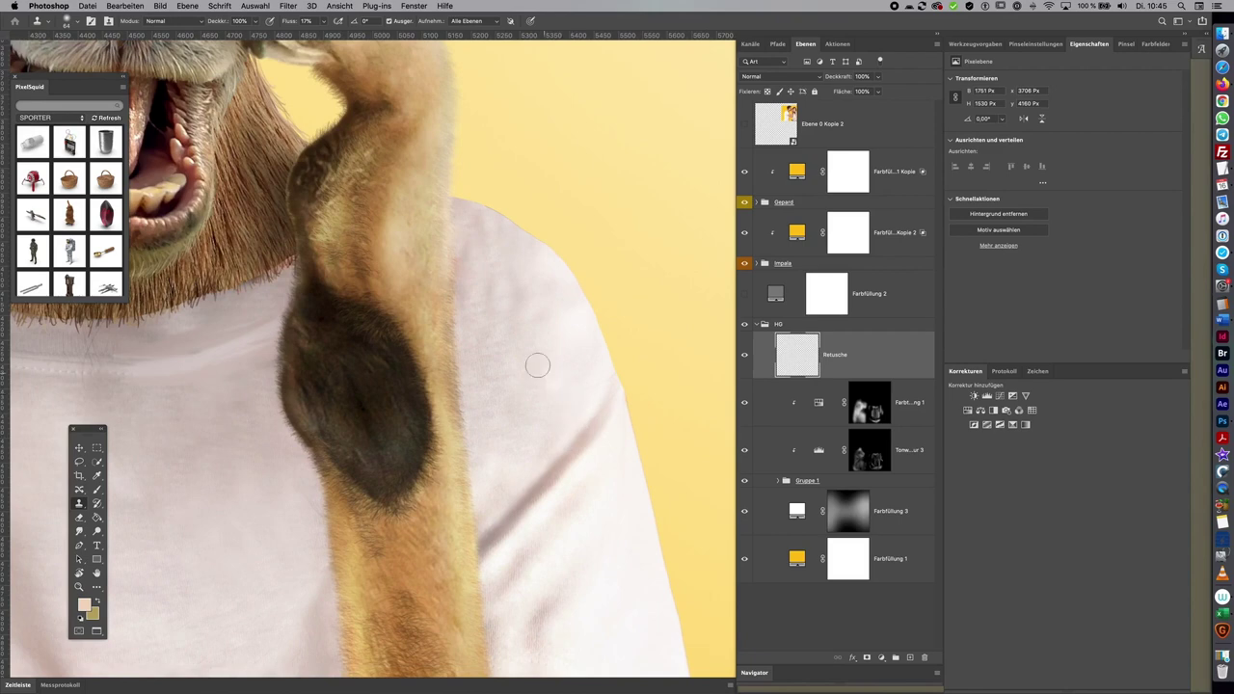
left_click_drag(525, 345, 544, 344)
key("b")
Clone clean fabric up along the shirt's fur edge
key("s")
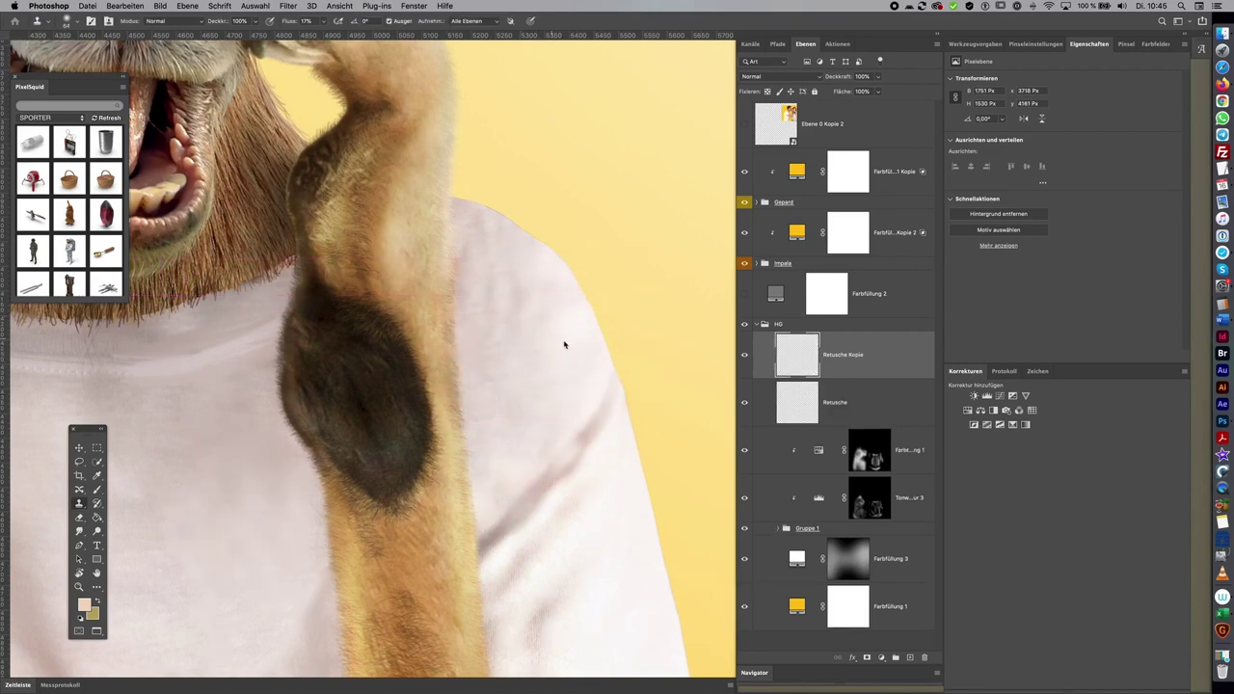
left_click_drag(516, 280, 516, 367)
left_click_drag(460, 295, 466, 200)
scroll(478, 503, "down", 5)
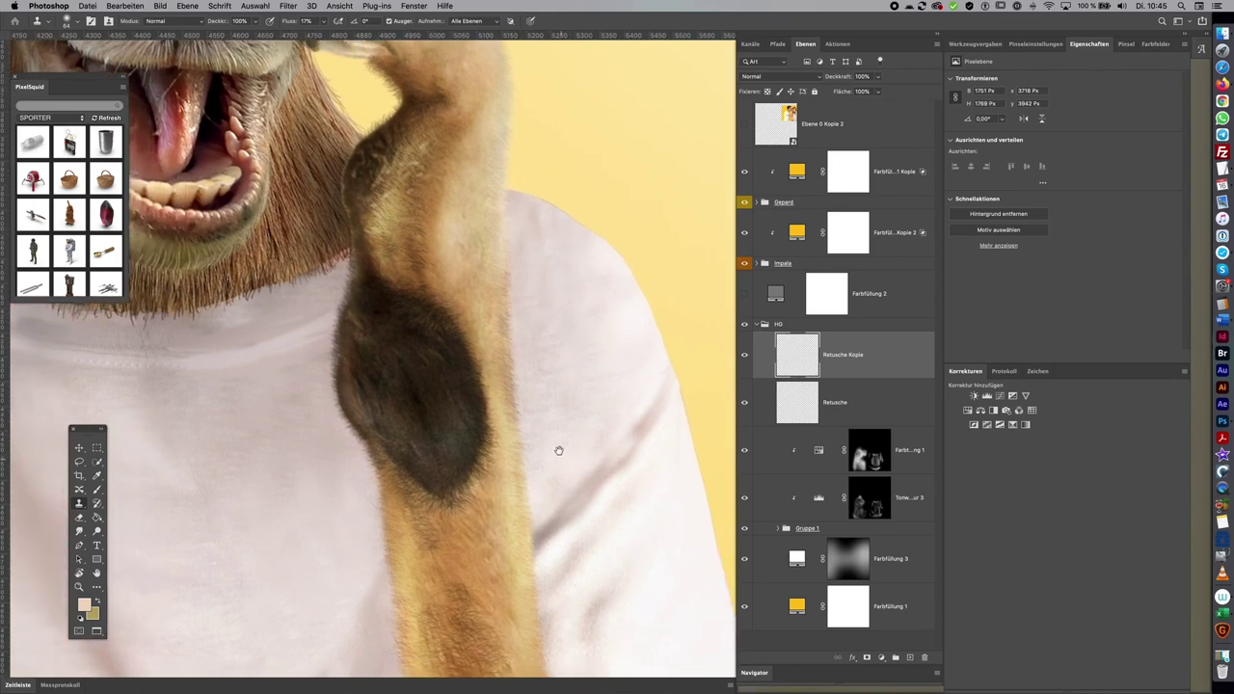
Merge Retusche and its copy into one layer and clip it to the layer below
left_click(859, 399, "shift")
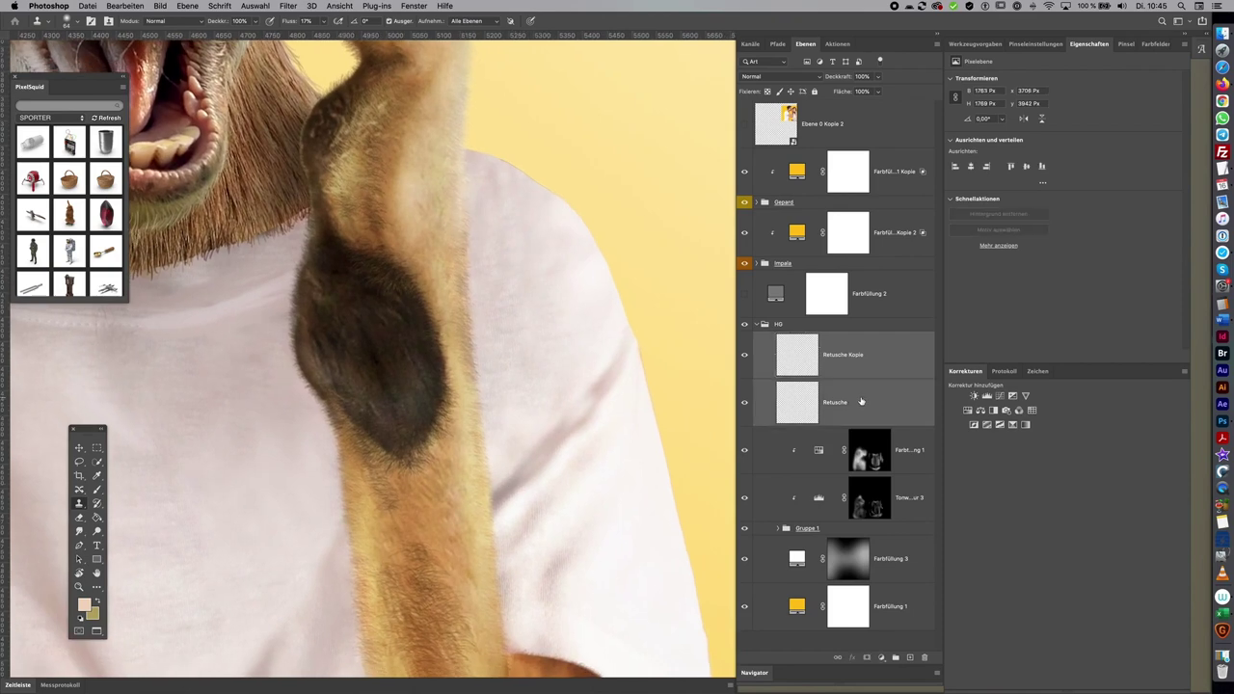
key("ctrl+e")
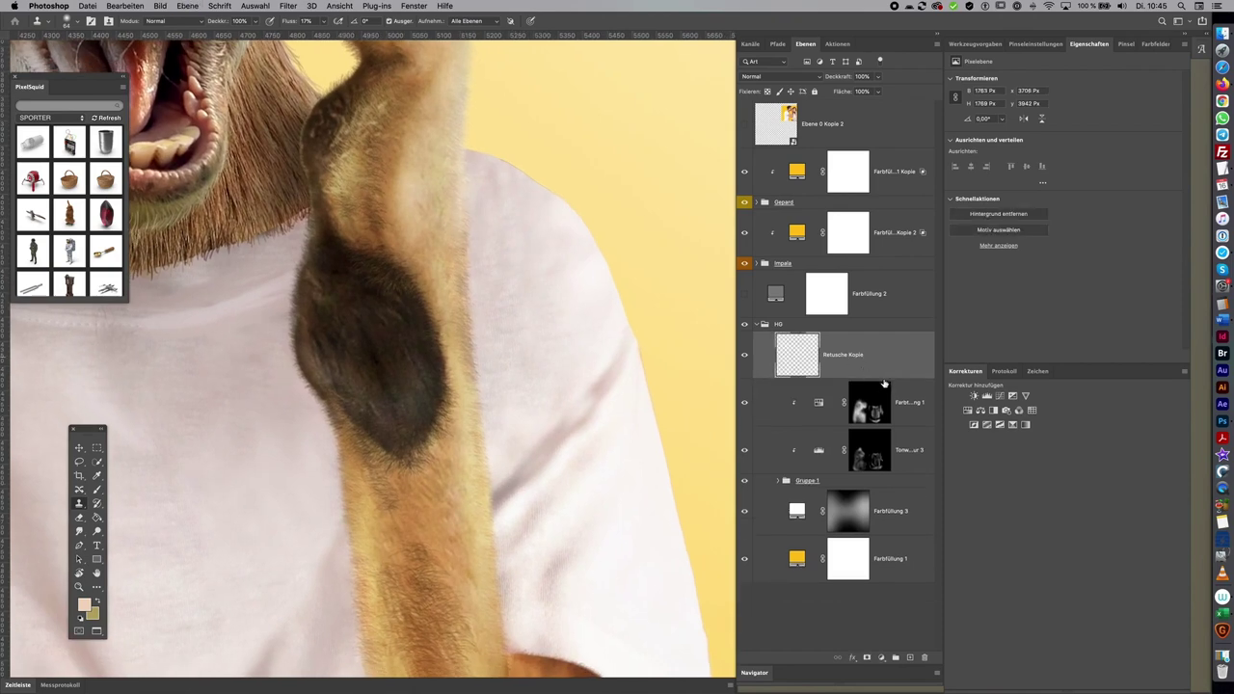
left_click(898, 376, "alt")
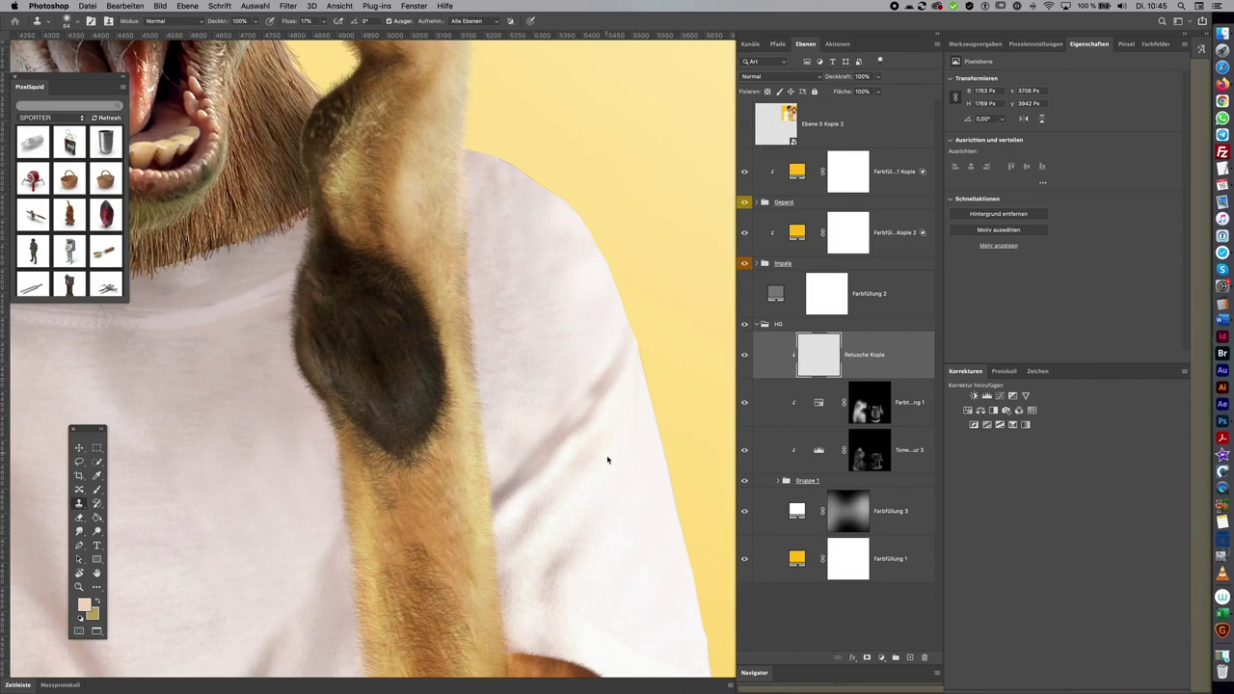
scroll(605, 427, "up", 3)
scroll(604, 427, "left", 2)
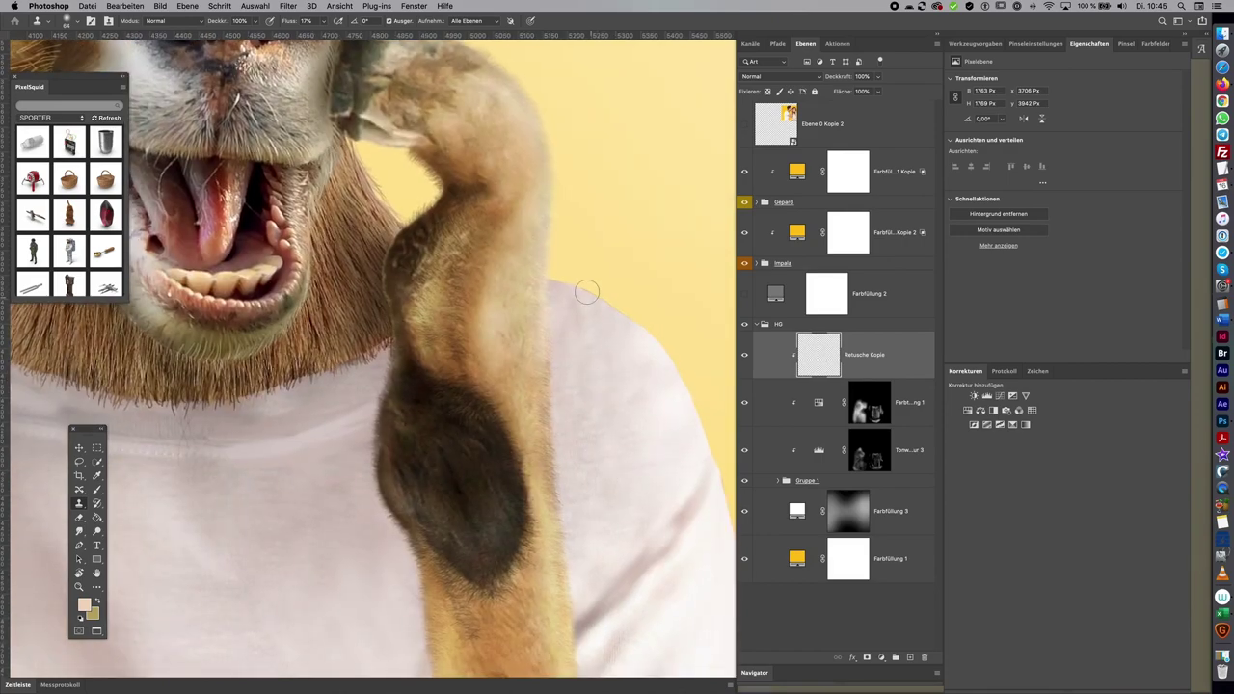
left_click_drag(534, 399, 646, 327)
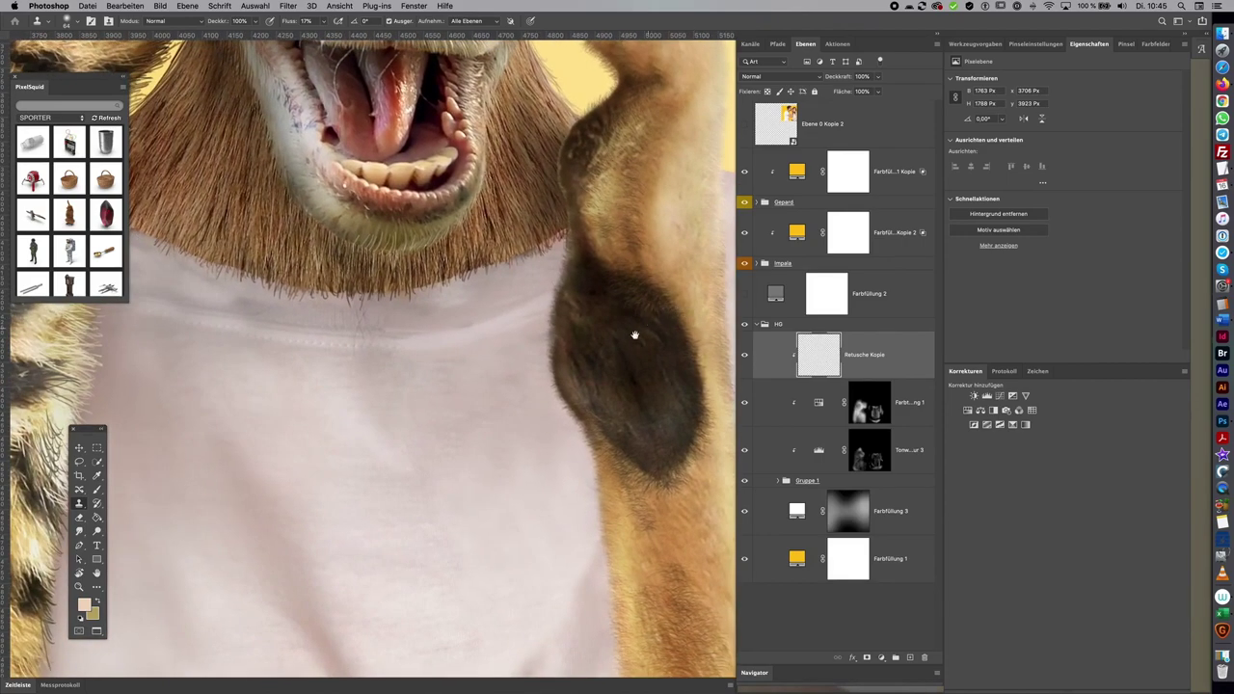
left_click_drag(579, 441, 669, 309)
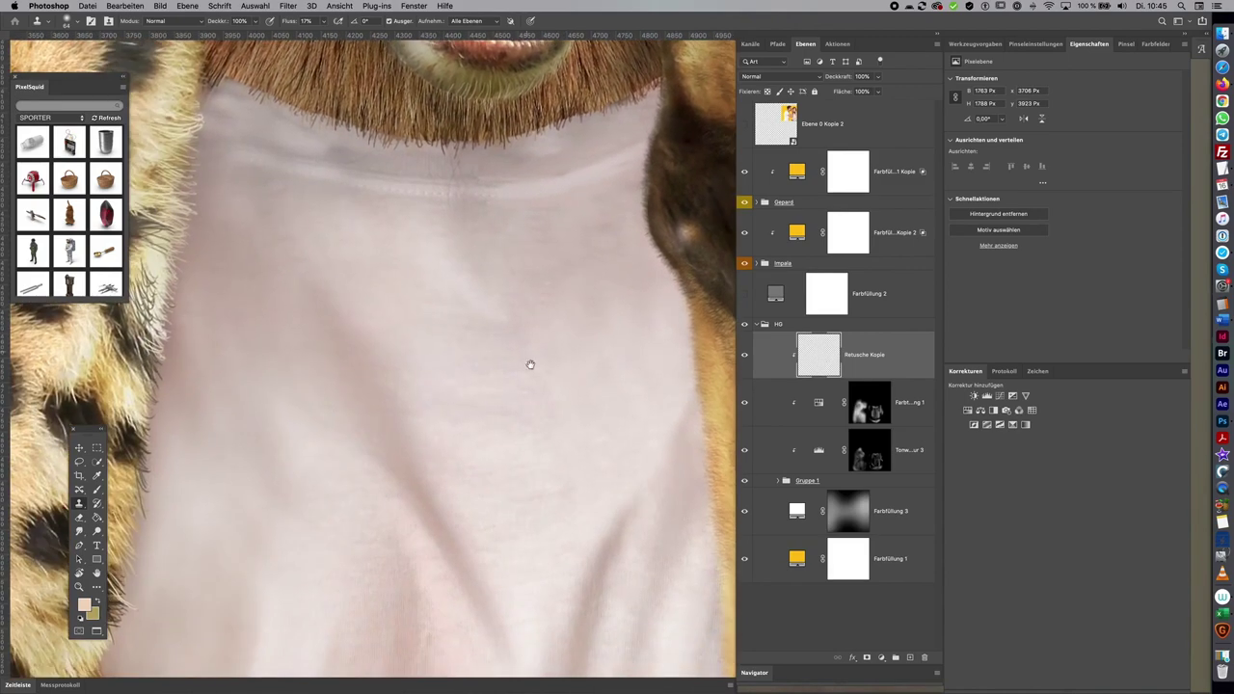
left_click_drag(530, 365, 551, 515)
mouse_move(620, 350)
left_mouse_down()
mouse_move(642, 376)
mouse_move(681, 342)
left_mouse_up()
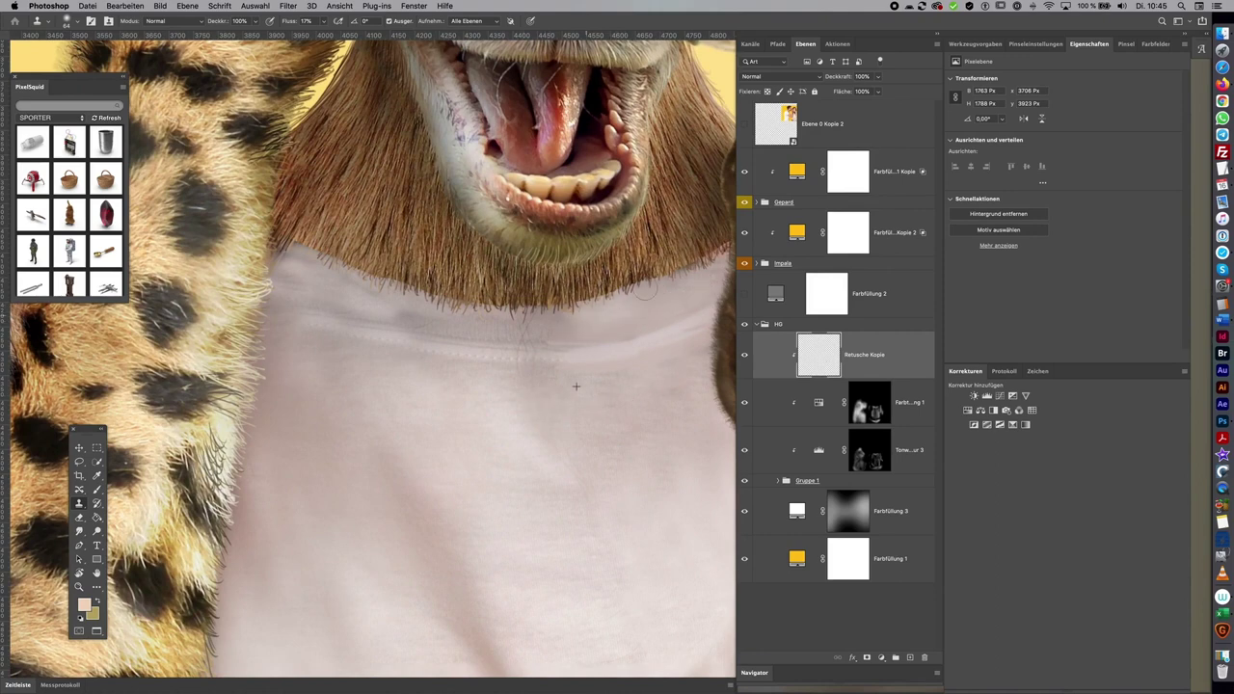
Rotate the canvas to about -120° on the shirt beside the mouth and shrink the brush
key("r")
mouse_move(672, 275)
left_mouse_down()
mouse_move(572, 318)
mouse_move(665, 219)
left_mouse_up()
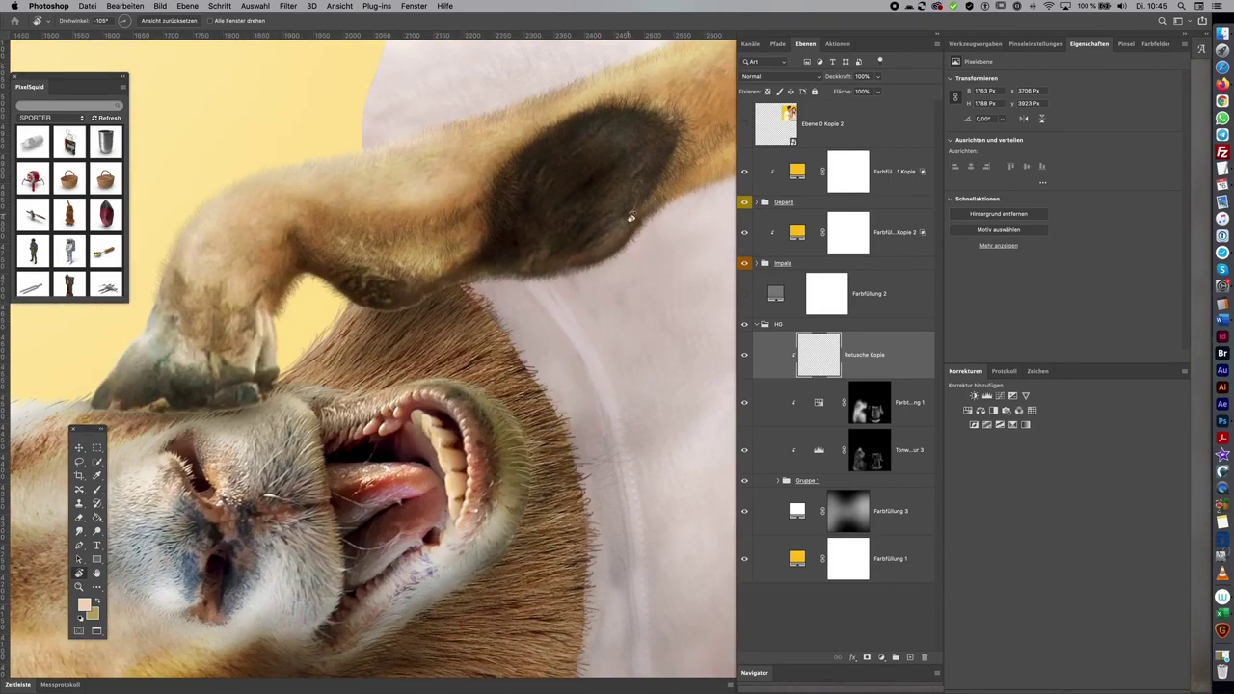
left_click_drag(660, 399, 473, 206)
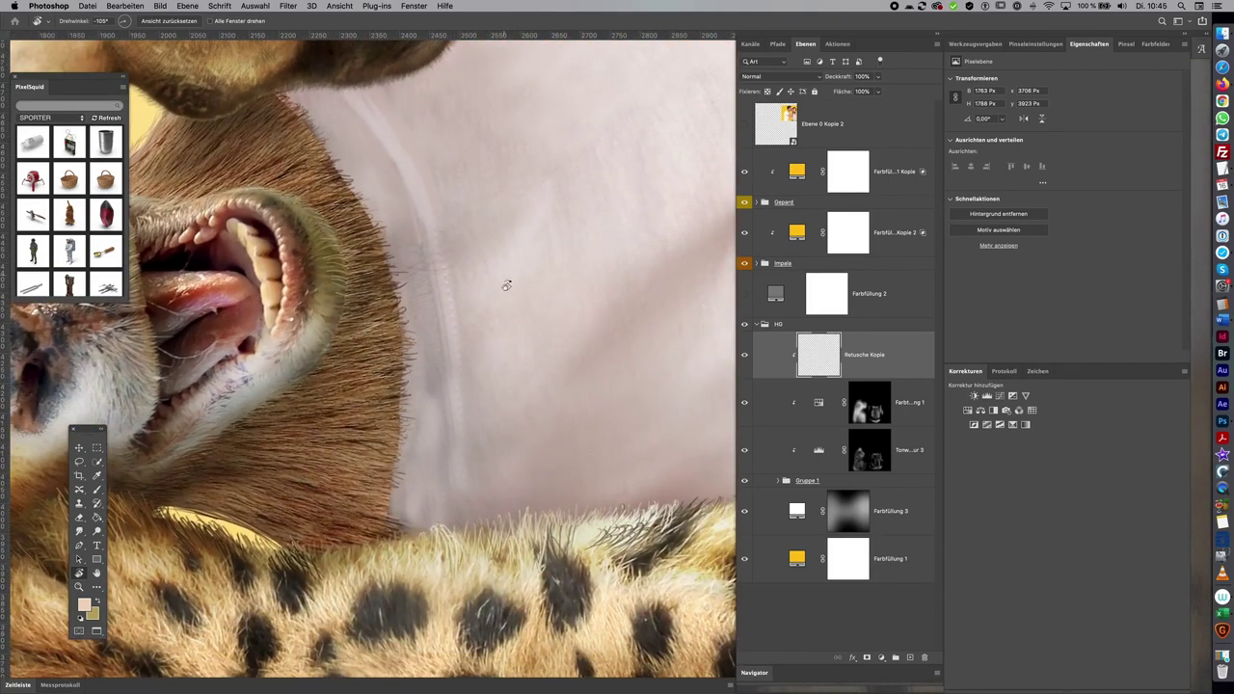
key("b")
left_click_drag(495, 270, 586, 247)
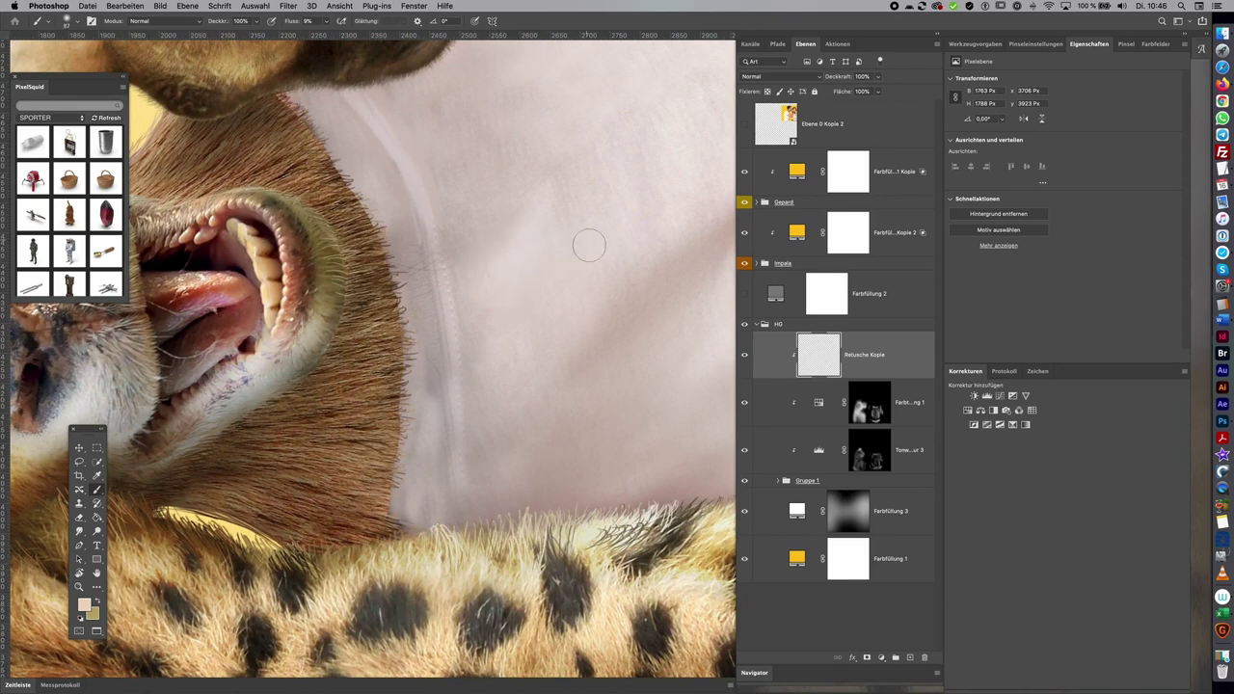
left_click_drag(499, 237, 426, 292)
Paint a sampled light colour along the seam beside the mouth, then clone clean fabric over it
left_click(460, 279, "alt")
mouse_move(401, 252)
left_mouse_down()
mouse_move(422, 284)
mouse_move(408, 220)
mouse_move(435, 333)
mouse_move(430, 424)
left_mouse_up()
left_click_drag(420, 299, 415, 463)
left_click_drag(426, 371, 442, 465)
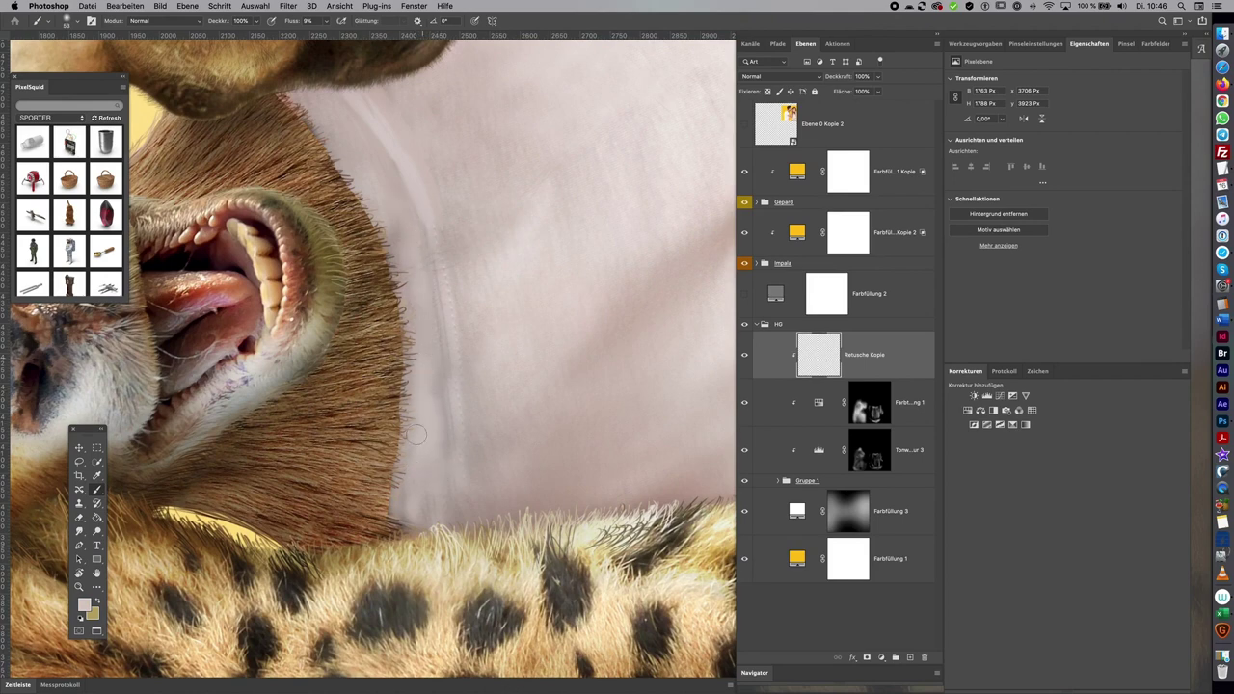
key("s")
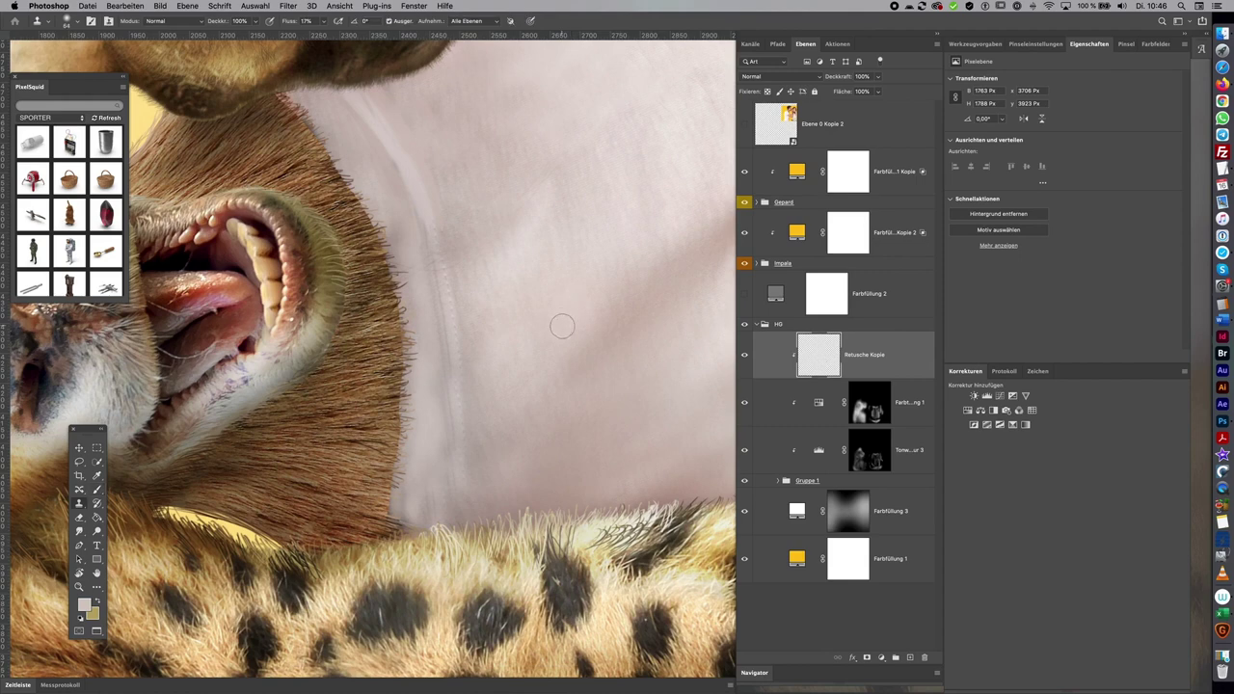
left_click(565, 382, "alt")
left_click_drag(429, 357, 406, 225)
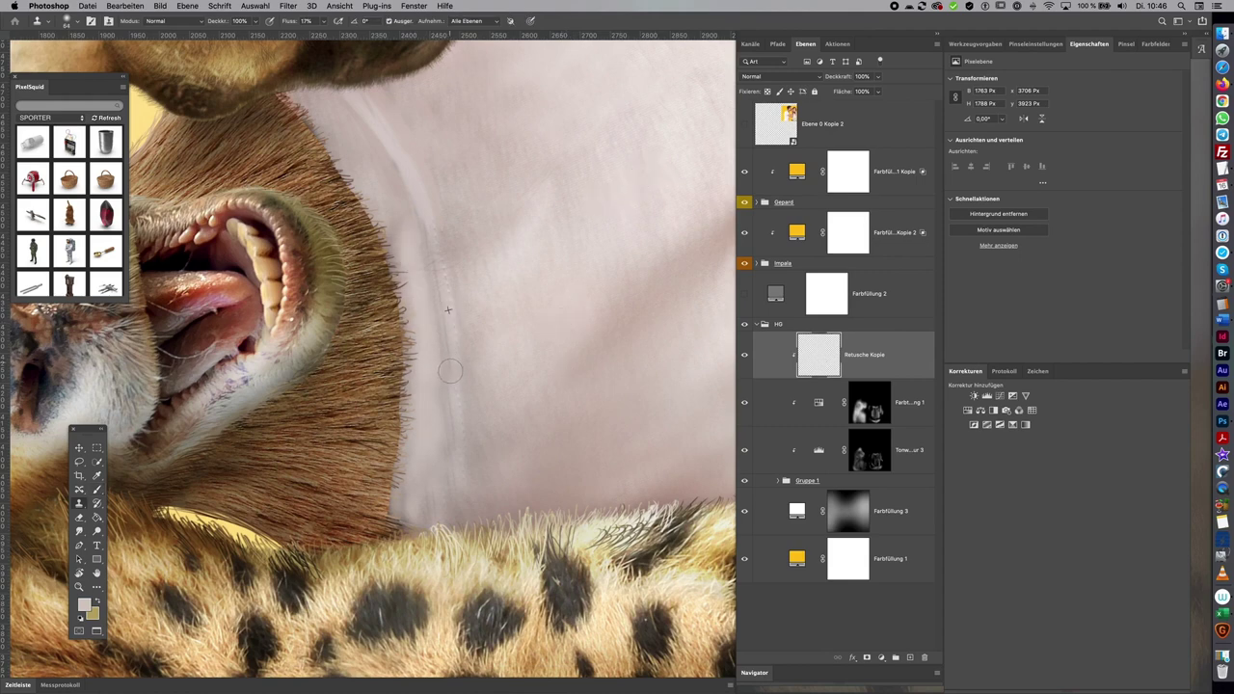
Try the Fell zeichnen fein brush at 17 px and 83% flow with a sampled fabric colour
key("b")
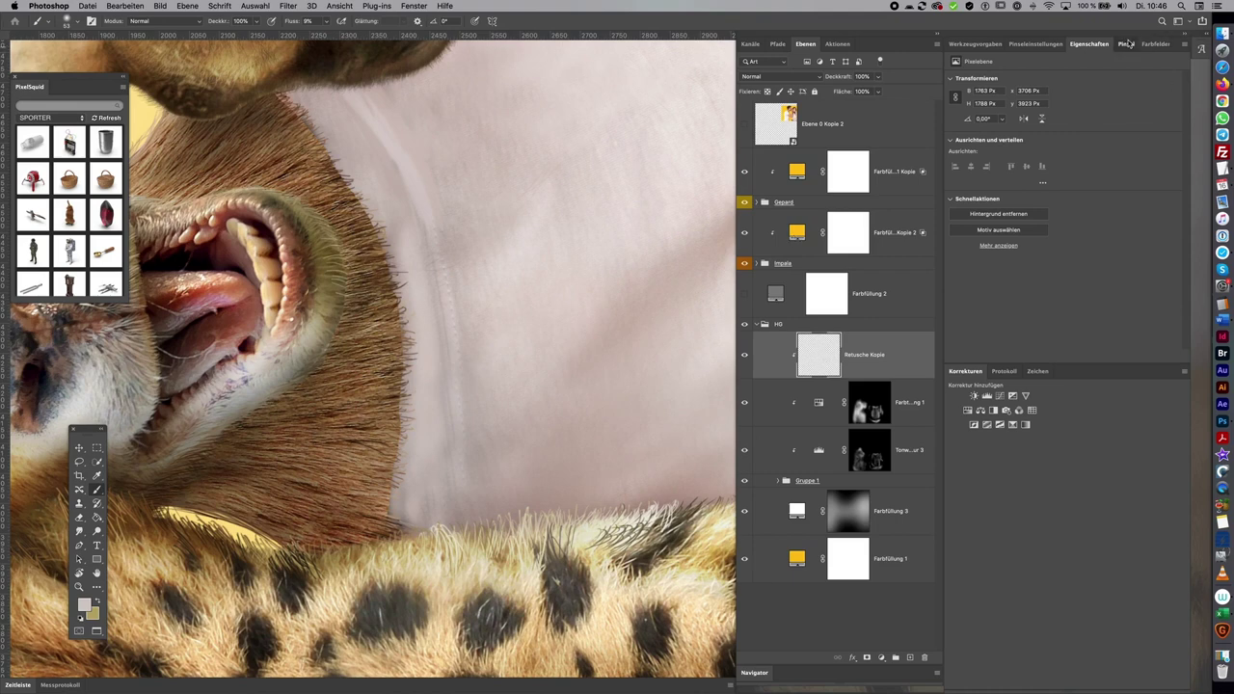
left_click(1125, 44)
left_click(1105, 129)
scroll(1184, 152, "up", 5)
left_click(984, 242)
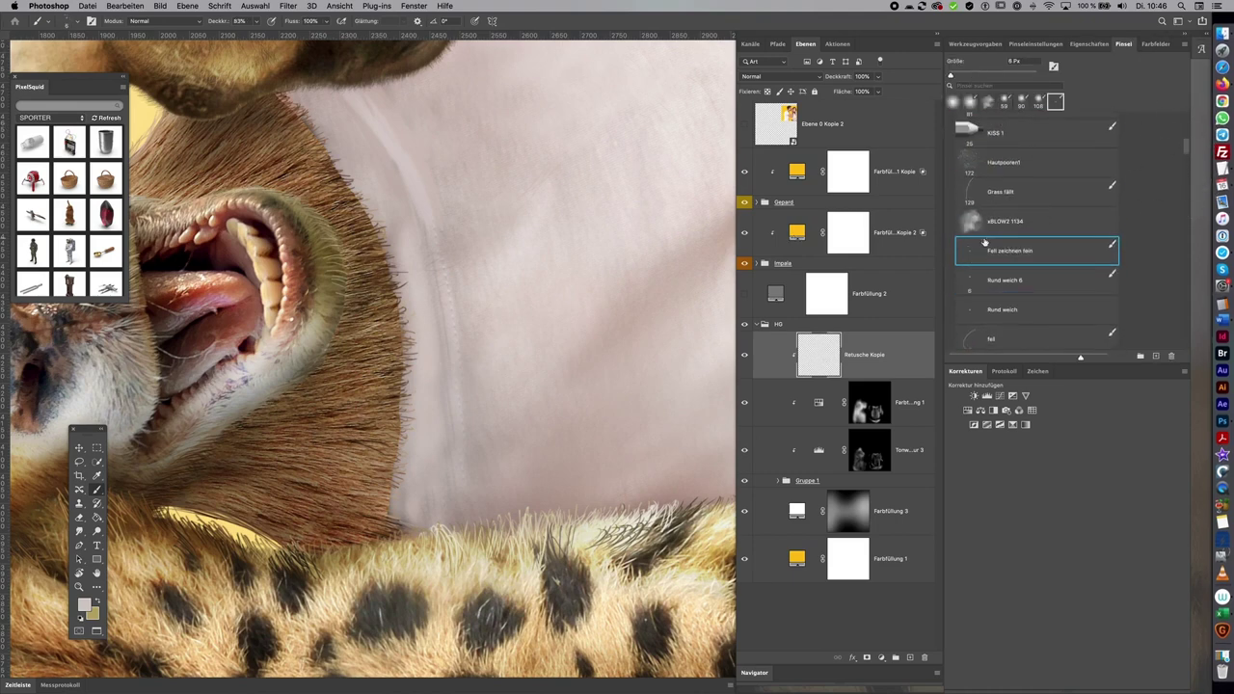
left_click_drag(456, 389, 464, 390)
left_click_drag(325, 21, 318, 35)
left_click(454, 314)
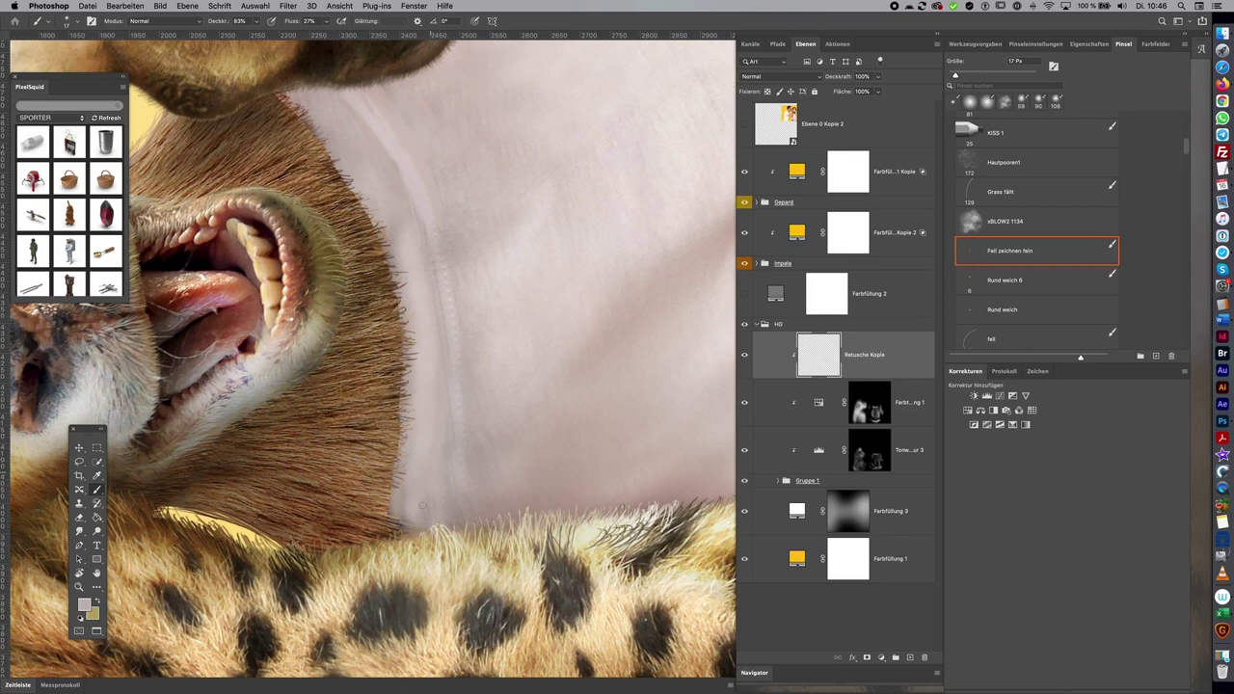
left_click(448, 310, "alt")
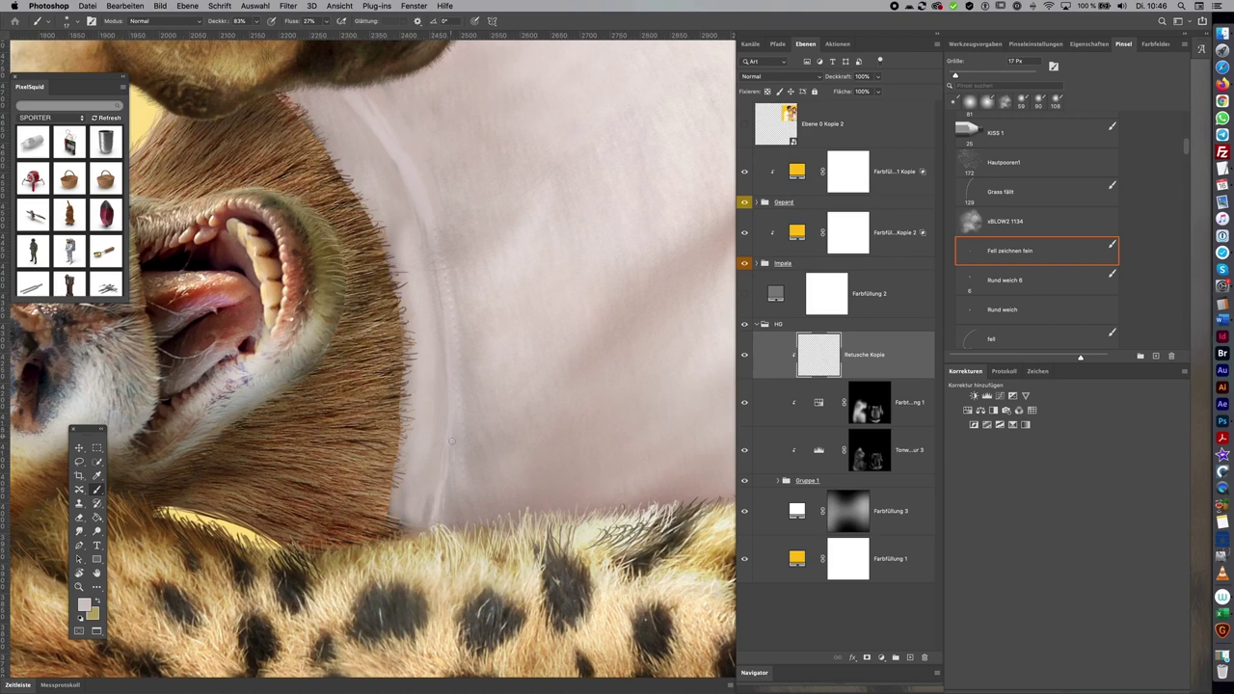
key("bracketright")
key("bracketright")
key("bracketright")
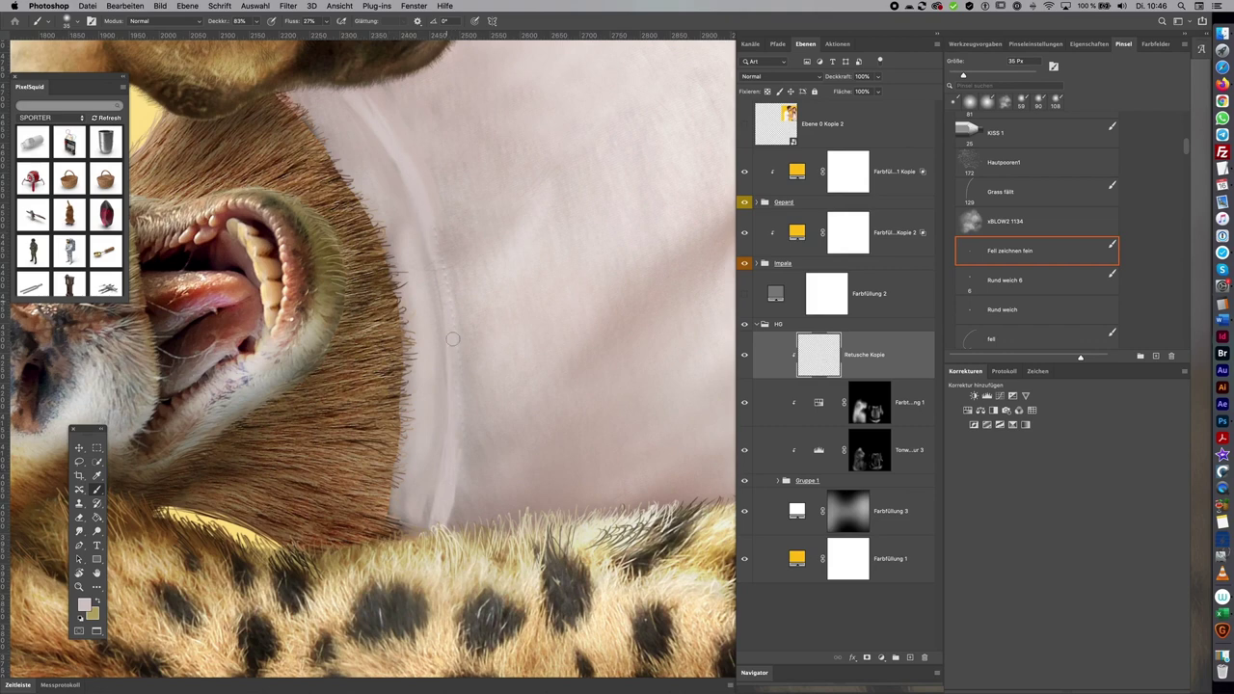
key("bracketleft")
key("bracketleft")
key("bracketleft")
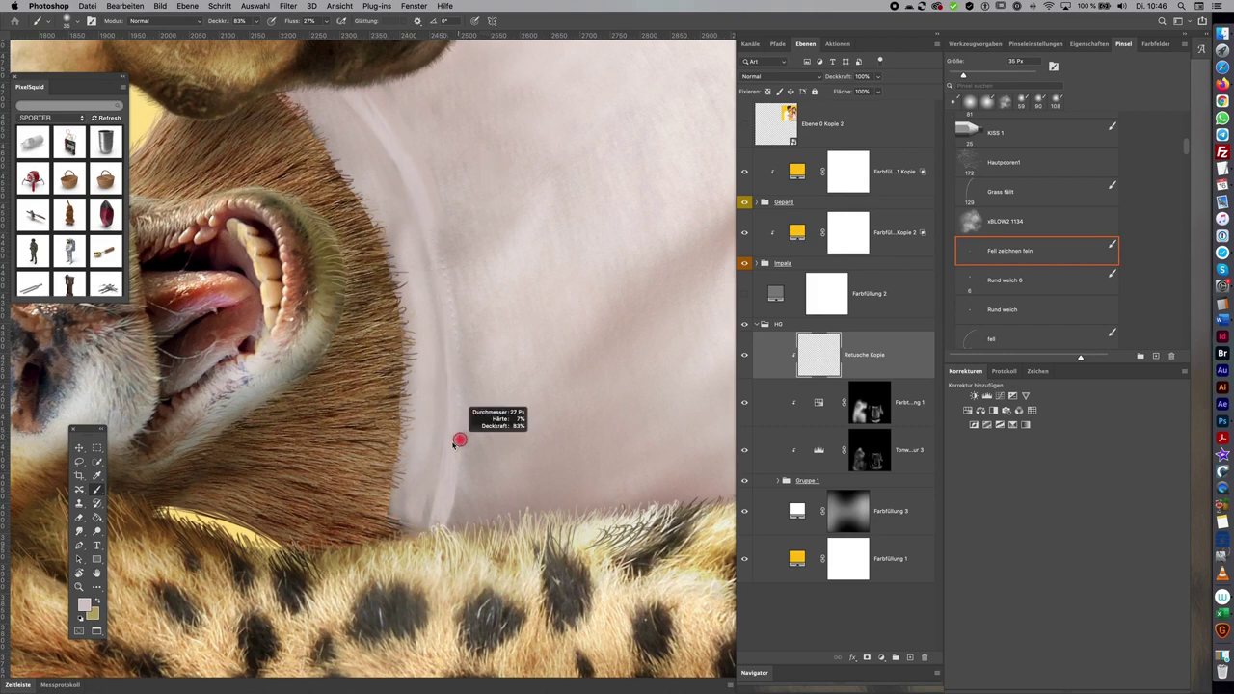
left_click(427, 483, "alt")
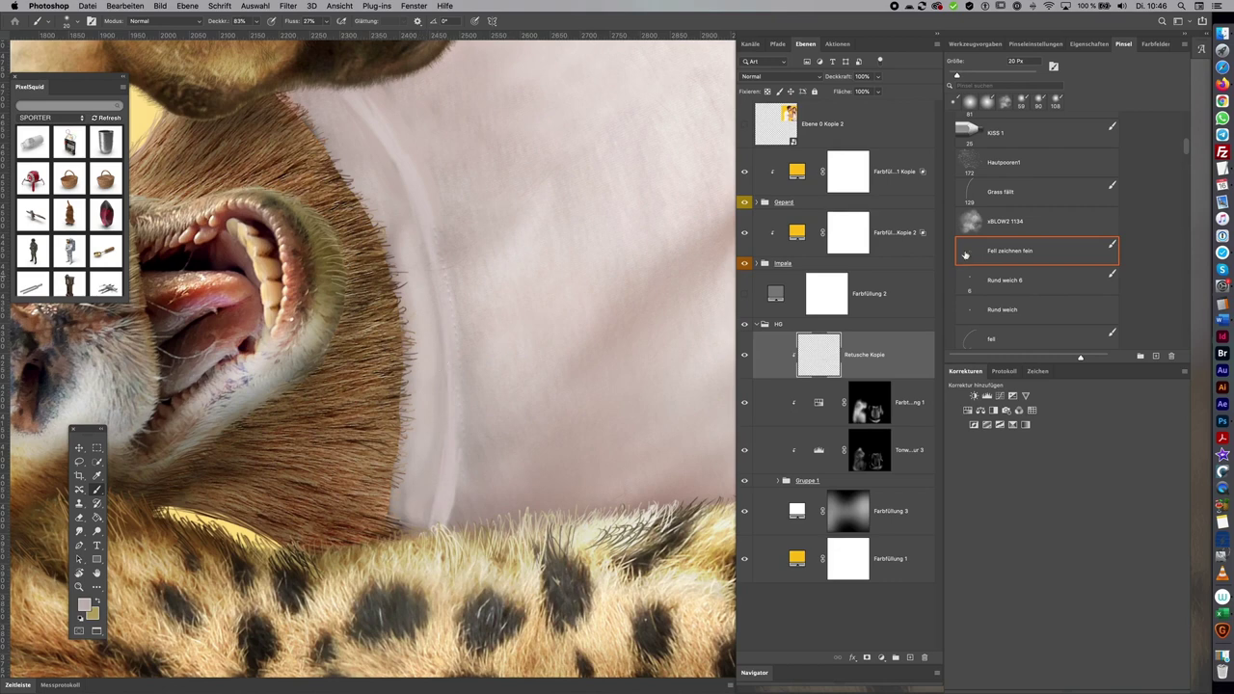
Switch to the Leichte Schattierung brush at 41 px loaded with a slightly darker fabric colour
left_click(1034, 283)
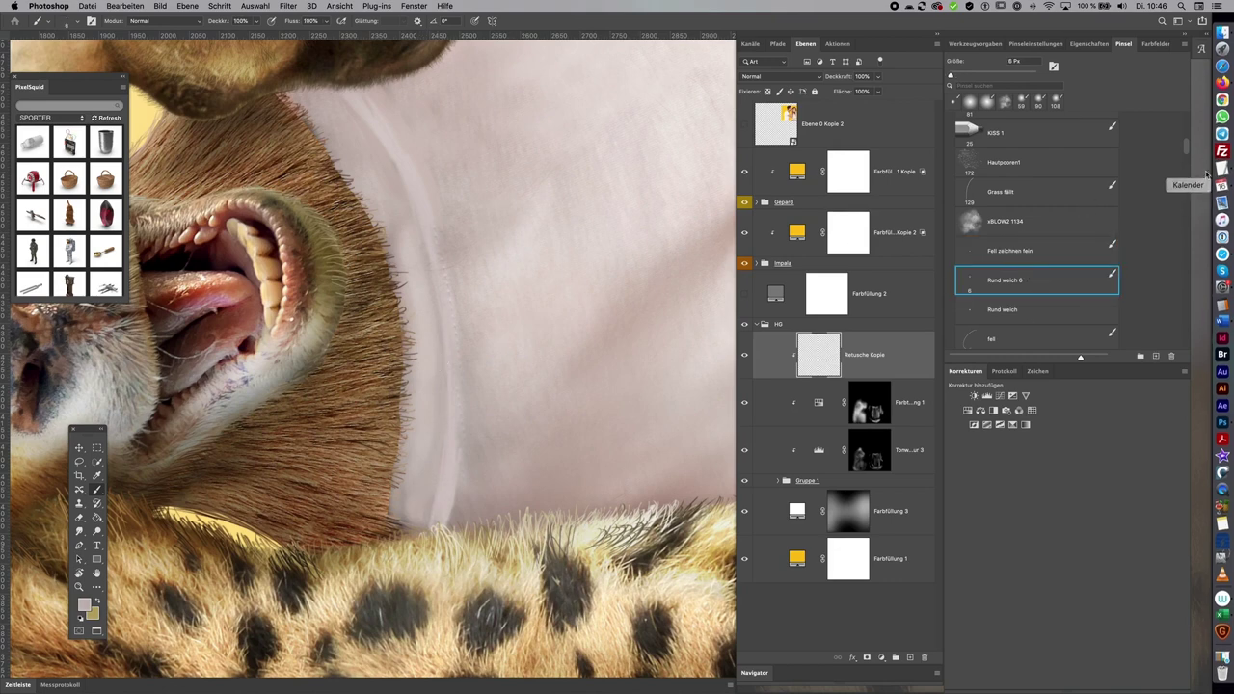
scroll(1176, 162, "down", 3)
left_click(1031, 198)
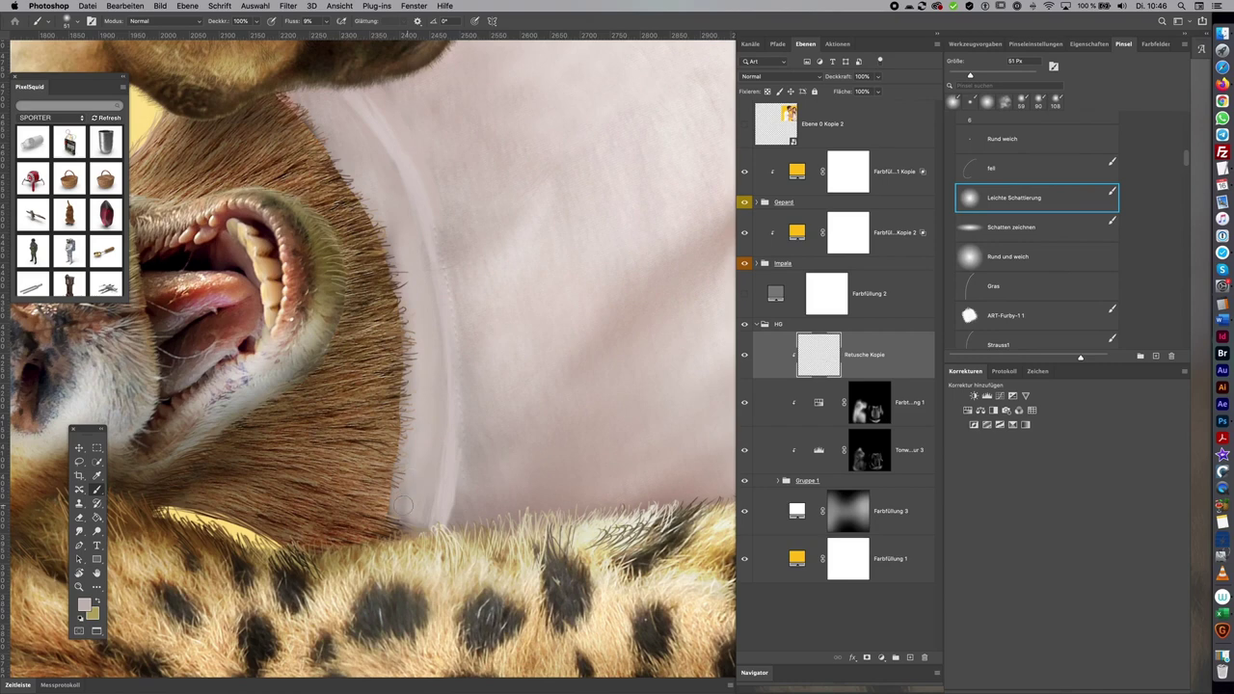
left_click_drag(430, 339, 420, 339)
left_click_drag(413, 180, 399, 156)
left_click(473, 474, "alt")
left_click_drag(447, 456, 477, 457)
left_click_drag(441, 157, 412, 149)
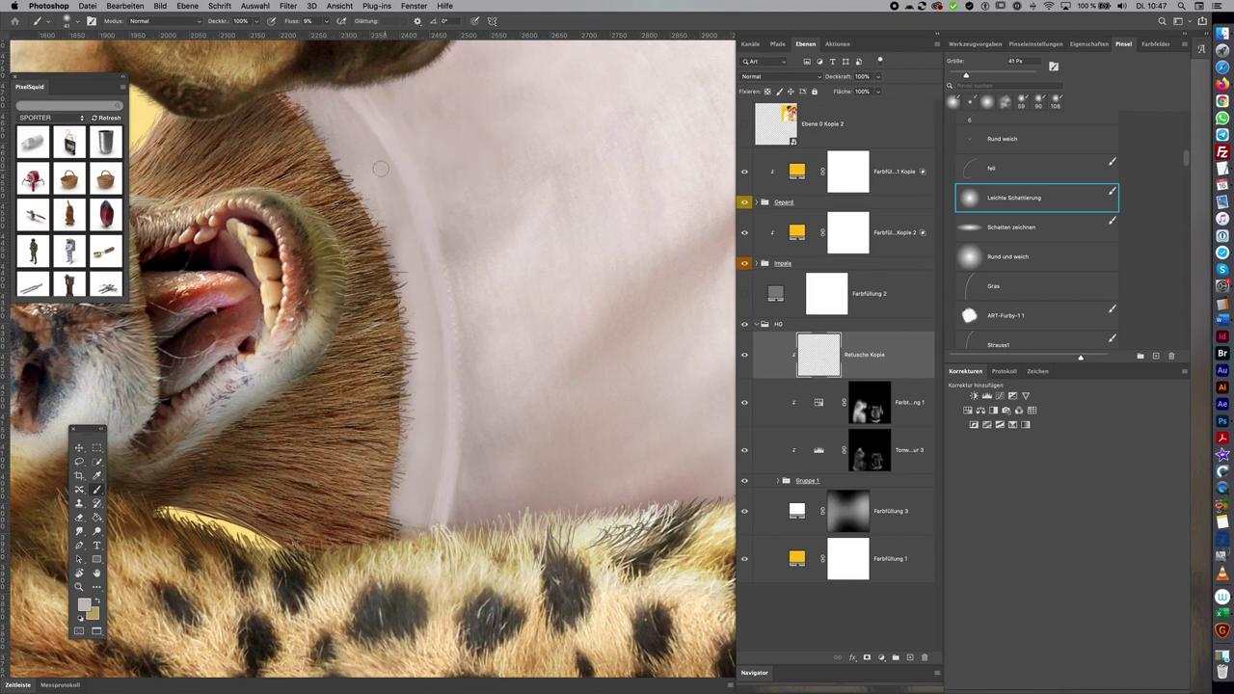
left_click(445, 237, "alt")
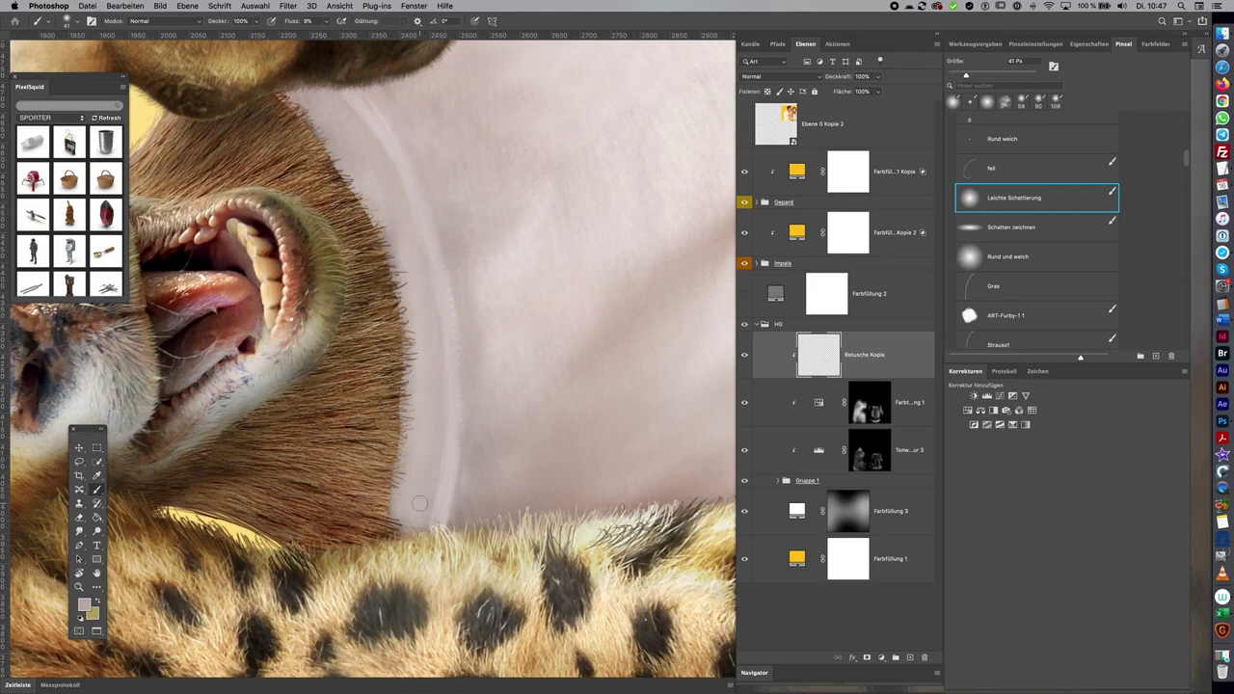
scroll(419, 503, "down", 3)
scroll(463, 443, "down", 3)
scroll(506, 385, "down", 3)
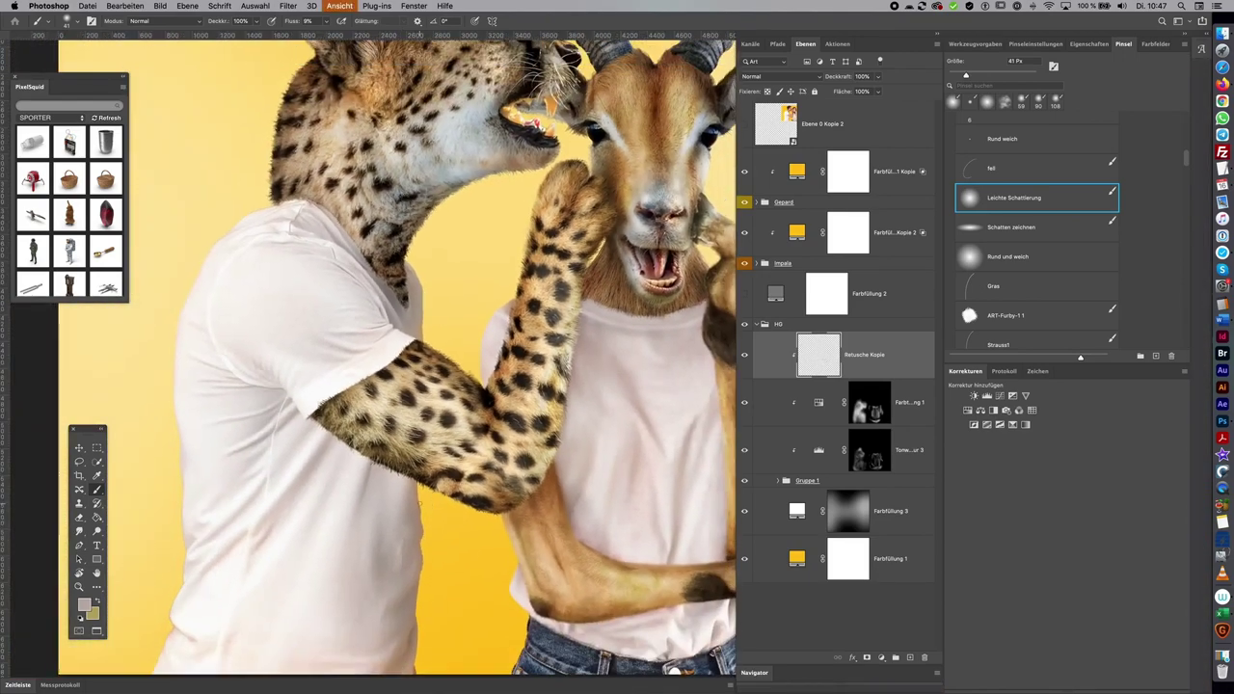
Set up the Clone Stamp at 10% flow and about 89 px over the impala's collar
scroll(547, 330, "down", 3)
scroll(547, 330, "up", 2)
scroll(578, 318, "up", 3)
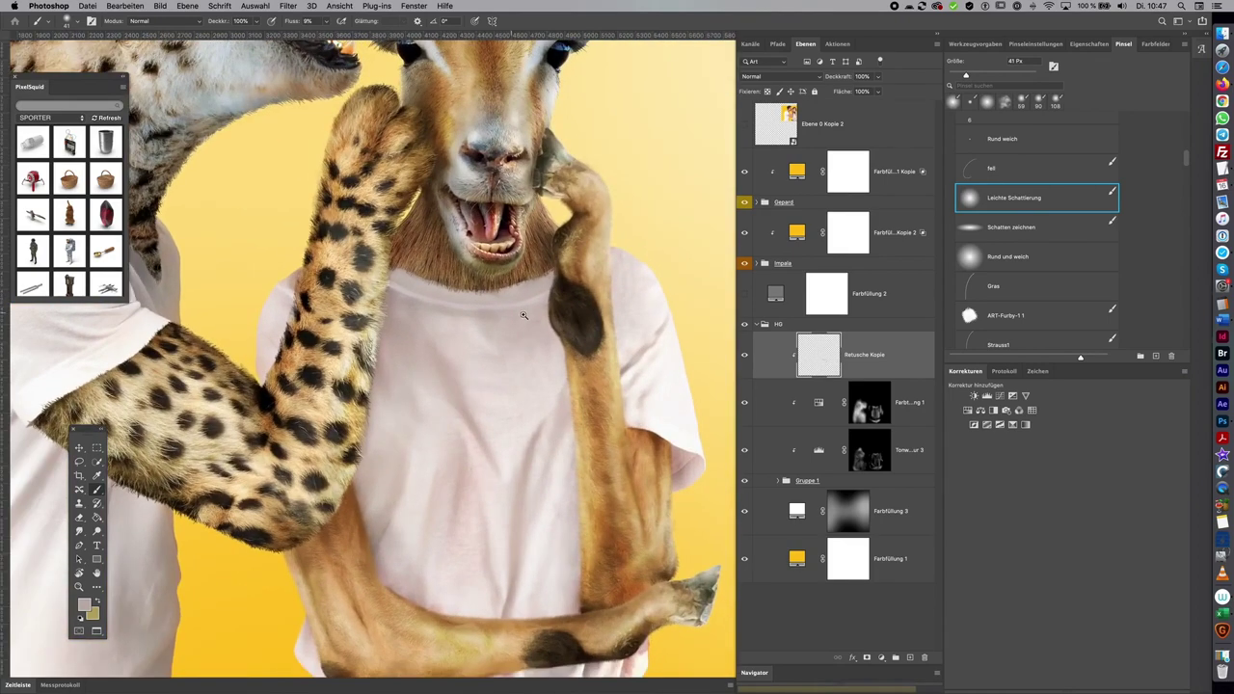
scroll(524, 316, "up", 2)
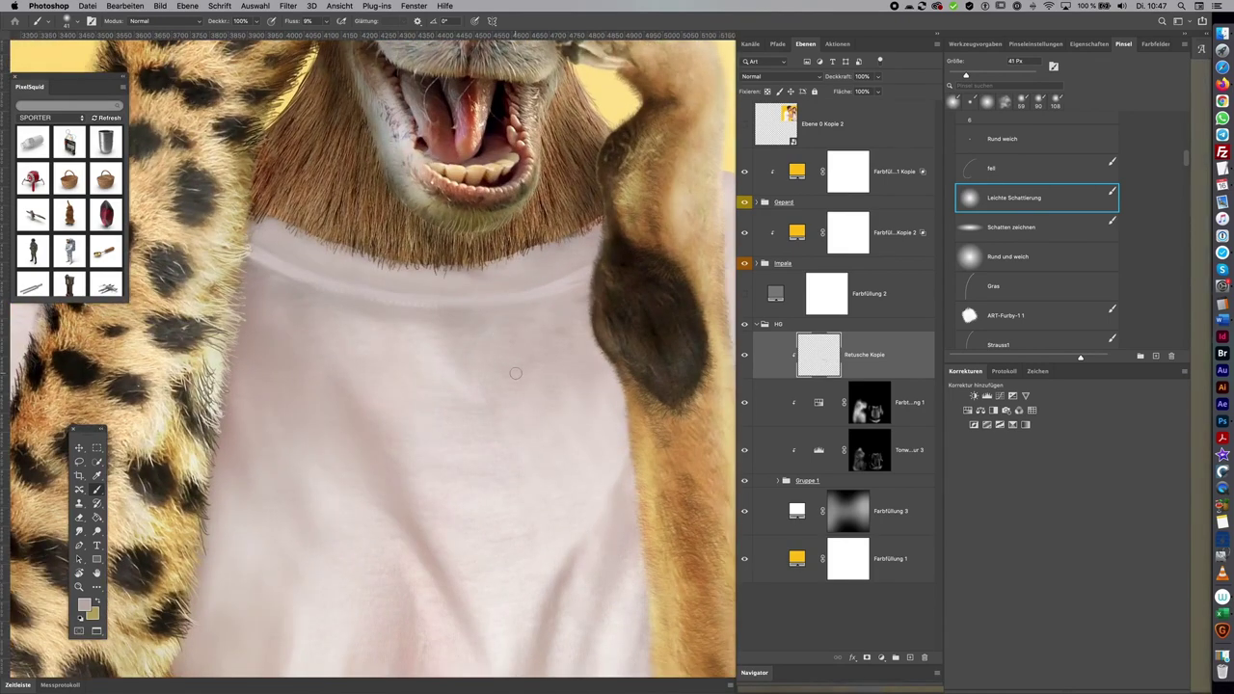
key("s")
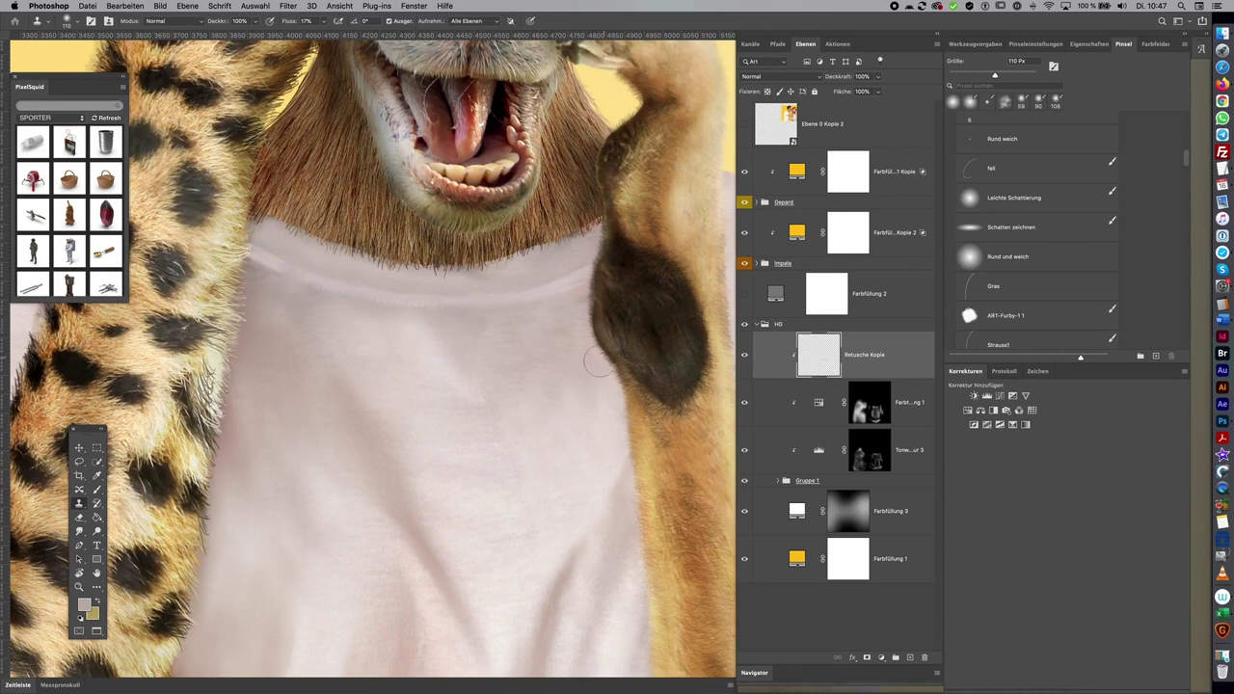
left_click_drag(432, 325, 366, 325)
left_click_drag(352, 338, 380, 338)
left_click_drag(322, 25, 319, 40)
left_click_drag(376, 372, 385, 377)
Clone clean fabric across the collar and shirt front, finishing with a 70 px brush
left_click_drag(367, 393, 297, 299)
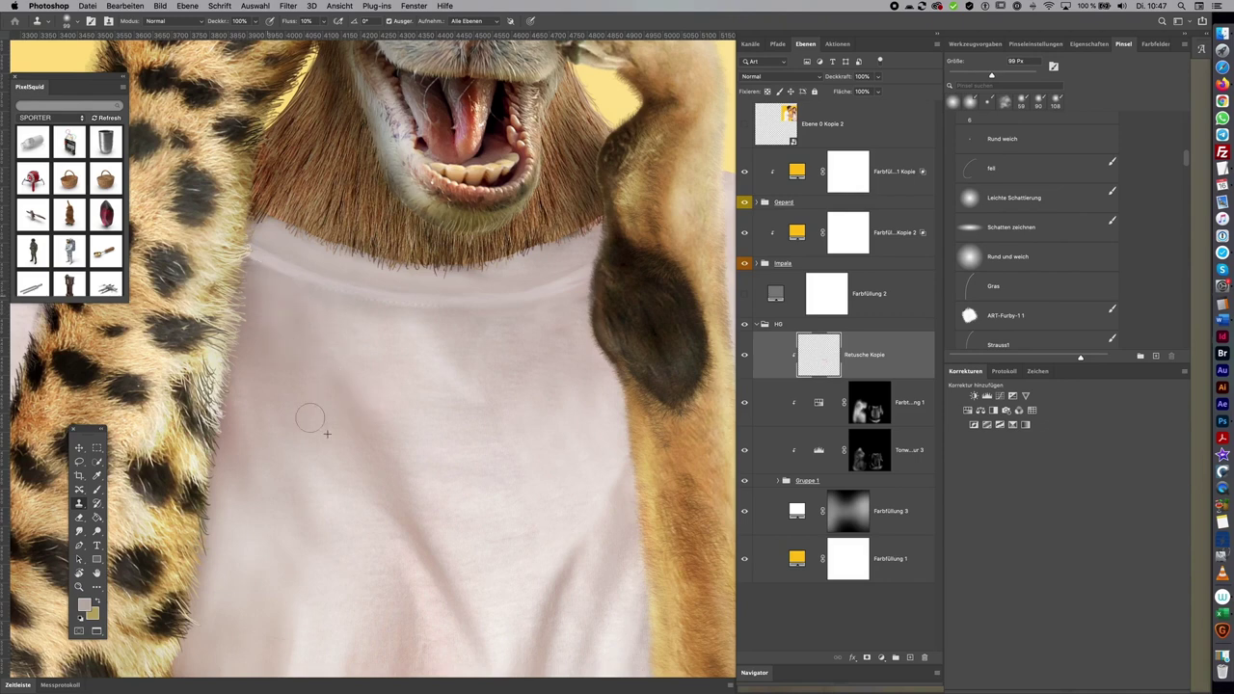
left_click_drag(435, 329, 553, 377)
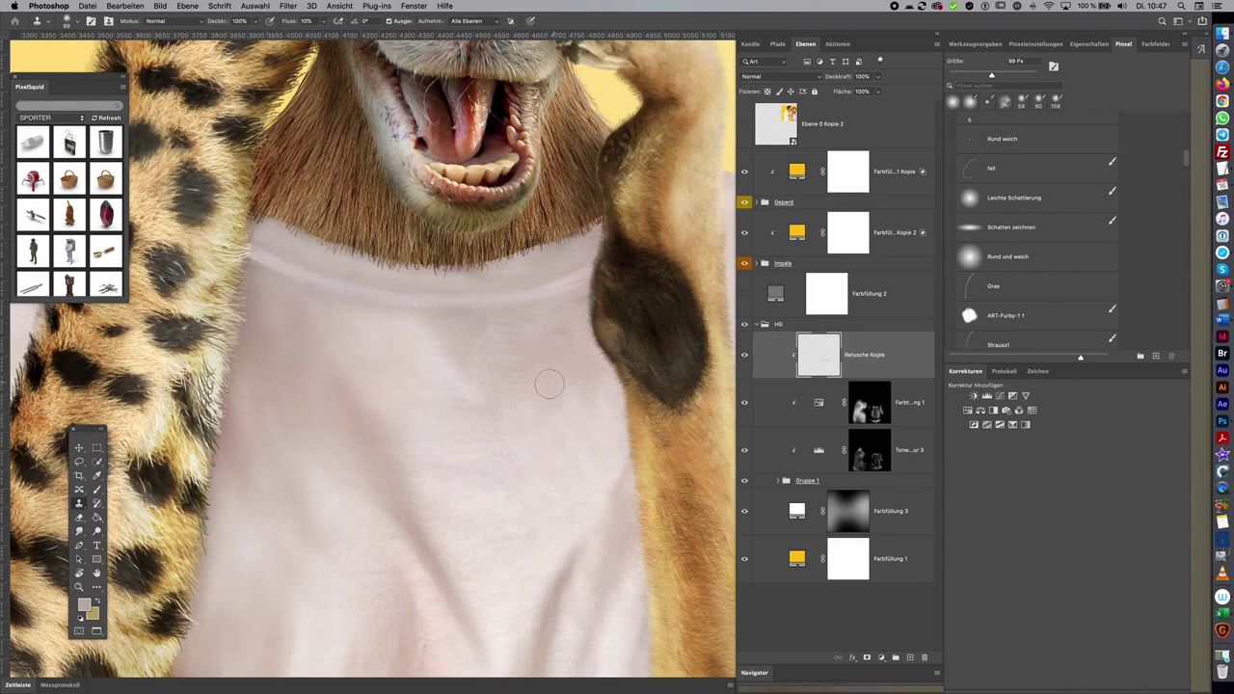
key("bracketleft")
key("bracketleft")
key("bracketleft")
left_click(497, 395, "alt")
key("ctrl+0")
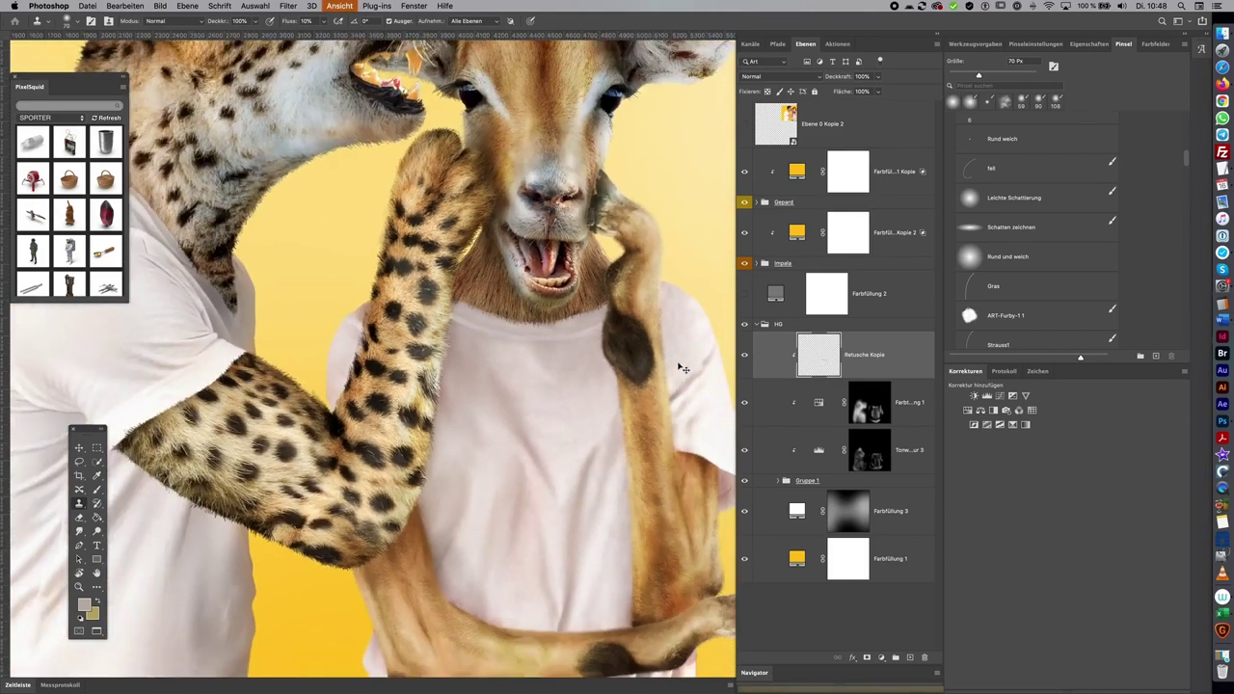
Paint a lighter fabric colour over the dark shirt edge beside the cheetah's arm with a ~23 px soft brush
scroll(413, 353, "up", 5)
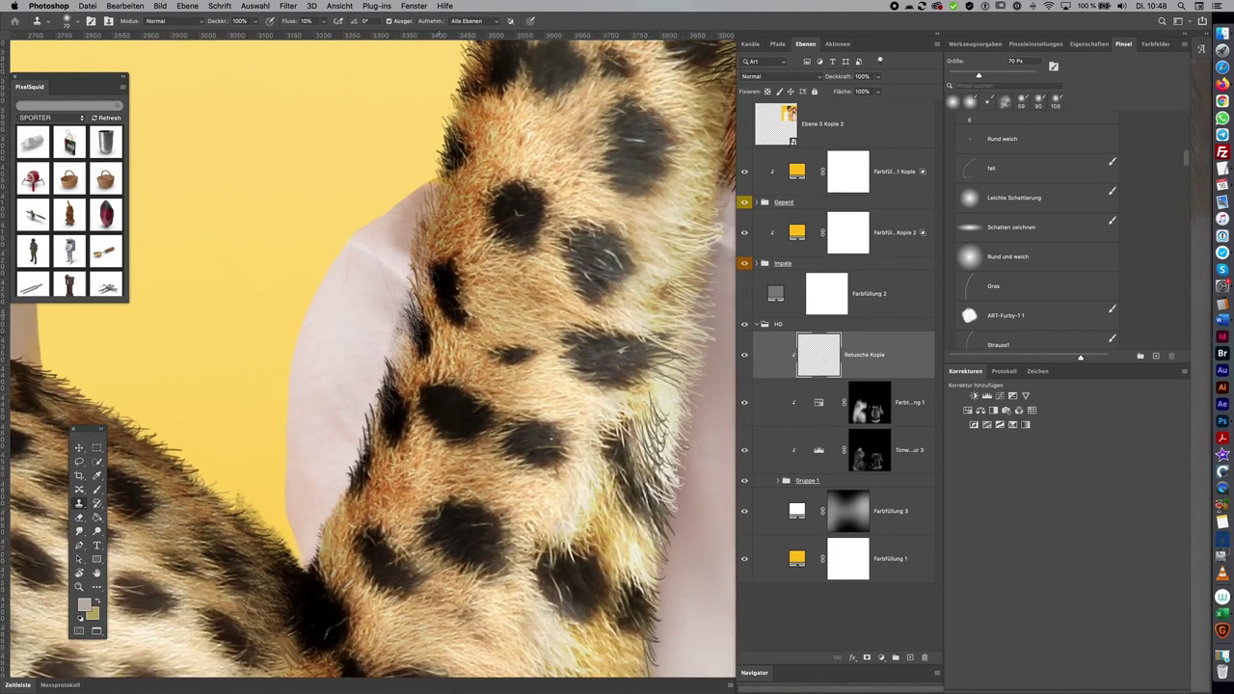
left_click_drag(350, 352, 381, 308)
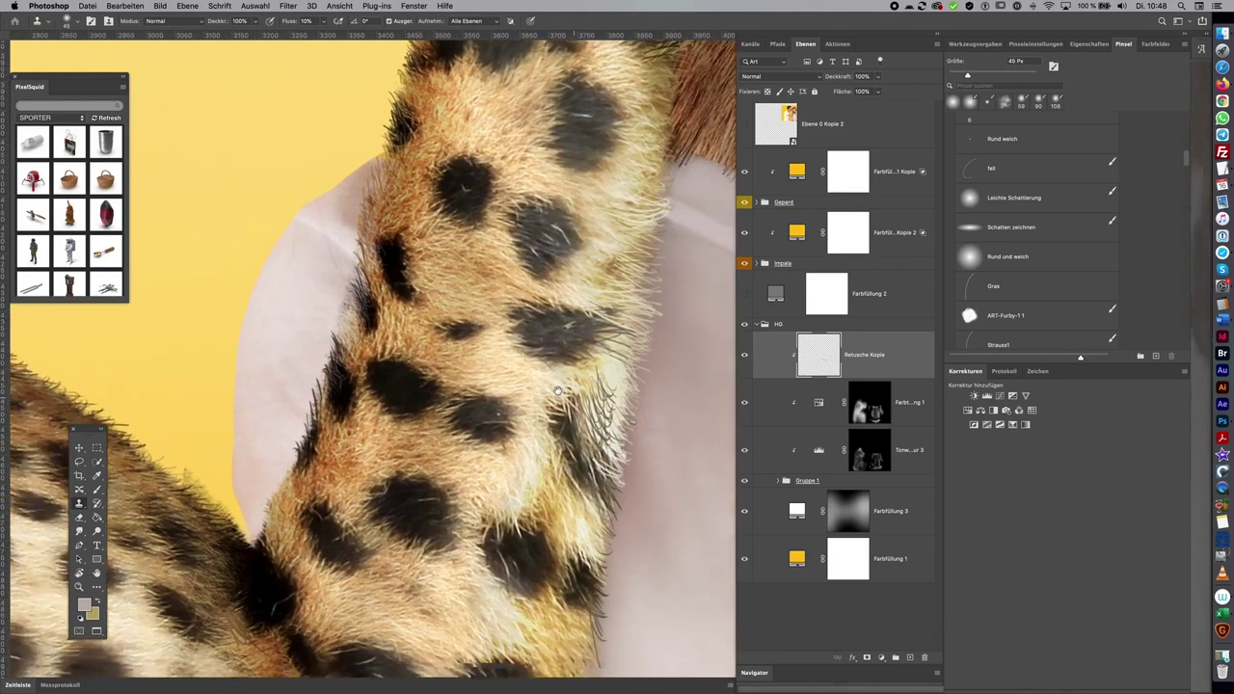
scroll(524, 379, "up", 2)
key("period")
mouse_move(293, 247)
left_mouse_down()
mouse_move(277, 243)
mouse_move(312, 248)
mouse_move(304, 230)
left_mouse_up()
left_click(294, 230, "alt")
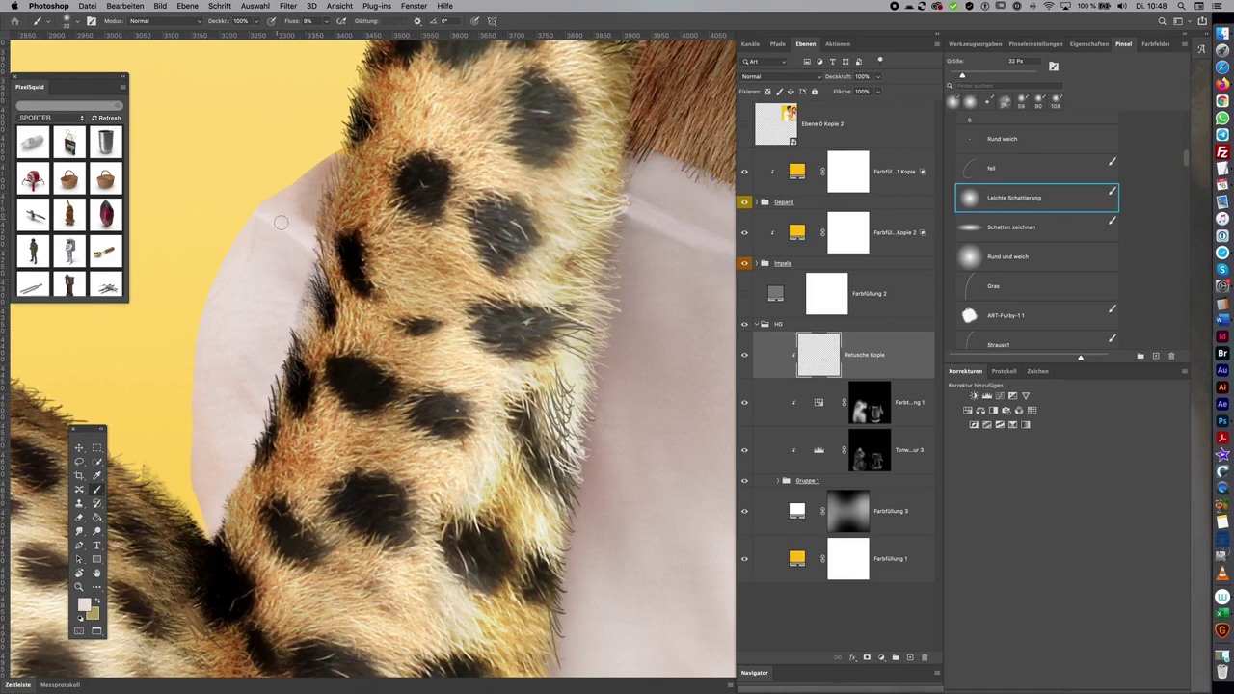
mouse_move(291, 204)
left_mouse_down()
mouse_move(307, 210)
mouse_move(316, 193)
left_mouse_up()
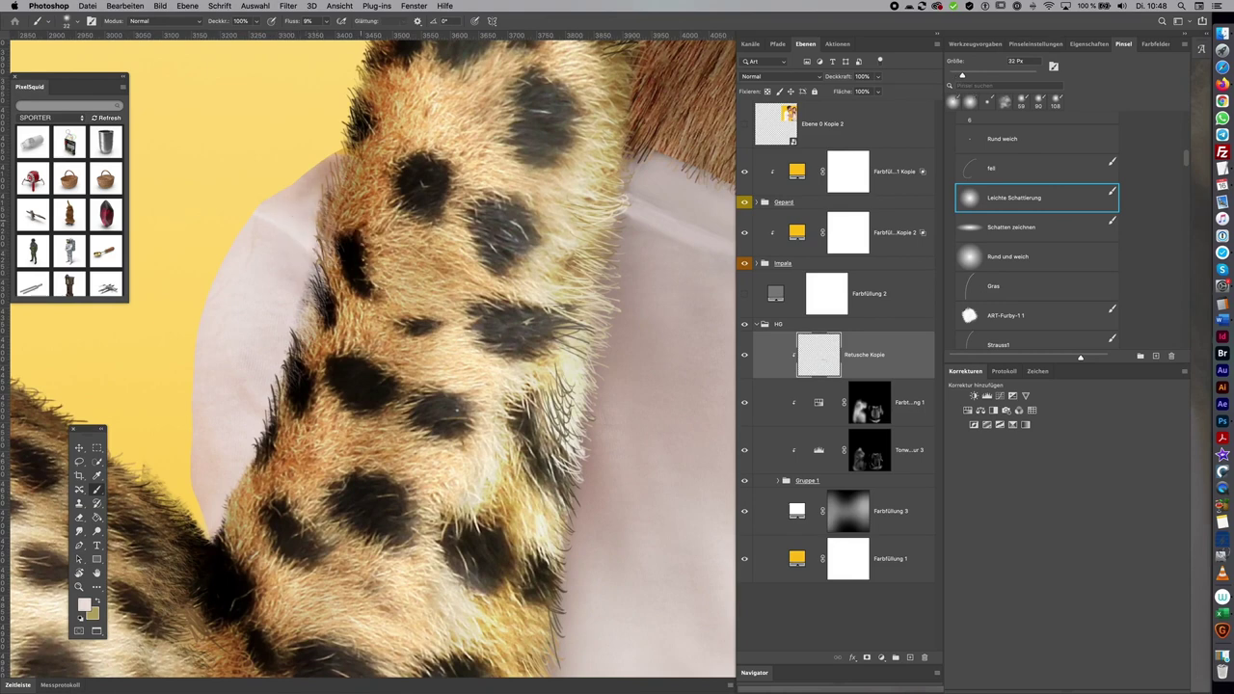
Sample a slightly darker fabric tone and pan down the arm to the impala's shirt and jeans
left_click(312, 186, "alt")
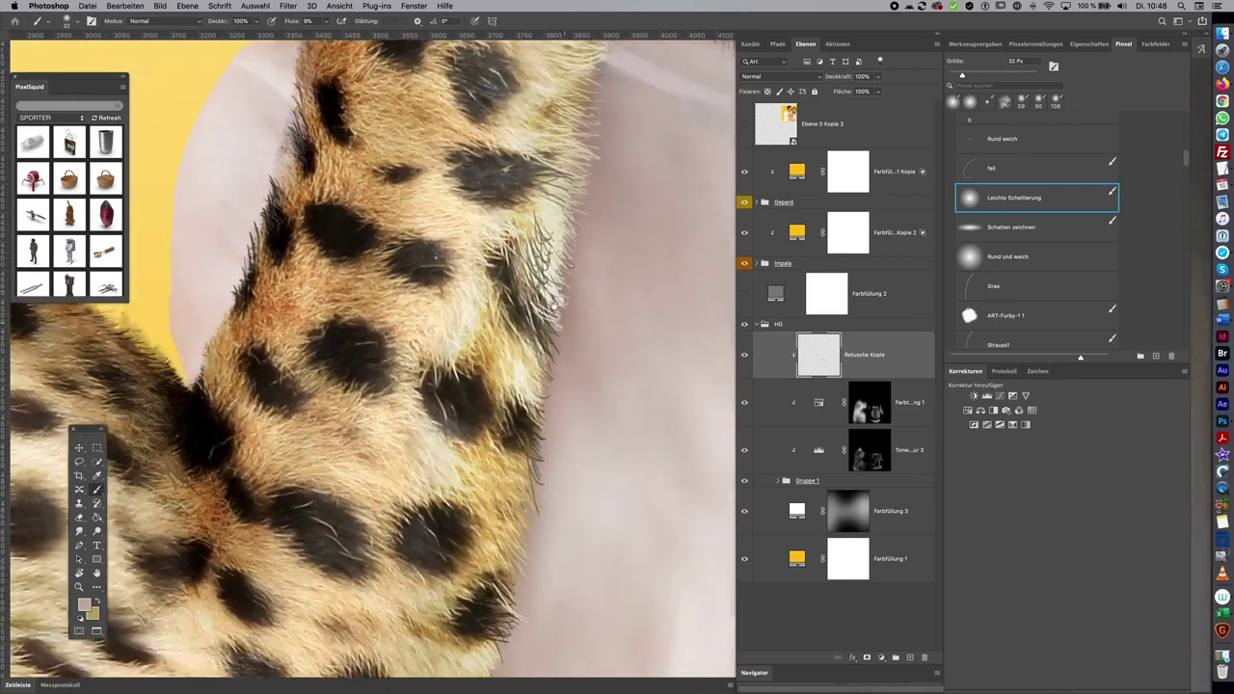
left_click_drag(526, 116, 569, 297)
mouse_move(589, 476)
left_mouse_down()
mouse_move(514, 397)
mouse_move(543, 207)
left_mouse_up()
left_click_drag(546, 414, 518, 198)
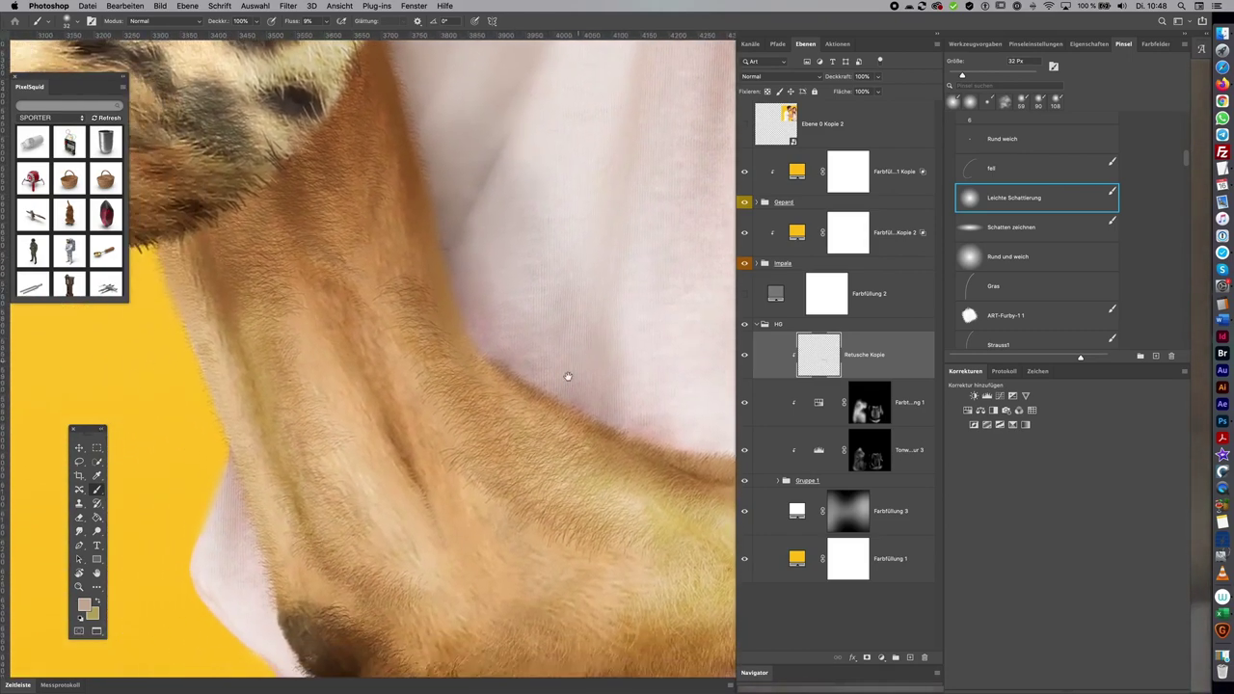
left_click_drag(565, 377, 642, 173)
left_click_drag(435, 189, 338, 117)
key("s")
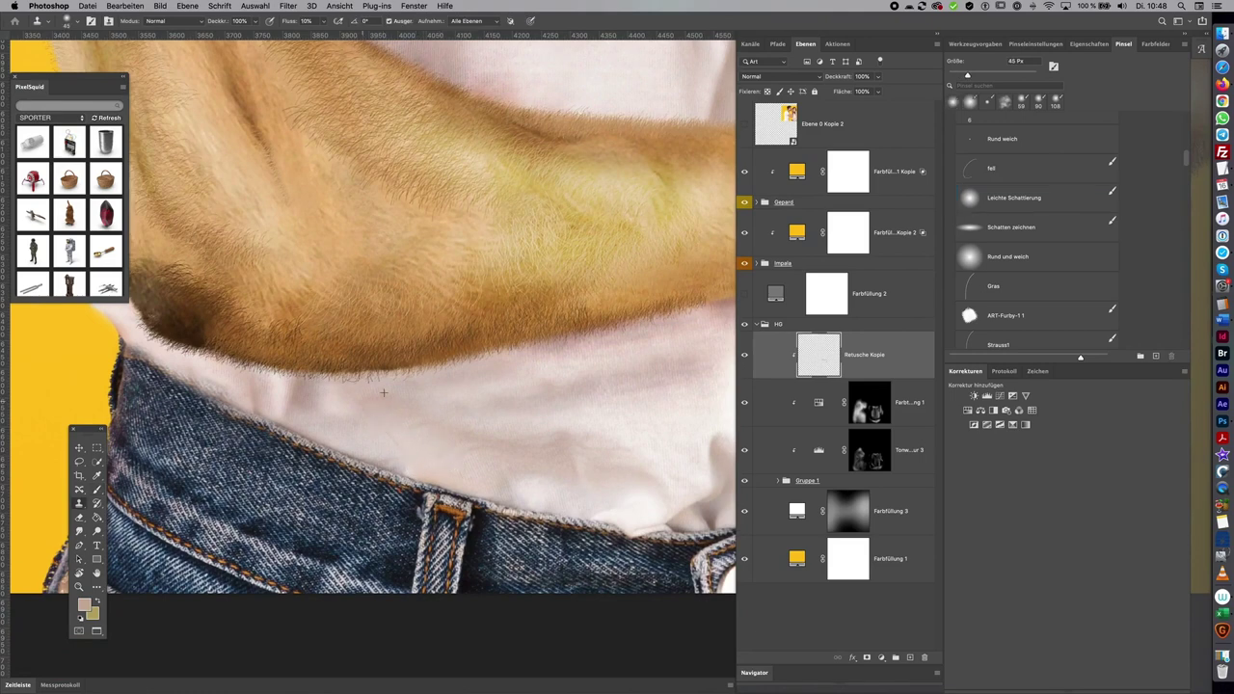
Bring the shirt edge into view and sample light cream and pink shirt colours with the soft shading brush
left_click_drag(598, 421, 493, 347)
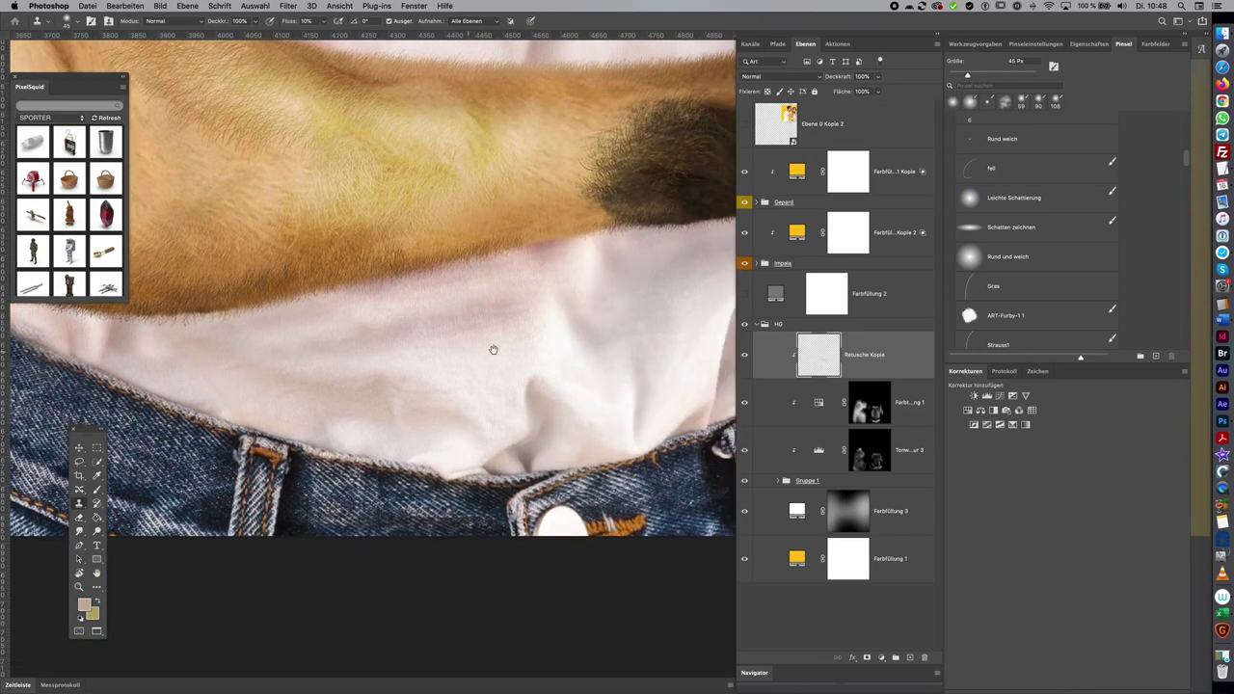
left_click_drag(620, 358, 435, 407)
mouse_move(635, 336)
left_mouse_down()
mouse_move(568, 308)
mouse_move(471, 322)
left_mouse_up()
left_click_drag(640, 272, 552, 377)
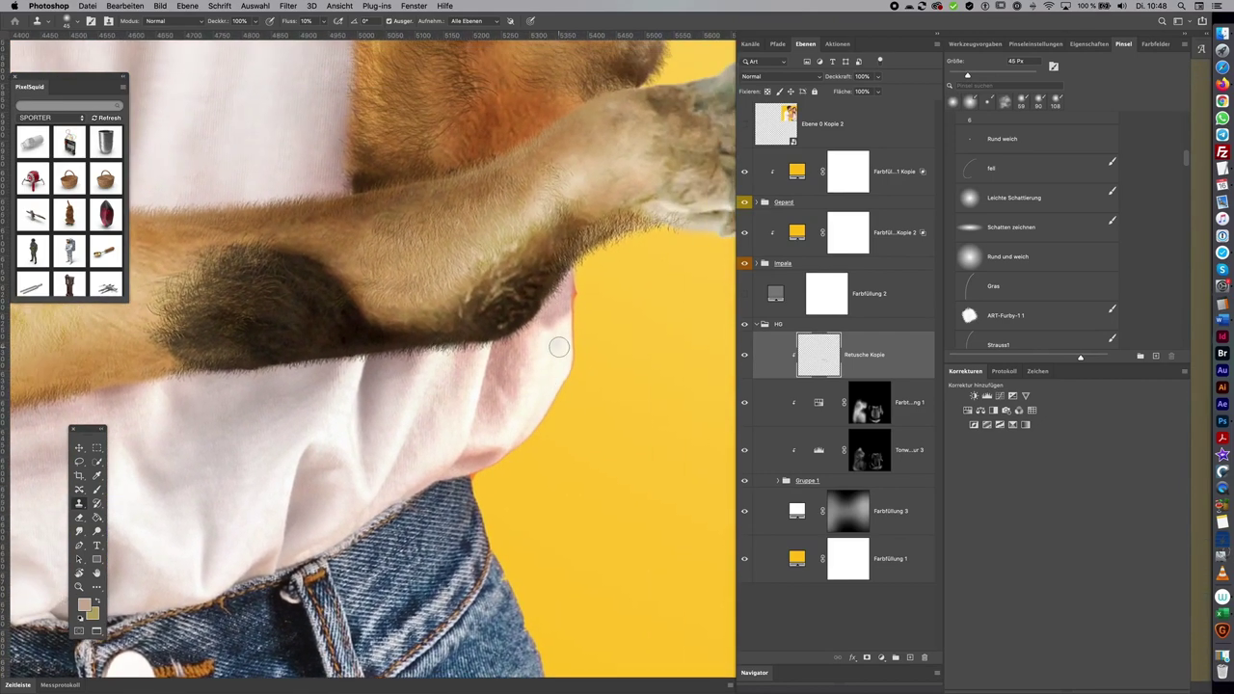
key("b")
left_click(571, 287, "alt")
left_click(566, 326, "alt")
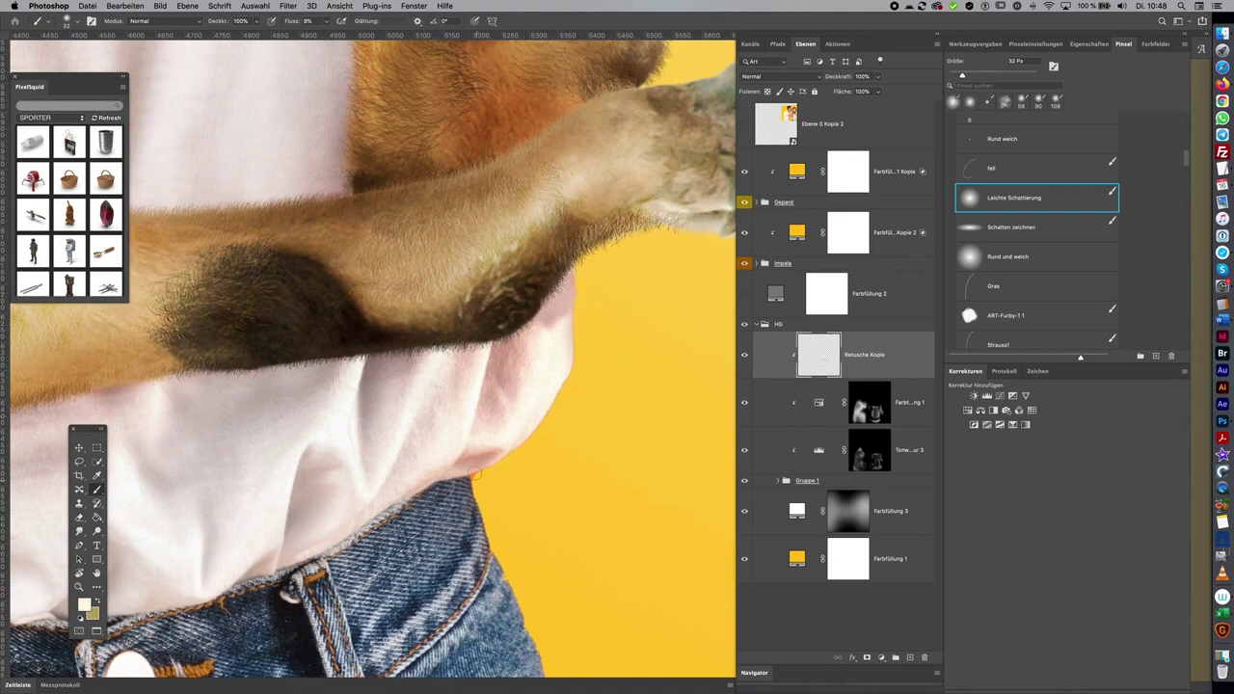
left_click(564, 292, "alt")
Paint over the shirt folds with an 88 px soft brush, then zoom out to both figures
key("bracketright")
key("bracketright")
key("bracketright")
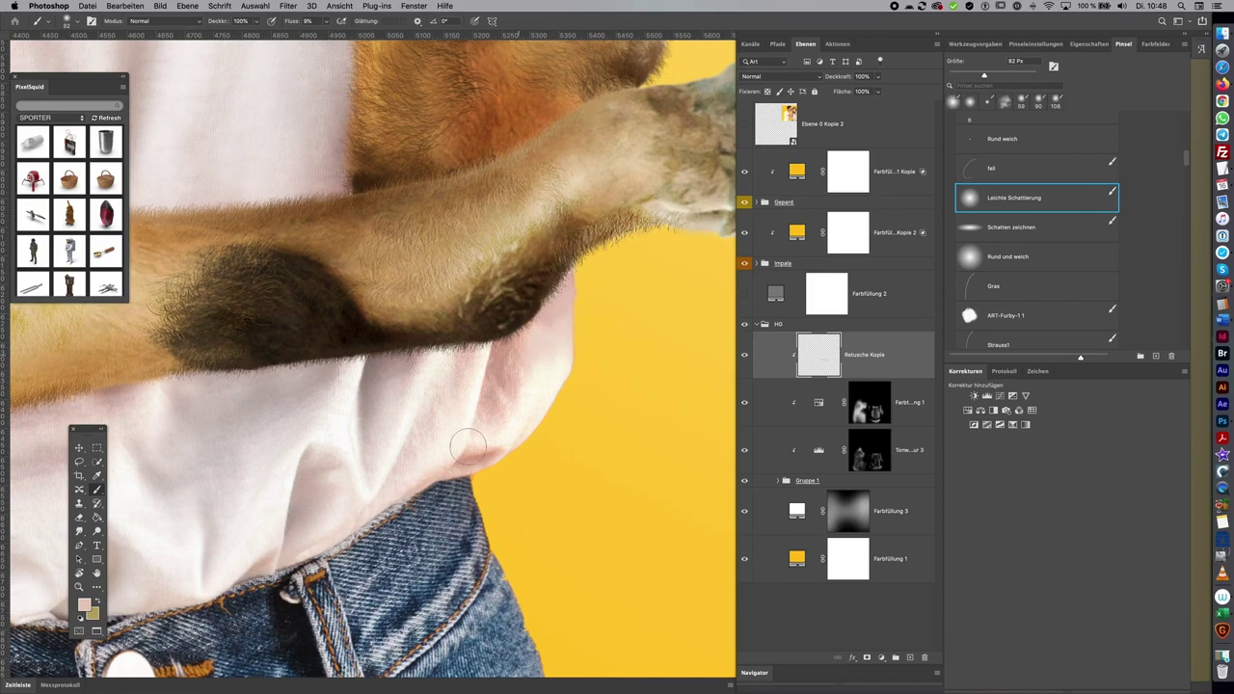
scroll(559, 337, "left", 5)
key("bracketleft")
key("bracketleft")
key("bracketleft")
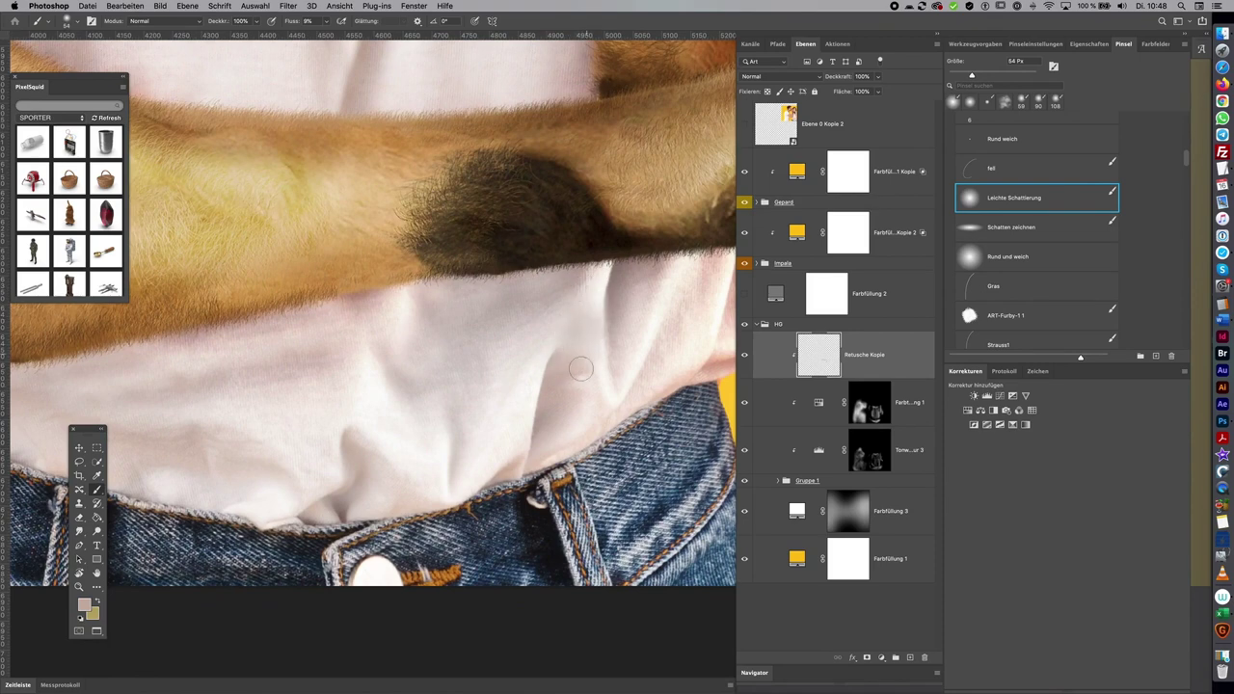
scroll(586, 424, "left", 3)
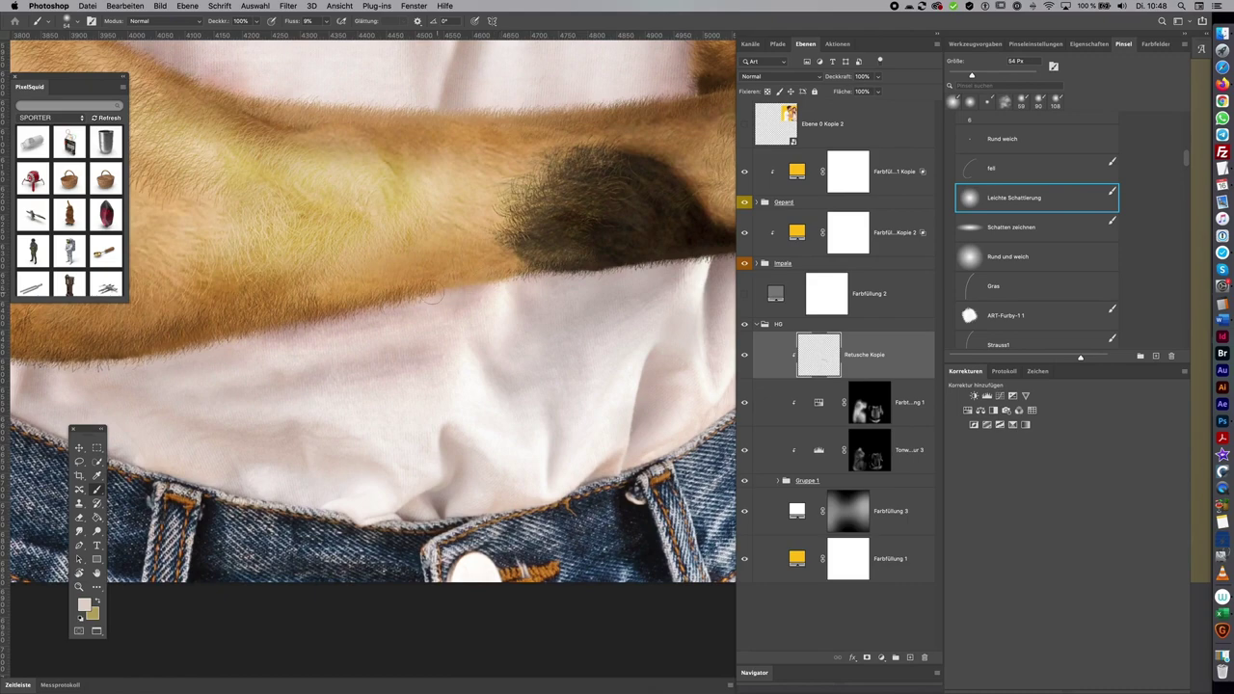
scroll(320, 407, "left", 3)
scroll(320, 407, "down", 2)
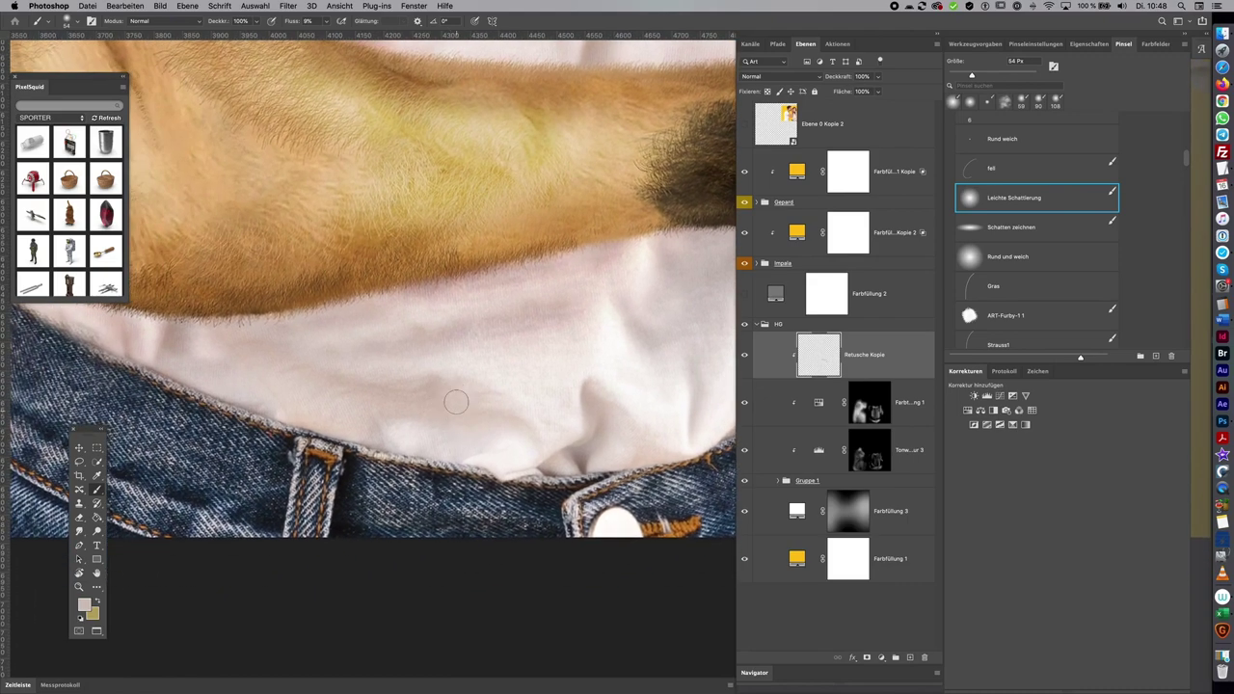
left_click_drag(510, 346, 542, 349)
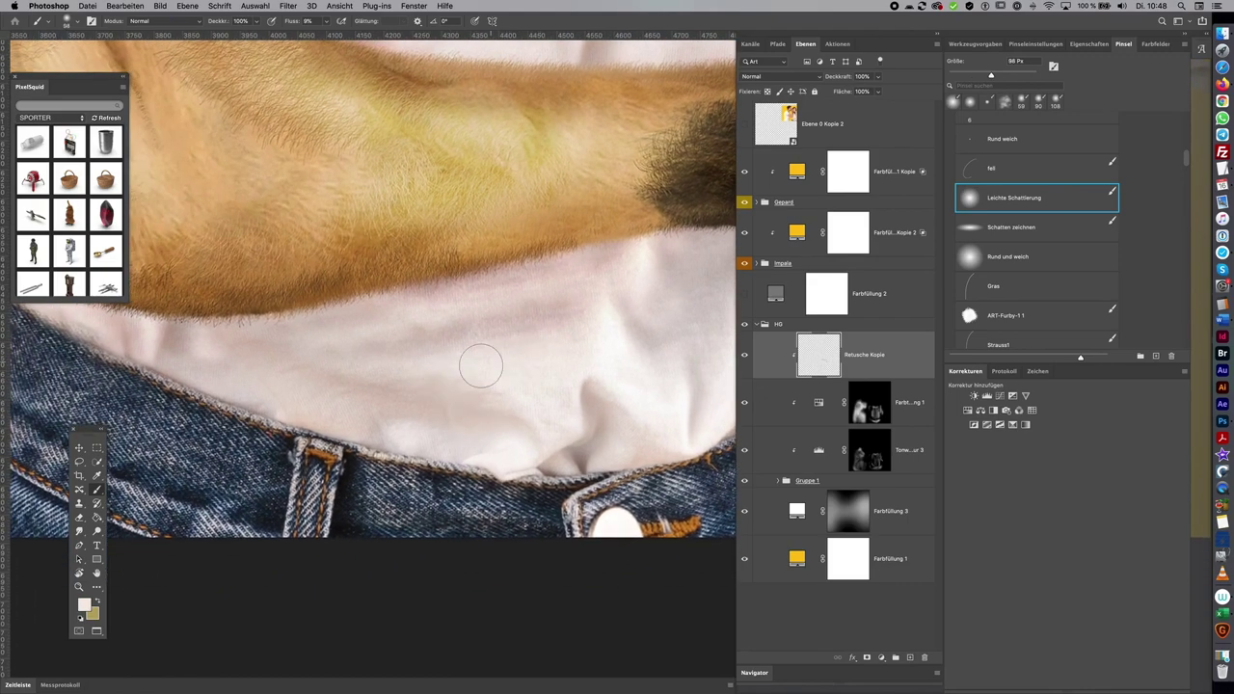
left_click(404, 404, "alt")
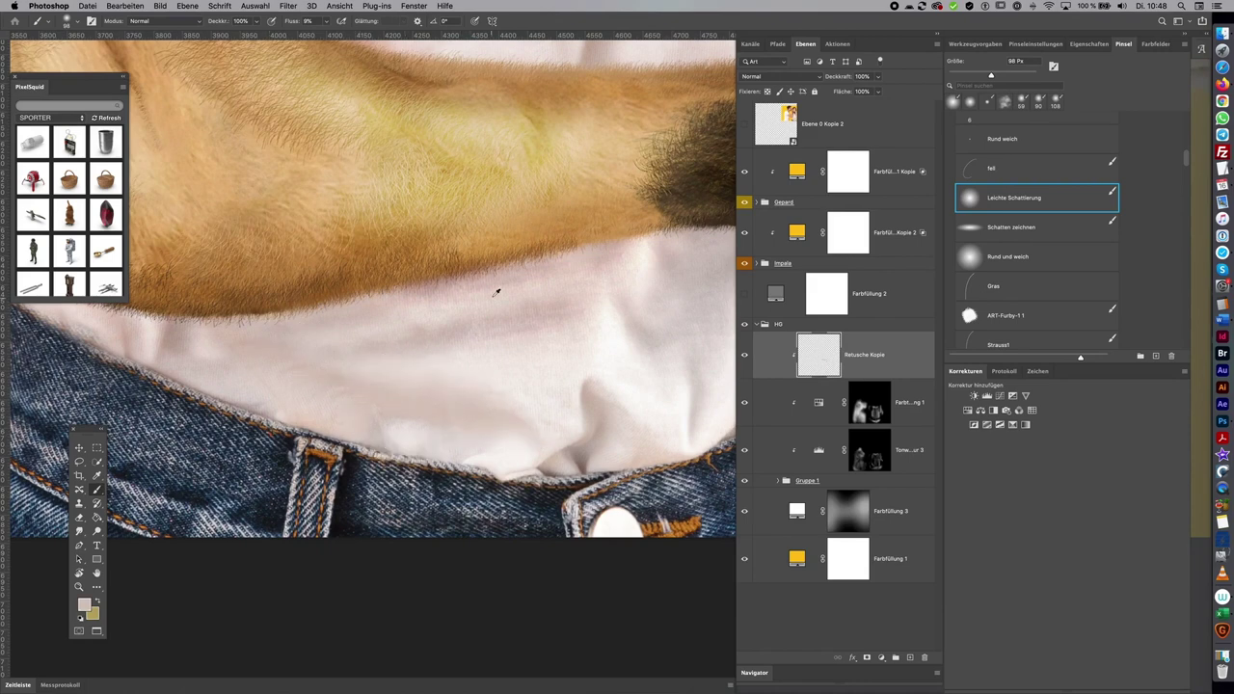
mouse_move(512, 248)
left_mouse_down()
mouse_move(654, 275)
mouse_move(488, 252)
left_mouse_up()
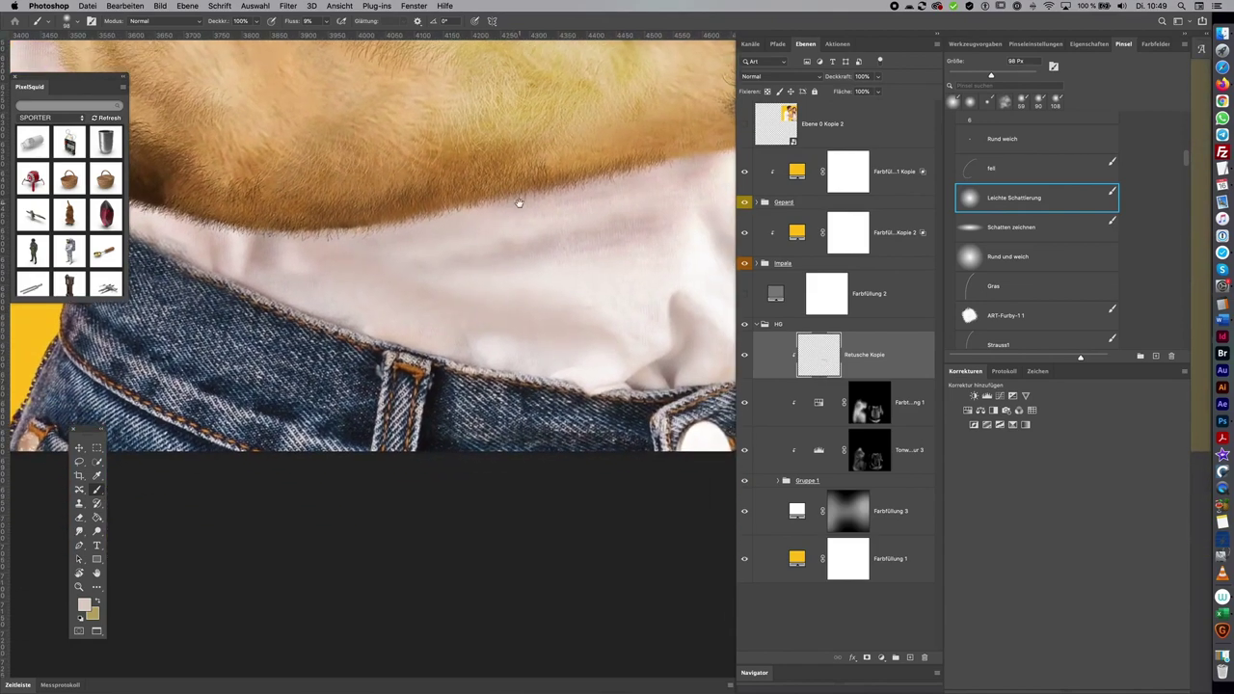
key("super+minus")
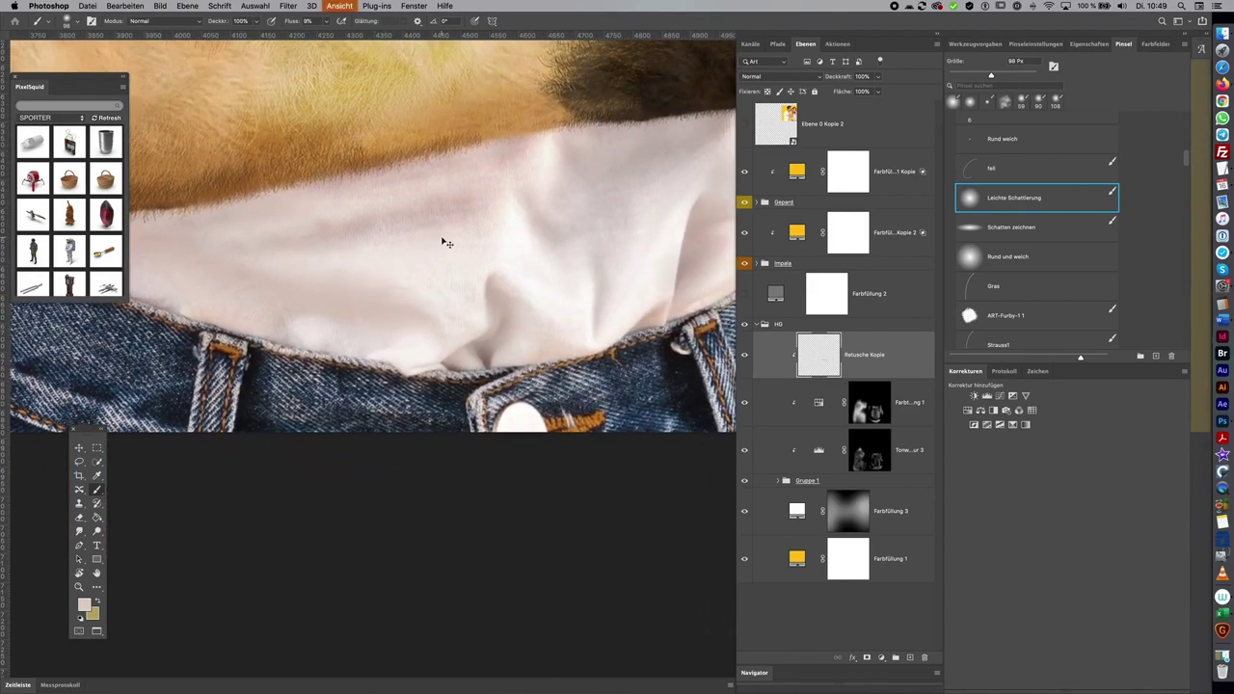
key("super+minus")
key("super+minus")
key("super+minus")
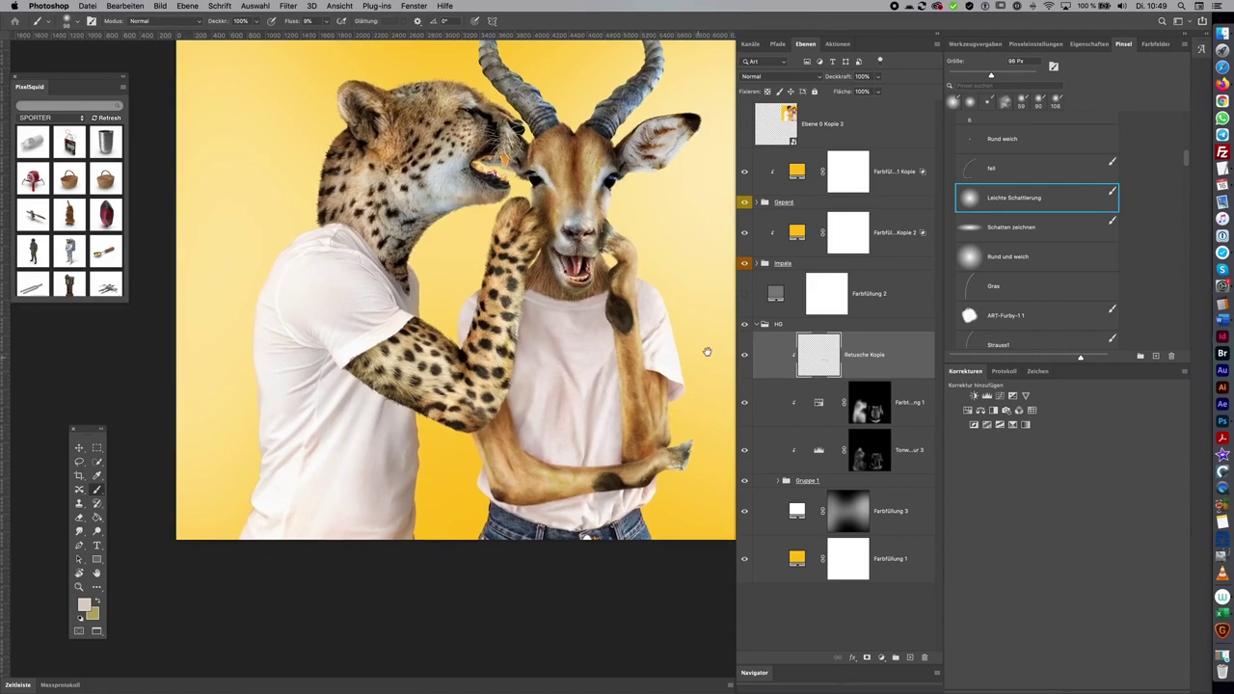
Shrink the brush to 76 px and toggle Retusche Kopie off and on to compare
scroll(665, 334, "up", 5)
scroll(668, 318, "down", 3)
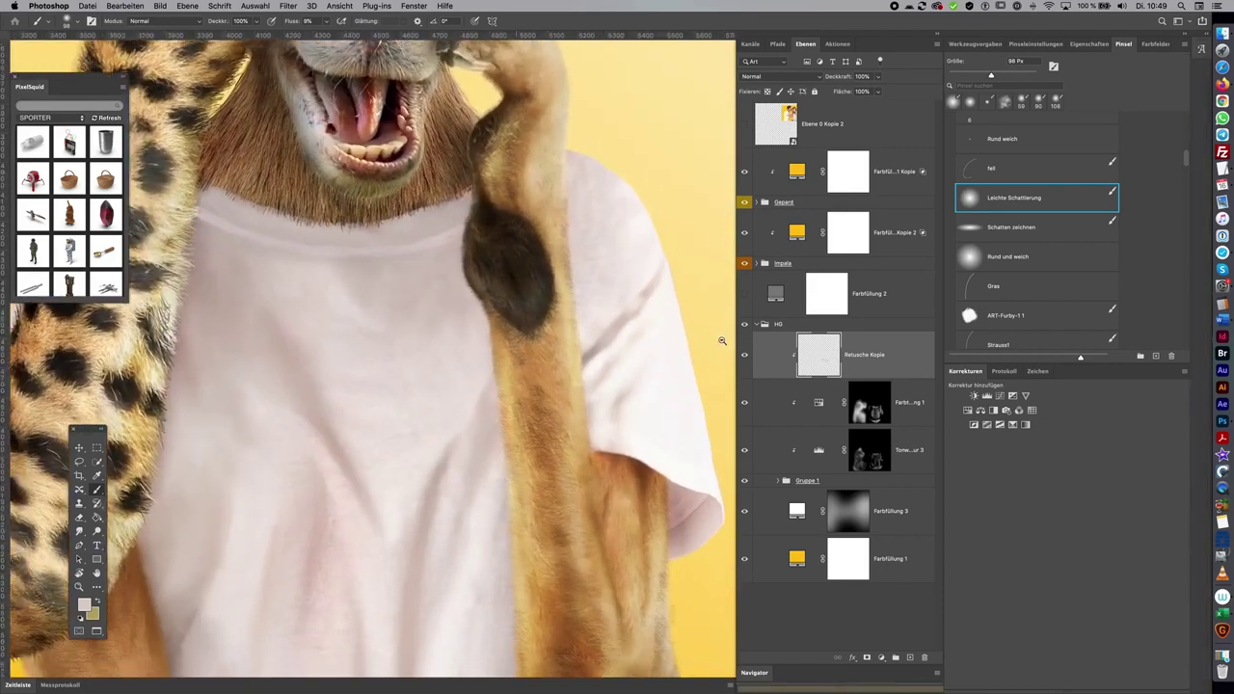
left_click_drag(670, 302, 648, 280)
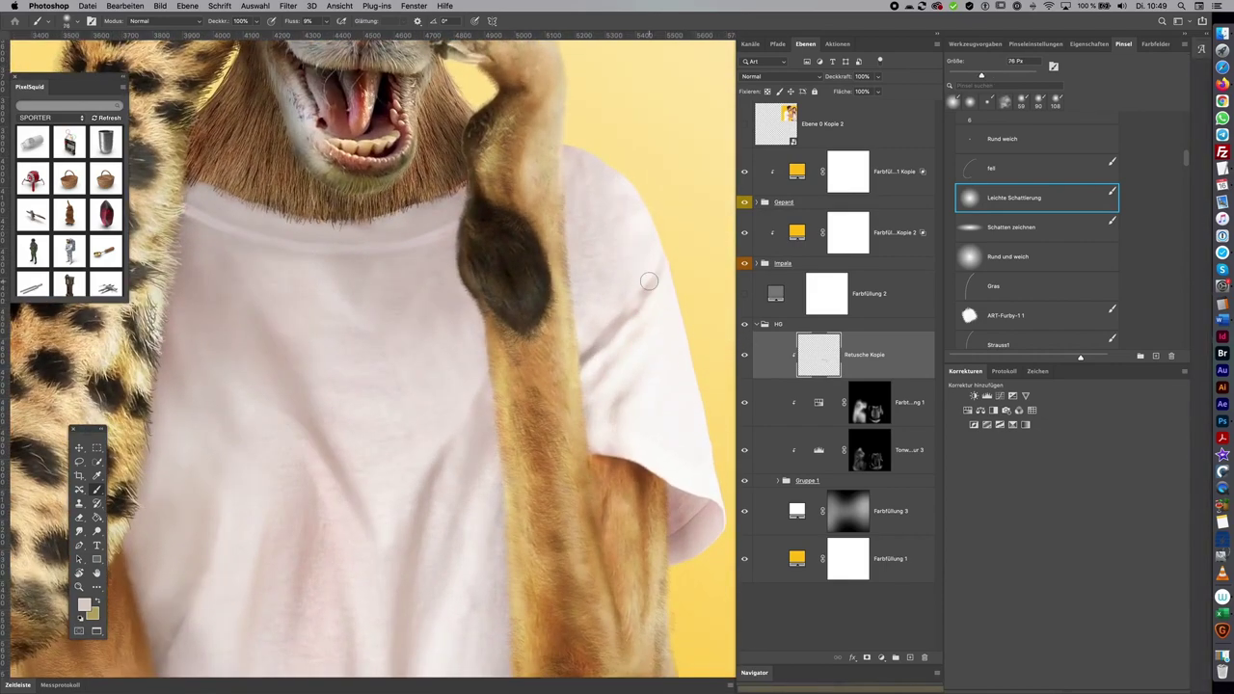
left_click(744, 357)
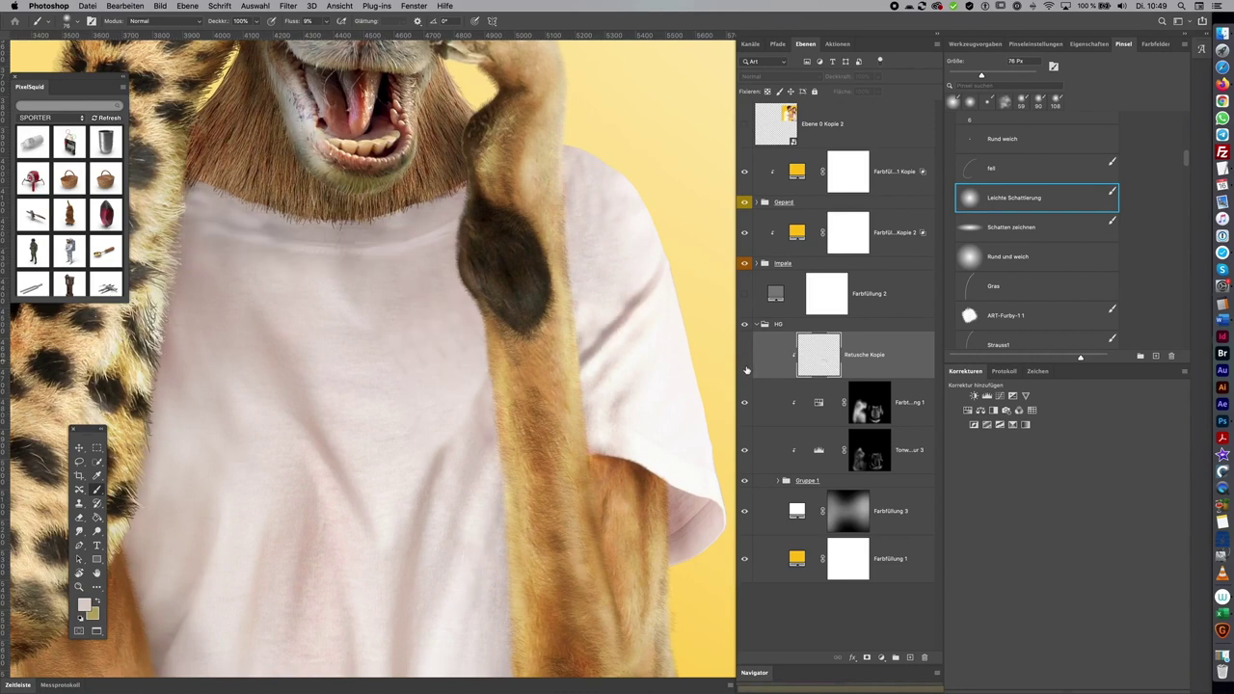
left_click(751, 341)
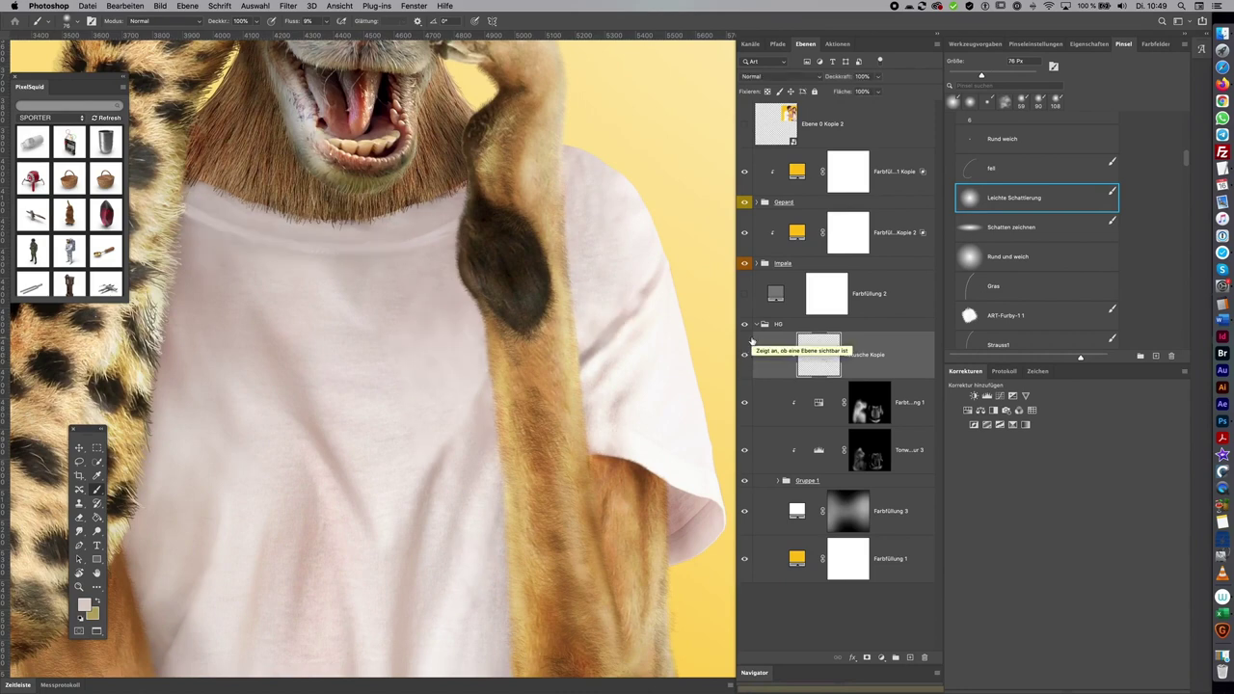
Clone clean fabric from all layers onto the shirt near the sleeve, checking the arm and jeans
key("e")
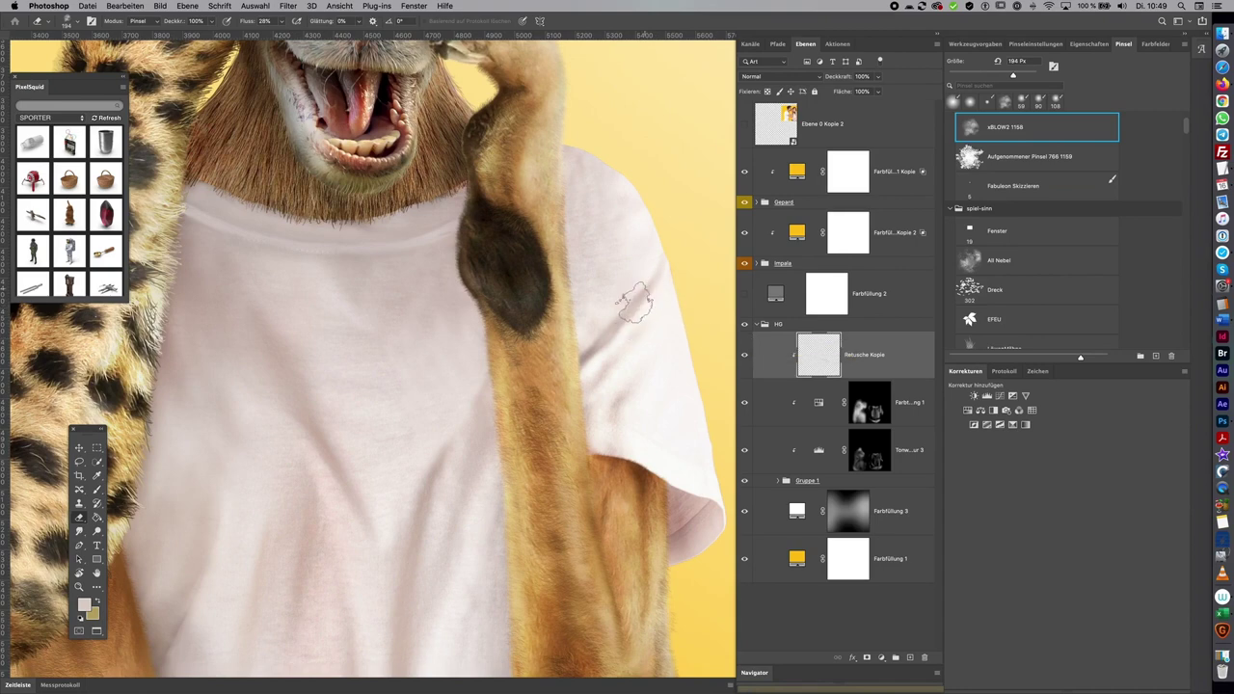
key("s")
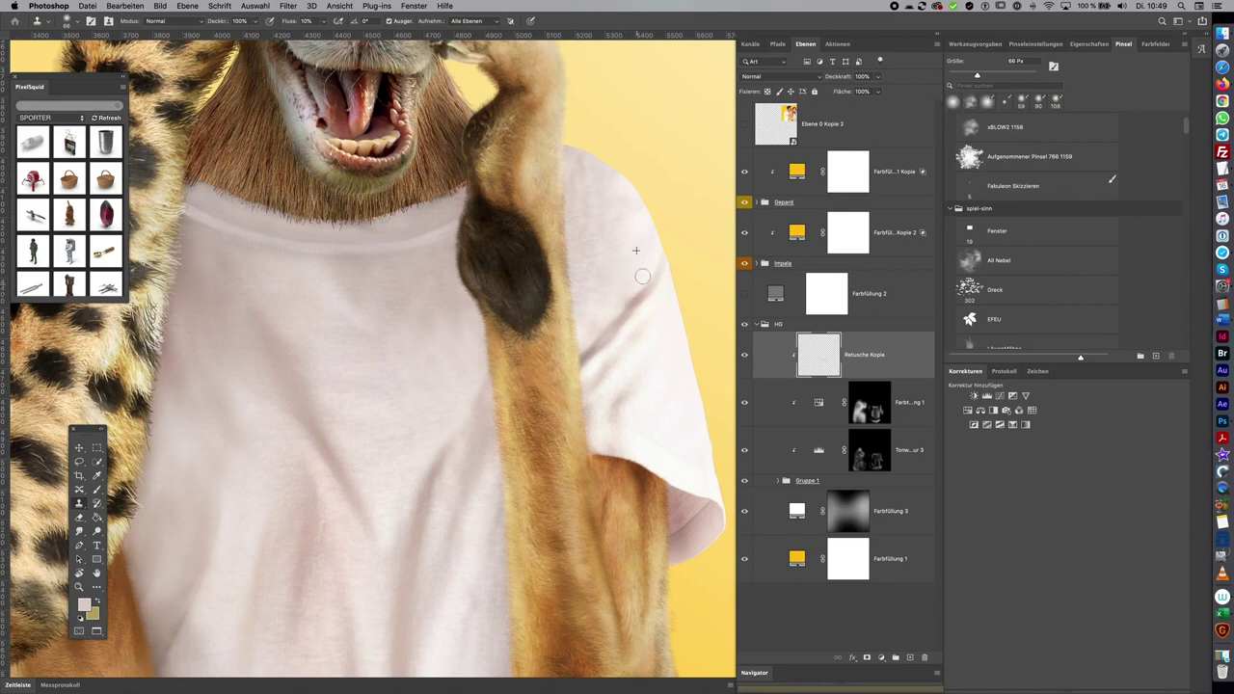
left_click(612, 357)
left_click_drag(669, 337, 725, 309)
left_click_drag(542, 422, 700, 512)
mouse_move(615, 463)
left_mouse_down()
mouse_move(586, 193)
mouse_move(669, 324)
mouse_move(575, 165)
left_mouse_up()
left_click_drag(675, 537, 537, 427)
mouse_move(670, 489)
left_mouse_down()
mouse_move(670, 373)
mouse_move(559, 498)
mouse_move(715, 526)
mouse_move(691, 492)
left_mouse_up()
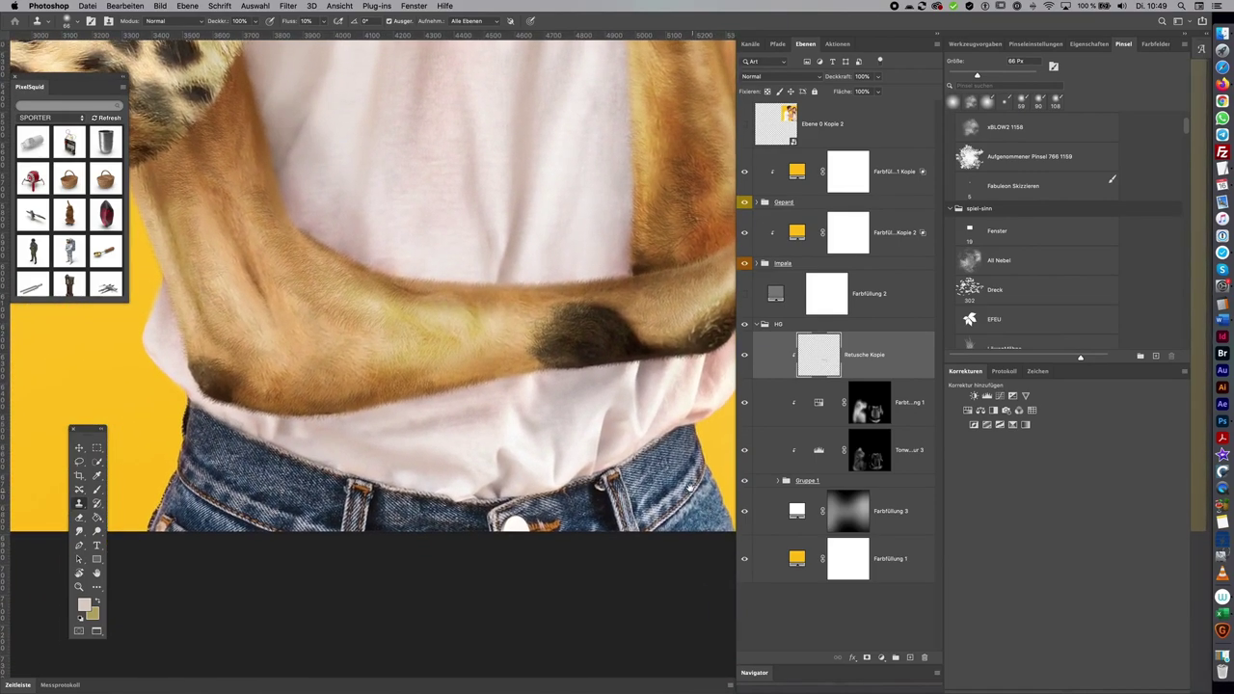
Zoom out to view both figures in the full composite
key("super+minus")
key("super+minus")
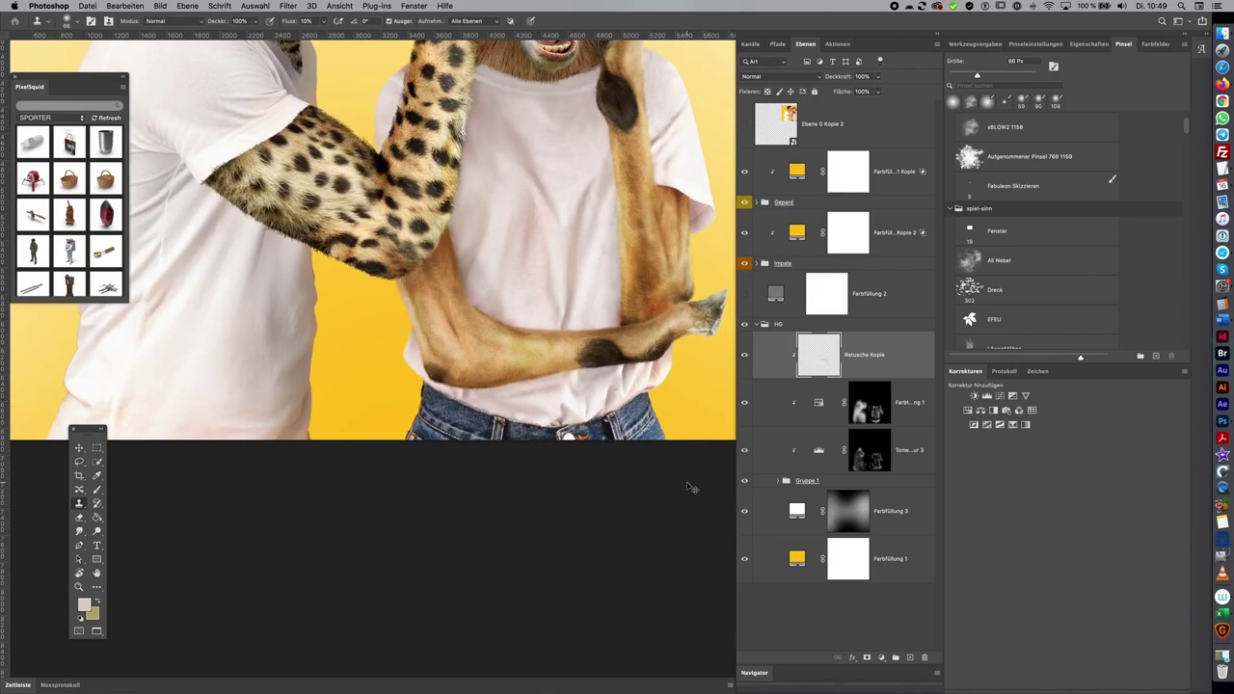
key("super+minus")
scroll(686, 482, "up", 3)
scroll(679, 492, "up", 2)
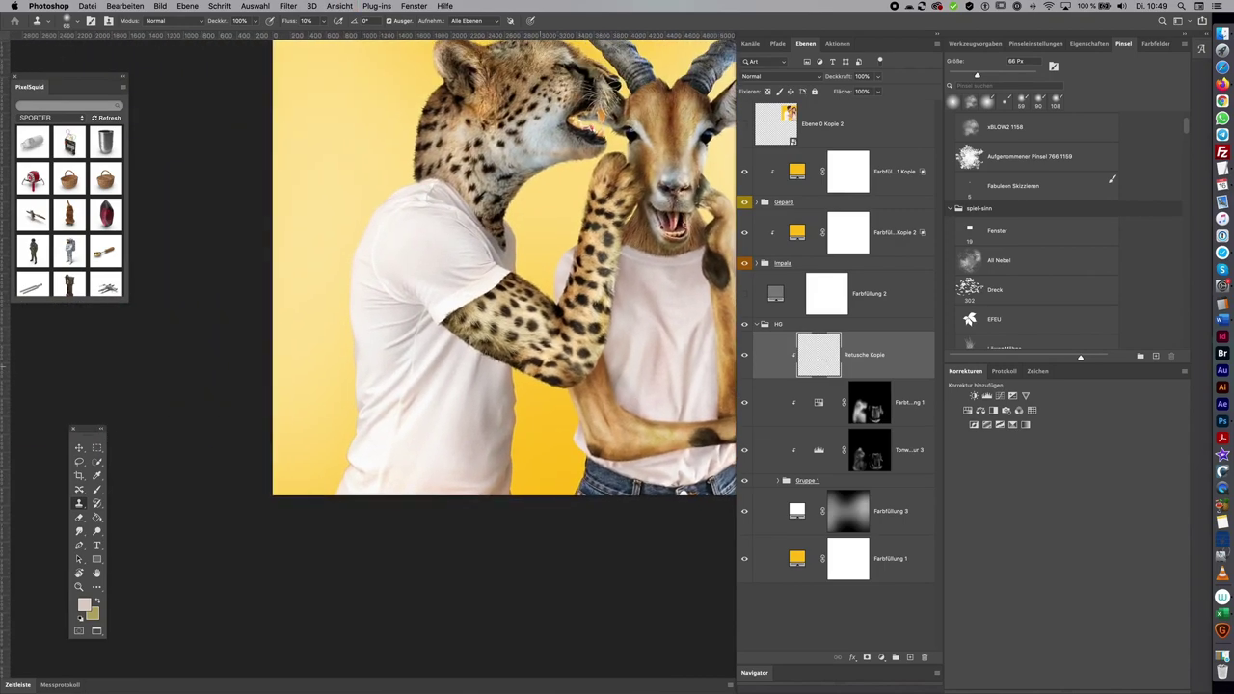
scroll(505, 344, "up", 5, "alt")
scroll(511, 356, "down", 4, "alt")
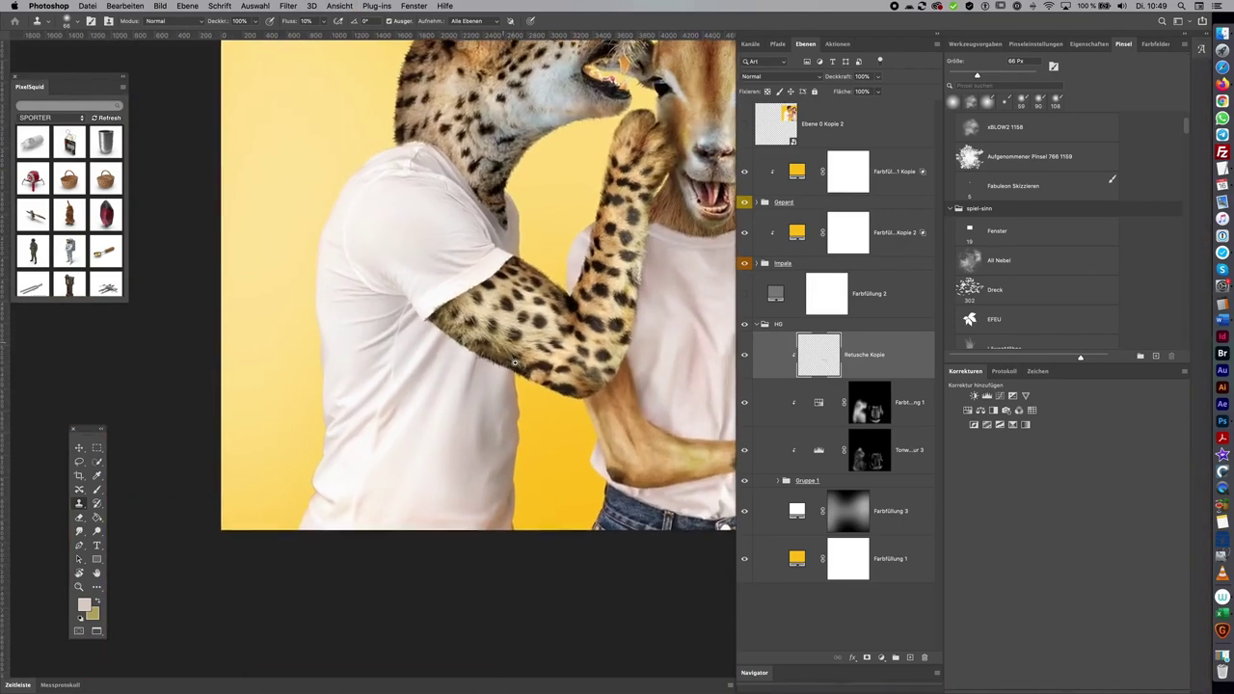
scroll(659, 387, "down", 3, "alt")
scroll(659, 387, "up", 2, "alt")
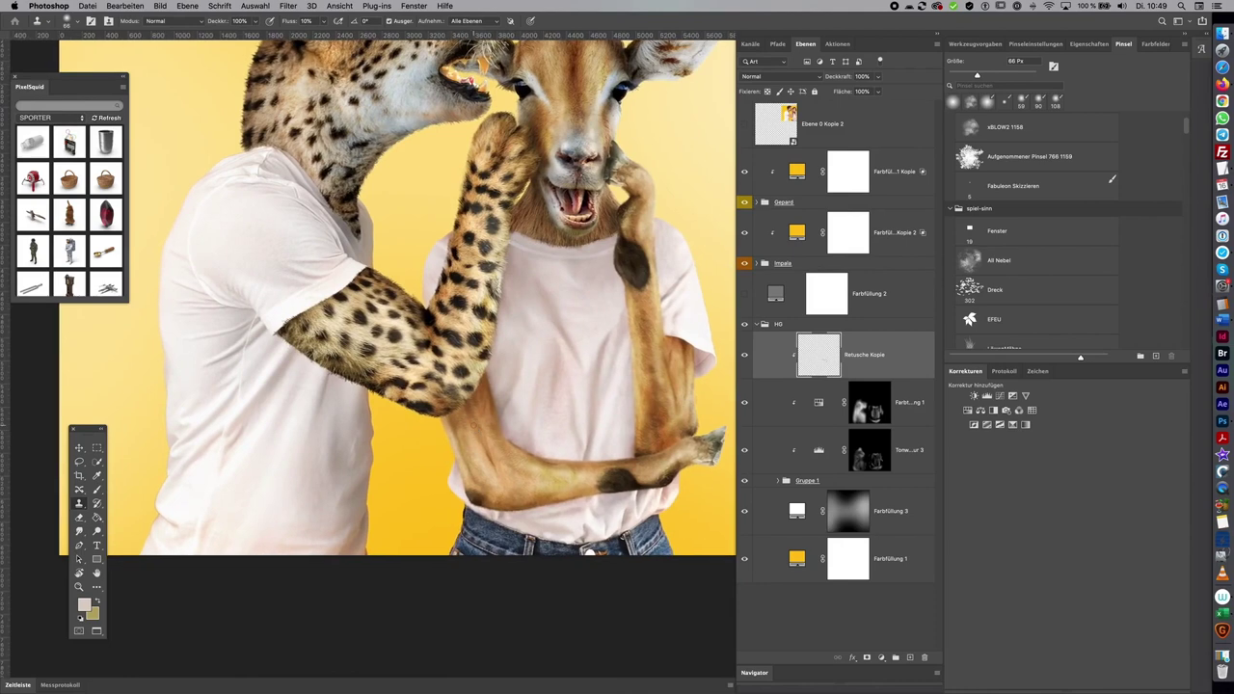
Collapse HG, expand Gepard, hide the yellow fill copy and add a layer above the top exposure adjustment
left_click(764, 320)
scroll(543, 87, "up", 5)
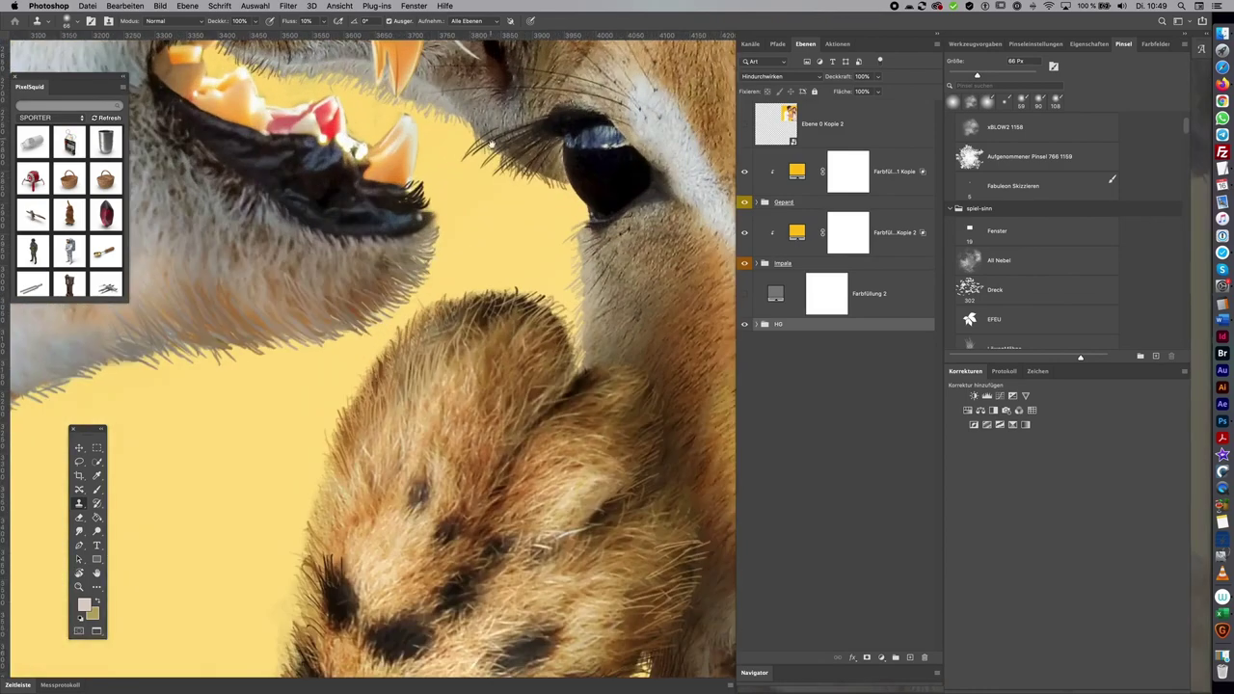
scroll(597, 289, "up", 3)
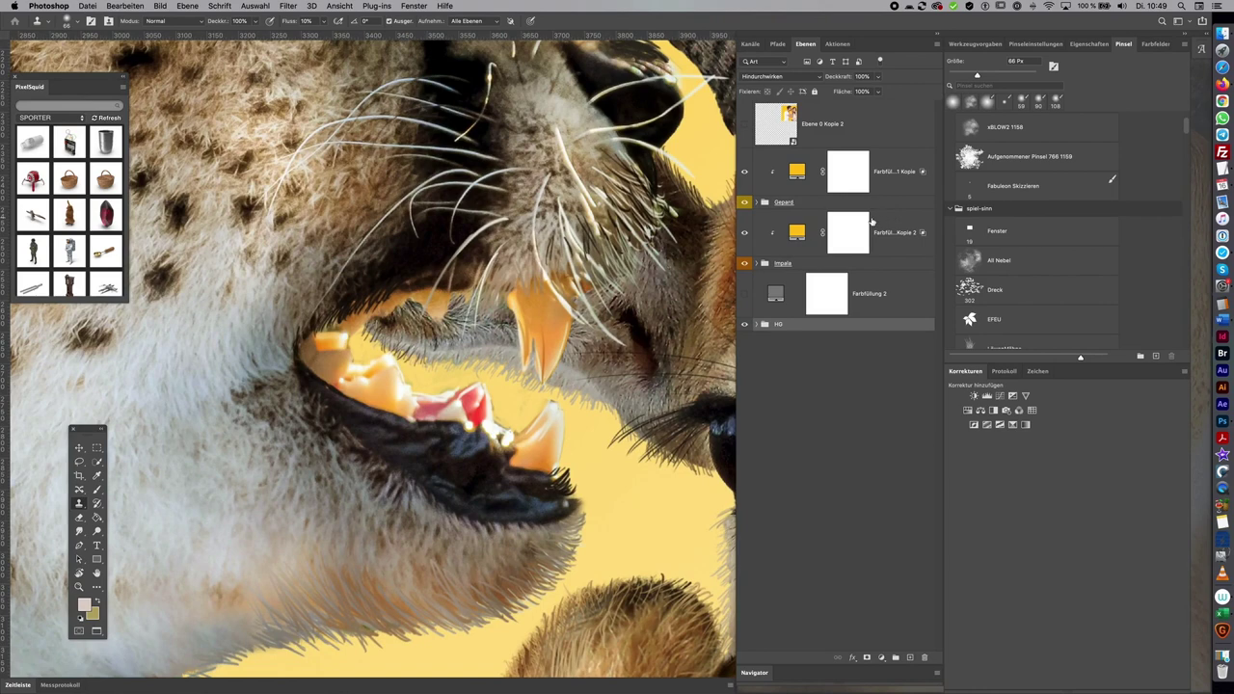
left_click(757, 202)
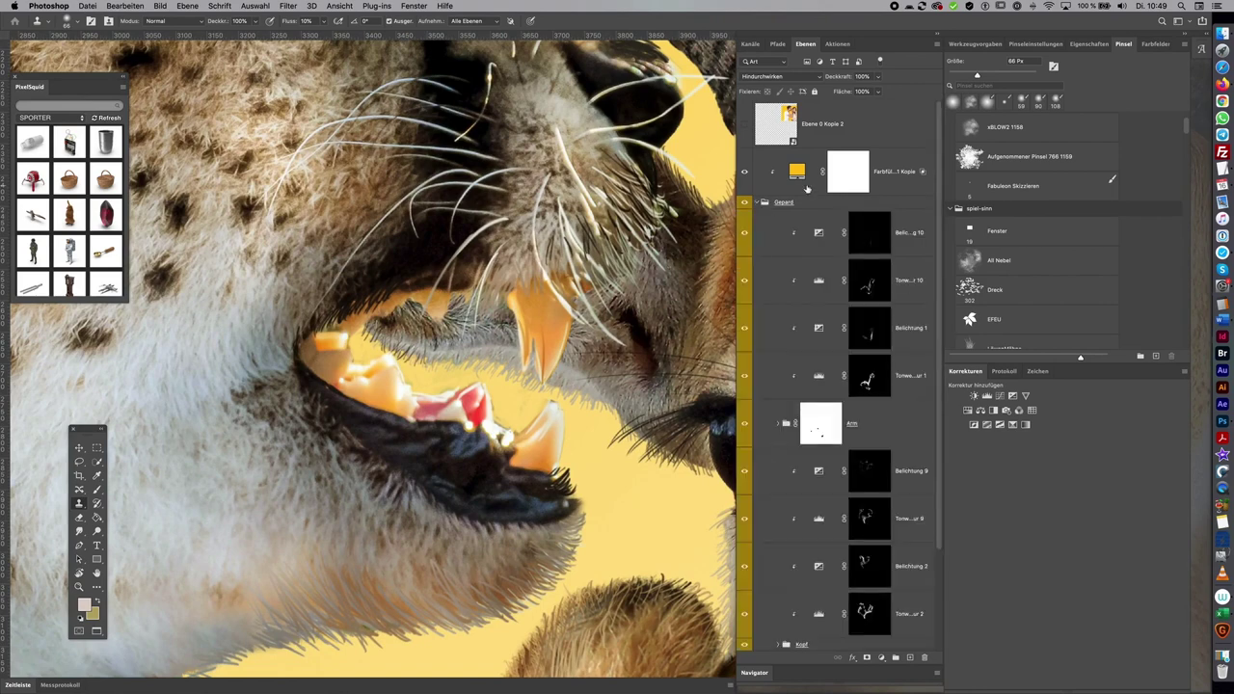
left_click(744, 175)
left_click(922, 221)
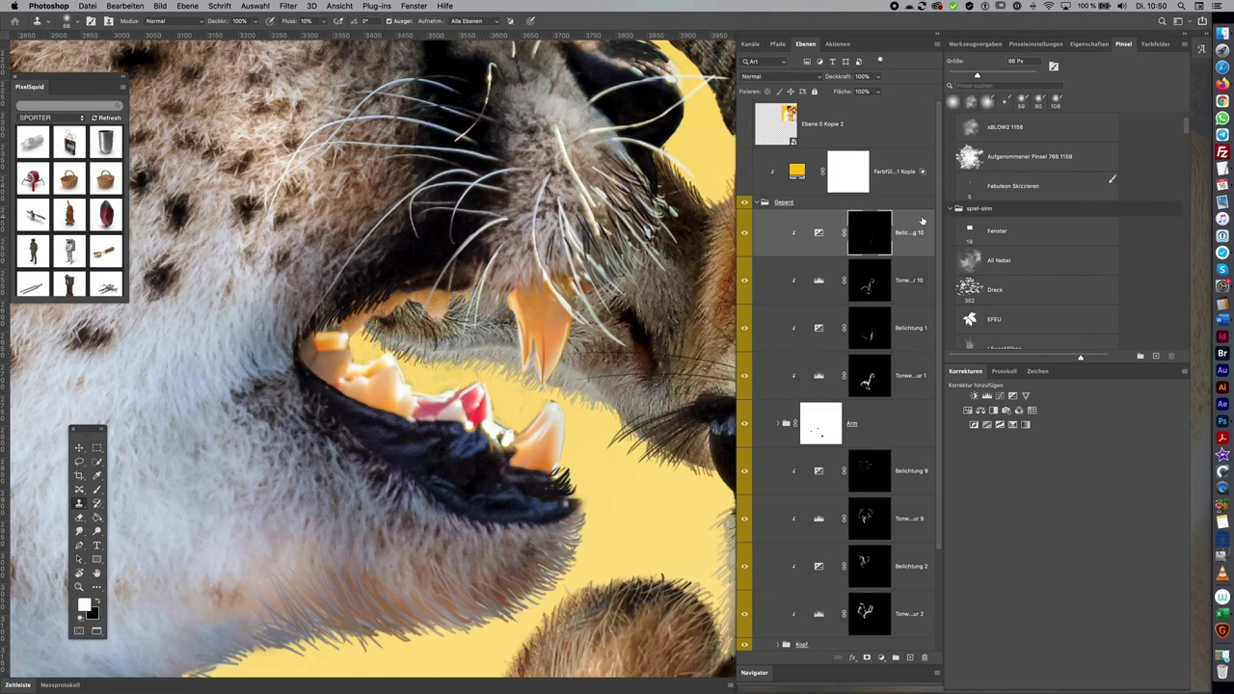
key("super+shift+n")
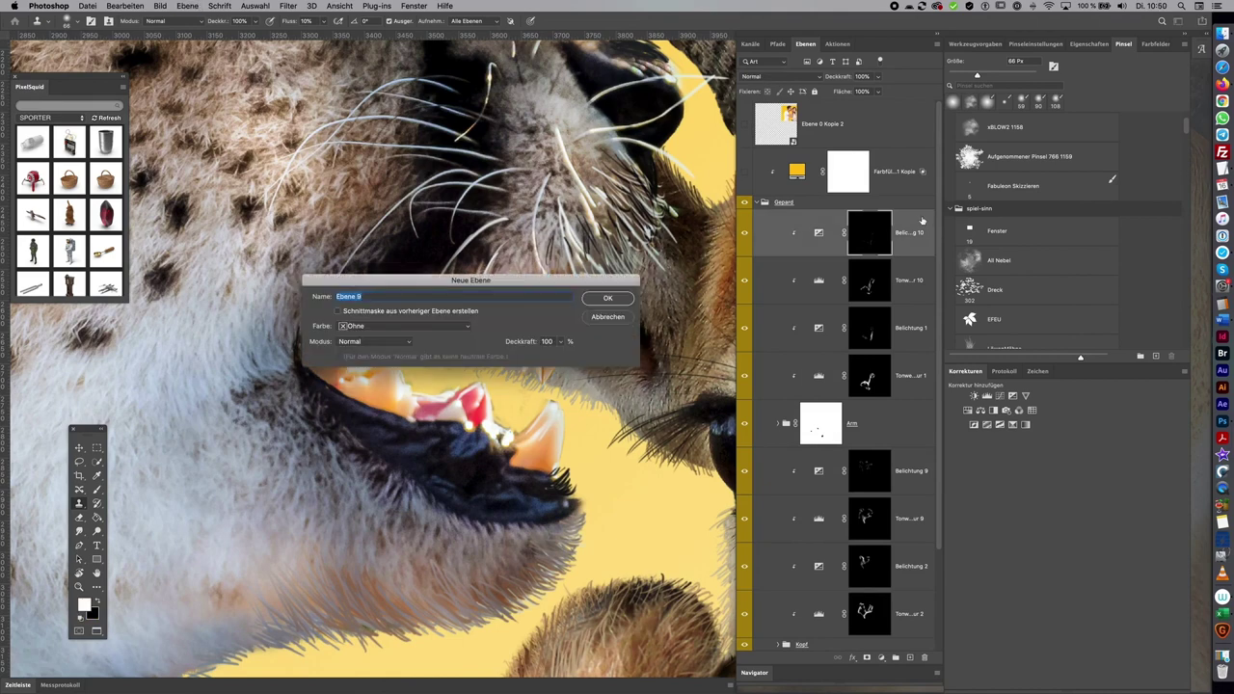
Create the new layer and name it 'Retusche'
key("Return")
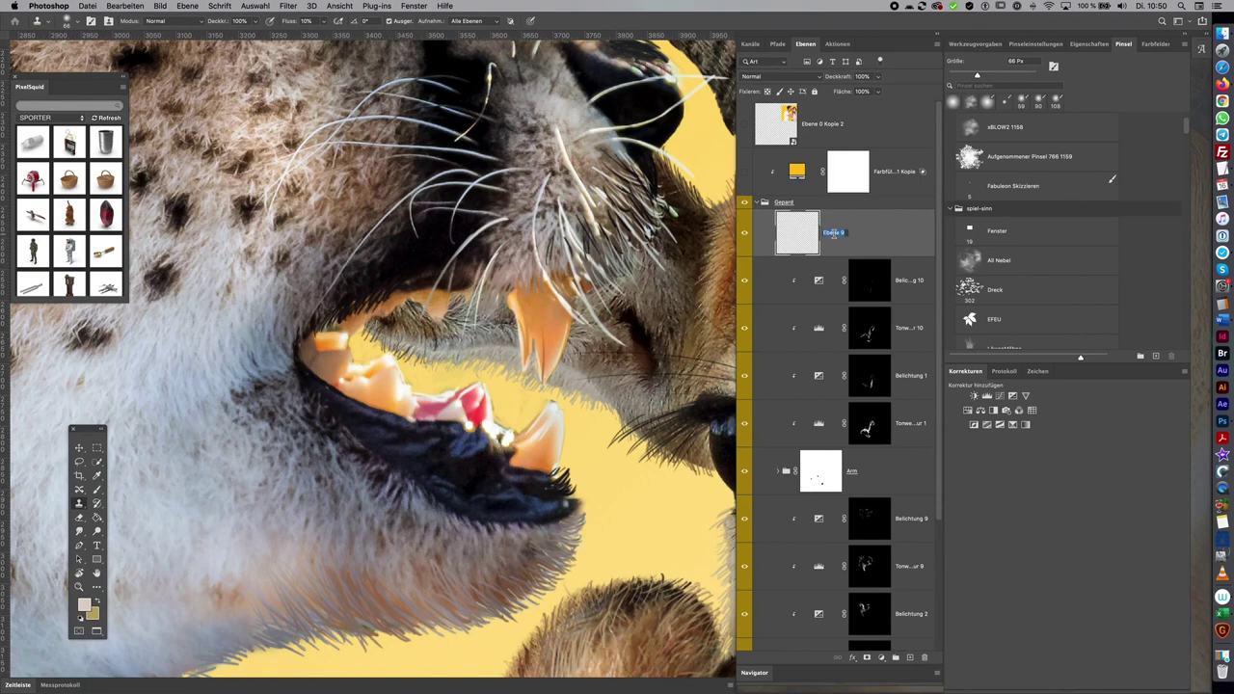
type("retuscher")
key("Return")
type("Retusche")
key("Return")
Rotate the view and paint along the canine's edge with the 11 px 'Fell zeichnen fein' brush
left_click_drag(1182, 126, 1184, 152)
left_click(1050, 152)
key("r")
left_click_drag(607, 361, 598, 328)
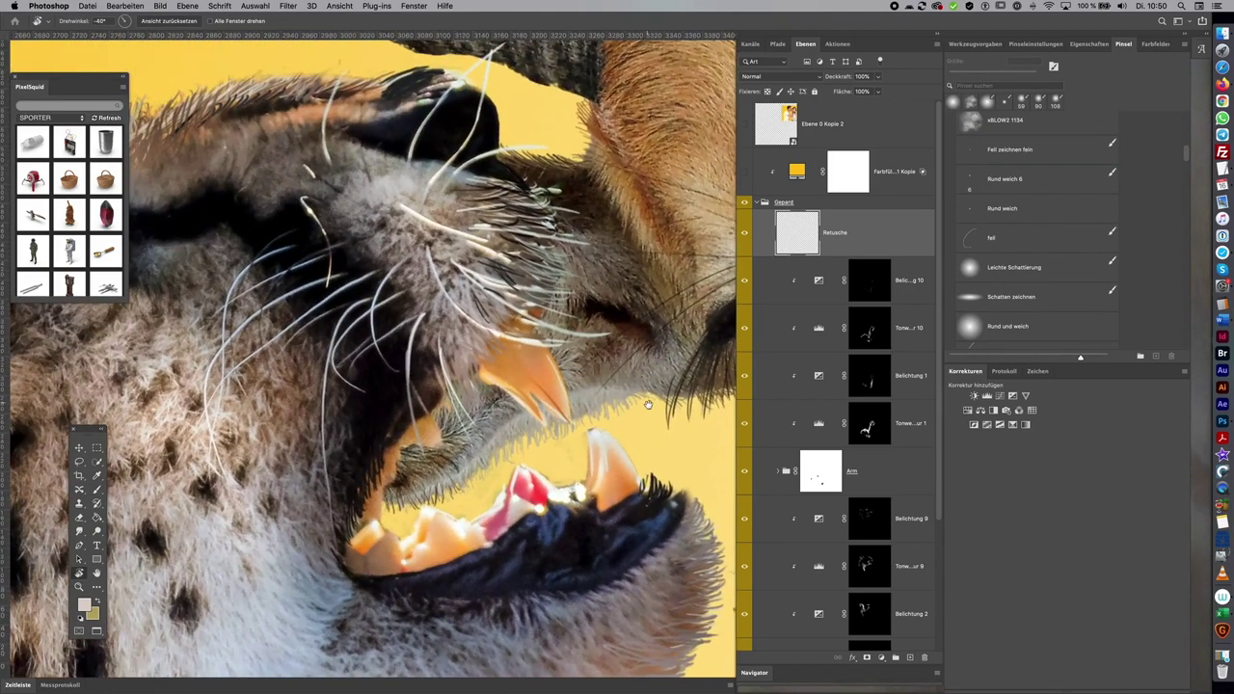
left_click_drag(582, 284, 605, 284)
key("b")
left_click_drag(577, 333, 578, 335)
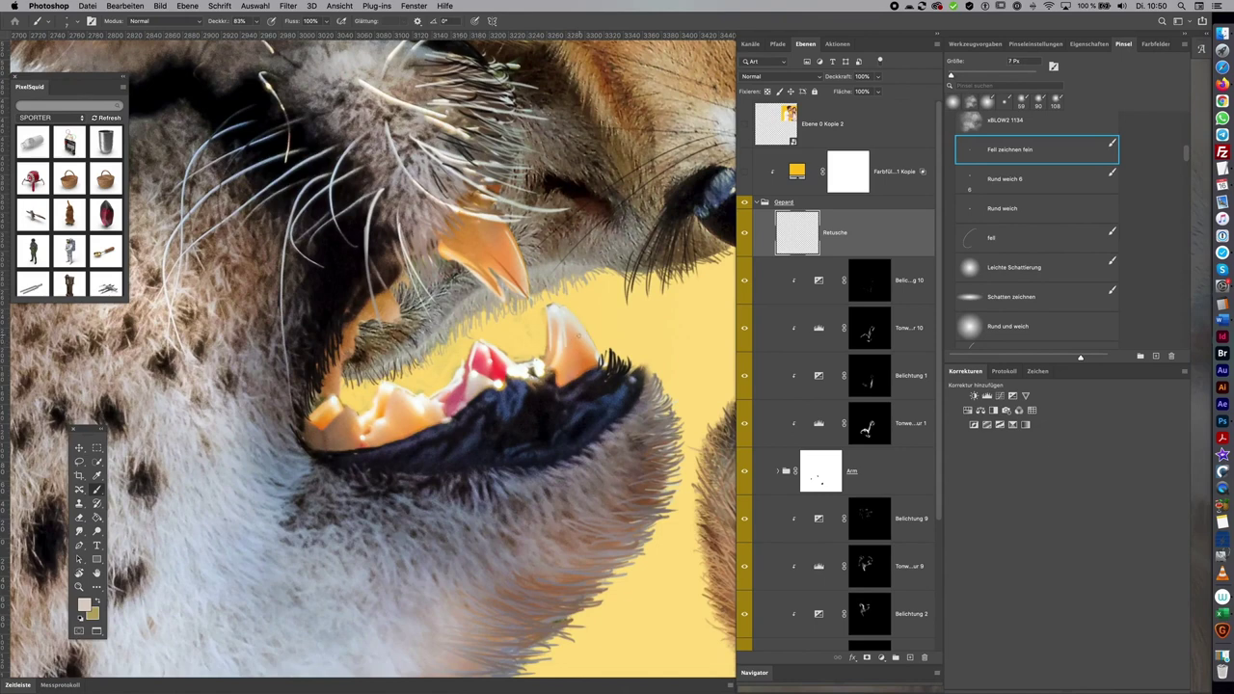
left_click(578, 341, "alt")
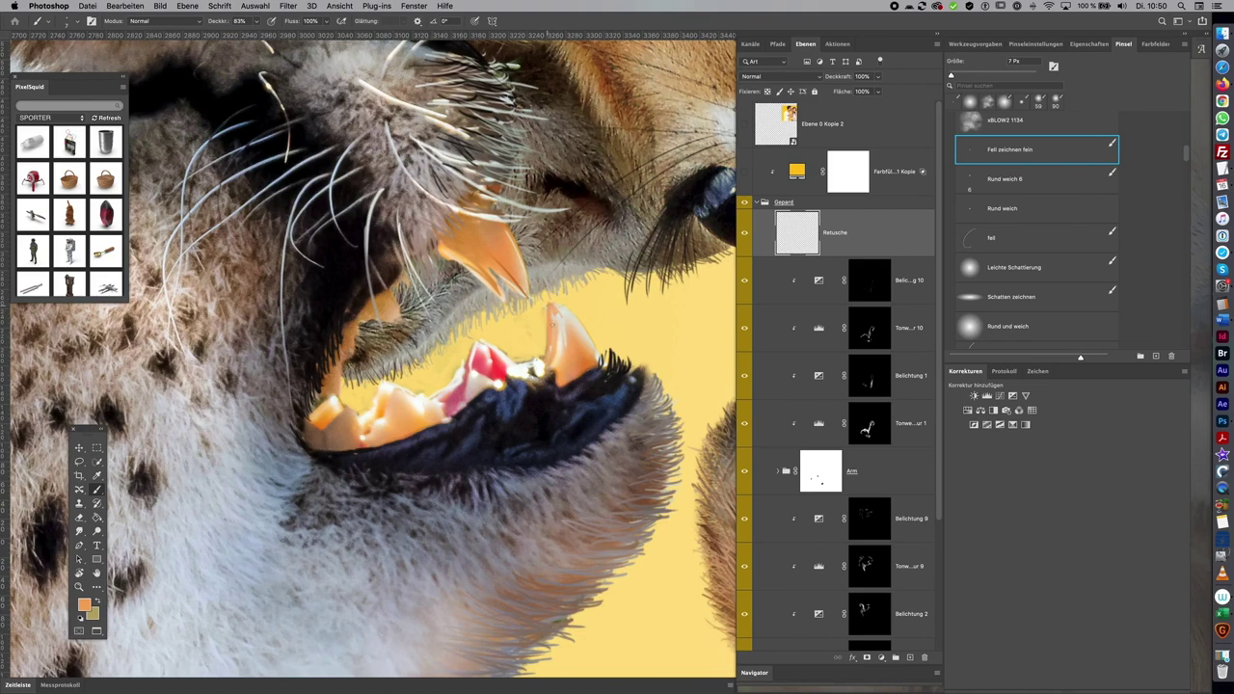
left_click_drag(573, 326, 594, 351)
Sample tooth and gum colours and paint red onto the cheetah's gum
left_click(545, 361, "alt")
left_click(489, 348, "alt")
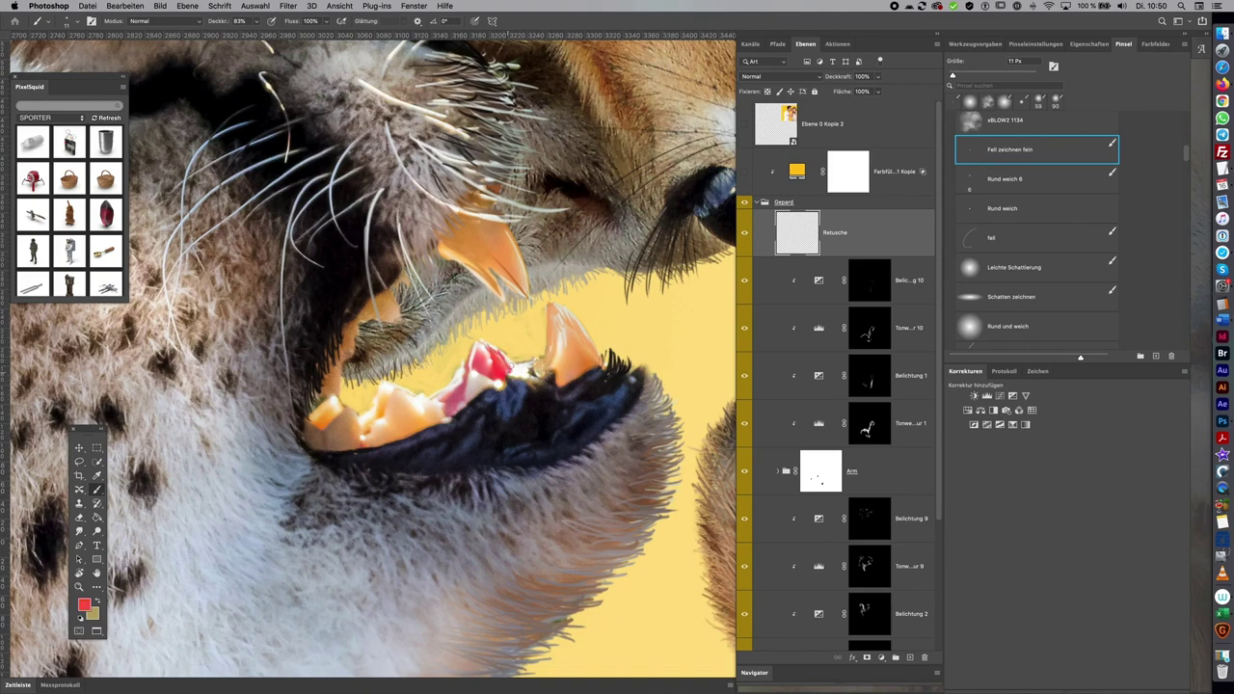
left_click(419, 414, "alt")
left_click(390, 389, "alt")
left_click(349, 334, "alt")
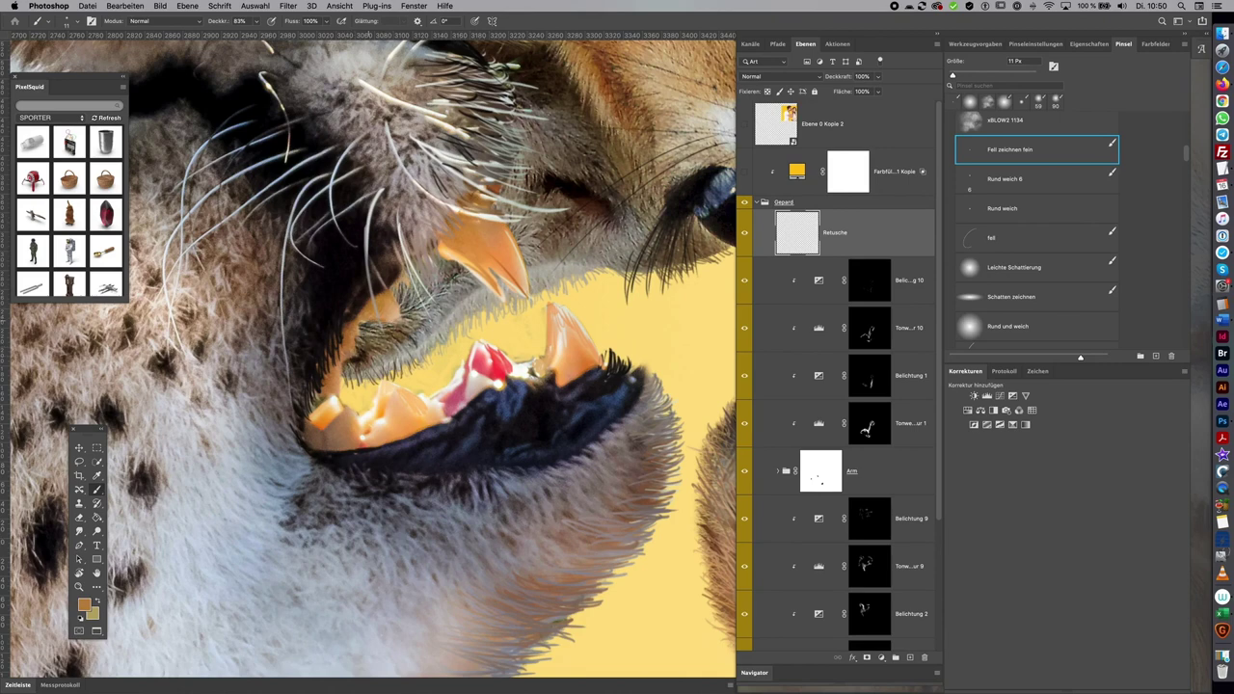
left_click(394, 304, "alt")
left_click(487, 253, "alt")
left_click(468, 362, "alt")
left_click(492, 357, "alt")
mouse_move(479, 343)
left_mouse_down()
mouse_move(470, 365)
mouse_move(480, 343)
mouse_move(495, 351)
left_mouse_up()
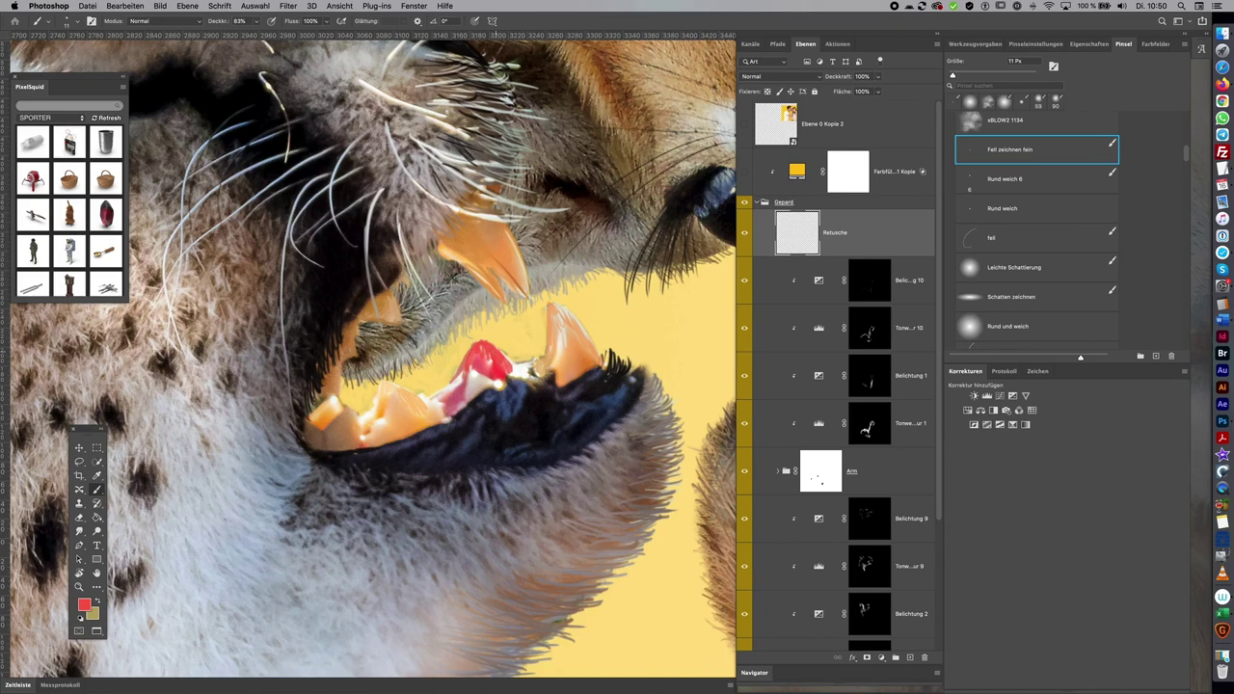
Paint a whitish highlight along the tooth and resample the tongue and canine colours
left_click(495, 372, "alt")
mouse_move(473, 370)
left_mouse_down()
mouse_move(466, 409)
mouse_move(386, 389)
left_mouse_up()
left_click(520, 371, "alt")
left_click(554, 316, "alt")
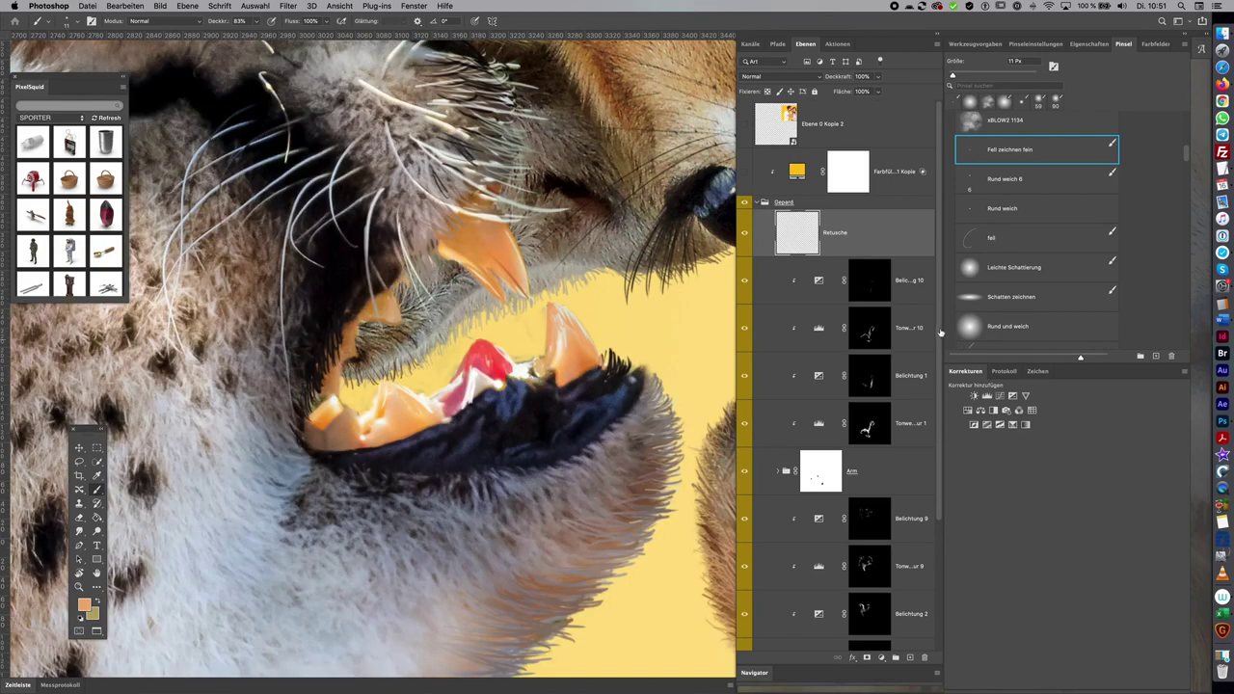
scroll(842, 553, "down", 5)
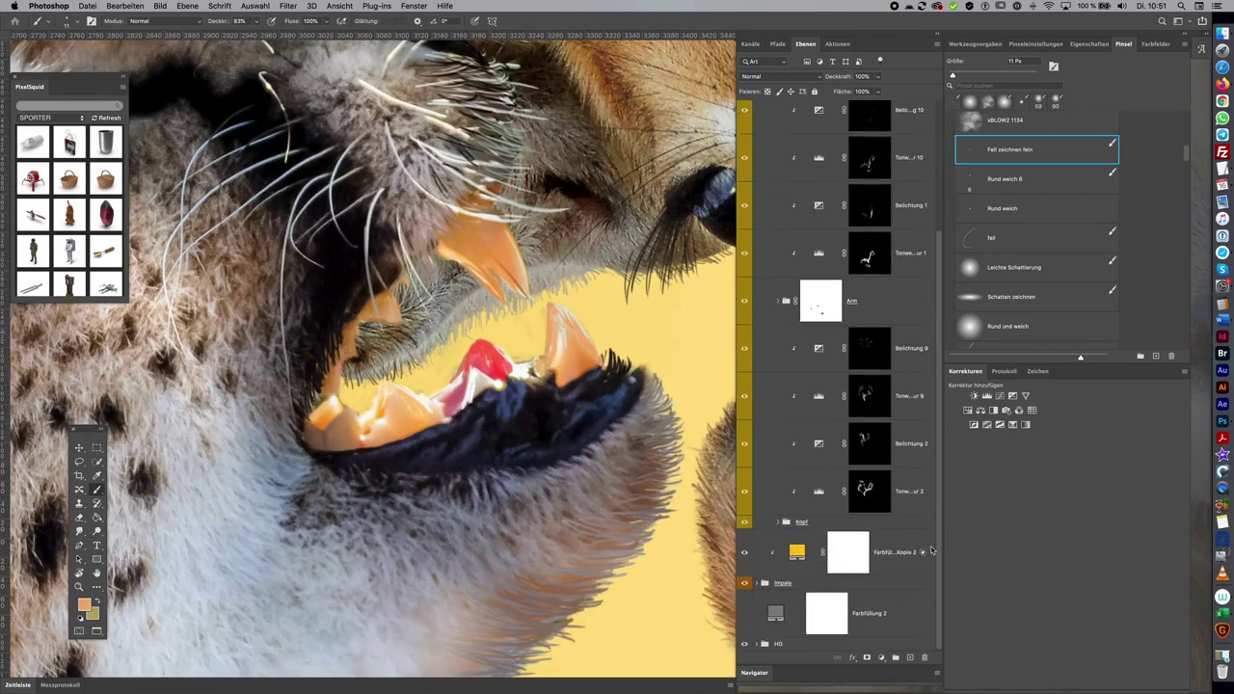
Add a layer mask to the Kopf group and set up a black 15 px 'Rund weich 6' brush
left_click(744, 522)
left_click(744, 523)
left_click(839, 524)
left_click(866, 658)
key("d")
left_click(1035, 181)
key("bracketright")
key("bracketright")
key("bracketright")
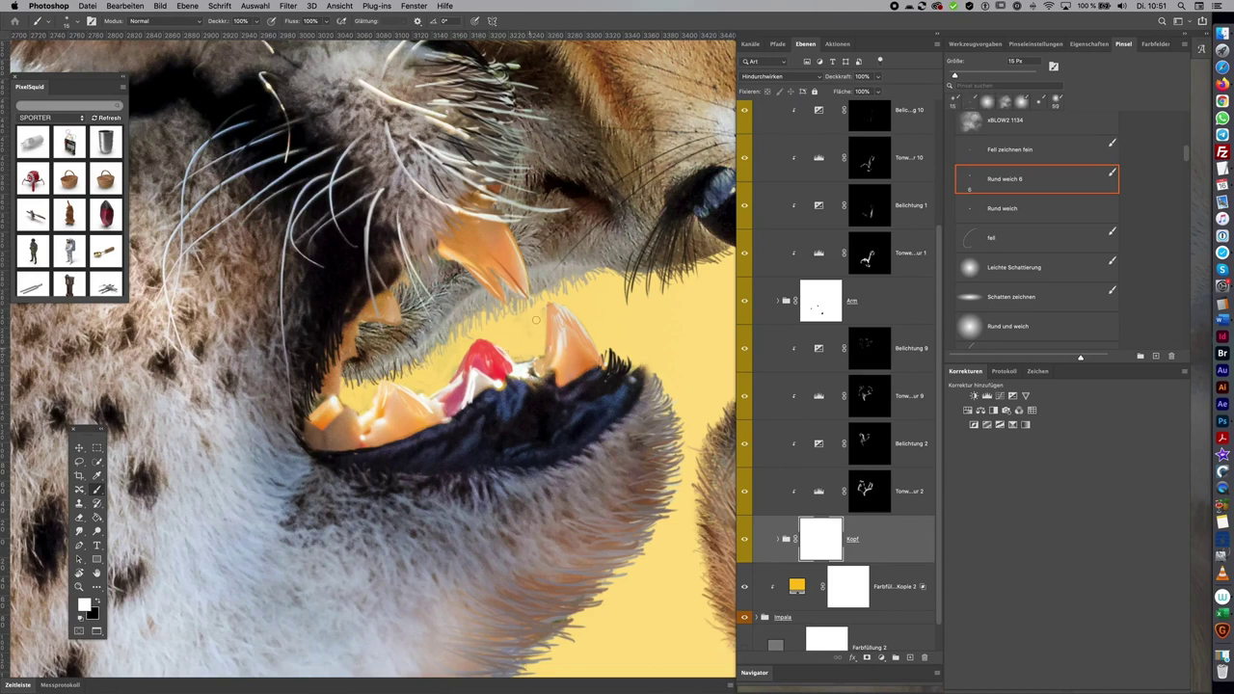
key("x")
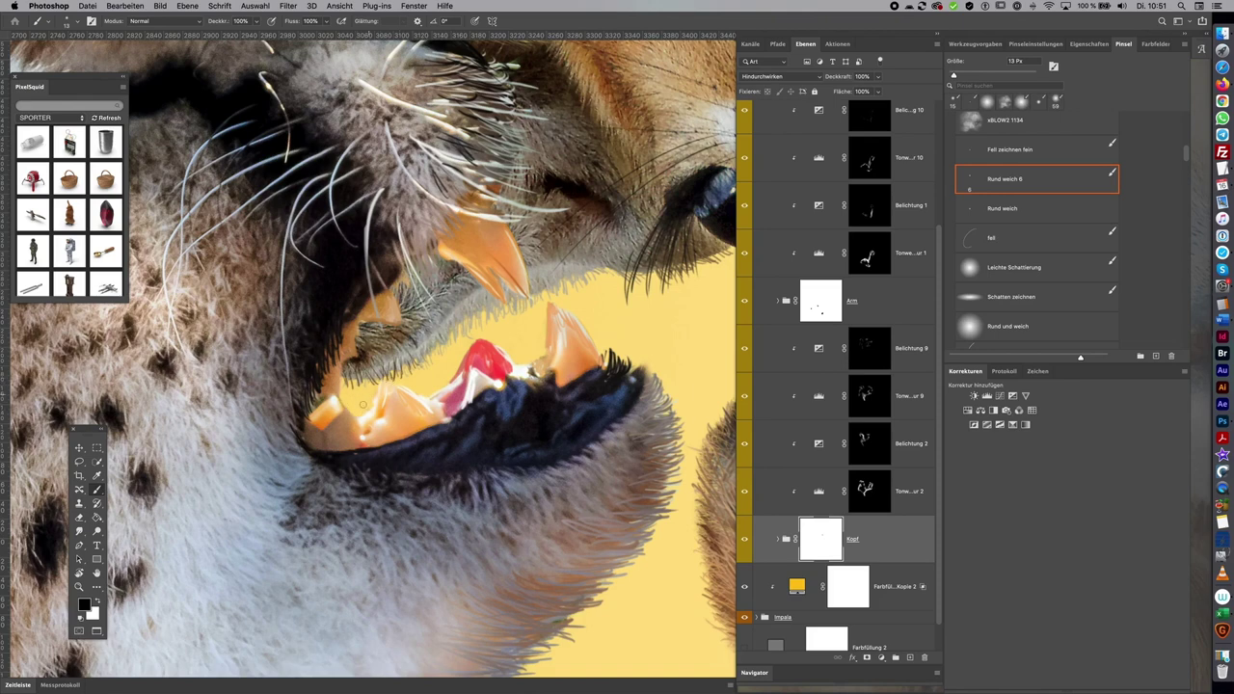
On the Retusche layer, brighten the red tongue with a light pink 'Fell zeichnen fein' stroke
scroll(934, 256, "up", 1)
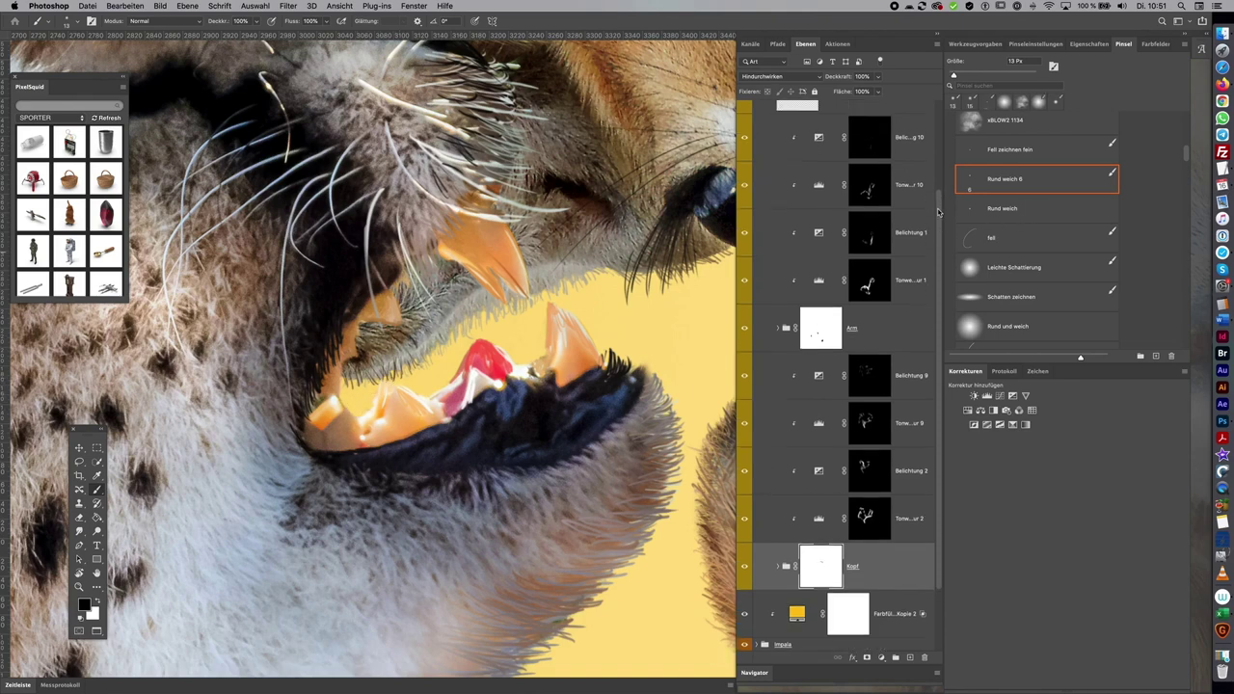
scroll(934, 256, "up", 4)
left_click(800, 187)
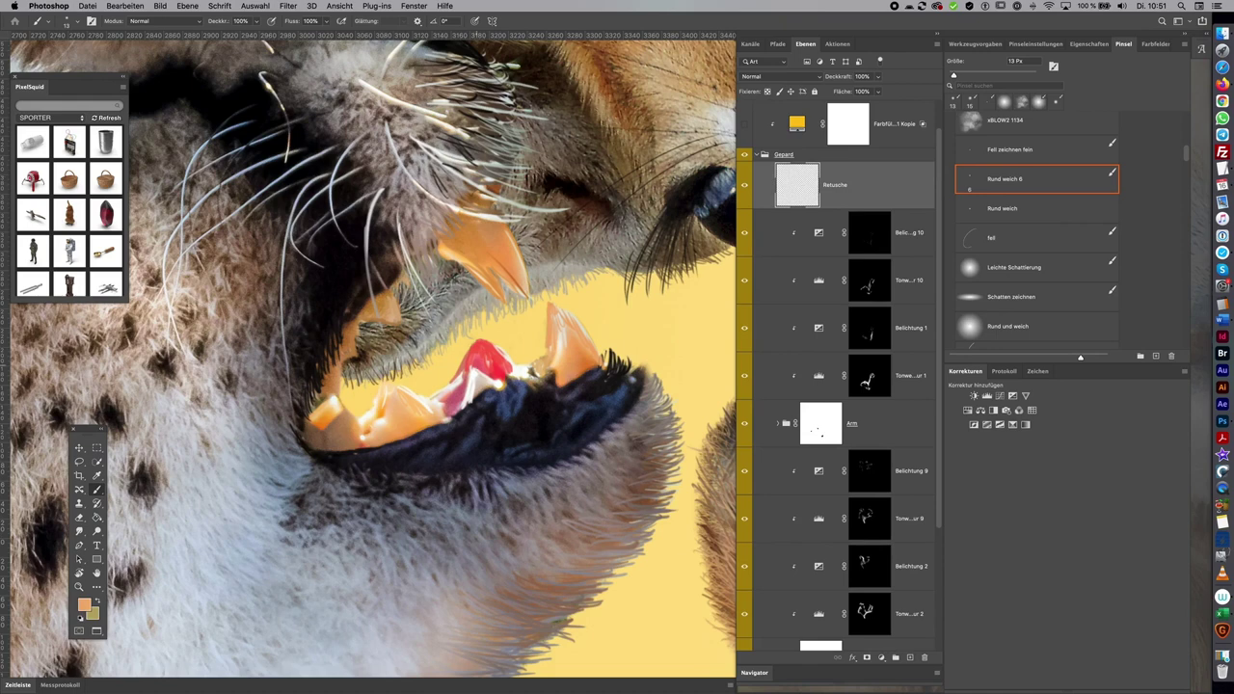
left_click(455, 376, "alt")
left_click(1051, 151)
left_click(462, 379, "alt")
mouse_move(461, 378)
left_mouse_down()
mouse_move(455, 359)
mouse_move(495, 342)
left_mouse_up()
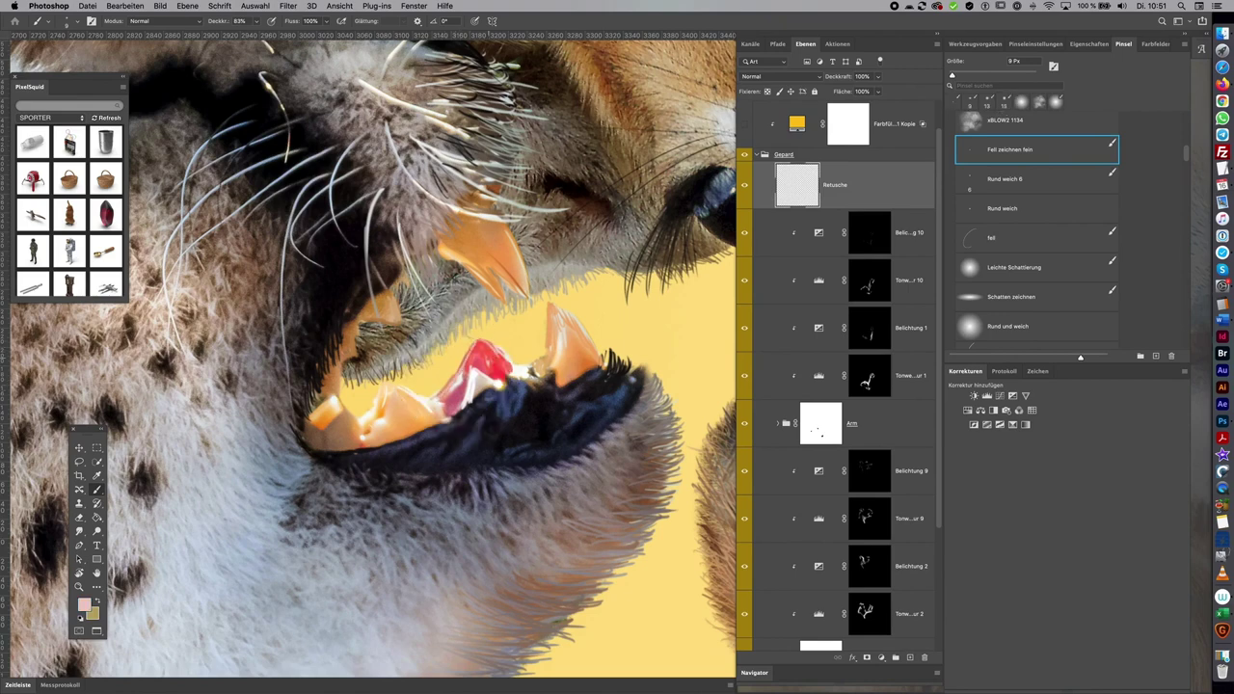
Sample lip, tooth and gum colours and paint a thin pale cream streak beside the upper teeth
left_click(479, 397, "alt")
left_click(522, 363, "alt")
left_click(553, 337, "alt")
left_click(524, 376, "alt")
left_click(517, 389, "alt")
left_click(477, 353, "alt")
left_click(406, 392, "alt")
left_click(420, 392, "alt")
left_click(338, 396, "alt")
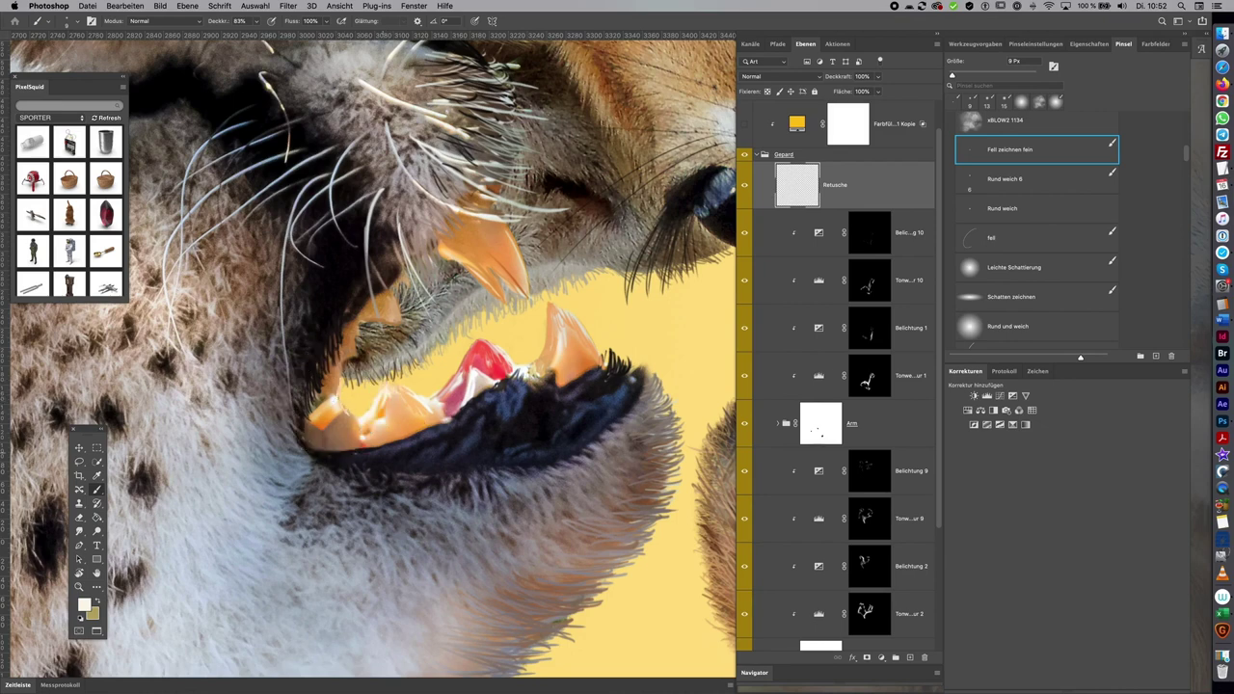
left_click_drag(354, 356, 352, 339)
Add a pale highlight near the canine tip and sample tooth and lip colours
left_click(354, 343, "alt")
left_click(462, 254, "alt")
left_click_drag(449, 267, 467, 259)
left_click(460, 258, "alt")
left_click(521, 286, "alt")
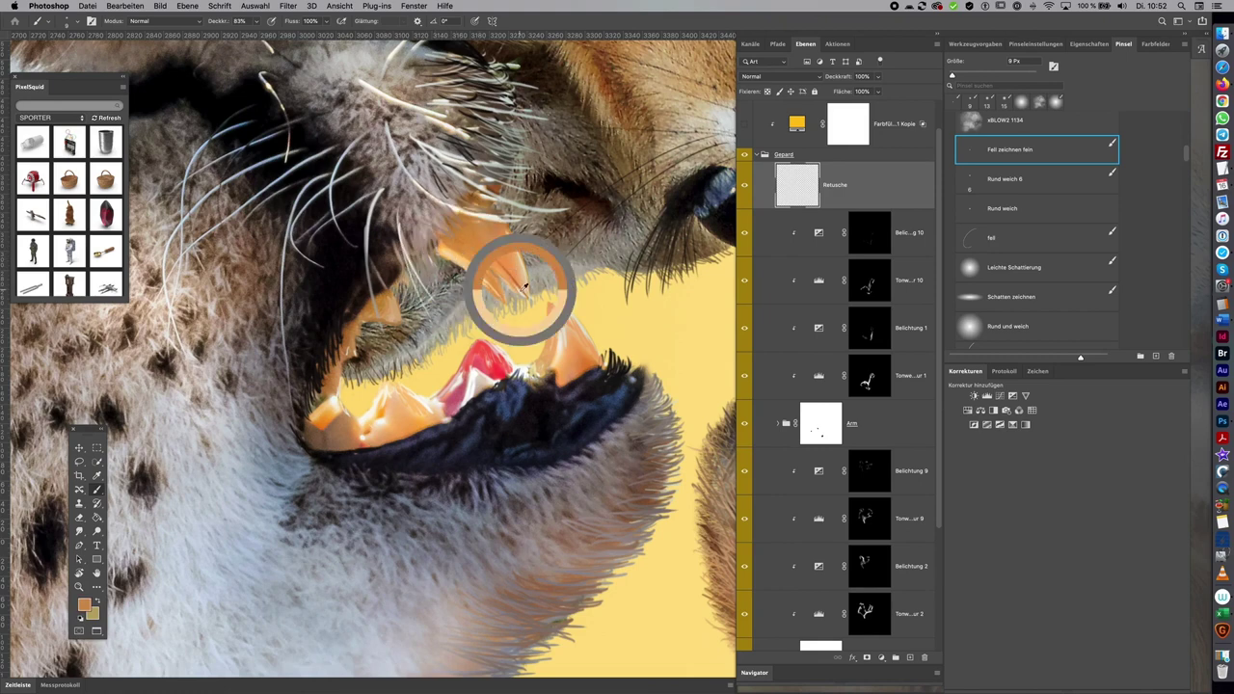
left_click(397, 407, "alt")
left_click(383, 408, "alt")
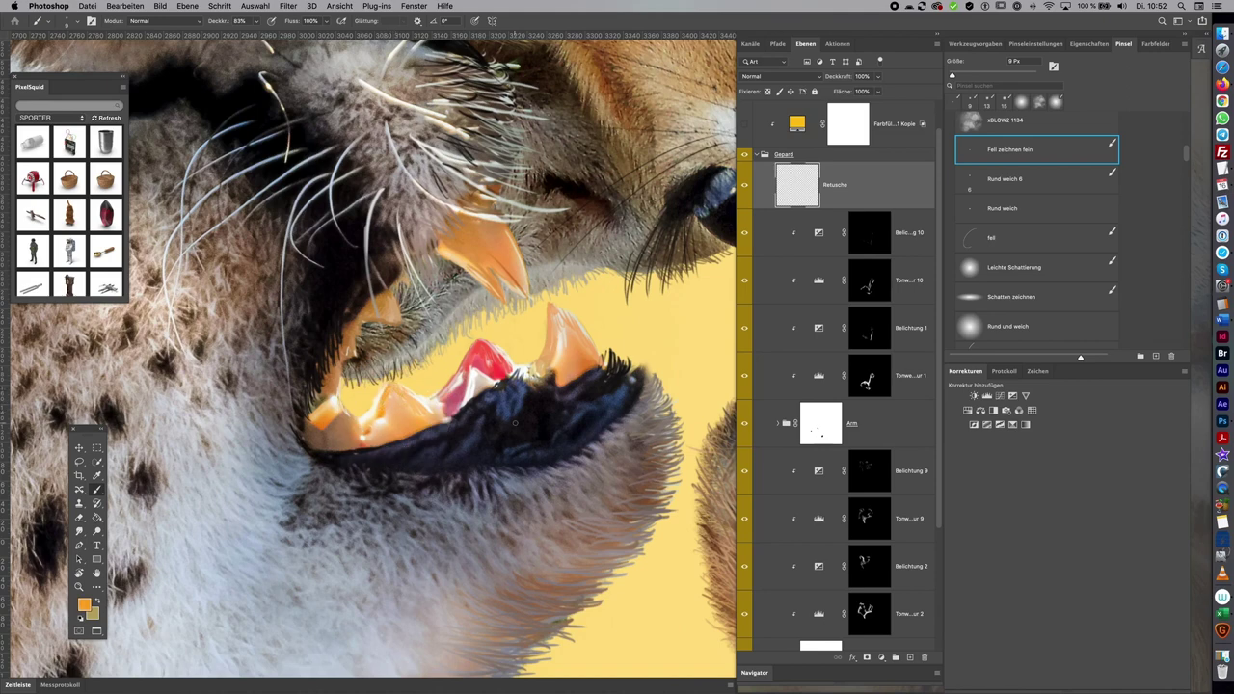
left_click(462, 409, "alt")
key("ctrl+minus")
Zoom out and switch to the 'Leichte Schattierung' brush at 30 px
key("ctrl+minus")
key("ctrl+minus")
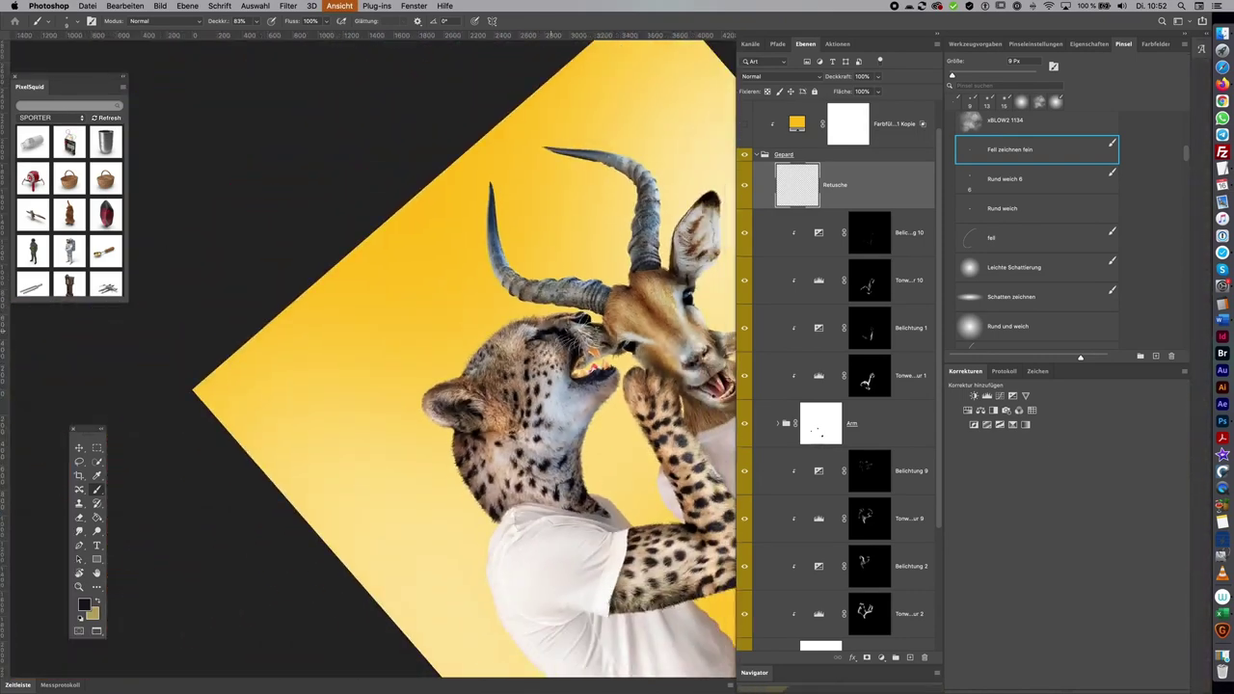
key("ctrl+minus")
scroll(681, 329, "down", 2)
scroll(681, 330, "up", 3)
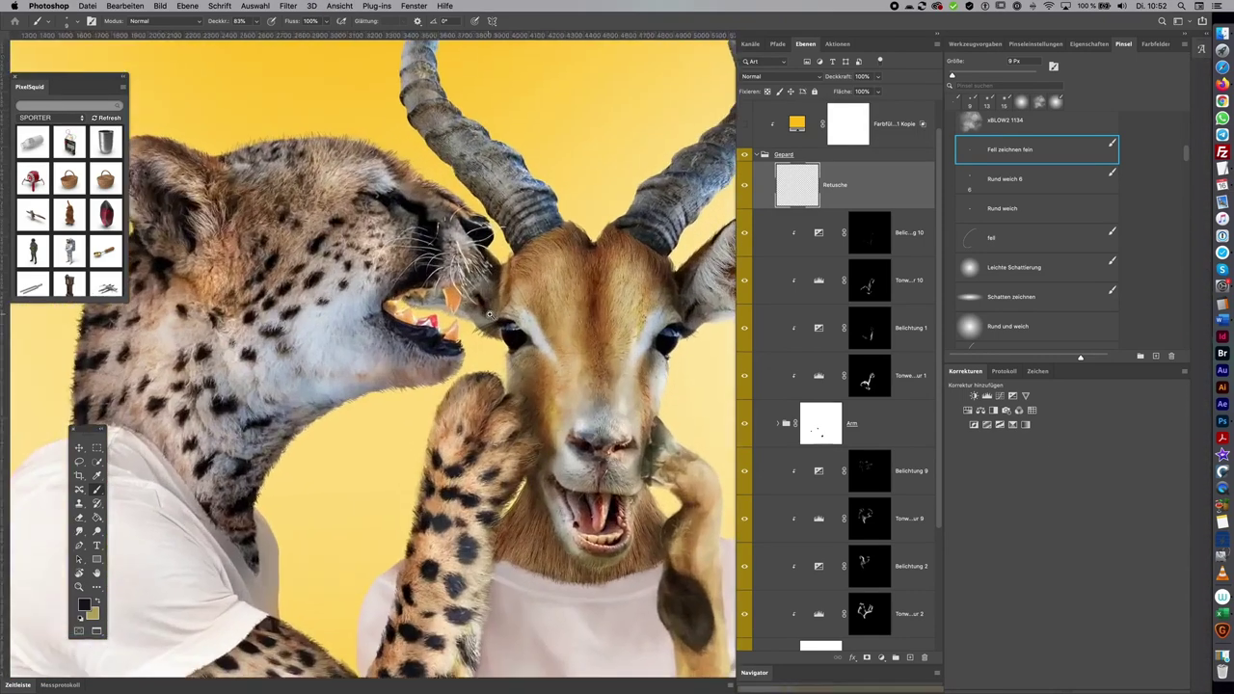
scroll(681, 329, "up", 2)
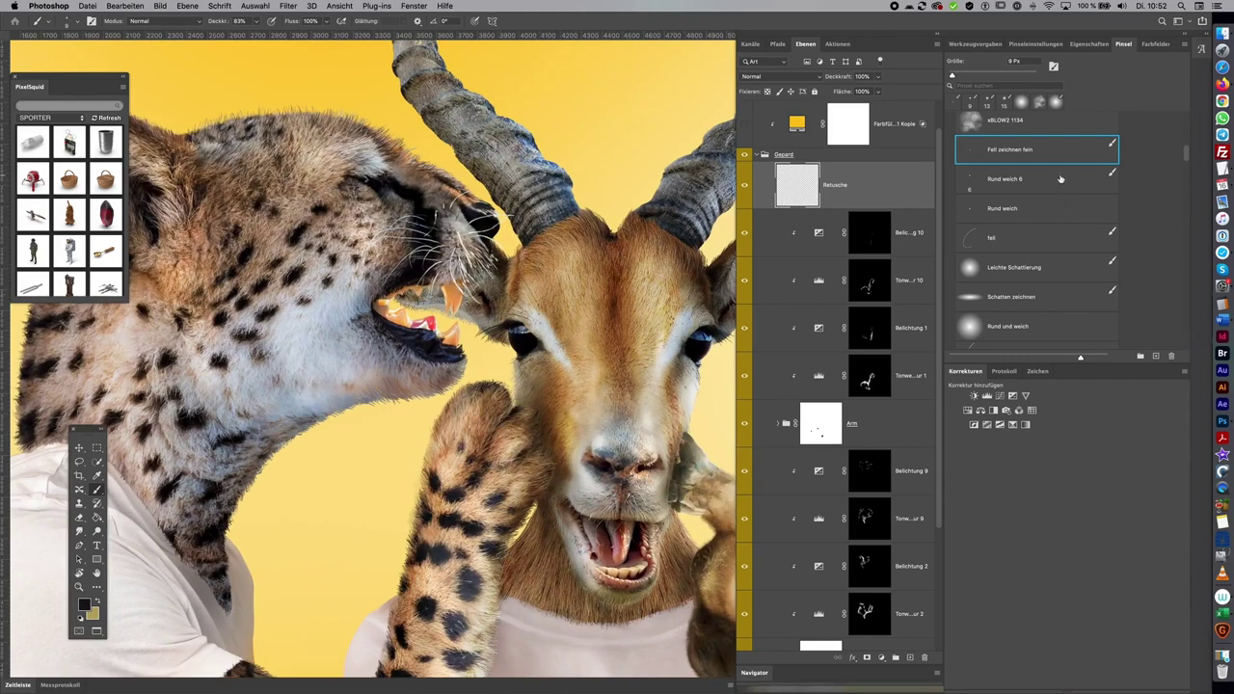
left_click(1038, 267)
scroll(463, 328, "up", 2)
key("bracketright")
key("bracketright")
key("bracketright")
left_click(415, 328, "alt")
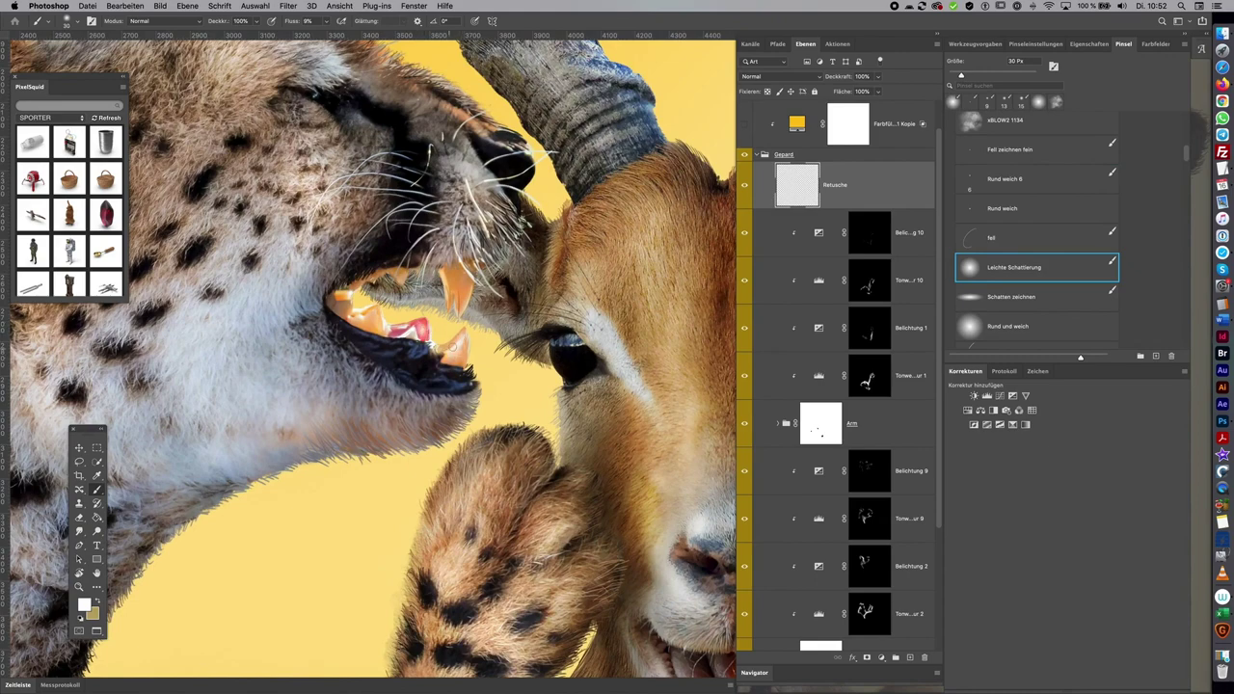
Sample mouth, tooth and fang colours, pan to the torsos and collapse the Gepard group
left_click(429, 318, "alt")
left_click(371, 320, "alt")
left_click(372, 306, "alt")
left_click(449, 272, "alt")
scroll(374, 277, "down", 5)
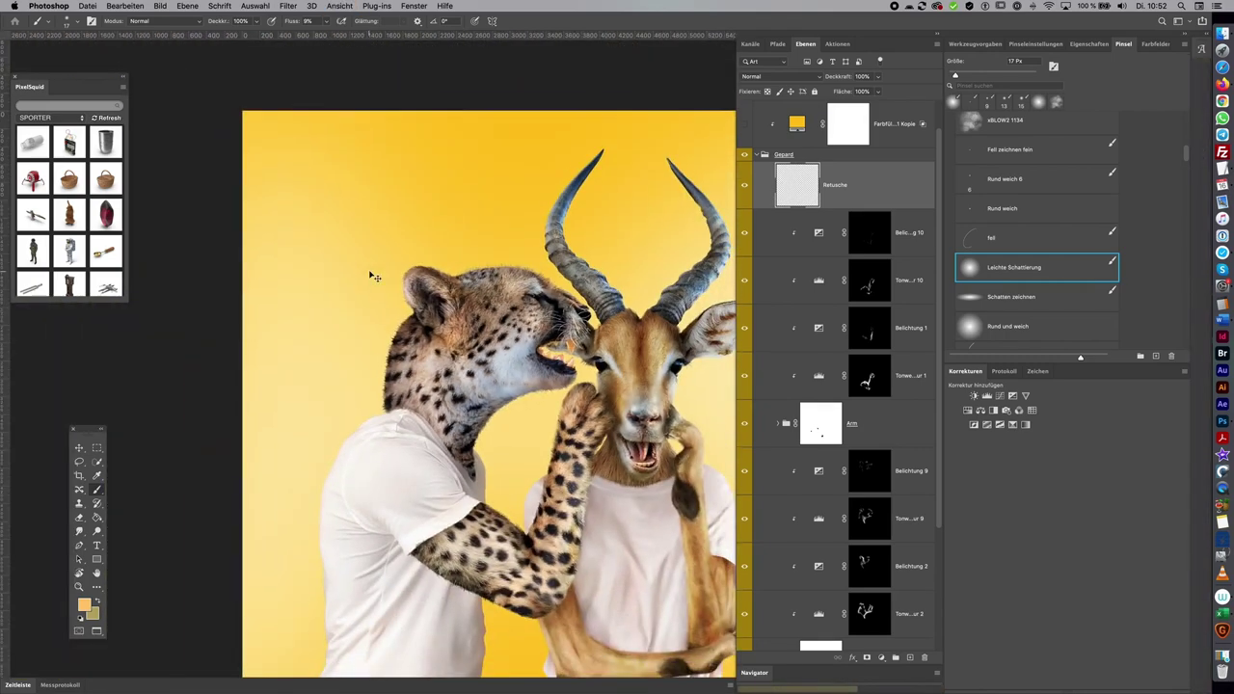
mouse_move(731, 383)
left_mouse_down()
mouse_move(580, 267)
mouse_move(630, 293)
left_mouse_up()
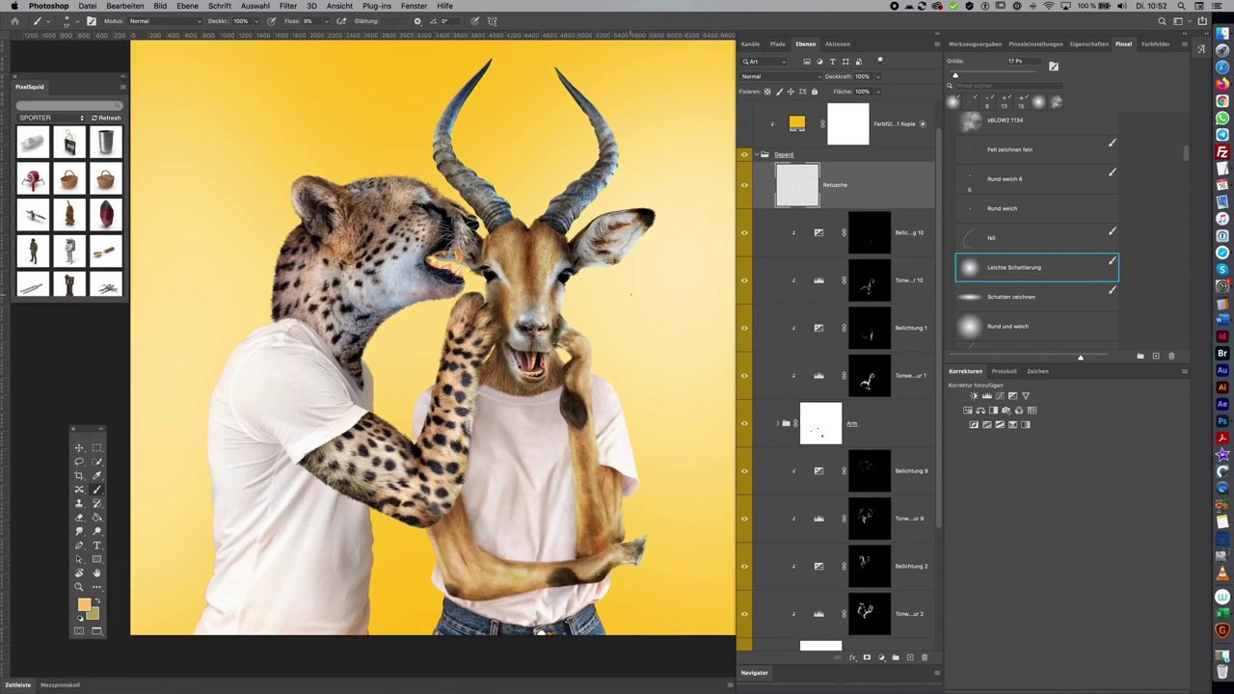
left_click(764, 155)
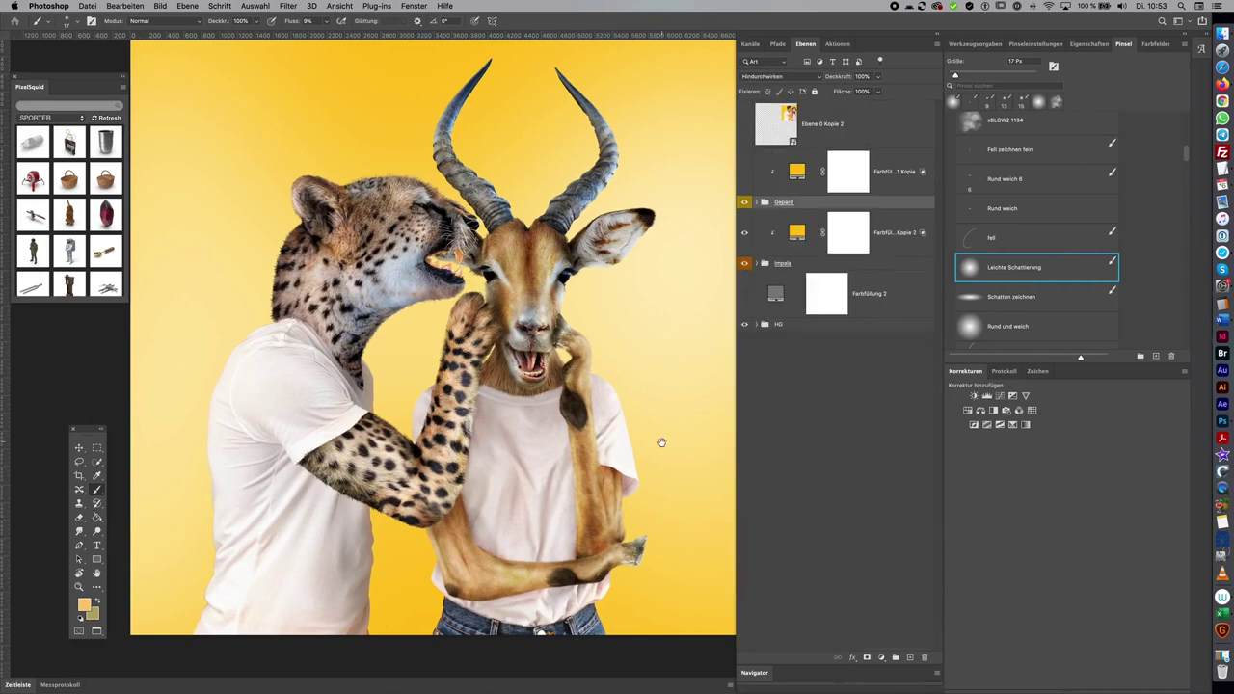
Add a Levels adjustment clipped to Retusche Kopie inside the HG group
left_click_drag(632, 440, 580, 393)
scroll(580, 392, "right", 2)
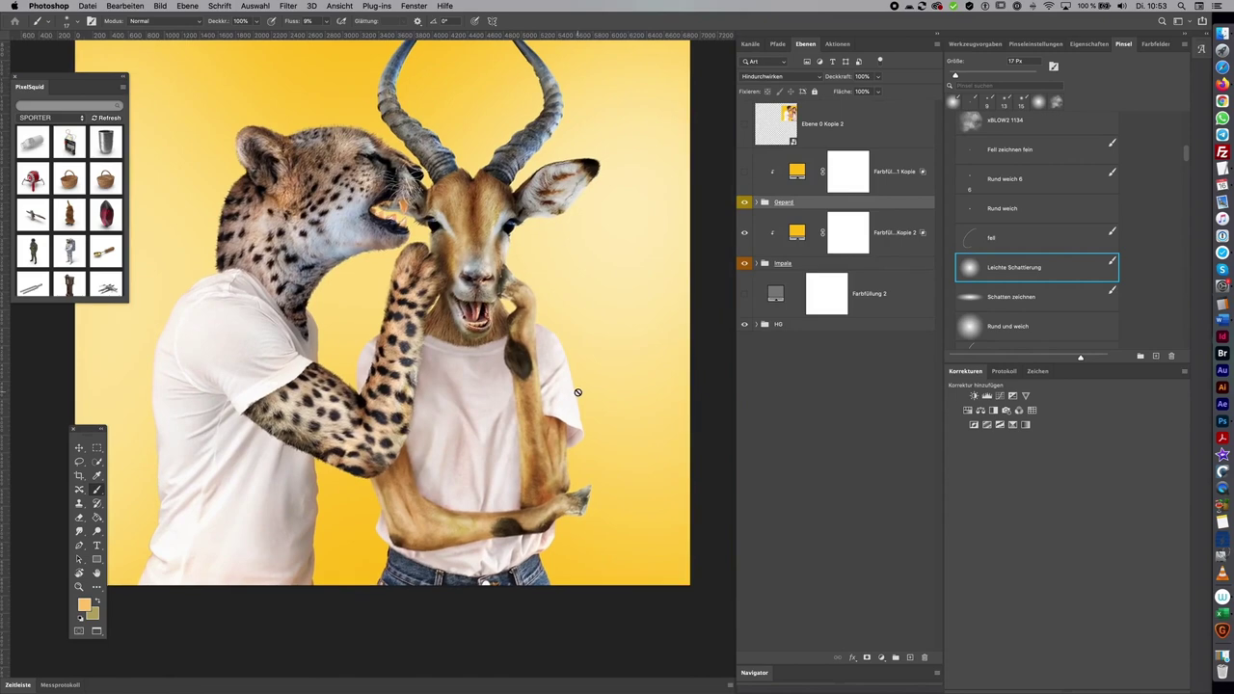
left_click(810, 324)
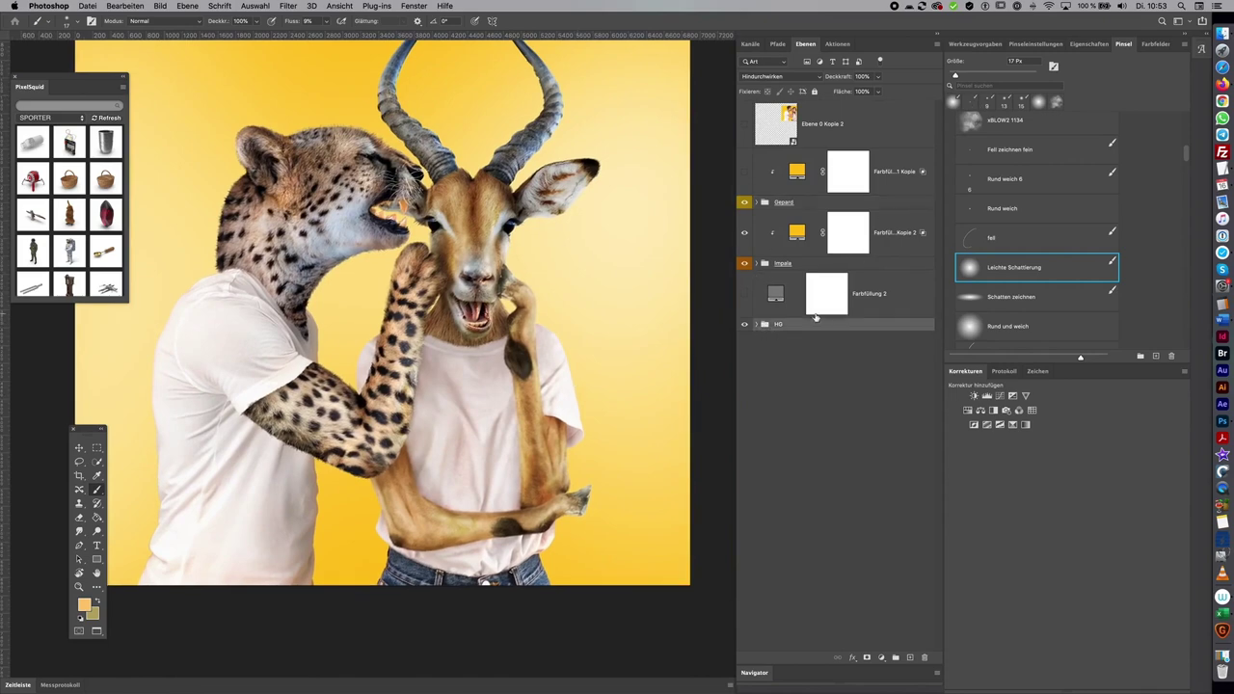
left_click(764, 323)
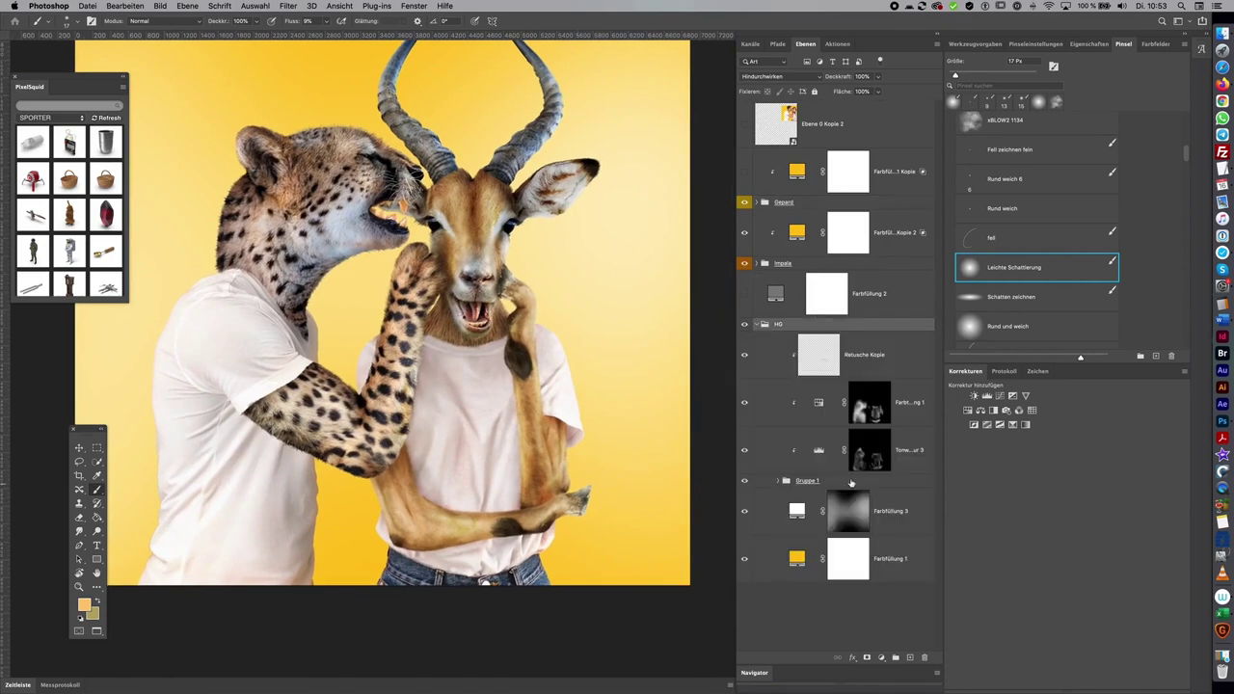
left_click(917, 412)
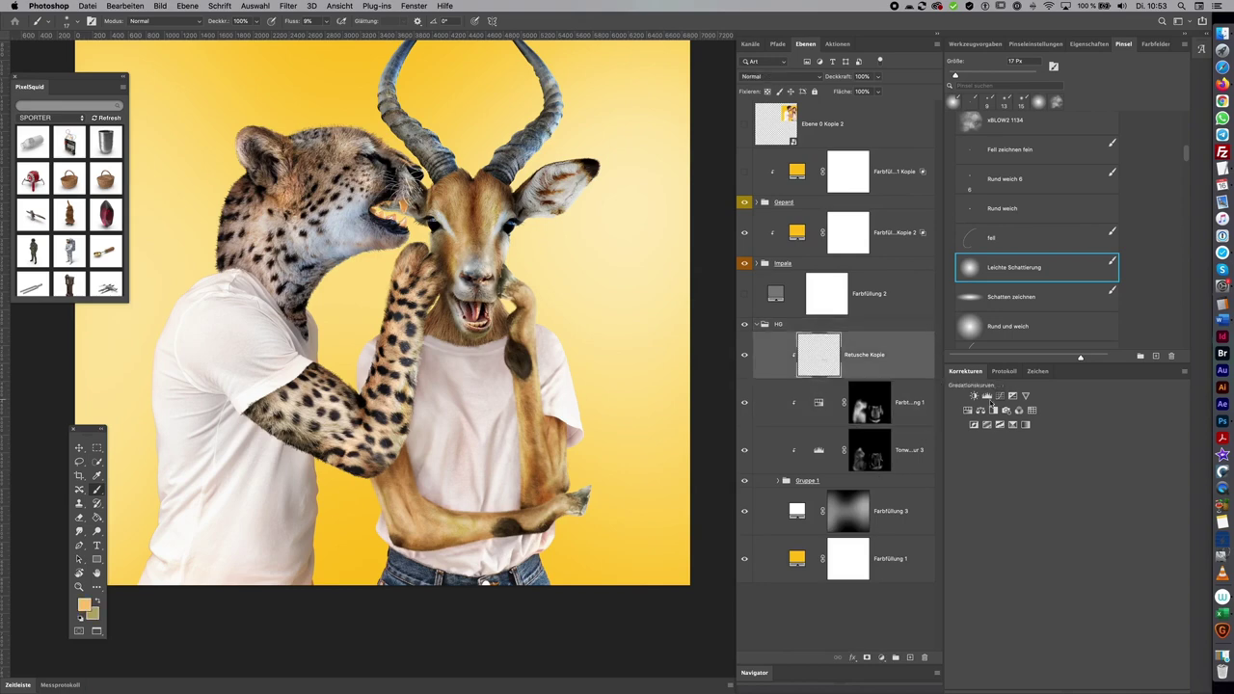
left_click(987, 396)
left_click(1110, 357)
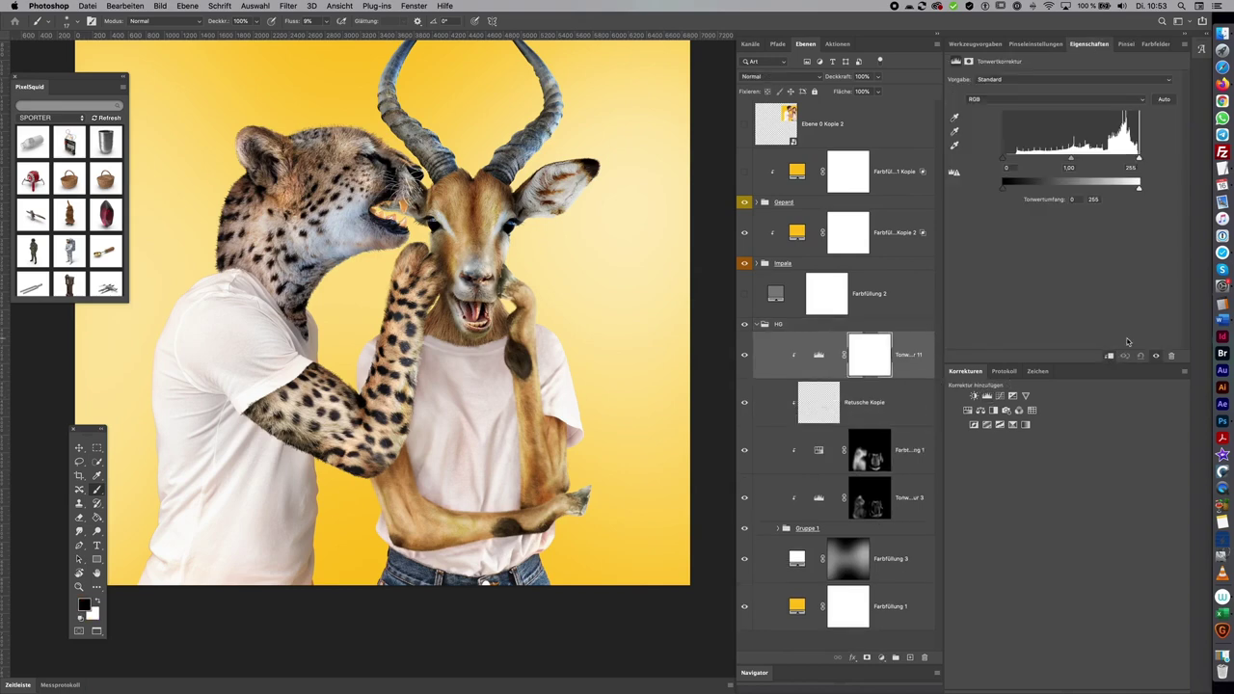
Darken the shirts with Levels midtones about 0.83 and output white 223, then invert the mask to black
left_click_drag(1072, 161, 1085, 160)
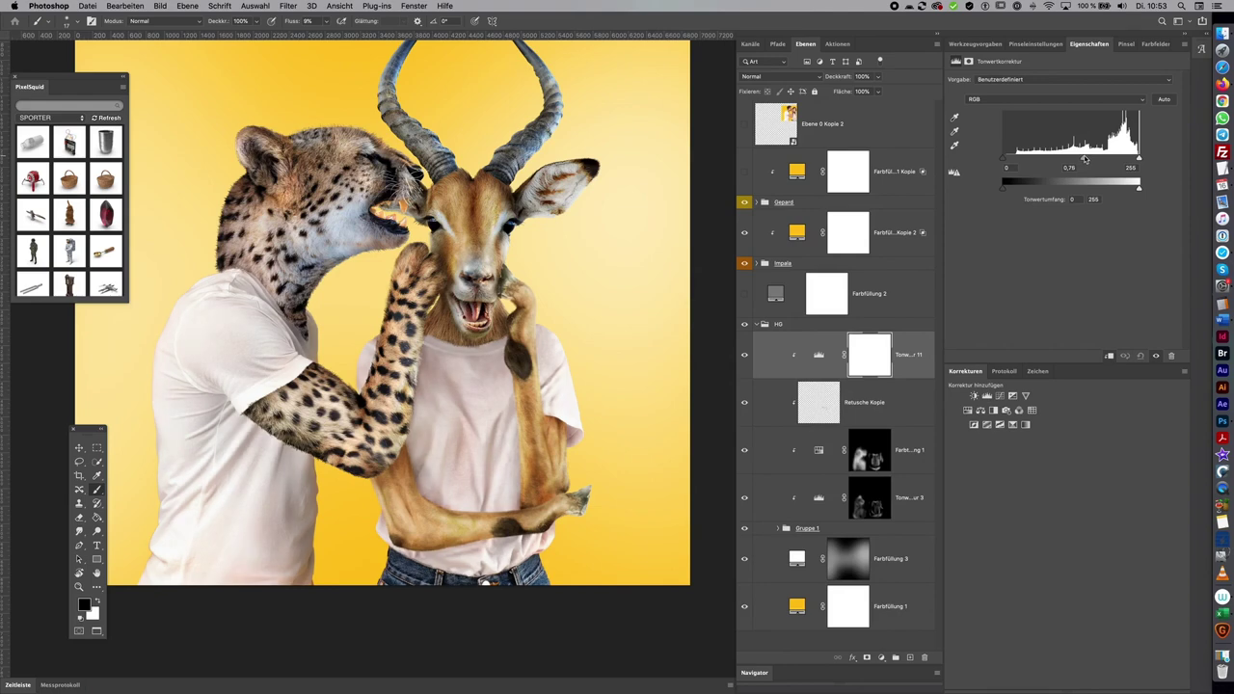
left_click_drag(1087, 160, 1092, 160)
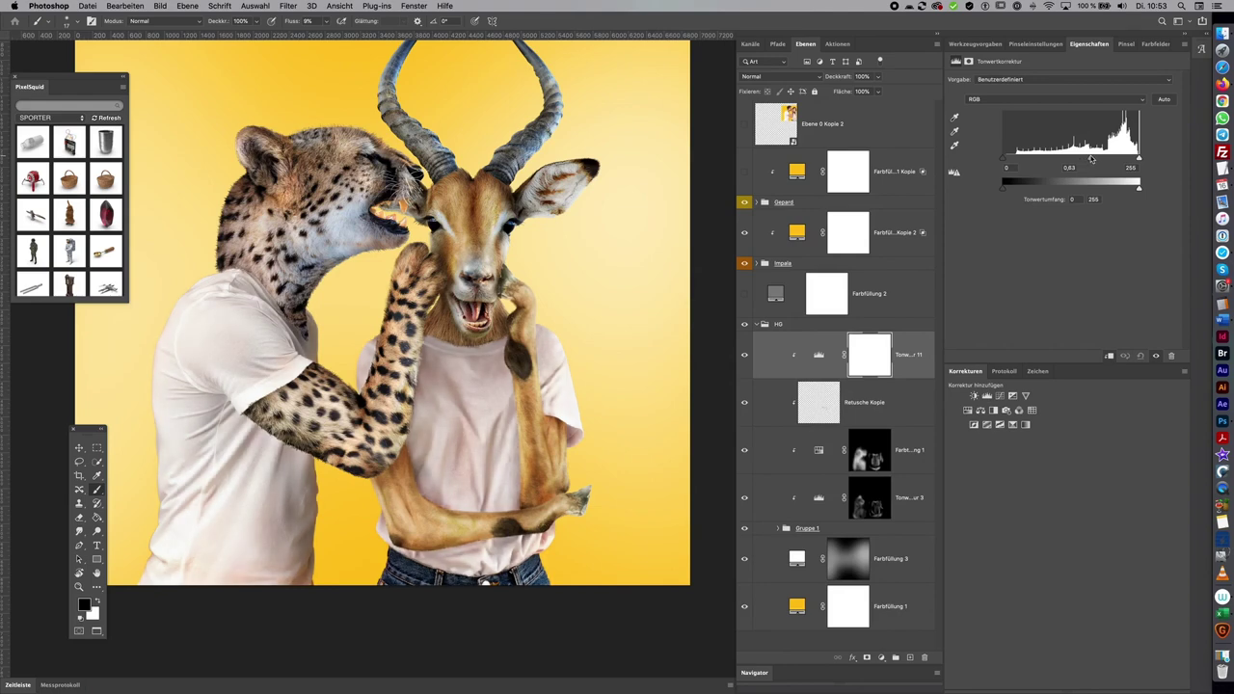
left_click_drag(1139, 188, 1122, 189)
left_click(865, 353)
key("ctrl+i")
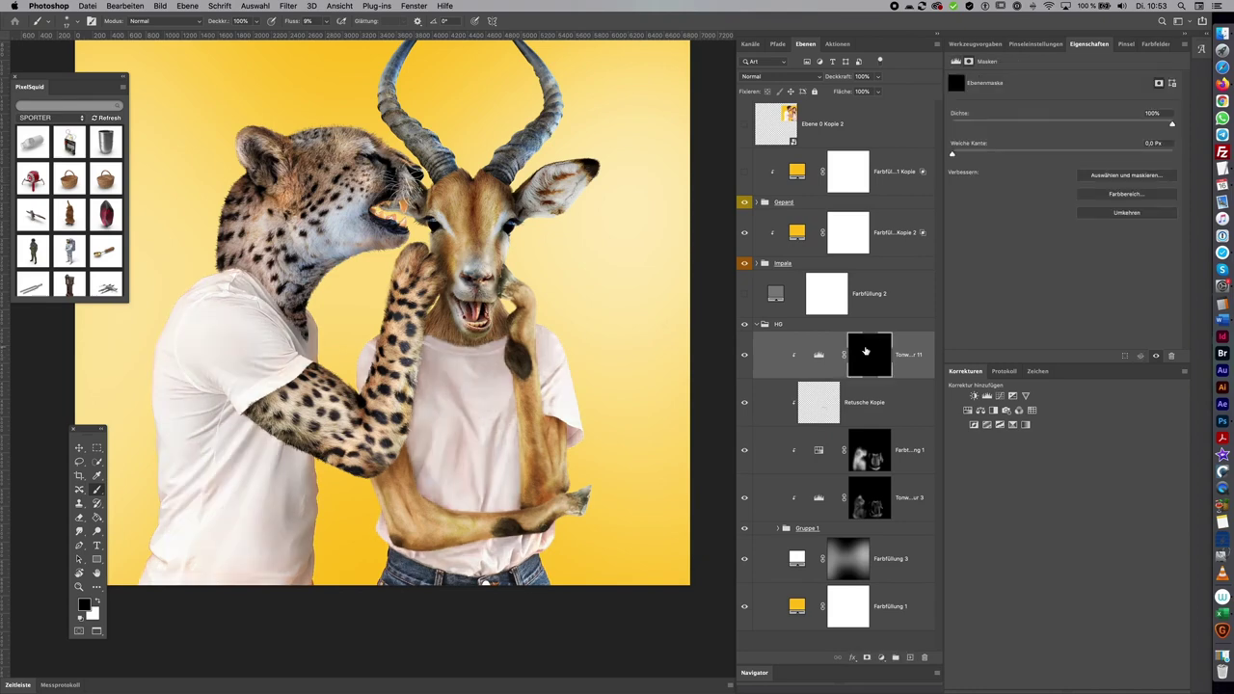
Set up a white soft brush of about 182 px at 8% flow
key("x")
left_click(1123, 43)
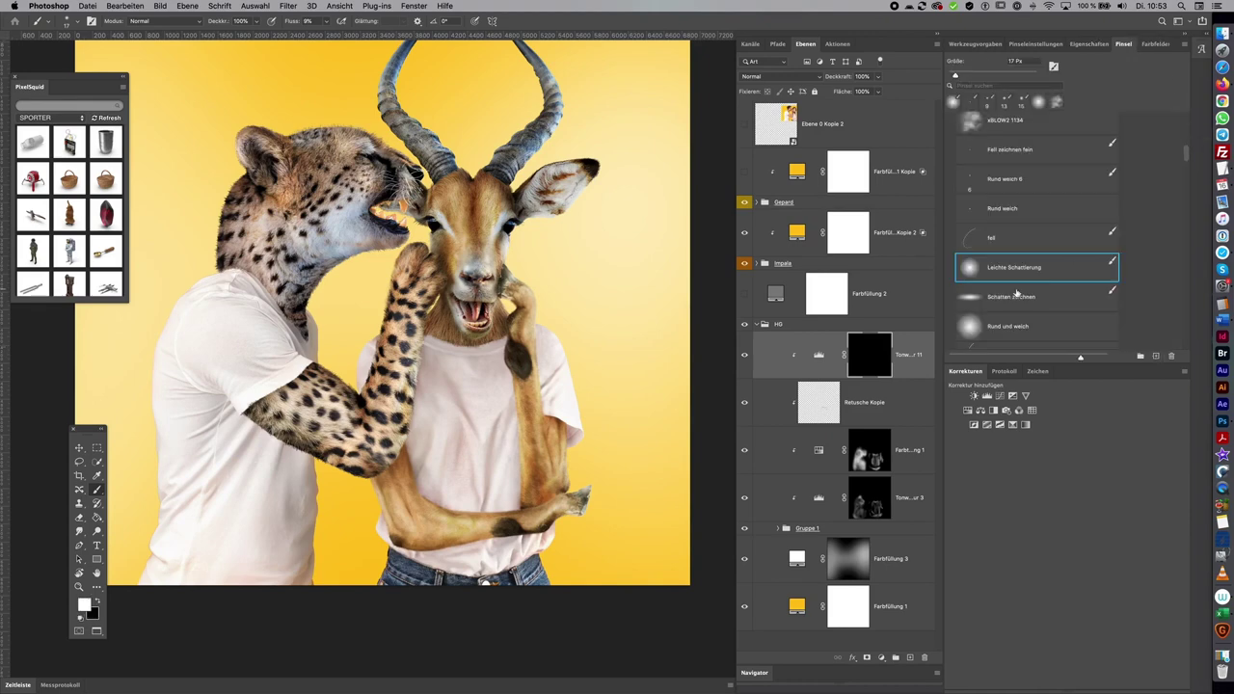
left_click_drag(588, 339, 627, 333)
left_click_drag(332, 22, 325, 41)
left_click(382, 389)
left_click_drag(383, 388, 355, 388)
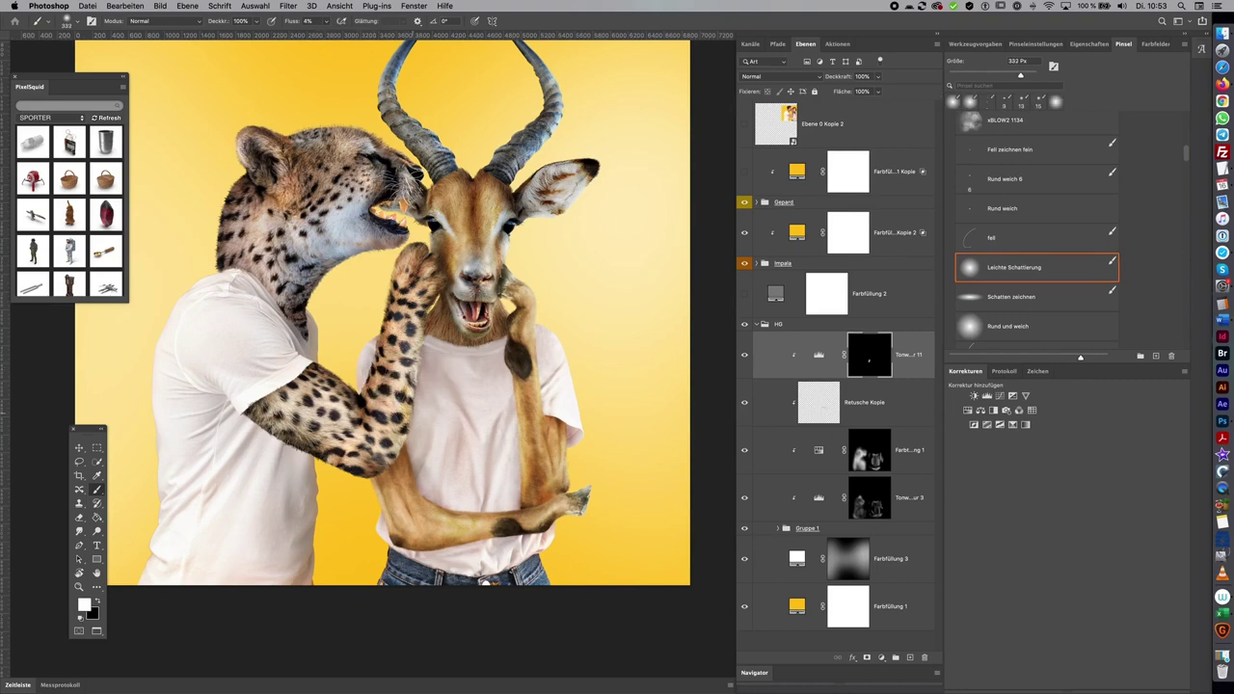
left_click_drag(421, 390, 426, 357)
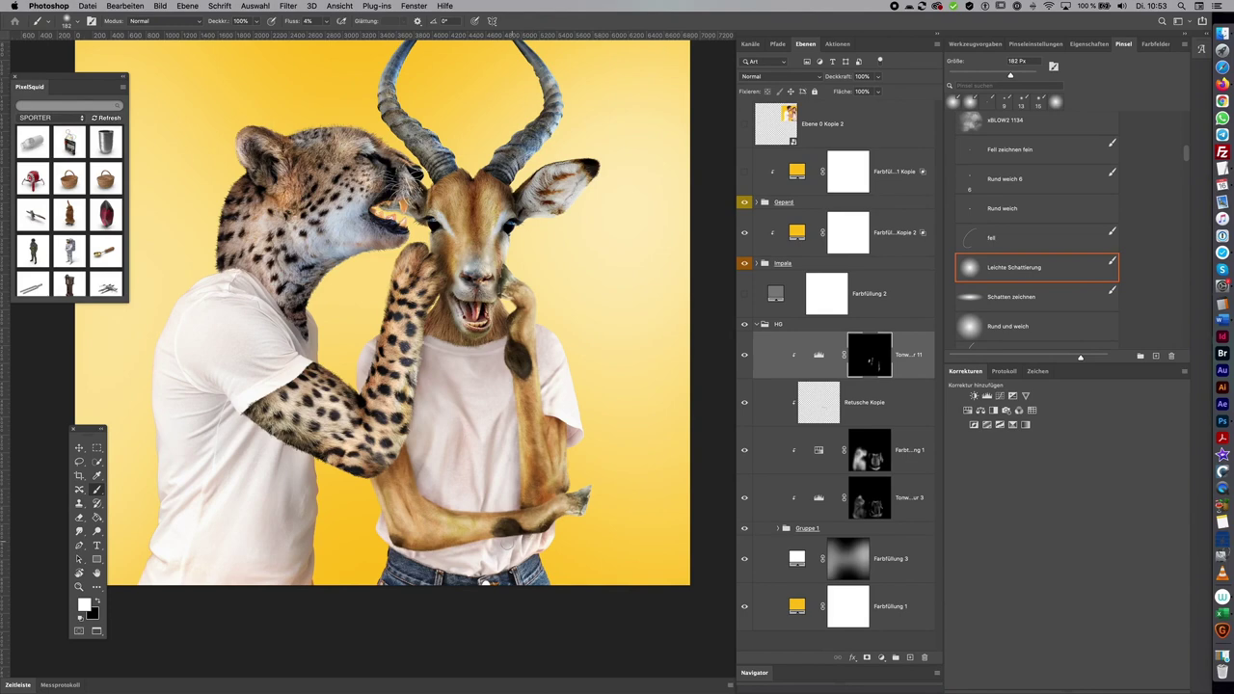
left_click_drag(326, 20, 327, 36)
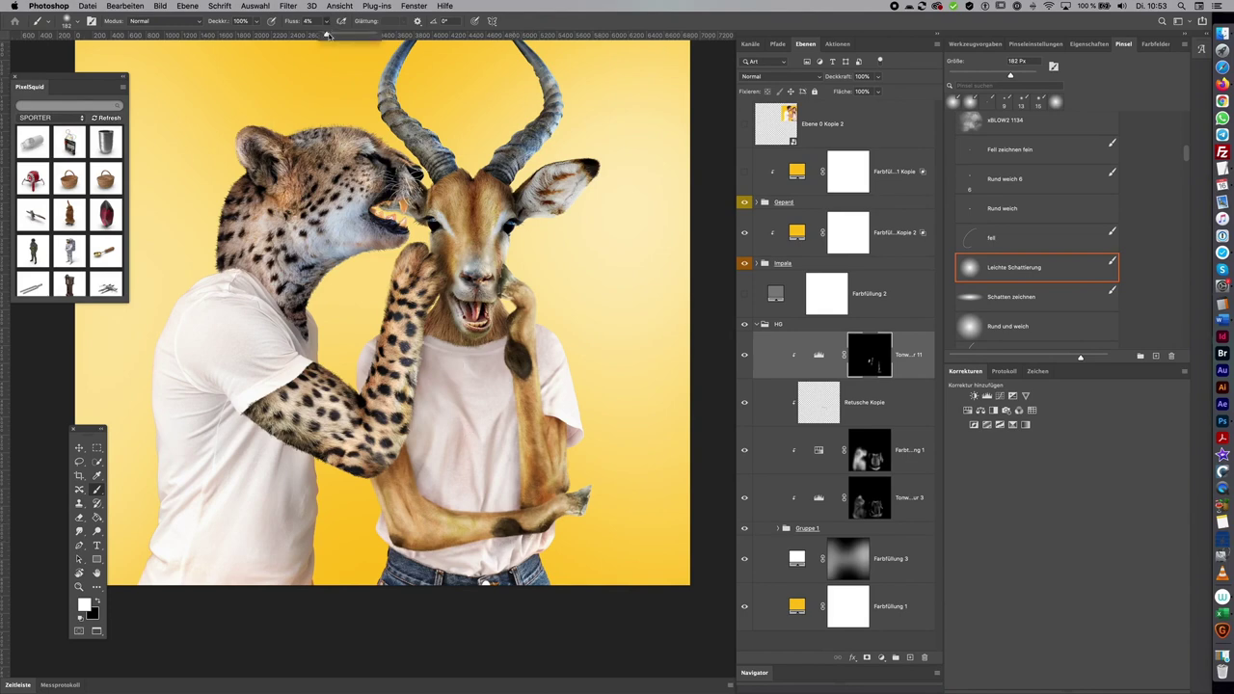
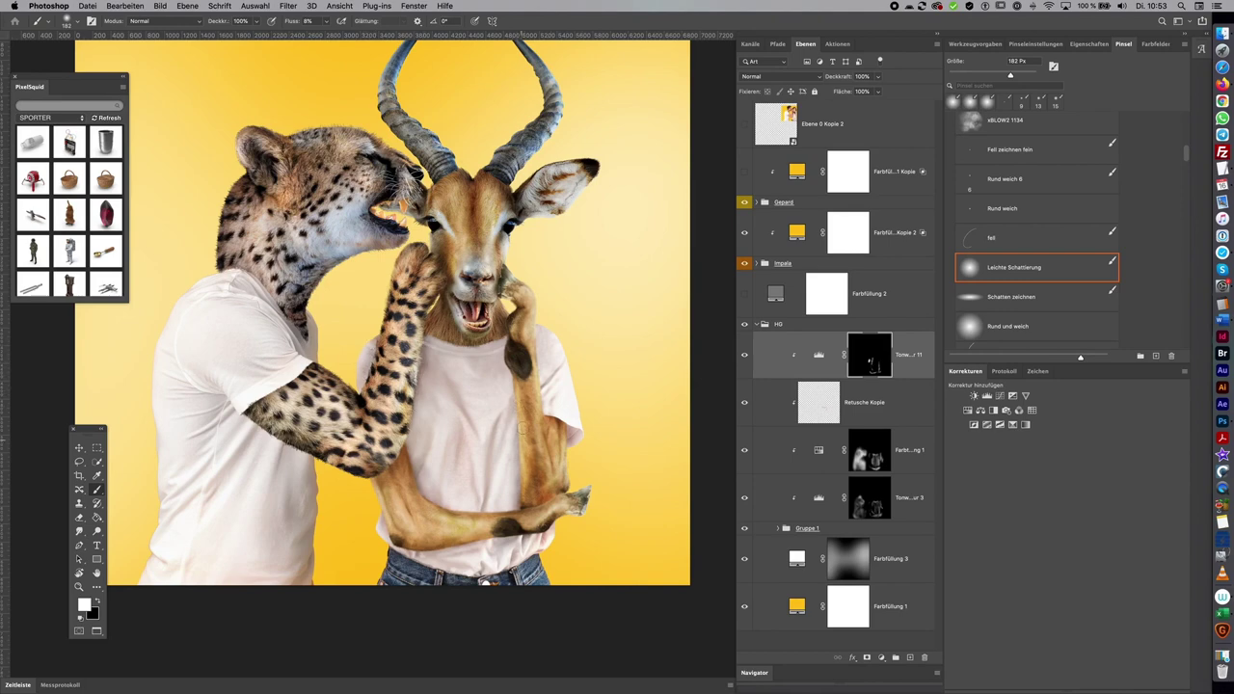
Try a broad mask stroke, undo it, resize the brush and recentre the figures
left_click_drag(511, 391, 522, 369)
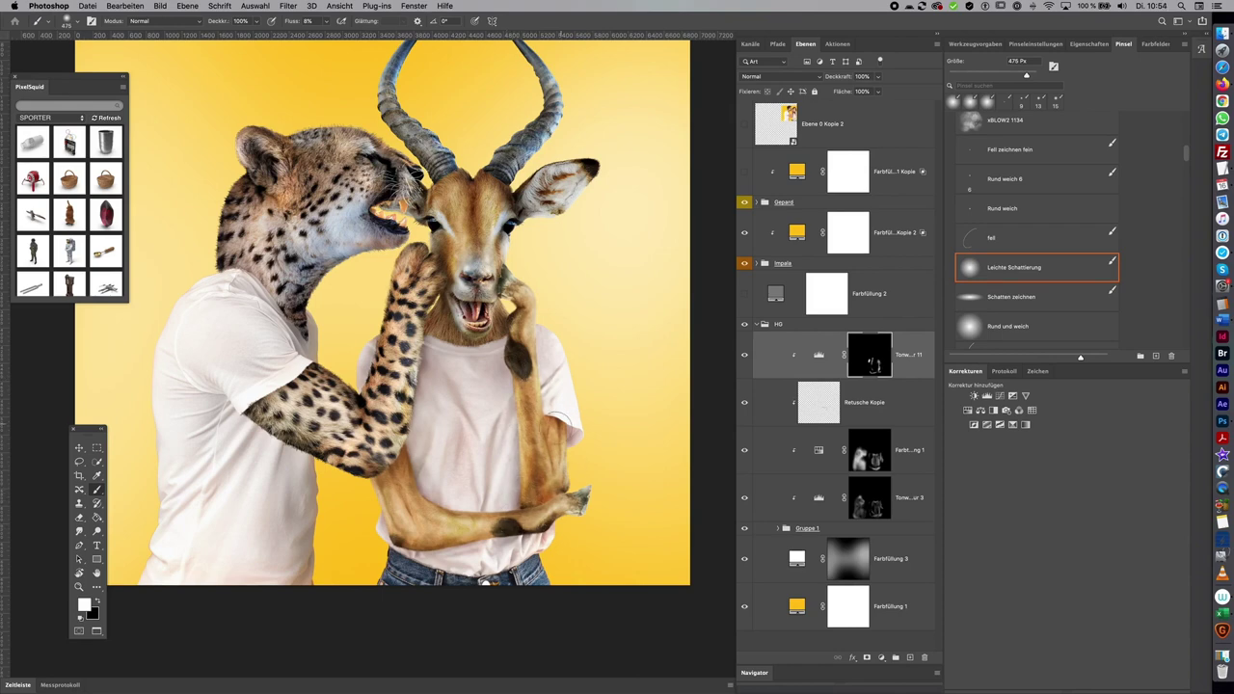
left_click_drag(559, 429, 494, 433)
key("super+z")
left_click_drag(617, 422, 656, 386)
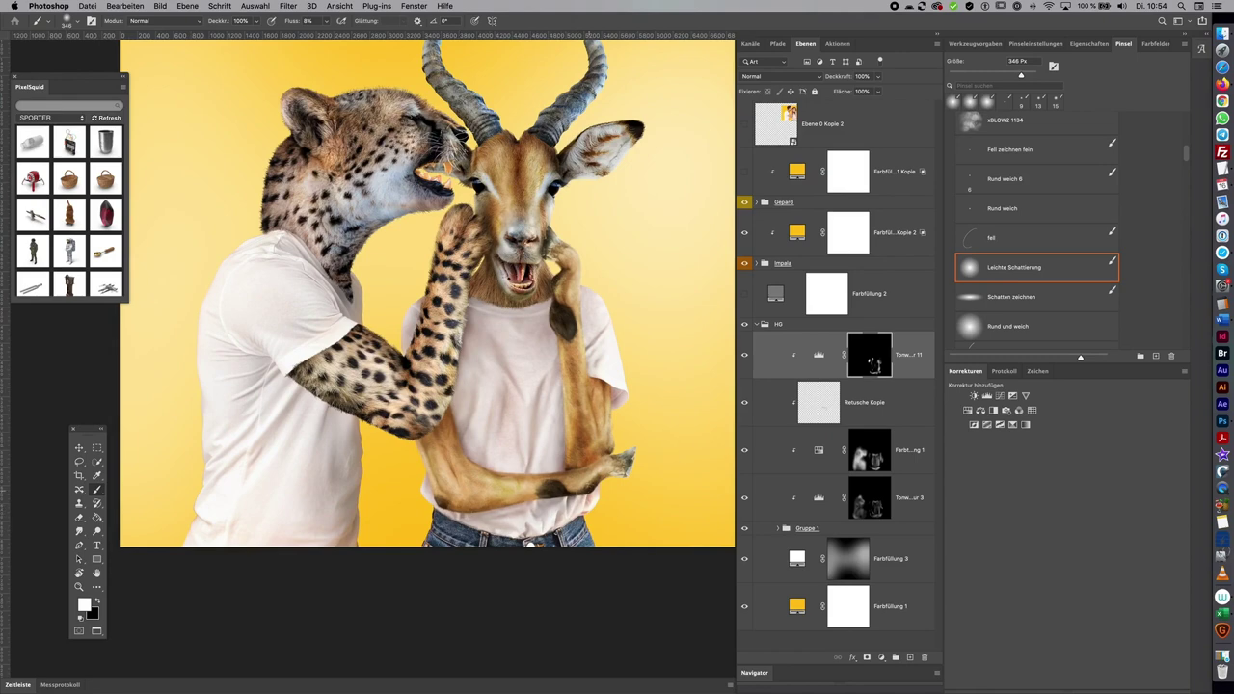
scroll(686, 404, "up", 2)
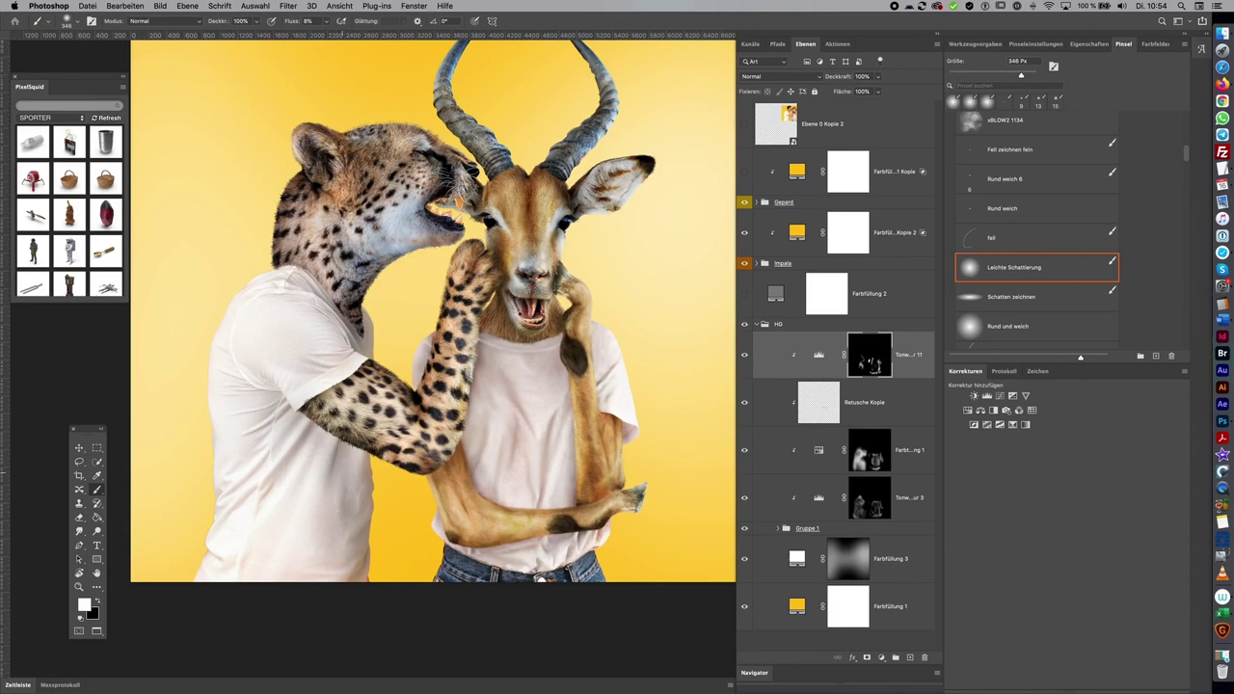
left_click_drag(491, 267, 556, 292)
scroll(651, 342, "right", 3)
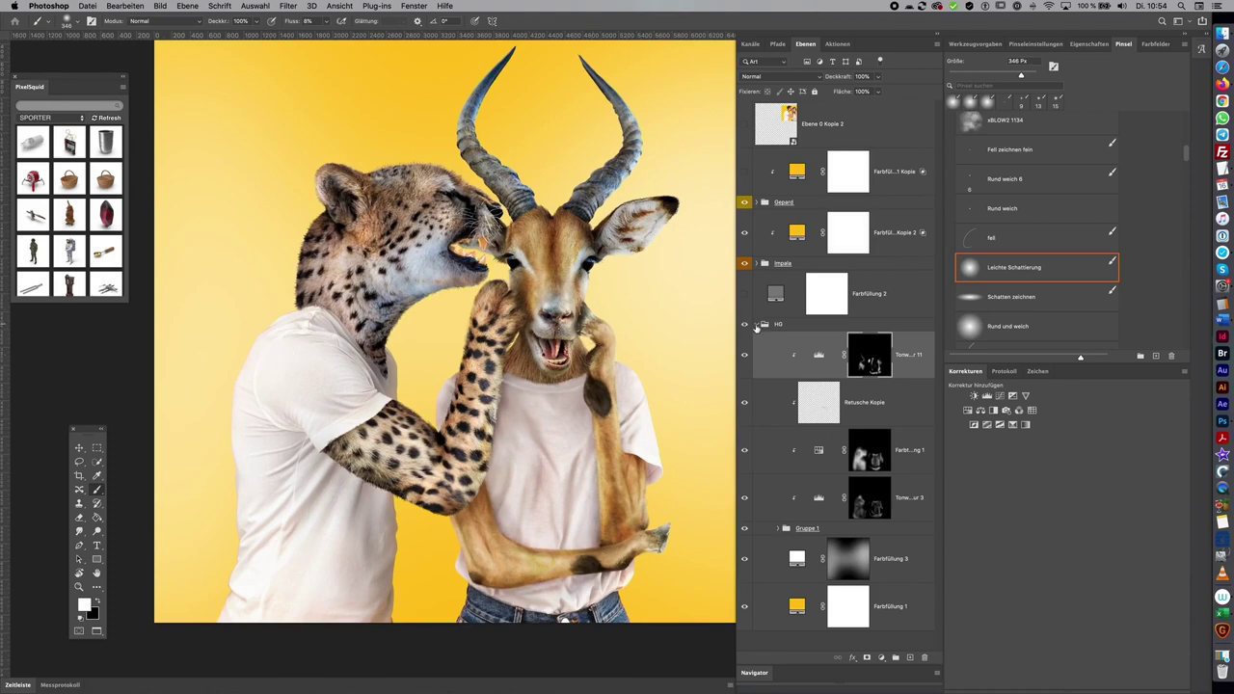
Collapse HG, expand Gepard, and toggle its first tone adjustment layer off and on
left_click(753, 325)
left_click(758, 202)
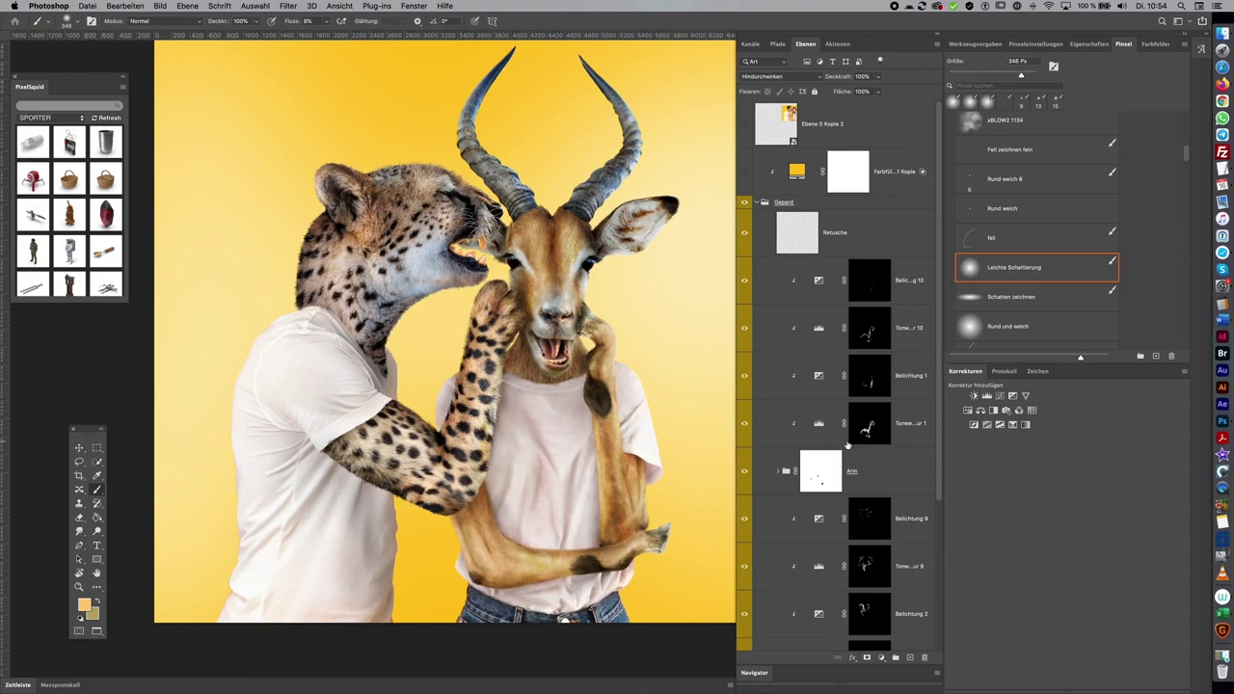
left_click(881, 422)
key("x")
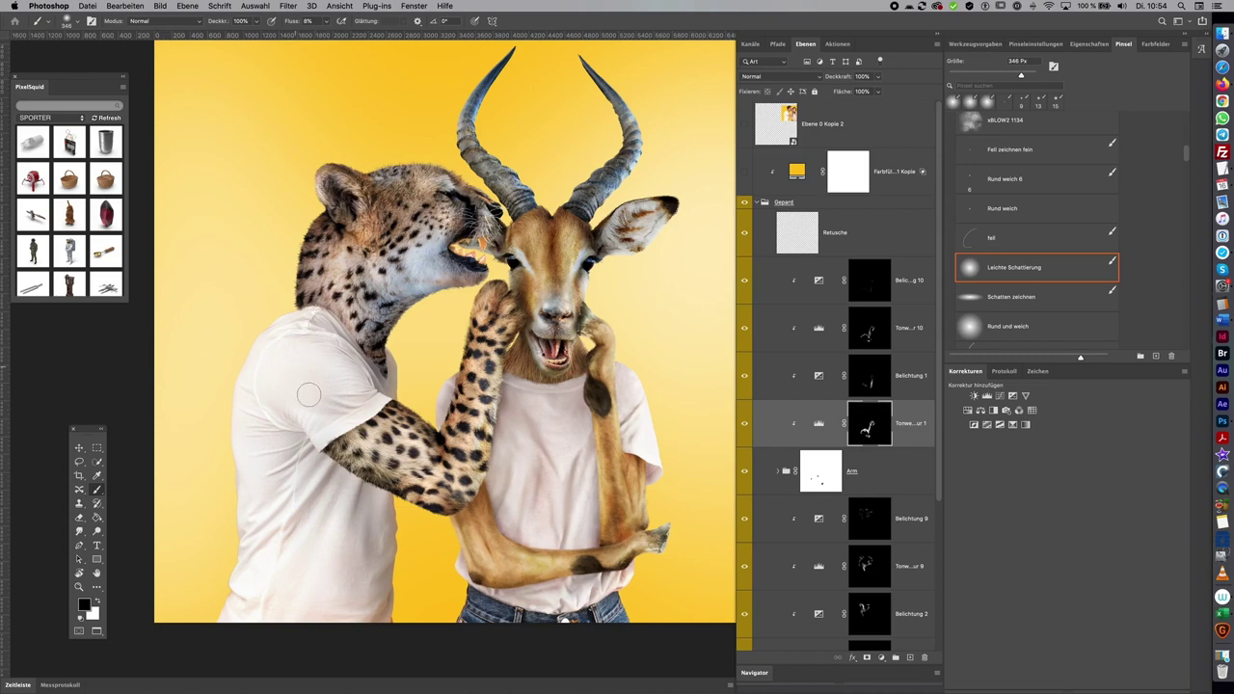
left_click(744, 425)
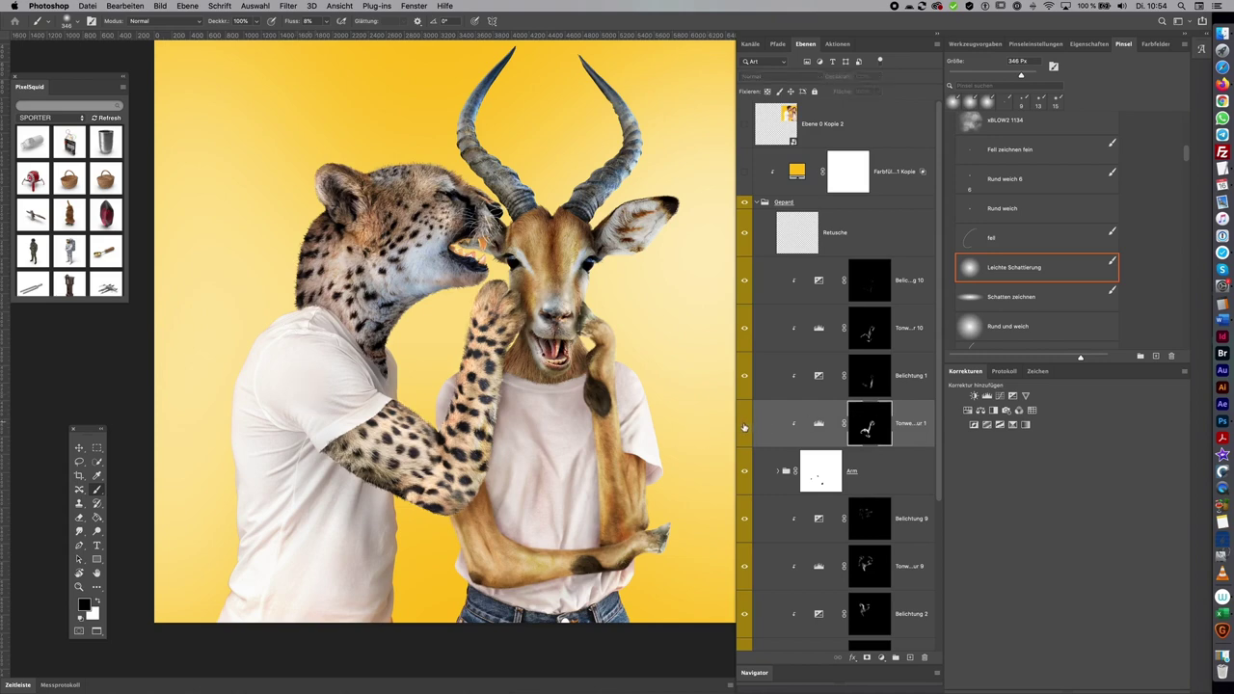
left_click(744, 425)
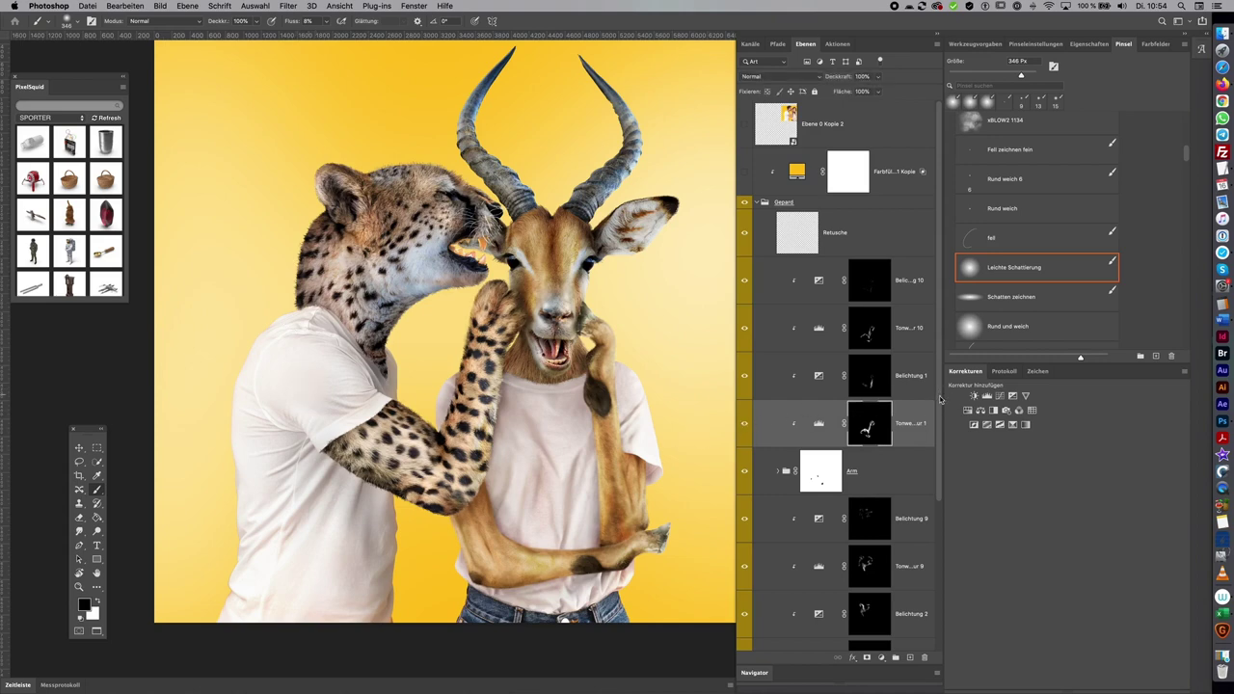
Step through the second tone layer, tone layer 9 and the Belichtung 9 exposure layer
scroll(935, 584, "down", 5)
left_click(870, 459)
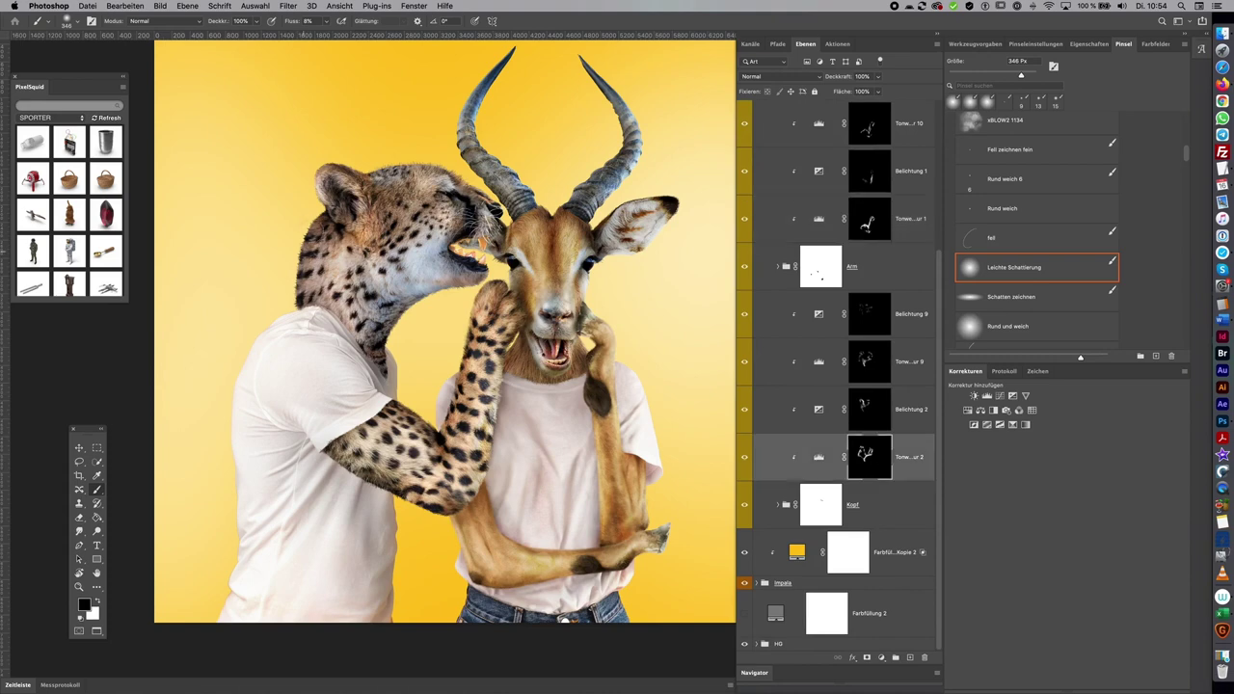
left_click(859, 341)
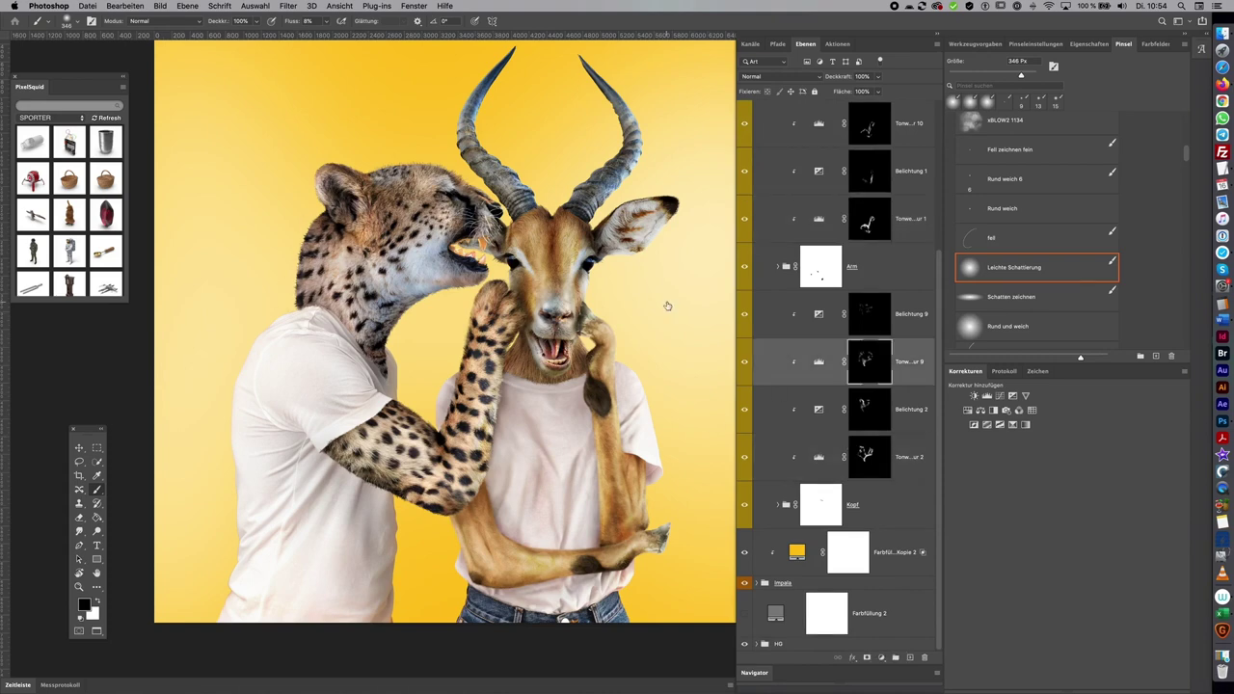
left_click(896, 304)
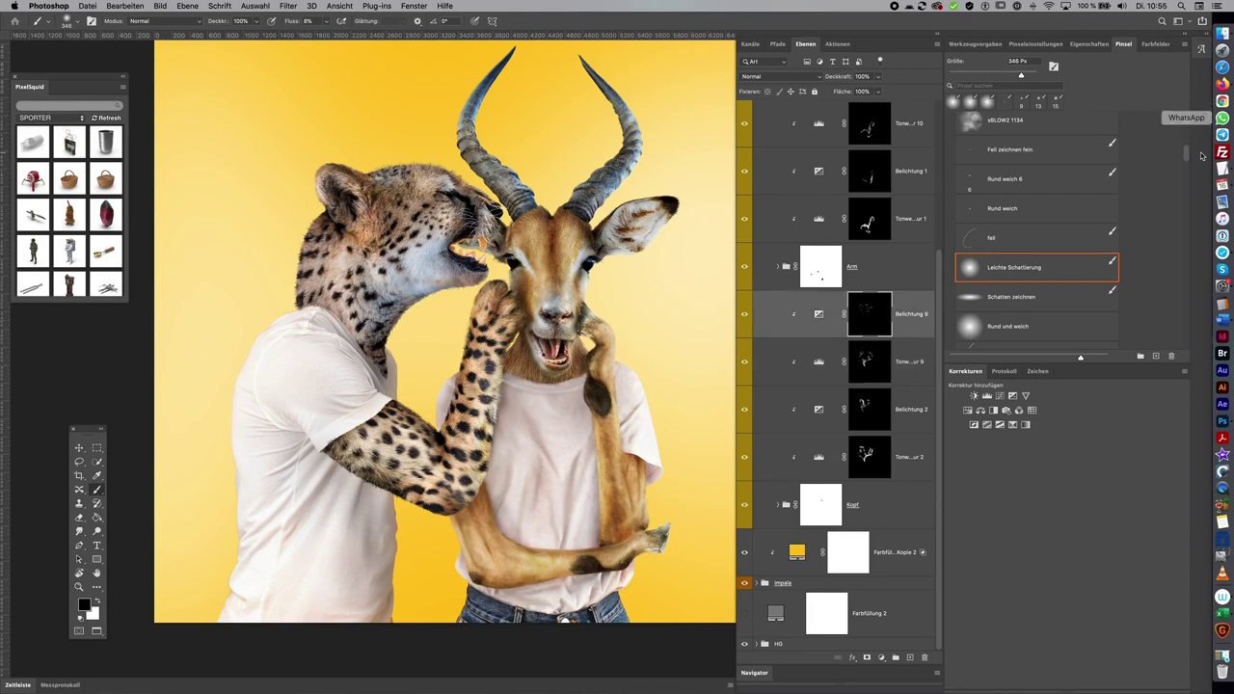
scroll(1039, 226, "down", 5)
Switch to the Gras brush at about 189 px in white, then select Belichtung 2
left_click(1033, 176)
left_click_drag(627, 380, 656, 379)
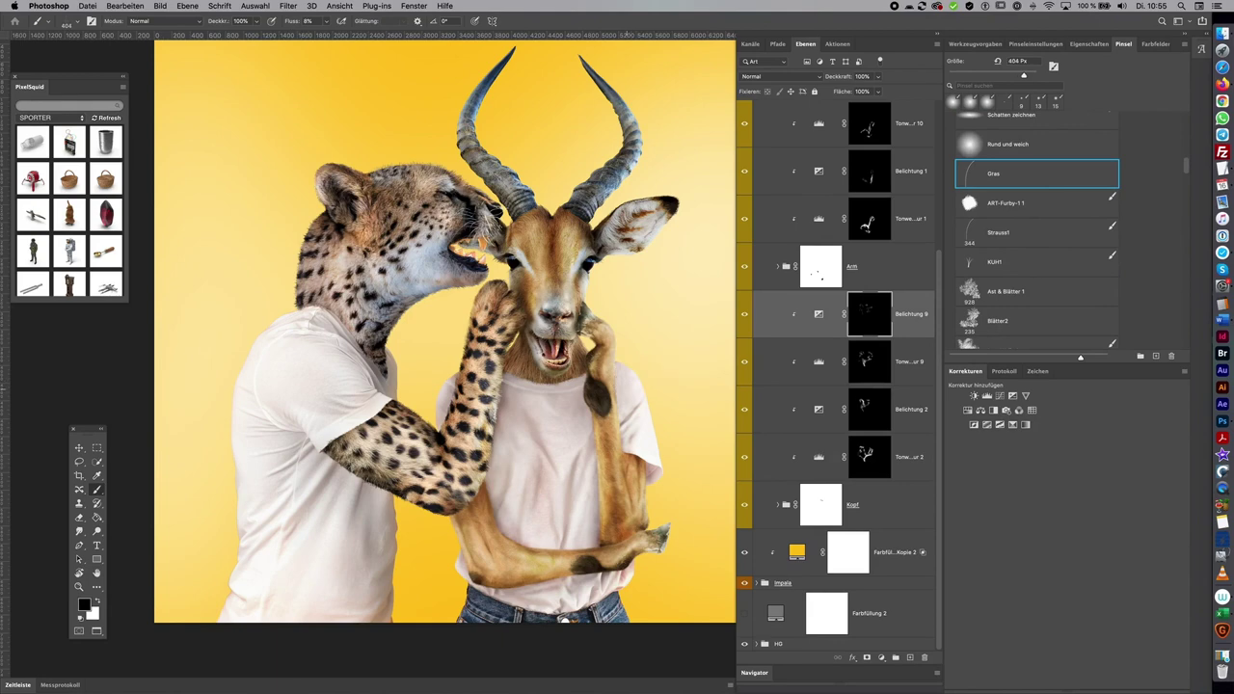
left_click_drag(415, 439, 383, 442)
key("x")
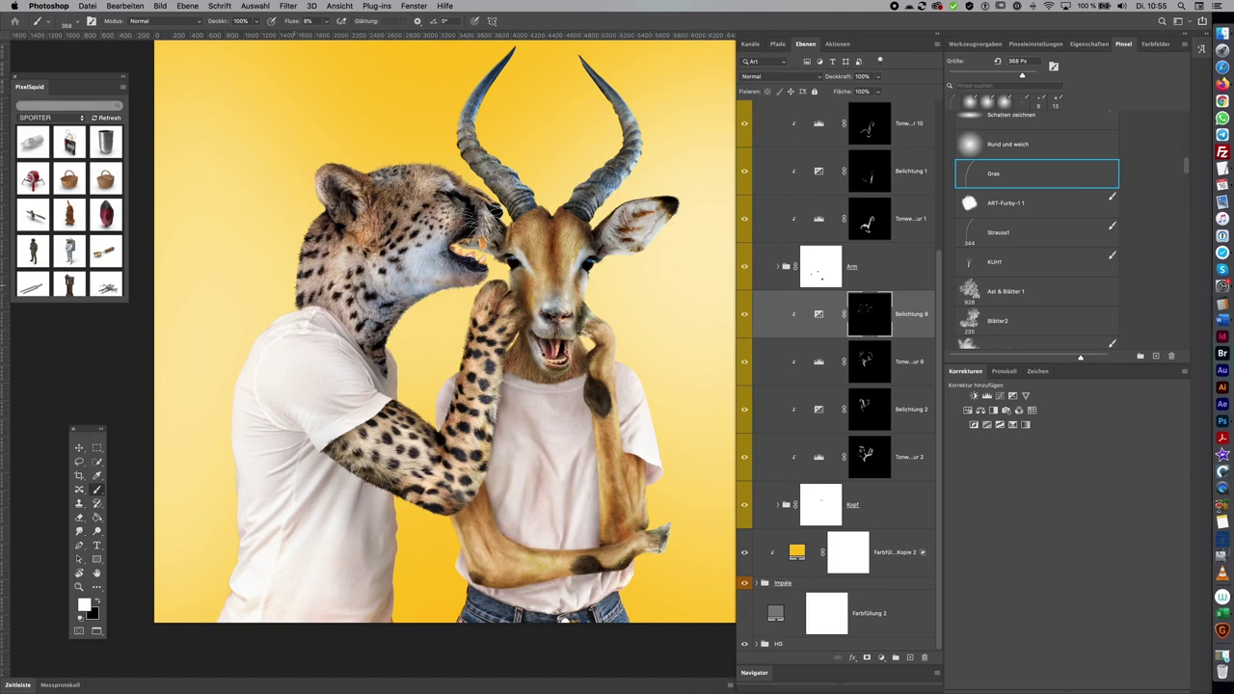
left_click_drag(53, 34, 50, 34)
scroll(346, 302, "up", 2)
left_click_drag(367, 241, 332, 241)
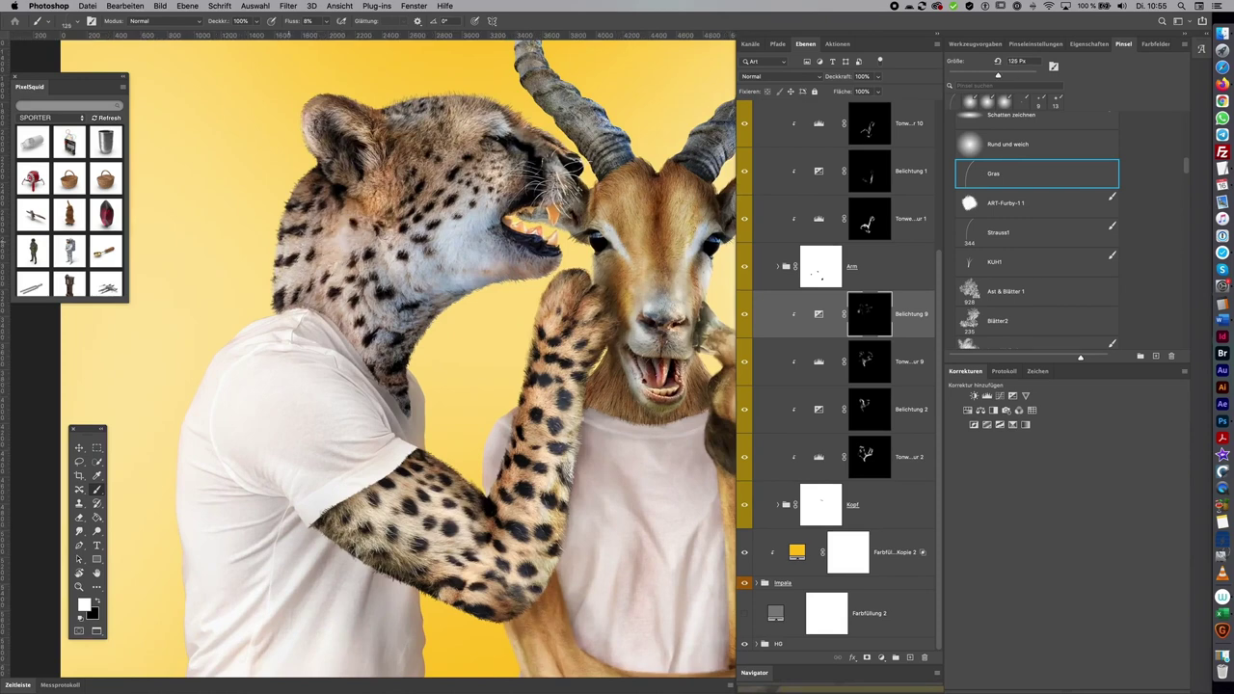
left_click_drag(347, 231, 378, 232)
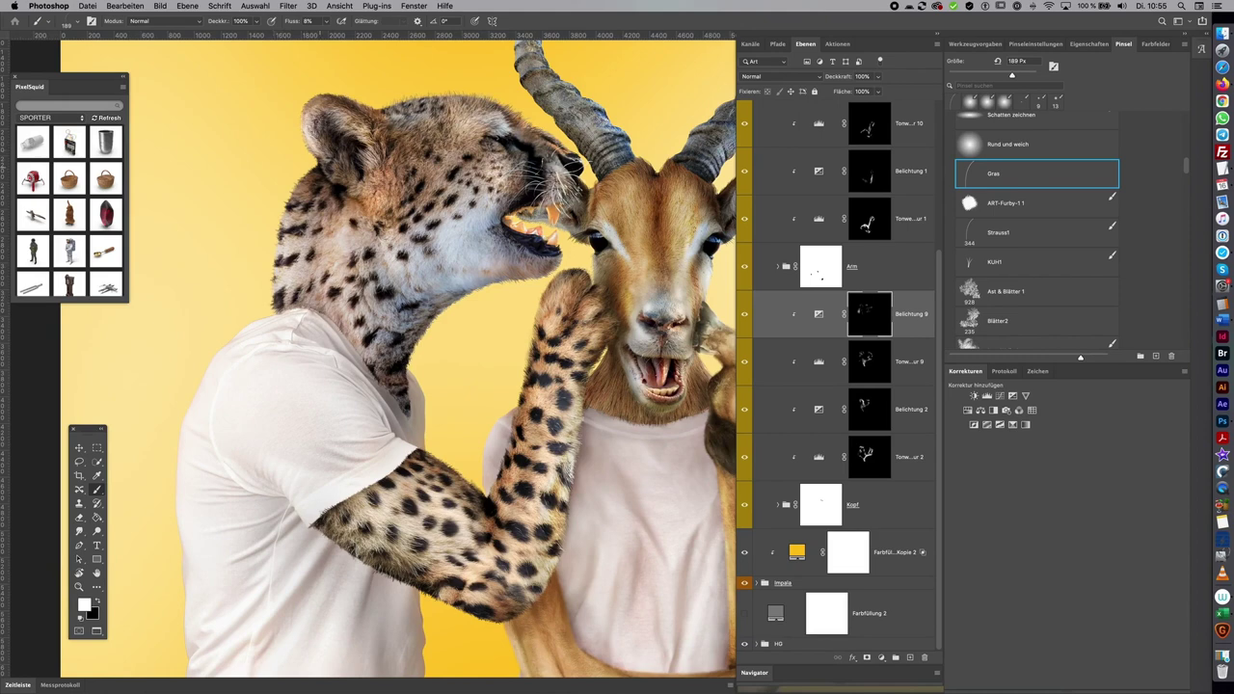
left_click(882, 402)
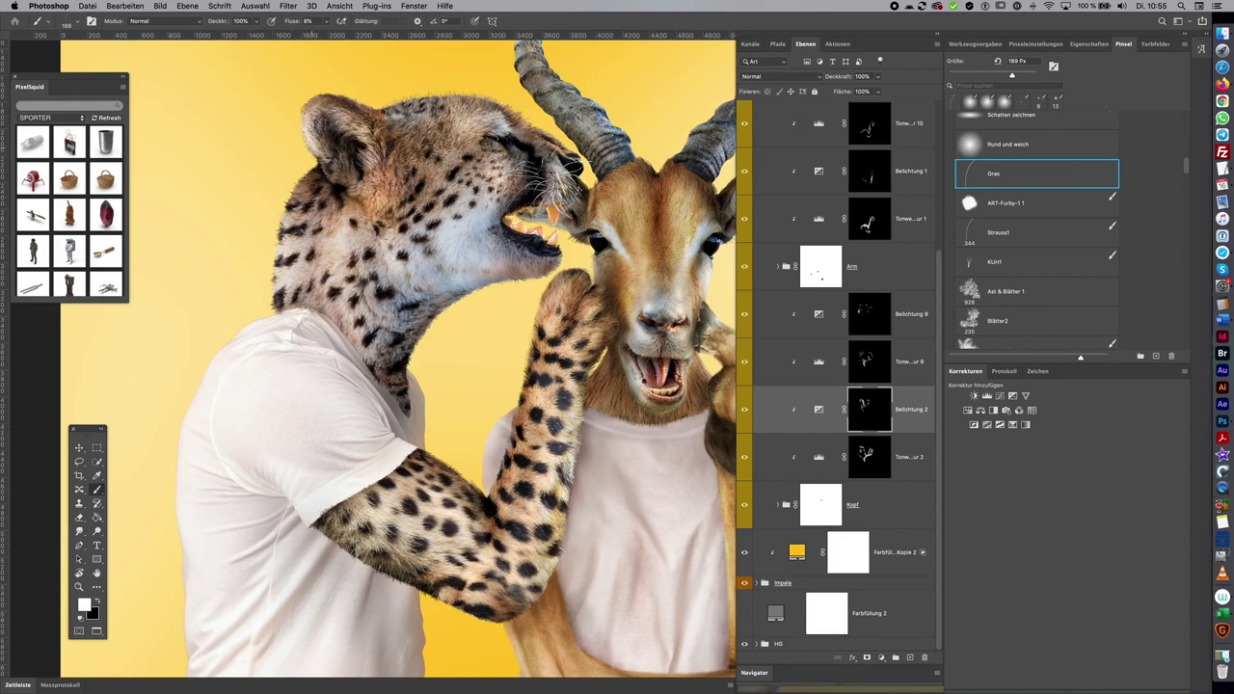
scroll(465, 365, "down", 5)
scroll(465, 365, "down", 3)
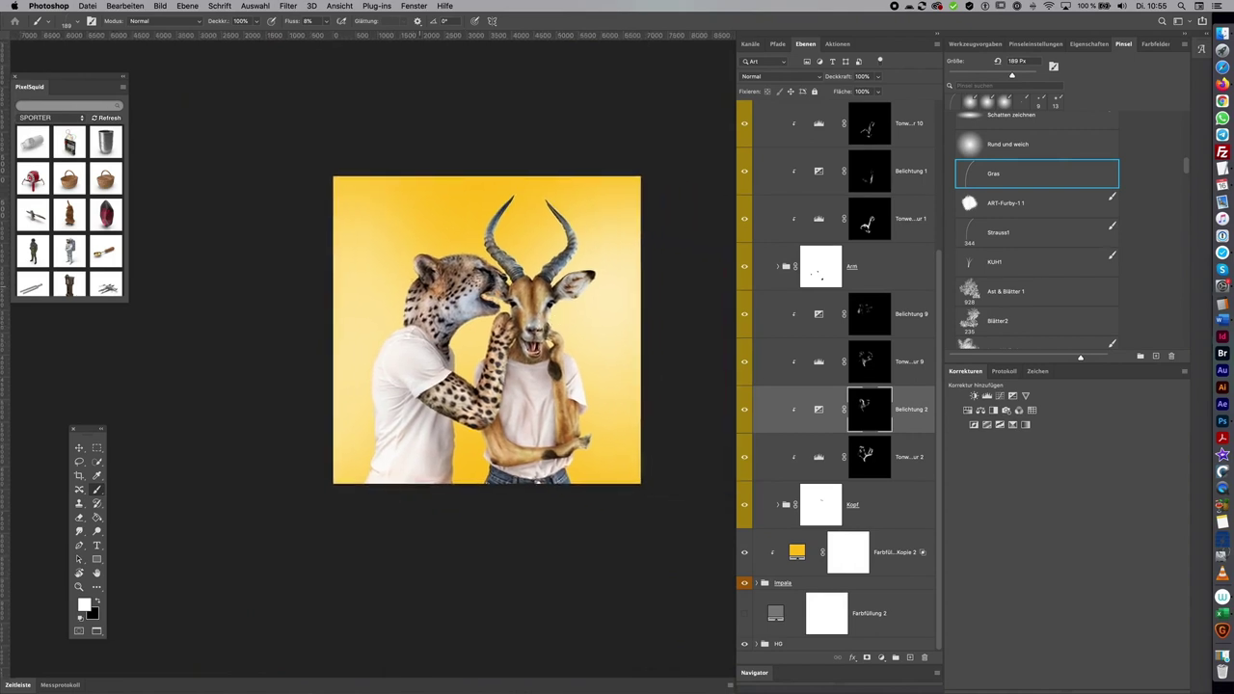
Duplicate Farbfüllung 1 Kopie 2 and clip the copy, Kopie 3, inside the HG group
scroll(594, 352, "up", 2)
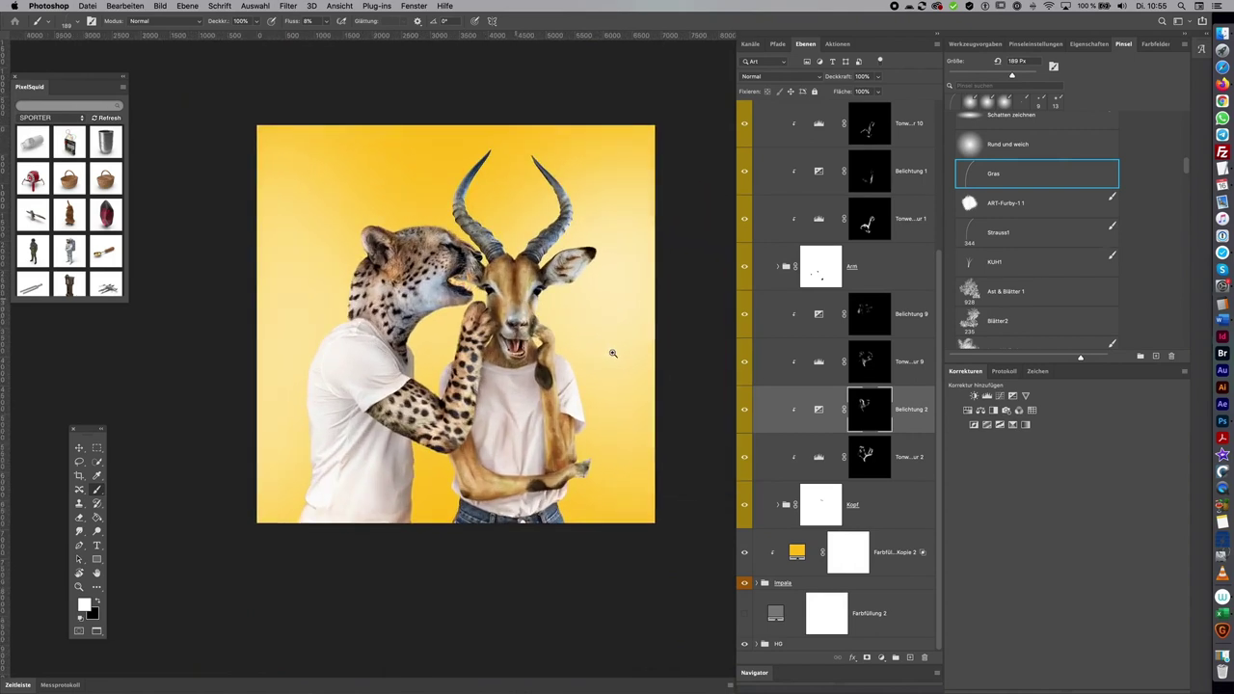
scroll(611, 351, "up", 2)
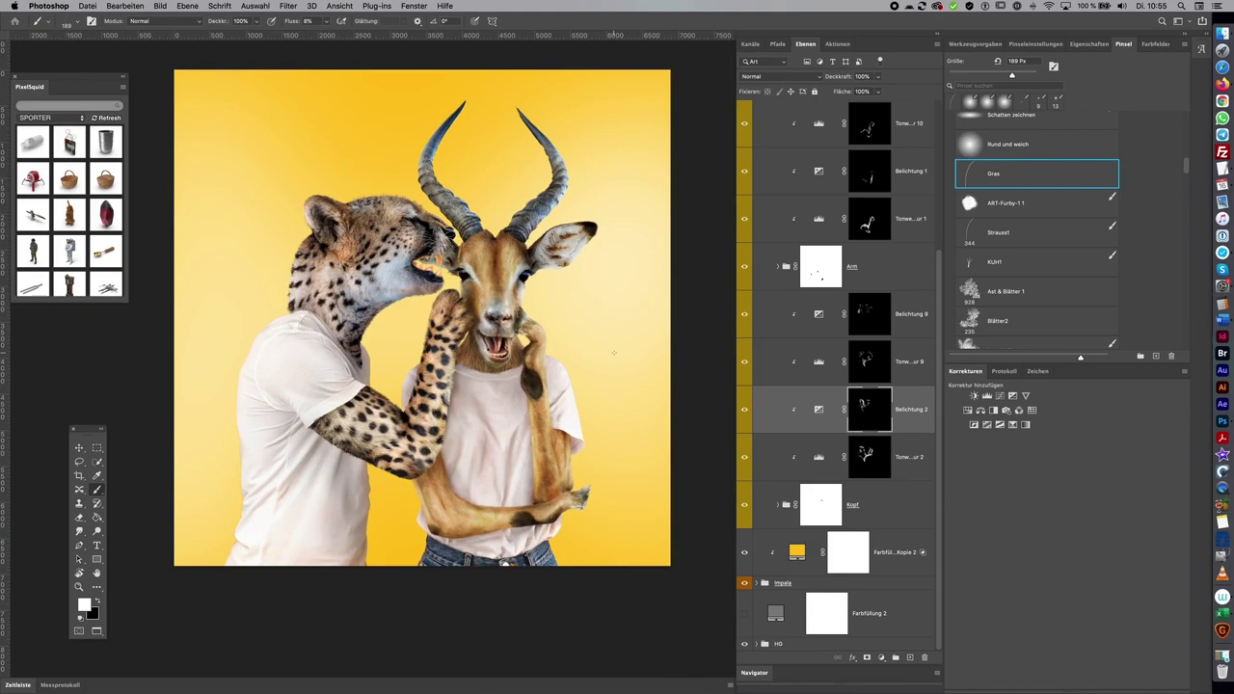
left_click_drag(941, 262, 941, 144)
left_click(762, 154)
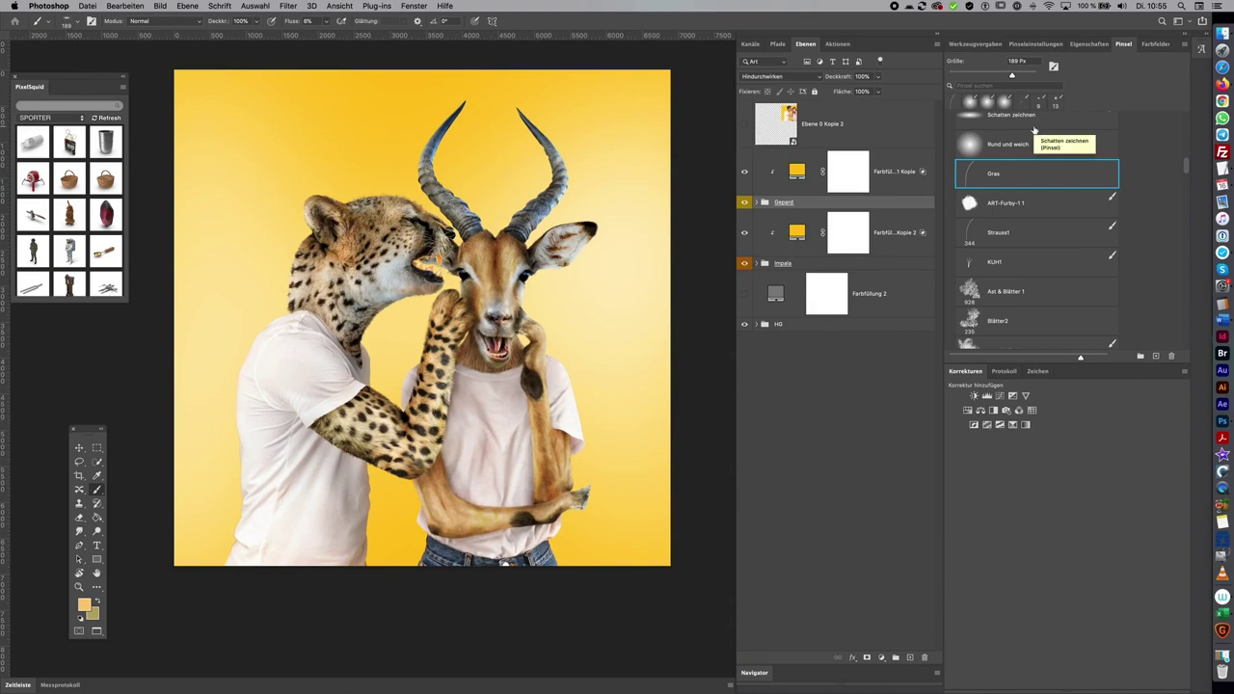
left_click(907, 240)
key("ctrl+j")
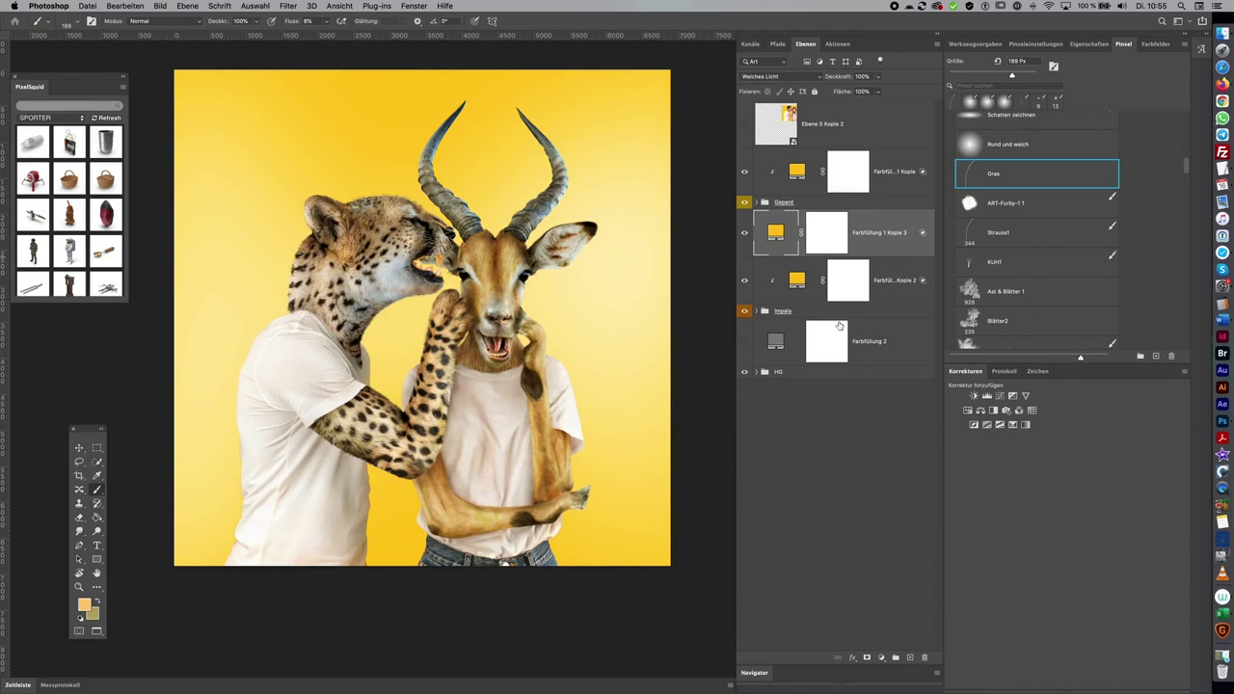
left_click_drag(902, 254, 906, 383)
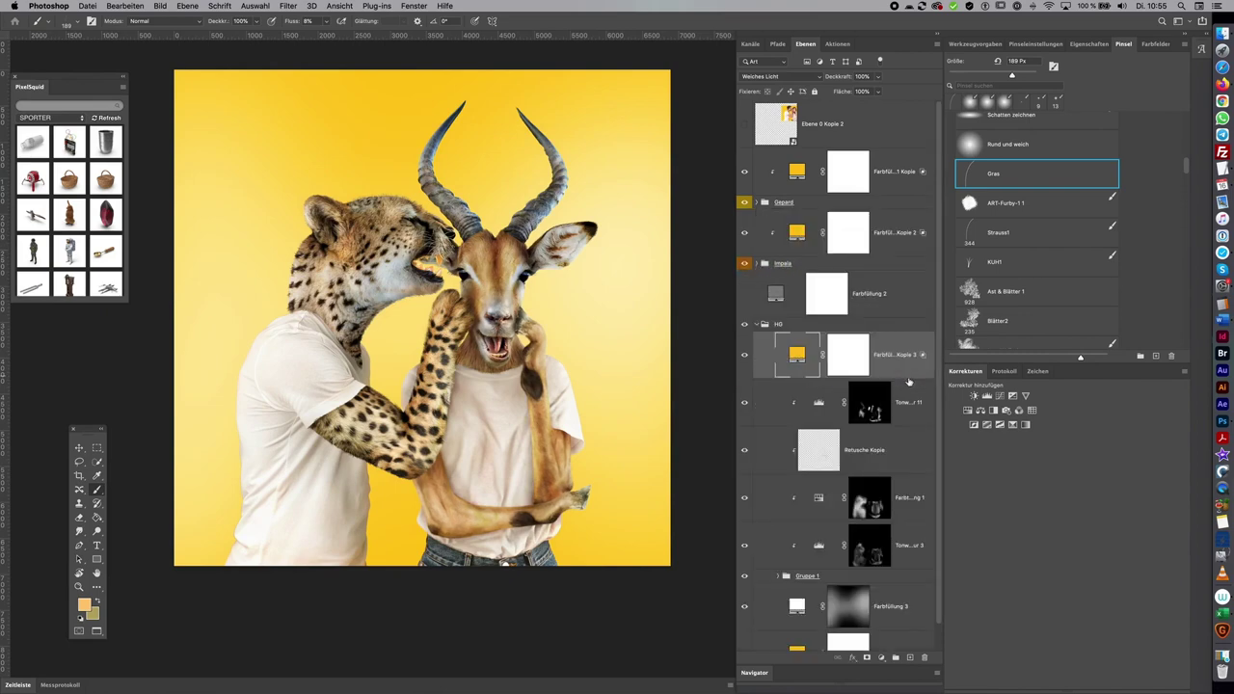
left_click(911, 378, "alt")
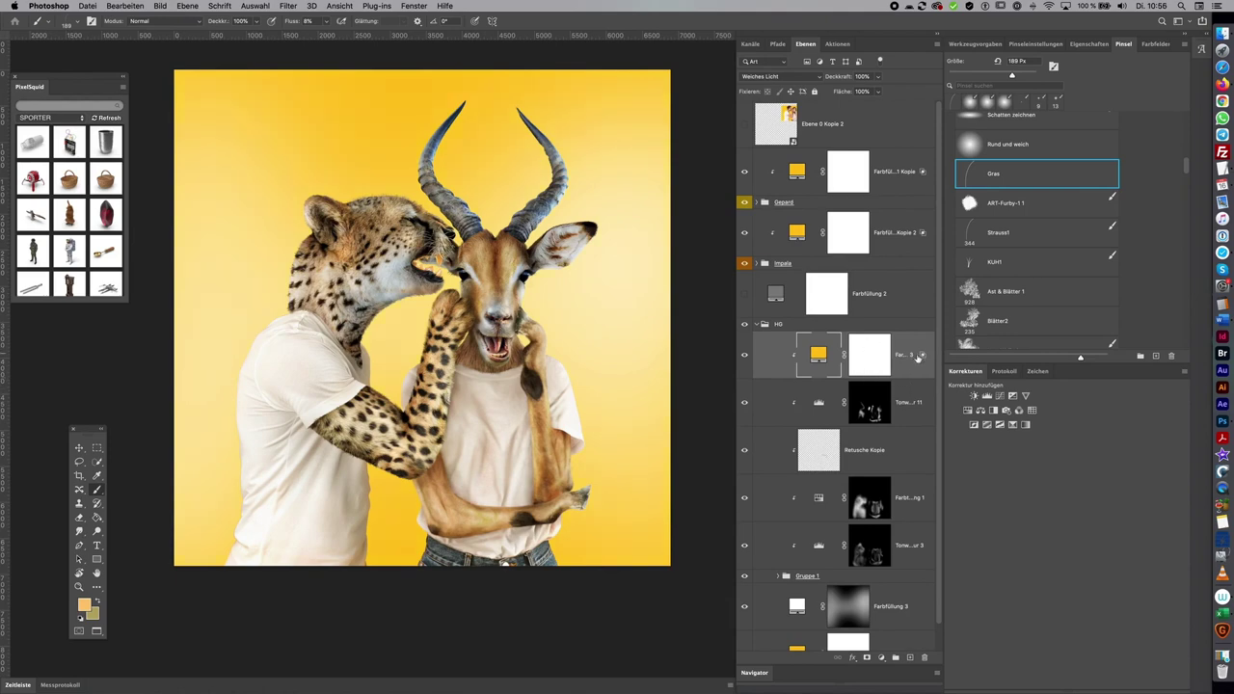
Set the fill copy to Farbe blending, with its Blend If black point left at 0
left_click(792, 78)
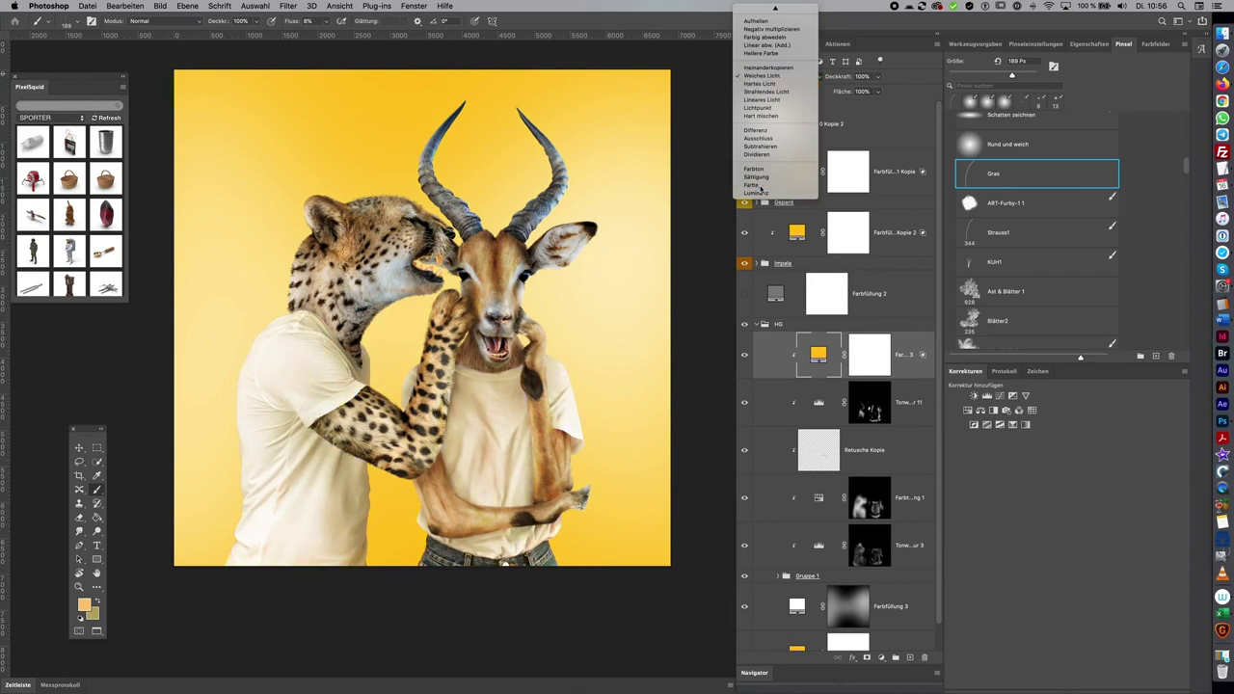
left_click(761, 185)
double_click(916, 367)
left_click_drag(729, 258, 744, 258)
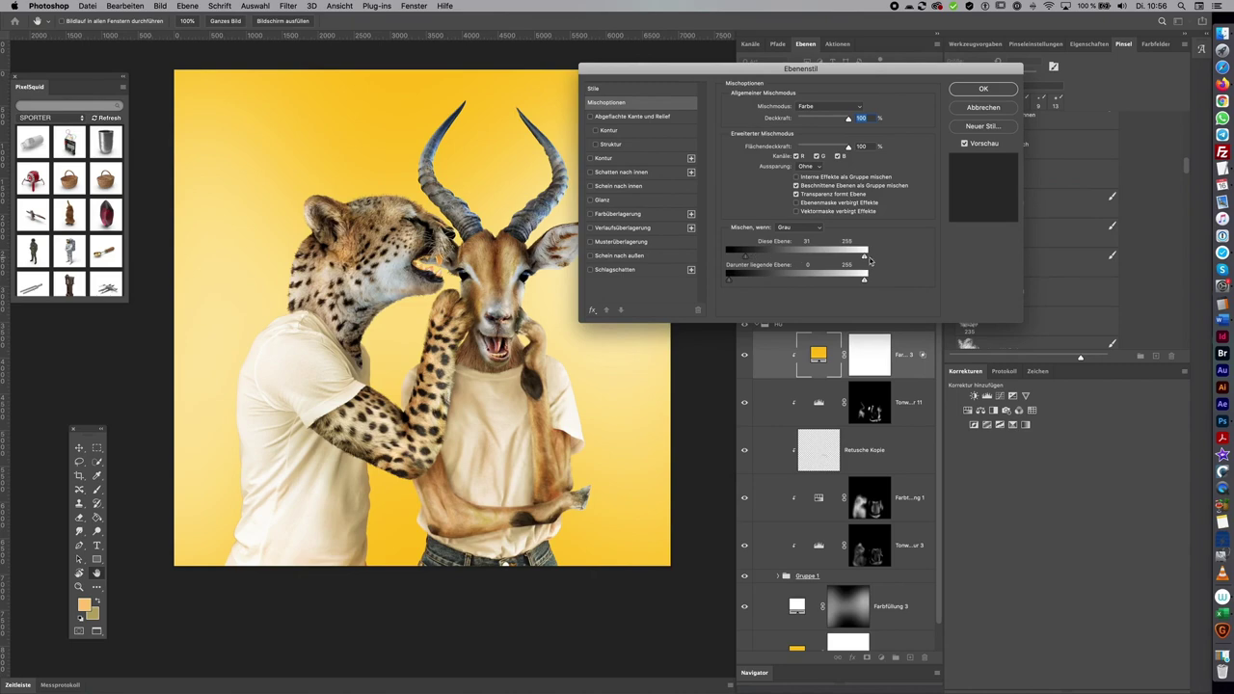
left_click_drag(744, 256, 727, 256)
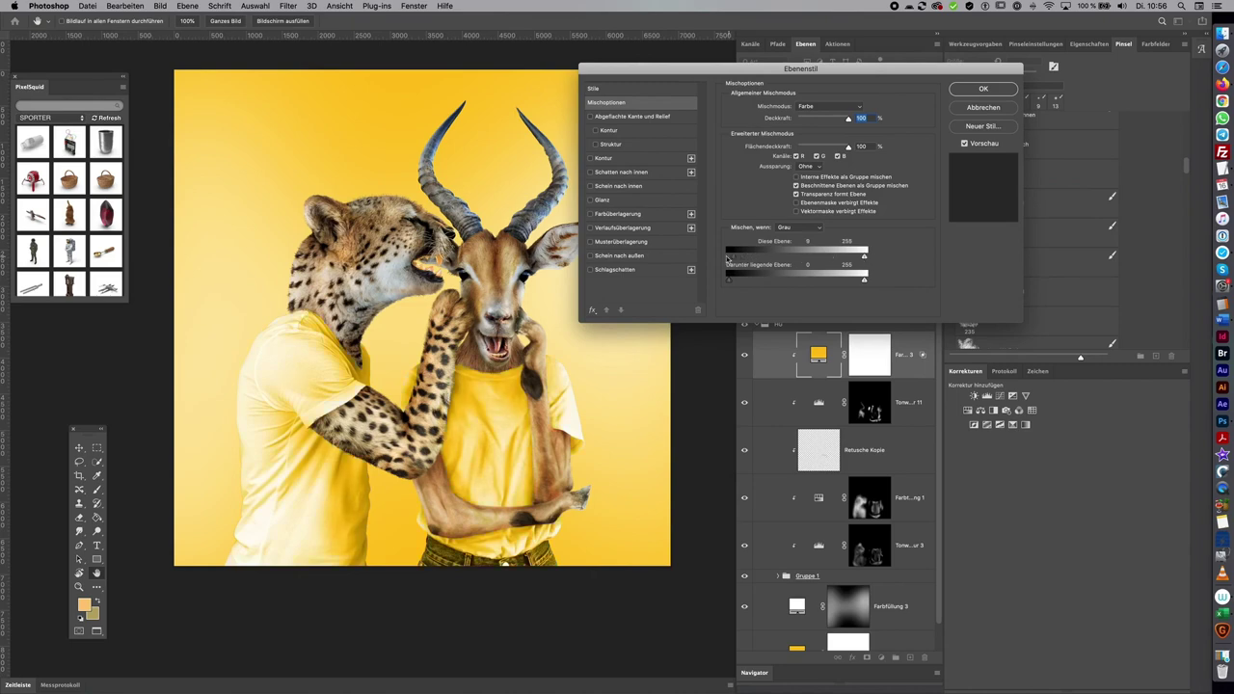
left_click(983, 89)
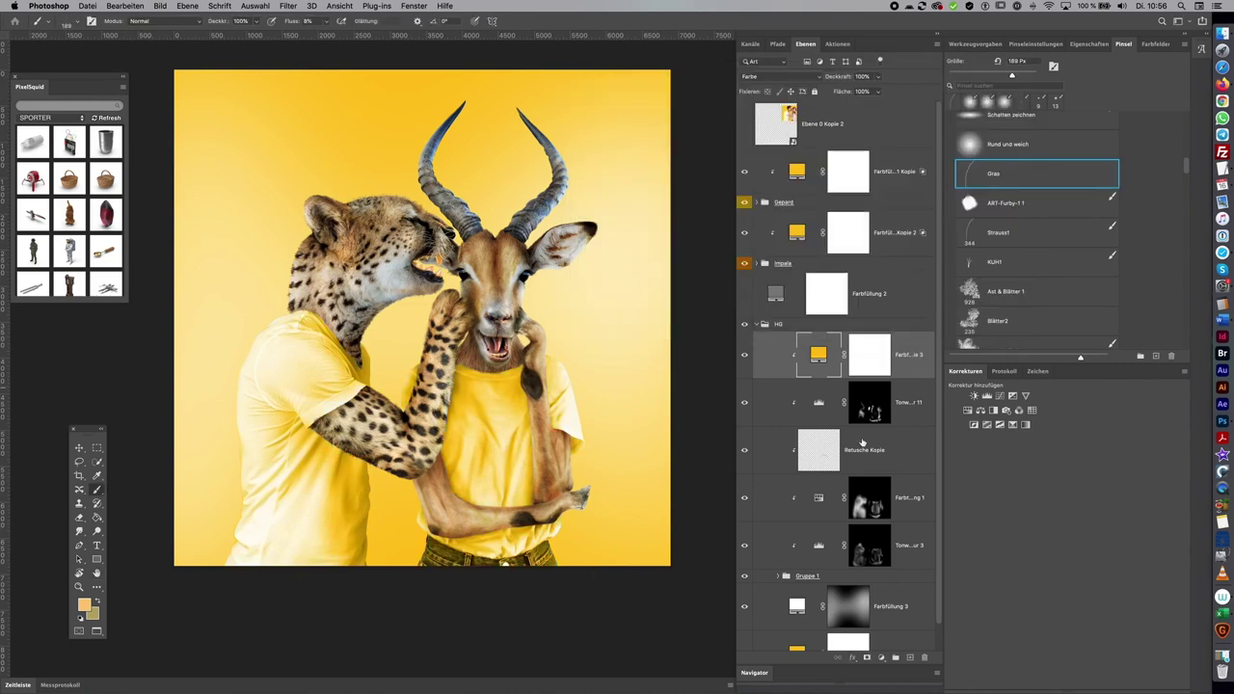
Invert the fill's mask to black and ready the Schatten zeichnen brush in white
left_click(871, 353)
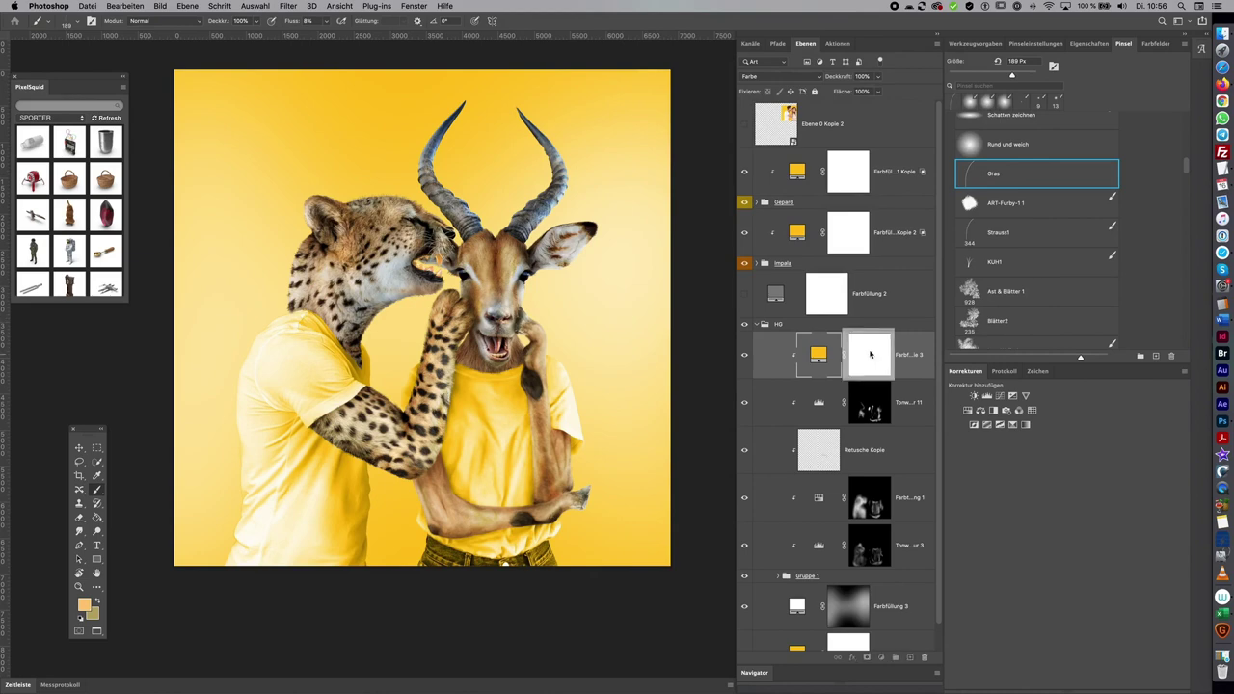
key("ctrl+i")
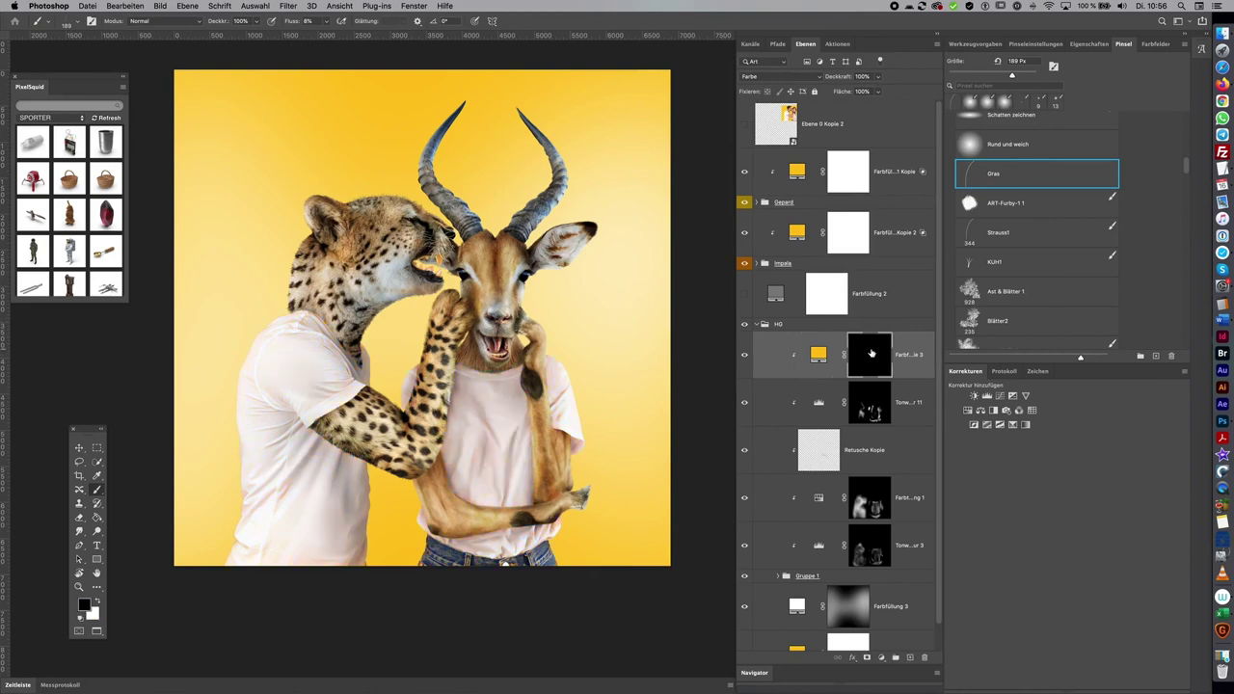
key("x")
left_click(1068, 137)
left_click(1056, 118)
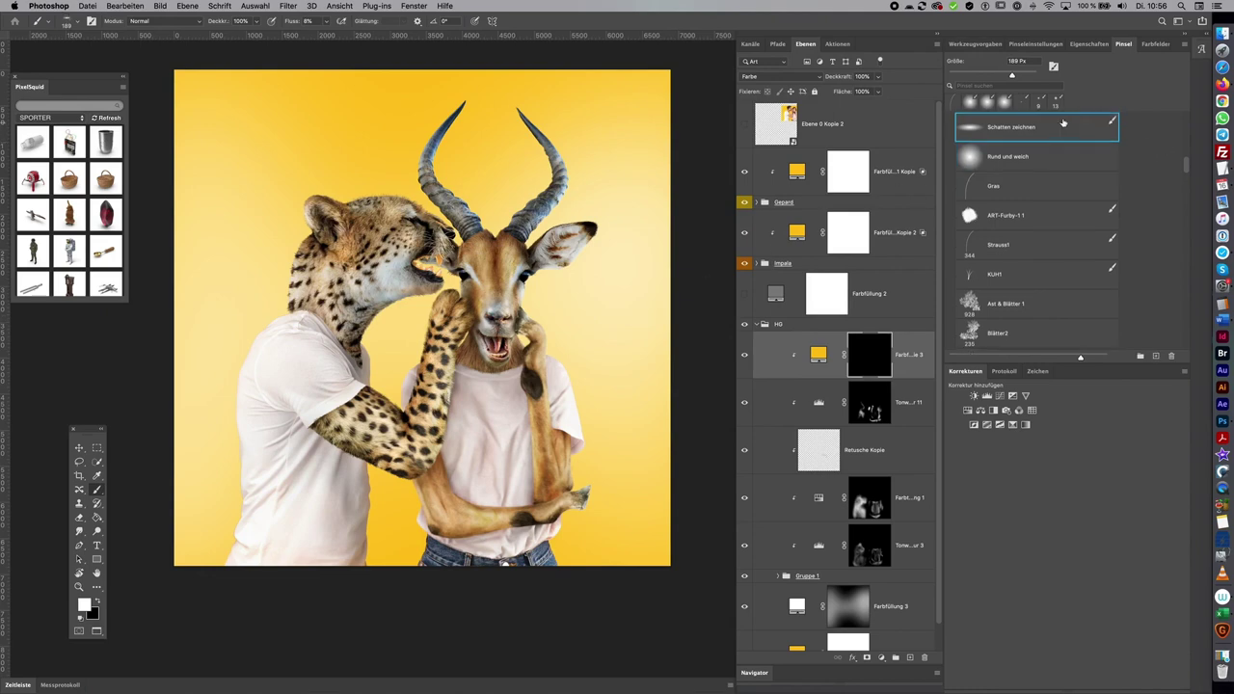
Paint white into the fill mask with the Leichte Schattierung brush at about 606 px
scroll(1186, 187, "down", 2)
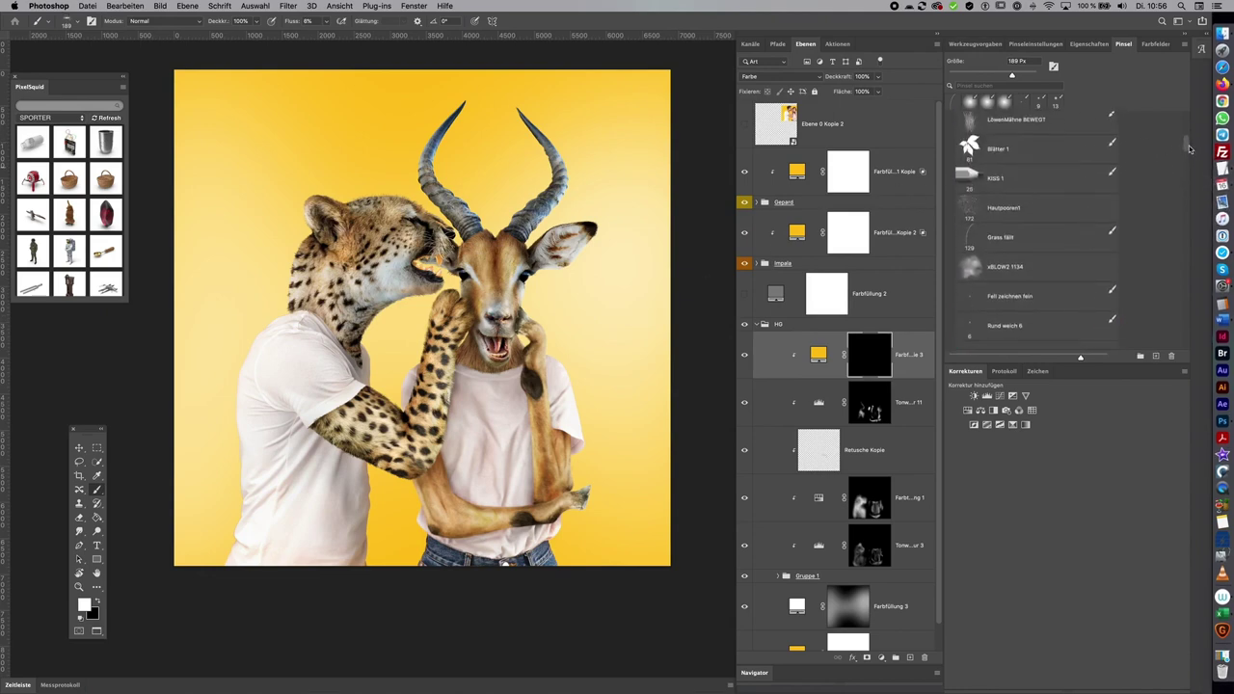
scroll(1188, 178, "up", 3)
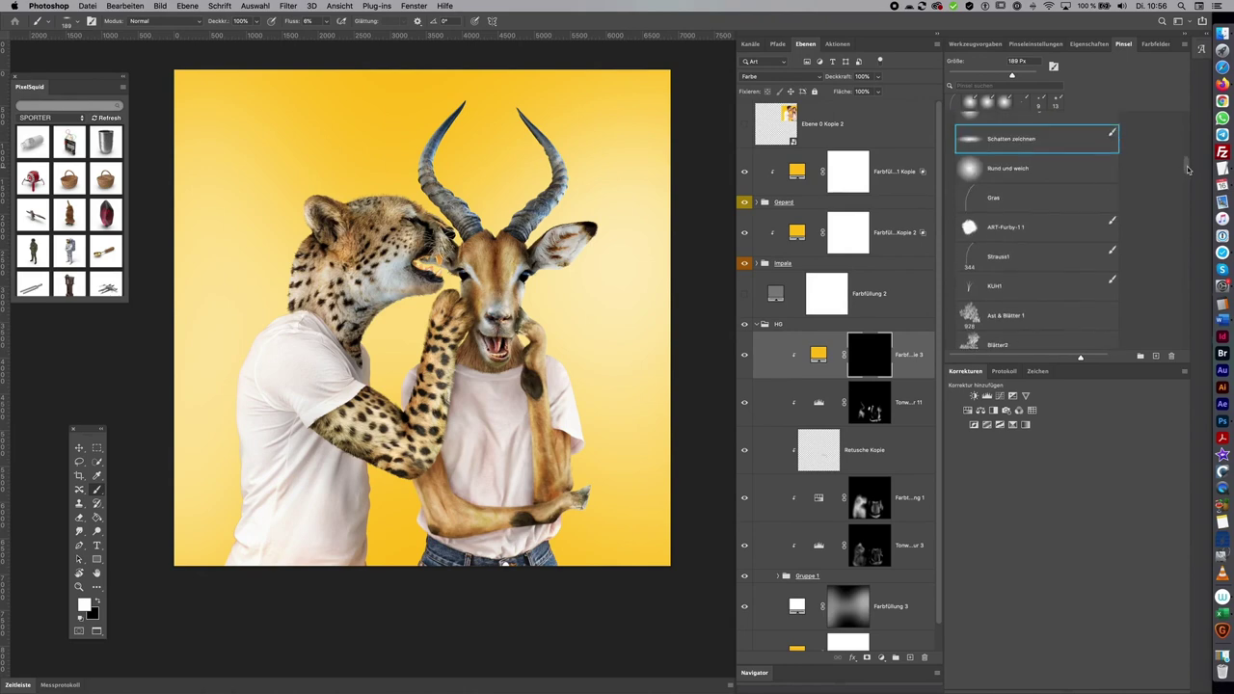
scroll(1188, 167, "up", 2)
scroll(1188, 166, "down", 1)
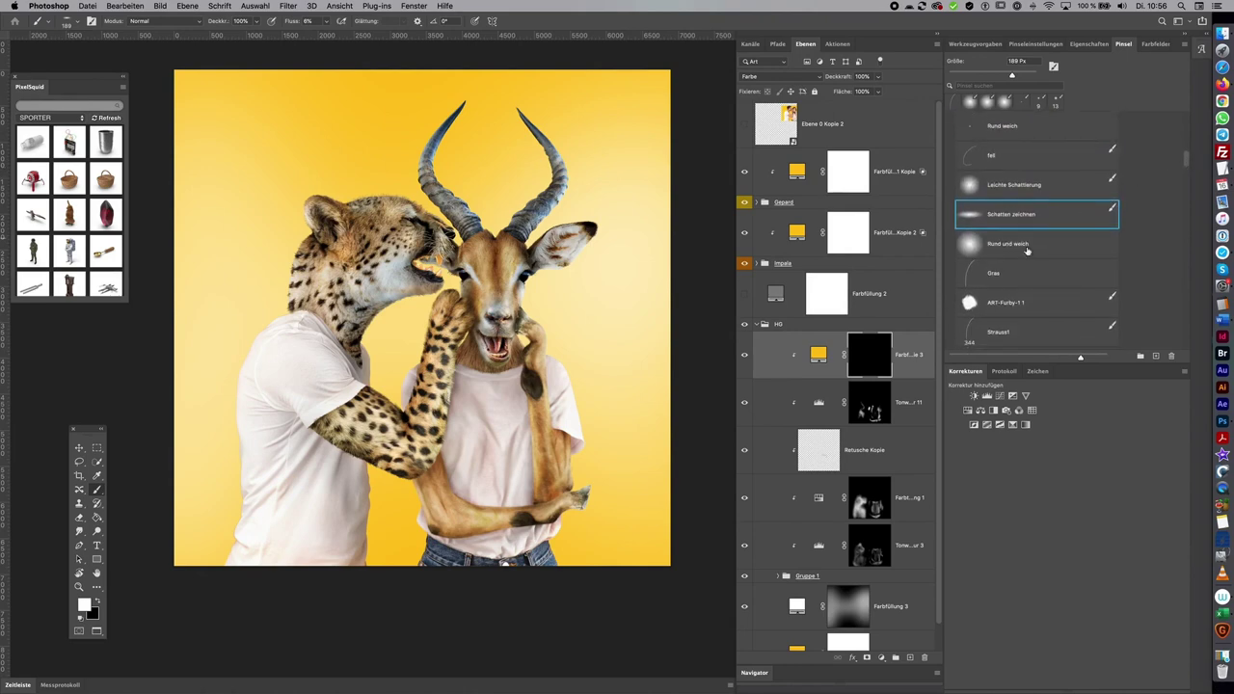
left_click(1048, 186)
left_click_drag(584, 360, 618, 361)
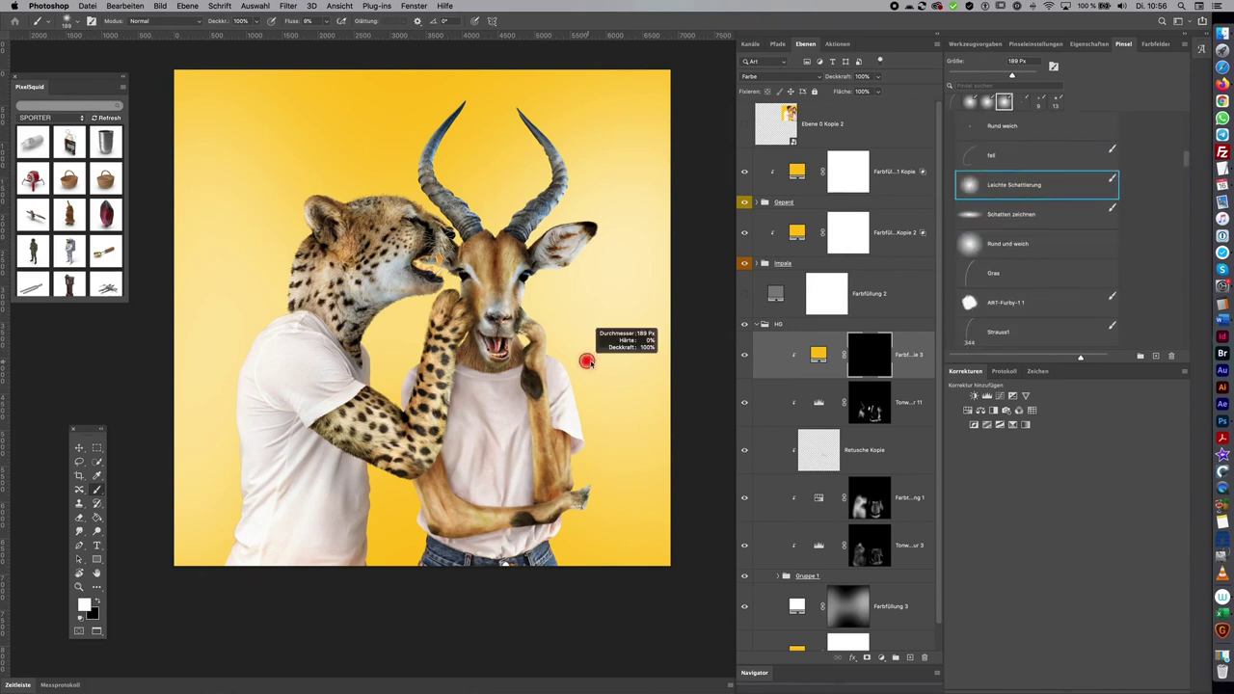
left_click_drag(589, 362, 589, 398)
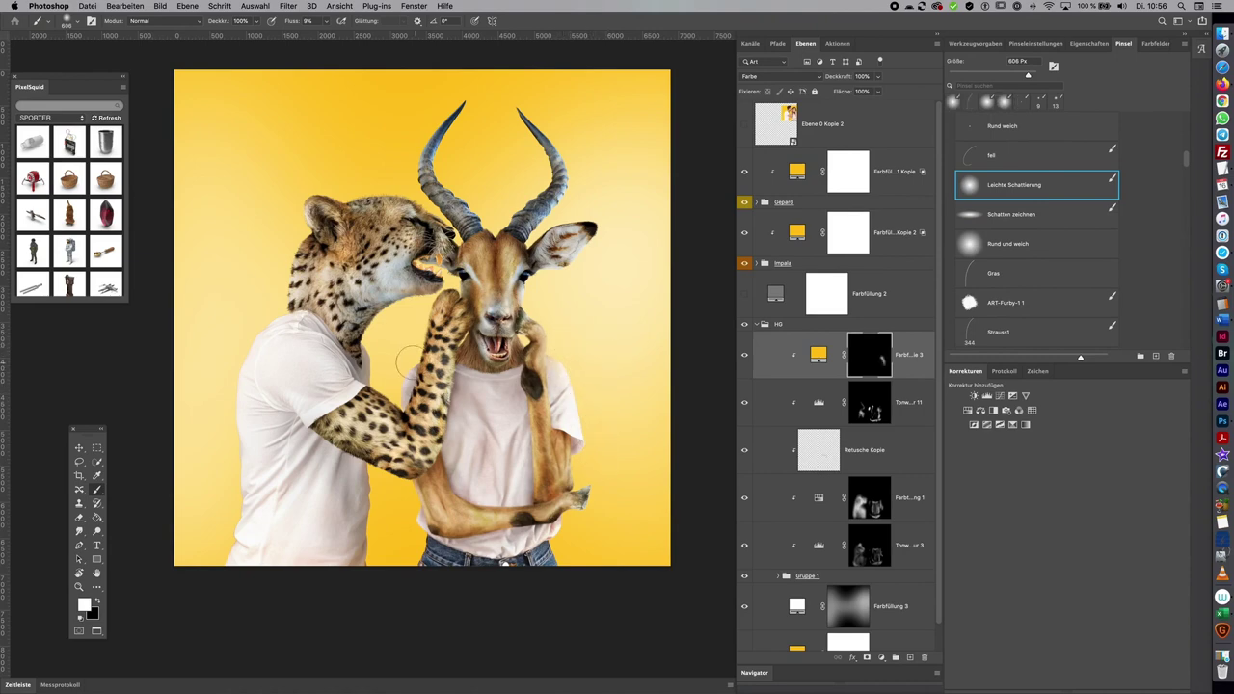
Brighten the area near the cheetah, then reduce the brush to about 417 px
left_click_drag(405, 359, 397, 371)
left_click_drag(578, 536, 550, 536)
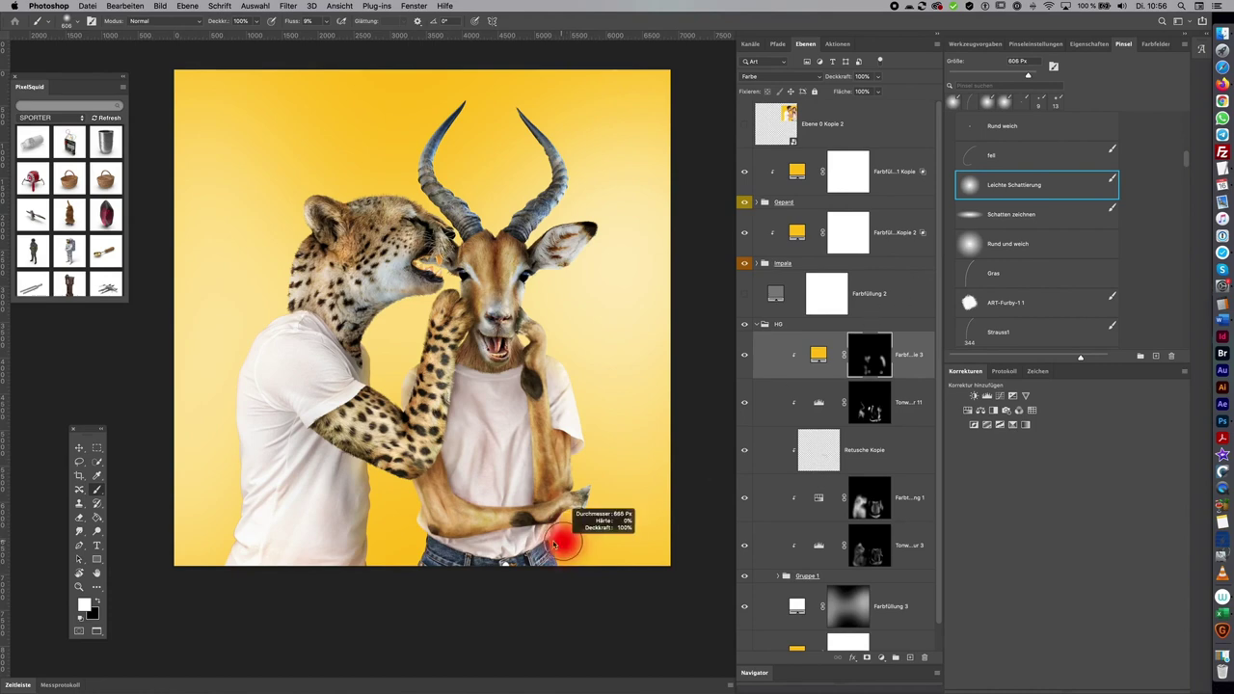
key("x")
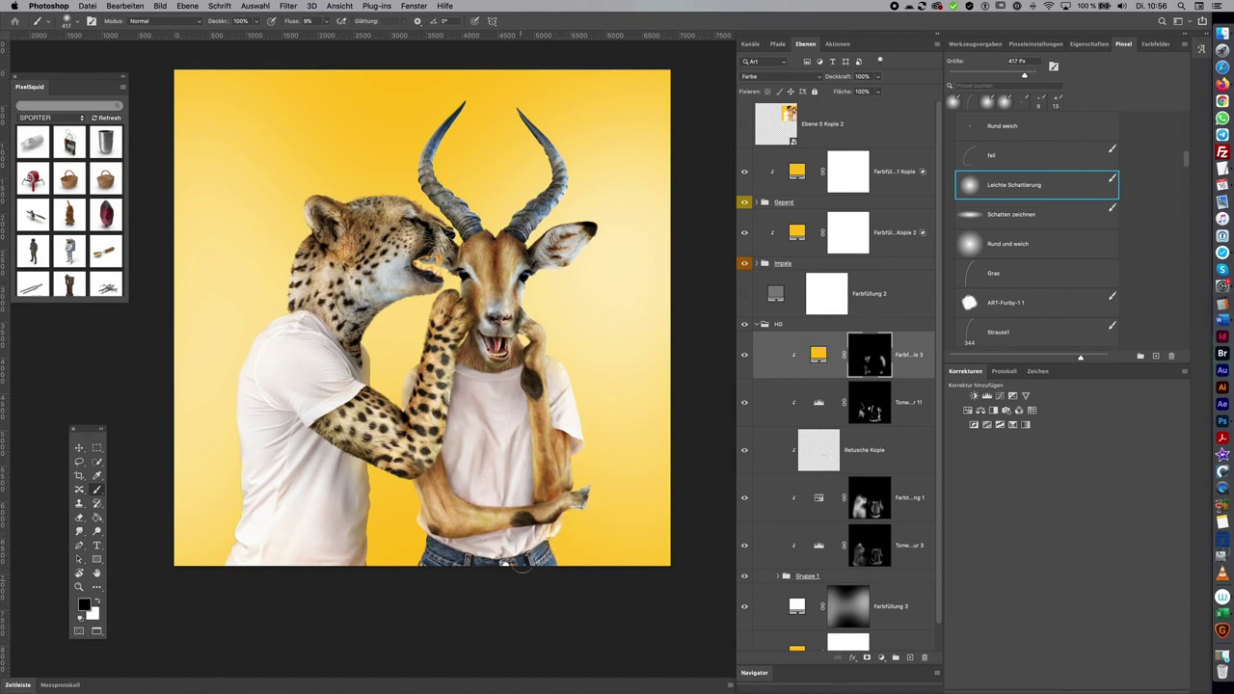
key("x")
scroll(602, 347, "left", 2)
scroll(601, 347, "down", 1)
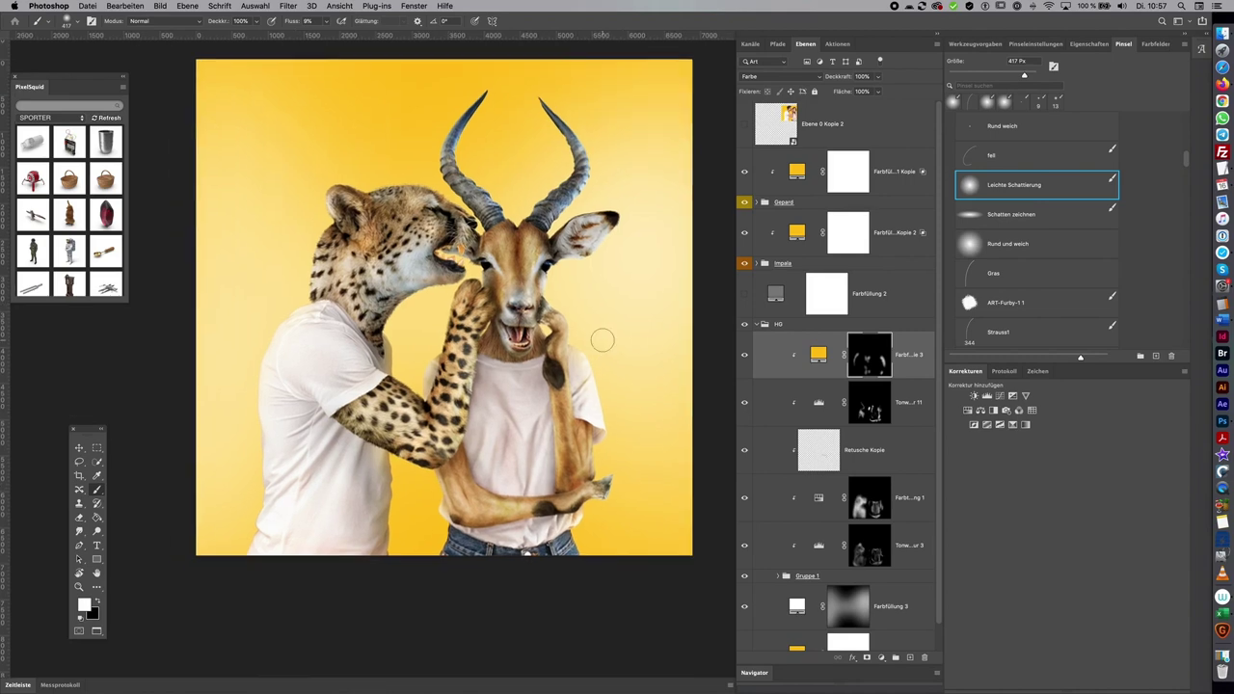
key("x")
key("x")
Rotate and zoom the view to follow the cheetah's neck edge
key("r")
left_click_drag(425, 501, 362, 441)
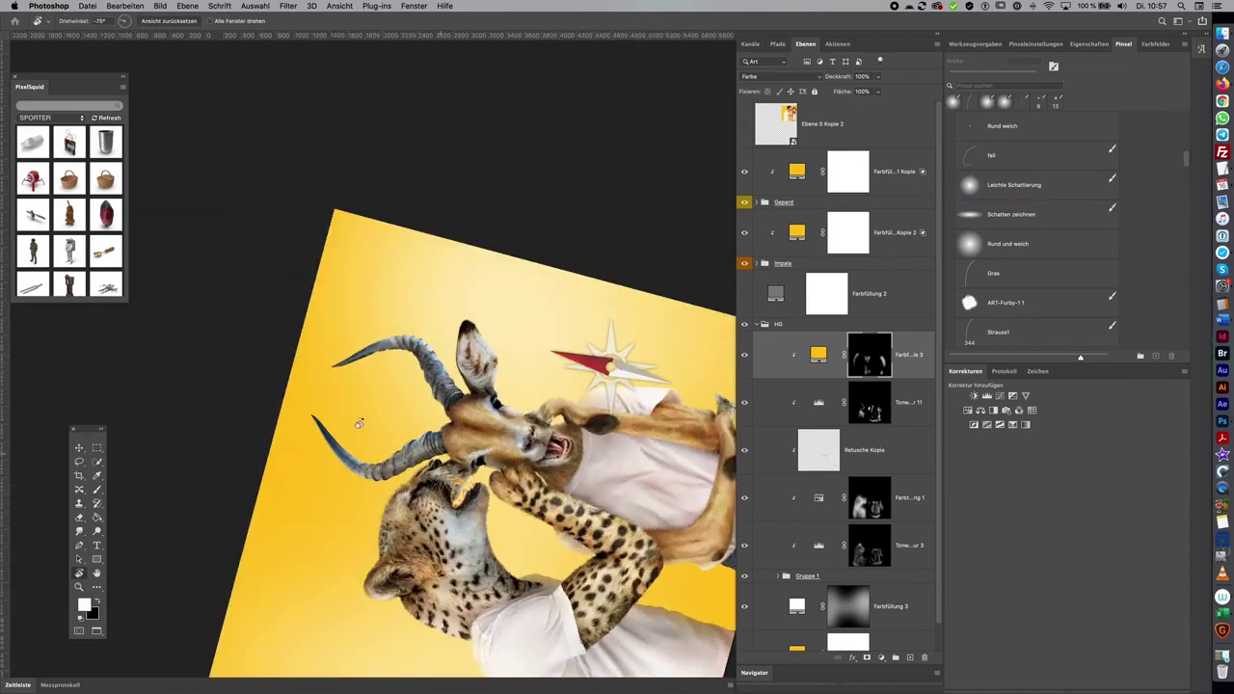
scroll(593, 301, "up", 1)
scroll(594, 301, "up", 5)
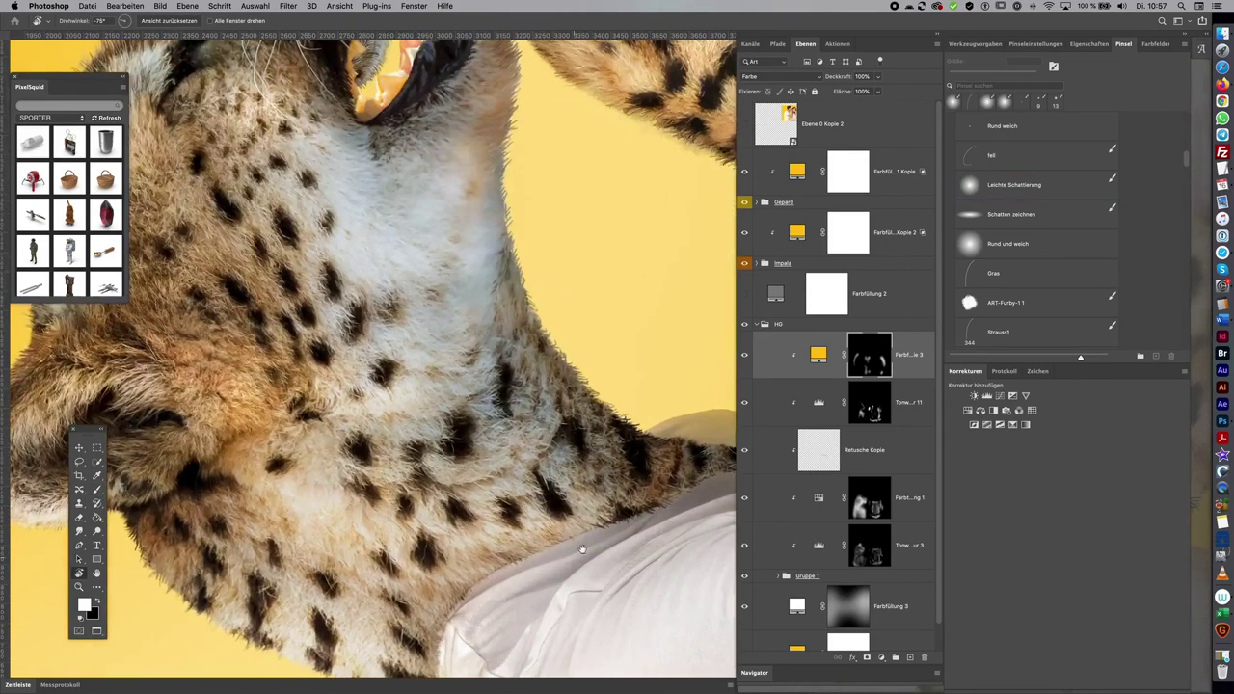
scroll(594, 300, "up", 2)
scroll(594, 301, "down", 1)
mouse_move(622, 199)
left_mouse_down()
mouse_move(472, 431)
mouse_move(445, 410)
left_mouse_up()
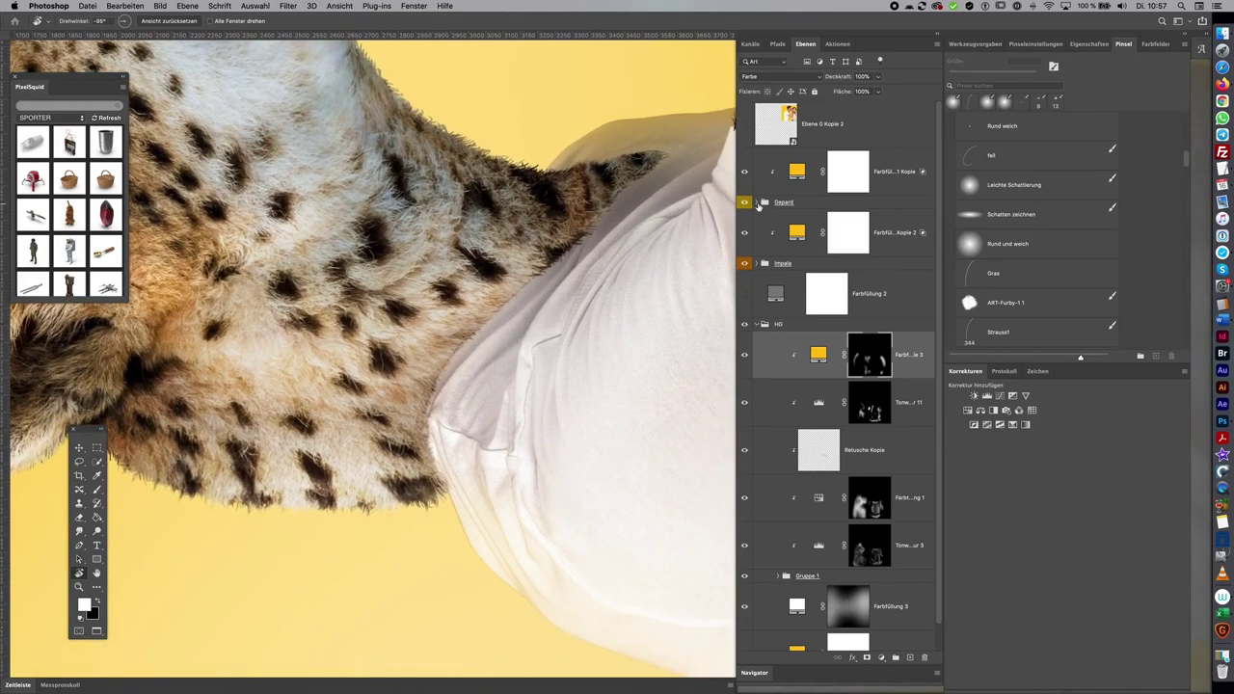
Add a layer mask to the Gepard group and pick the small Rund weich brush
left_click(758, 205)
left_click(851, 204)
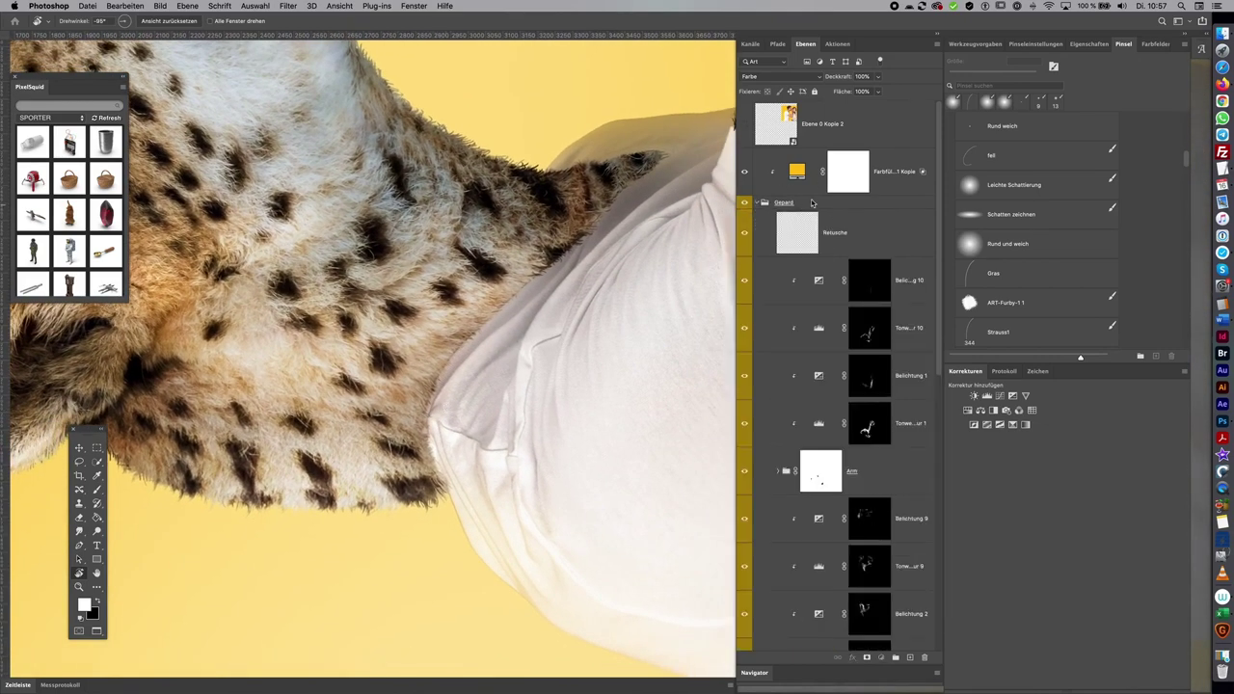
left_click(880, 657)
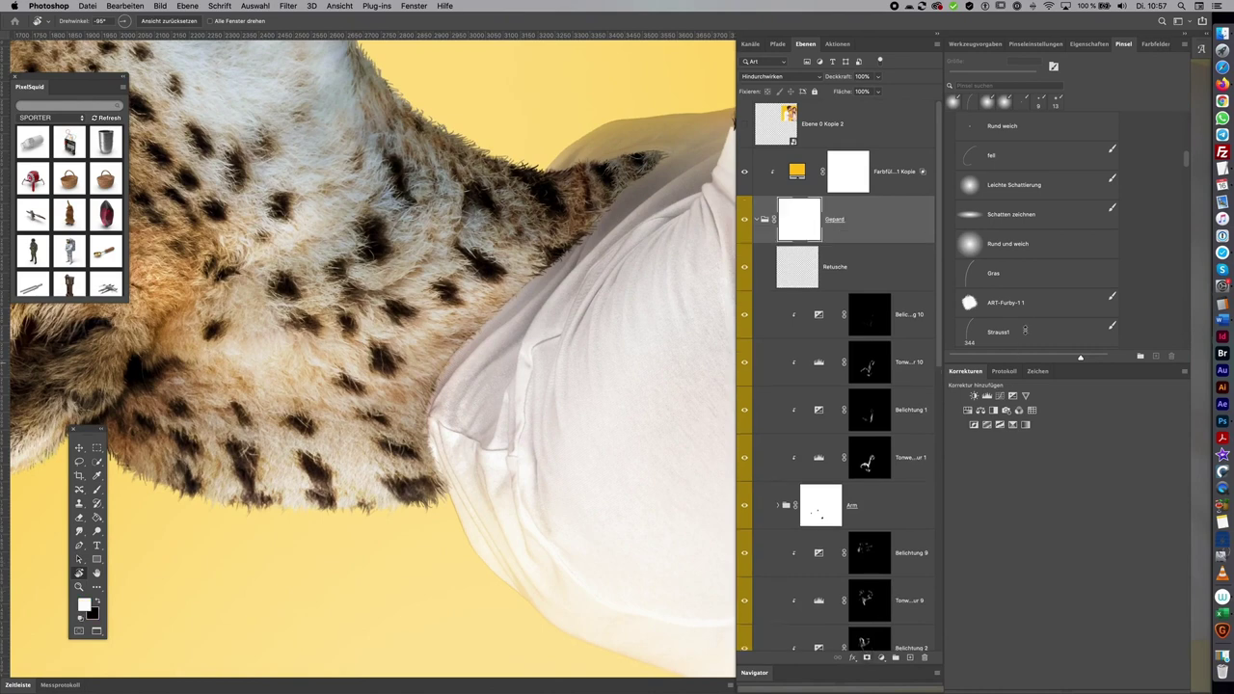
left_click(1032, 129)
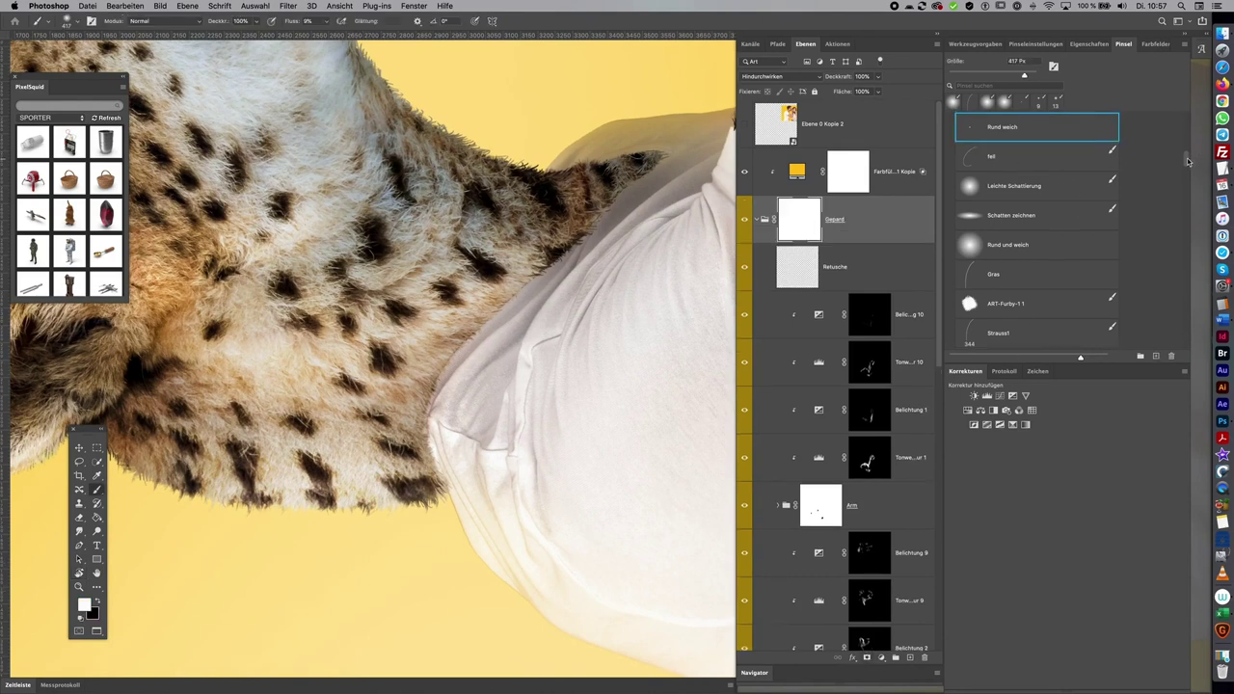
left_click_drag(1191, 163, 1187, 154)
left_click(1022, 224)
right_click(442, 405, "alt")
Paint black and white along the collar to blend the neck fur into the shirt
key("x")
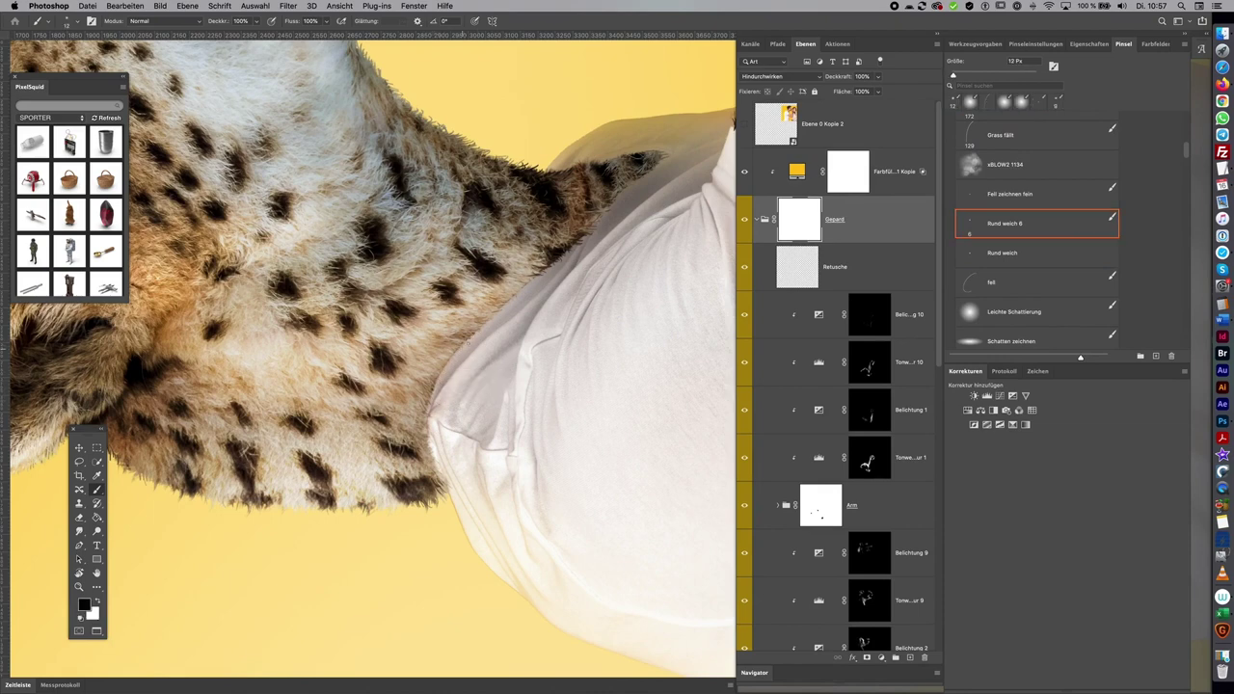
left_click_drag(426, 412, 441, 488)
key("x")
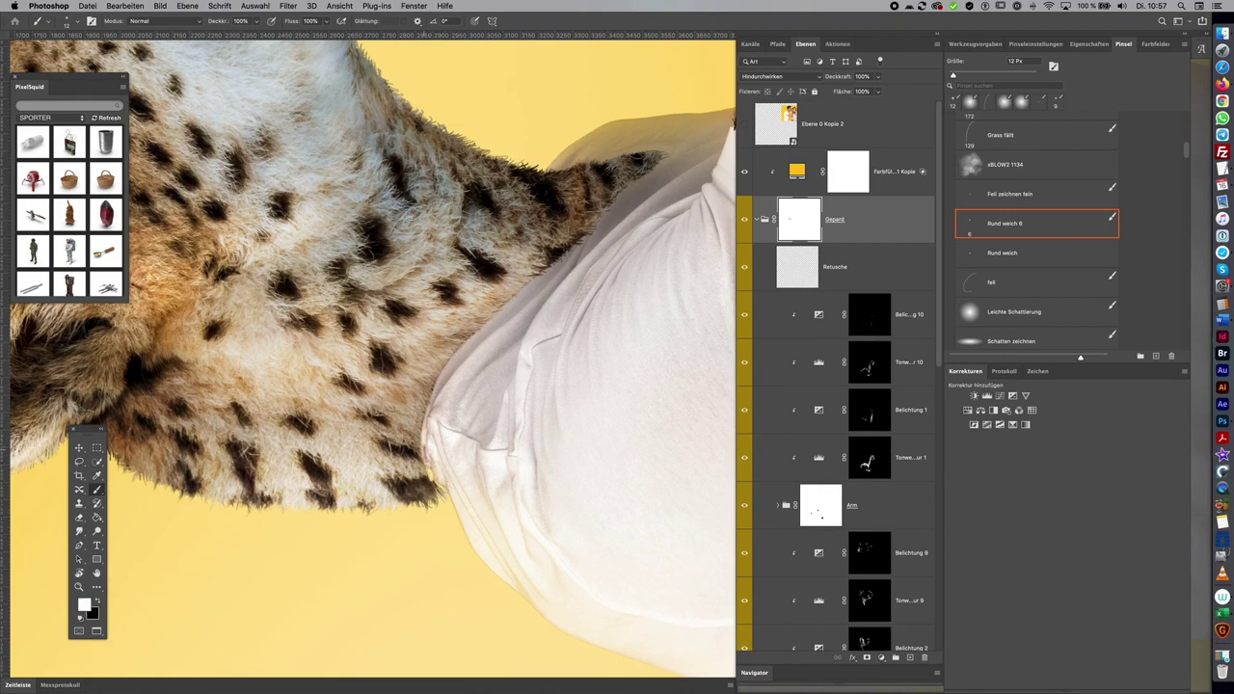
key("x")
key("x")
left_click_drag(430, 461, 443, 488)
key("x")
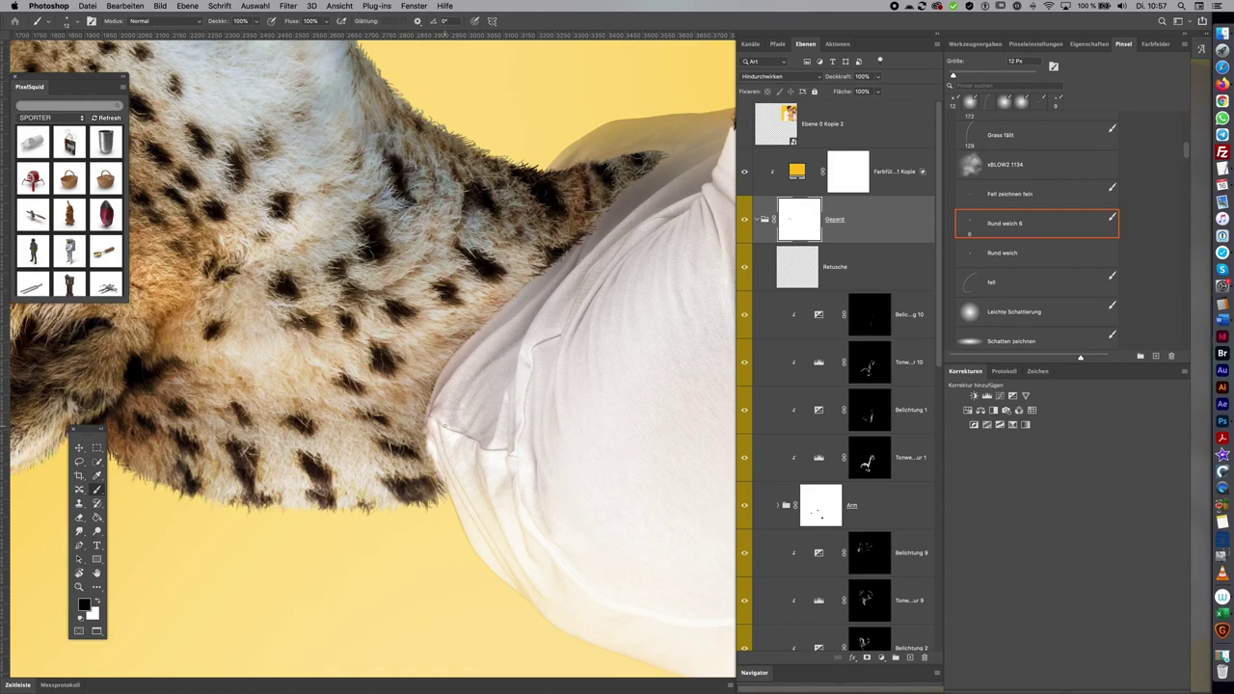
scroll(445, 425, "down", 2)
Collapse Gepard and expand the Impala group, targeting its Arme subgroup
scroll(445, 425, "down", 2)
scroll(445, 426, "down", 2)
scroll(444, 425, "right", 3)
scroll(675, 262, "right", 2)
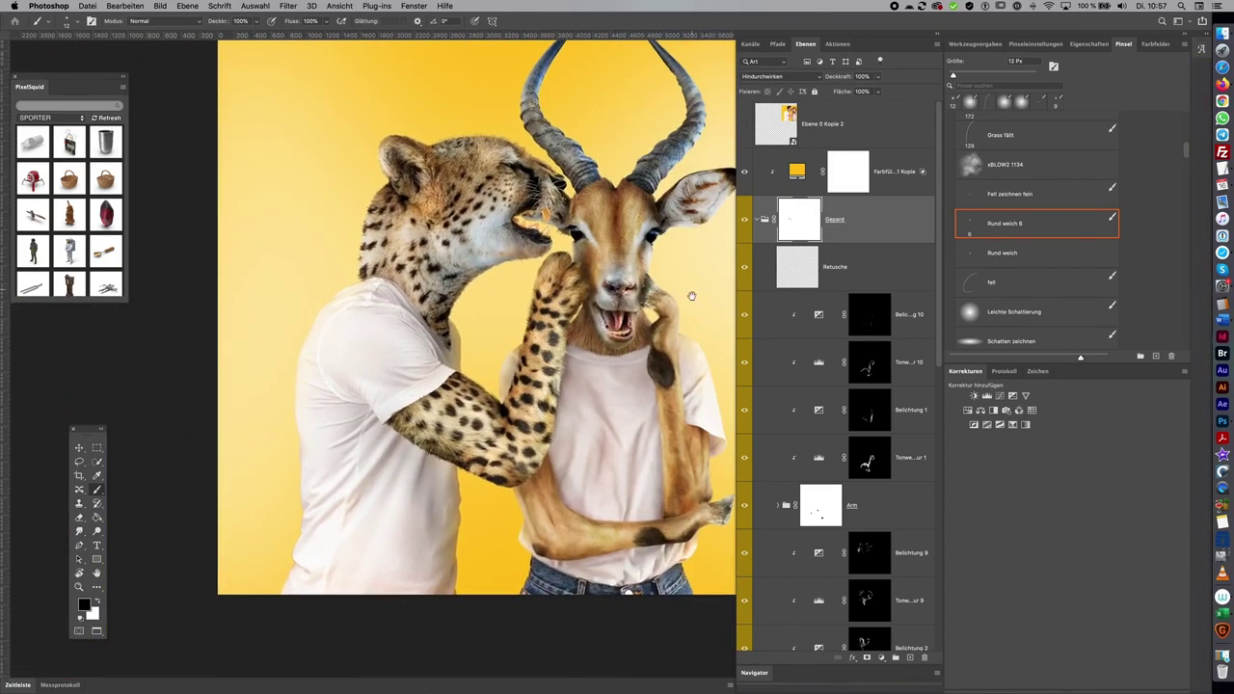
scroll(675, 262, "right", 3)
scroll(569, 420, "up", 1)
scroll(669, 347, "right", 1)
scroll(669, 347, "down", 2)
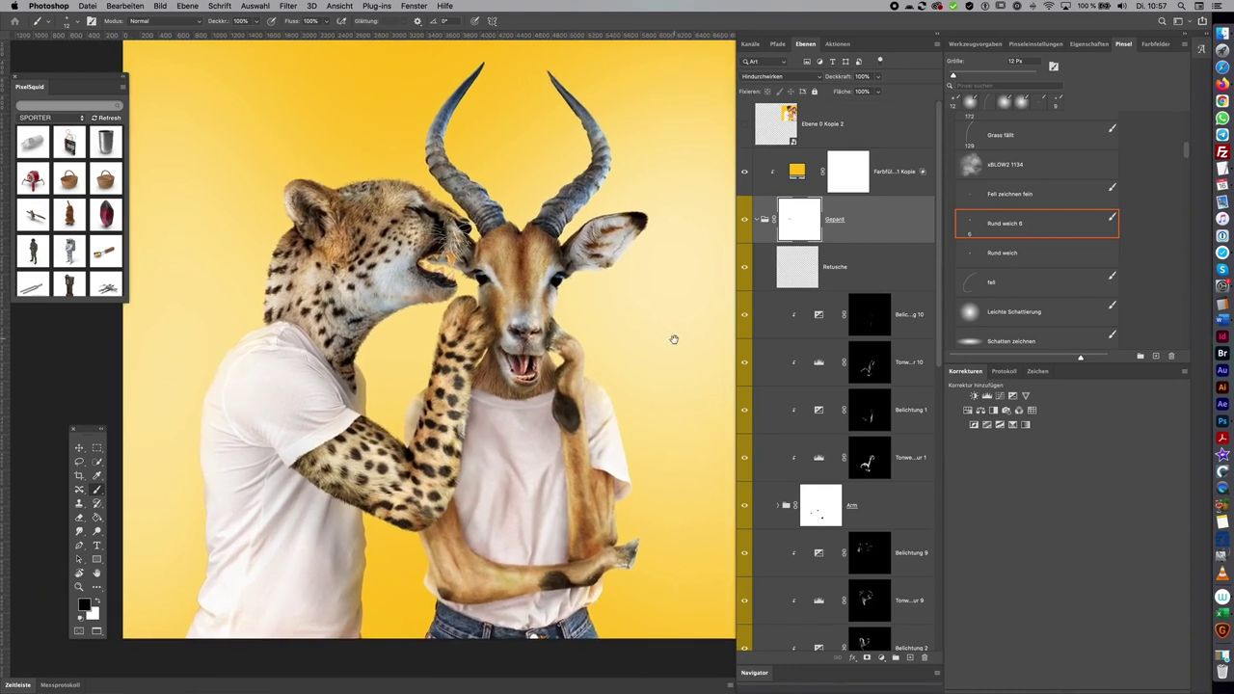
scroll(676, 356, "down", 1)
scroll(676, 356, "left", 1)
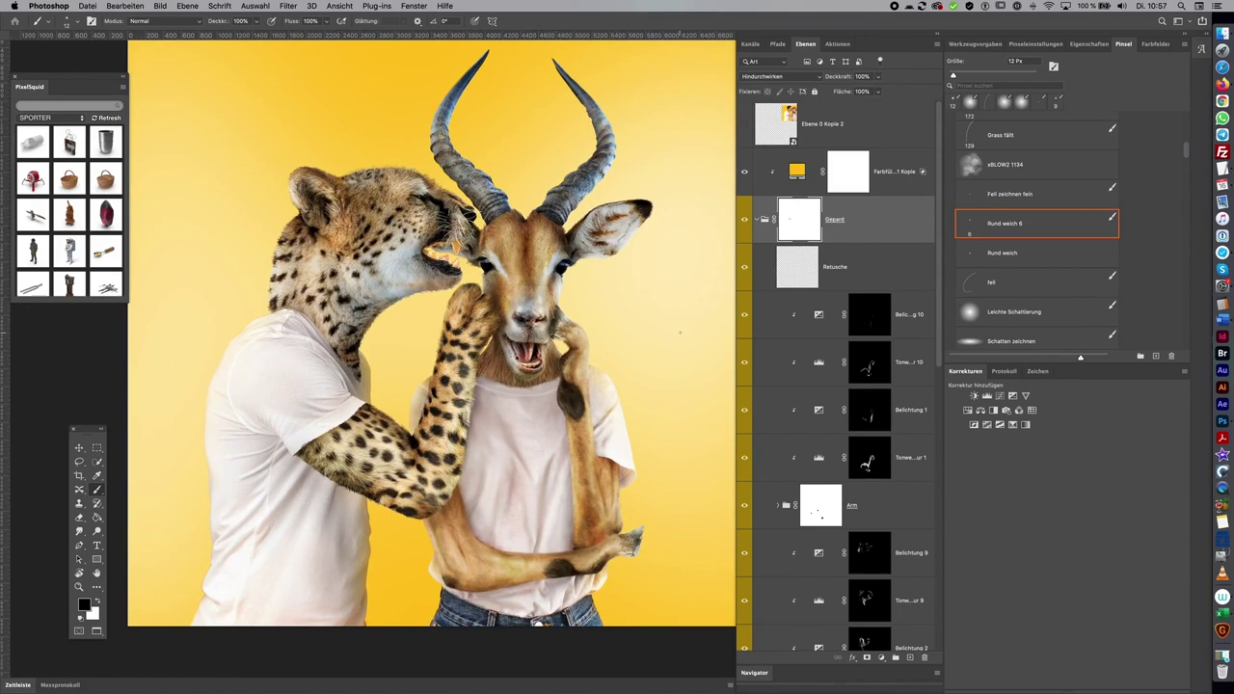
scroll(561, 314, "up", 5)
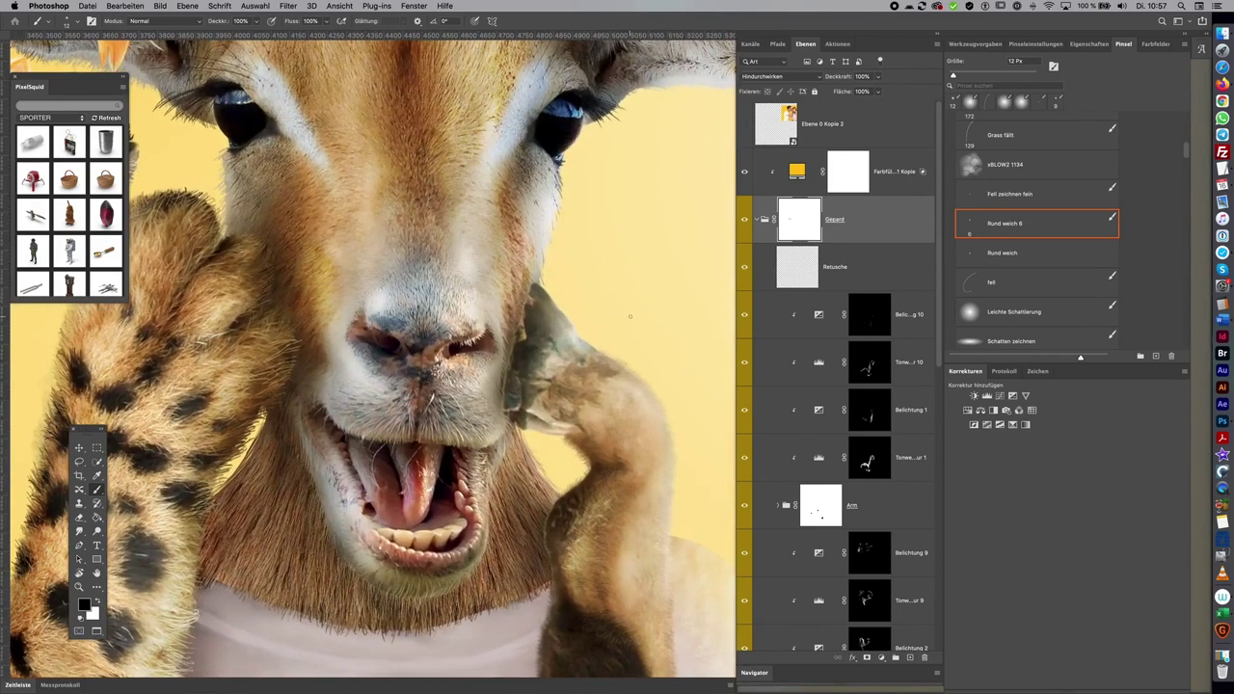
left_click(762, 219)
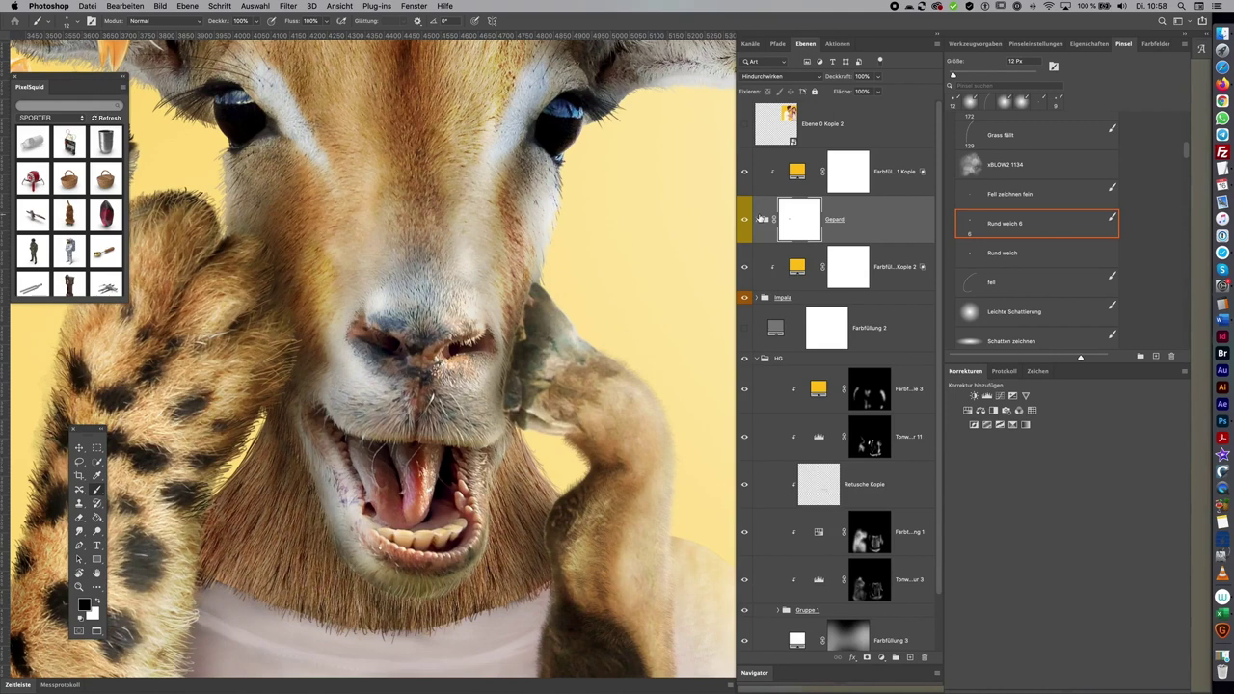
left_click(755, 297)
left_click(845, 305)
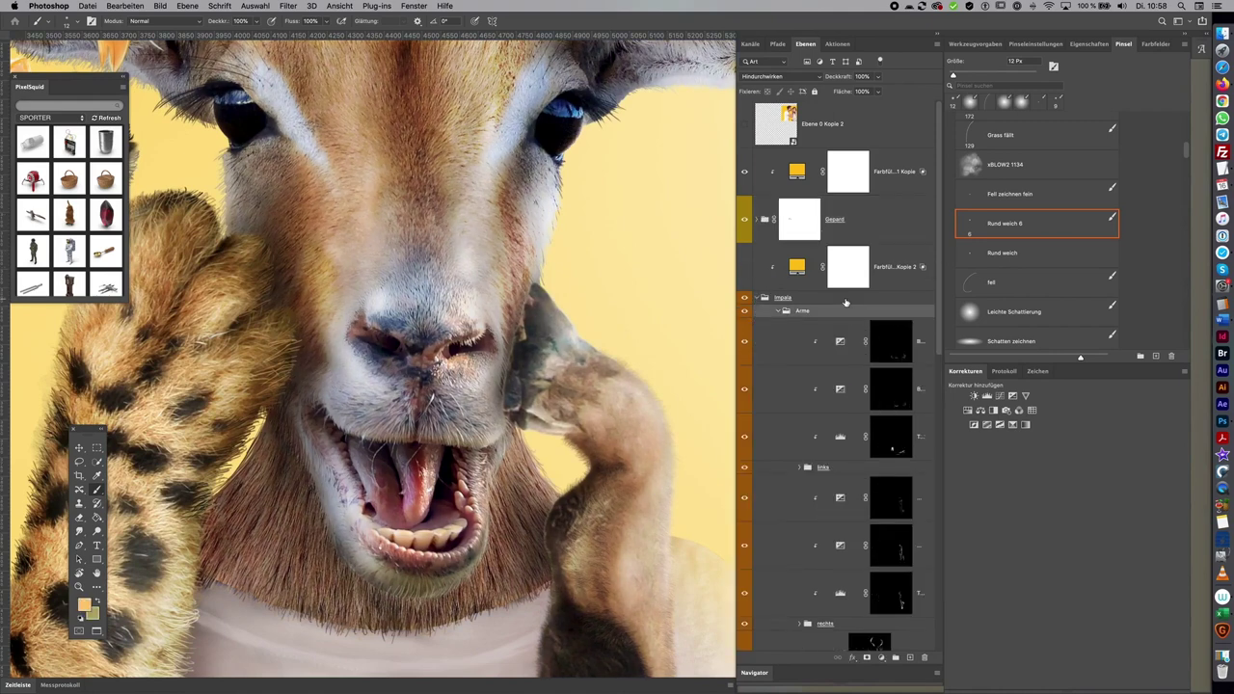
Create a layer named Retusche above Arme, then collapse Arme
key("super+shift+n")
type("R")
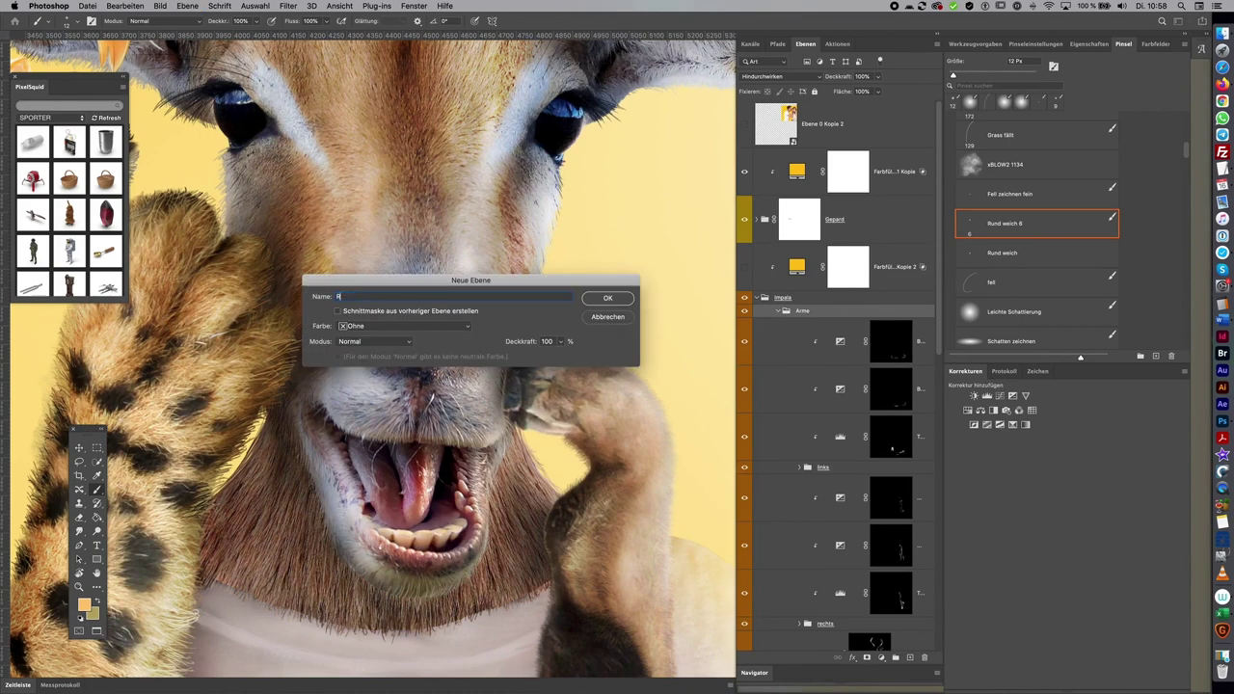
type("etusche")
key("Return")
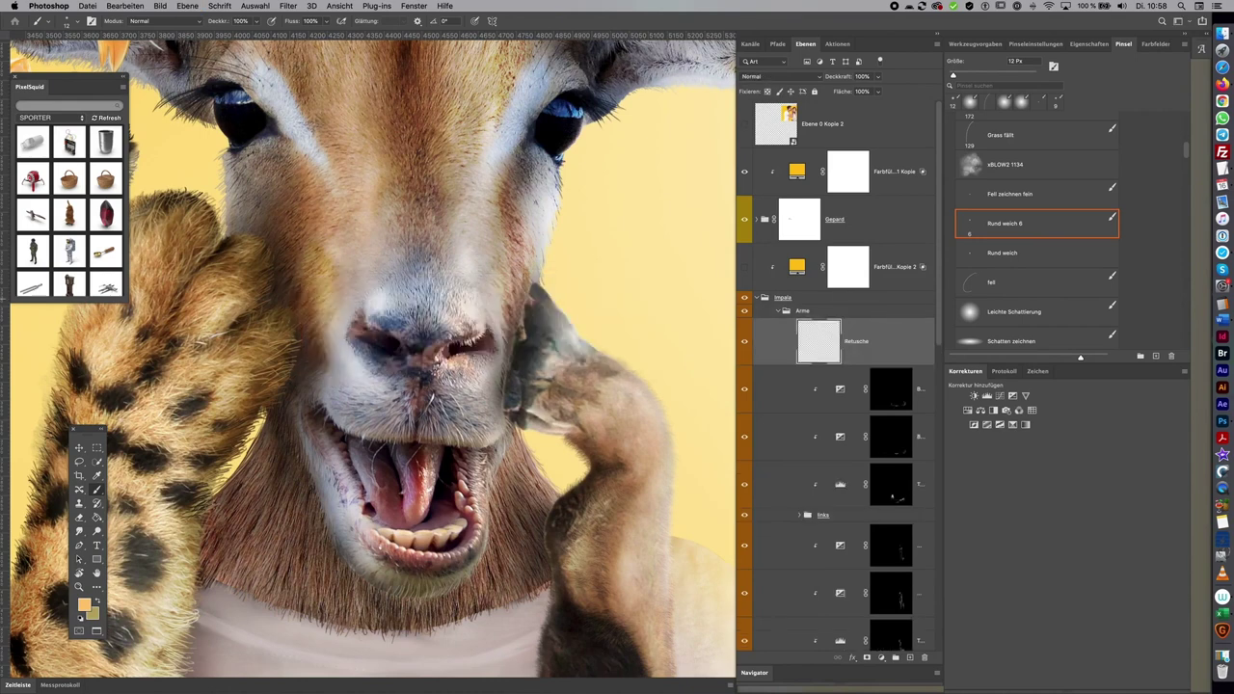
left_click_drag(871, 318, 879, 294)
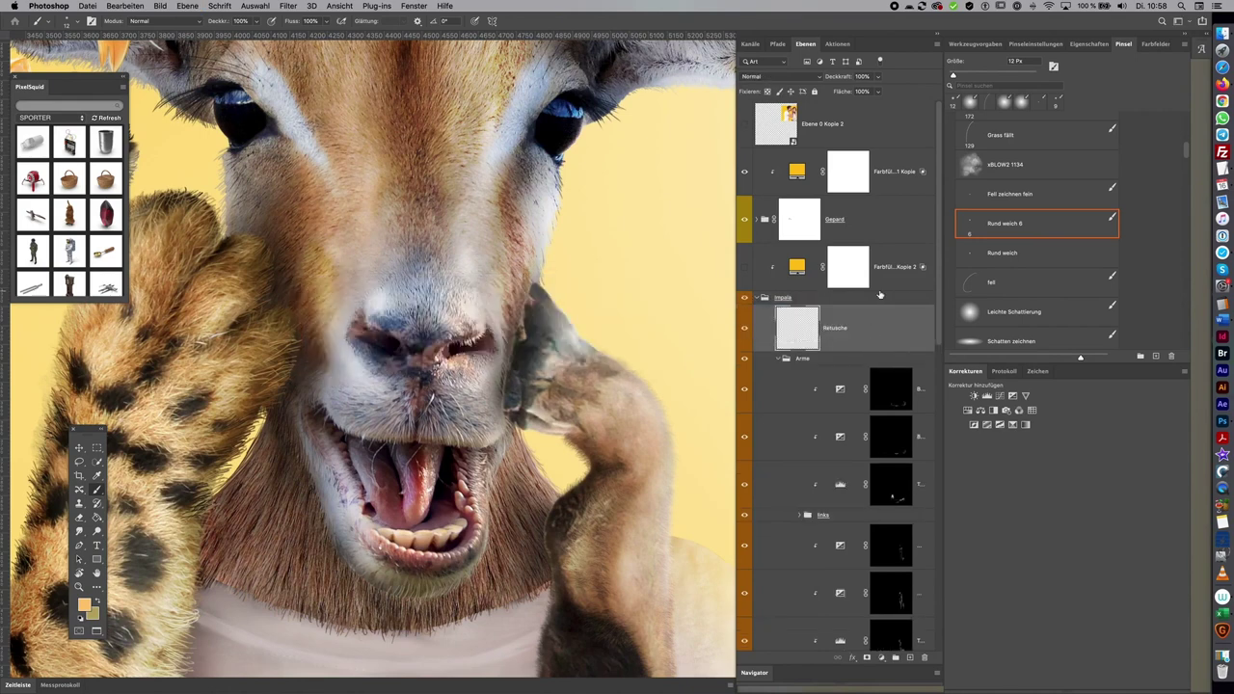
left_click(779, 359)
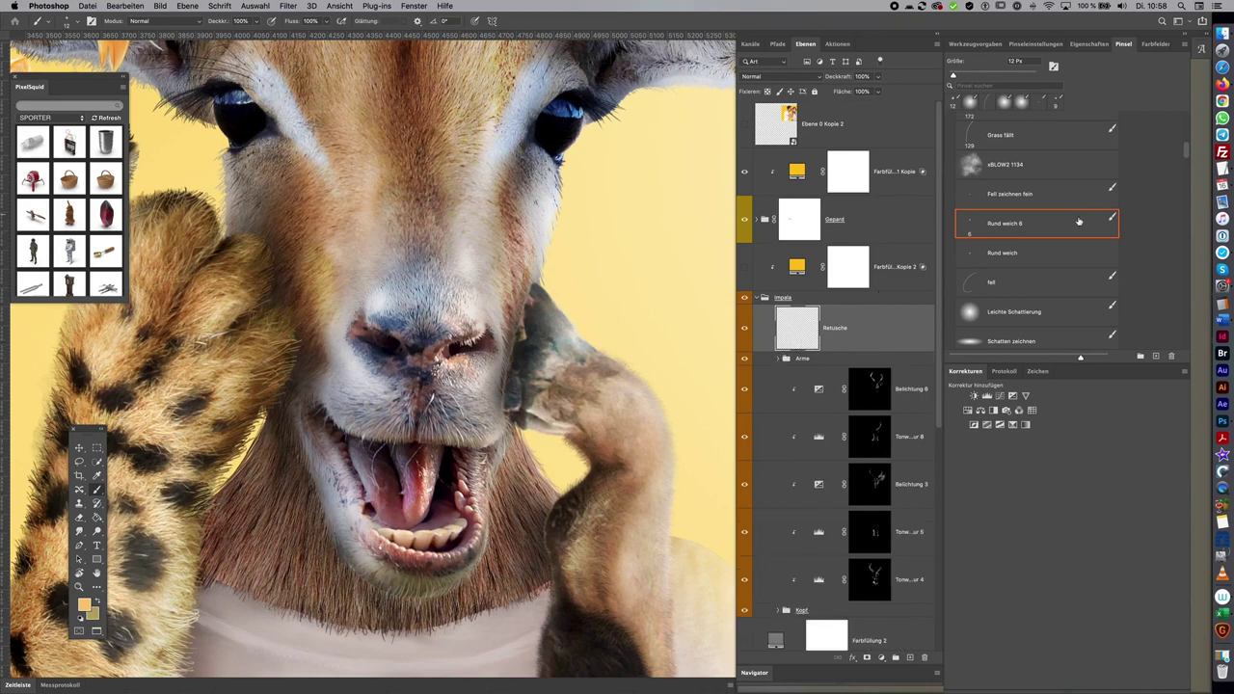
Set up a fine fur brush and sample grey-brown tones from the impala's cheek
left_click(1014, 195)
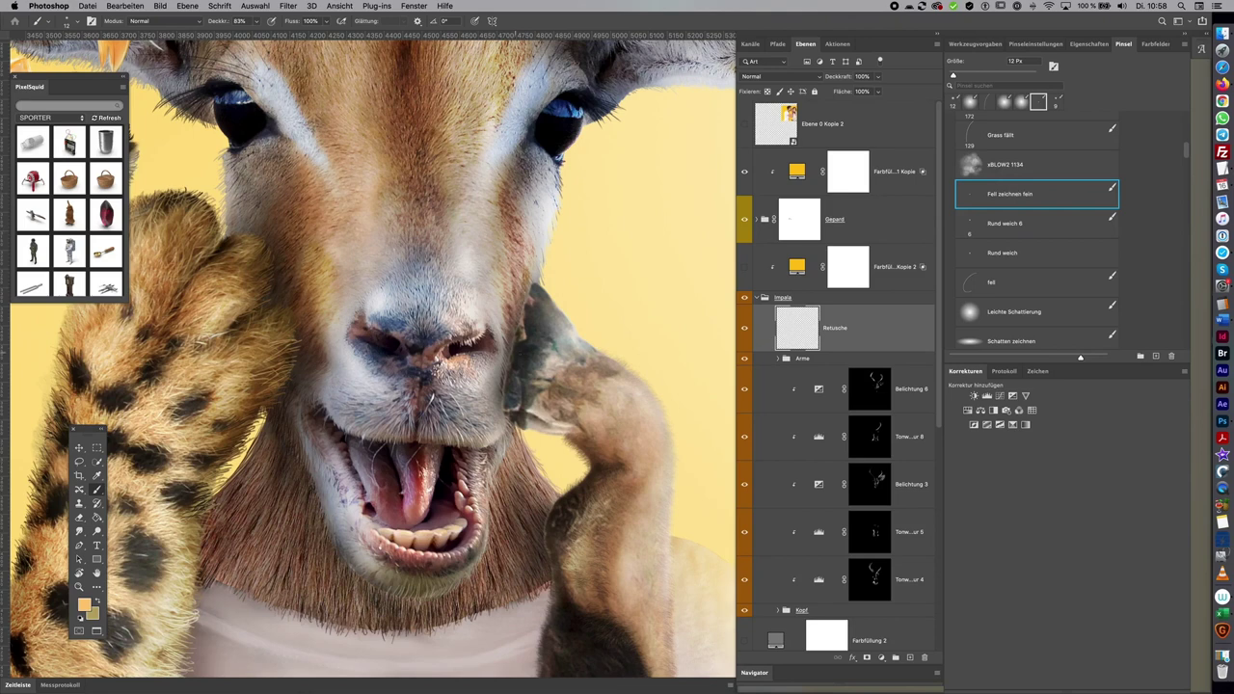
key("bracketleft")
key("bracketleft")
key("bracketleft")
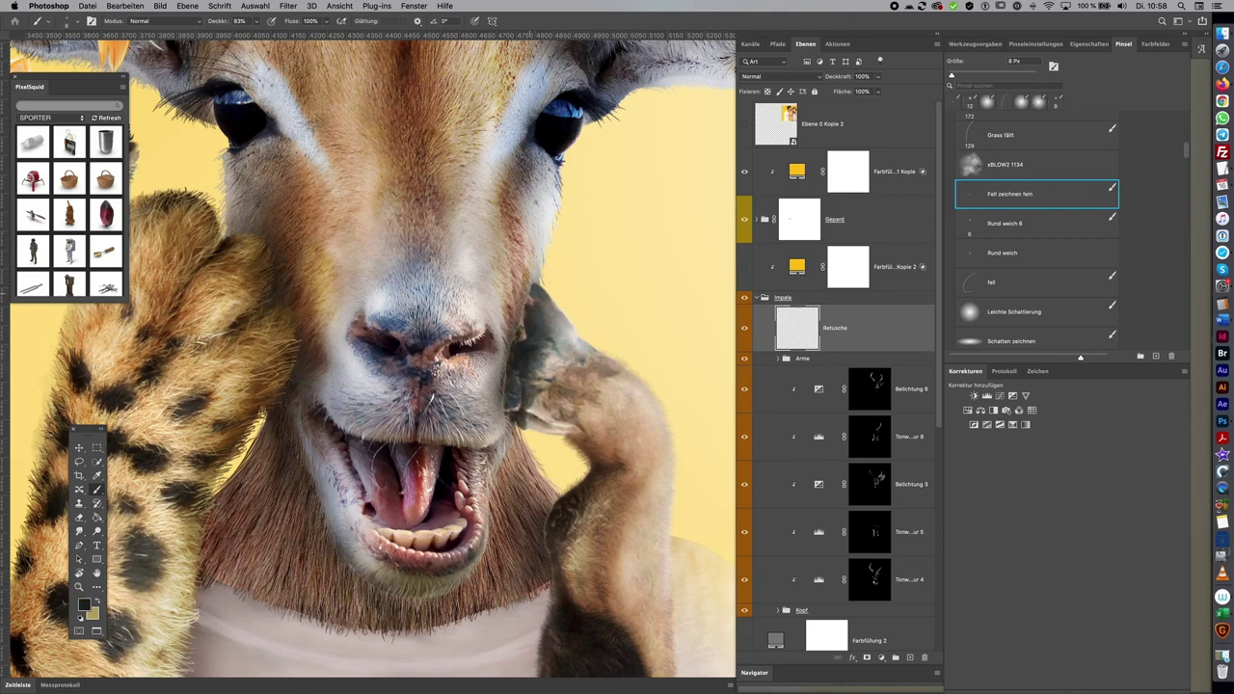
left_click_drag(533, 292, 545, 292)
left_click(527, 326, "alt")
left_click(533, 298, "alt")
left_click(563, 316, "alt")
left_click(511, 377, "alt")
left_click_drag(514, 356, 514, 355)
Rotate the view about 150 degrees to sample hoof greys, then reset and pick near-black
key("r")
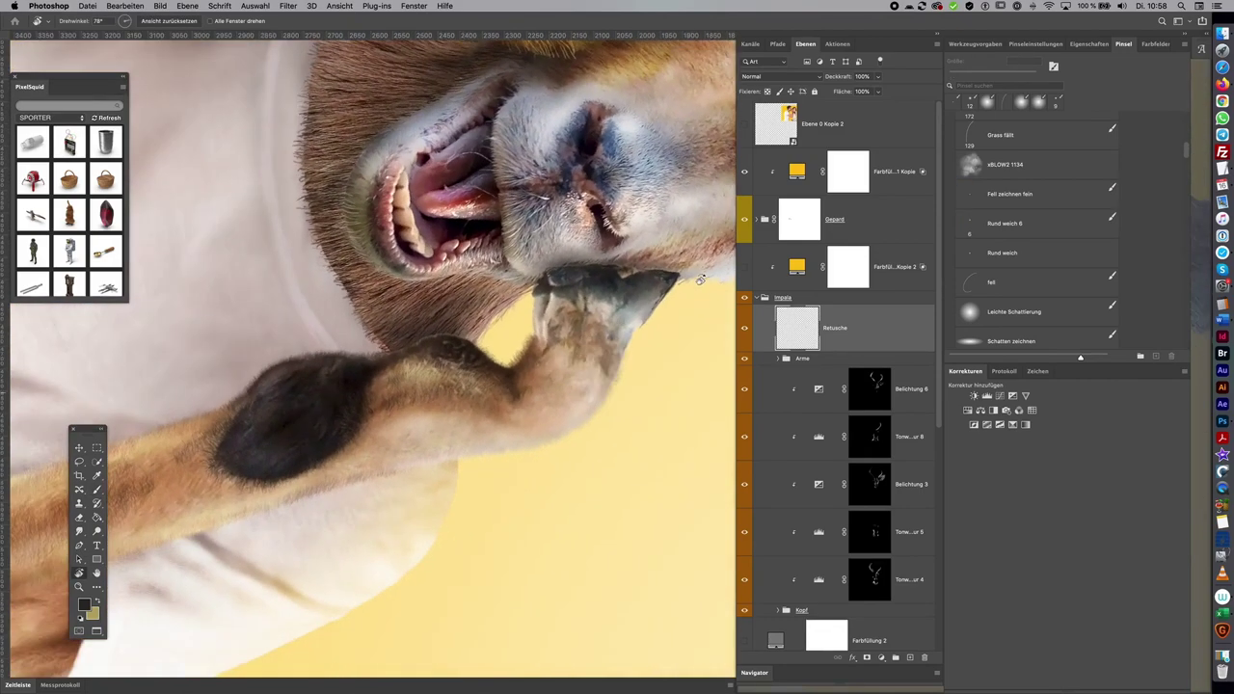
left_click_drag(640, 300, 608, 266)
left_click(572, 268, "alt")
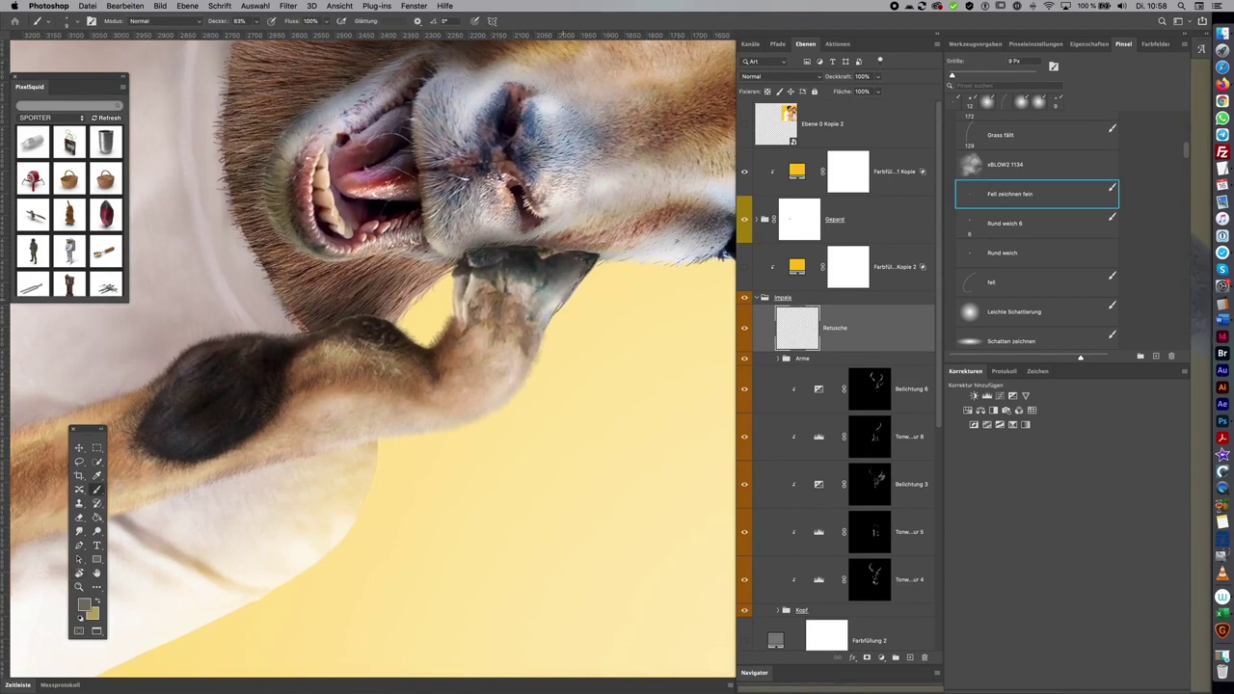
left_click(564, 265, "alt")
left_click(469, 256, "alt")
left_click(462, 276, "alt")
key("Escape")
scroll(623, 198, "down", 2)
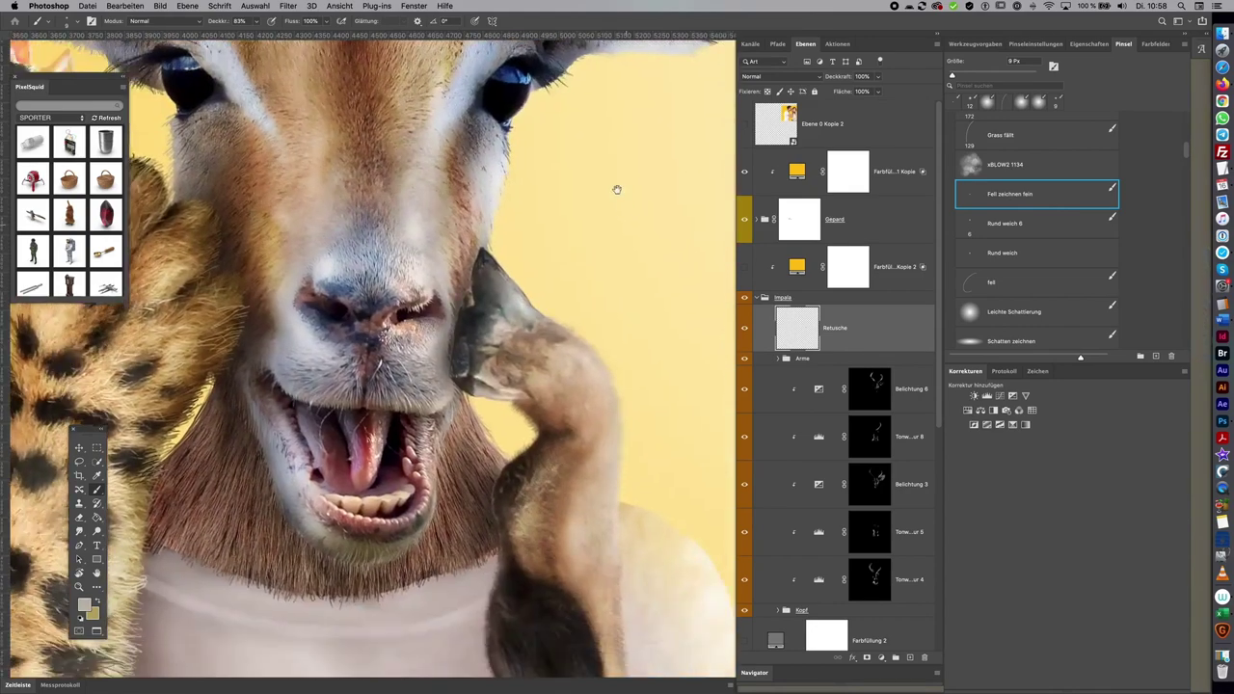
scroll(601, 172, "down", 2)
left_click(437, 233, "alt")
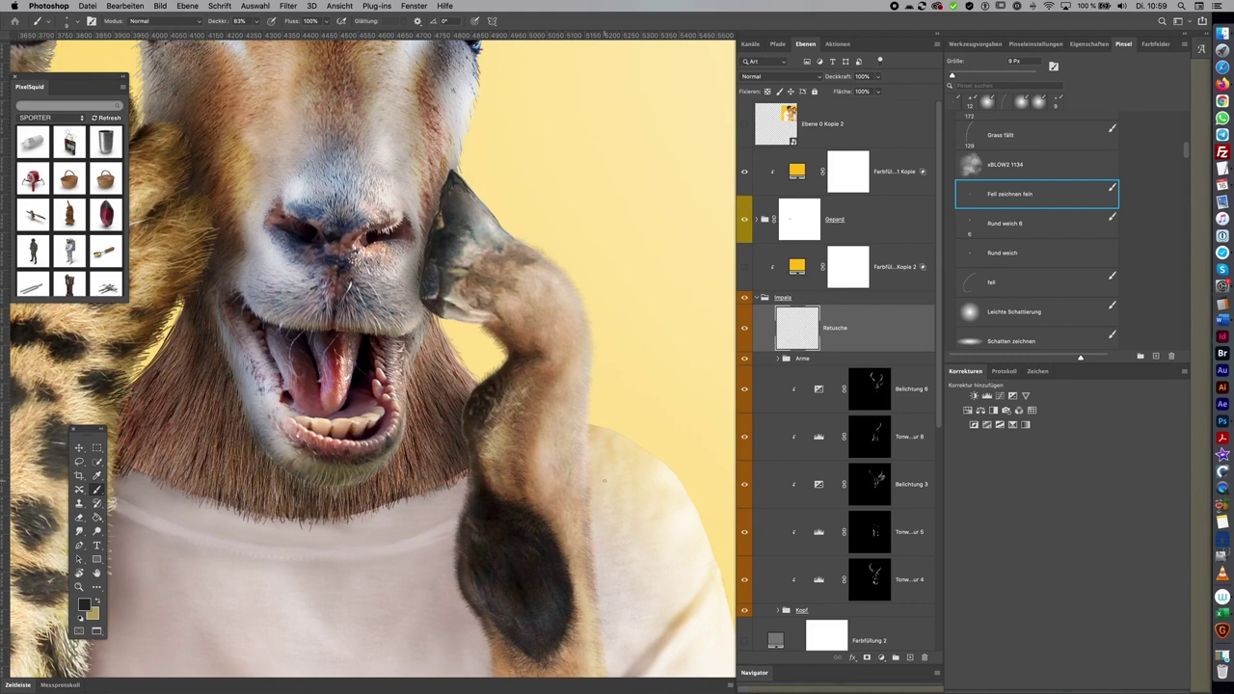
Pan to the forearm across the waist and rotate to line up the lower hoof
scroll(620, 560, "down", 2)
scroll(620, 560, "right", 1)
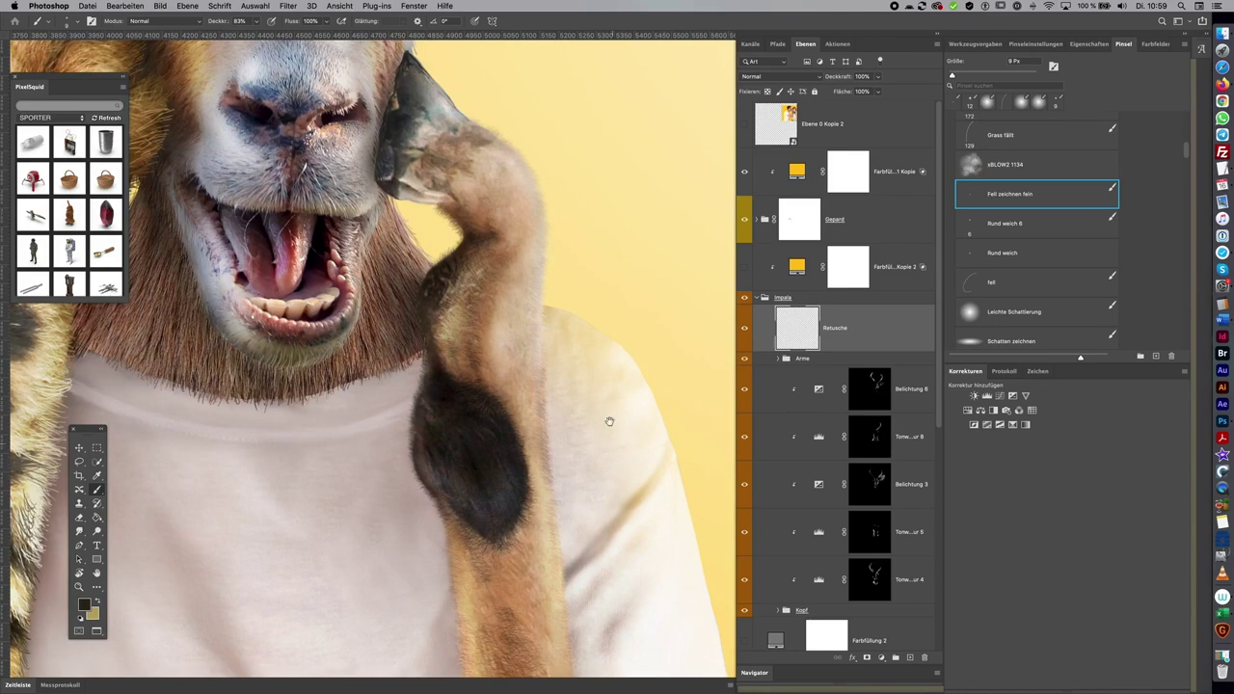
scroll(606, 418, "down", 5)
scroll(614, 404, "down", 3)
left_click_drag(597, 354, 592, 209)
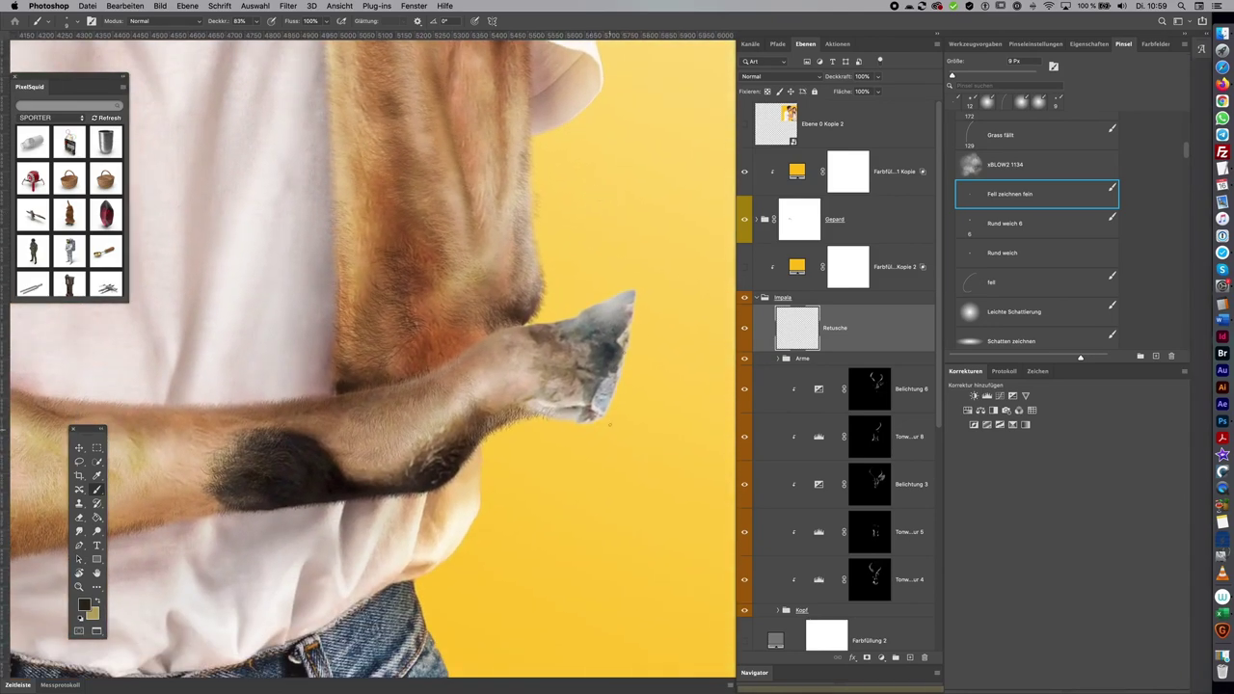
key("r")
left_click_drag(675, 261, 554, 315)
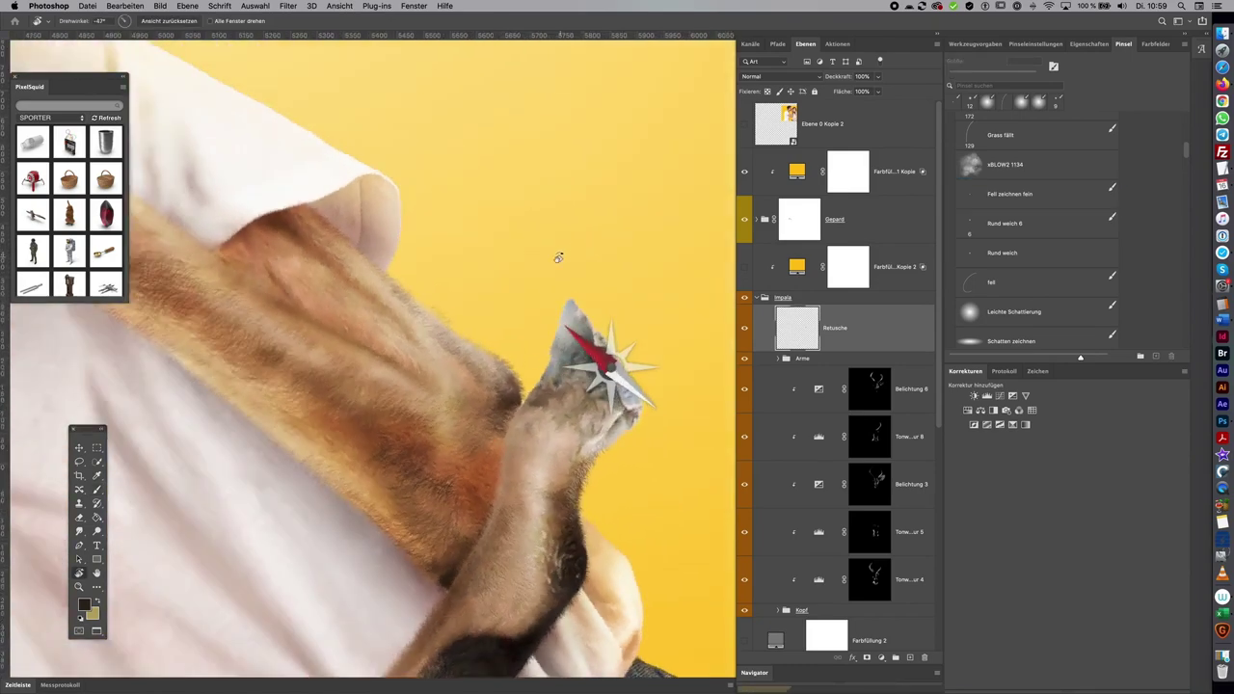
Sample greys from the hoof and paint short dark fur strokes on its tip
key("b")
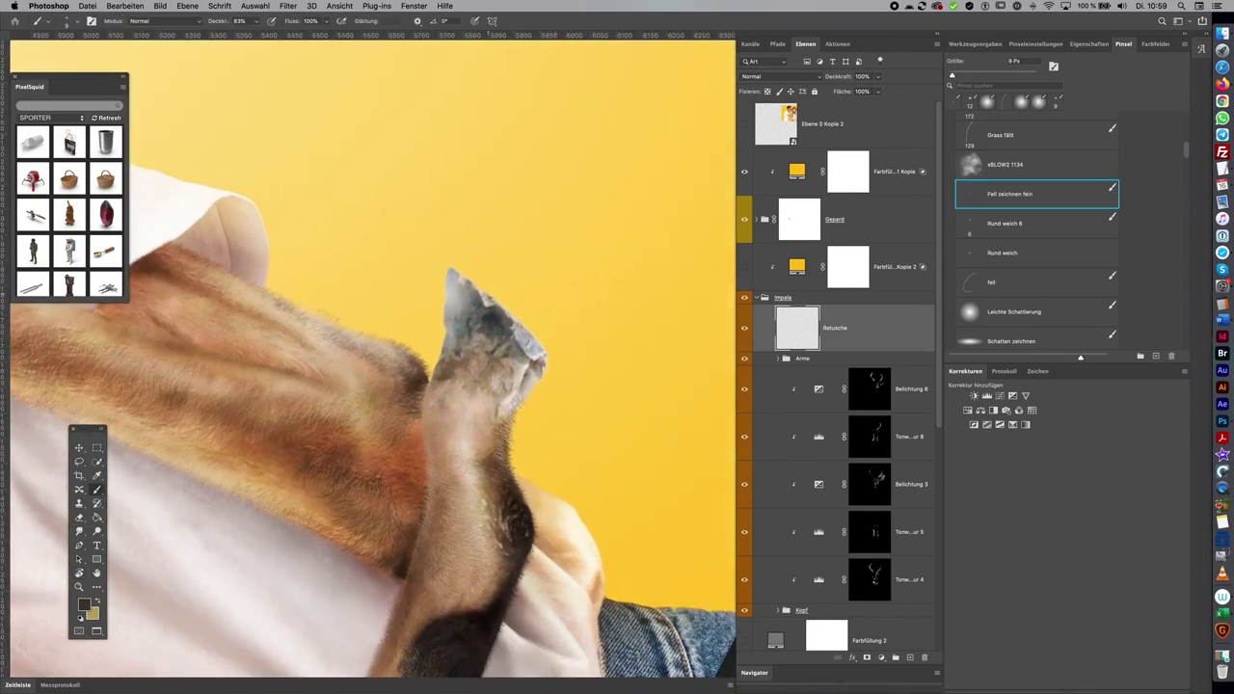
left_click(449, 273, "alt")
left_click(483, 298, "alt")
left_click_drag(459, 274, 464, 277)
left_click(487, 307, "alt")
left_click(495, 310, "alt")
left_click_drag(480, 287, 488, 297)
Add a dark fur stroke along the hoof using sampled light and brownish greys
left_click(456, 328, "alt")
left_click(448, 374, "alt")
left_click_drag(439, 351, 436, 370)
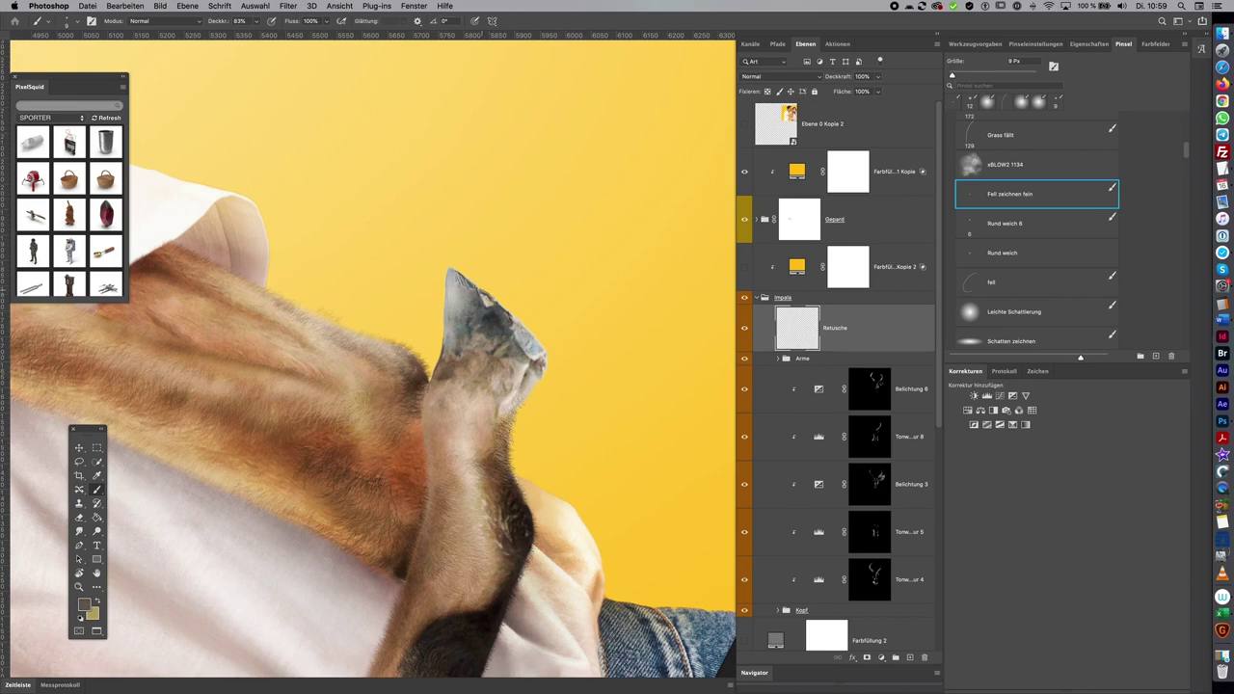
left_click(490, 295, "alt")
left_click(511, 327, "alt")
Try the Rund weich 6 px preset, then return to the 'Fell zeichnen fein' brush
key("e")
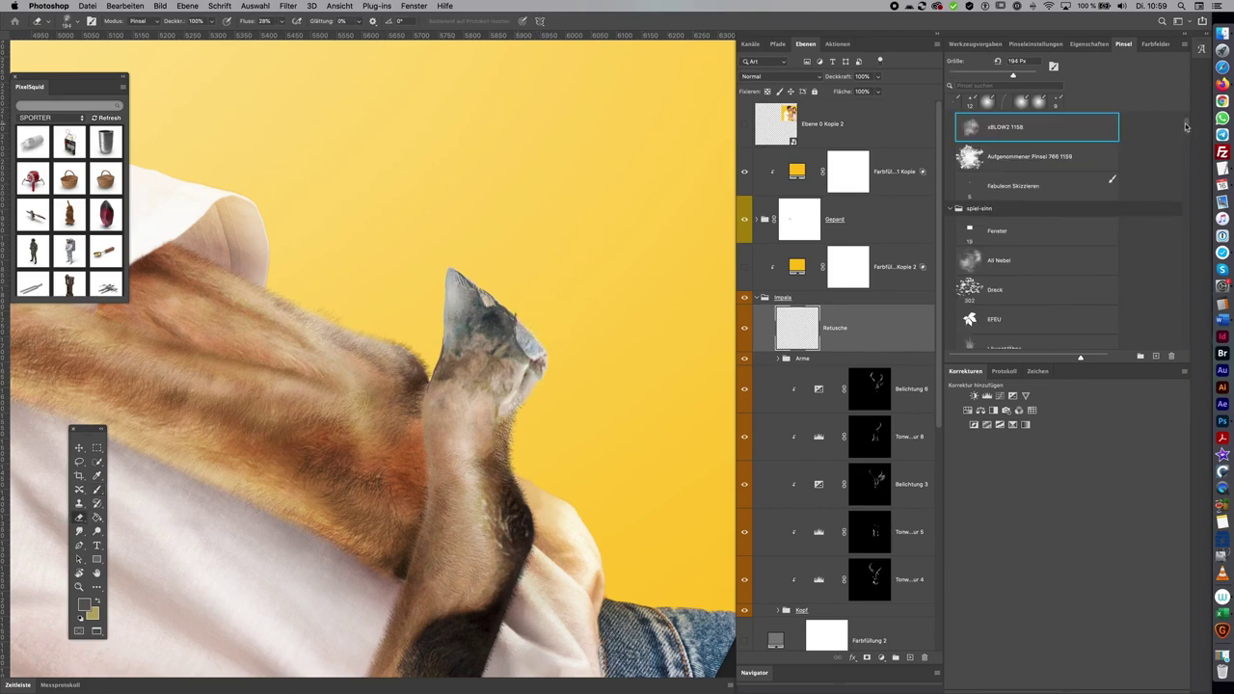
left_click_drag(1185, 126, 1185, 154)
left_click(1028, 196)
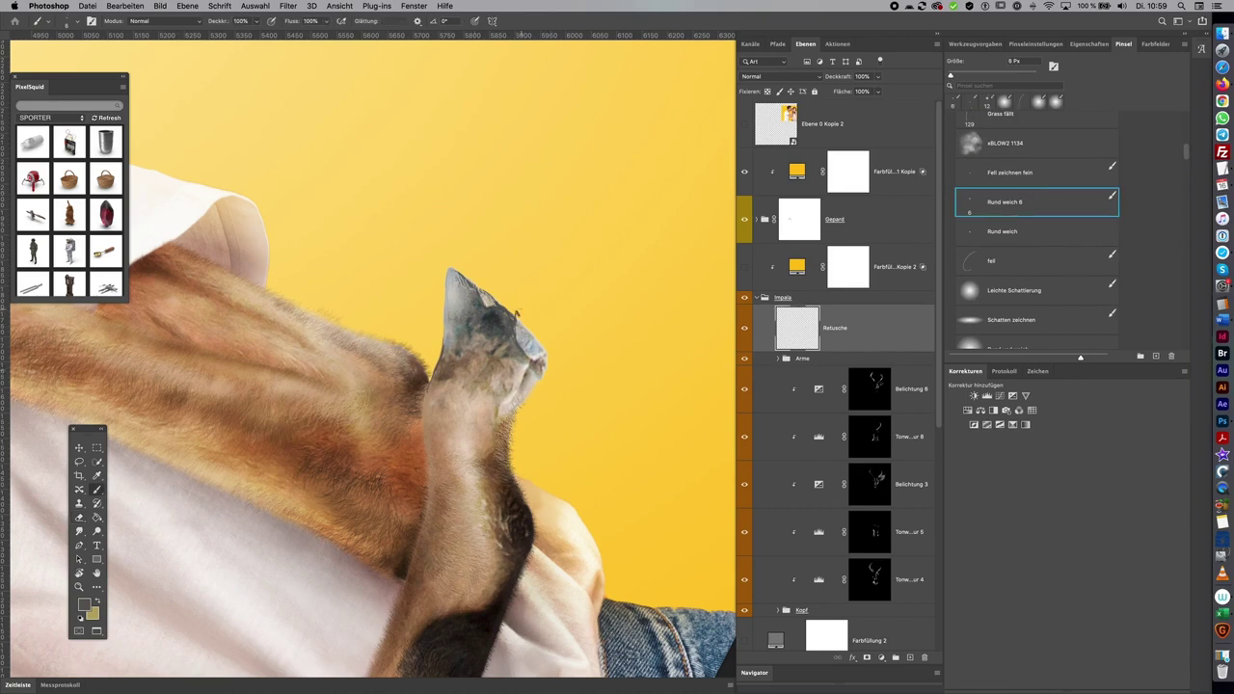
key("e")
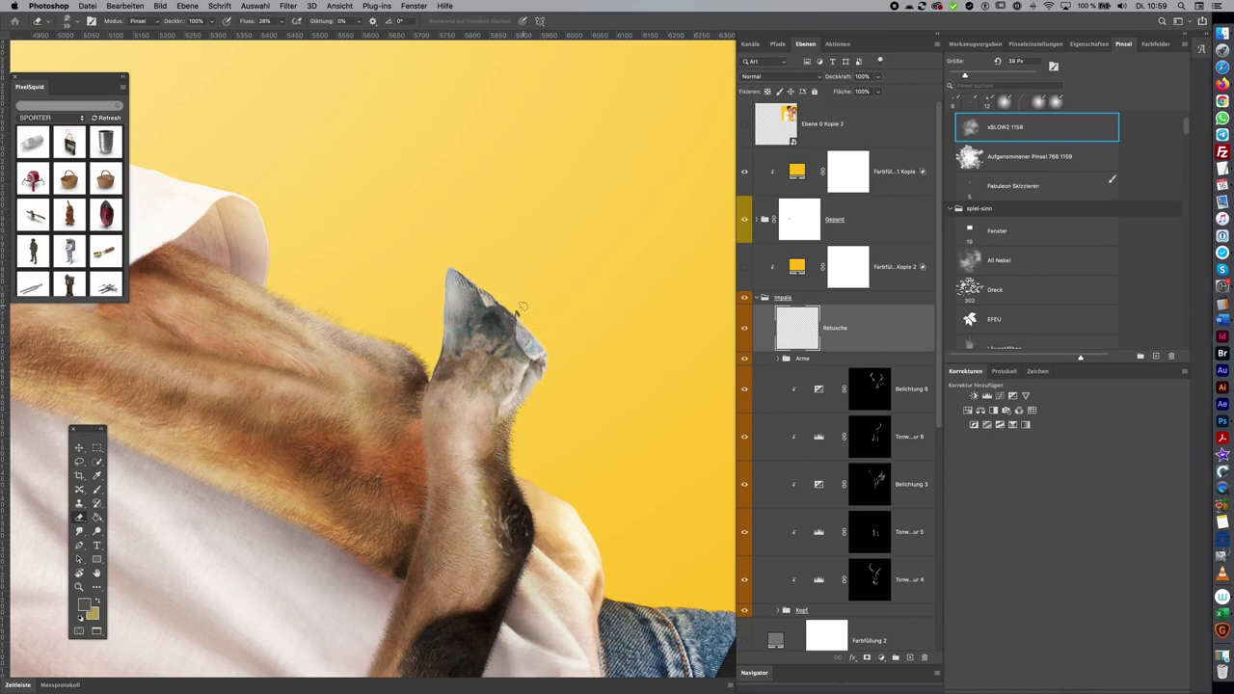
key("b")
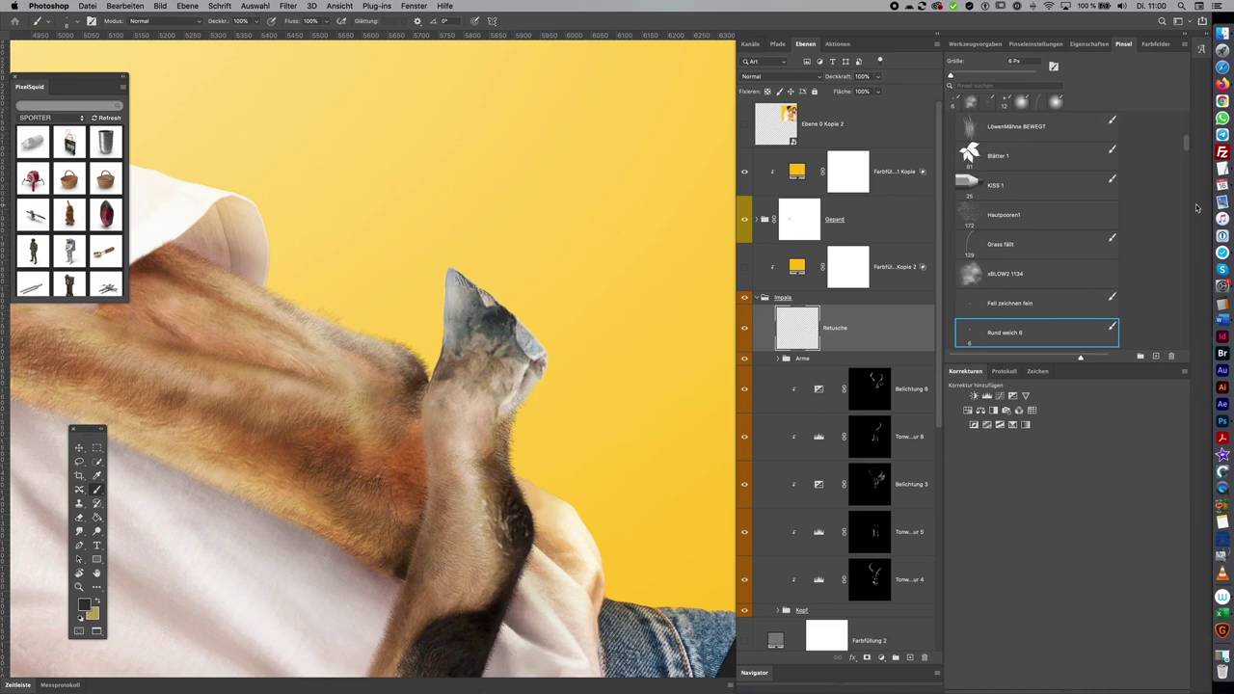
left_click(1052, 304)
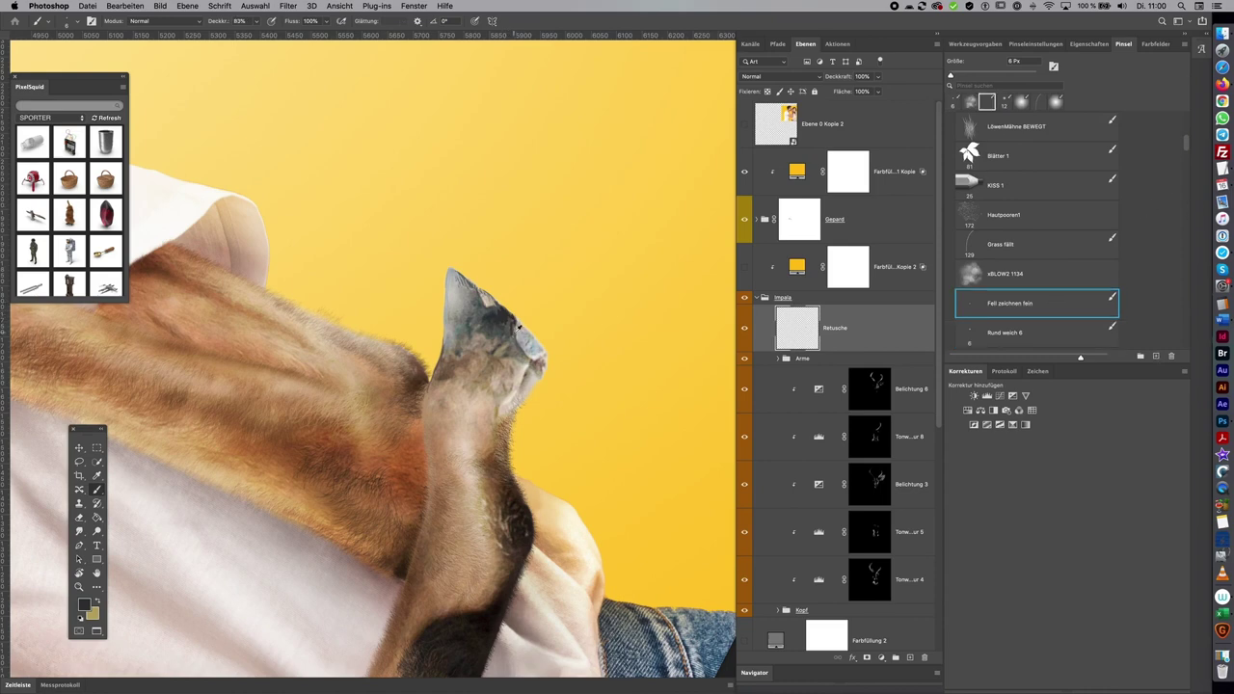
left_click(519, 319, "alt")
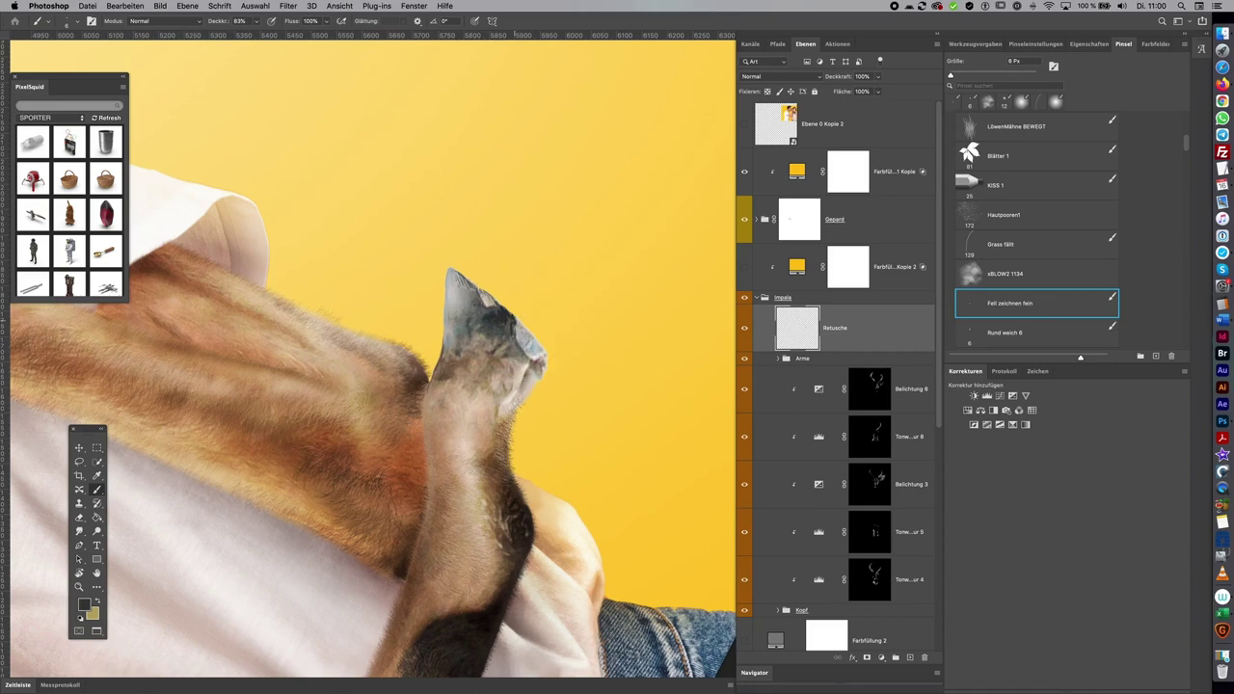
Sample grey and tan tones and paint a fine fur stroke on the lower hoof
left_click(529, 331, "alt")
left_click(541, 356, "alt")
left_click(533, 375, "alt")
left_click(510, 469, "alt")
mouse_move(529, 384)
left_mouse_down()
mouse_move(532, 396)
mouse_move(542, 377)
left_mouse_up()
left_click(448, 367, "alt")
left_click(448, 347, "alt")
Sample dark brown from the arm, pan across both arms, and zoom out to the whole image
key("super+minus")
key("super+plus")
left_click(445, 414, "alt")
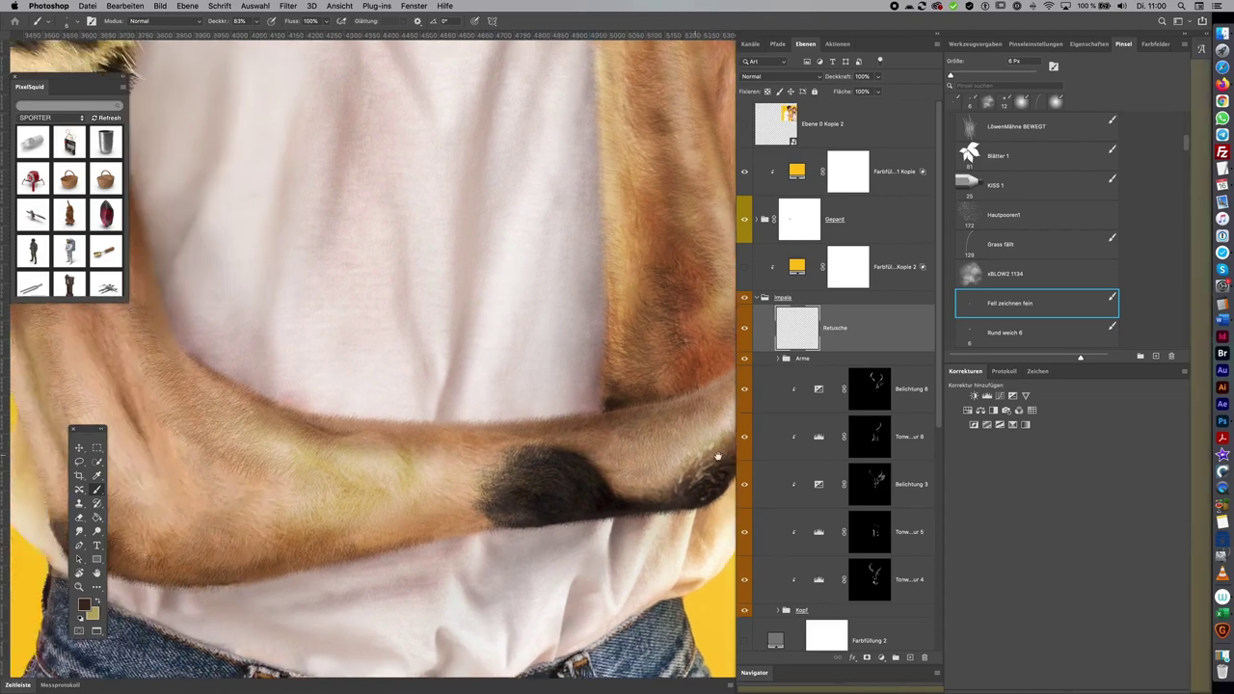
left_click_drag(512, 466, 514, 244)
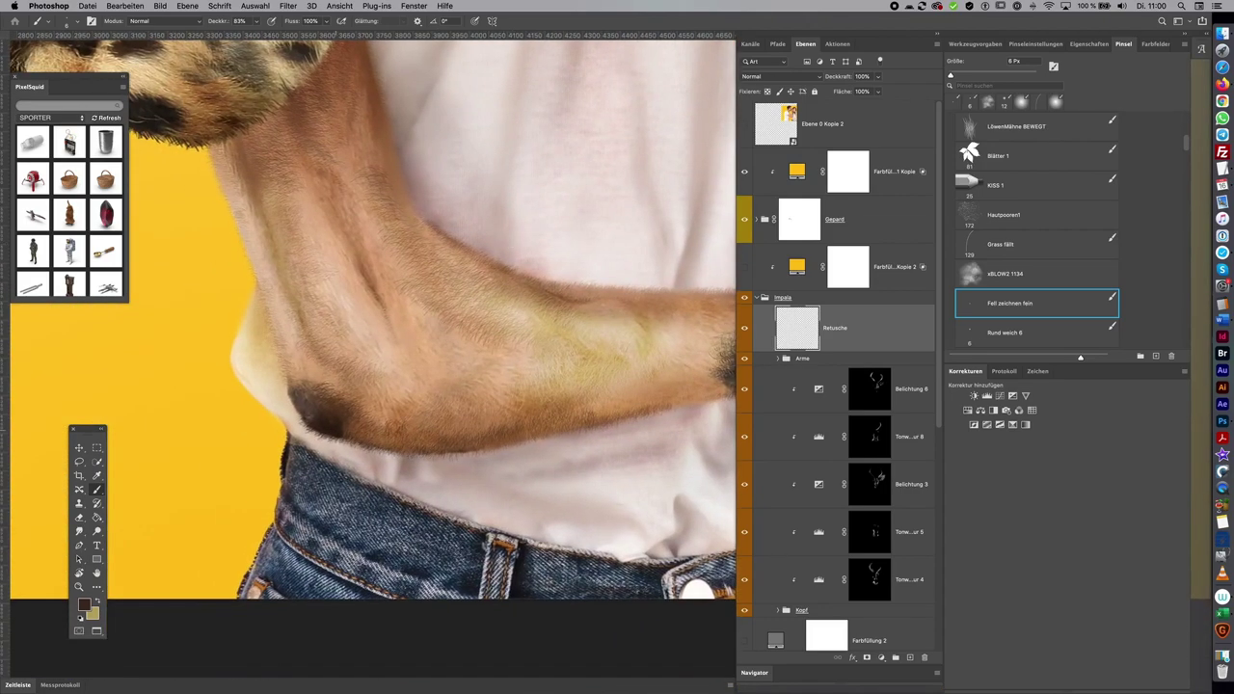
left_click_drag(394, 349, 512, 389)
left_click_drag(577, 289, 552, 447)
scroll(552, 448, "down", 2)
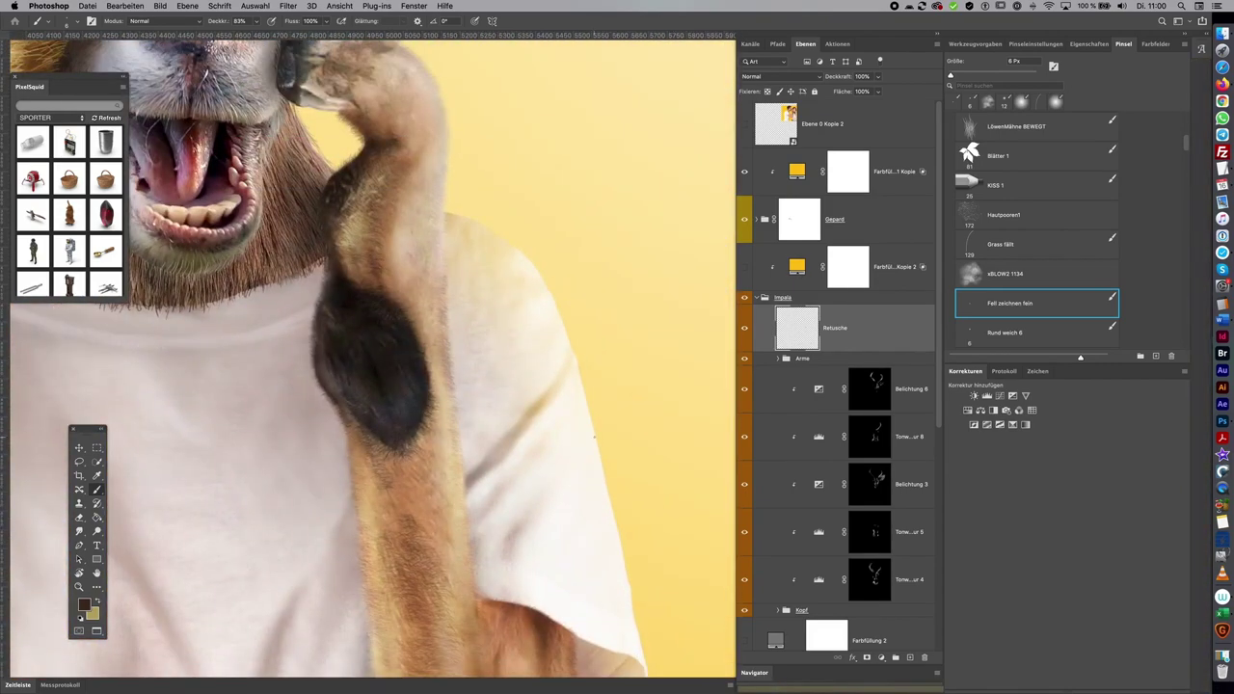
scroll(595, 440, "down", 3)
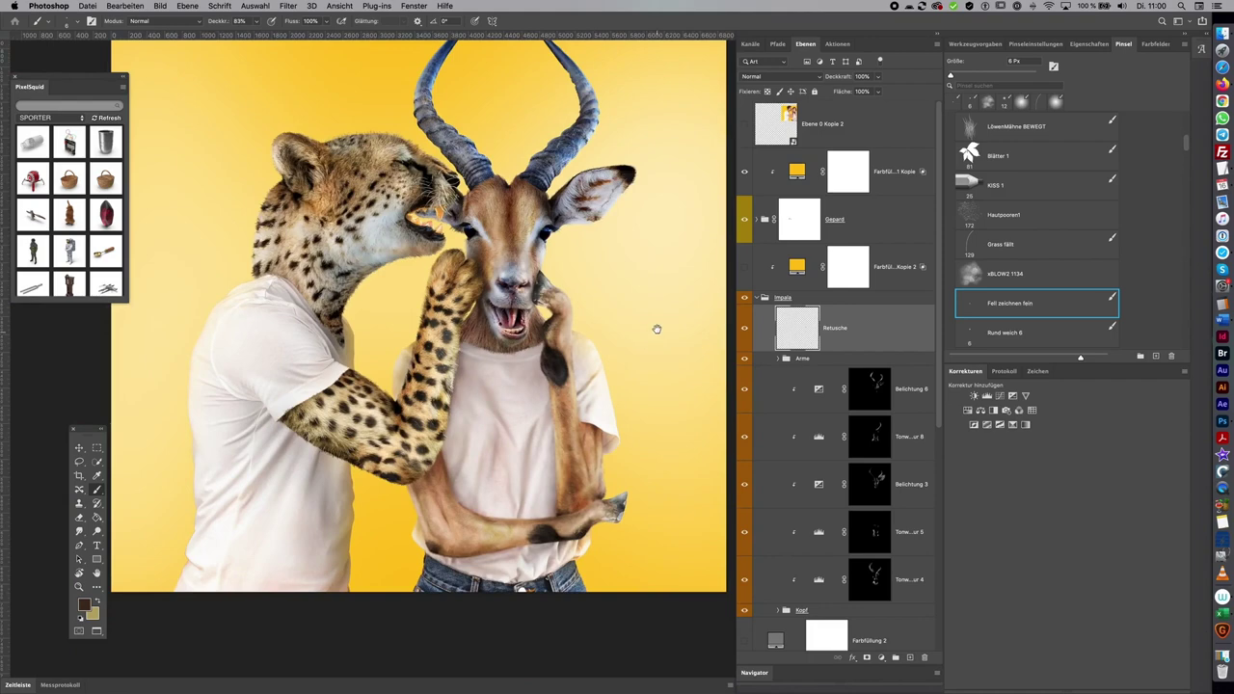
Collapse the Impala and HG layer groups, then expand the Impala group again
left_click_drag(655, 331, 640, 289)
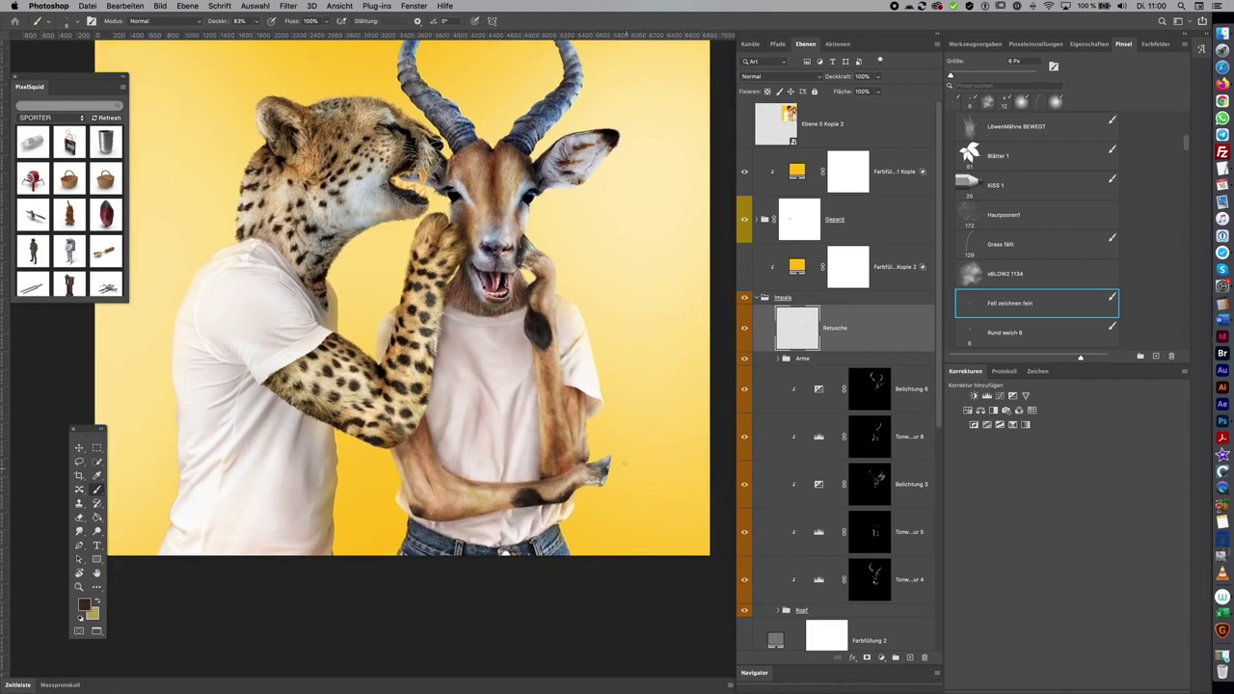
scroll(611, 363, "up", 3)
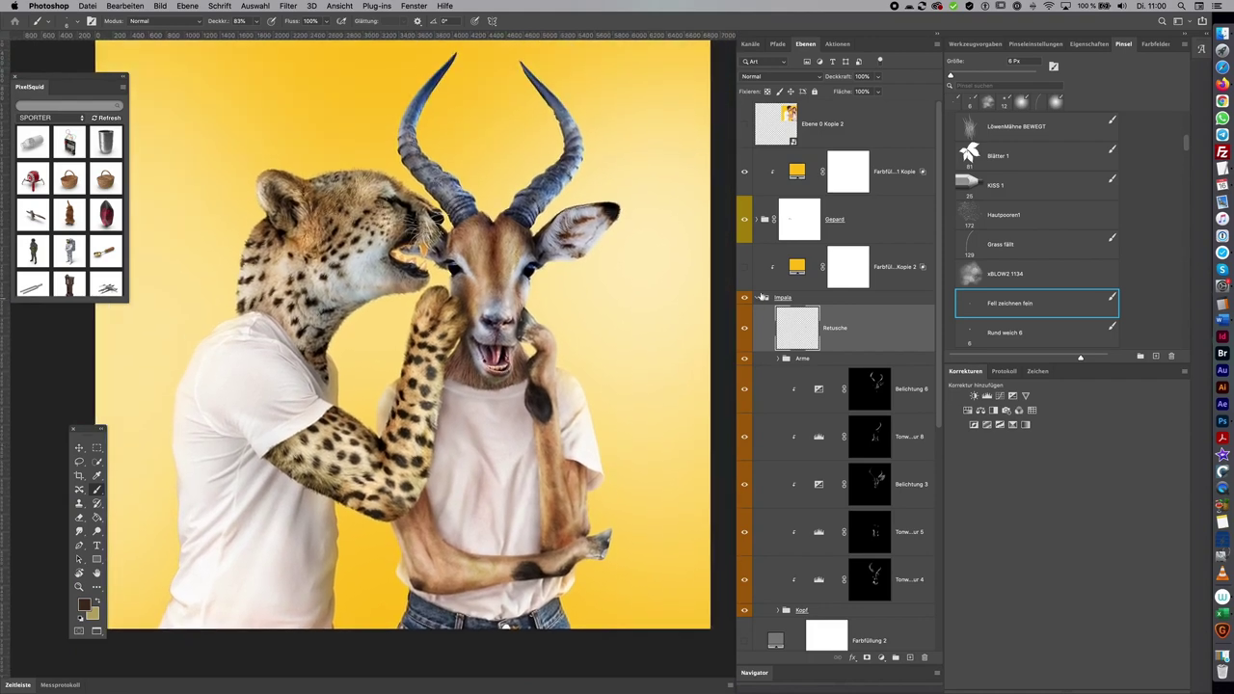
left_click(763, 296)
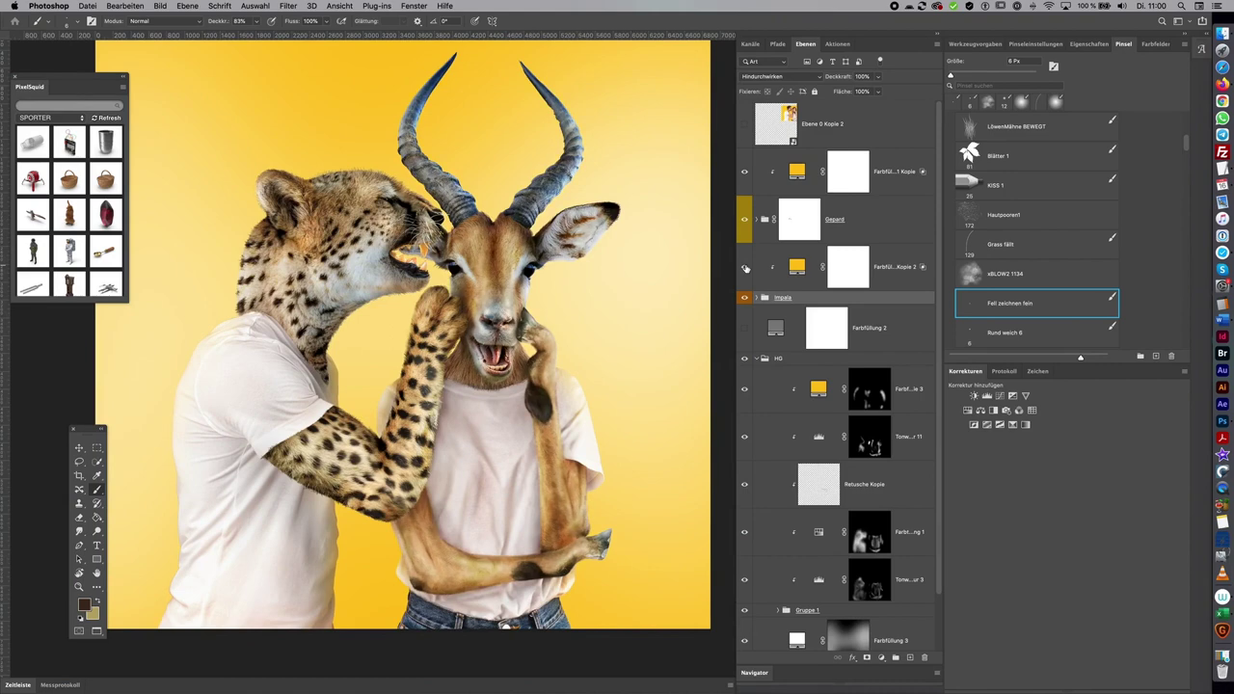
left_click(763, 357)
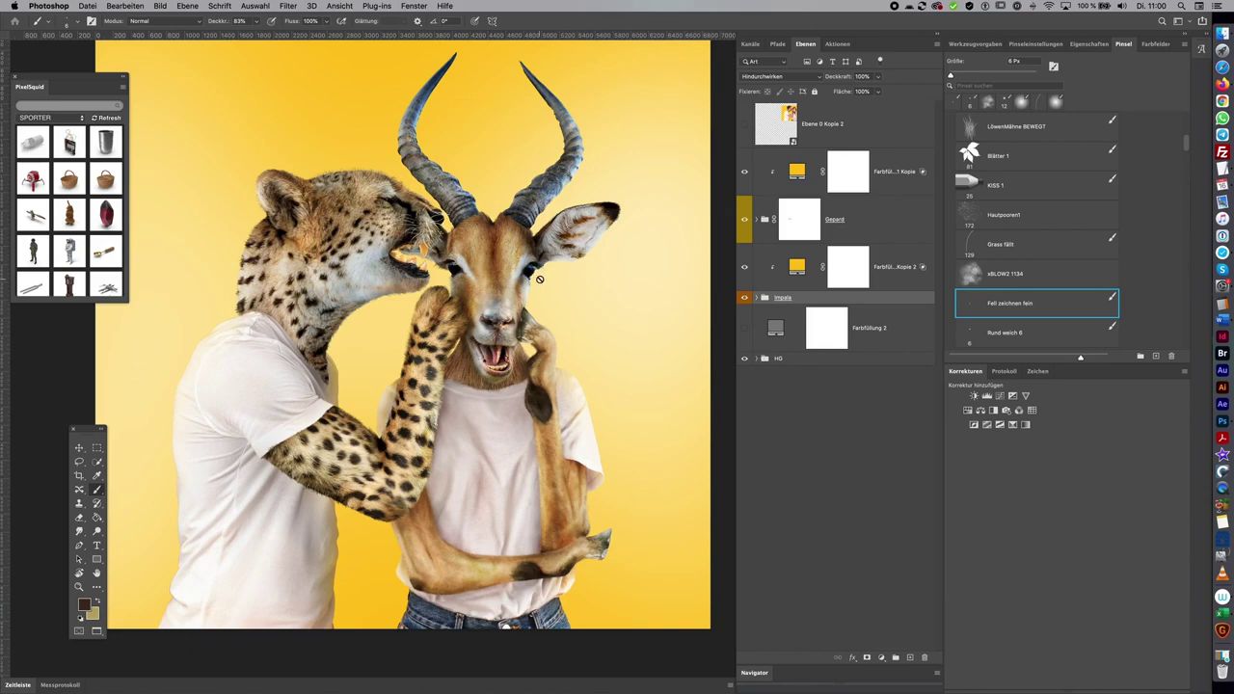
left_click(753, 302)
scroll(545, 263, "up", 3)
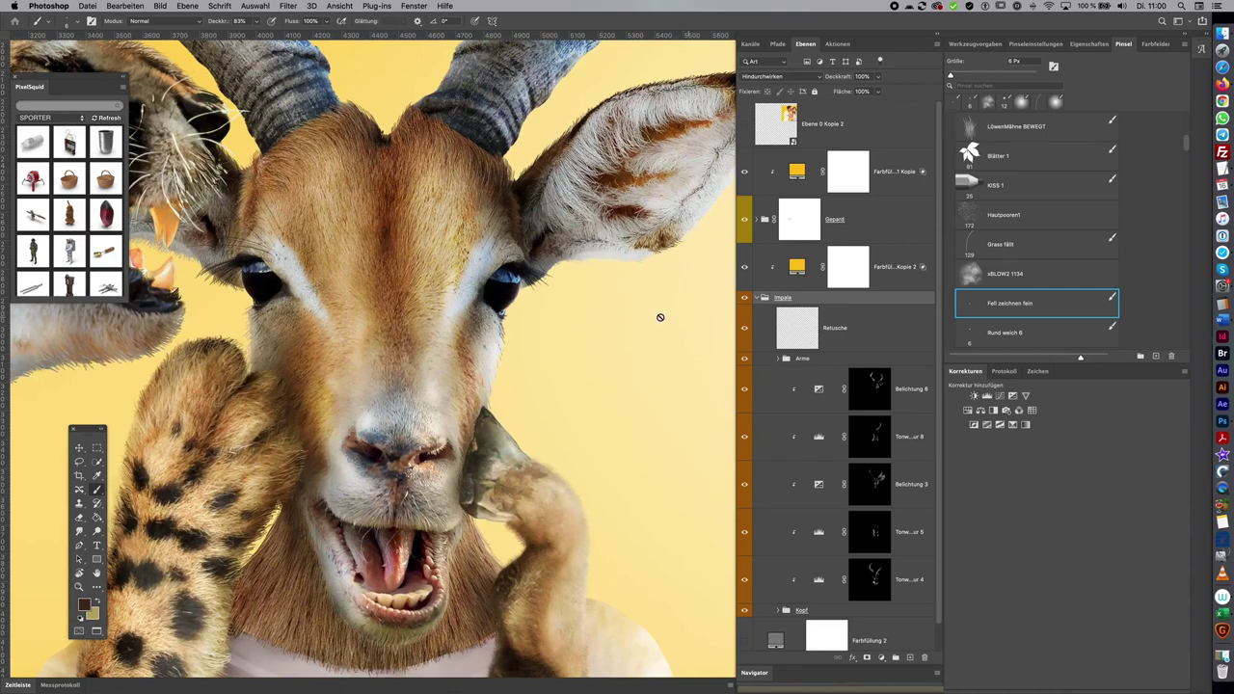
Rotate the view around the impala's face and target Retusche with a 15 px brush
key("r")
mouse_move(609, 367)
left_mouse_down()
mouse_move(541, 249)
mouse_move(607, 253)
left_mouse_up()
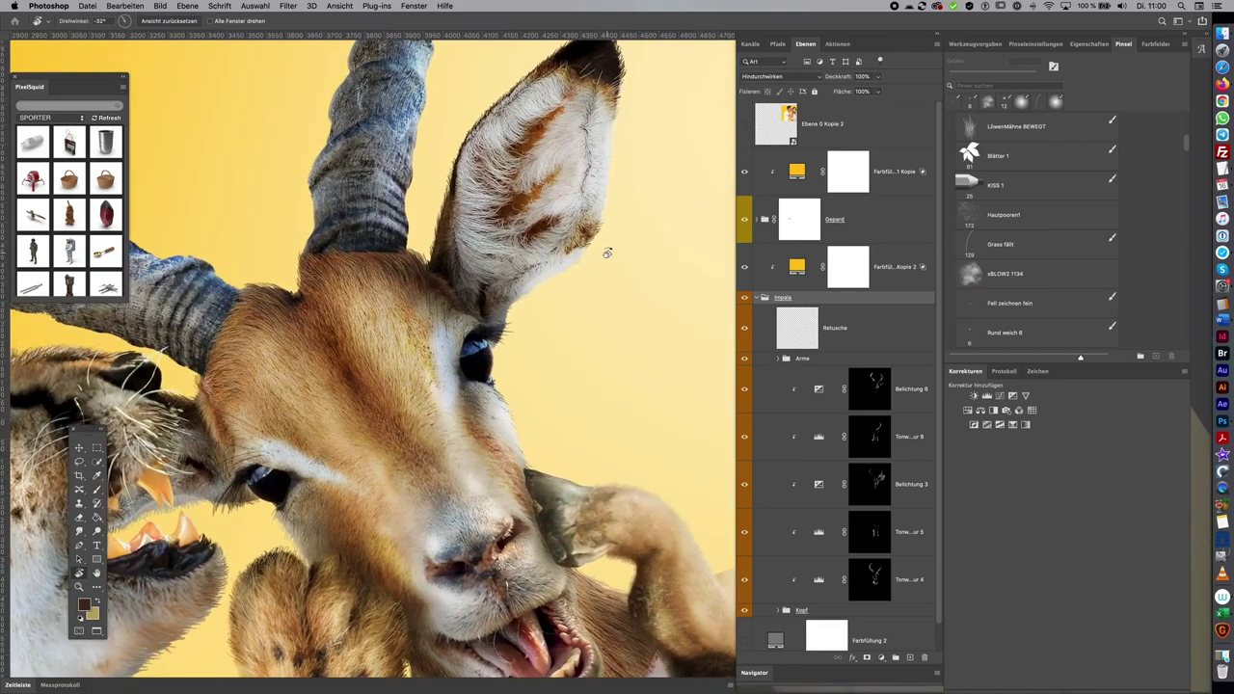
key("b")
left_click(879, 333)
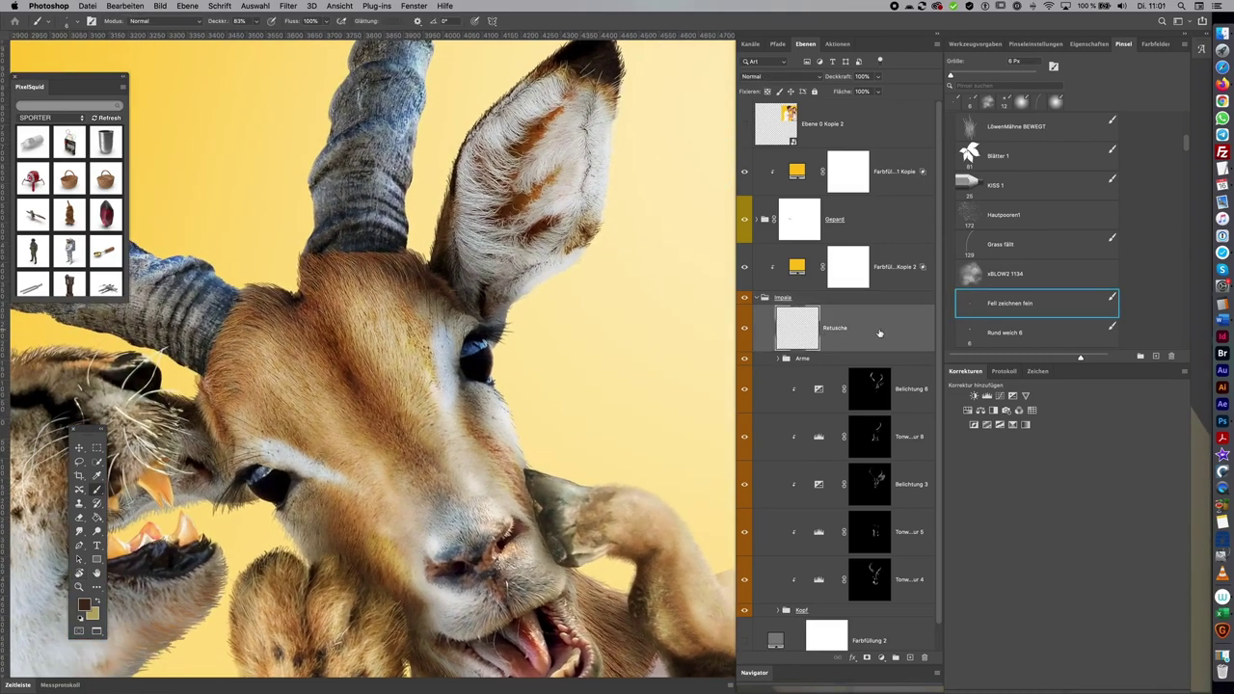
left_click_drag(482, 347, 494, 347)
Sample alternating light blue and black tones from the impala's eye
left_click(482, 342, "alt")
left_click(478, 355, "alt")
left_click(478, 355, "alt")
left_click(478, 355, "alt")
left_click(478, 355, "alt")
left_click(479, 355, "alt")
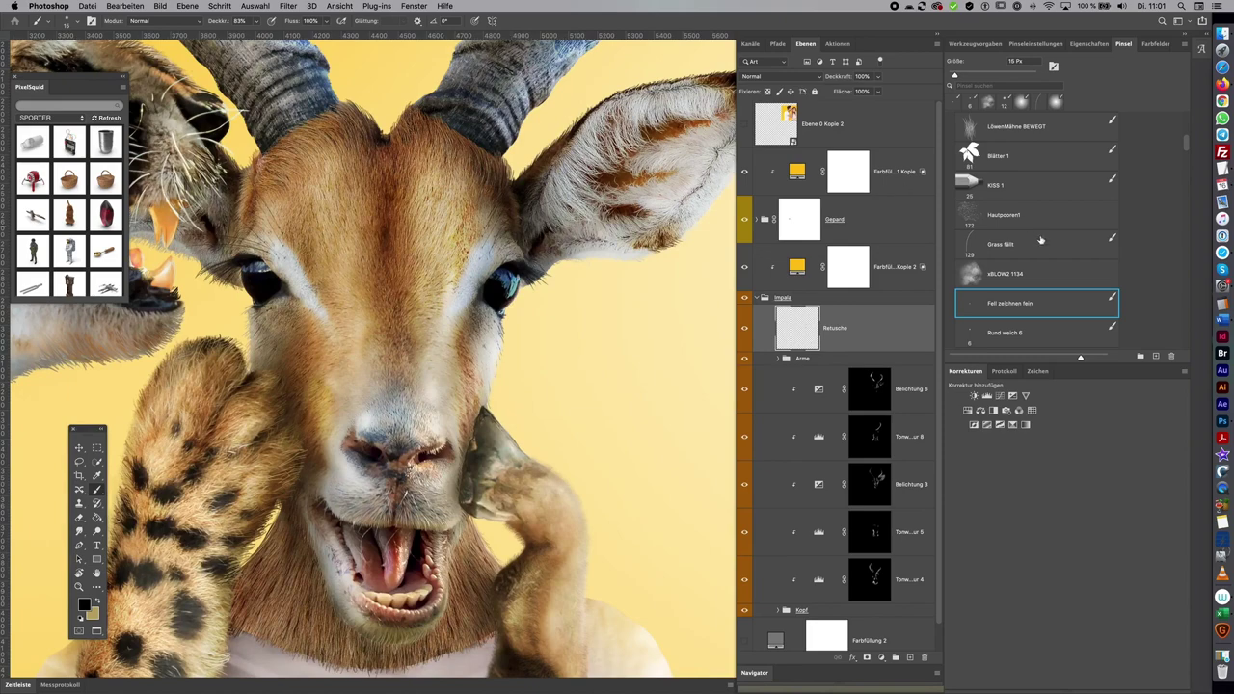
Zoom out to the whole image, then zoom into the impala's muzzle and cheek
key("ctrl+minus")
key("ctrl+minus")
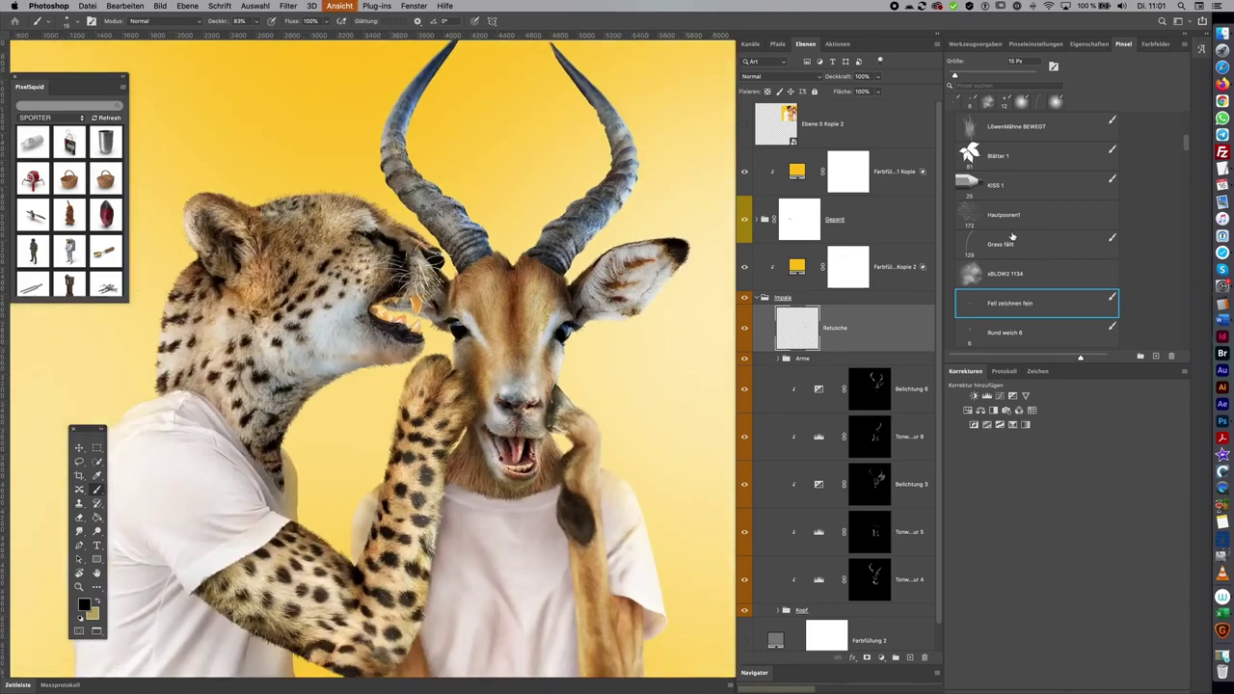
key("ctrl+minus")
scroll(562, 332, "up", 2)
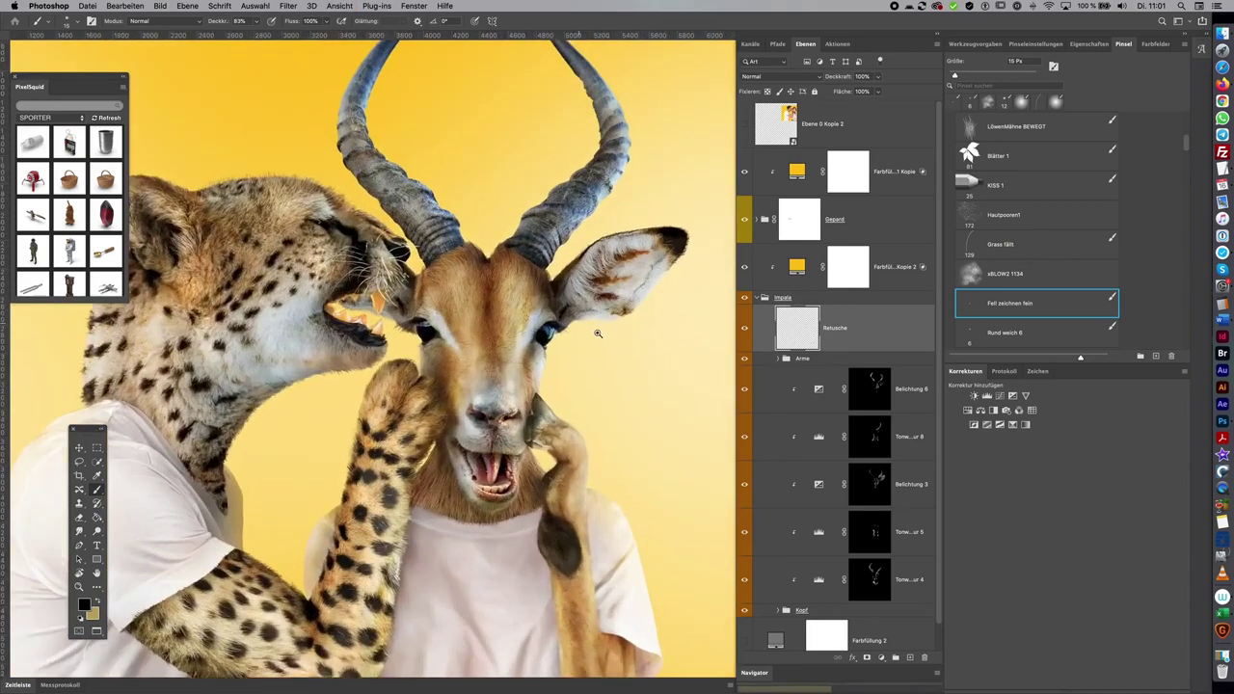
scroll(562, 332, "up", 2)
Sample muzzle grey and eye black and blue-grey, ending on pale grey-blue
left_click(468, 425, "alt")
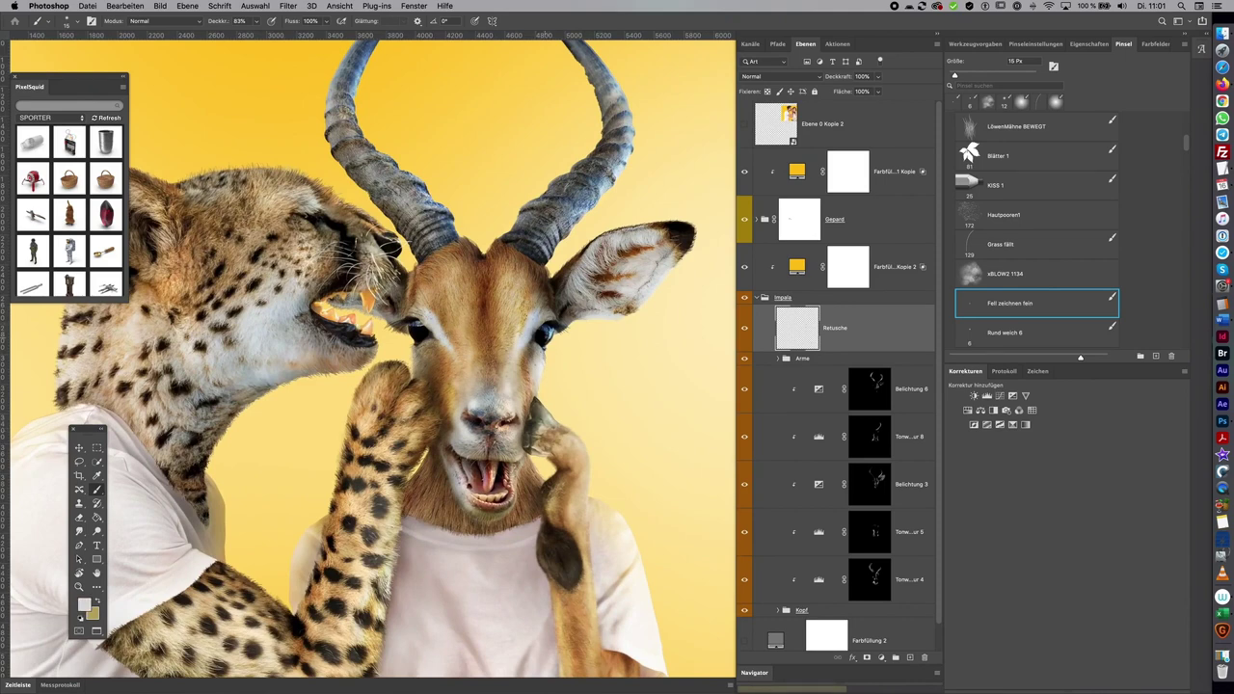
left_click(549, 338, "alt")
left_click(418, 324, "alt")
left_click(419, 326, "alt")
left_click(418, 325, "alt")
key("super+minus")
key("super+minus")
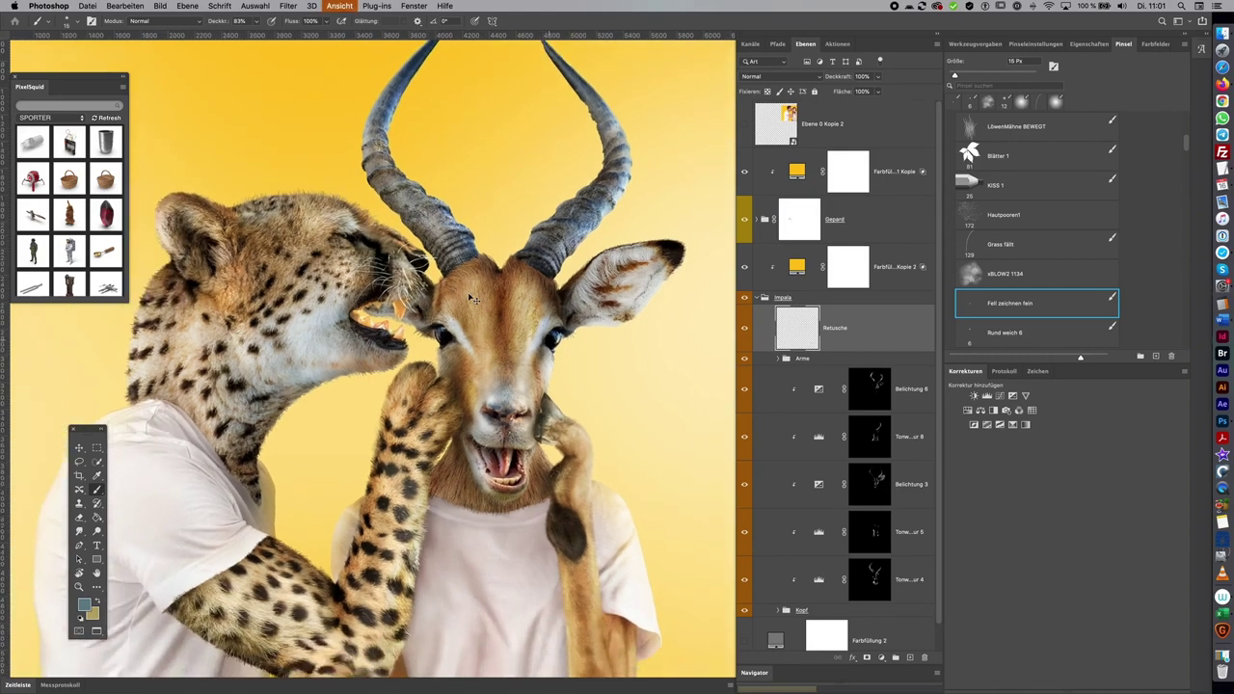
key("super+plus")
key("super+plus")
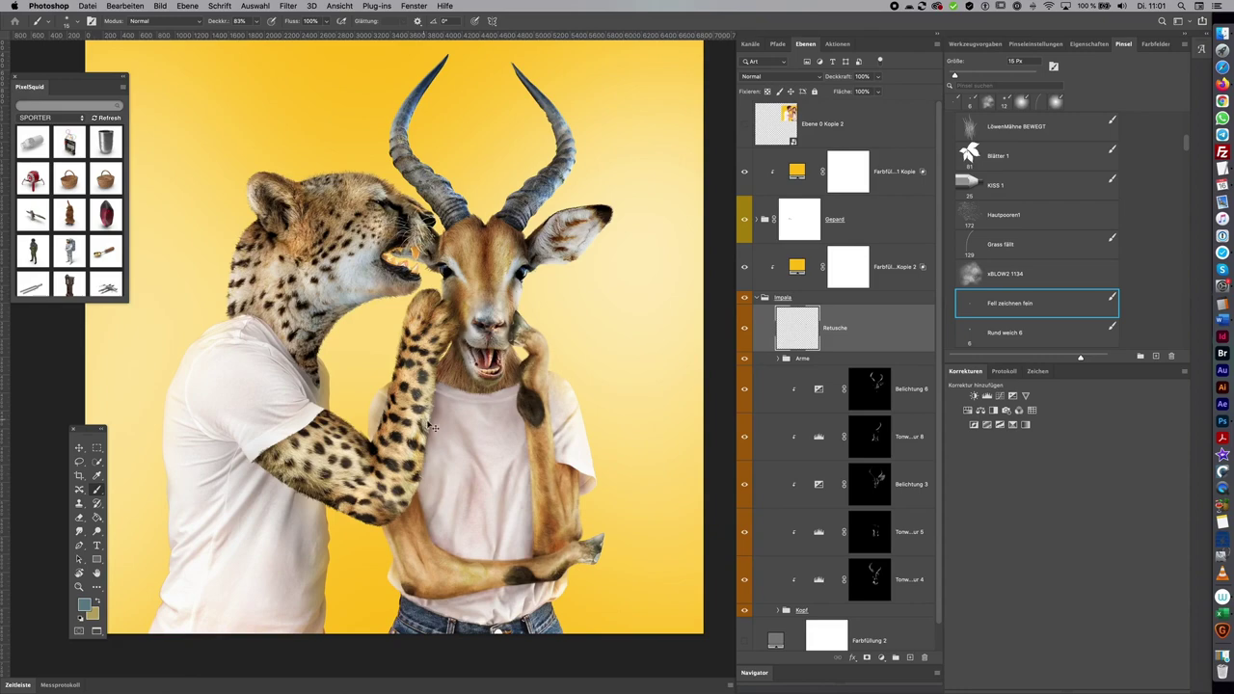
scroll(426, 428, "up", 3)
Rotate the view along the arm, target the Gepard group's Retusche layer, shrink the brush to 43 px
key("r")
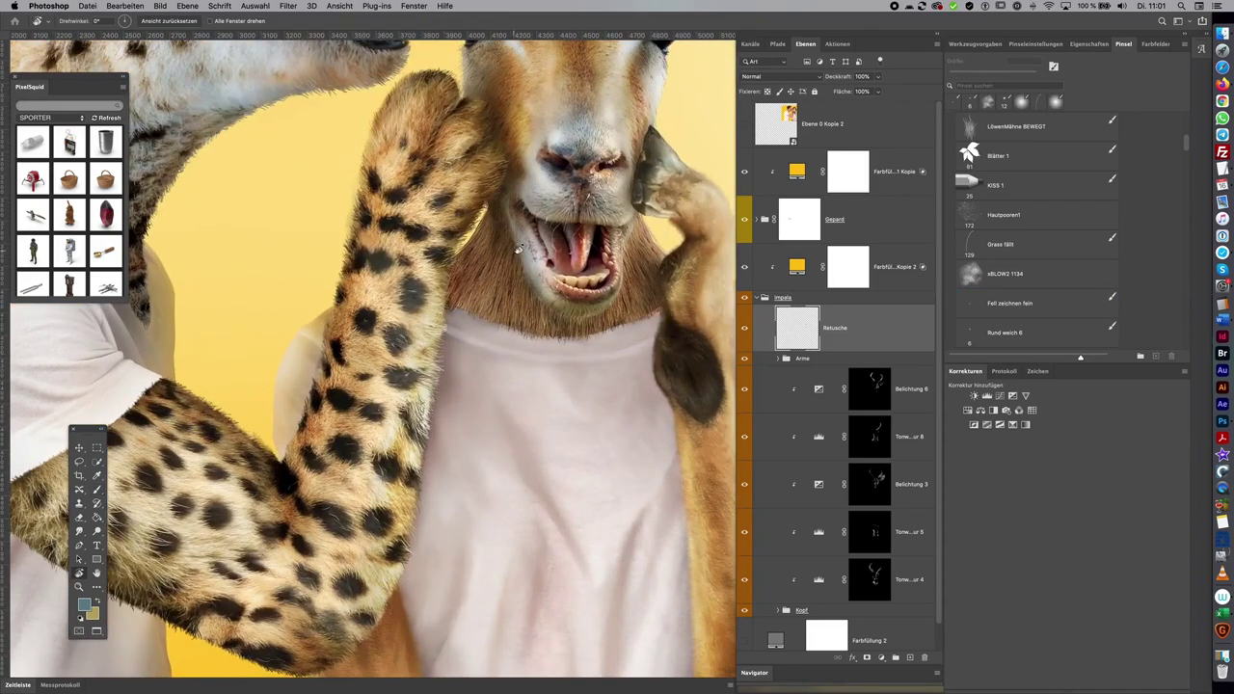
left_click_drag(500, 355, 592, 357)
left_click_drag(521, 320, 482, 357)
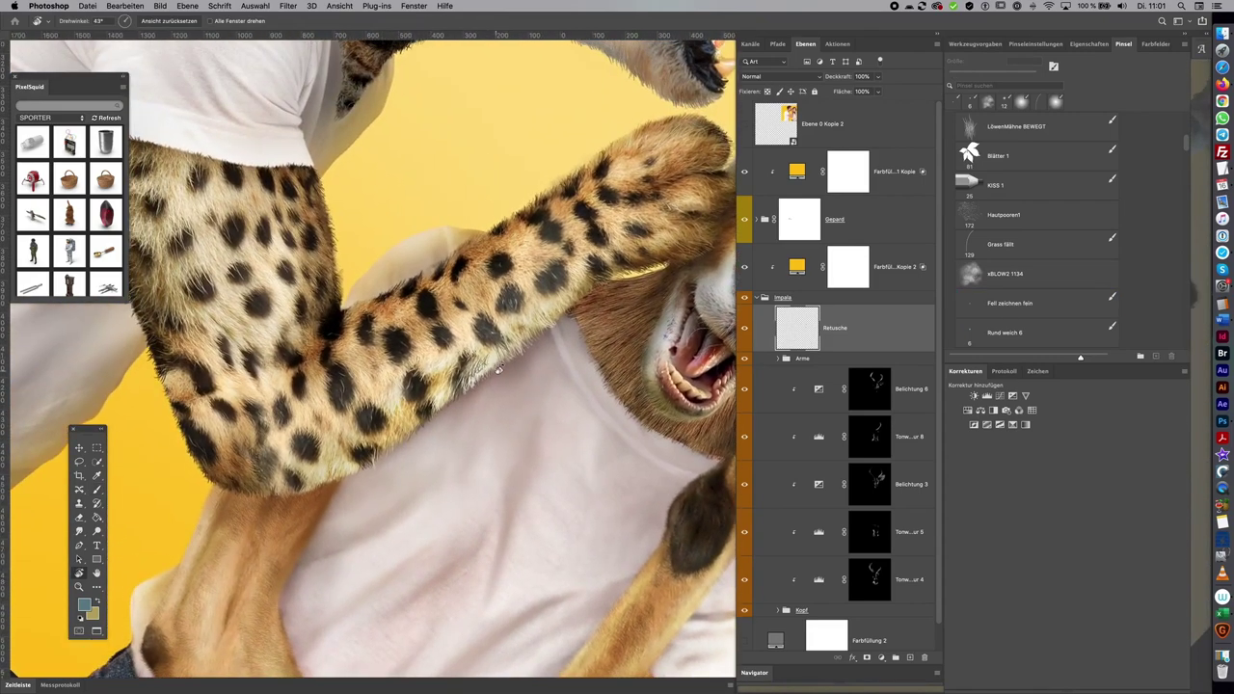
left_click(758, 298)
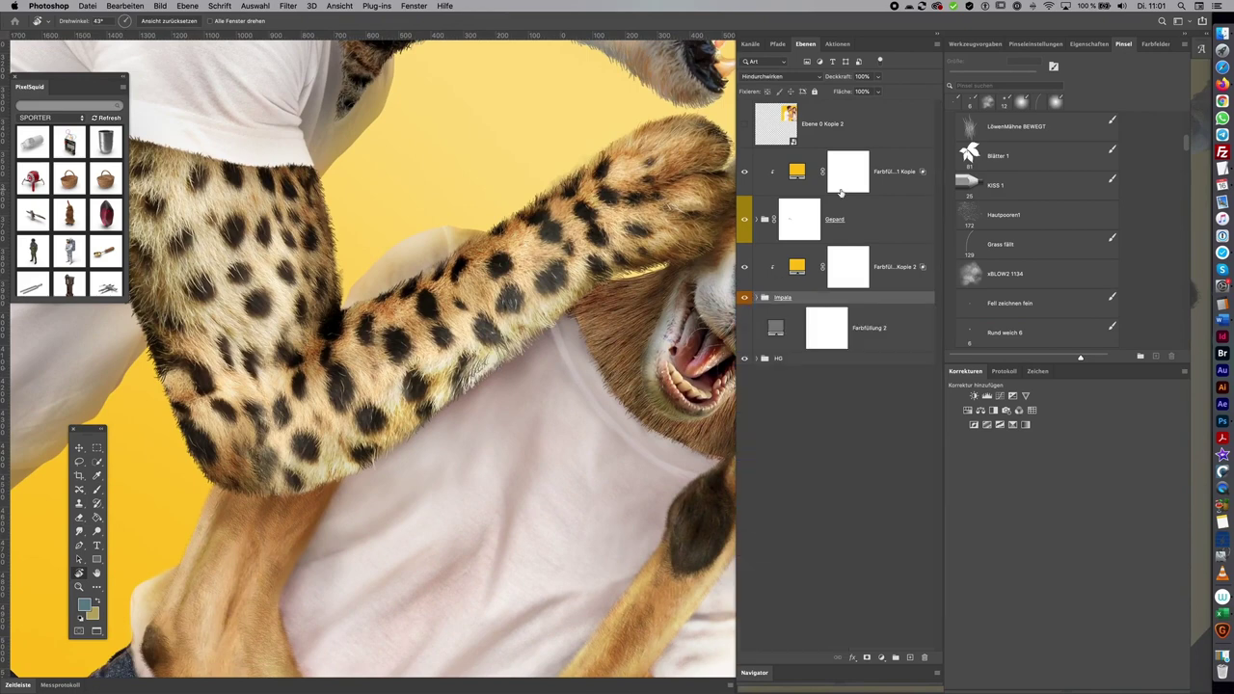
left_click(762, 220)
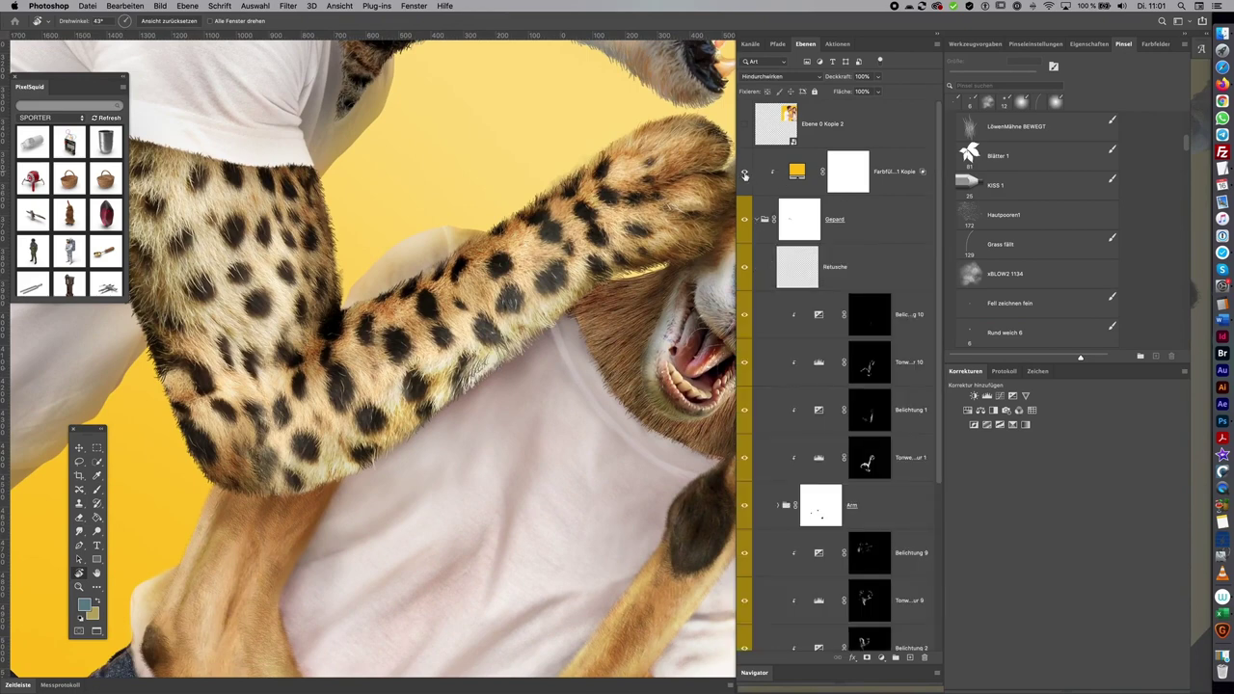
left_click(817, 262)
key("b")
left_click_drag(518, 356, 496, 355)
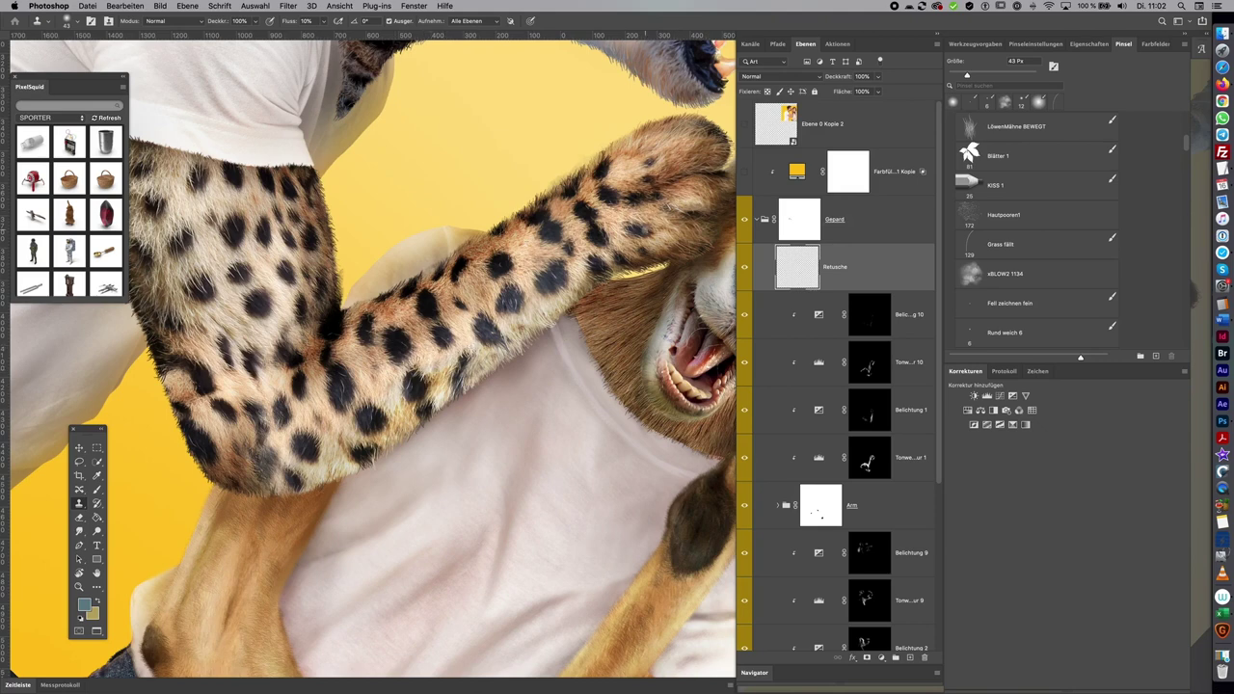
Sample beige, cream and dark brown spot tones from the cheetah arm
key("b")
left_click(559, 309, "alt")
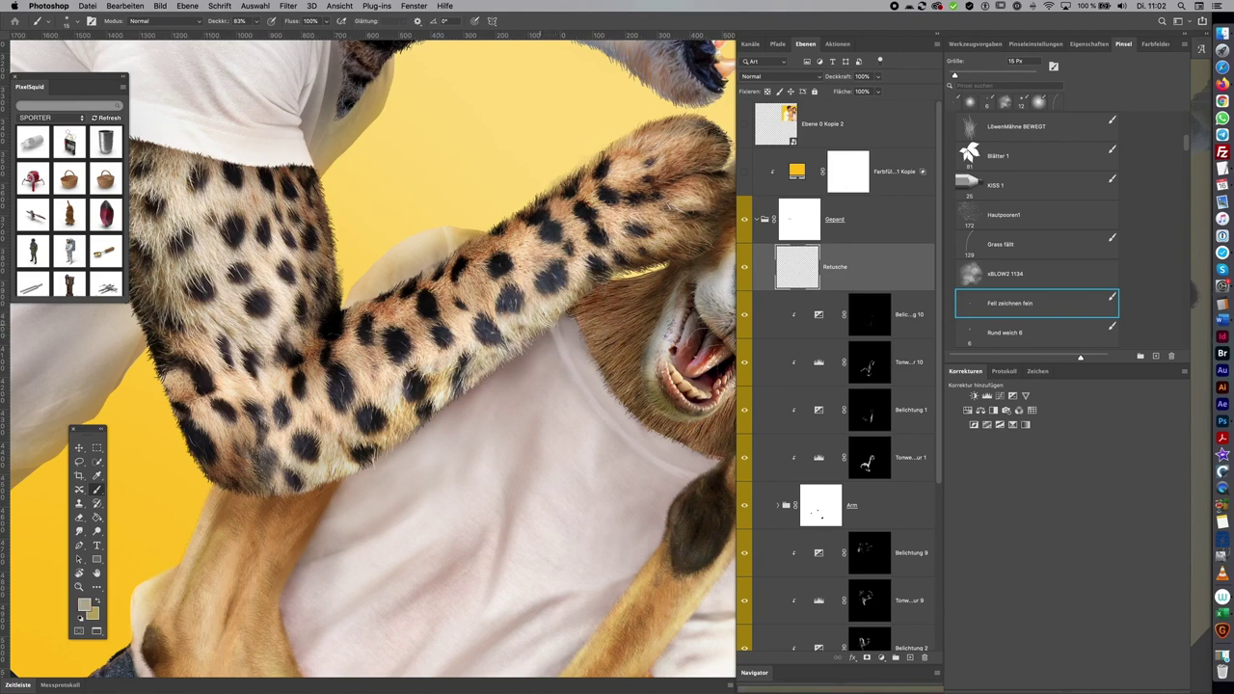
left_click(549, 309, "alt")
left_click(434, 366, "alt")
left_click(341, 455, "alt")
left_click(373, 451, "alt")
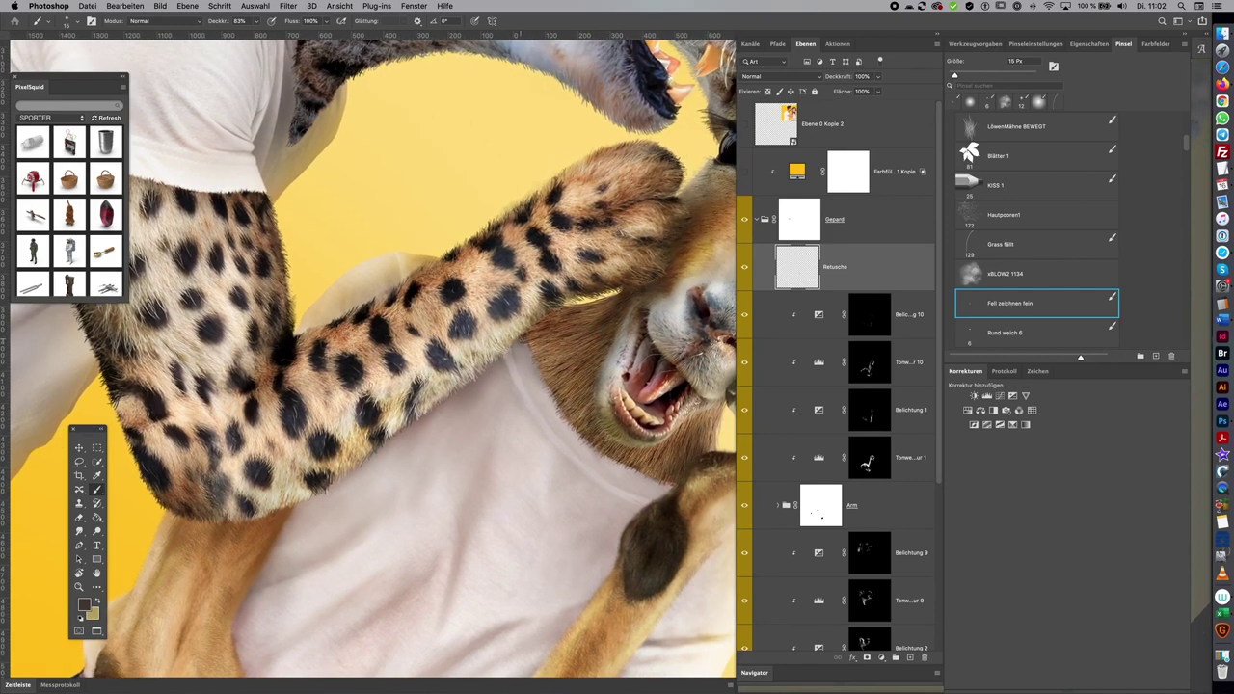
left_click(516, 329, "alt")
Rotate the view toward the impala and cheetah heads and collapse the Gepard group
left_click_drag(578, 318, 666, 302)
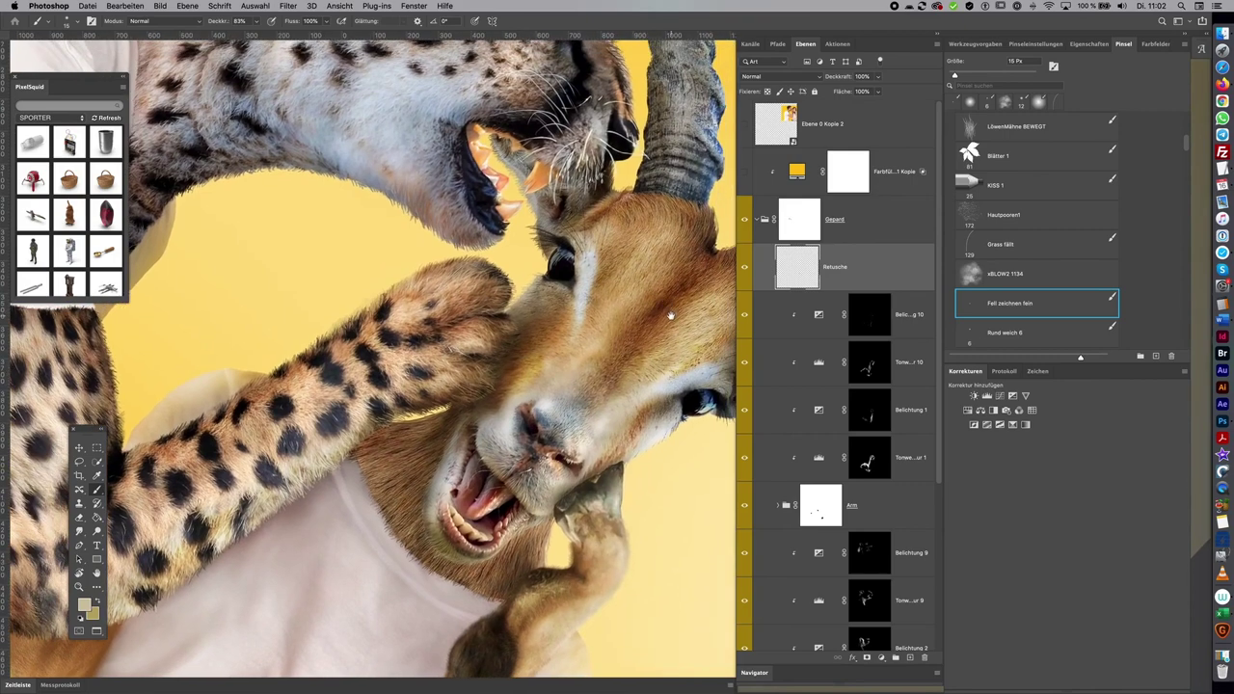
left_click_drag(667, 310, 461, 398)
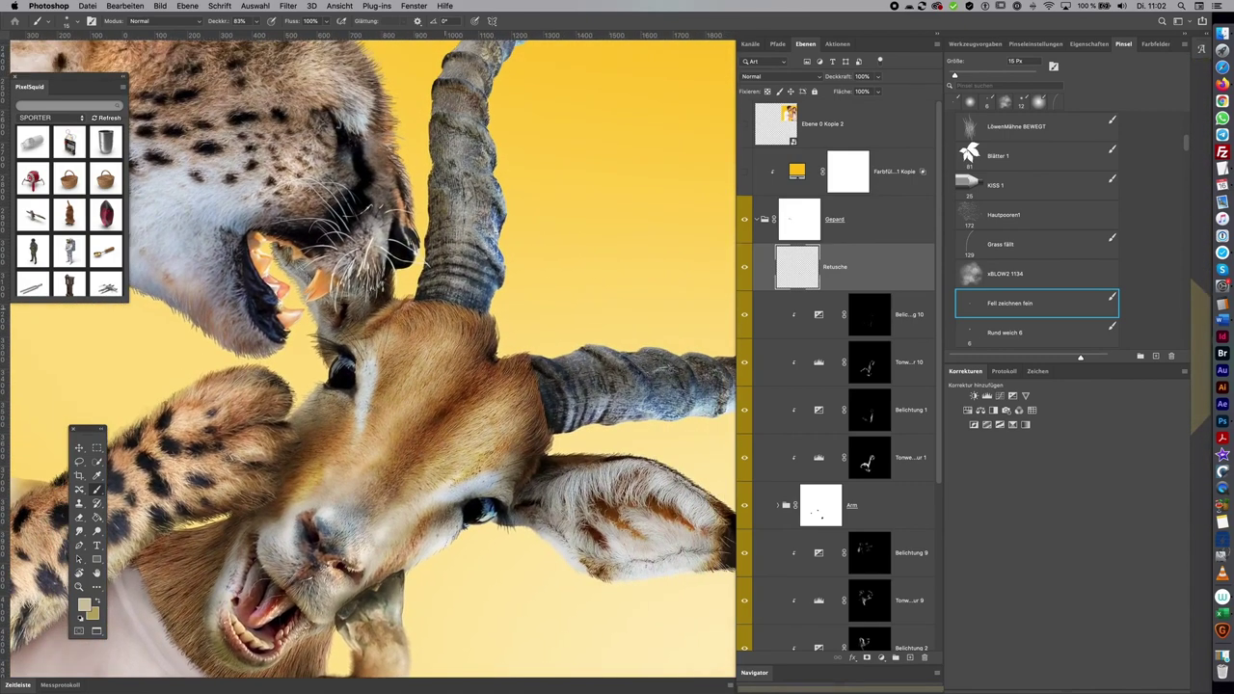
left_click_drag(543, 152, 551, 366)
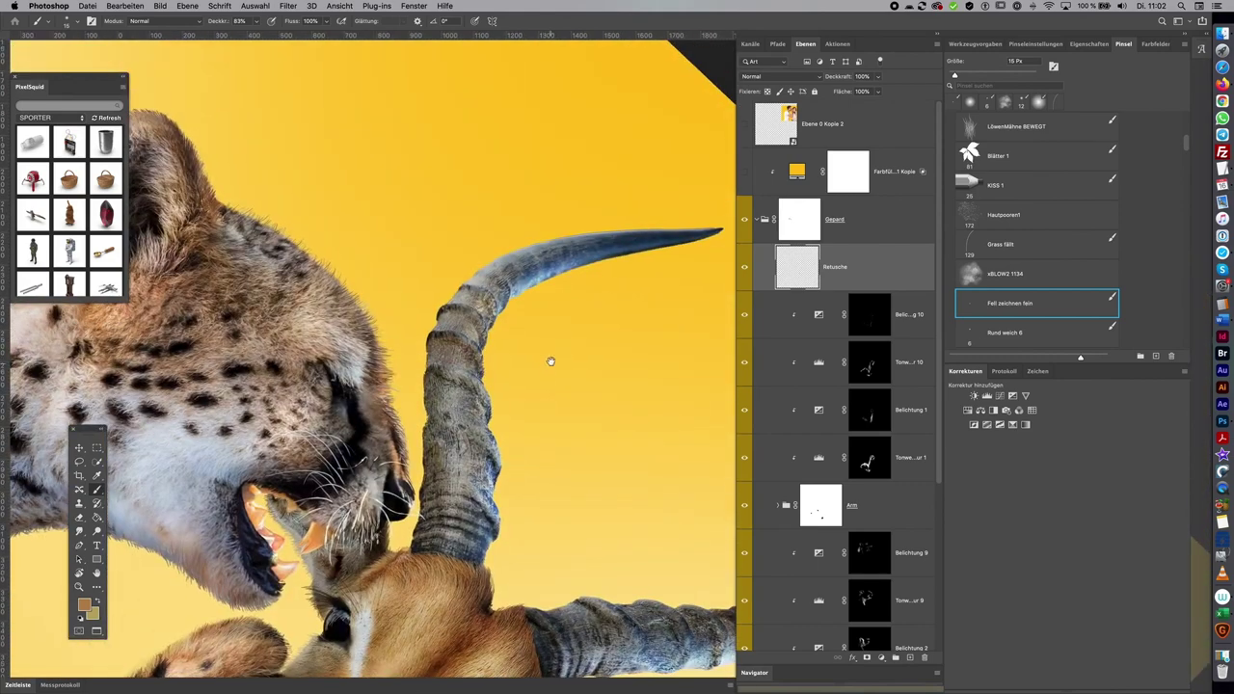
left_click(761, 220)
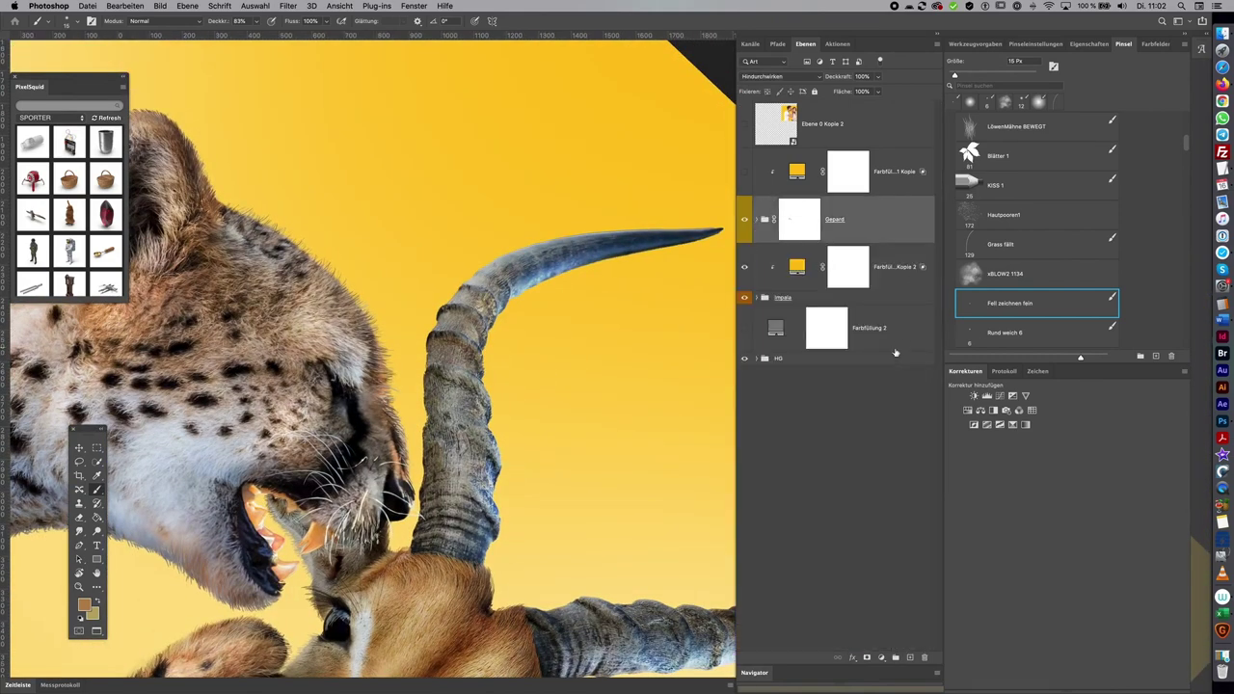
Expand the Impala group and paint dark grey strokes along the horn's left edge
left_click(765, 299)
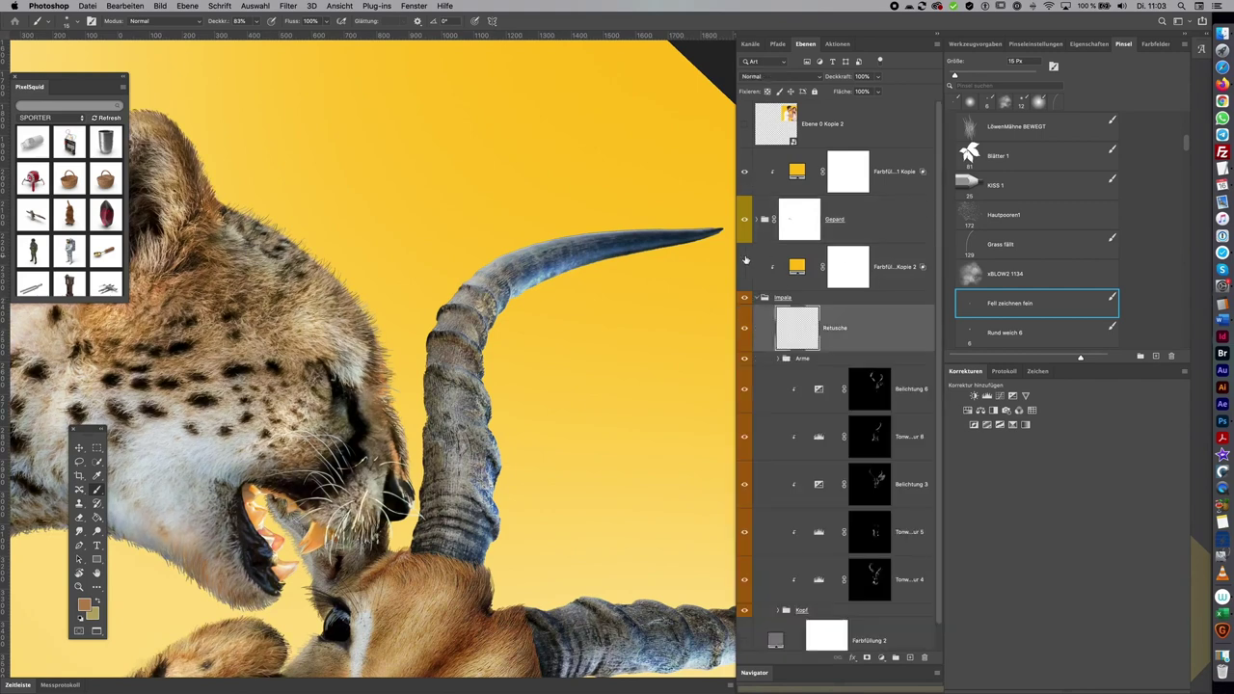
scroll(462, 410, "up", 2)
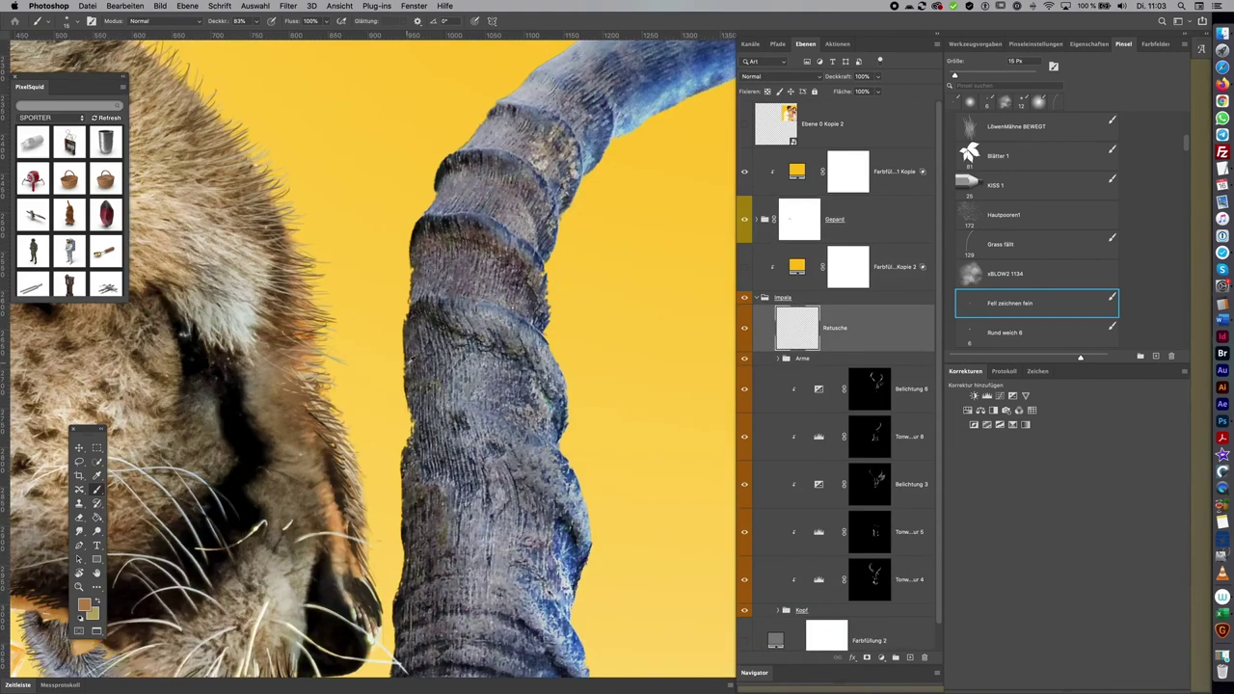
left_click(411, 378, "alt")
left_click_drag(412, 404, 409, 445)
left_click_drag(417, 262, 406, 316)
Sample bluish, dark, reddish-brown and near-black tones along the horn and its base
scroll(584, 359, "up", 3)
left_click(477, 338, "alt")
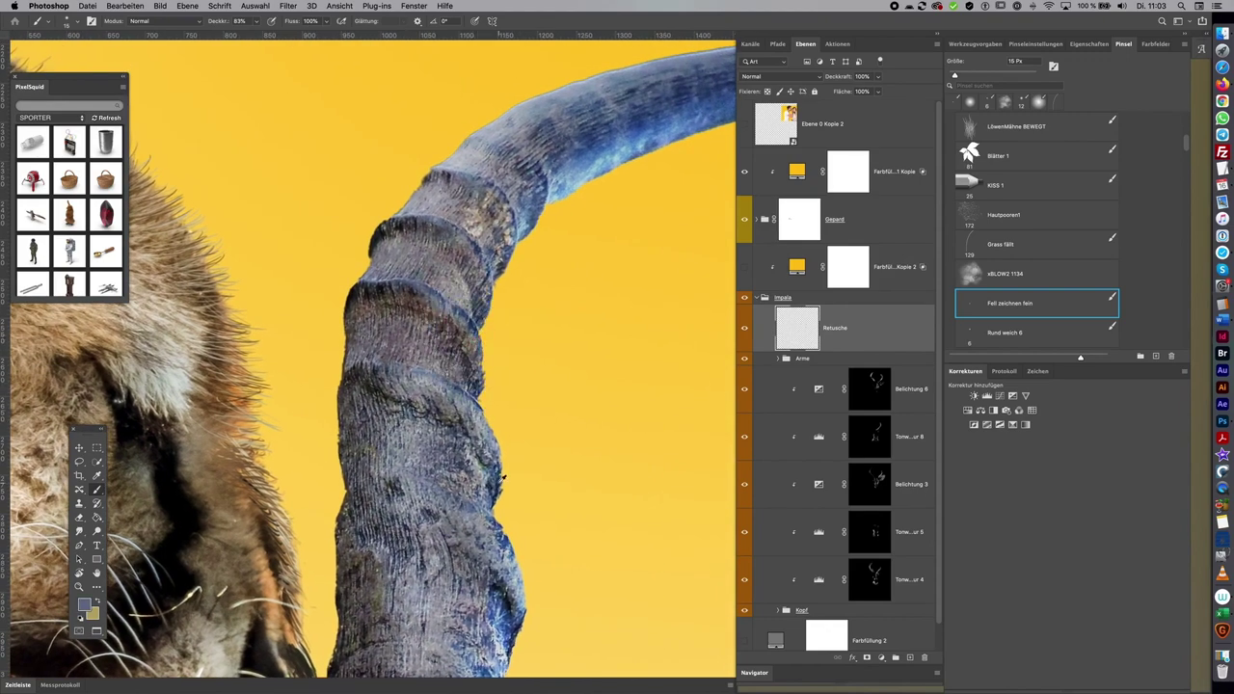
left_click(499, 490, "alt")
left_click_drag(528, 573, 576, 302)
left_click(538, 431, "alt")
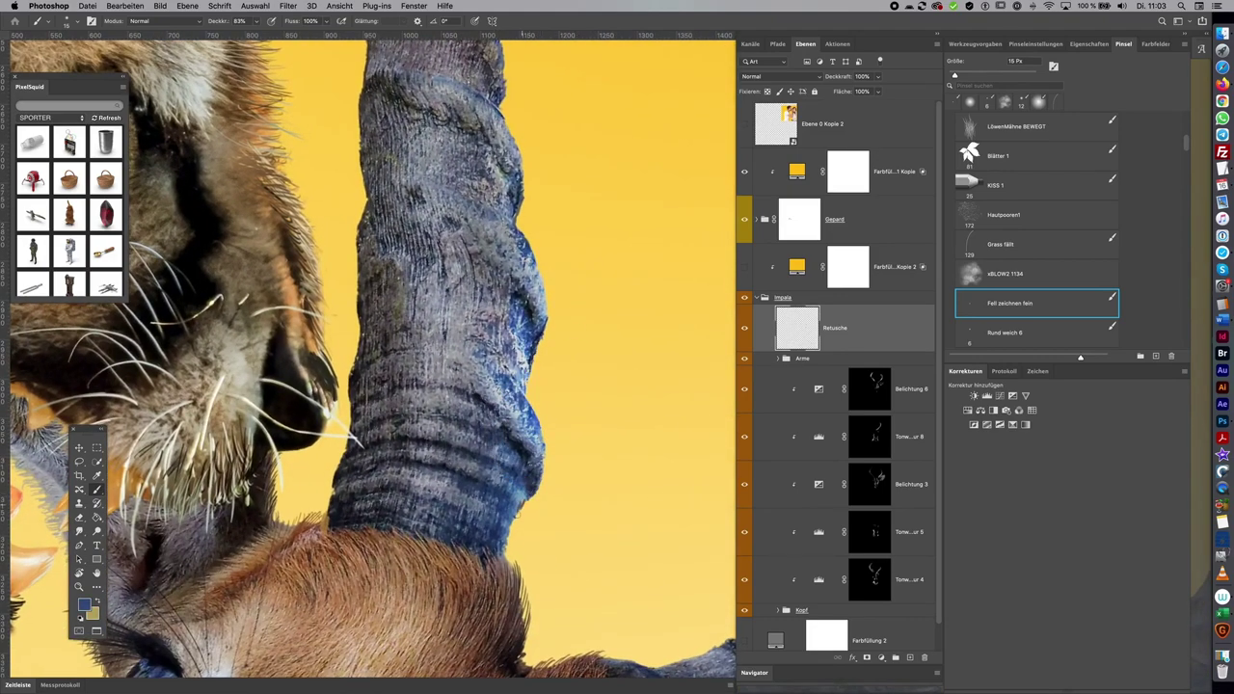
left_click(334, 484, "alt")
left_click(341, 541, "alt")
left_click(334, 519, "alt")
scroll(553, 360, "up", 5)
scroll(531, 419, "up", 5)
left_click(210, 282, "alt")
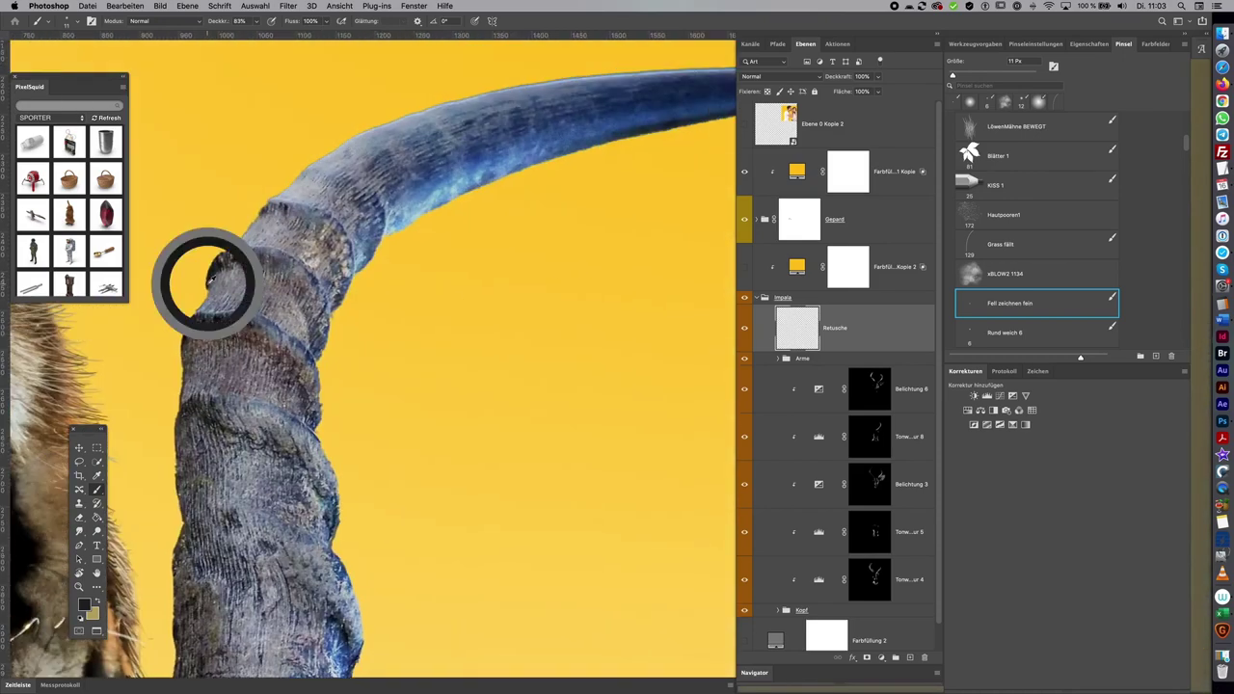
Pan to the horn tip and sample a blue-grey from it
scroll(530, 326, "right", 5)
scroll(495, 336, "right", 5)
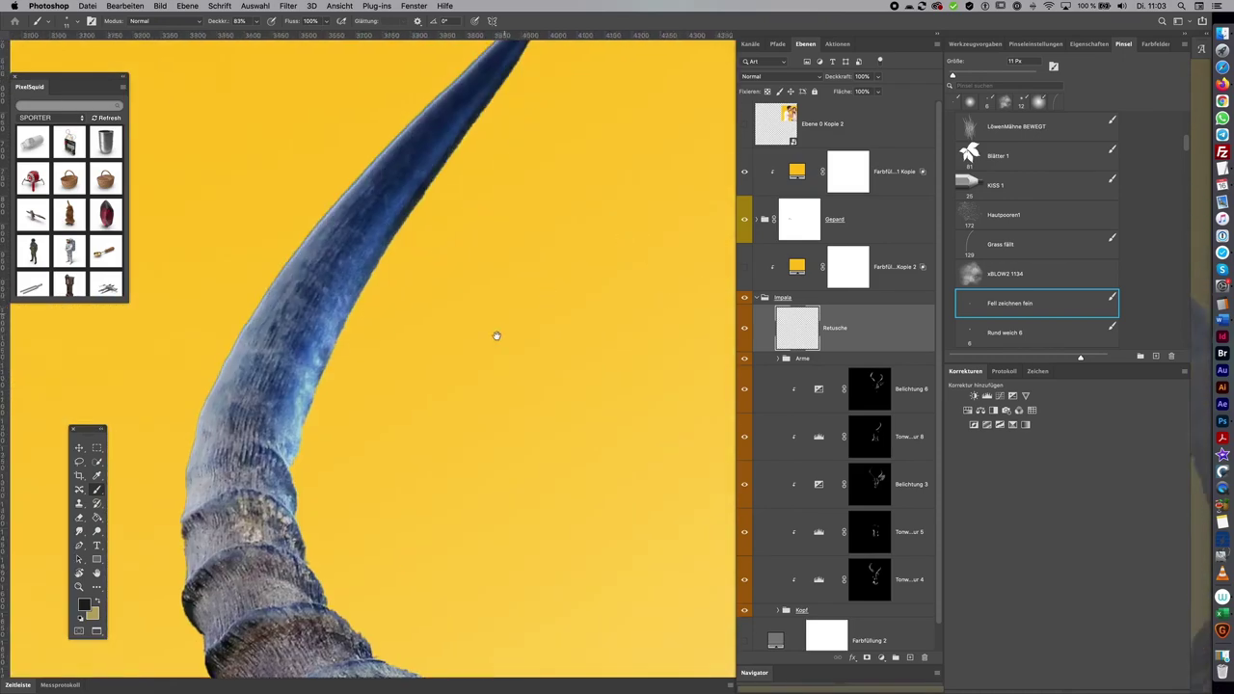
scroll(357, 485, "up", 3)
left_click(319, 220, "alt")
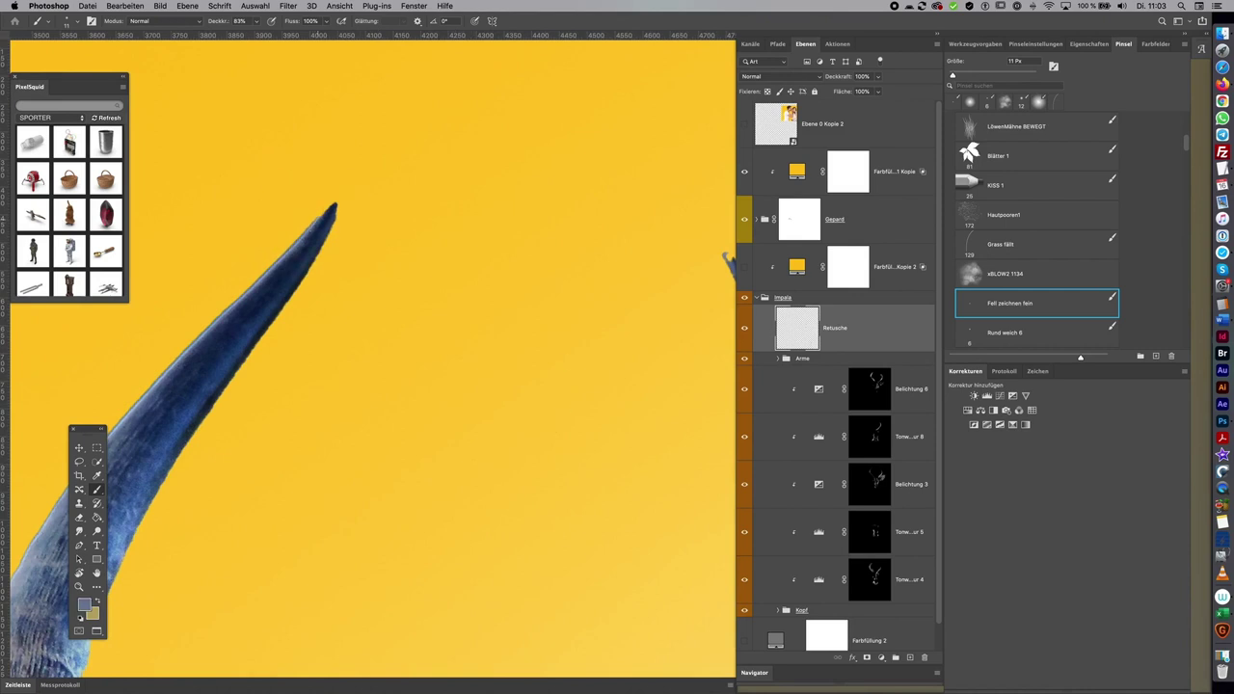
scroll(636, 360, "right", 5)
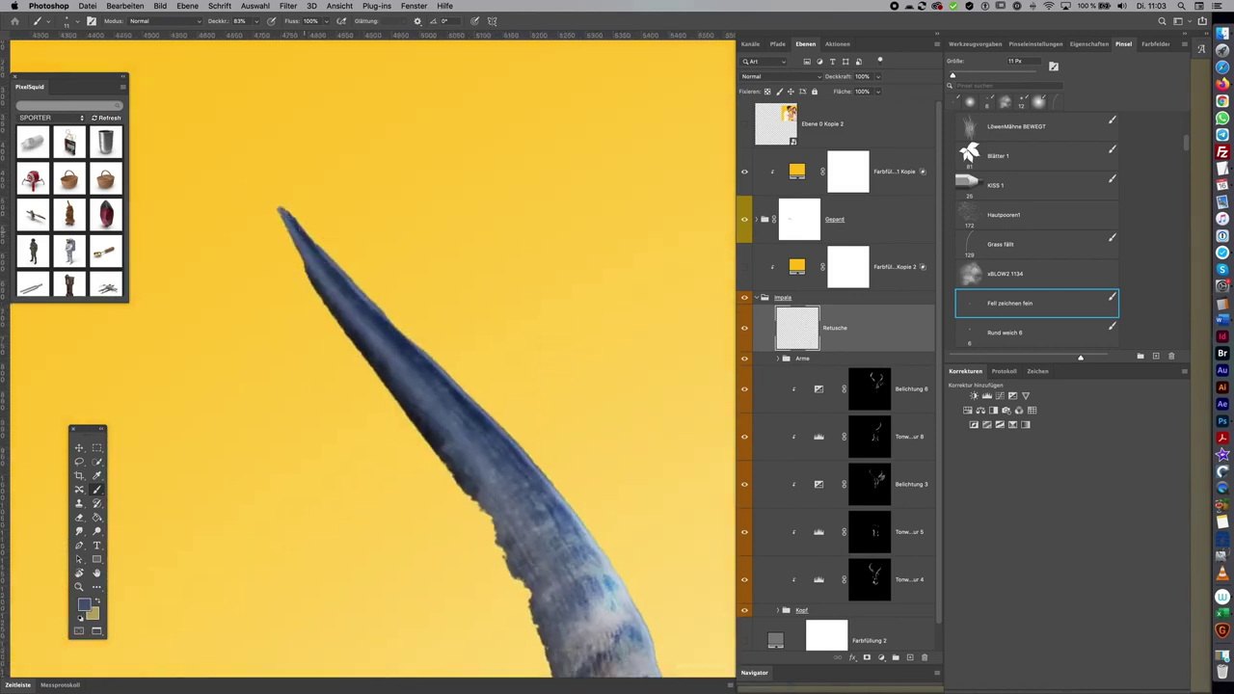
scroll(472, 356, "down", 3)
scroll(471, 357, "right", 2)
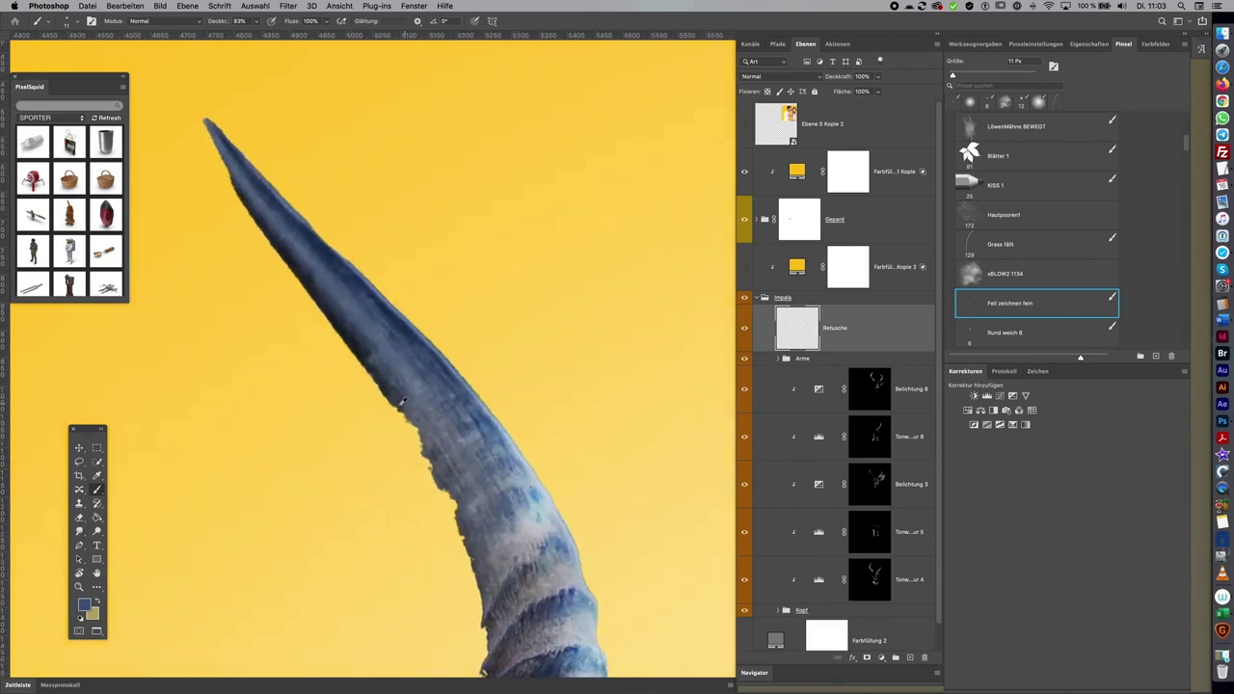
scroll(412, 426, "down", 3)
scroll(412, 426, "right", 2)
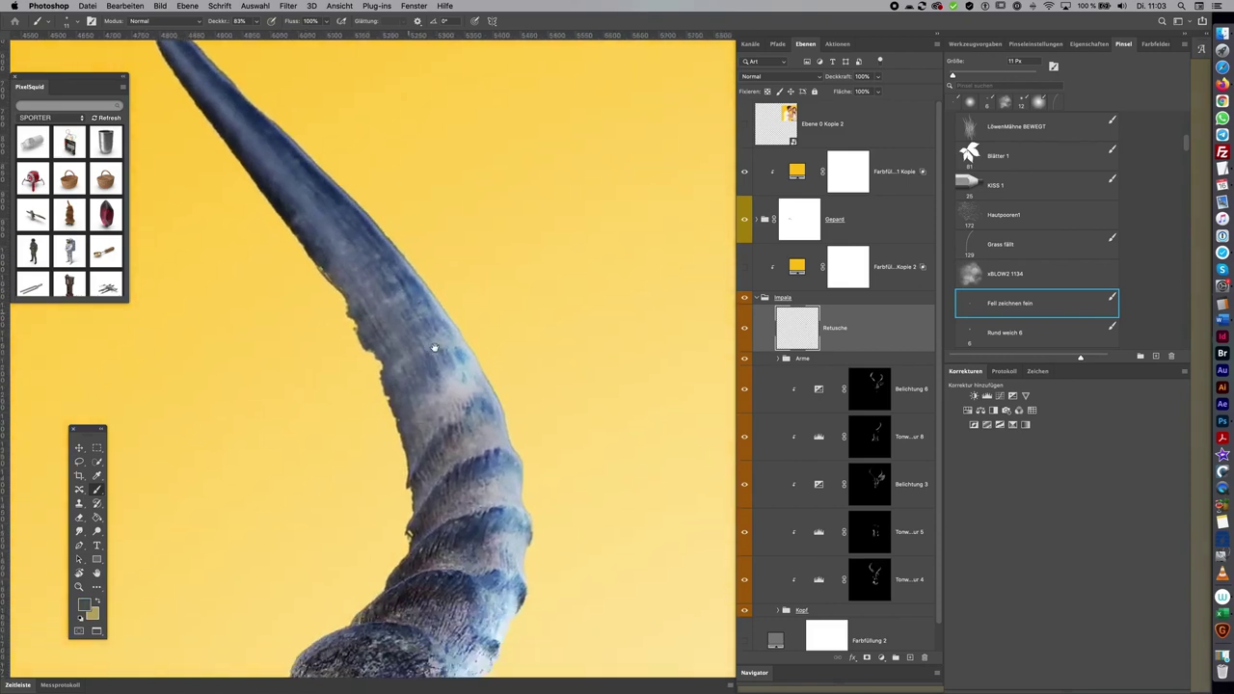
Try the Clone Stamp at 13 px, then darken a patch on the horn's left edge
key("s")
left_click_drag(353, 280, 339, 280)
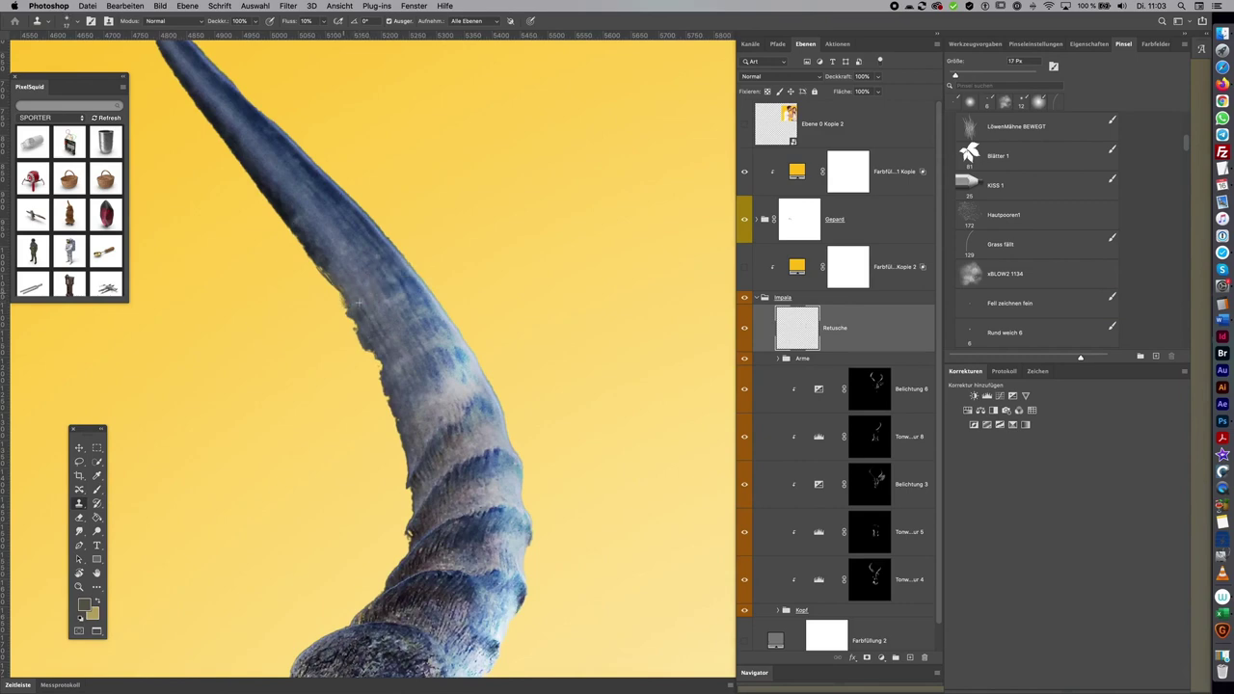
left_click_drag(355, 289, 352, 302)
key("b")
left_click_drag(355, 323, 380, 374)
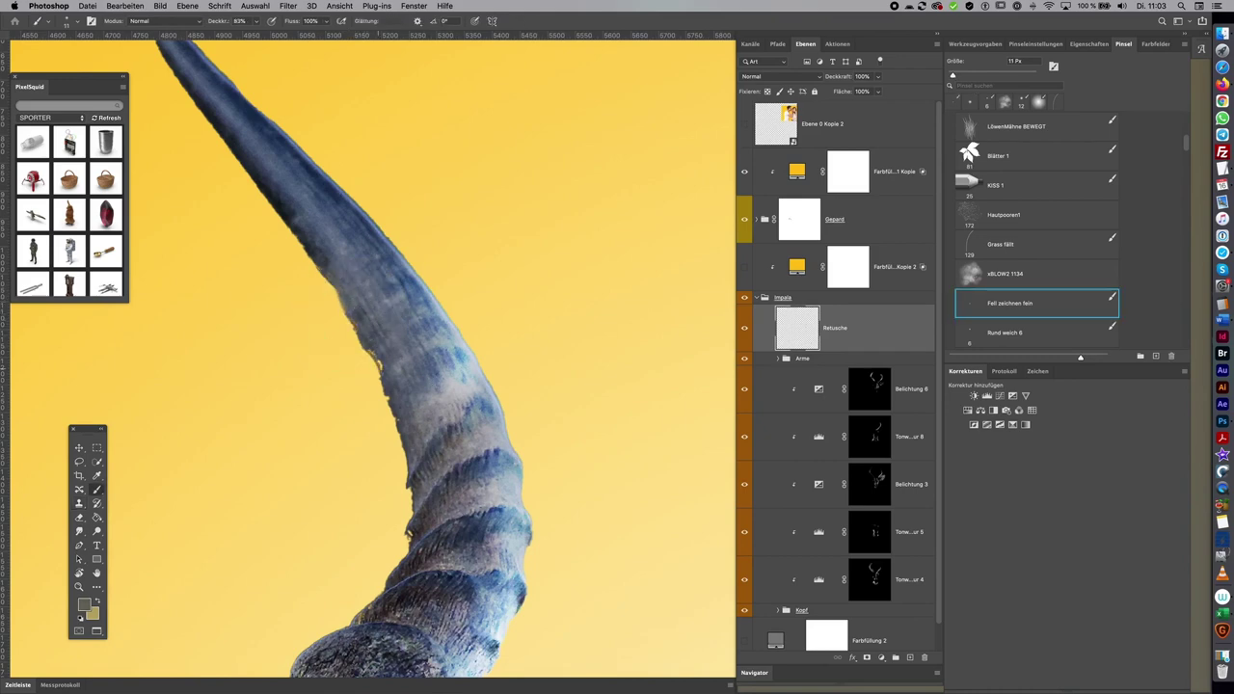
Sample darker greys down the horn's edge, then tilt the view to -29° along the horn
left_click(386, 366, "alt")
left_click(377, 214, "alt")
left_click(403, 420, "alt")
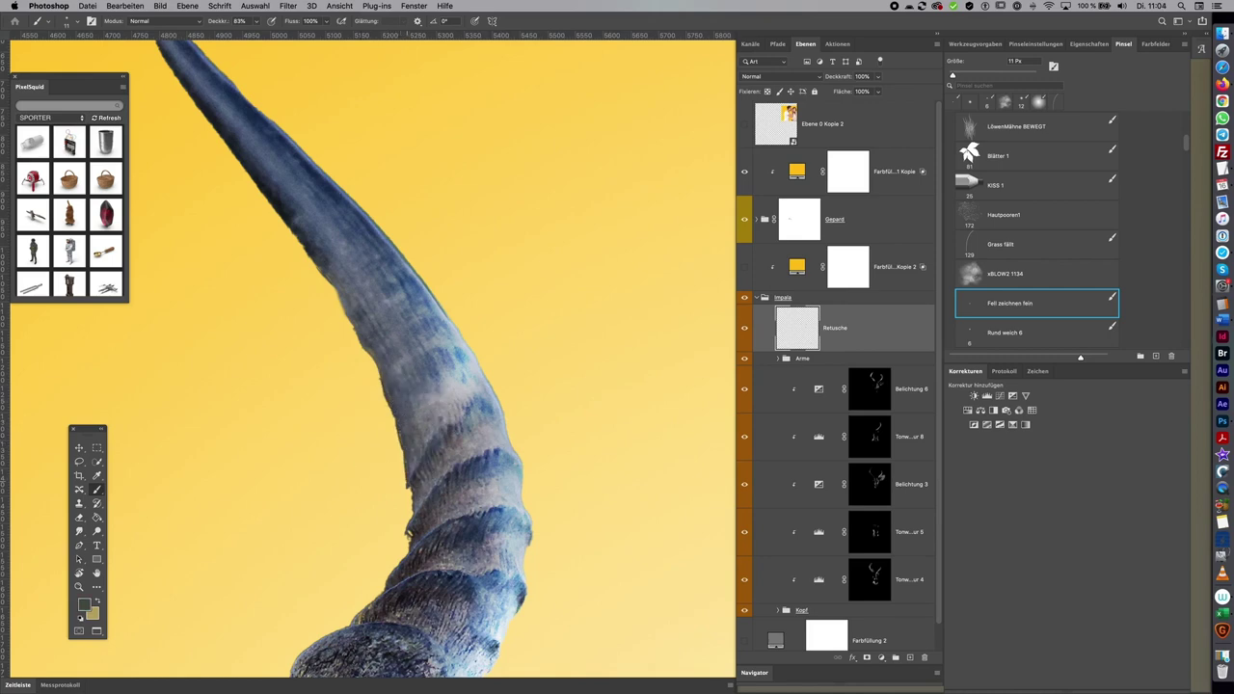
left_click(414, 476, "alt")
left_click(414, 501, "alt")
left_click(417, 525, "alt")
scroll(554, 467, "down", 3)
scroll(545, 242, "down", 3)
left_click(542, 296, "alt")
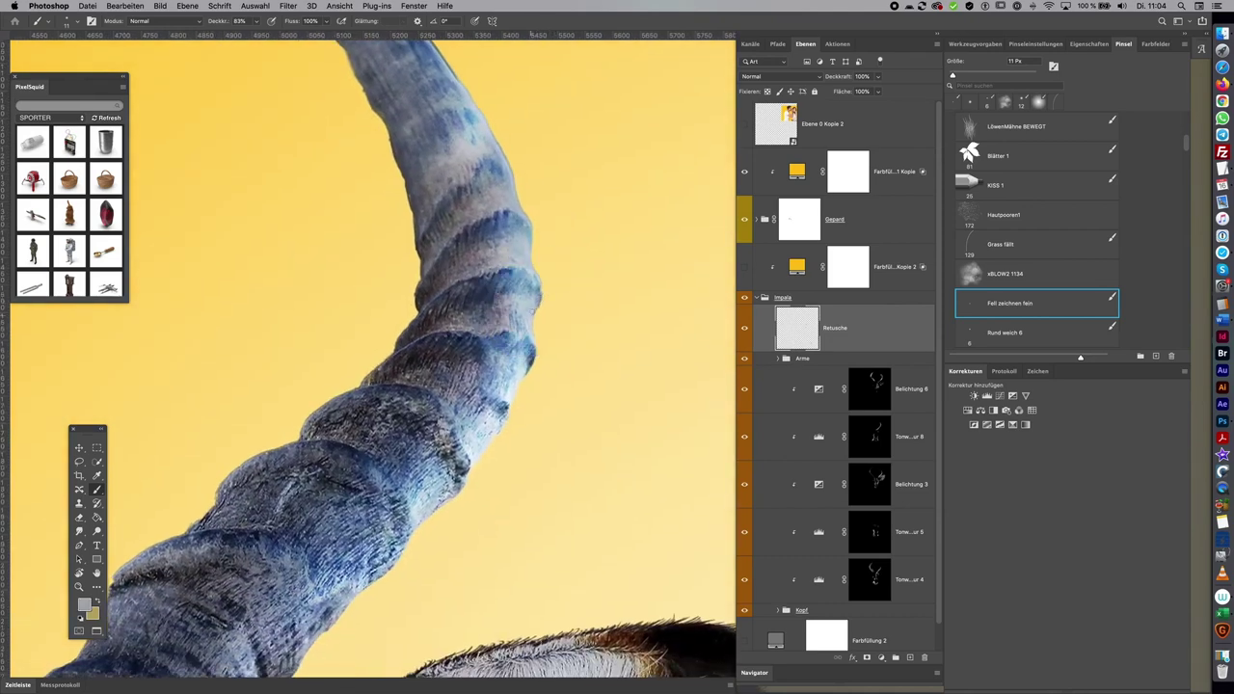
key("r")
mouse_move(598, 287)
left_mouse_down()
mouse_move(519, 228)
mouse_move(584, 228)
left_mouse_up()
Sample dark and light horn tones and paint a dark stroke along the horn's left edge
key("b")
left_click(519, 186, "alt")
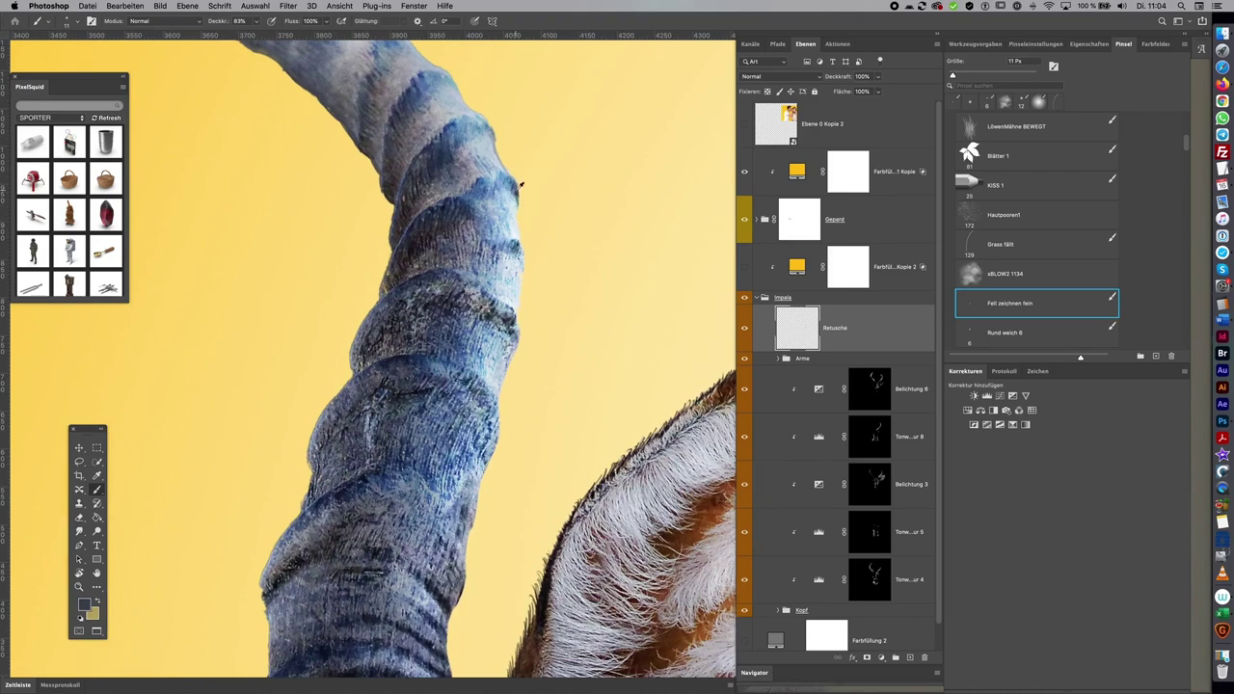
left_click(517, 201, "alt")
left_click(393, 272, "alt")
left_click(407, 246, "alt")
left_click_drag(385, 273, 385, 301)
left_click(523, 249, "alt")
left_click(518, 282, "alt")
Sample greys and blues around the horn base, ending on pale blue-grey, and zoom out fully
left_click_drag(337, 457, 440, 276)
left_click(453, 239, "alt")
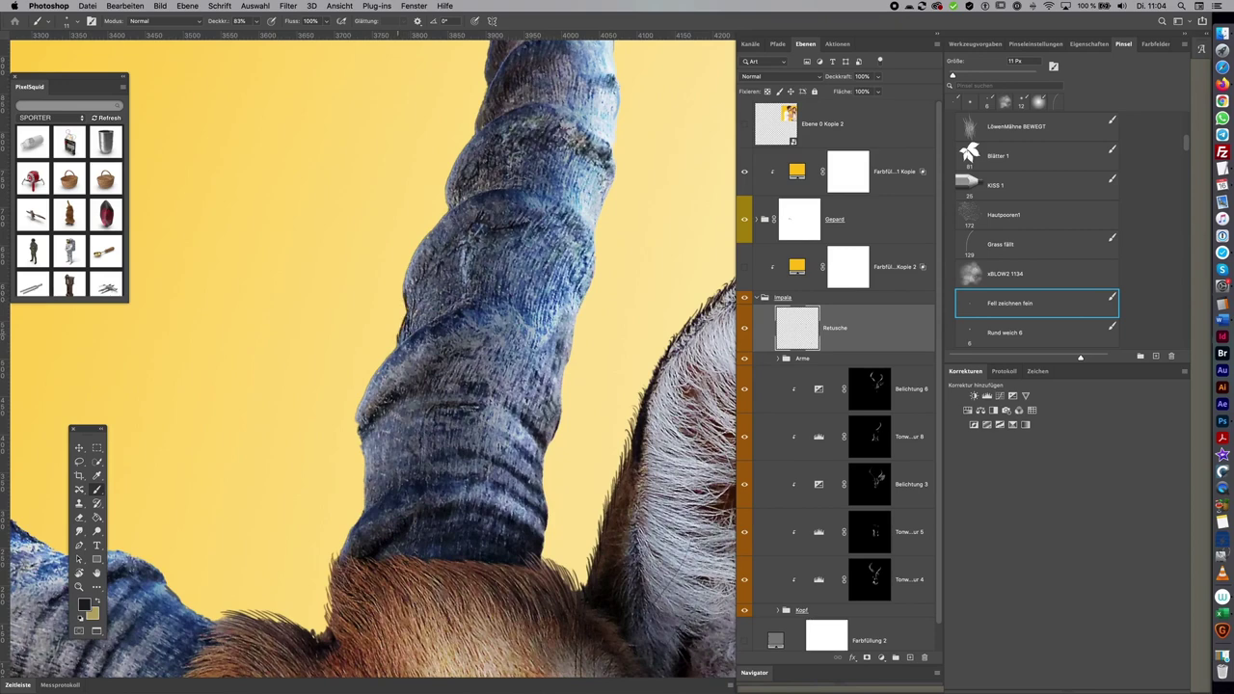
left_click(365, 422, "alt")
left_click(407, 347, "alt")
left_click(593, 233, "alt")
left_click(370, 421, "alt")
left_click(371, 444, "alt")
left_click(376, 485, "alt")
left_click(362, 463, "alt")
key("ctrl+0")
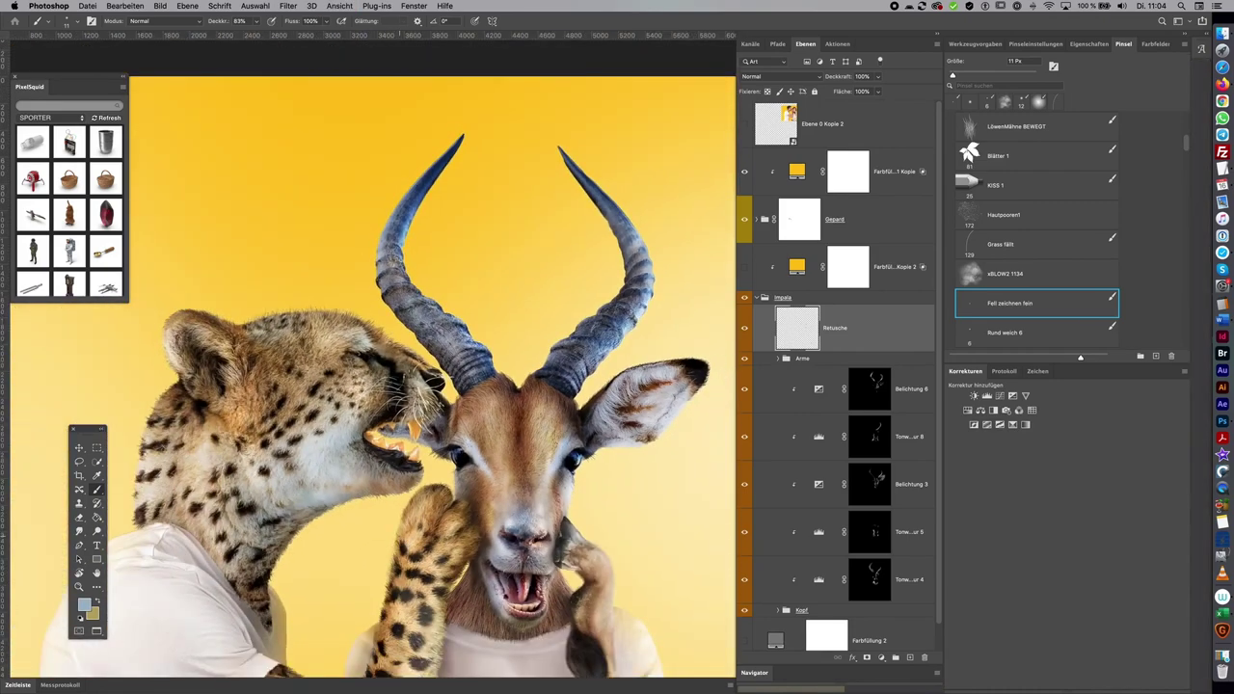
Zoom in on the cheetah arm's elbow and rotate the view about 38°
scroll(633, 362, "down", 3)
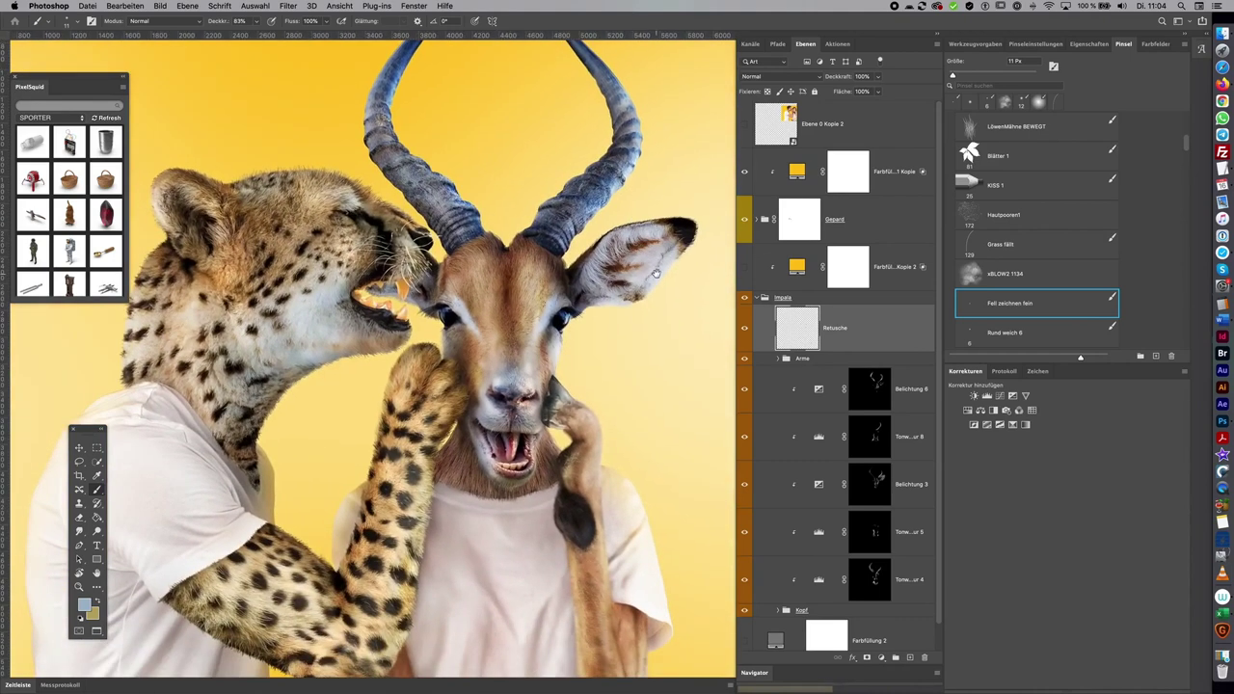
scroll(639, 357, "left", 2)
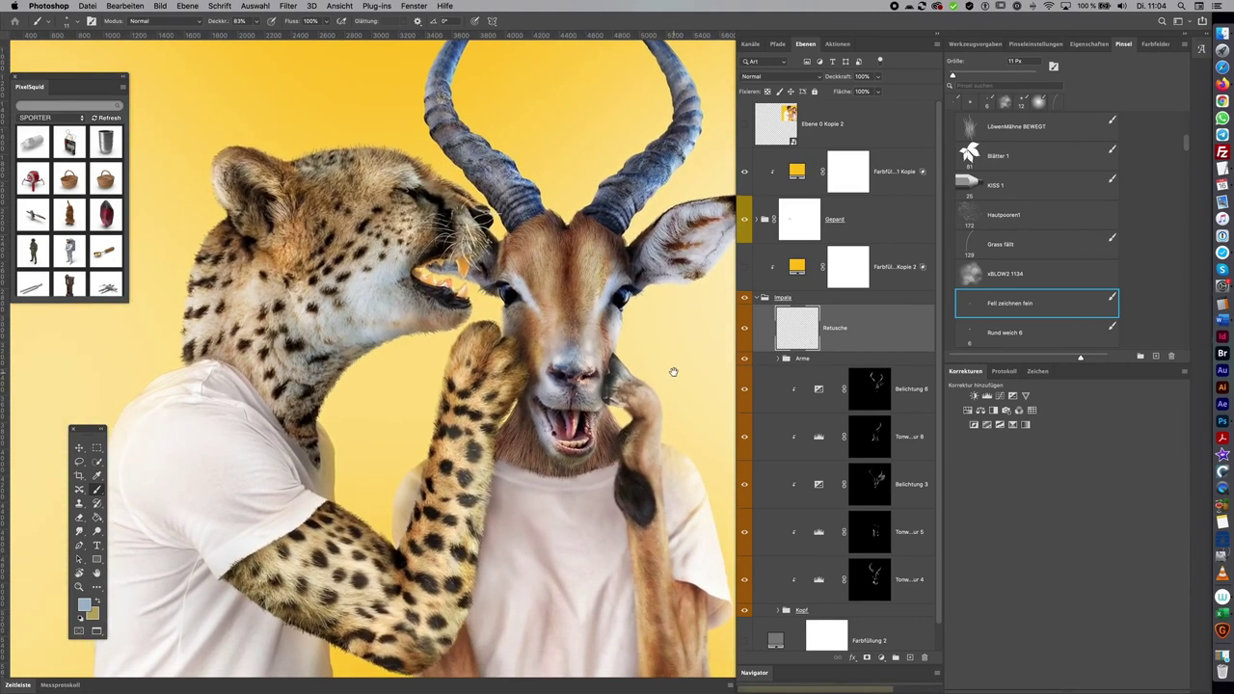
scroll(678, 390, "down", 3)
scroll(665, 356, "down", 2)
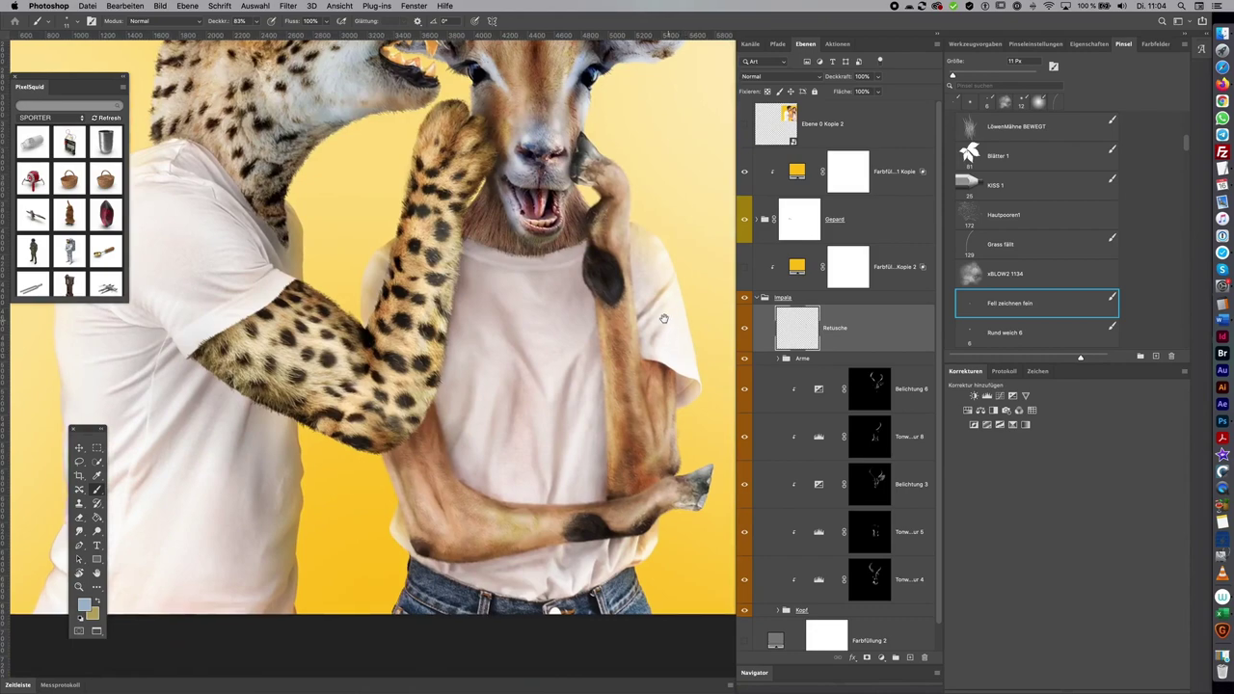
mouse_move(351, 311)
left_mouse_down()
mouse_move(393, 315)
mouse_move(494, 401)
left_mouse_up()
key("r")
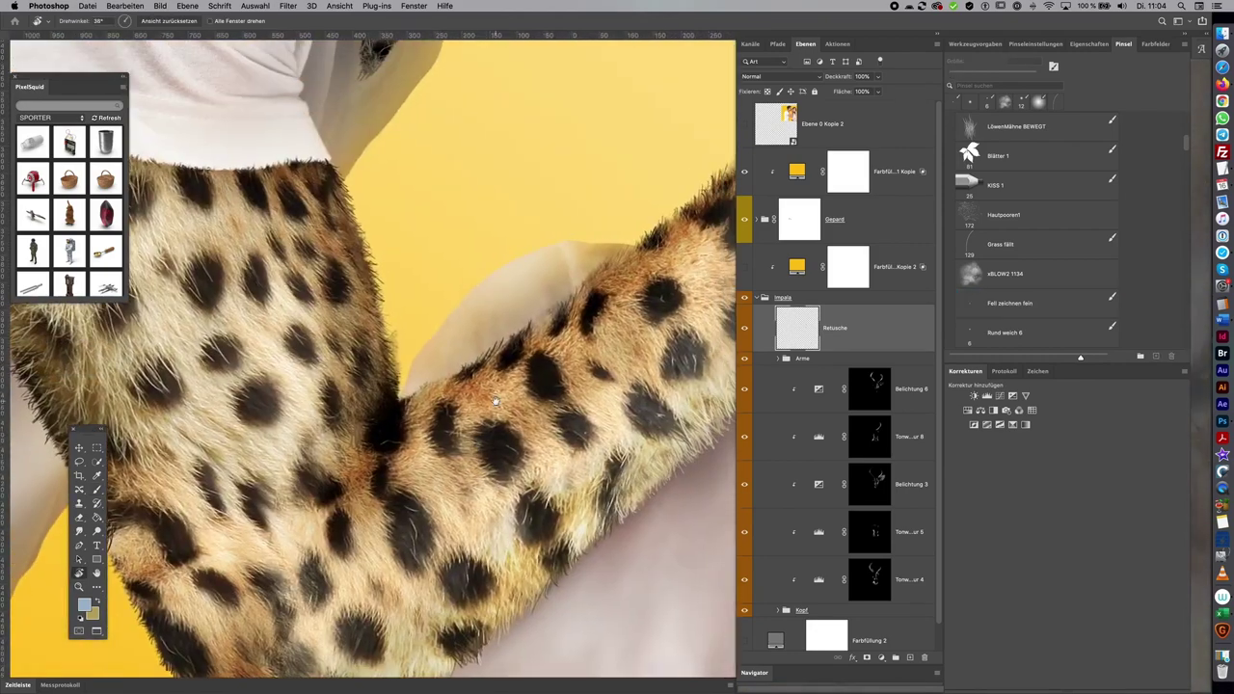
Toggle the Gepard group and Arm fur off and on to compare, leaving Arm selected with the brush
left_click(758, 298)
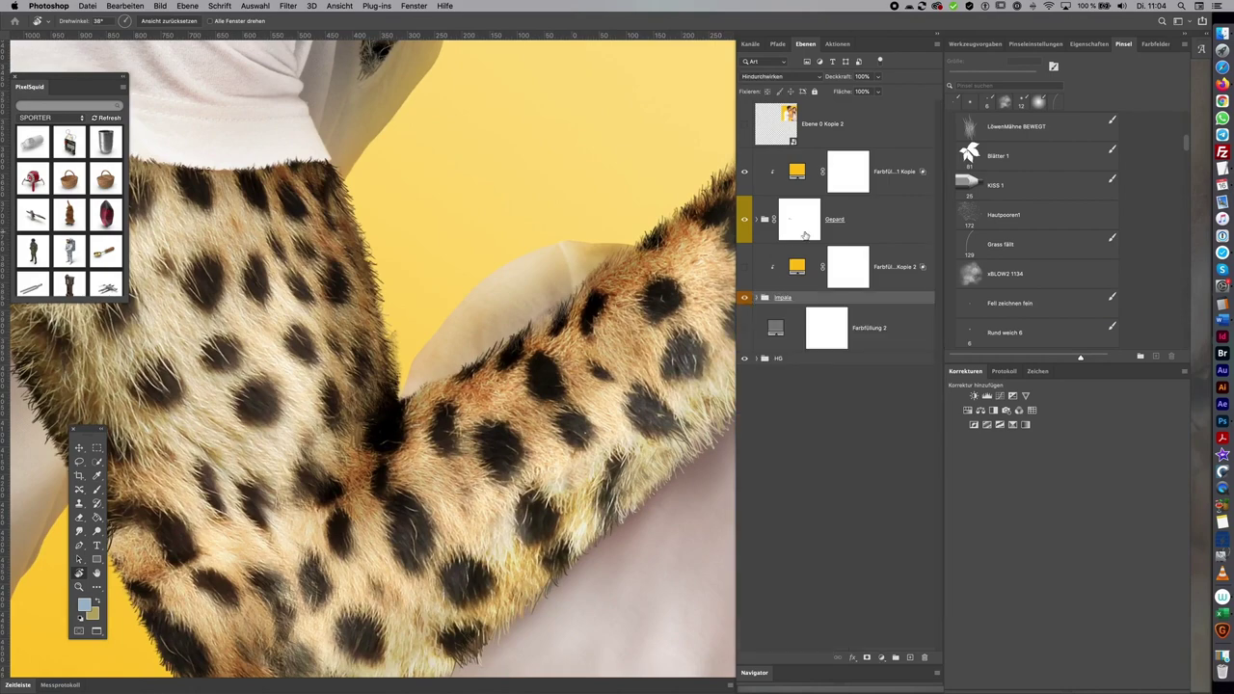
left_click(745, 221)
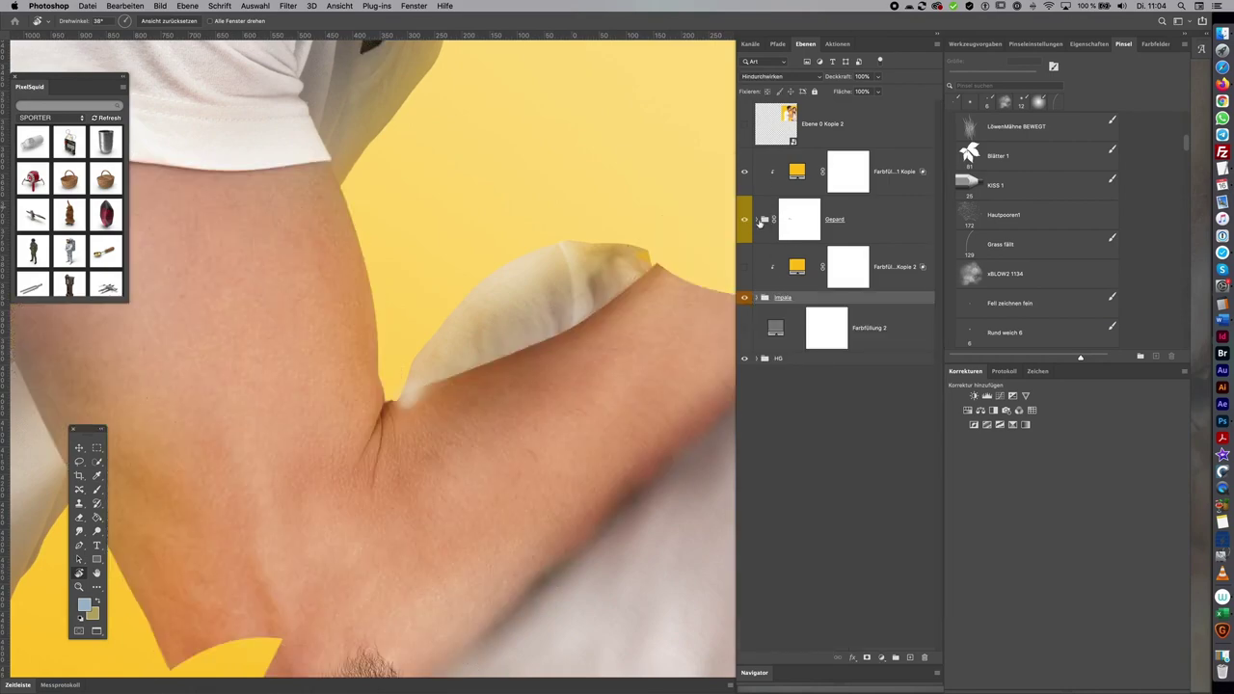
left_click(763, 220)
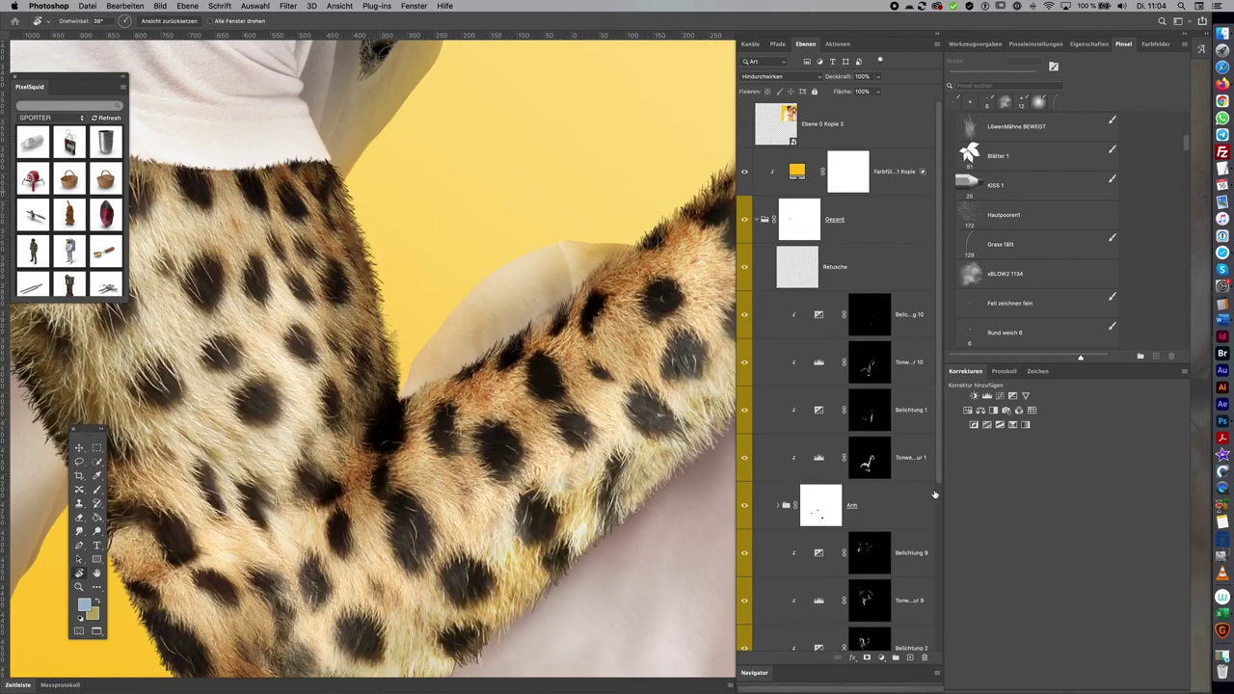
left_click(744, 508)
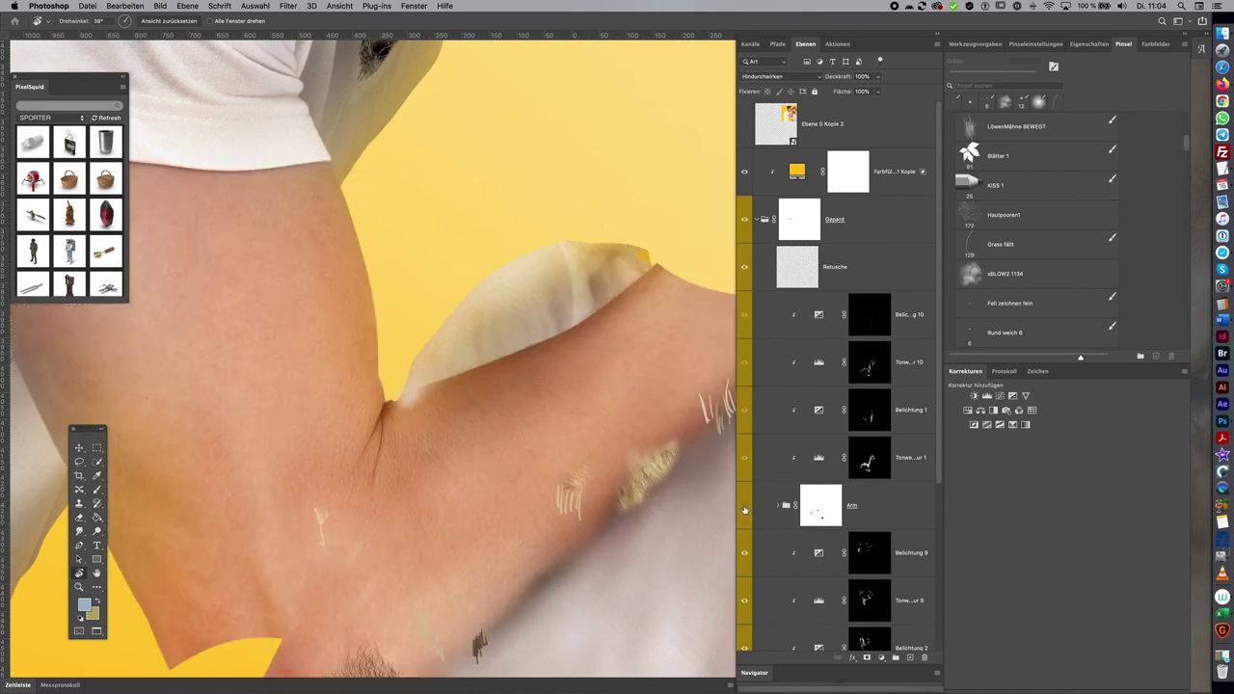
left_click_drag(939, 494, 928, 642)
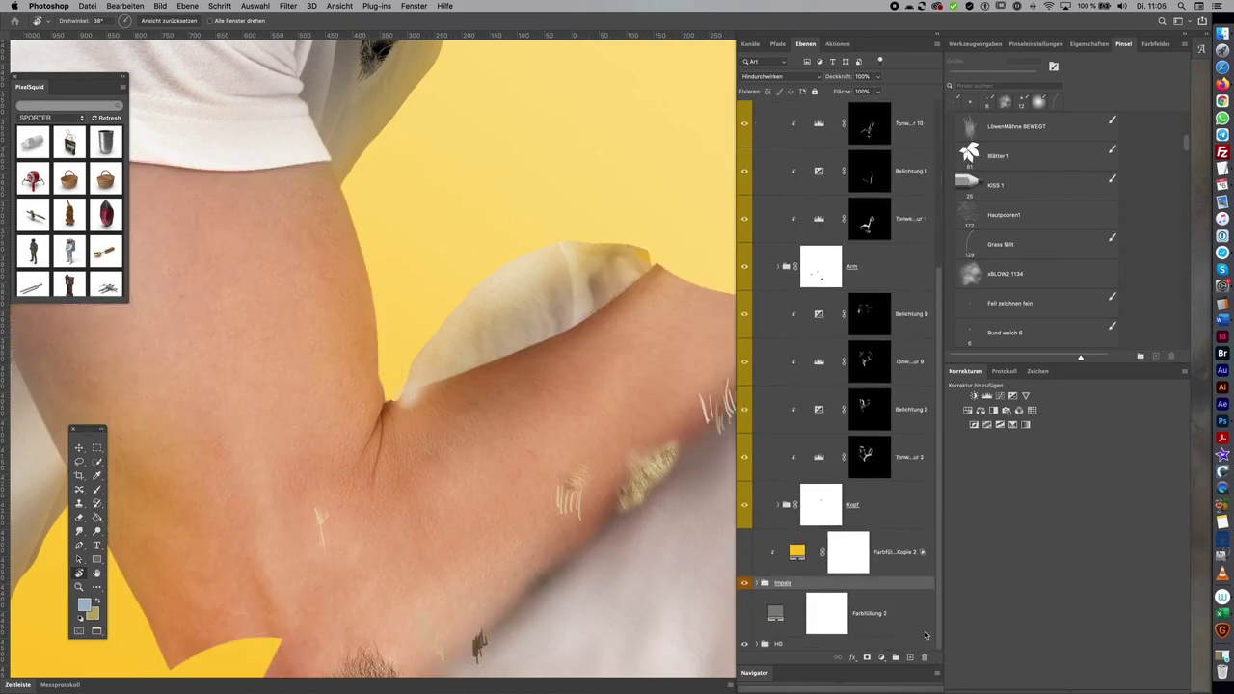
left_click(821, 274)
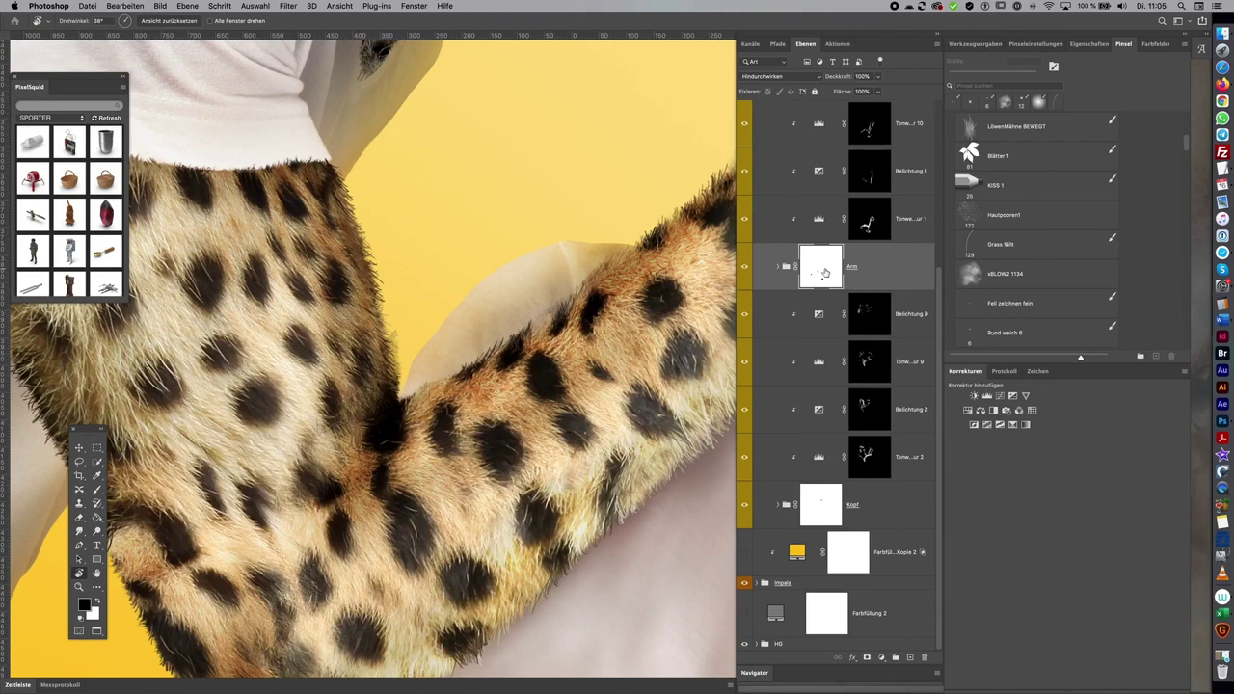
key("b")
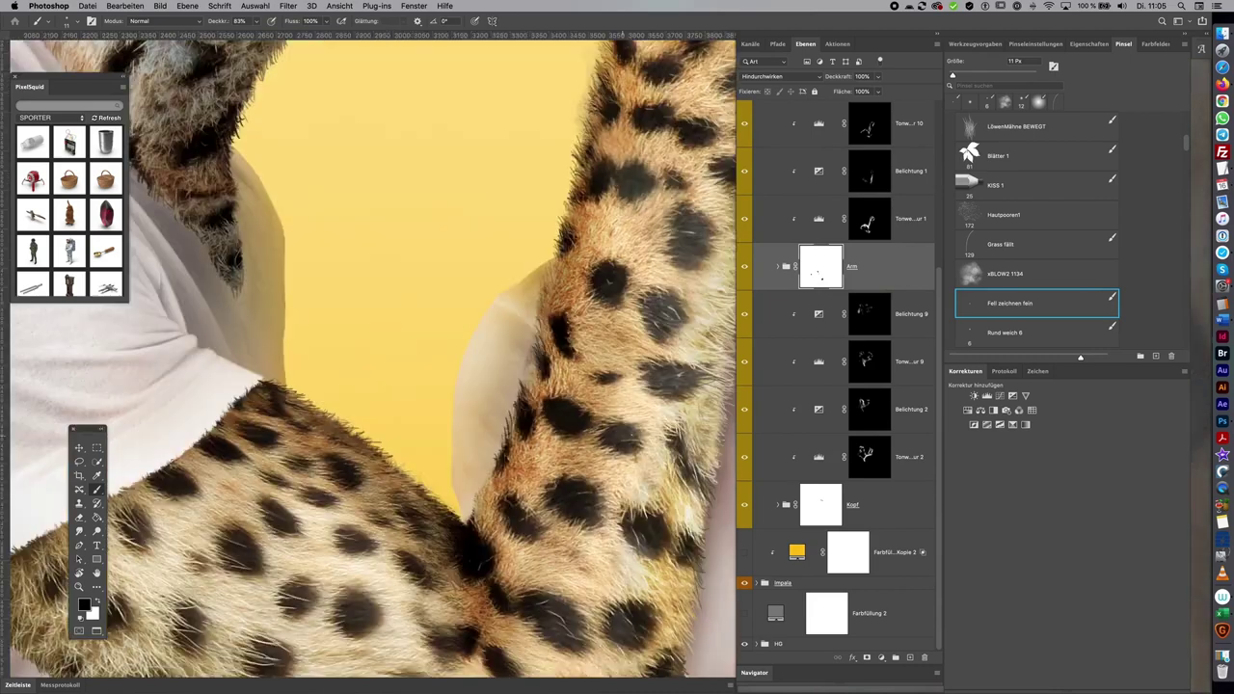
Pan and zoom around the cheetah's arm to inspect the fur
scroll(628, 440, "down", 3)
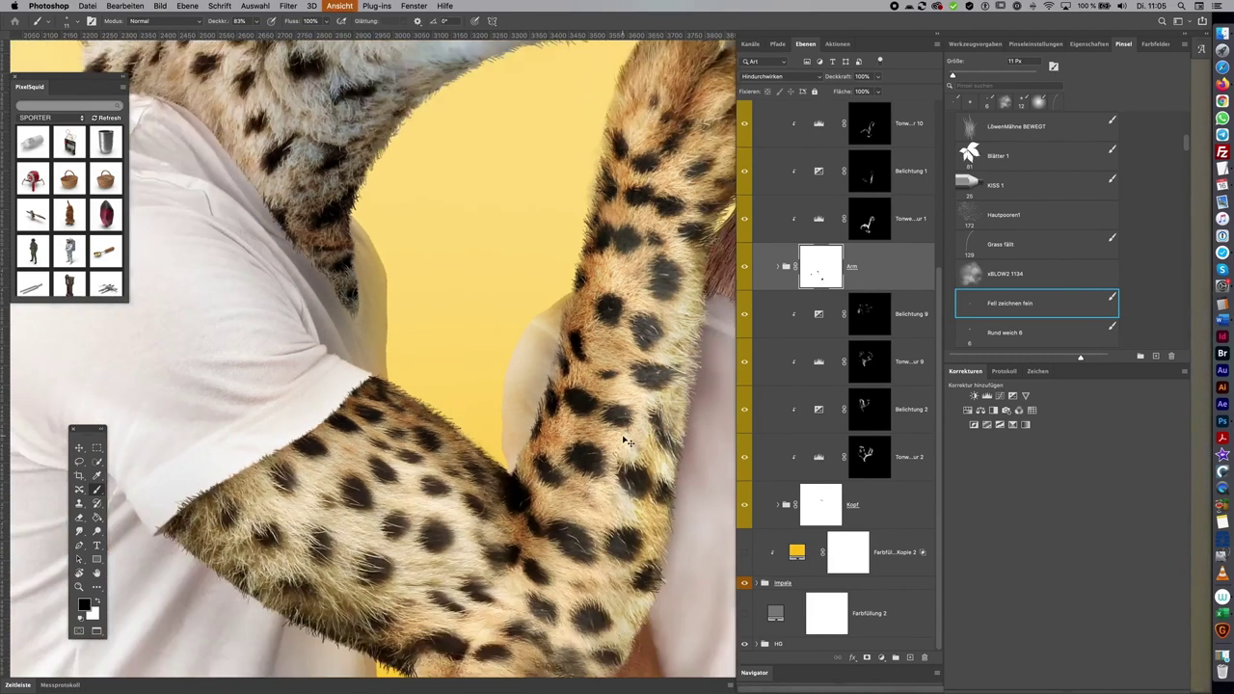
scroll(631, 443, "down", 3)
scroll(636, 447, "down", 2)
scroll(643, 450, "right", 5)
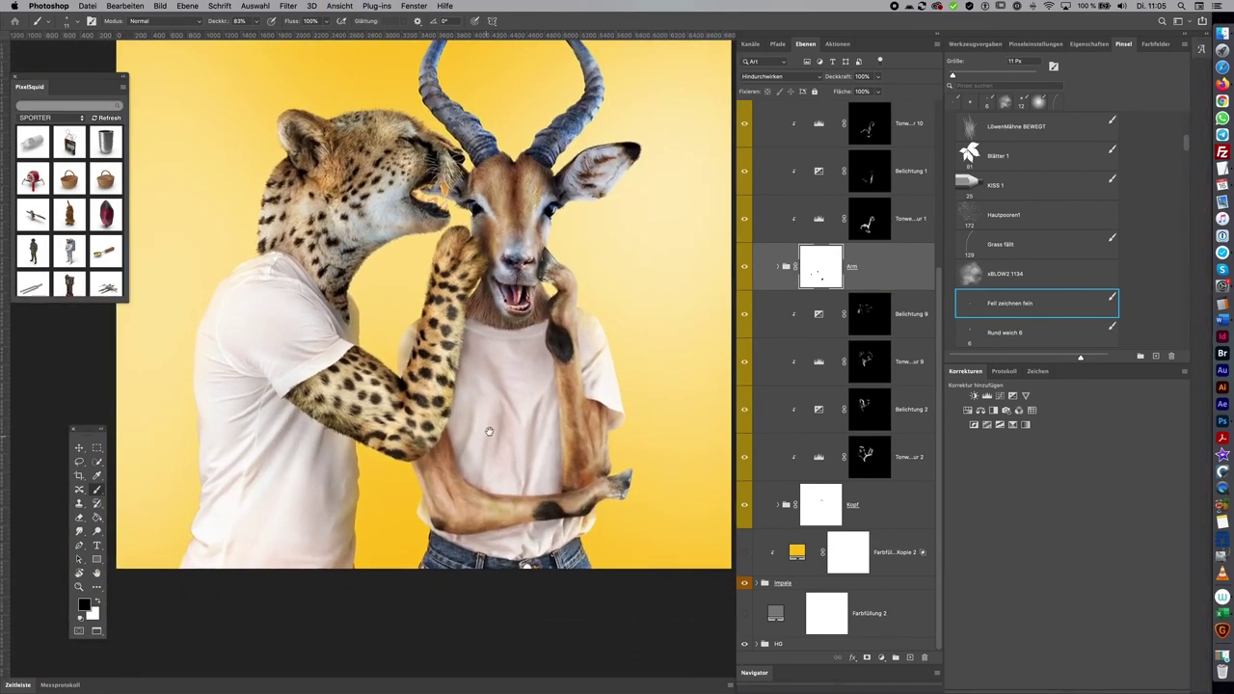
scroll(643, 345, "up", 2)
scroll(663, 389, "down", 2)
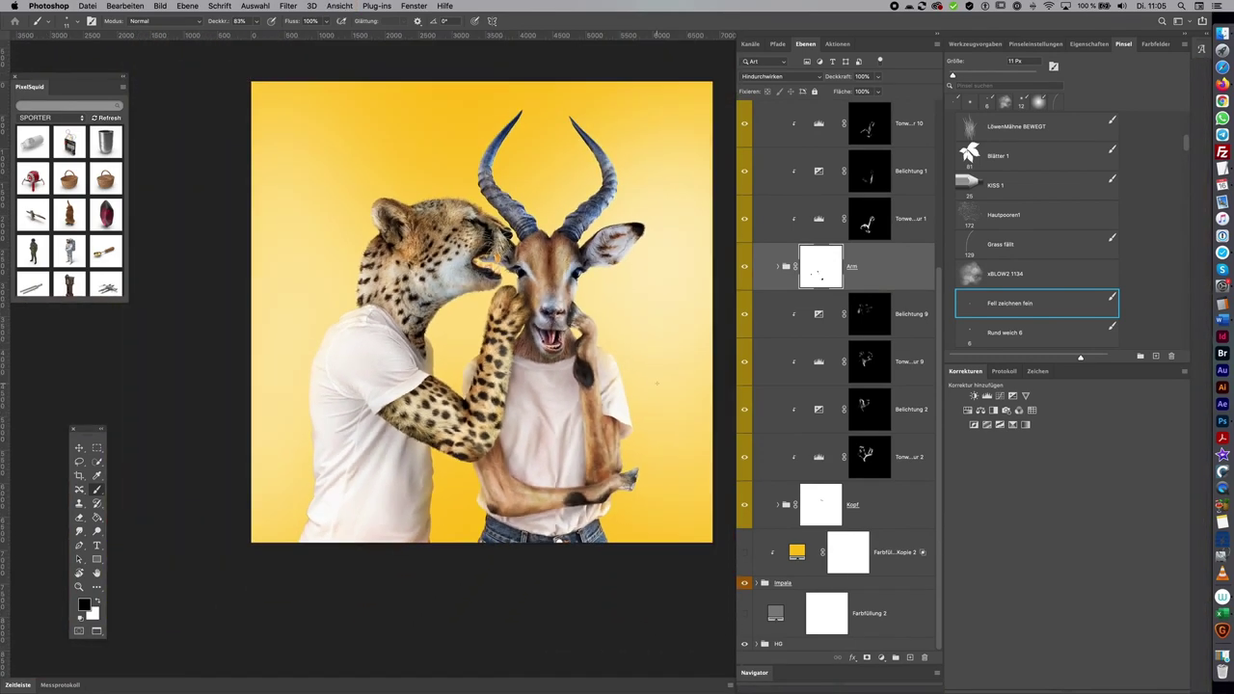
scroll(637, 308, "up", 1)
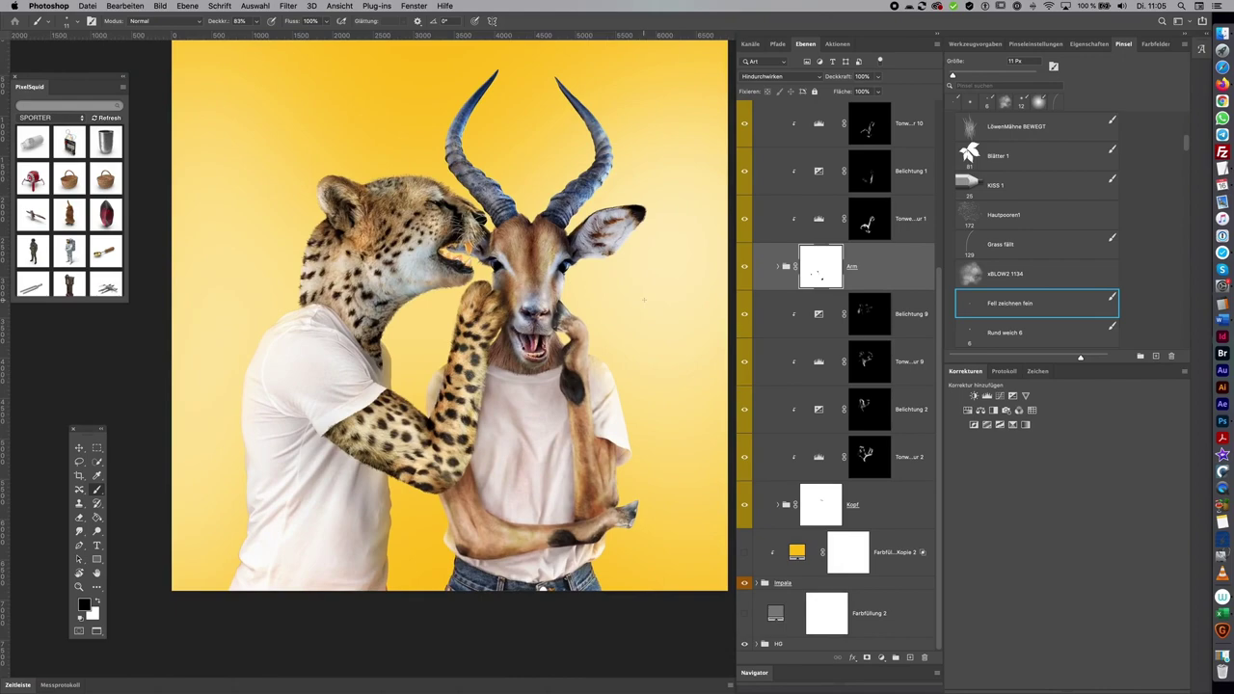
scroll(626, 455, "up", 1)
scroll(437, 495, "up", 3)
scroll(436, 494, "up", 2)
scroll(469, 325, "down", 5)
scroll(469, 325, "right", 2)
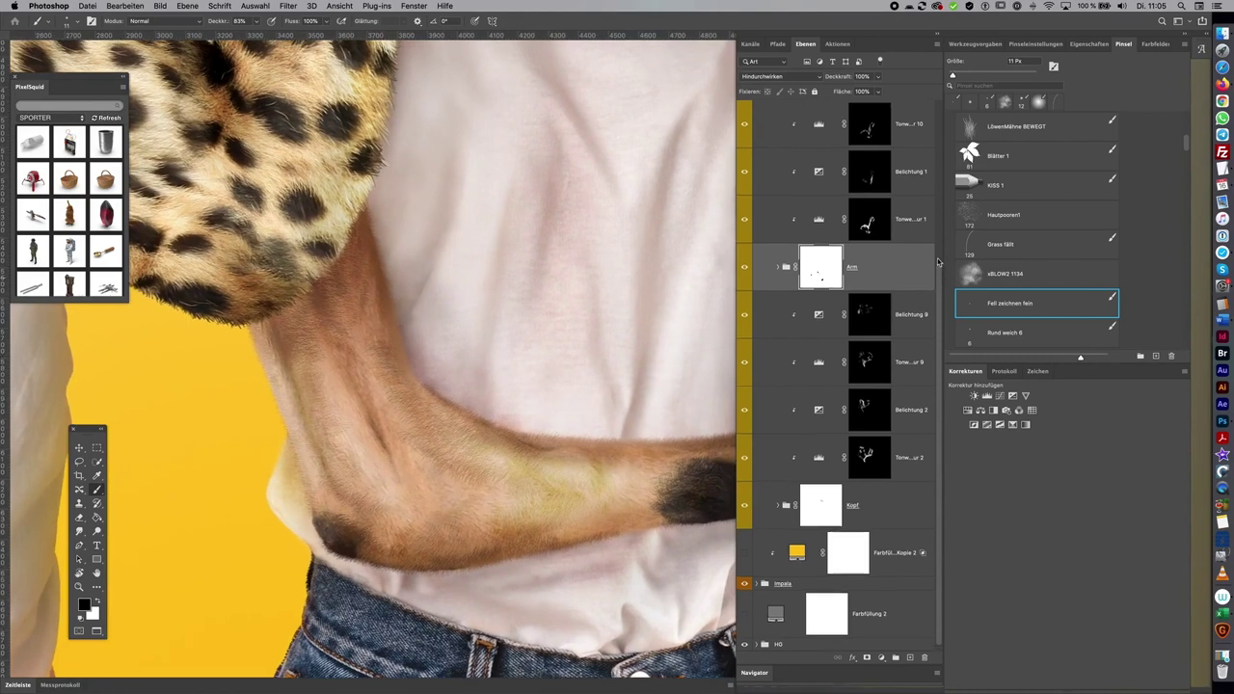
scroll(906, 255, "up", 3)
Collapse Gepard, select the Impala group's Retusche layer, and choose the Gras brush preset
left_click(761, 125)
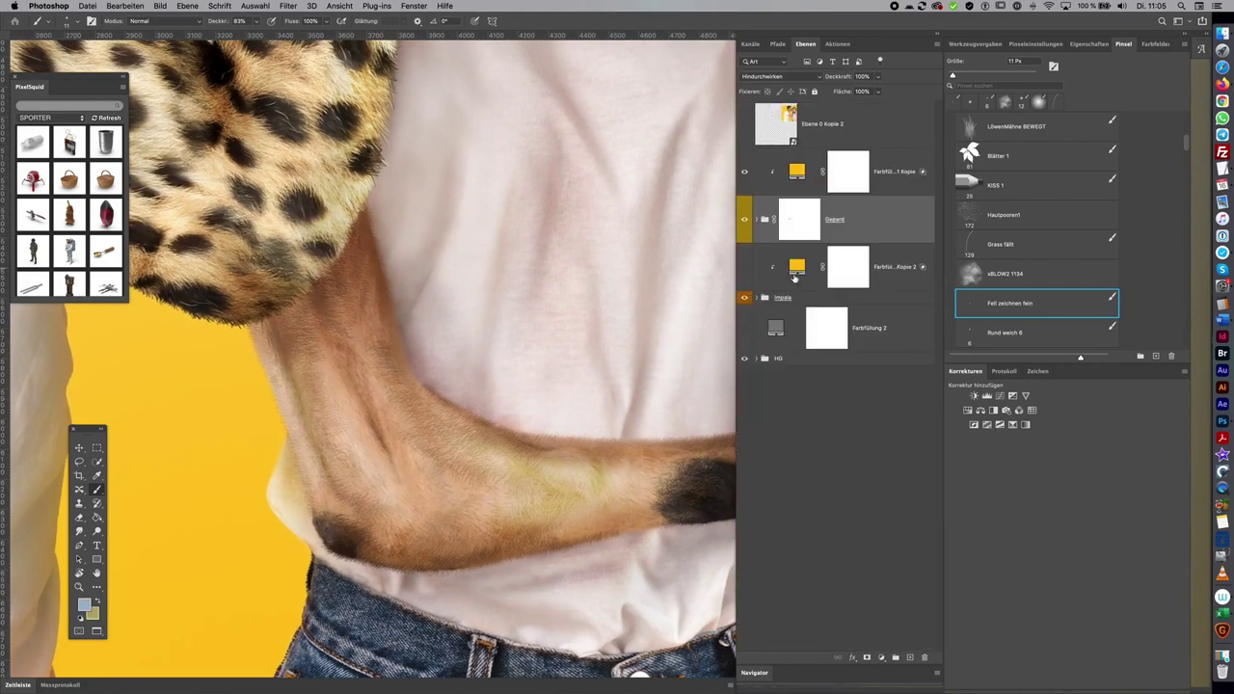
left_click(765, 297)
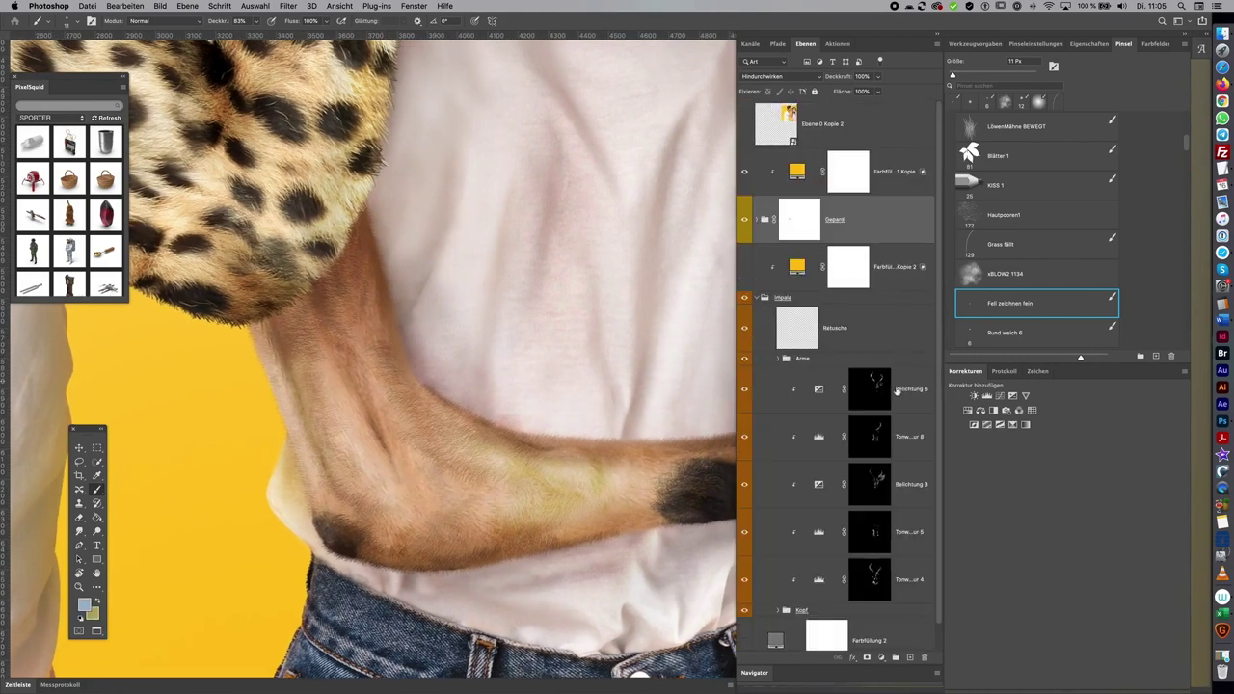
left_click(862, 337)
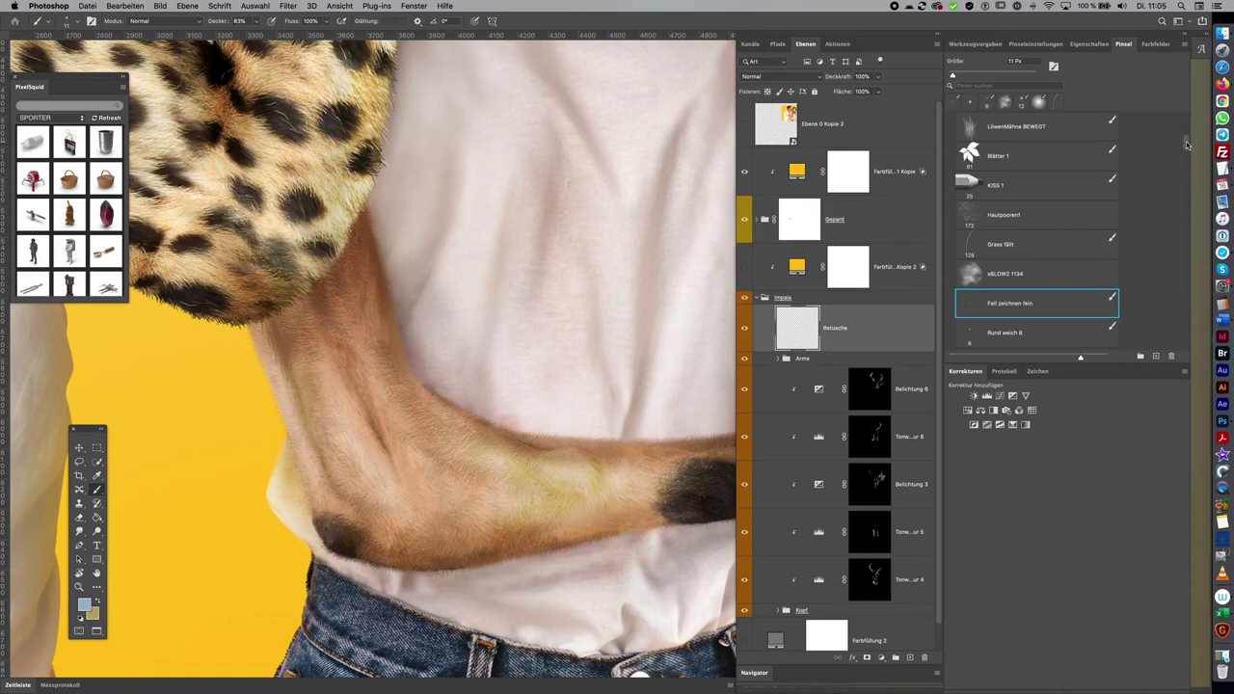
scroll(1109, 212, "down", 5)
scroll(1103, 209, "down", 3)
left_click(998, 253)
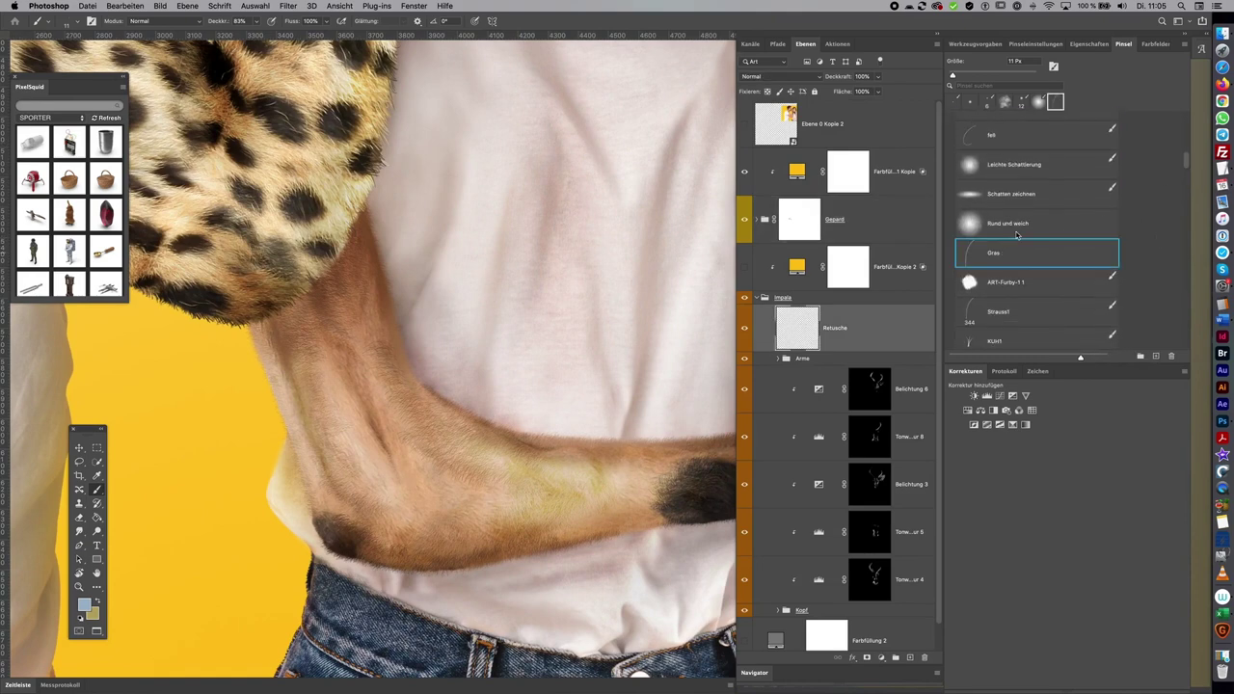
Sample tan and brown skin tones from the arm, resizing the brush between 31 and 73 px
left_click(367, 321, "alt")
left_click_drag(375, 265, 378, 265)
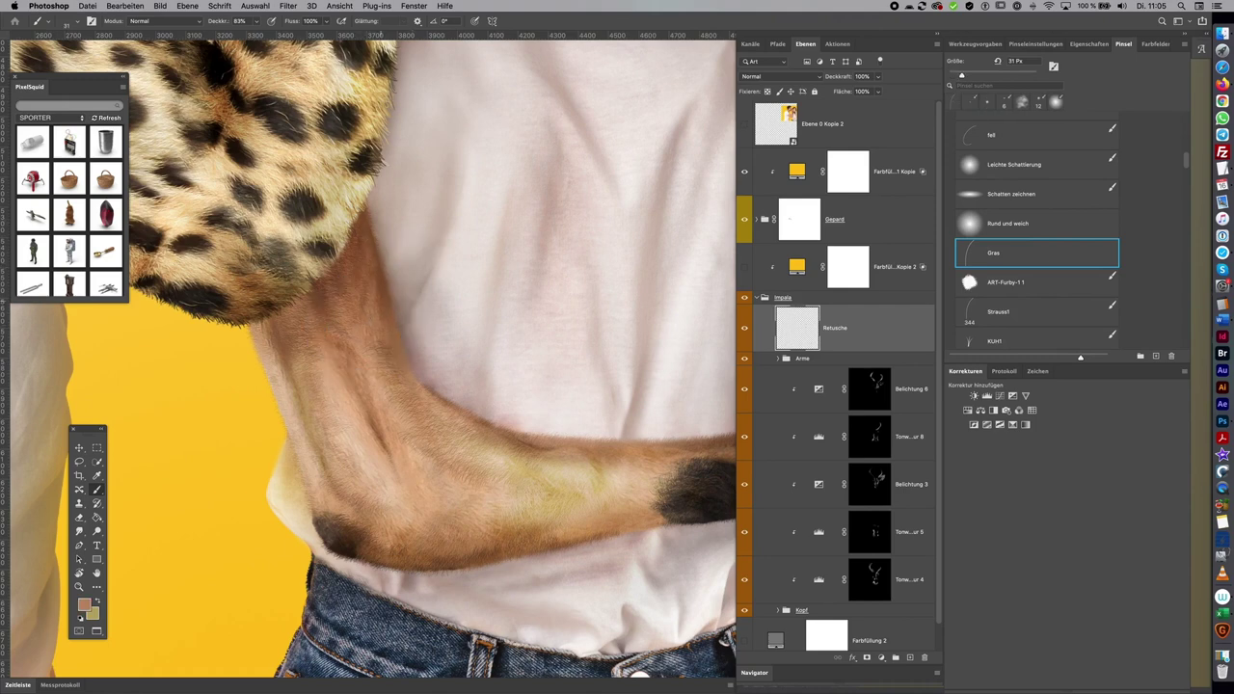
left_click_drag(384, 243, 397, 243)
left_click(360, 258, "alt")
left_click_drag(381, 270, 371, 270)
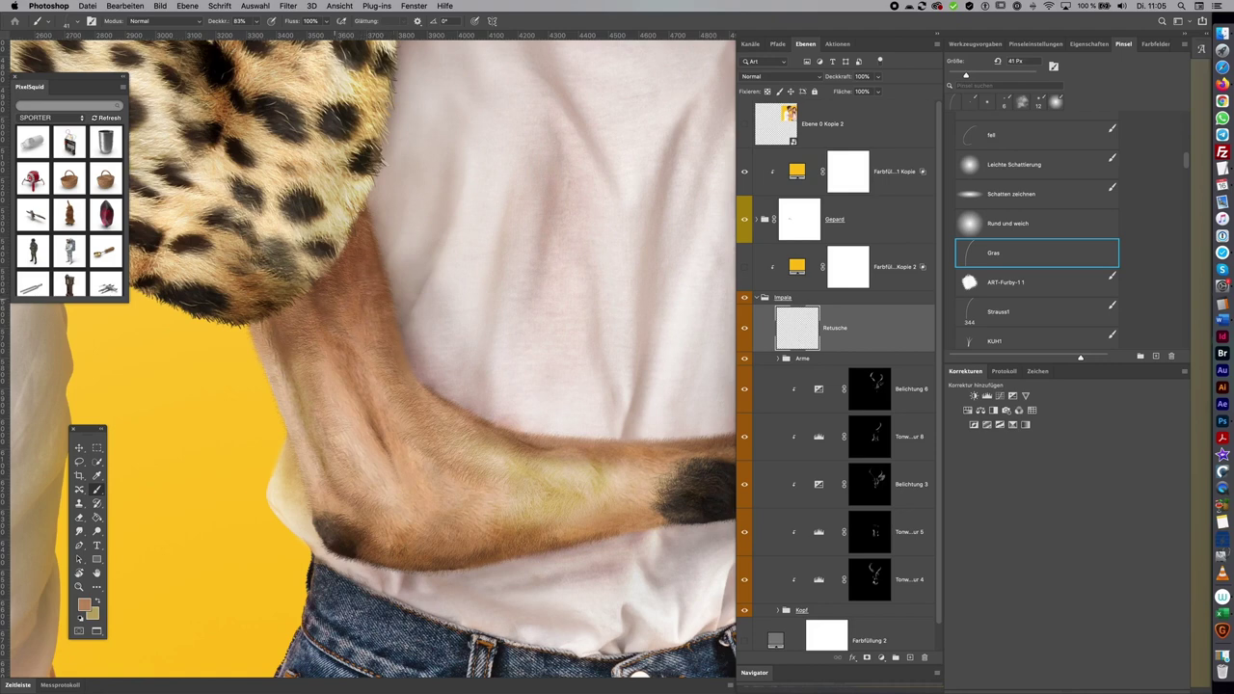
left_click_drag(376, 365, 387, 364)
left_click(381, 291, "alt")
left_click_drag(308, 363, 302, 363)
left_click_drag(670, 468, 554, 358)
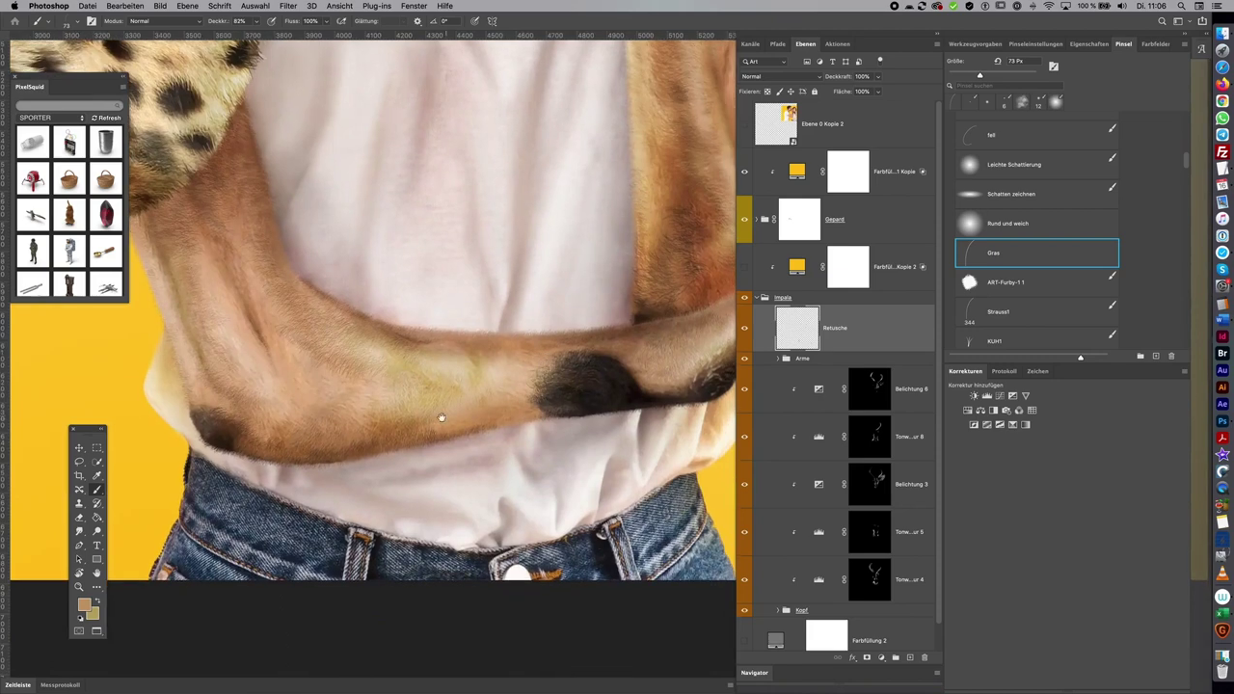
mouse_move(645, 398)
left_mouse_down()
mouse_move(449, 427)
mouse_move(461, 501)
left_mouse_up()
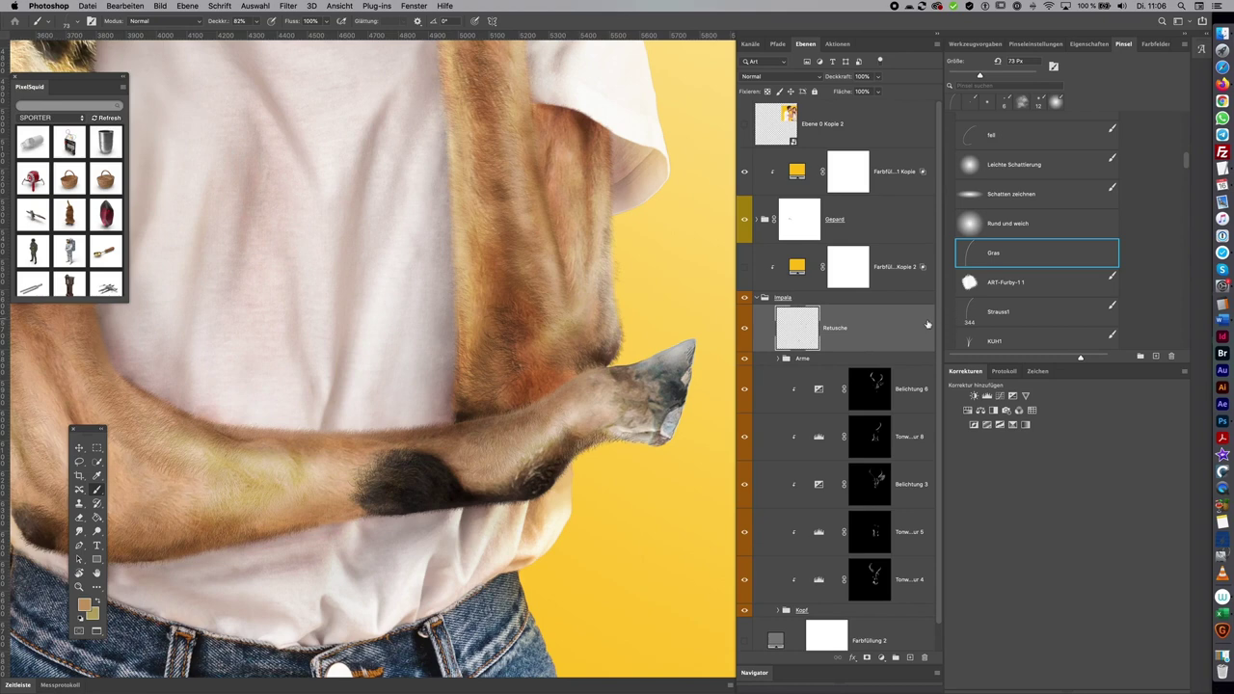
Create a Farbe-blend layer Ebene 9 and move it above the Impala group
key("ctrl+shift+n")
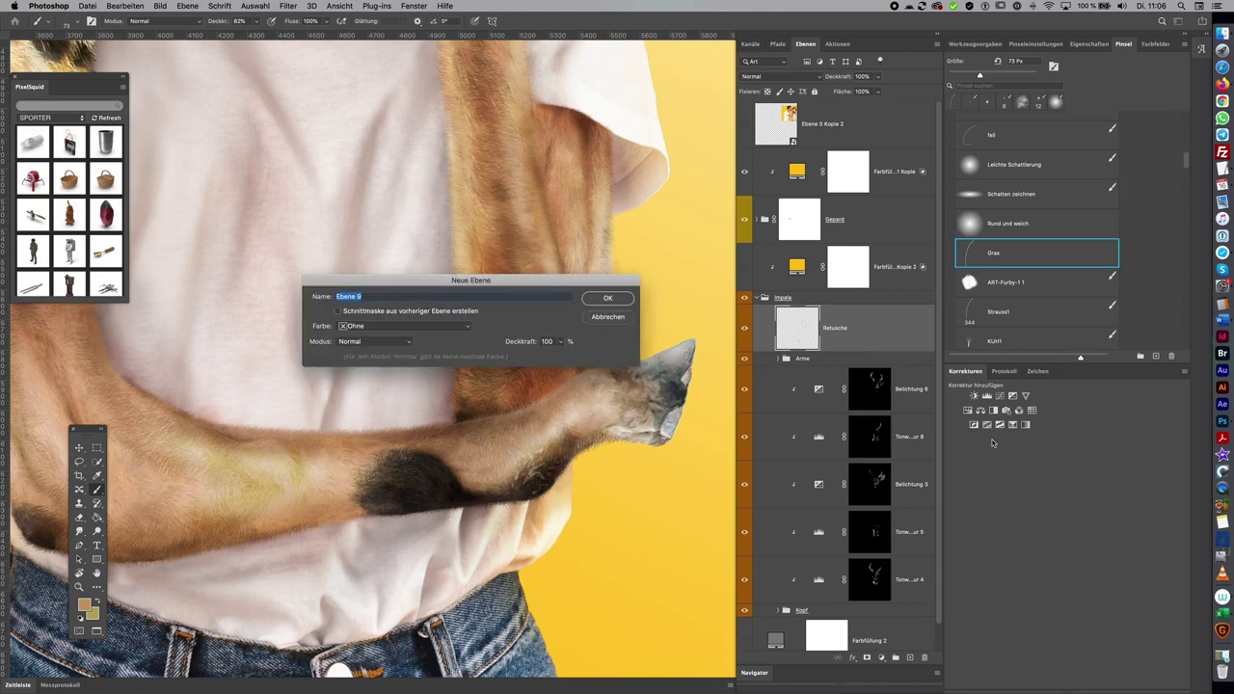
left_click(468, 326)
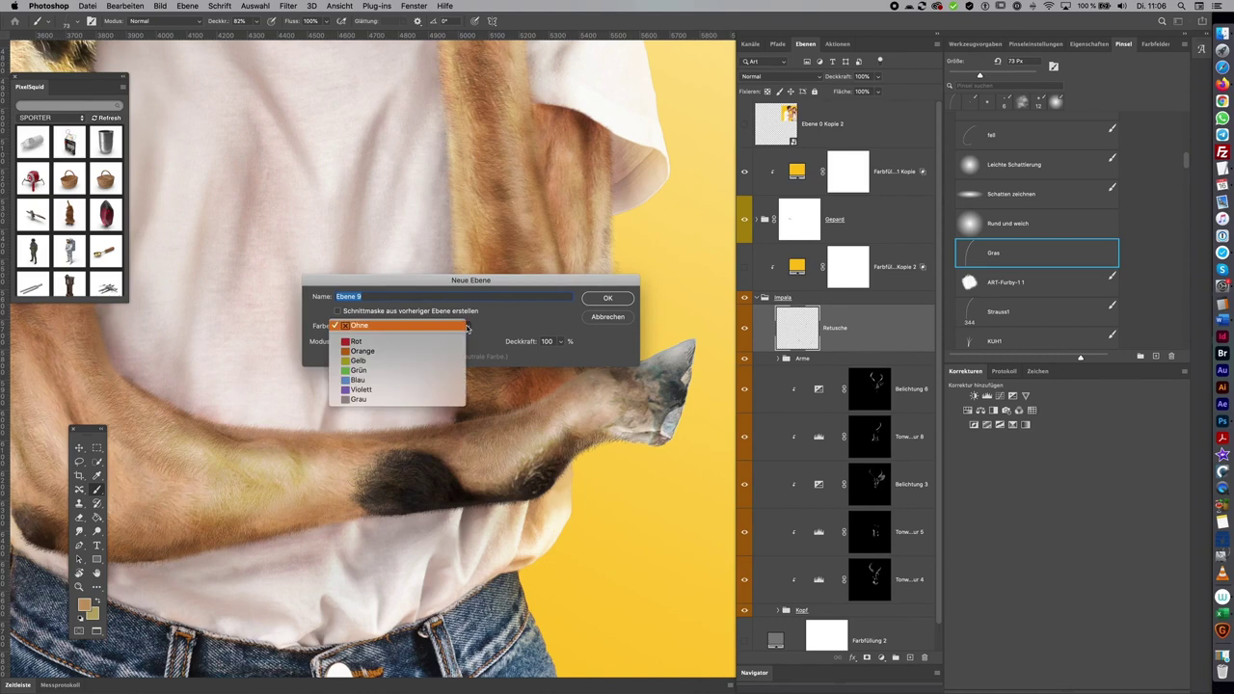
left_click(519, 316)
left_click(409, 343)
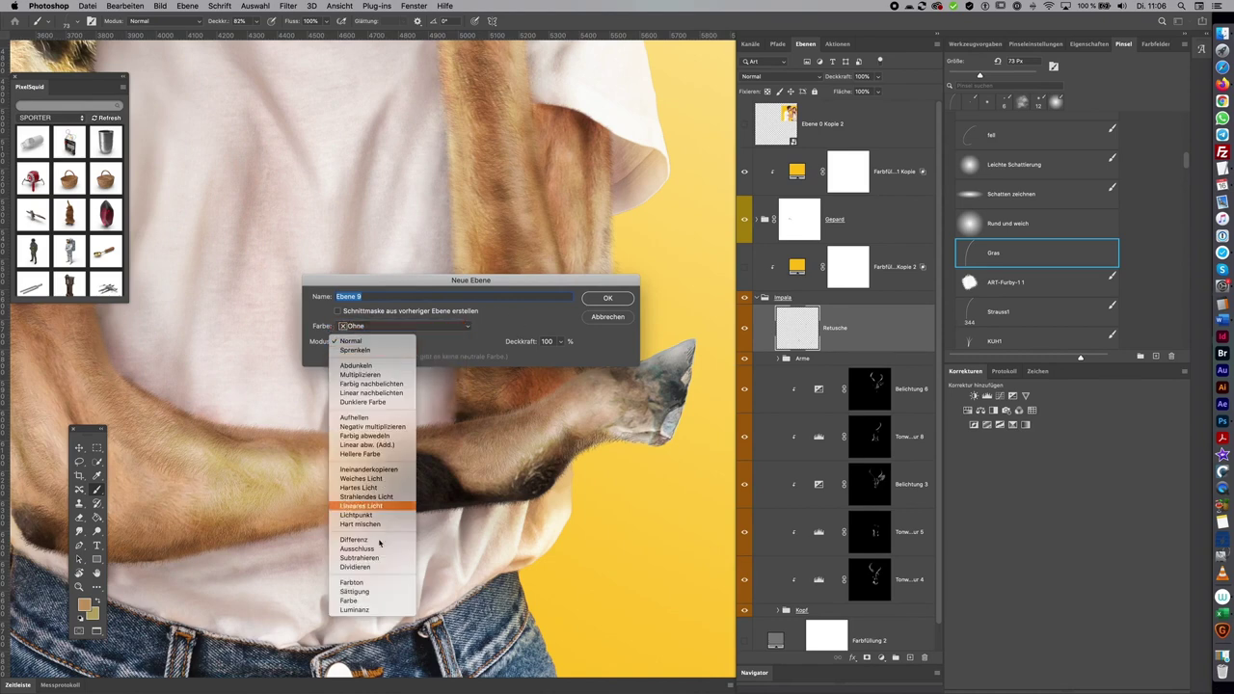
left_click(386, 608)
left_click(609, 297)
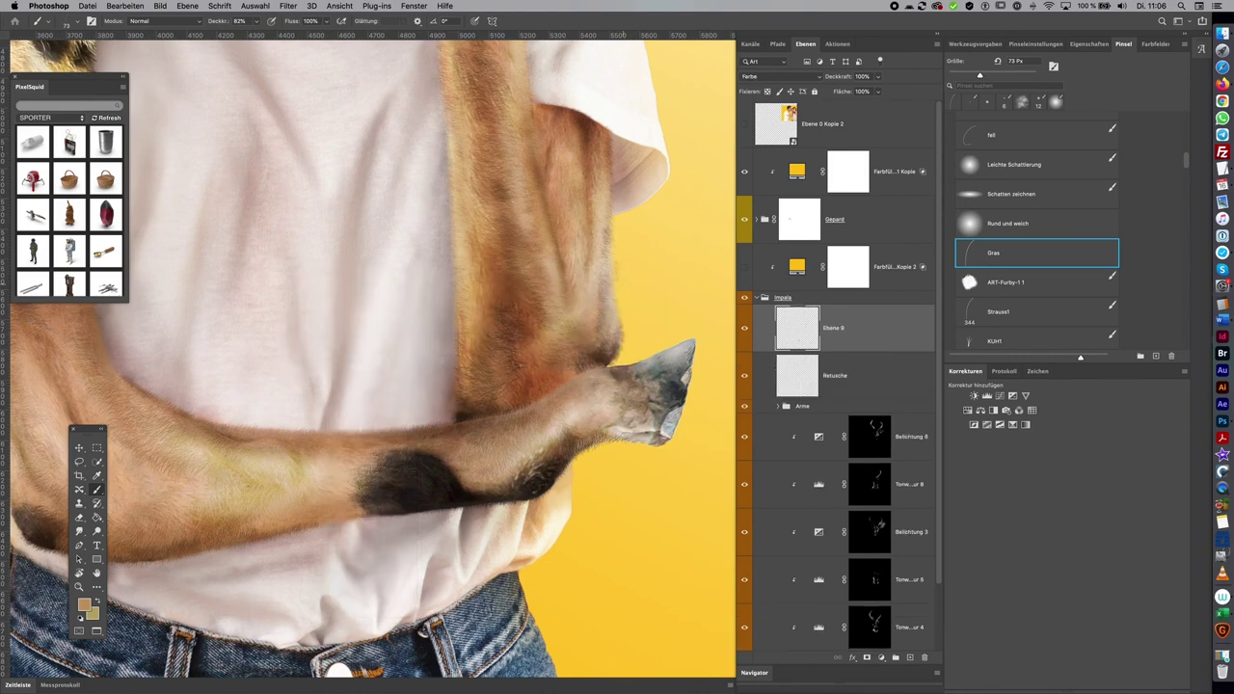
left_click_drag(879, 317, 882, 289)
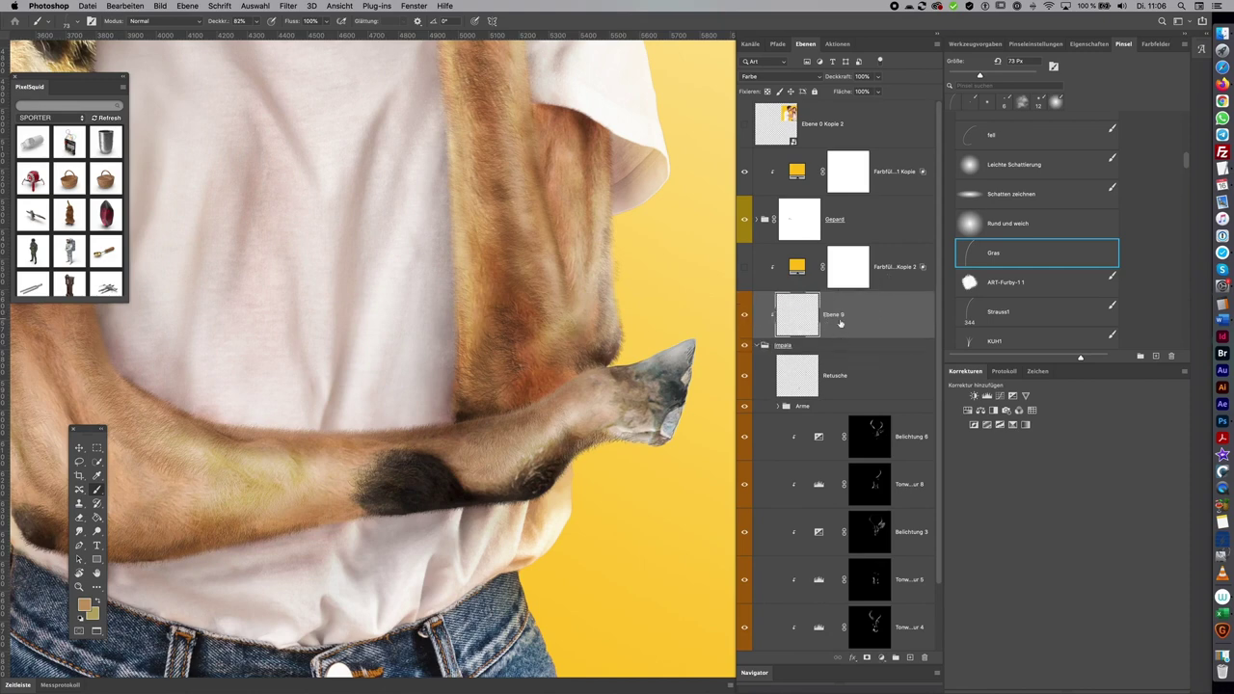
With a 123 px Leichte Schattierung brush, paint sampled skin tone over the greenish forearm patch
left_click(1041, 224)
left_click(1063, 166)
left_click_drag(578, 390, 603, 390)
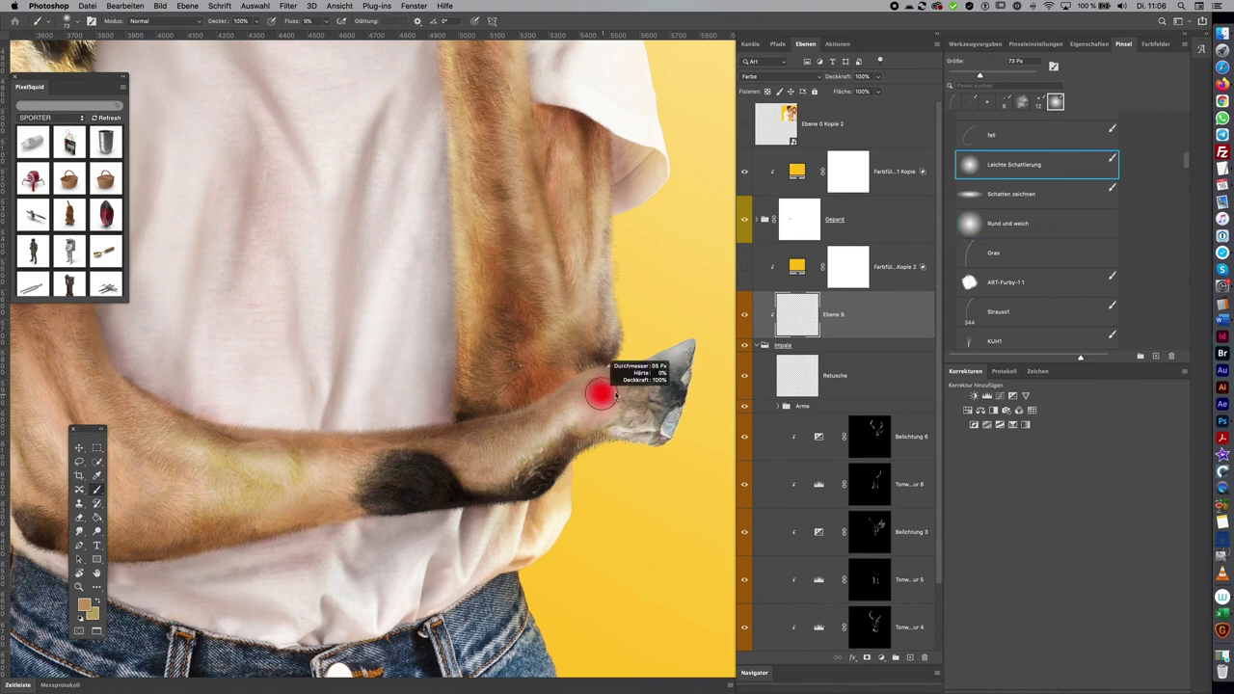
scroll(478, 381, "down", 3)
left_click(388, 366, "alt")
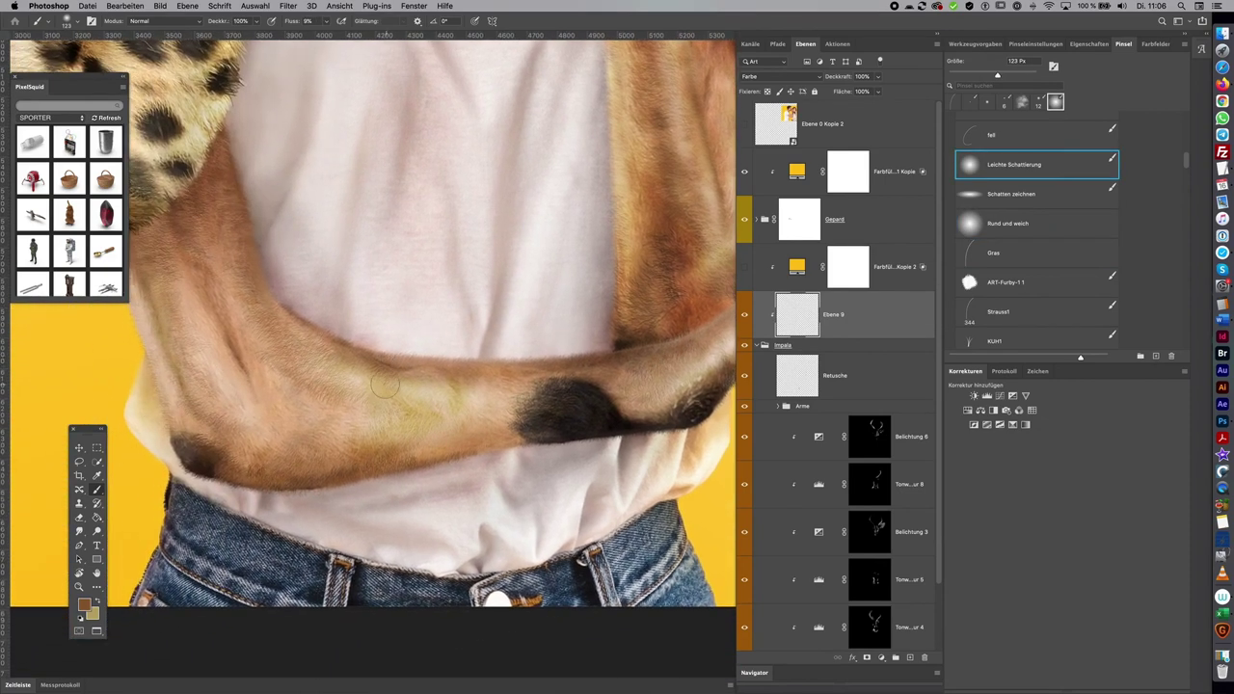
left_click_drag(390, 385, 394, 438)
left_click_drag(390, 386, 455, 409)
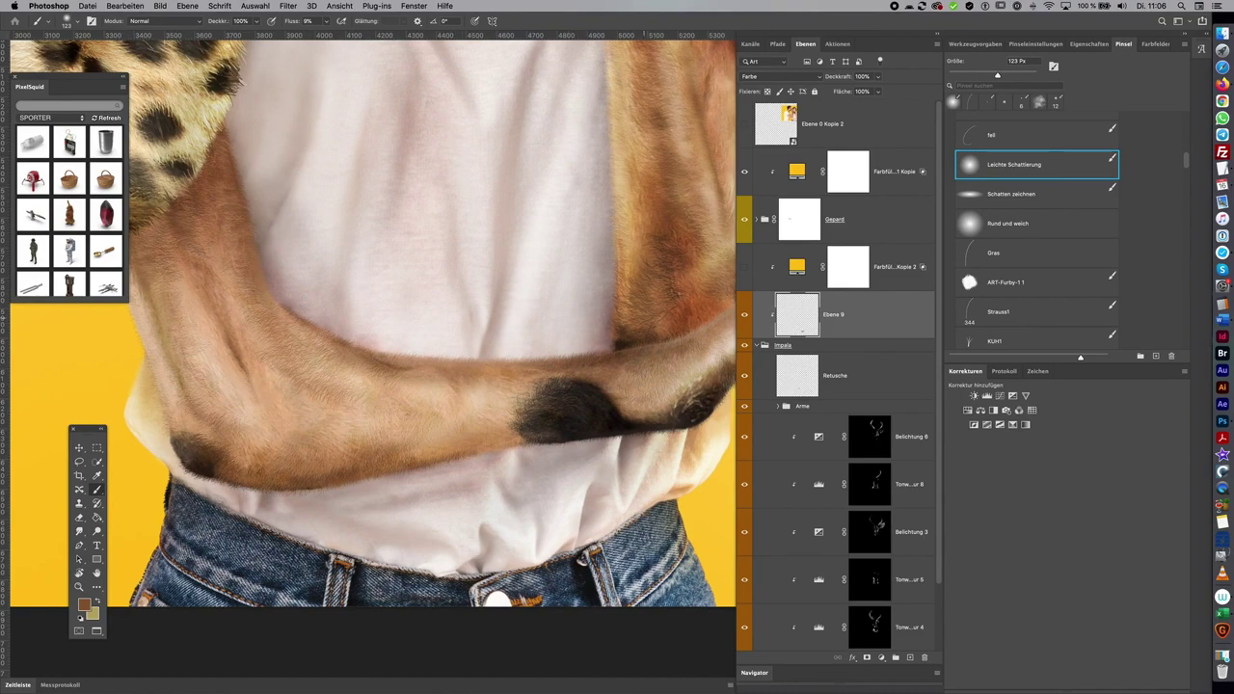
scroll(649, 322, "down", 3)
Raise the brush size from 123 px to 141 px
scroll(688, 325, "up", 3)
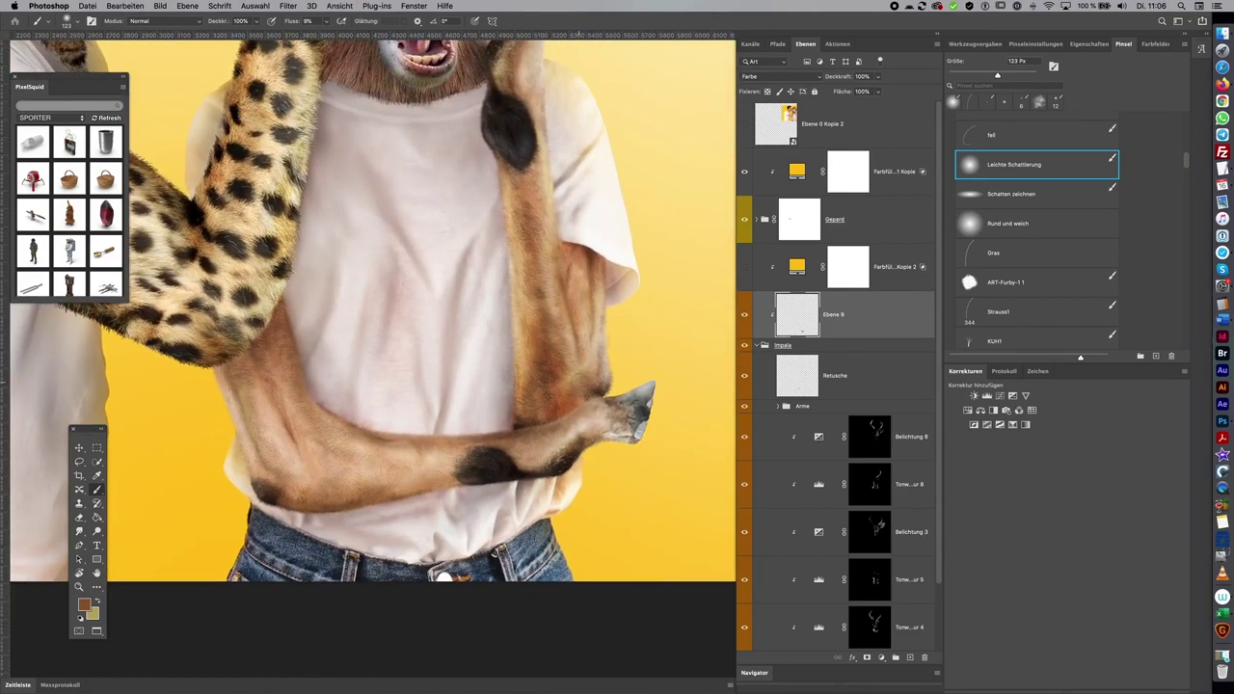
scroll(566, 318, "up", 1)
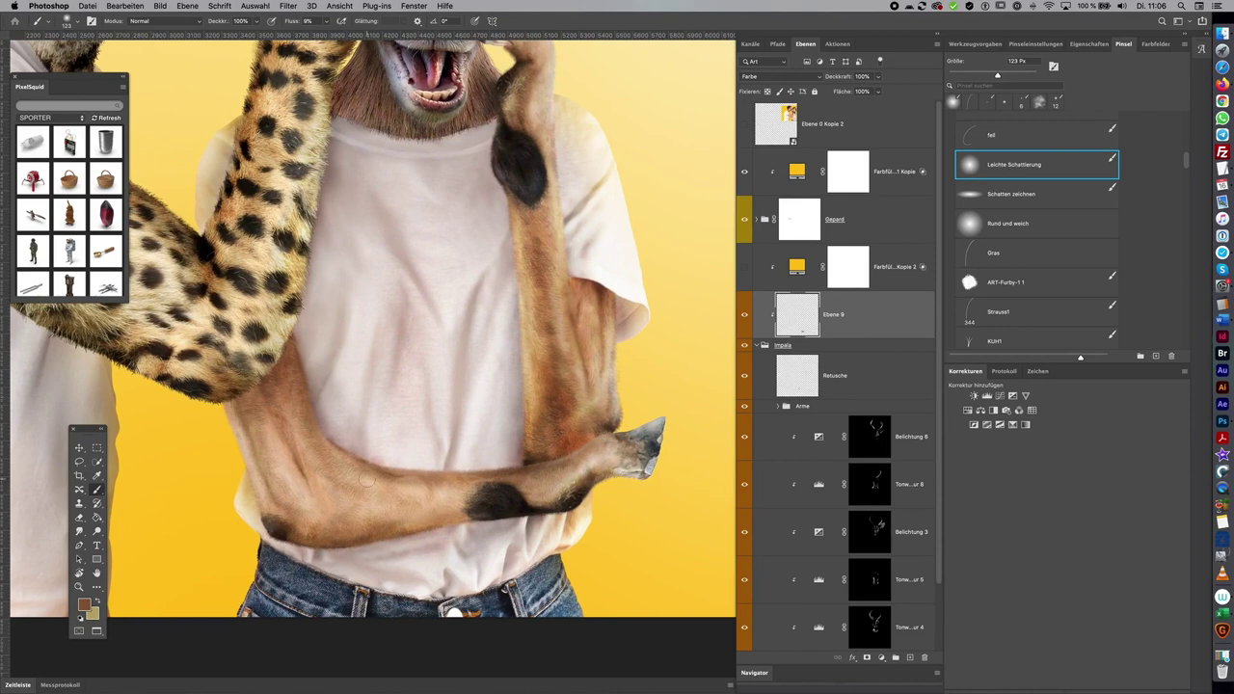
scroll(424, 443, "up", 5)
key("bracketright")
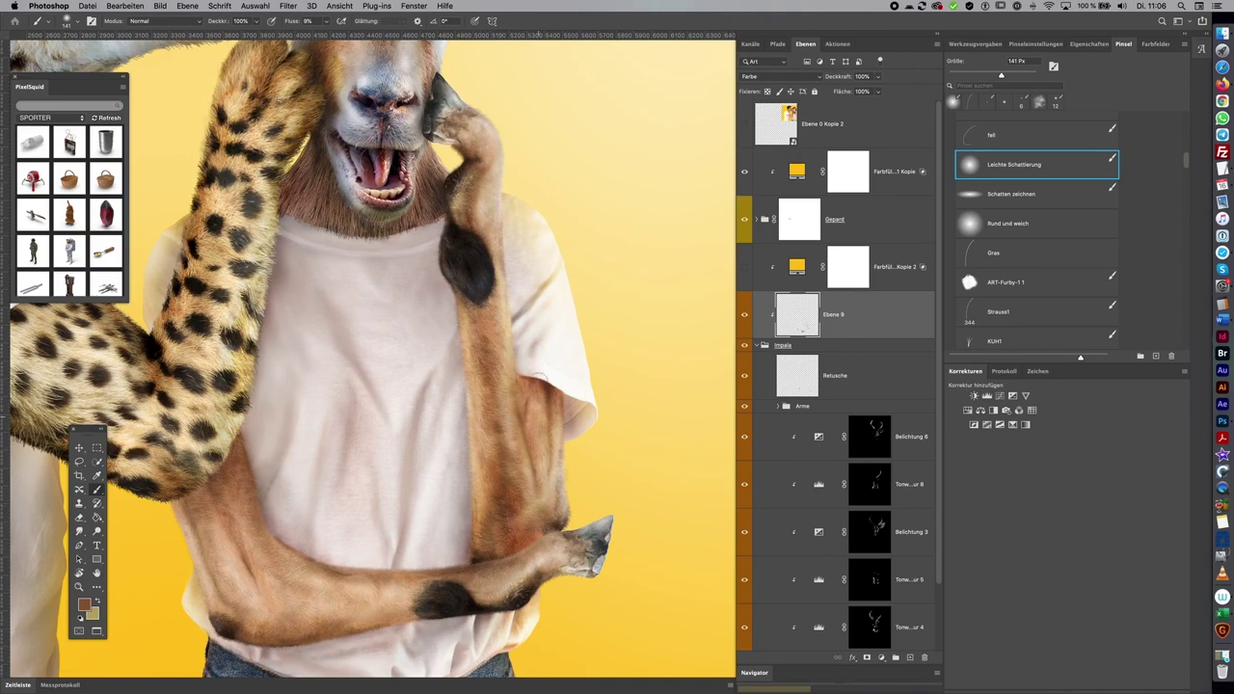
Scroll around the antelope's arms and head, then expand the Gepard group
scroll(579, 135, "up", 3)
scroll(579, 132, "up", 3)
scroll(675, 424, "down", 1)
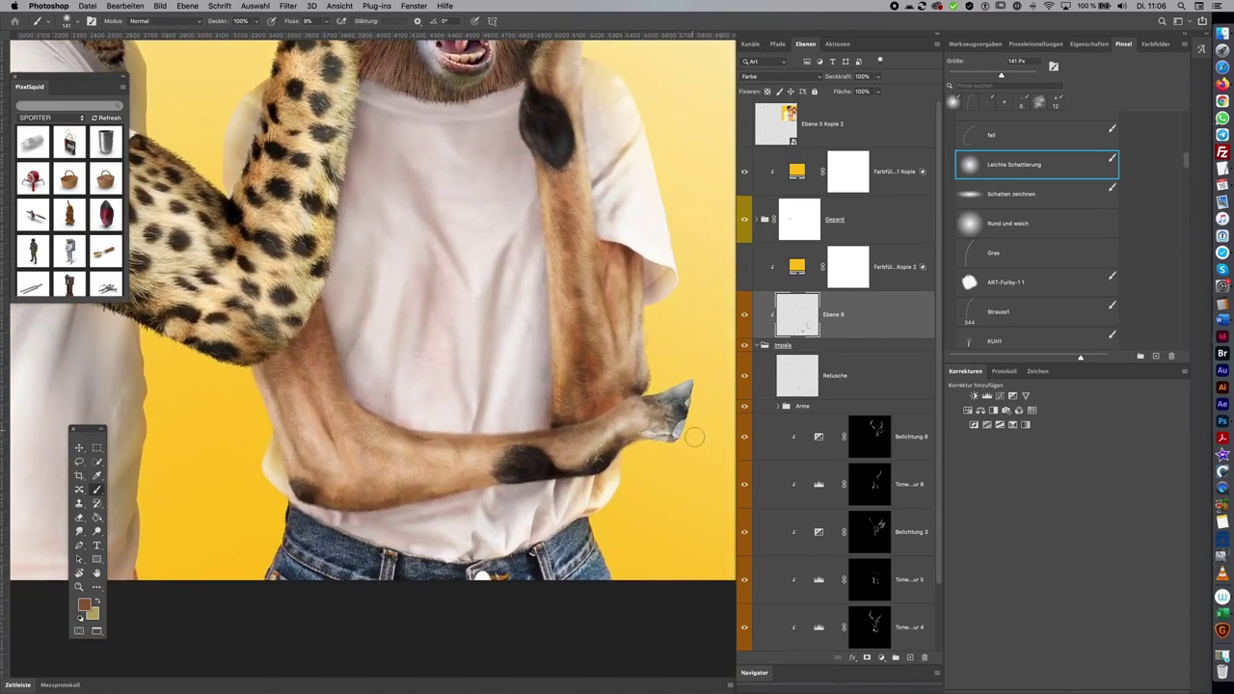
scroll(655, 318, "down", 3)
scroll(652, 304, "up", 3)
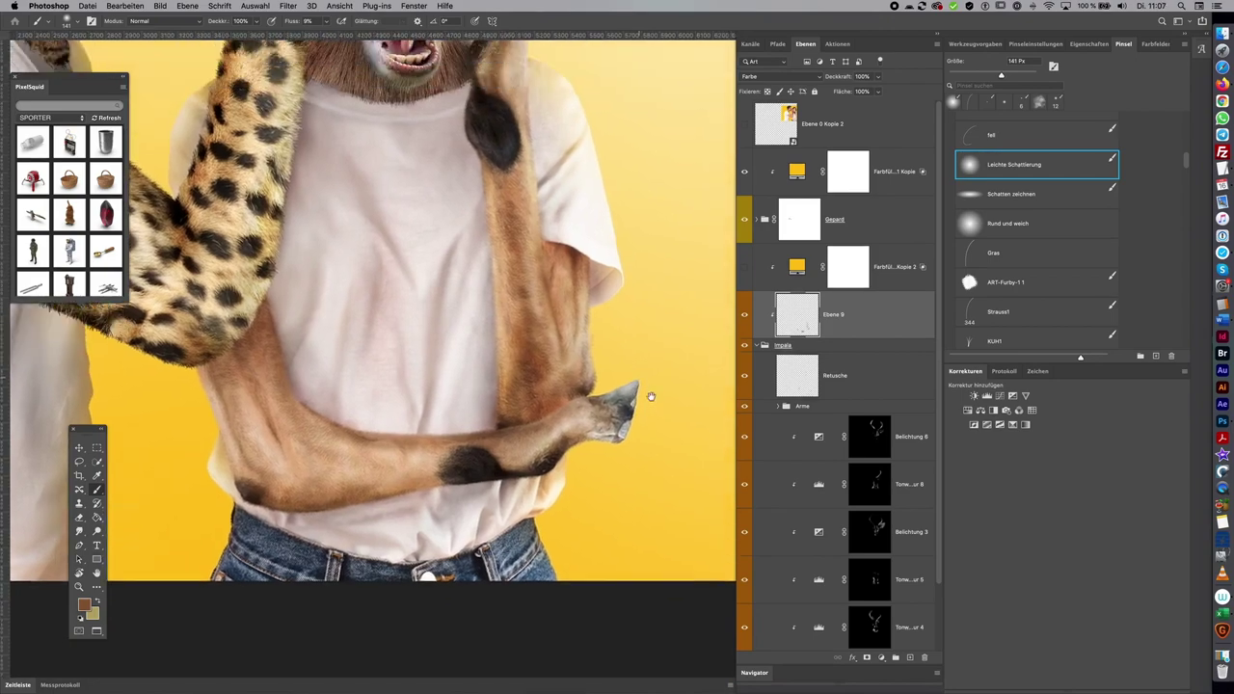
scroll(649, 391, "up", 2)
scroll(669, 353, "up", 3)
scroll(647, 377, "up", 2)
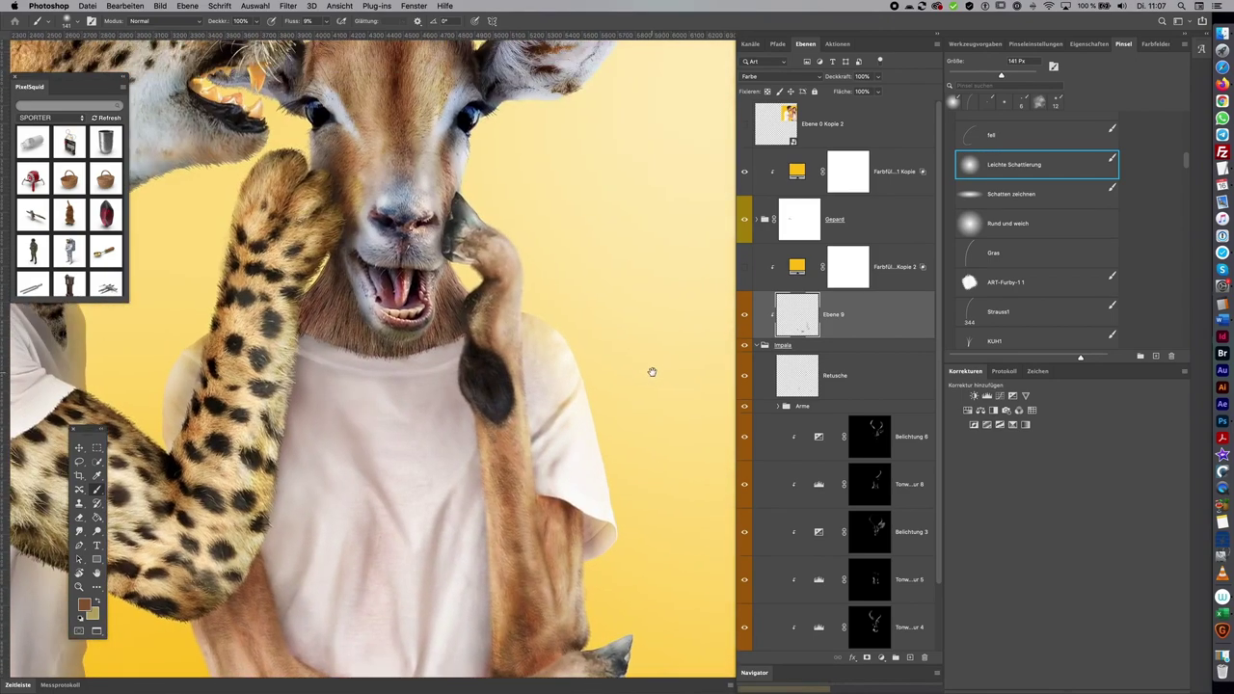
scroll(656, 366, "down", 2)
scroll(680, 347, "left", 1)
scroll(609, 369, "down", 2)
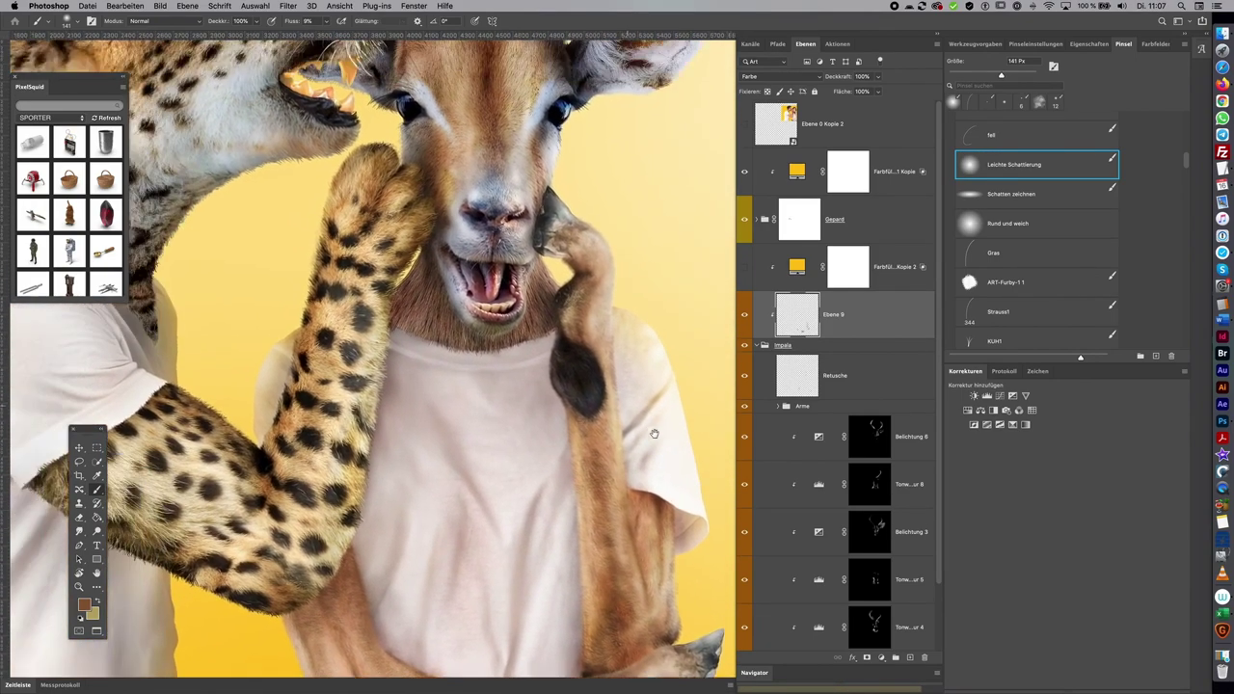
scroll(636, 328, "up", 2)
scroll(666, 289, "up", 2)
scroll(678, 269, "up", 2)
scroll(678, 269, "down", 2)
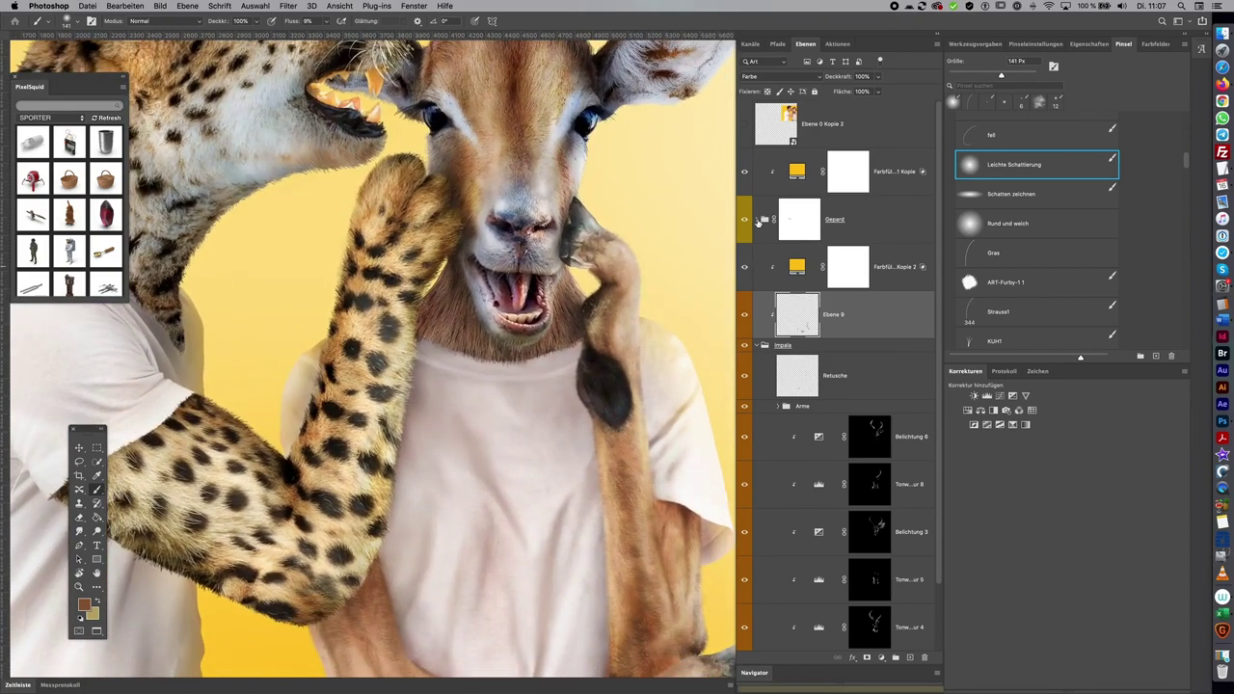
left_click(764, 219)
Hide Farbfüllung 1 Kopie and add Ebene 10 in Farbe mode, clipped above the Gepard group
left_click(744, 171)
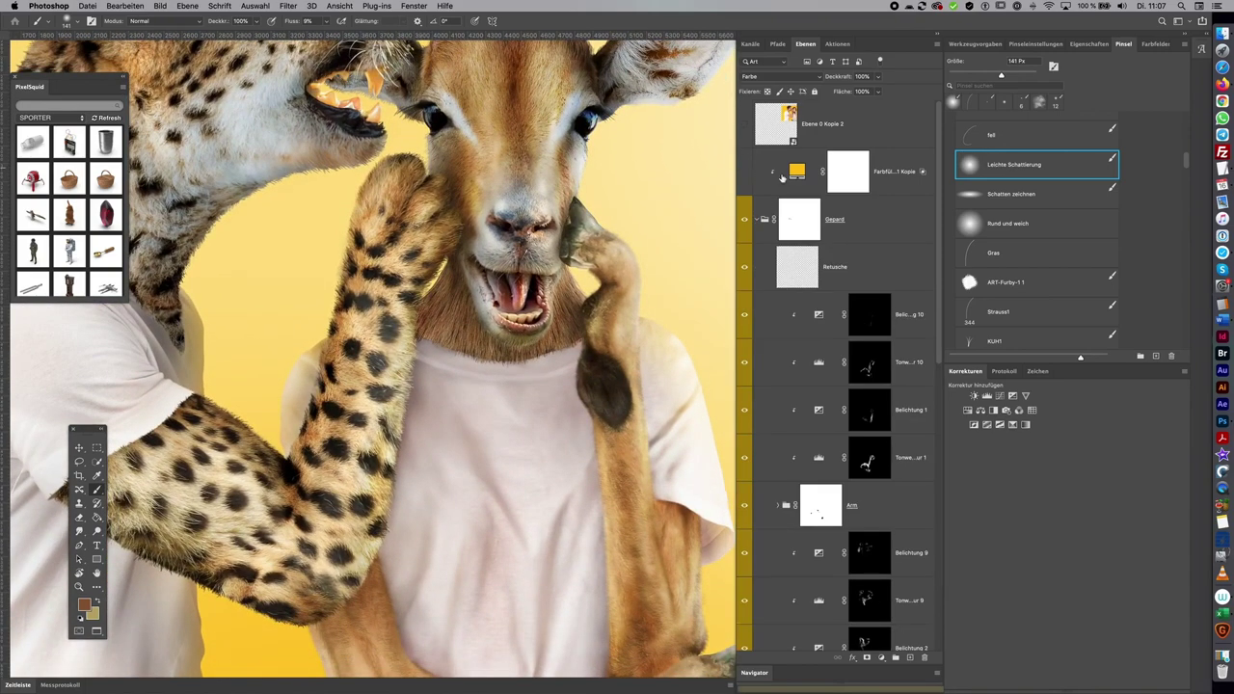
left_click(876, 199)
key("d")
key("super+shift+n")
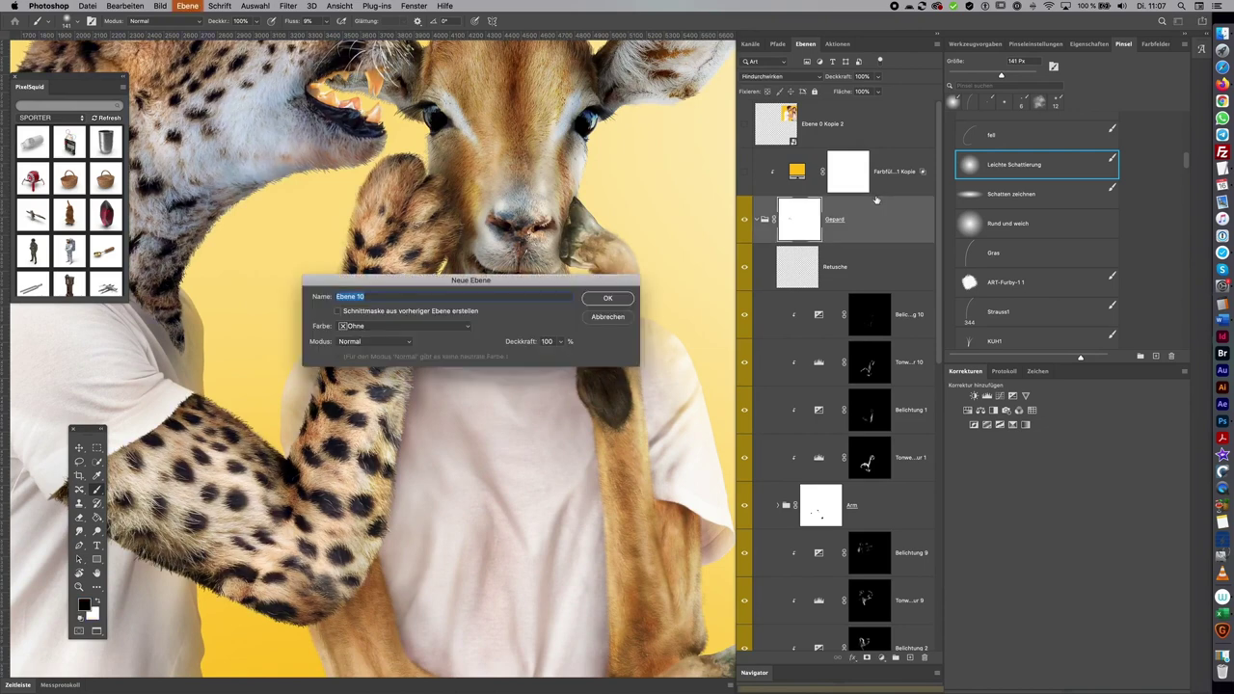
key("Return")
left_click_drag(852, 260, 864, 196)
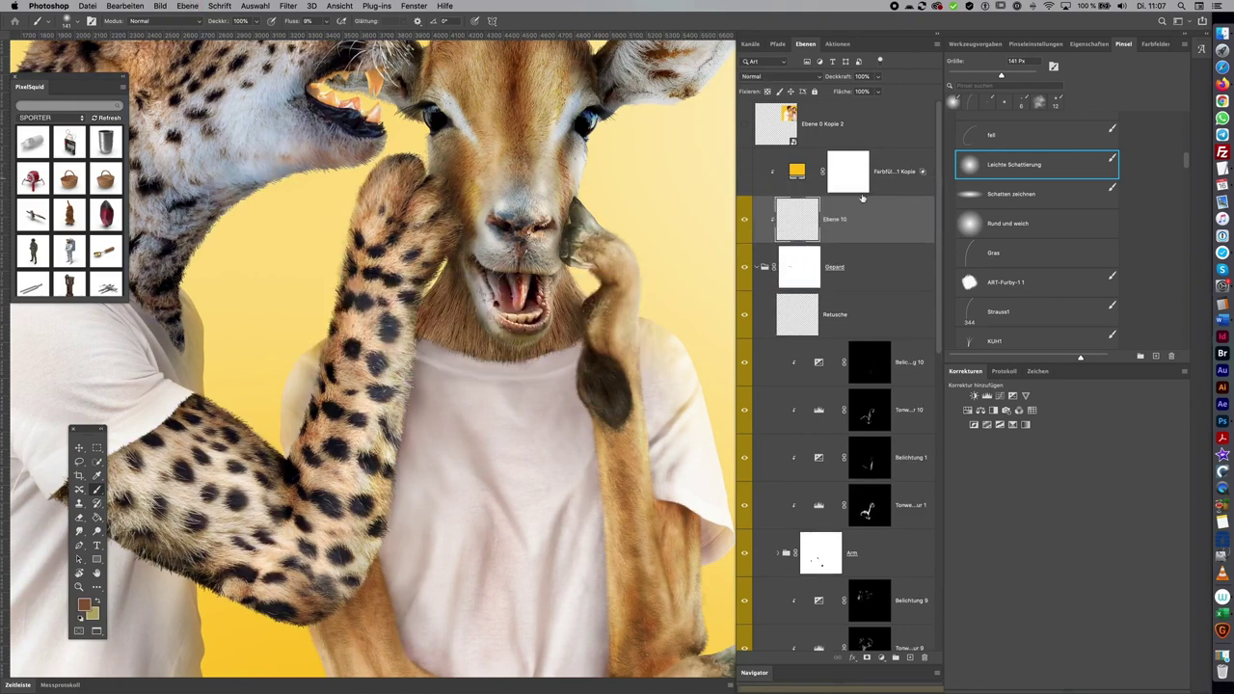
left_click(776, 76)
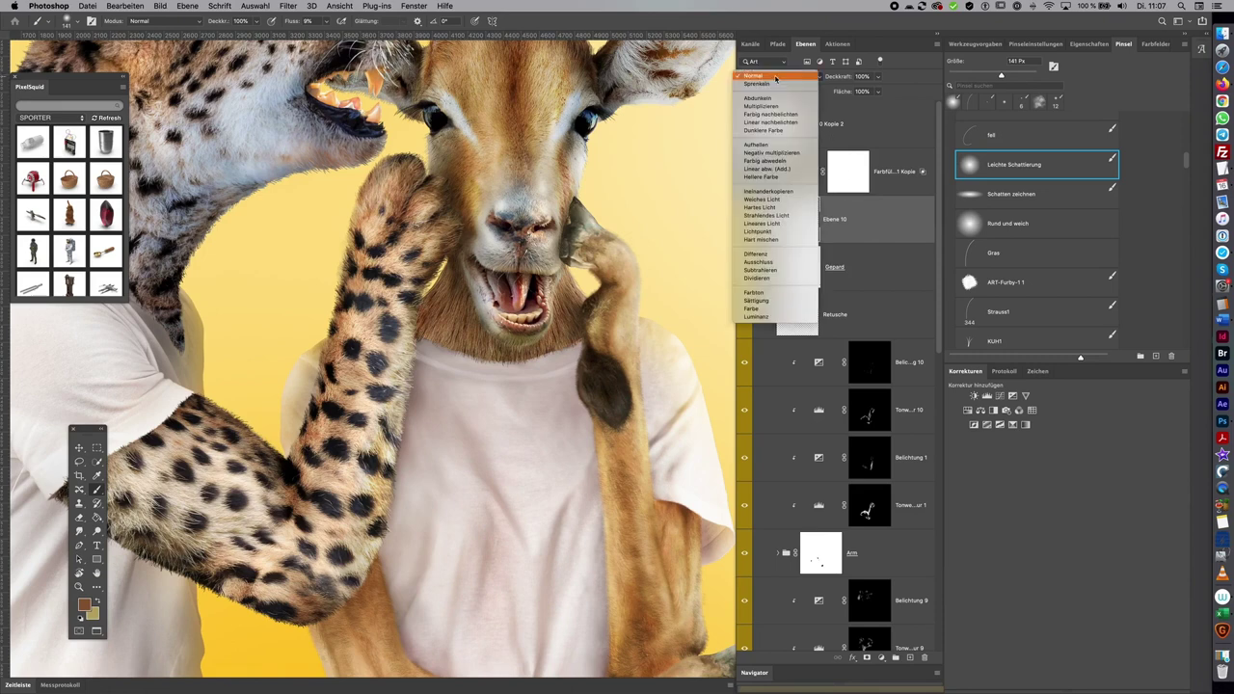
left_click(758, 308)
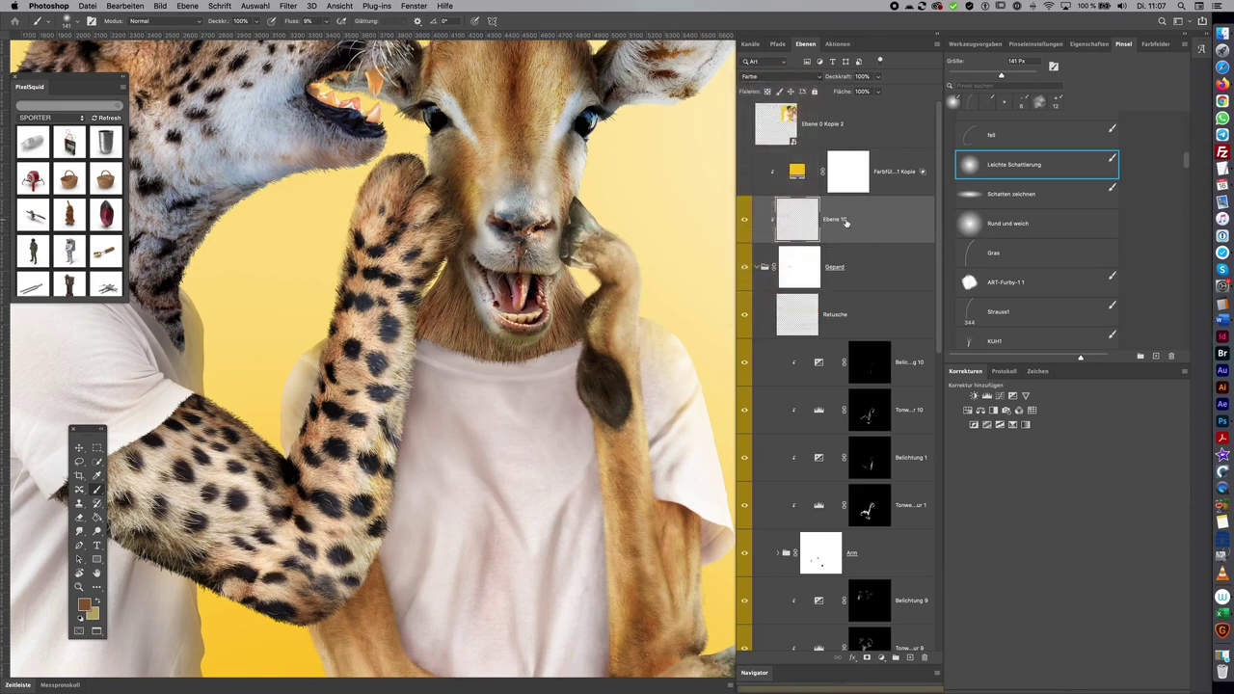
Sample a lighter orange-brown, then beige, as paint colour and jump the view to the cheetah's head
left_click(321, 427, "alt")
left_click(357, 469, "alt")
key("h")
mouse_move(448, 279)
left_mouse_down()
mouse_move(651, 485)
mouse_move(485, 214)
left_mouse_up()
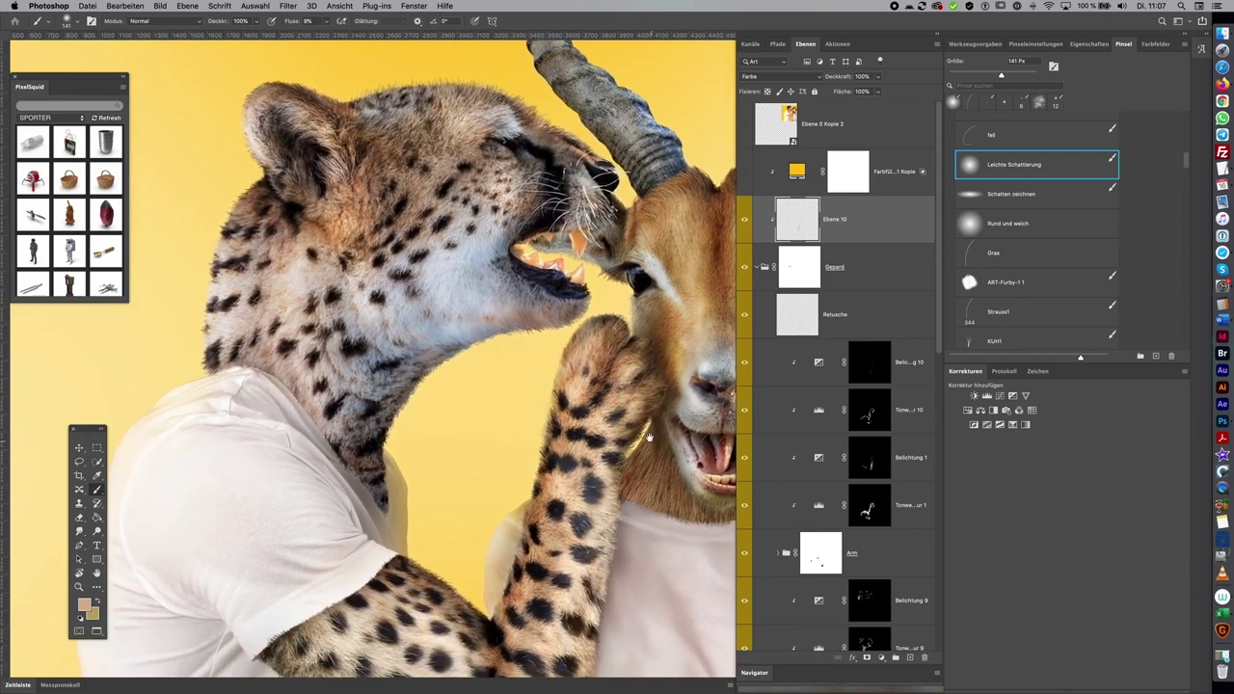
scroll(484, 215, "down", 3)
scroll(511, 174, "down", 3)
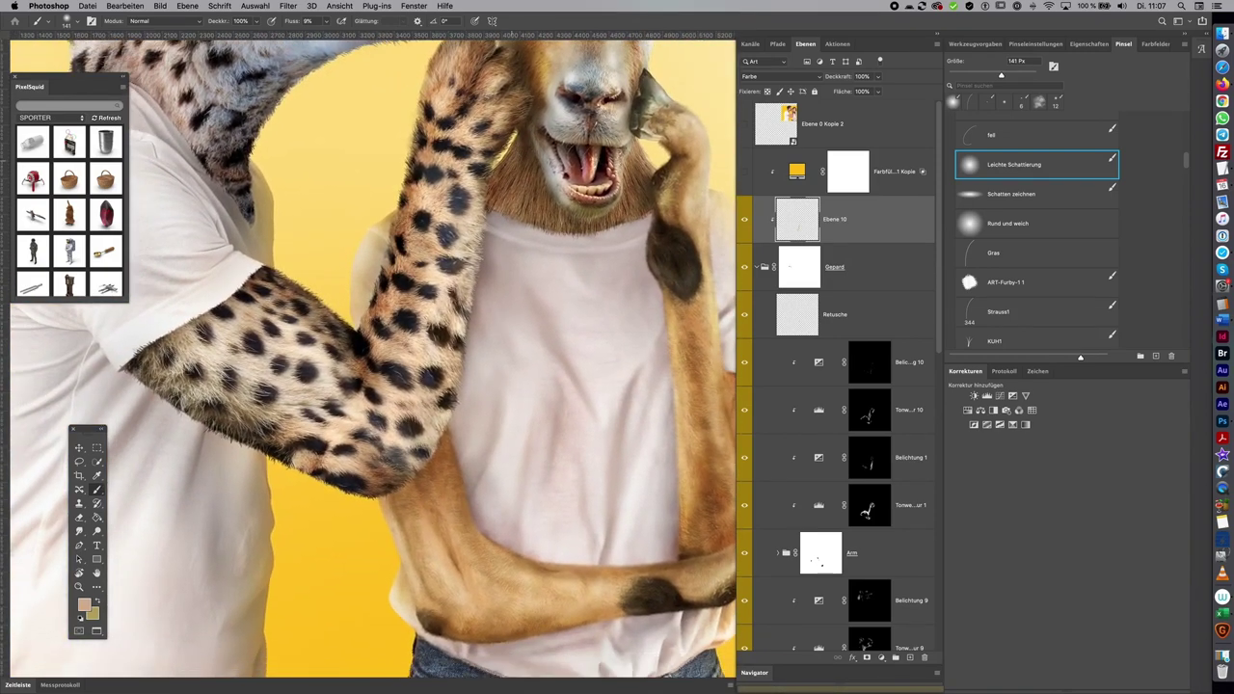
Zoom in and out around the cheetah's head and shift the composition slightly in view
scroll(518, 166, "down", 5)
scroll(592, 357, "up", 2)
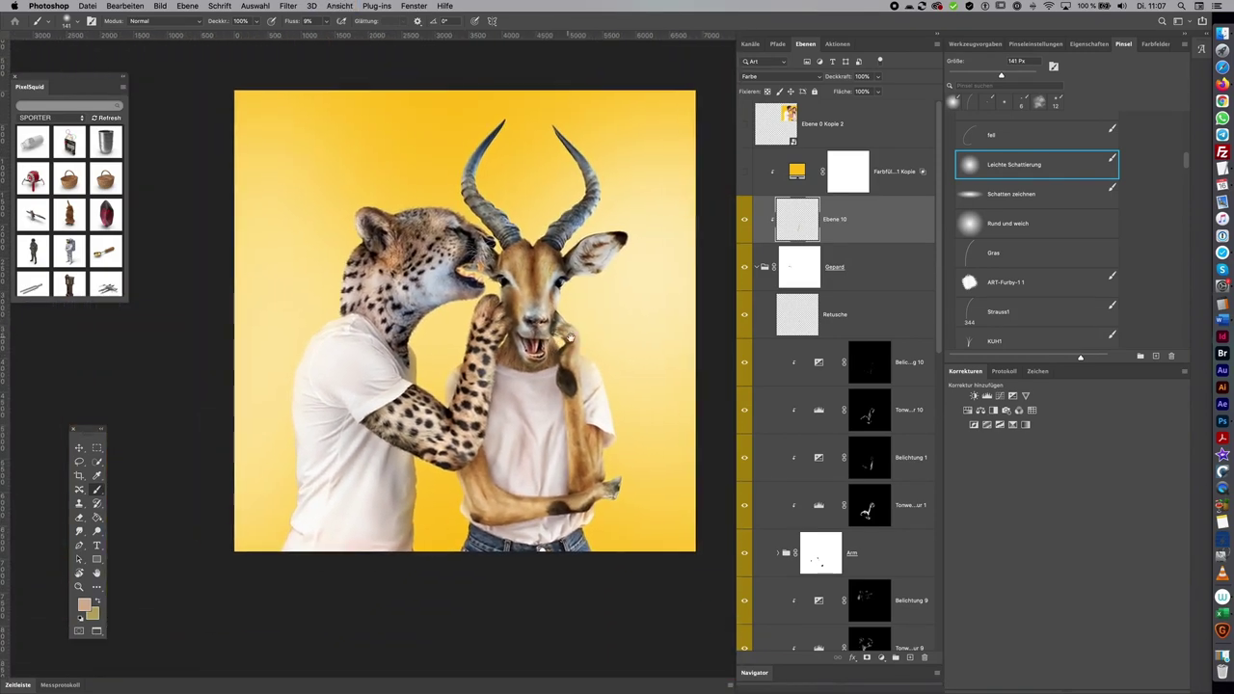
scroll(592, 356, "up", 2)
scroll(641, 353, "up", 2)
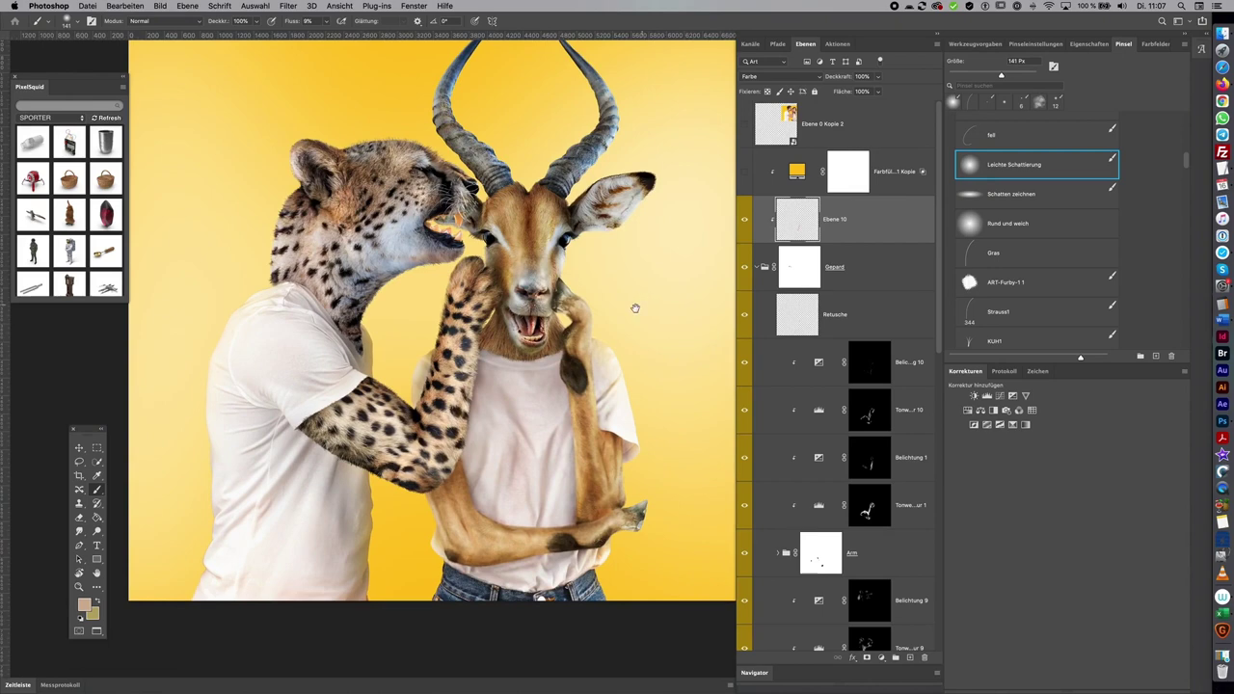
scroll(644, 304, "up", 2)
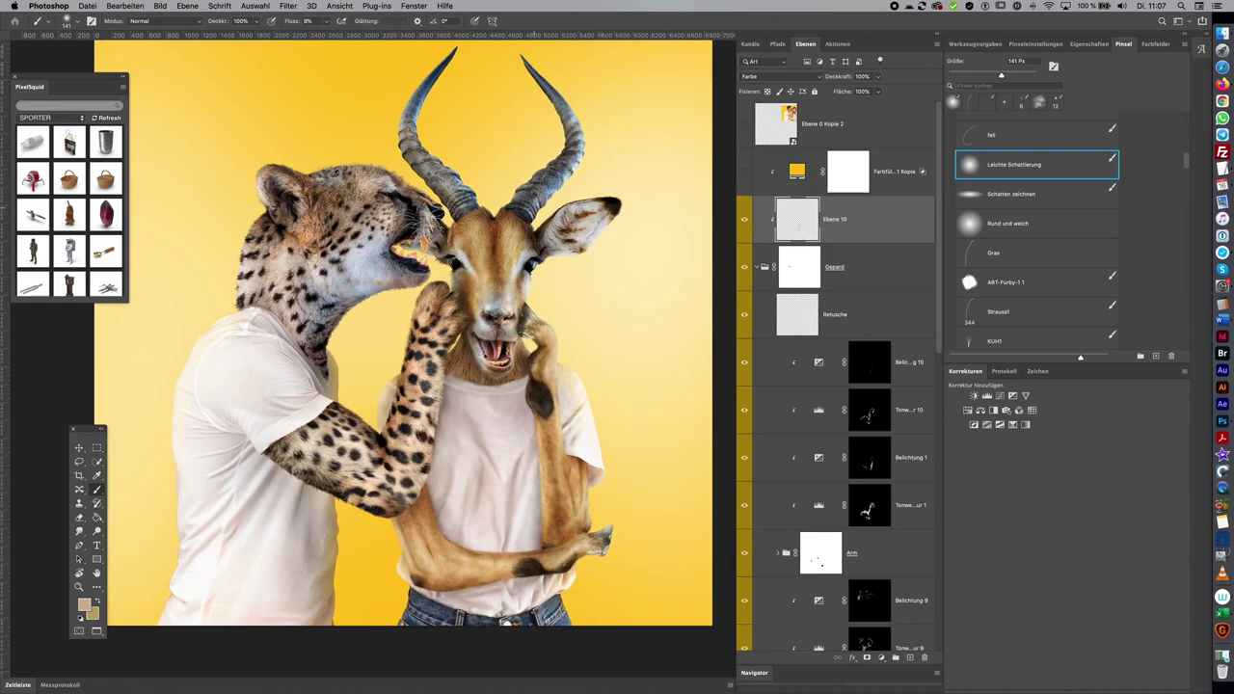
scroll(535, 203, "up", 3)
scroll(545, 208, "down", 2)
scroll(554, 214, "down", 2)
scroll(569, 231, "down", 2)
scroll(588, 255, "down", 1)
left_click_drag(601, 269, 607, 278)
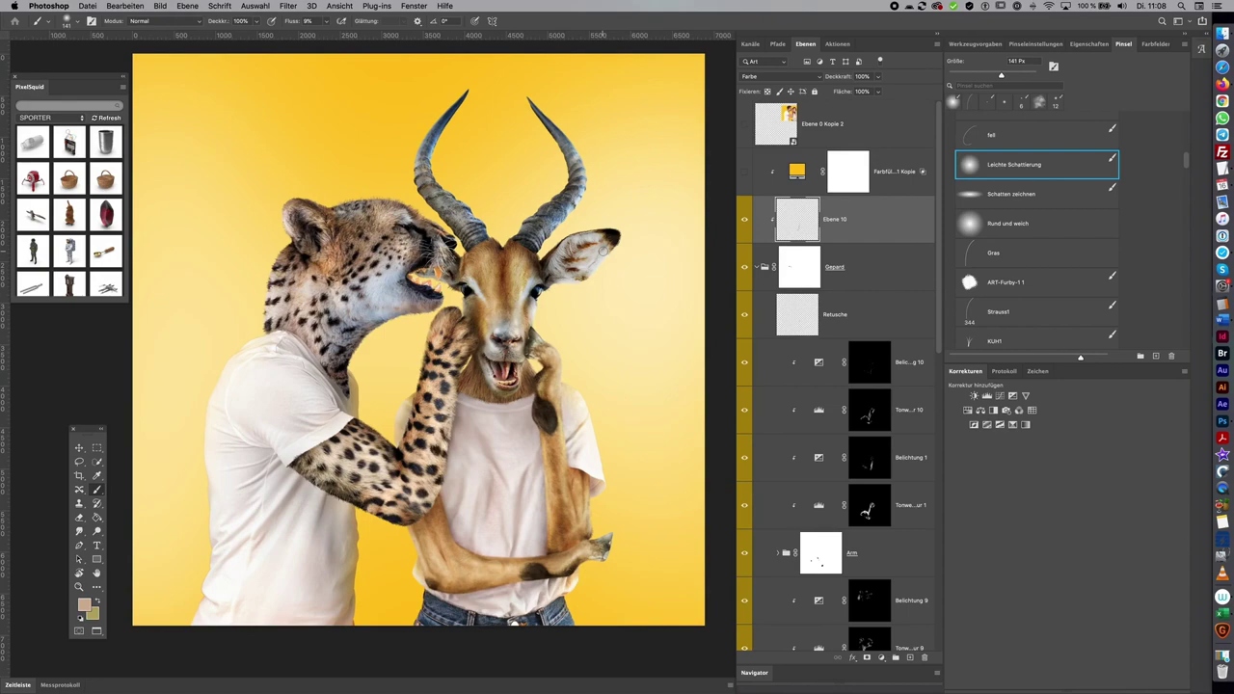
scroll(457, 257, "up", 5)
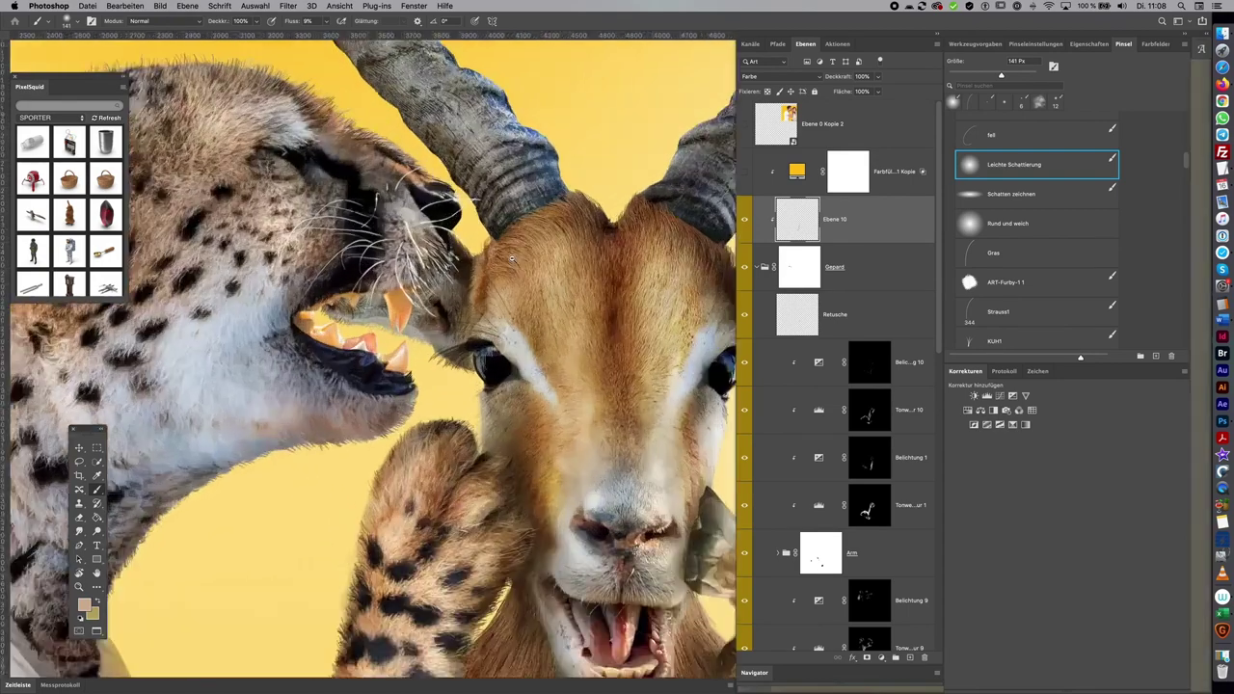
scroll(463, 253, "down", 4)
scroll(468, 248, "down", 1)
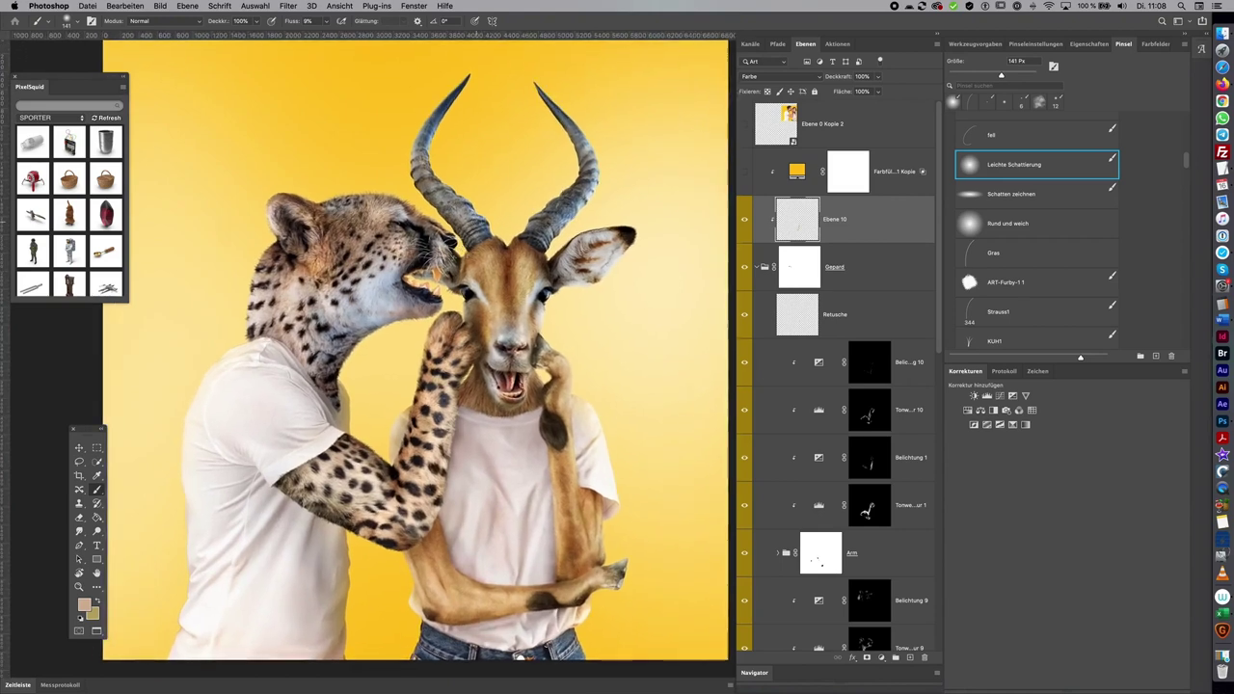
scroll(649, 177, "down", 1)
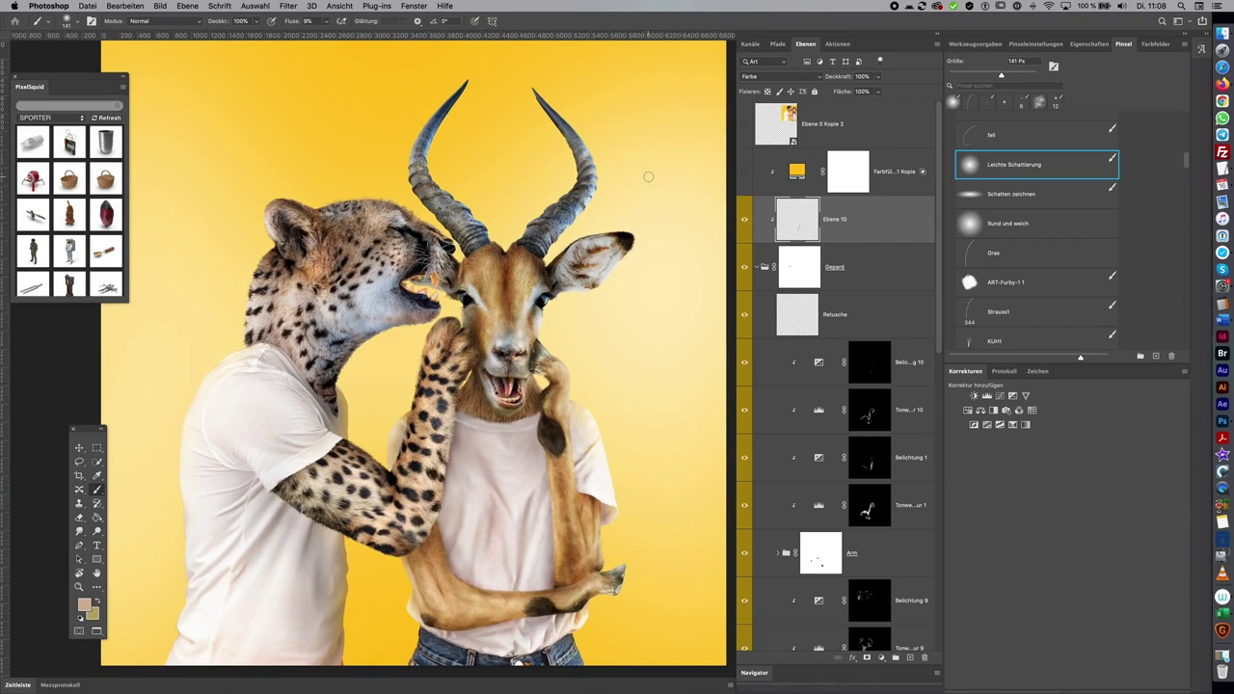
Show Farbfüllung 1 Kopie, collapse the Gepard and Impala groups, zoom out, and select the fill copy
left_click(743, 171)
left_click(757, 275)
left_click(762, 393)
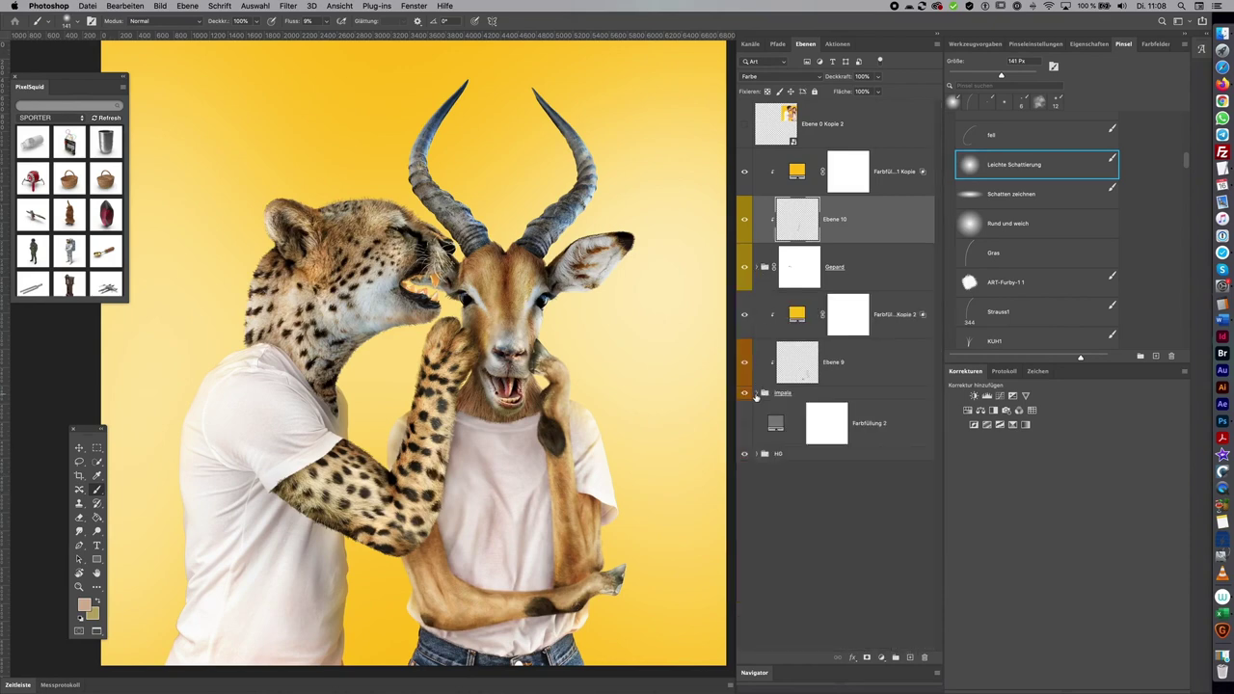
key("ctrl+minus")
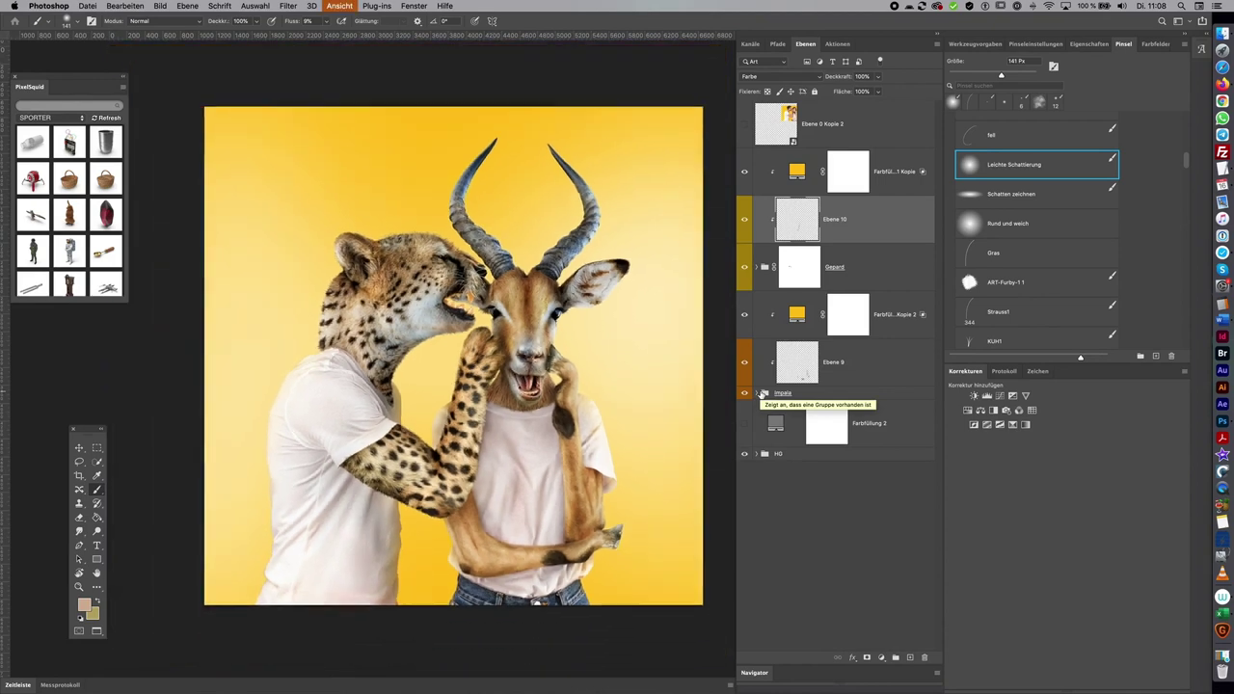
scroll(522, 267, "right", 2)
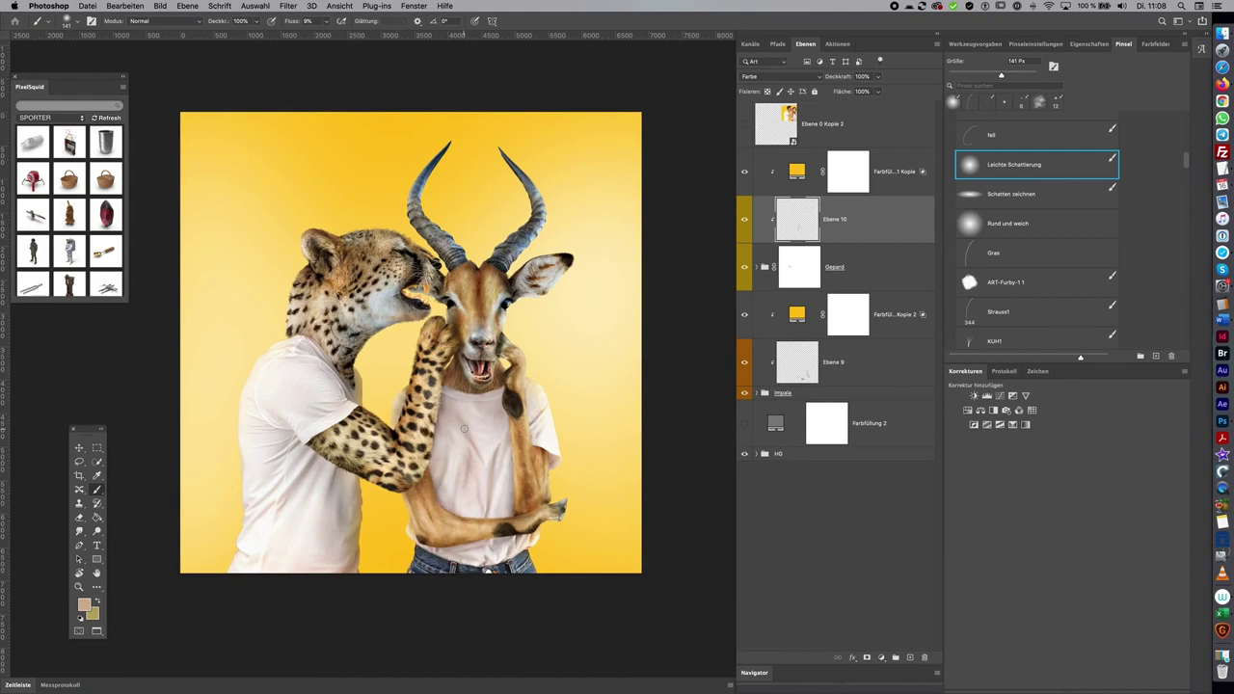
left_click(908, 159)
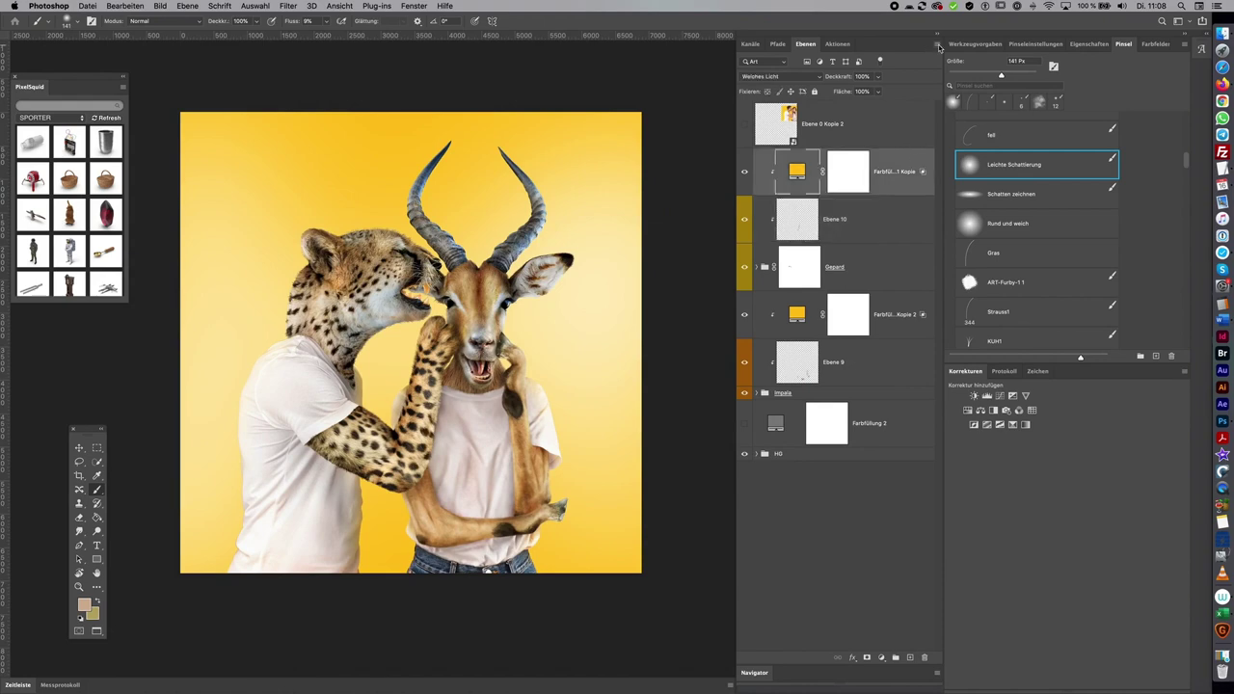
Undo an accidental merge, stamp visible layers into Ebene 11, and apply In Smartobjekt konvertieren
left_click(937, 46)
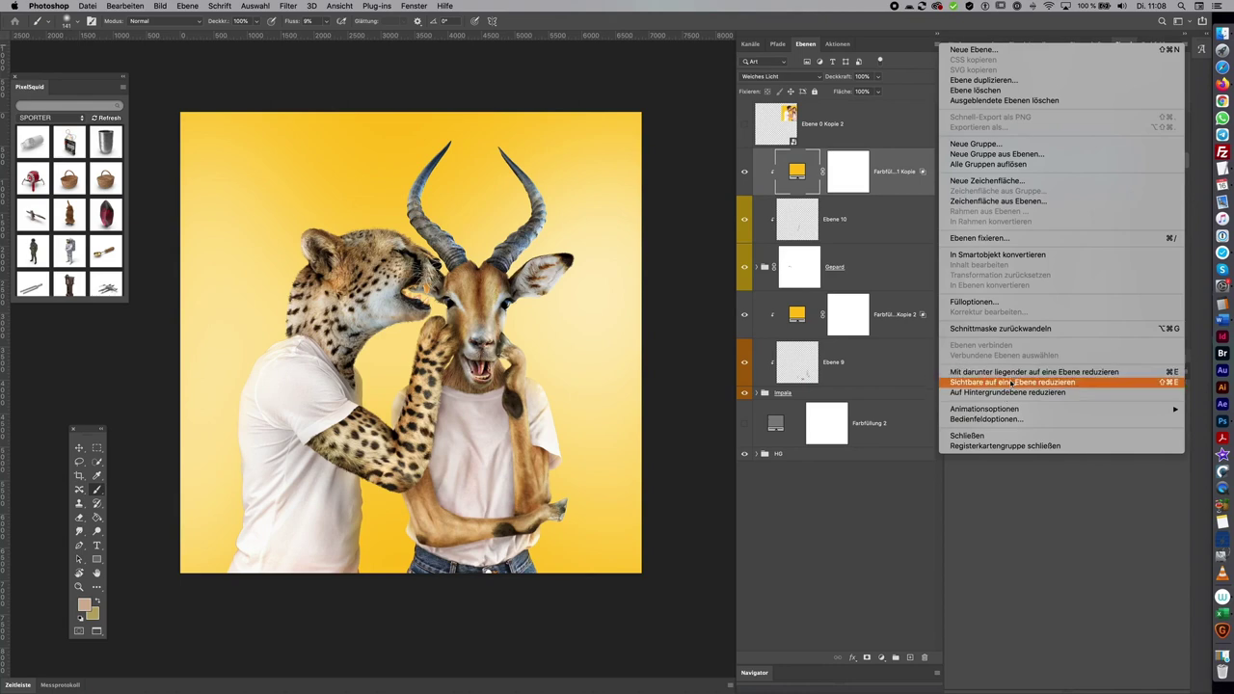
left_click(696, 450)
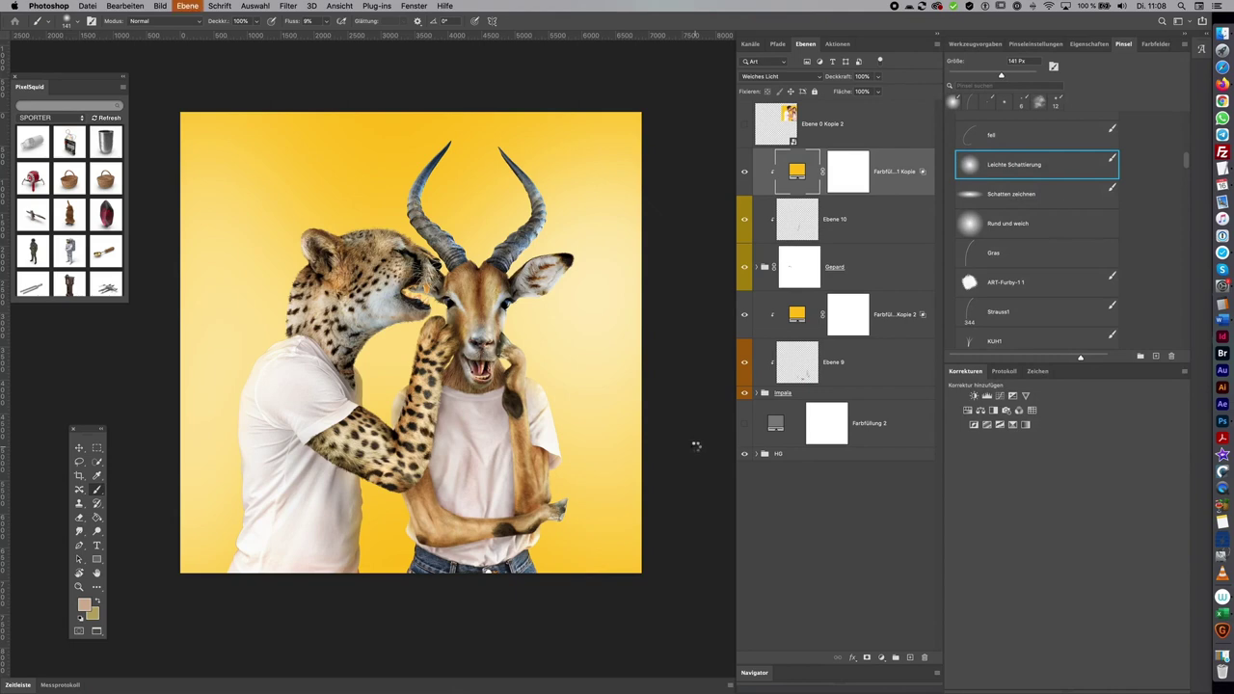
key("super+shift+e")
key("super+z")
key("super+alt+shift+e")
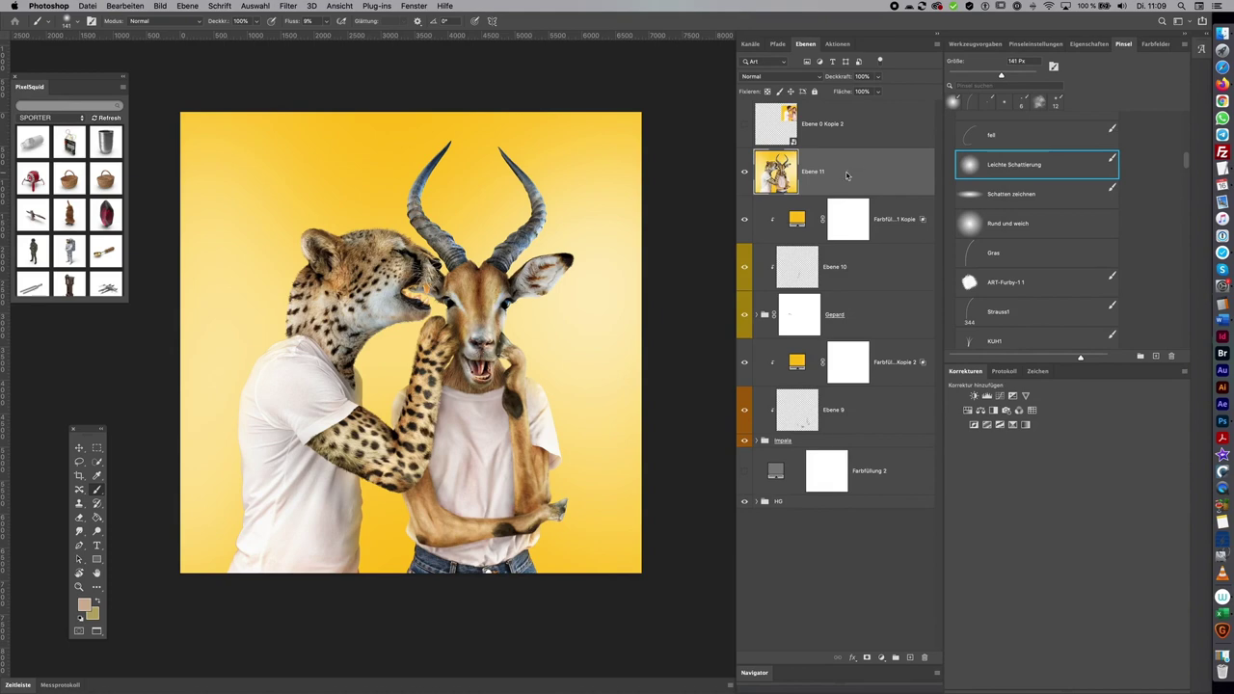
right_click(846, 173)
left_click(906, 311)
Open Camera Raw and set Farbtemperatur +8, Lichter -23, Tiefen -6, Weiß +18, Struktur +21
left_click(287, 6)
left_click(336, 89)
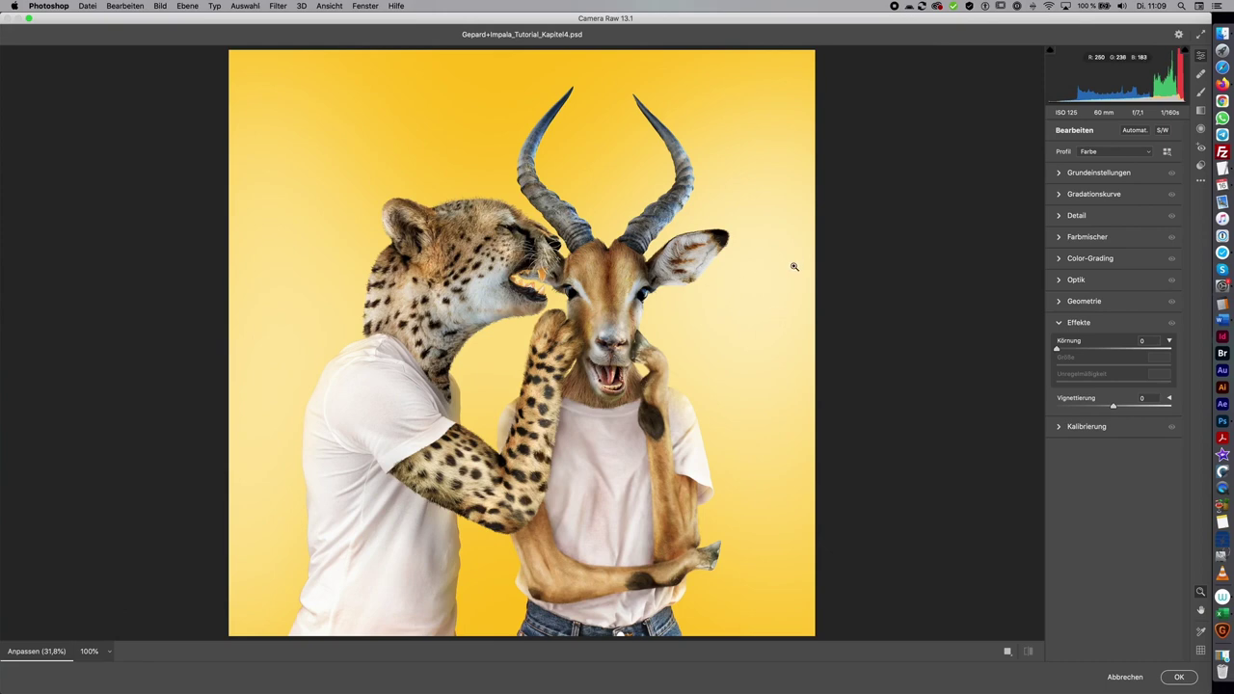
left_click(1110, 172)
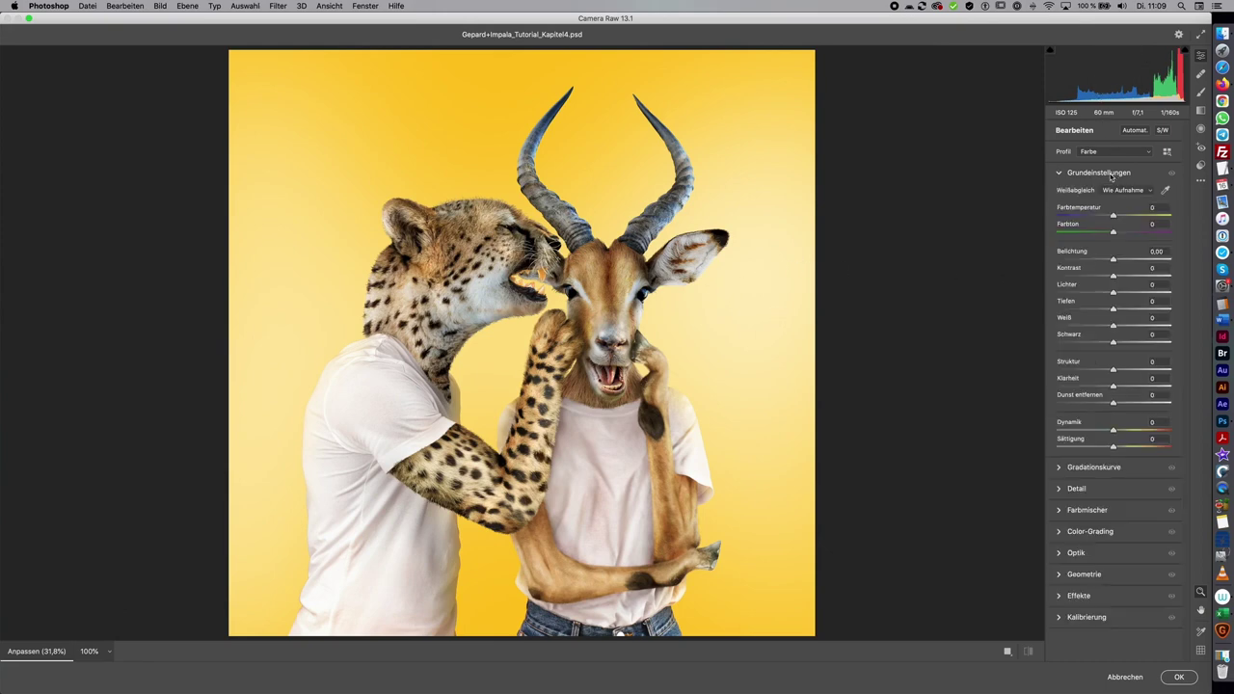
mouse_move(1113, 293)
left_mouse_down()
mouse_move(1099, 294)
mouse_move(1125, 329)
left_mouse_up()
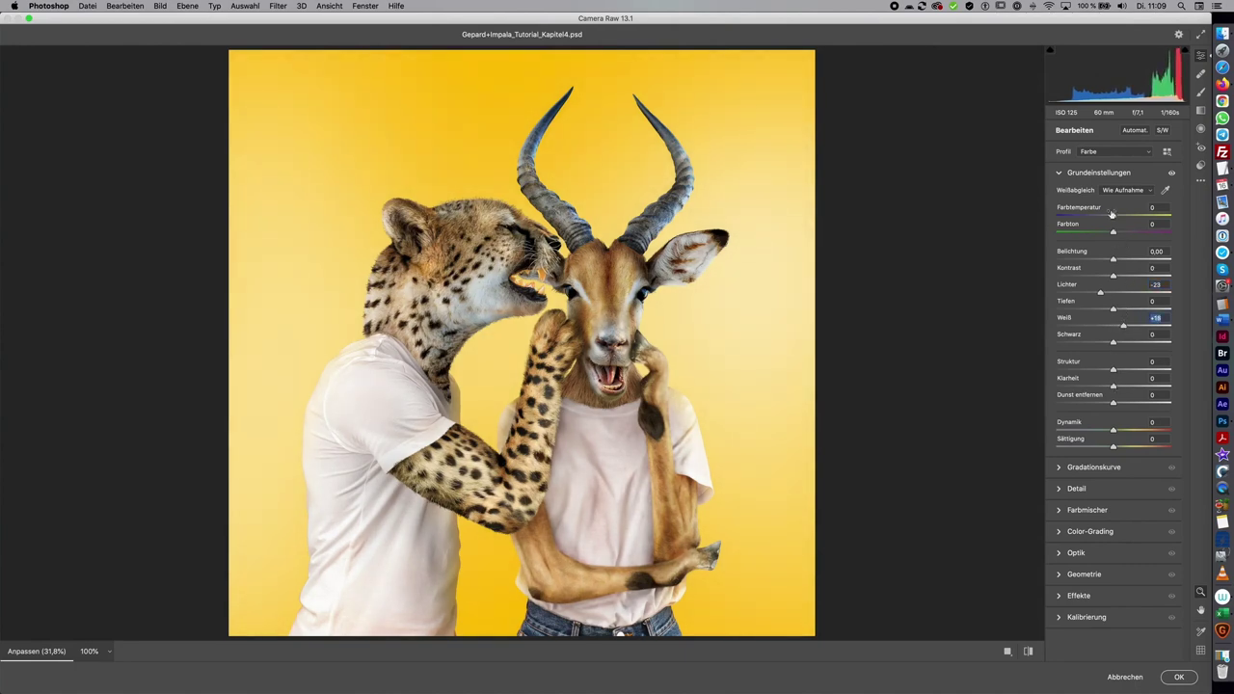
left_click_drag(1114, 218, 1118, 216)
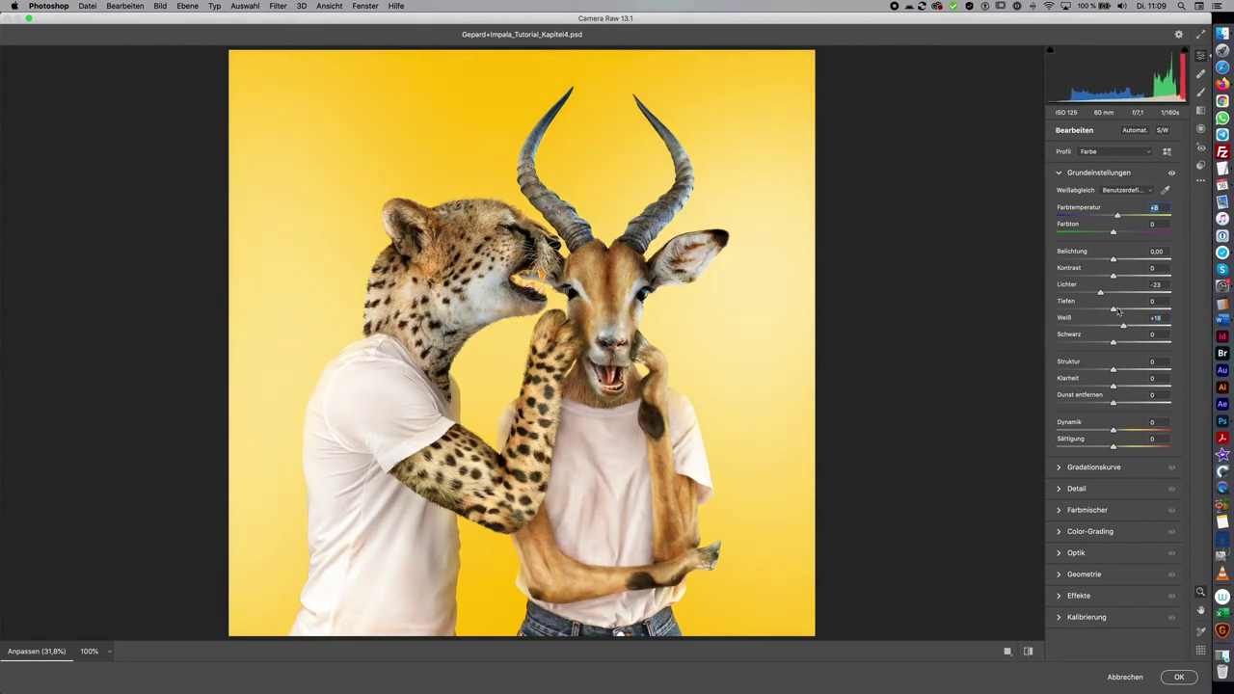
left_click_drag(1113, 310, 1112, 311)
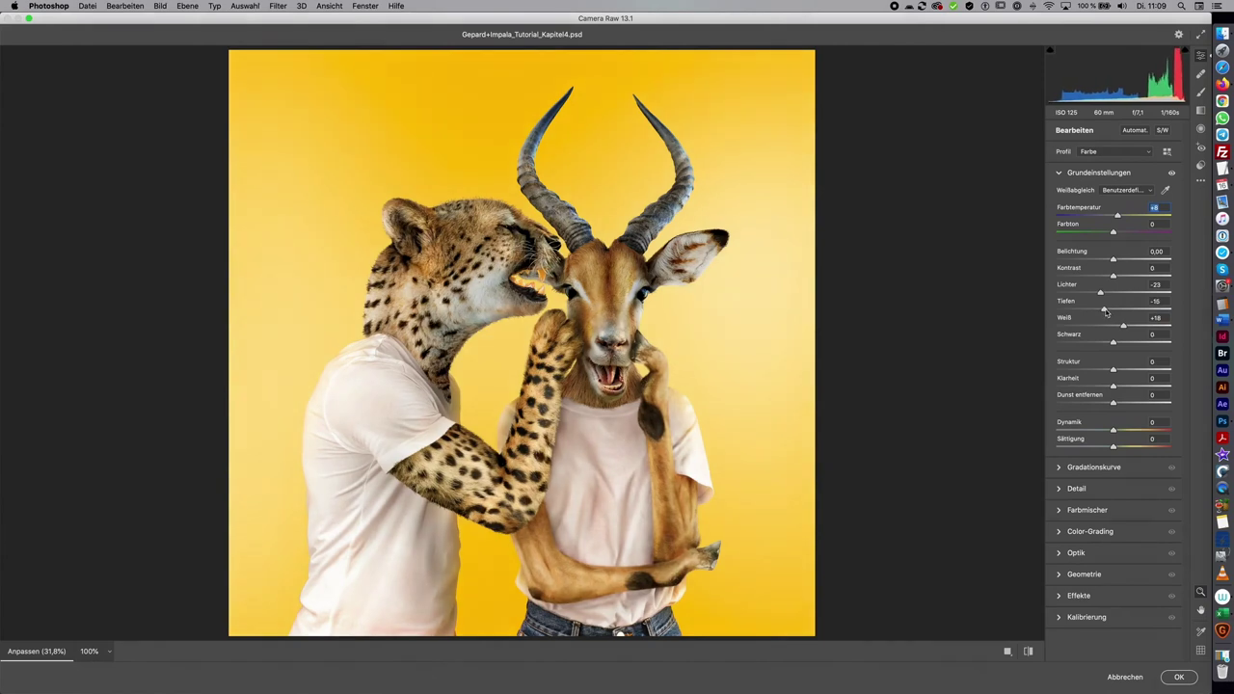
left_click_drag(1113, 311, 1114, 312)
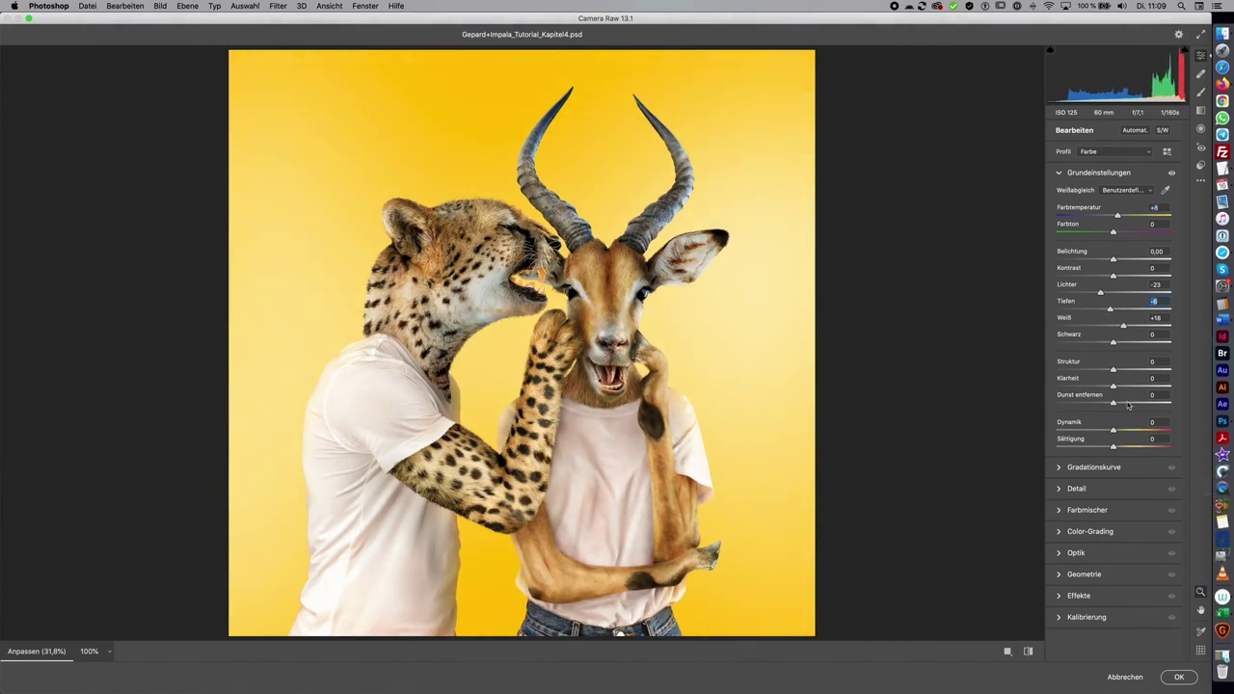
left_click_drag(1113, 370, 1130, 370)
left_click_drag(1126, 370, 1127, 370)
Set Detail sharpening to Schärfen 30 and Maskieren 69, previewing the edge mask
left_click(1098, 490)
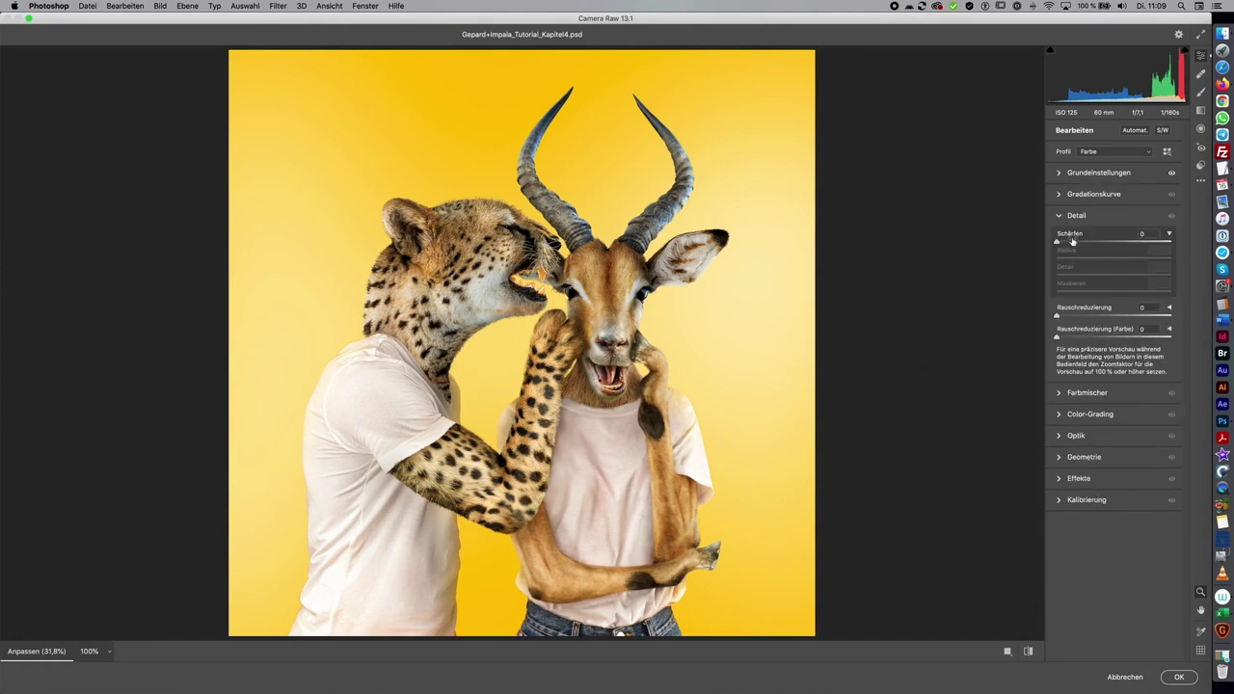
left_click_drag(1069, 240, 1079, 245)
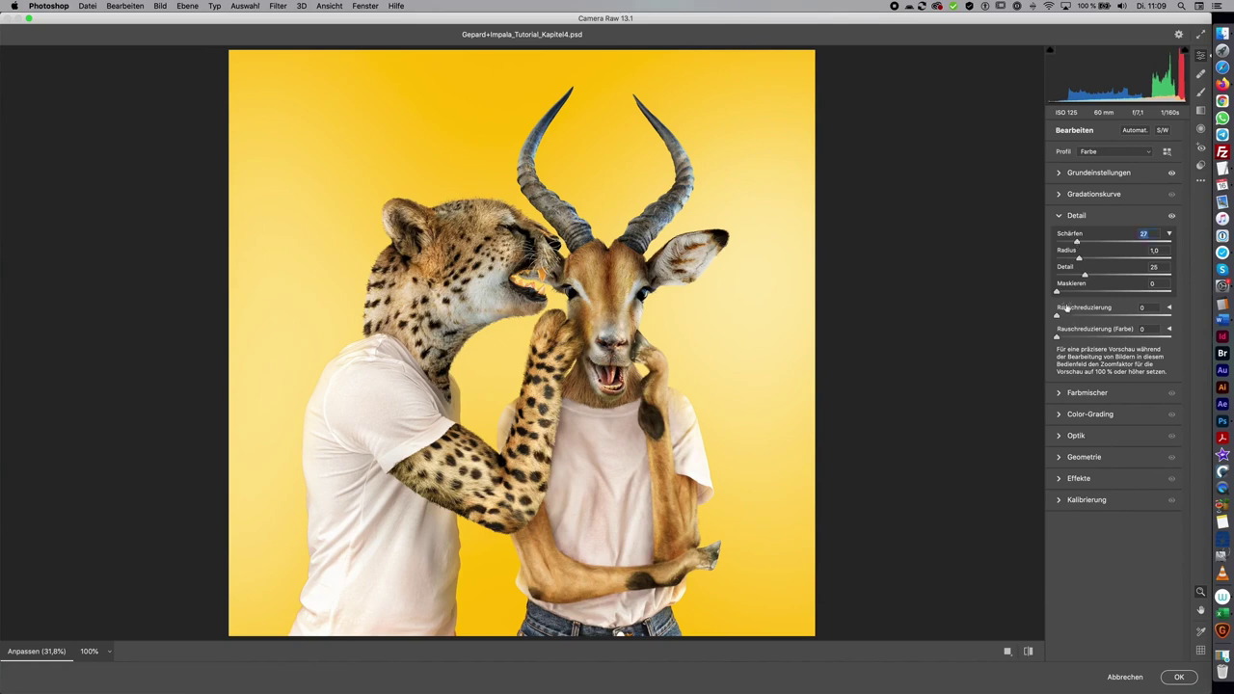
key("alt")
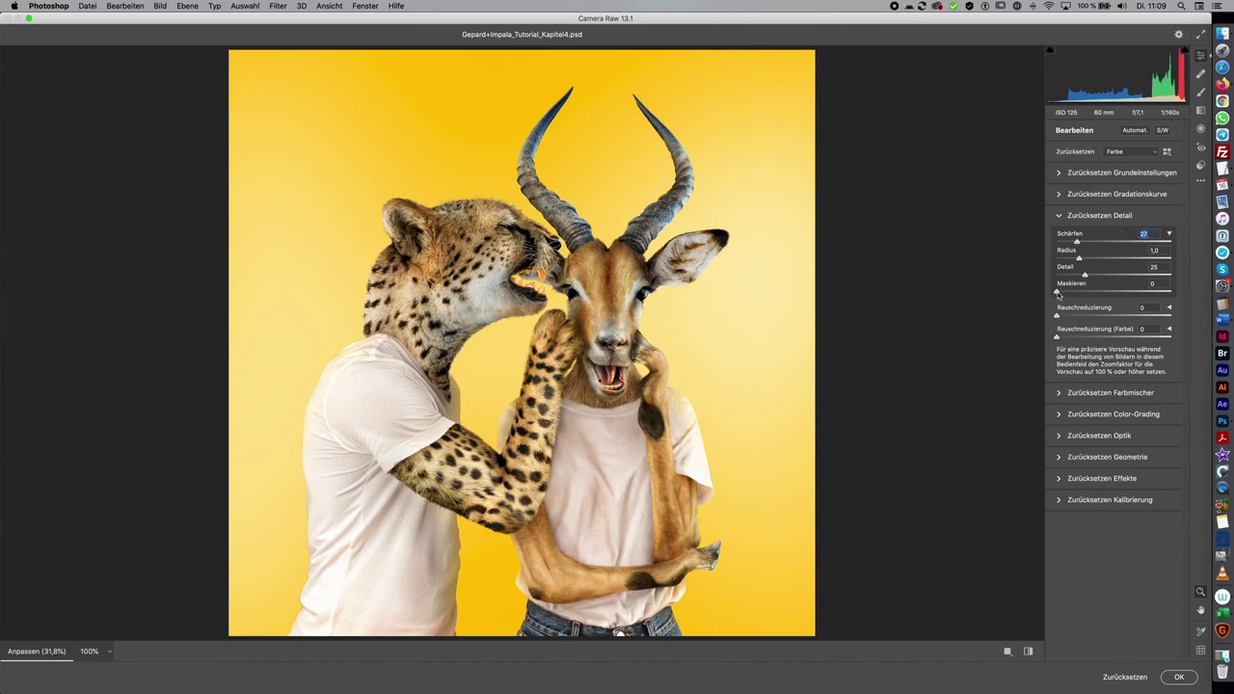
left_click_drag(1058, 292, 1097, 294)
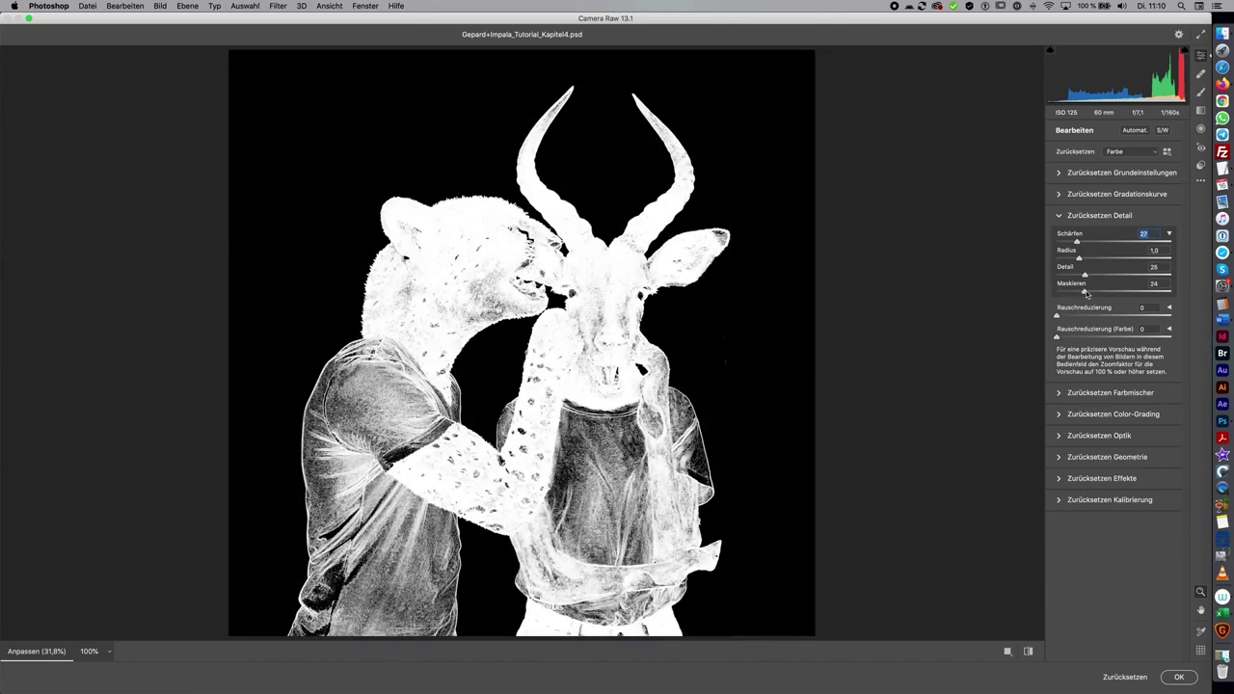
left_click_drag(1097, 294, 1131, 292)
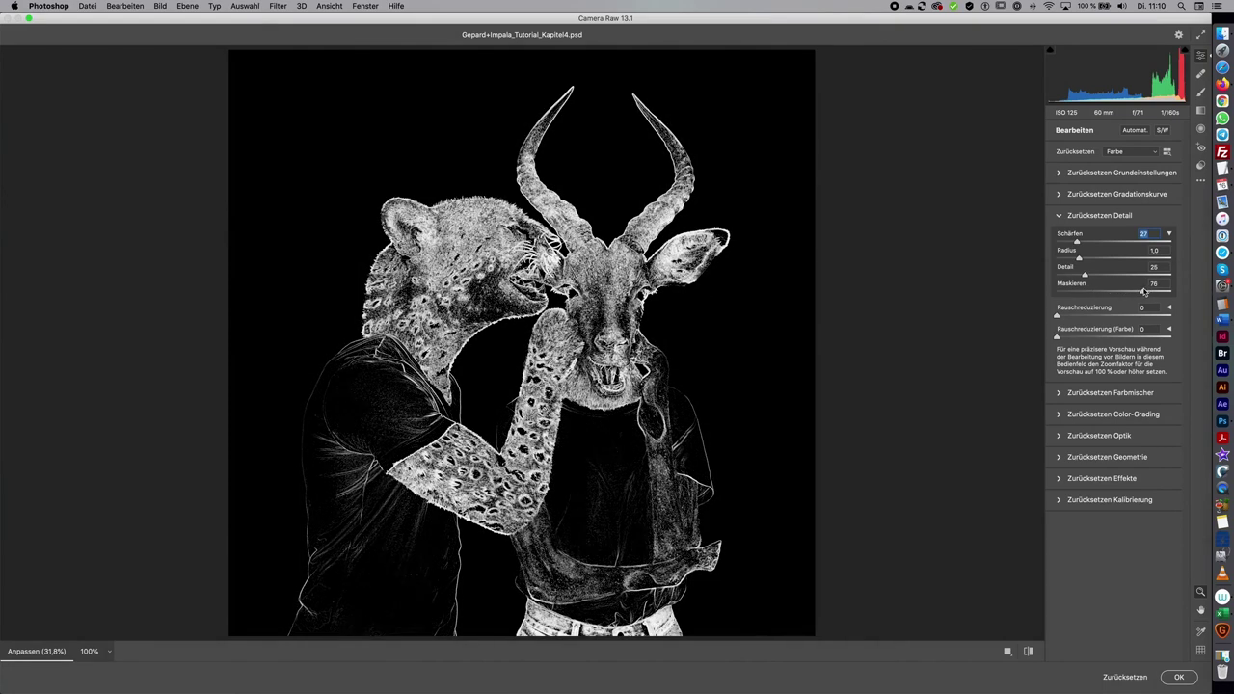
left_click_drag(1131, 292, 1133, 293)
mouse_move(1077, 241)
left_mouse_down()
mouse_move(1097, 243)
mouse_move(1078, 243)
left_mouse_up()
left_click_drag(1133, 298, 1136, 293)
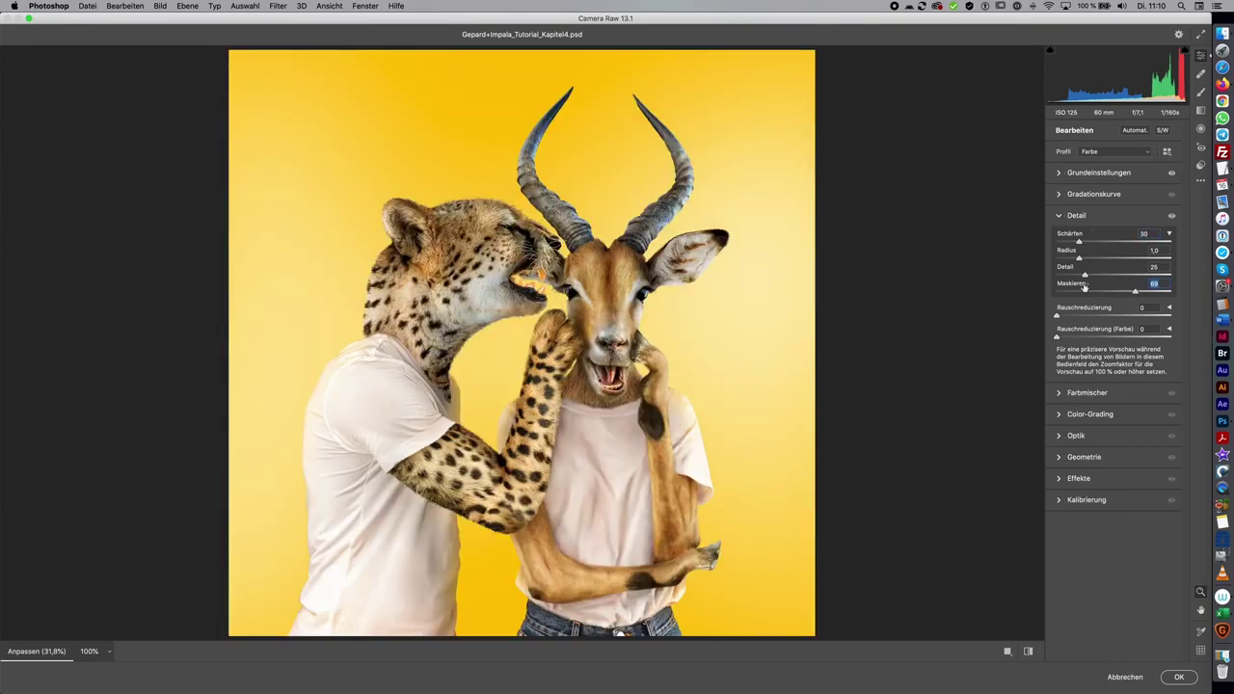
left_click(1060, 216)
left_click(1103, 238)
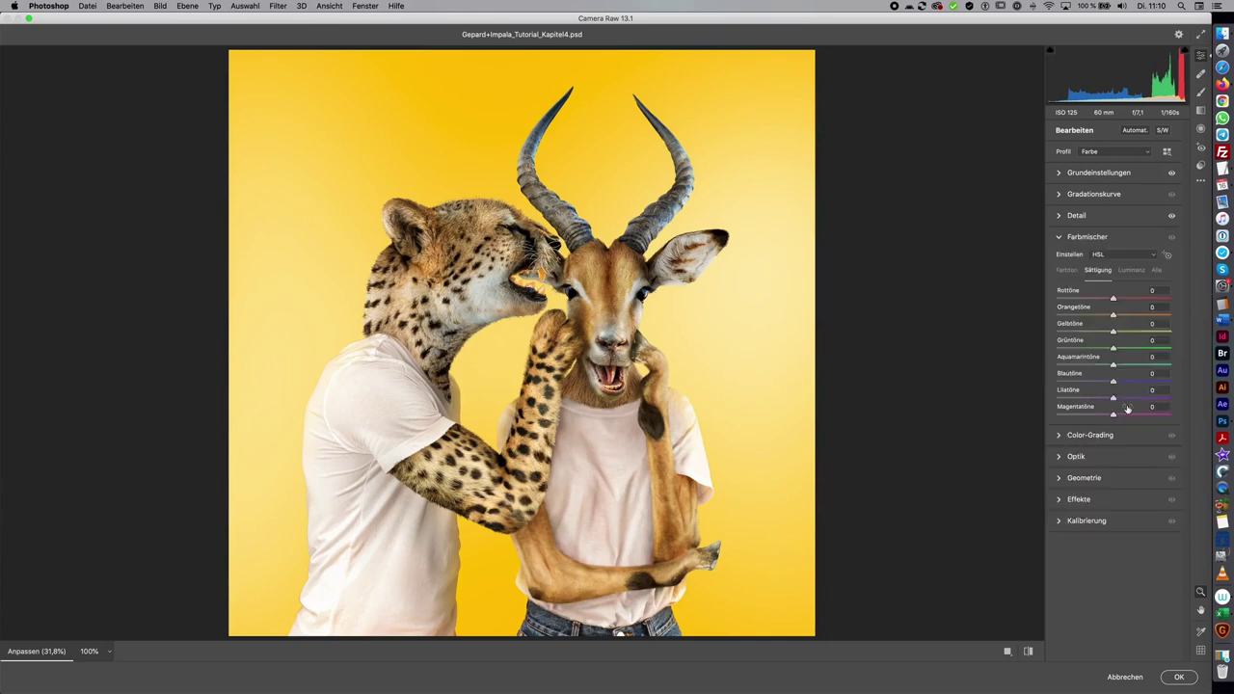
In Farbmischer saturation, reduce Blautöne and raise Gelbtöne to +9
left_click_drag(1113, 382, 1042, 389)
mouse_move(1042, 390)
left_mouse_down()
mouse_move(1114, 389)
mouse_move(1091, 366)
mouse_move(1061, 366)
mouse_move(1145, 370)
mouse_move(1041, 374)
mouse_move(1116, 371)
left_mouse_up()
left_click(1116, 371)
mouse_move(1116, 383)
left_mouse_down()
mouse_move(1131, 384)
mouse_move(1060, 382)
mouse_move(1124, 383)
mouse_move(1095, 382)
left_mouse_up()
left_click(1095, 383)
mouse_move(1118, 331)
left_mouse_down()
mouse_move(1134, 334)
mouse_move(1111, 334)
mouse_move(1120, 320)
left_mouse_up()
Color-grade with warm orange midtones, darker red-tinted shadows and slightly darker highlights
left_click(1093, 437)
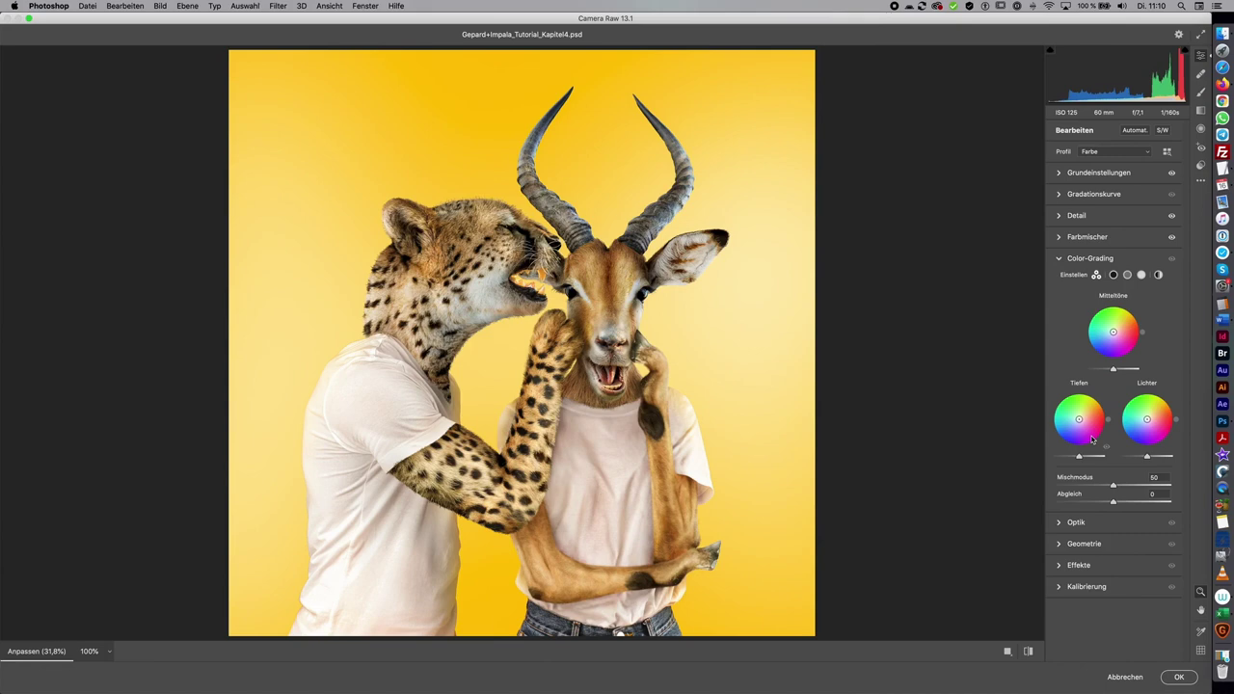
left_click_drag(1114, 370, 1115, 370)
left_click_drag(1112, 334, 1105, 337)
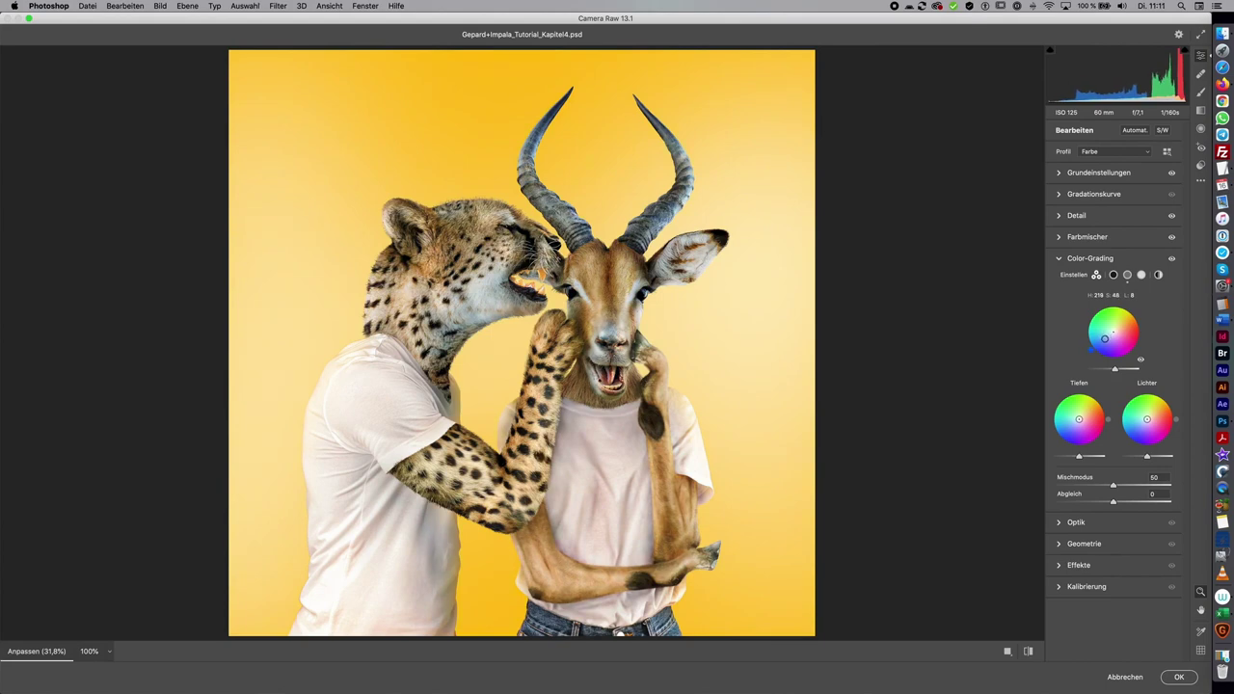
left_click_drag(1106, 337, 1116, 329)
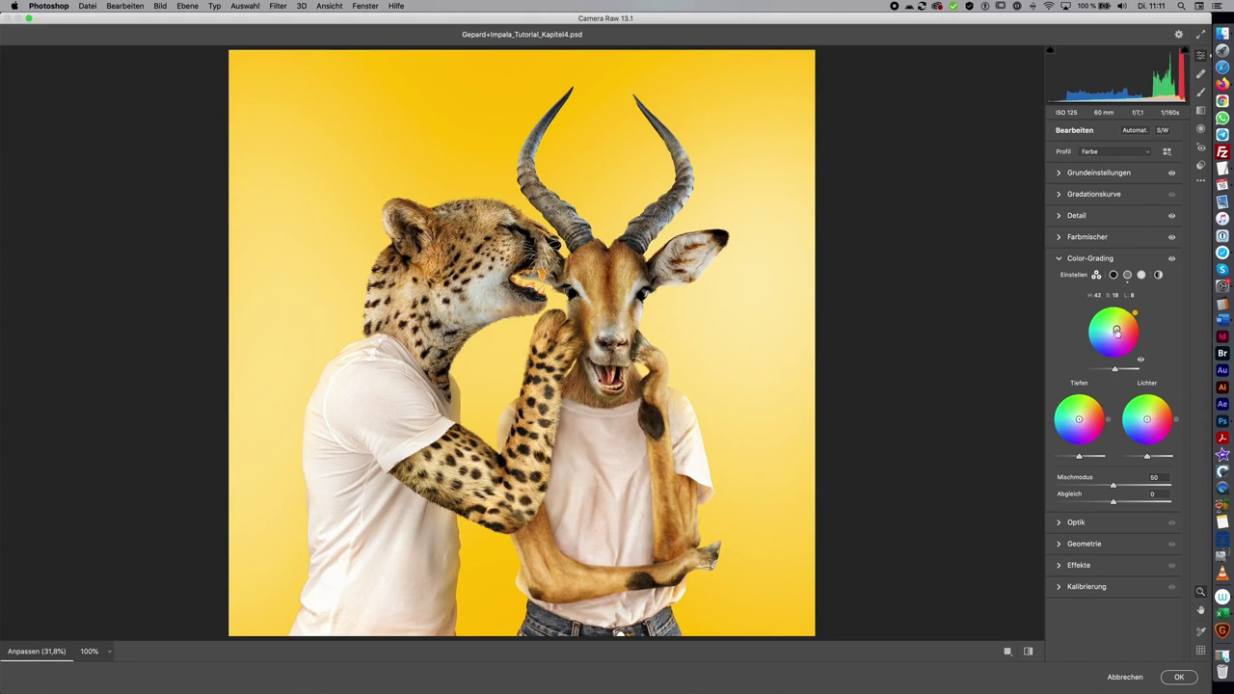
left_click_drag(1085, 461, 1081, 460)
mouse_move(1078, 420)
left_mouse_down()
mouse_move(1095, 421)
mouse_move(1079, 419)
left_mouse_up()
left_click_drag(1148, 455, 1149, 421)
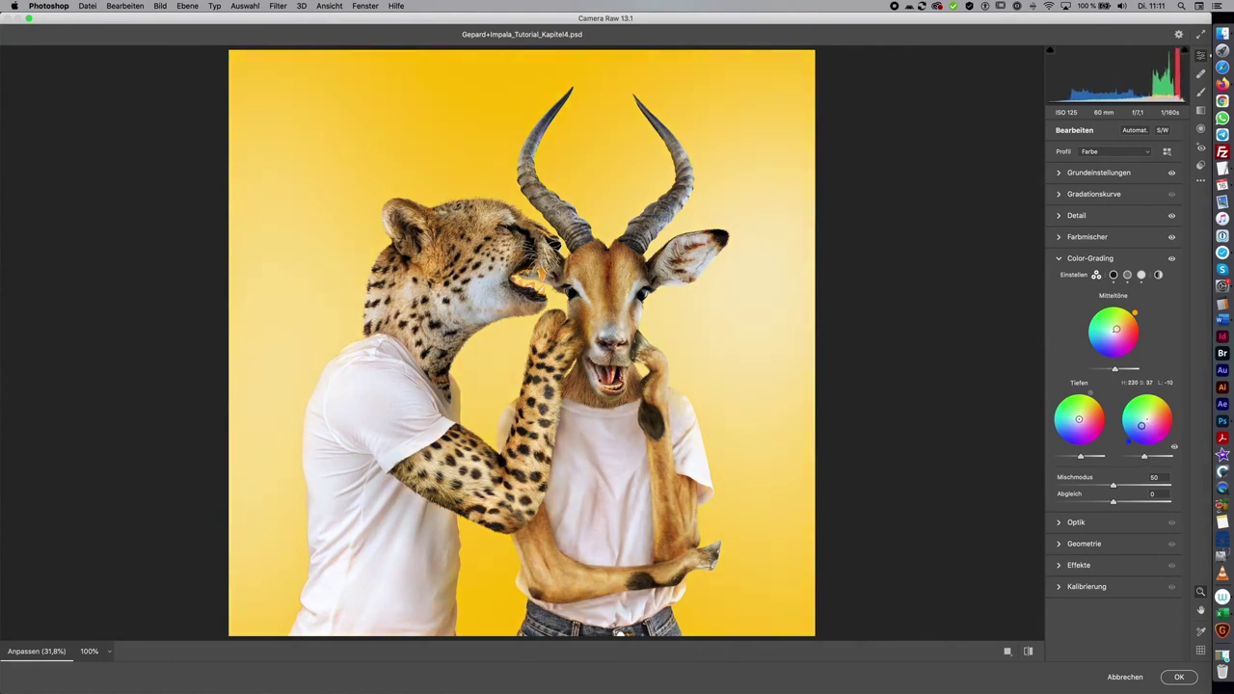
left_click_drag(1148, 421, 1146, 418)
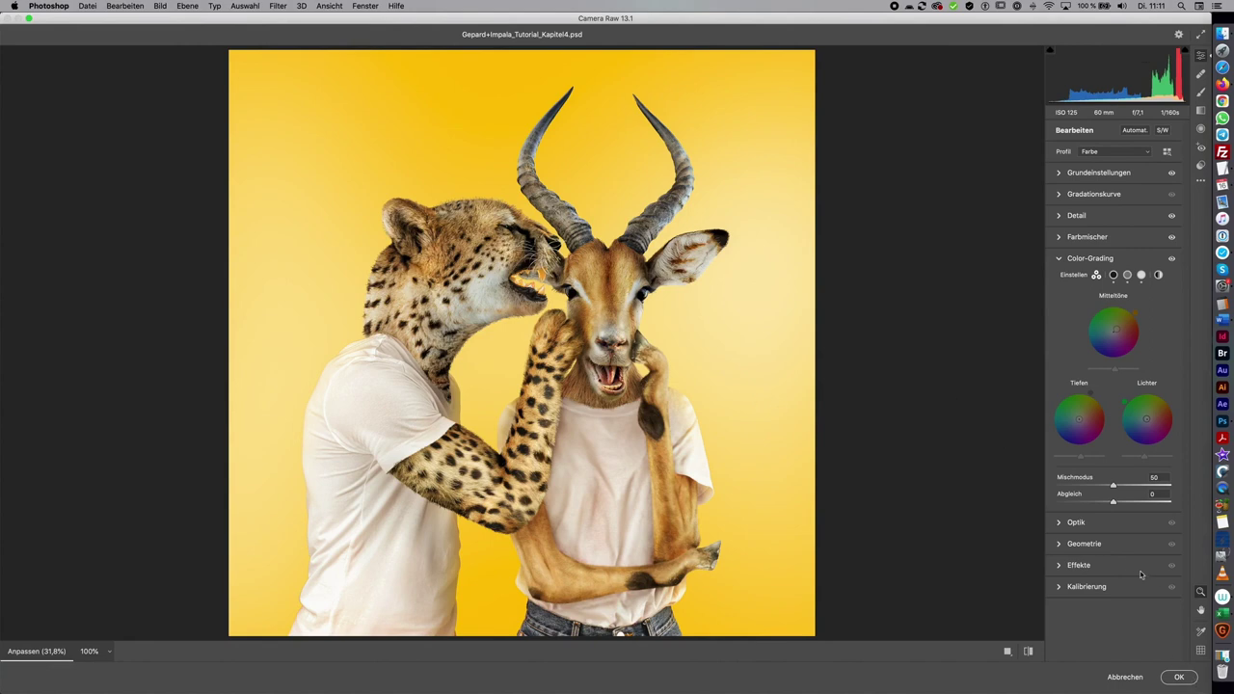
left_click(1095, 566)
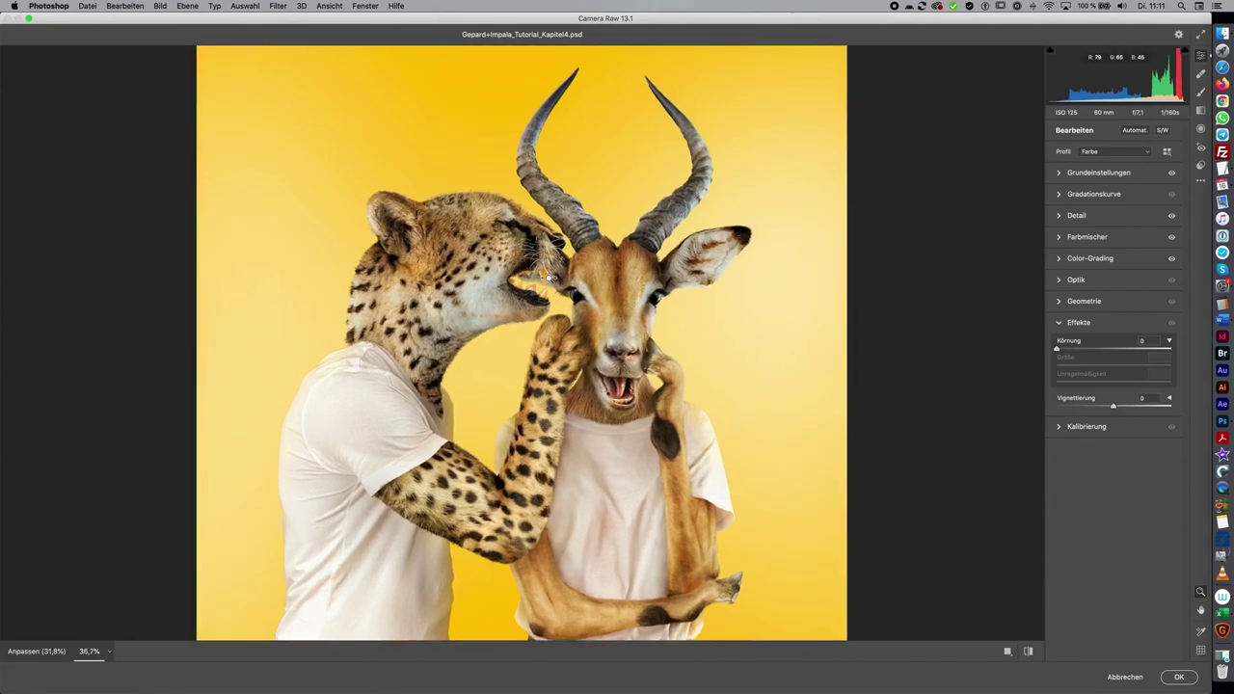
Add Körnung 35 grain in Effekte and zoom out to the whole image
left_click_drag(525, 260, 651, 305)
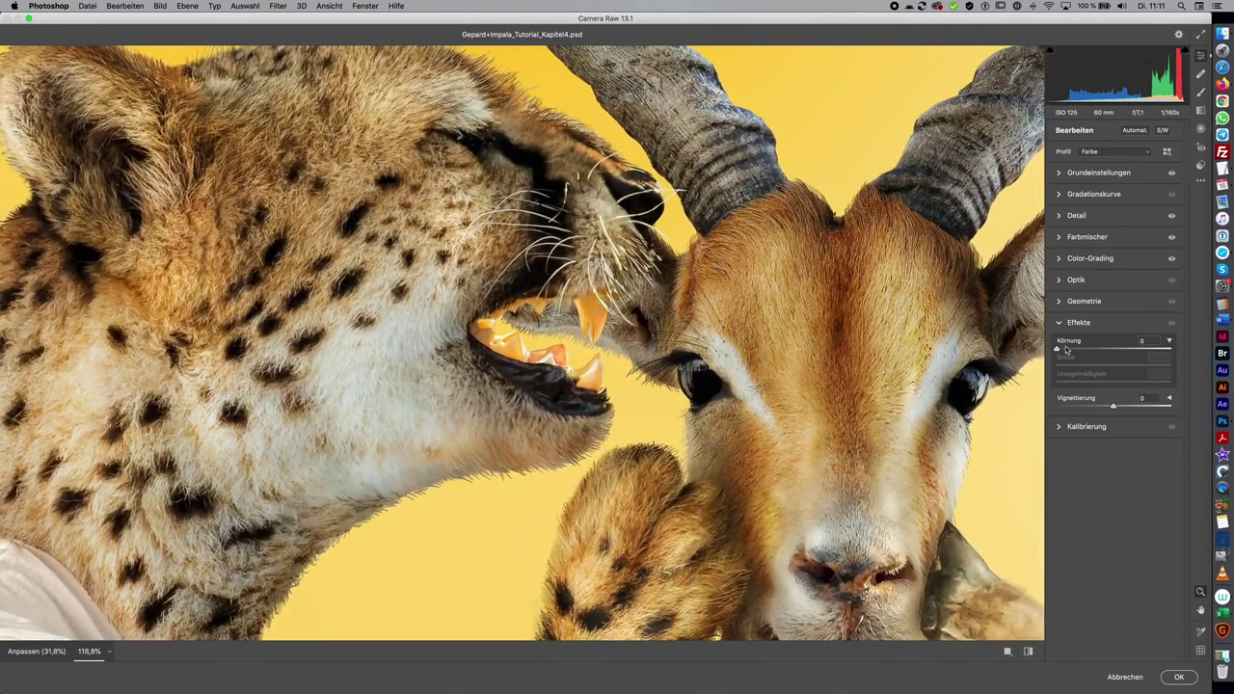
left_click_drag(1059, 349, 1095, 349)
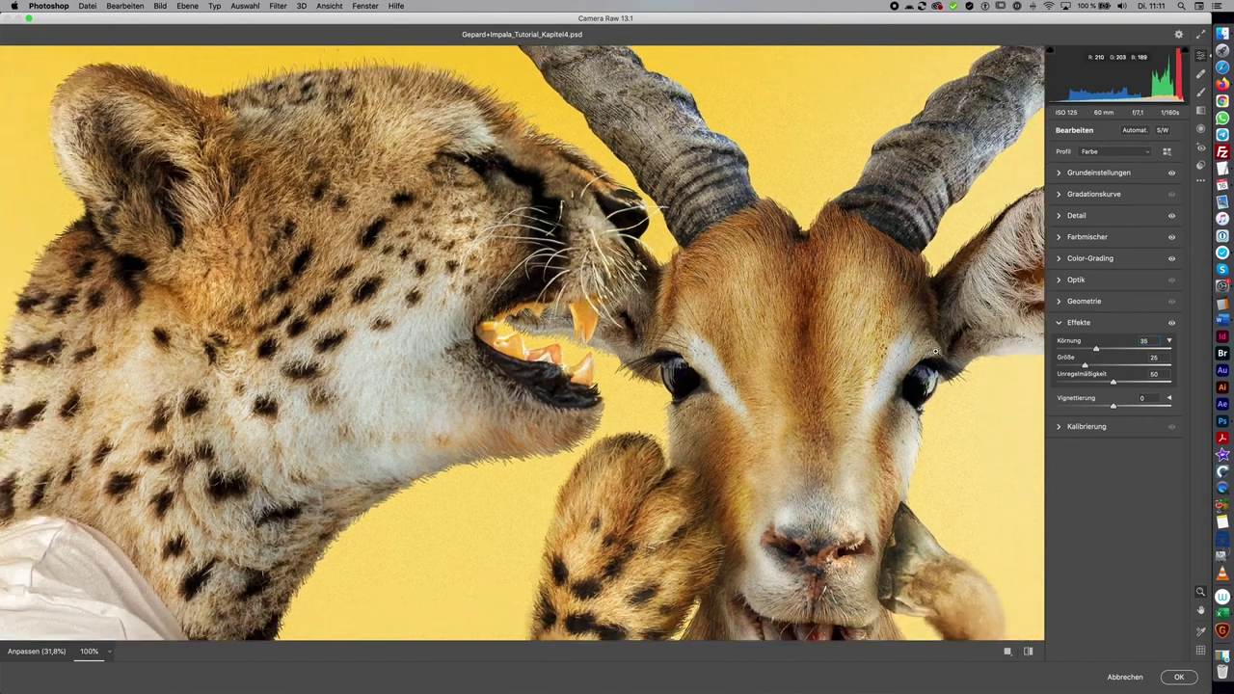
left_click(934, 349, "alt")
left_click(934, 350, "alt")
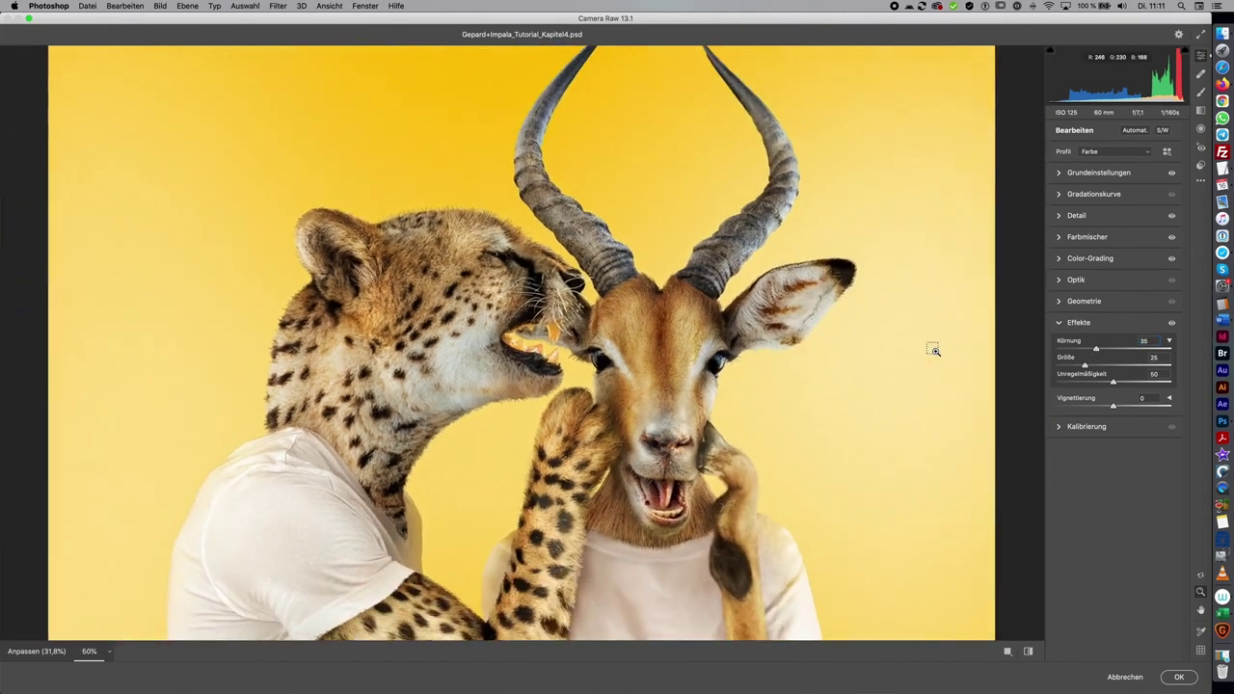
left_click(934, 350, "alt")
left_click(934, 350, "alt")
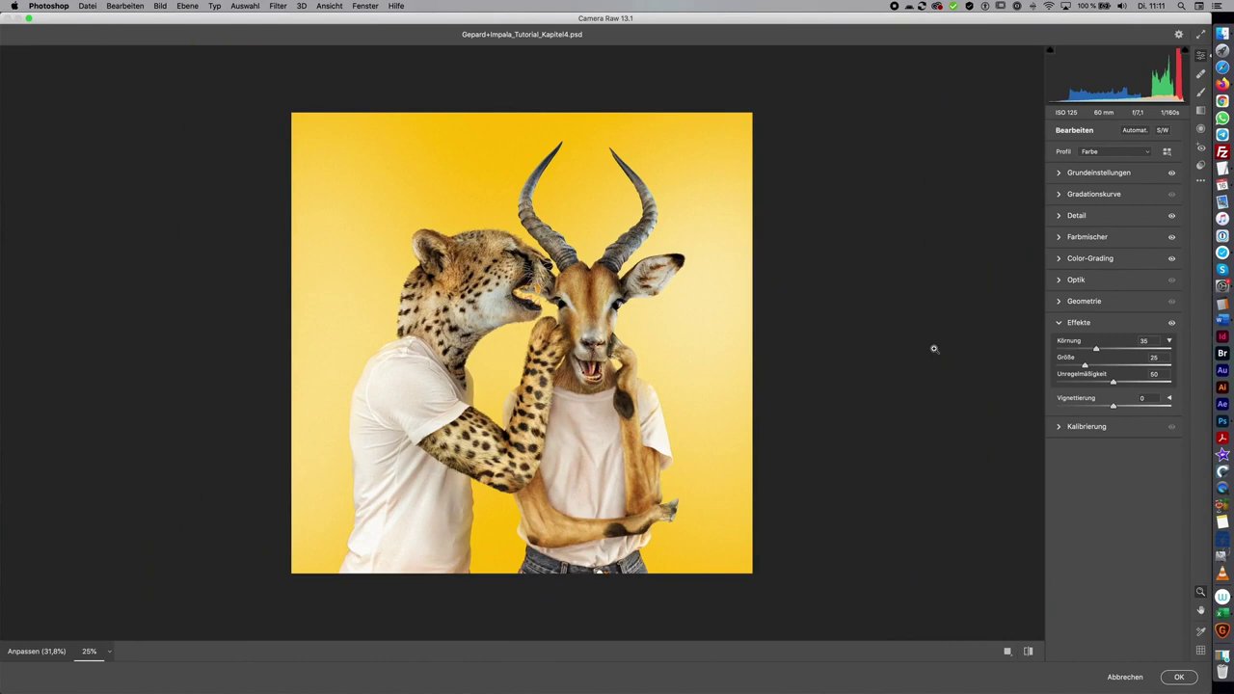
Apply the Camera Raw filter to merged layer Ebene 11 and reposition the view
left_click(1178, 677)
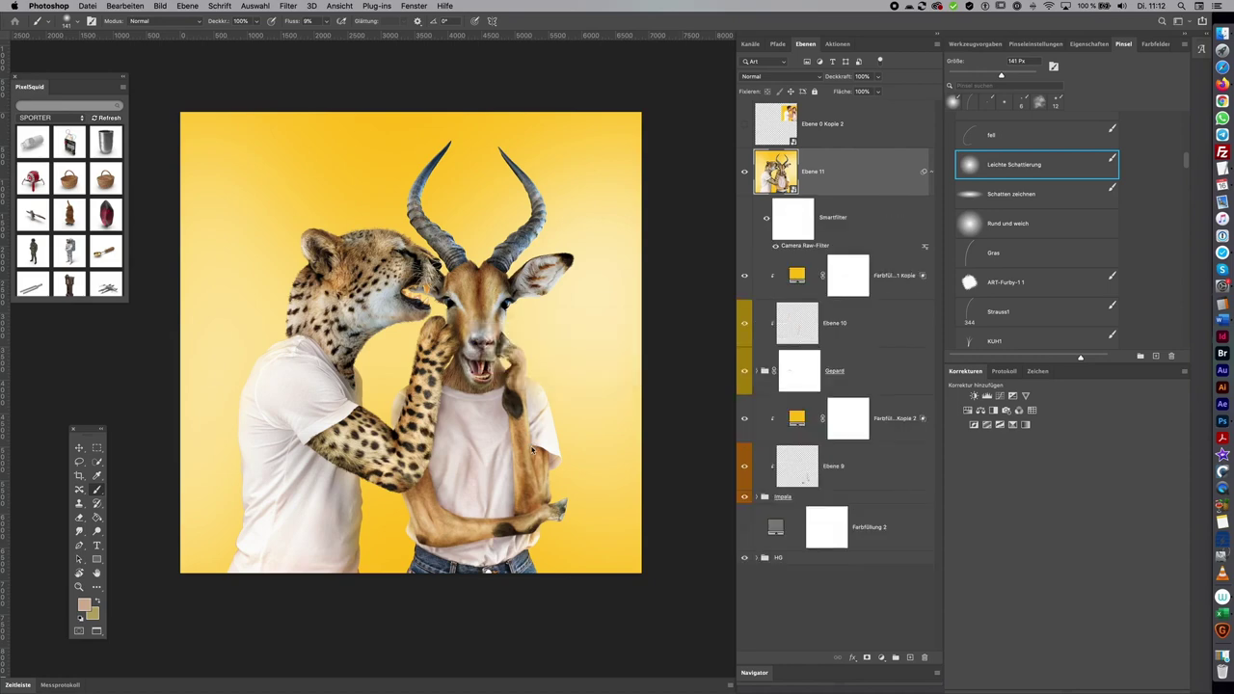
left_click_drag(551, 379, 581, 389)
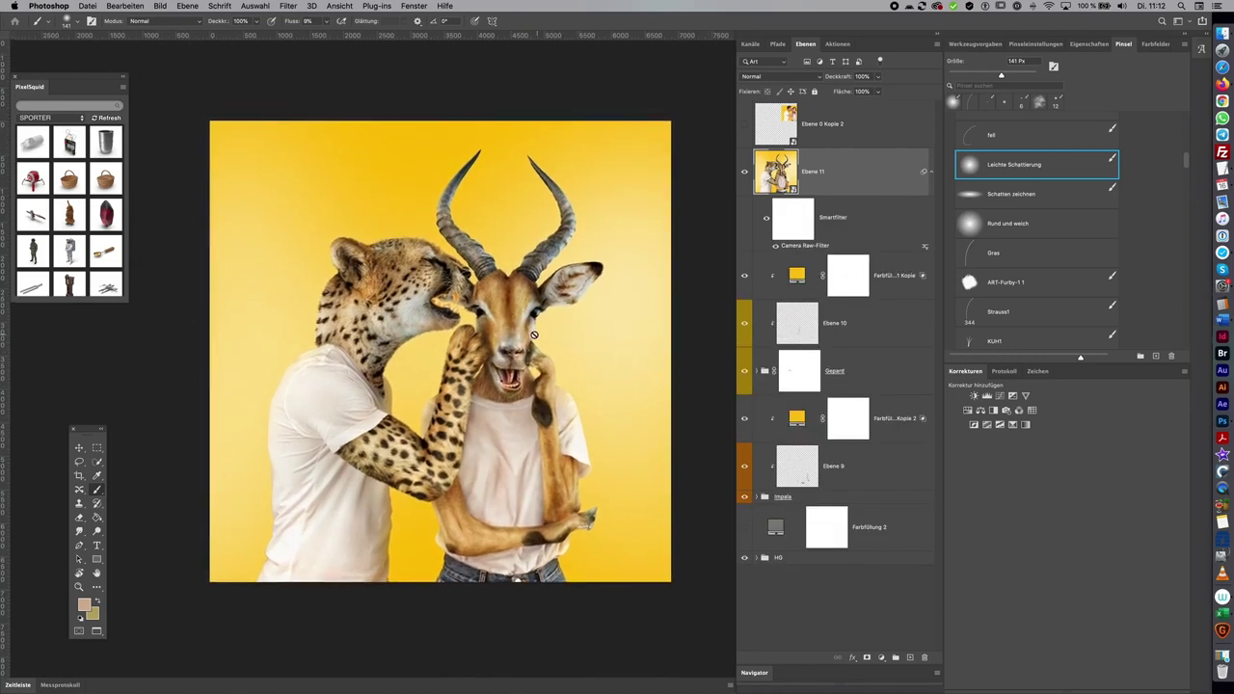
scroll(491, 354, "up", 1)
scroll(491, 354, "up", 1)
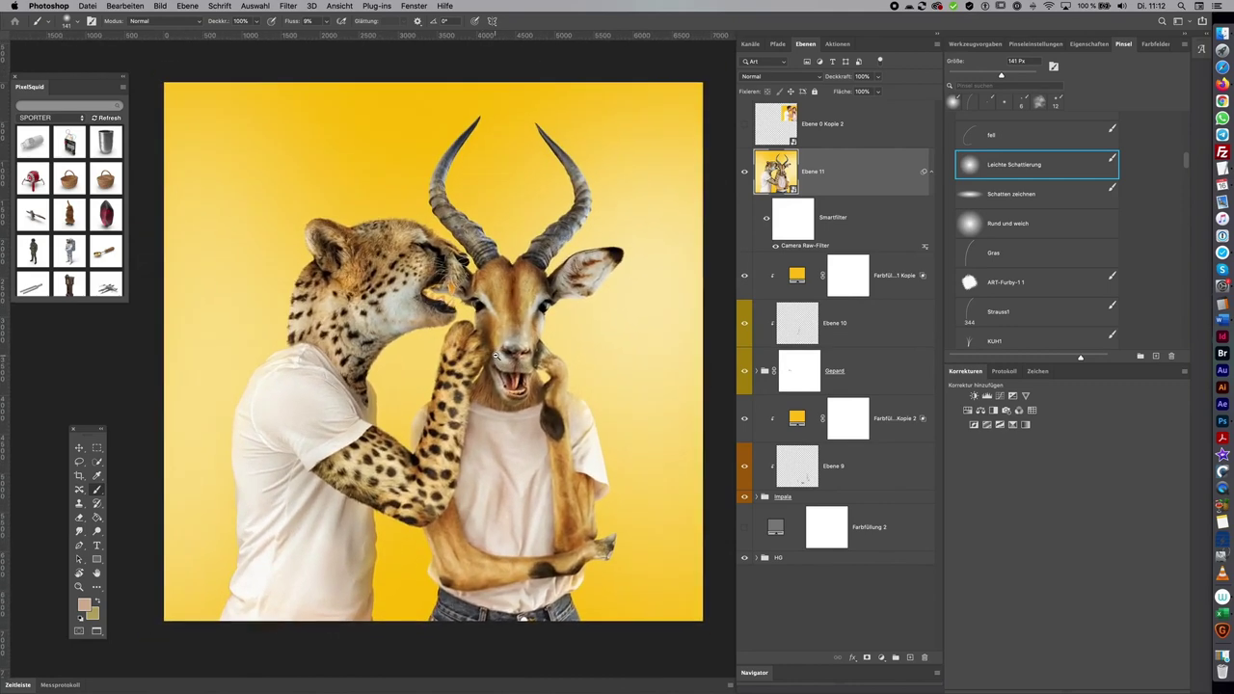